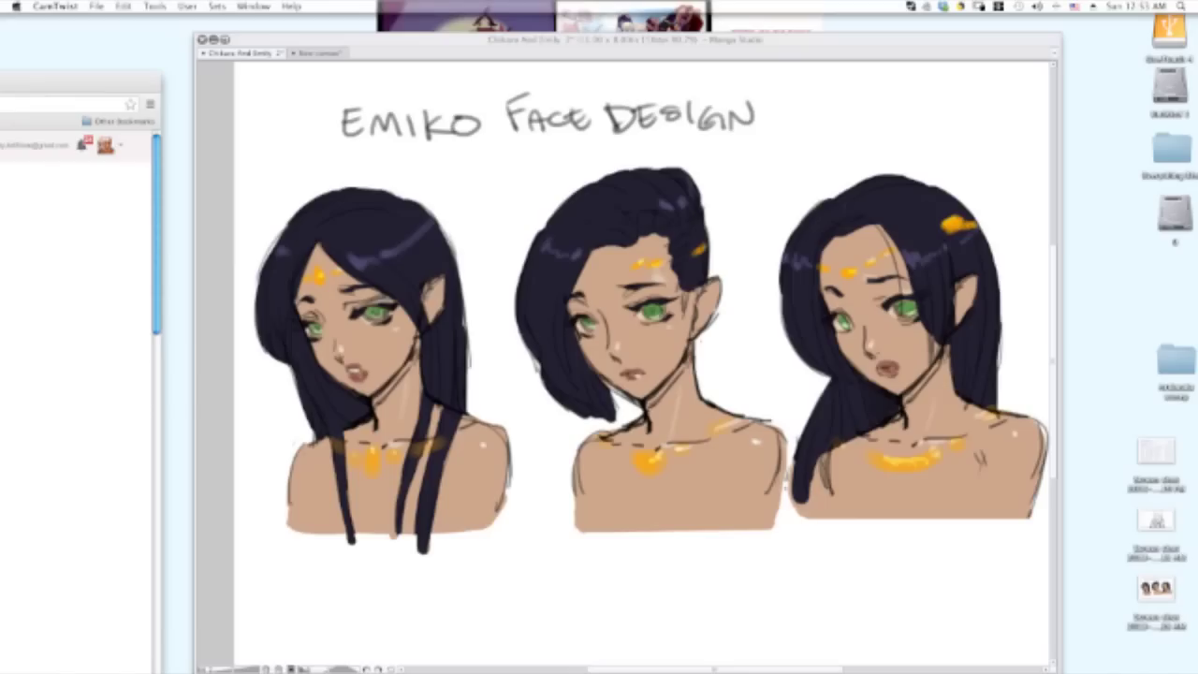
Step: Switch to Chrome and move its browser window lower on the desktop
key("super+Tab")
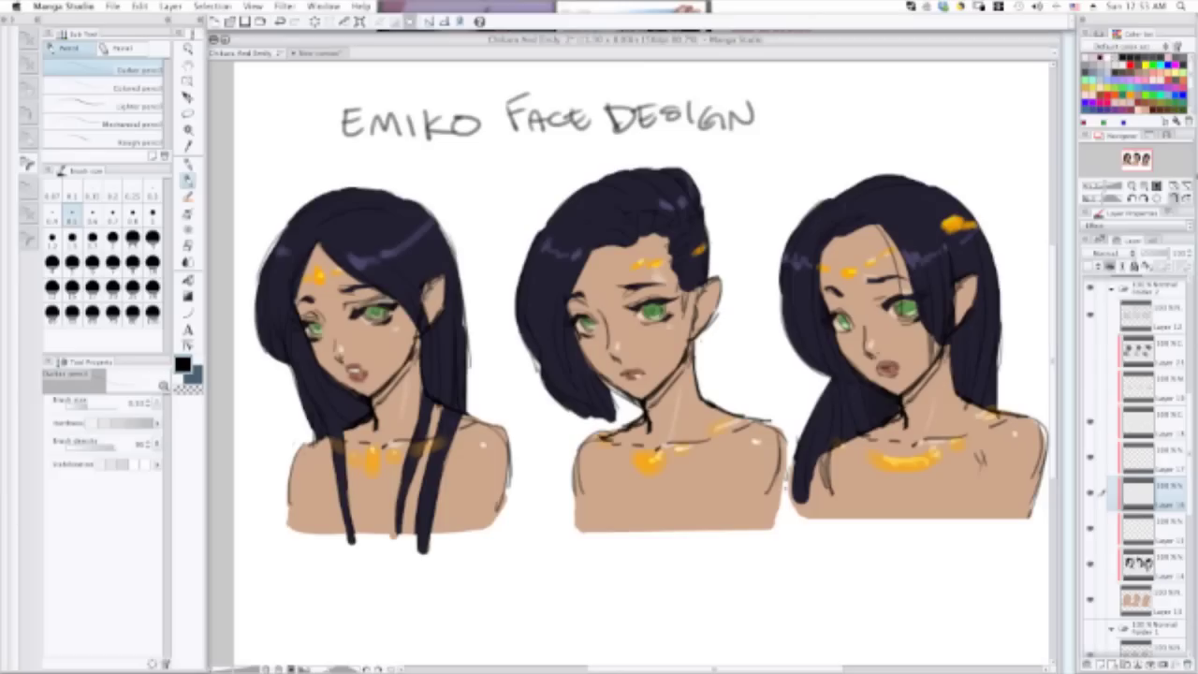
key("super+Tab")
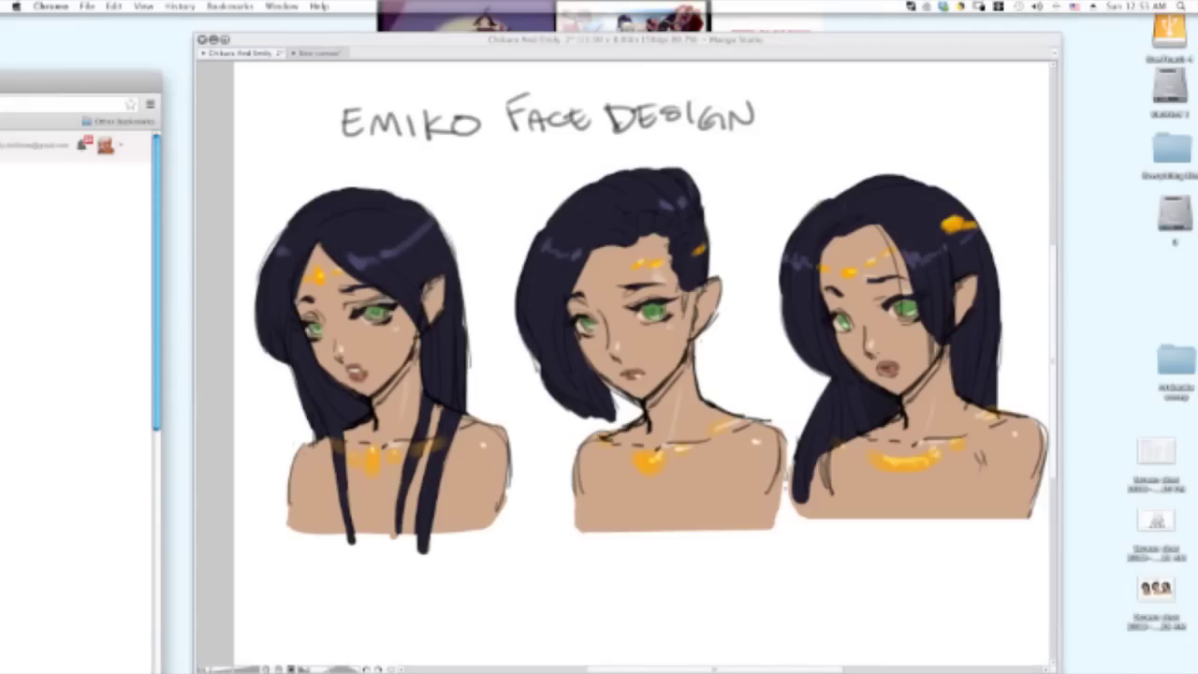
key("super+Tab")
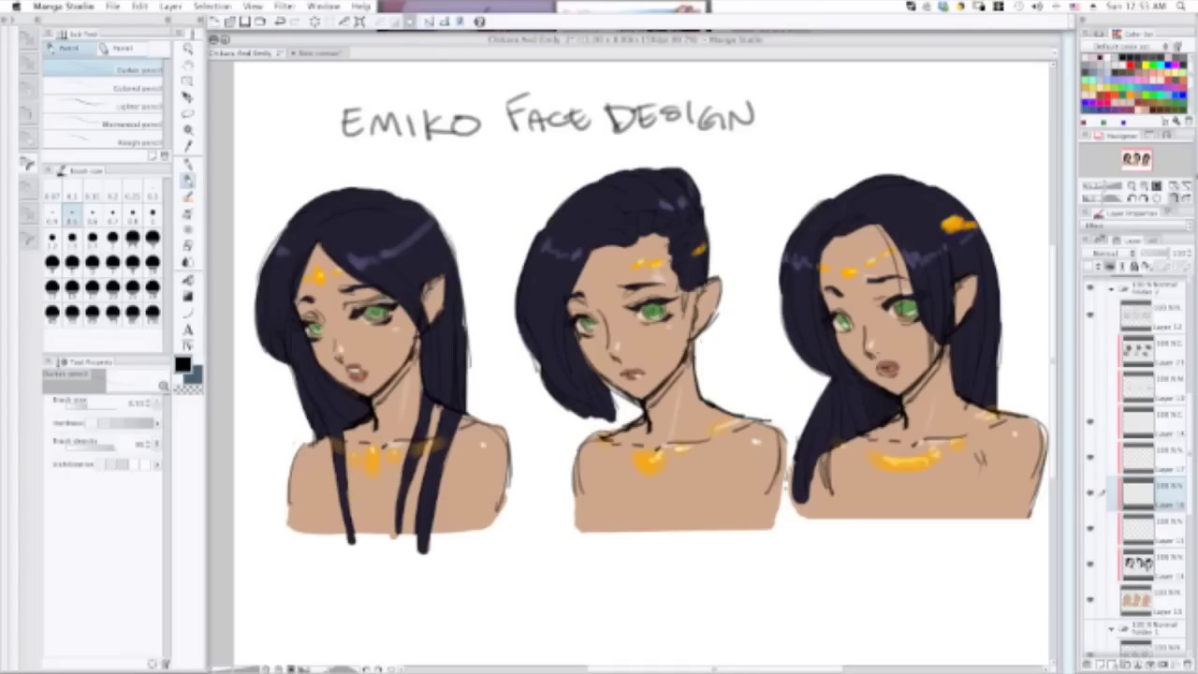
key("super+Tab")
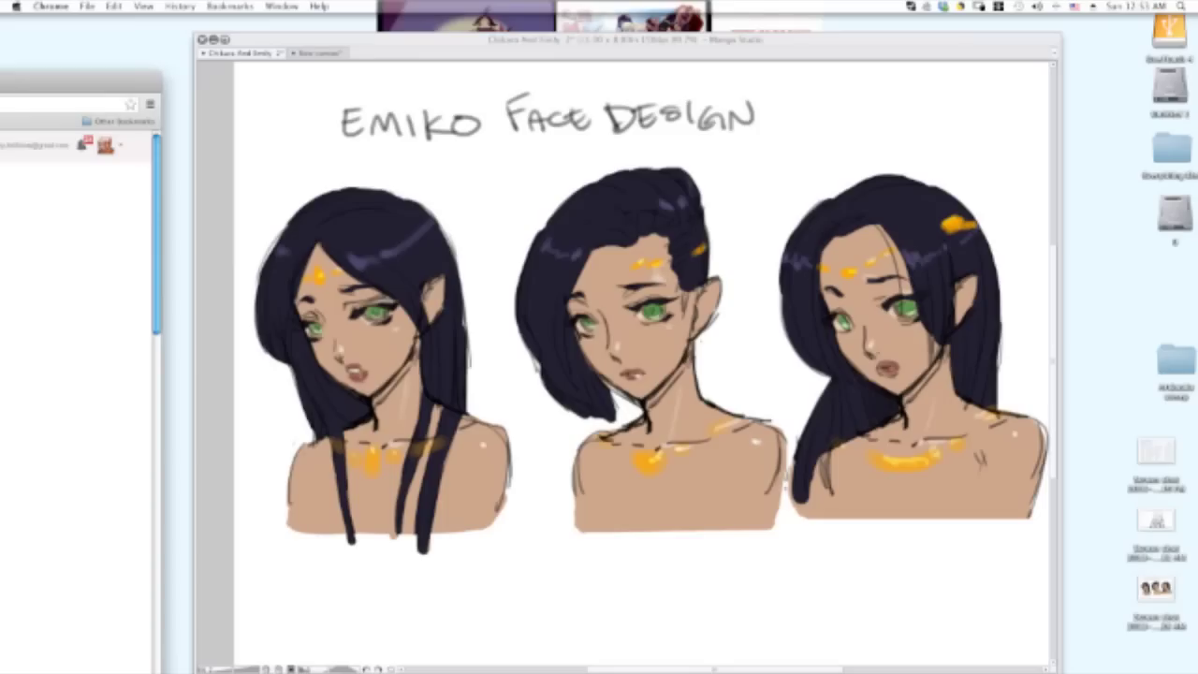
left_click_drag(56, 83, 43, 245)
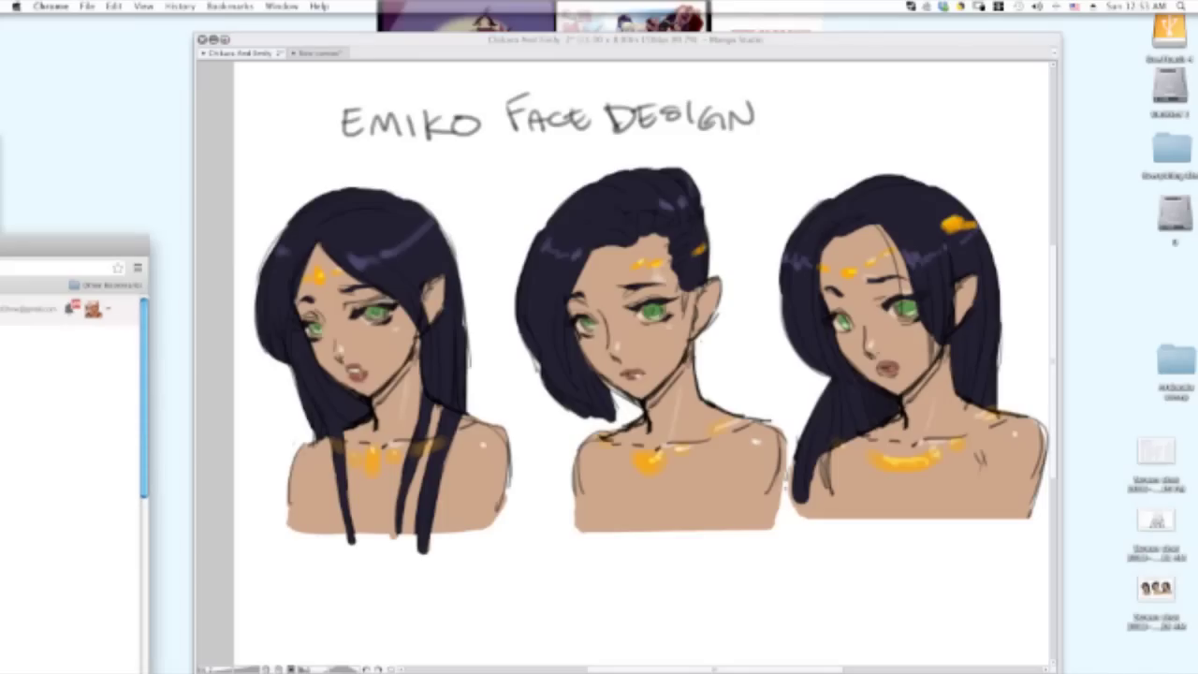
Step: Bring up Flash Media Live Encoder
key("super+Tab")
key("super+Tab")
left_click(280, 6)
left_click(280, 5)
key("super+Tab")
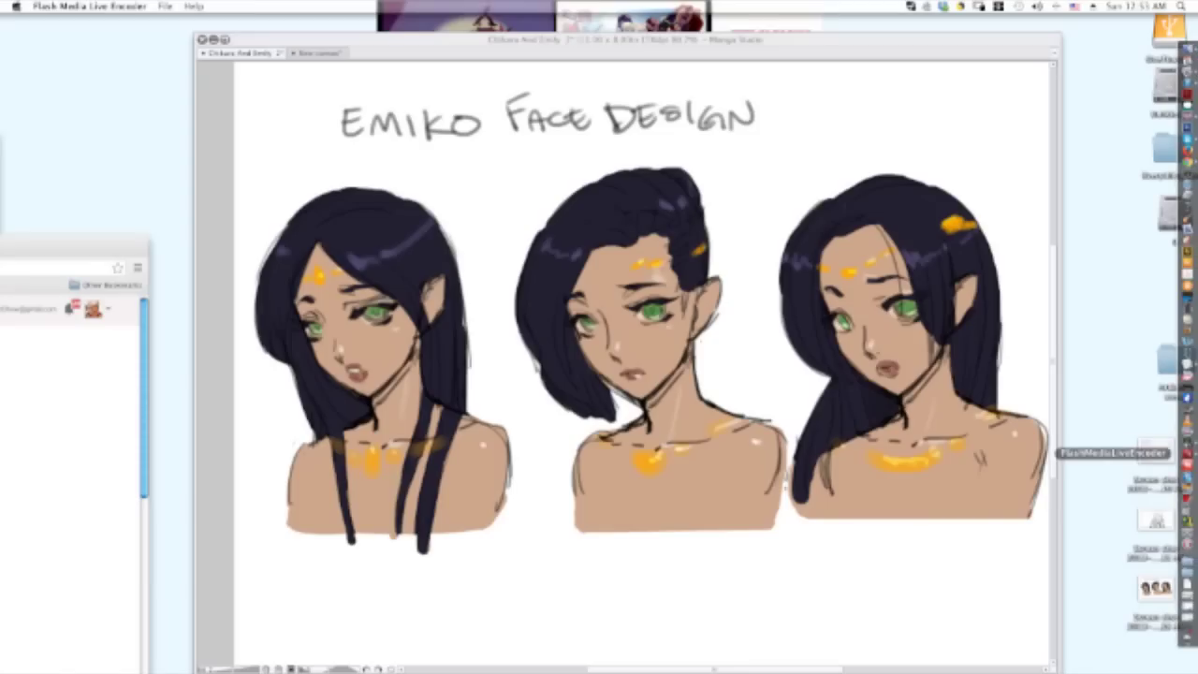
left_click(1185, 442)
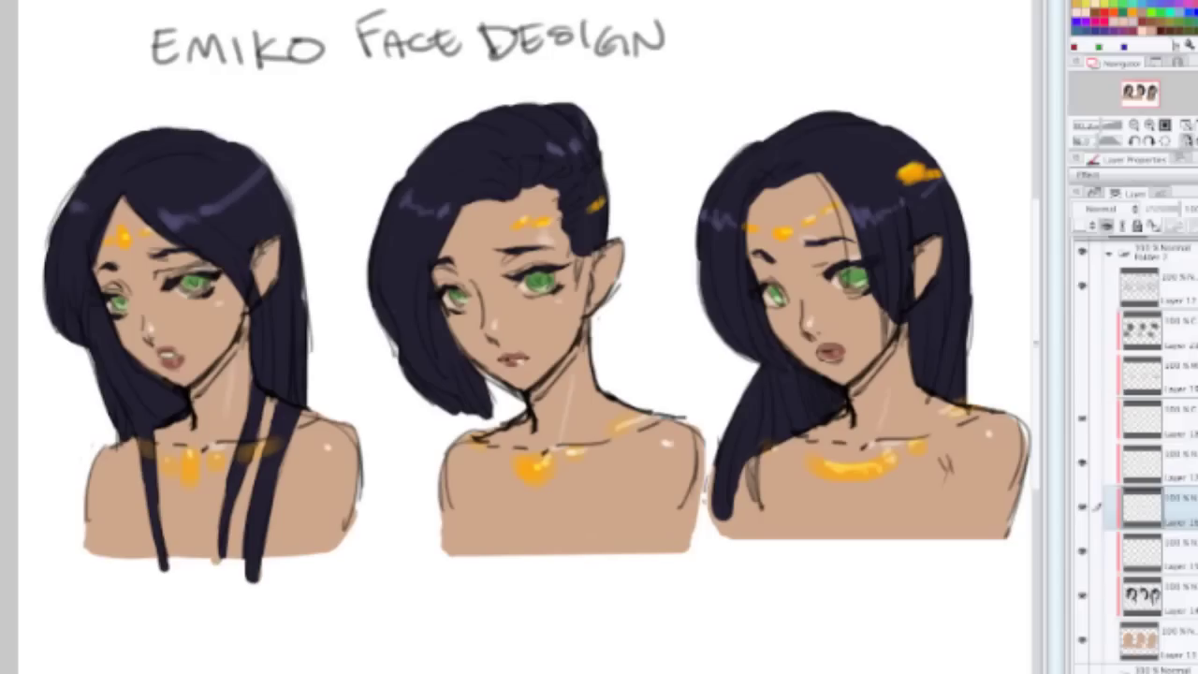
Step: Examine the three Emiko face designs in Manga Studio, with the palettes shown and hidden
key("ctrl+minus")
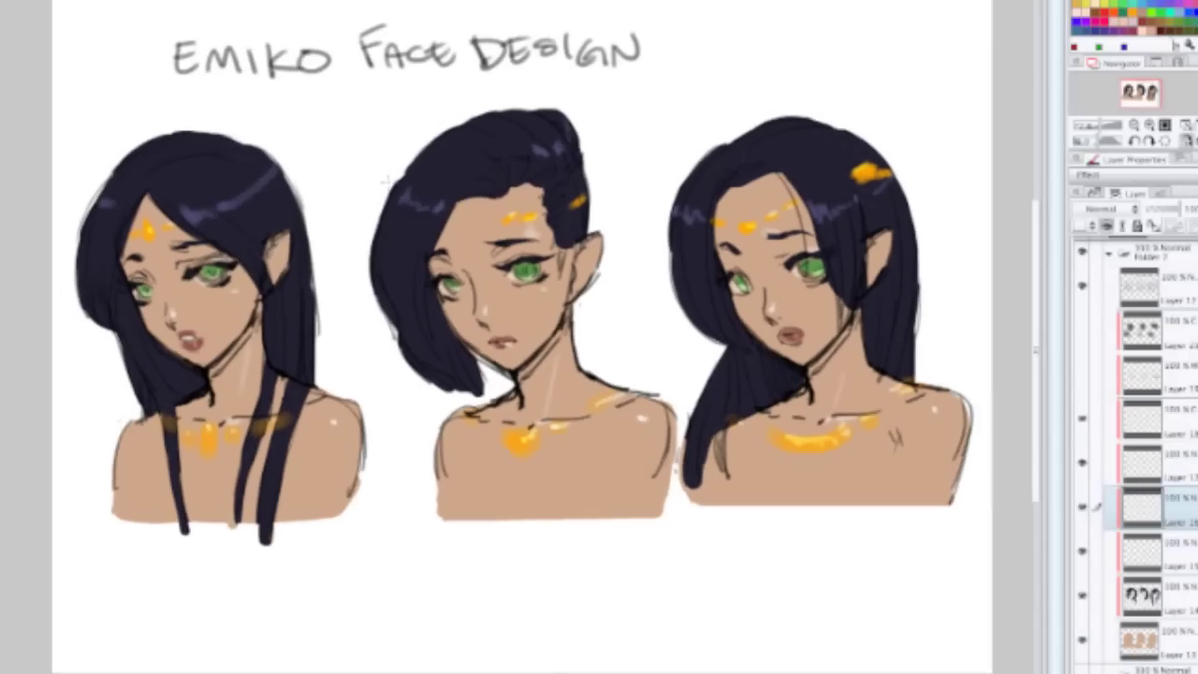
key("ctrl+plus")
key("ctrl+plus")
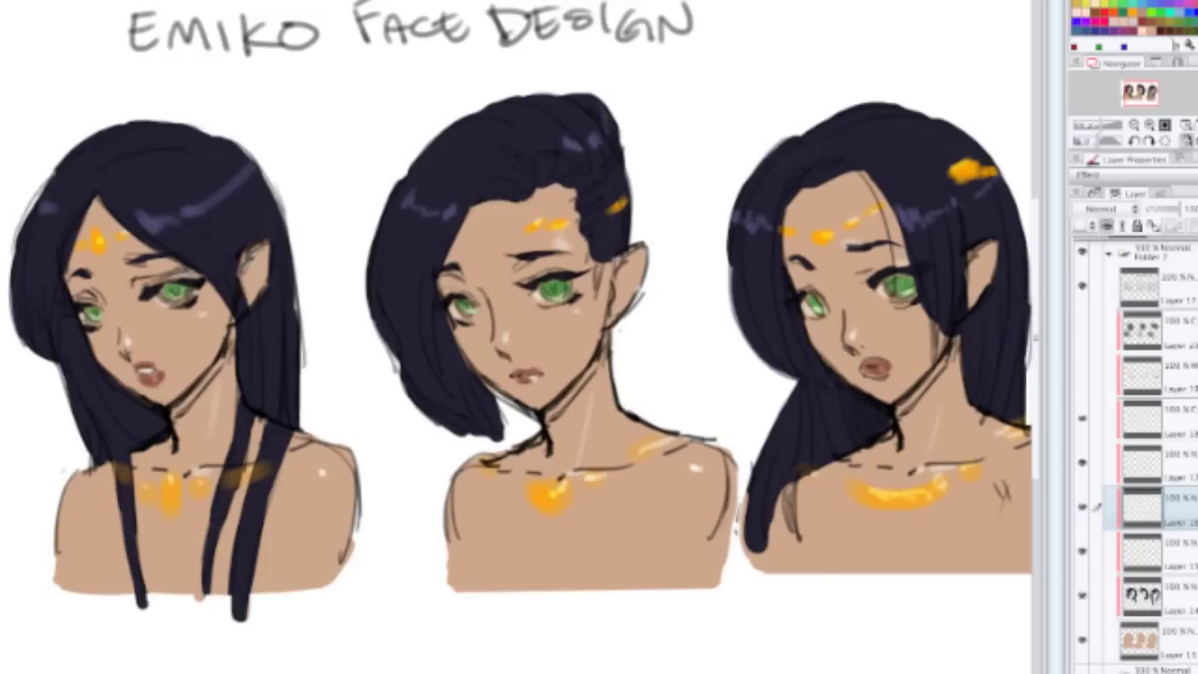
key("Tab")
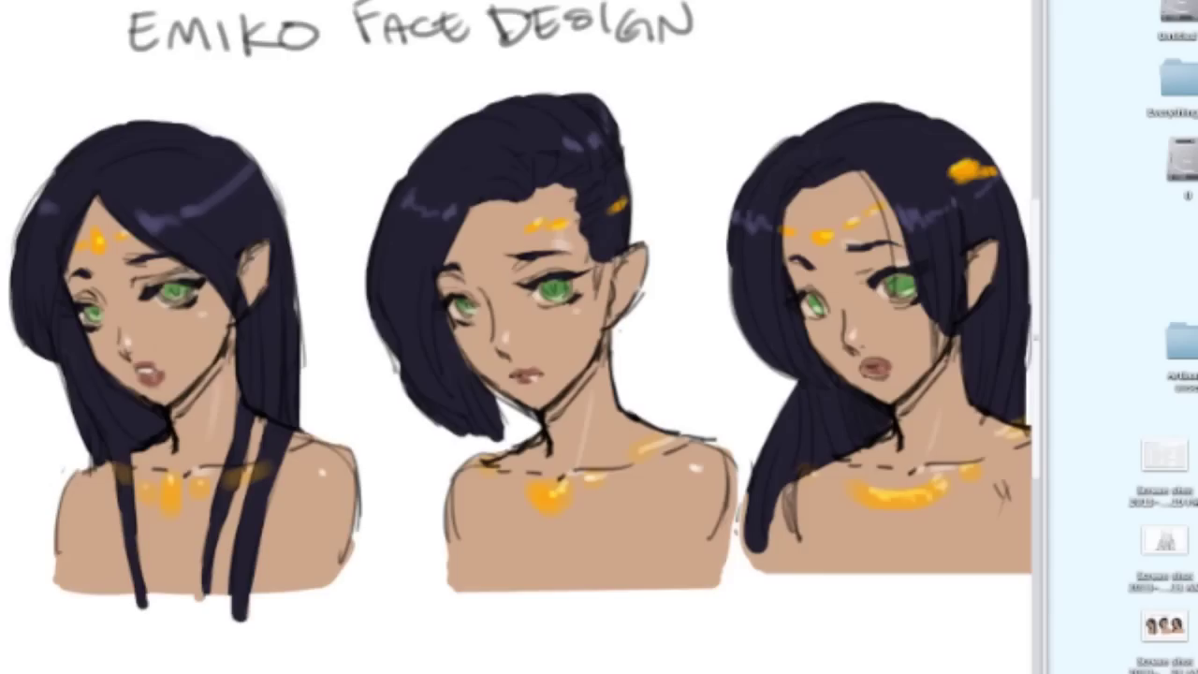
key("Tab")
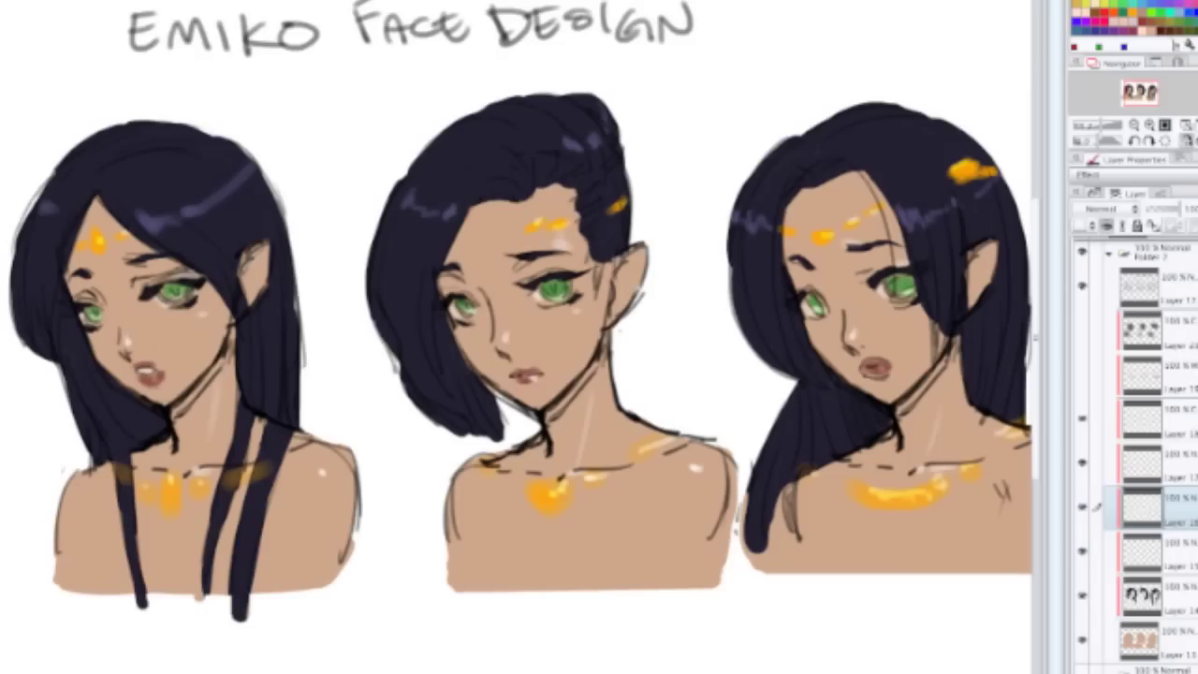
key("Tab")
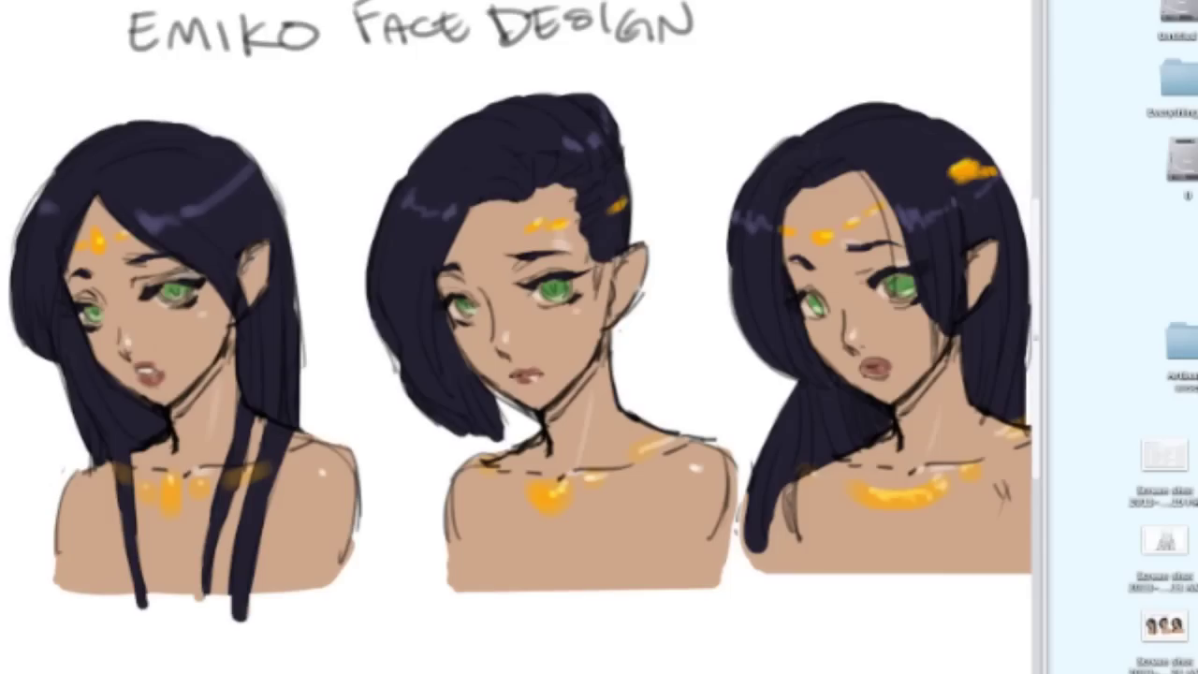
scroll(524, 336, "down", 3)
scroll(524, 337, "up", 3)
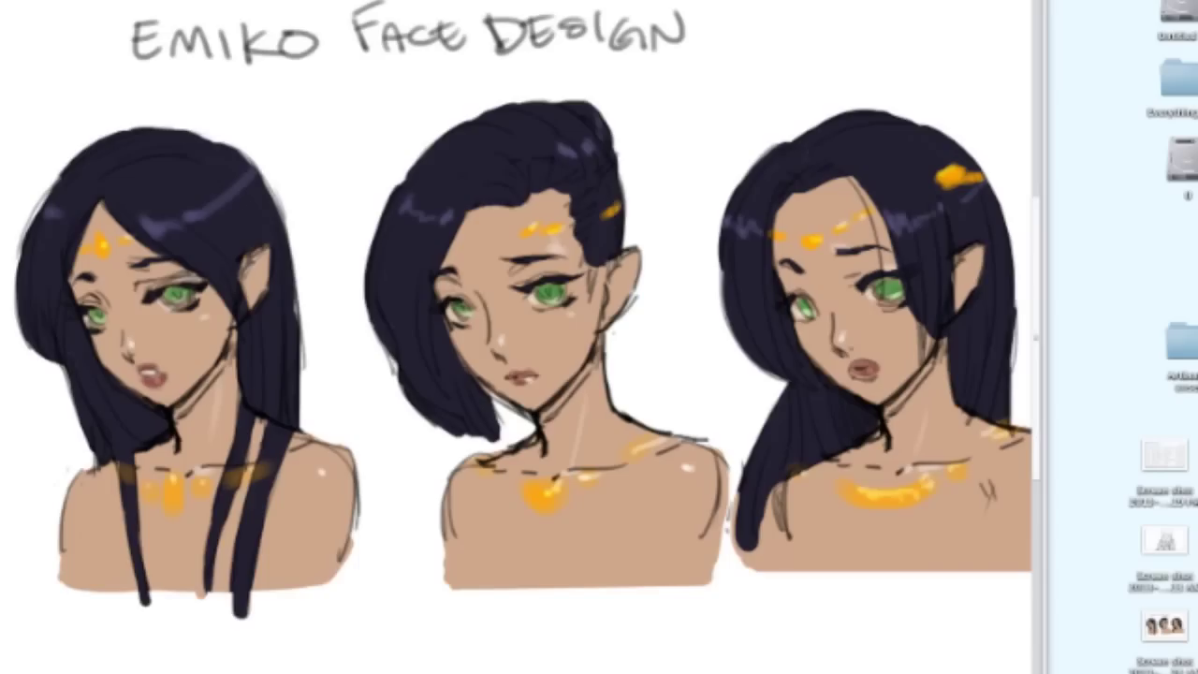
key("super+Tab")
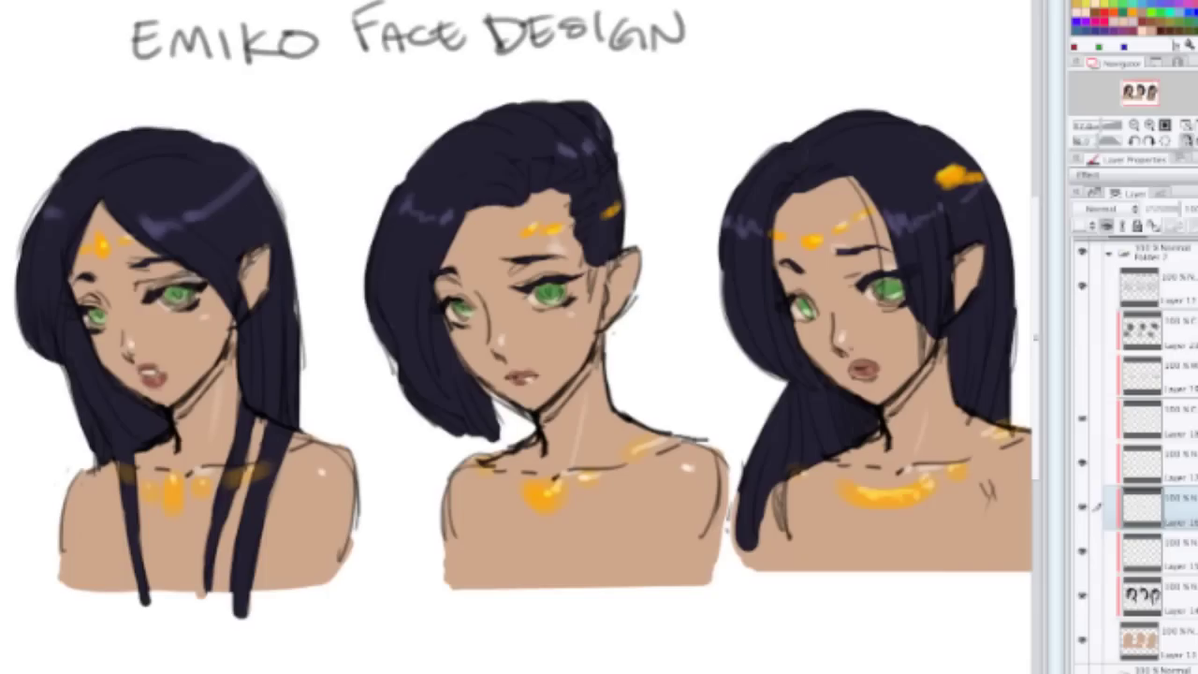
left_click(1109, 253)
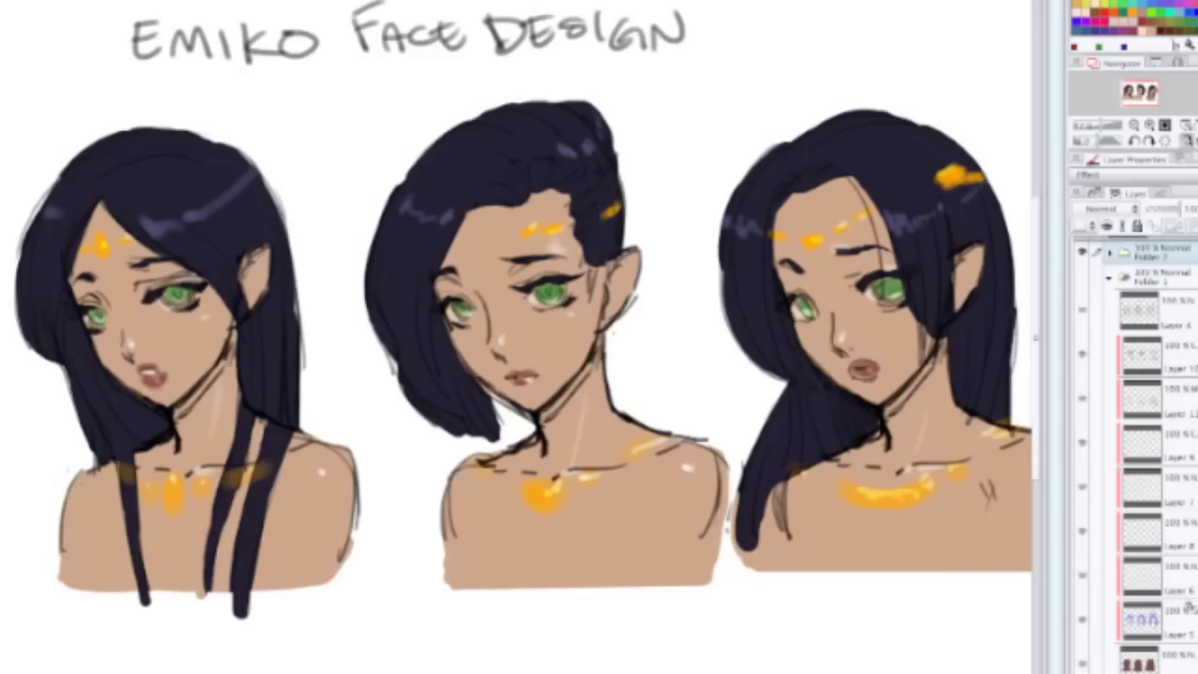
key("Tab")
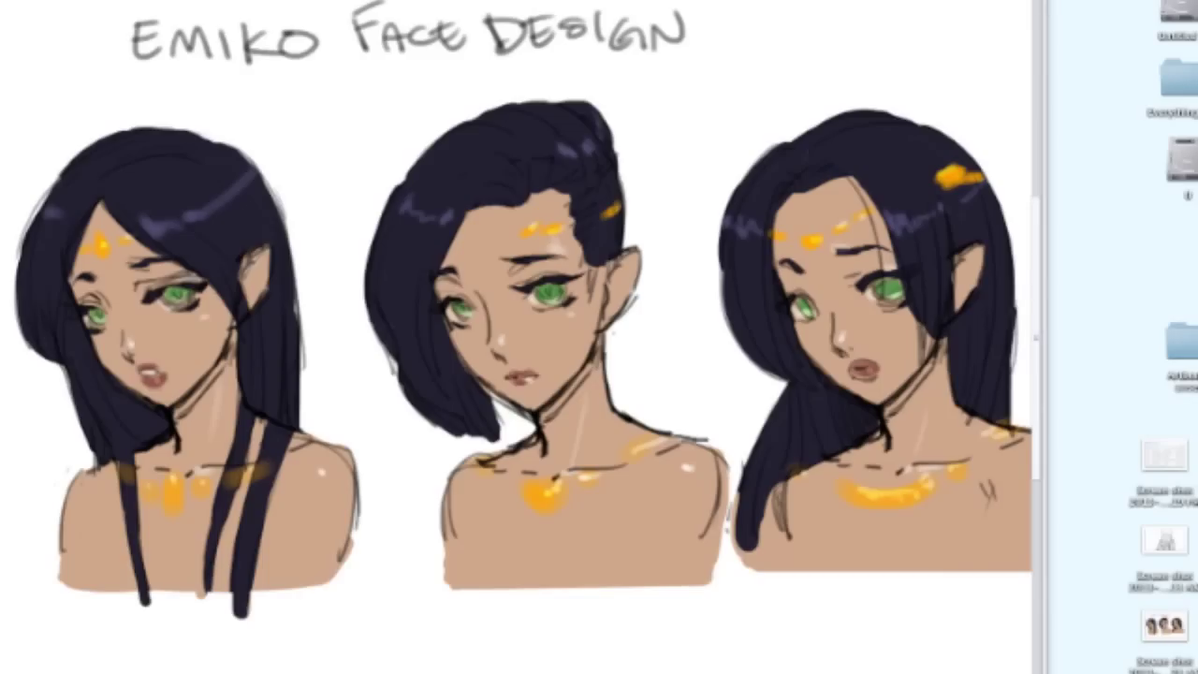
key("Tab")
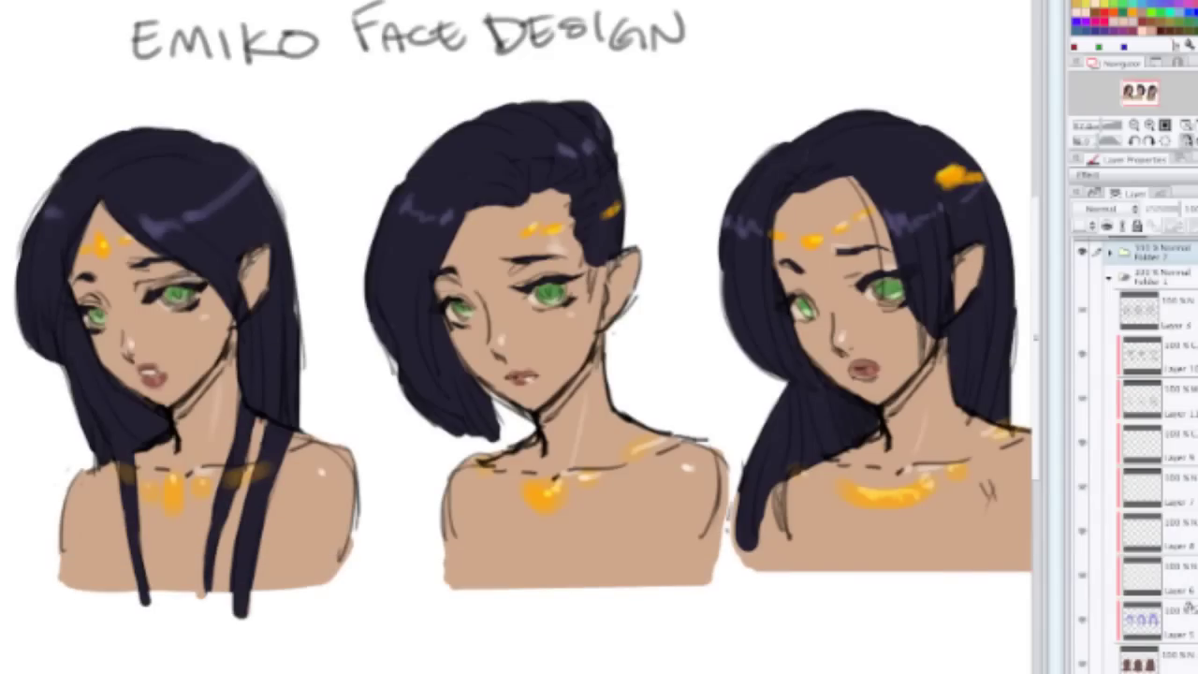
left_click(1109, 252)
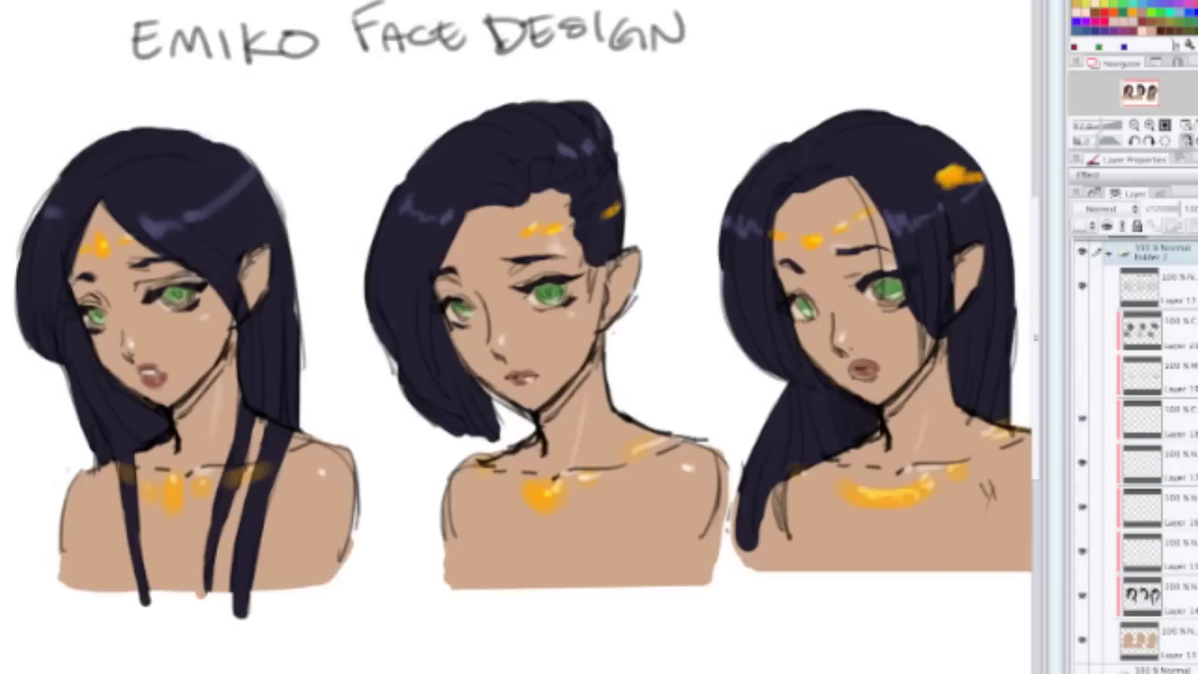
Step: Hide the colour layers in Folder 2, then show the skin, hair, lips, eyes and gold jewellery layers again one by one
left_click_drag(1082, 327, 1082, 640)
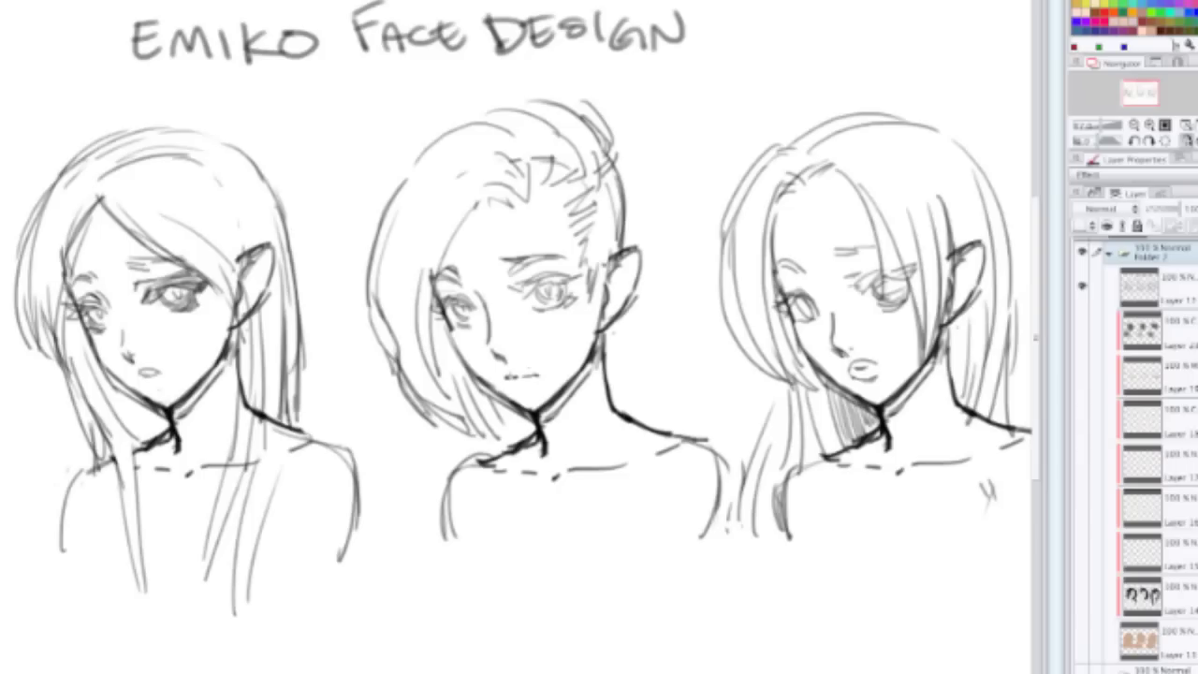
left_click(1082, 640)
left_click(1082, 595)
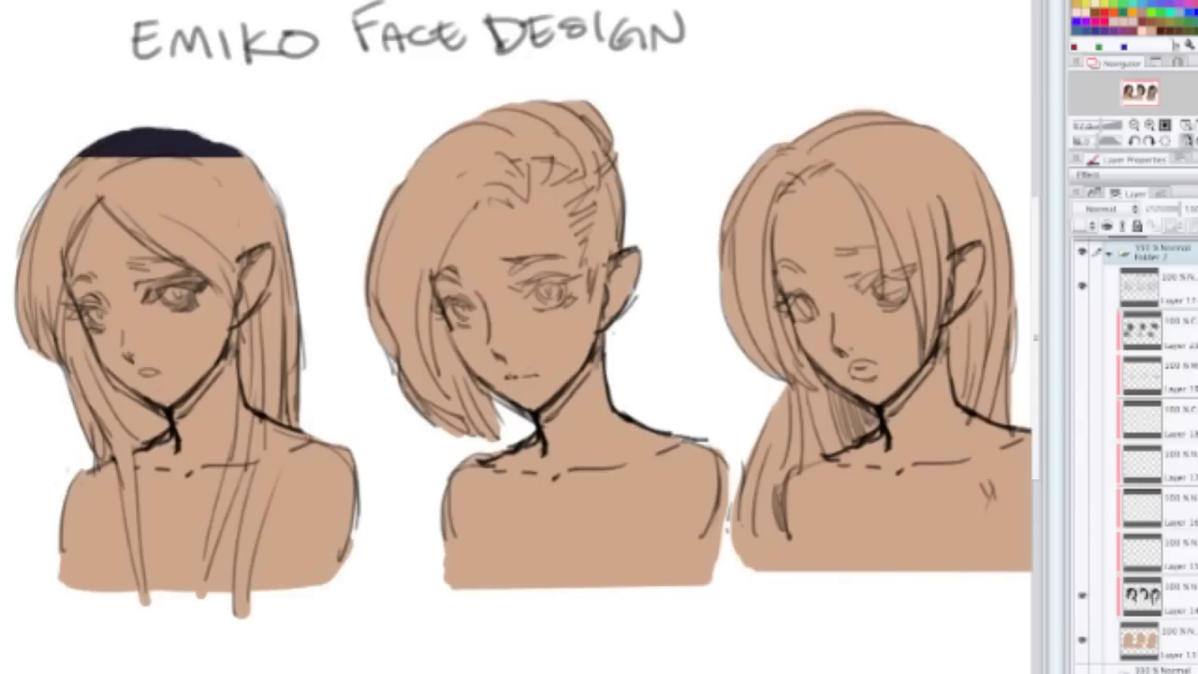
left_click(1082, 550)
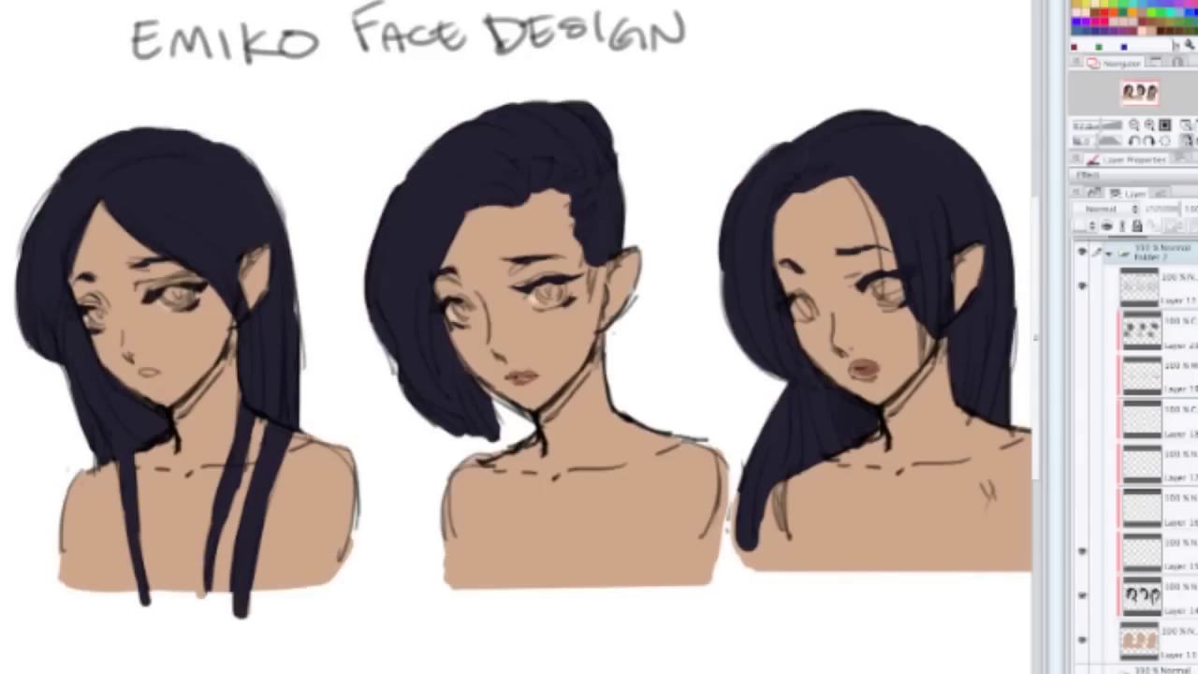
left_click(1082, 506)
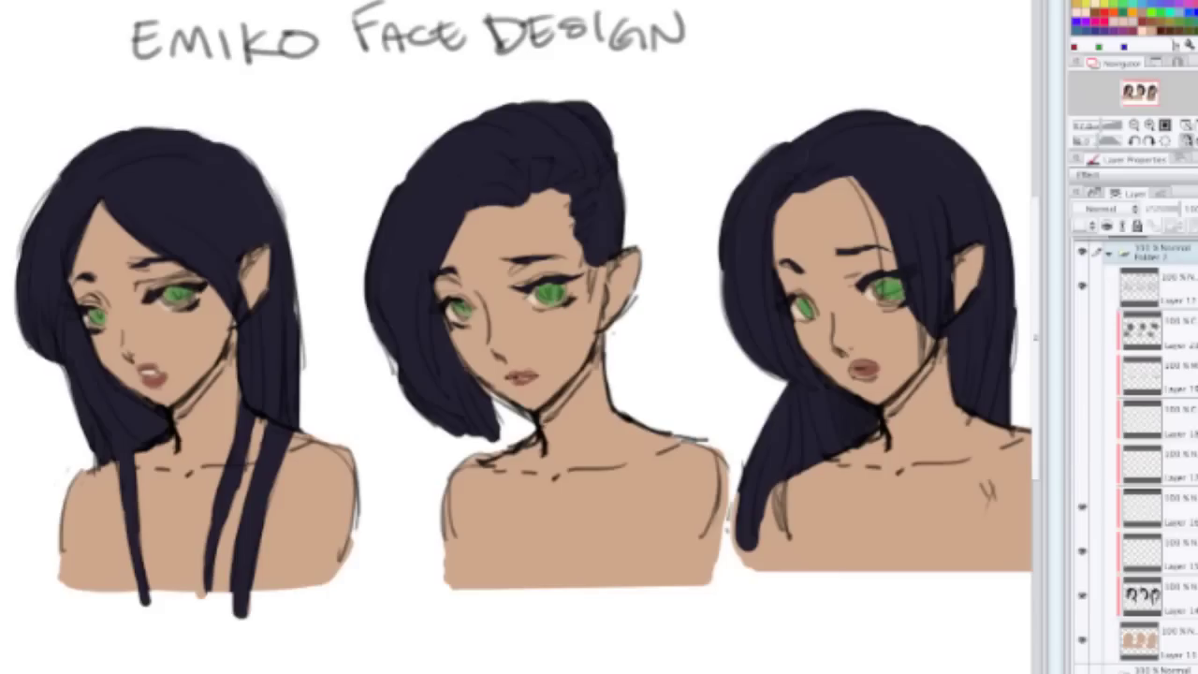
left_click(1082, 462)
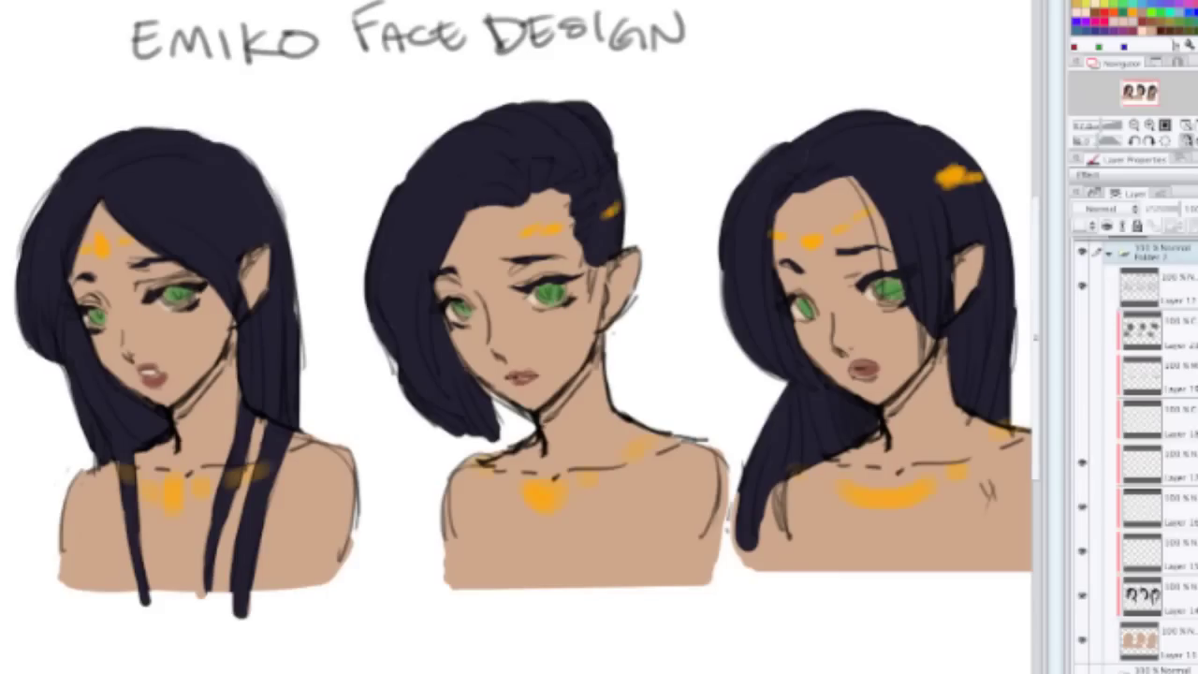
Step: Examine the flat-coloured portraits without highlights, both as a whole sheet and close up on the faces
key("ctrl+minus")
key("ctrl+minus")
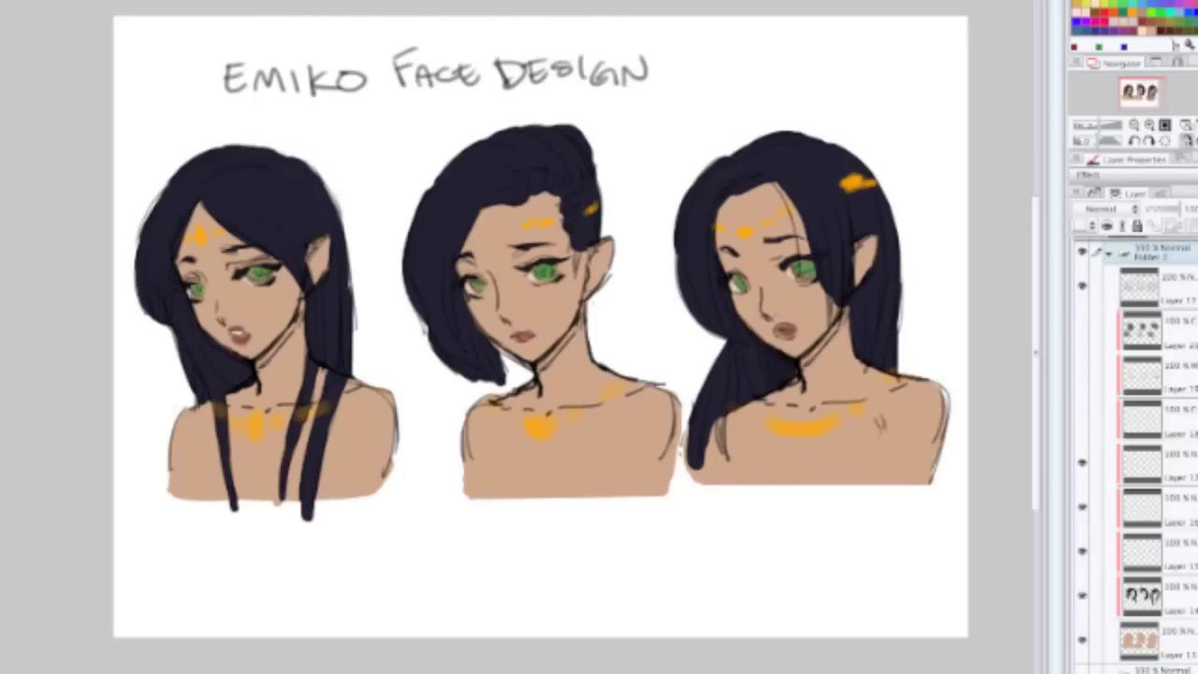
key("ctrl+plus")
key("ctrl+minus")
key("ctrl+minus")
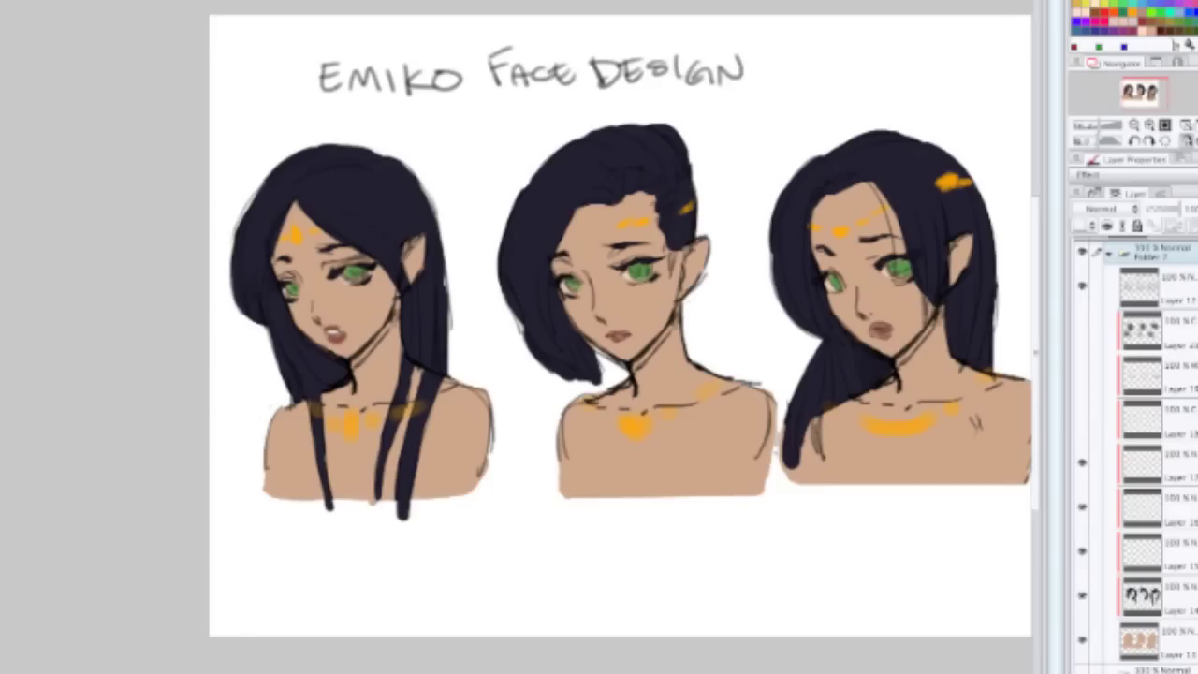
key("ctrl+minus")
key("ctrl+plus")
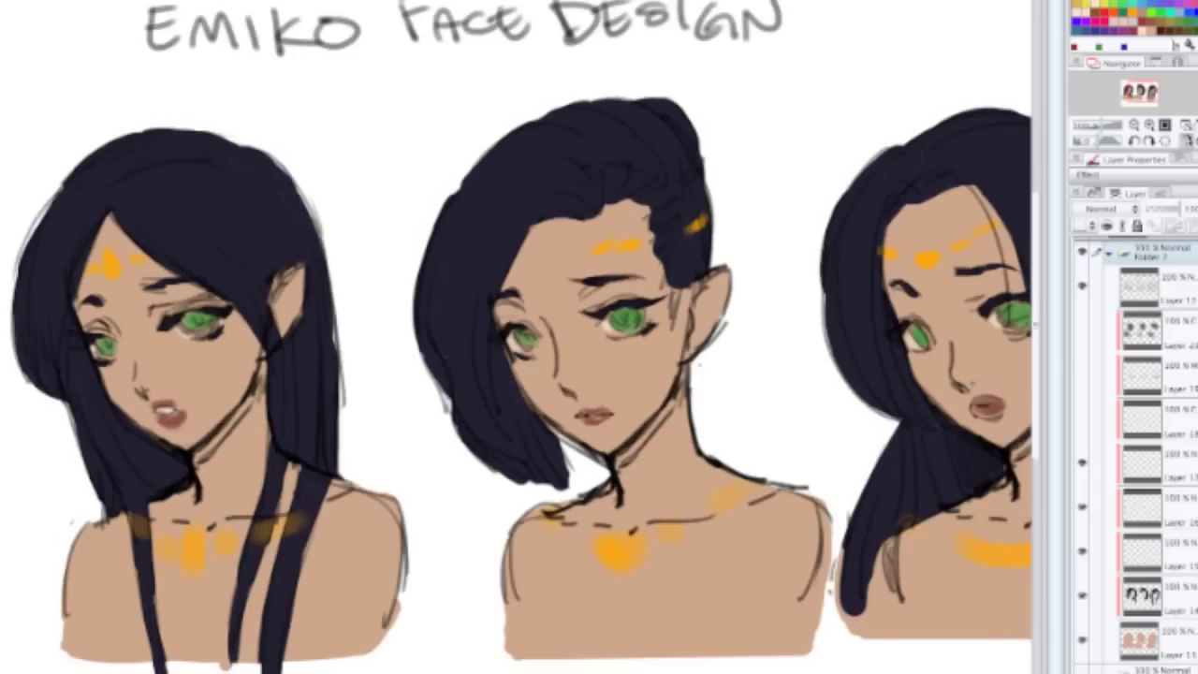
left_click_drag(336, 394, 259, 354)
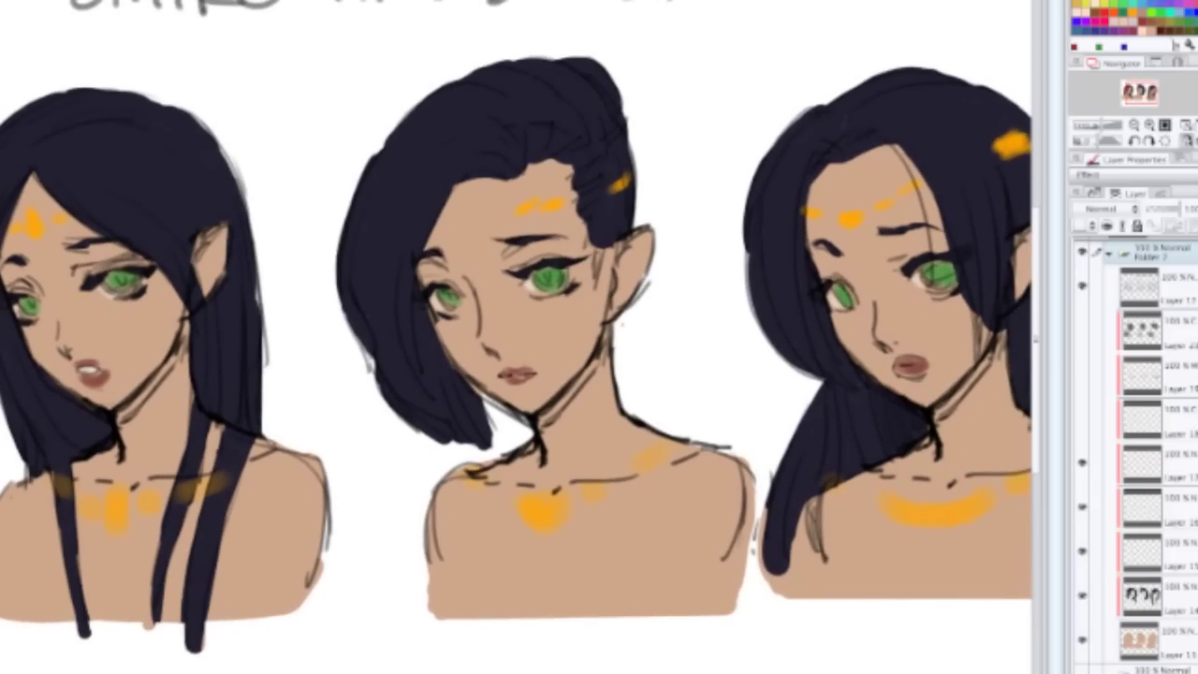
key("Tab")
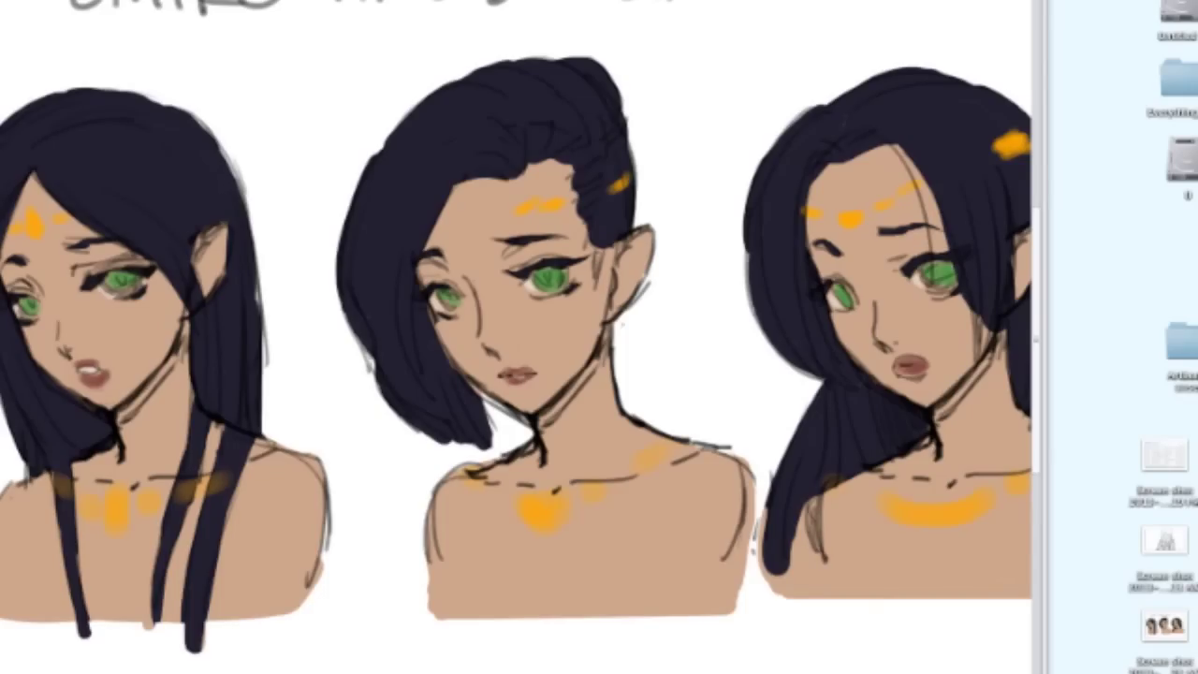
key("Tab")
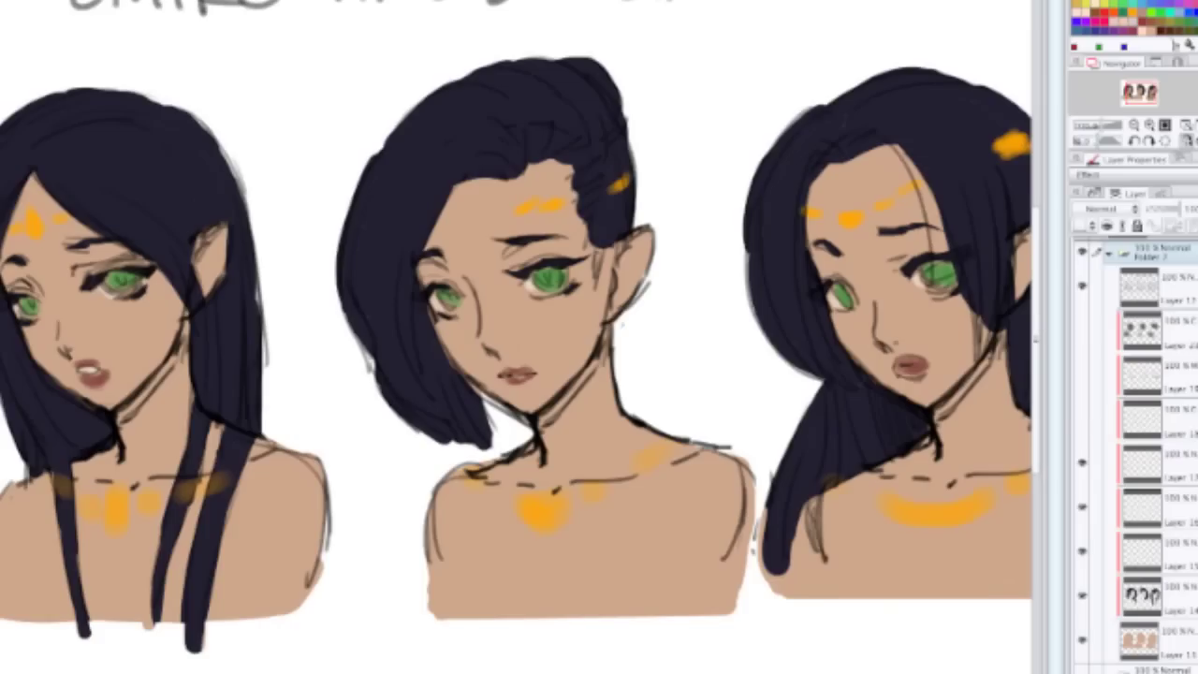
Step: Select the gold jewellery layer and show the highlights layer directly above it
left_click(1081, 418)
left_click(1081, 418)
left_click(1160, 463)
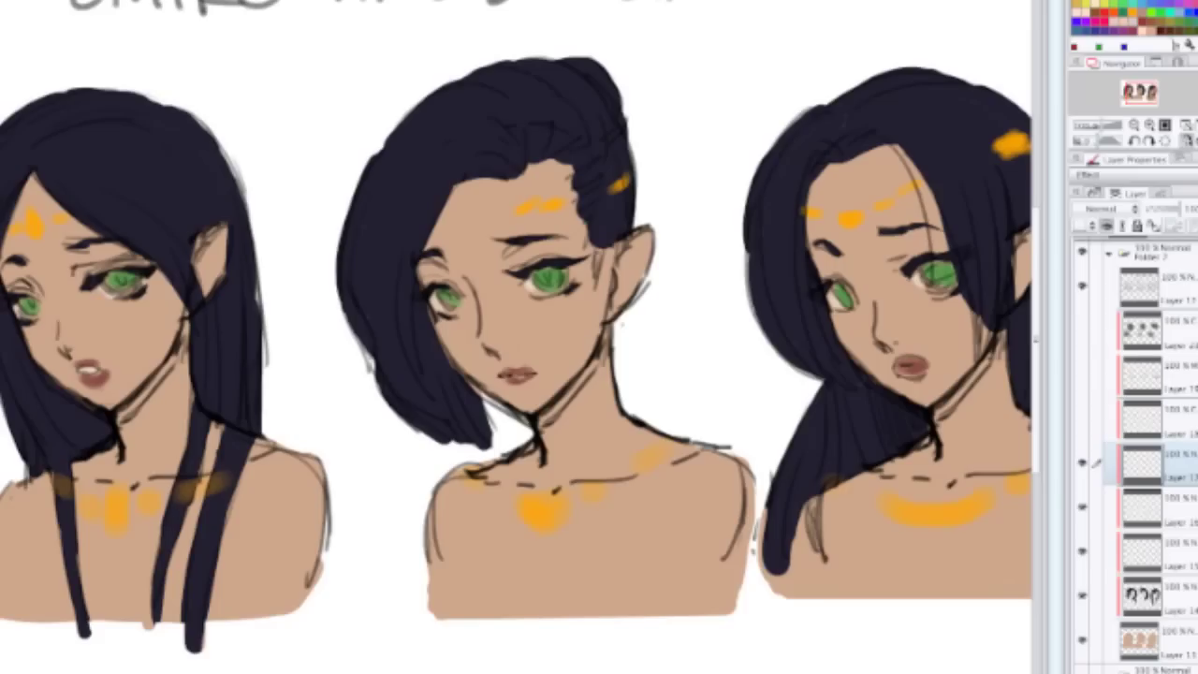
left_click(1082, 462)
left_click(1083, 463)
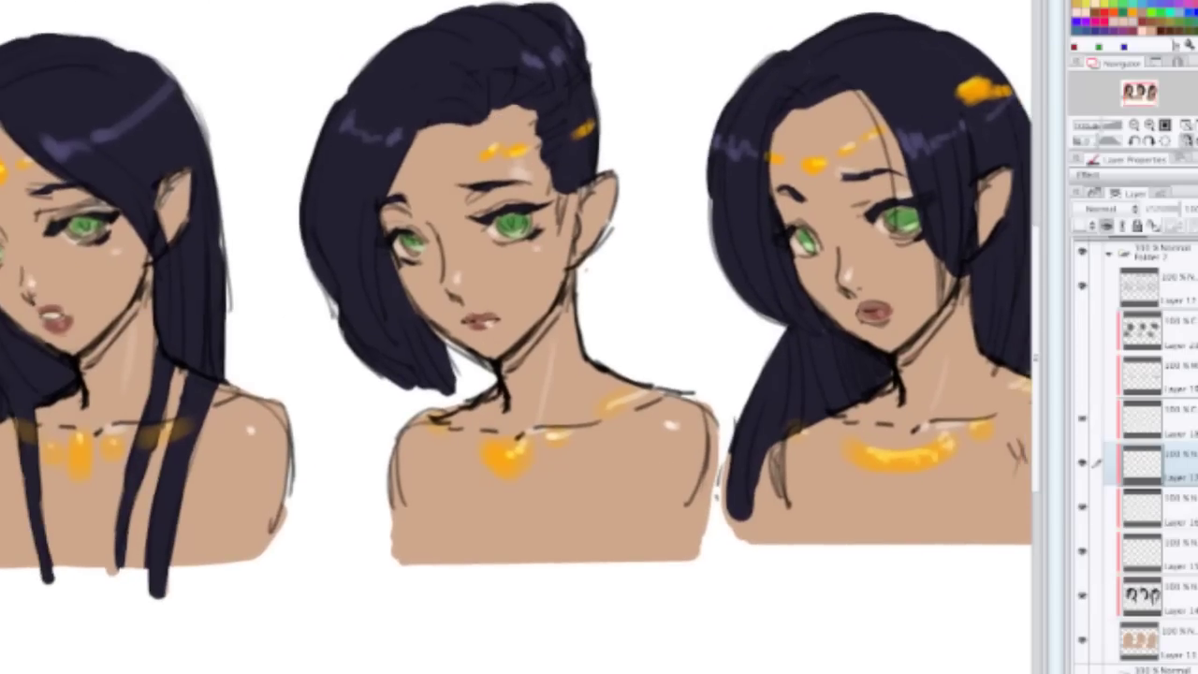
Step: Examine the highlights on the hair, skin and jewellery across the three portraits
scroll(795, 272, "down", 2)
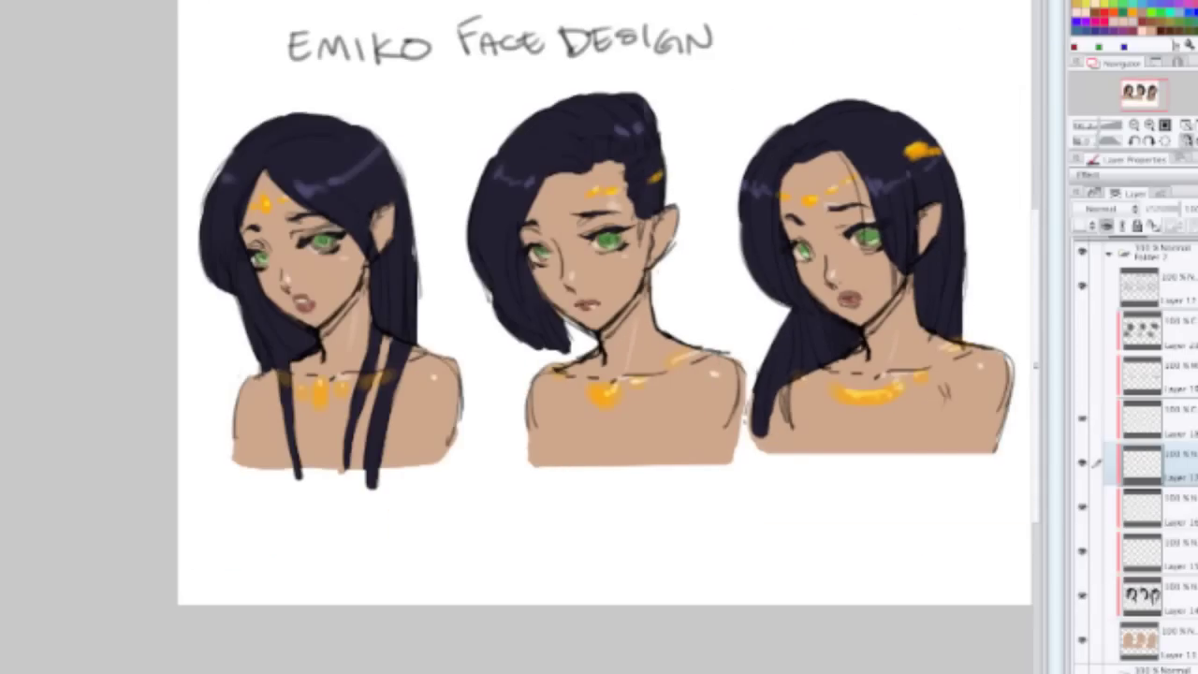
scroll(926, 256, "up", 2)
scroll(520, 337, "up", 2)
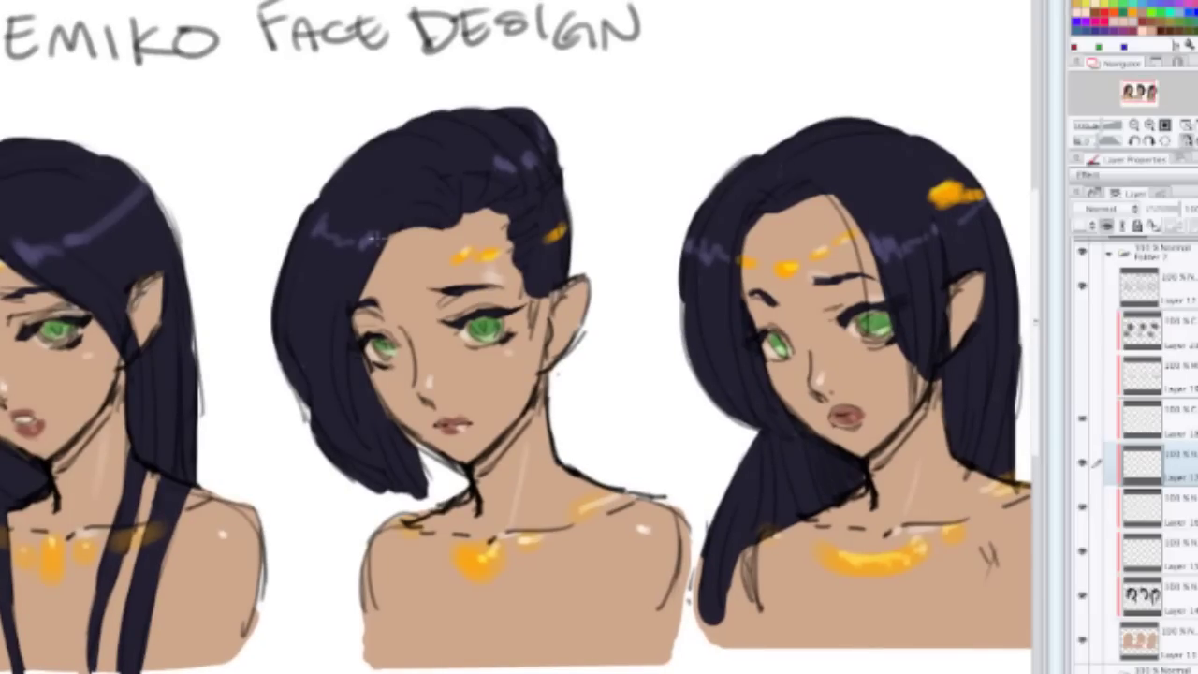
scroll(432, 281, "left", 1)
scroll(320, 219, "left", 4)
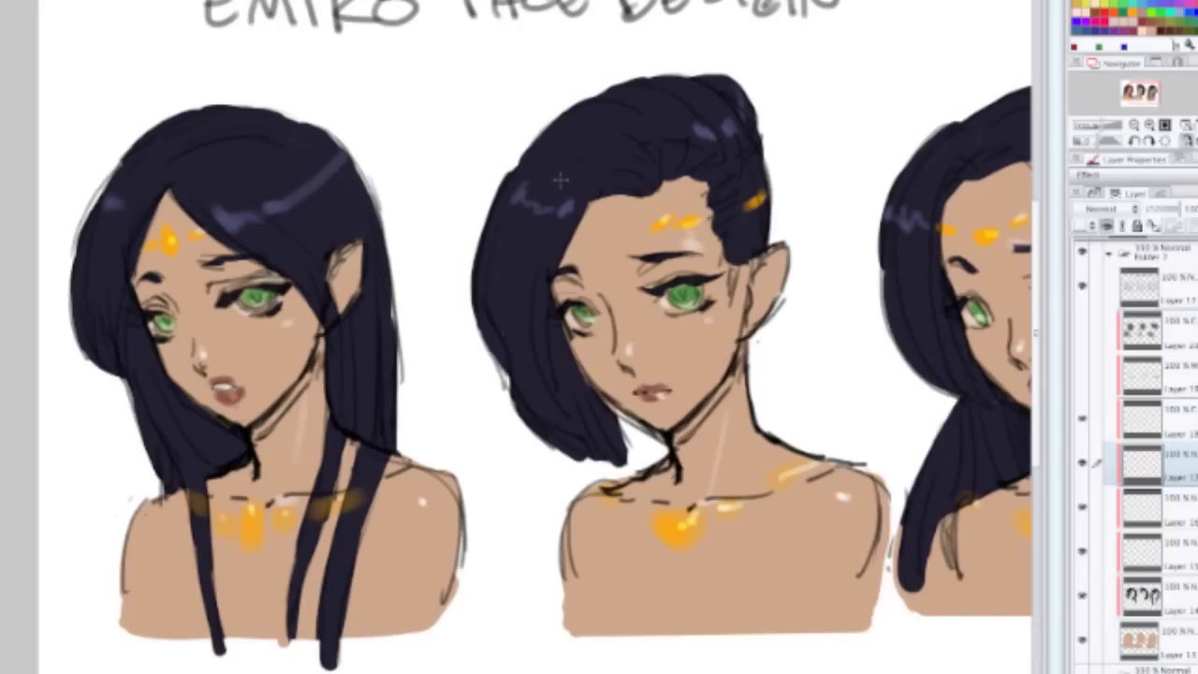
left_click_drag(655, 244, 494, 157)
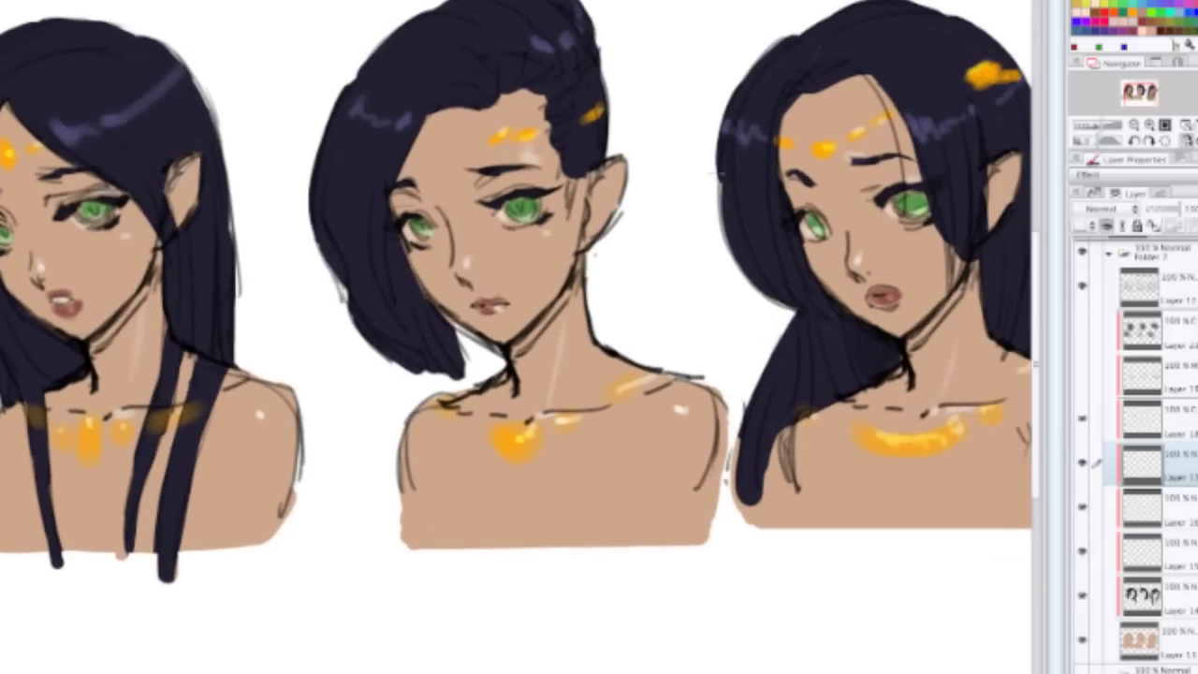
Step: Show the Multiply shadow layer directly above the highlights layer across the three portraits
key("ctrl+minus")
left_click_drag(561, 281, 595, 364)
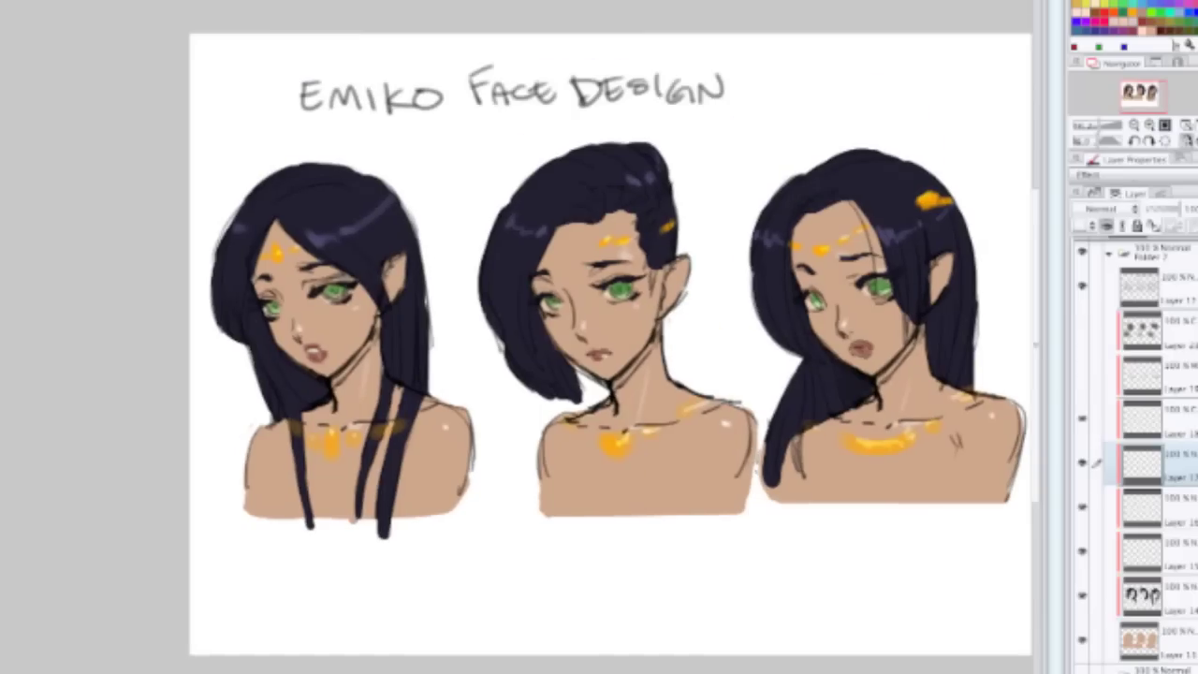
left_click(1082, 372)
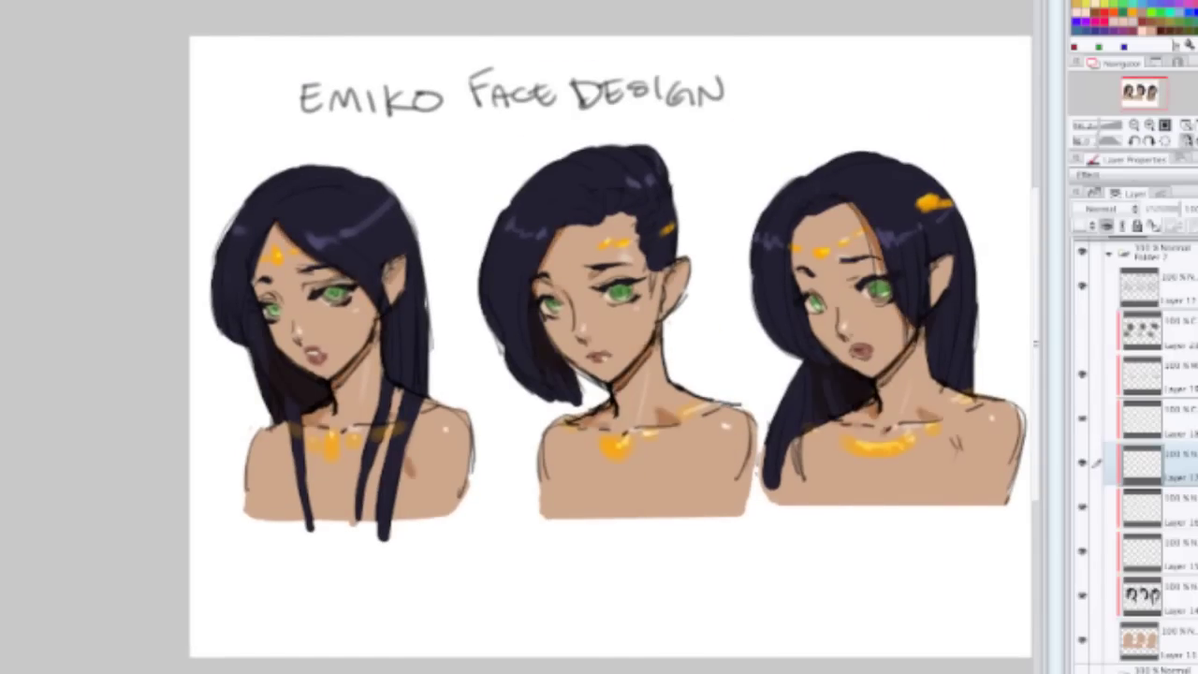
key("ctrl+plus")
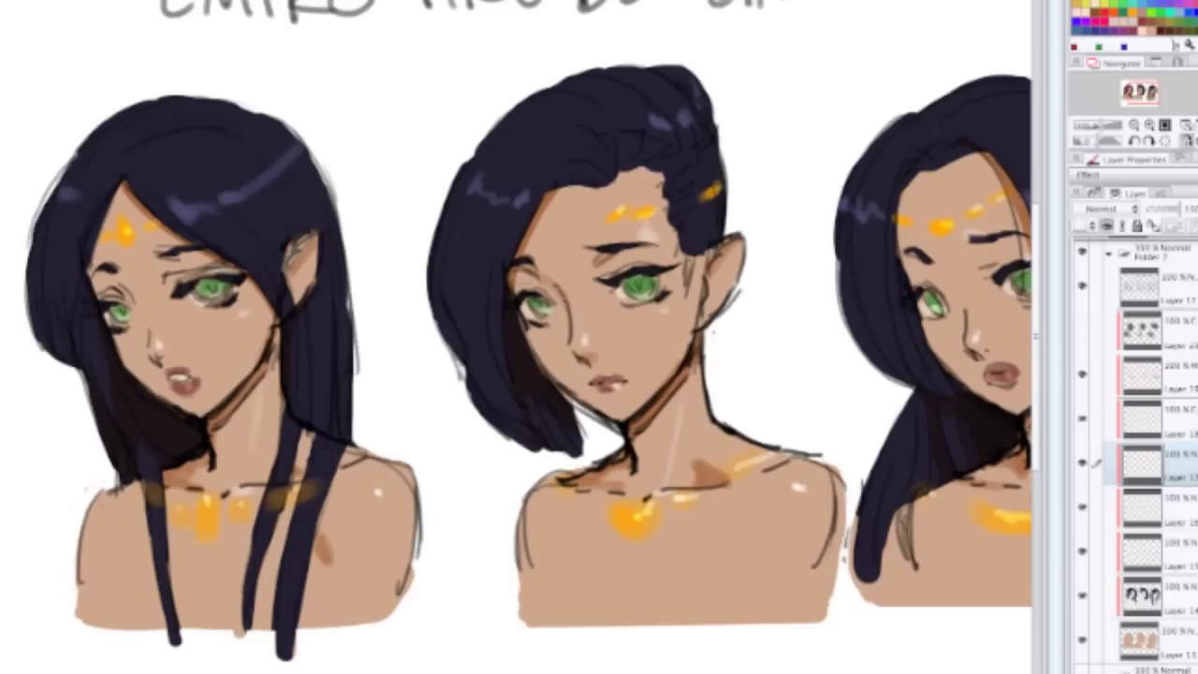
Step: Compare the portraits with and without the gold jewellery layer and the Color dodge highlights layer, leaving the jewellery layer selected
left_click(1082, 462)
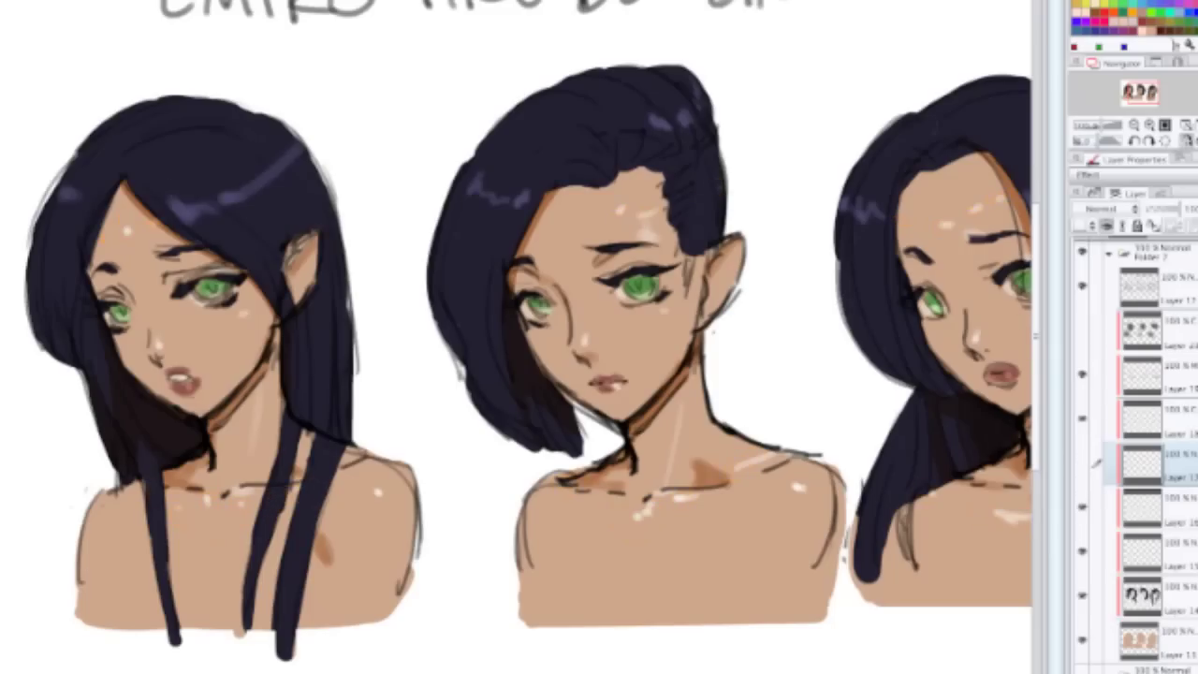
left_click(1083, 463)
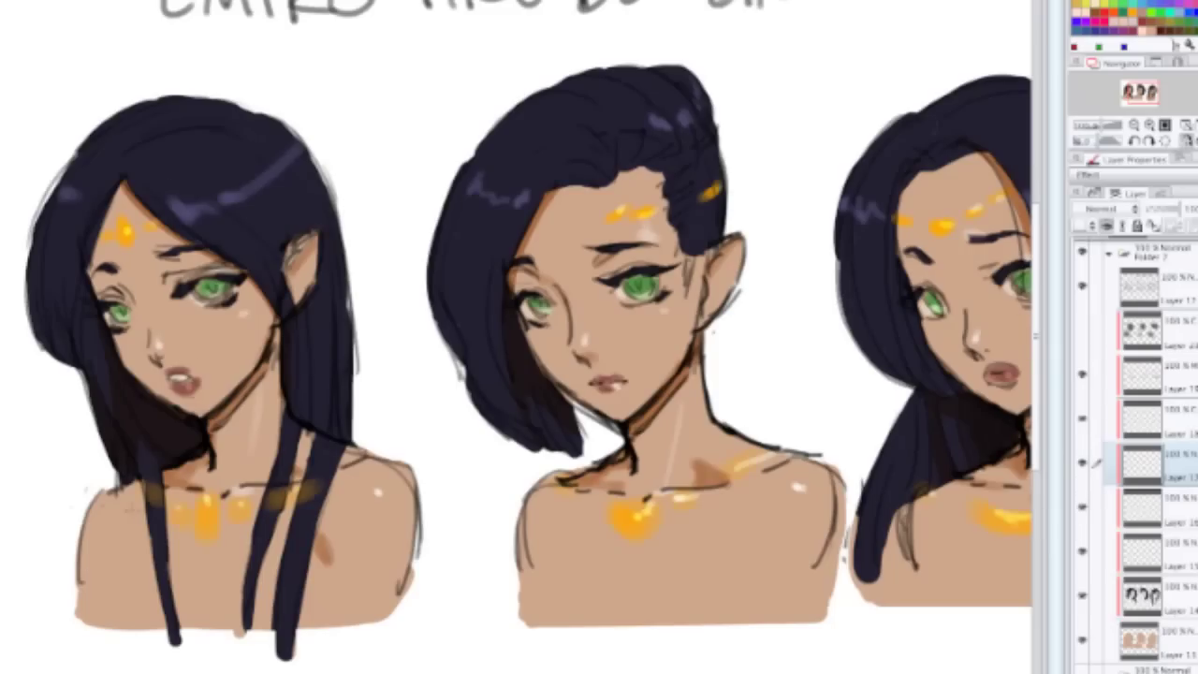
left_click(1143, 418)
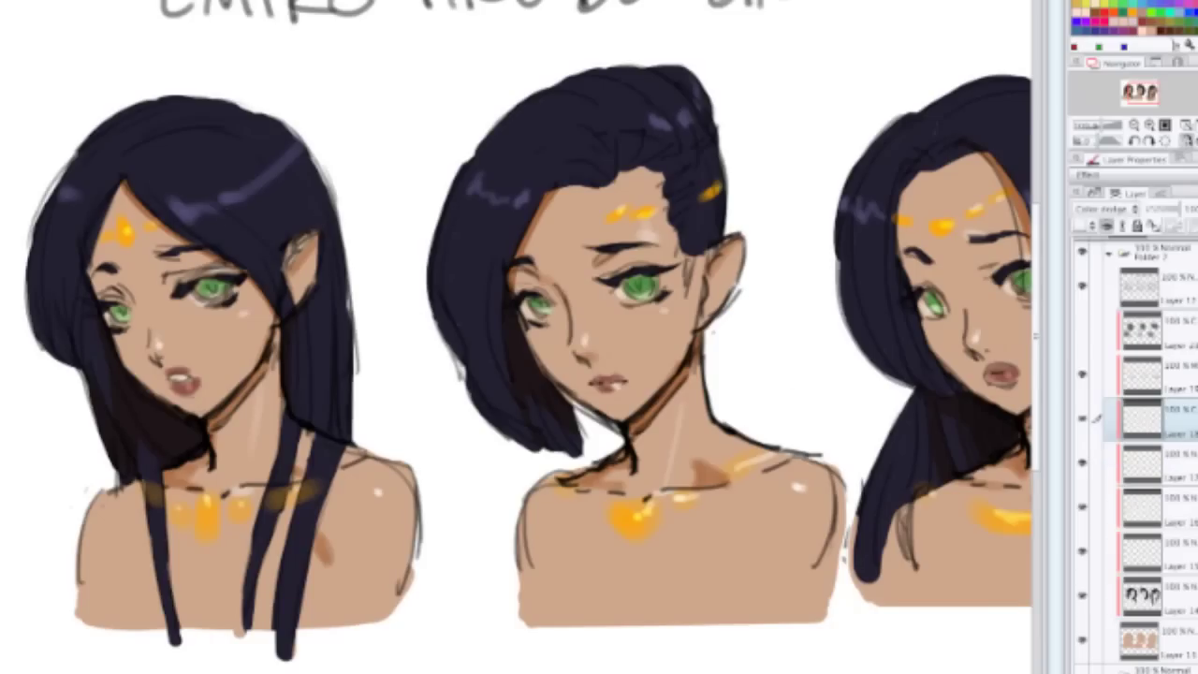
left_click(1083, 418)
left_click(1083, 418)
left_click_drag(936, 187, 803, 157)
left_click(1140, 461)
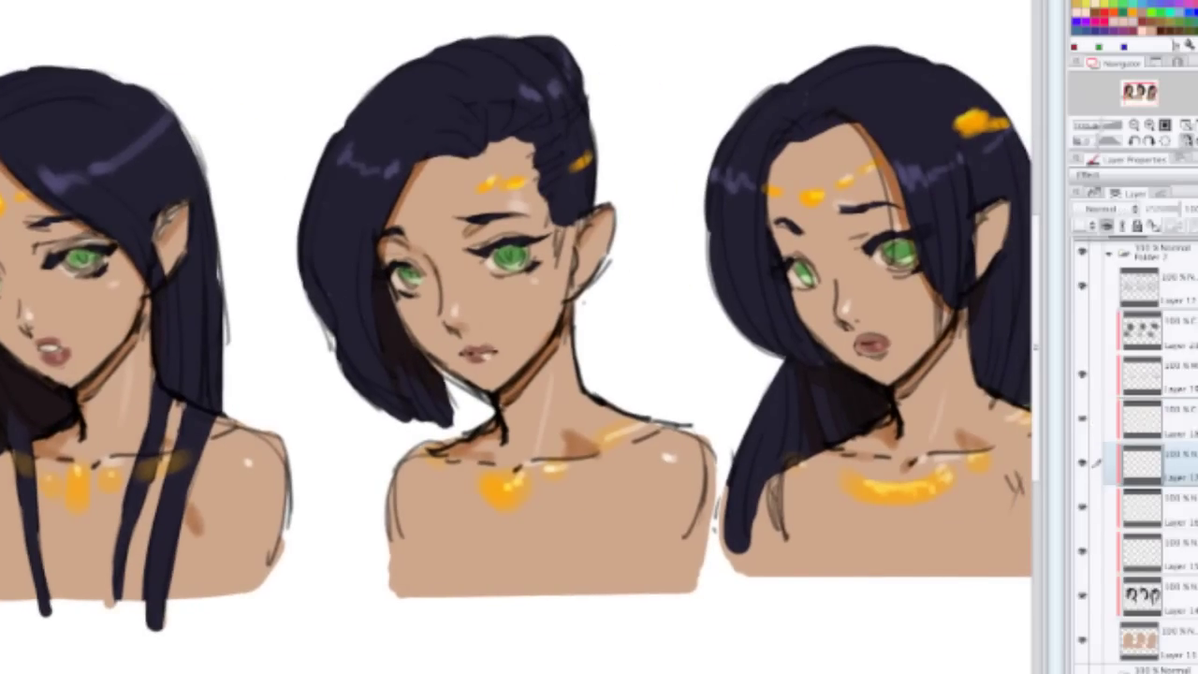
Step: Select the green eye colour layer and compare the whole sheet with and without it
key("ctrl+0")
left_click_drag(841, 424, 861, 497)
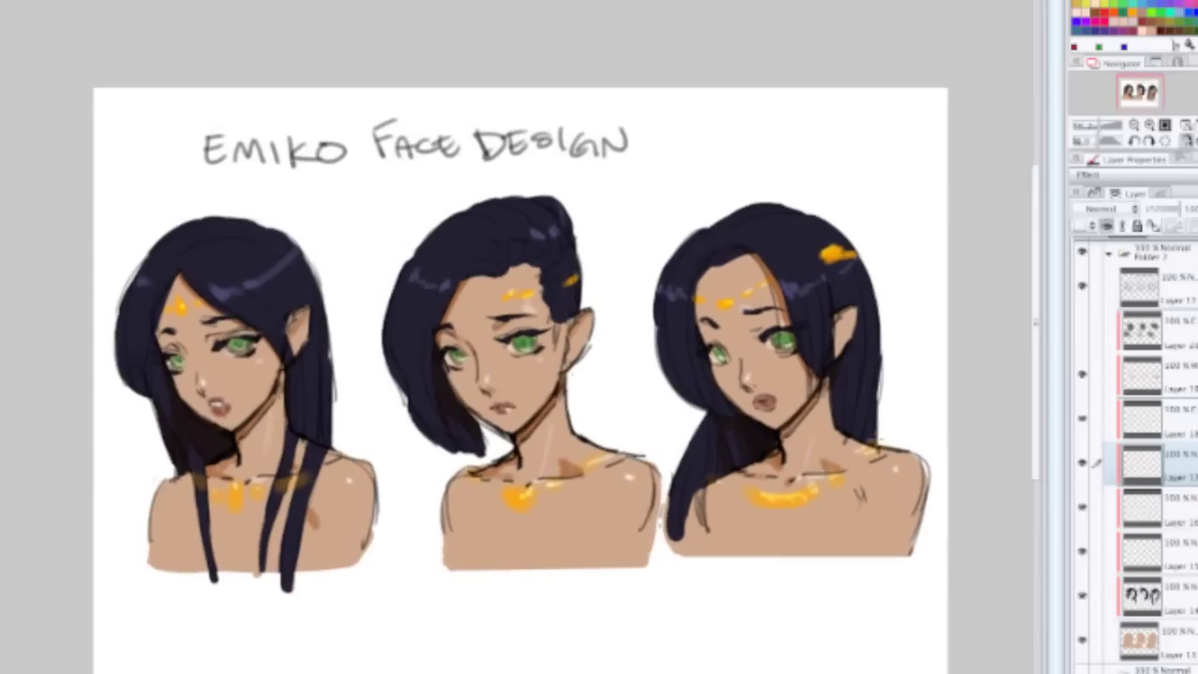
left_click(1142, 506)
left_click(1082, 505)
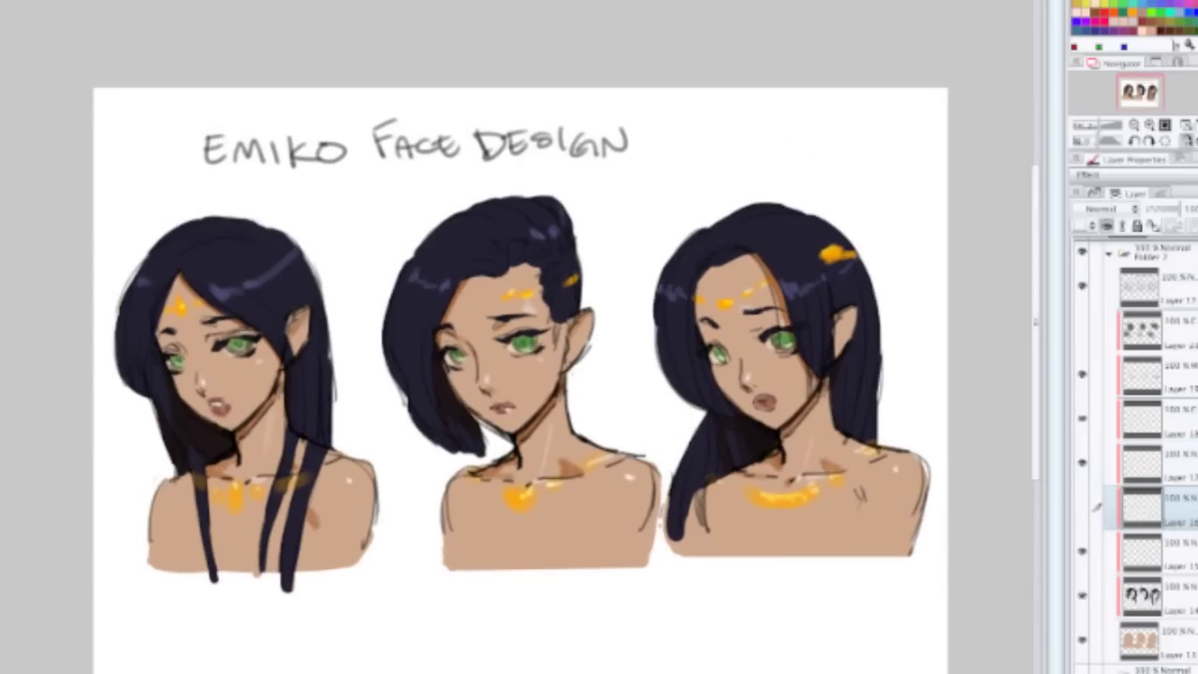
left_click(1082, 505)
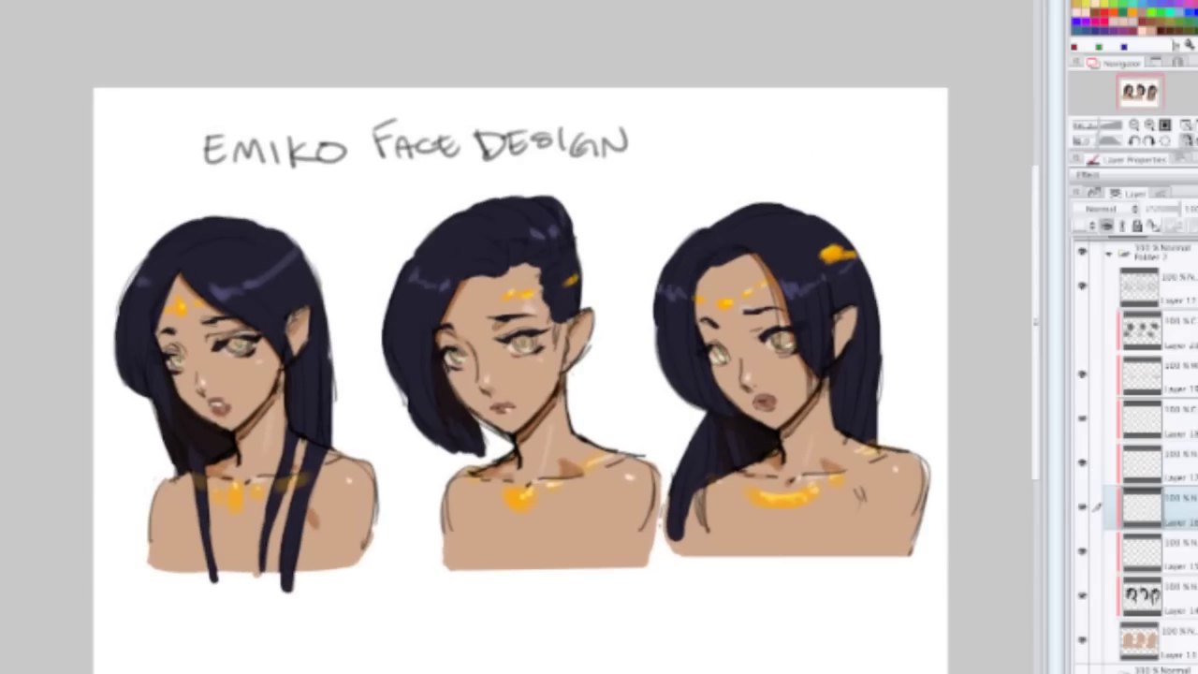
Step: Select the lips and eye-whites layer and examine the middle portrait's face close up
left_click(1141, 550)
scroll(786, 505, "up", 2)
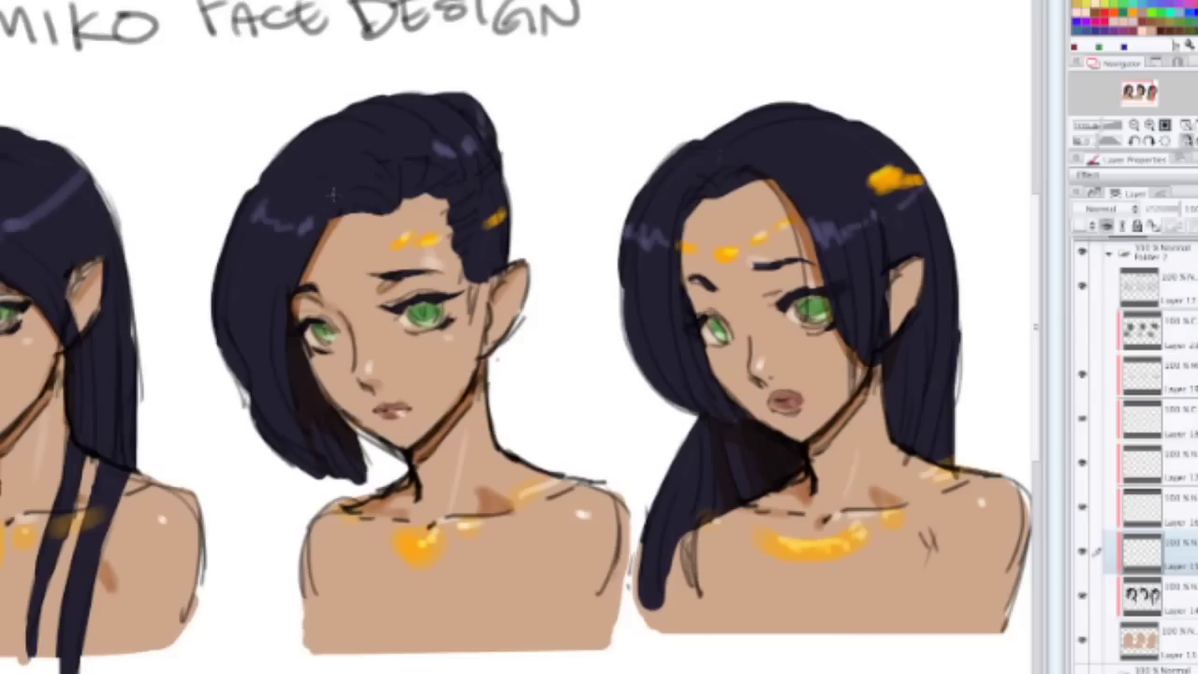
scroll(311, 180, "down", 1)
scroll(311, 180, "up", 4)
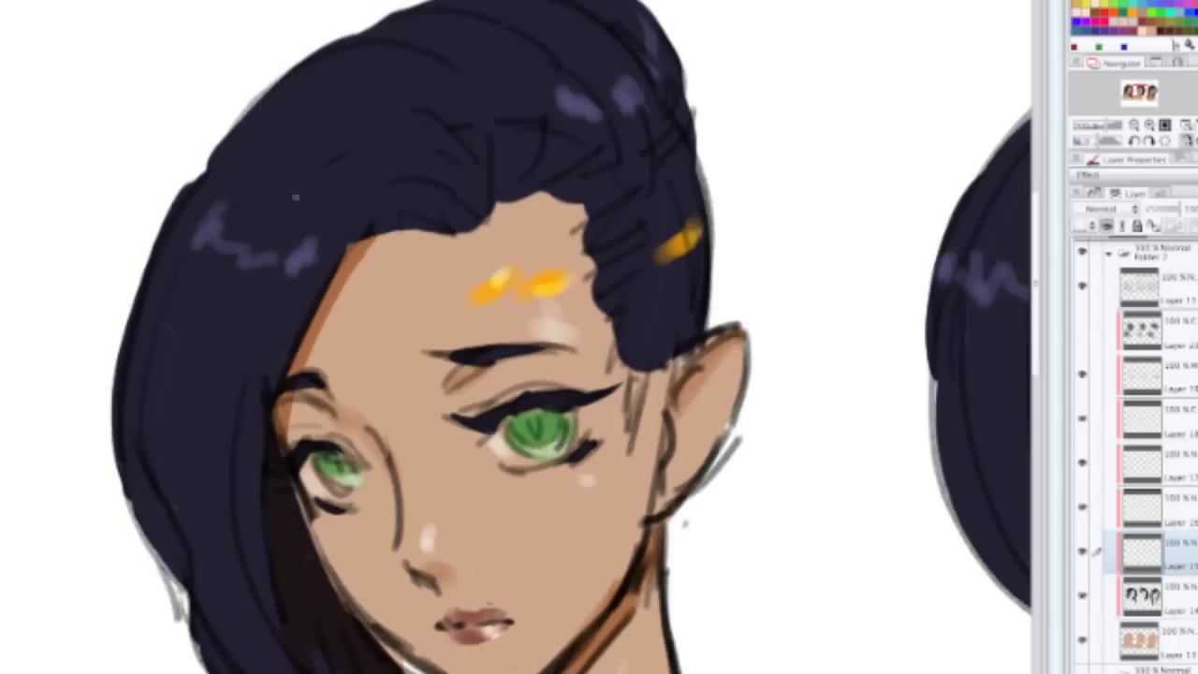
scroll(292, 273, "up", 2)
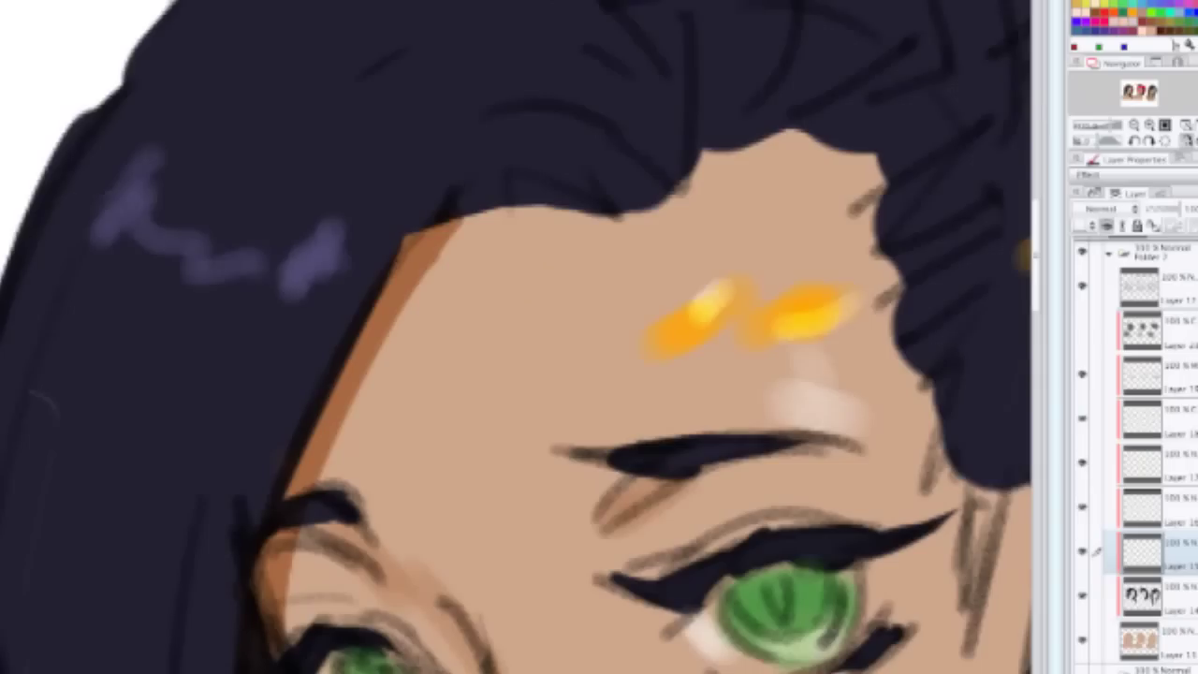
scroll(291, 280, "down", 2)
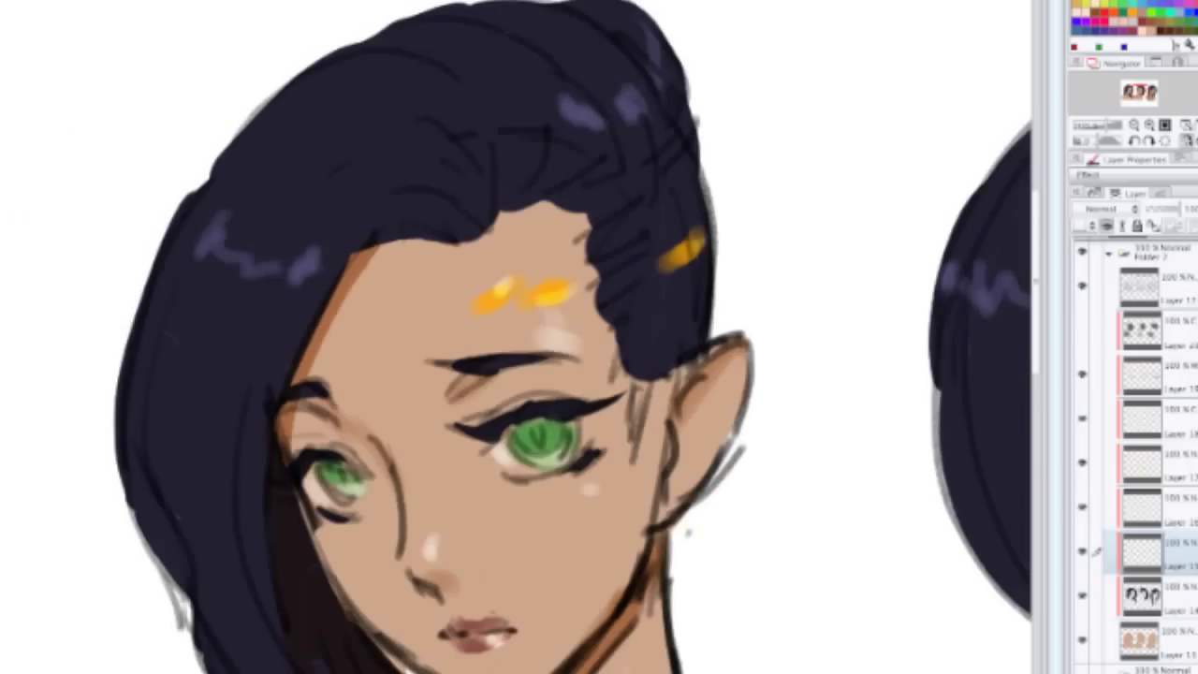
scroll(569, 336, "down", 1)
scroll(524, 374, "down", 2)
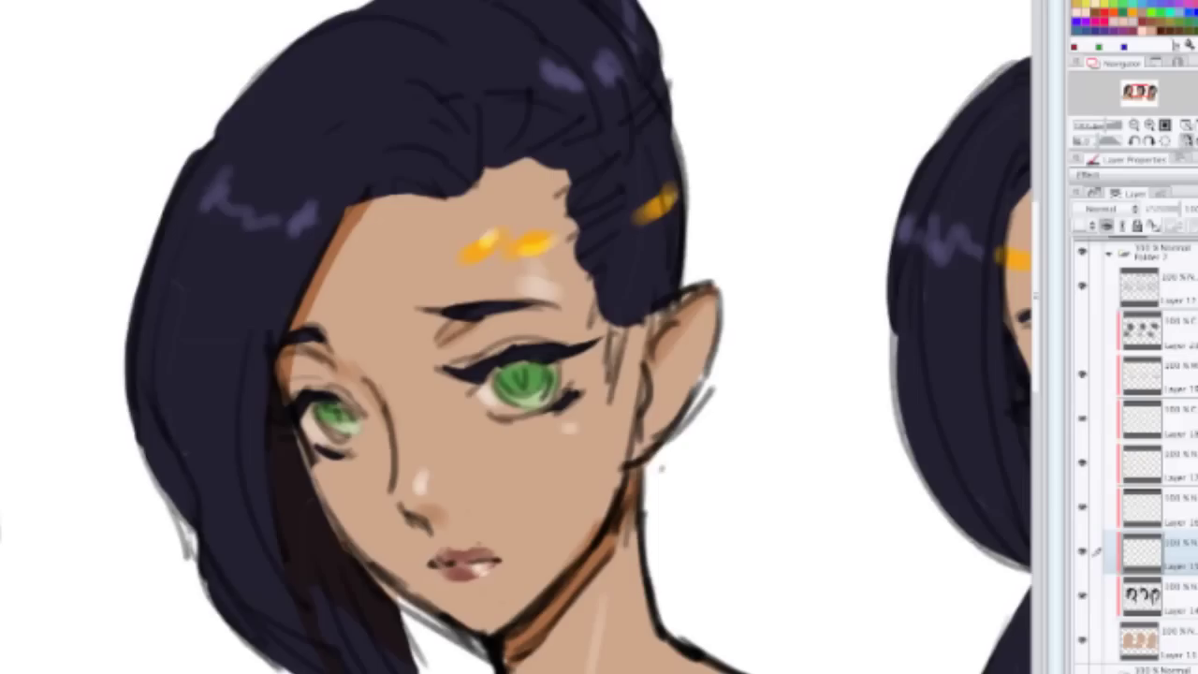
Step: Compare the lips layer unclipped and clipped, and view it with only the skin base before restoring the other layers
left_click(1107, 225)
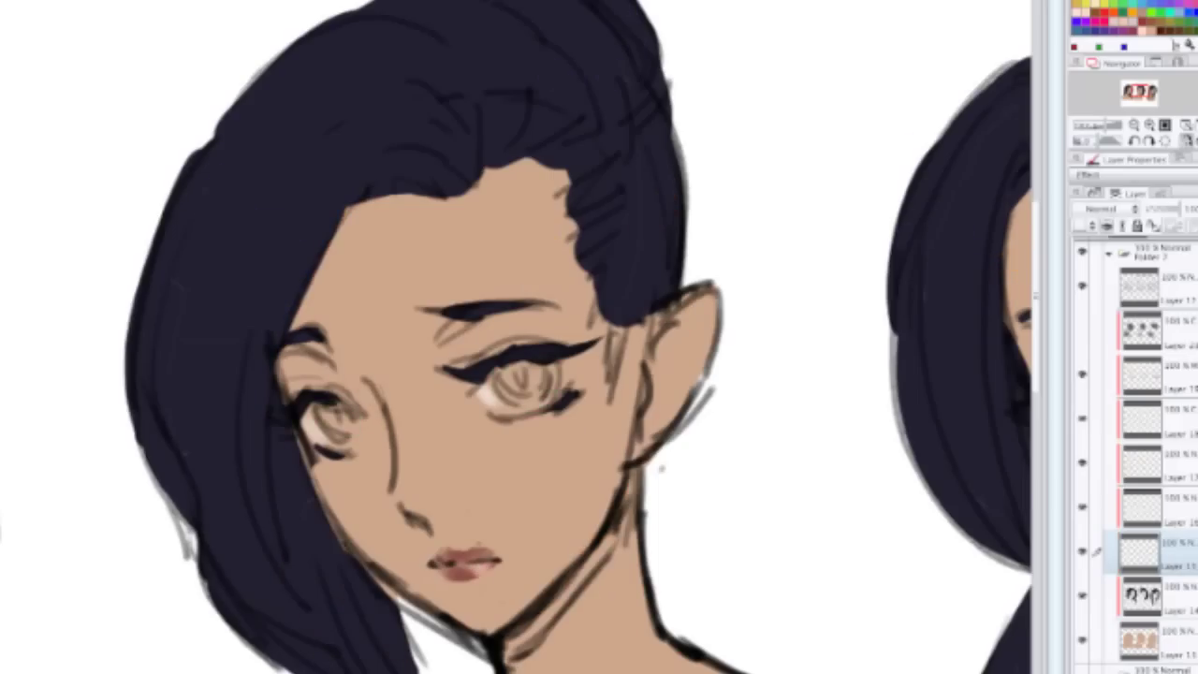
left_click(1107, 225)
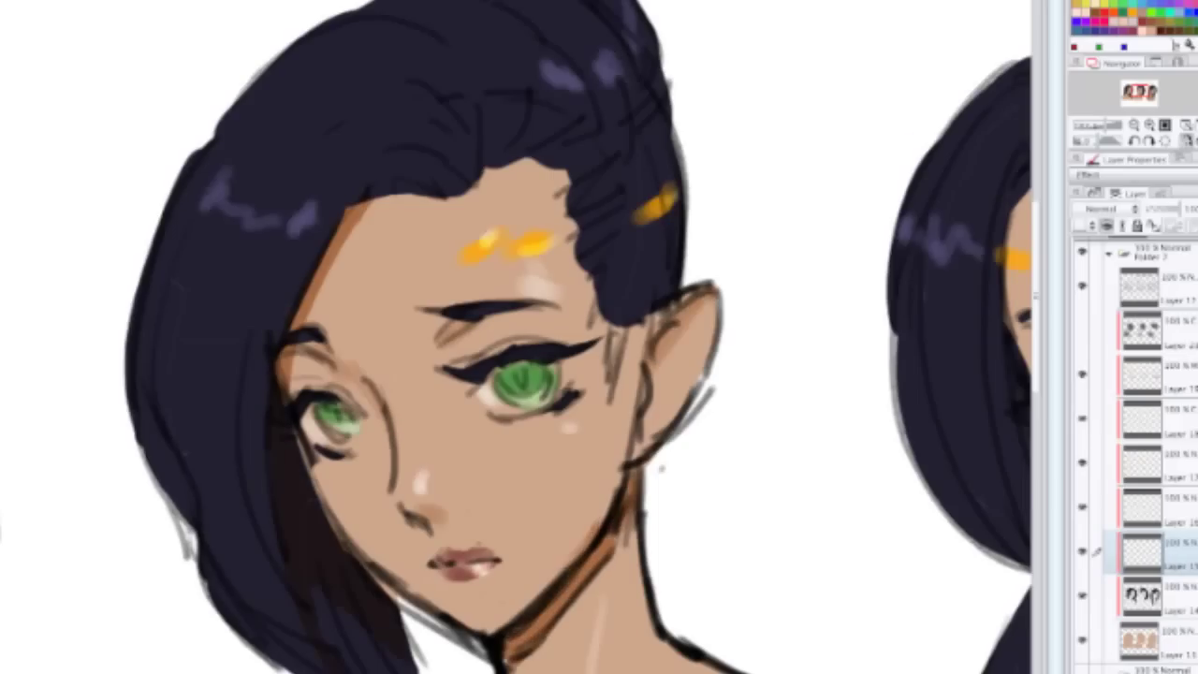
left_click(1082, 550, "alt")
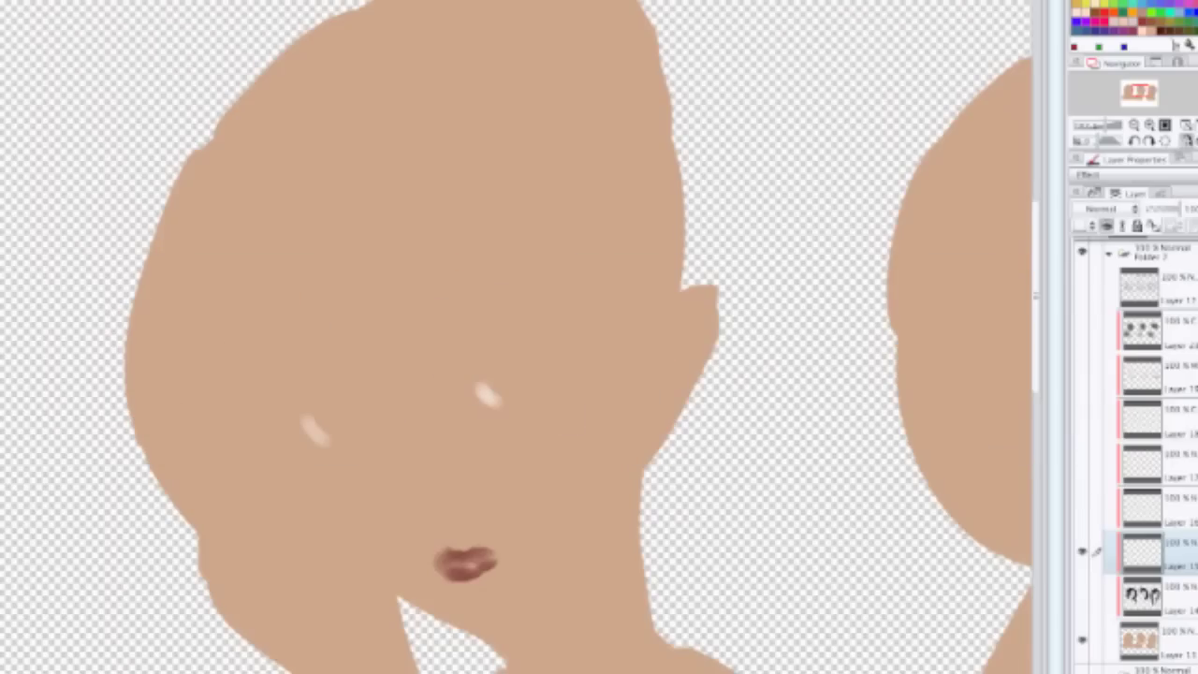
left_click(1082, 550, "alt")
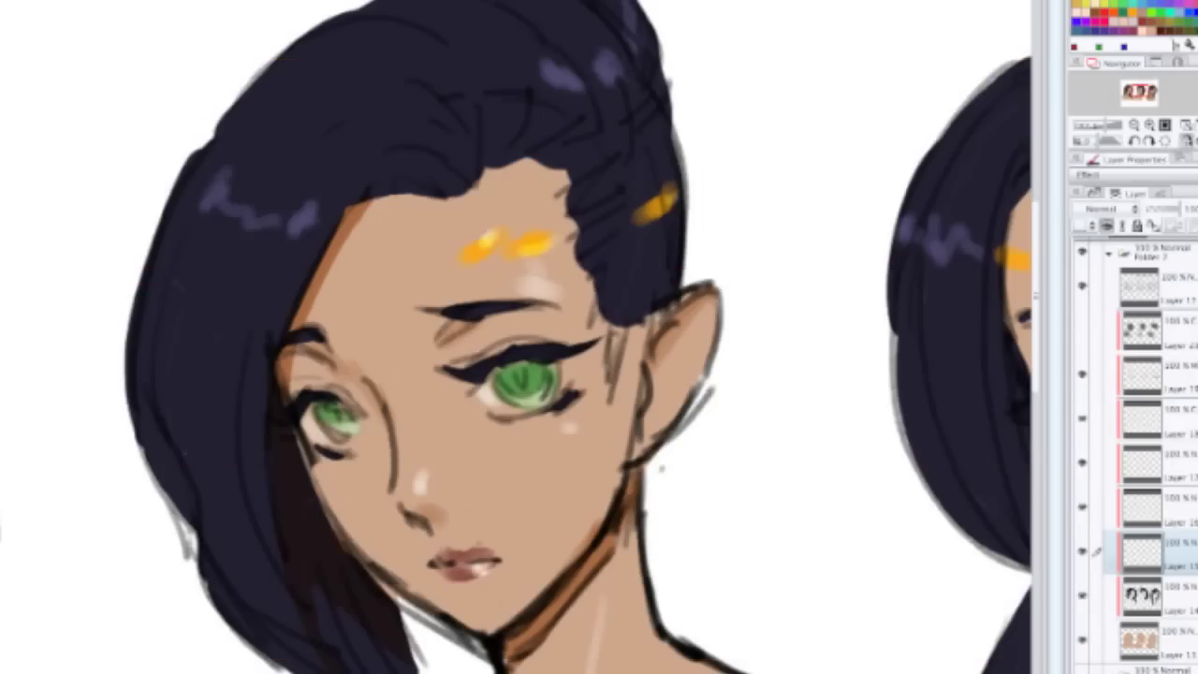
Step: Unclip the lips layer and view it on its own, restoring its clipping and all the other layers at the end
left_click(1081, 550)
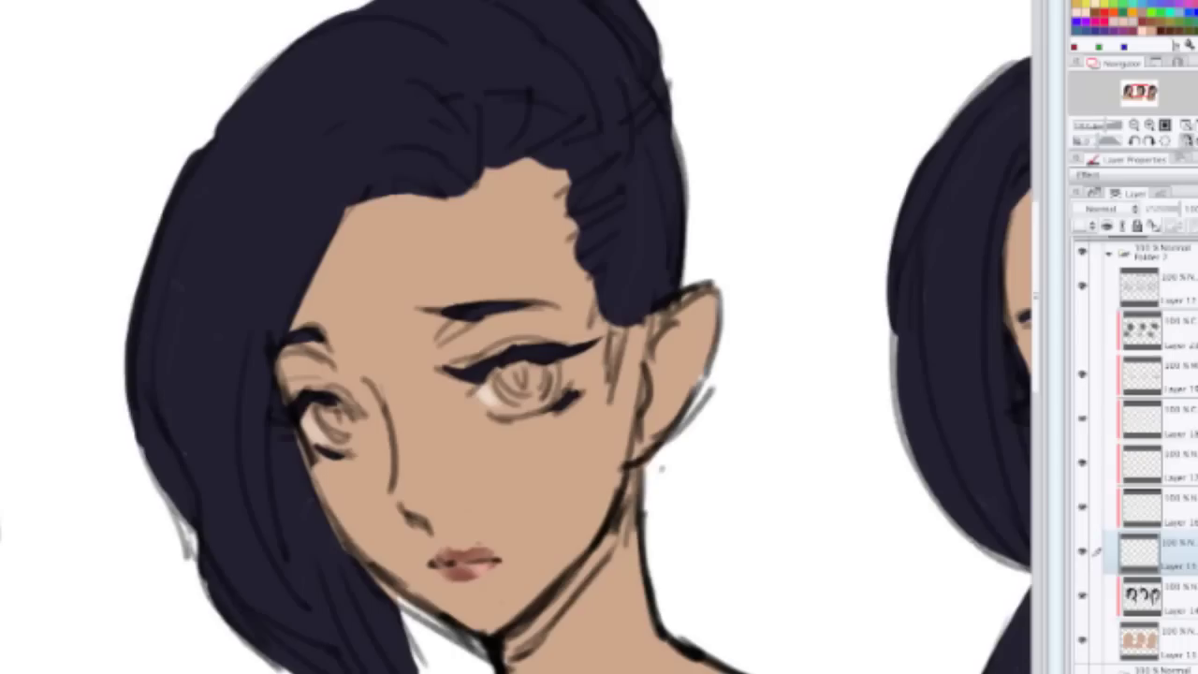
left_click(1081, 550, "alt")
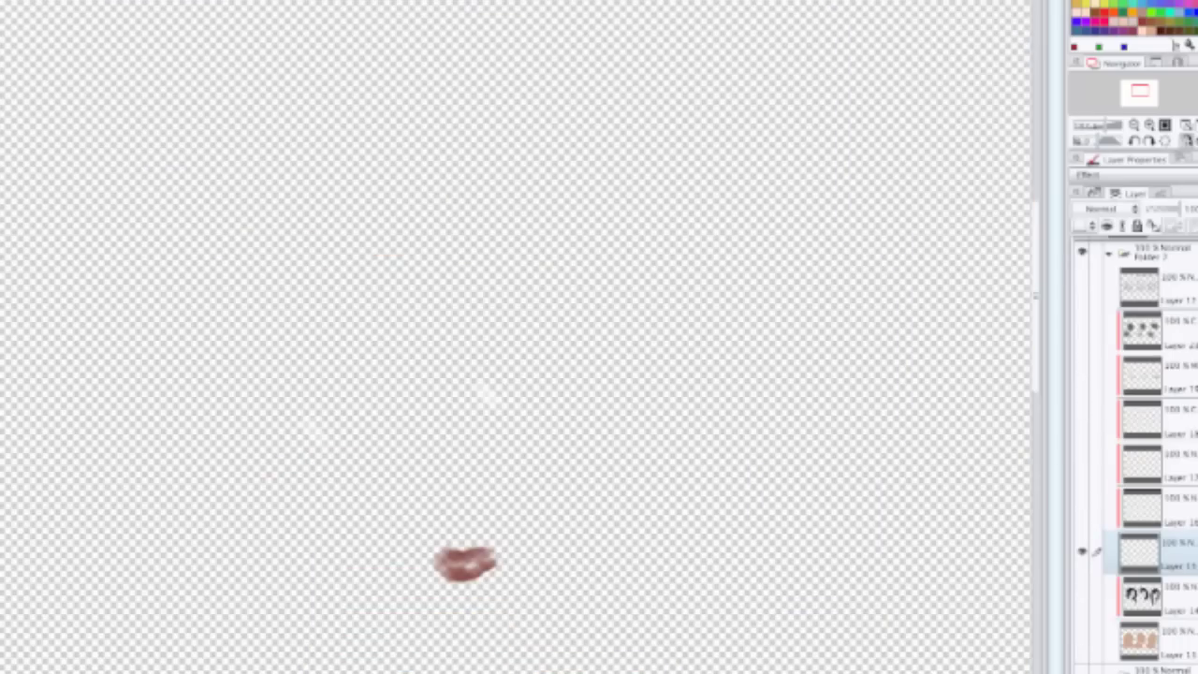
left_click(1081, 551, "alt")
left_click(1082, 551)
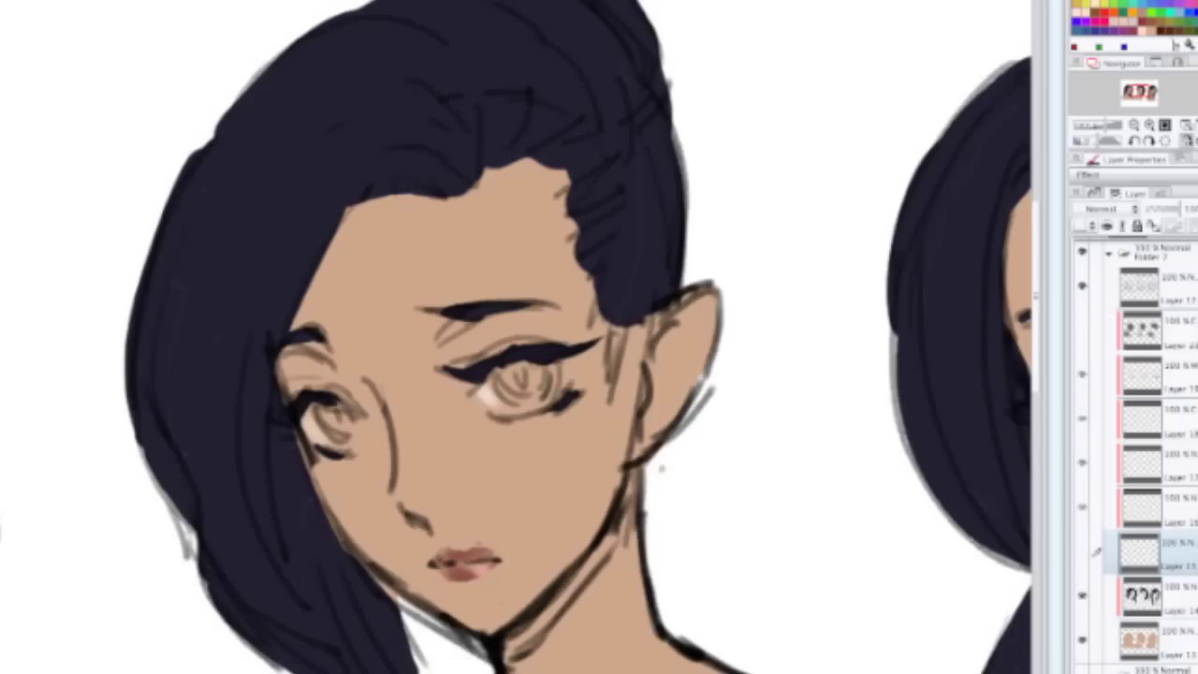
left_click(1081, 550)
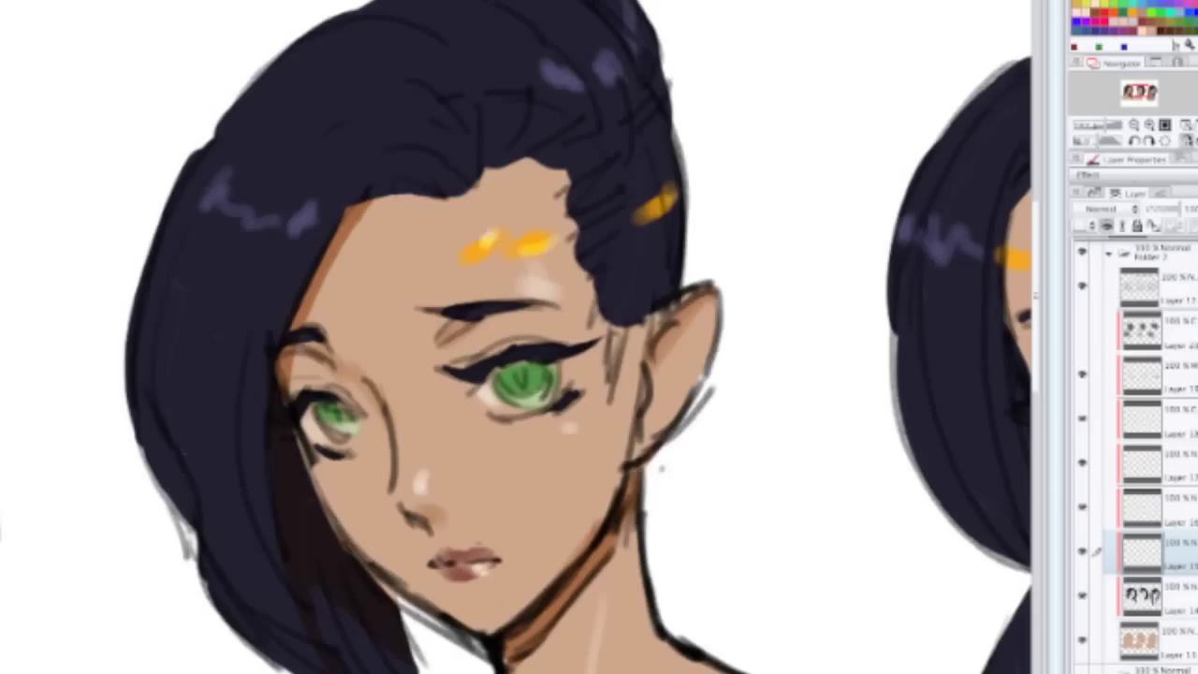
Step: Select the Color dodge highlights layer, compare the face without it, and show the layer unclipped on its own
left_click(1143, 419)
left_click(1081, 418)
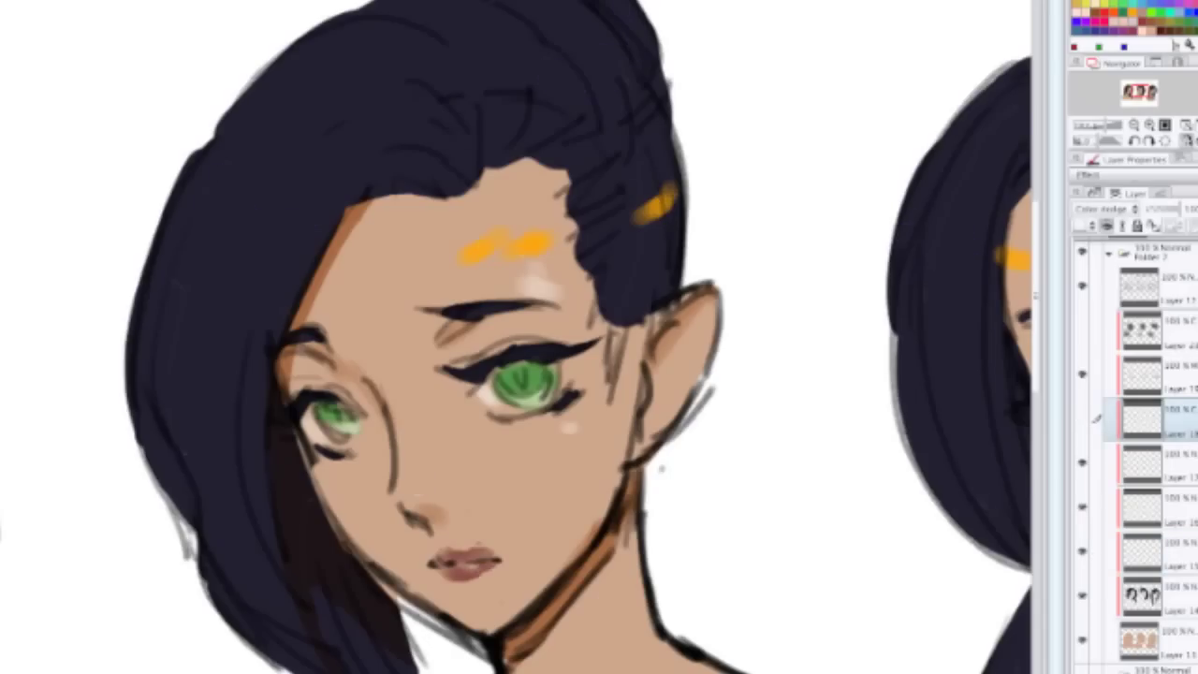
left_click(1082, 418)
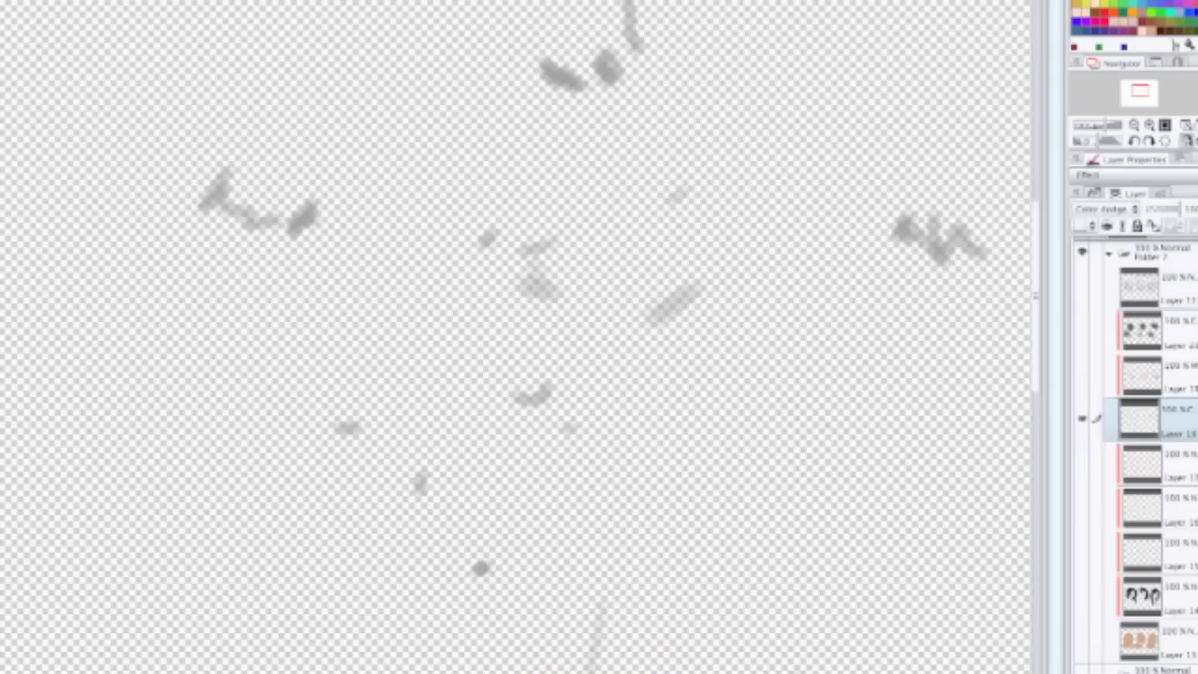
Step: Examine the isolated highlight strokes close up and across the whole sheet
key("ctrl+minus")
key("ctrl+minus")
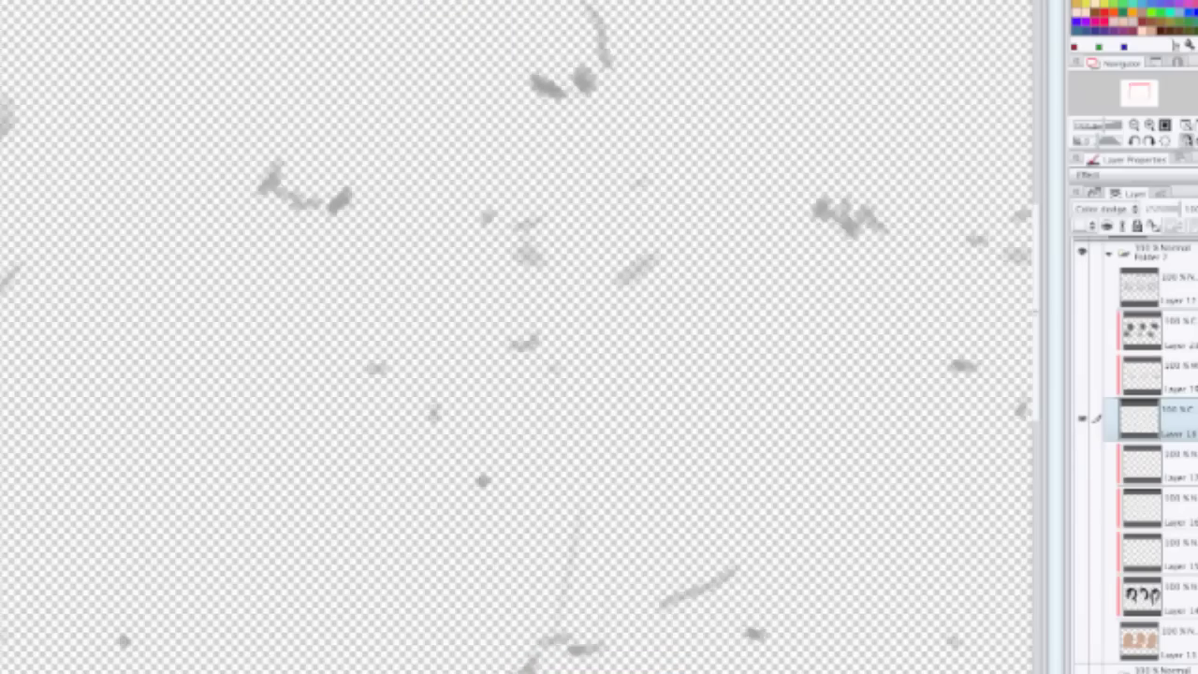
key("ctrl+plus")
key("ctrl+plus")
key("ctrl+plus")
key("ctrl+plus")
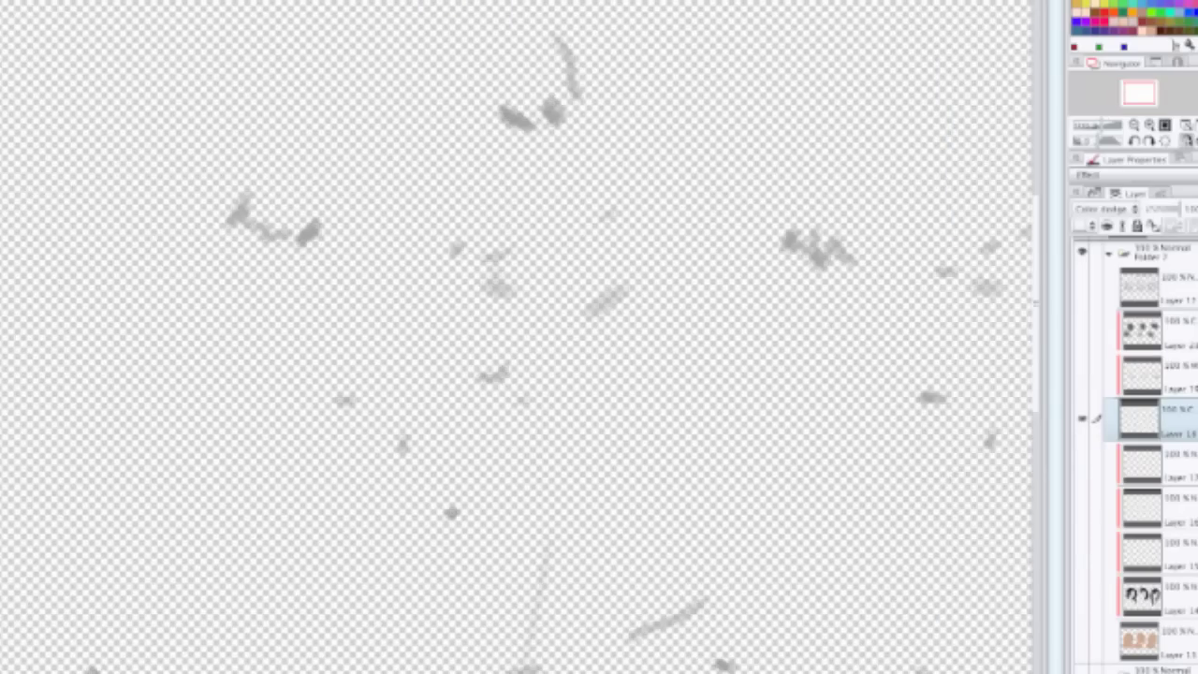
key("ctrl+minus")
key("ctrl+minus")
key("ctrl+minus")
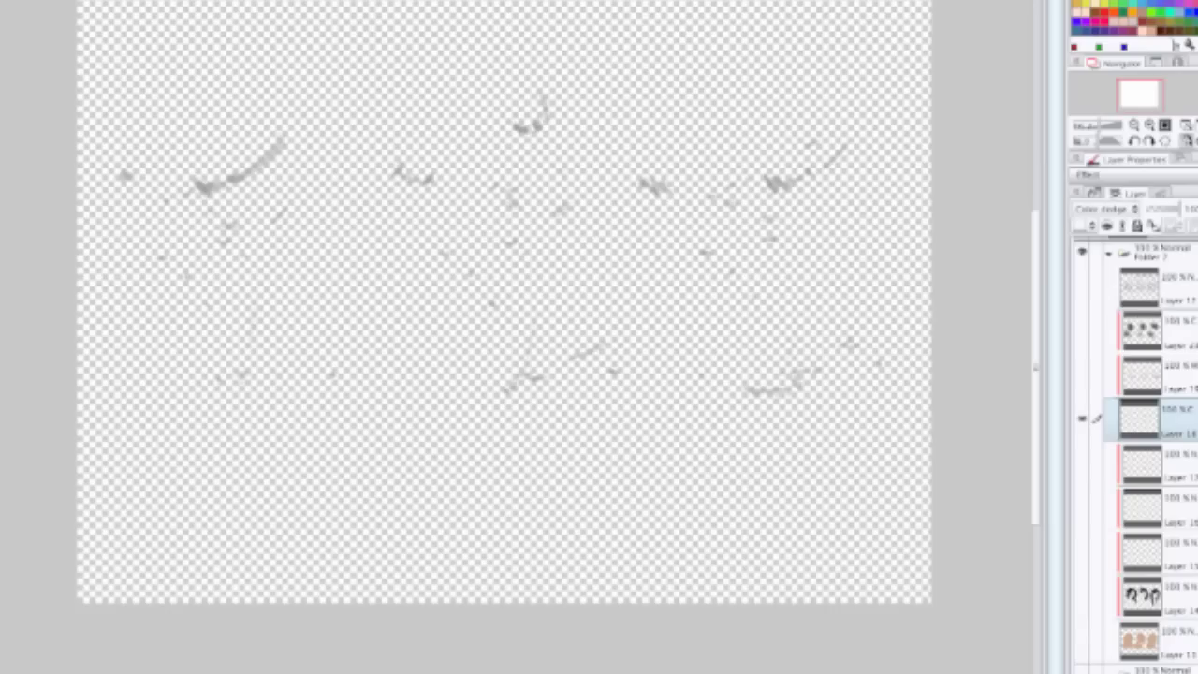
key("ctrl+plus")
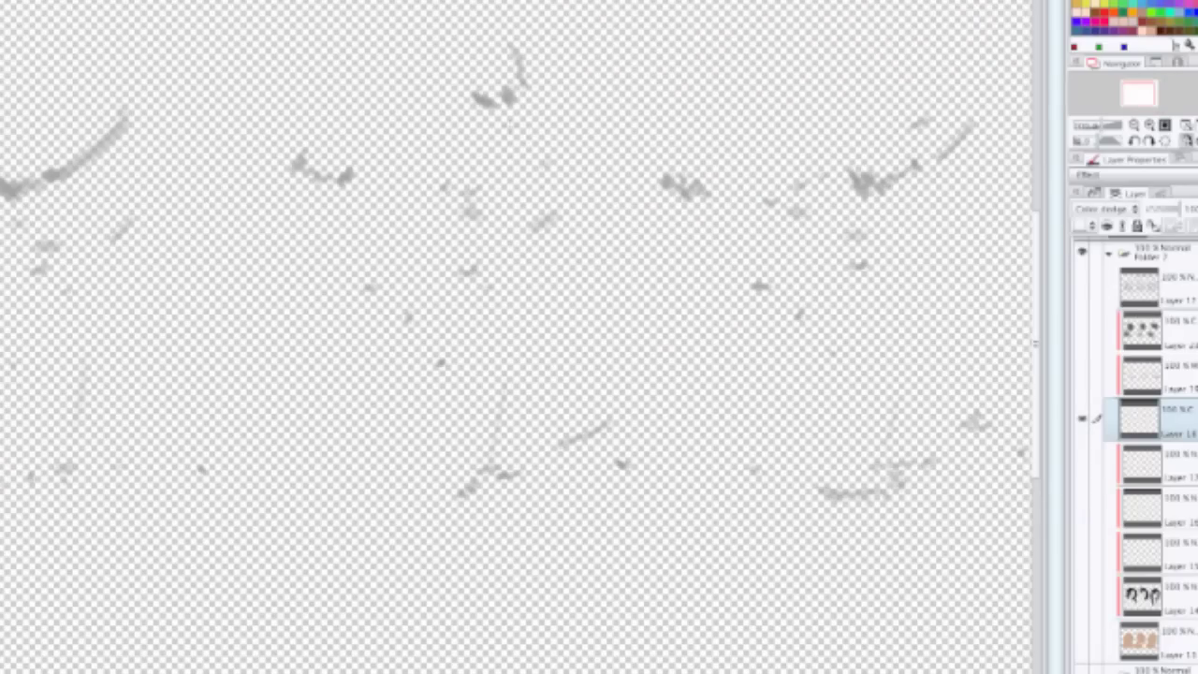
left_click_drag(639, 177, 657, 181)
left_click(1141, 463)
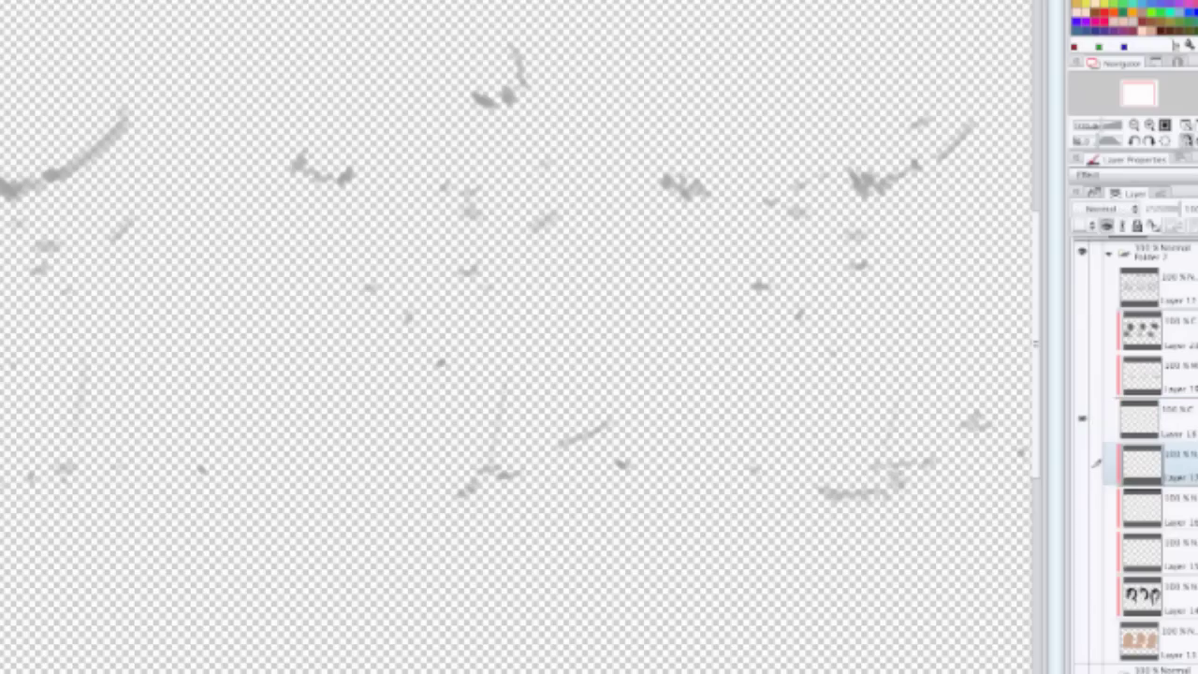
left_click(1141, 416)
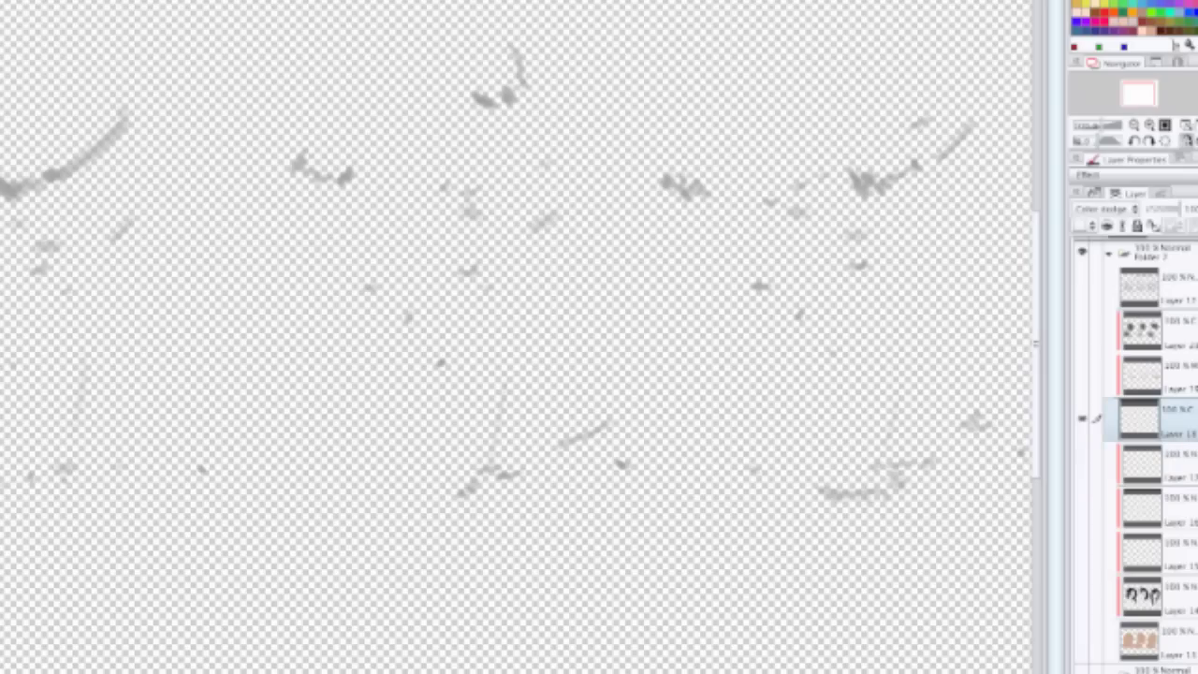
key("Tab")
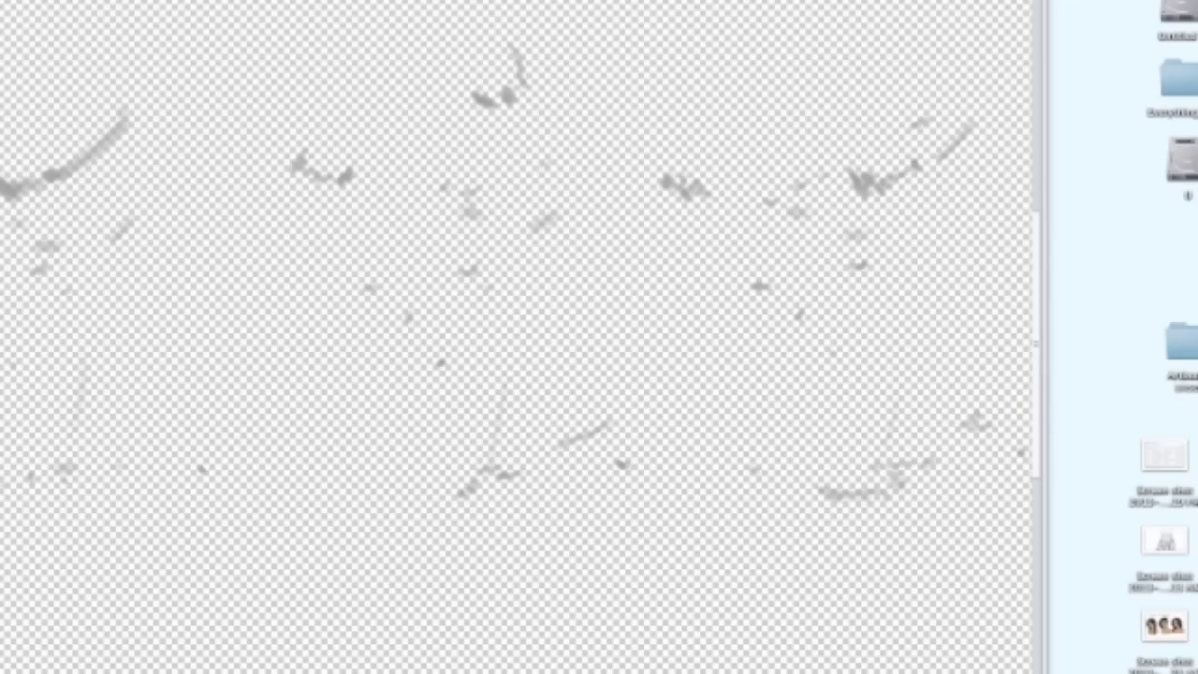
key("Tab")
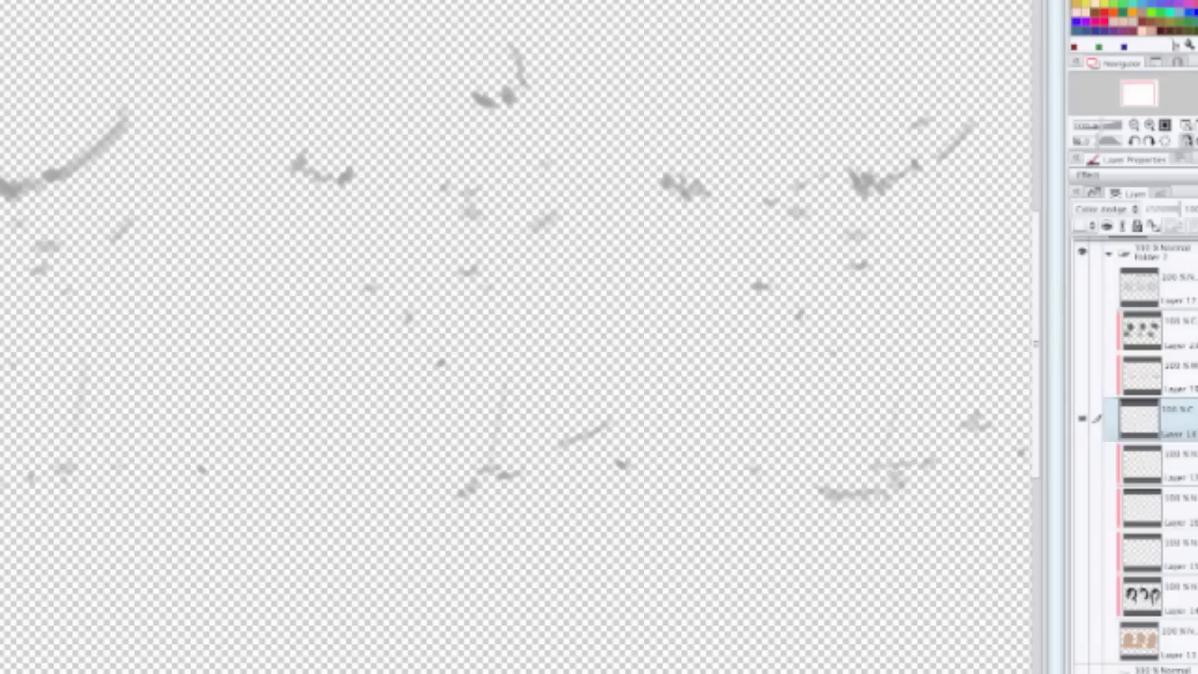
key("Tab")
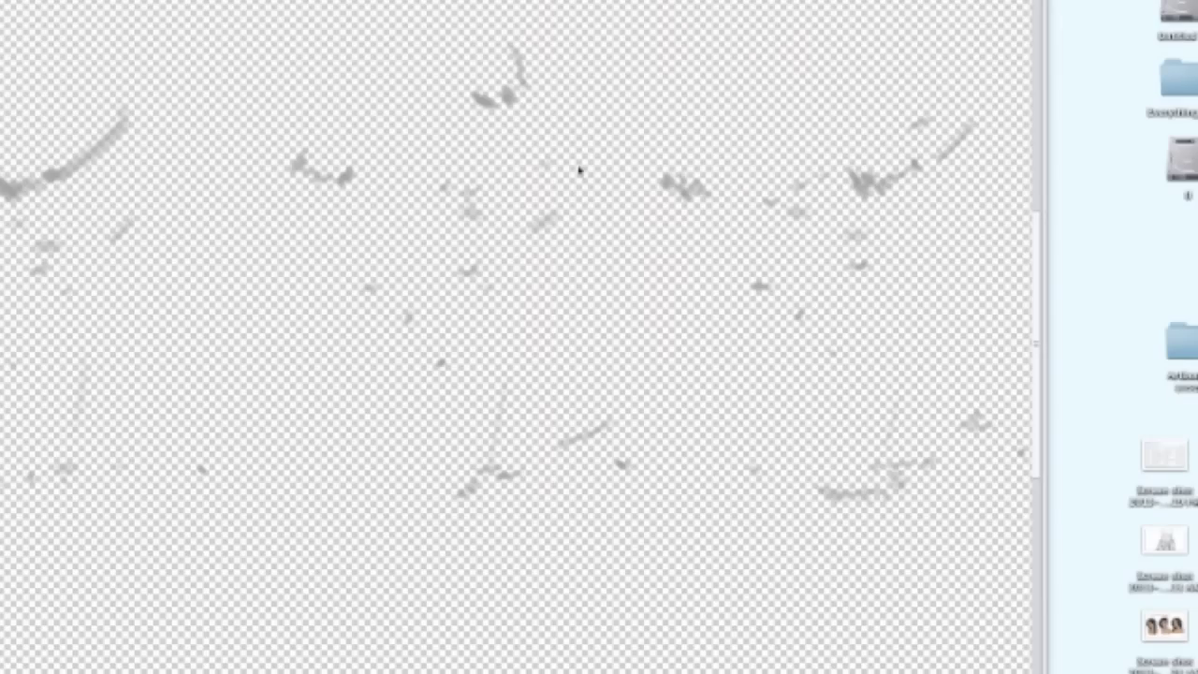
key("Tab")
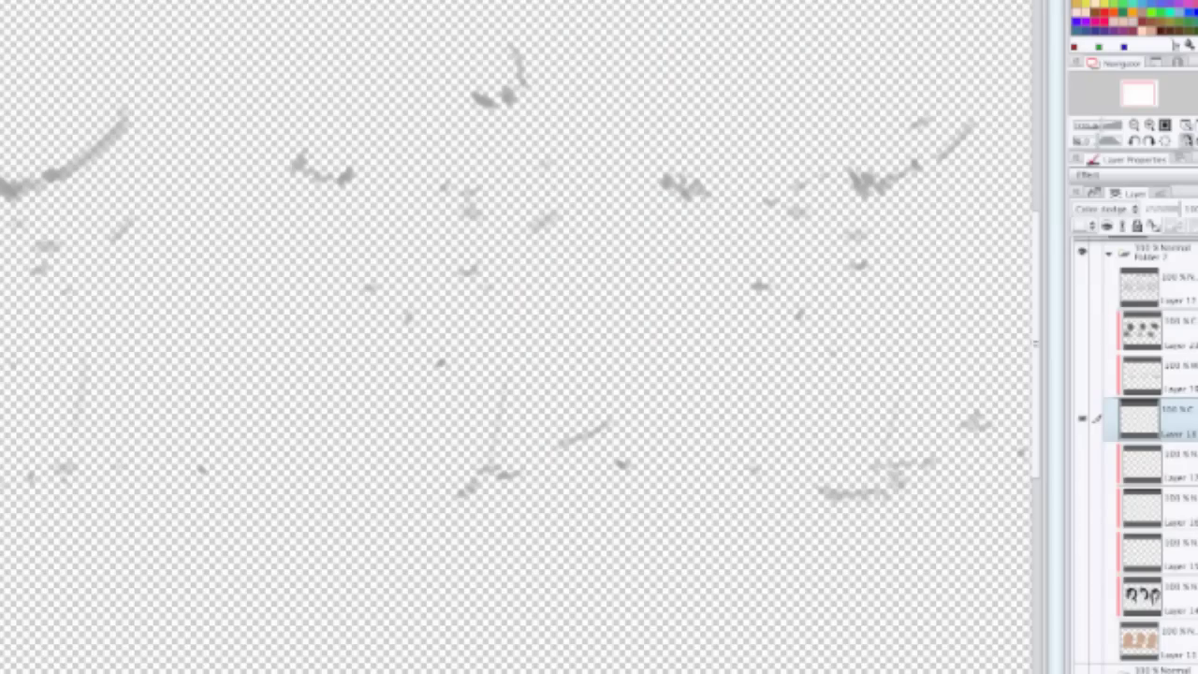
Step: Show all the other layers again around the unclipped Color dodge highlights layer
left_click(1086, 421)
left_click(1083, 418)
left_click(1083, 421, "alt")
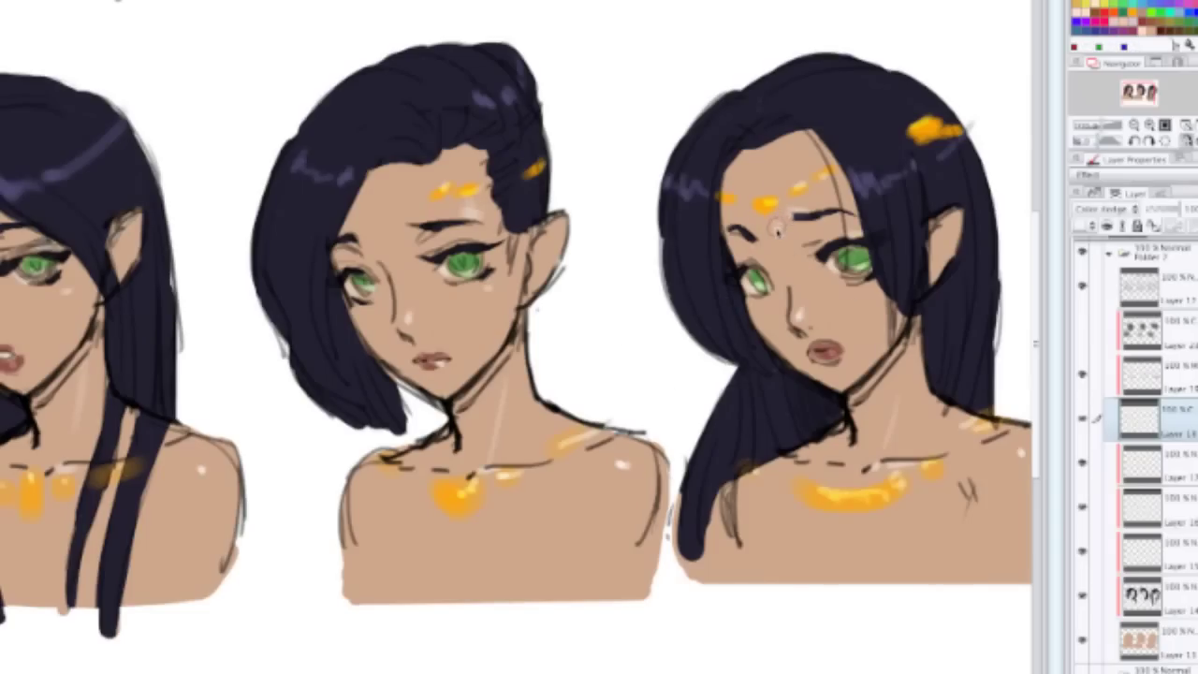
Step: Try soft Color dodge highlights between the third face's eyebrows and across its forehead into the hair
scroll(800, 206, "up", 2)
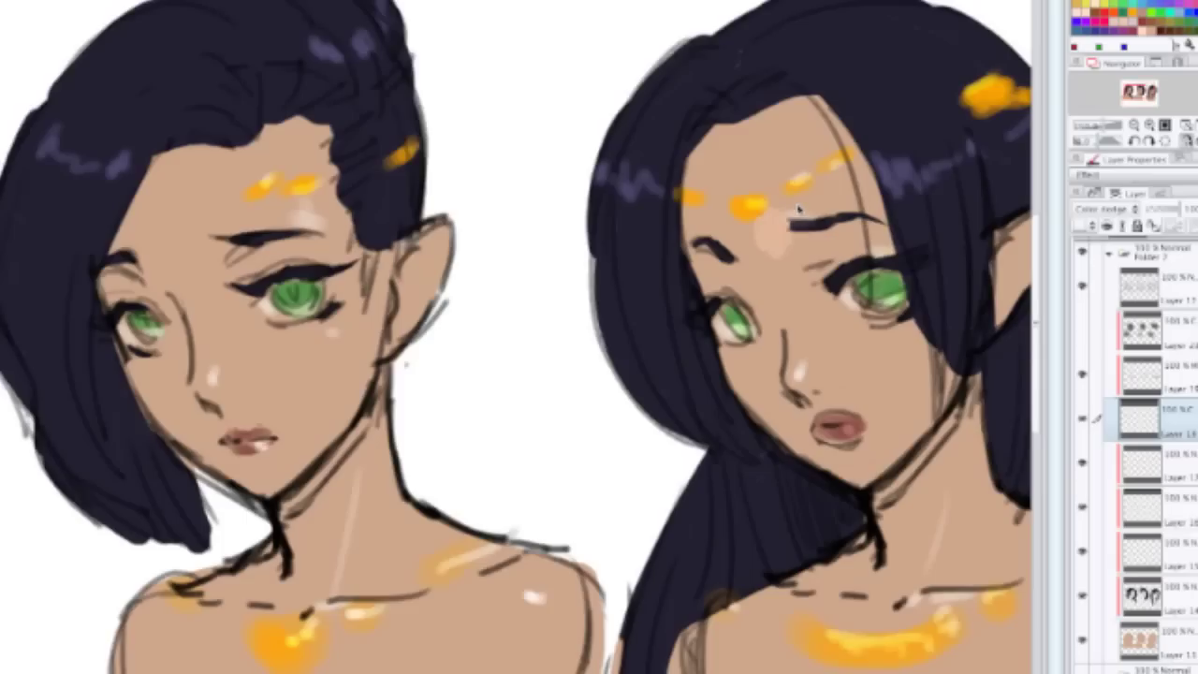
scroll(793, 224, "up", 1)
mouse_move(789, 270)
left_mouse_down()
mouse_move(757, 235)
mouse_move(767, 231)
mouse_move(783, 250)
left_mouse_up()
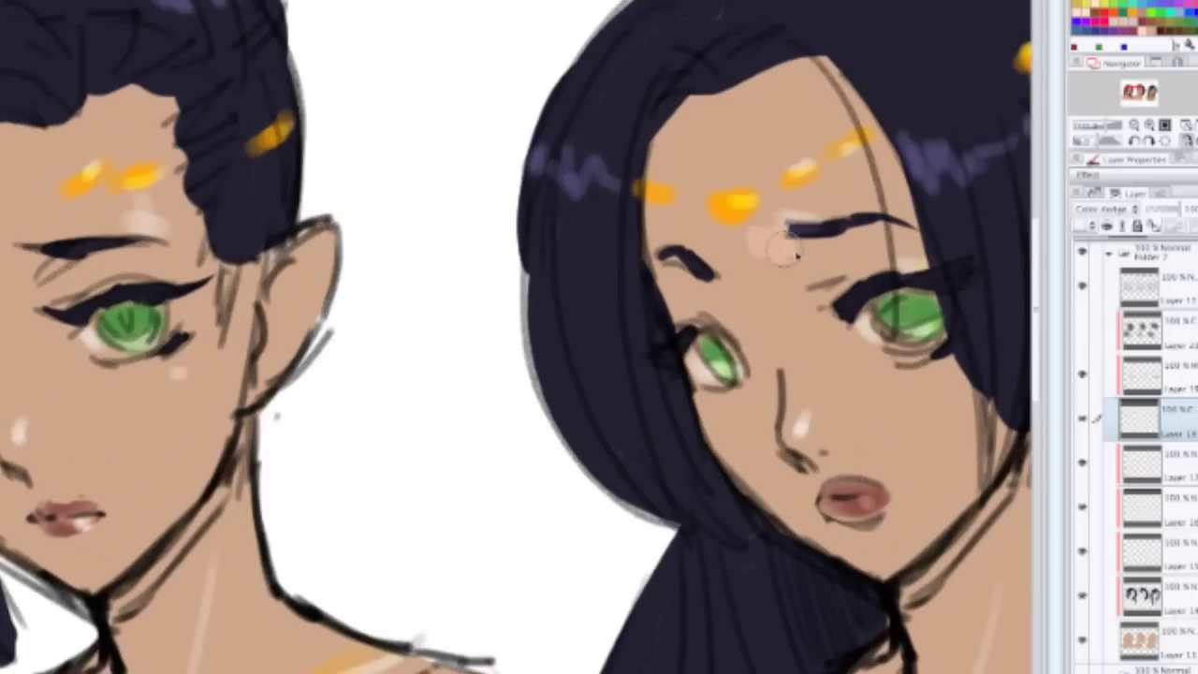
left_click_drag(736, 166, 520, 221)
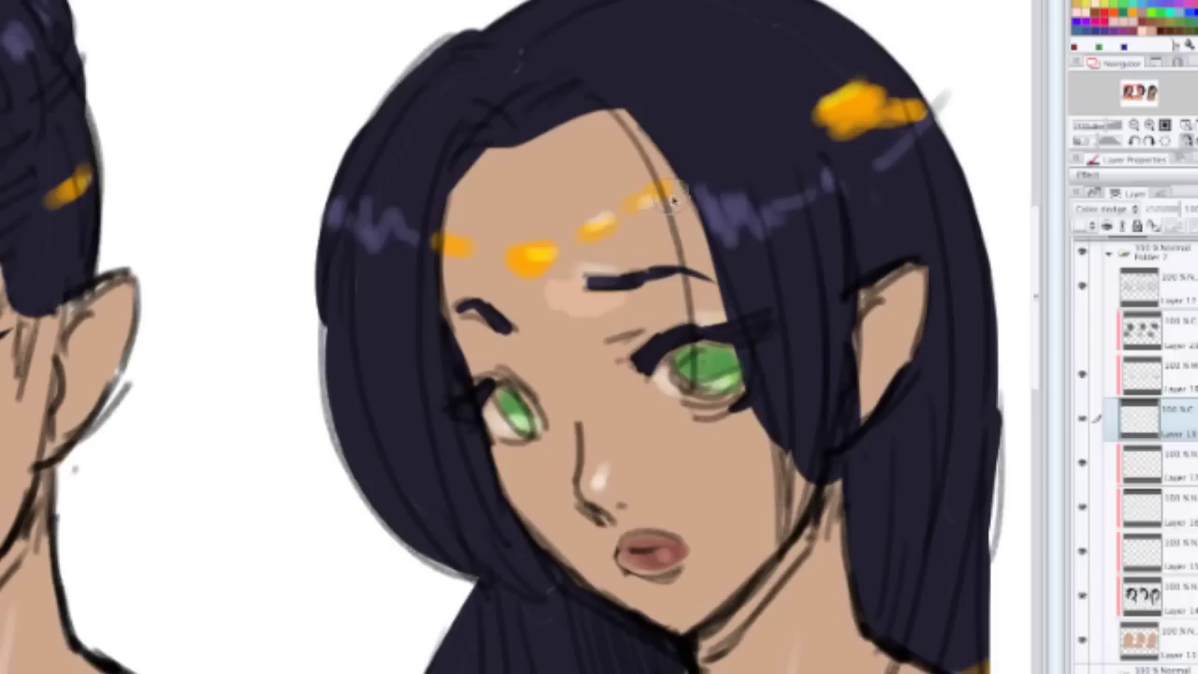
key("ctrl+z")
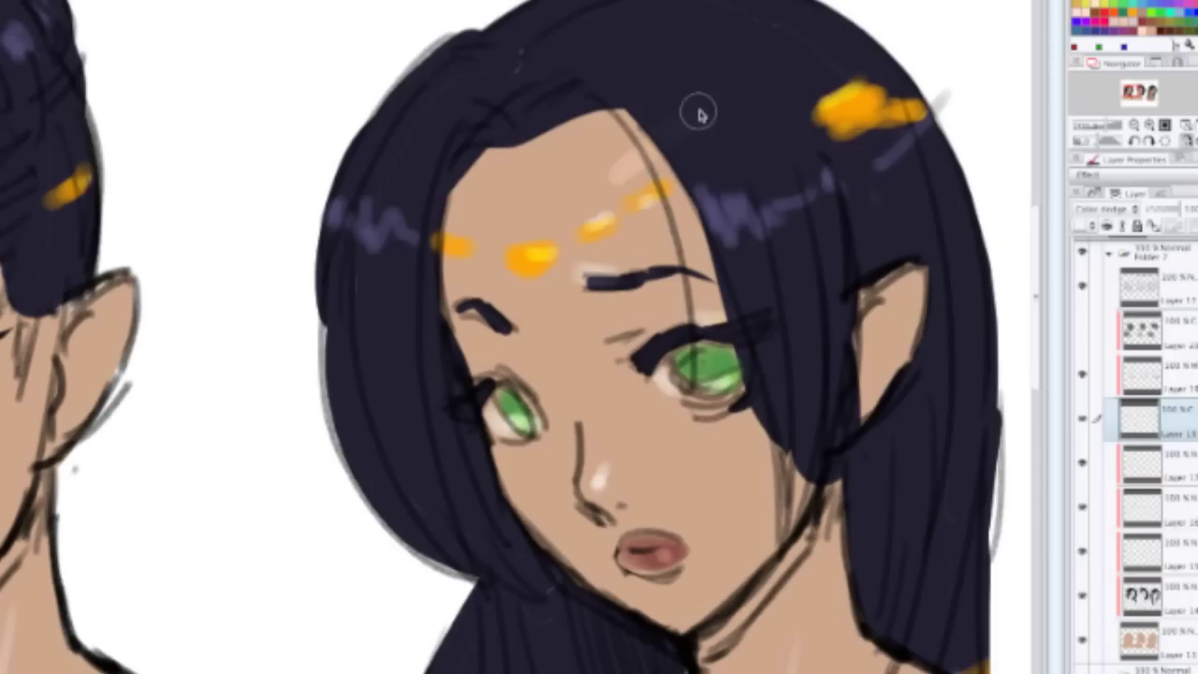
key("ctrl+y")
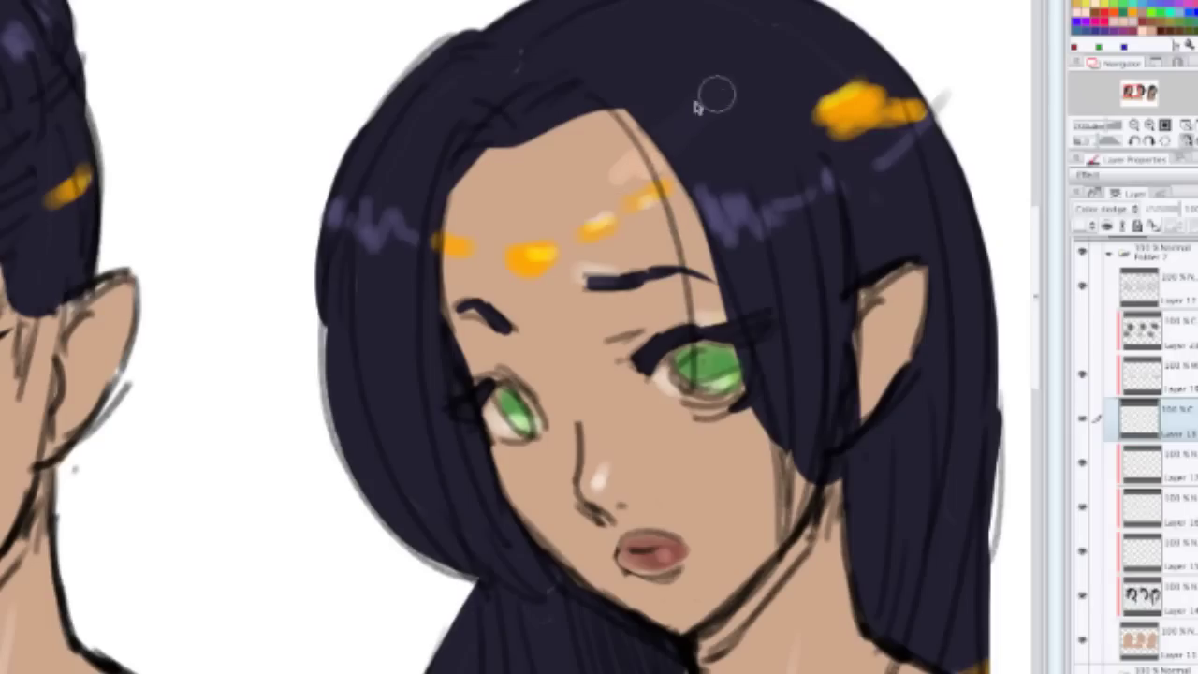
Step: Compare the third face's hairline close up with and without the test highlight stroke
scroll(697, 112, "up", 5)
key("ctrl+z")
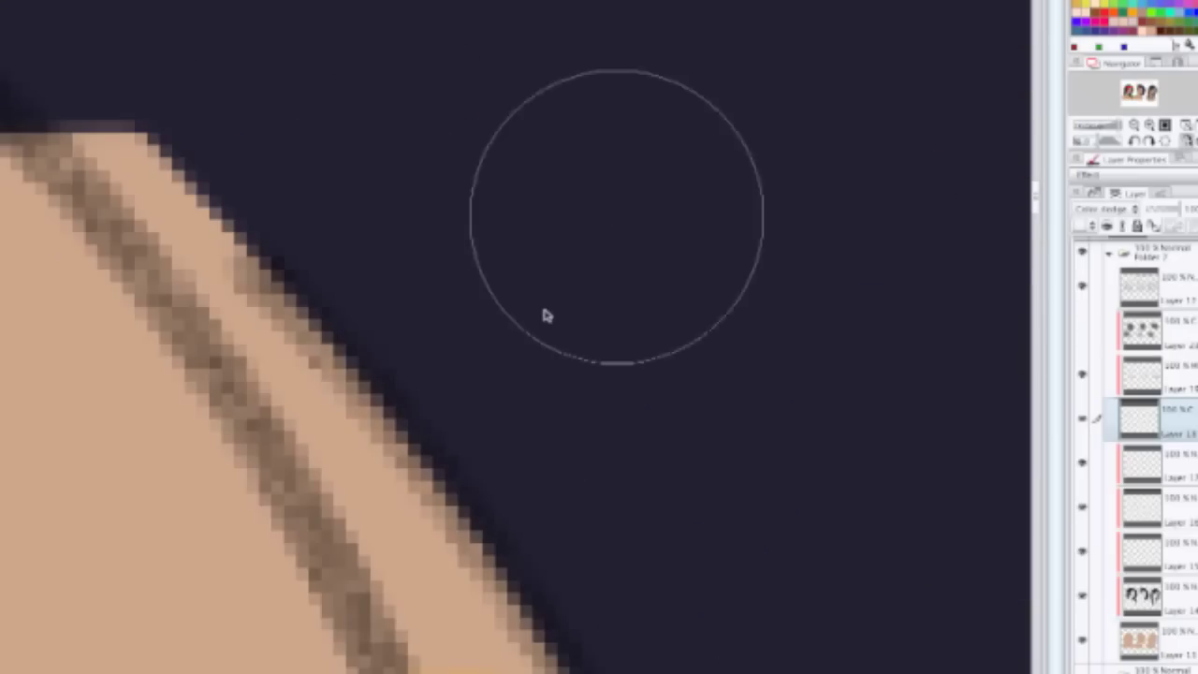
key("ctrl+z")
key("ctrl+y")
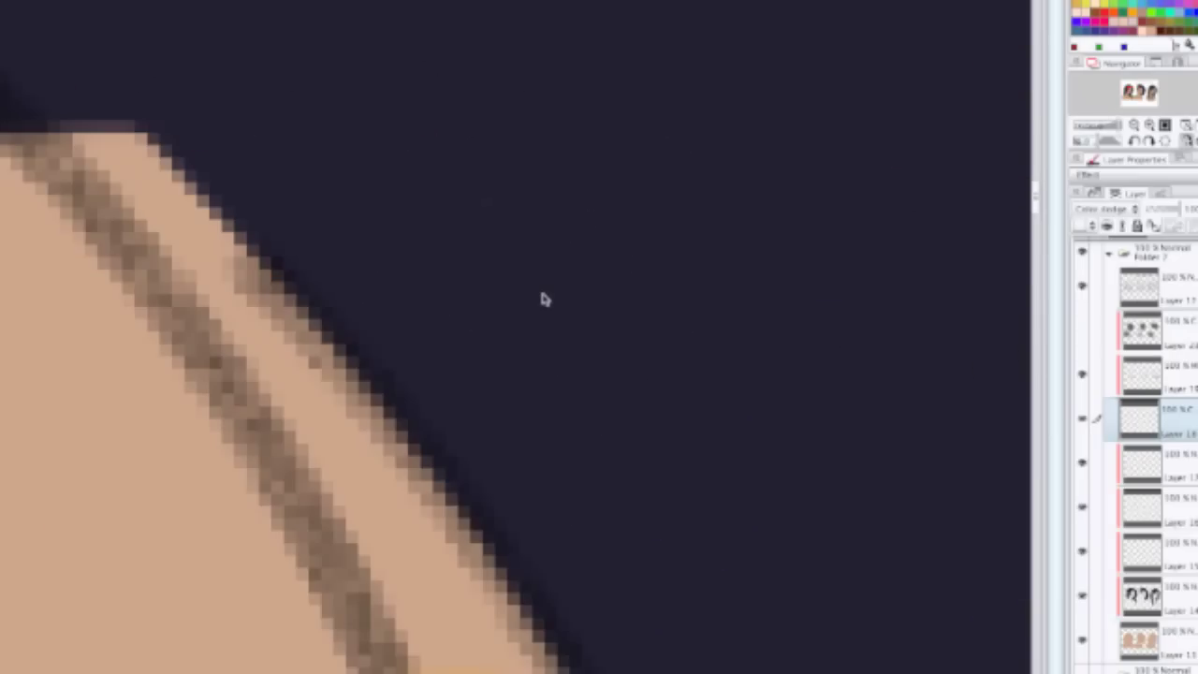
key("ctrl+y")
key("ctrl+z")
key("ctrl+y")
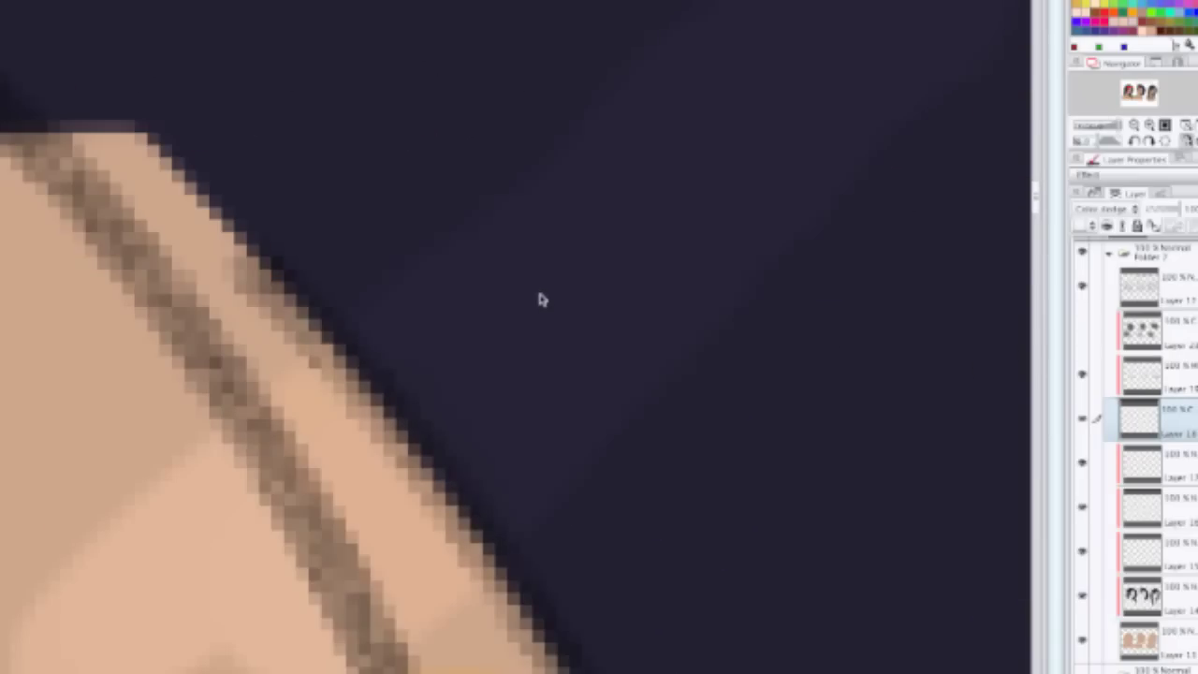
key("ctrl+z")
key("ctrl+y")
key("ctrl+z")
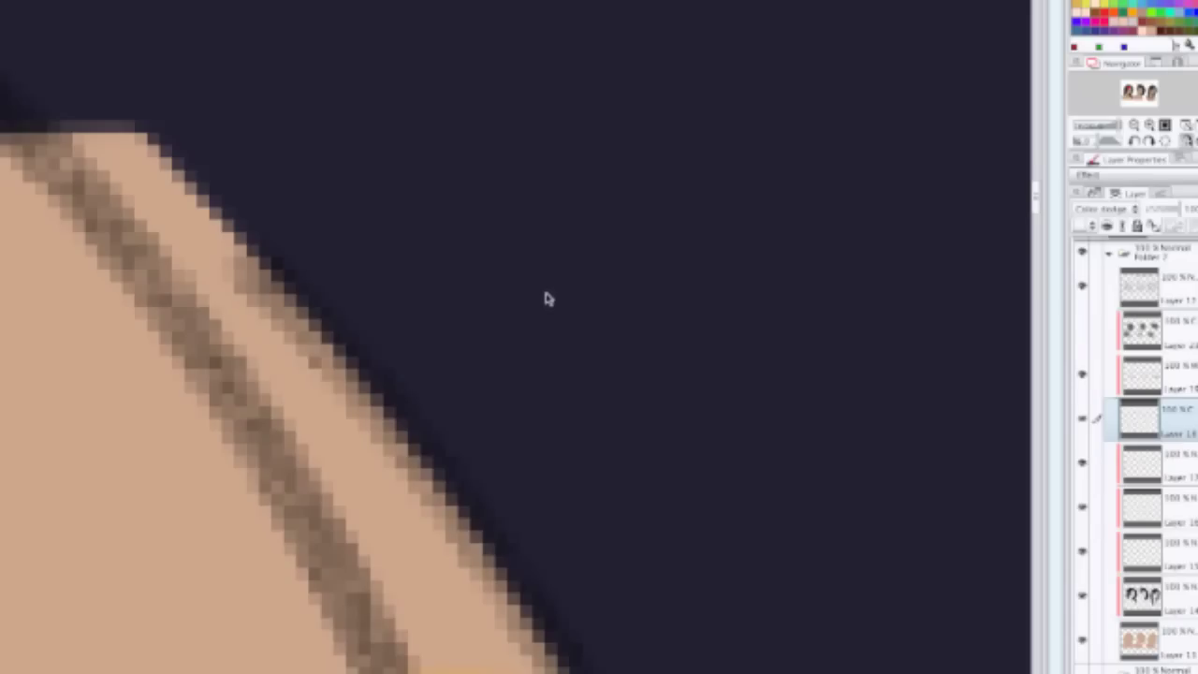
Step: Try several light highlight strokes running from the third face's forehead over the hairline into the dark hair
scroll(556, 296, "down", 2)
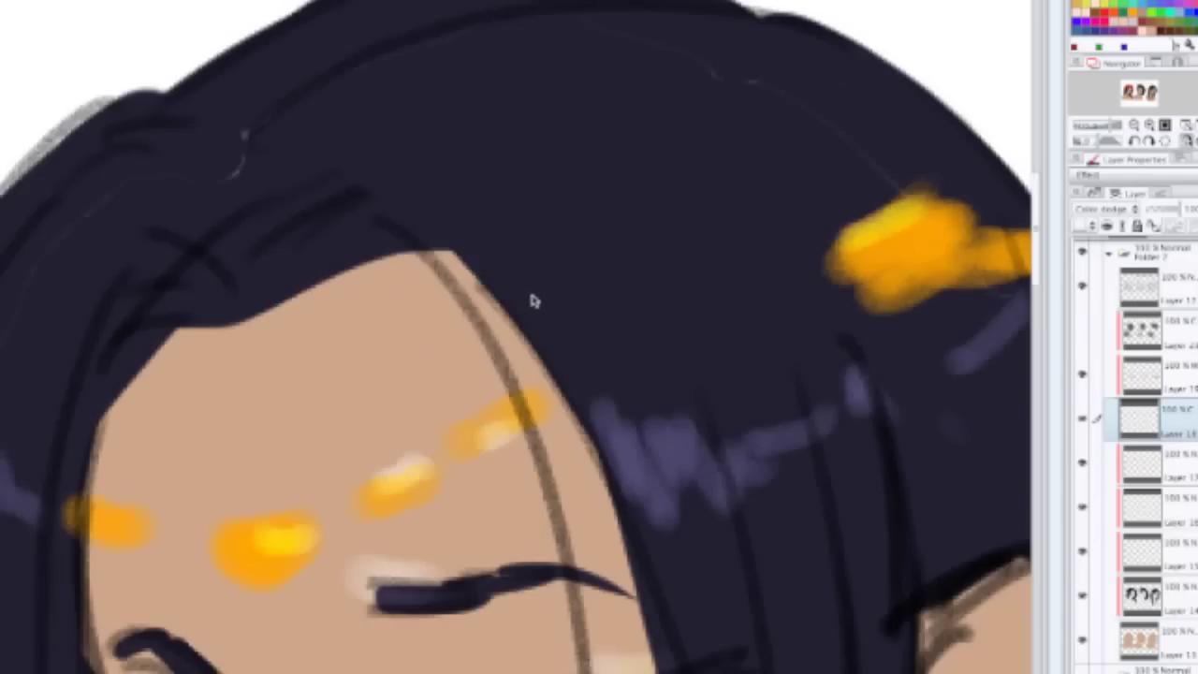
scroll(533, 300, "down", 2)
left_click_drag(544, 296, 646, 167)
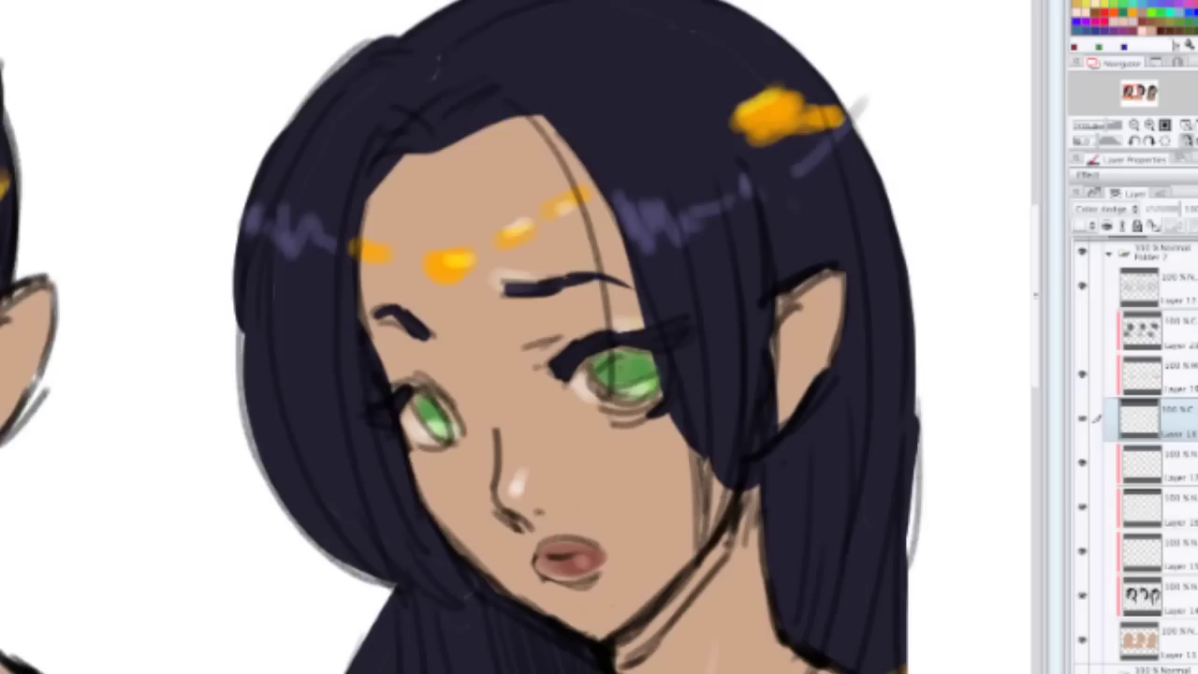
mouse_move(528, 177)
left_mouse_down()
mouse_move(583, 112)
mouse_move(631, 94)
mouse_move(687, 46)
mouse_move(727, 54)
left_mouse_up()
key("ctrl+z")
left_click_drag(529, 192, 623, 101)
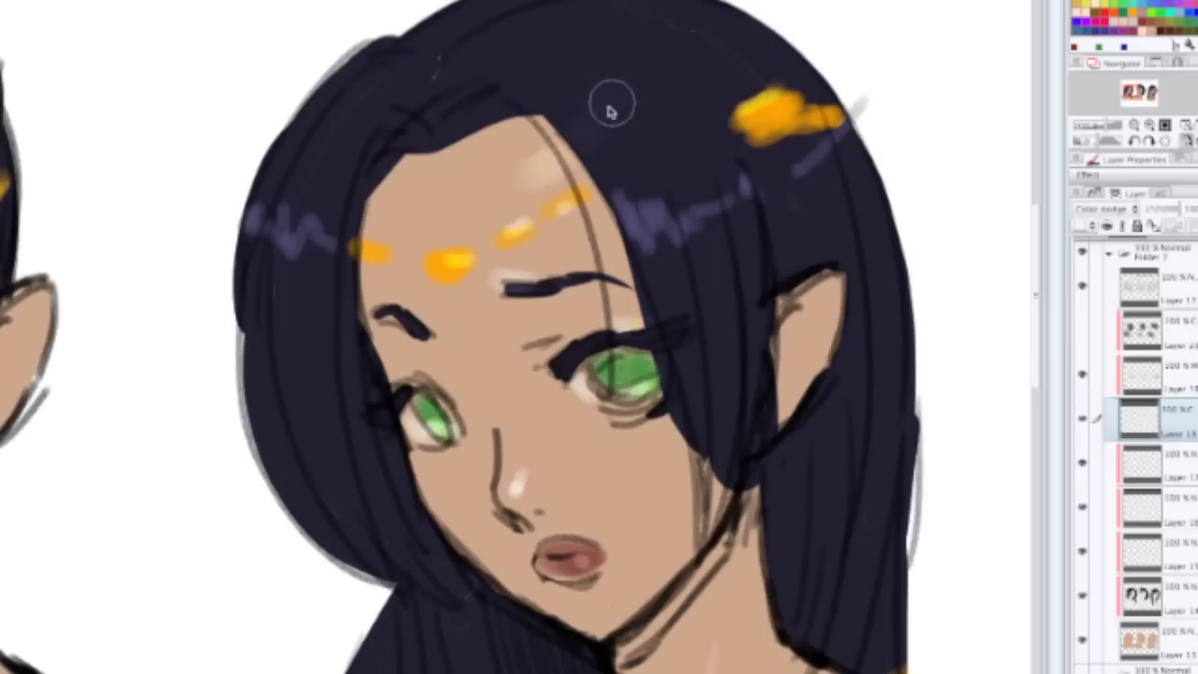
key("ctrl+z")
left_click_drag(516, 181, 562, 157)
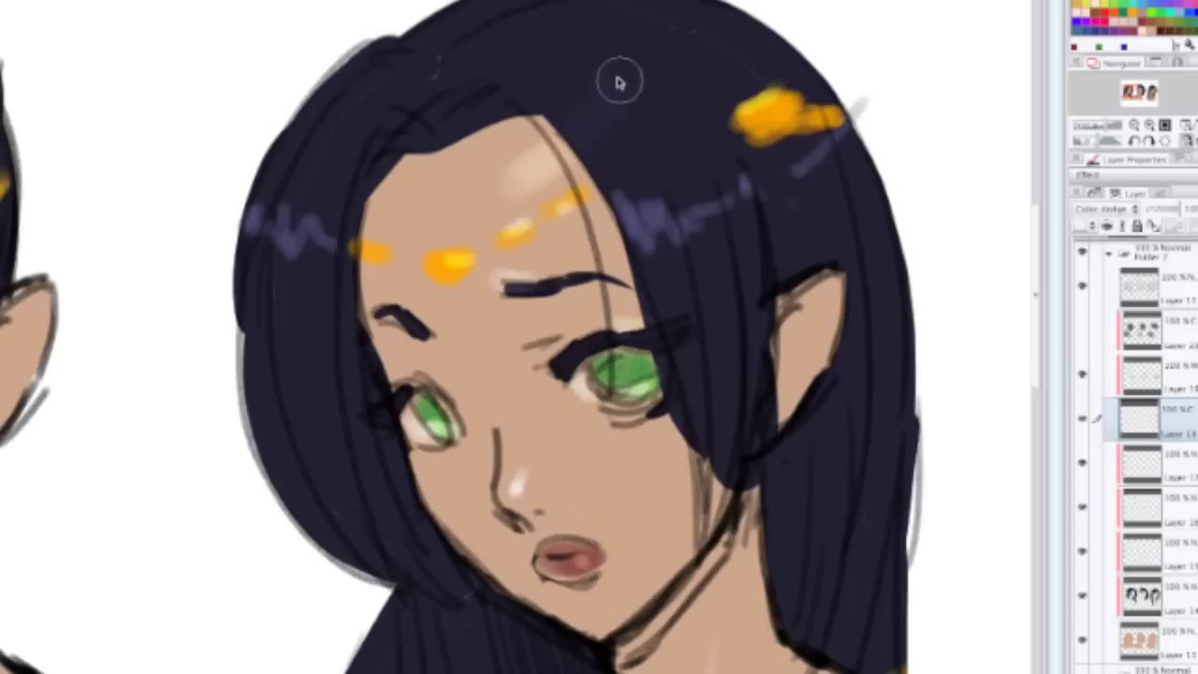
key("ctrl+z")
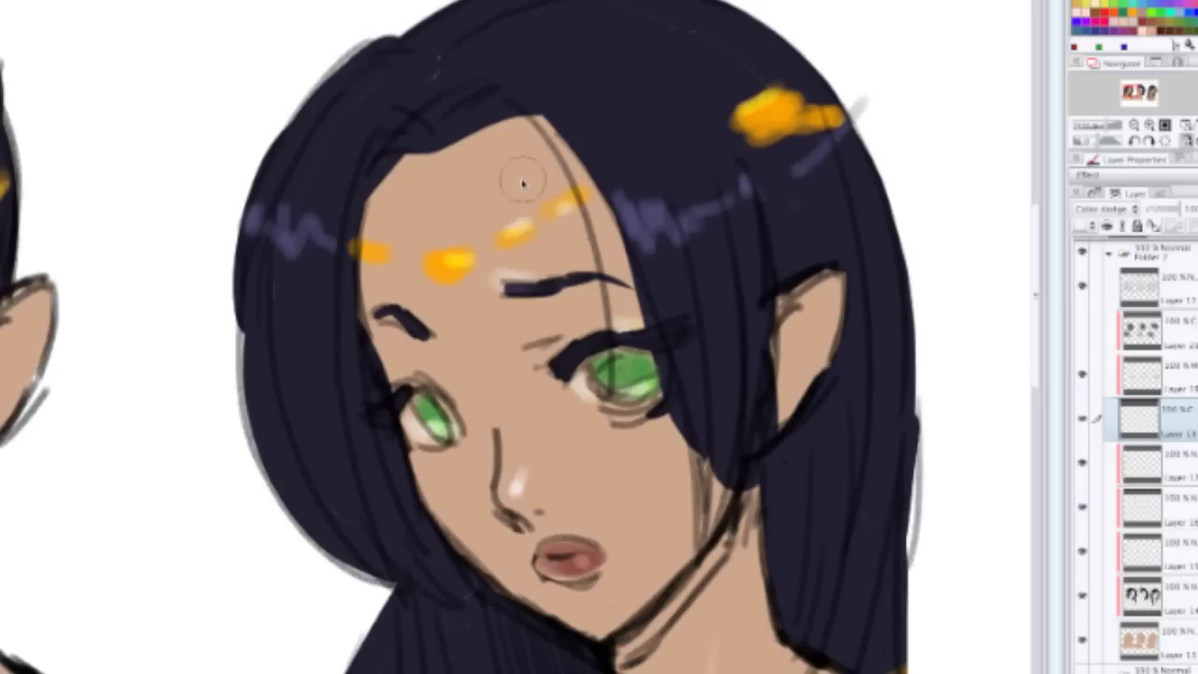
Step: Try a broader built-up glow and a bolder pale highlight stroke across the third face's forehead and hair
mouse_move(524, 179)
left_mouse_down()
mouse_move(593, 125)
mouse_move(604, 140)
mouse_move(621, 120)
mouse_move(616, 143)
mouse_move(690, 80)
left_mouse_up()
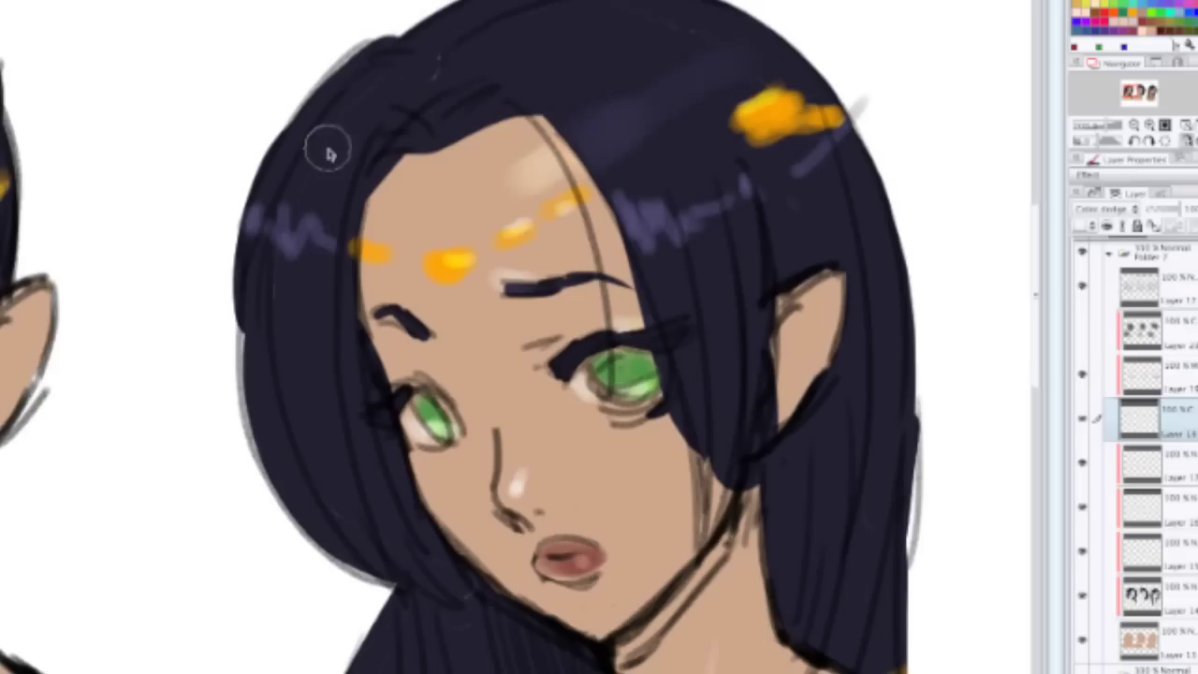
key("ctrl+z")
key("ctrl+z")
mouse_move(486, 183)
left_mouse_down()
mouse_move(628, 59)
mouse_move(620, 75)
left_mouse_up()
key("ctrl+z")
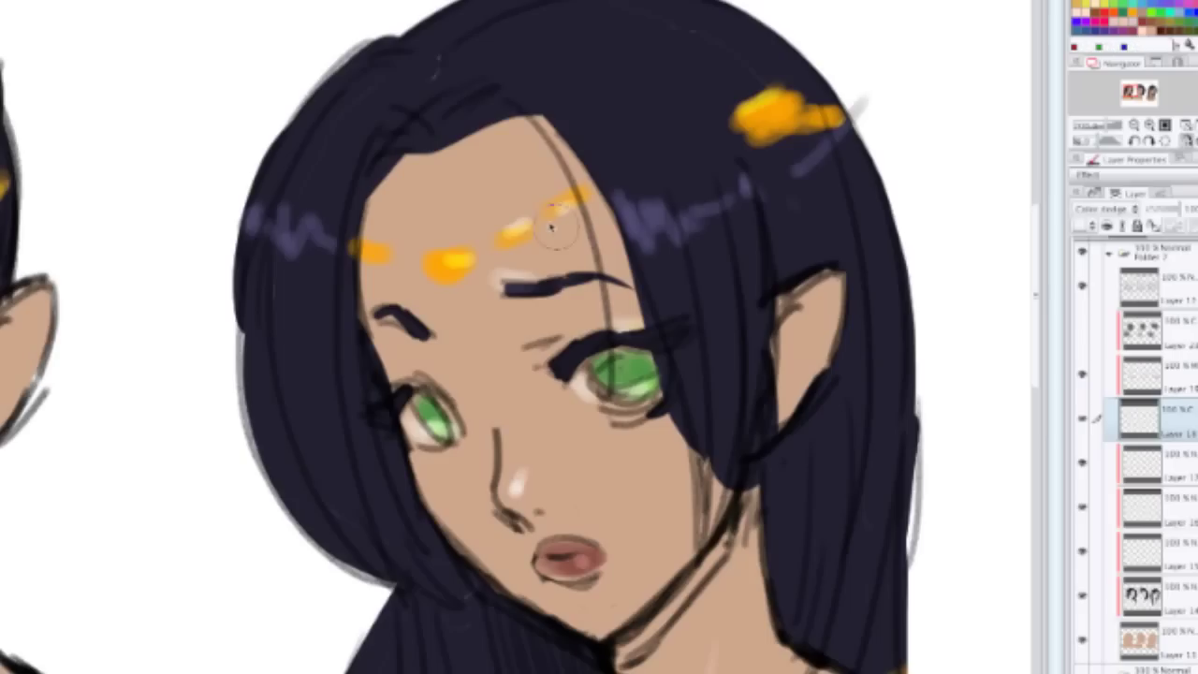
mouse_move(524, 175)
left_mouse_down()
mouse_move(620, 80)
mouse_move(655, 23)
mouse_move(597, 126)
mouse_move(518, 197)
left_mouse_up()
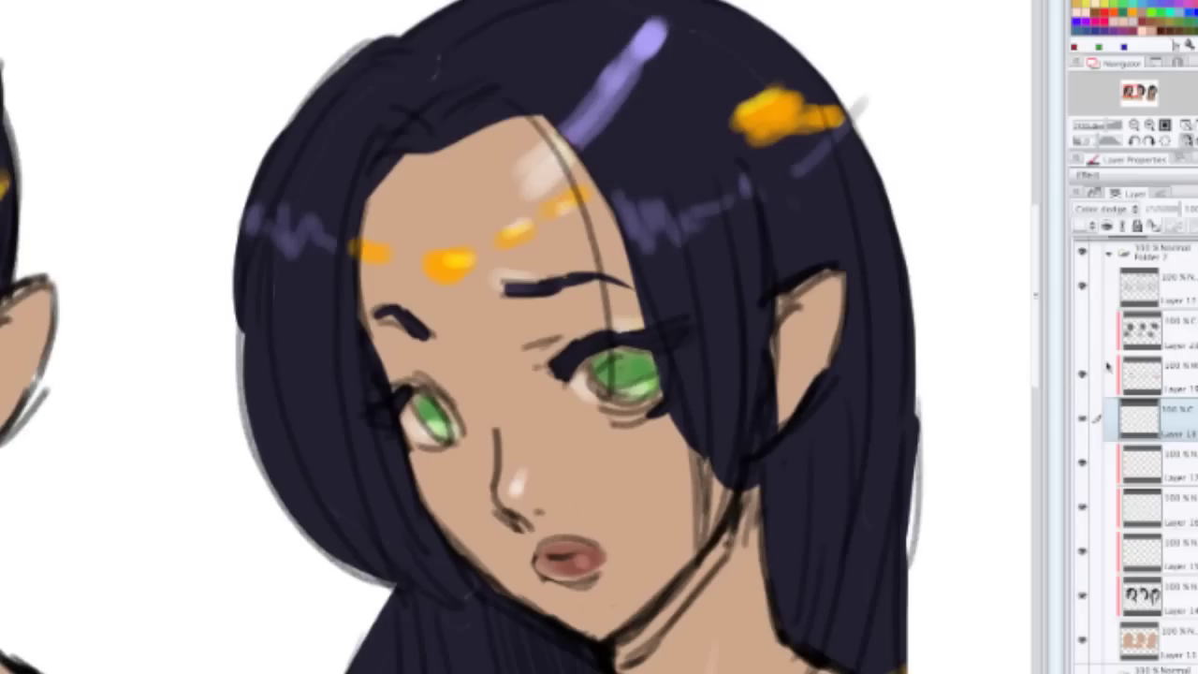
key("ctrl+z")
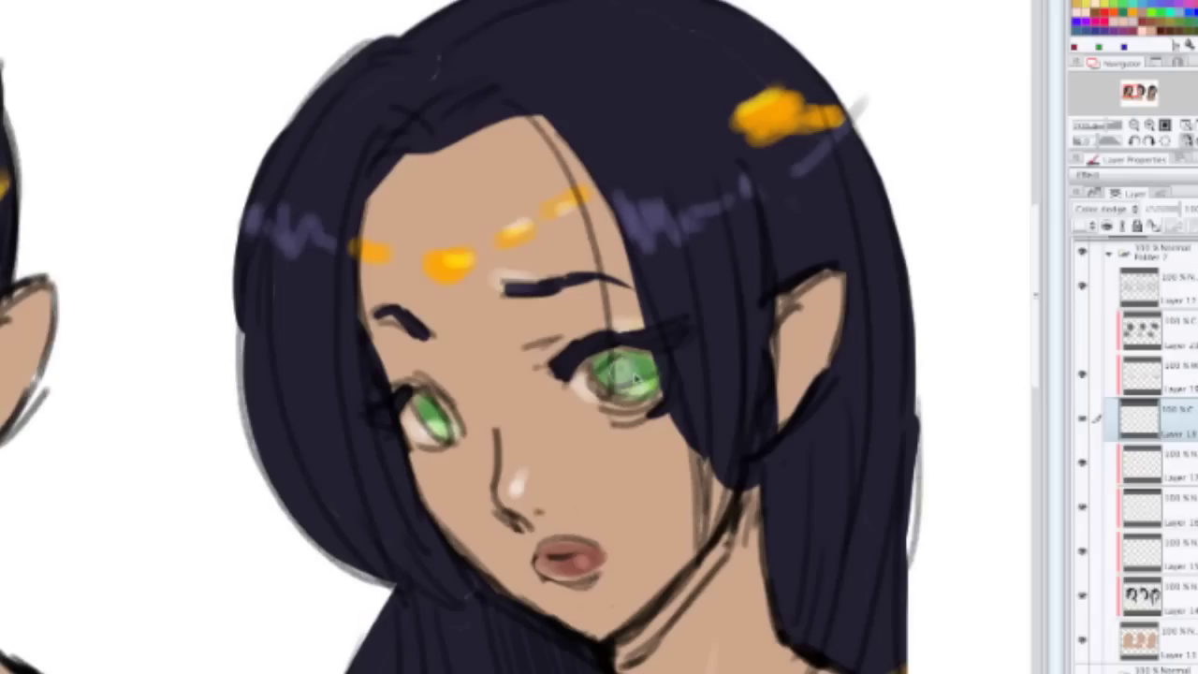
Step: Try bright near-white highlights on the third face's larger green eye and on its lips
left_click_drag(635, 376, 655, 397)
left_click_drag(599, 567, 573, 560)
key("ctrl+z")
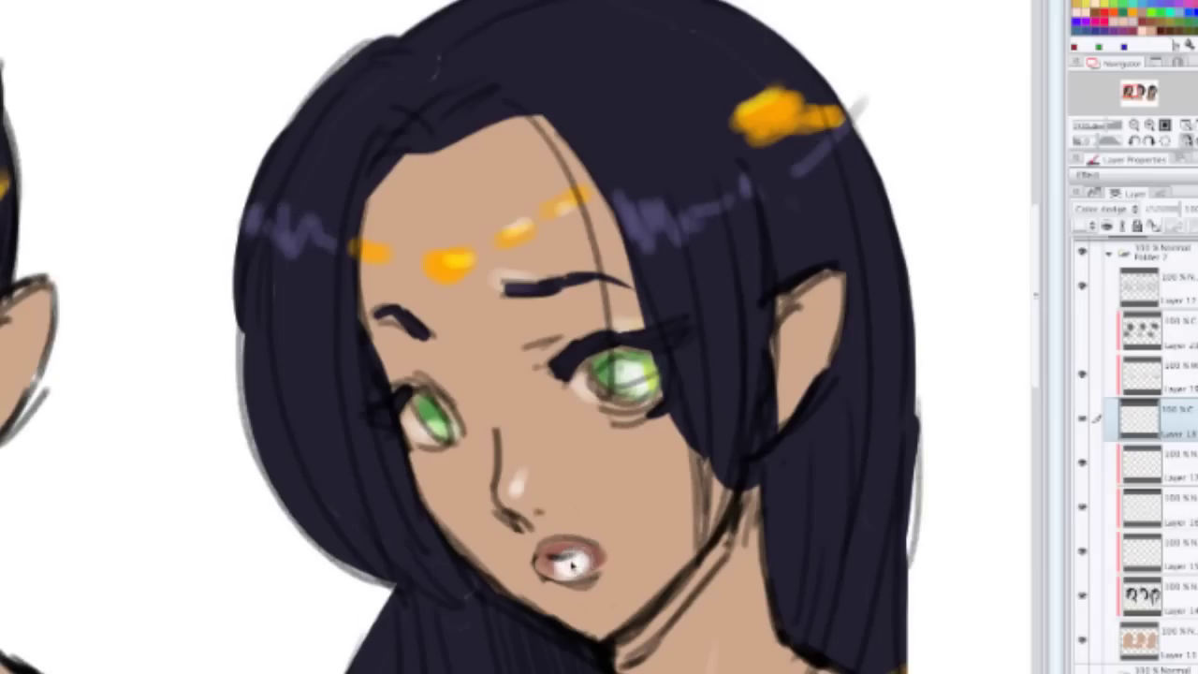
key("ctrl+z")
key("ctrl+z")
key("ctrl+z")
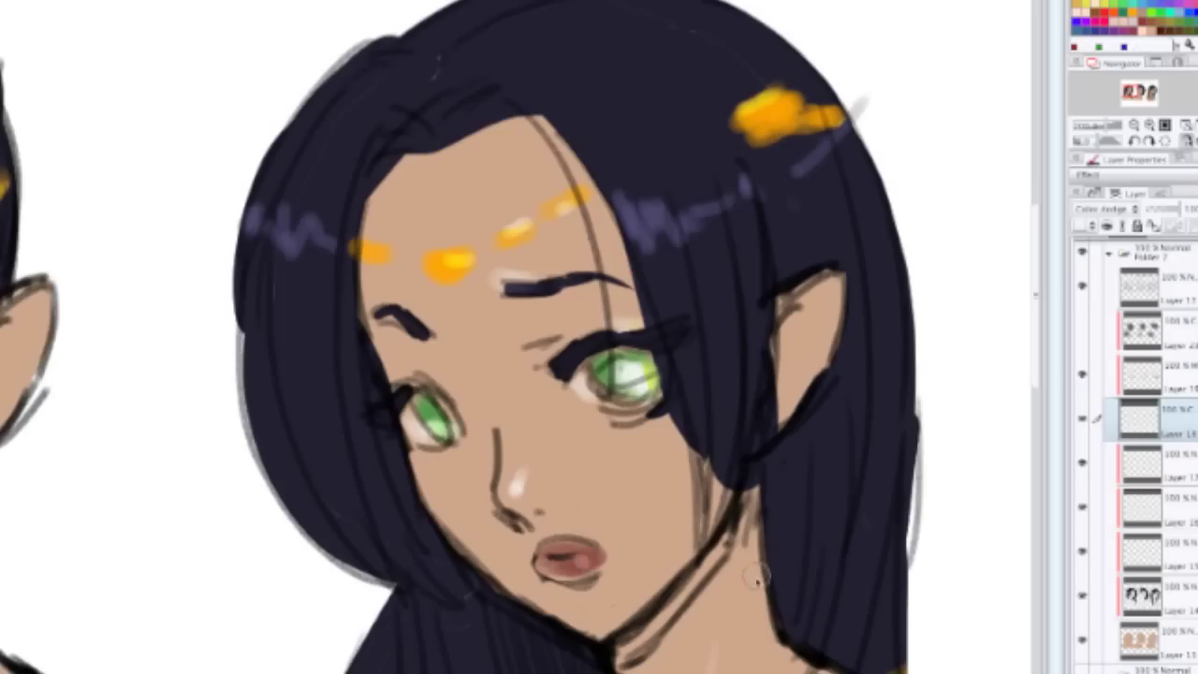
mouse_move(599, 582)
left_mouse_down()
mouse_move(566, 560)
mouse_move(585, 561)
mouse_move(582, 541)
mouse_move(567, 548)
mouse_move(594, 533)
mouse_move(571, 543)
mouse_move(576, 566)
left_mouse_up()
key("ctrl+z")
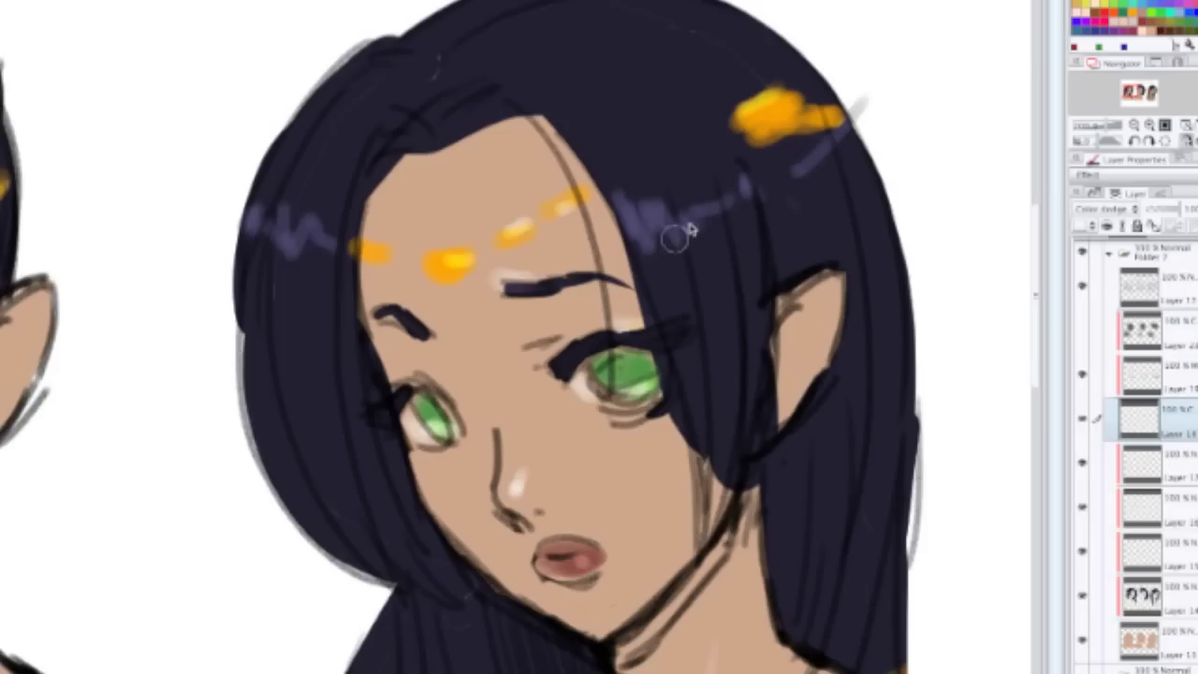
Step: Try a pale warm highlight over the third face's forehead and hair, and a red one at the hairline
scroll(666, 245, "down", 1)
scroll(666, 245, "down", 1)
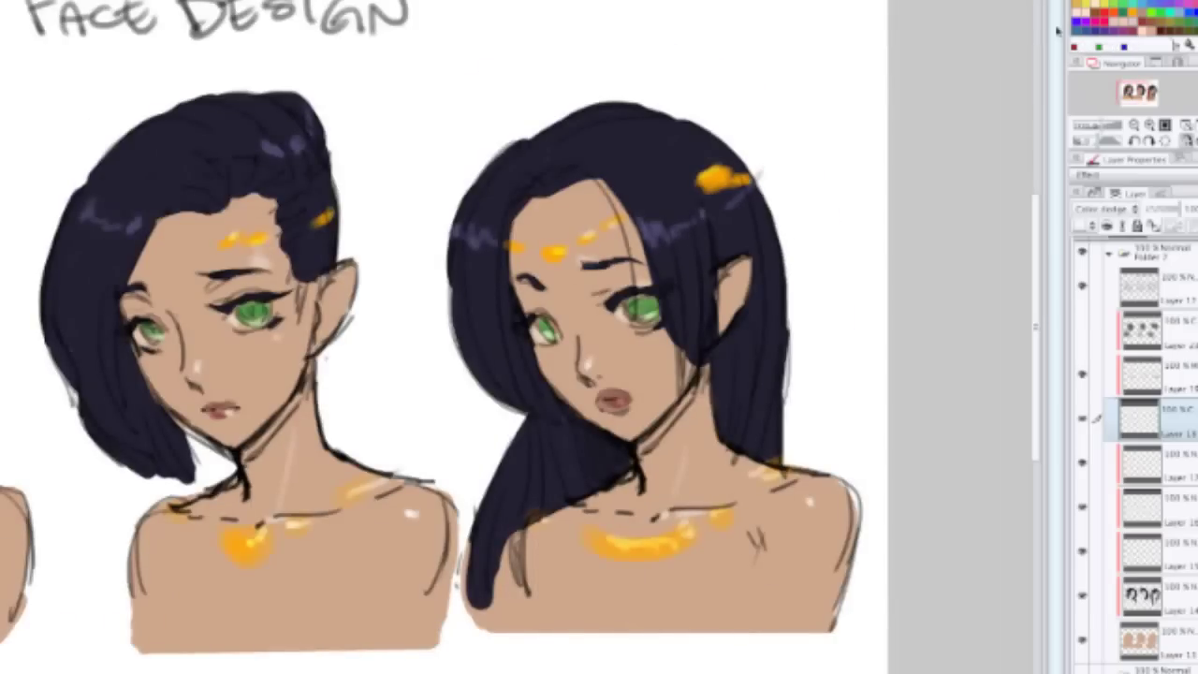
left_click_drag(570, 227, 608, 214)
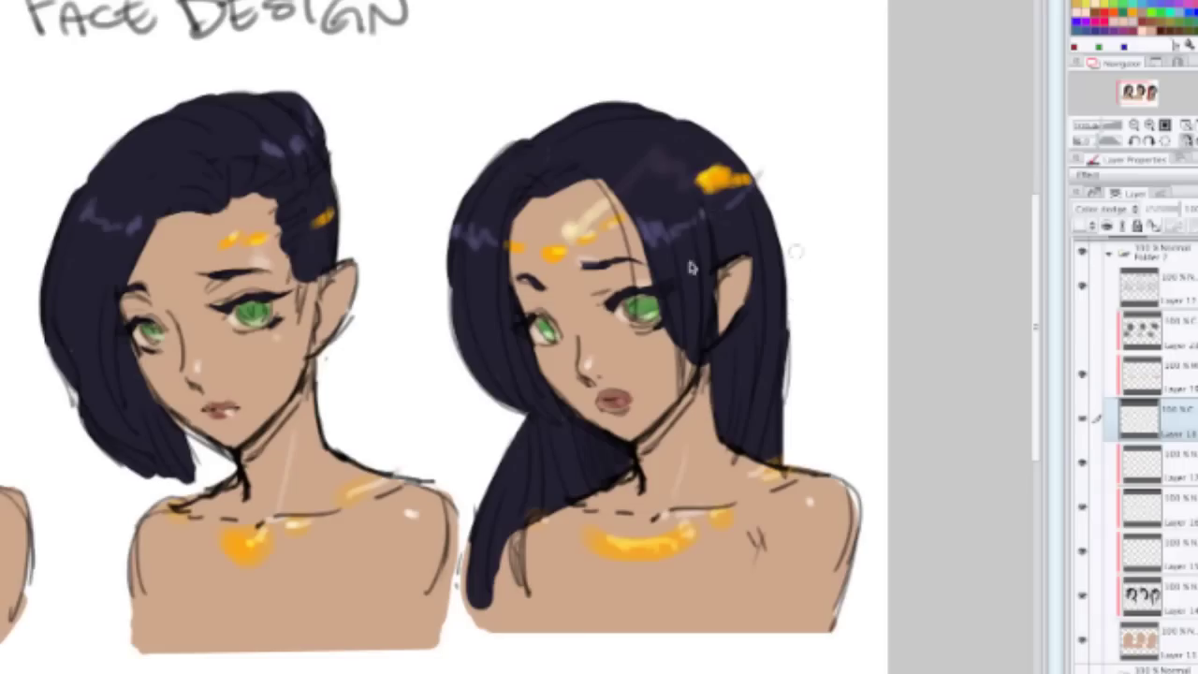
key("ctrl+z")
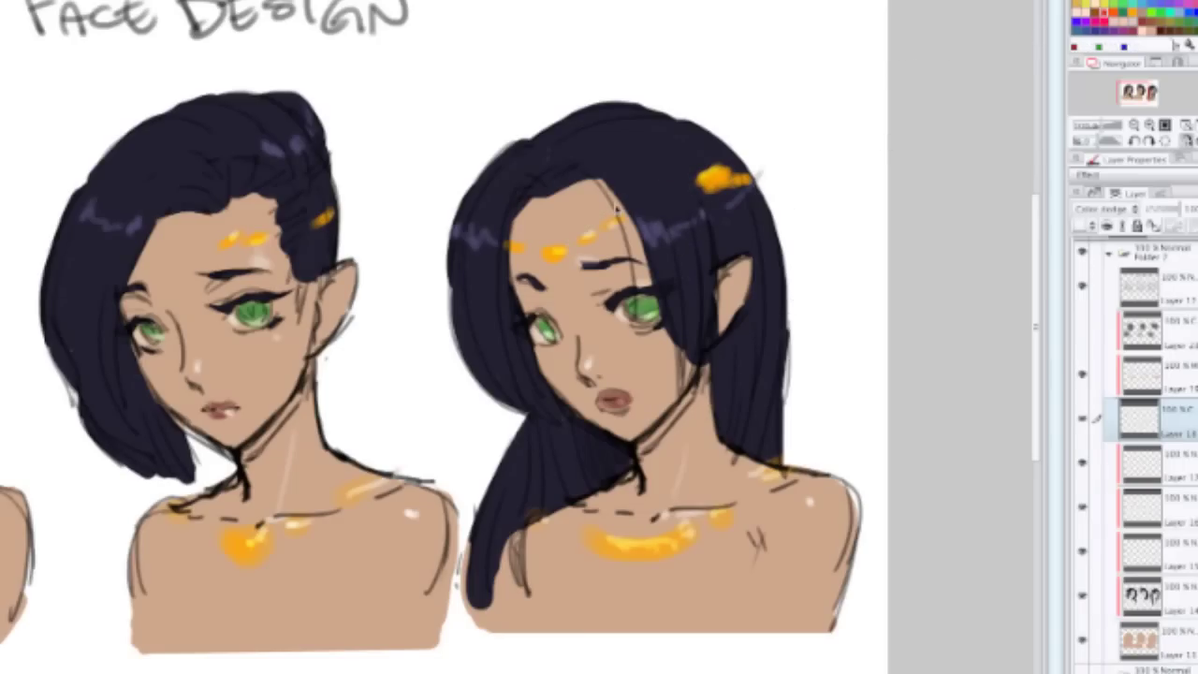
scroll(616, 199, "up", 2)
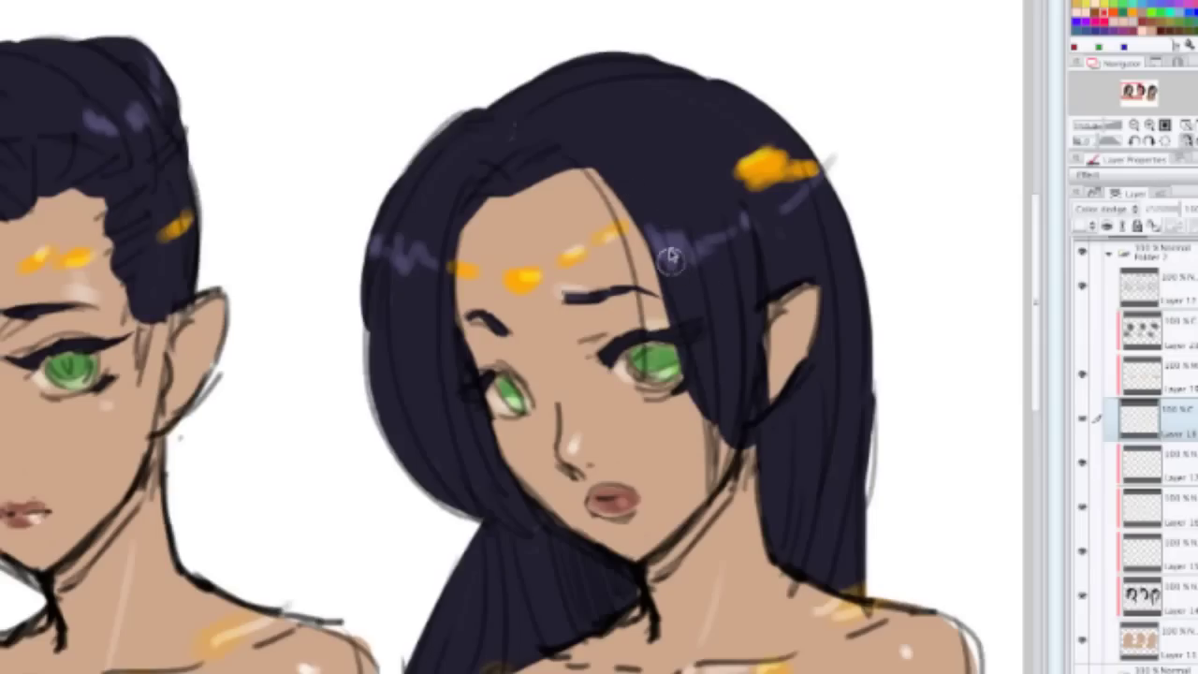
left_click_drag(603, 181, 634, 155)
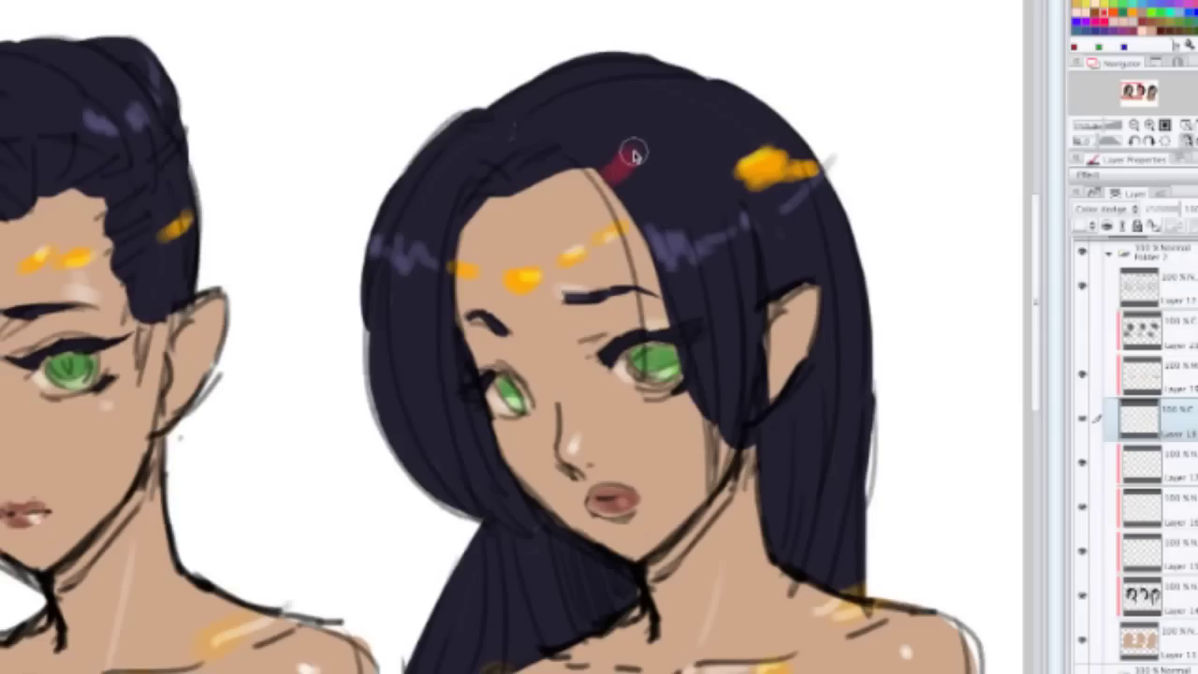
key("ctrl+z")
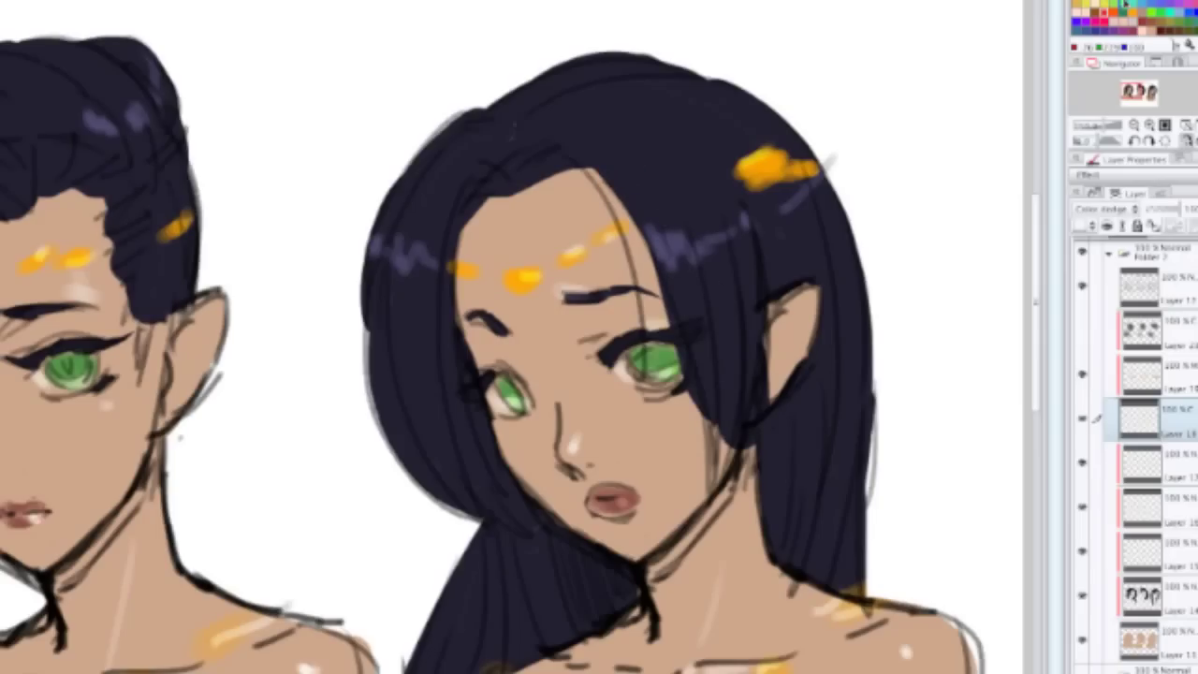
Step: Choose a bright cyan and try it as a highlight in the third face's hair and on the larger eye
left_click(1133, 5)
mouse_move(618, 193)
left_mouse_down()
mouse_move(644, 152)
mouse_move(625, 201)
mouse_move(641, 208)
mouse_move(725, 195)
left_mouse_up()
key("ctrl+z")
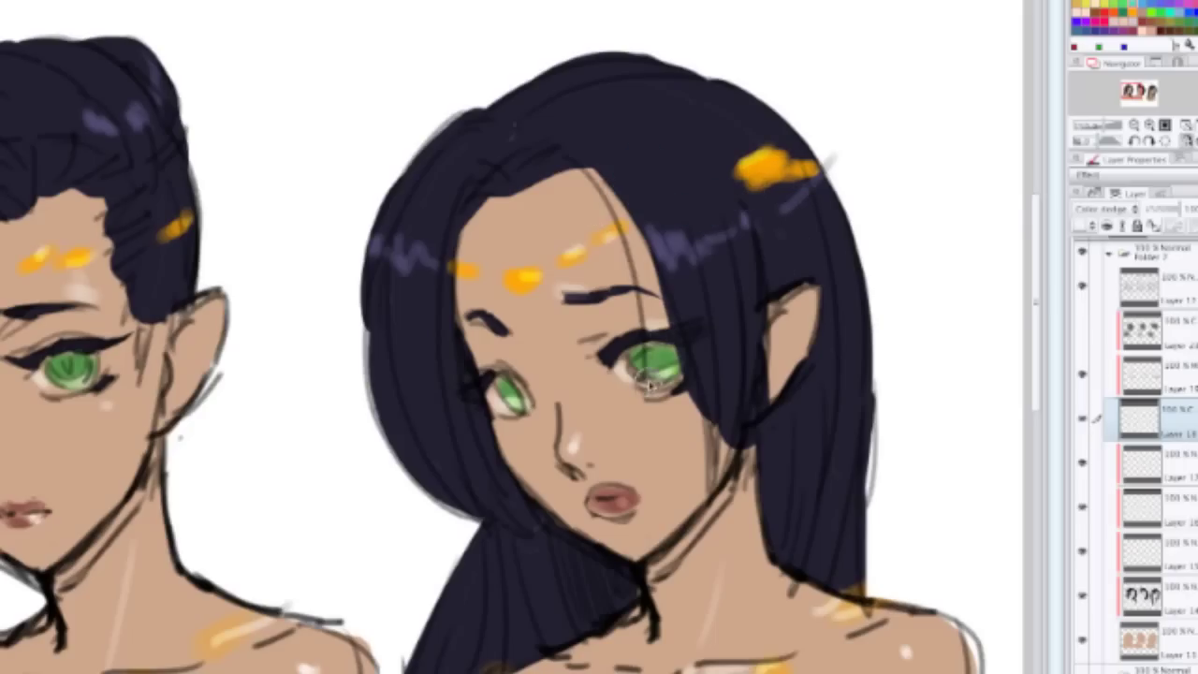
left_click_drag(659, 378, 683, 344)
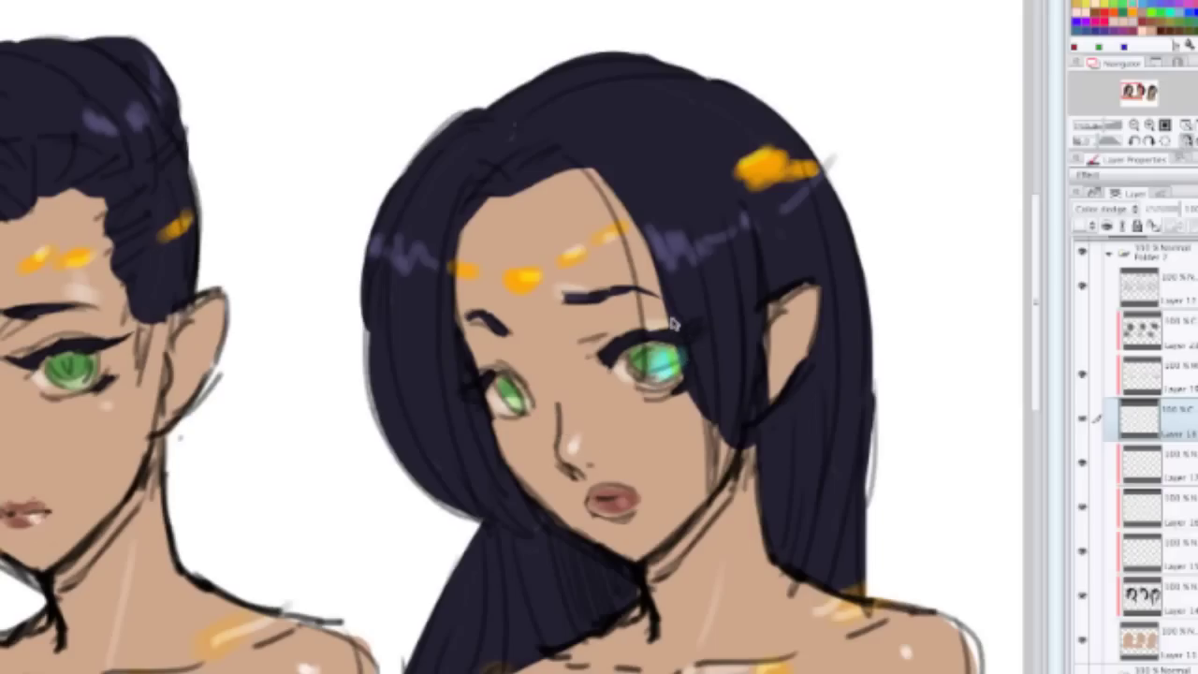
scroll(678, 341, "up", 3)
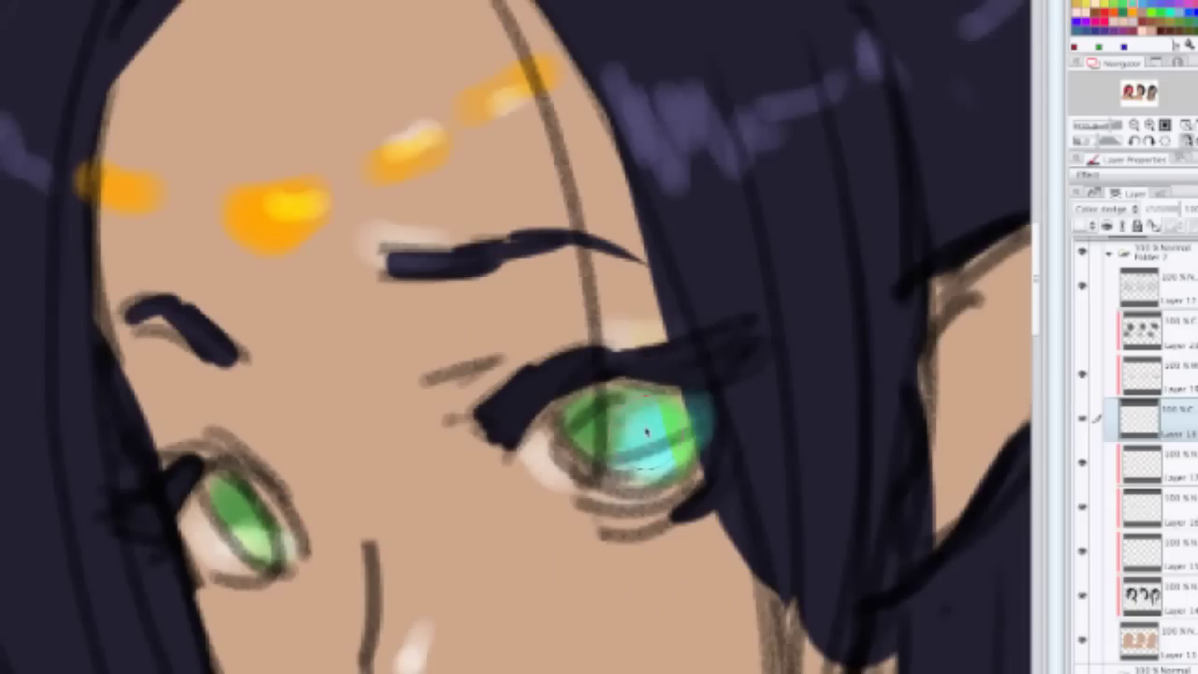
key("ctrl+z")
key("ctrl+z")
key("ctrl+z")
key("ctrl+z")
Step: Paint a short teal highlight stroke in the hair above the third face's forehead and select the dark hair colour layer
scroll(634, 424, "down", 3)
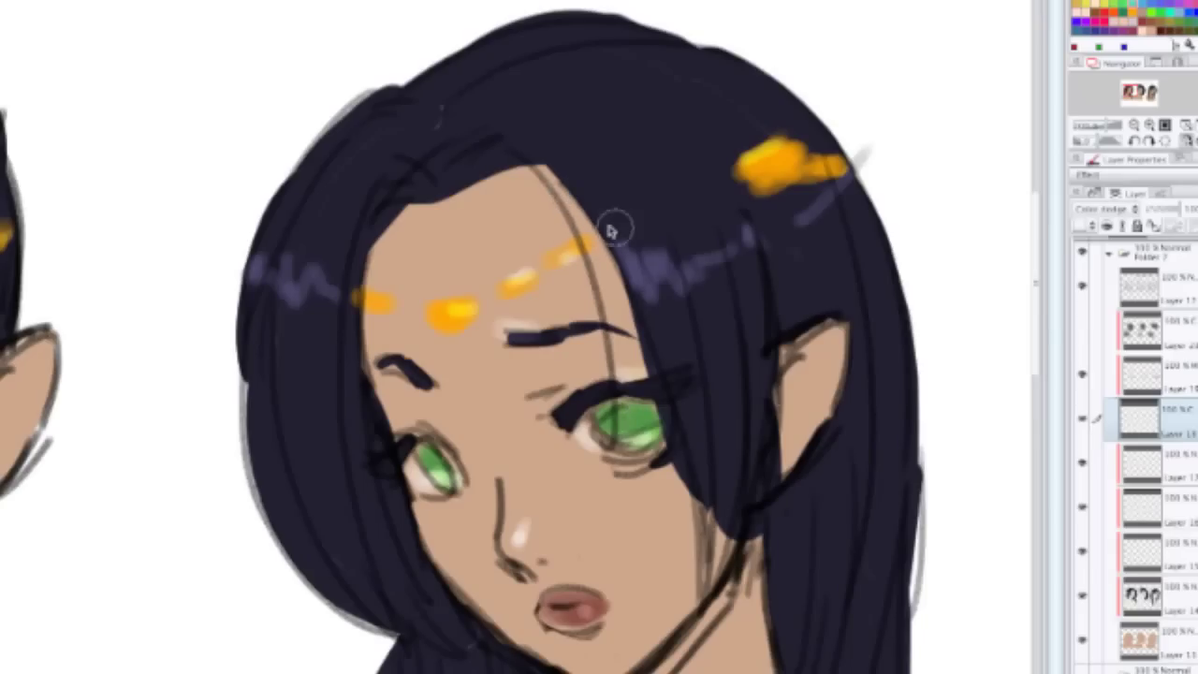
left_click_drag(538, 229, 623, 140)
key("ctrl+z")
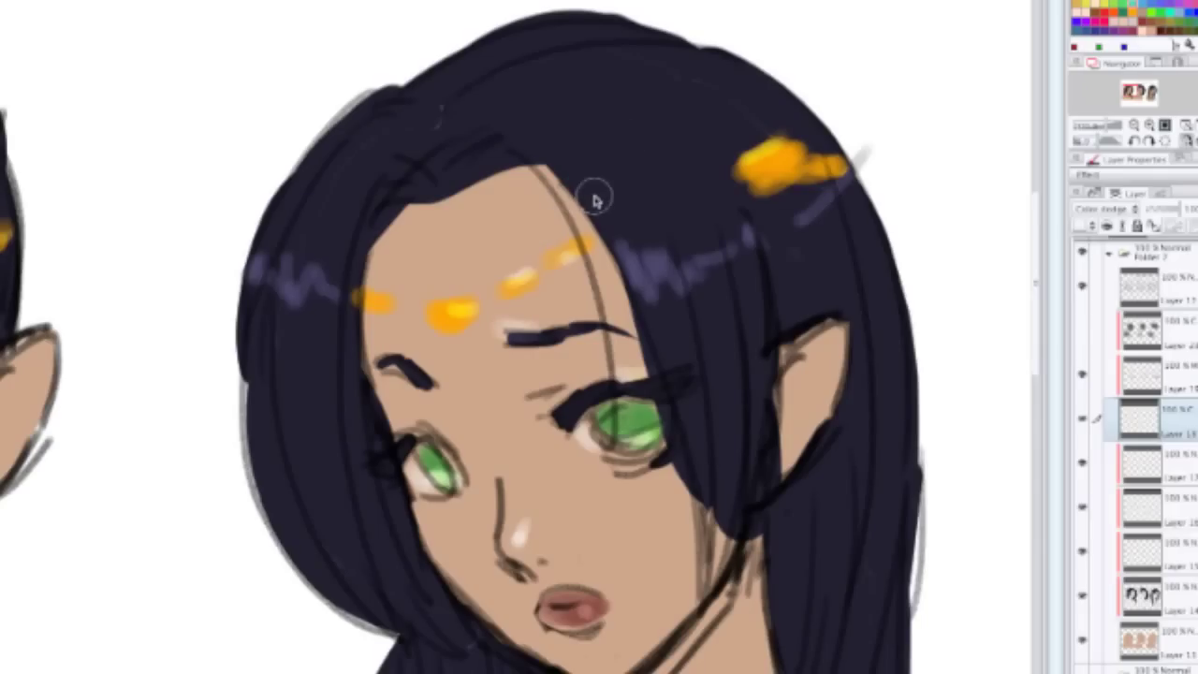
mouse_move(593, 195)
left_mouse_down()
mouse_move(609, 200)
mouse_move(645, 173)
mouse_move(683, 120)
left_mouse_up()
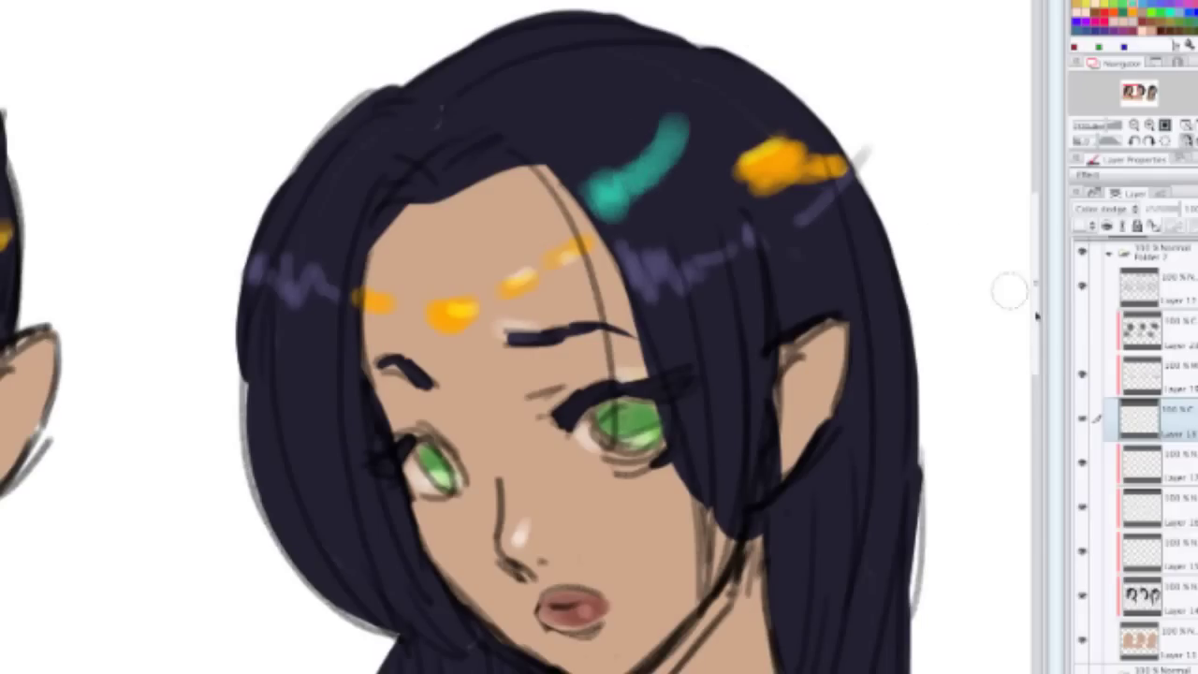
left_click(1143, 590)
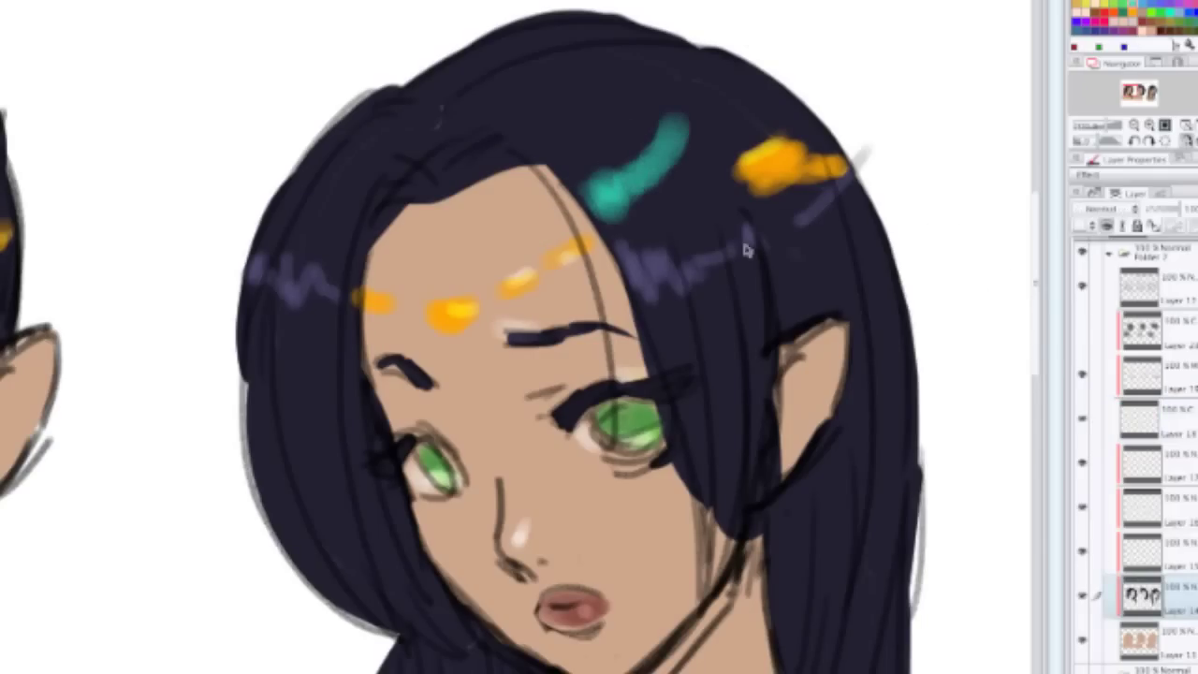
Step: Try shifting the dark hair colour layer's hue toward brown and dark green
key("ctrl+u")
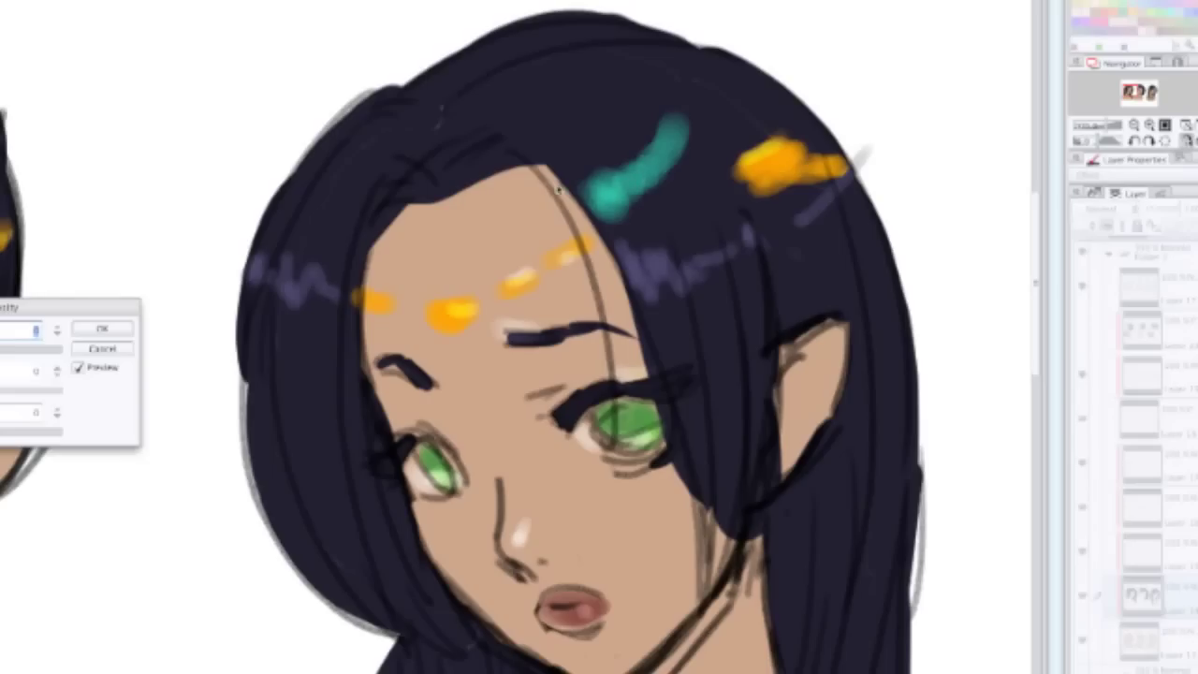
left_click_drag(19, 361, 0, 355)
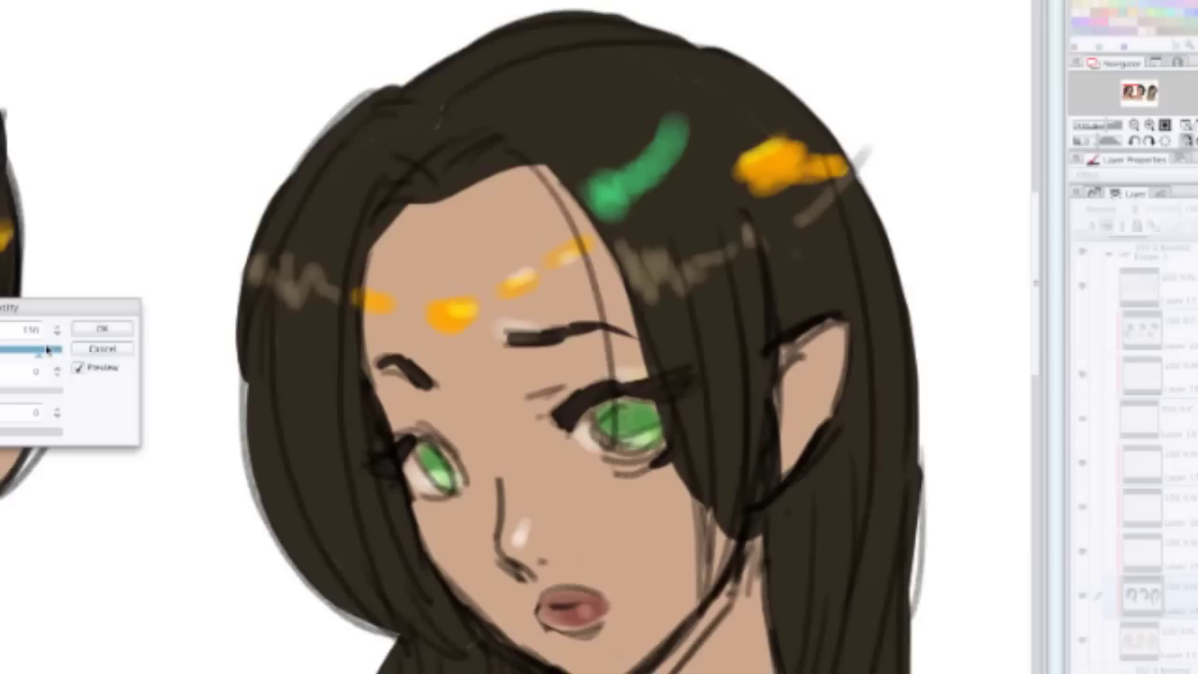
left_click_drag(38, 350, 12, 350)
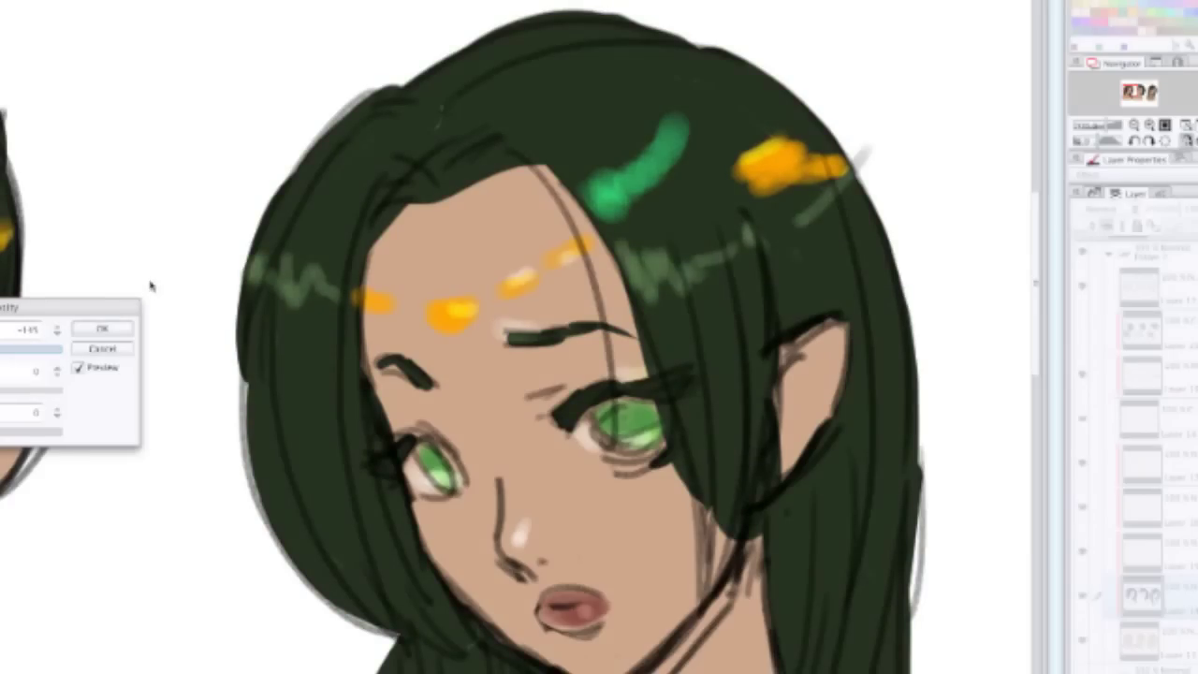
left_click(105, 350)
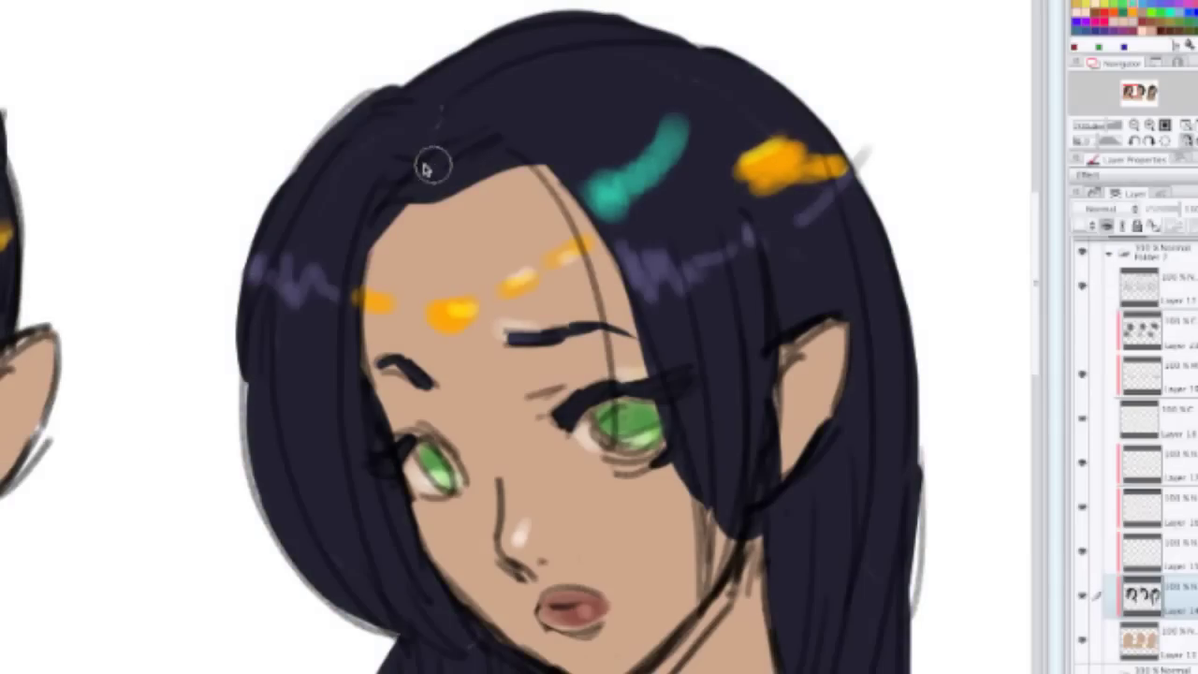
Step: Undo the teal hair highlight and a grey test stroke across the third face's forehead and hair
key("ctrl+z")
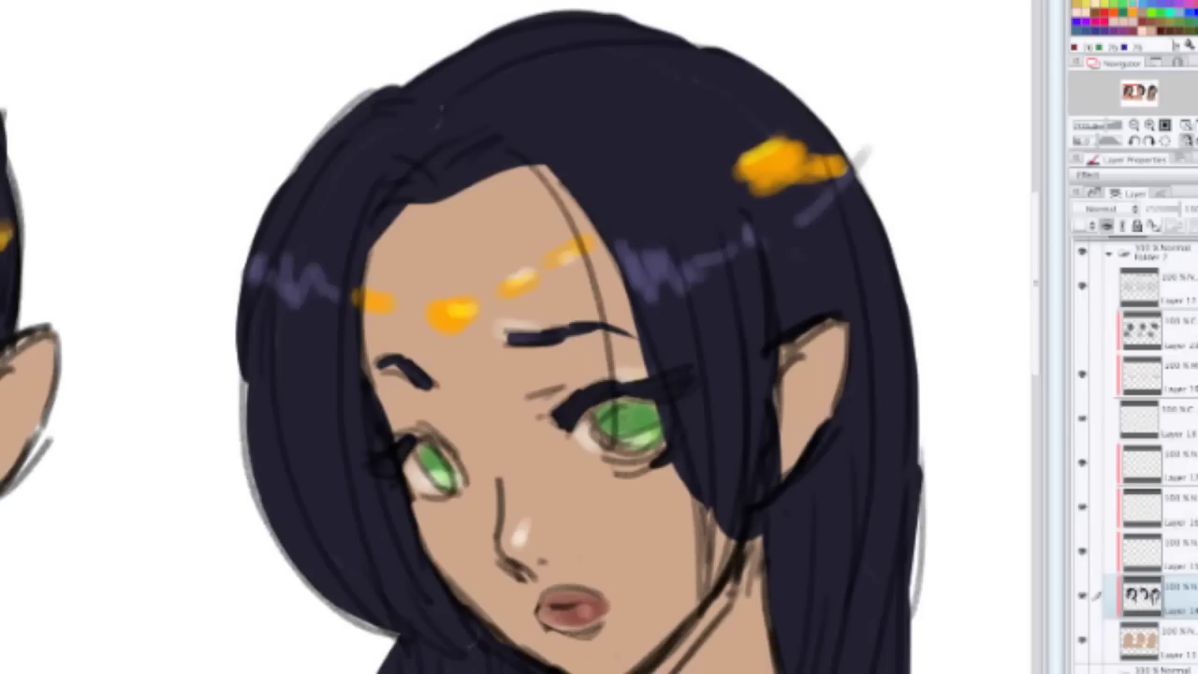
left_click_drag(477, 260, 617, 129)
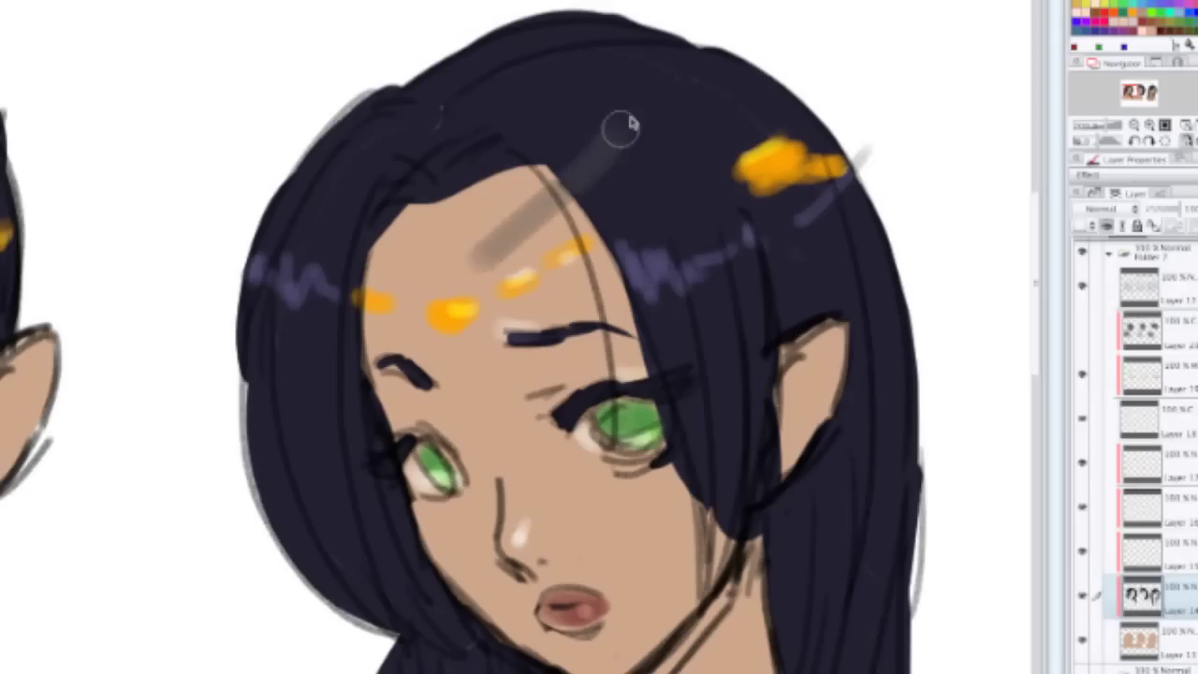
key("ctrl+z")
Step: Select the Color dodge layer and clip it to the layers below
left_click(1147, 418)
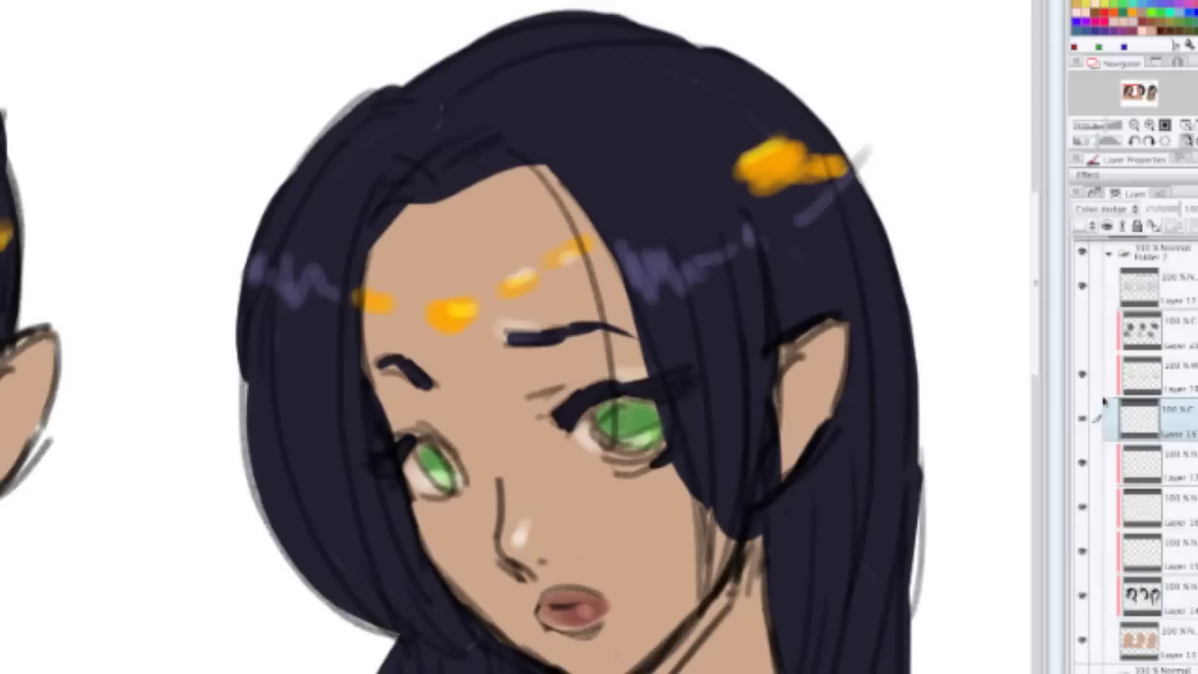
key("ctrl+alt+g")
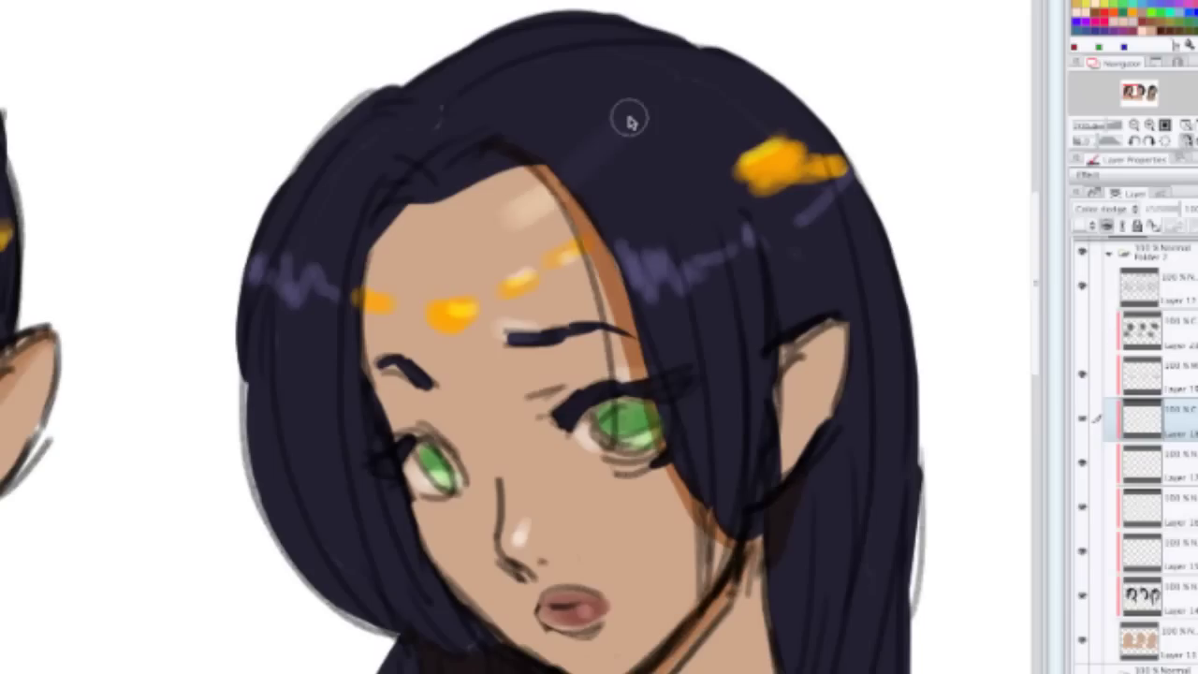
scroll(645, 111, "down", 1)
scroll(646, 110, "down", 2)
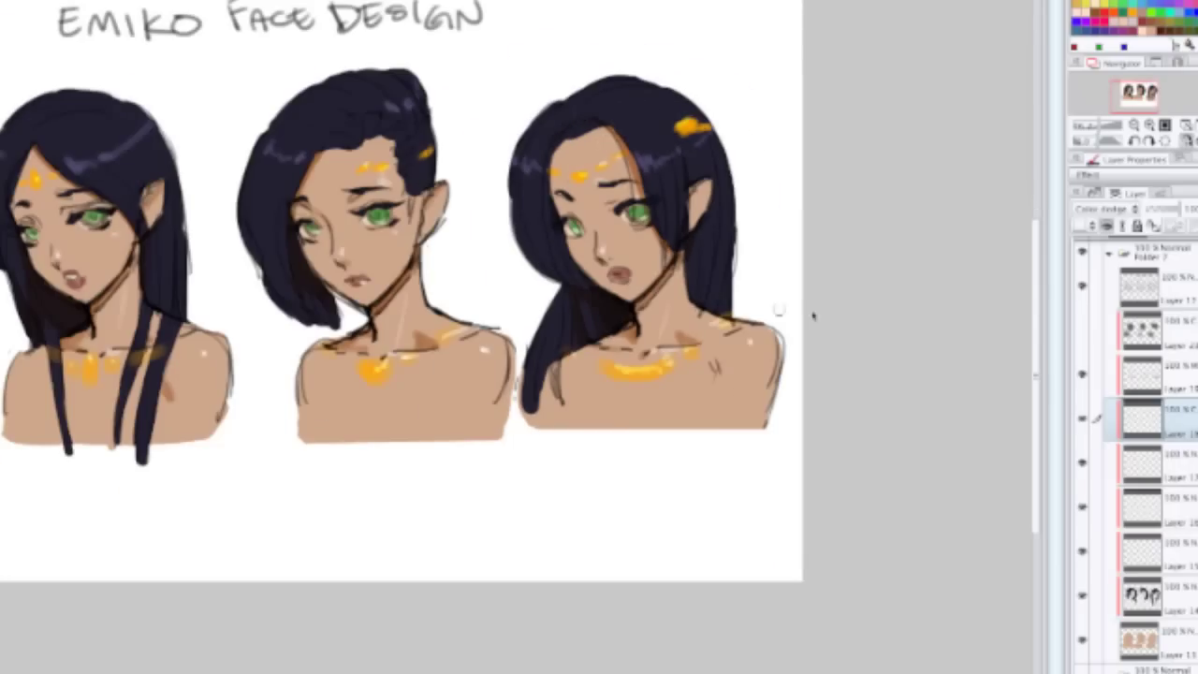
Step: Select the Multiply layer and compare the faces with its shadows hidden and shown
left_click(1139, 379)
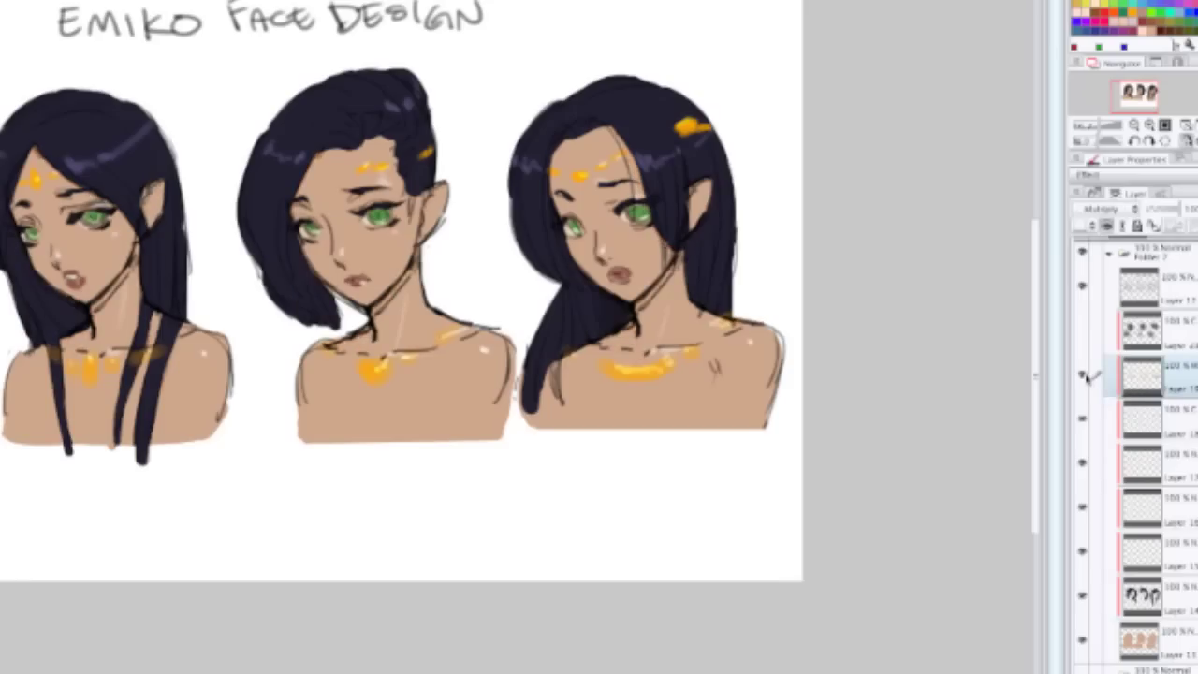
left_click(1083, 374)
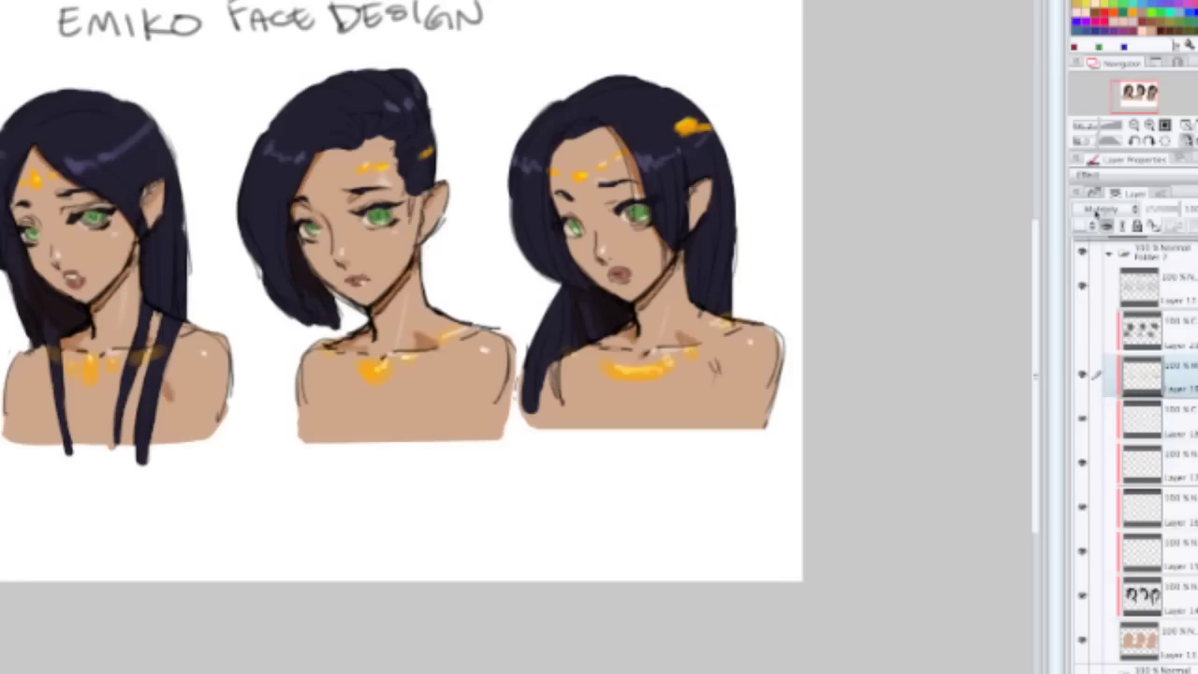
scroll(561, 337, "up", 2)
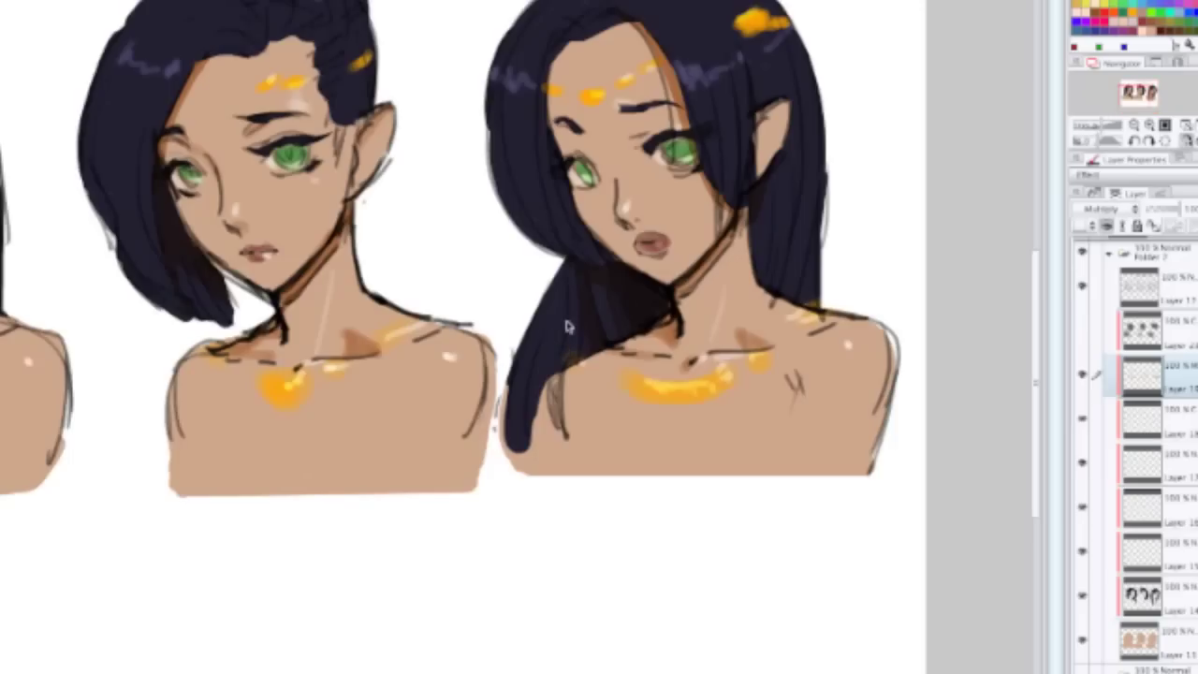
left_click_drag(606, 297, 505, 393)
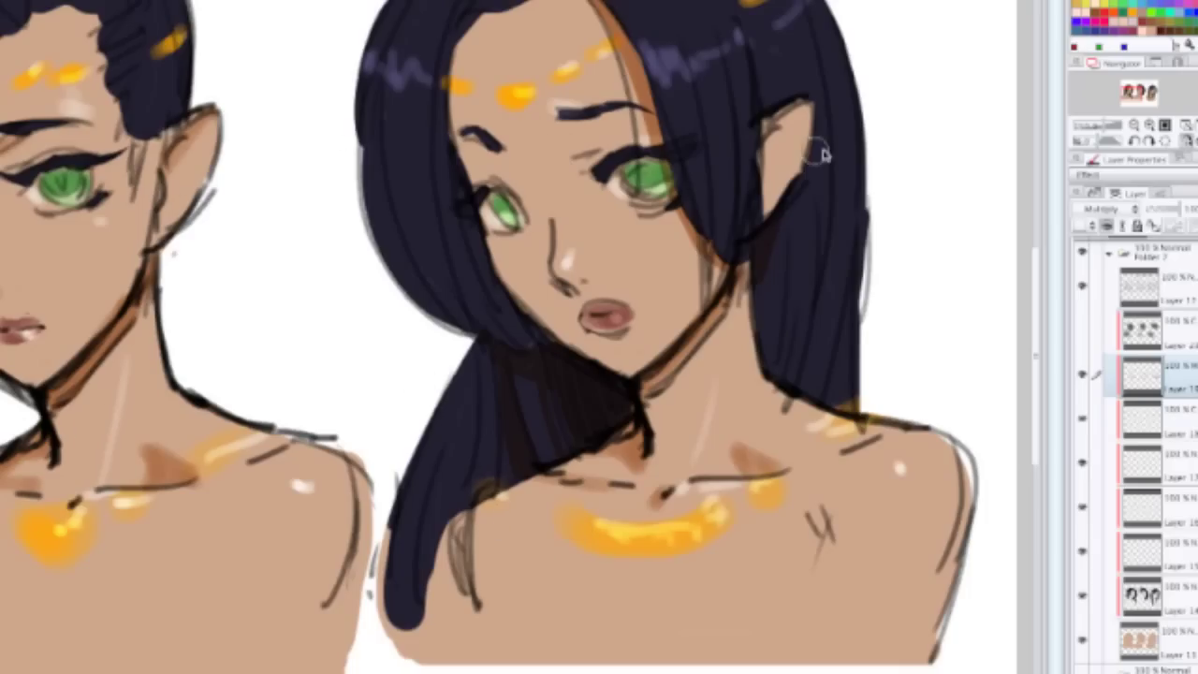
Step: Try short Multiply shadow strokes around the third face's brow and smaller eye
left_click_drag(573, 126, 565, 150)
key("ctrl+z")
mouse_move(488, 183)
left_mouse_down()
mouse_move(499, 174)
mouse_move(490, 159)
mouse_move(499, 174)
left_mouse_up()
key("ctrl+z")
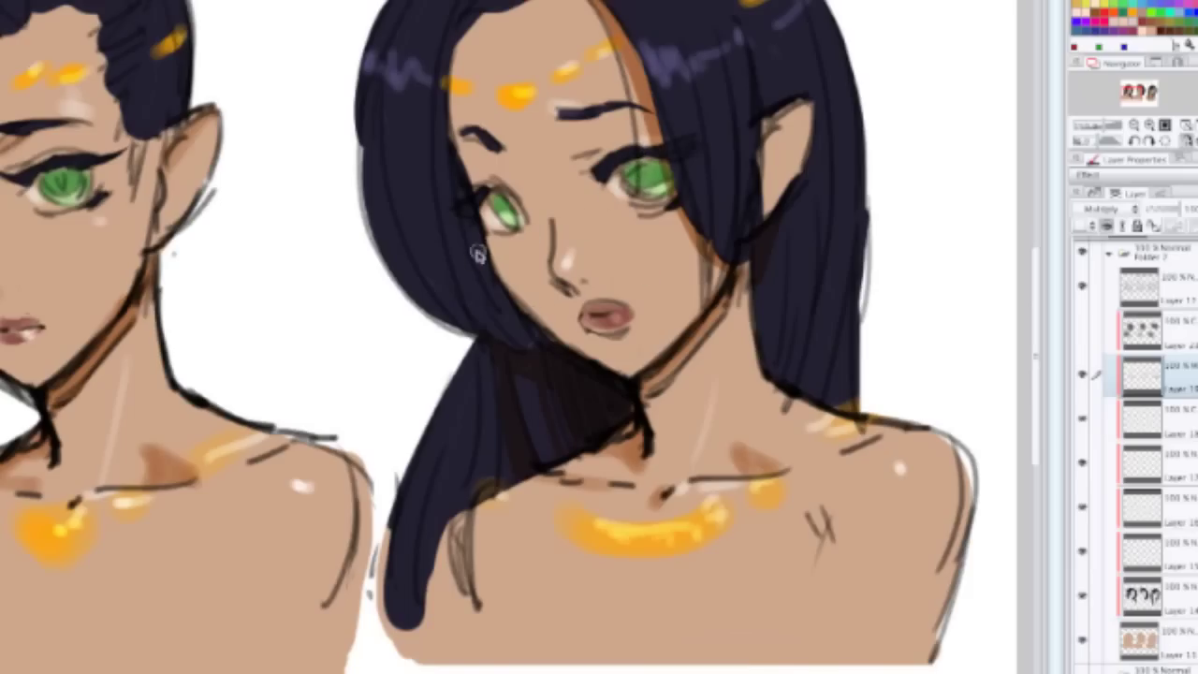
Step: Look over all three shaded face designs and collapse Folder 2, which holds their layers
scroll(504, 176, "down", 2)
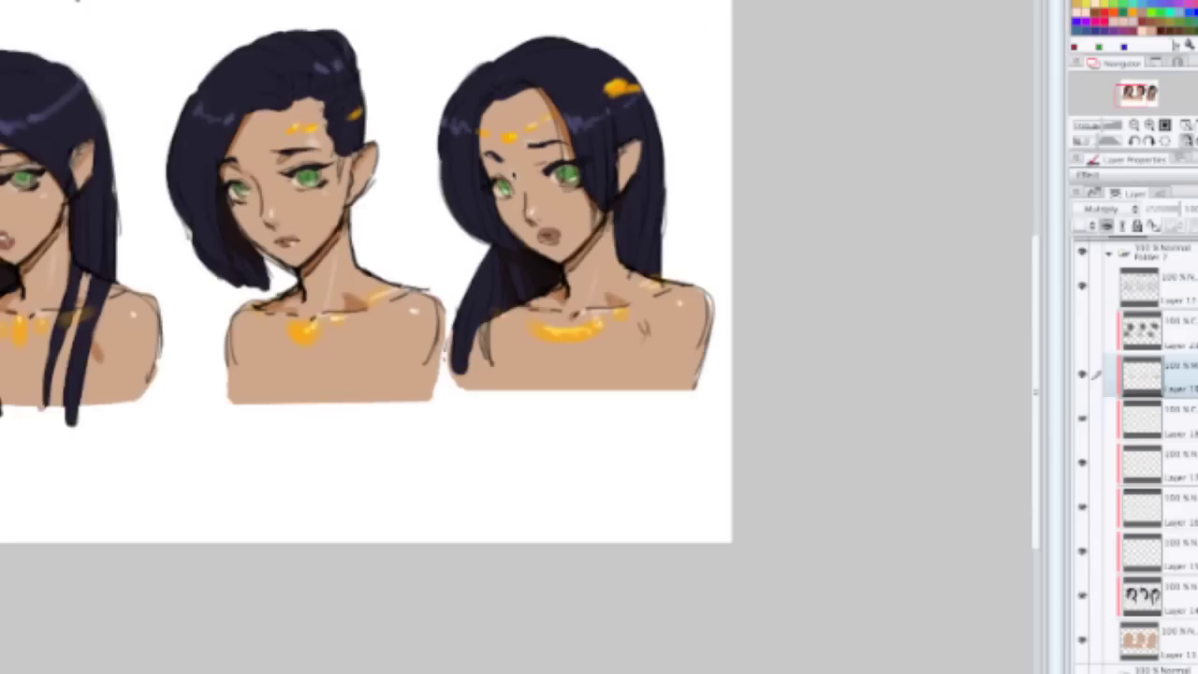
scroll(512, 175, "up", 1)
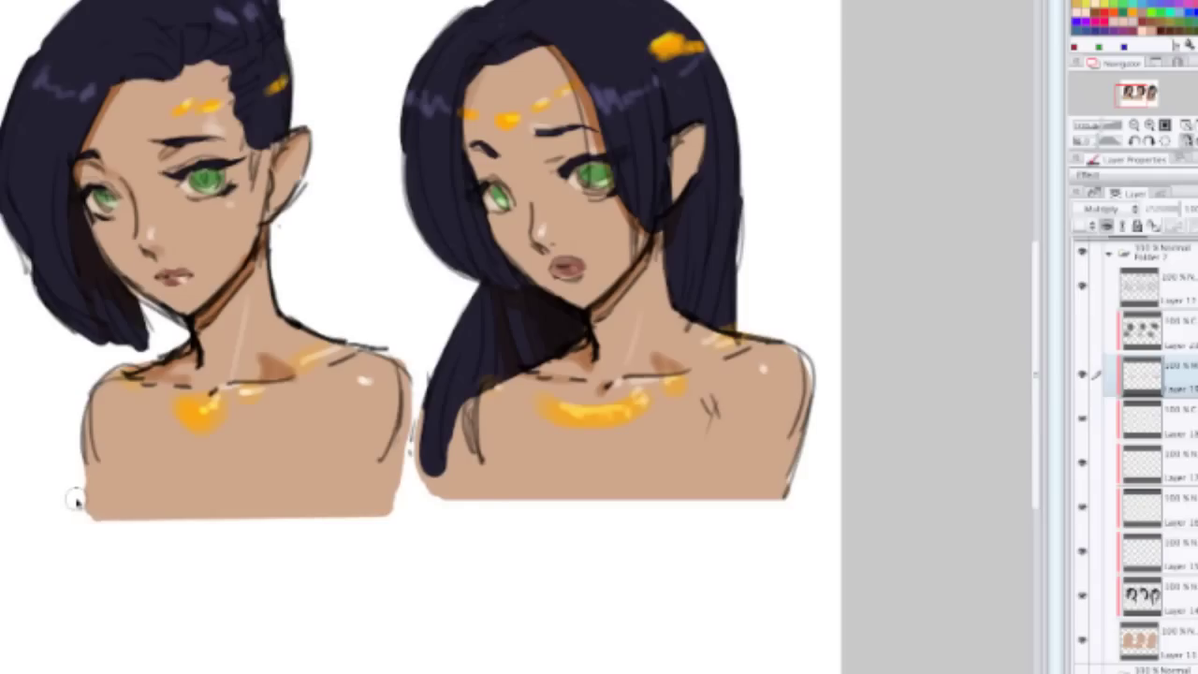
left_click_drag(570, 253, 847, 245)
scroll(842, 262, "down", 3)
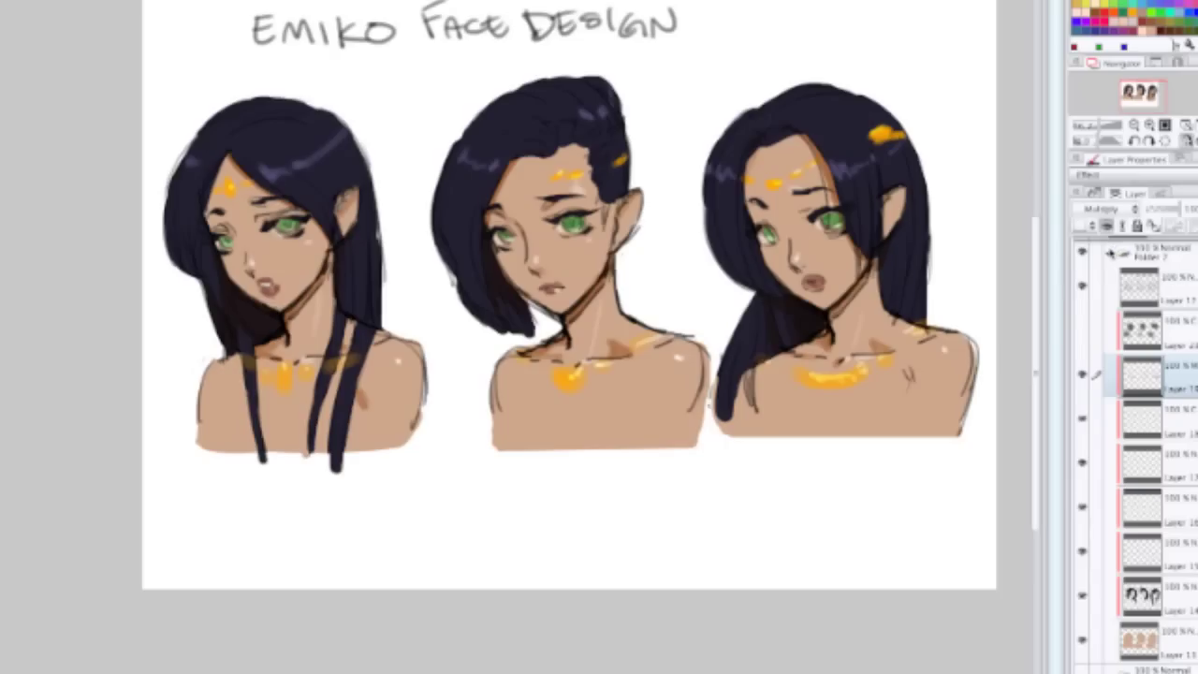
left_click(1110, 254)
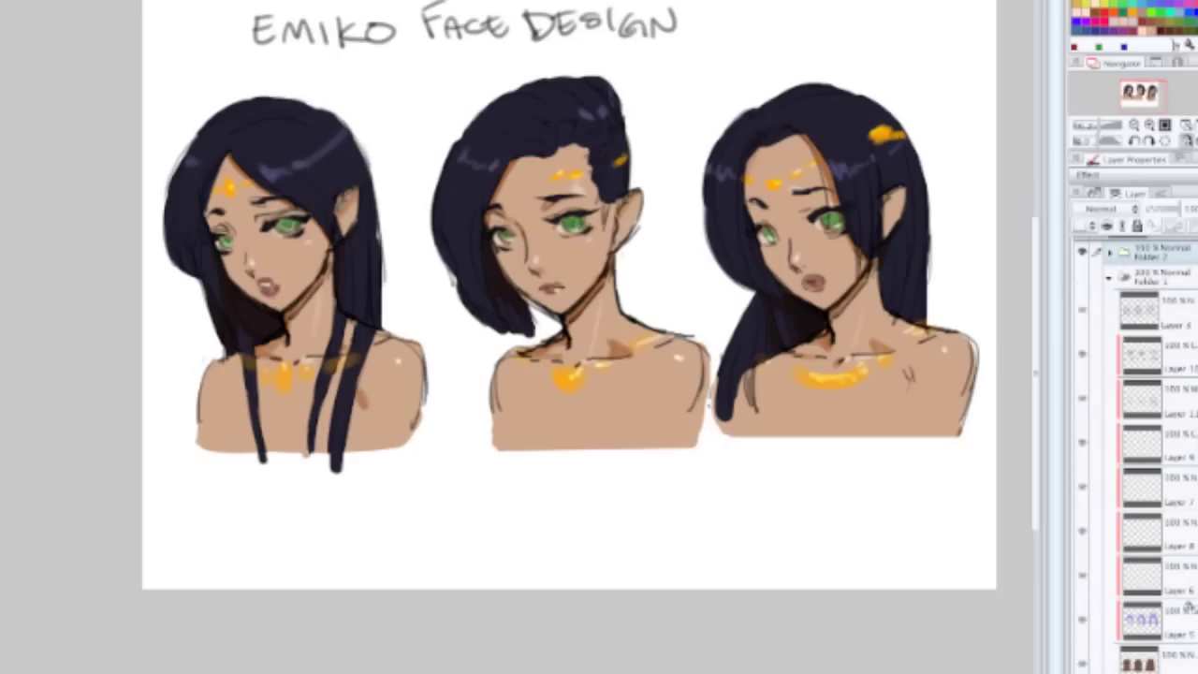
Step: Hide Folder 2 with the face designs, collapse Folder 1 and show the body pose sketches on Layer 20
scroll(1132, 468, "up", 5)
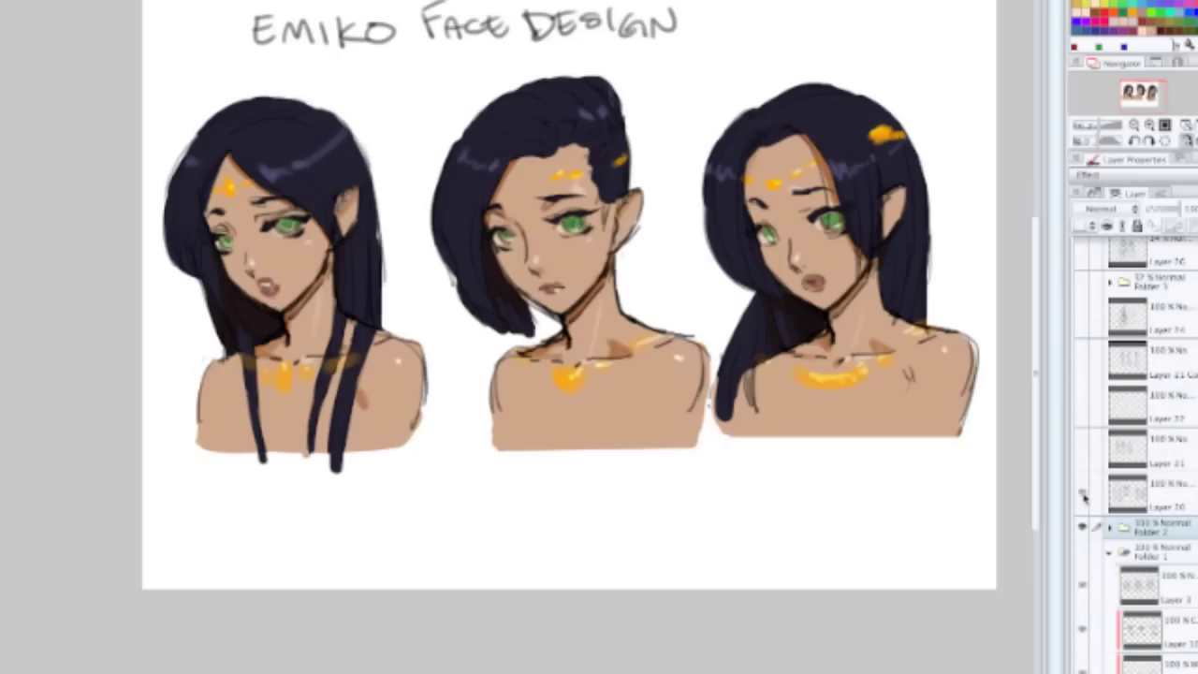
left_click(1083, 496)
left_click(1083, 496)
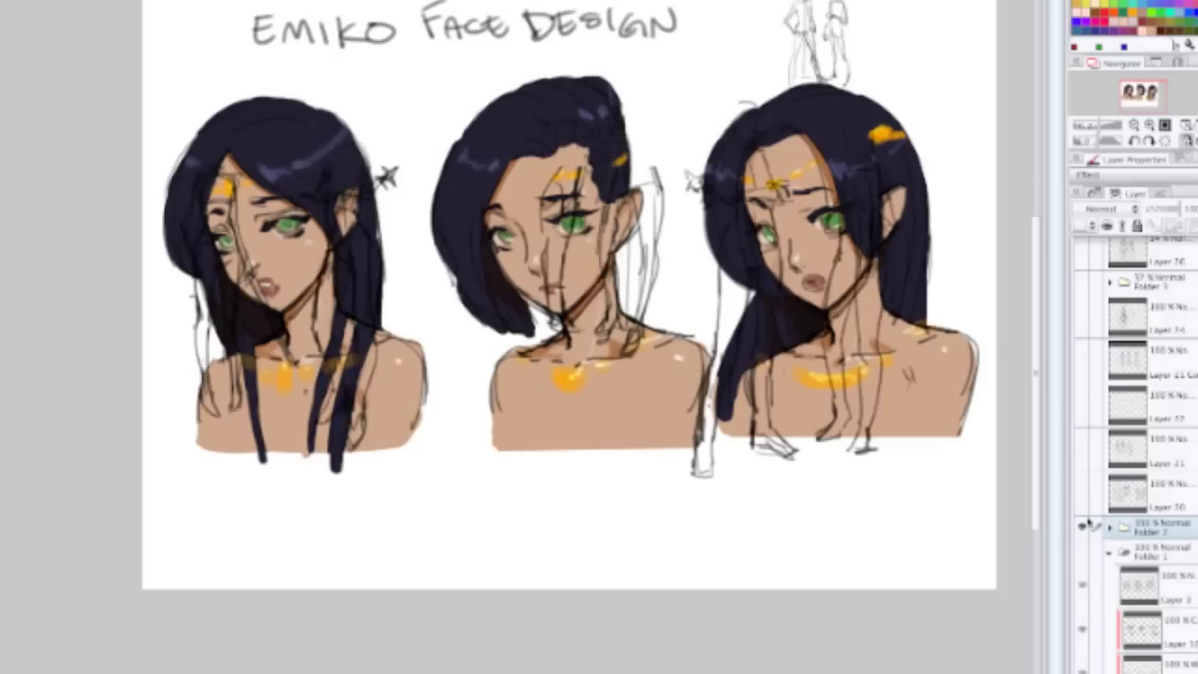
left_click(1085, 527)
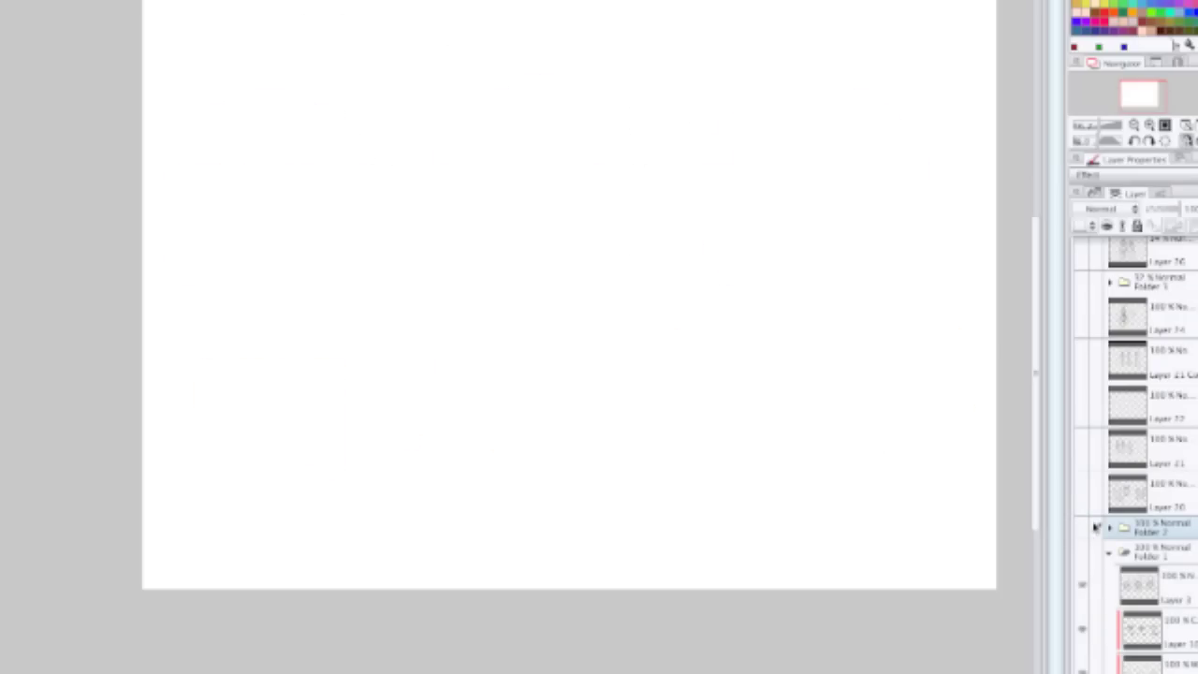
left_click(1110, 552)
left_click(1082, 508)
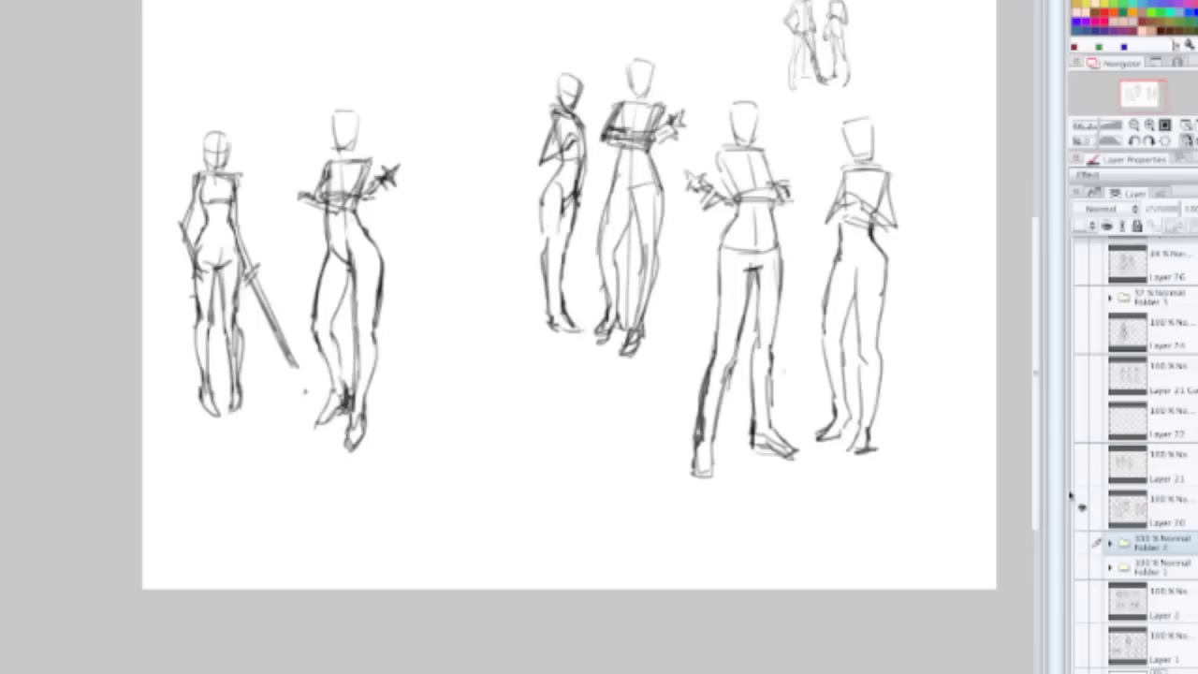
Step: Examine the full-body pose sketches and toggle Layer 20 off and on again
left_click_drag(878, 283, 803, 325)
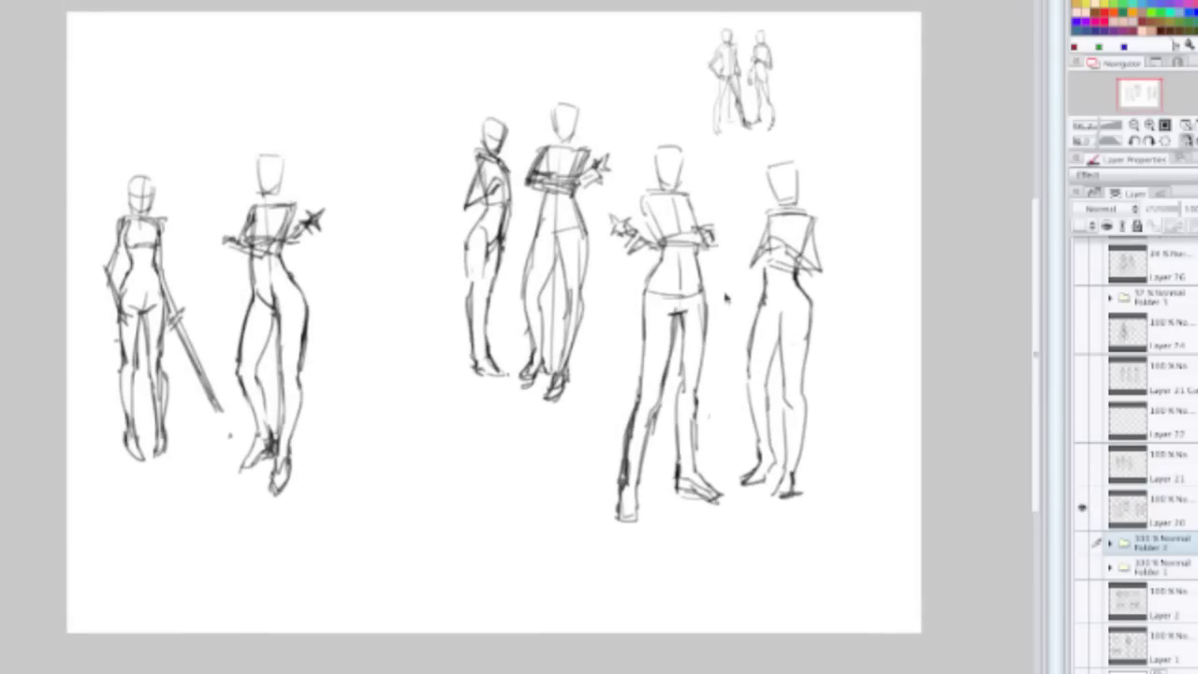
scroll(666, 264, "up", 2)
scroll(666, 265, "down", 2)
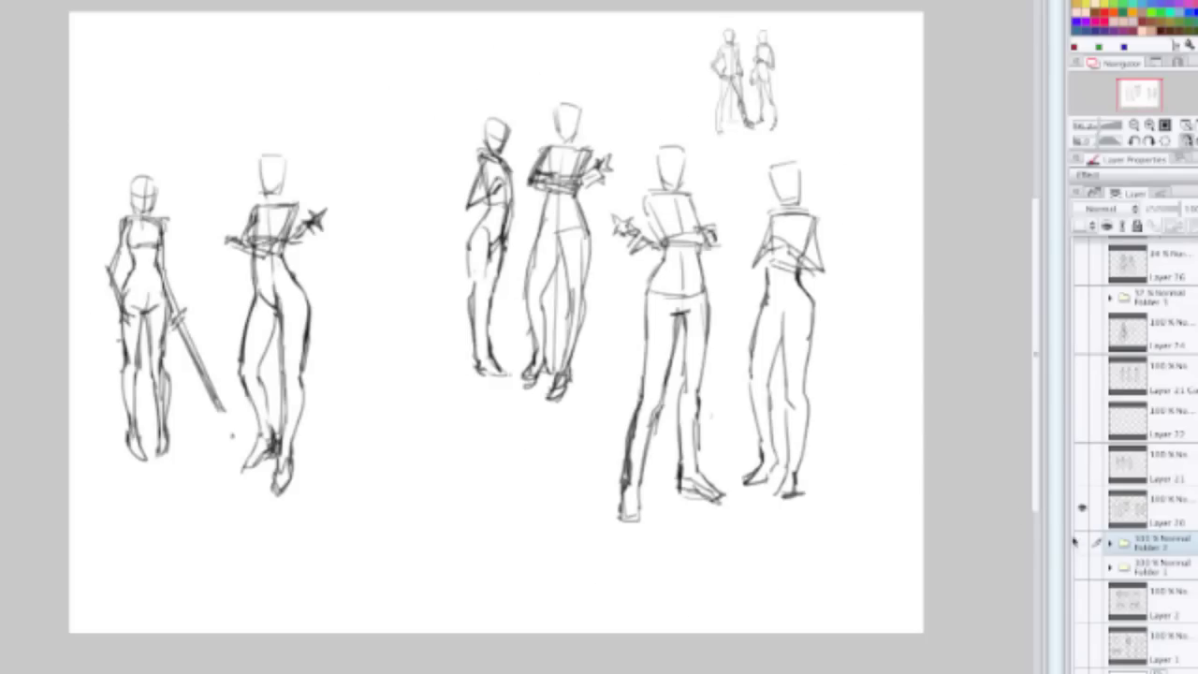
left_click(1082, 507)
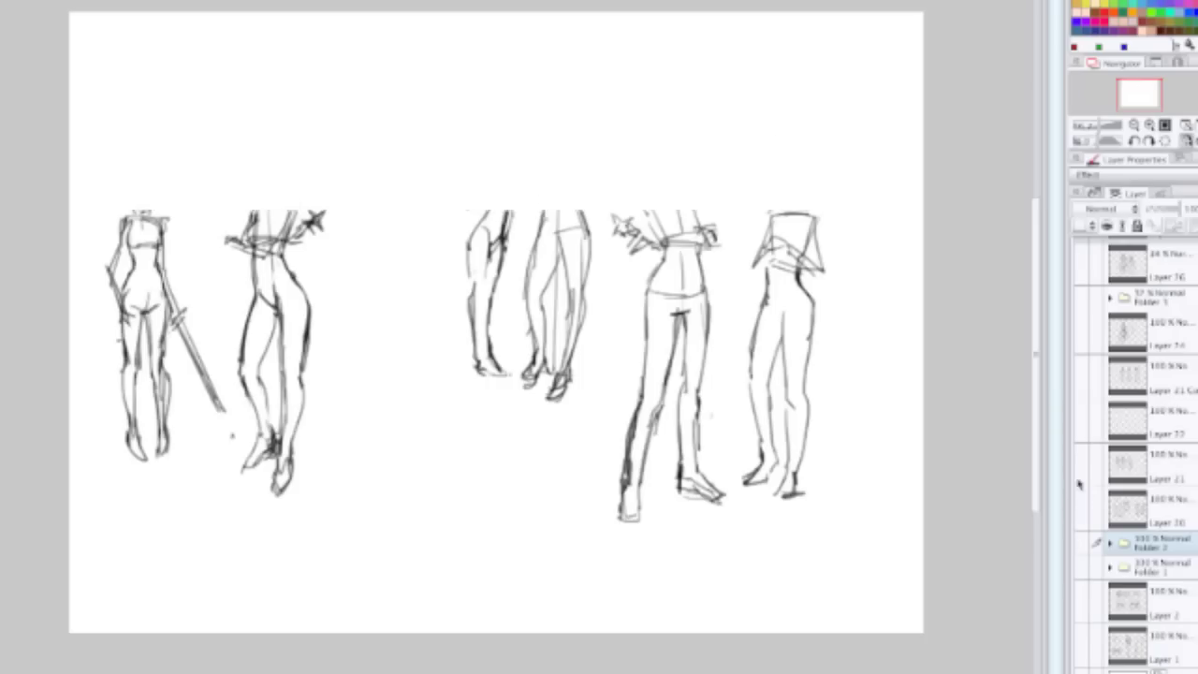
left_click(1083, 506)
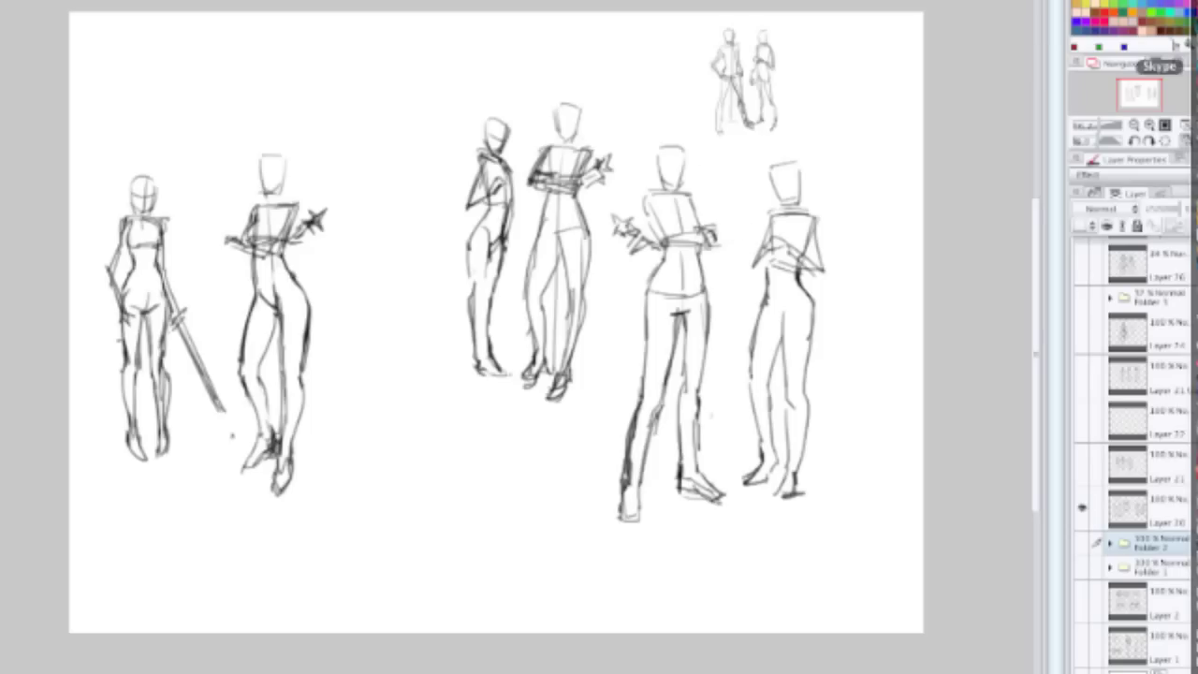
Step: Switch to the Facebook photo page in the browser and open the blue armoured character illustration
left_click(1191, 94)
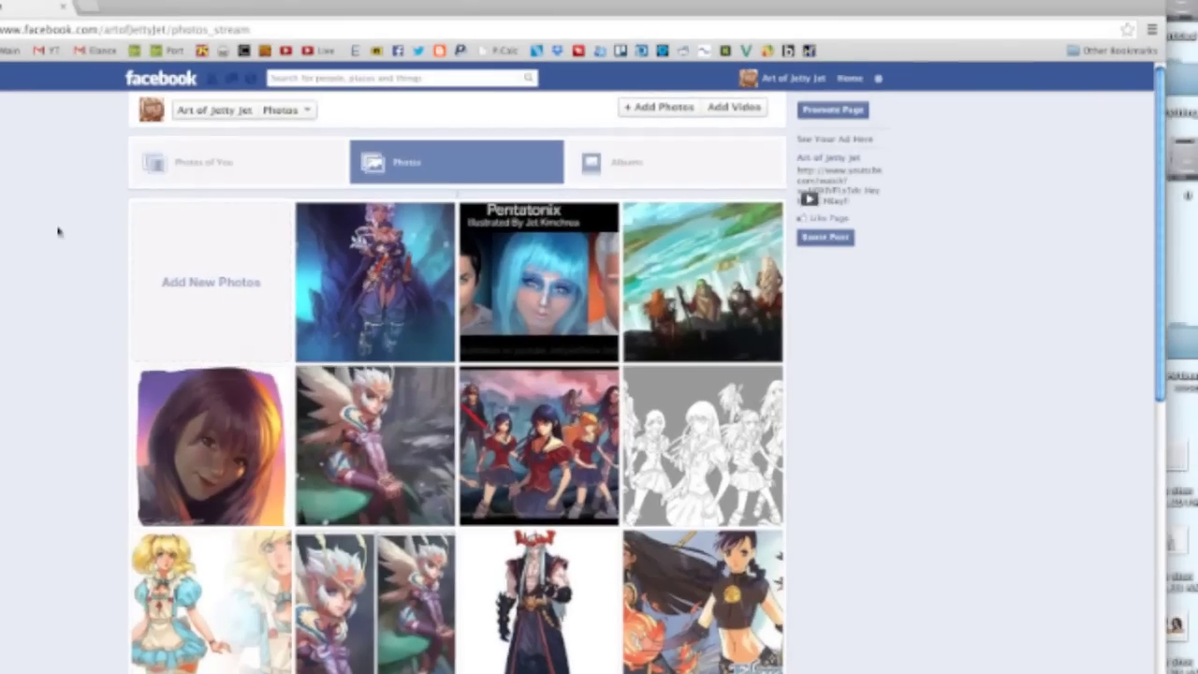
left_click(409, 299)
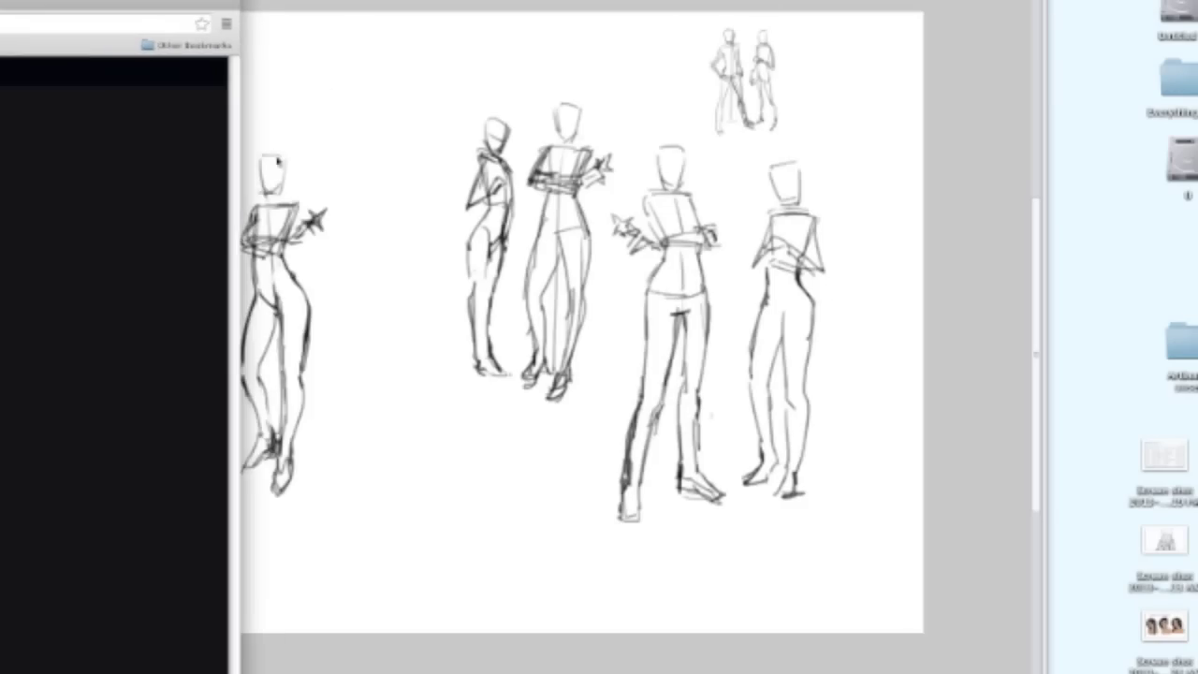
Step: Switch to the character line art in Clip Studio Paint and examine its outline from the head down to the skirt
left_click(657, 281)
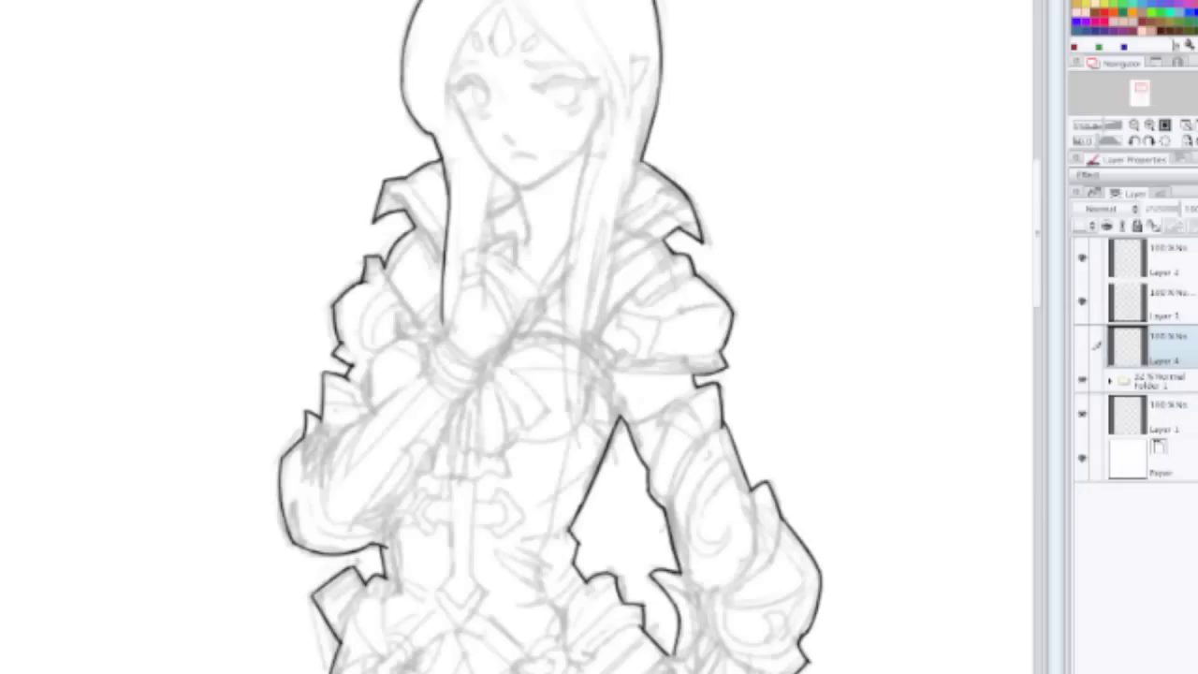
scroll(510, 169, "down", 6)
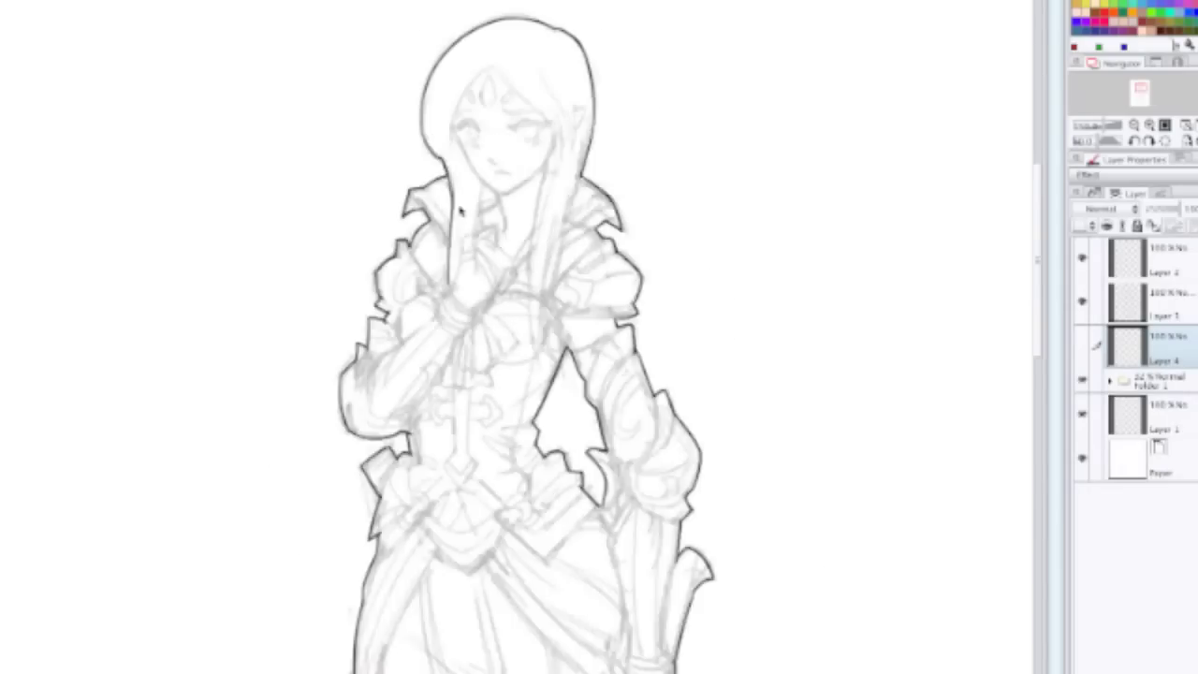
scroll(510, 169, "down", 2)
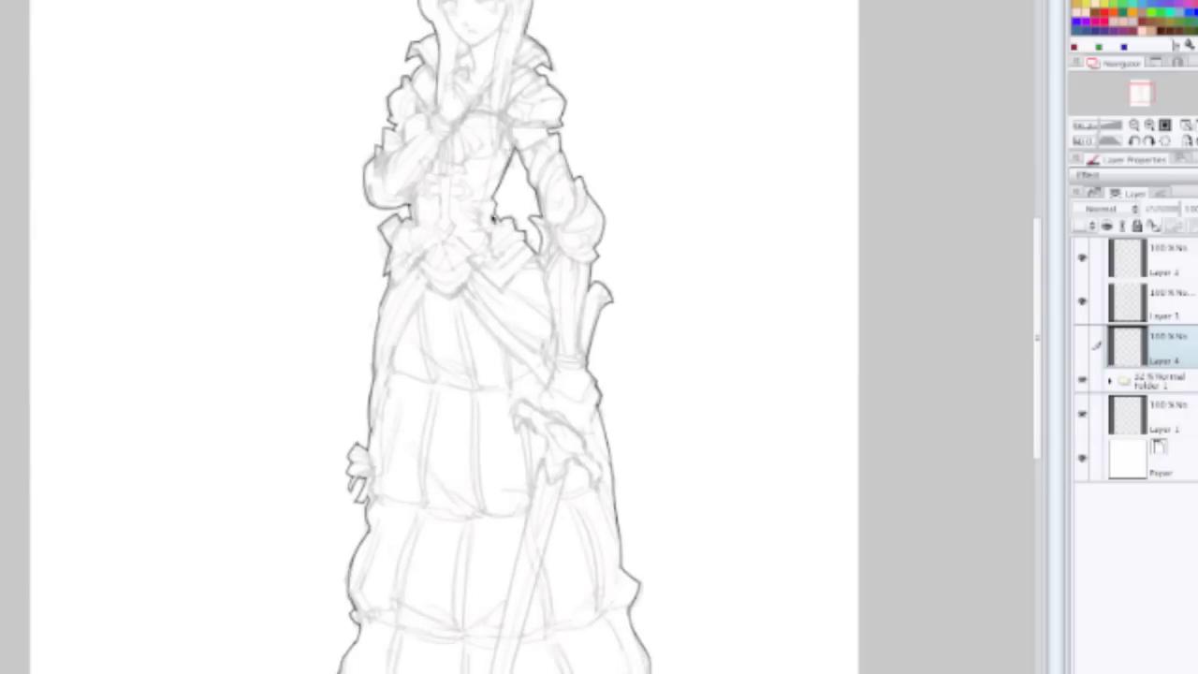
scroll(475, 112, "up", 5)
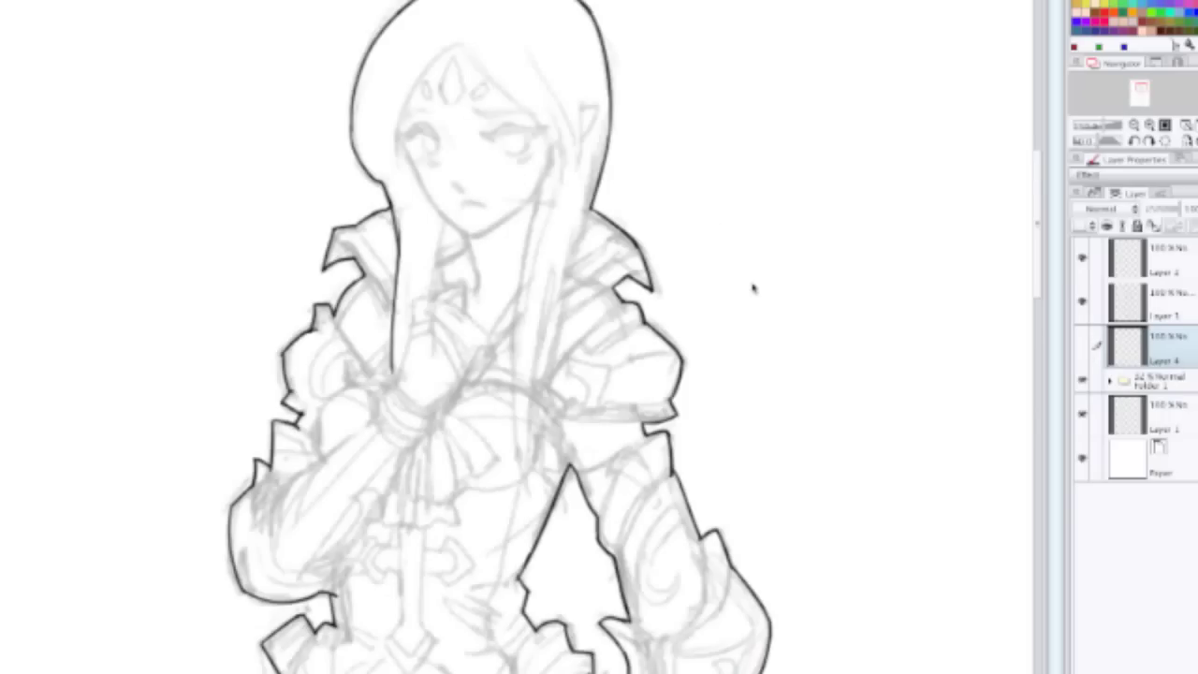
Step: Return to the pose sketch document and hide Layer 20
key("Tab")
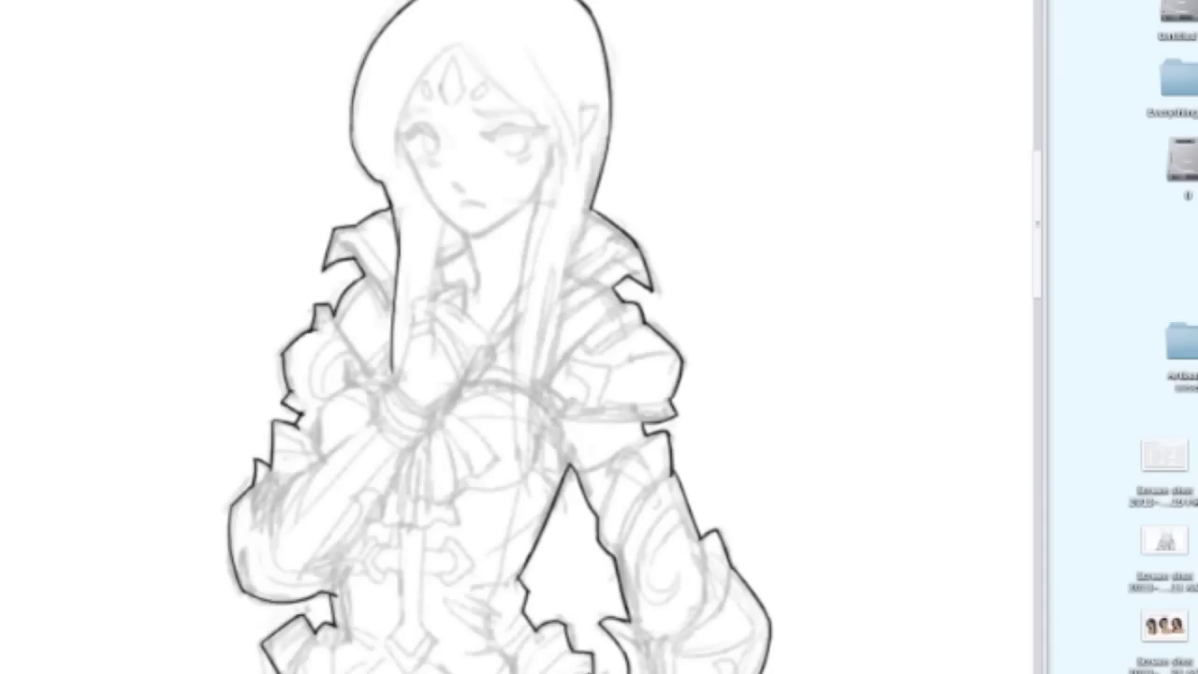
key("Tab")
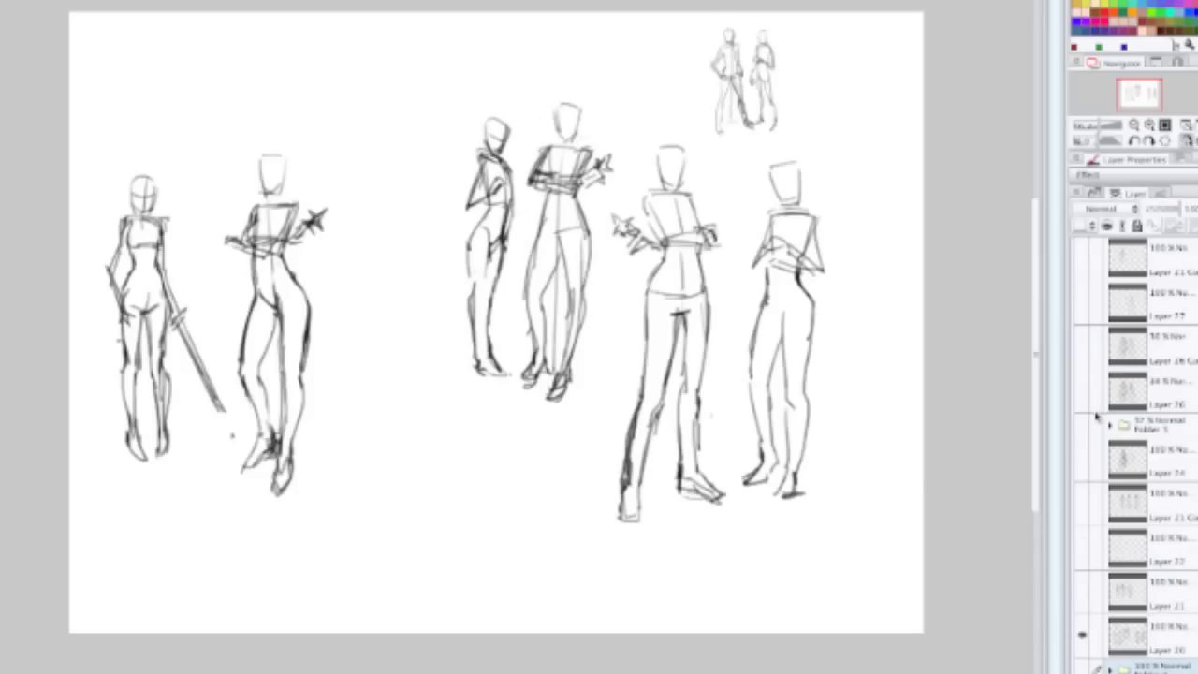
left_click(1082, 635)
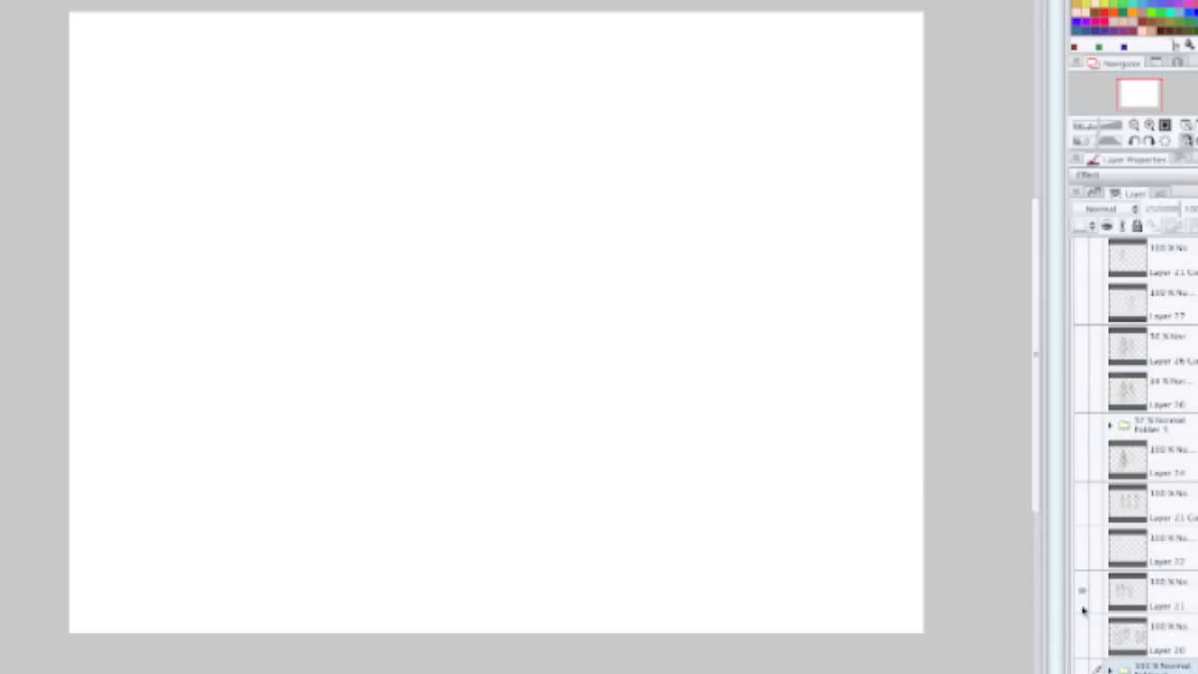
Step: Hide Layer 21, then show Layer 21 Copy to view its three pose sketches and hide it again
left_click(1082, 608)
left_click_drag(1083, 602, 1083, 515)
left_click(1082, 510)
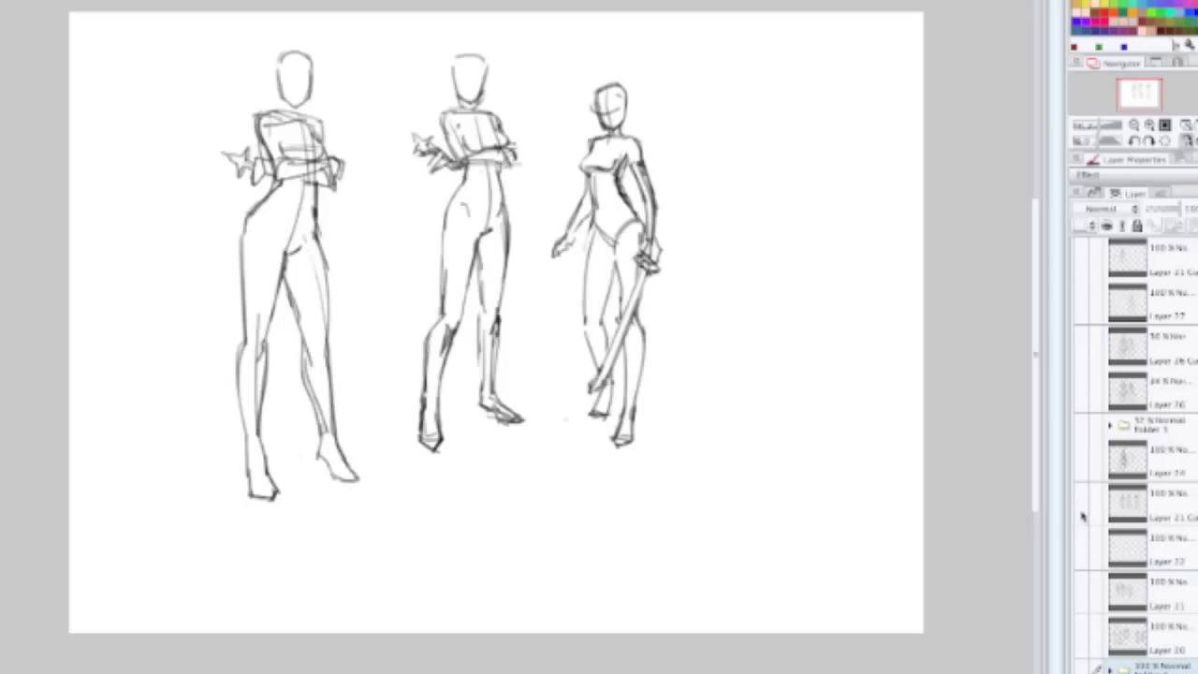
left_click_drag(1083, 514, 1079, 422)
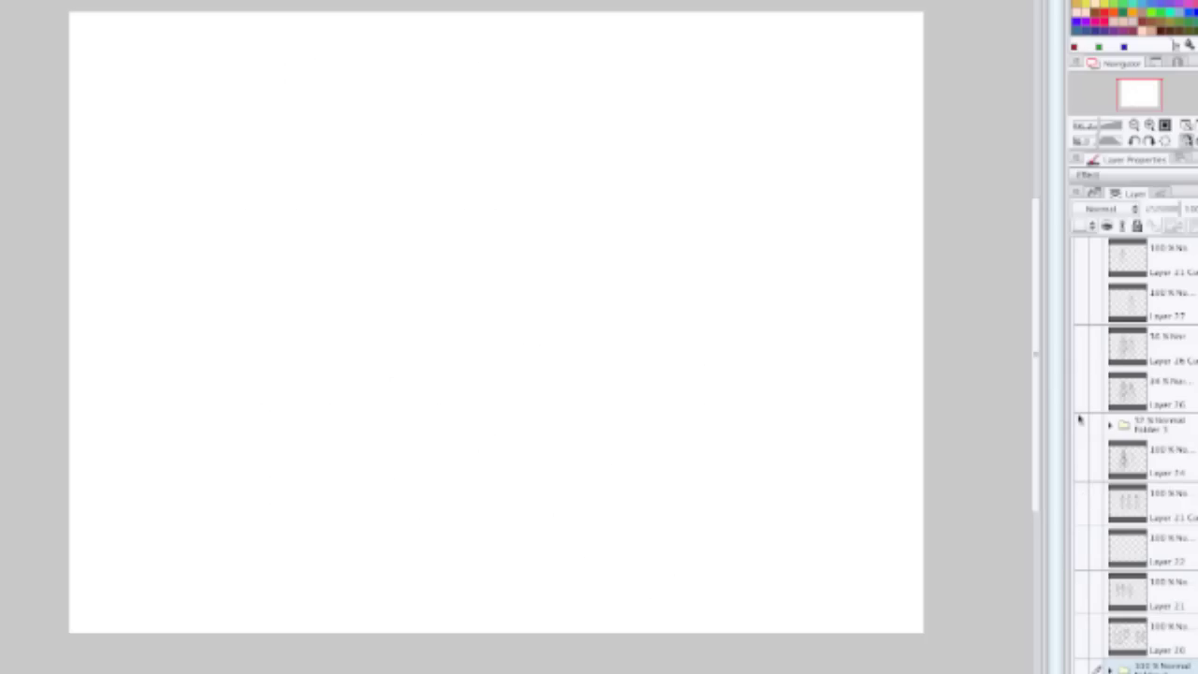
Step: Show the Folder 3 costume sketches together with the Layer 24 drawing, then hide both
left_click(1081, 423)
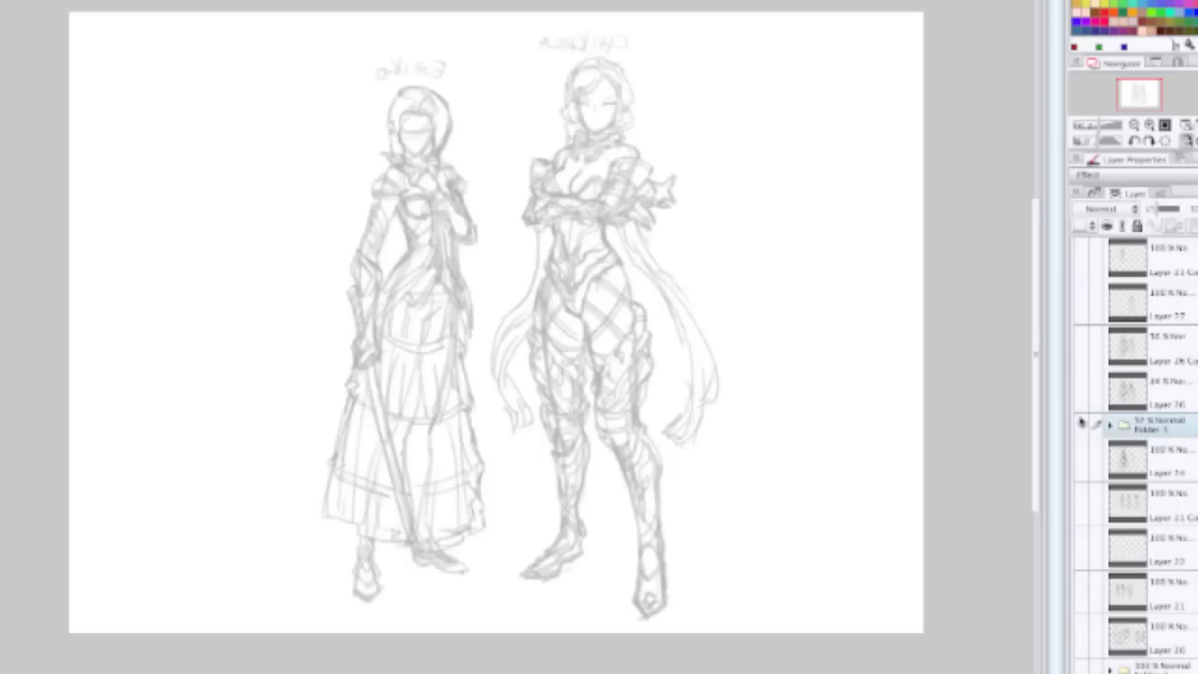
left_click(1082, 457)
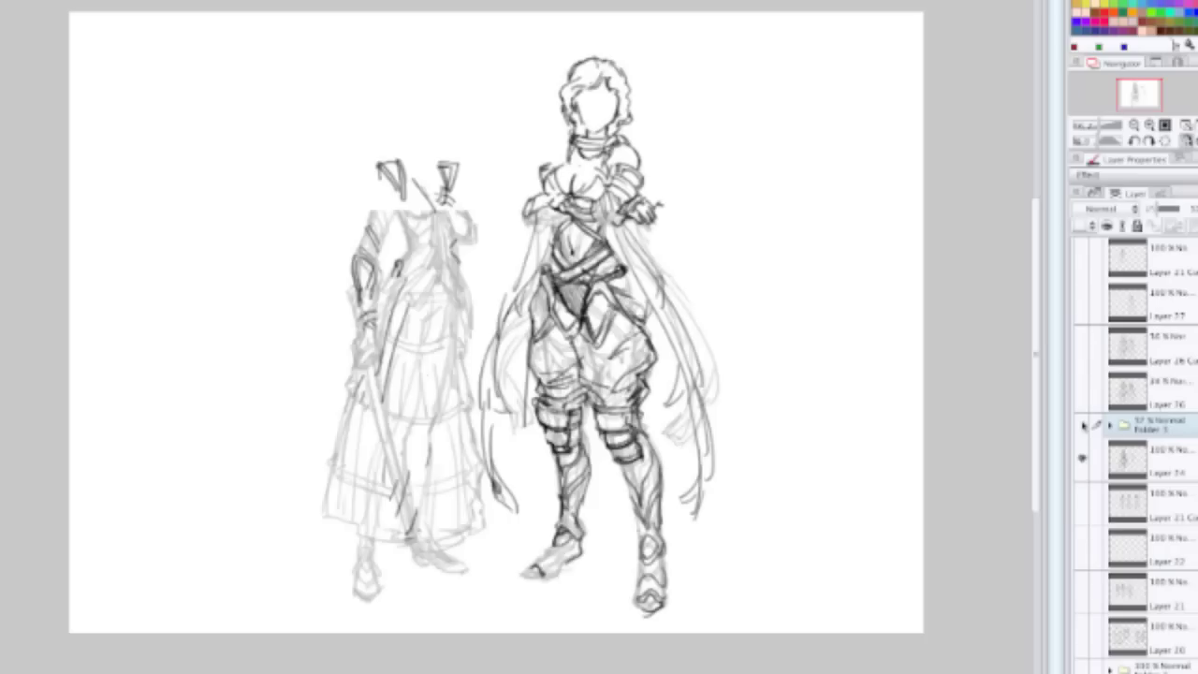
left_click(1082, 426)
left_click(1083, 458)
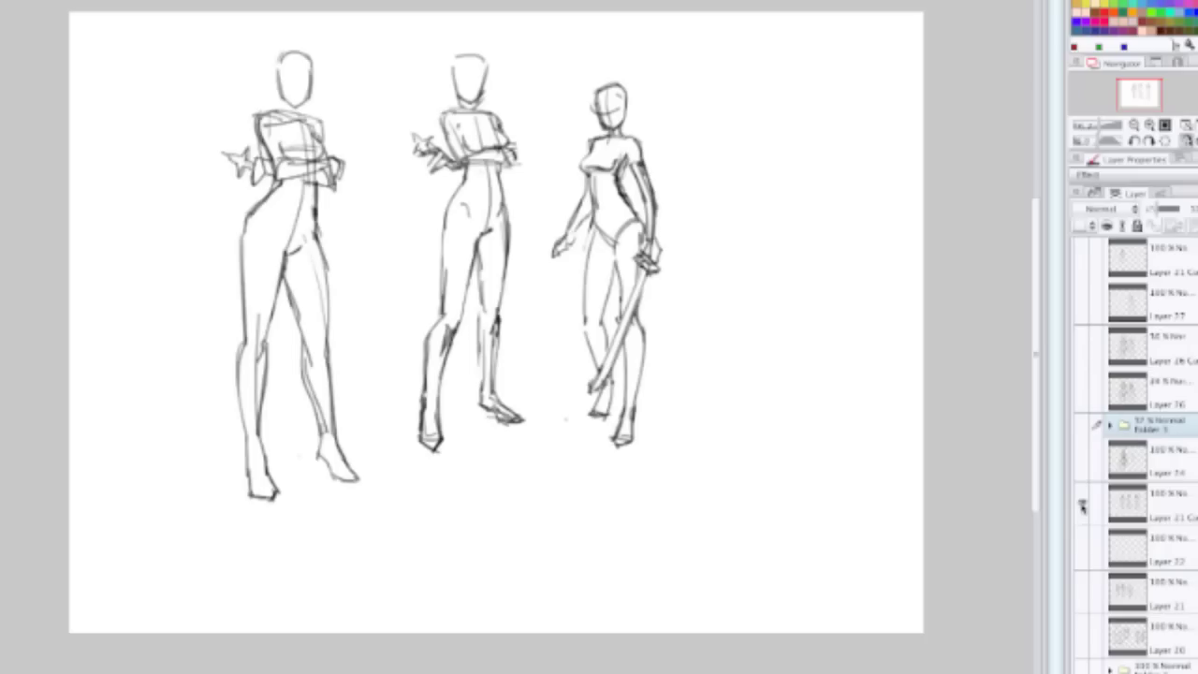
Step: Compare Layer 24 with the Layer 21 Copy poses, then hide both and show the Layer 26 line art
left_click(1080, 460)
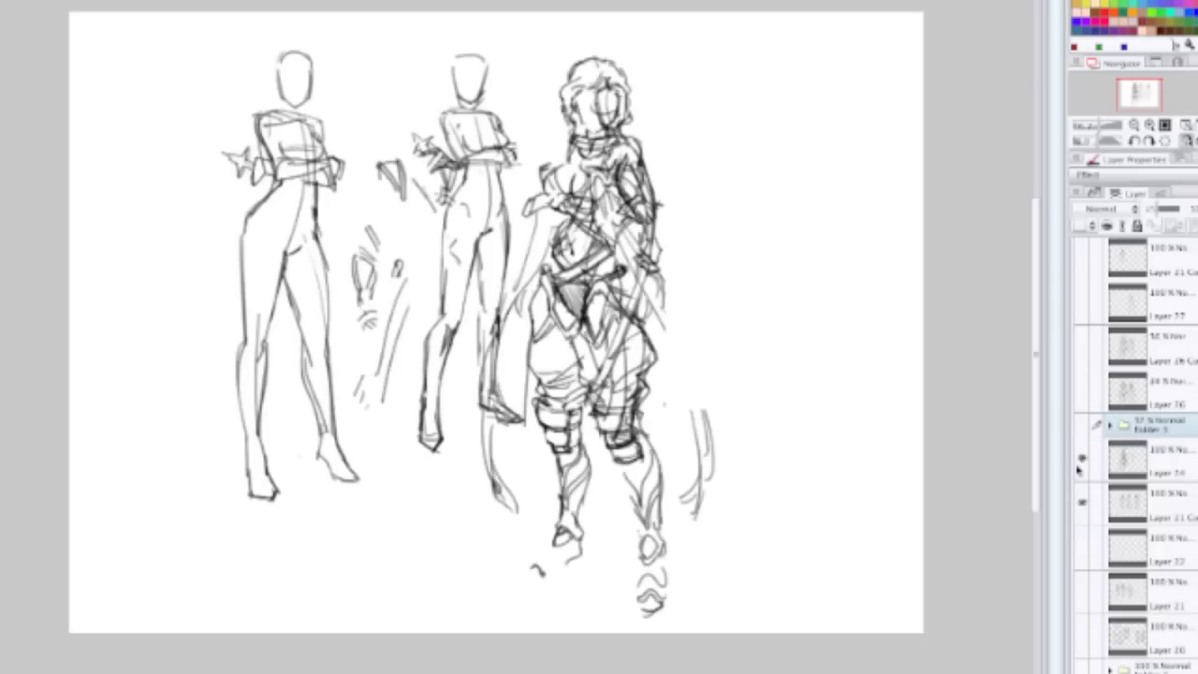
left_click(1081, 502)
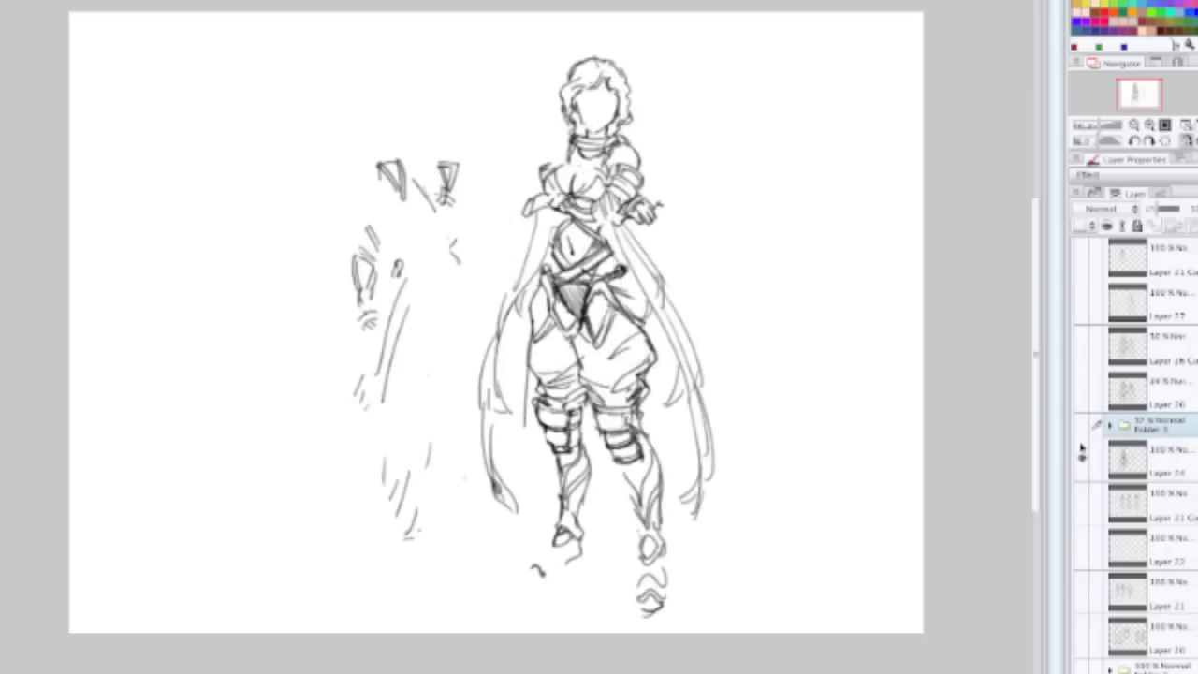
left_click(1080, 393)
left_click(1081, 457)
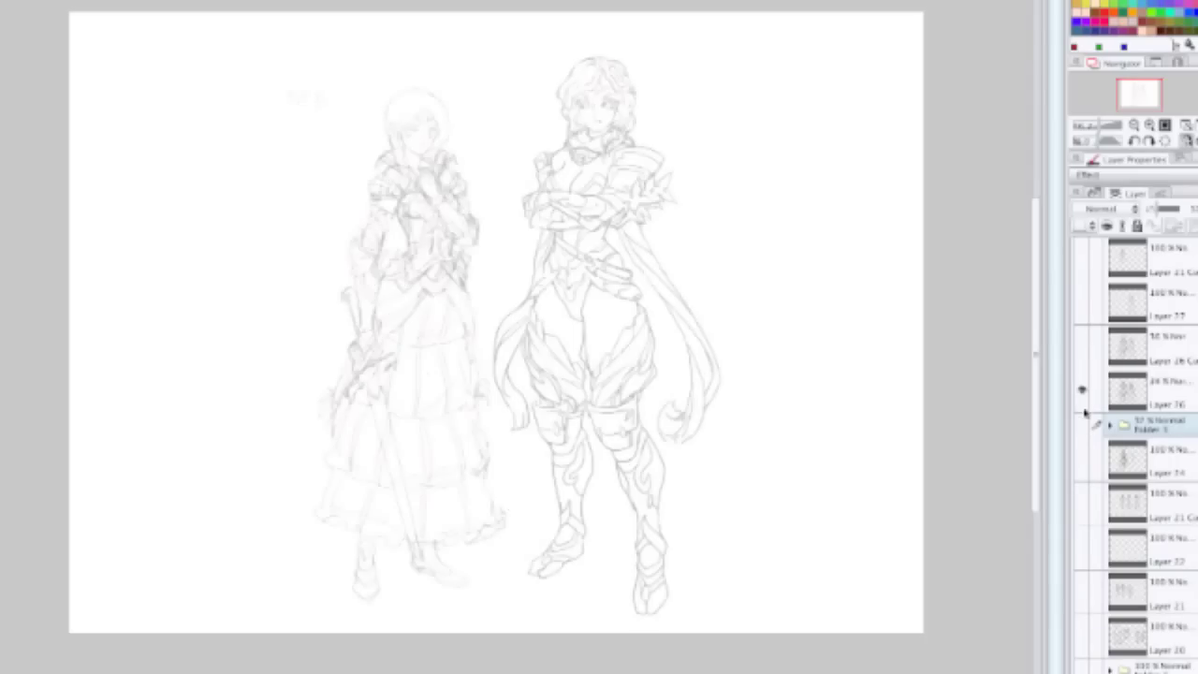
Step: Show Folder 3 at 100% opacity and toggle Layer 26 off and on to compare it with the rough sketch
left_click(1083, 425)
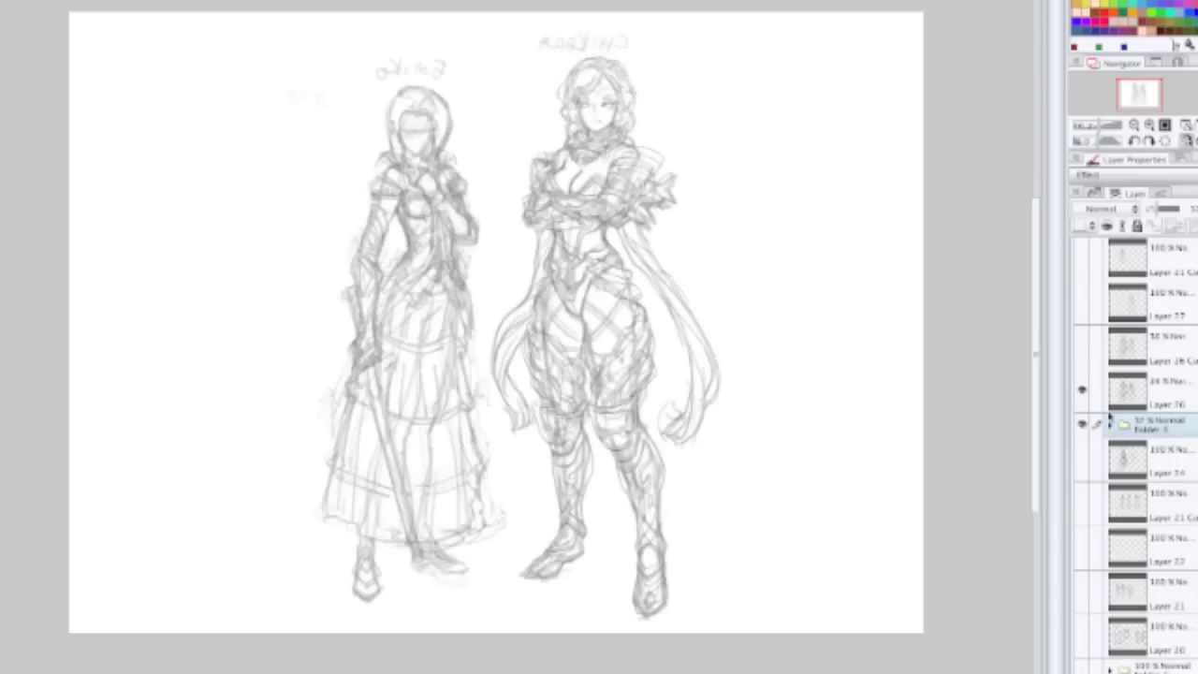
left_click_drag(1160, 211, 1191, 213)
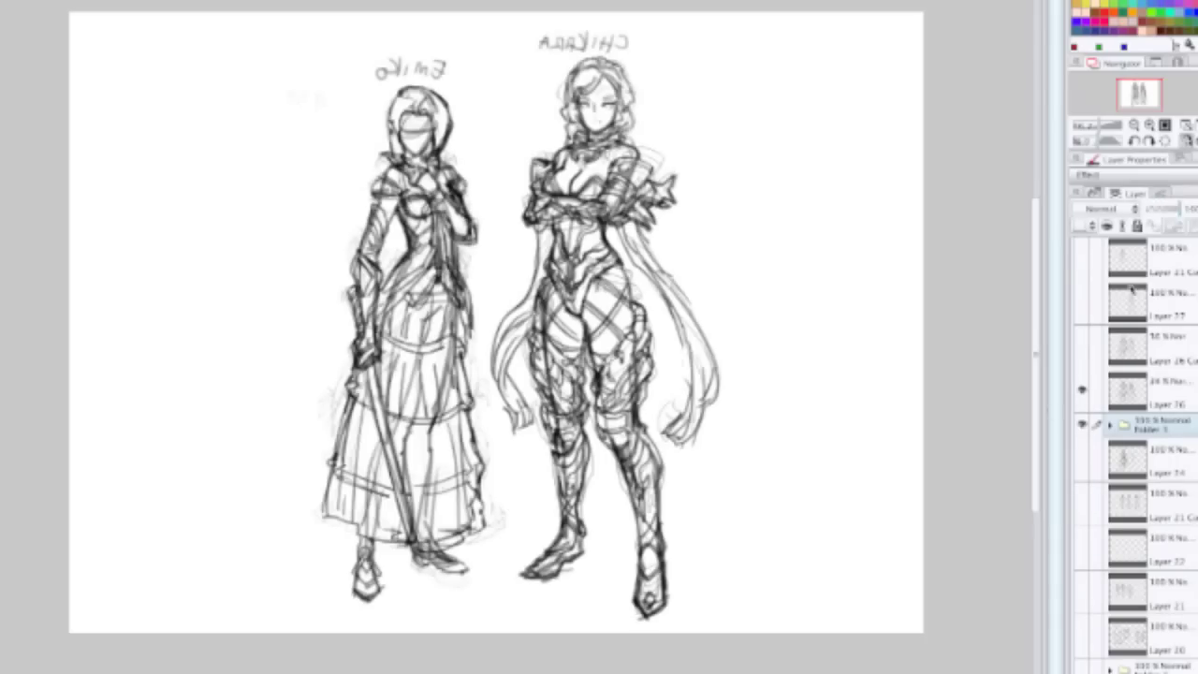
left_click(1082, 389)
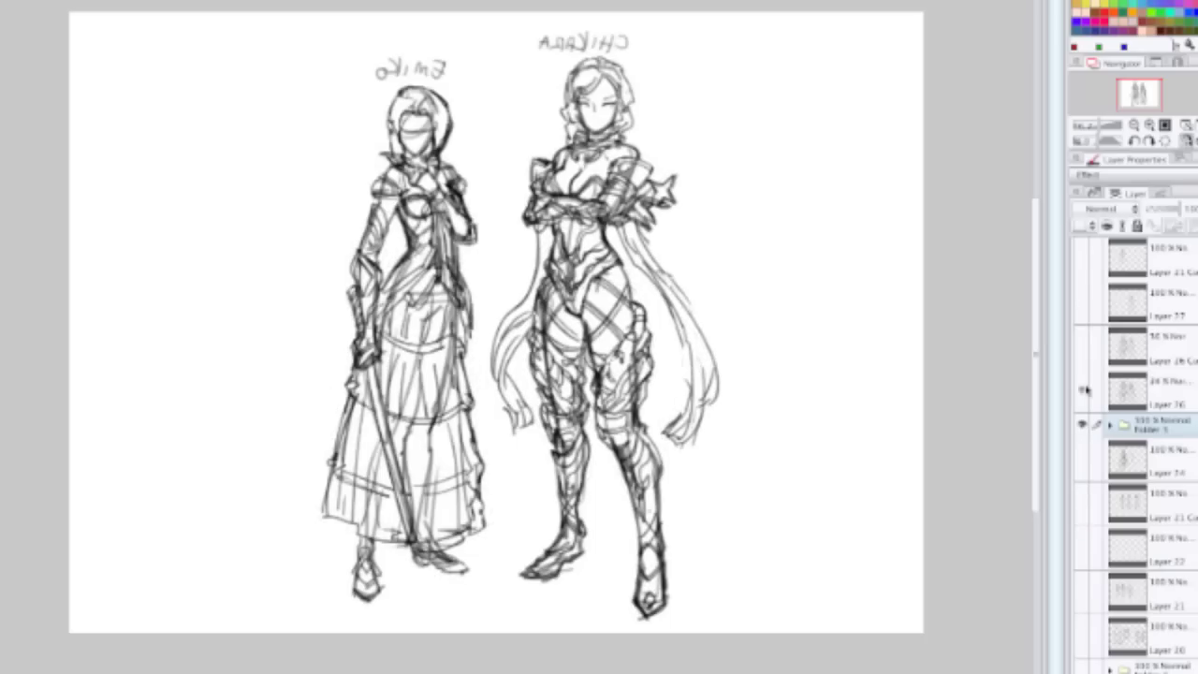
left_click(1083, 389)
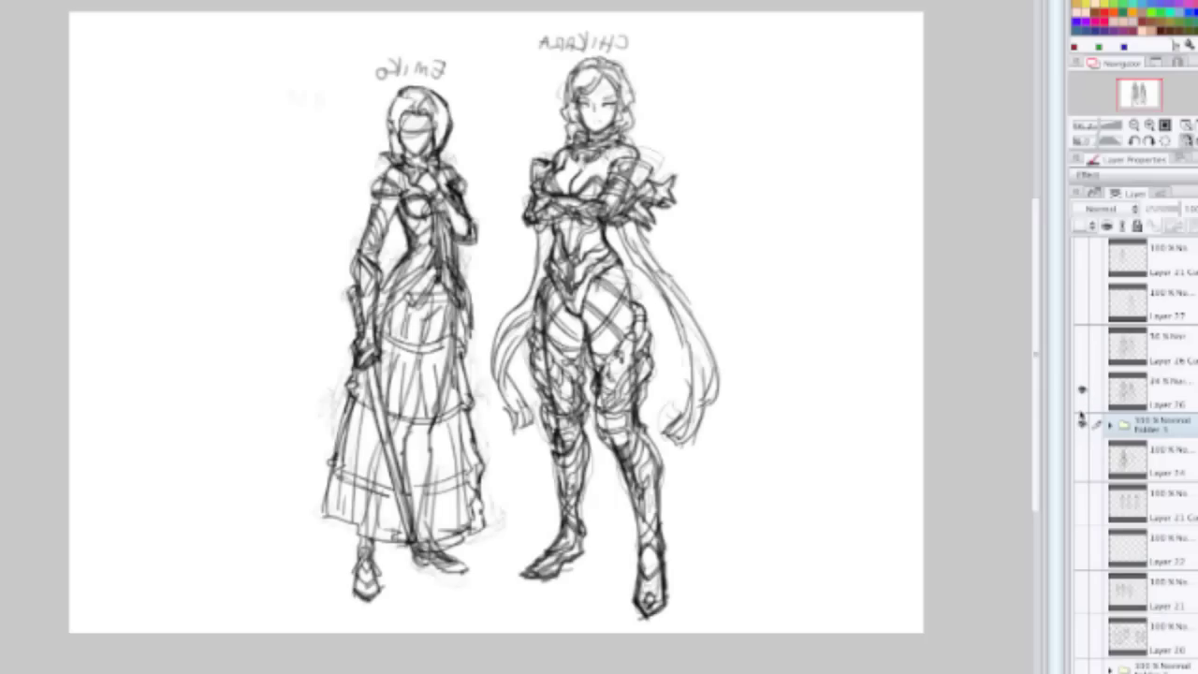
Step: Set the opacity of Folder 3 to 34% and of Layer 26 to 100%
left_click(1159, 214)
left_click(1131, 393)
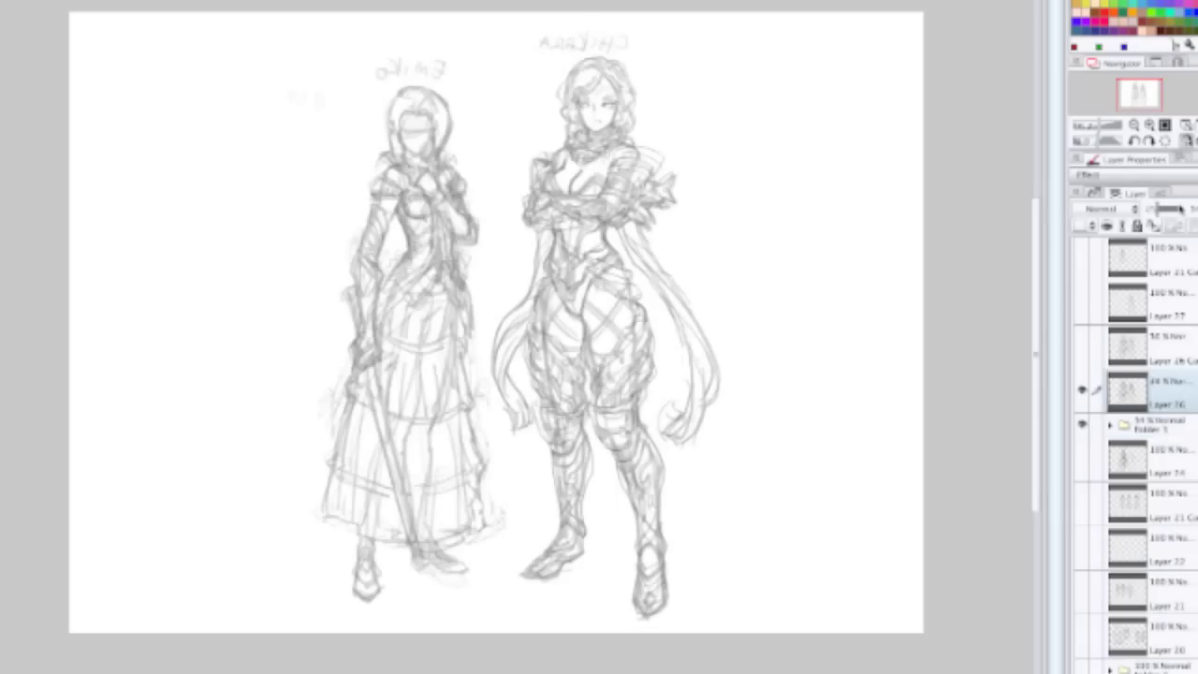
left_click(1181, 210)
left_click_drag(1181, 209, 1192, 210)
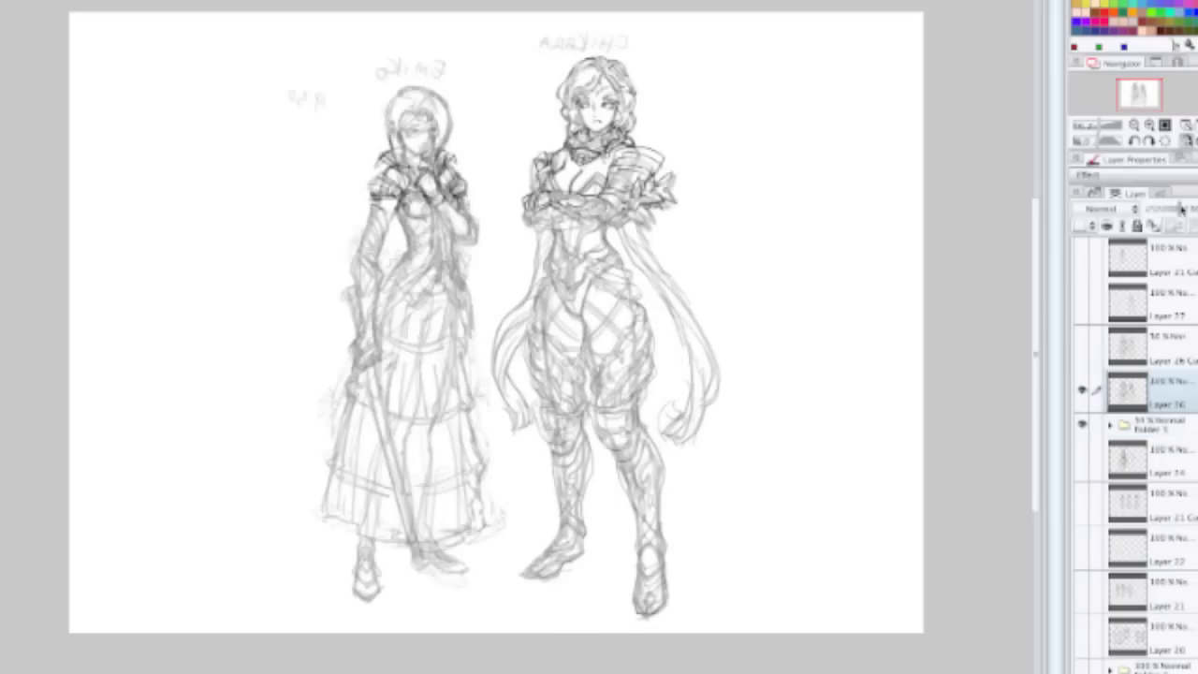
Step: Toggle Folder 3 to compare the rough sketch with the line art, leaving the folder hidden
left_click(1081, 423)
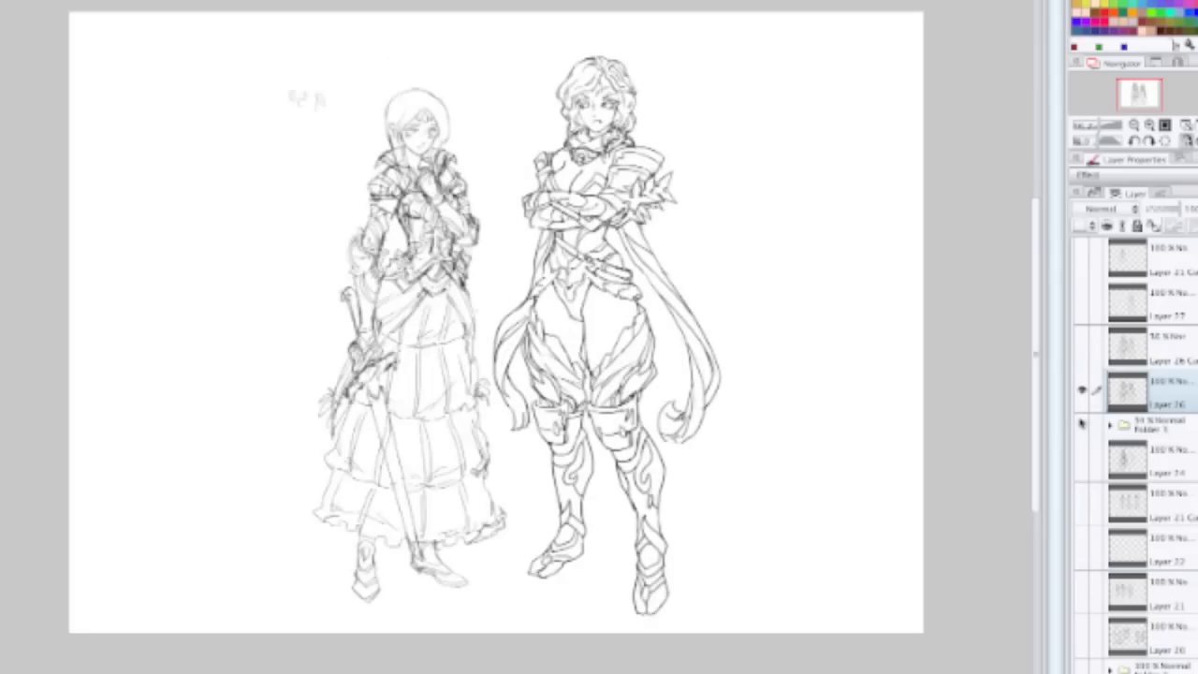
left_click(1080, 422)
left_click(1081, 423)
Step: Examine the line art of both characters up close, from Chikara's face and crossed arms to Emiko's upper body
scroll(489, 289, "up", 1)
scroll(741, 66, "up", 4)
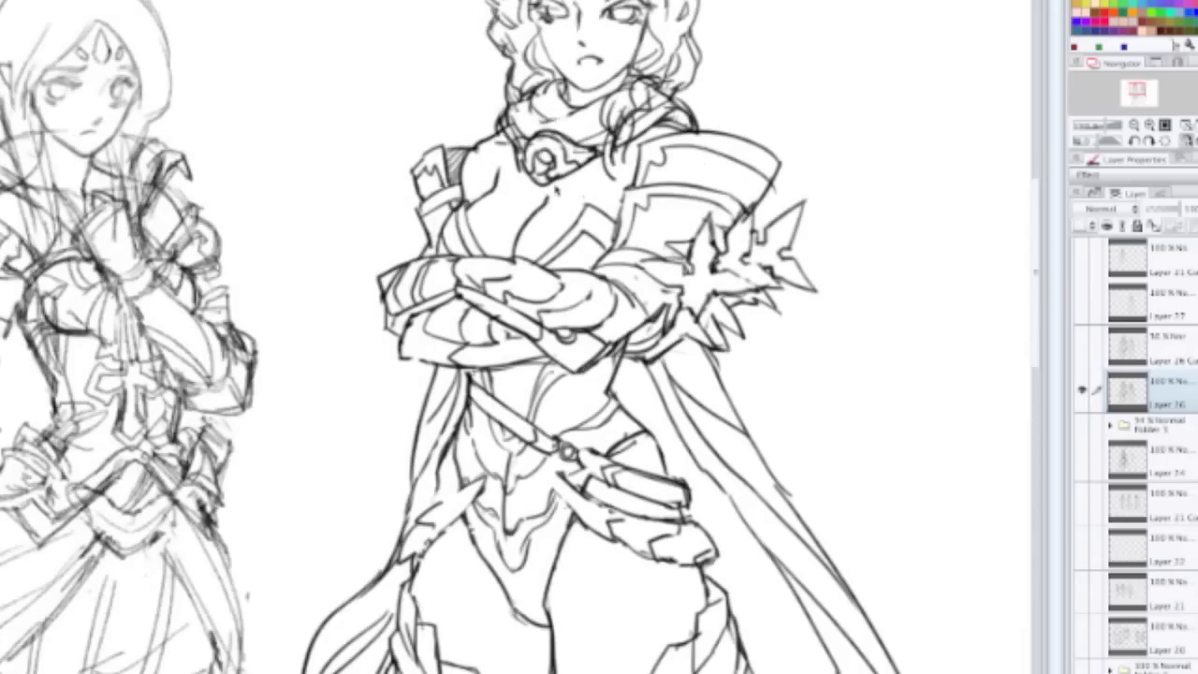
left_click_drag(556, 189, 567, 378)
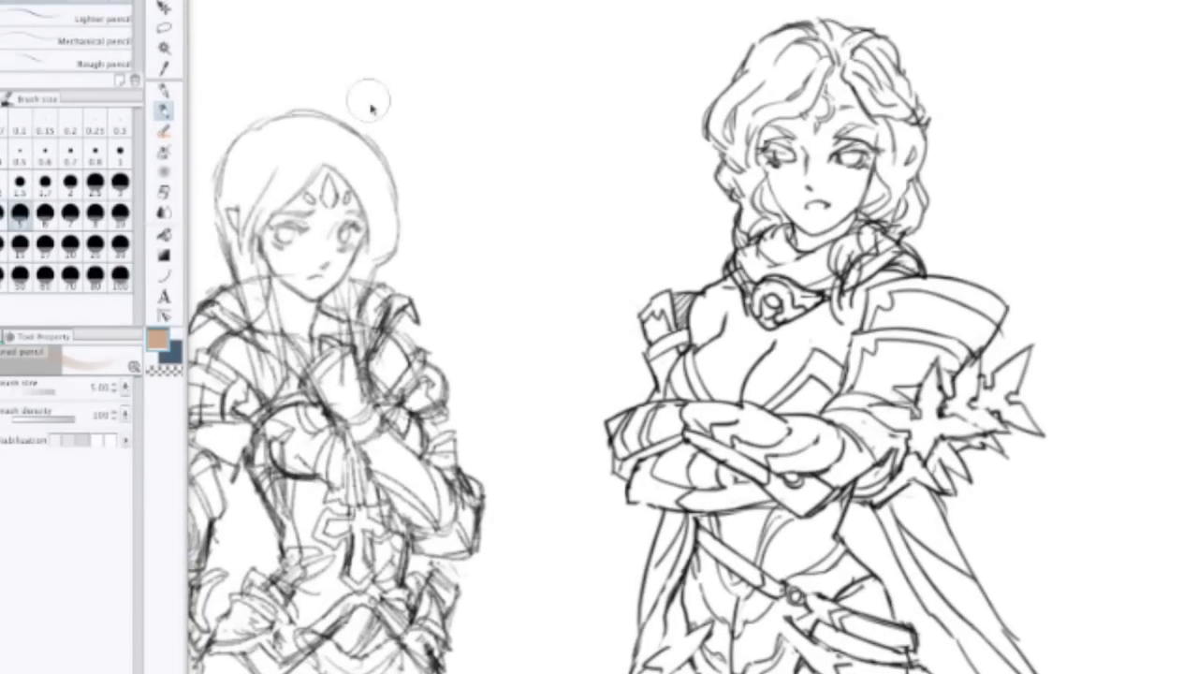
scroll(727, 281, "up", 3)
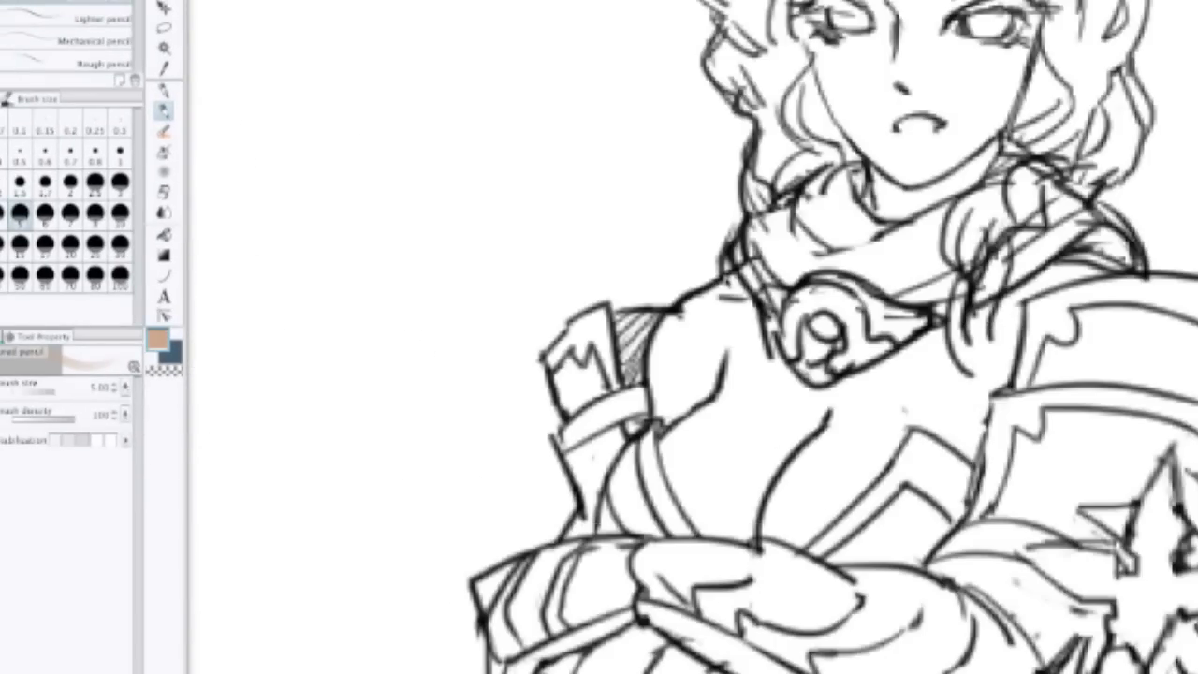
scroll(720, 264, "down", 3)
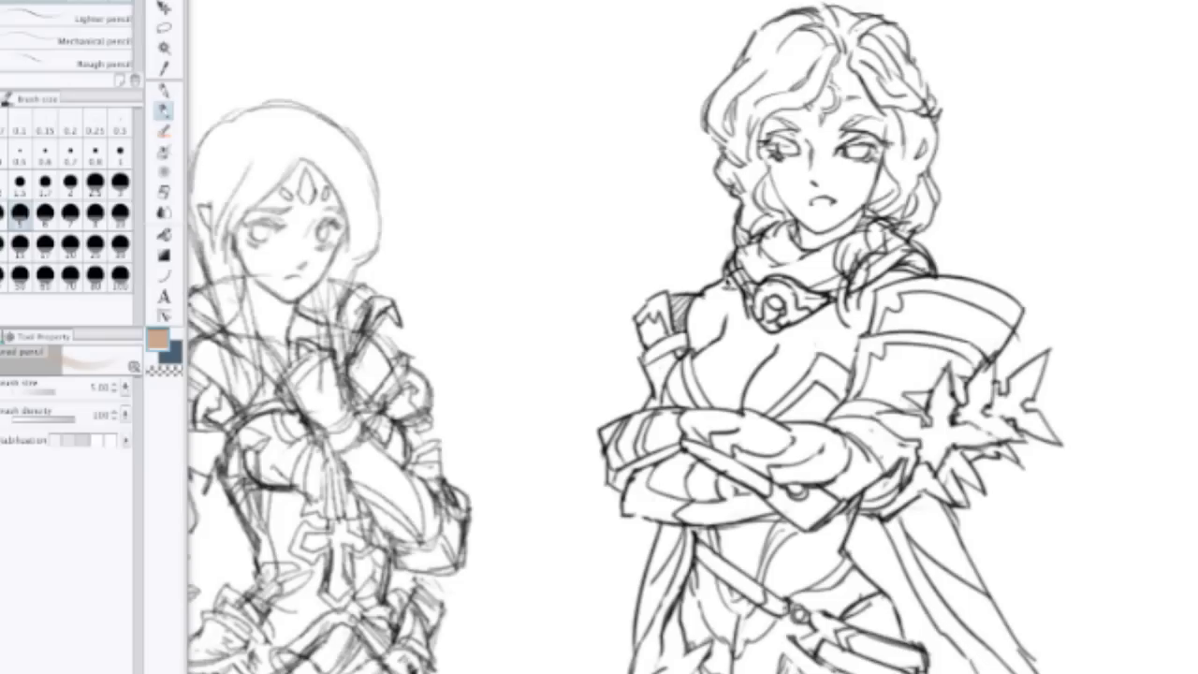
scroll(727, 281, "down", 1)
left_click_drag(712, 293, 797, 184)
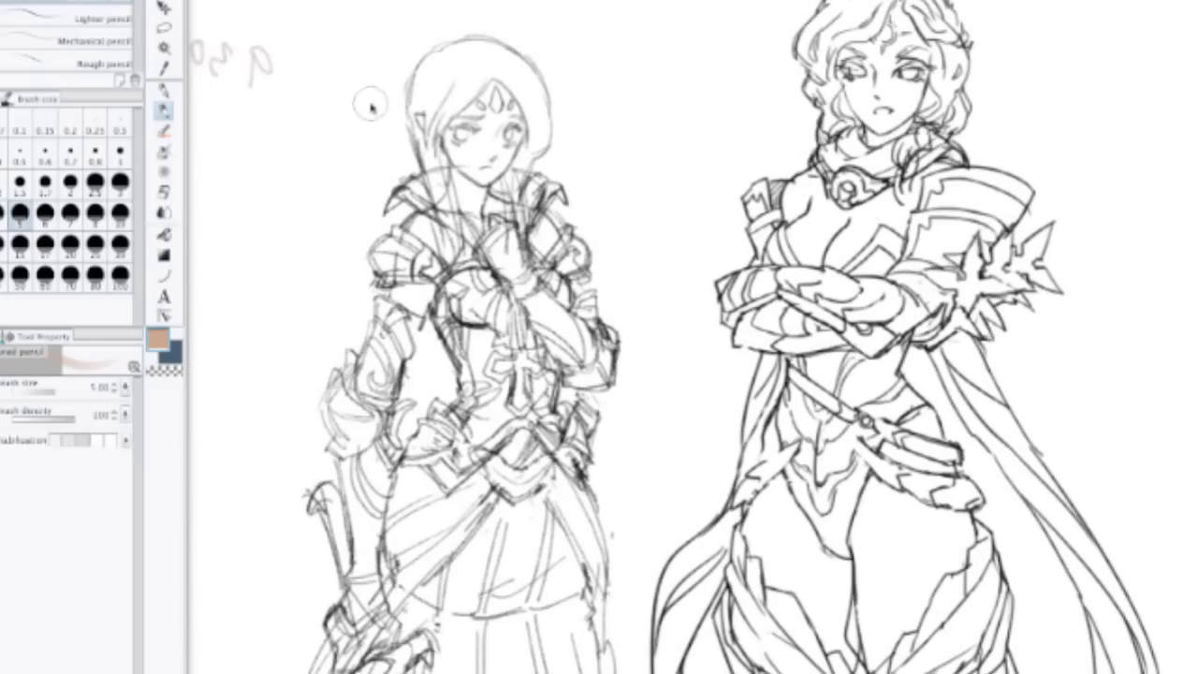
left_click_drag(401, 156, 515, 202)
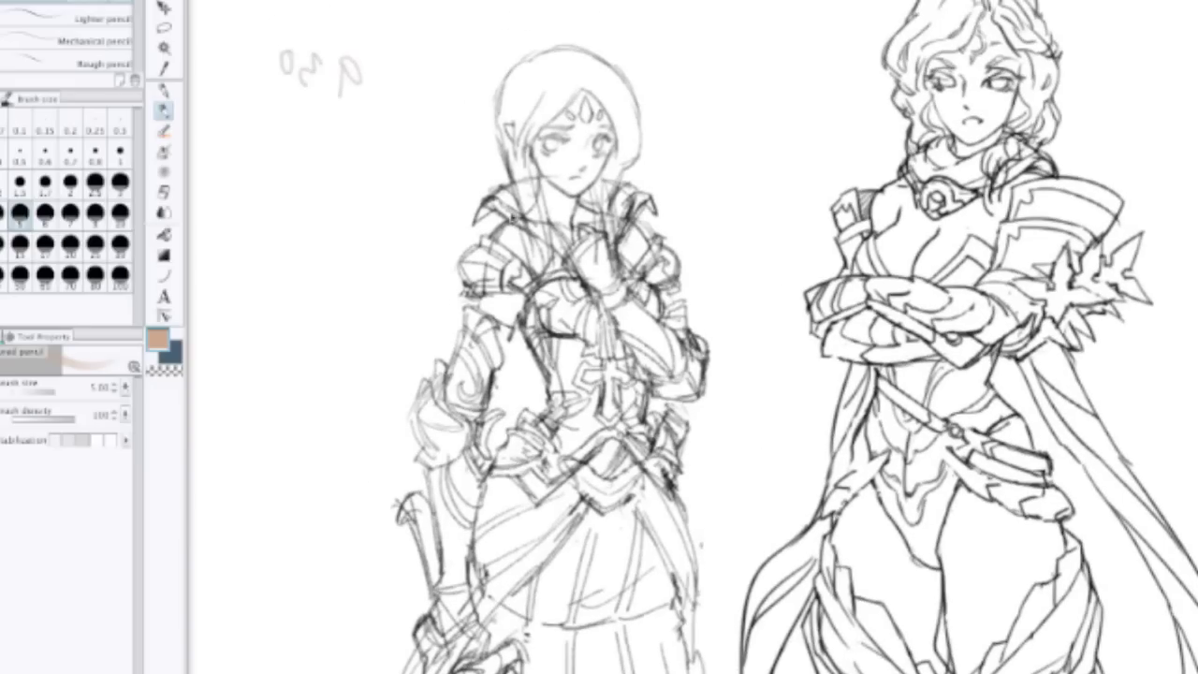
scroll(482, 286, "down", 2)
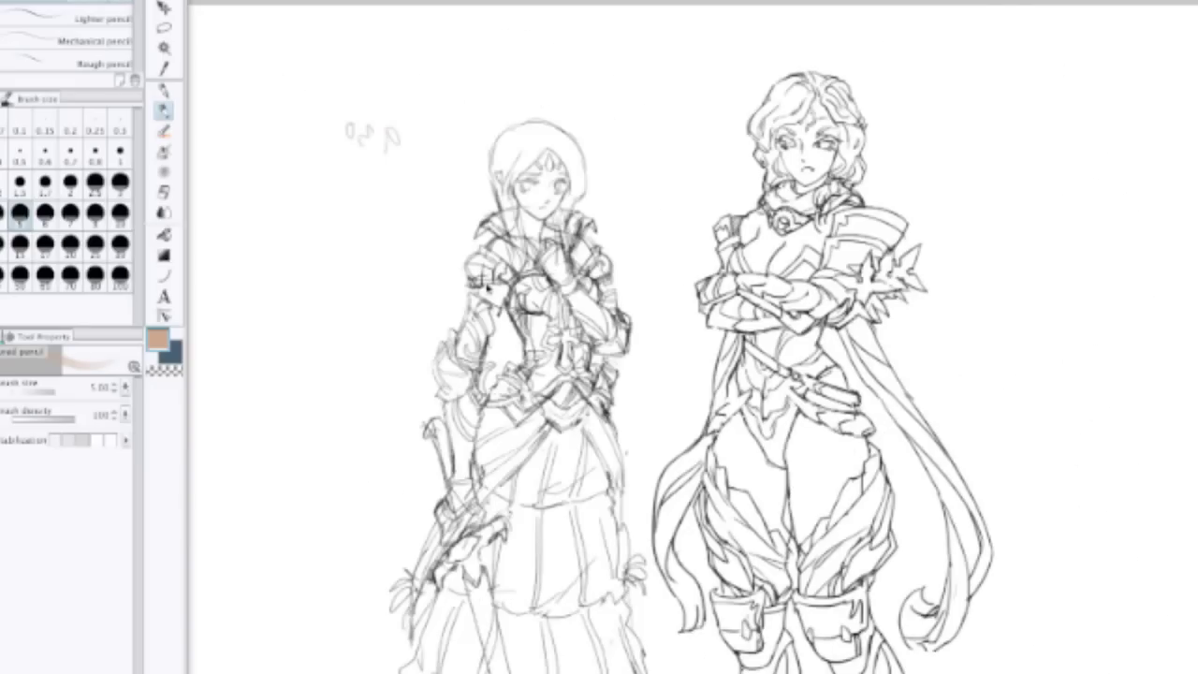
scroll(485, 286, "up", 3)
scroll(486, 281, "down", 3)
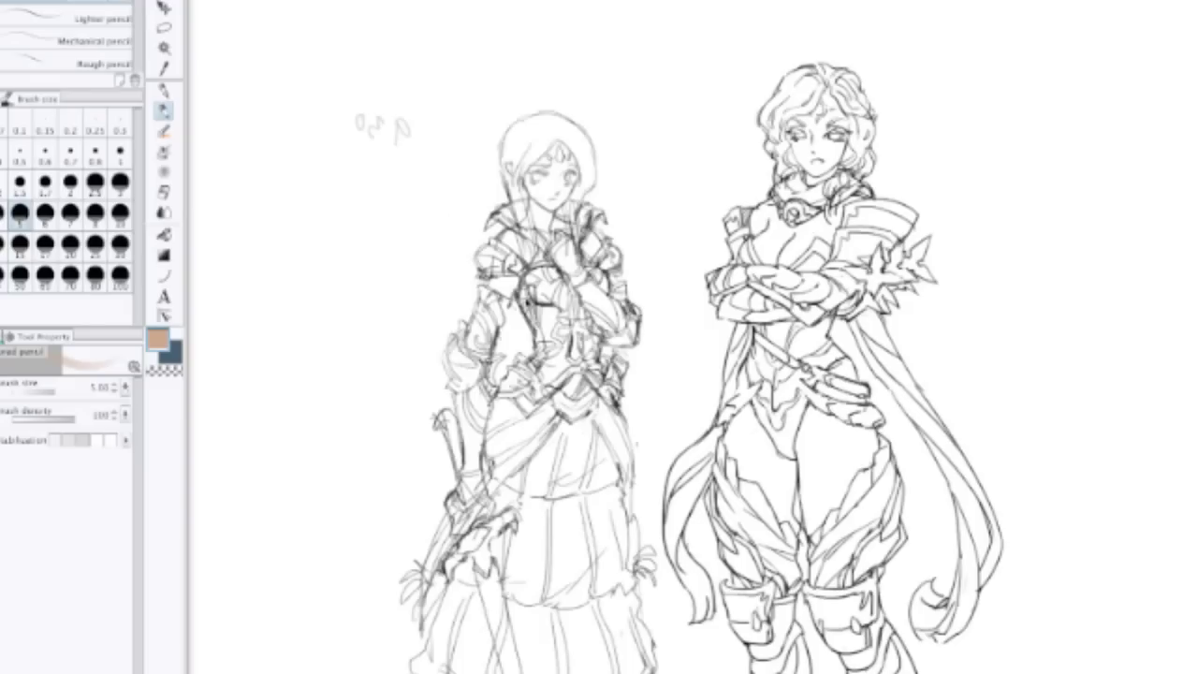
Step: Examine the armour, sleeves, sword and tiered skirt in Emiko's rough sketch beside Chikara's line art
scroll(880, 299, "up", 3)
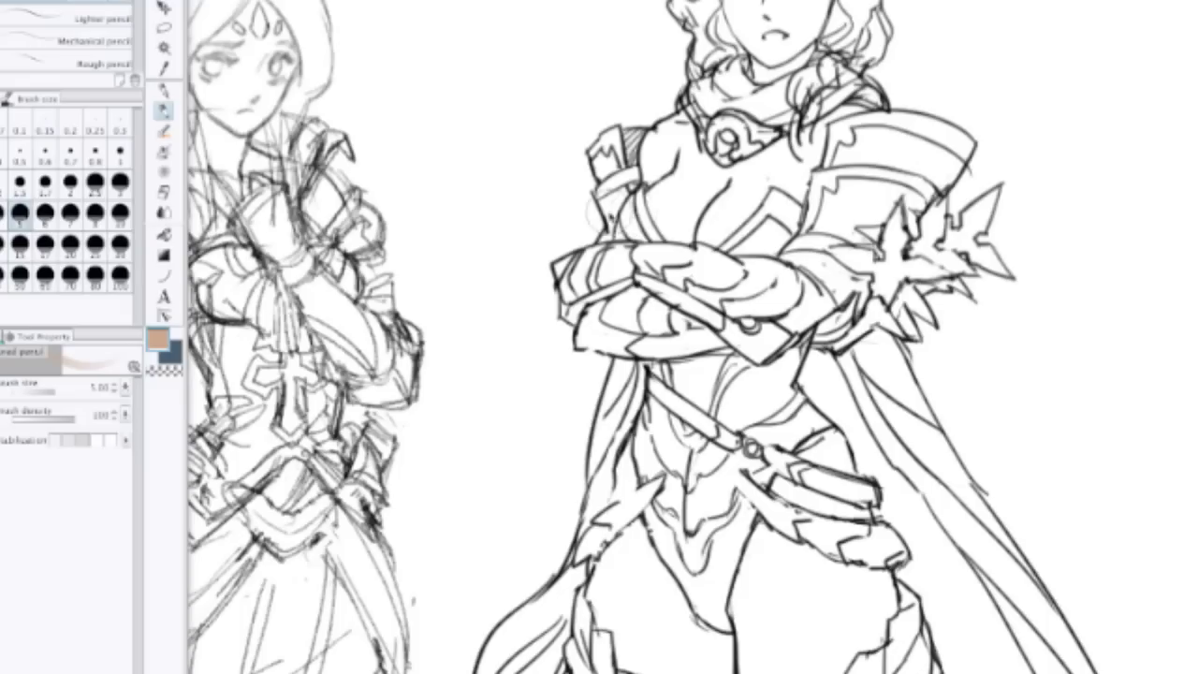
left_click_drag(651, 172, 661, 207)
left_click_drag(216, 271, 566, 319)
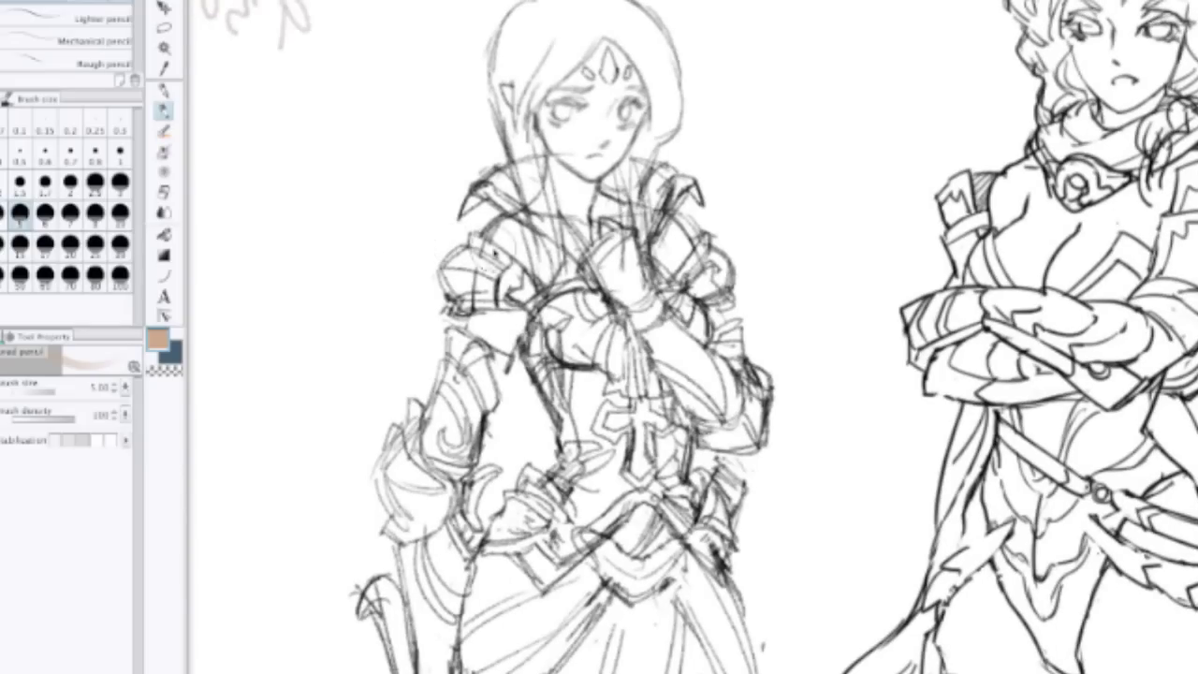
scroll(589, 198, "down", 1)
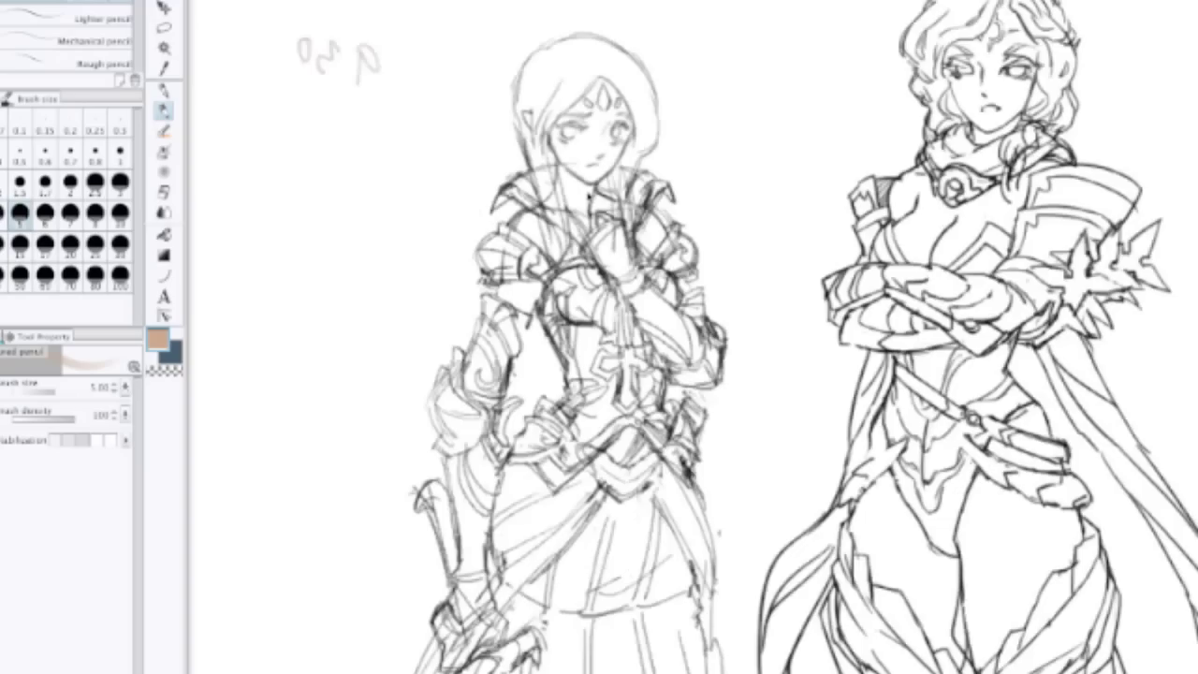
scroll(588, 200, "down", 5)
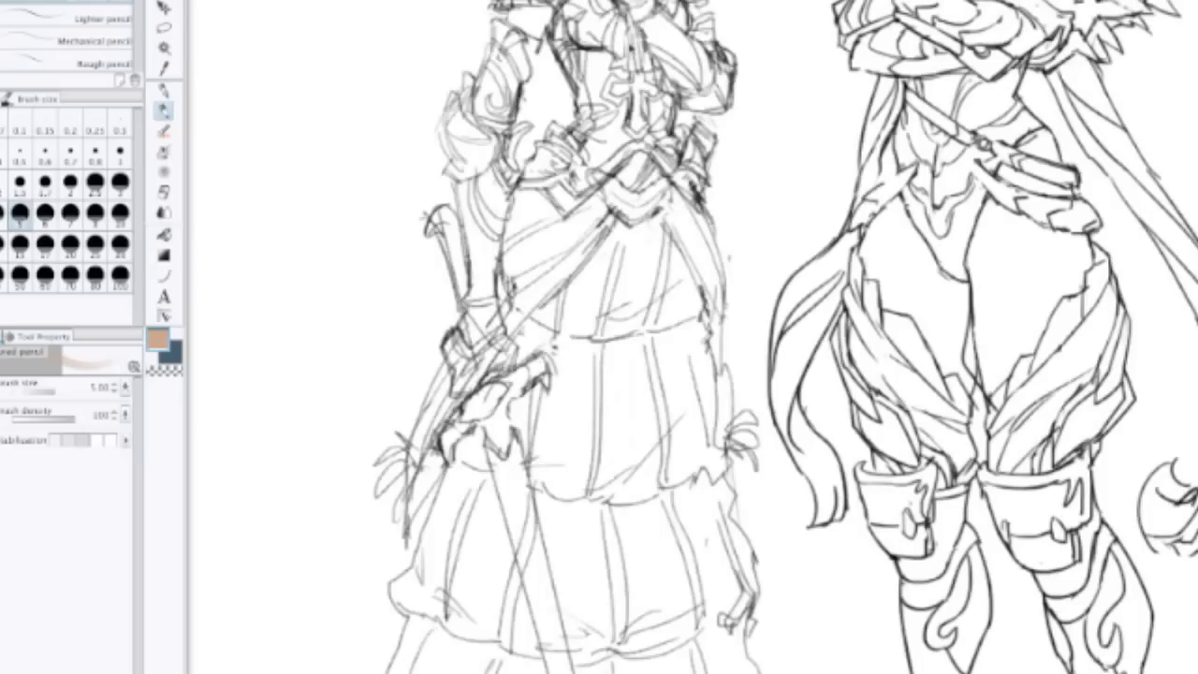
scroll(625, 90, "down", 1)
left_click_drag(625, 89, 624, 169)
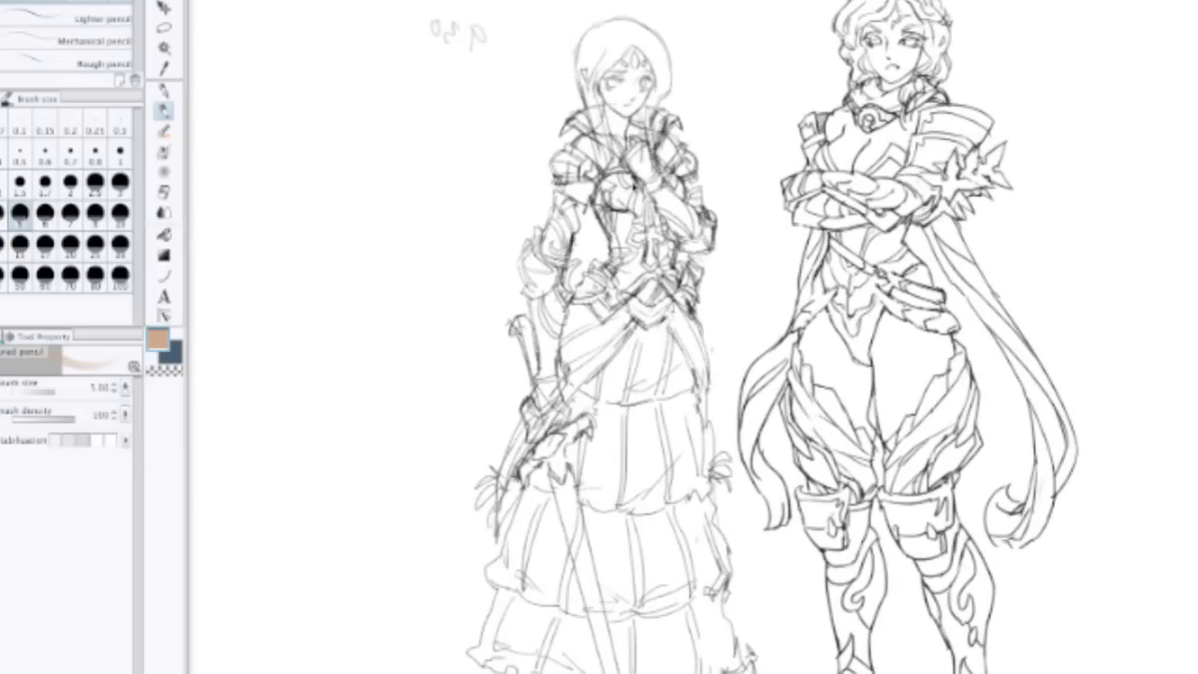
scroll(569, 246, "up", 2)
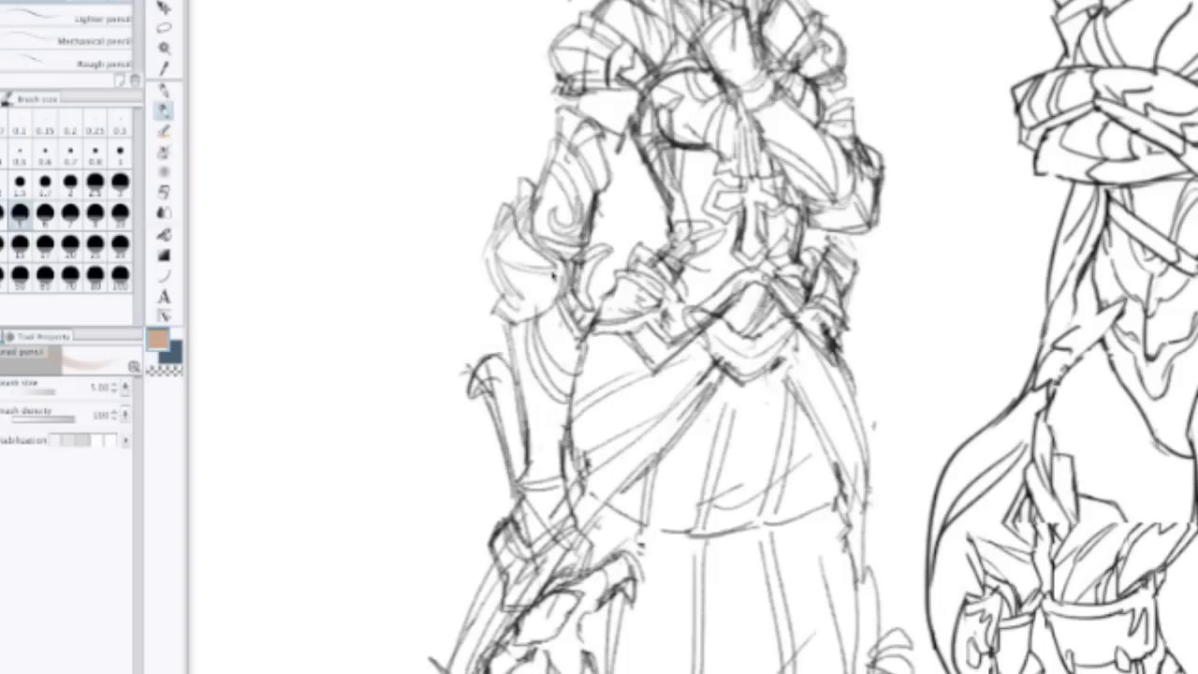
scroll(812, 337, "up", 3)
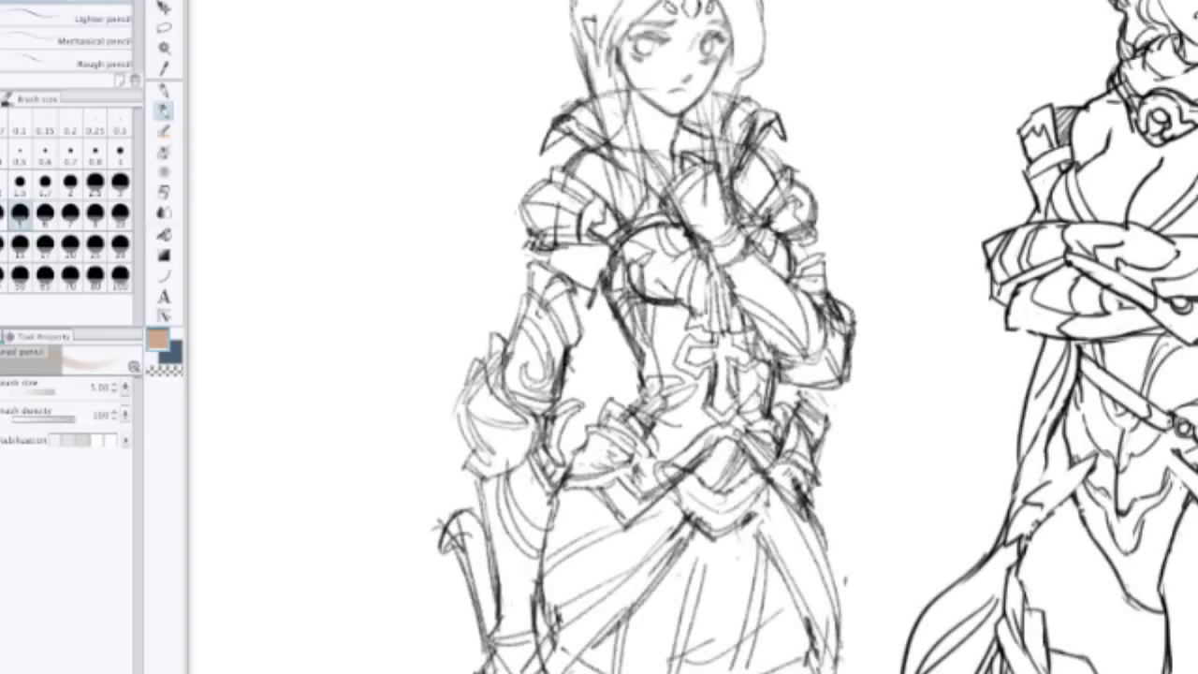
Step: Examine Emiko's faded sketch up close, then compare her refined full-body line art with Chikara's figure
scroll(1076, 383, "down", 2)
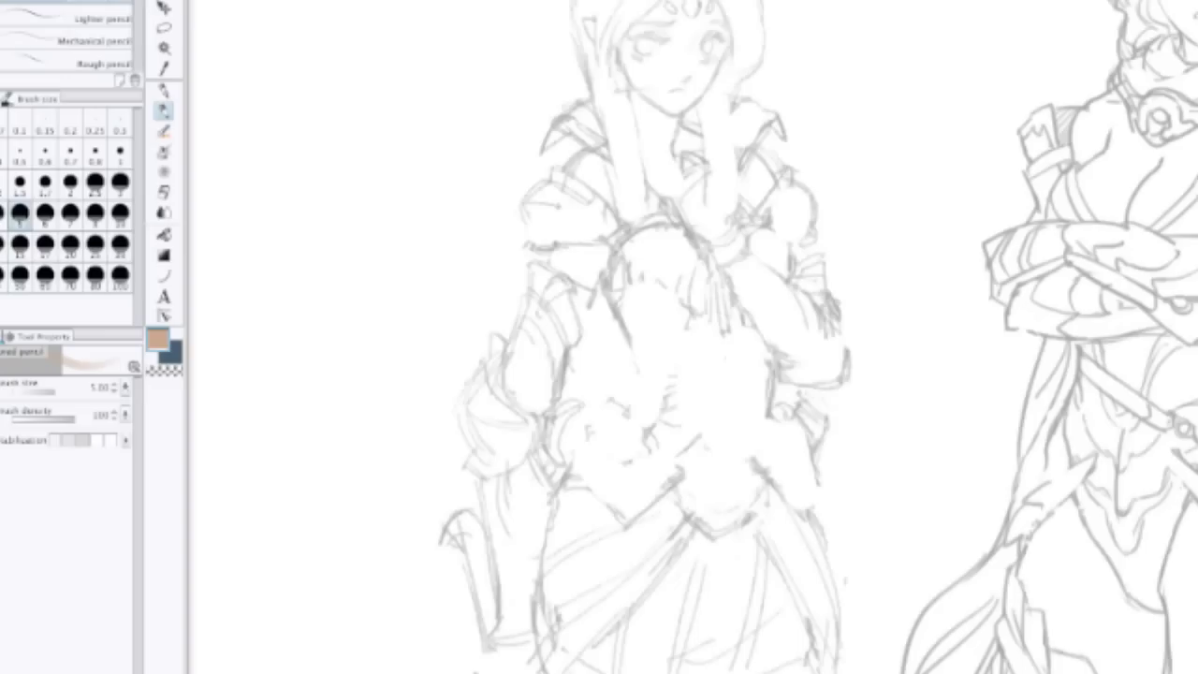
scroll(992, 347, "down", 2)
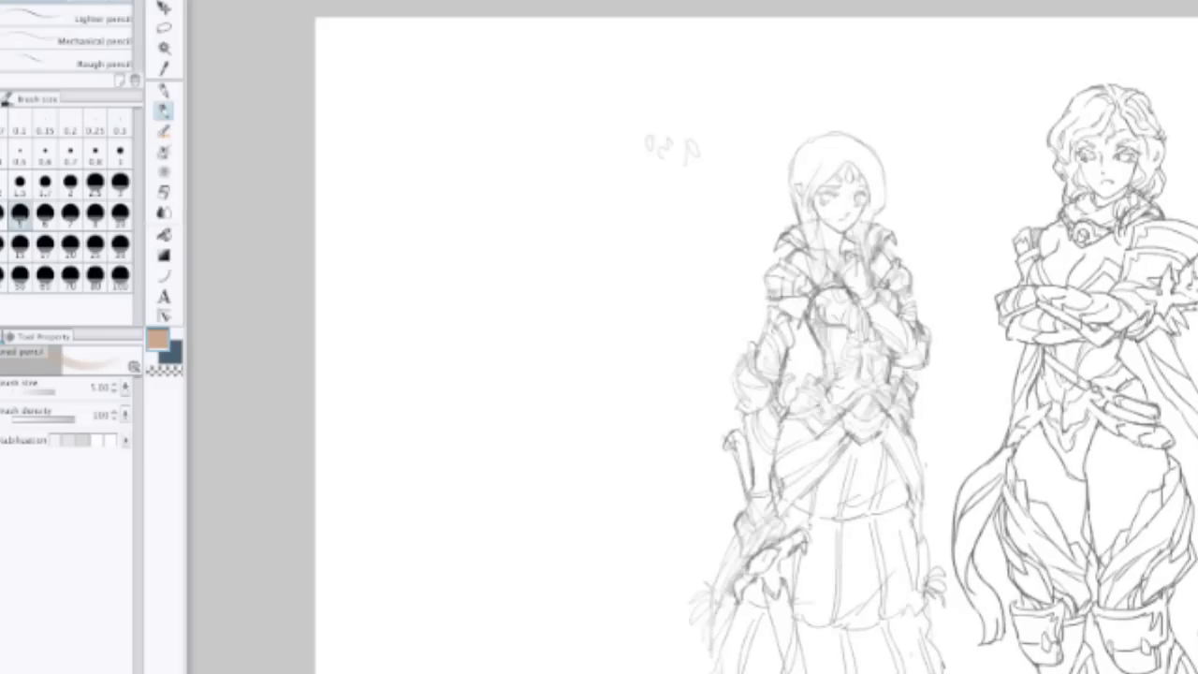
scroll(722, 334, "up", 2)
scroll(862, 311, "up", 2)
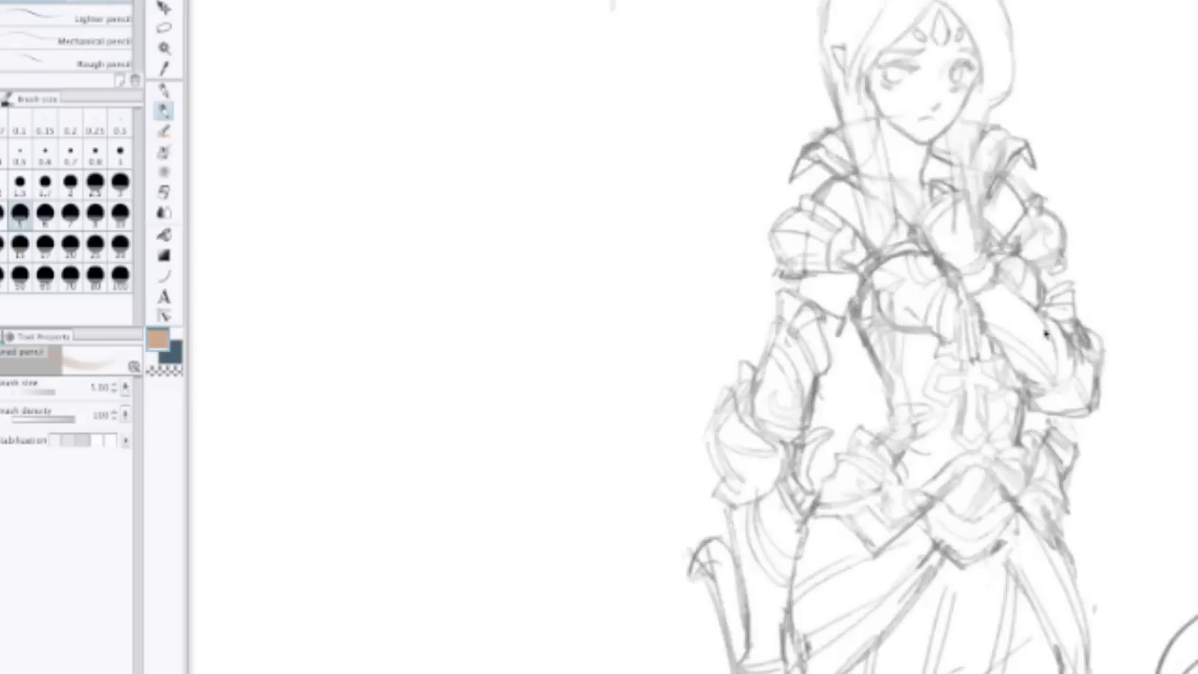
scroll(1047, 335, "down", 3)
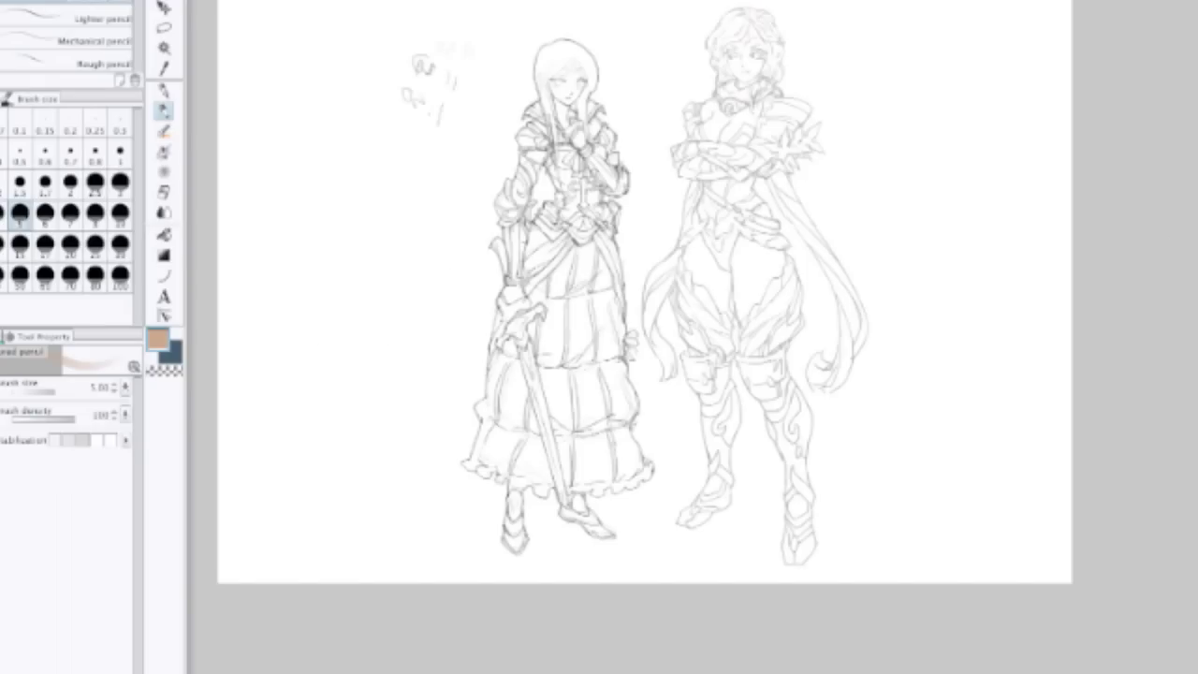
left_click_drag(758, 42, 771, 388)
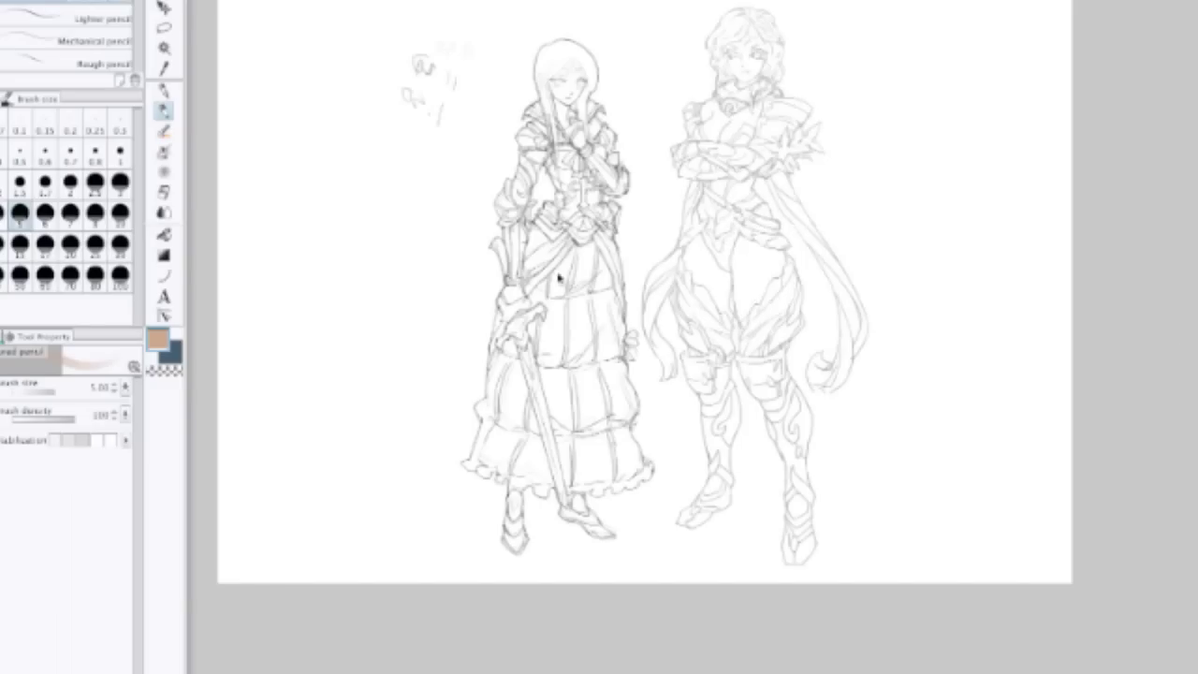
Step: Examine Emiko's line art up close and at full length, comparing her armour, bodice and skirt with Chikara's figure
scroll(559, 276, "up", 2)
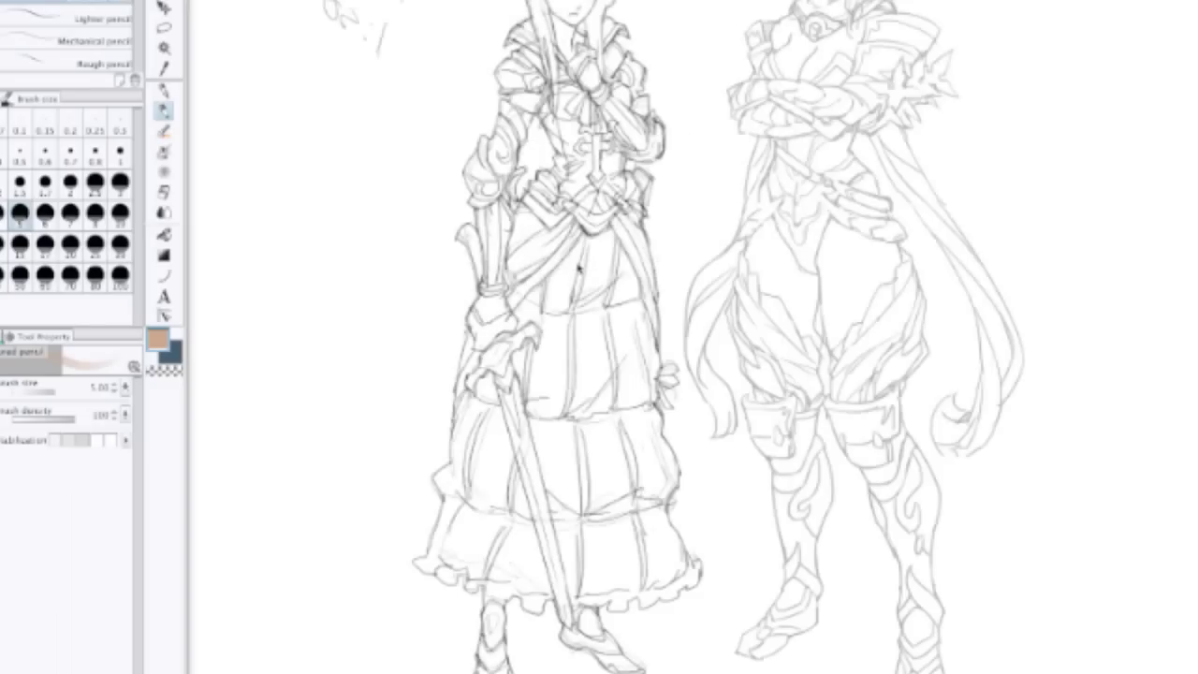
scroll(578, 268, "down", 3)
scroll(580, 224, "up", 5)
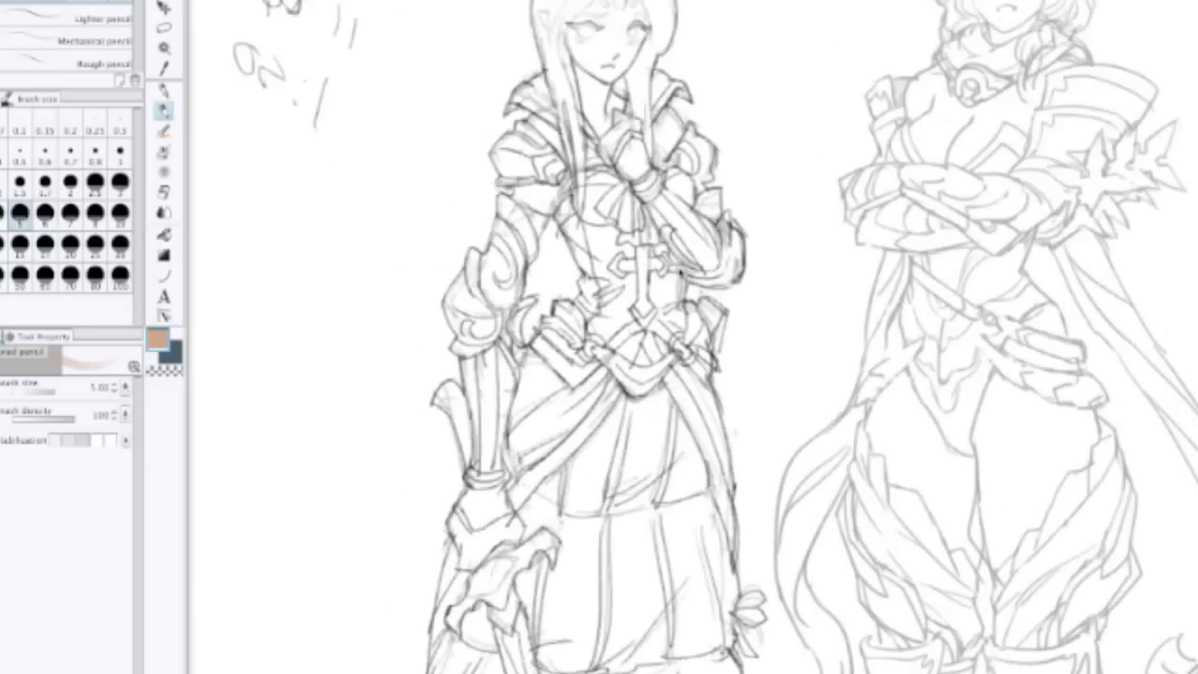
left_click_drag(660, 243, 688, 289)
scroll(689, 289, "down", 2)
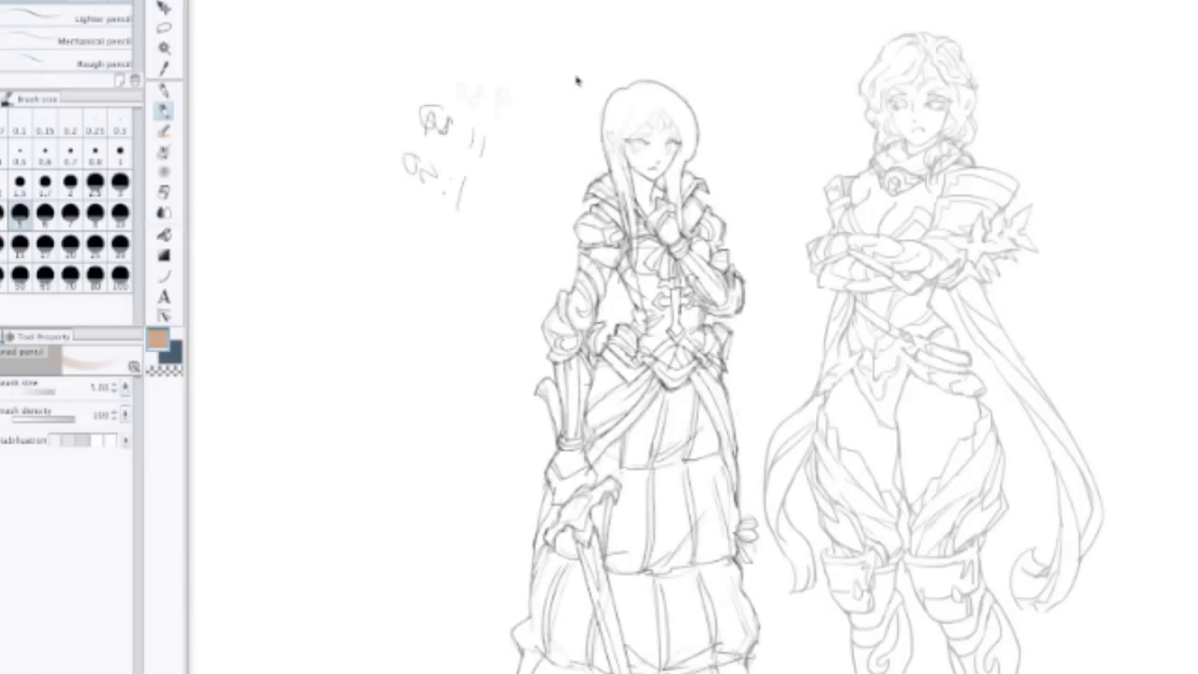
left_click_drag(669, 326, 650, 98)
left_click_drag(652, 149, 666, 323)
scroll(666, 323, "down", 2)
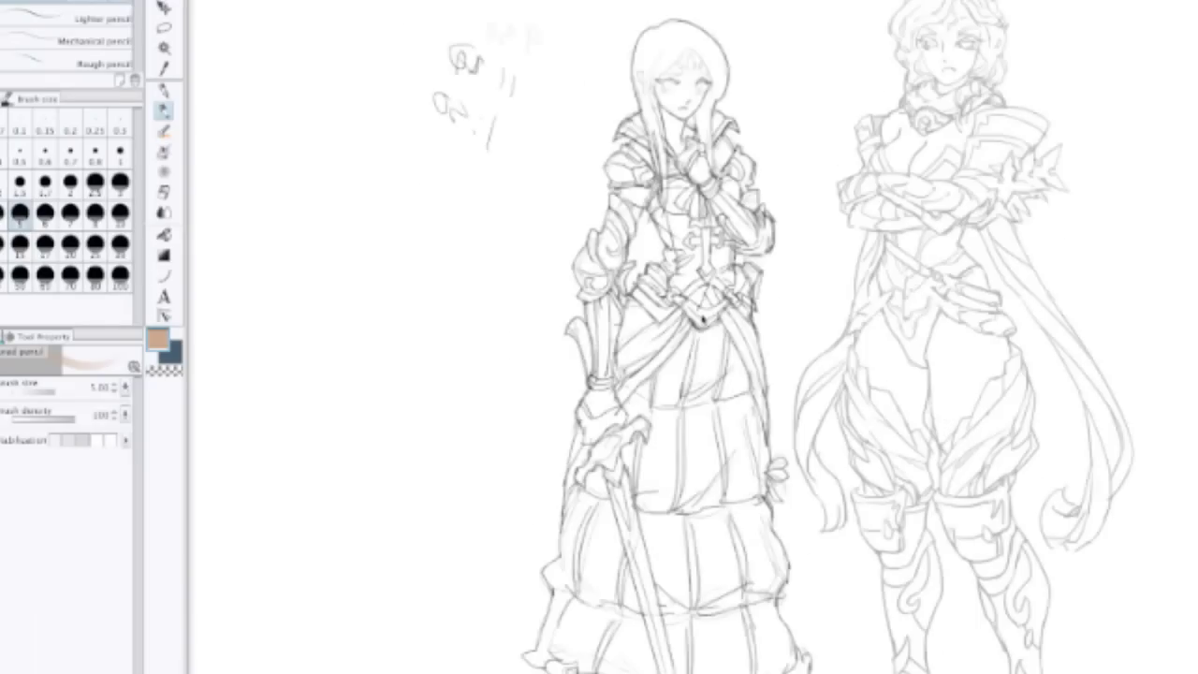
scroll(702, 321, "up", 2)
Step: Lasso Emiko's raised arm across both visible line-art layers, move the piece away from her body, and undo the move
key("m")
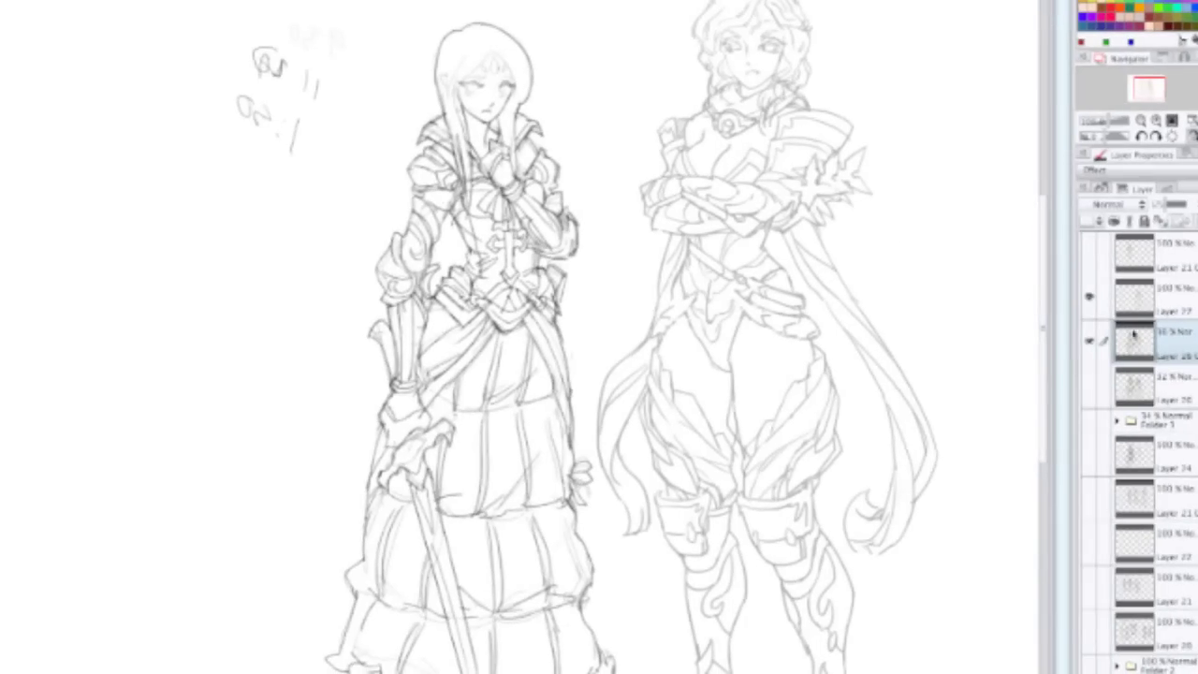
left_click(1135, 330)
key("ctrl+a")
key("ctrl+d")
mouse_move(531, 156)
left_mouse_down()
mouse_move(493, 243)
mouse_move(506, 248)
mouse_move(641, 217)
mouse_move(599, 150)
left_mouse_up()
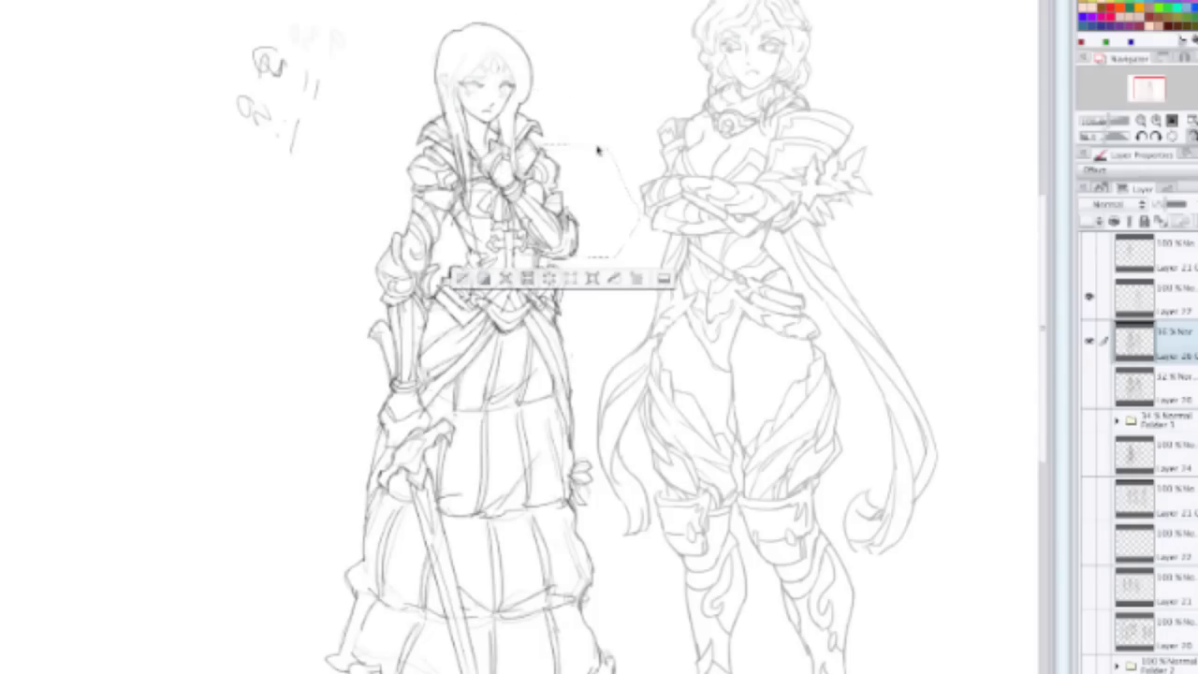
left_click(1135, 304, "ctrl")
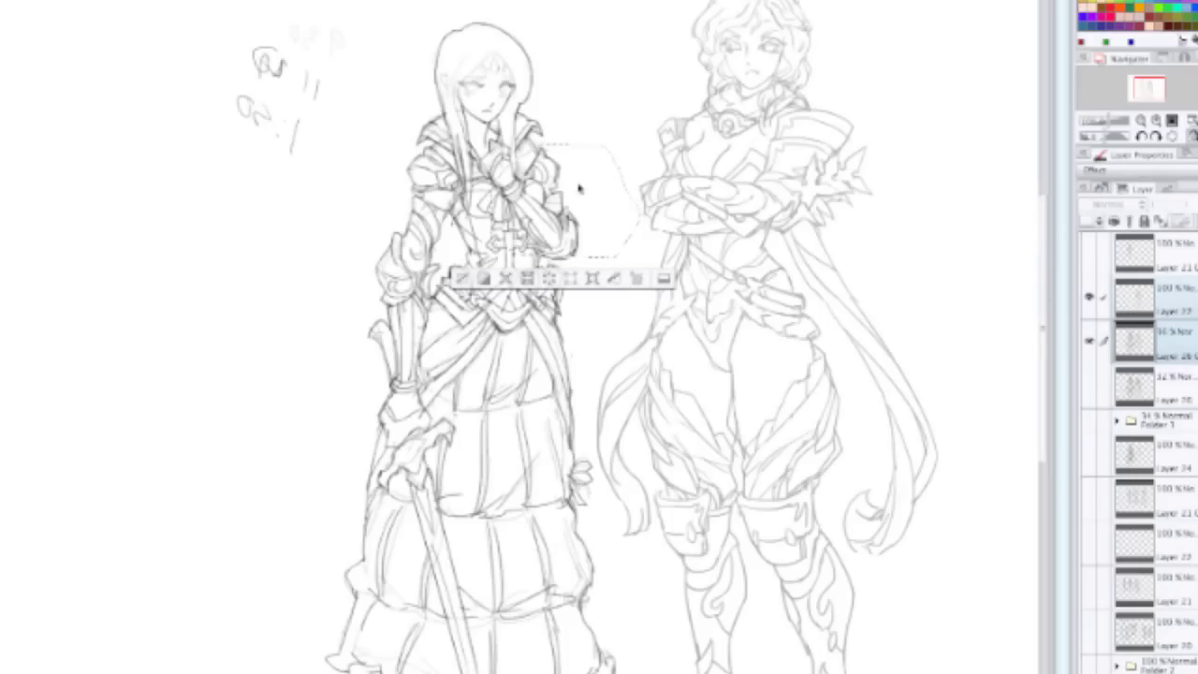
left_click_drag(580, 189, 286, 183)
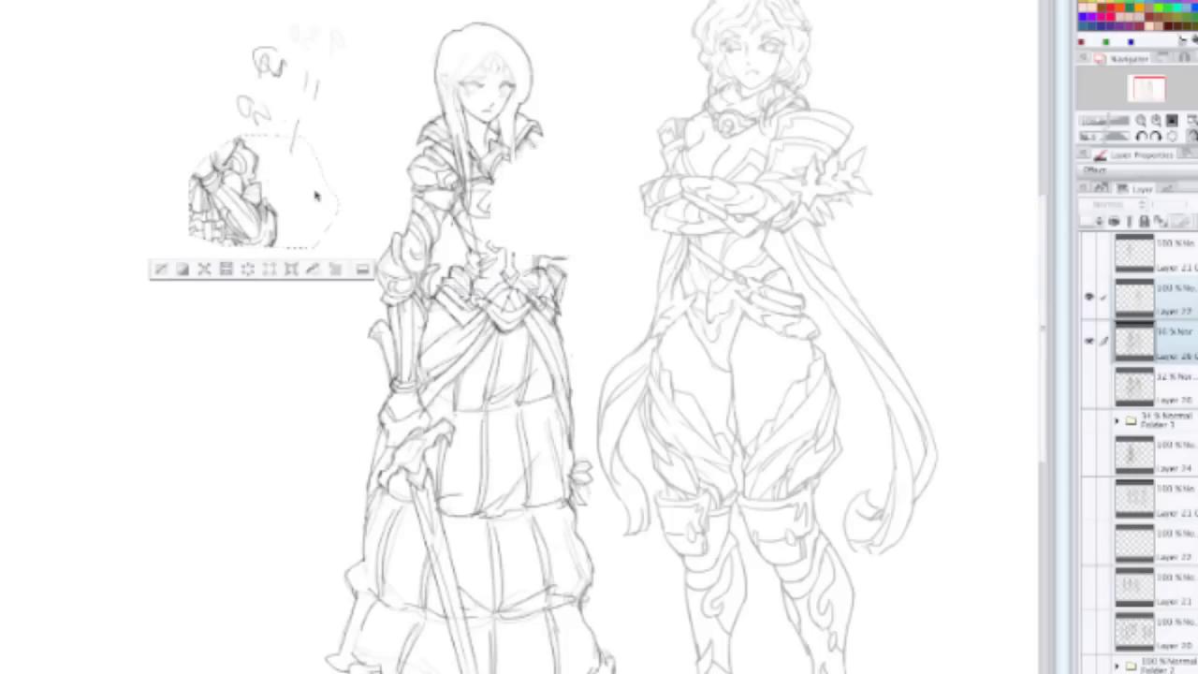
key("ctrl+z")
Step: Toggle Layer 27 and the line-art layer below it to compare what each holds, leaving both shown
left_click(1088, 298)
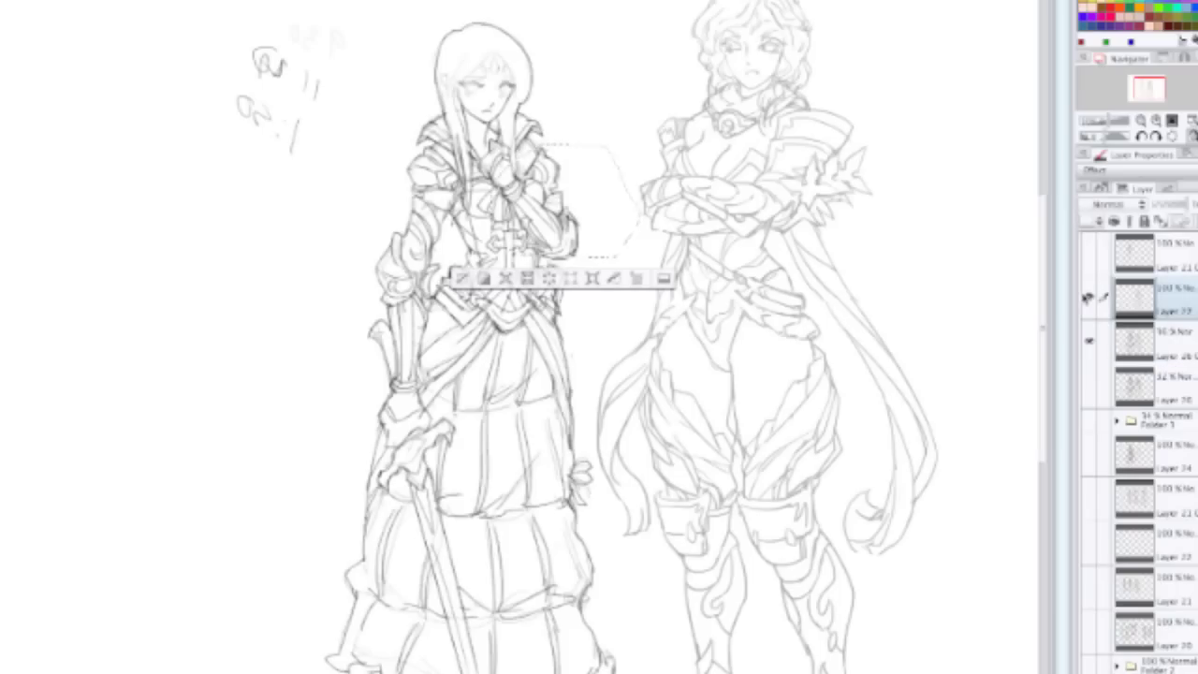
left_click(1088, 298)
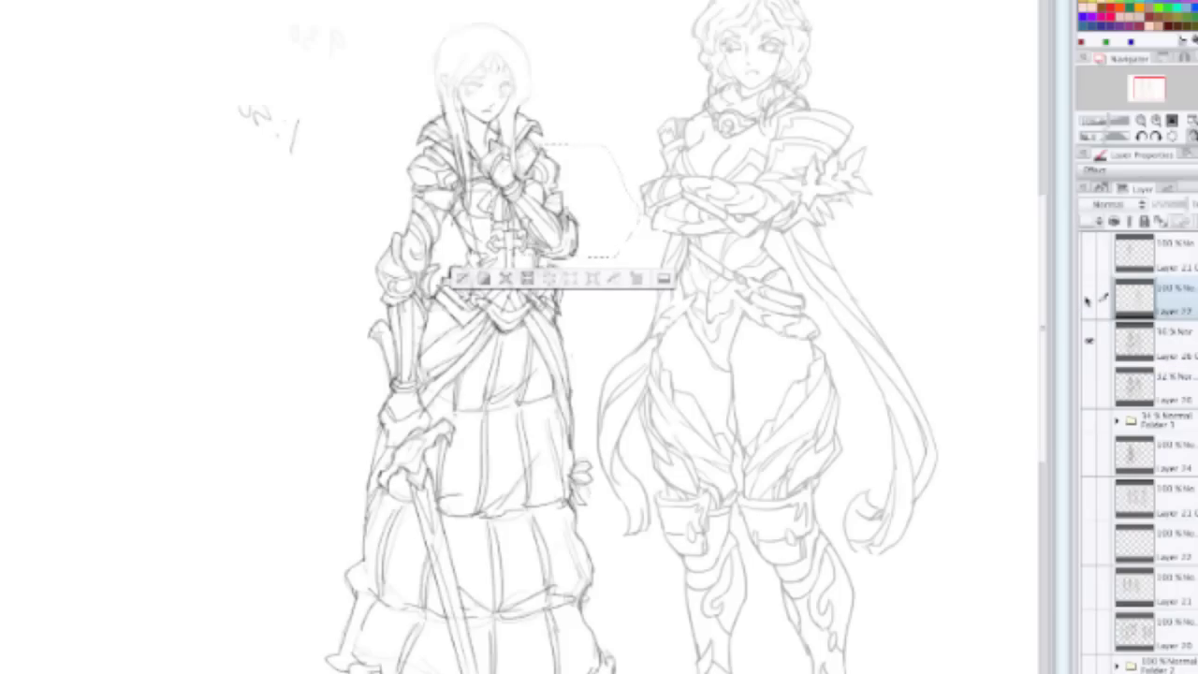
left_click(1088, 341)
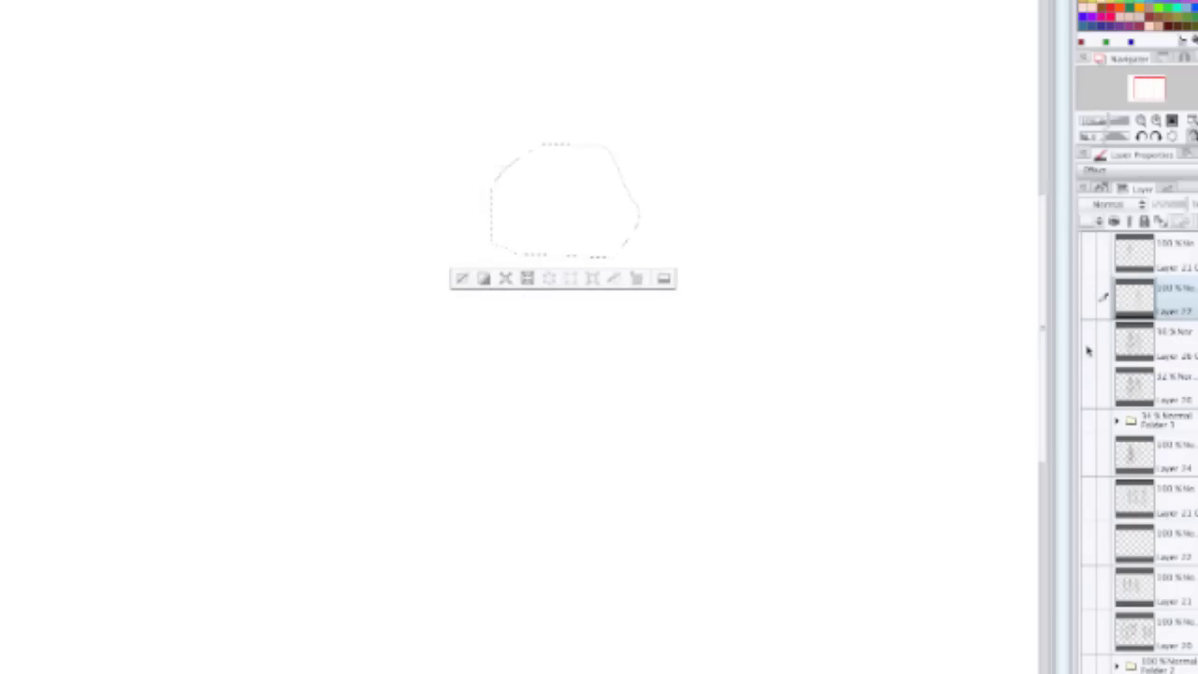
left_click(1088, 342)
left_click(1088, 298)
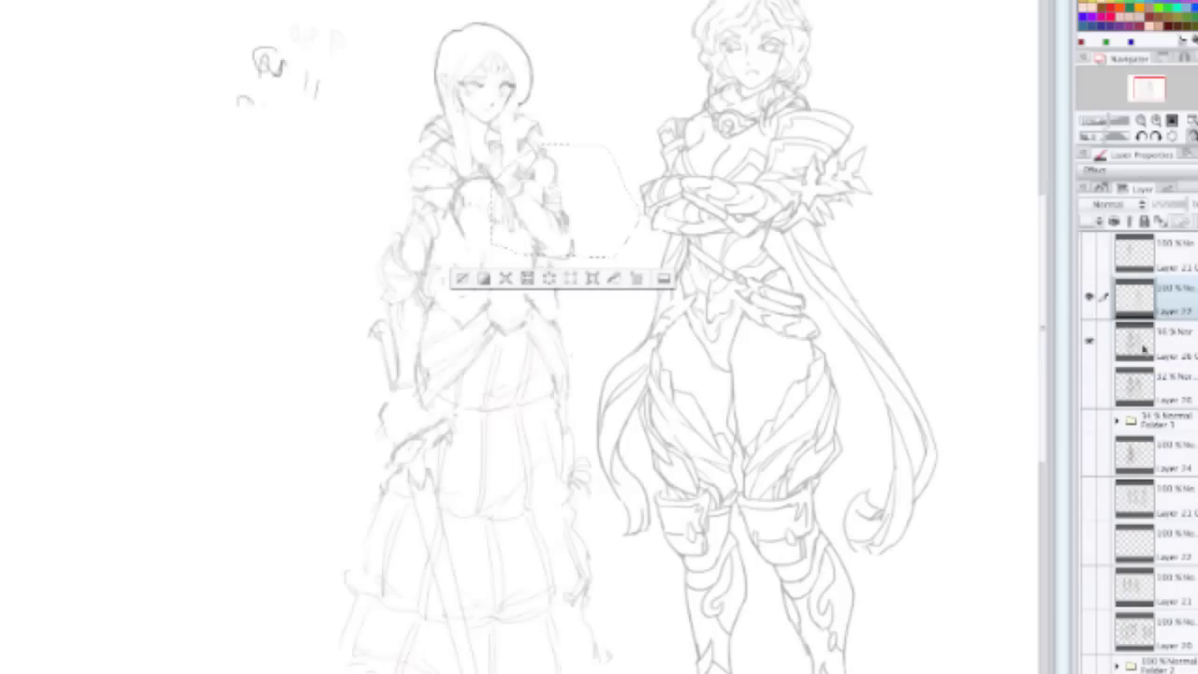
Step: Make Layer 27 the only active layer and clear the lasso selection around Emiko's raised arm
left_click(1167, 348, "ctrl")
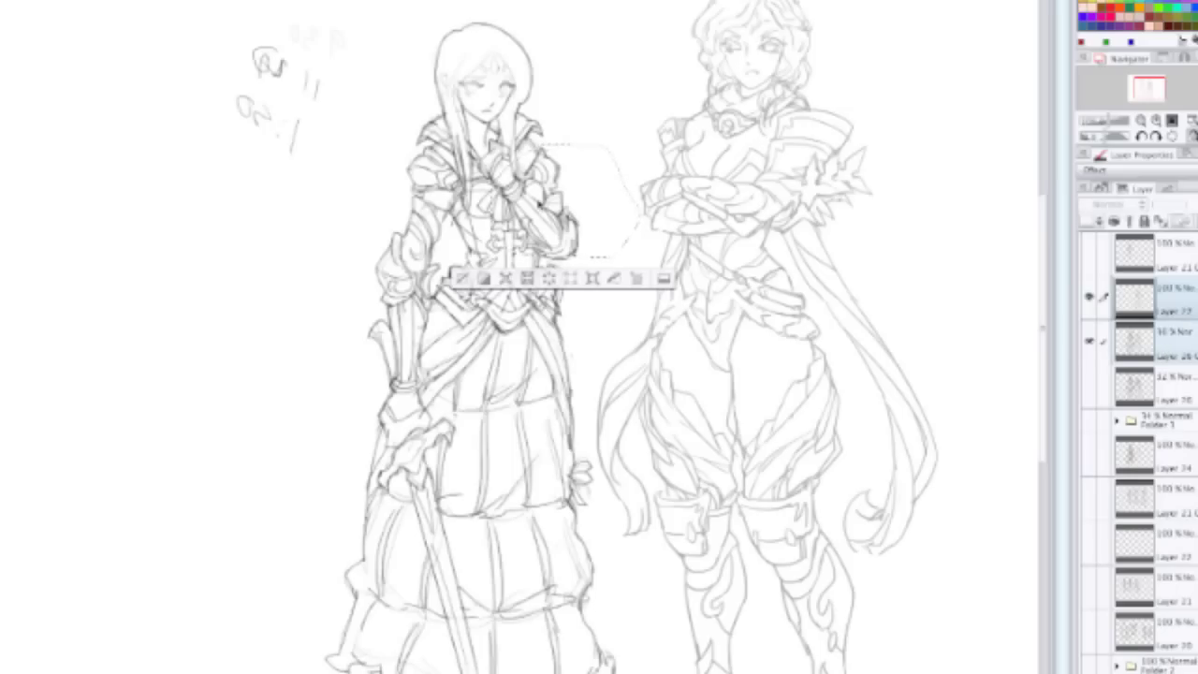
key("ctrl+z")
scroll(790, 194, "right", 2)
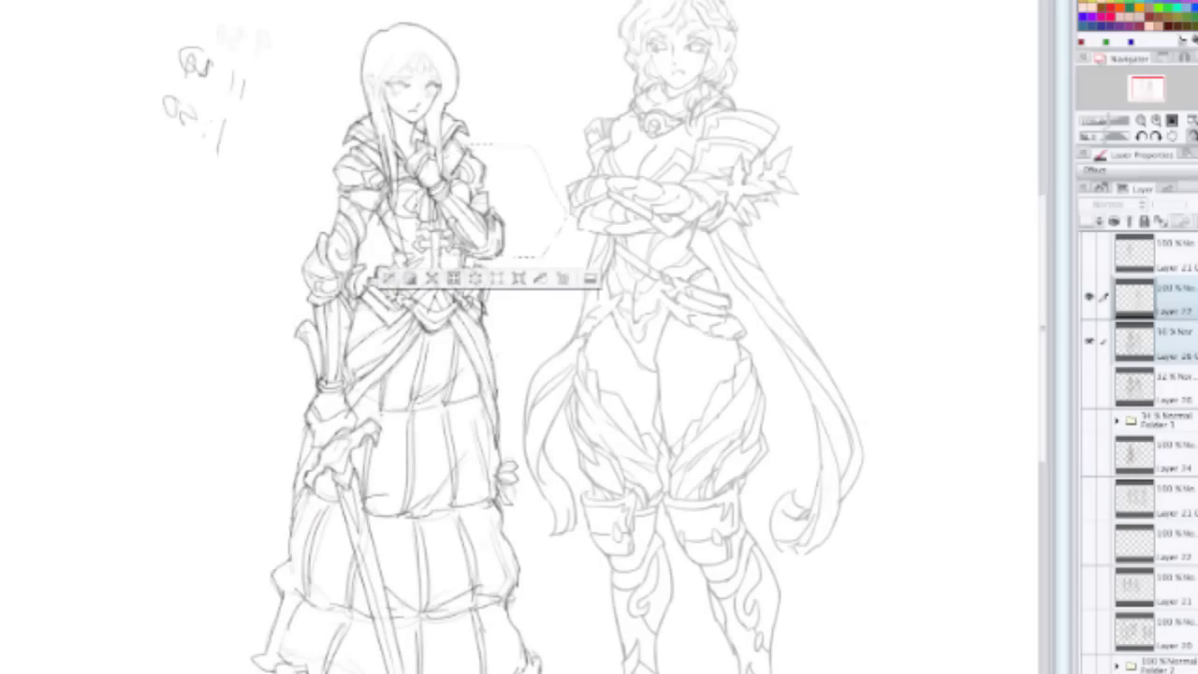
left_click(1158, 298)
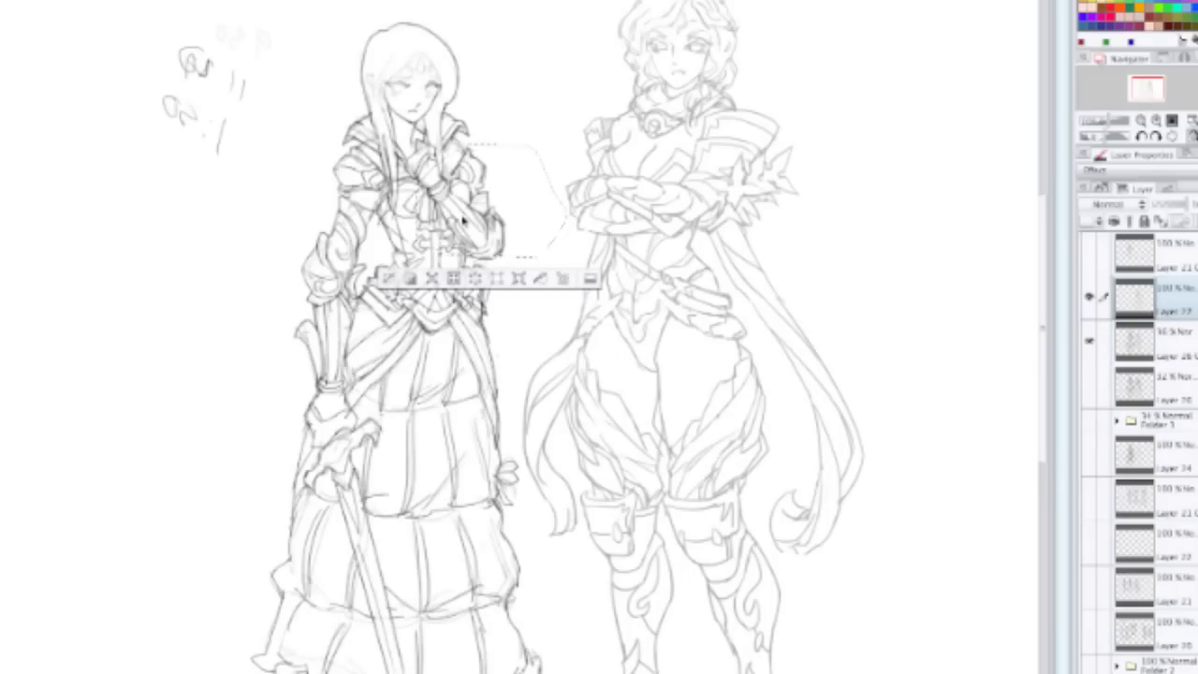
key("ctrl+d")
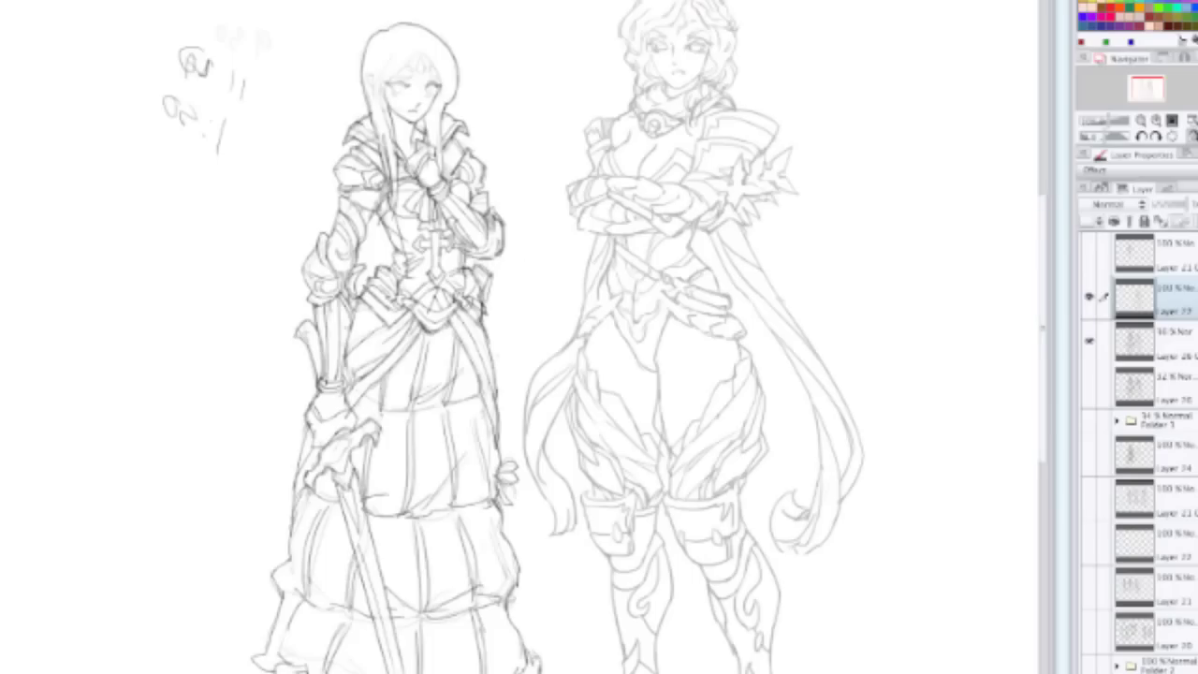
Step: Bring up Emiko's separate outline drawing, mirror its view horizontally, and examine the figure from head to shoes
left_click_drag(416, 1, 359, 125)
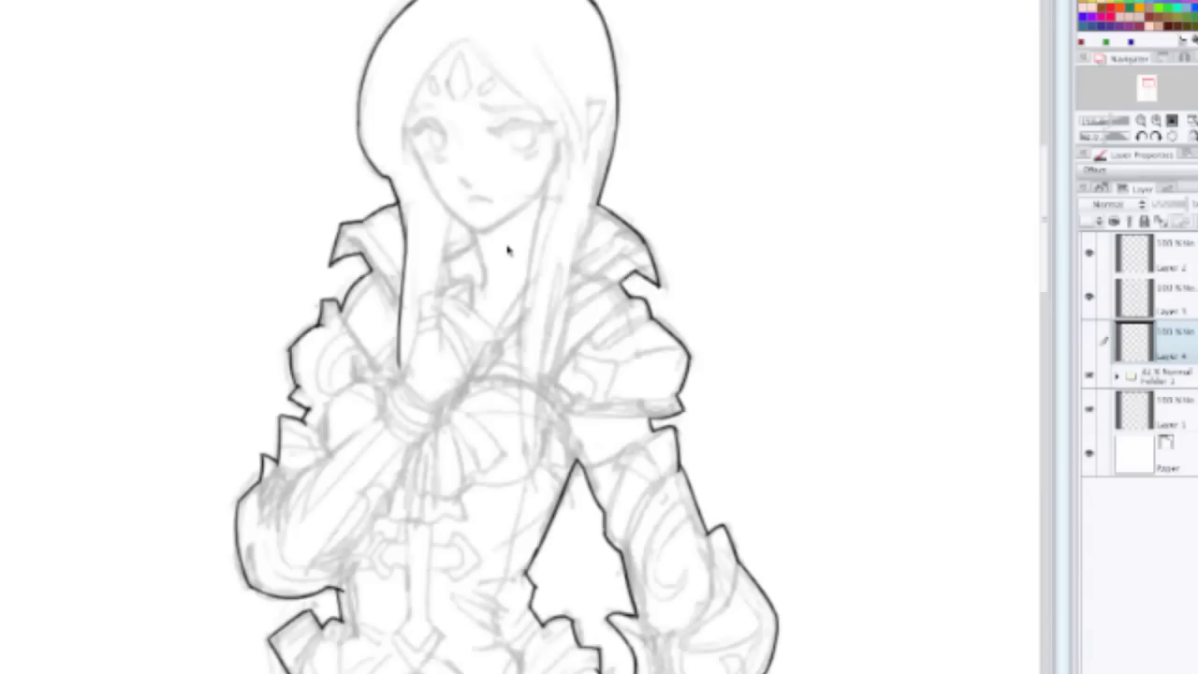
key("ctrl+minus")
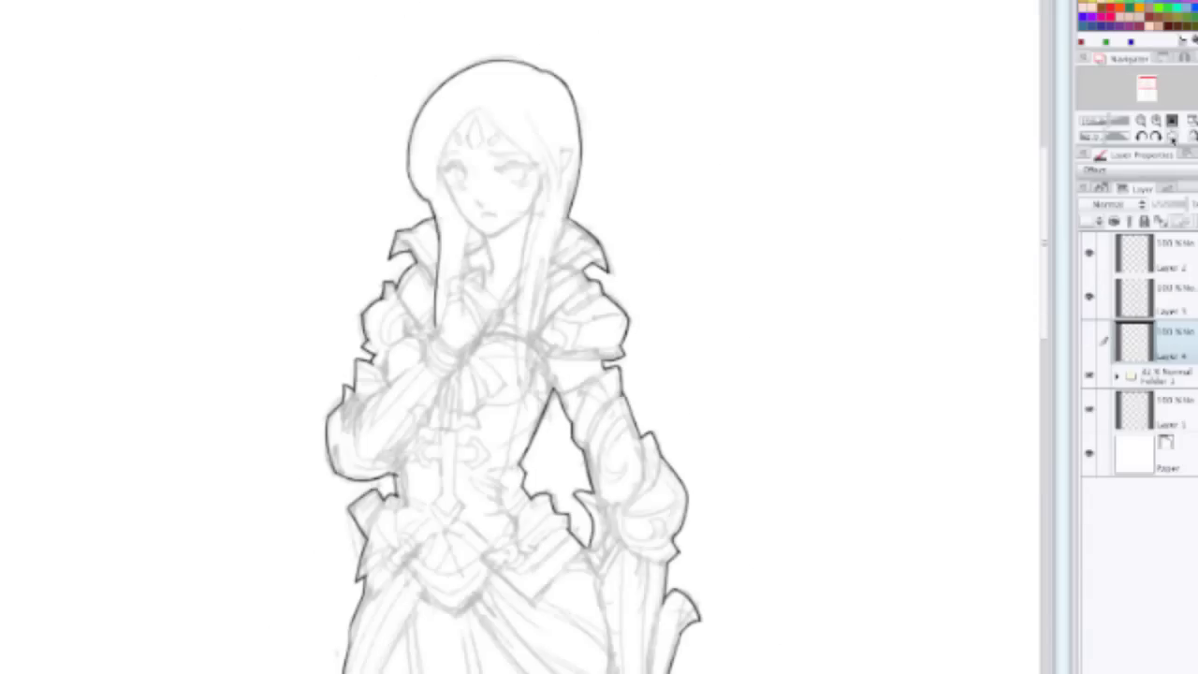
left_click(1192, 135)
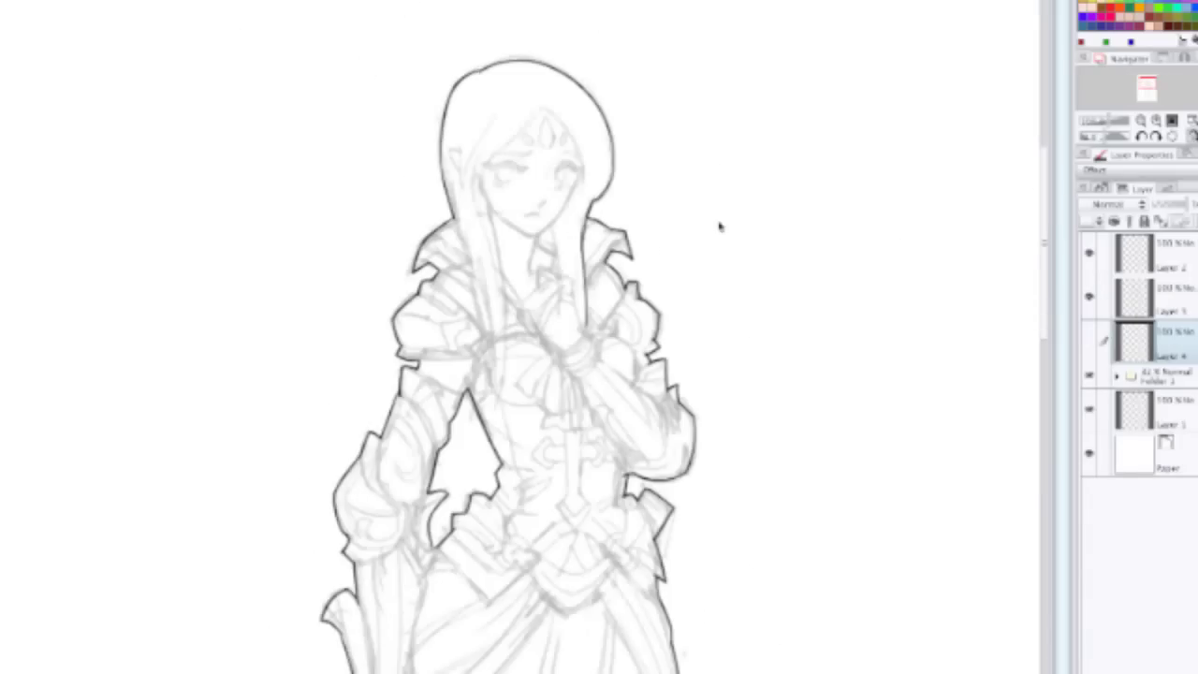
scroll(599, 242, "down", 2)
scroll(454, 212, "up", 2)
scroll(455, 211, "down", 2)
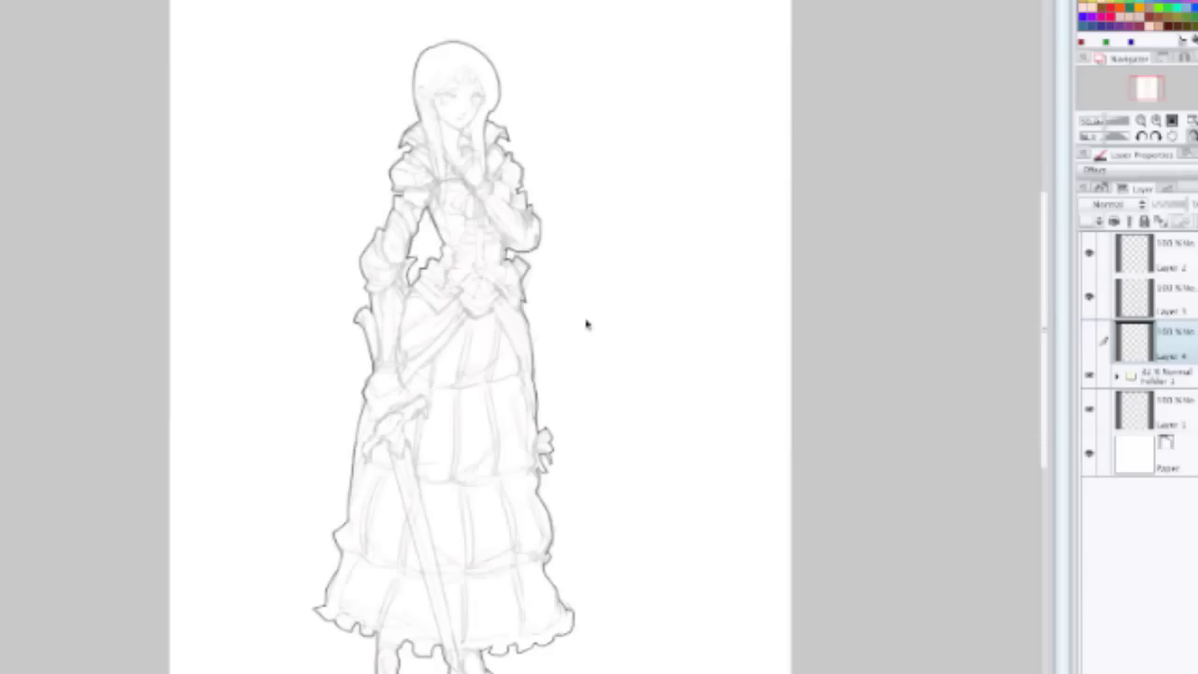
left_click_drag(583, 324, 658, 259)
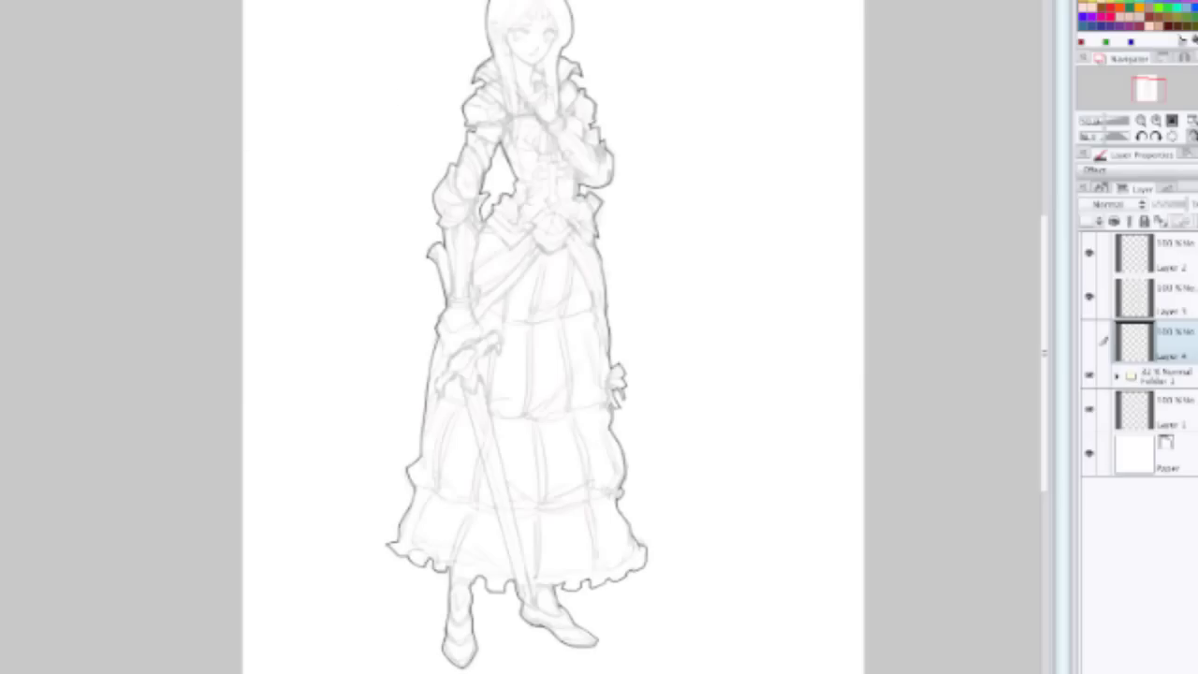
key("Tab")
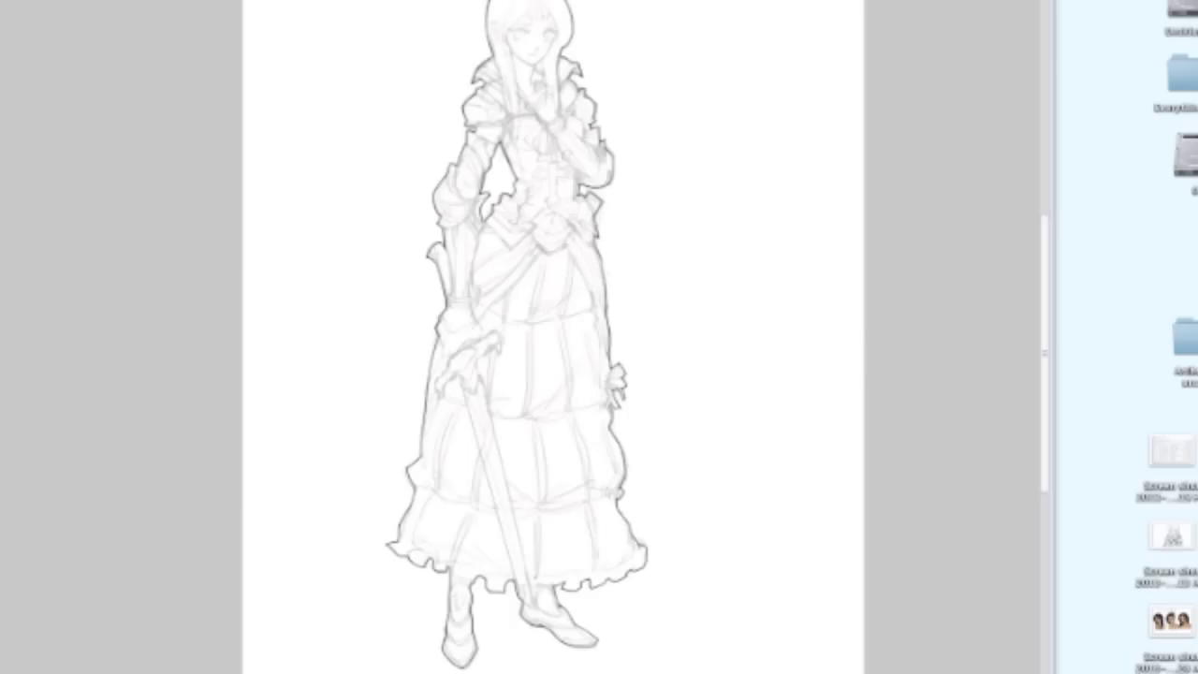
key("Tab")
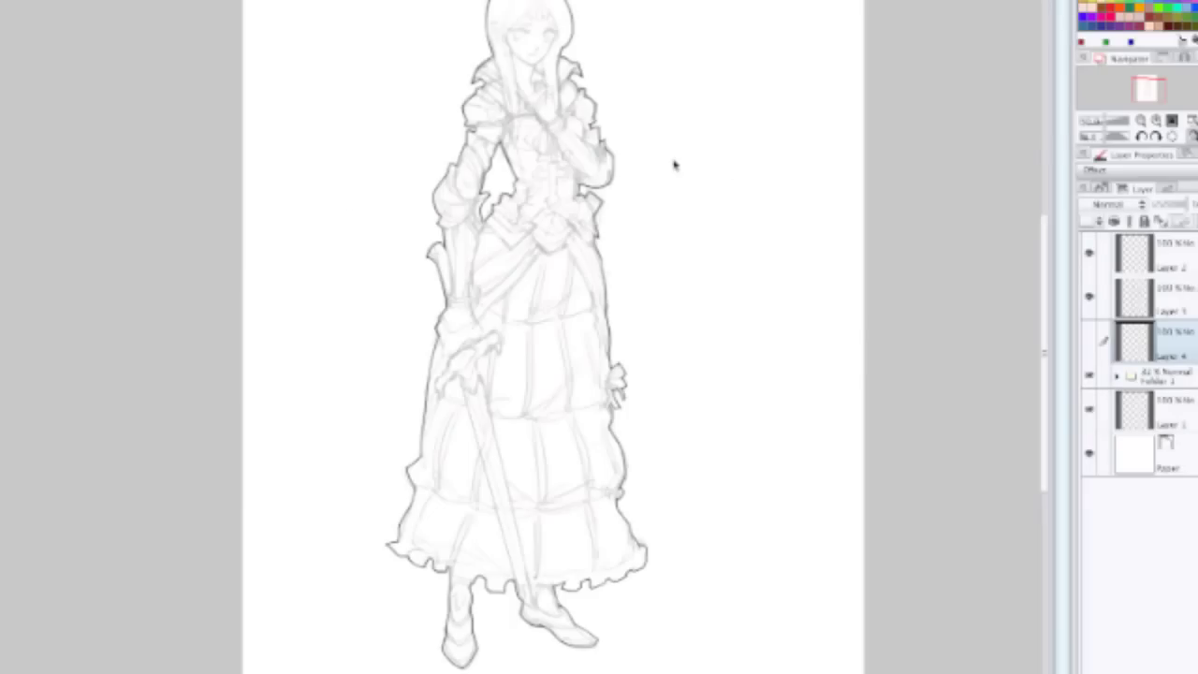
Step: Make Layer 3 active and toggle its visibility to check which parts of Emiko's outline it holds
left_click(1138, 379)
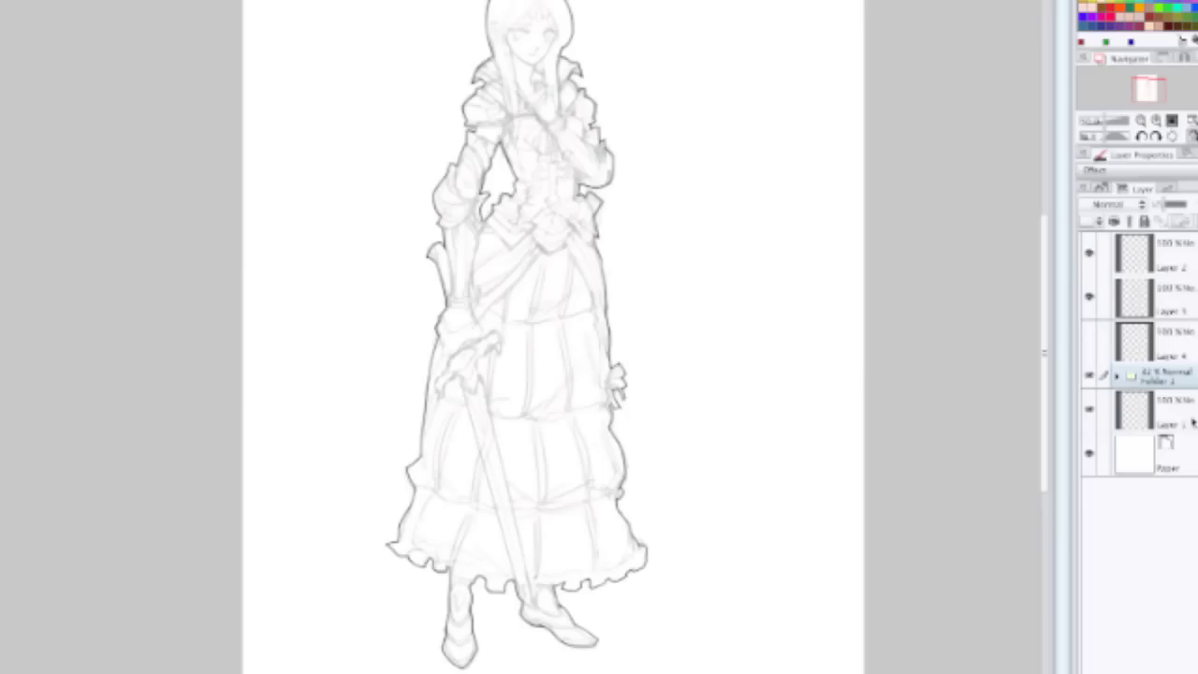
left_click(1134, 298)
mouse_move(663, 273)
left_mouse_down()
mouse_move(706, 339)
mouse_move(728, 8)
mouse_move(684, 32)
mouse_move(716, 177)
mouse_move(733, 167)
mouse_move(580, 281)
mouse_move(439, 188)
mouse_move(409, 436)
mouse_move(536, 502)
mouse_move(473, 510)
left_mouse_up()
left_click_drag(524, 327, 655, 464)
key("Delete")
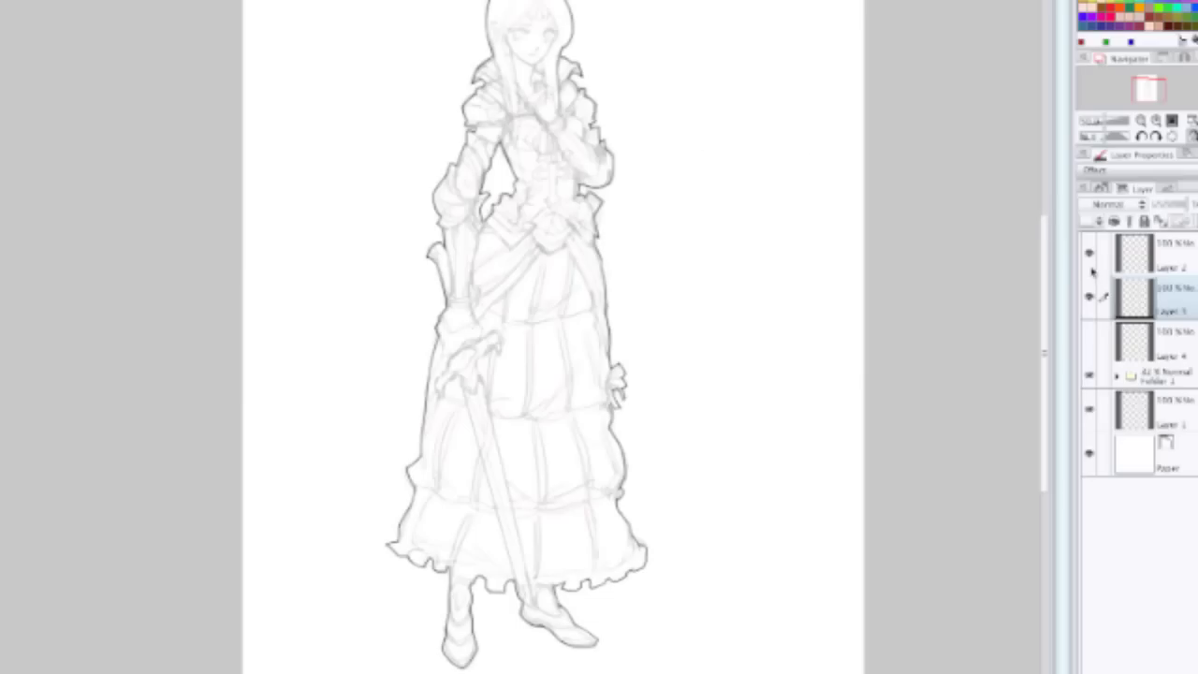
left_click(1089, 296)
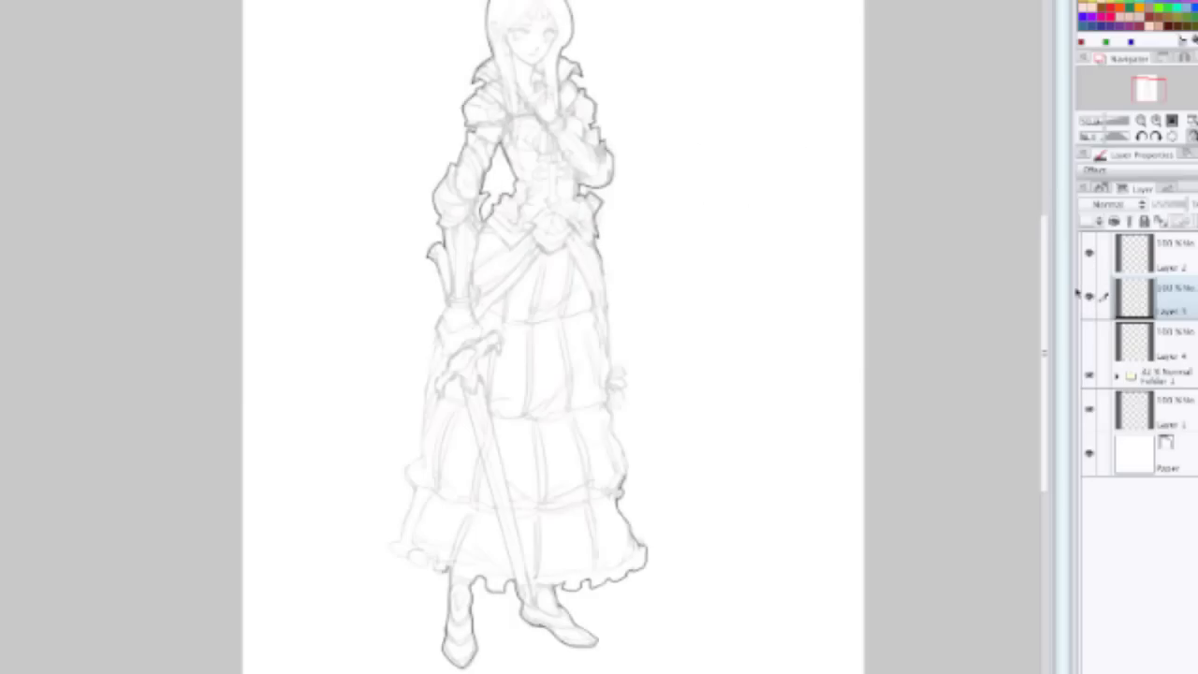
mouse_move(673, 185)
left_mouse_down()
mouse_move(697, 211)
mouse_move(701, 112)
mouse_move(610, 103)
mouse_move(749, 176)
mouse_move(676, 180)
mouse_move(741, 150)
mouse_move(710, 84)
mouse_move(657, 88)
mouse_move(704, 37)
mouse_move(703, 16)
left_mouse_up()
key("Delete")
left_click_drag(602, 46, 625, 15)
key("Delete")
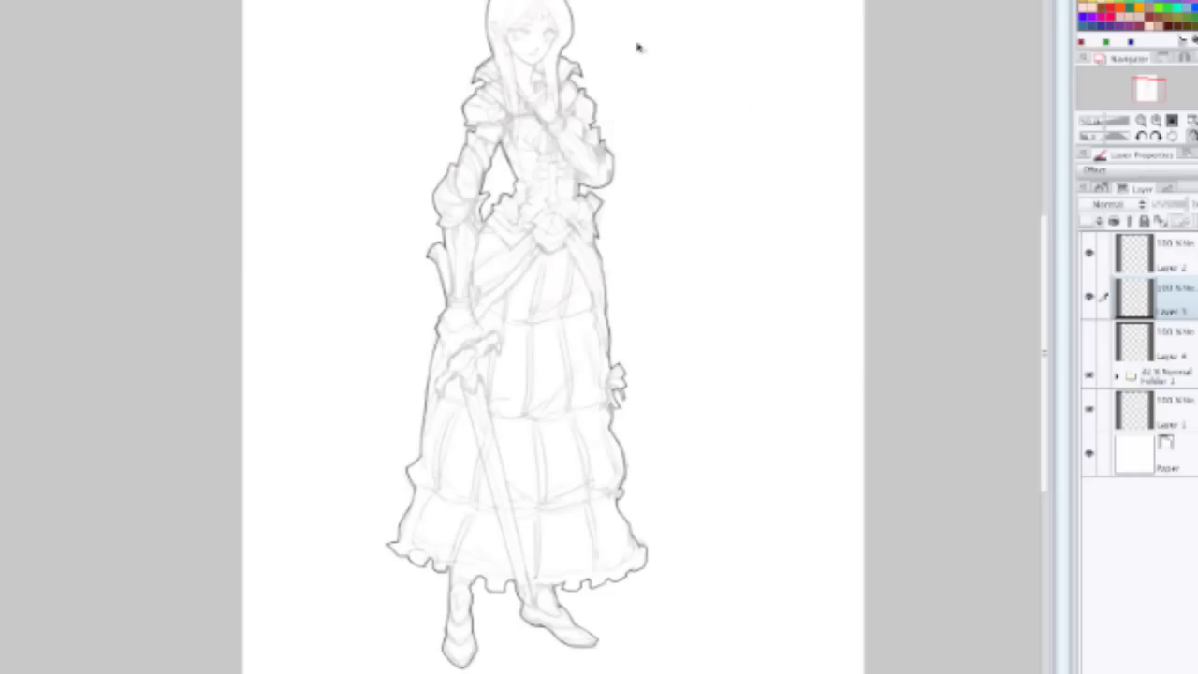
scroll(598, 46, "up", 1)
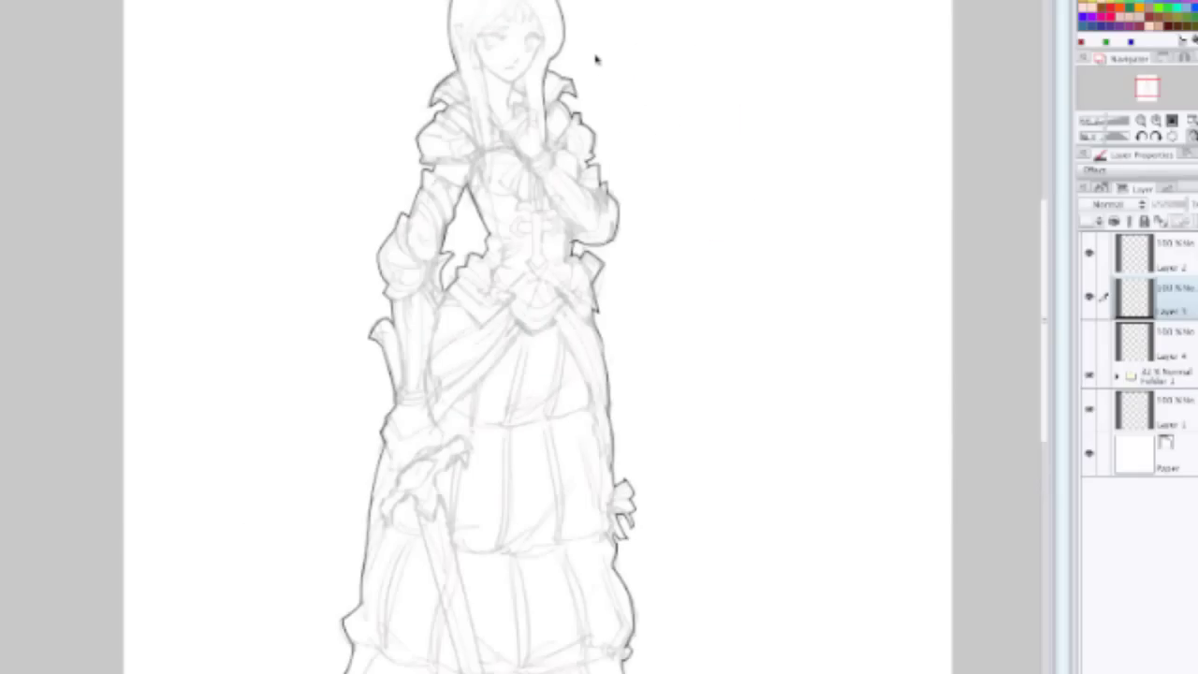
mouse_move(655, 48)
left_mouse_down()
mouse_move(688, 127)
mouse_move(739, 39)
left_mouse_up()
key("Delete")
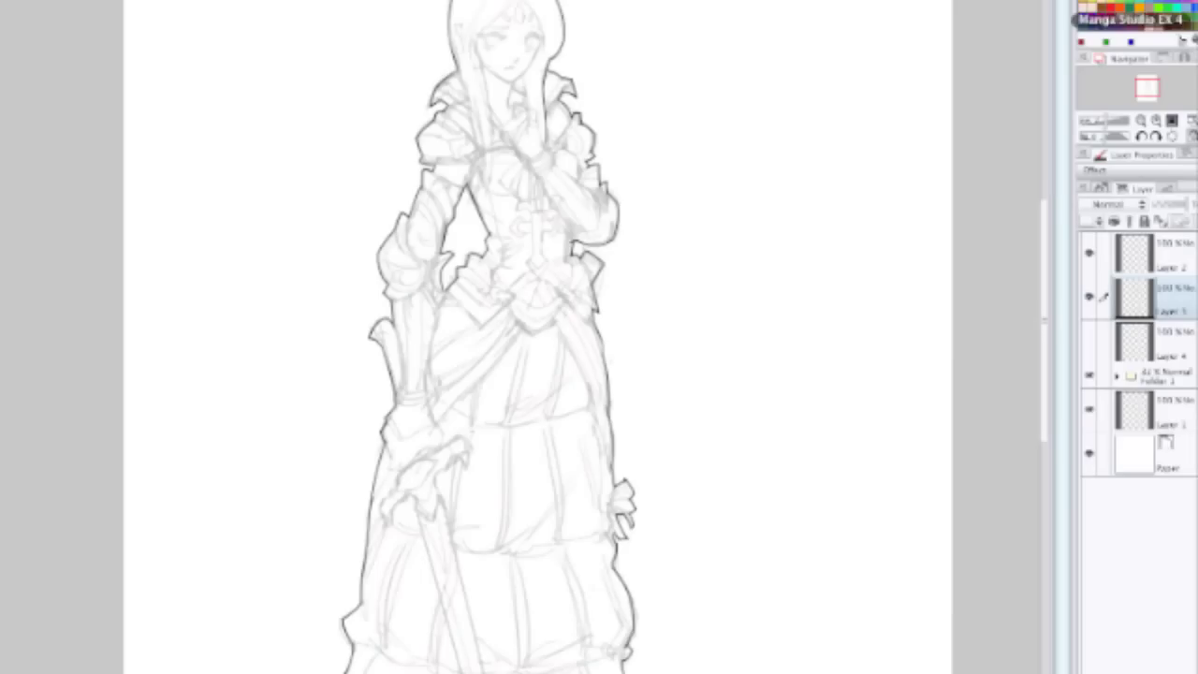
Step: Pick a dark swatch from the colour set as the drawing colour for Emiko's outline drawing
left_click(1195, 89)
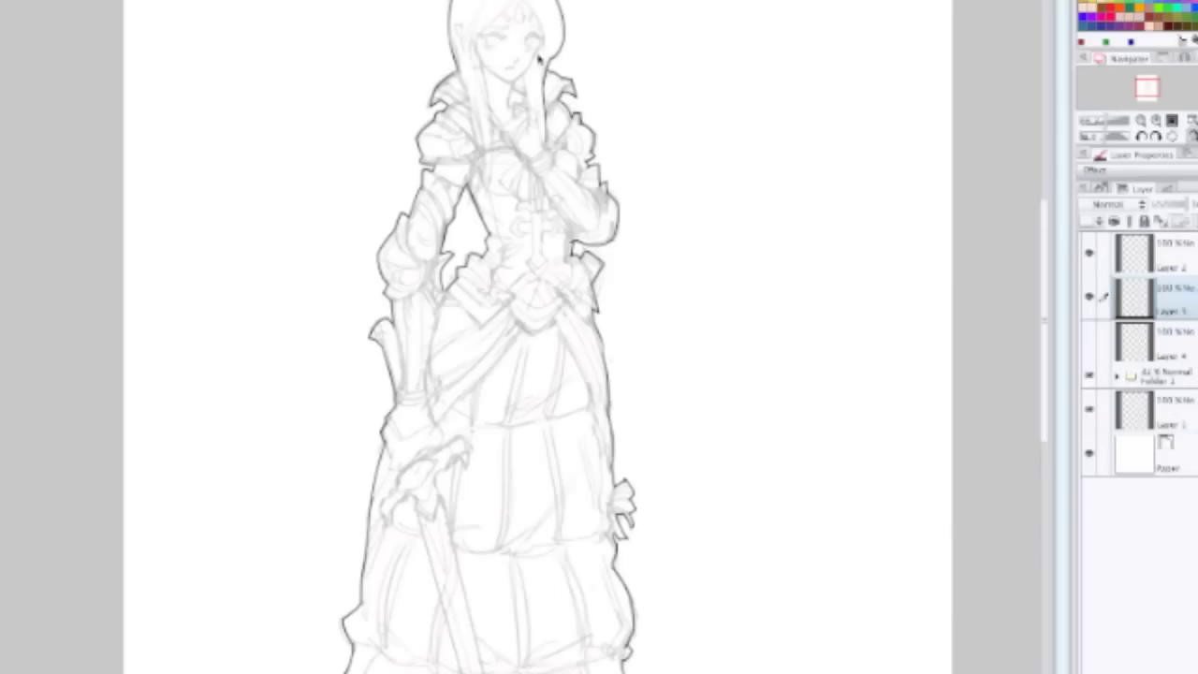
scroll(593, 37, "up", 2)
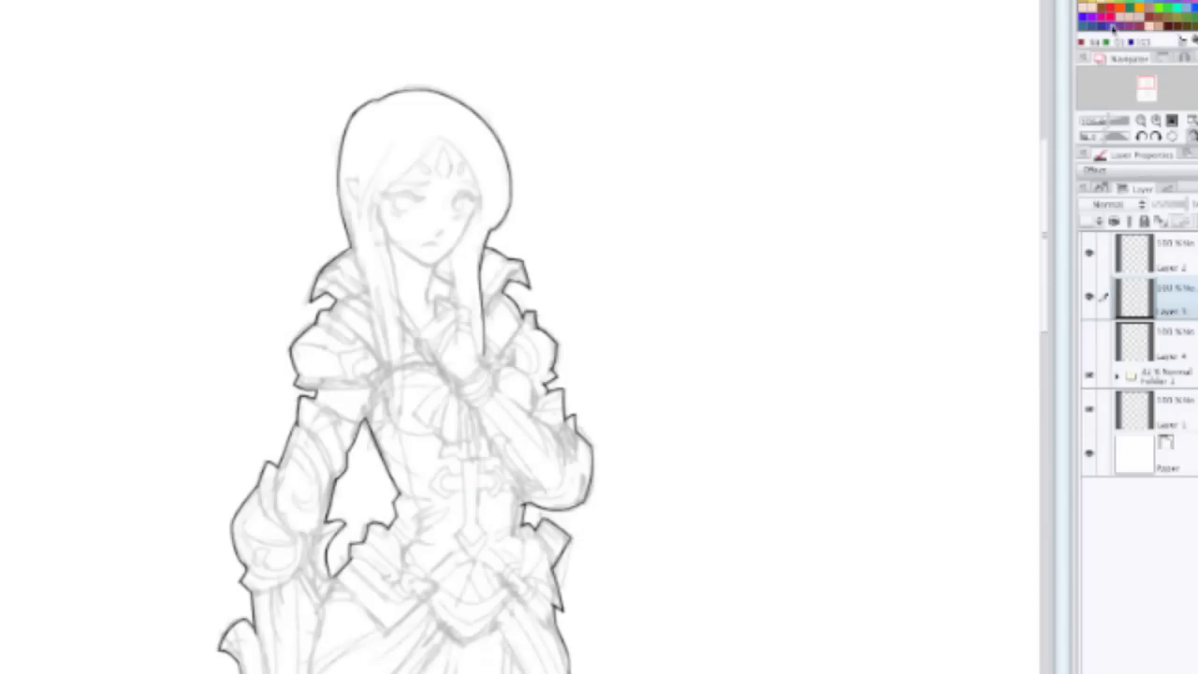
left_click(1095, 26)
scroll(548, 98, "up", 1)
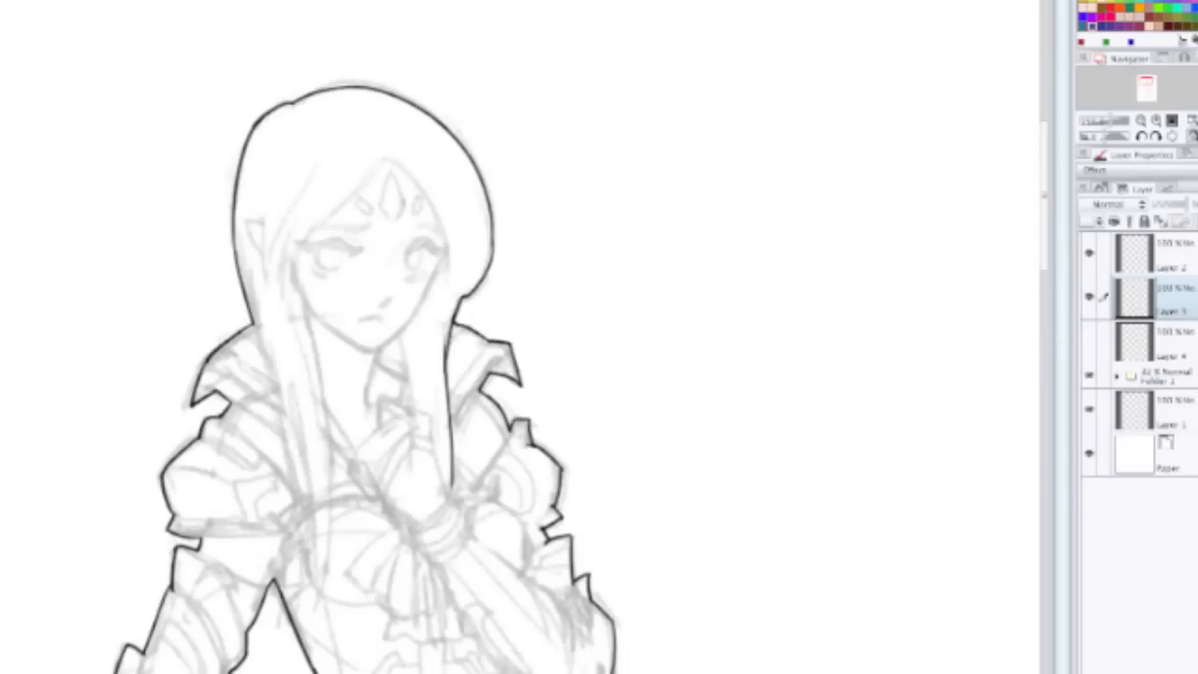
Step: Switch to the web browser and look through the animal and creature studies in the Creature Design gallery
key("Tab")
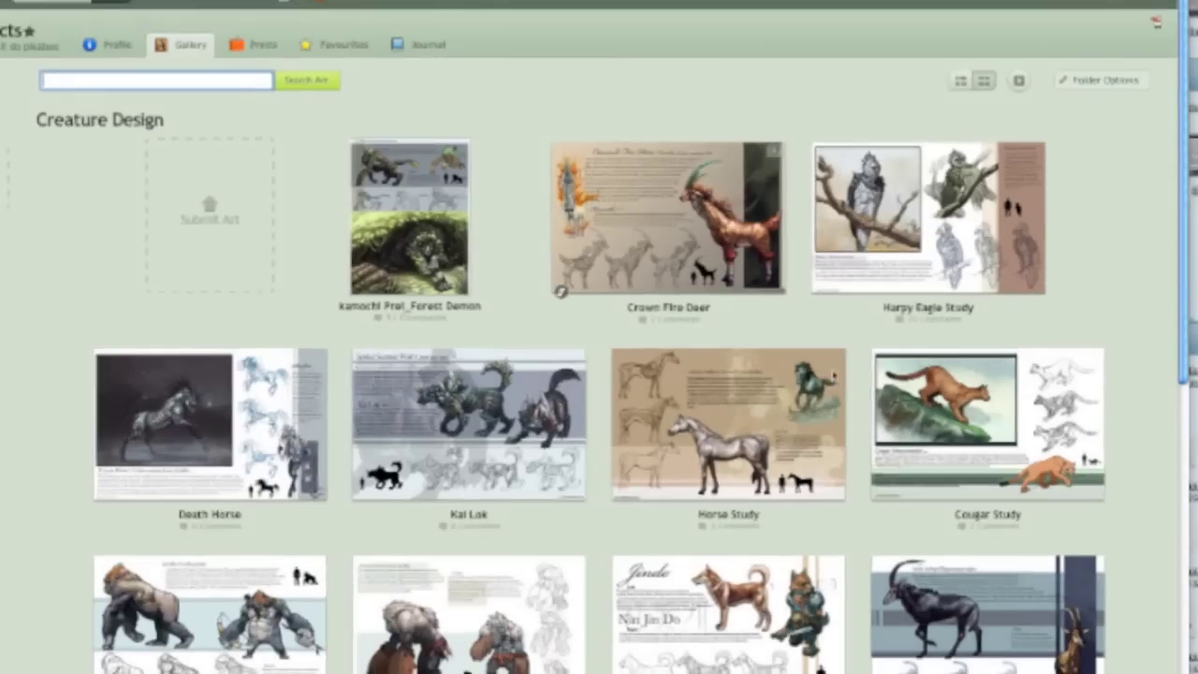
scroll(730, 374, "down", 5)
scroll(730, 375, "up", 2)
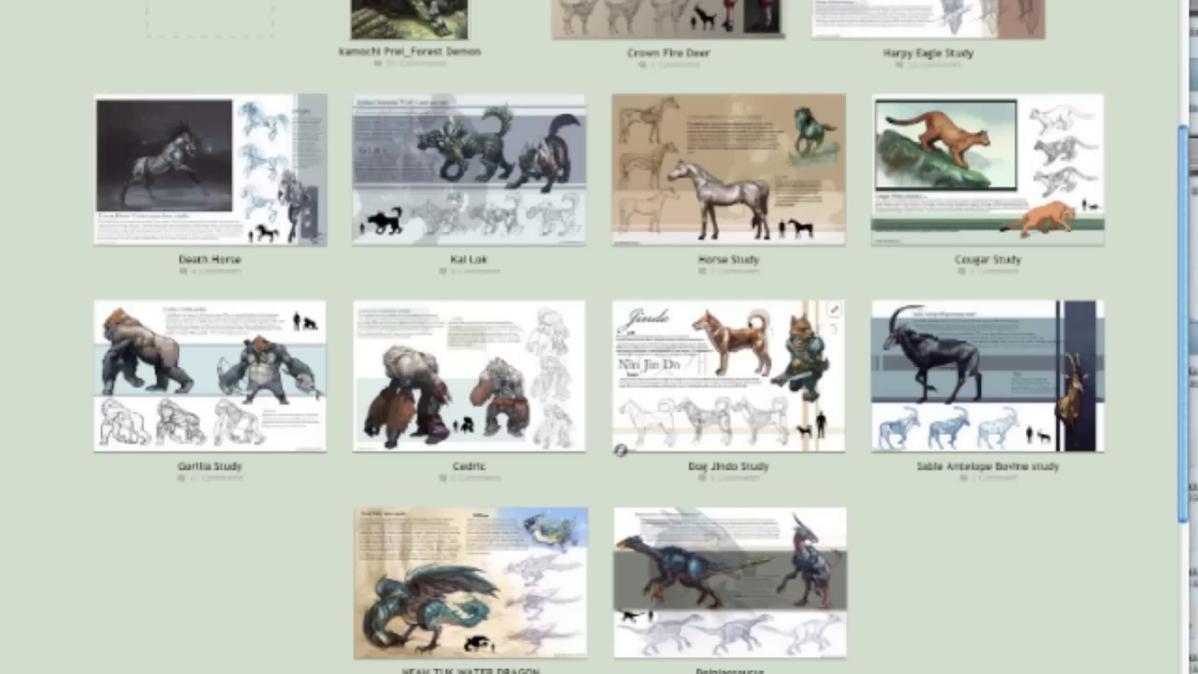
scroll(749, 327, "up", 4)
scroll(405, 329, "up", 1)
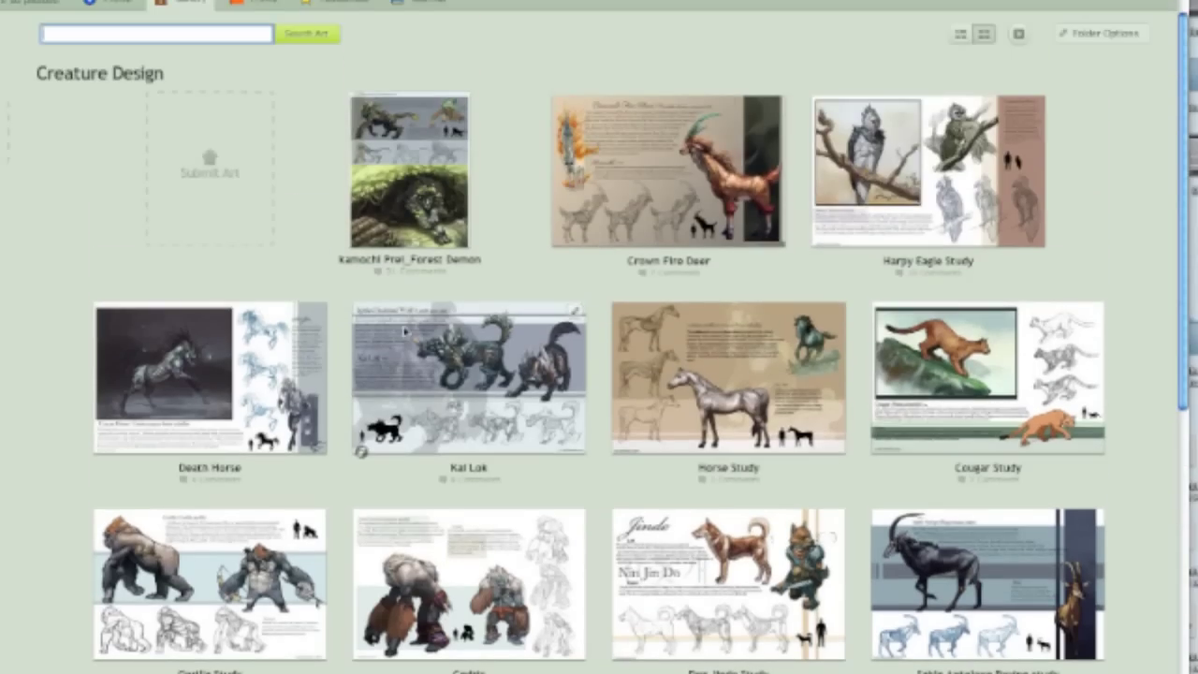
Step: Open the Kai Lok sheet and examine the neighbouring creature studies, including the carcass horse, Arabian stallion, cougar and Crown Fire Deer
left_click(428, 393)
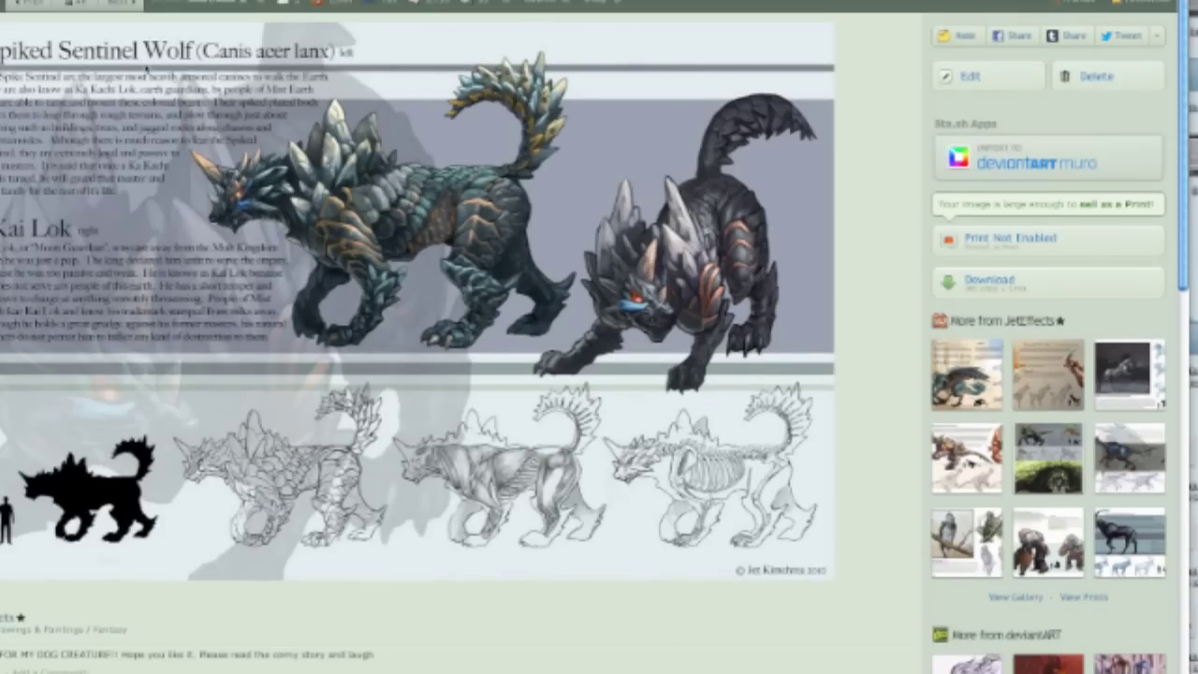
left_click(25, 7)
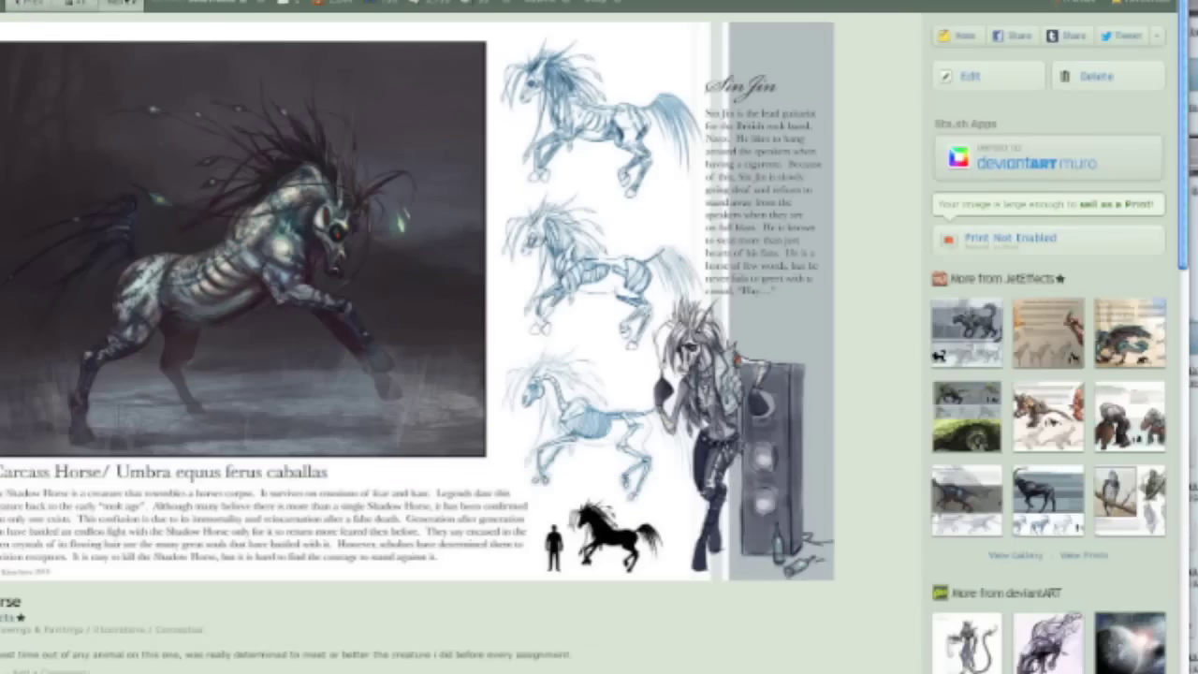
left_click(25, 8)
left_click(26, 7)
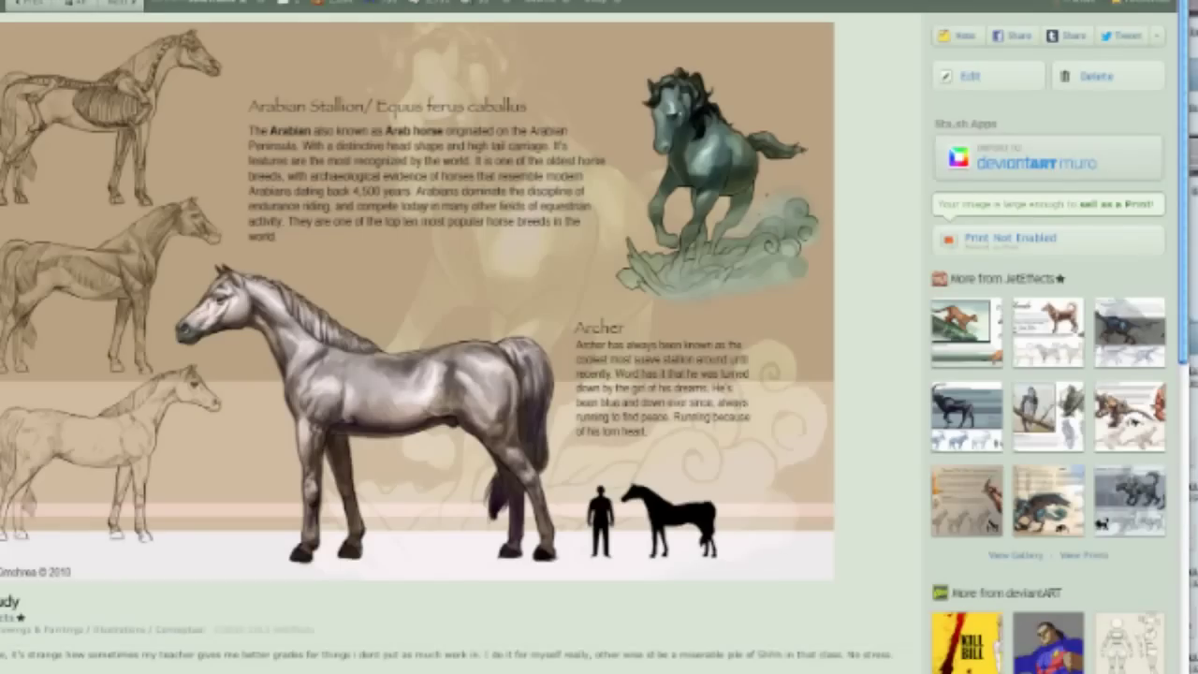
scroll(188, 215, "down", 1)
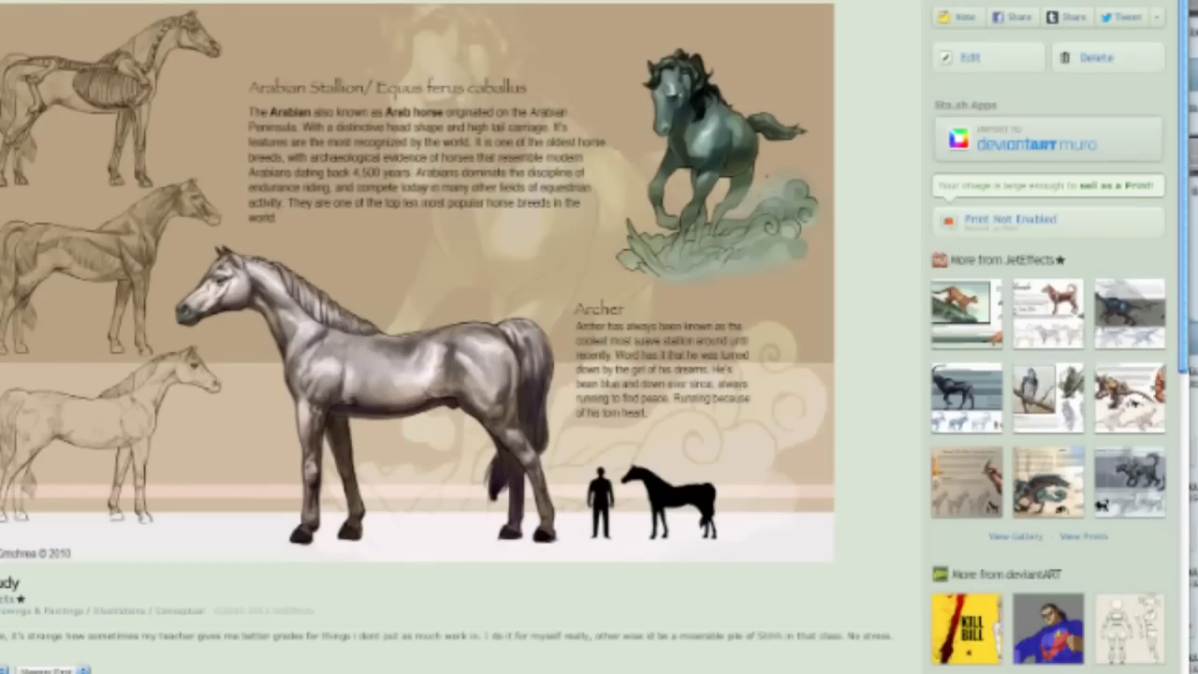
scroll(114, 60, "up", 1)
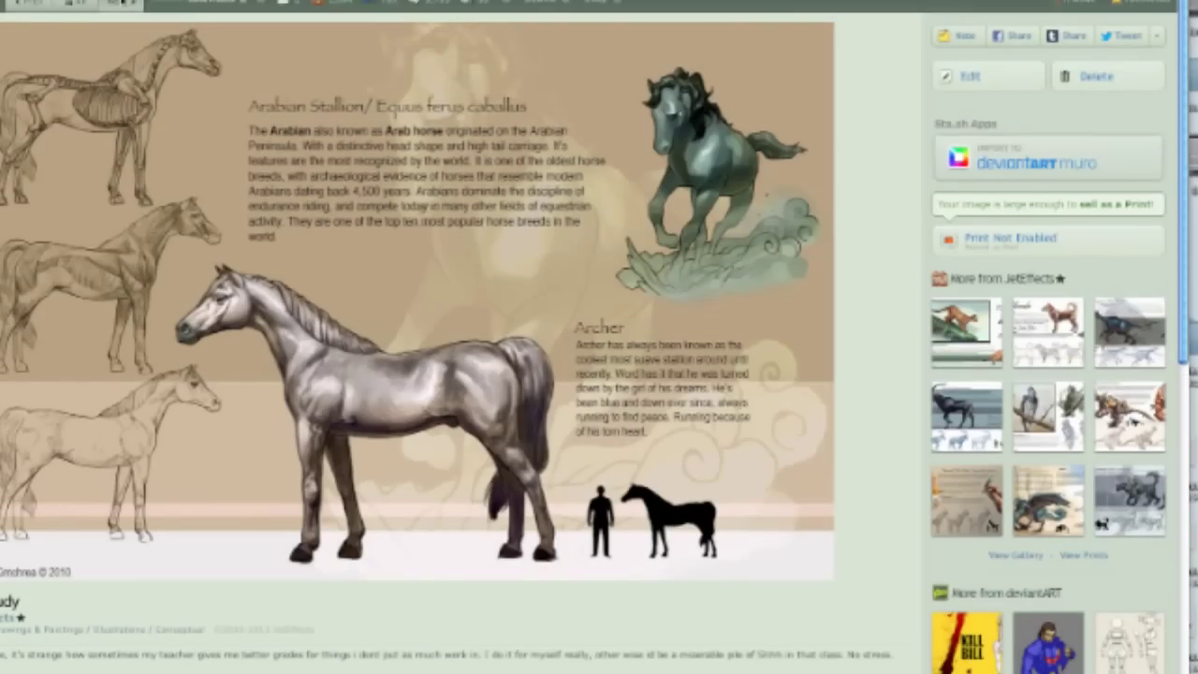
left_click(123, 3)
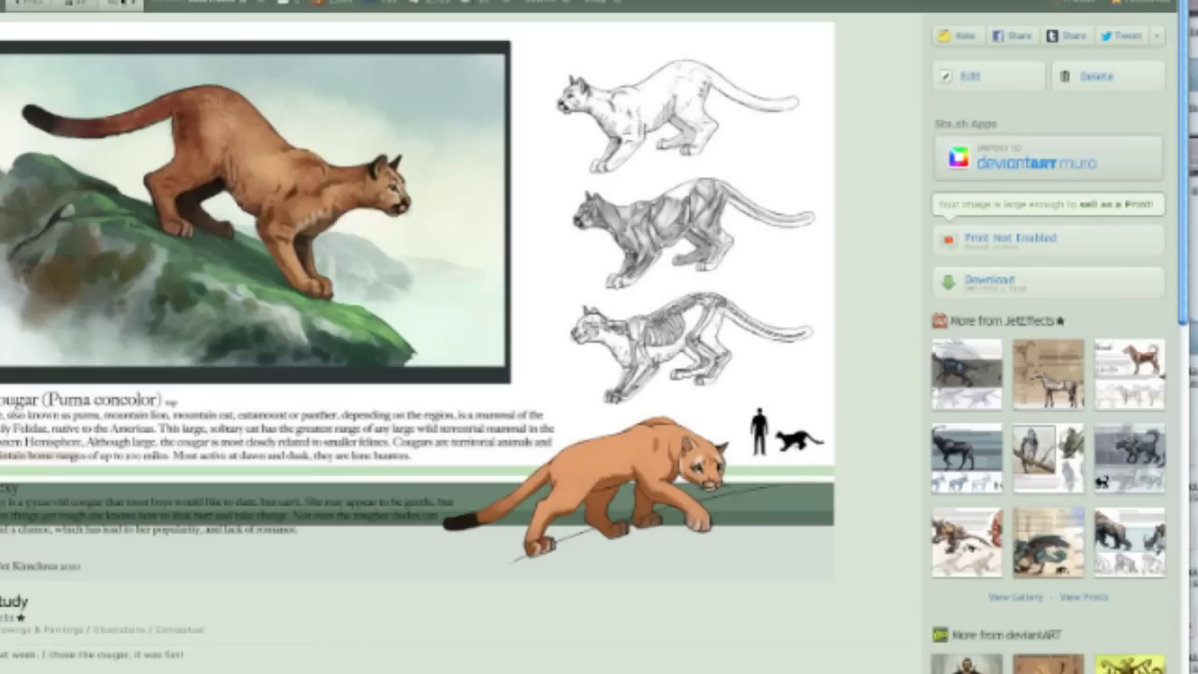
left_click(31, 4)
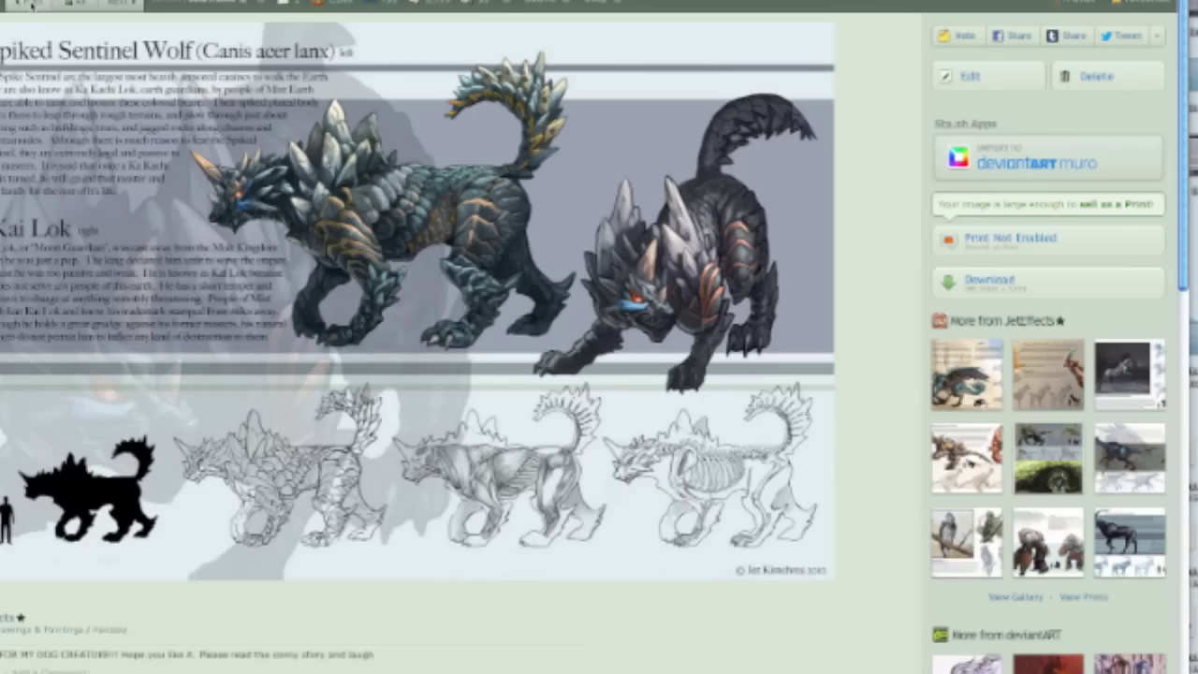
left_click(30, 4)
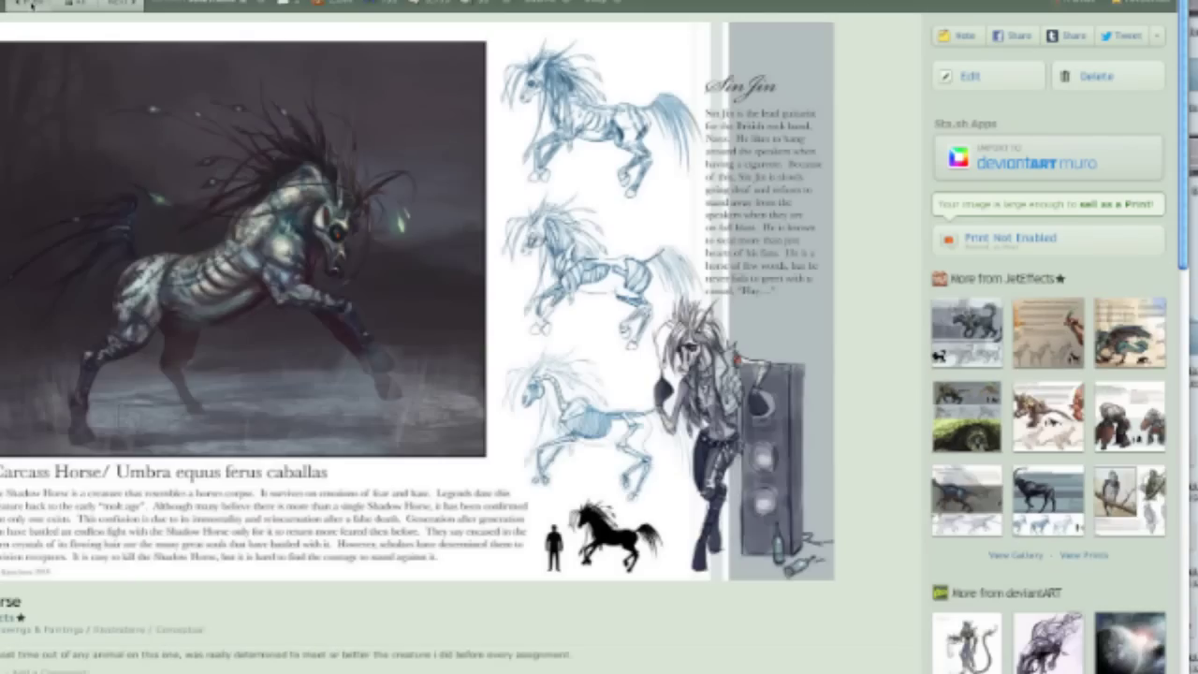
left_click(31, 3)
left_click(31, 4)
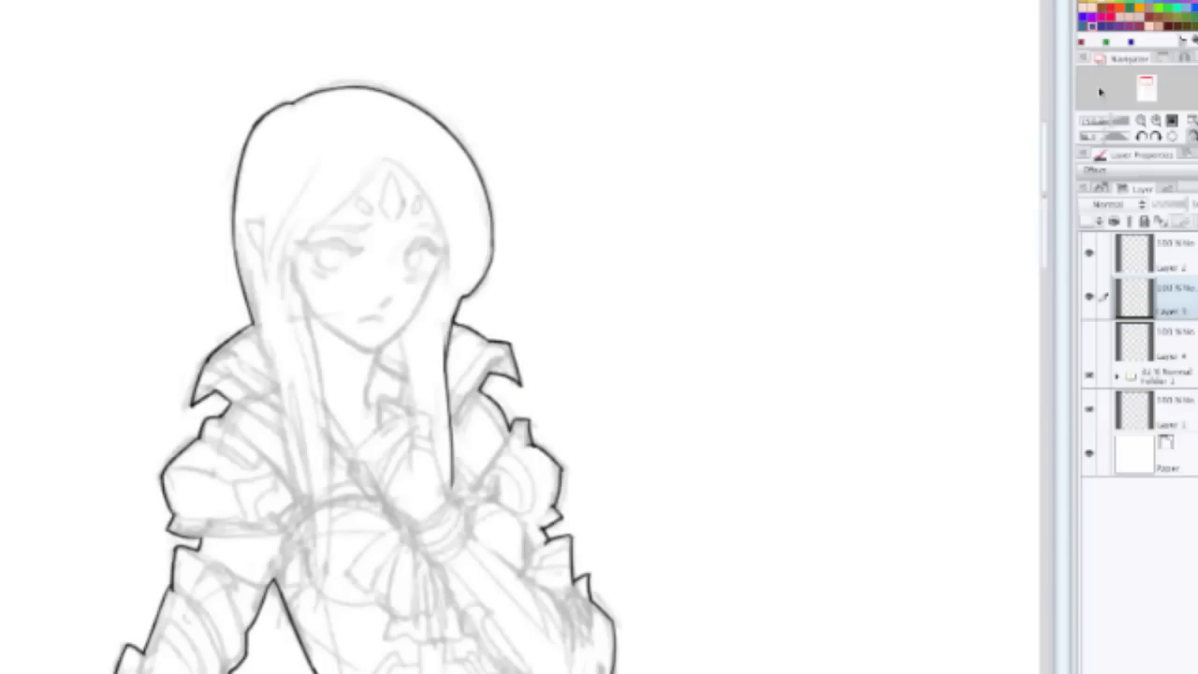
Step: Return to the outline drawing, pick a brown swatch, and paint a small soft brown patch on the blank canvas beside Emiko's head
left_click(1097, 11)
left_click(1102, 7)
mouse_move(717, 181)
left_mouse_down()
mouse_move(752, 177)
mouse_move(743, 212)
mouse_move(715, 204)
mouse_move(719, 177)
mouse_move(728, 185)
mouse_move(723, 197)
mouse_move(700, 161)
left_mouse_up()
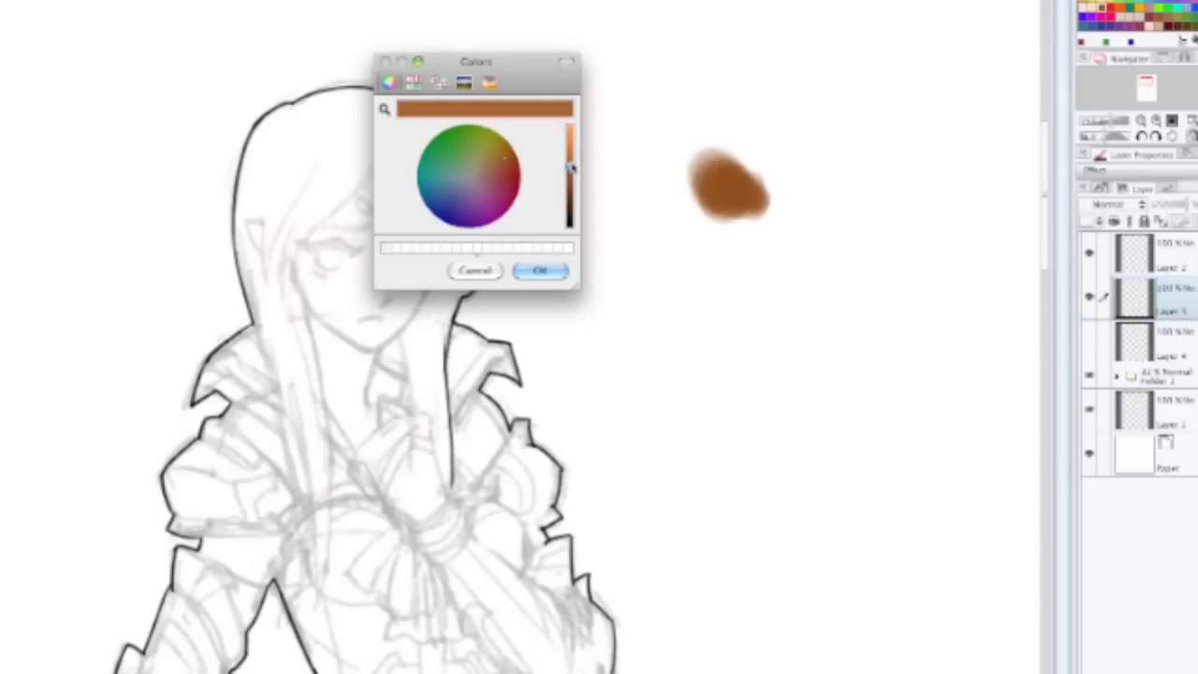
Step: Try a pale peach highlight colour over the brown patch beside Emiko's head
left_click_drag(570, 170, 570, 148)
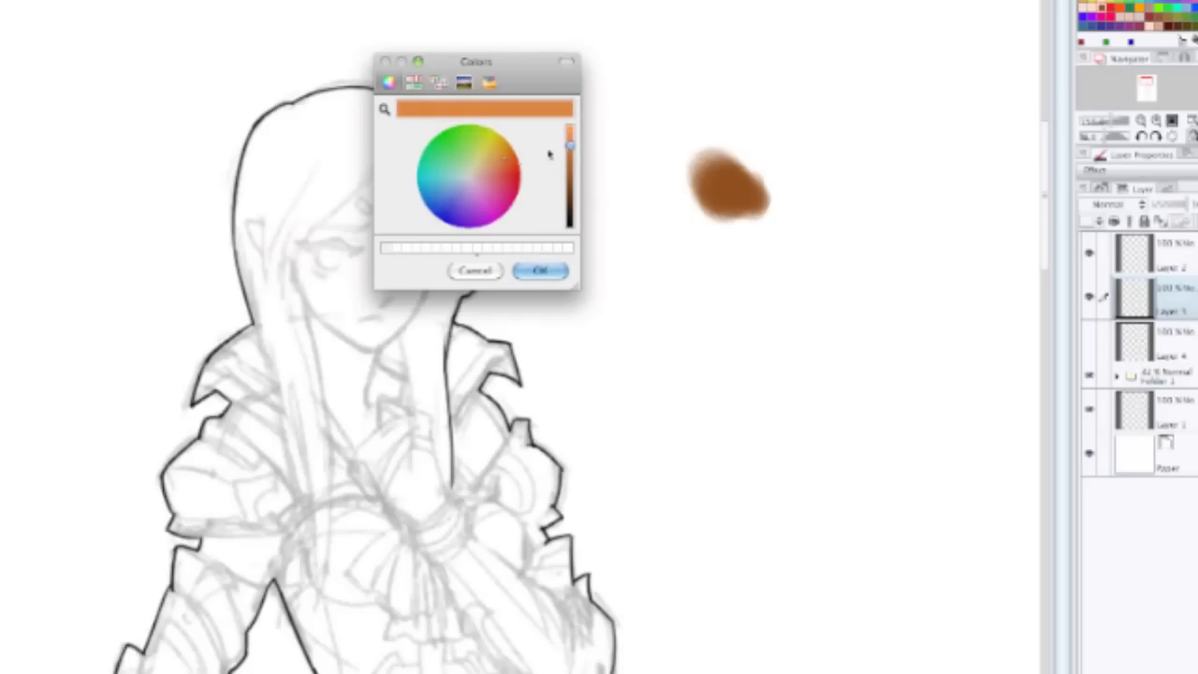
left_click(492, 172)
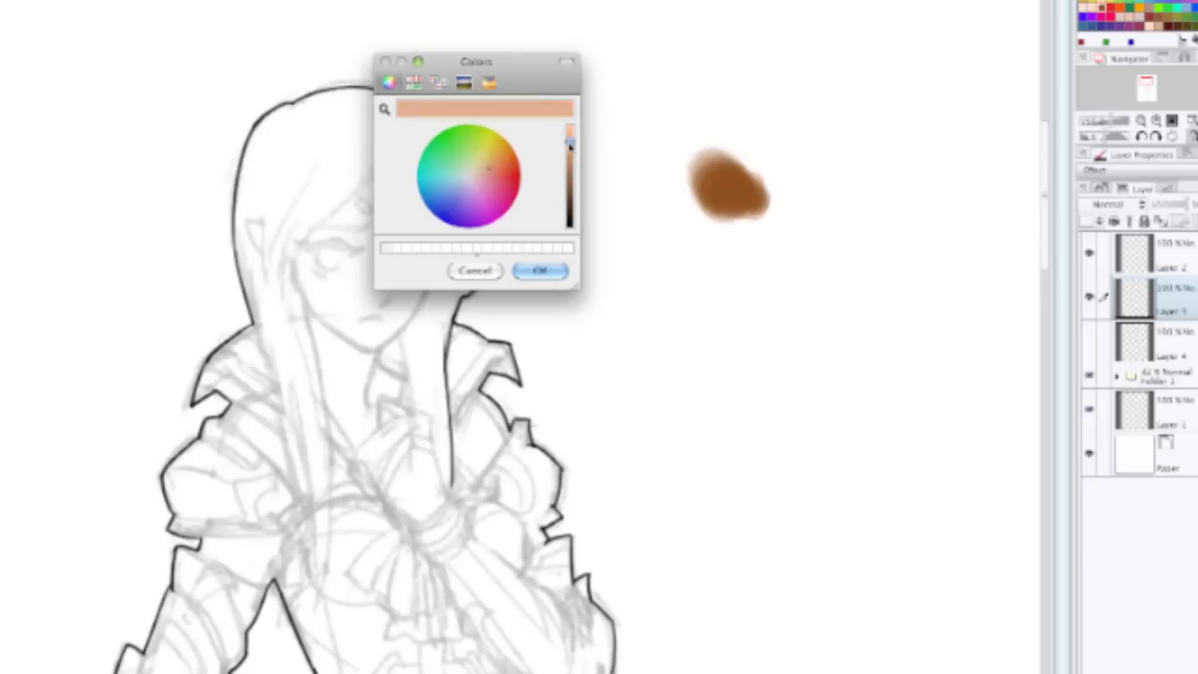
left_click(540, 270)
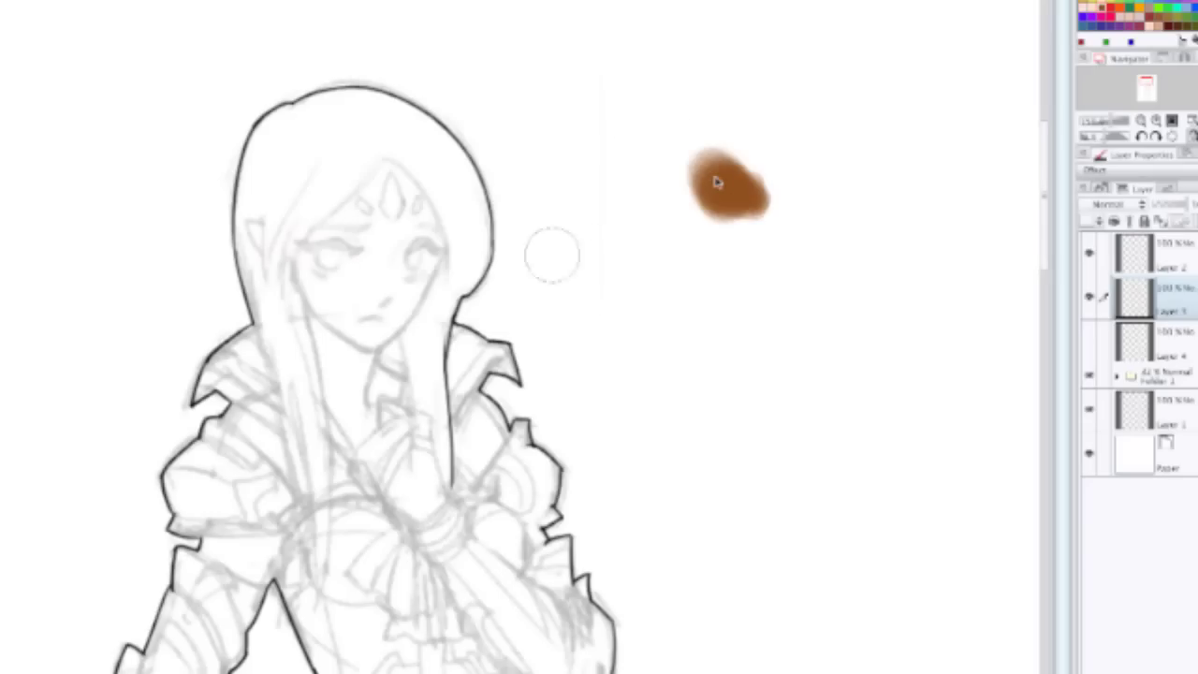
left_click_drag(722, 190, 725, 197)
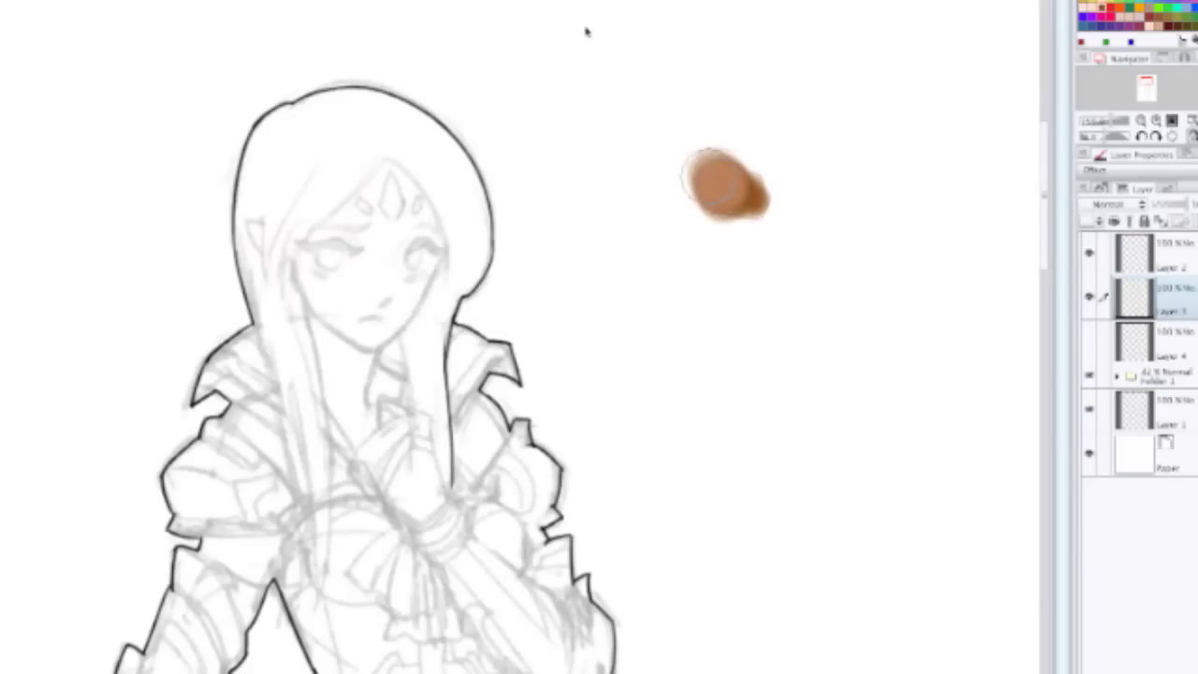
key("ctrl+z")
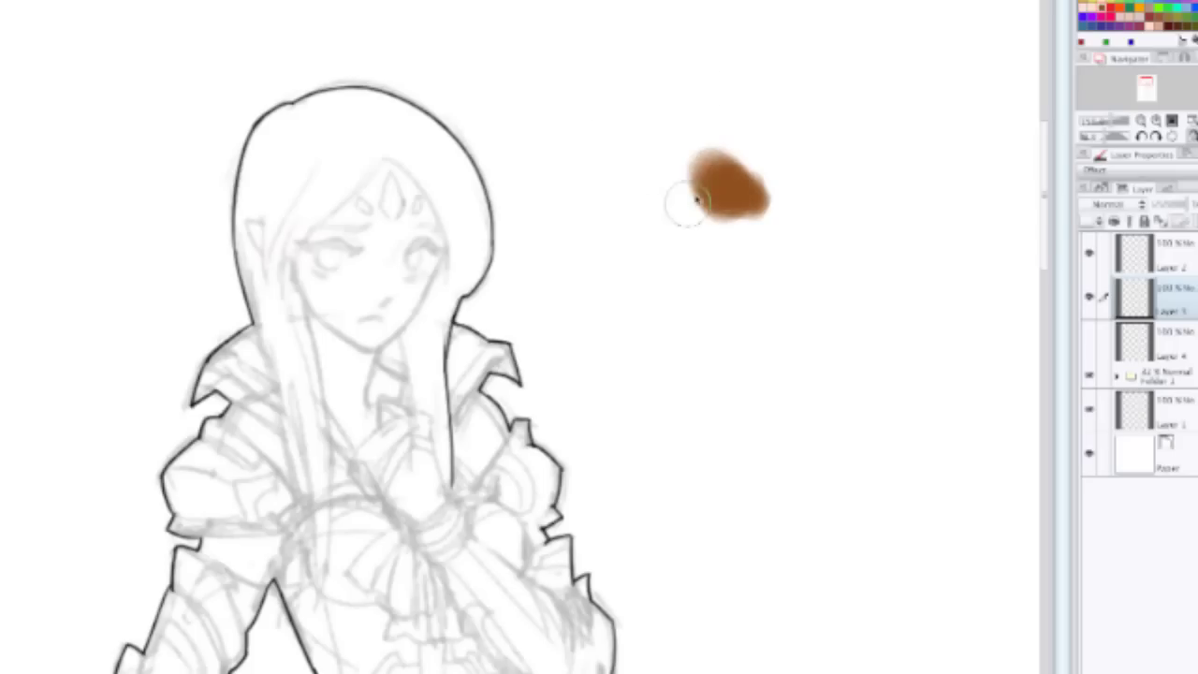
left_click_drag(716, 189, 703, 183)
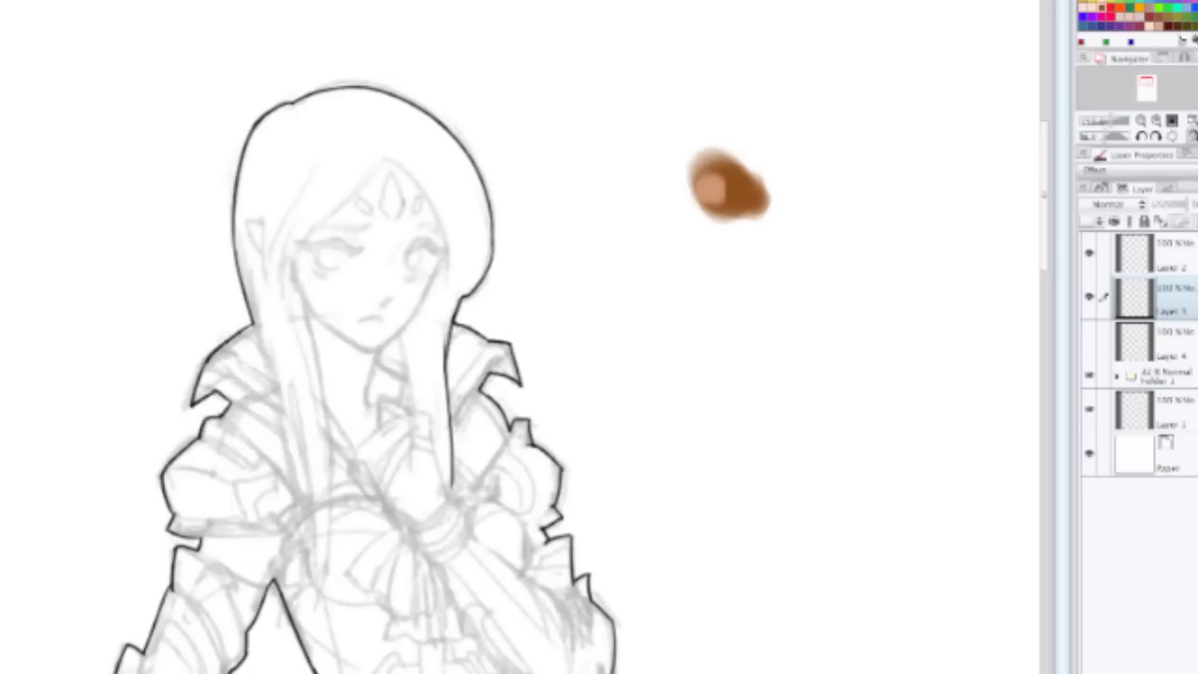
double_click(2, 374)
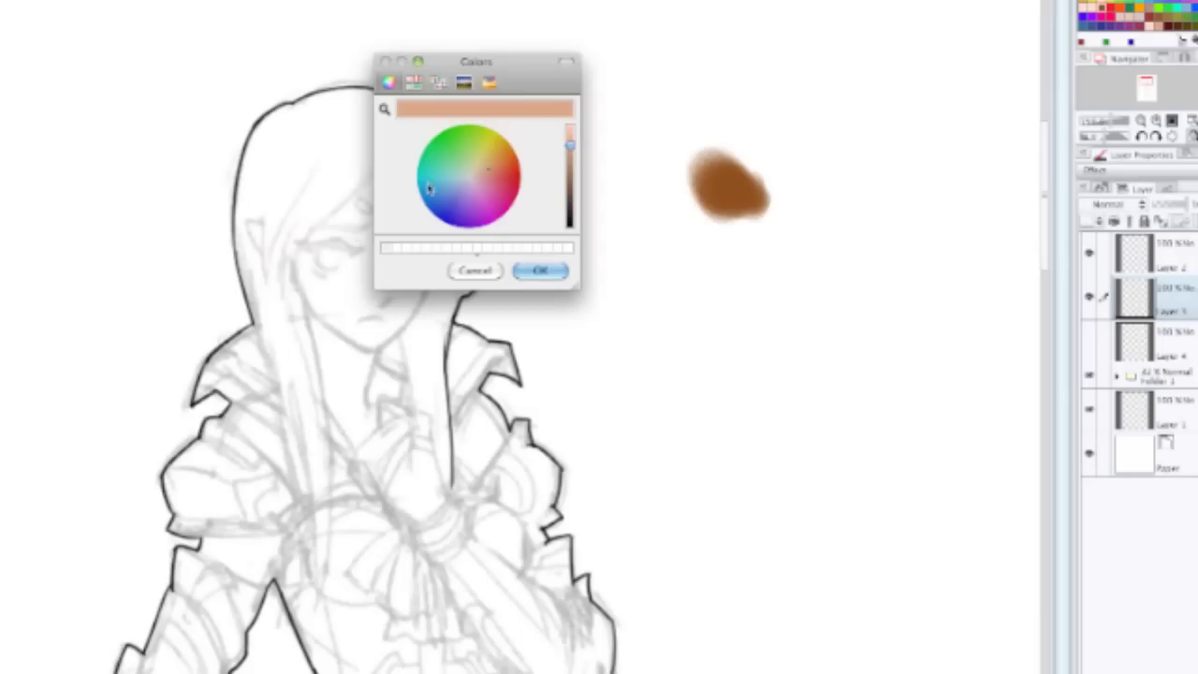
left_click(476, 271)
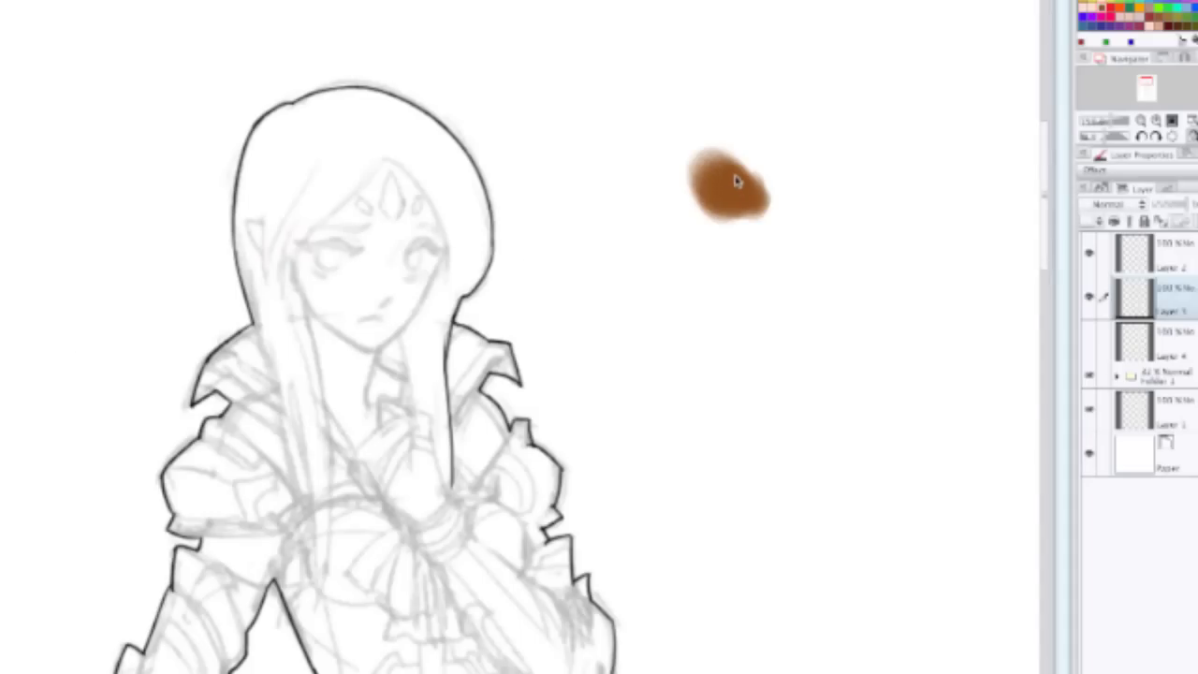
Step: Check the Crown Fire Deer's colouring in the web browser, then return to the drawing and enlarge the brown patch with broader strokes
scroll(735, 181, "up", 3)
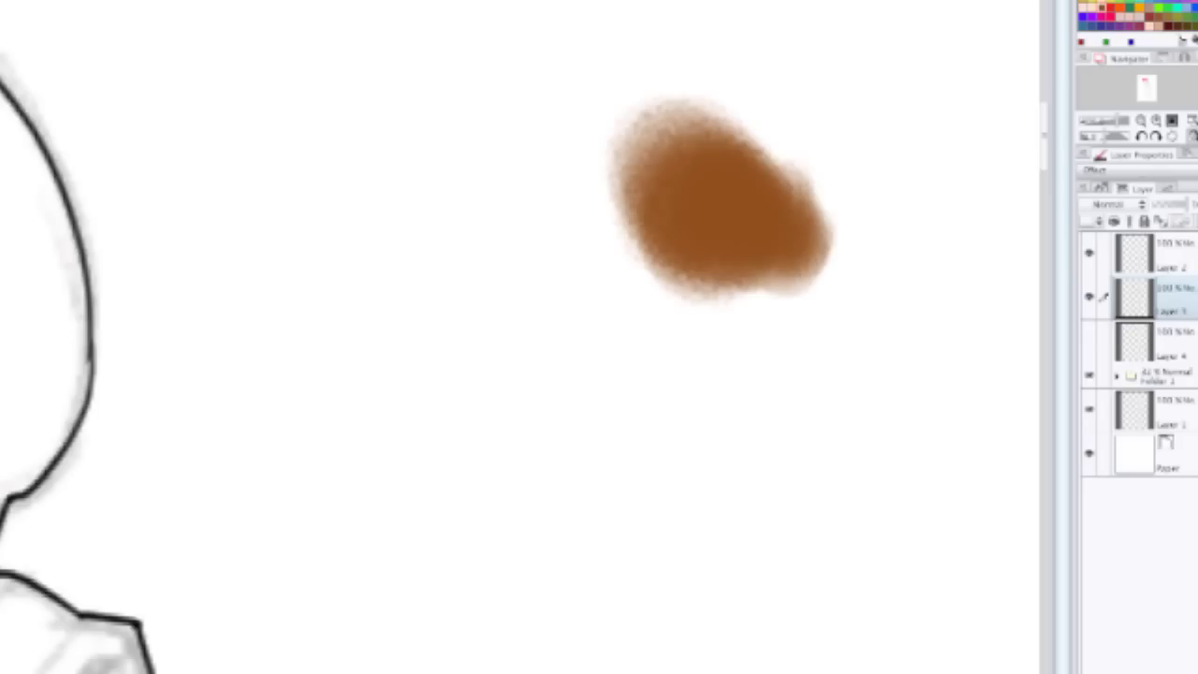
left_click_drag(2, 131, 709, 21)
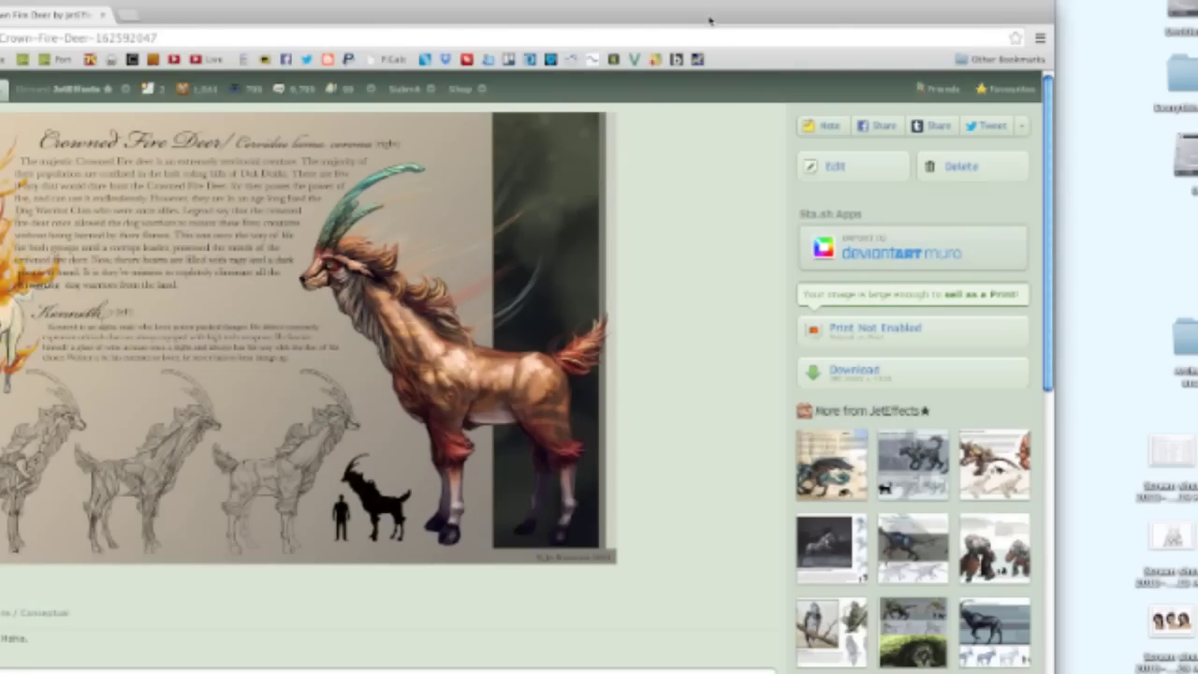
key("super+Tab")
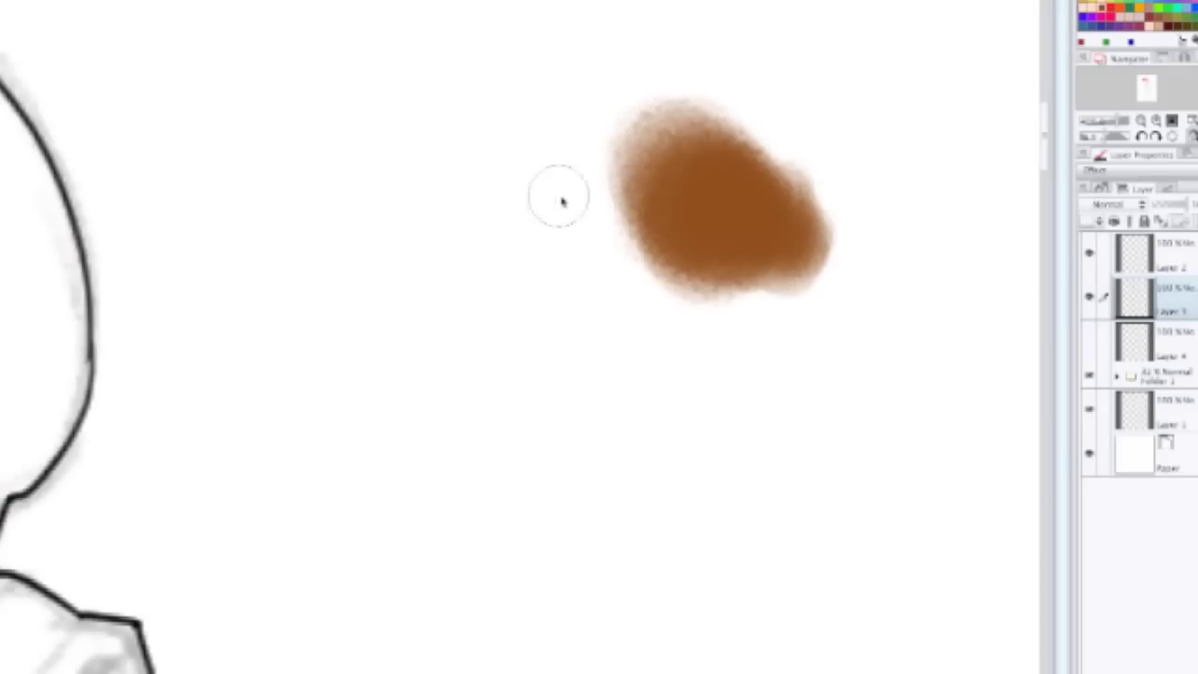
mouse_move(559, 195)
left_mouse_down()
mouse_move(644, 245)
mouse_move(719, 348)
mouse_move(623, 214)
mouse_move(734, 326)
mouse_move(644, 232)
mouse_move(587, 199)
mouse_move(737, 320)
mouse_move(630, 169)
mouse_move(610, 162)
mouse_move(647, 175)
mouse_move(760, 311)
mouse_move(642, 140)
mouse_move(788, 297)
mouse_move(689, 129)
mouse_move(736, 170)
mouse_move(805, 294)
mouse_move(706, 128)
mouse_move(806, 283)
mouse_move(716, 128)
mouse_move(835, 267)
left_mouse_up()
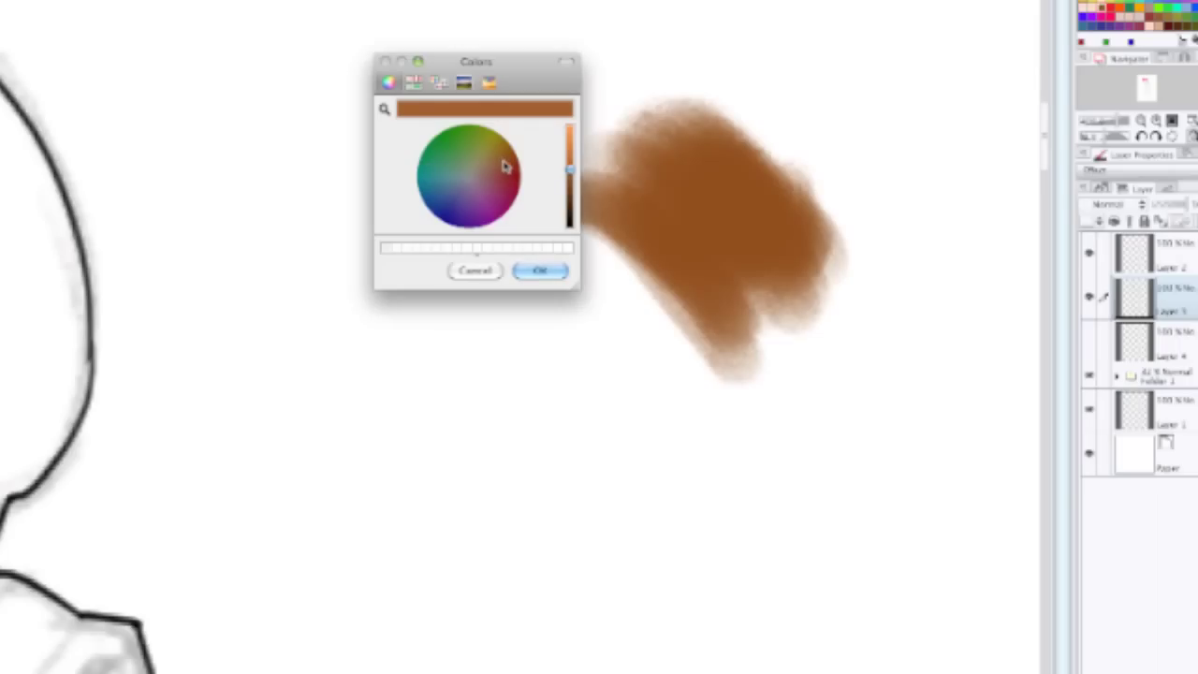
Step: Try red, olive green and orange-brown hues on the colour wheel as alternatives to the patch's brown
left_click(510, 170)
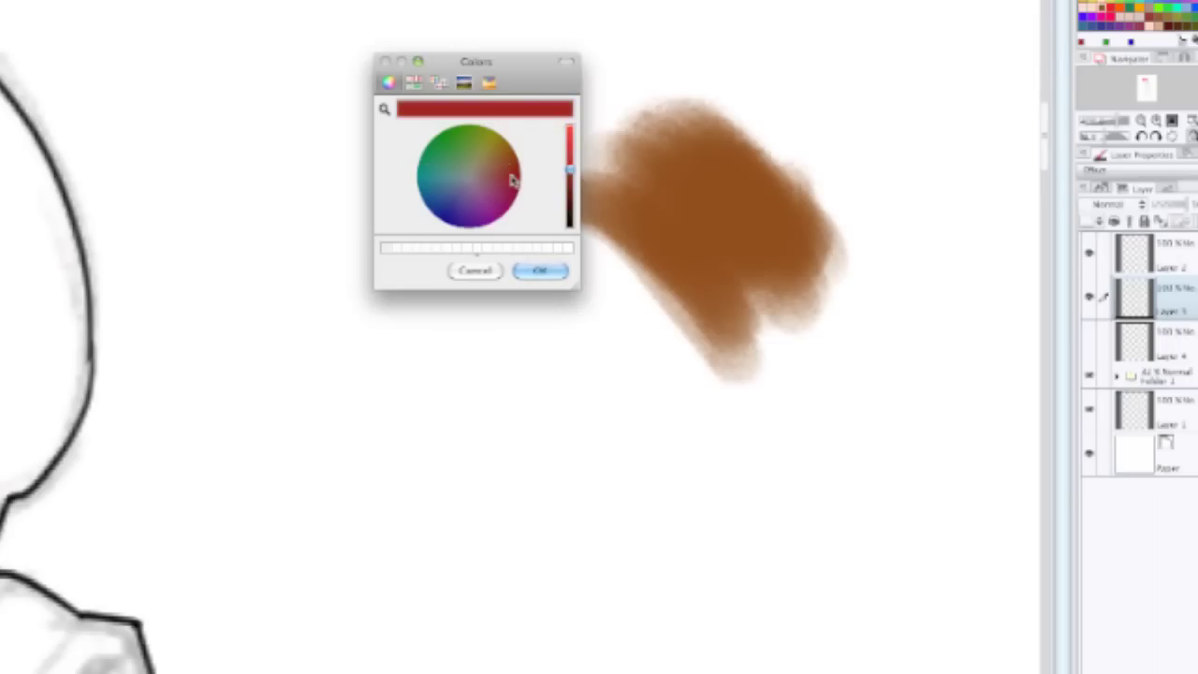
left_click(504, 165)
left_click(473, 153)
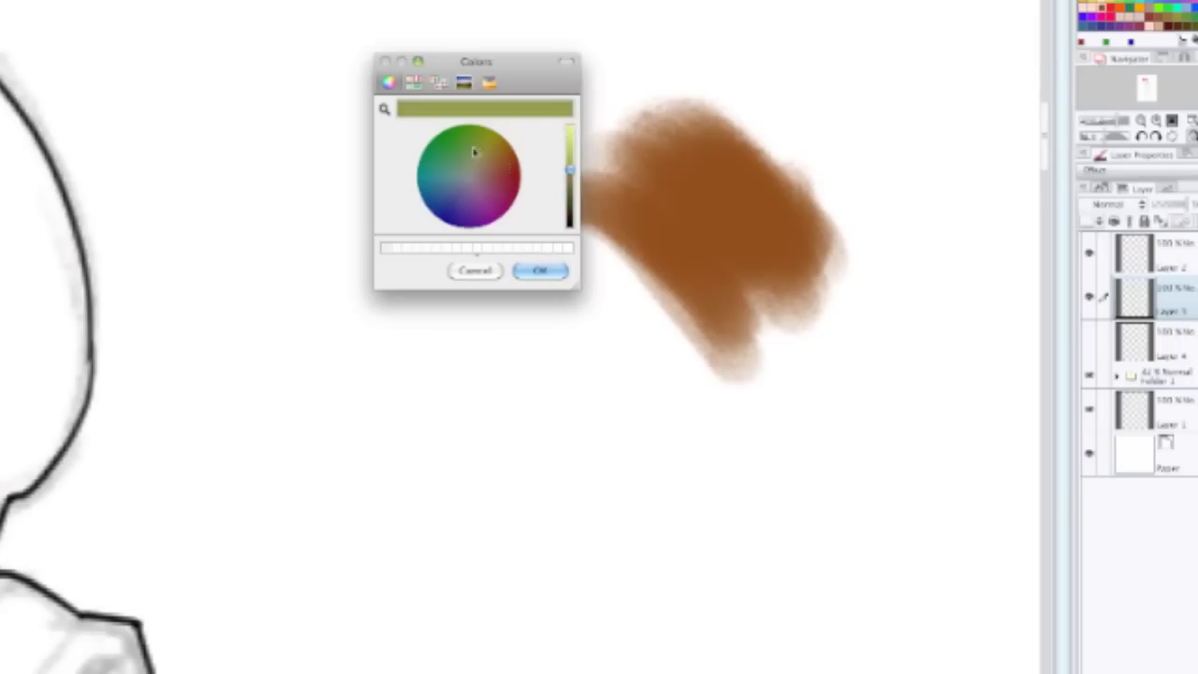
left_click(501, 161)
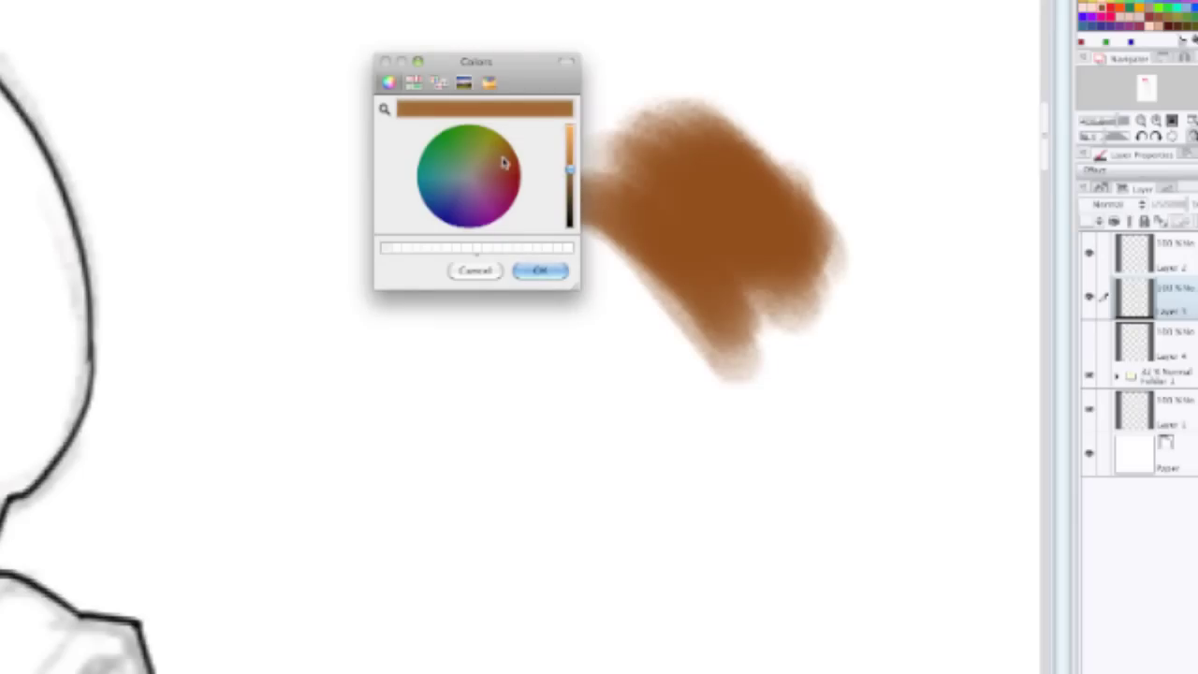
left_click(494, 272)
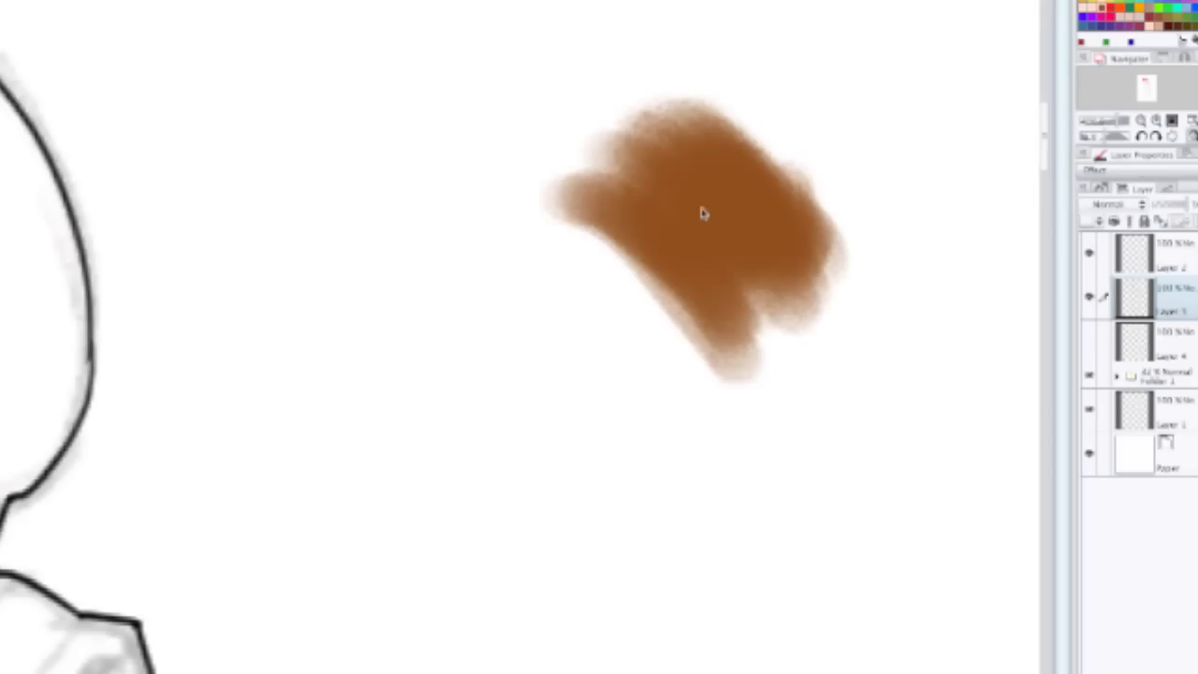
Step: Set the drawing colour to a bright orange-red and reduce the brush to roughly half its size
double_click(2, 328)
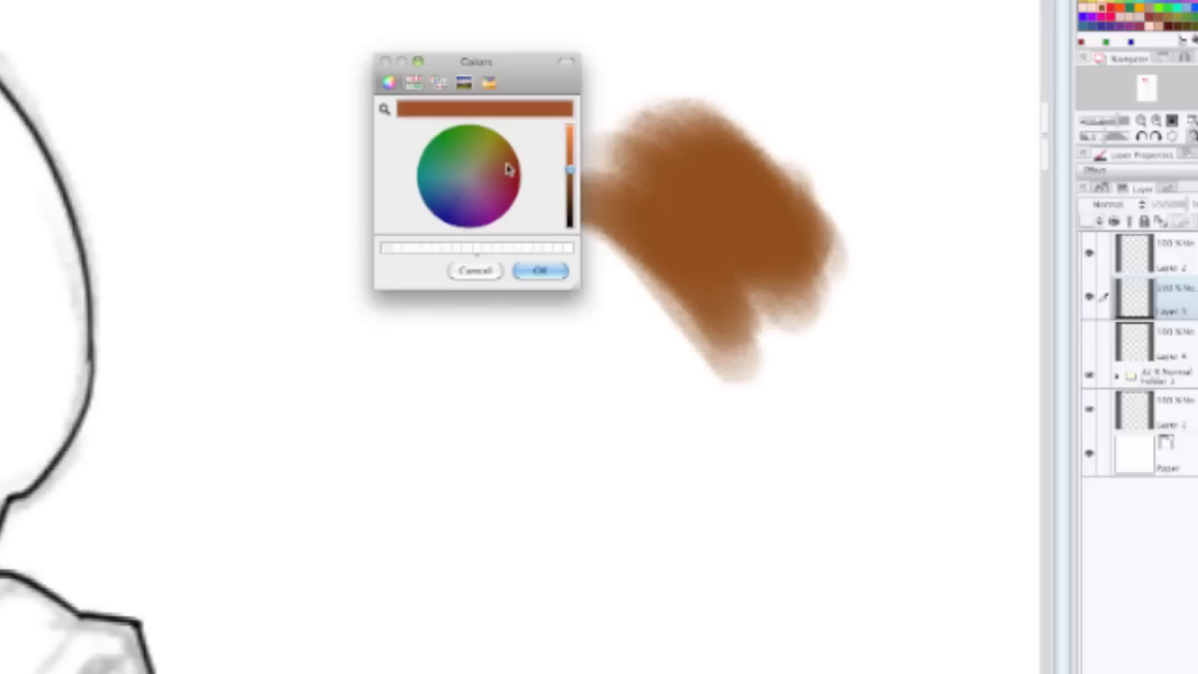
left_click_drag(571, 168, 571, 149)
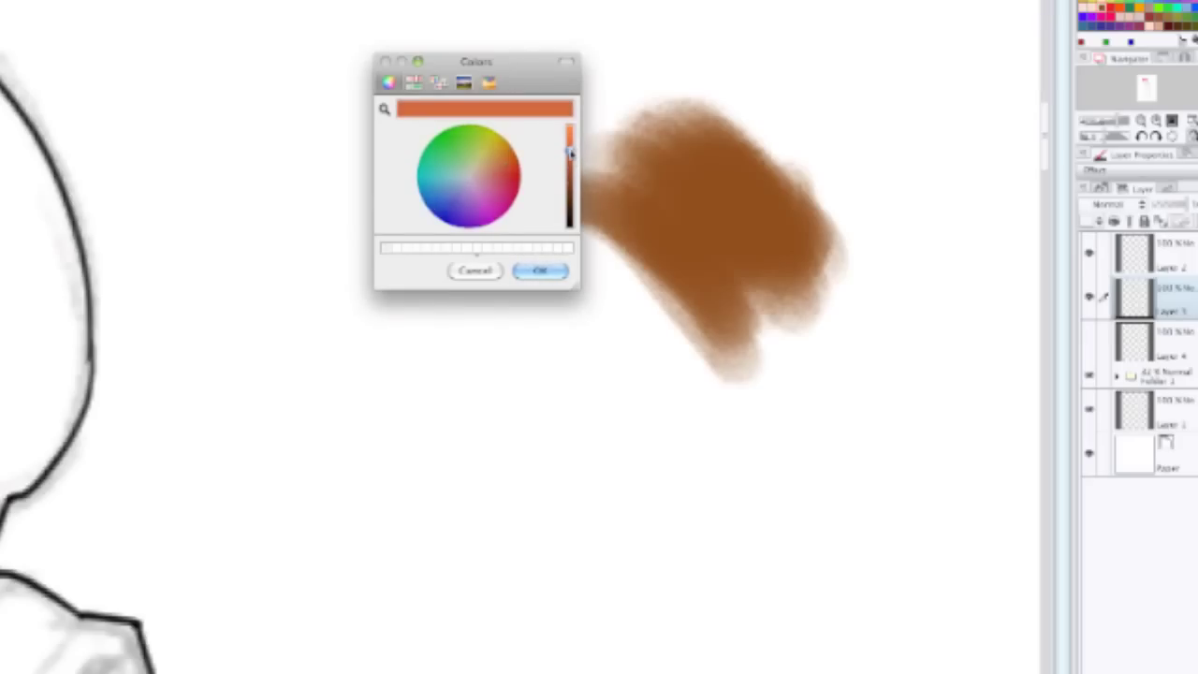
left_click(539, 271)
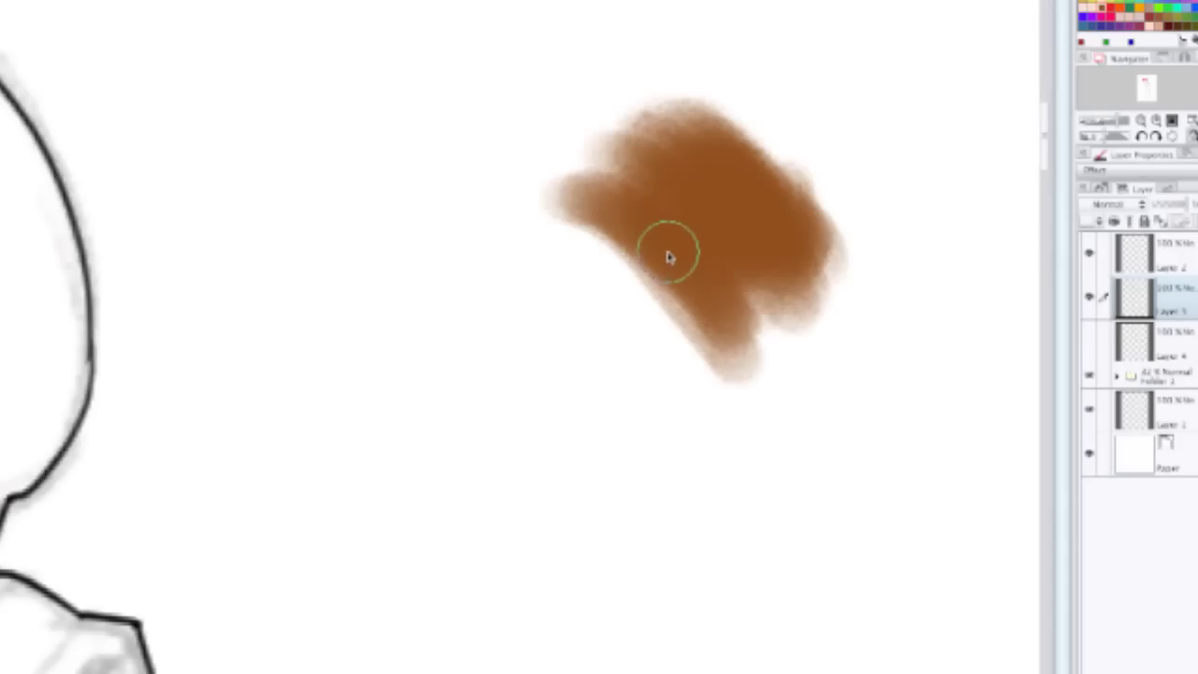
key("bracketleft")
key("bracketleft")
key("bracketleft")
key("bracketleft")
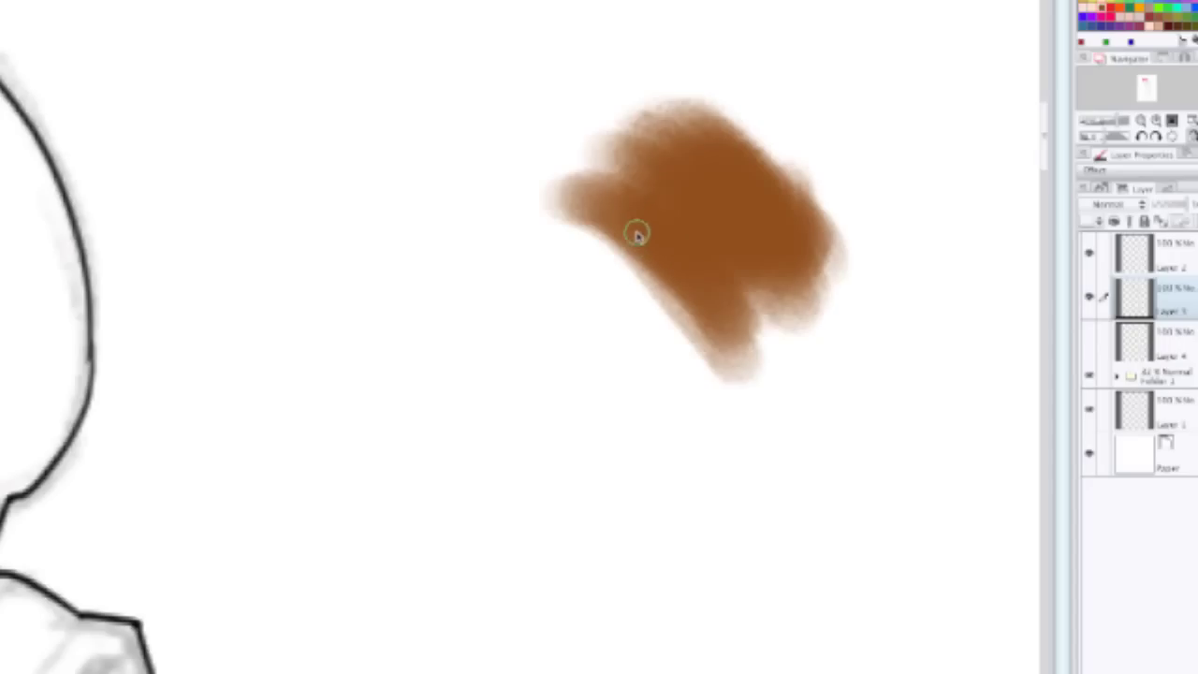
Step: Try several orange-red streaks across the middle and upper edge of the brown patch
mouse_move(636, 234)
left_mouse_down()
mouse_move(706, 268)
mouse_move(680, 222)
mouse_move(708, 240)
left_mouse_up()
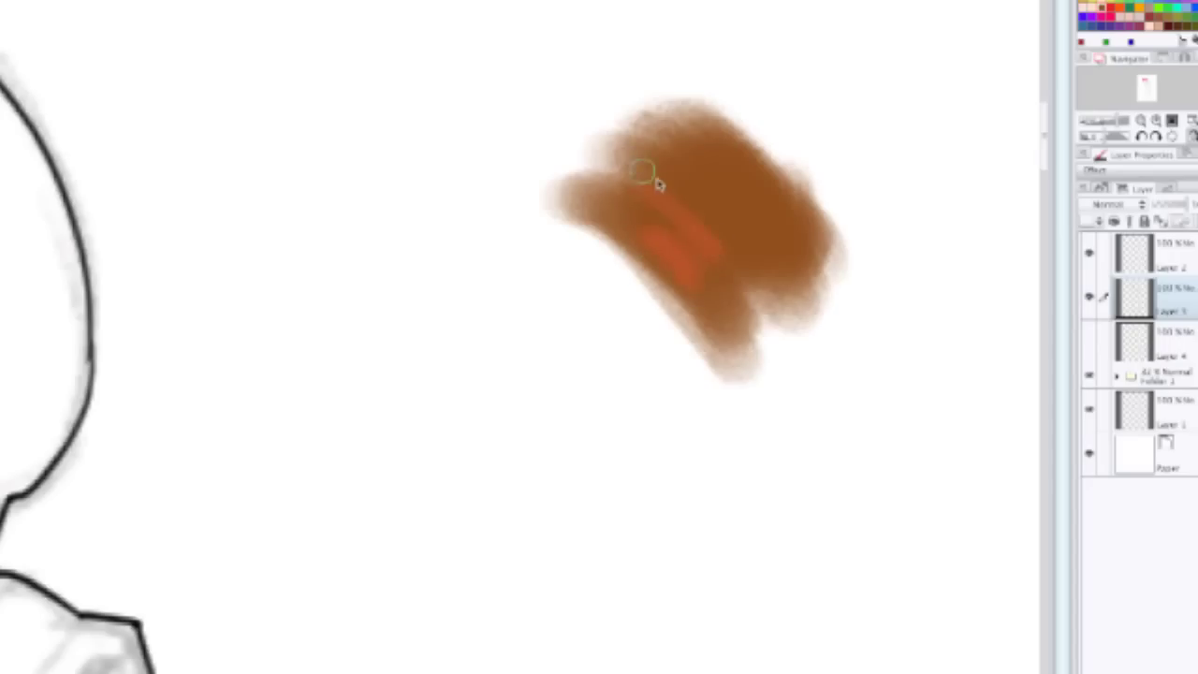
mouse_move(642, 171)
left_mouse_down()
mouse_move(745, 248)
mouse_move(707, 199)
mouse_move(749, 234)
mouse_move(717, 189)
mouse_move(761, 217)
mouse_move(729, 151)
mouse_move(751, 187)
left_mouse_up()
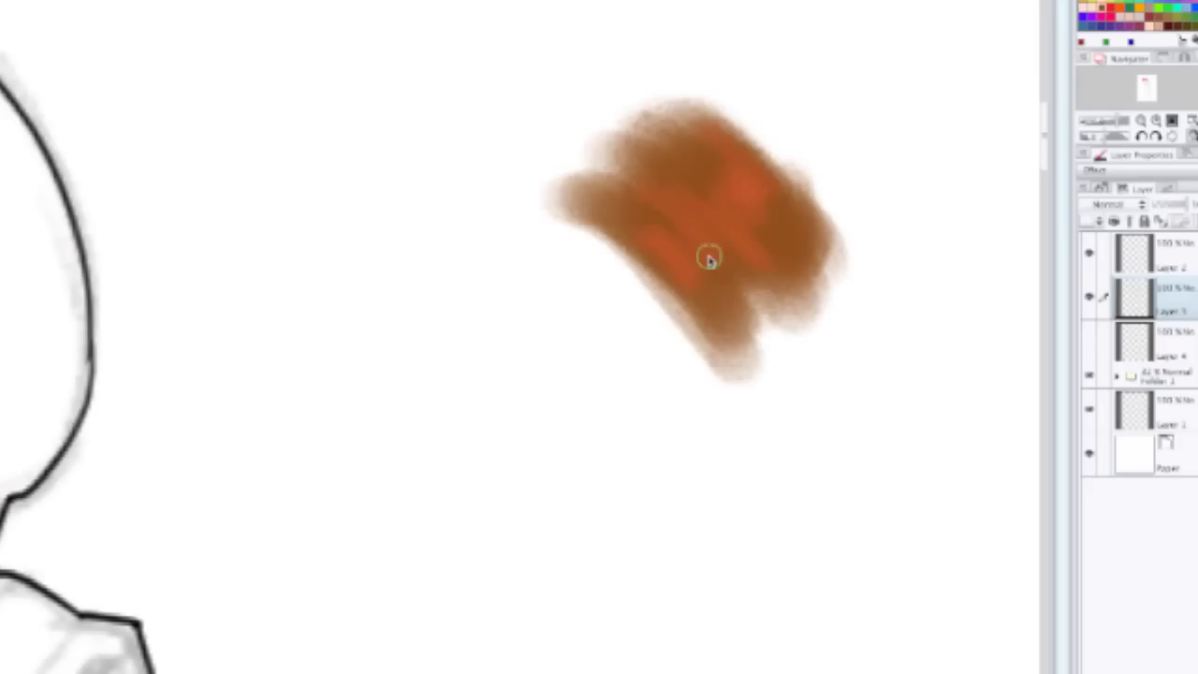
left_click_drag(708, 260, 689, 242)
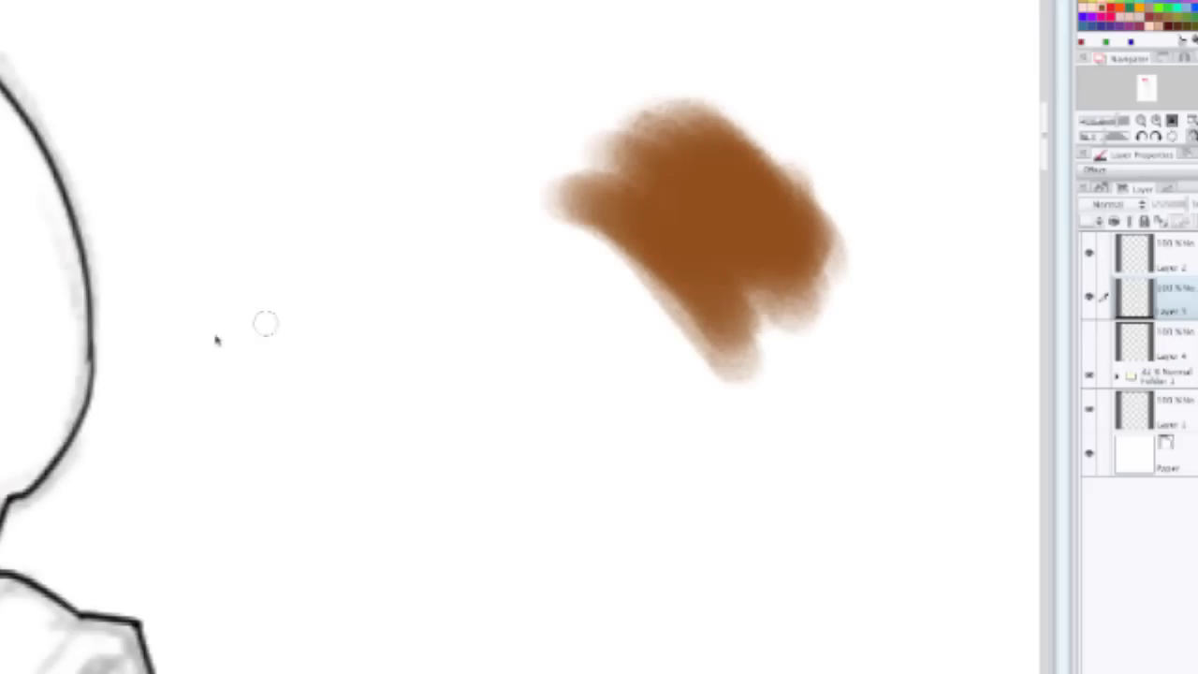
Step: Shift the drawing colour from brown slightly towards red and raise its brightness to get a vivid orange
double_click(2, 341)
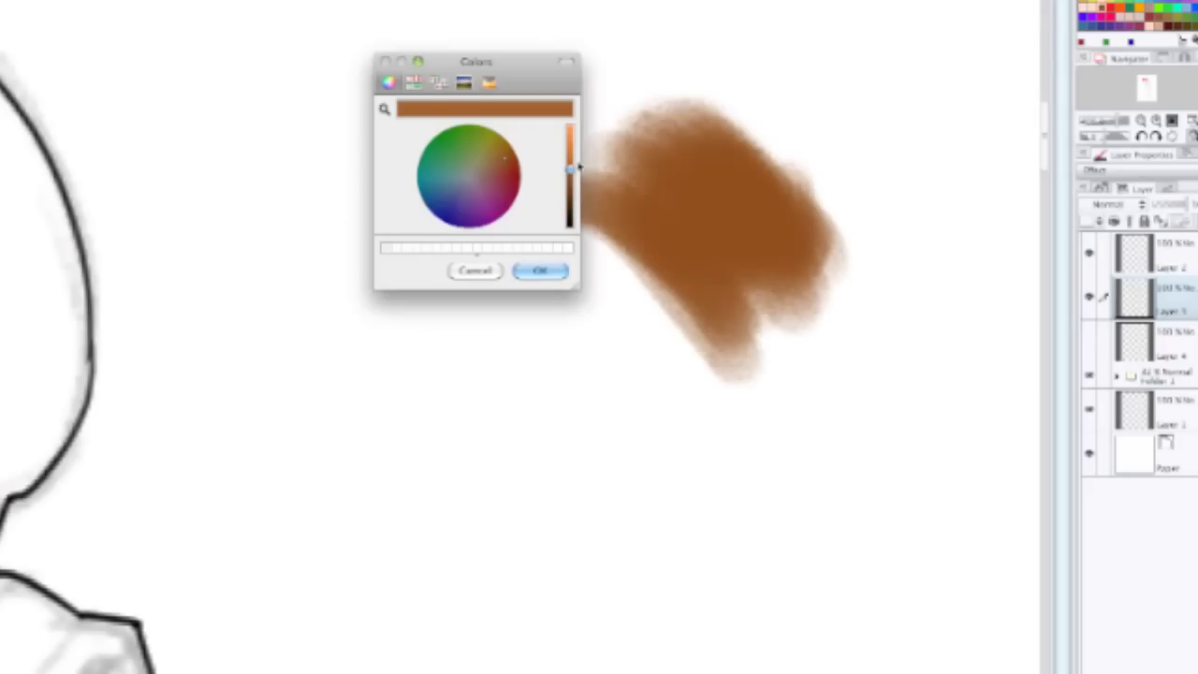
left_click(506, 166)
left_click_drag(570, 165, 569, 138)
left_click(547, 269)
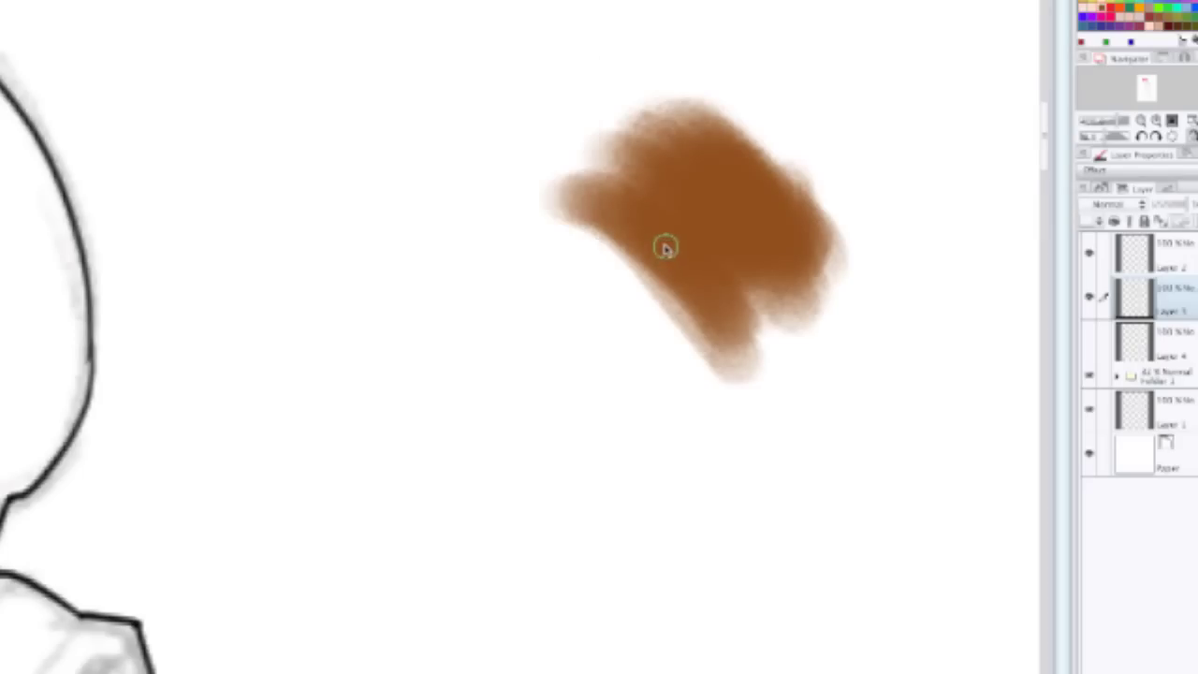
Step: Try orange-red strokes across the middle of the brown patch and cover them with a lighter salmon pink
mouse_move(666, 246)
left_mouse_down()
mouse_move(697, 279)
mouse_move(685, 245)
mouse_move(703, 243)
mouse_move(679, 204)
mouse_move(689, 190)
mouse_move(757, 245)
mouse_move(717, 190)
mouse_move(753, 221)
mouse_move(759, 186)
left_mouse_up()
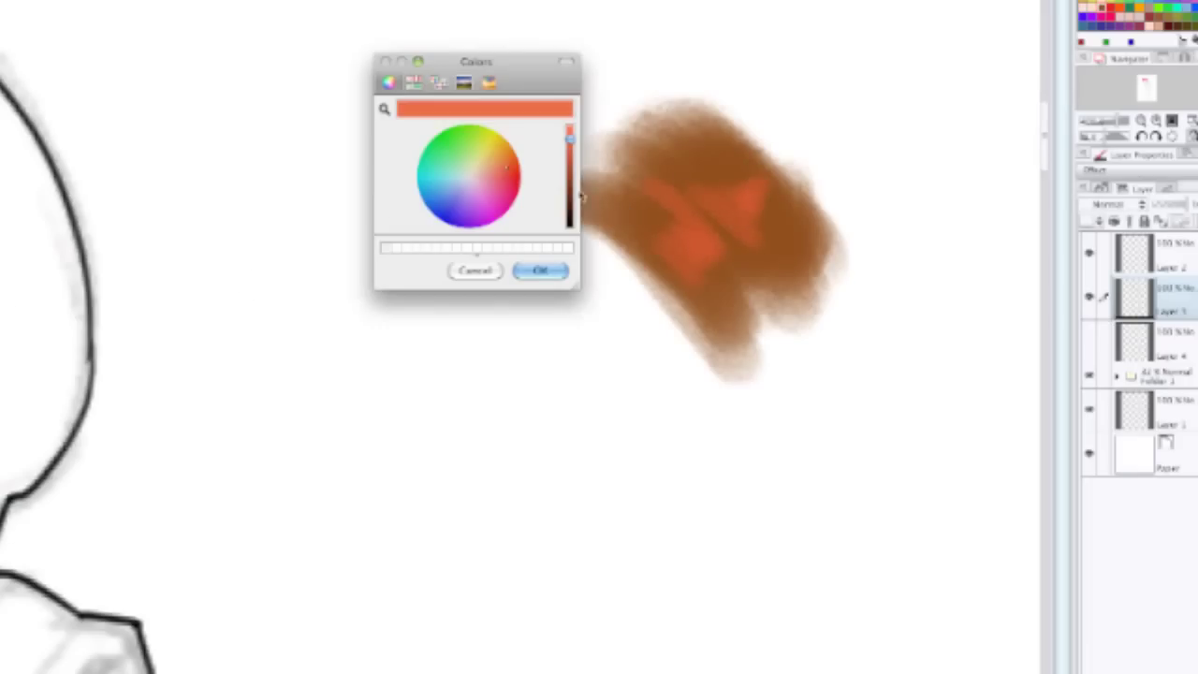
left_click(502, 176)
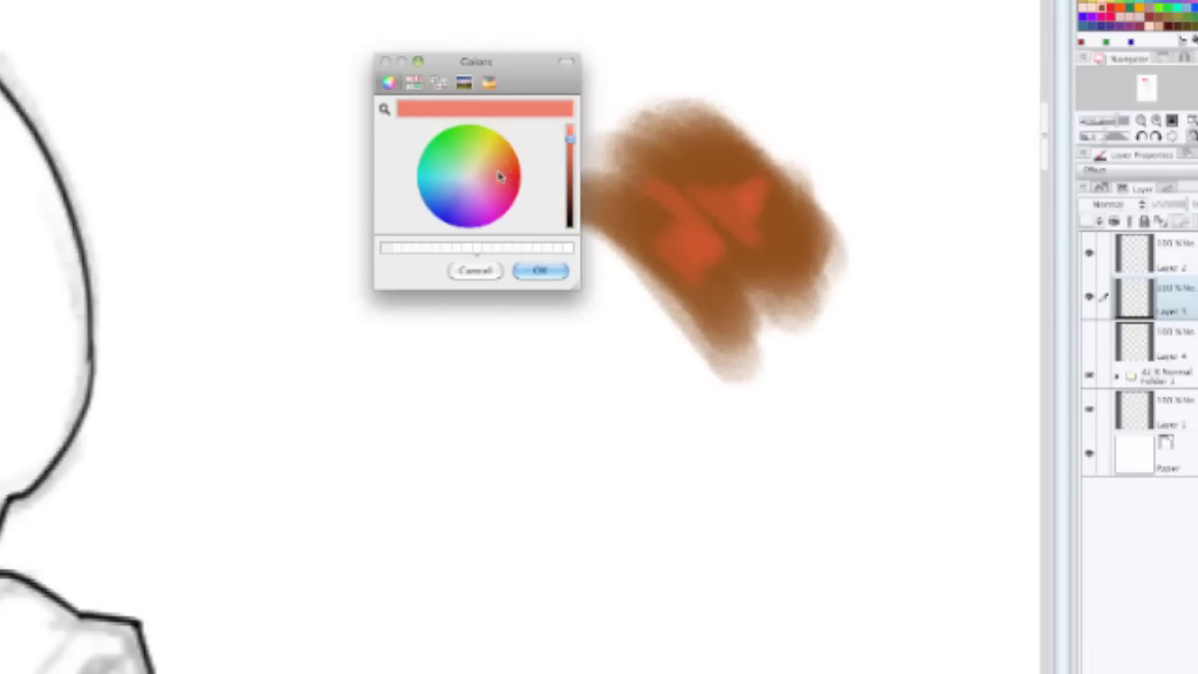
left_click(540, 270)
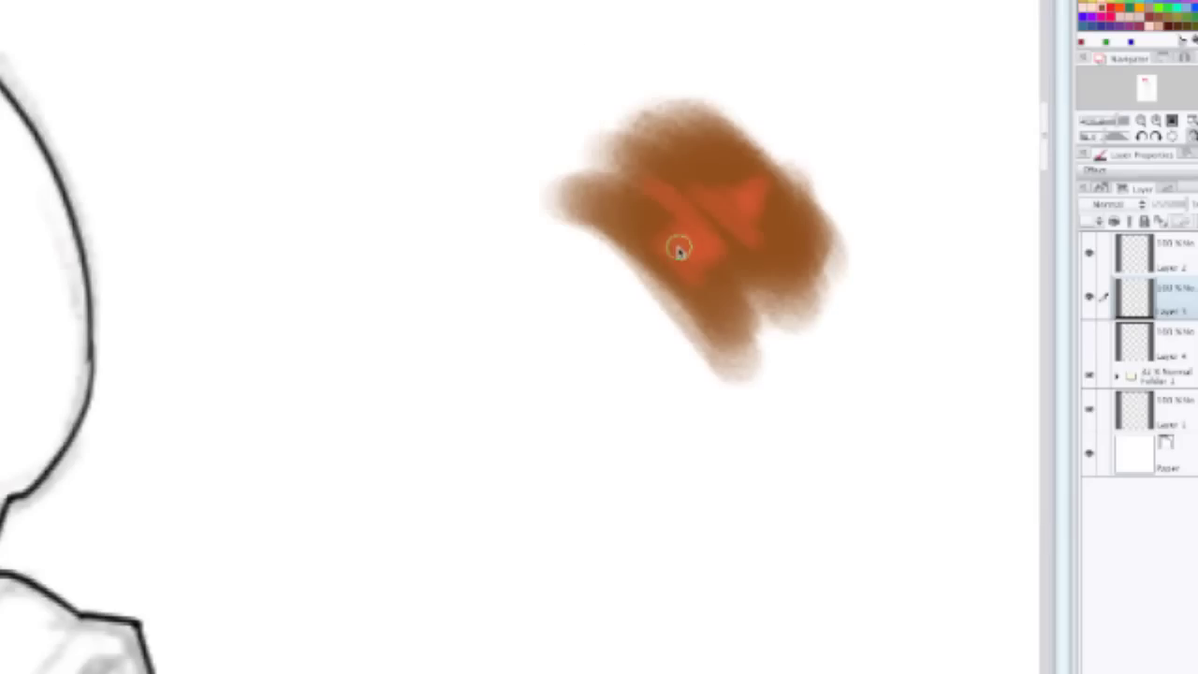
mouse_move(679, 249)
left_mouse_down()
mouse_move(761, 190)
mouse_move(682, 258)
mouse_move(694, 240)
mouse_move(712, 261)
mouse_move(664, 217)
mouse_move(749, 179)
left_mouse_up()
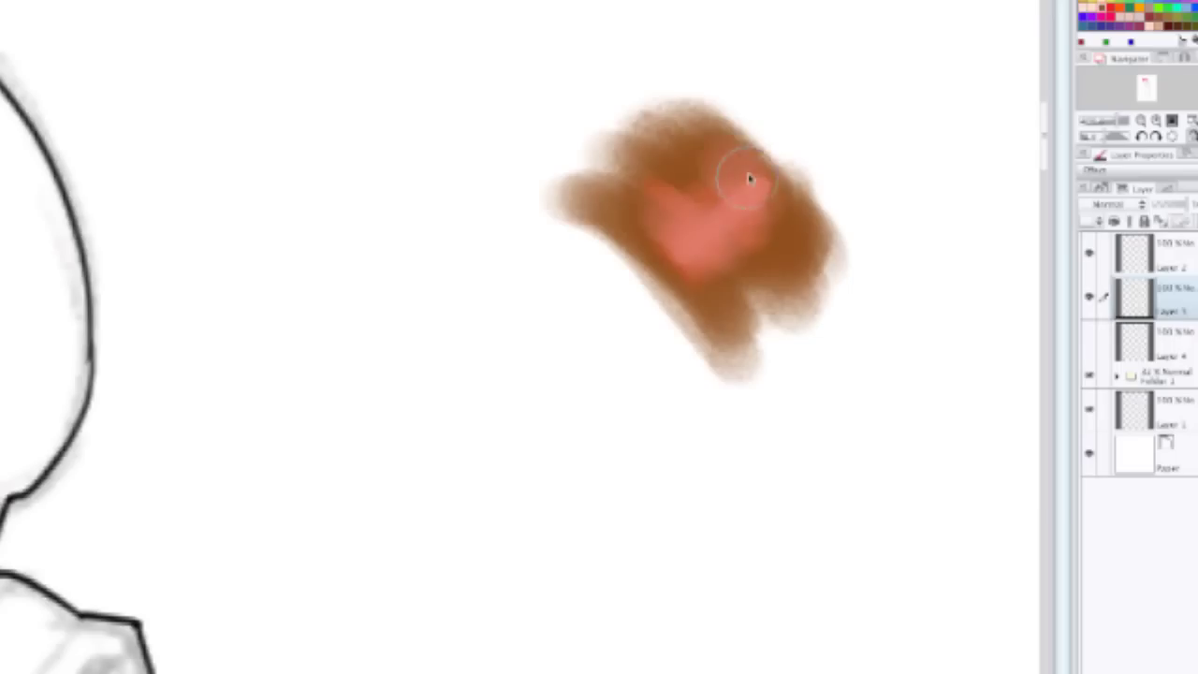
Step: Undo the salmon-pink and orange-red strokes on the brown patch
key("ctrl+z")
key("ctrl+z")
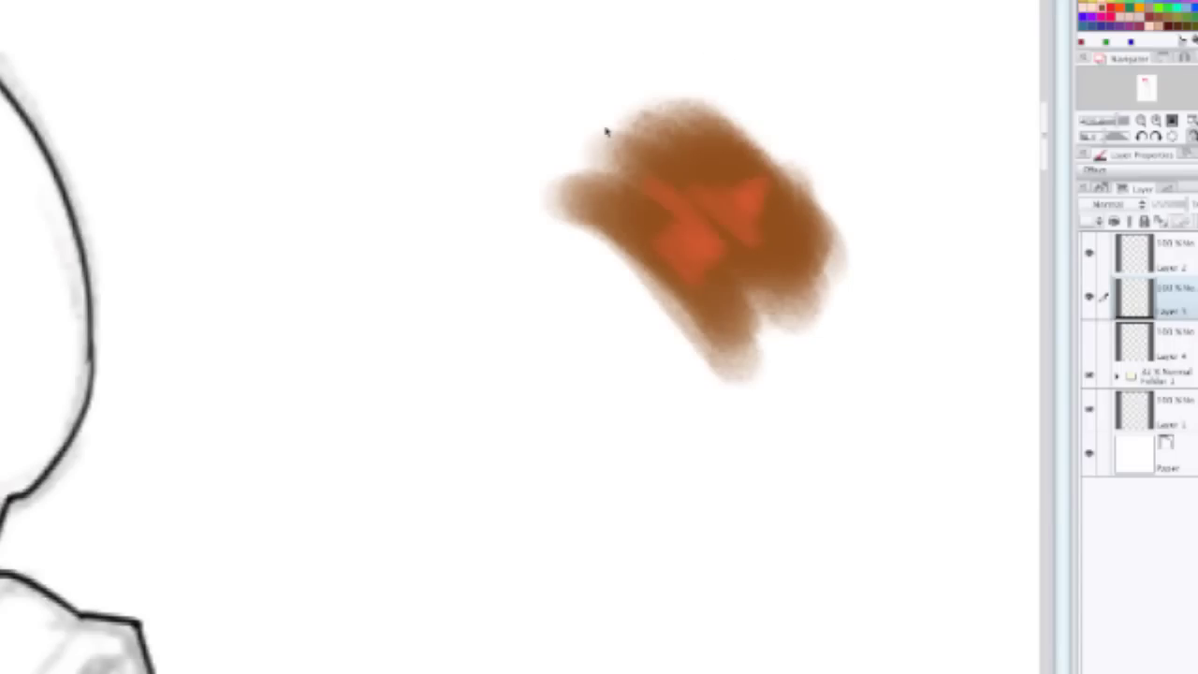
key("ctrl+z")
key("ctrl+z")
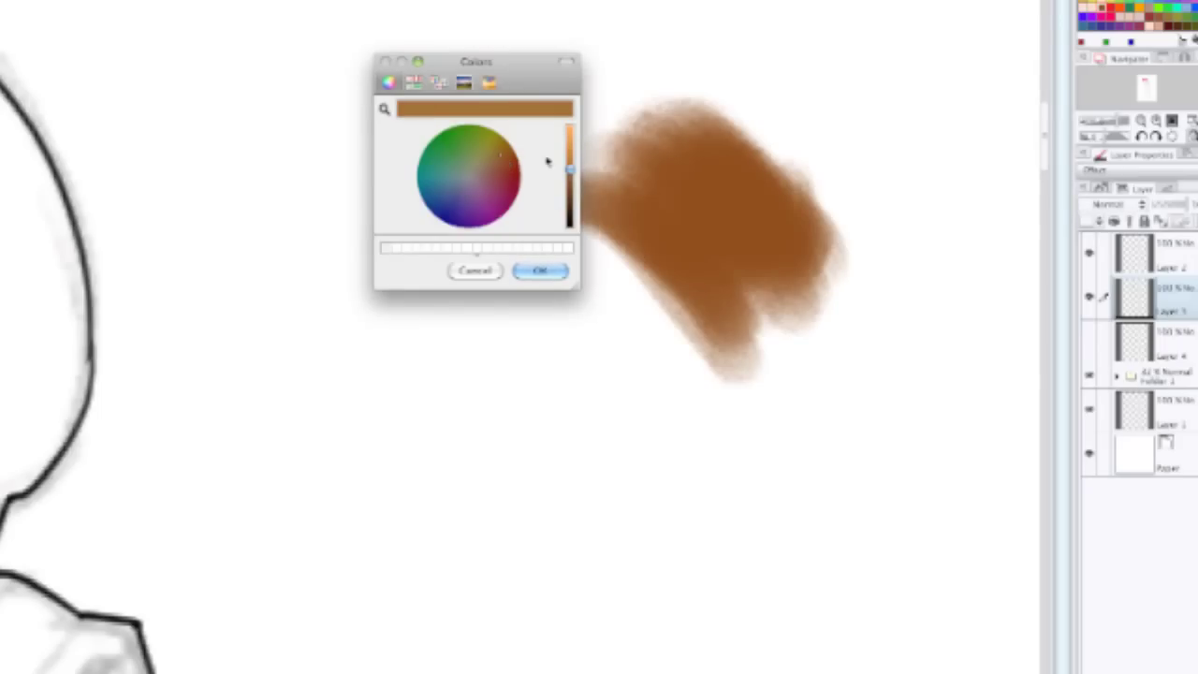
Step: Darken the drawing colour to a deep olive brown and paint shading over the lower part of the brown patch
left_click_drag(569, 169, 570, 190)
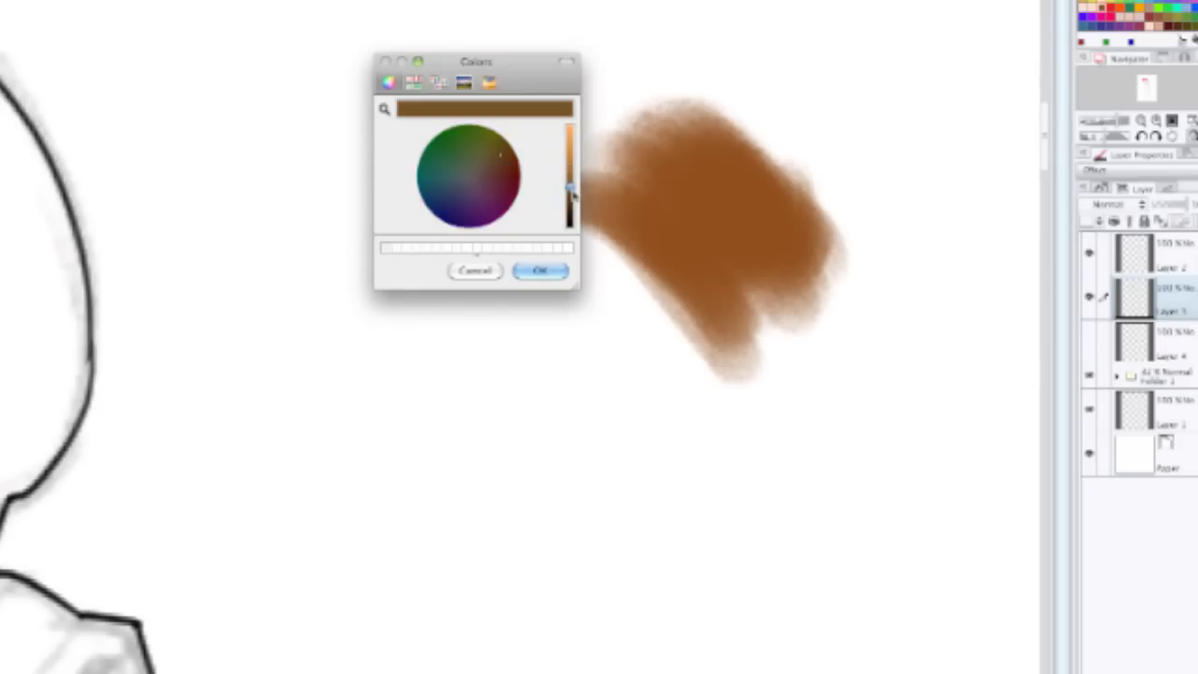
left_click(556, 273)
mouse_move(731, 334)
left_mouse_down()
mouse_move(691, 290)
mouse_move(755, 344)
mouse_move(726, 309)
mouse_move(744, 313)
mouse_move(741, 269)
mouse_move(770, 296)
mouse_move(776, 266)
mouse_move(789, 277)
mouse_move(813, 262)
mouse_move(723, 304)
mouse_move(699, 297)
mouse_move(714, 310)
mouse_move(682, 284)
mouse_move(810, 256)
left_mouse_up()
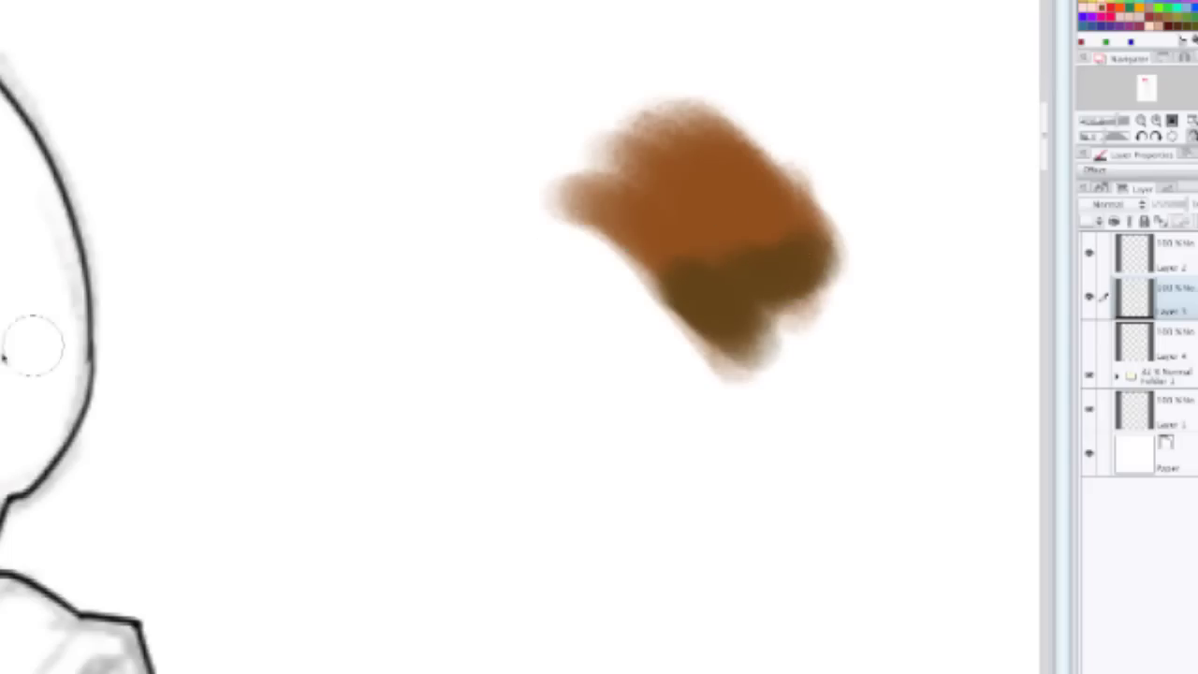
Step: Set the drawing colour to a brighter reddish orange-brown and paint a band across the middle and left tip of the patch
double_click(2, 309)
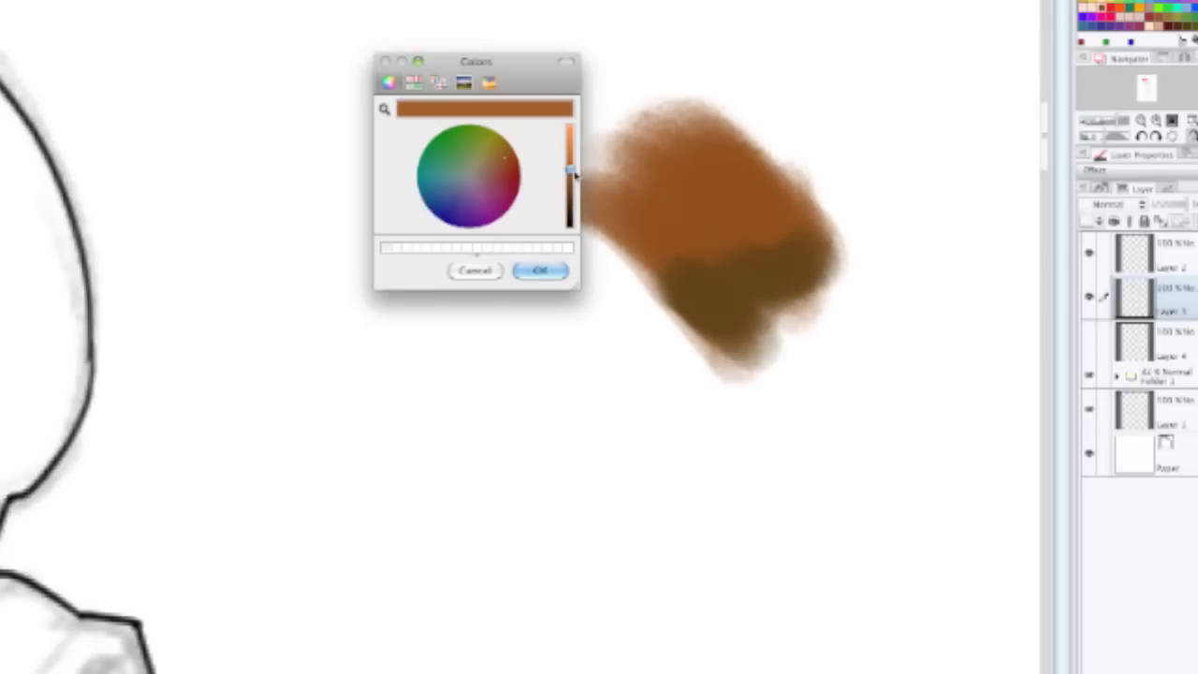
left_click_drag(570, 171, 534, 166)
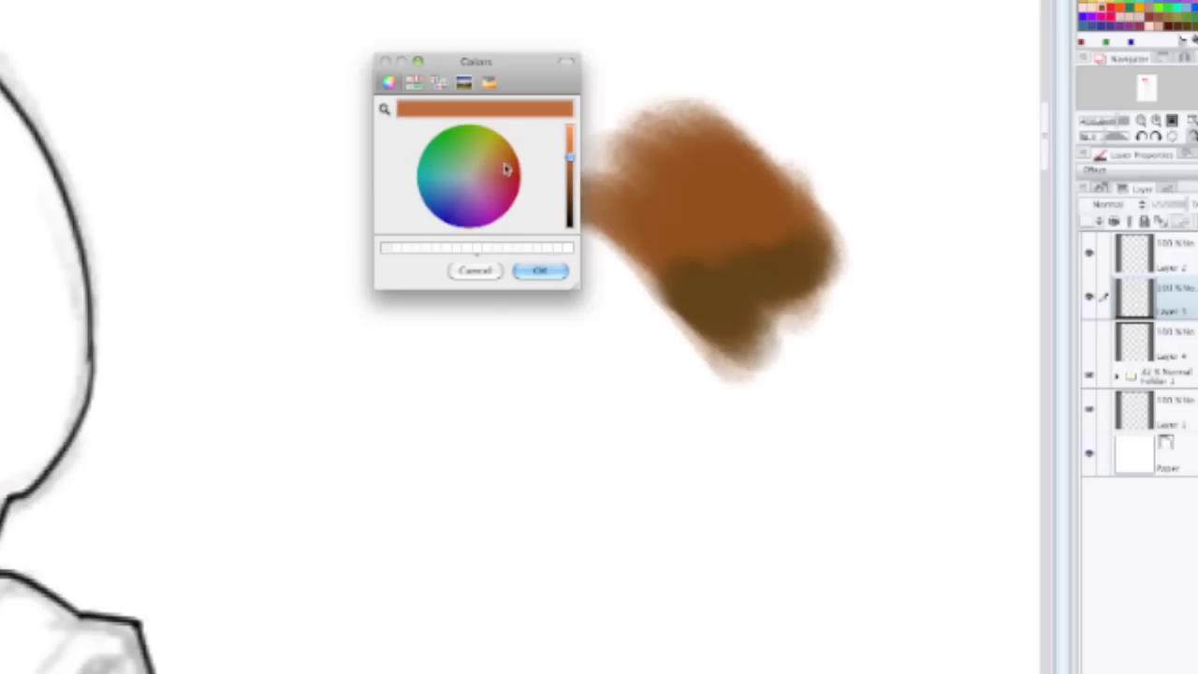
left_click(539, 271)
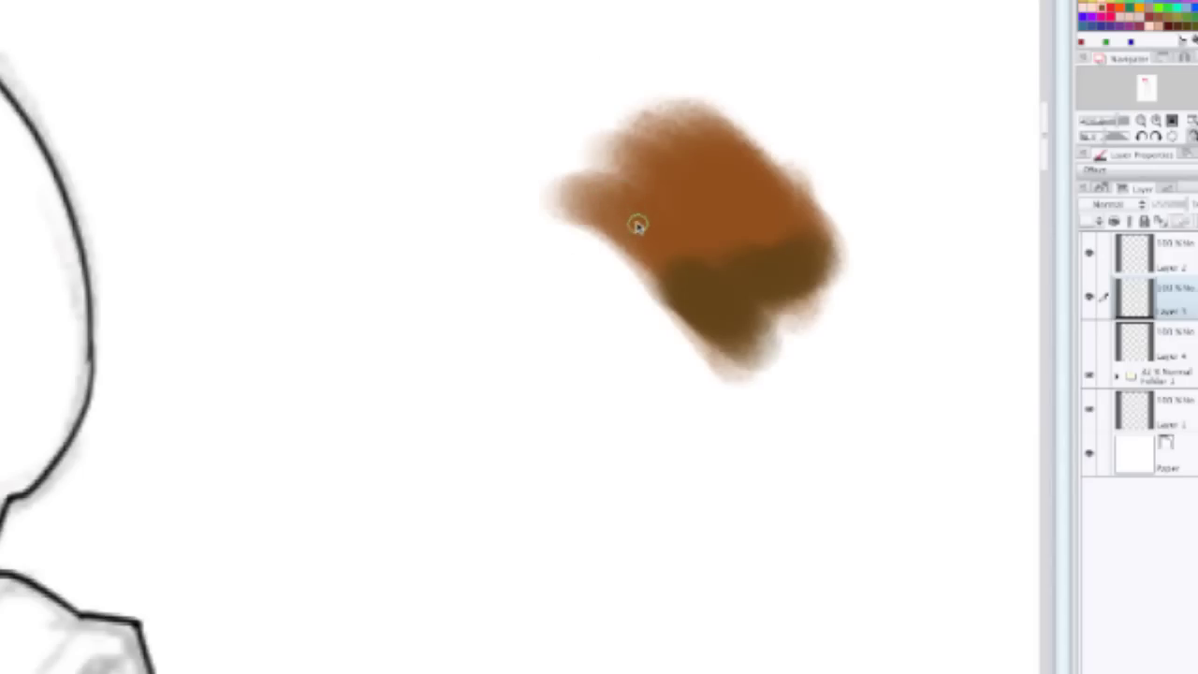
mouse_move(651, 220)
left_mouse_down()
mouse_move(698, 214)
mouse_move(756, 171)
mouse_move(627, 211)
mouse_move(643, 237)
mouse_move(637, 227)
mouse_move(680, 207)
mouse_move(704, 272)
mouse_move(767, 248)
mouse_move(777, 220)
mouse_move(732, 205)
mouse_move(749, 192)
mouse_move(772, 198)
mouse_move(630, 238)
mouse_move(636, 215)
mouse_move(552, 194)
left_mouse_up()
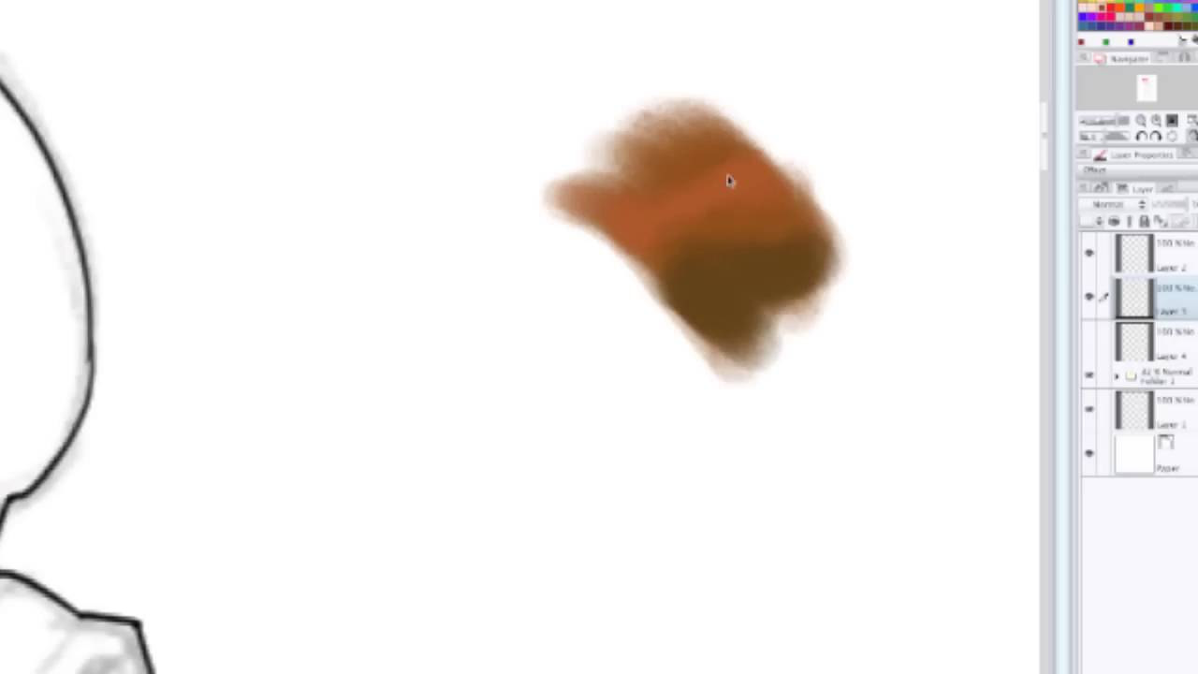
Step: Set the drawing colour to a dusty pinkish brown and paint highlights over the upper part of the patch
double_click(2, 305)
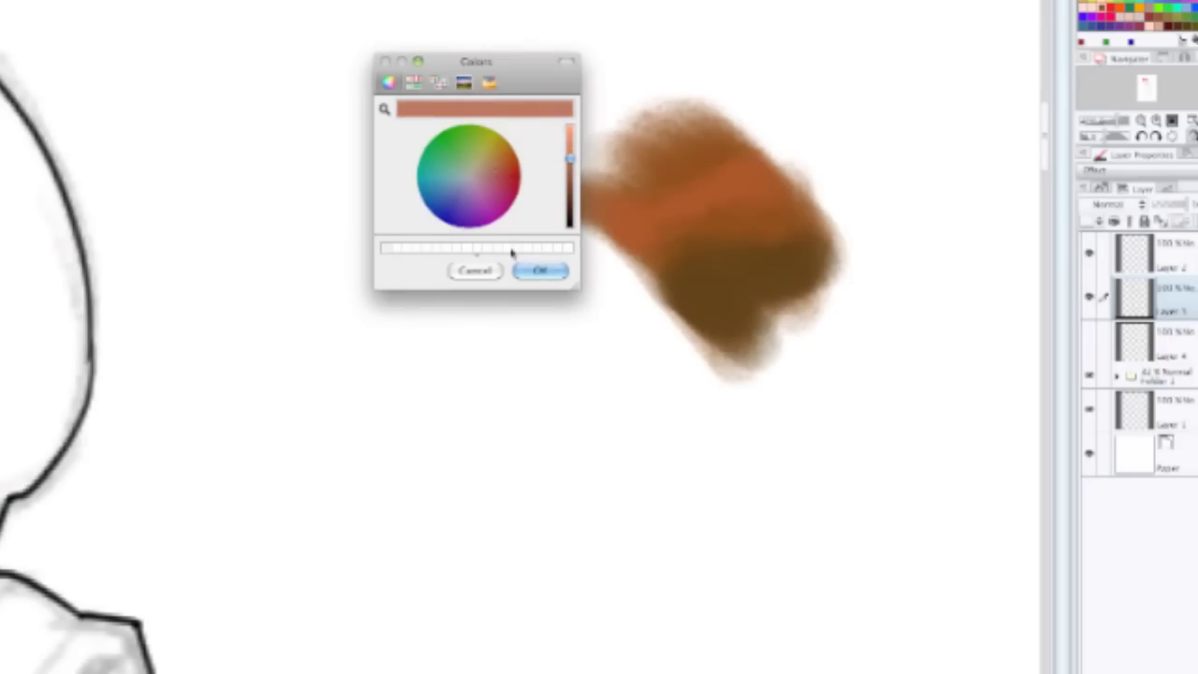
left_click(557, 269)
mouse_move(649, 219)
left_mouse_down()
mouse_move(727, 191)
mouse_move(714, 201)
mouse_move(735, 182)
mouse_move(723, 171)
mouse_move(757, 178)
mouse_move(688, 127)
mouse_move(672, 150)
mouse_move(684, 177)
mouse_move(660, 159)
left_mouse_up()
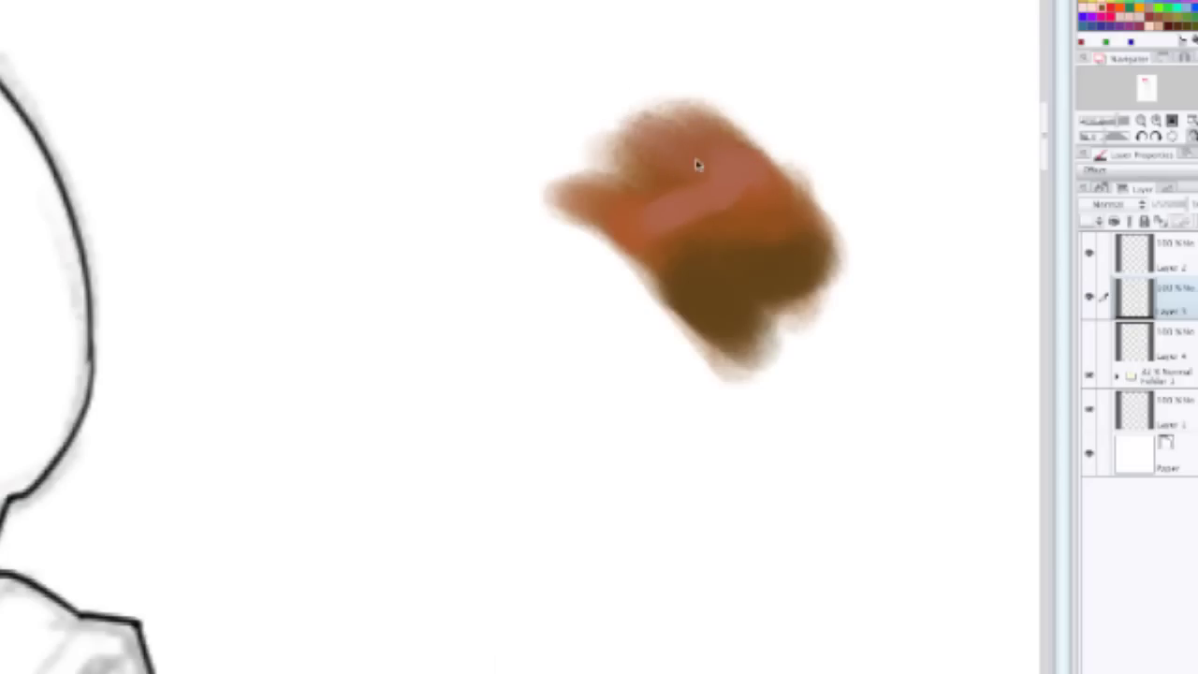
scroll(696, 164, "down", 5)
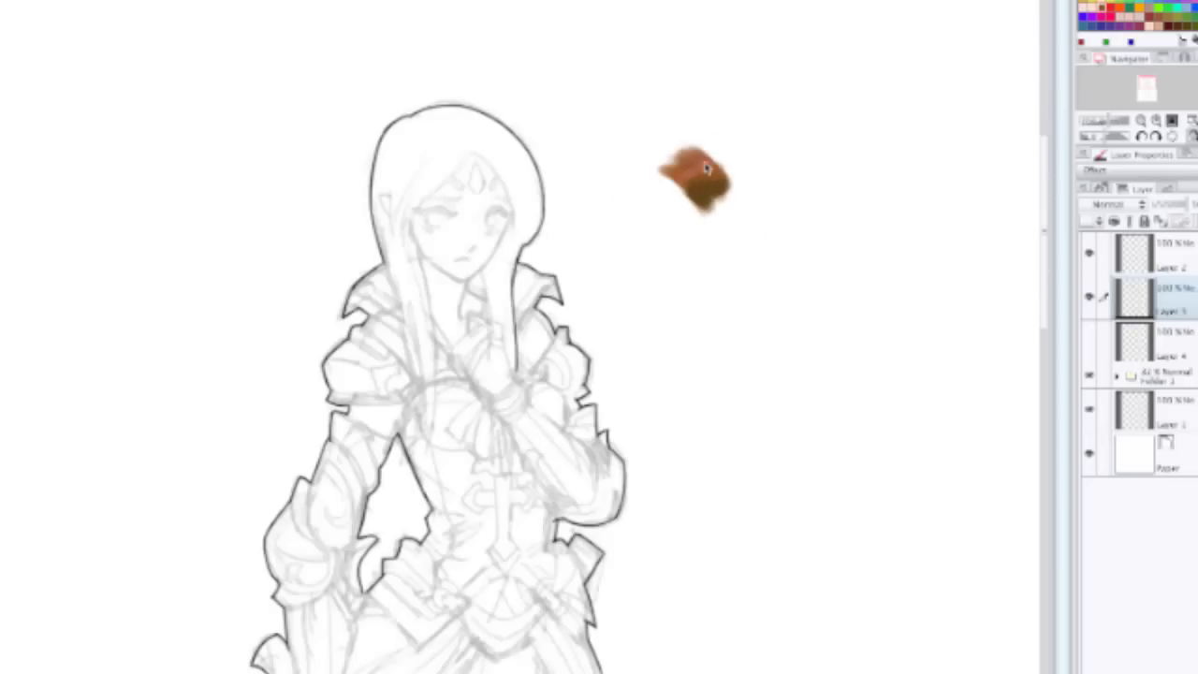
scroll(706, 169, "up", 5)
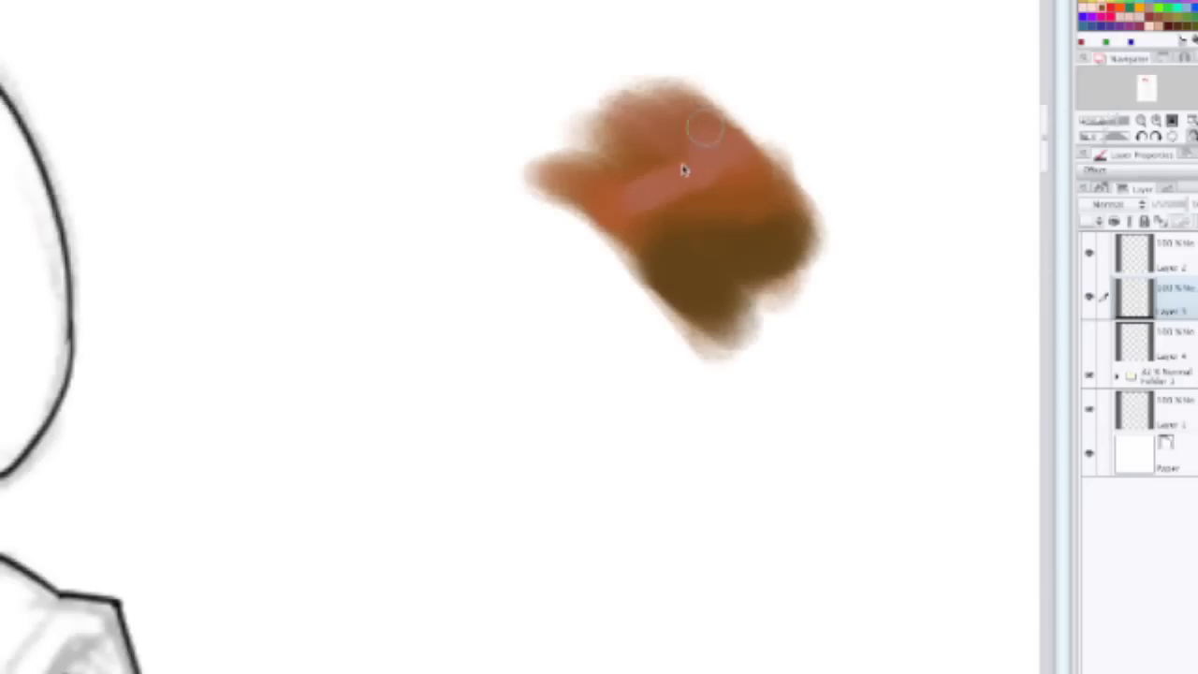
scroll(683, 169, "up", 3)
scroll(474, 259, "down", 5)
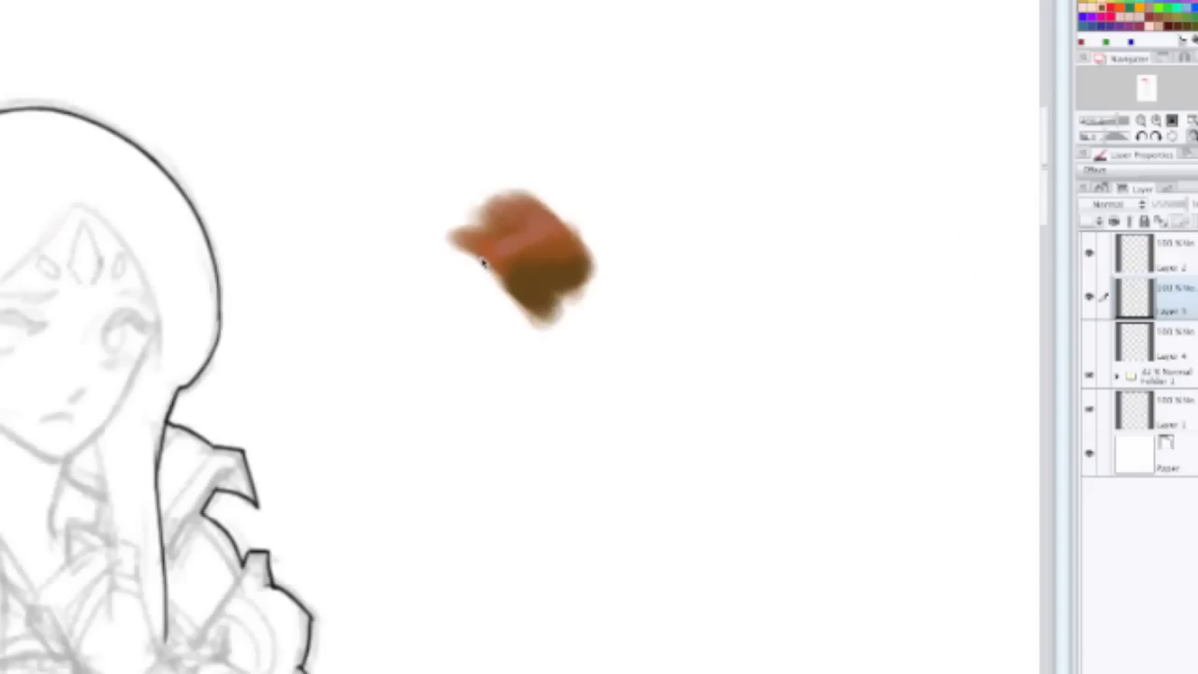
Step: Set the drawing colour to a dark, desaturated greyish blue
double_click(2, 280)
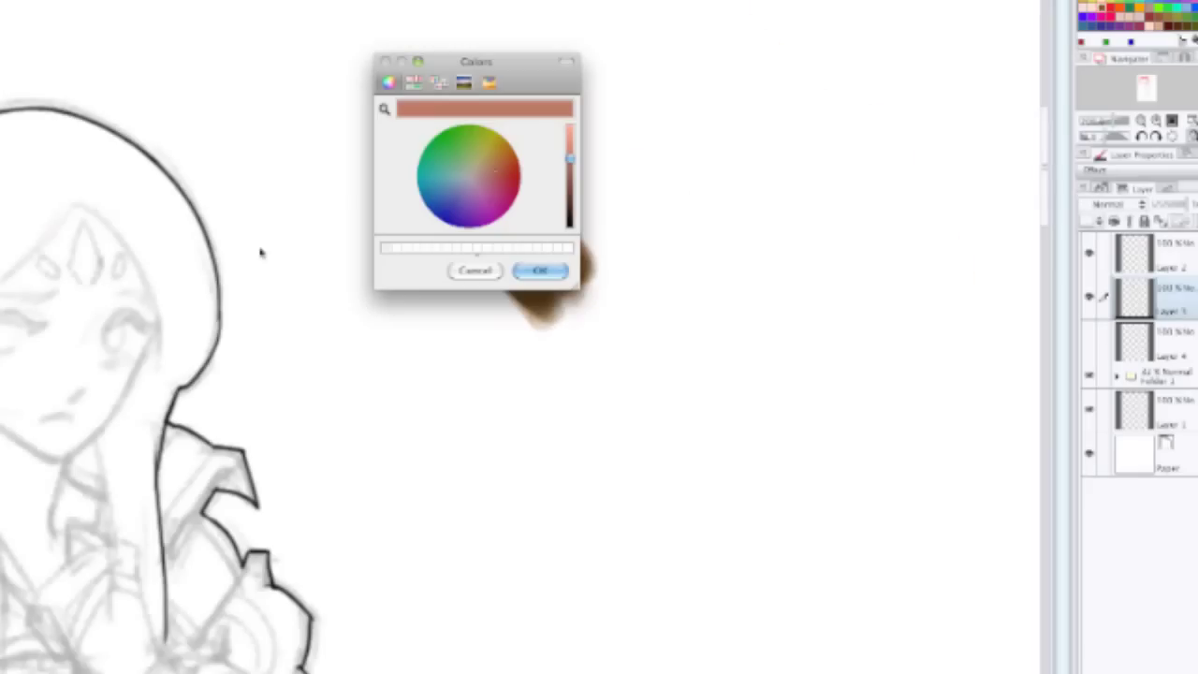
left_click_drag(458, 143, 441, 209)
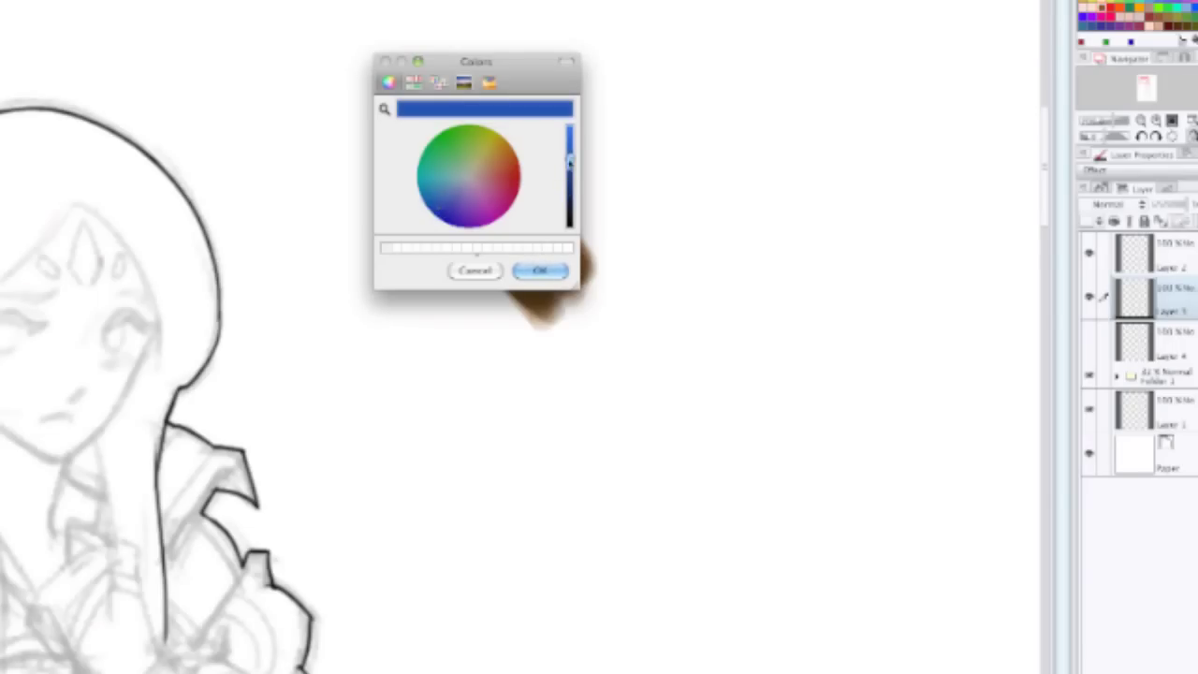
left_click_drag(569, 161, 569, 180)
left_click(446, 207)
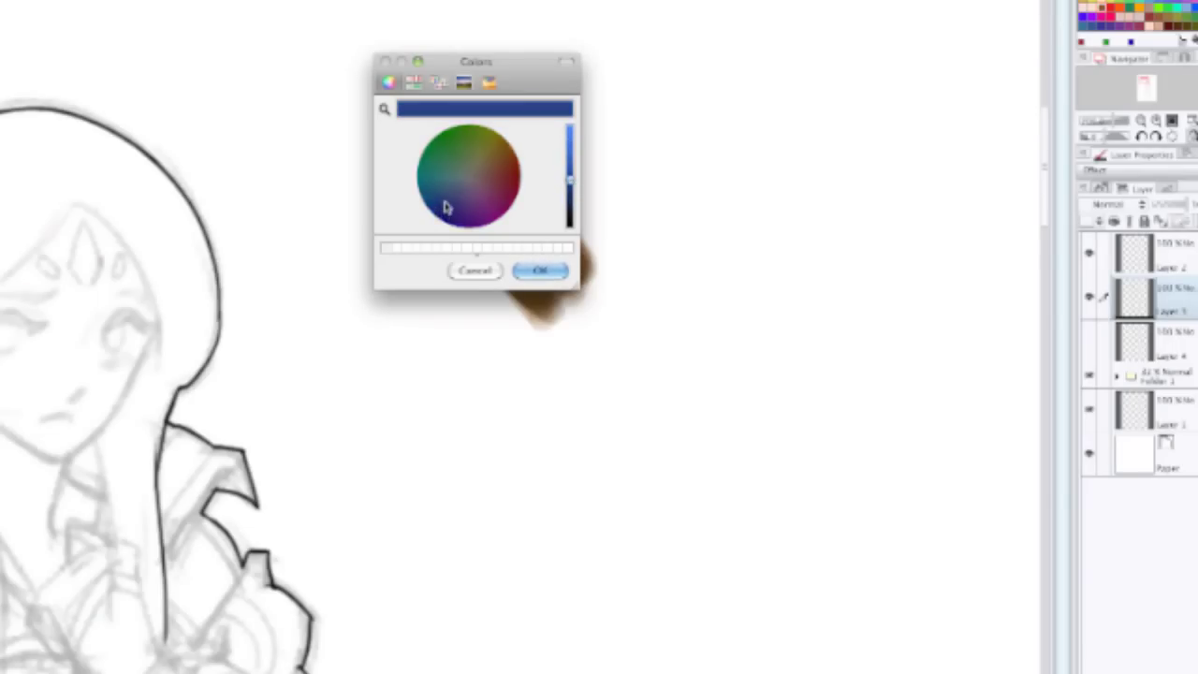
mouse_move(445, 208)
left_mouse_down()
mouse_move(495, 201)
mouse_move(478, 159)
mouse_move(438, 215)
mouse_move(452, 198)
left_mouse_up()
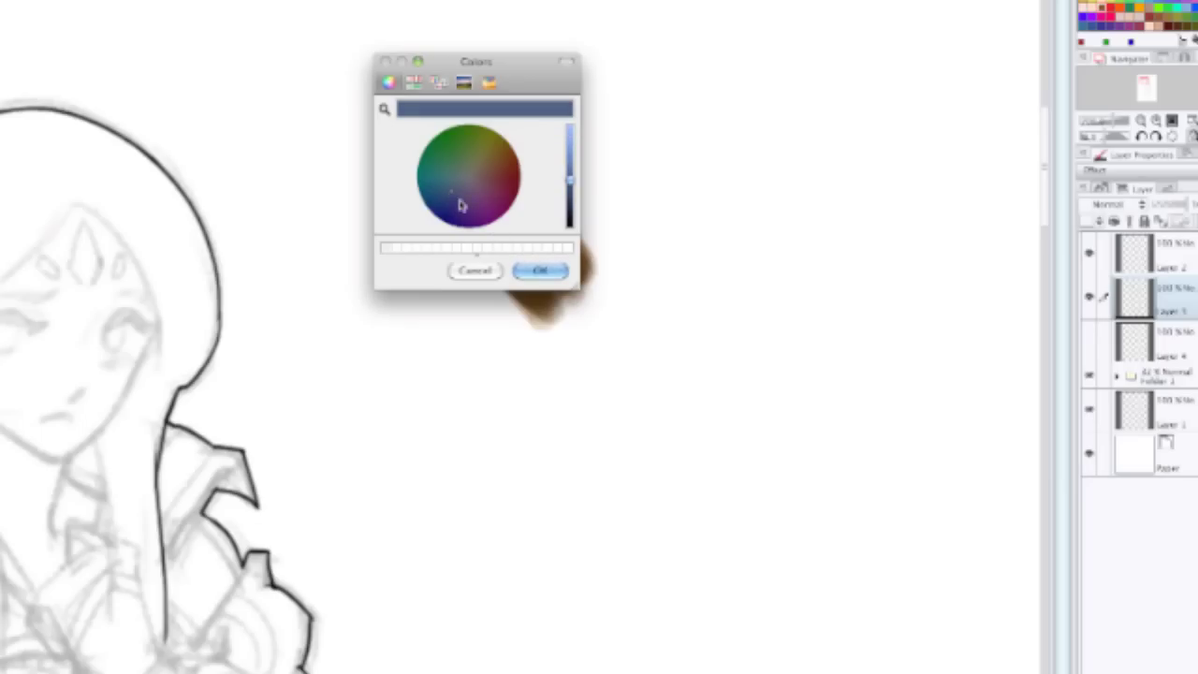
left_click(541, 270)
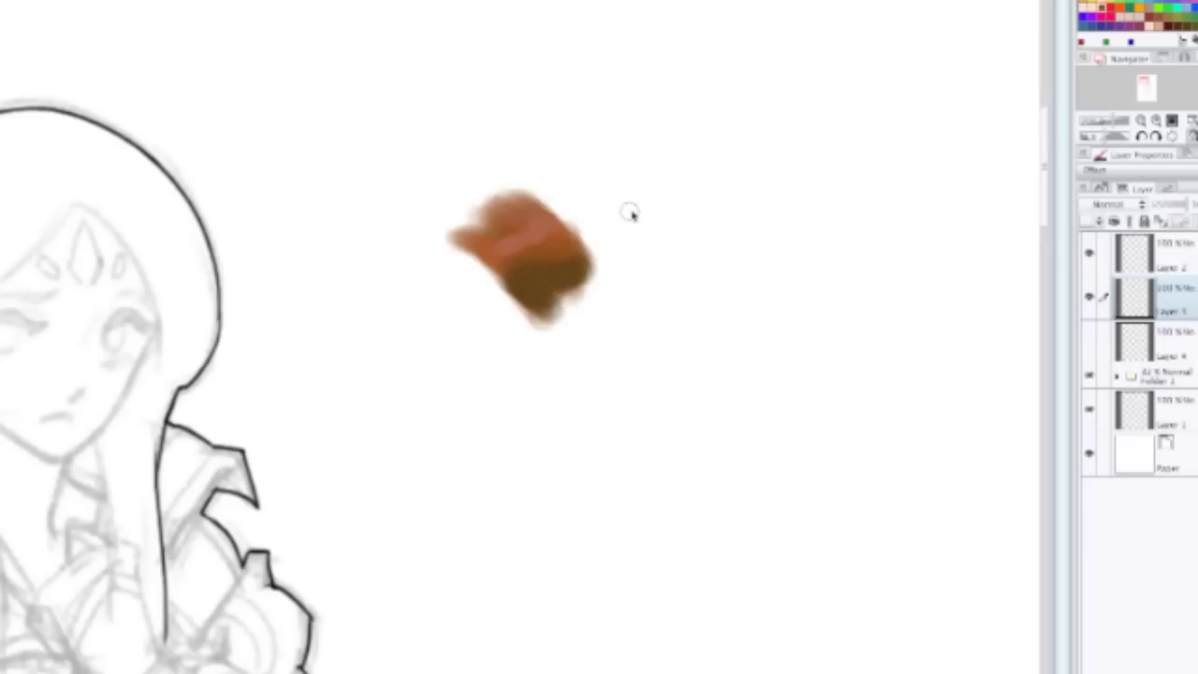
Step: Paint a solid greyish-blue ball to the right of the brown patch
mouse_move(632, 205)
left_mouse_down()
mouse_move(645, 221)
mouse_move(642, 193)
mouse_move(671, 187)
left_mouse_up()
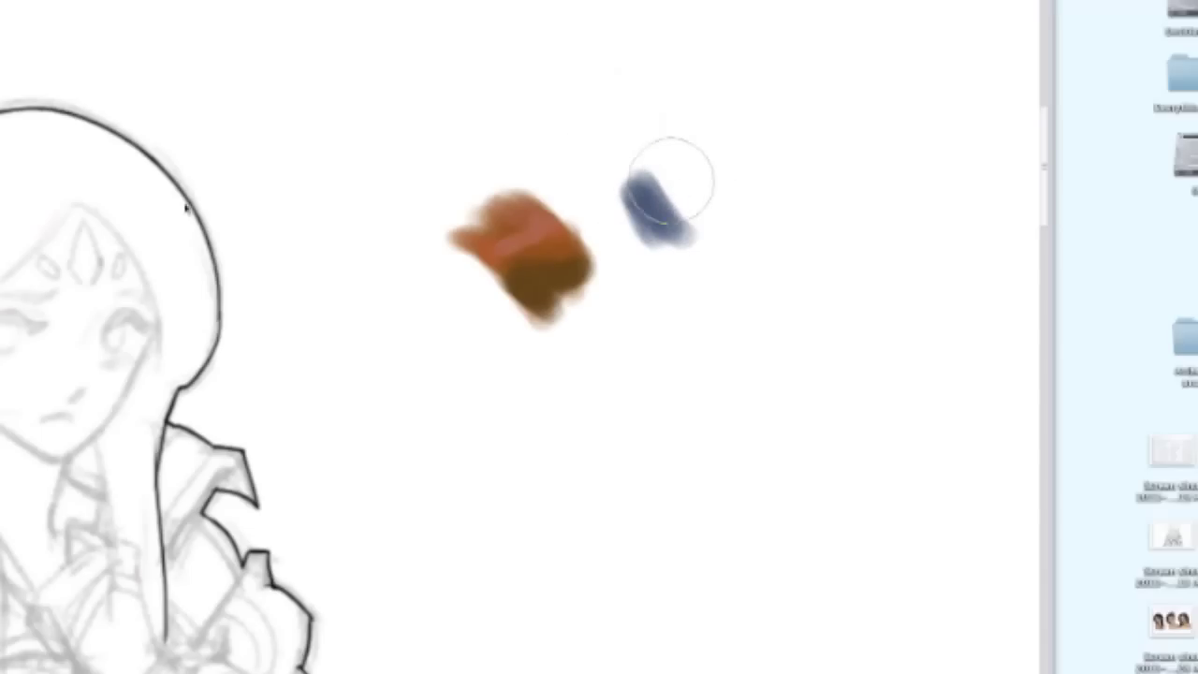
left_click(610, 181)
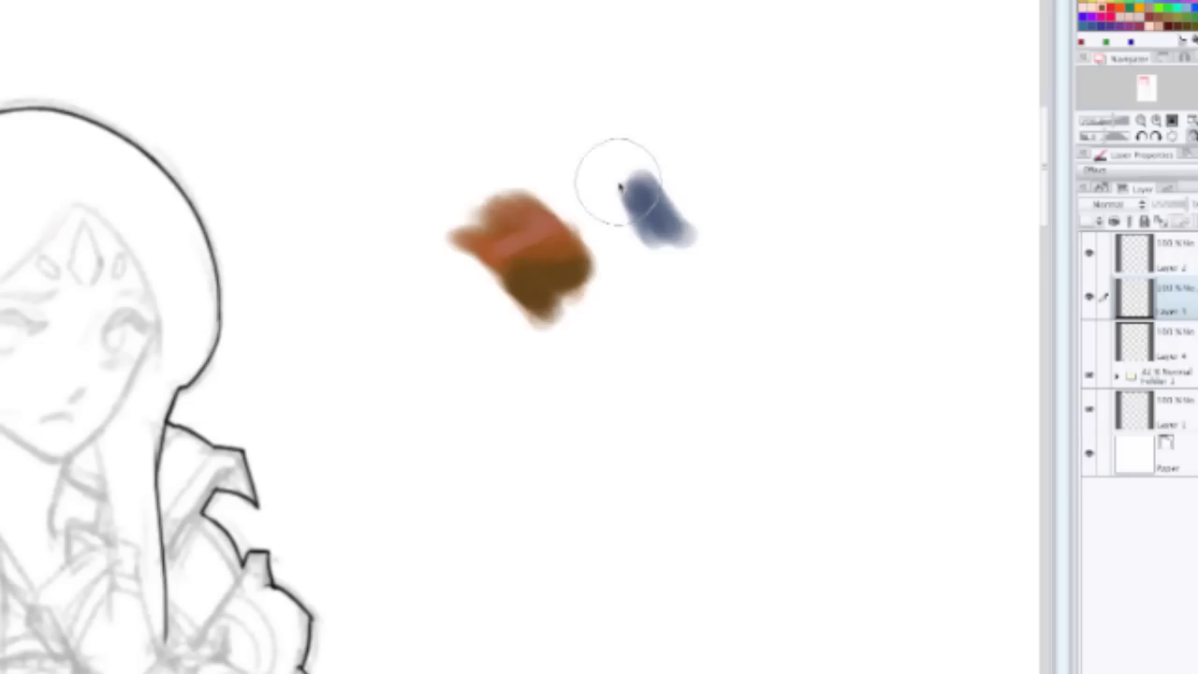
mouse_move(615, 187)
left_mouse_down()
mouse_move(676, 191)
mouse_move(675, 211)
mouse_move(677, 191)
mouse_move(653, 192)
mouse_move(683, 186)
mouse_move(676, 213)
mouse_move(650, 188)
mouse_move(671, 214)
mouse_move(654, 178)
mouse_move(682, 209)
mouse_move(649, 181)
mouse_move(675, 179)
mouse_move(649, 175)
mouse_move(652, 218)
mouse_move(646, 183)
mouse_move(662, 173)
mouse_move(676, 201)
mouse_move(674, 187)
mouse_move(644, 183)
mouse_move(681, 201)
left_mouse_up()
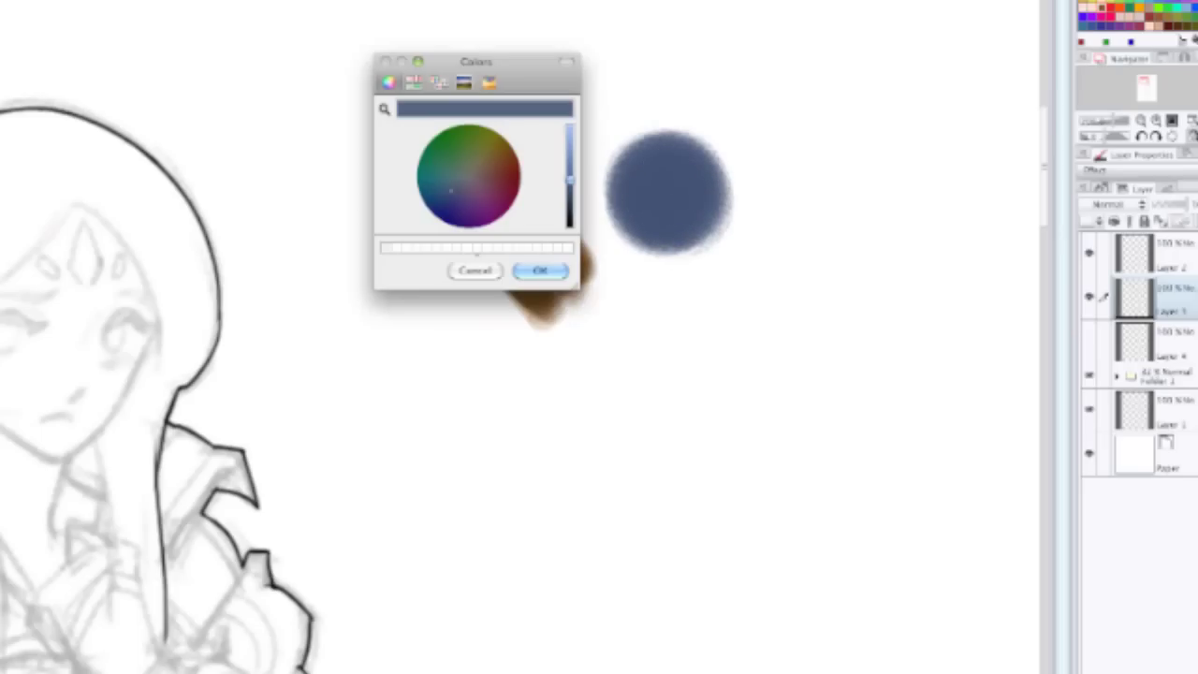
Step: Shift the drawing colour from greyish blue to teal and raise its brightness
left_click(456, 190)
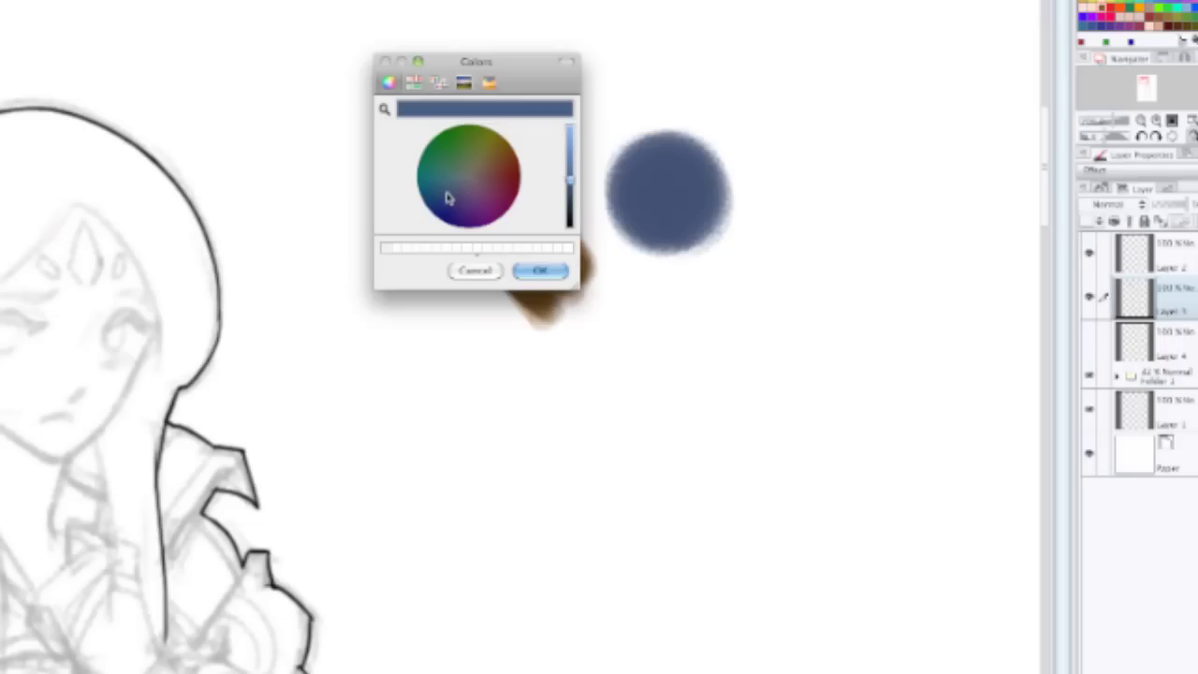
left_click(444, 194)
mouse_move(447, 201)
left_mouse_down()
mouse_move(446, 166)
mouse_move(449, 200)
mouse_move(446, 189)
left_mouse_up()
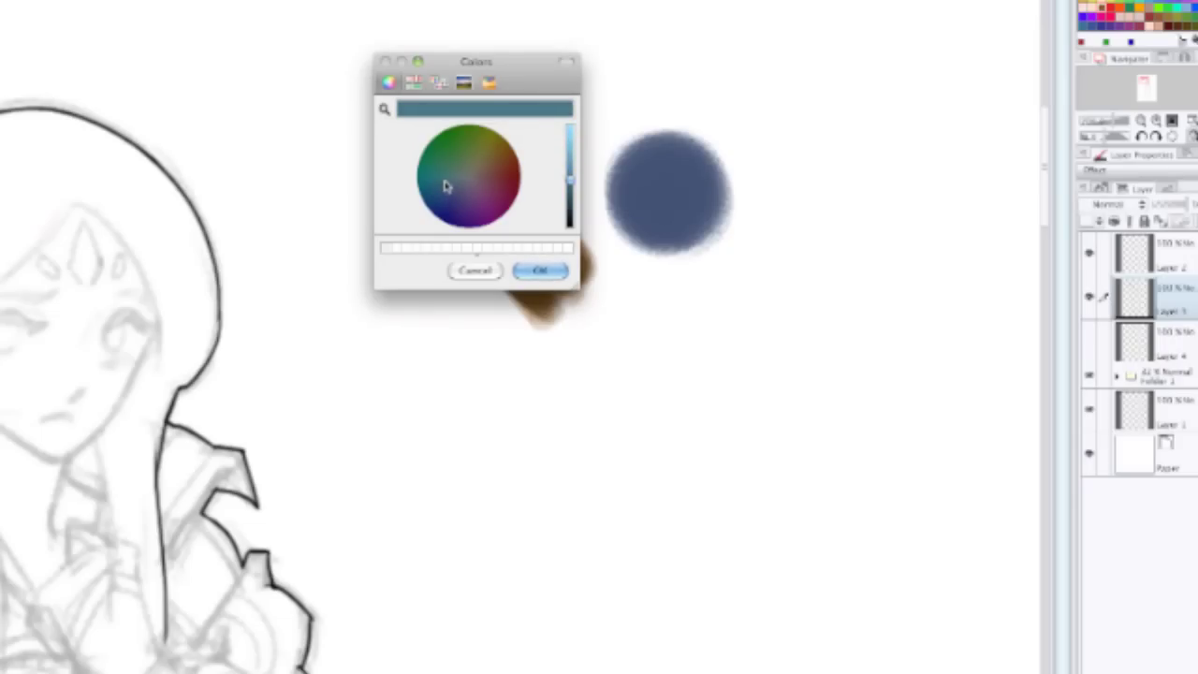
left_click_drag(569, 180, 569, 158)
left_click(551, 271)
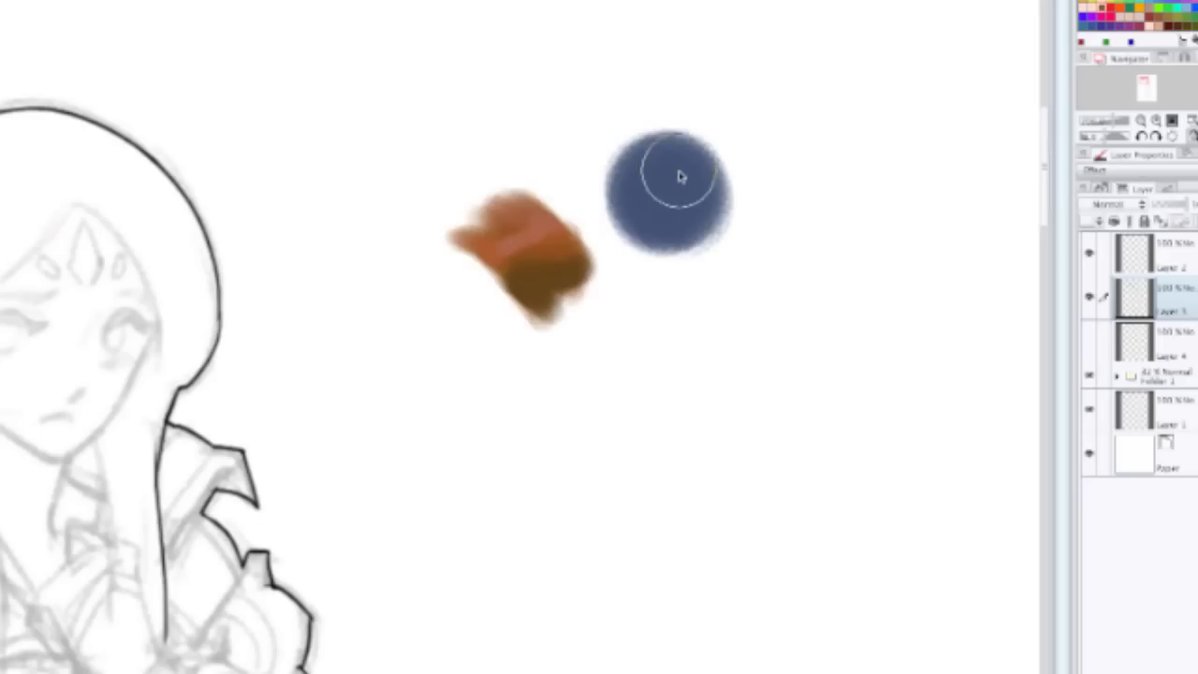
Step: Reduce the brush size and paint a round teal highlight in the upper part of the blue ball
key("bracketleft")
key("bracketleft")
key("bracketleft")
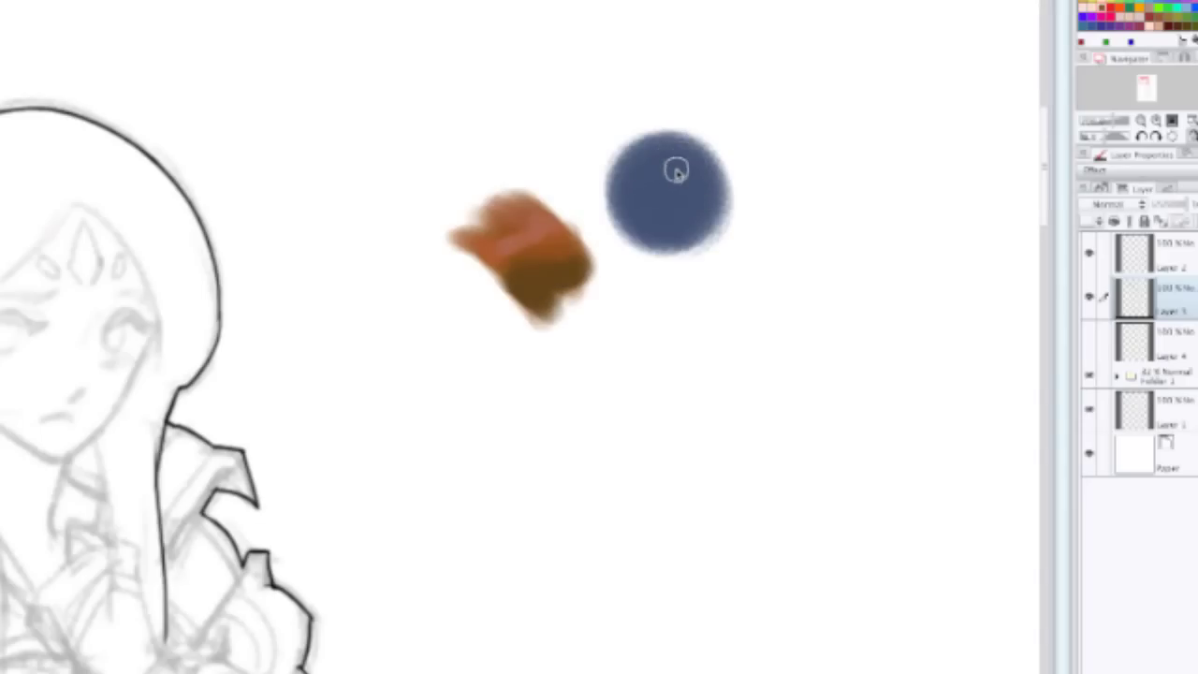
mouse_move(673, 173)
left_mouse_down()
mouse_move(663, 177)
mouse_move(671, 160)
mouse_move(686, 166)
left_mouse_up()
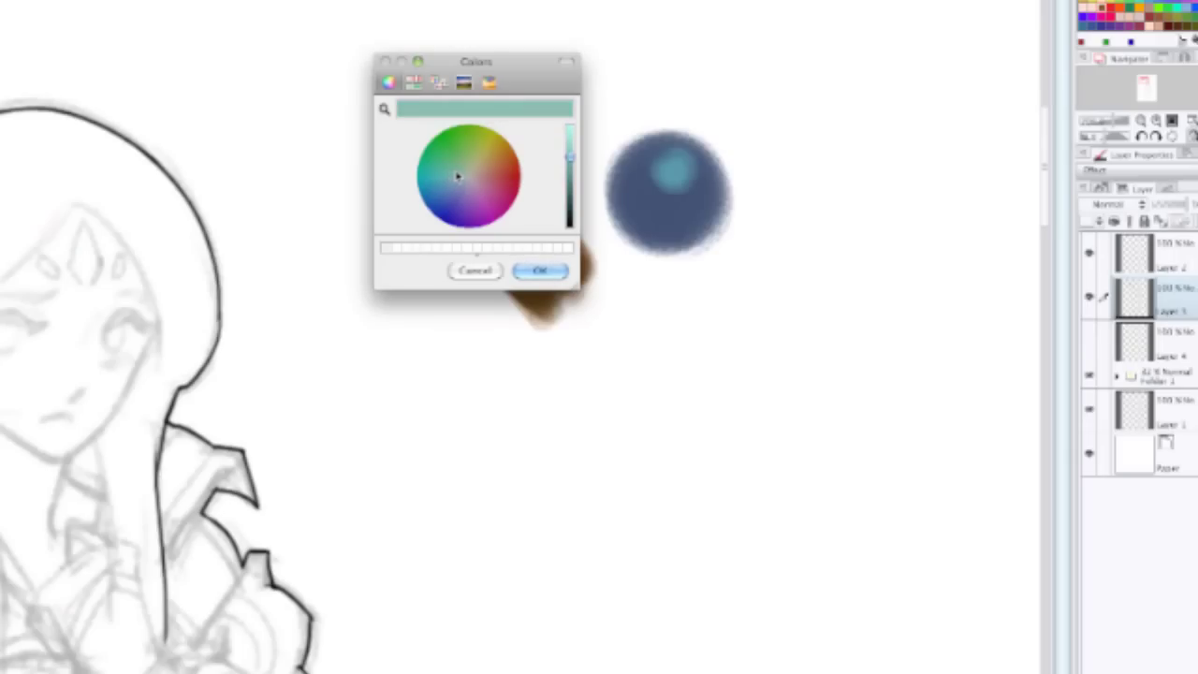
Step: Set the drawing colour to a very bright mint green and add a small glint inside the ball's teal highlight
left_click(546, 272)
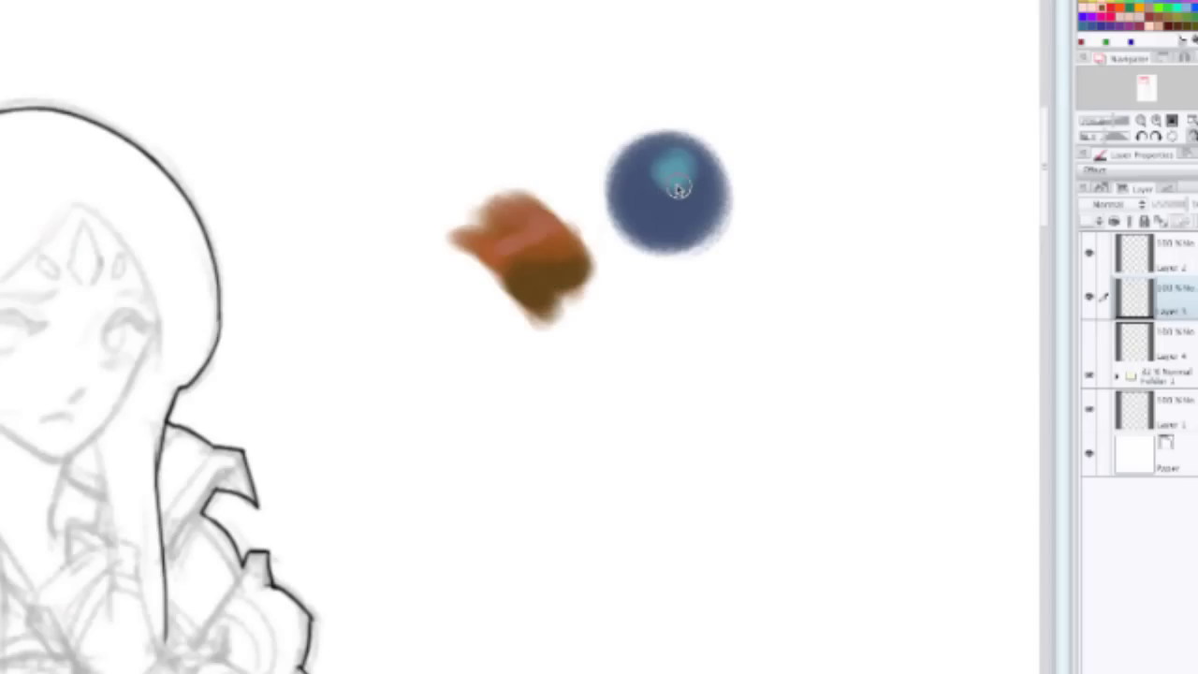
double_click(2, 375)
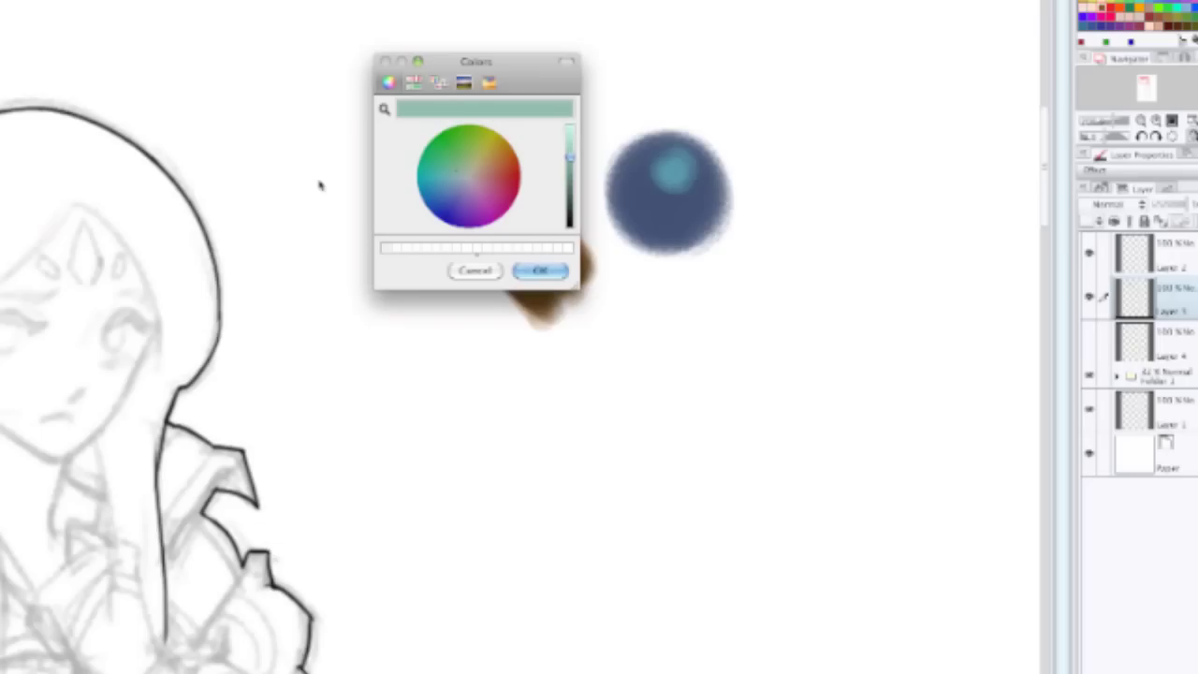
left_click_drag(572, 161, 572, 114)
left_click(541, 271)
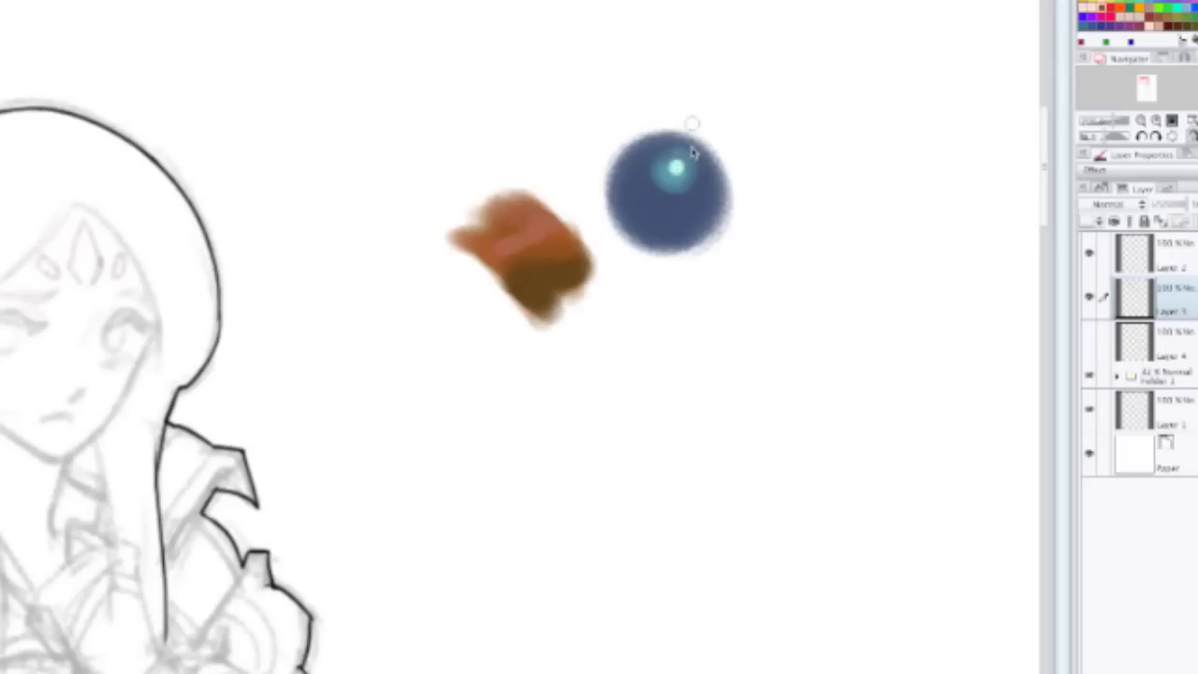
left_click(676, 169)
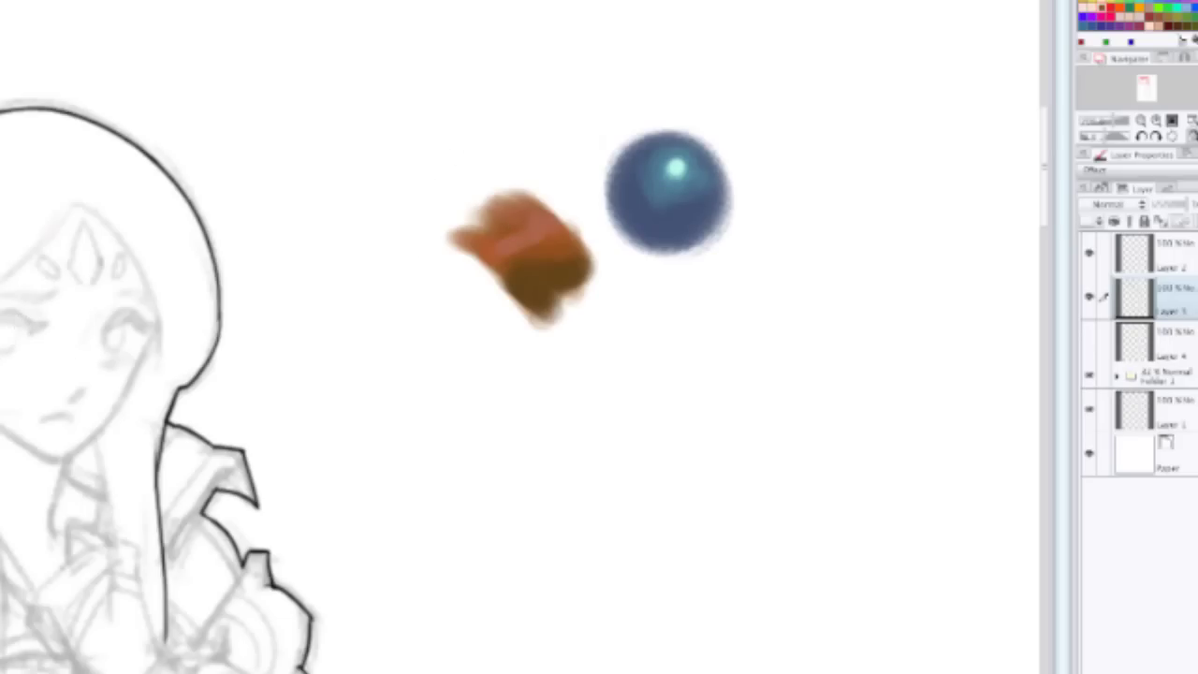
Step: Set the drawing colour to a dark purplish blue and shade the ball's lower part, extending a tail-like shadow towards the brown patch
left_click_drag(573, 185, 575, 201)
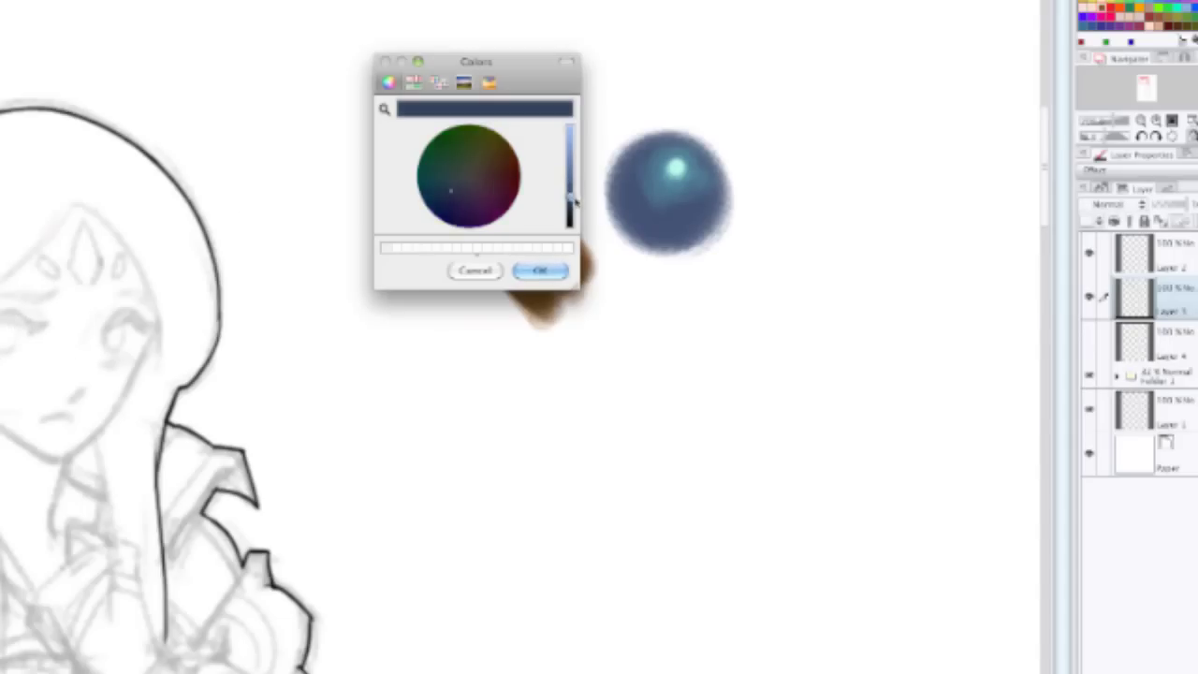
left_click(571, 191)
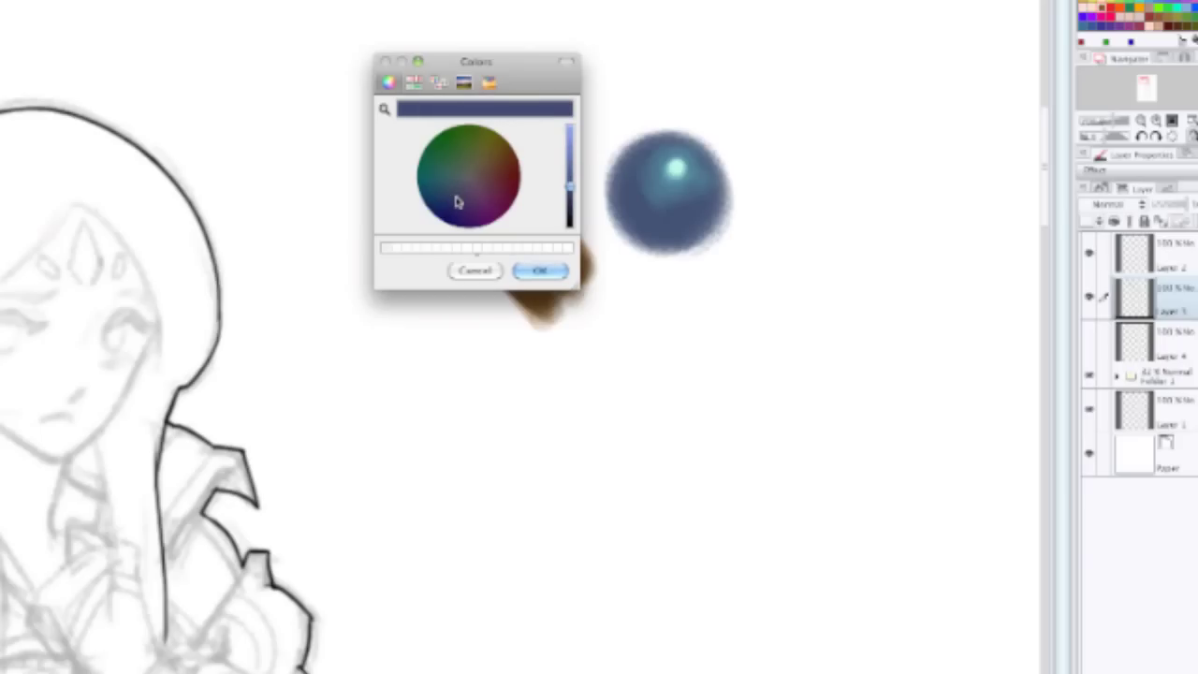
left_click(539, 271)
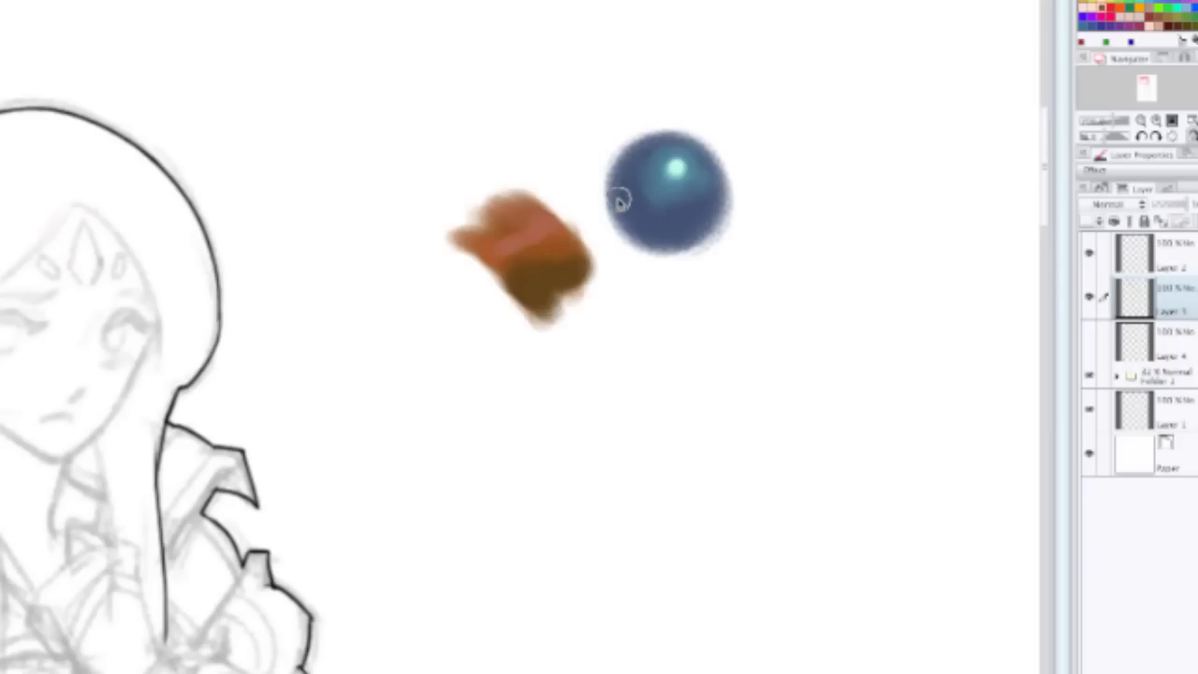
mouse_move(628, 213)
left_mouse_down()
mouse_move(704, 228)
mouse_move(630, 207)
mouse_move(679, 237)
mouse_move(689, 232)
mouse_move(620, 205)
mouse_move(640, 226)
mouse_move(684, 231)
mouse_move(634, 219)
mouse_move(647, 223)
mouse_move(618, 192)
mouse_move(647, 220)
mouse_move(706, 217)
mouse_move(593, 269)
mouse_move(663, 241)
mouse_move(605, 273)
mouse_move(614, 285)
mouse_move(686, 259)
mouse_move(618, 283)
left_mouse_up()
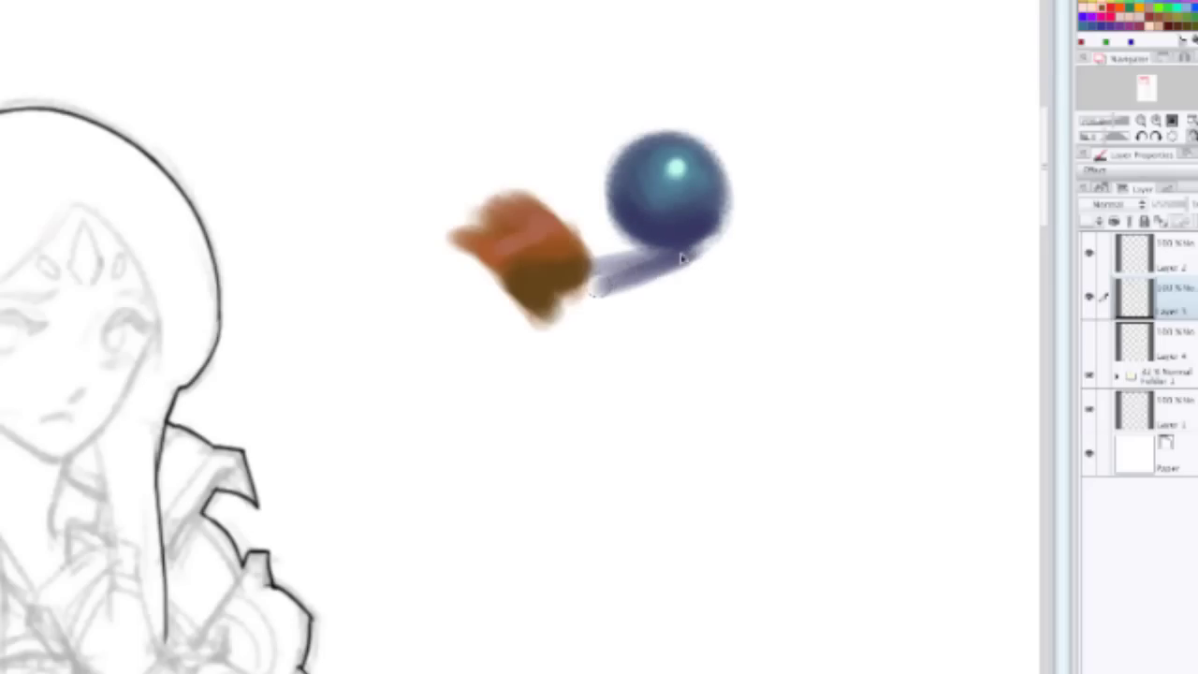
mouse_move(681, 258)
left_mouse_down()
mouse_move(624, 274)
mouse_move(658, 242)
left_mouse_up()
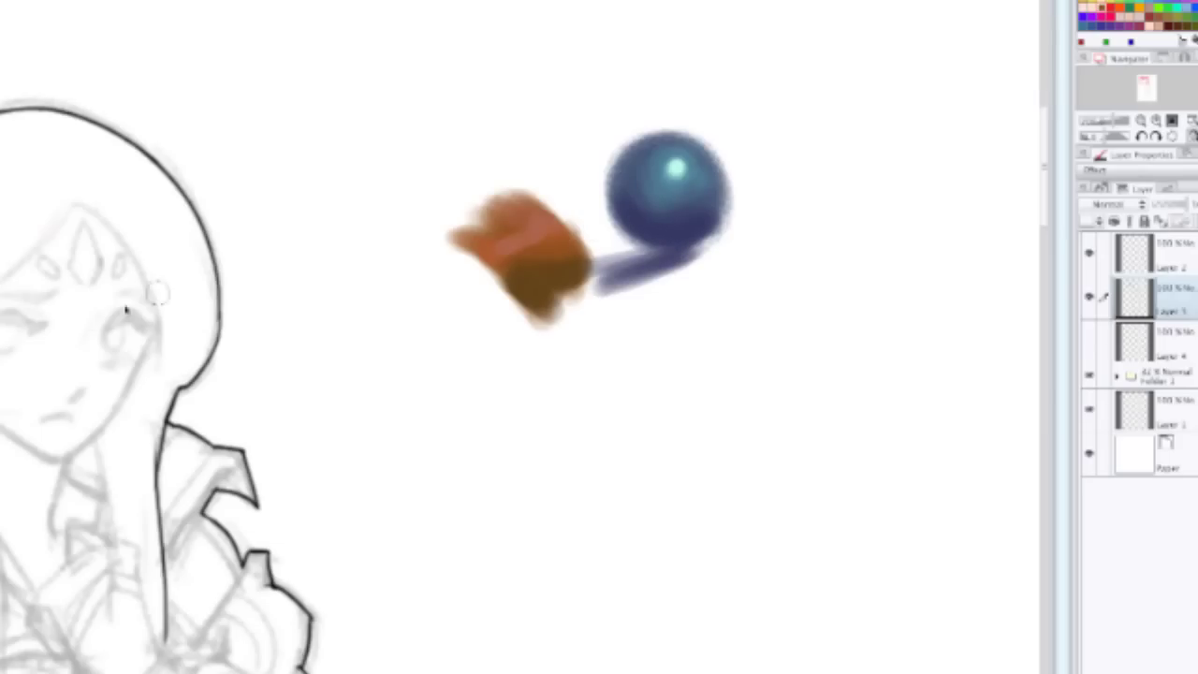
Step: Change the drawing colour to a lighter, more muted purple and brush soft reflected light along the ball's lower edge
key("super+shift+c")
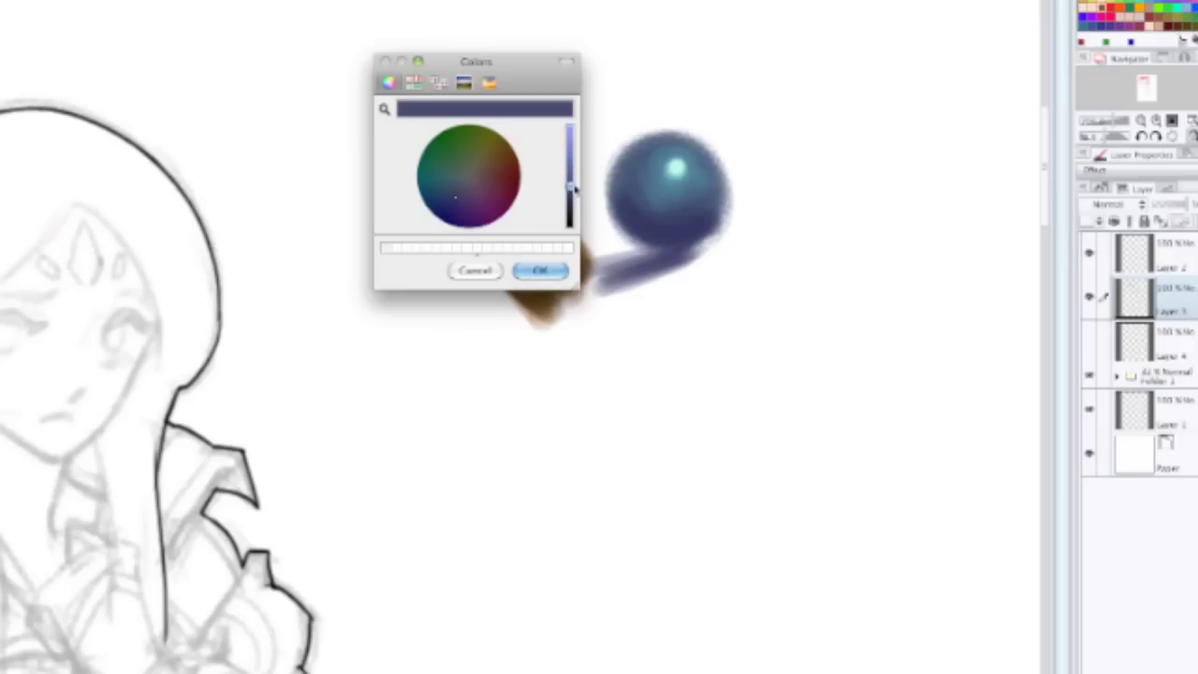
left_click_drag(570, 190, 571, 173)
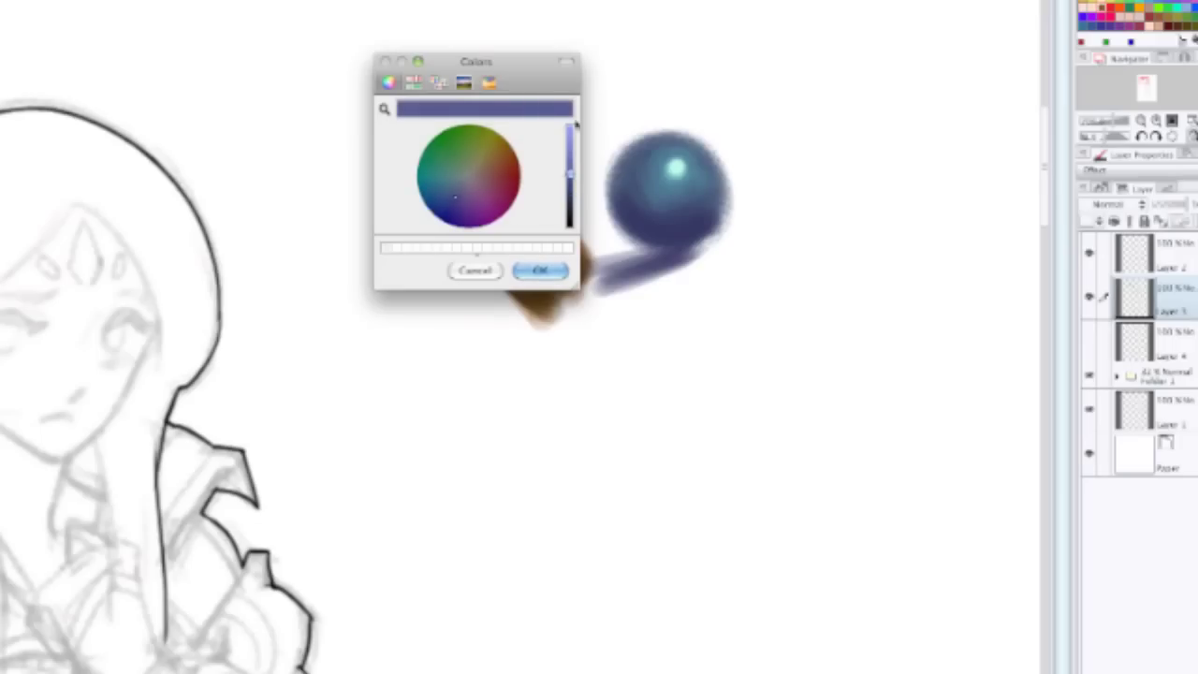
left_click(459, 199)
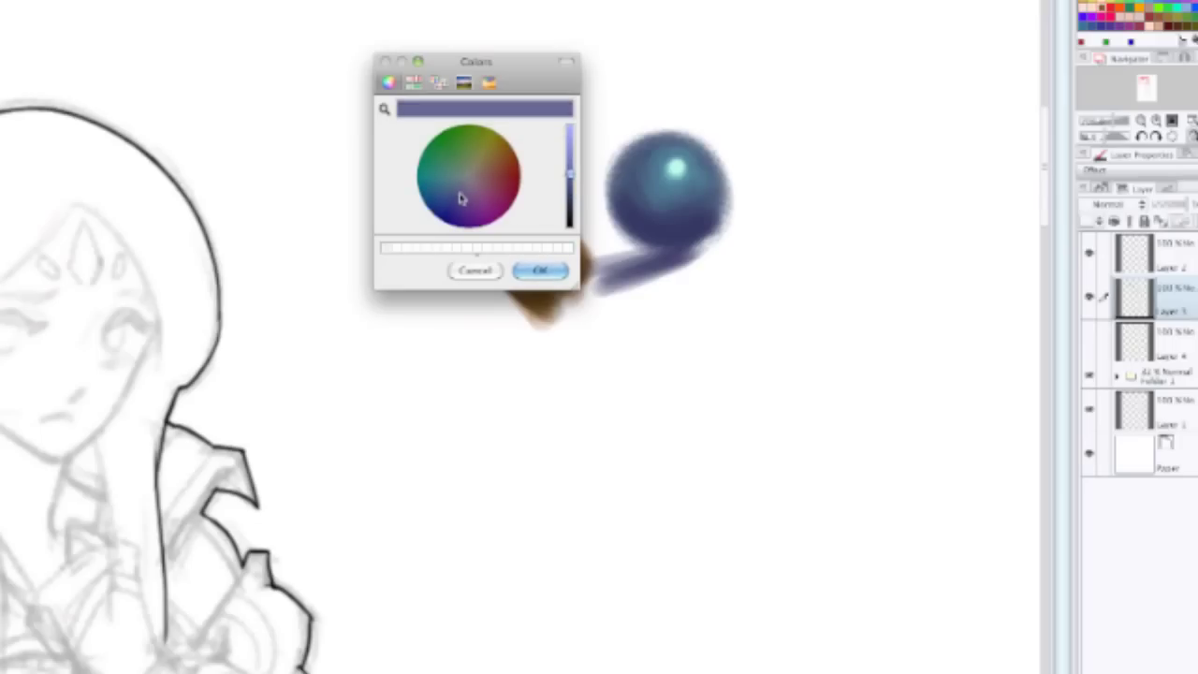
left_click(542, 272)
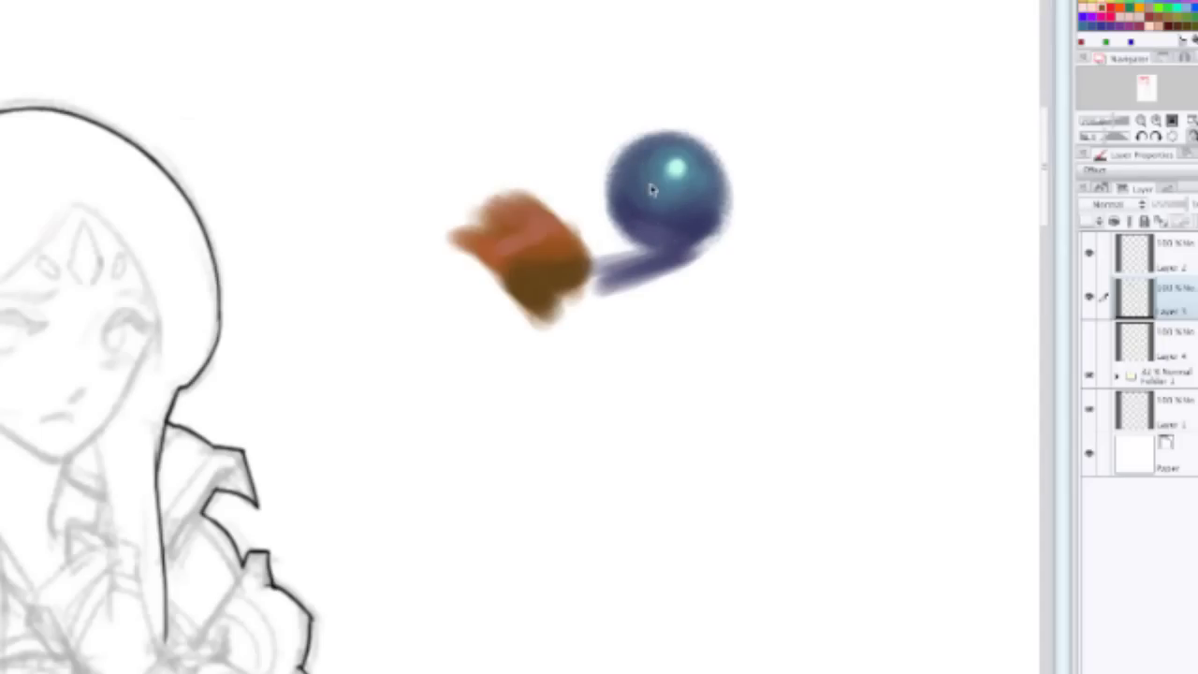
scroll(661, 175, "down", 1)
scroll(662, 175, "down", 3)
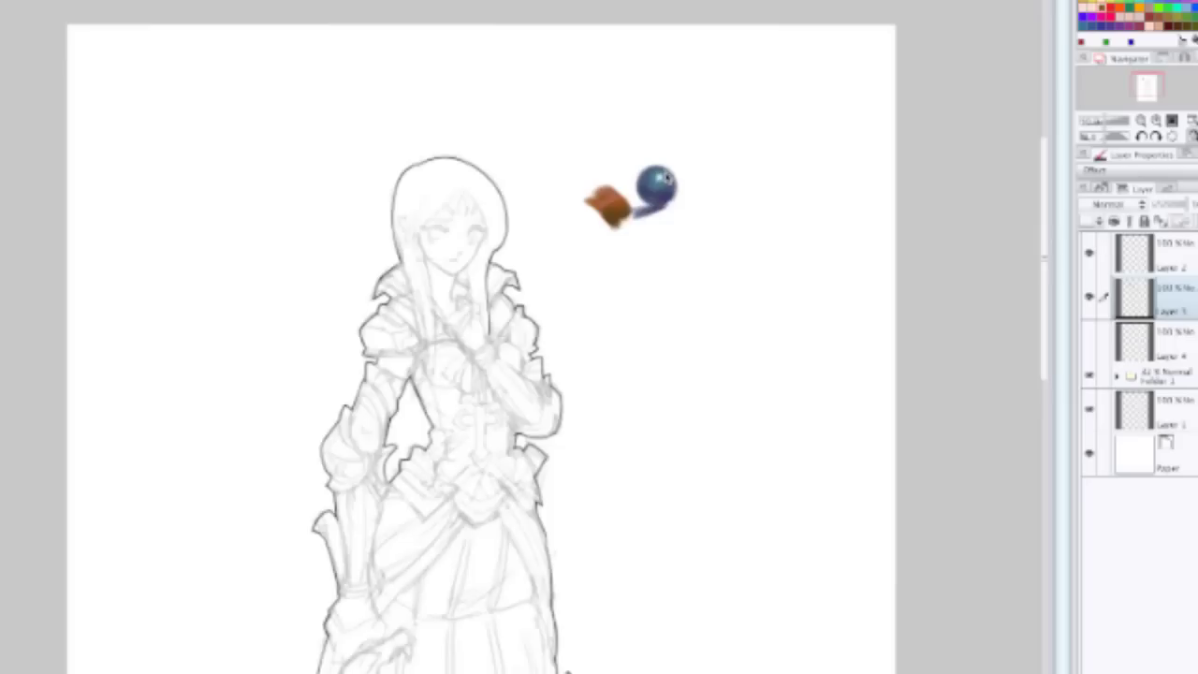
scroll(659, 178, "up", 2)
scroll(660, 179, "up", 3)
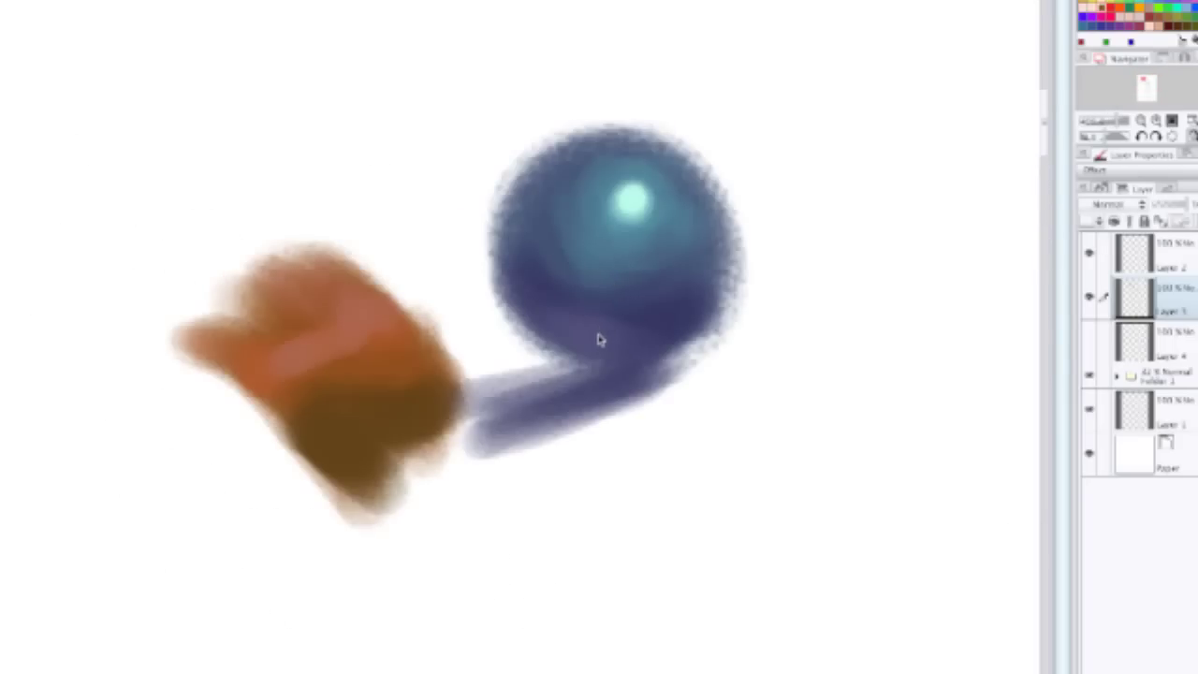
scroll(623, 239, "down", 3)
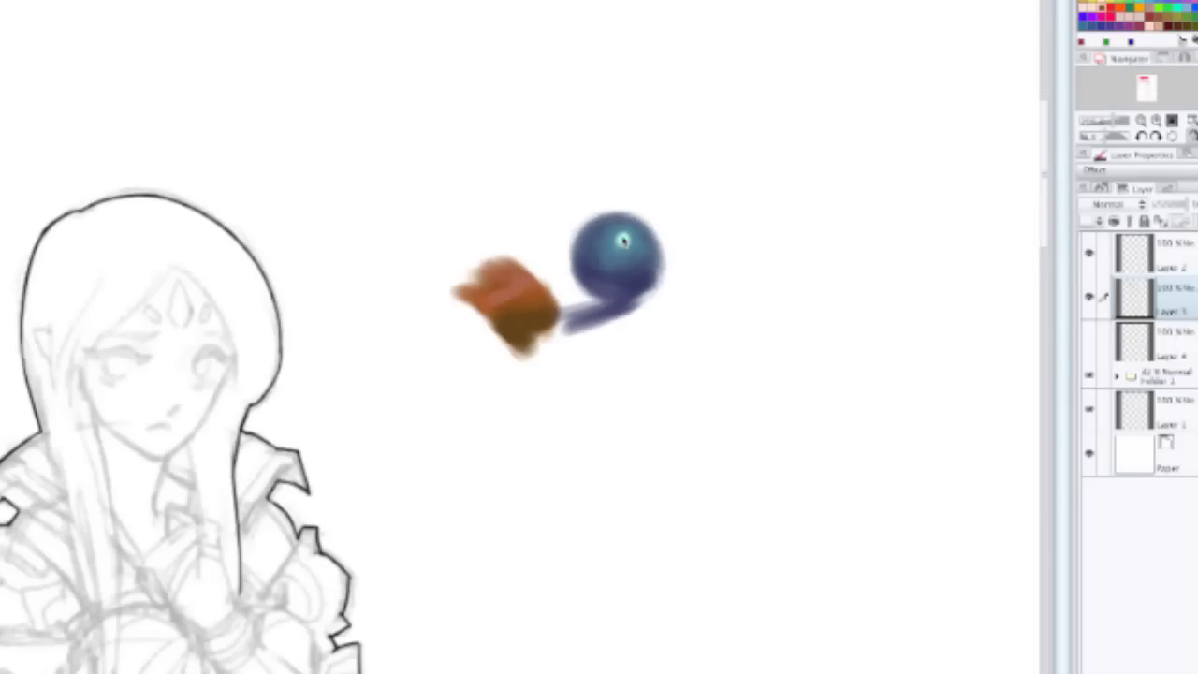
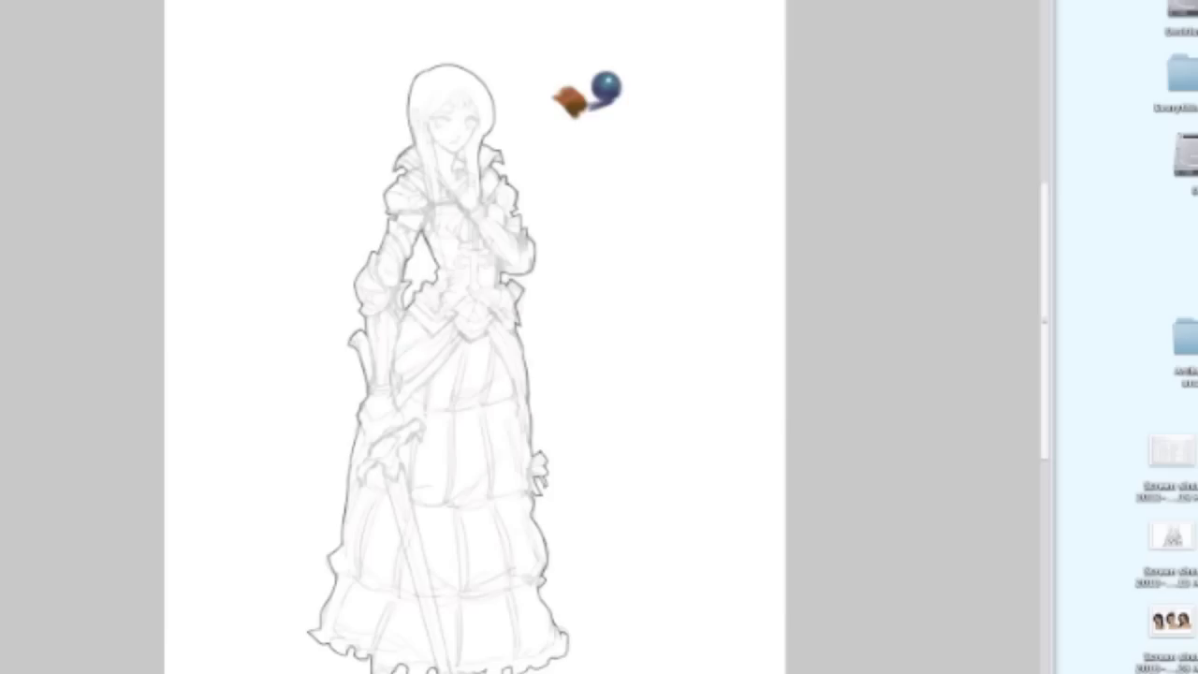
Step: Scribble test brush strokes around the figure and undo them, and lasso the two colour samples and drop the selection
key("Tab")
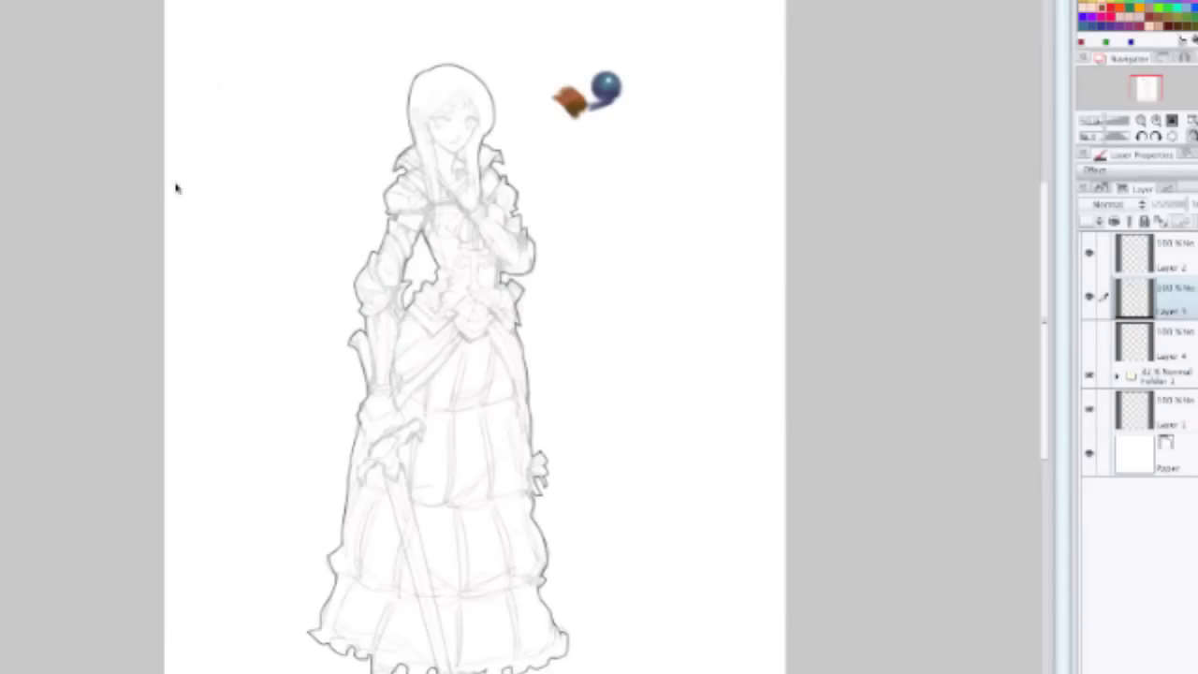
left_click_drag(175, 188, 327, 134)
mouse_move(208, 229)
left_mouse_down()
mouse_move(430, 121)
mouse_move(243, 216)
mouse_move(202, 325)
mouse_move(369, 254)
mouse_move(77, 182)
mouse_move(6, 126)
mouse_move(341, 91)
mouse_move(489, 119)
mouse_move(417, 31)
mouse_move(556, 20)
mouse_move(397, 162)
mouse_move(289, 330)
mouse_move(623, 431)
mouse_move(460, 338)
mouse_move(394, 164)
mouse_move(318, 92)
mouse_move(361, 35)
mouse_move(473, 12)
mouse_move(554, 178)
mouse_move(624, 35)
mouse_move(593, 27)
left_mouse_up()
key("ctrl+z")
mouse_move(646, 231)
left_mouse_down()
mouse_move(725, 162)
mouse_move(686, 272)
left_mouse_up()
mouse_move(559, 208)
left_mouse_down()
mouse_move(567, 110)
mouse_move(477, 18)
left_mouse_up()
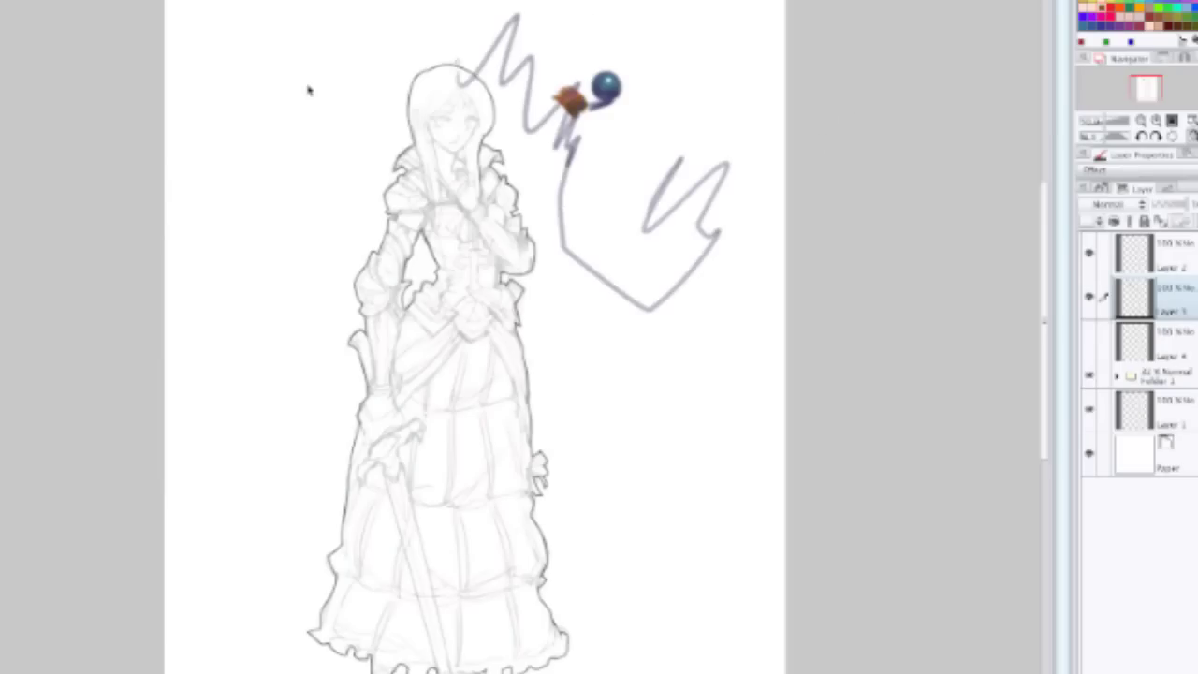
key("ctrl+z")
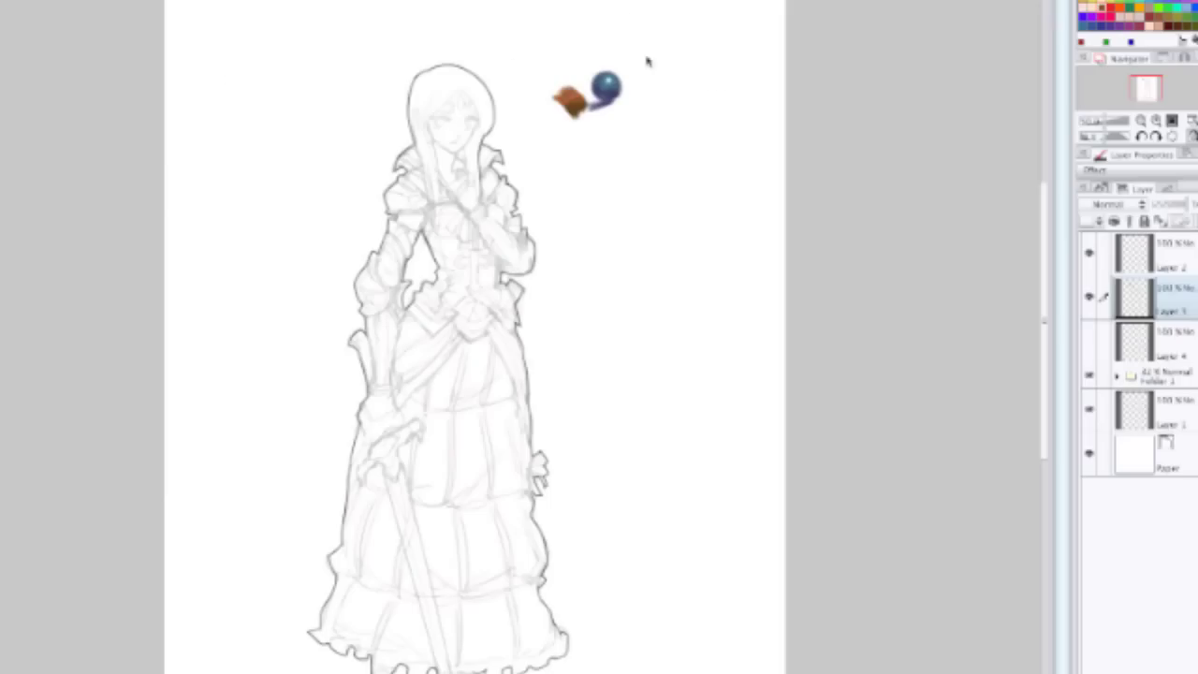
mouse_move(568, 55)
left_mouse_down()
mouse_move(645, 129)
mouse_move(580, 62)
mouse_move(638, 54)
left_mouse_up()
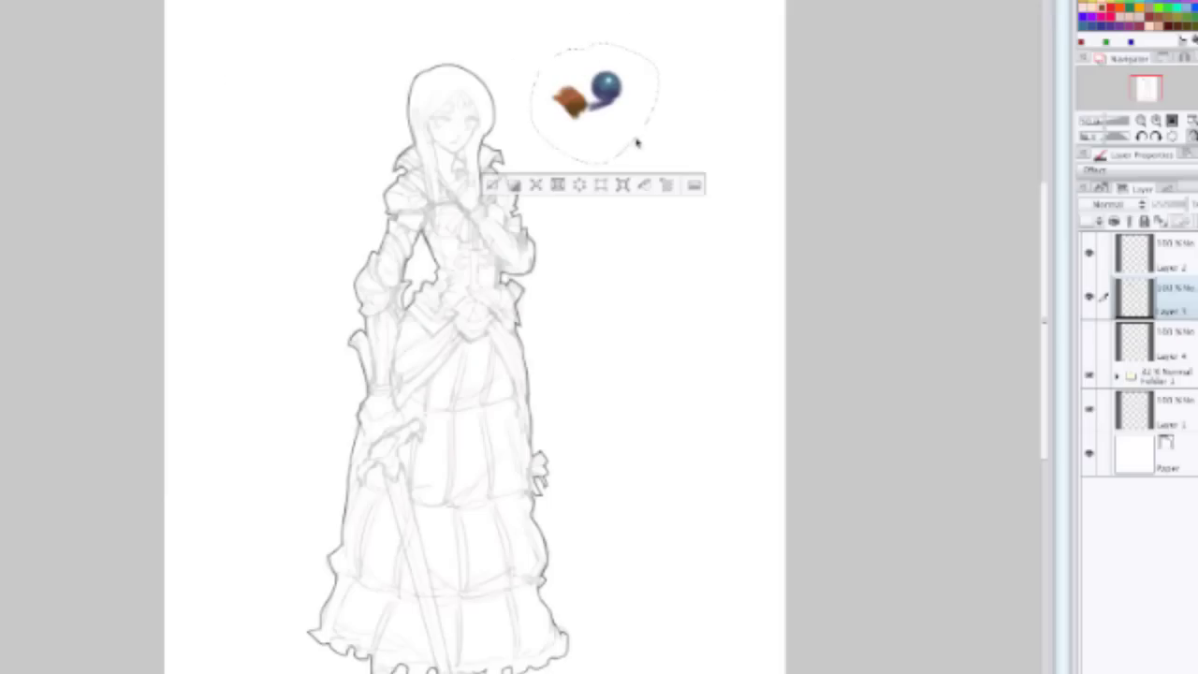
left_click(662, 114)
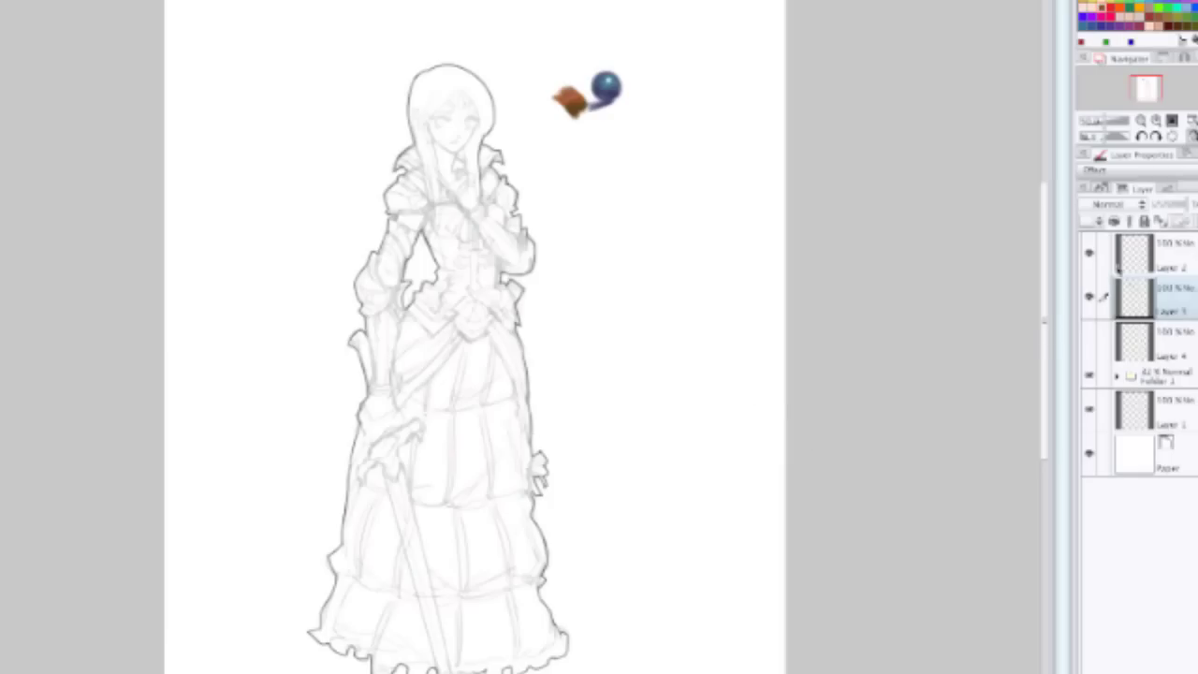
Step: Make Layer 2 the active layer for work on the figure's line art
left_click(1126, 269)
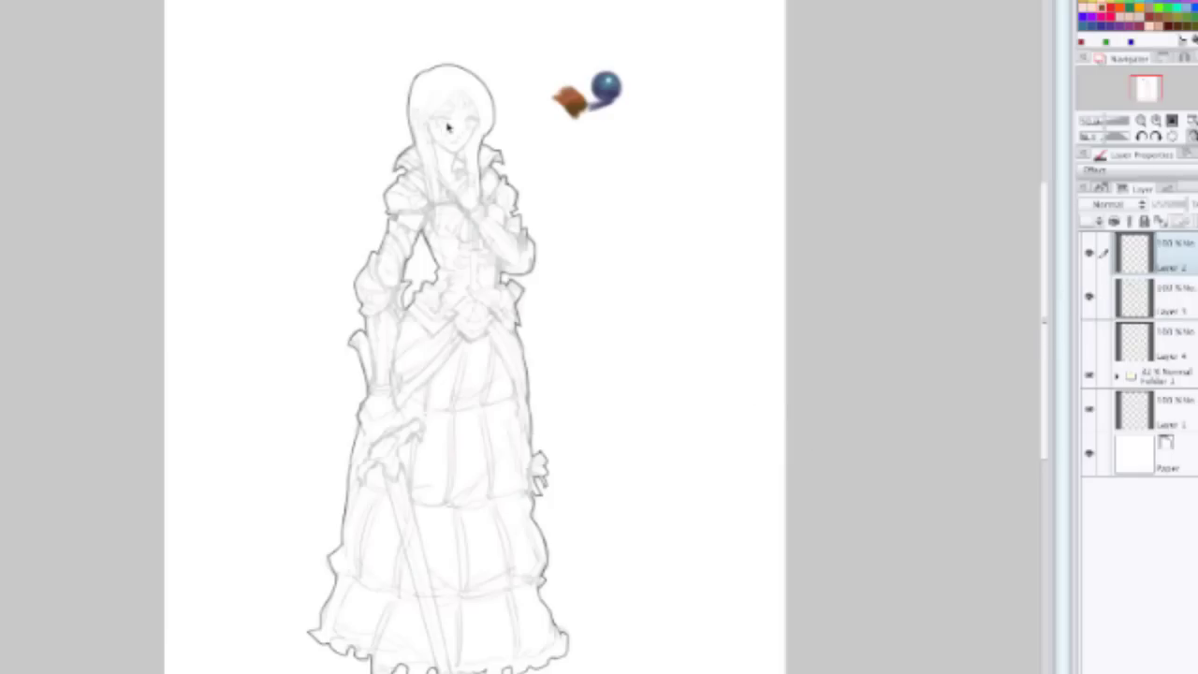
scroll(444, 129, "up", 2)
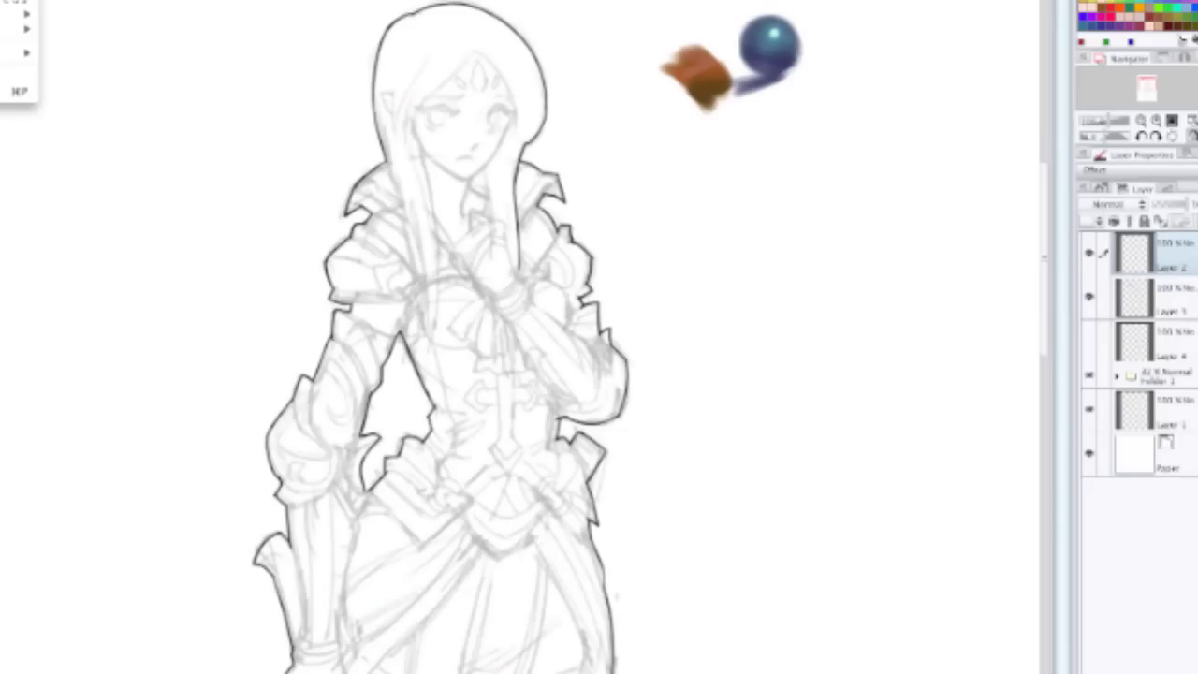
Step: Set the virtual memory volume in the performance preferences to the Untitled 1 boot disk
mouse_move(14, 0)
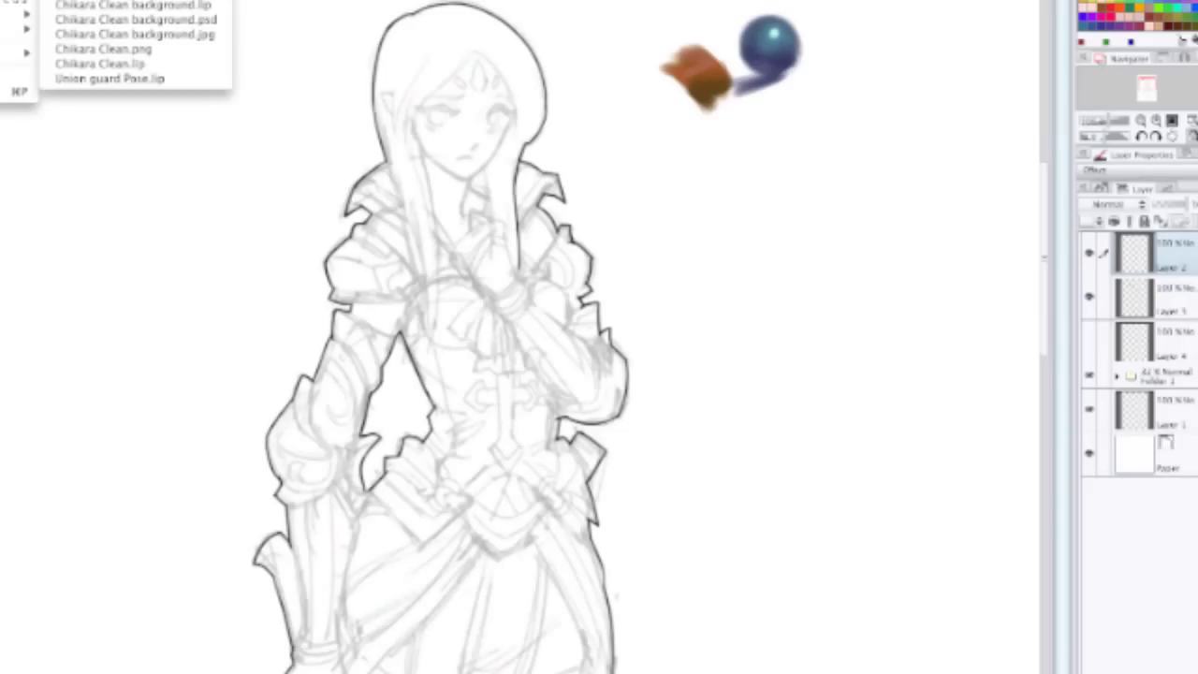
key("Escape")
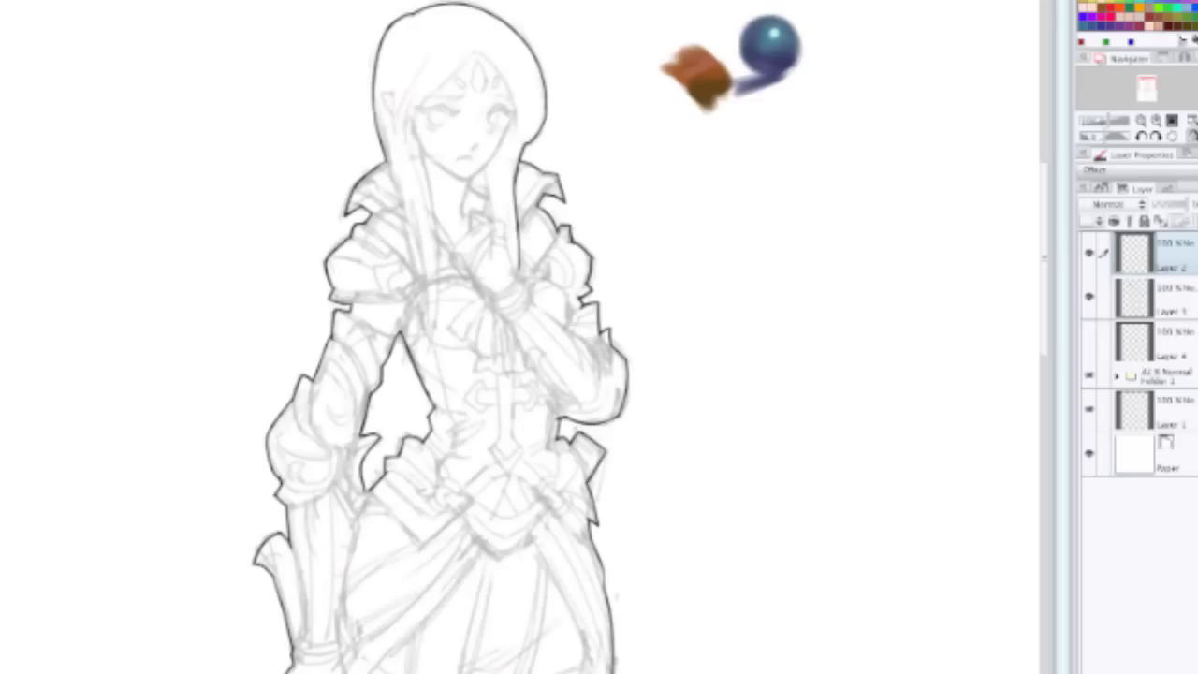
key("super+k")
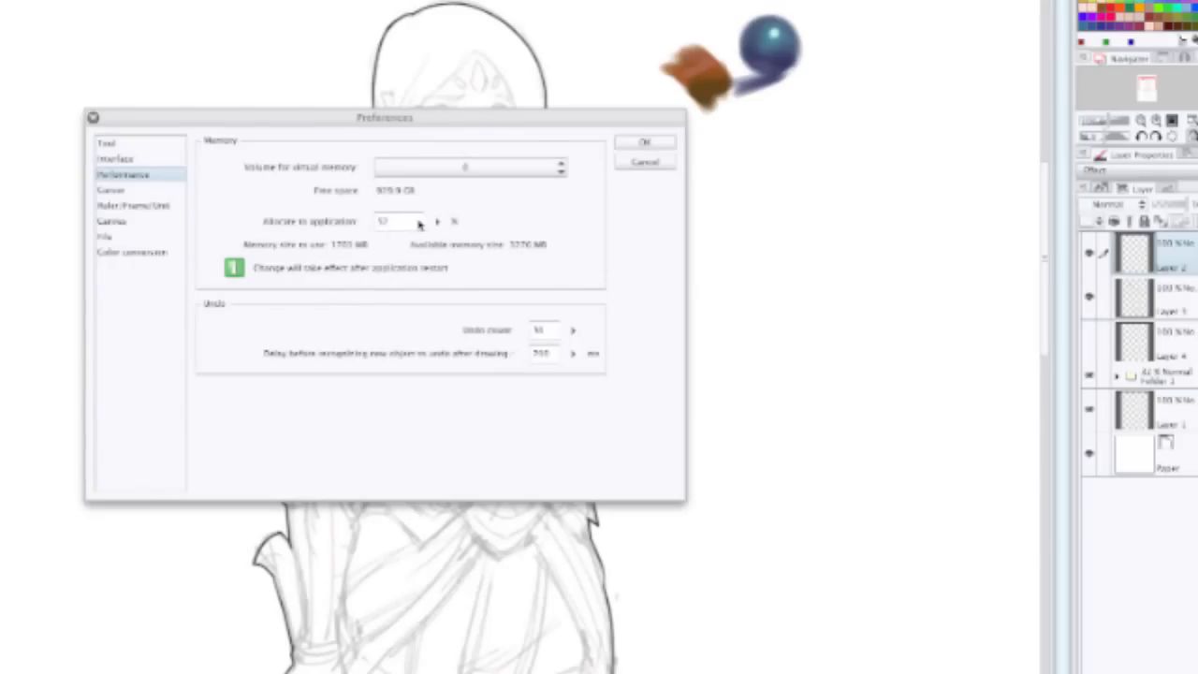
left_click(451, 174)
left_click(451, 178)
left_click(421, 168)
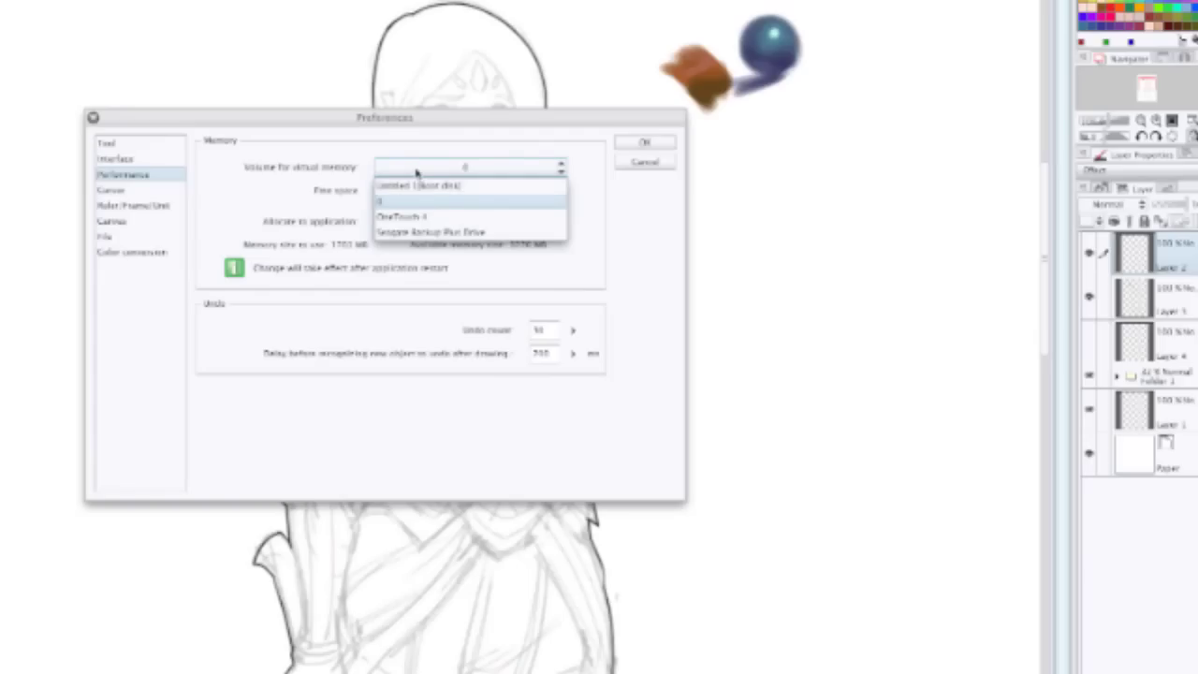
left_click(409, 192)
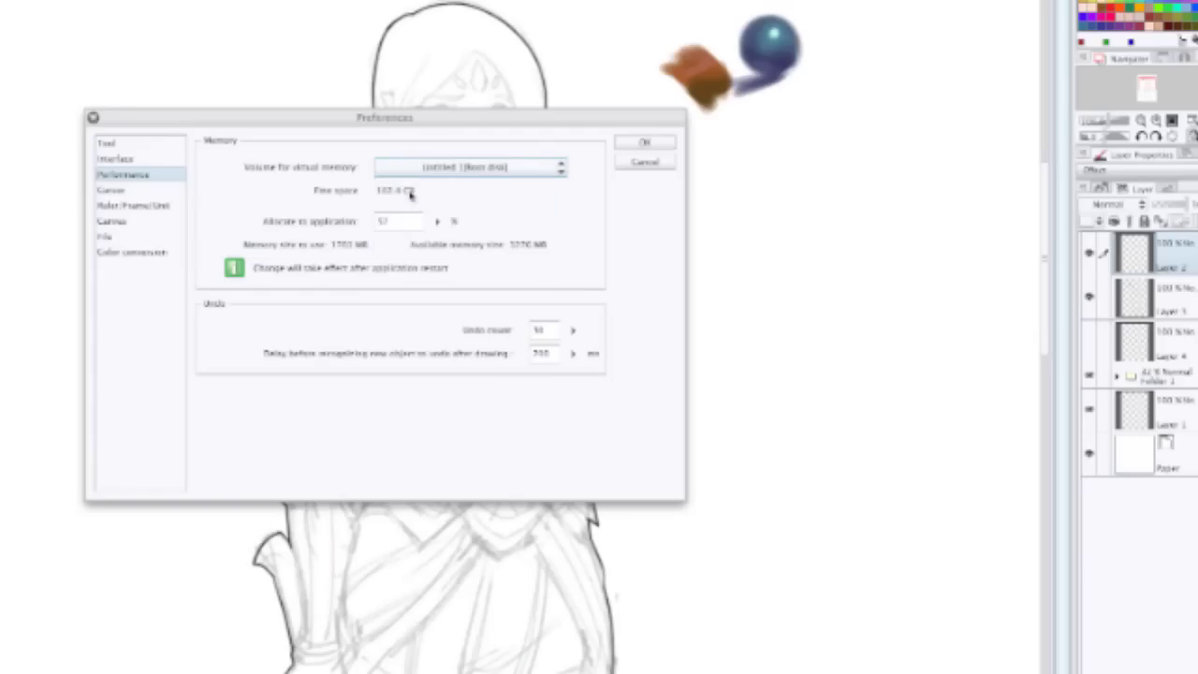
left_click(638, 143)
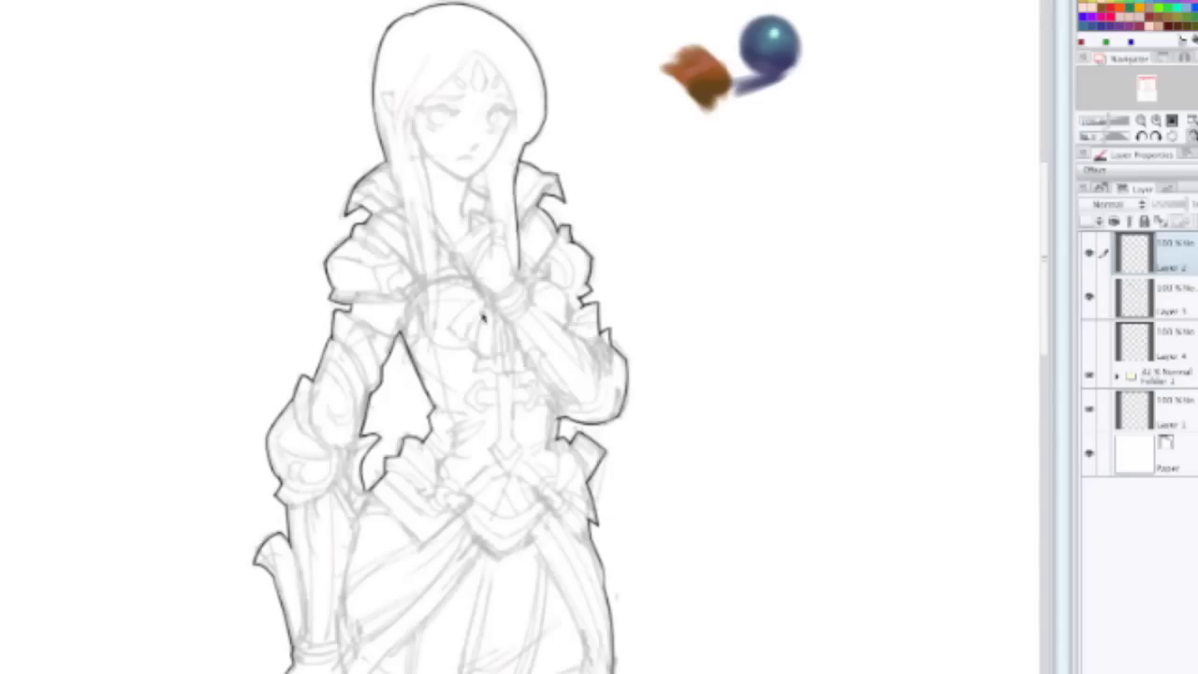
Step: Draw large test loops and zigzags beside the figure on Layer 2 and remove them
mouse_move(564, 170)
left_mouse_down()
mouse_move(675, 96)
mouse_move(598, 37)
mouse_move(675, 199)
mouse_move(739, 233)
left_mouse_up()
mouse_move(832, 267)
left_mouse_down()
mouse_move(778, 265)
mouse_move(820, 114)
mouse_move(917, 267)
mouse_move(581, 327)
left_mouse_up()
left_click_drag(807, 387, 589, 344)
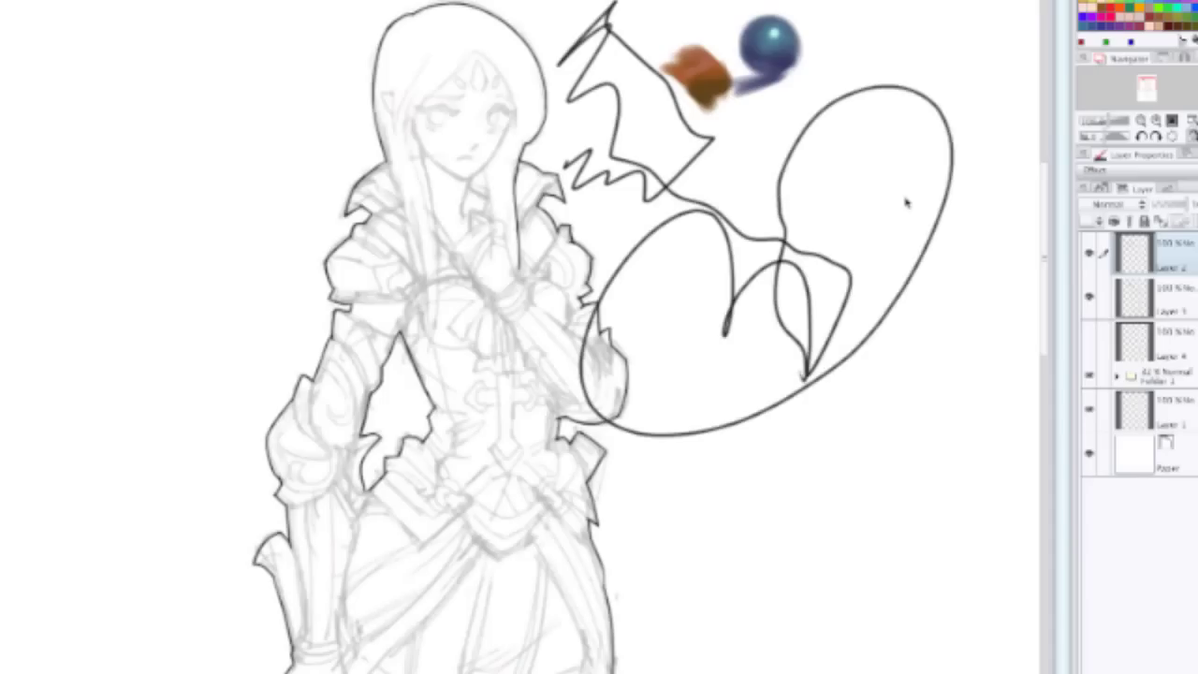
key("Delete")
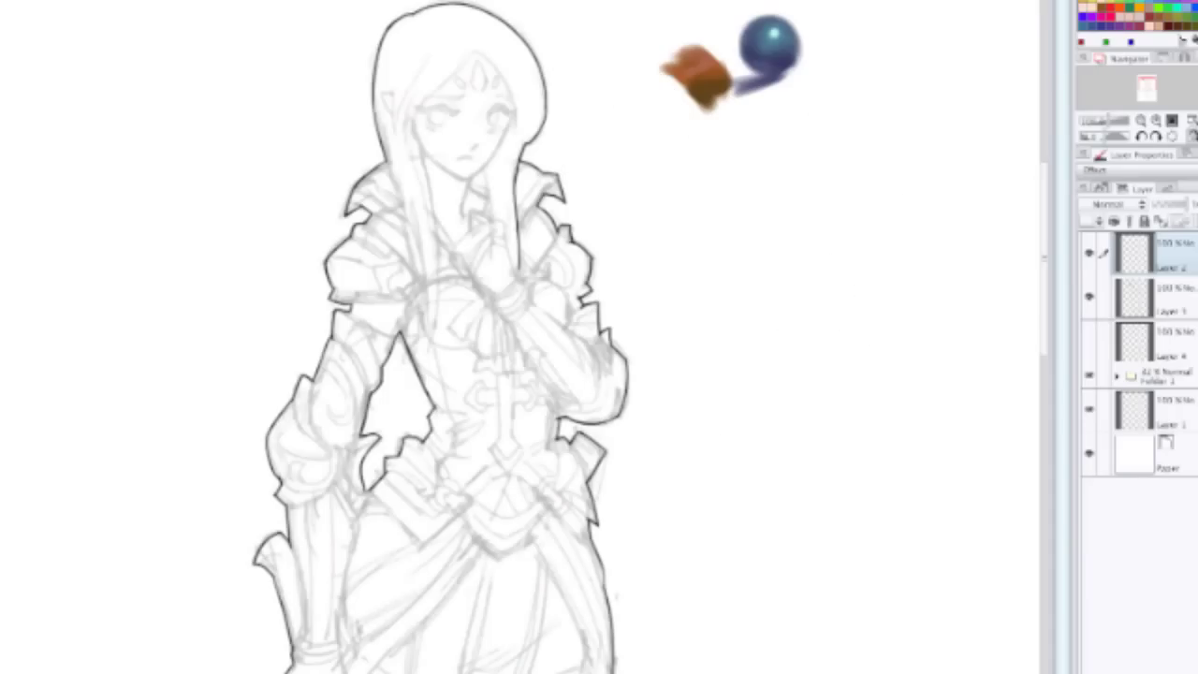
Step: Set the virtual memory volume in the performance preferences to the drive listed directly after the boot disk
key("super+k")
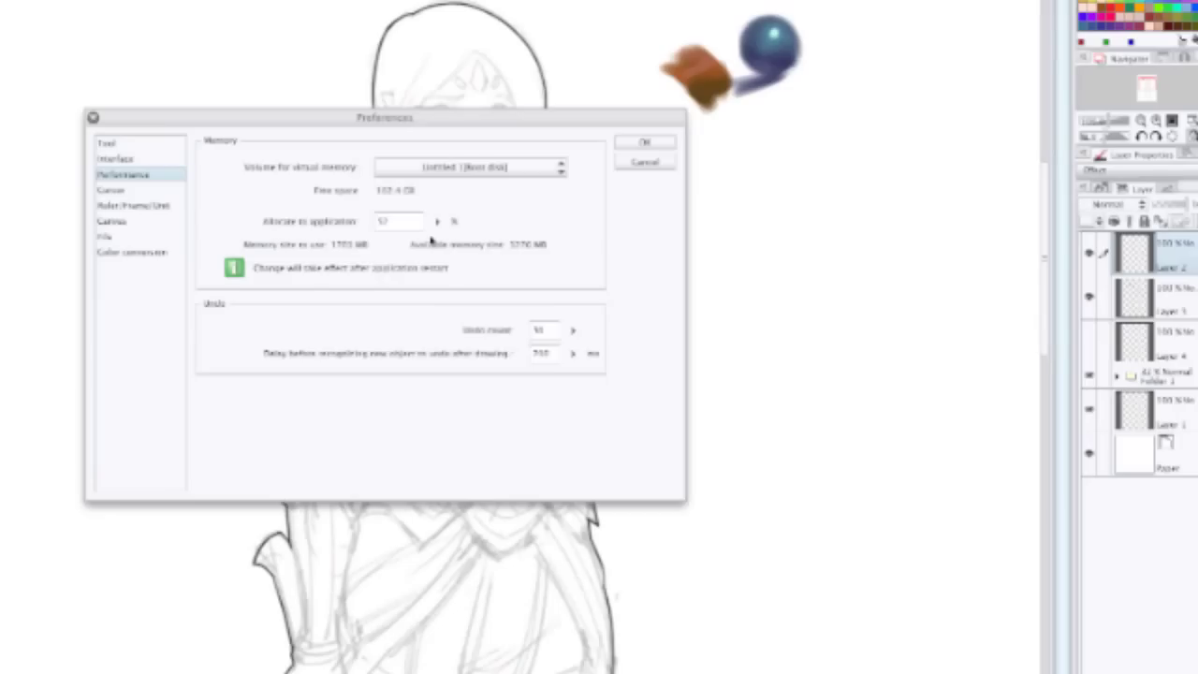
left_click(432, 168)
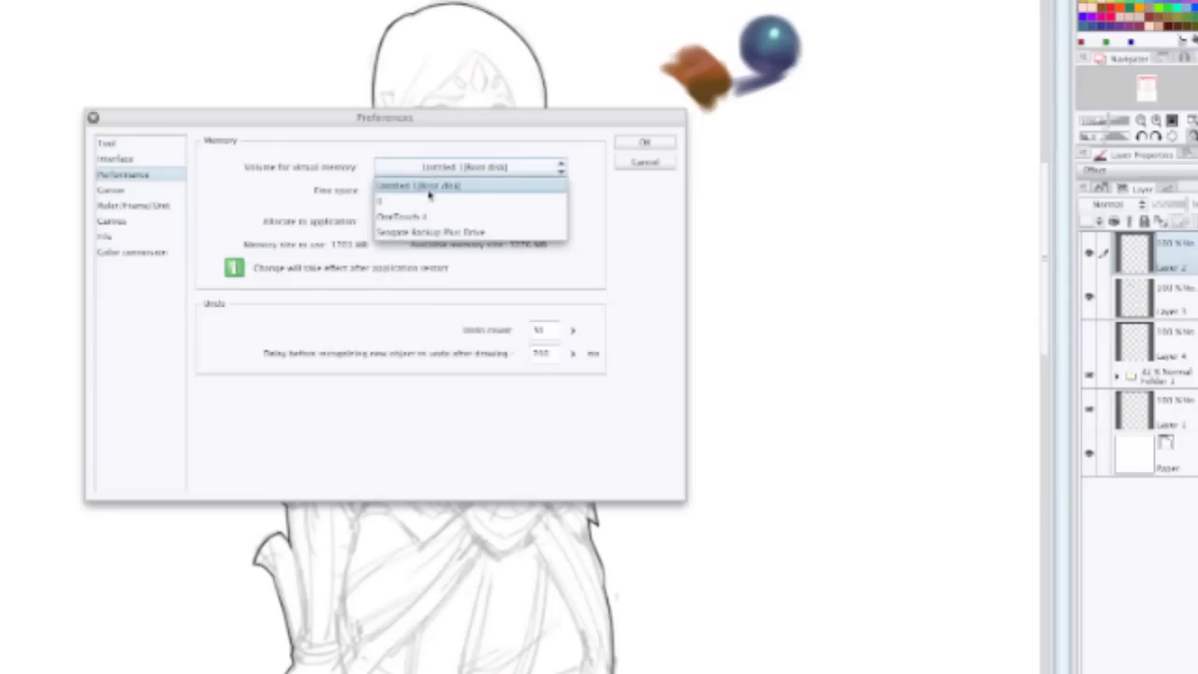
left_click(430, 191)
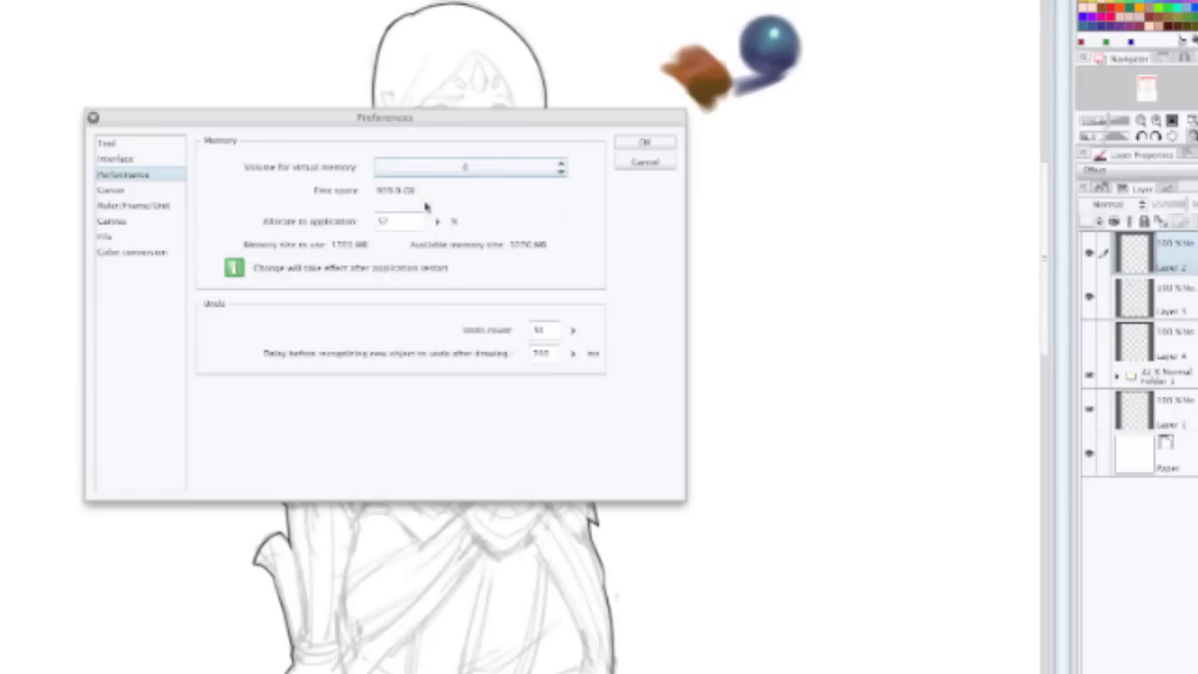
left_click(640, 146)
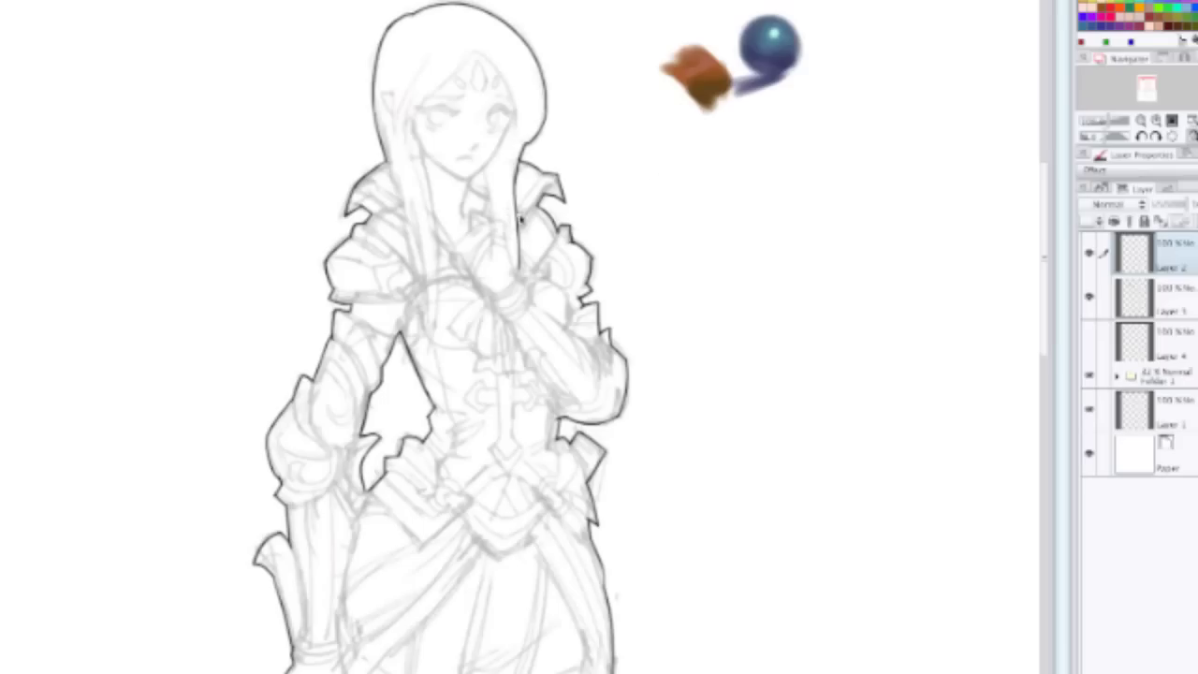
Step: Make the black outline layer active and briefly hide it to compare the silhouette with the sketch
left_click_drag(517, 171, 506, 382)
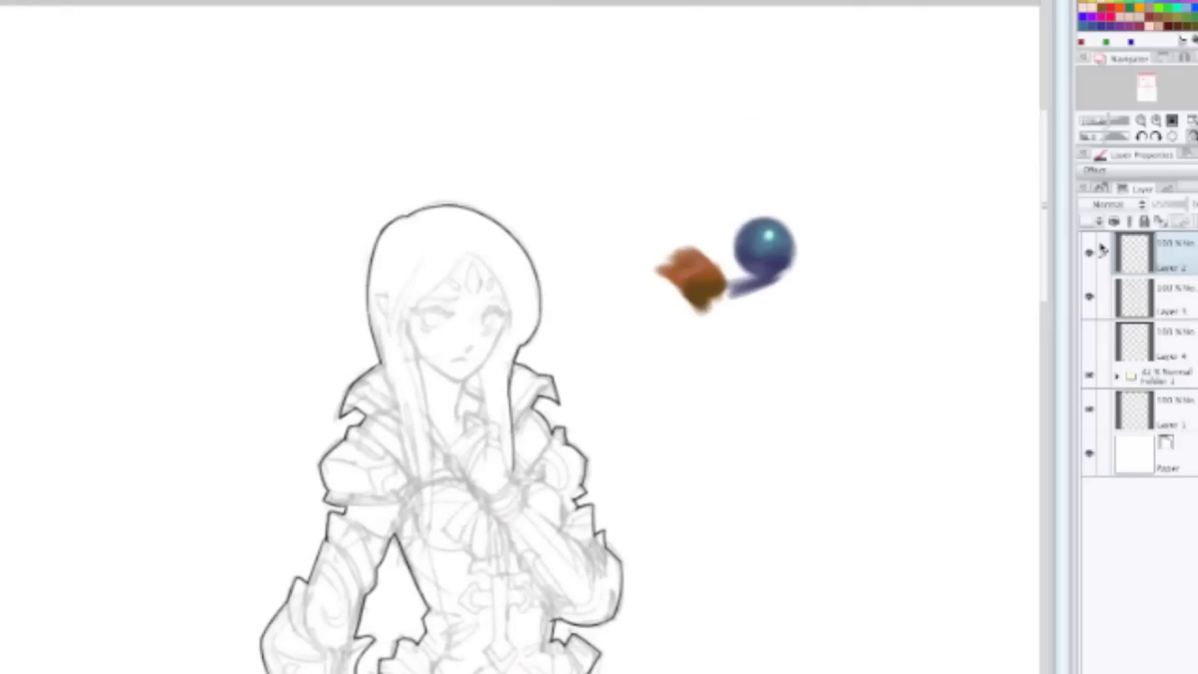
left_click(1101, 376)
left_click(1129, 307)
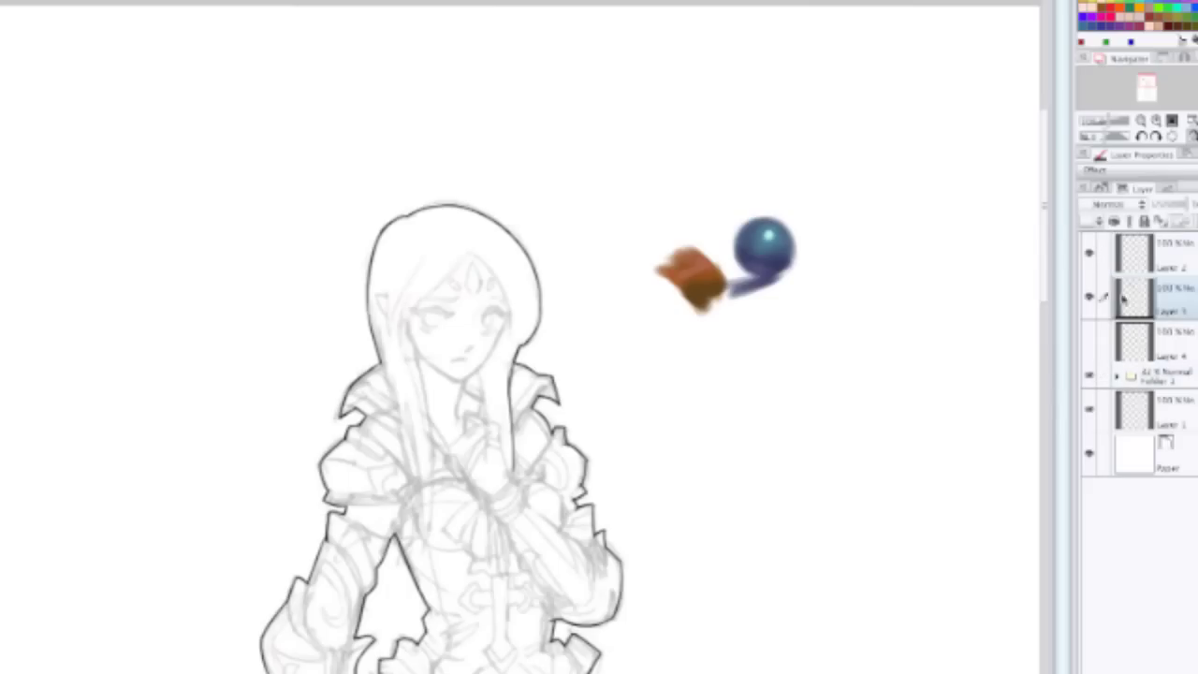
left_click(1089, 298)
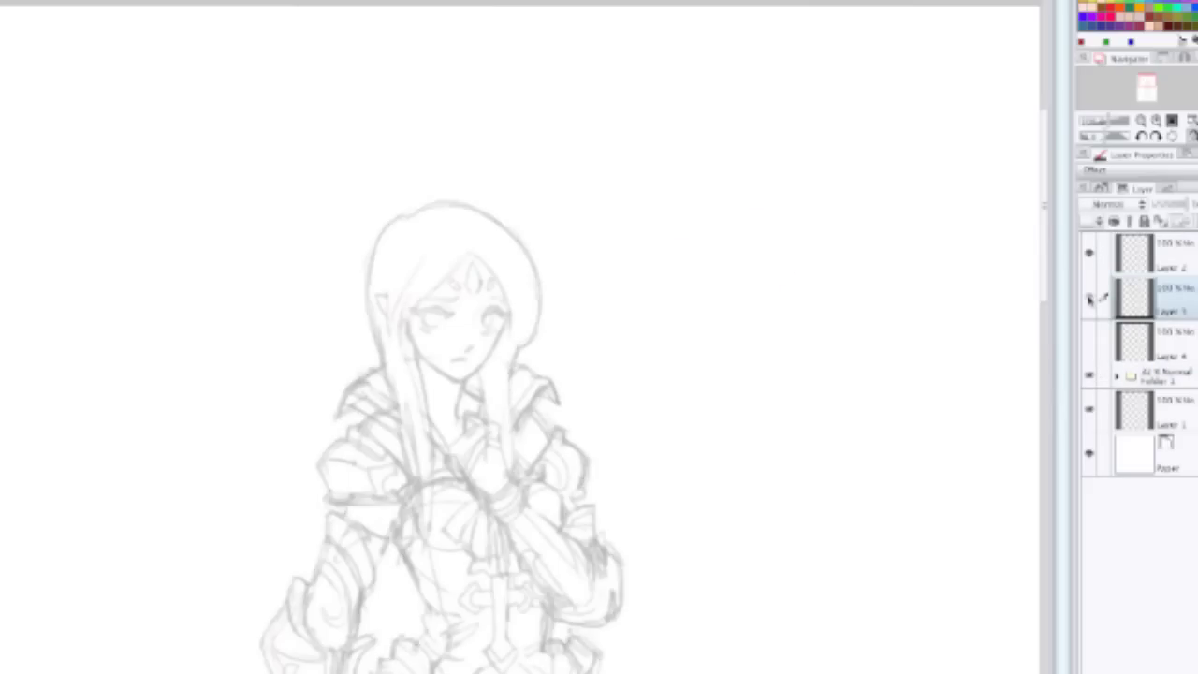
left_click(1089, 298)
left_click_drag(494, 337, 586, 315)
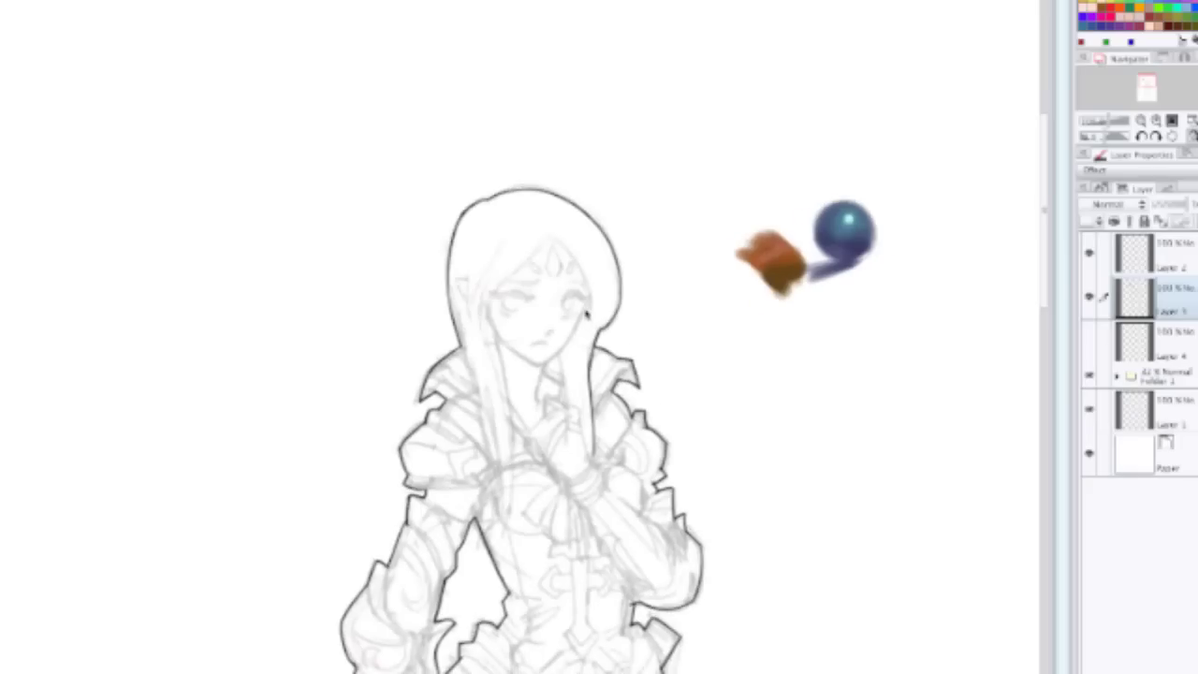
scroll(533, 310, "up", 2)
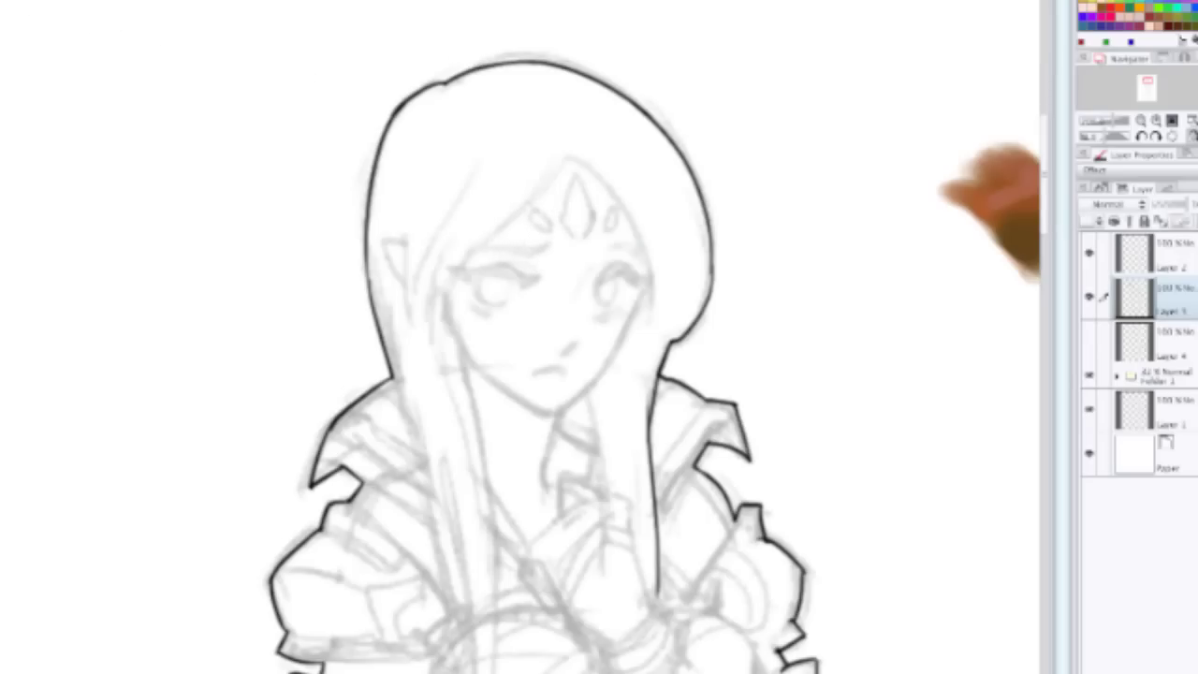
Step: Switch to System Preferences and run Network Diagnostics on the network connection with the Automatic location
key("super+k")
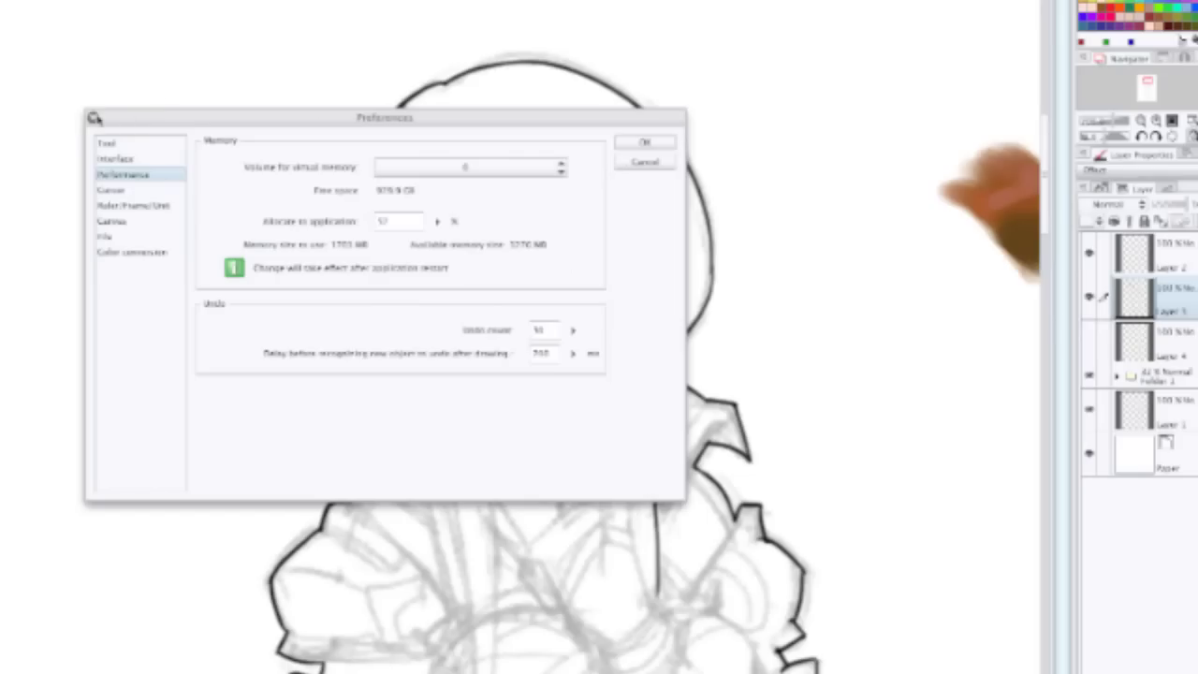
left_click(94, 118)
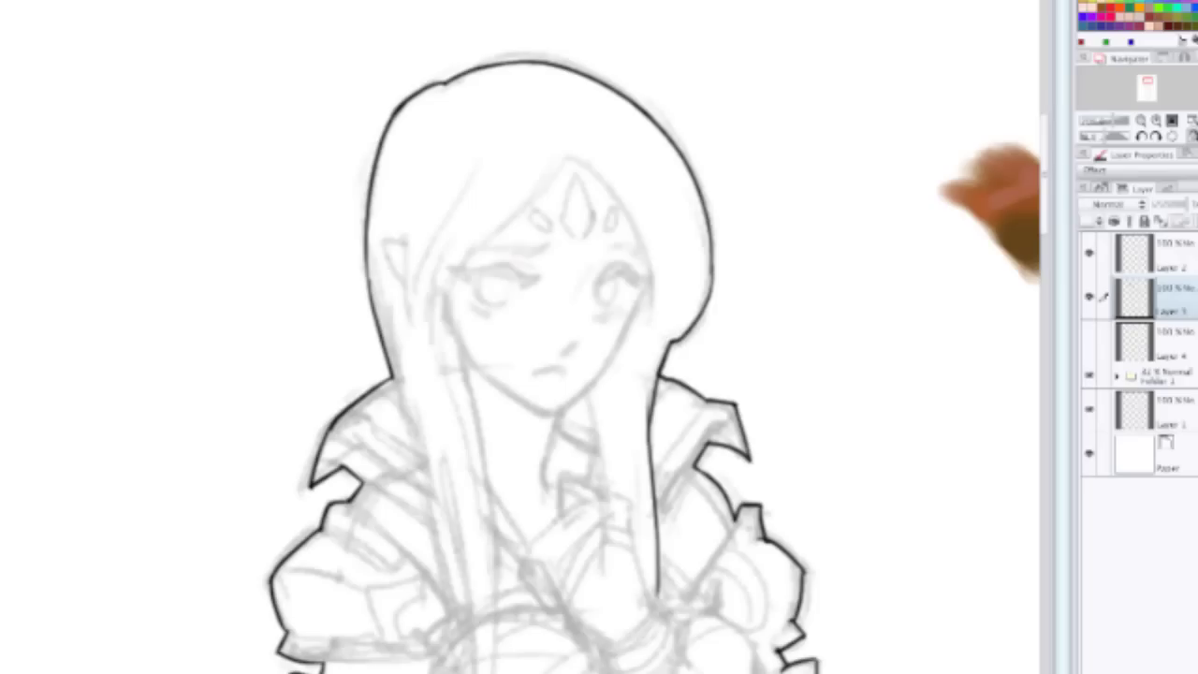
key("Tab")
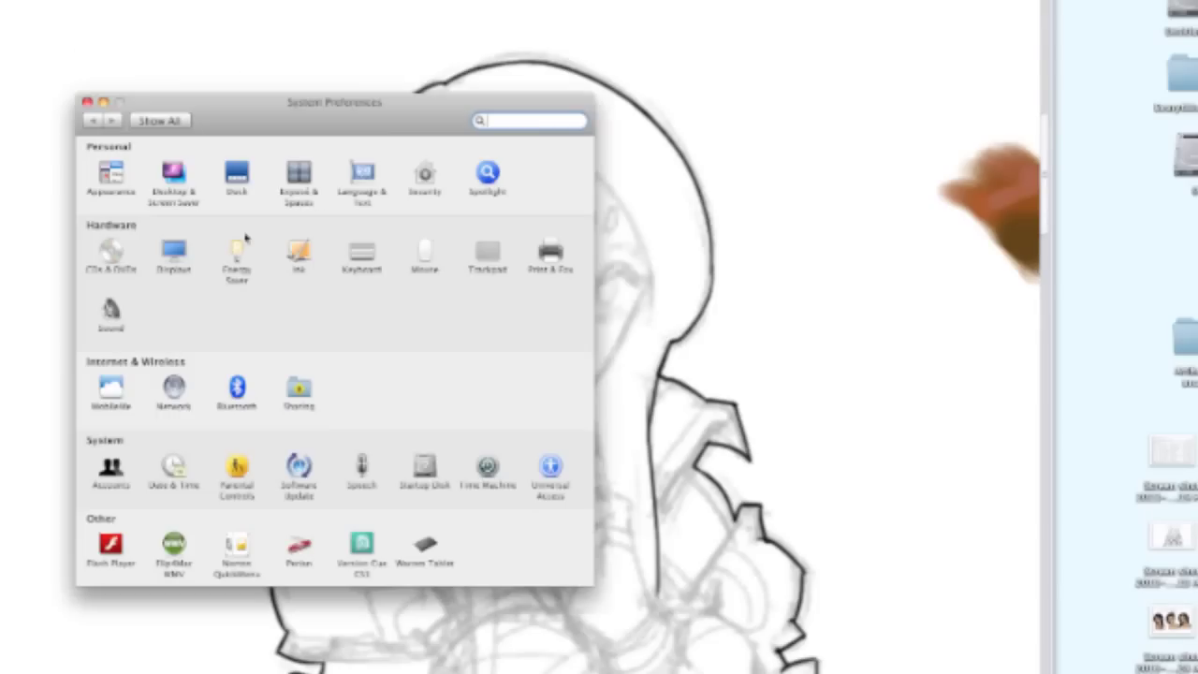
left_click(174, 387)
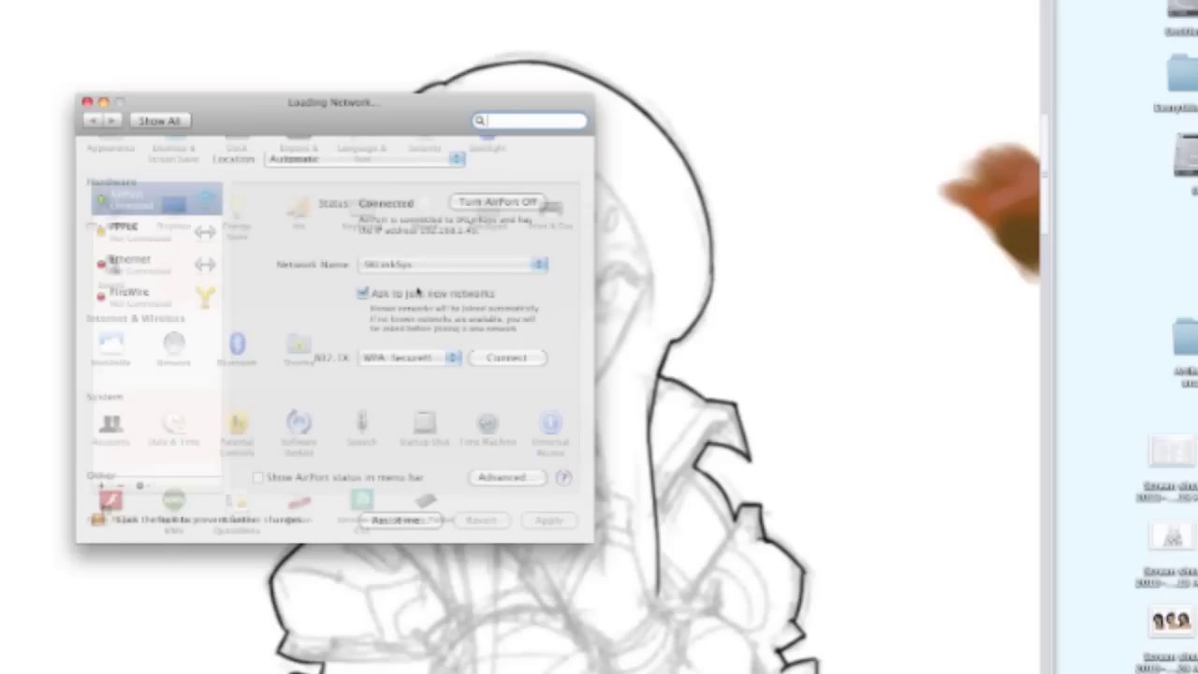
left_click(387, 519)
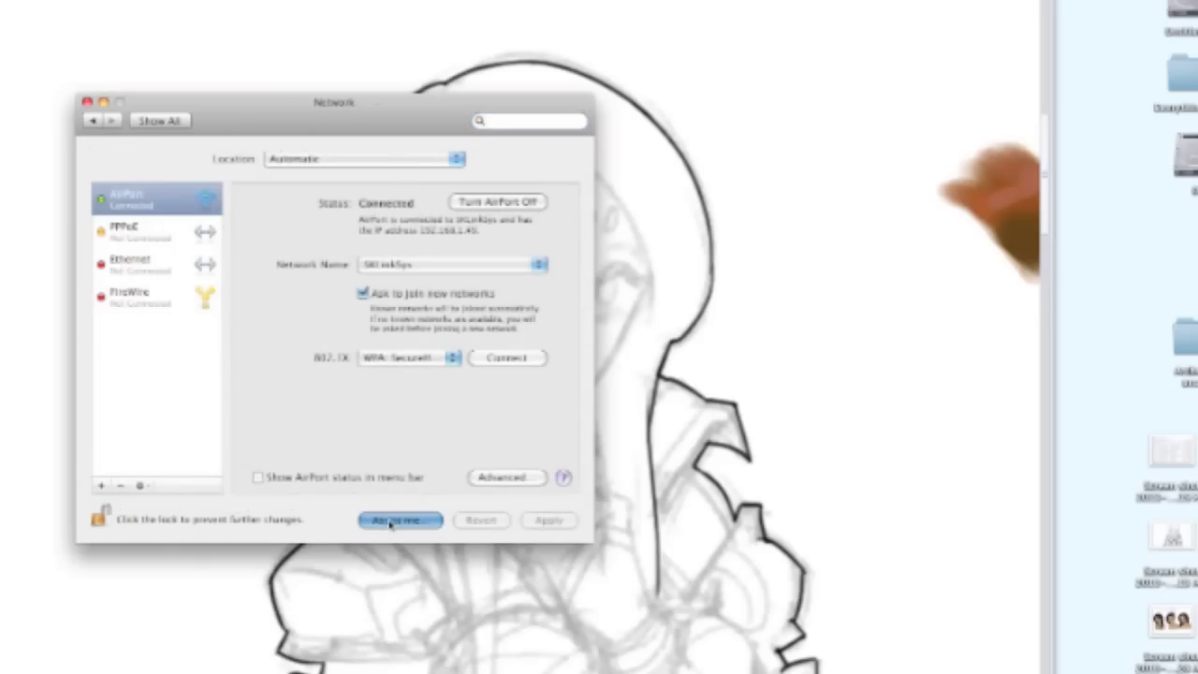
left_click(368, 229)
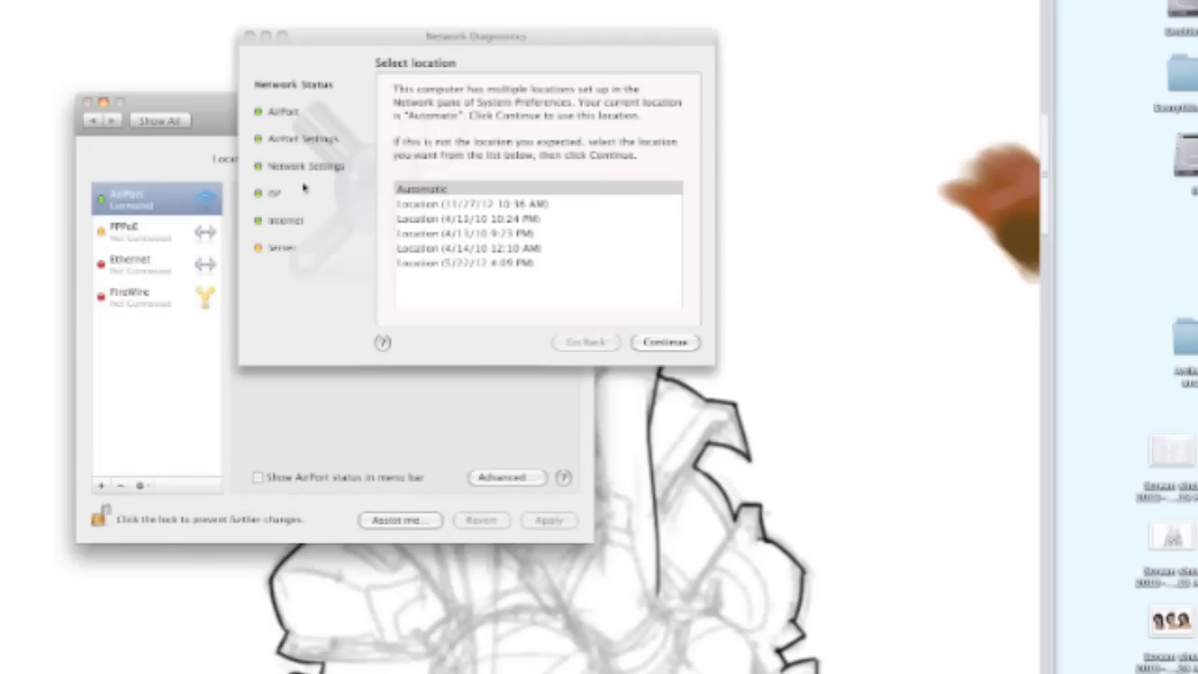
left_click(685, 346)
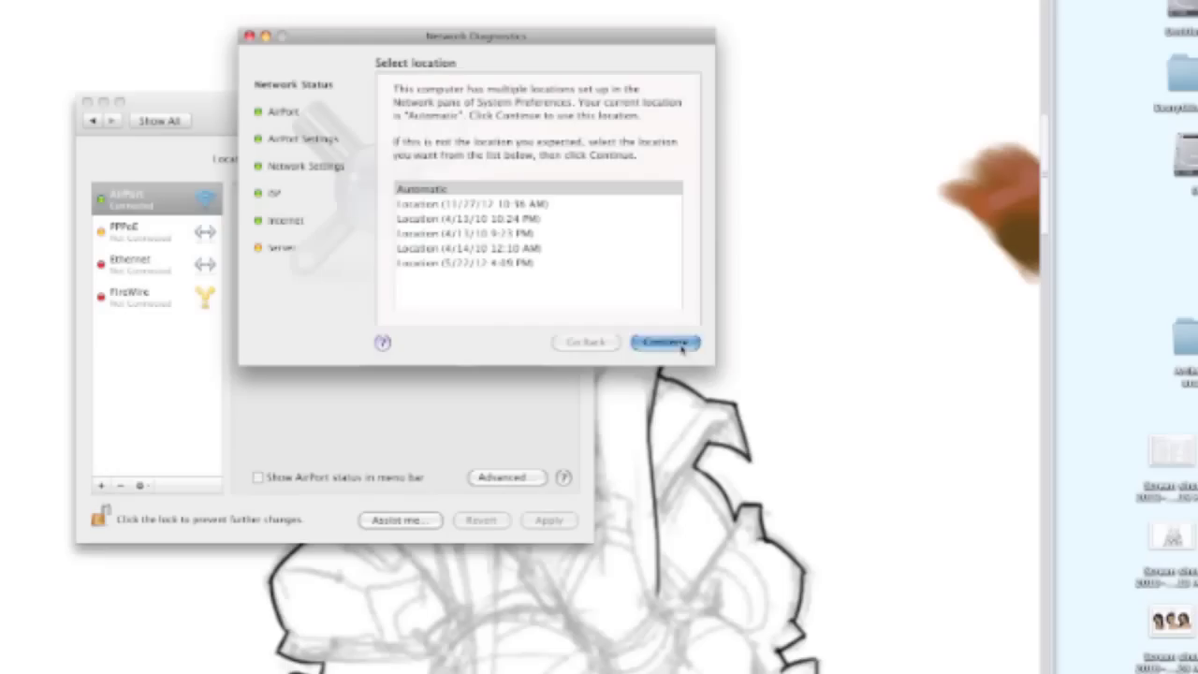
left_click(644, 348)
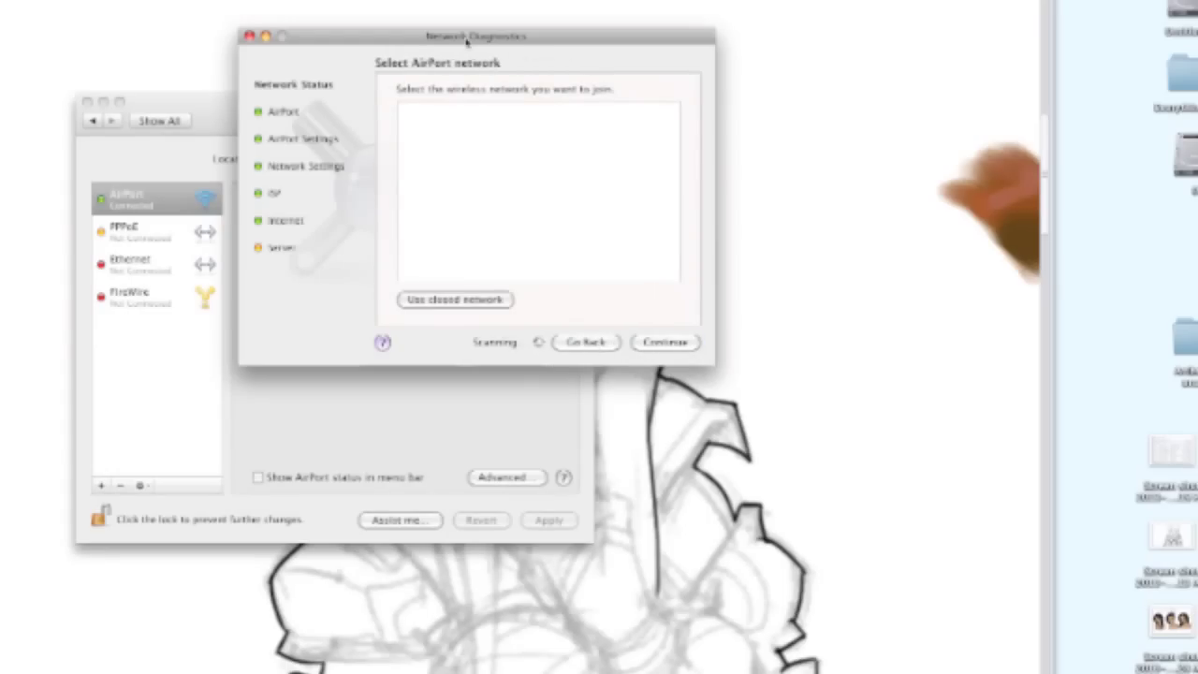
left_click_drag(468, 44, 0, 160)
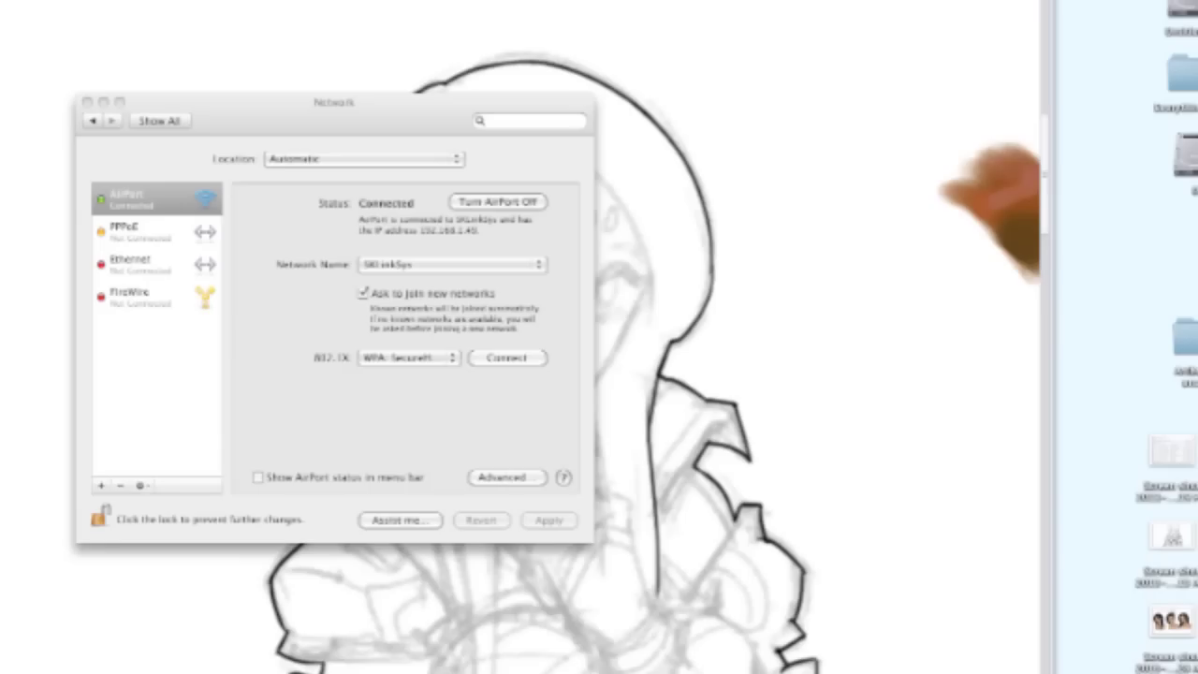
Step: Recheck the connection status in Network Diagnostics and quit System Preferences to return to the drawing
left_click(393, 521)
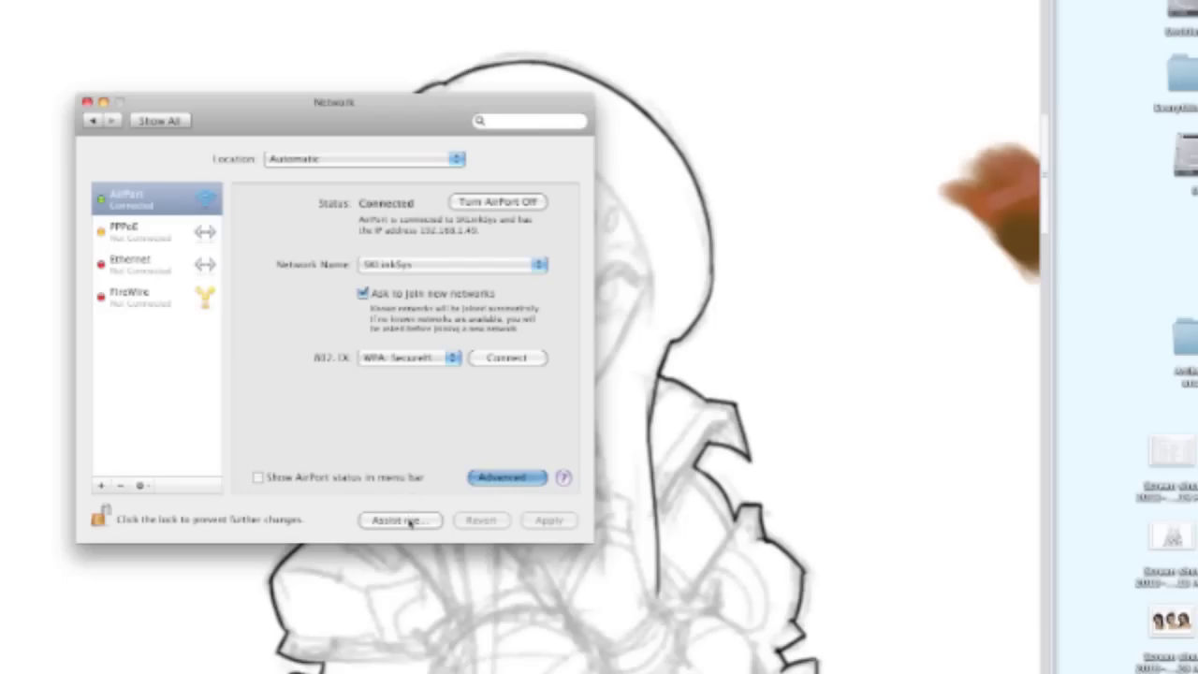
key("Return")
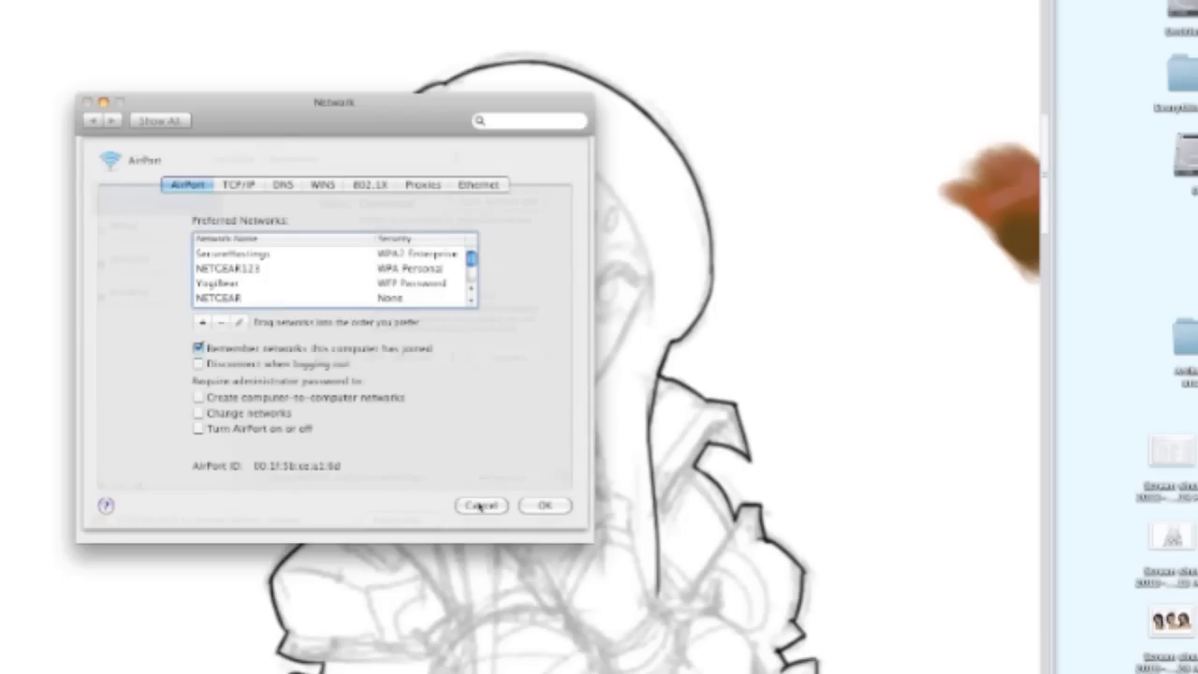
left_click(481, 507)
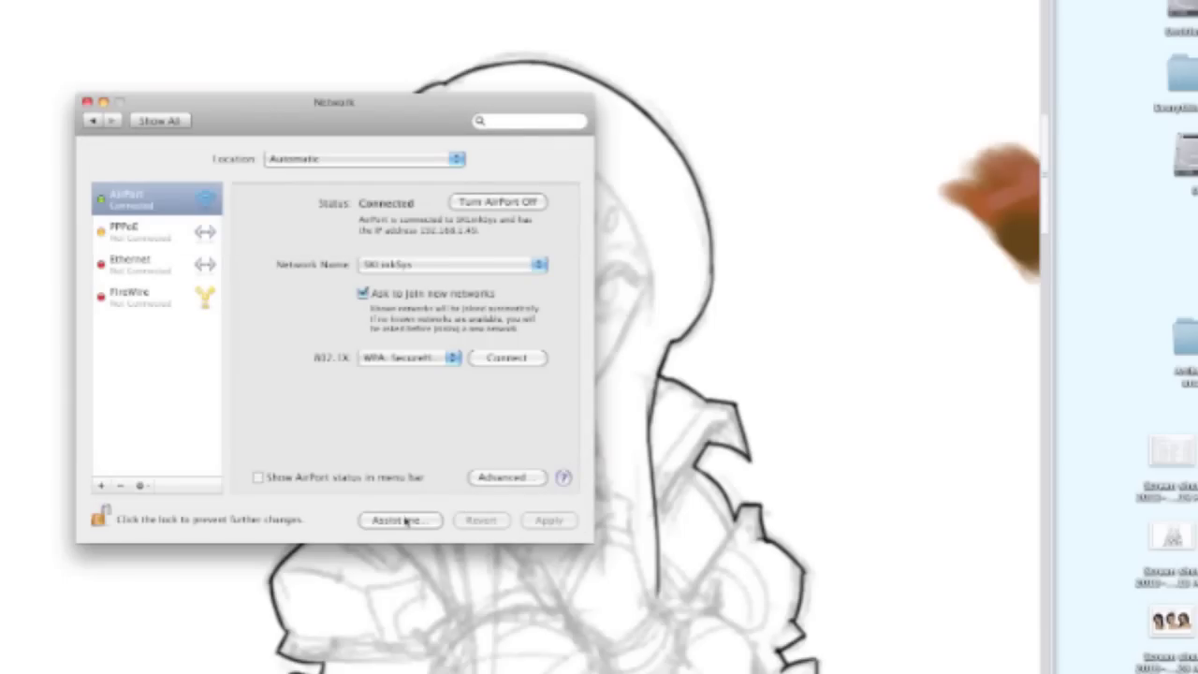
left_click(404, 520)
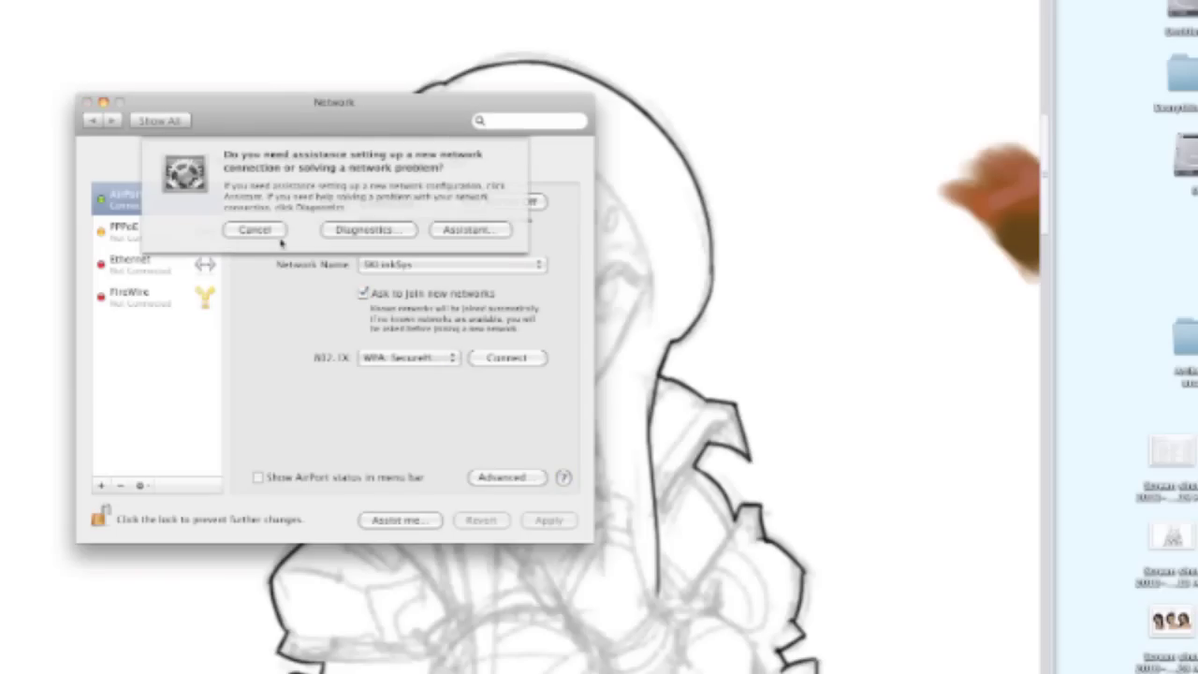
left_click(367, 230)
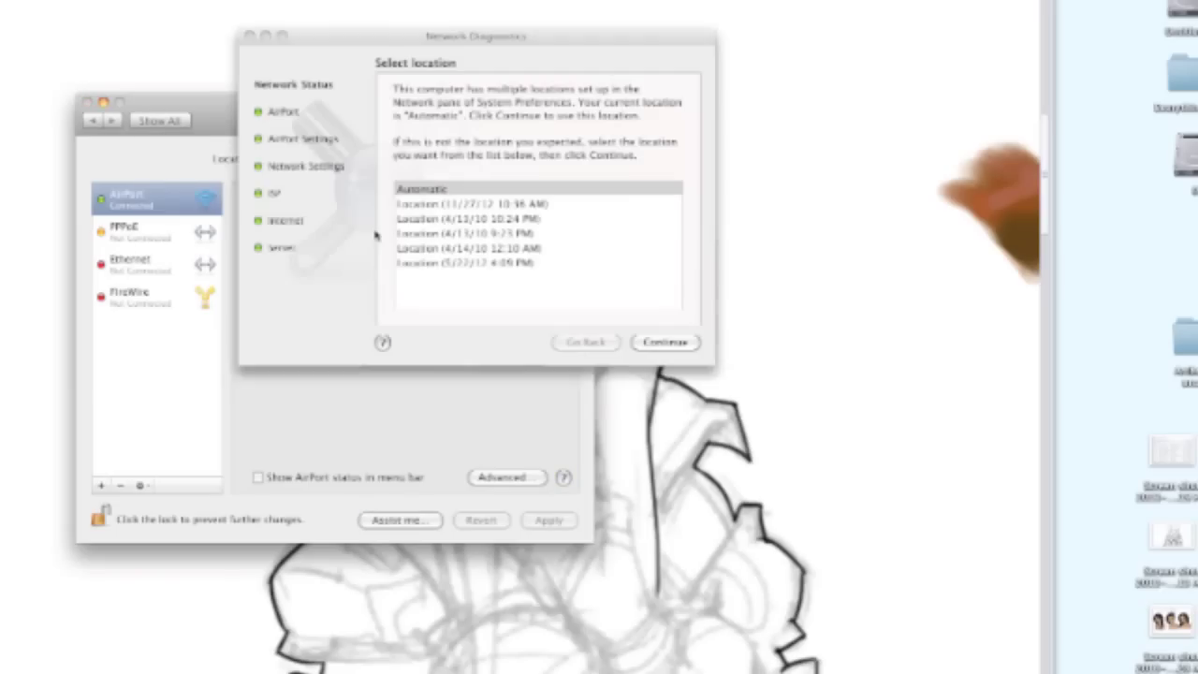
left_click(249, 36)
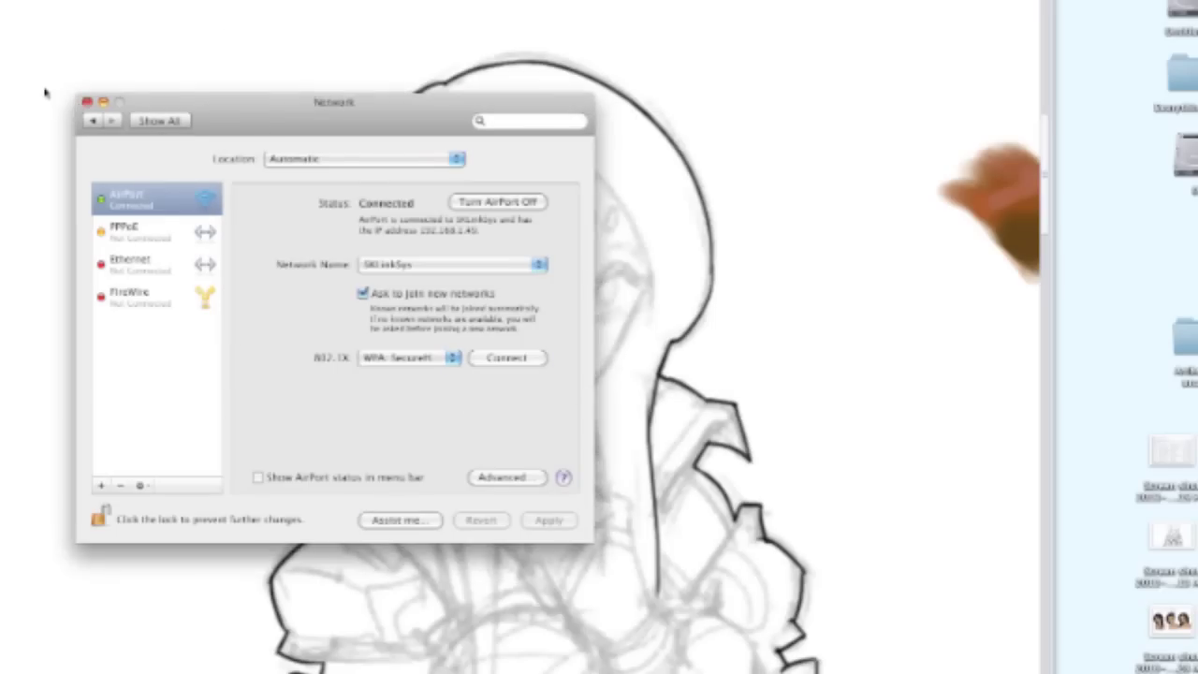
key("super+q")
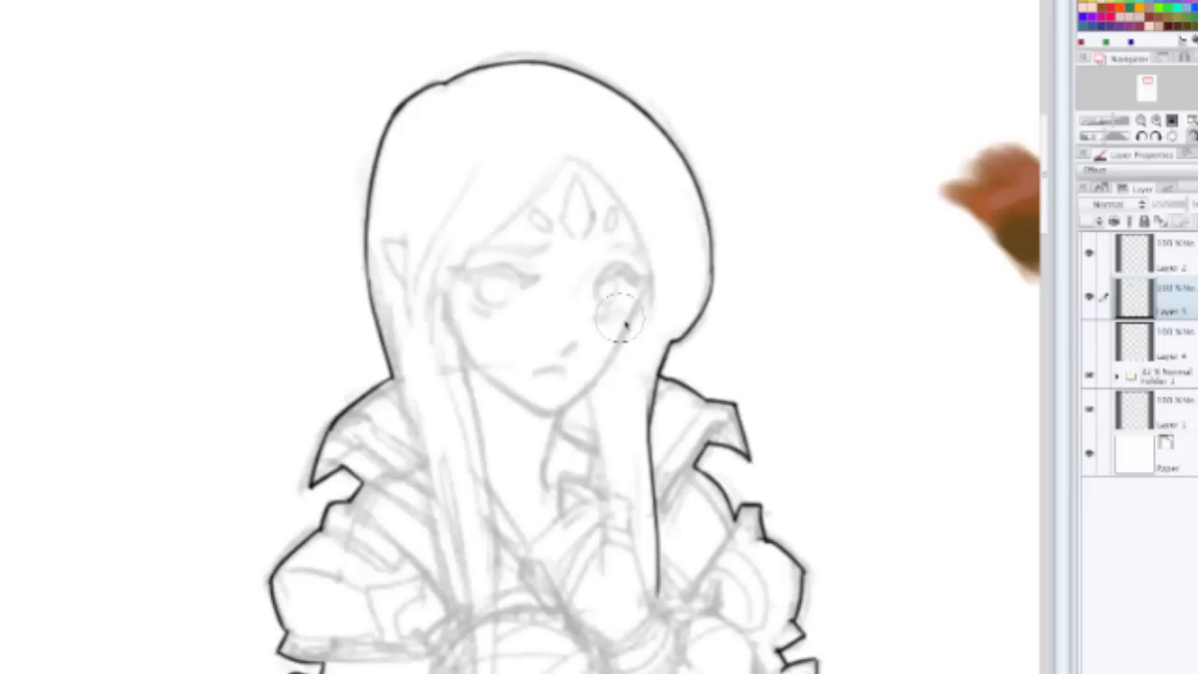
Step: Try to ink the pointed ear on the left side of the head
mouse_move(526, 231)
left_mouse_down()
mouse_move(534, 240)
mouse_move(541, 217)
left_mouse_up()
scroll(543, 236, "up", 2)
left_click_drag(541, 233, 469, 275)
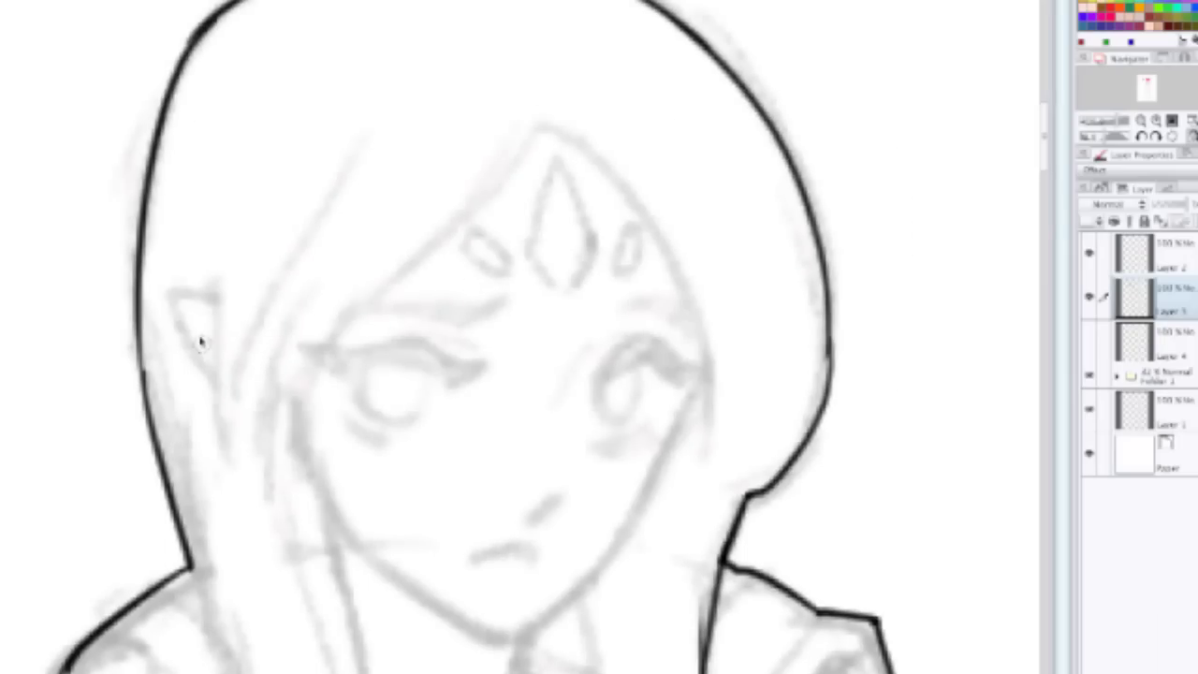
mouse_move(174, 298)
left_mouse_down()
mouse_move(182, 336)
mouse_move(217, 358)
left_mouse_up()
key("ctrl+z")
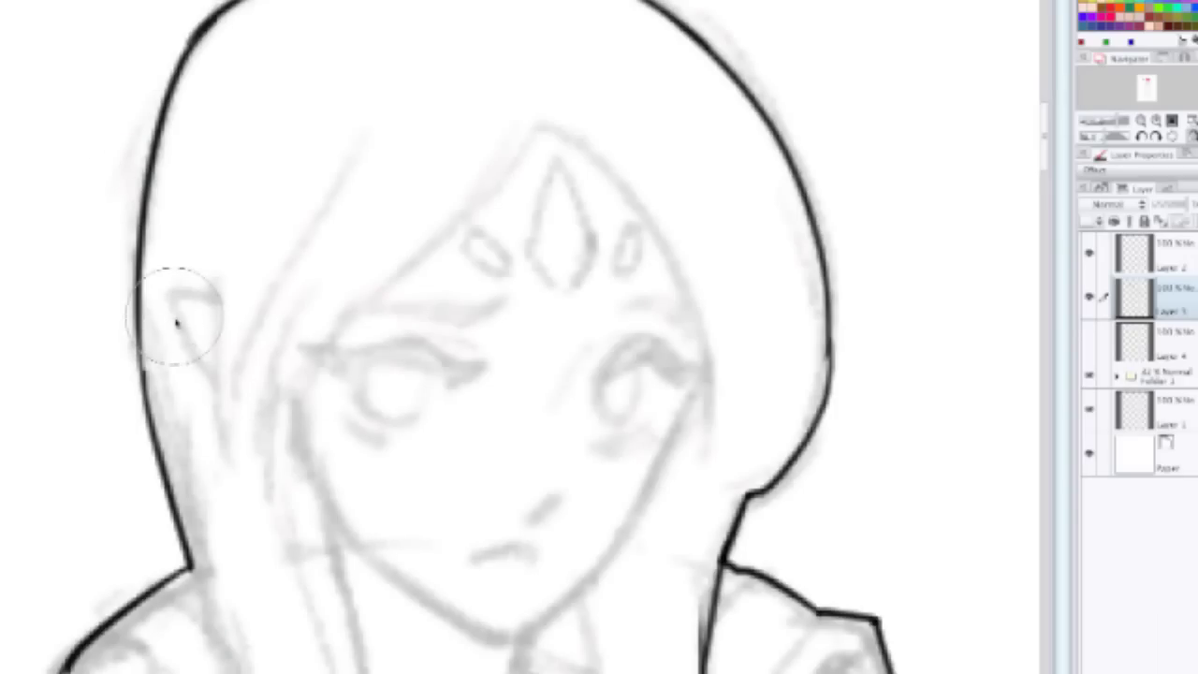
key("p")
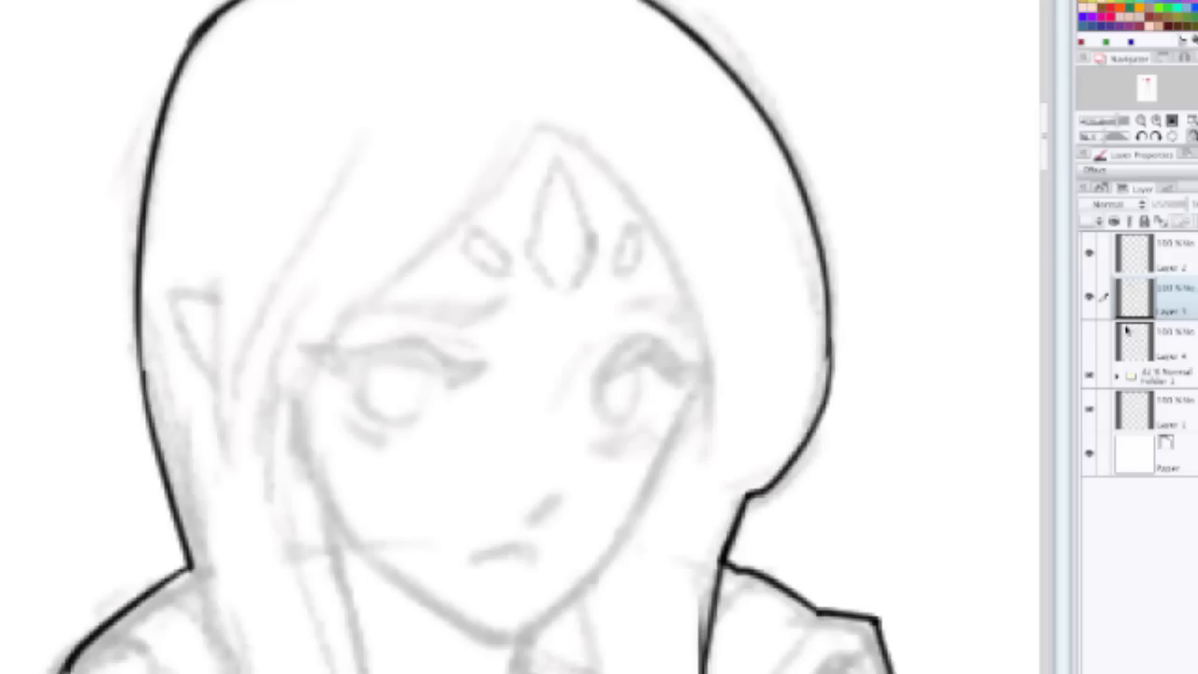
Step: Ink the angular upper lash outline of the eye on the right side of the face on the topmost layer
left_click(1136, 262)
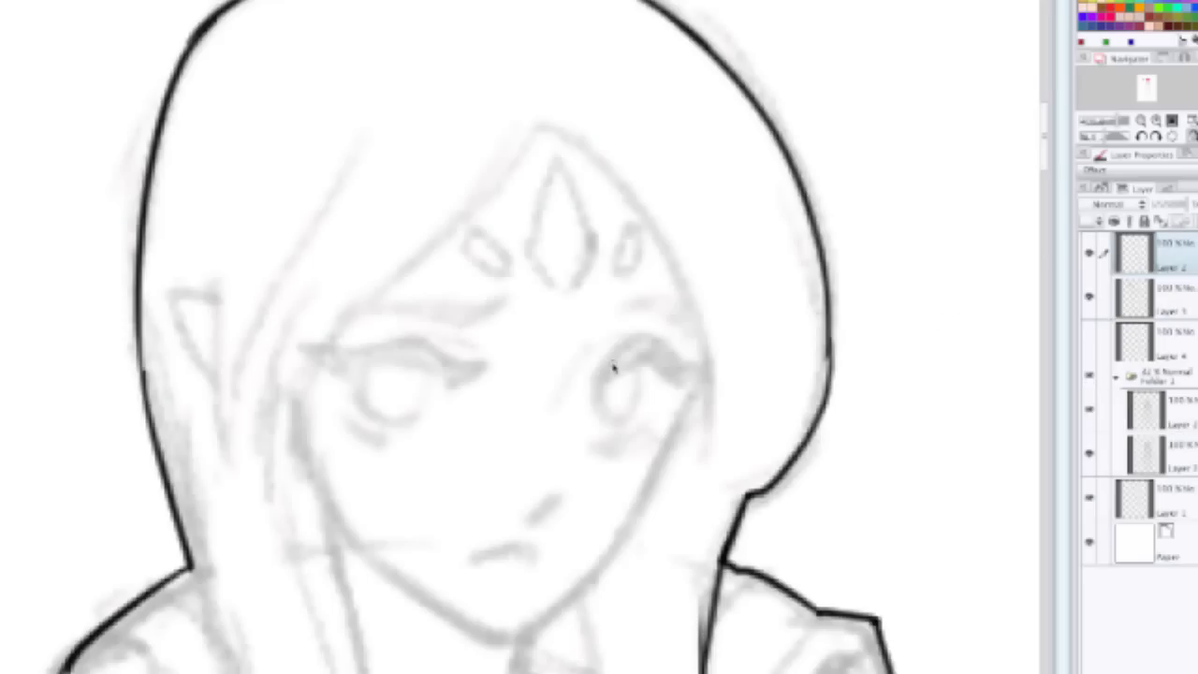
scroll(637, 396, "up", 2)
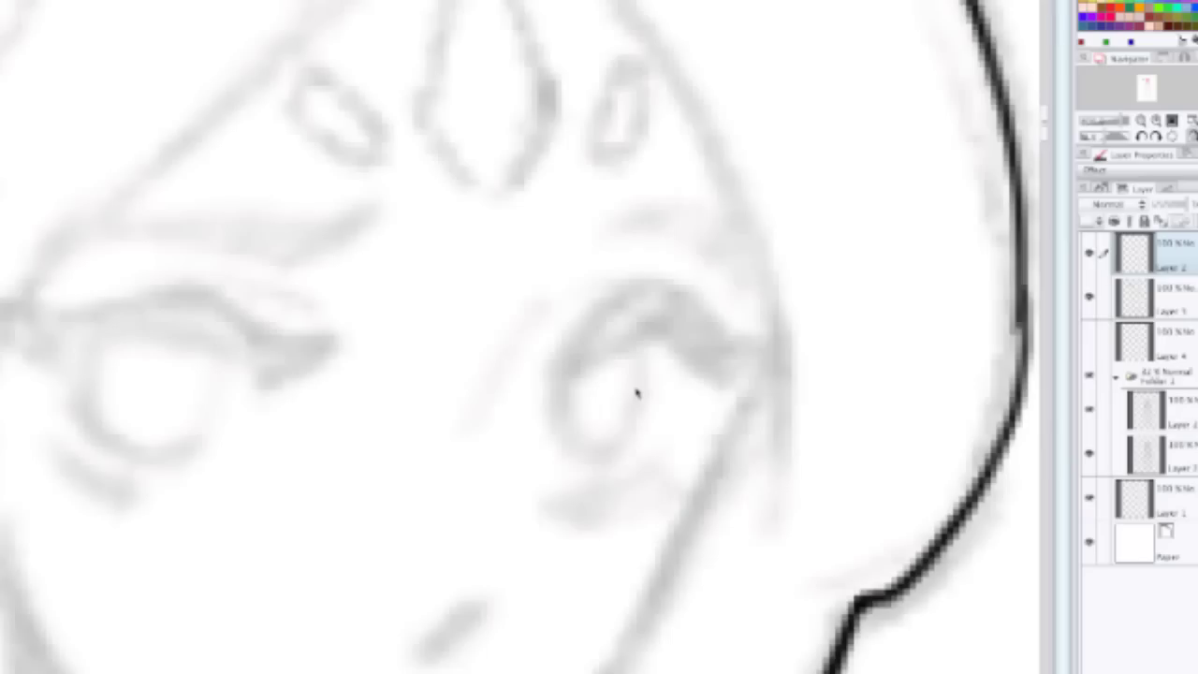
mouse_move(548, 378)
left_mouse_down()
mouse_move(575, 339)
mouse_move(636, 290)
left_mouse_up()
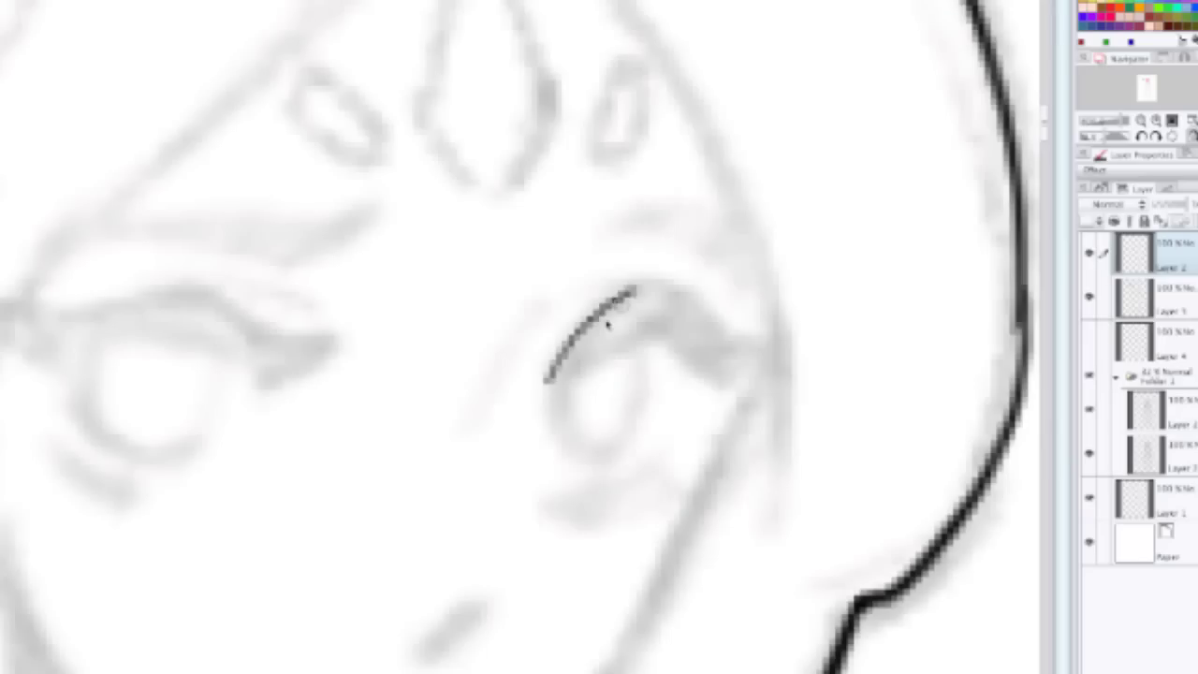
key("ctrl+z")
mouse_move(564, 375)
left_mouse_down()
mouse_move(675, 320)
mouse_move(719, 382)
left_mouse_up()
mouse_move(569, 344)
left_mouse_down()
mouse_move(666, 283)
mouse_move(747, 352)
mouse_move(795, 330)
left_mouse_up()
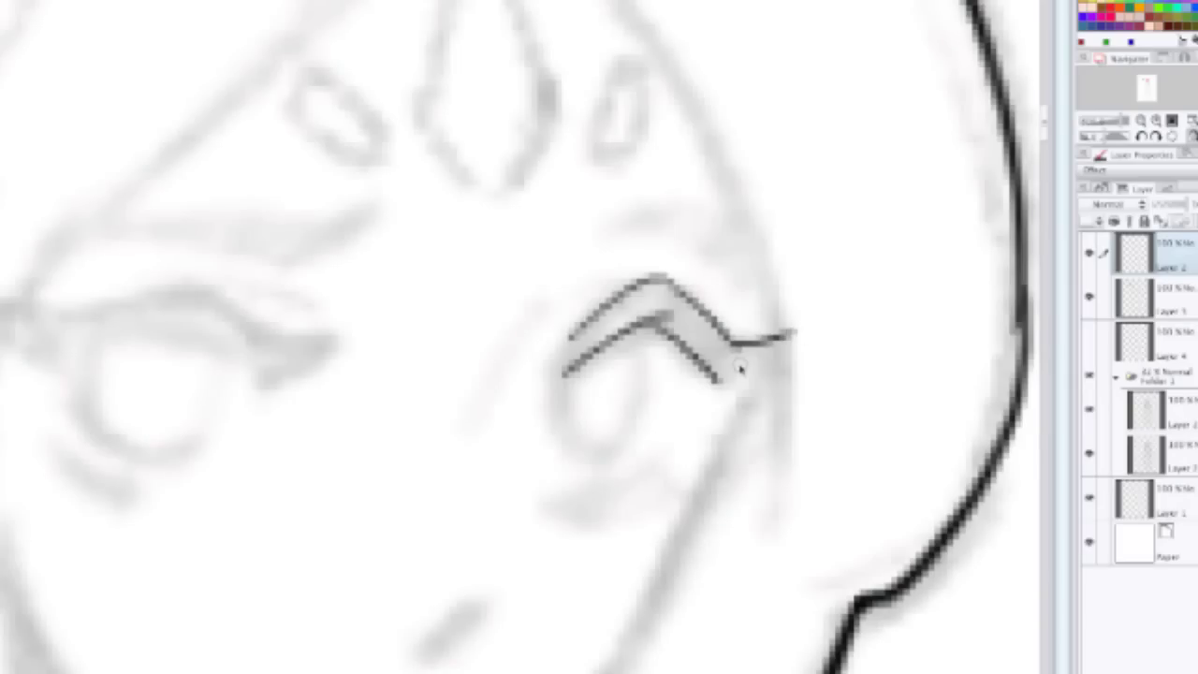
mouse_move(739, 374)
left_mouse_down()
mouse_move(793, 336)
mouse_move(724, 393)
mouse_move(753, 361)
left_mouse_up()
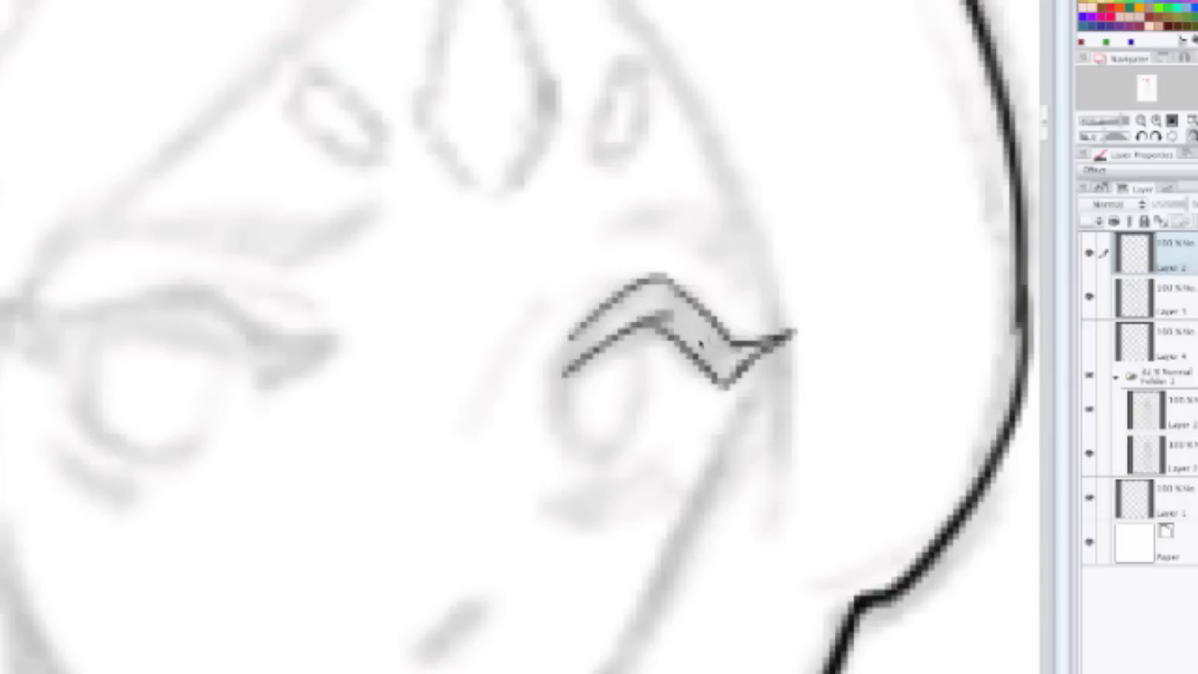
Step: Ink the pointed outer lash corner of the eye on the left side of the face with two converging lines
left_click_drag(429, 267, 342, 321)
left_click_drag(235, 302, 347, 368)
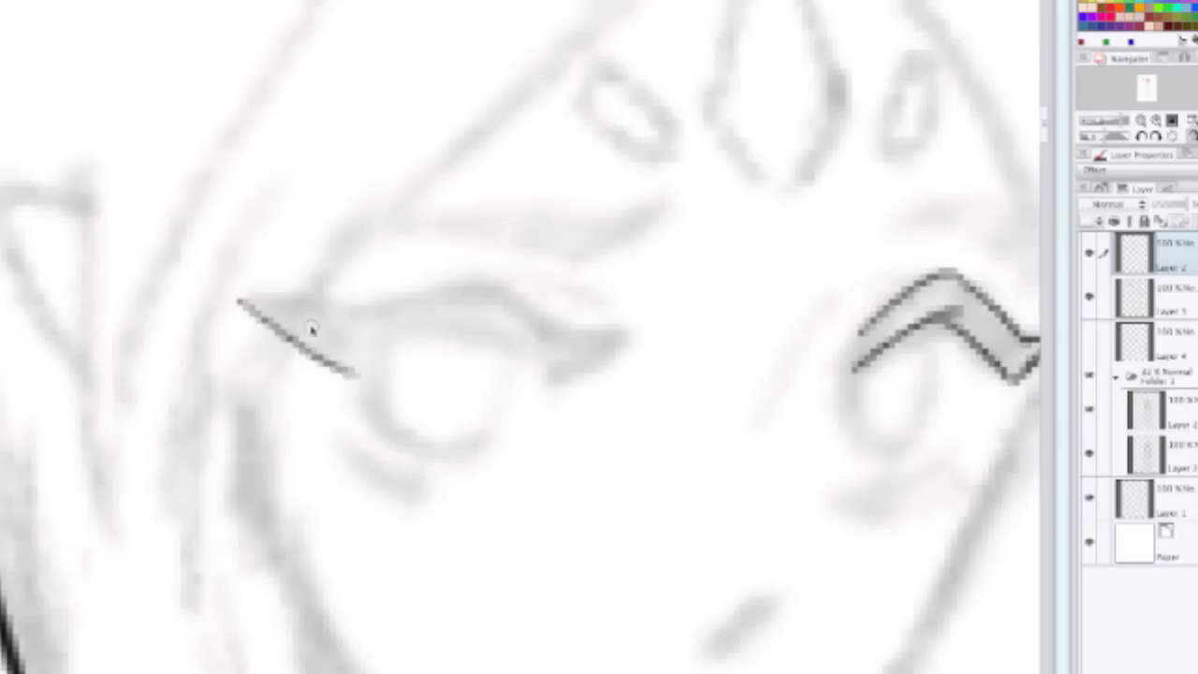
key("ctrl+z")
left_click_drag(239, 301, 346, 370)
left_click_drag(239, 298, 363, 307)
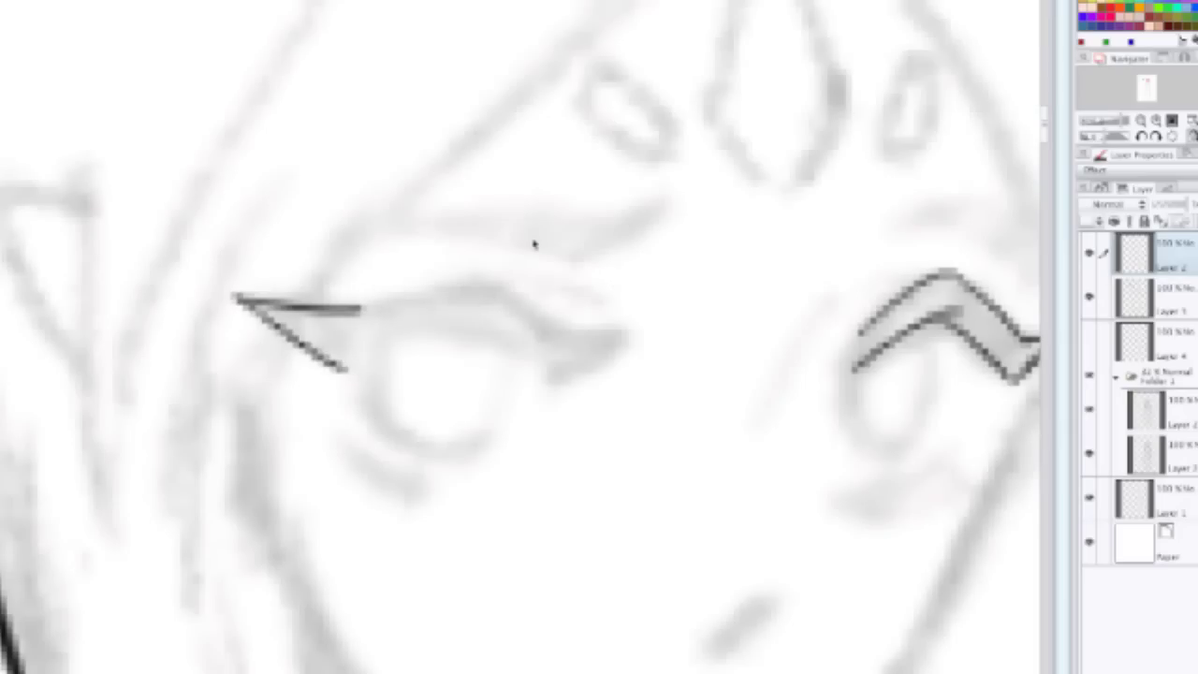
Step: Complete the closed upper lash shape of the eye on the left side and ink a small pointed lower lash accent beneath it
scroll(547, 235, "down", 5)
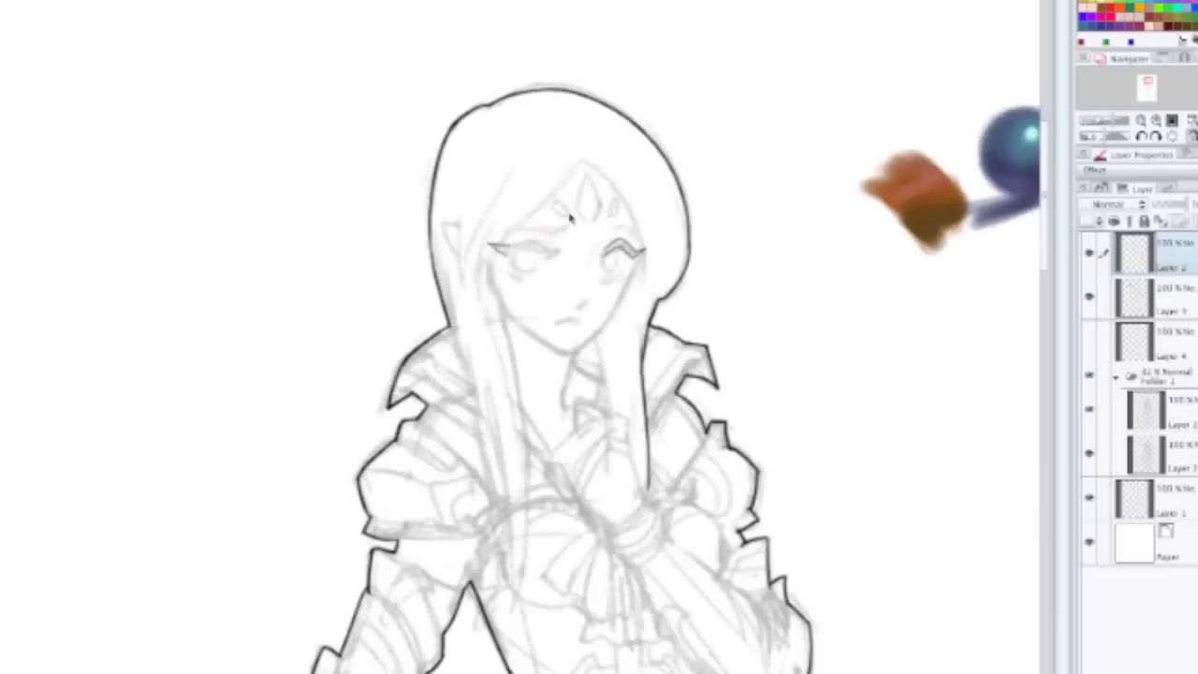
scroll(569, 217, "down", 4)
scroll(525, 229, "up", 4)
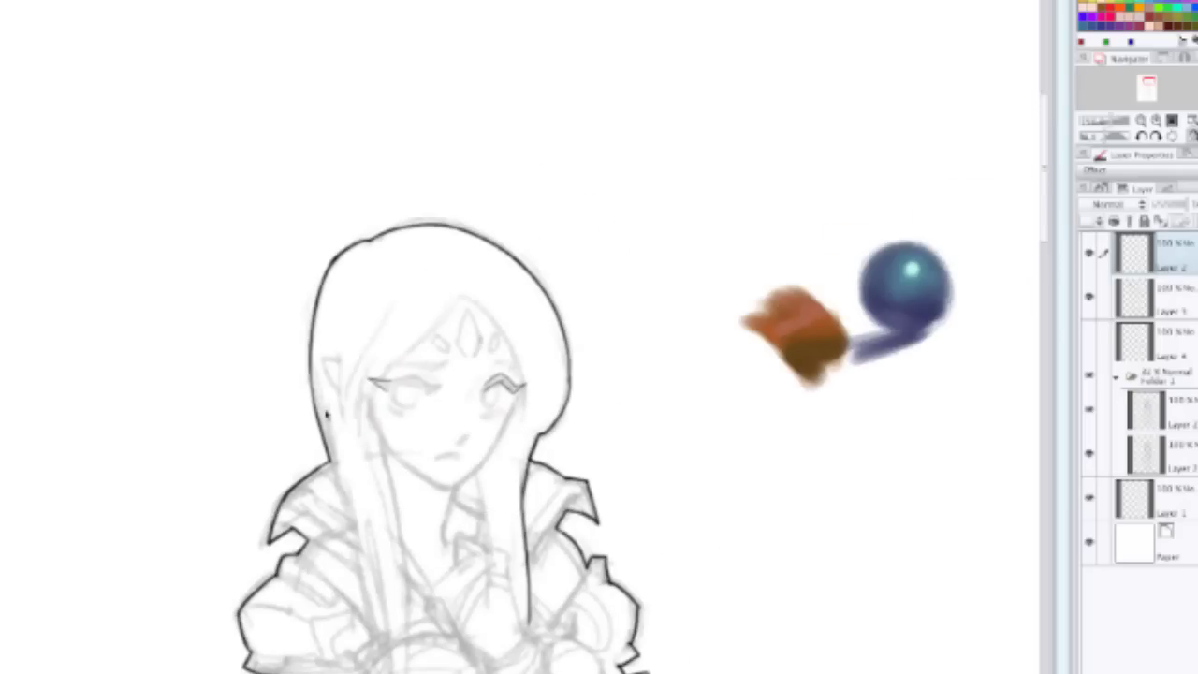
scroll(393, 360, "up", 6)
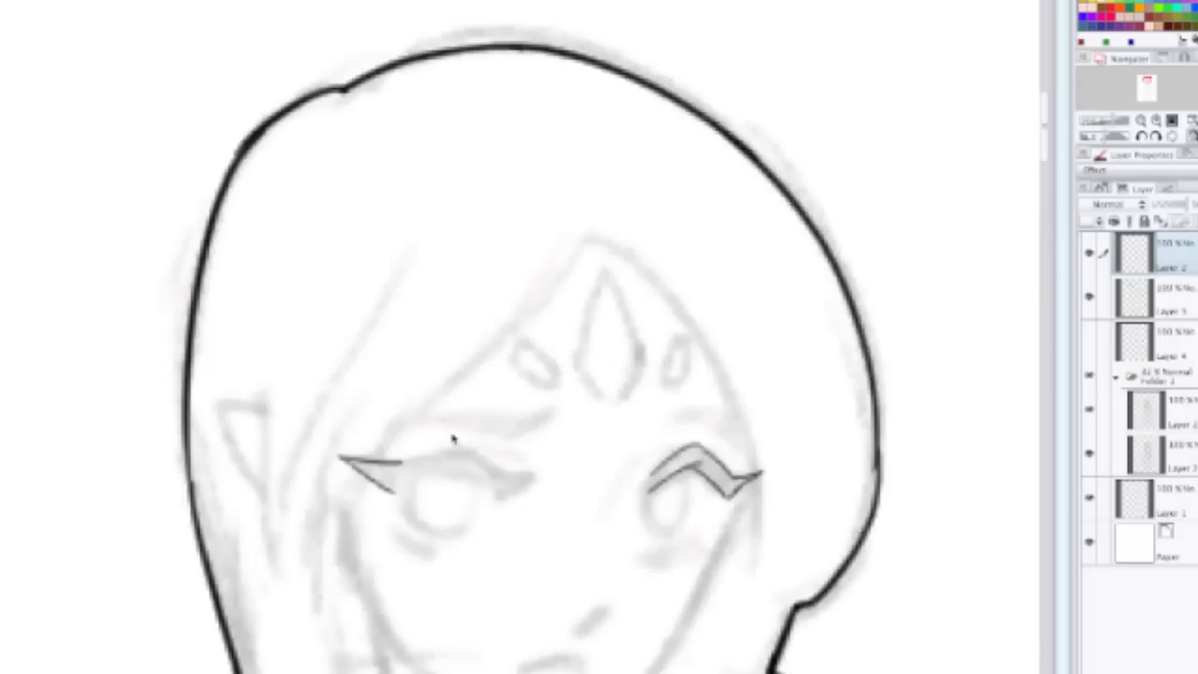
mouse_move(420, 543)
left_mouse_down()
mouse_move(395, 324)
mouse_move(513, 318)
left_mouse_up()
mouse_move(391, 321)
left_mouse_down()
mouse_move(546, 298)
mouse_move(599, 351)
mouse_move(666, 347)
mouse_move(598, 395)
left_mouse_up()
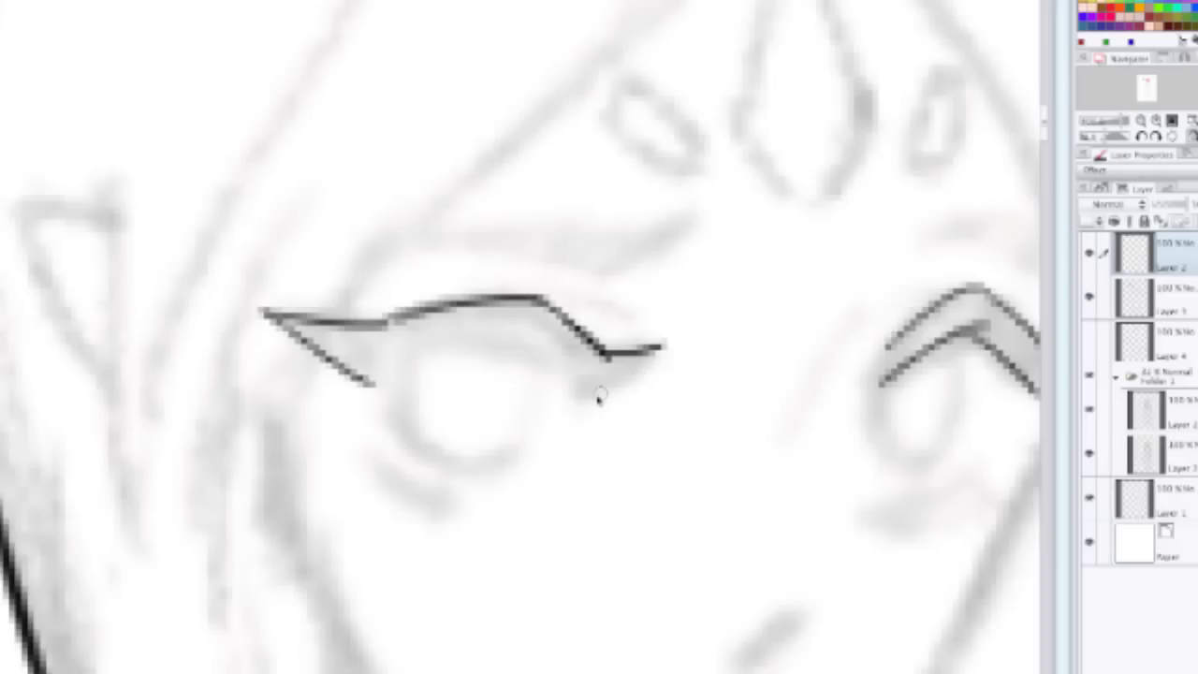
mouse_move(376, 383)
left_mouse_down()
mouse_move(453, 348)
mouse_move(552, 351)
mouse_move(524, 350)
mouse_move(595, 395)
left_mouse_up()
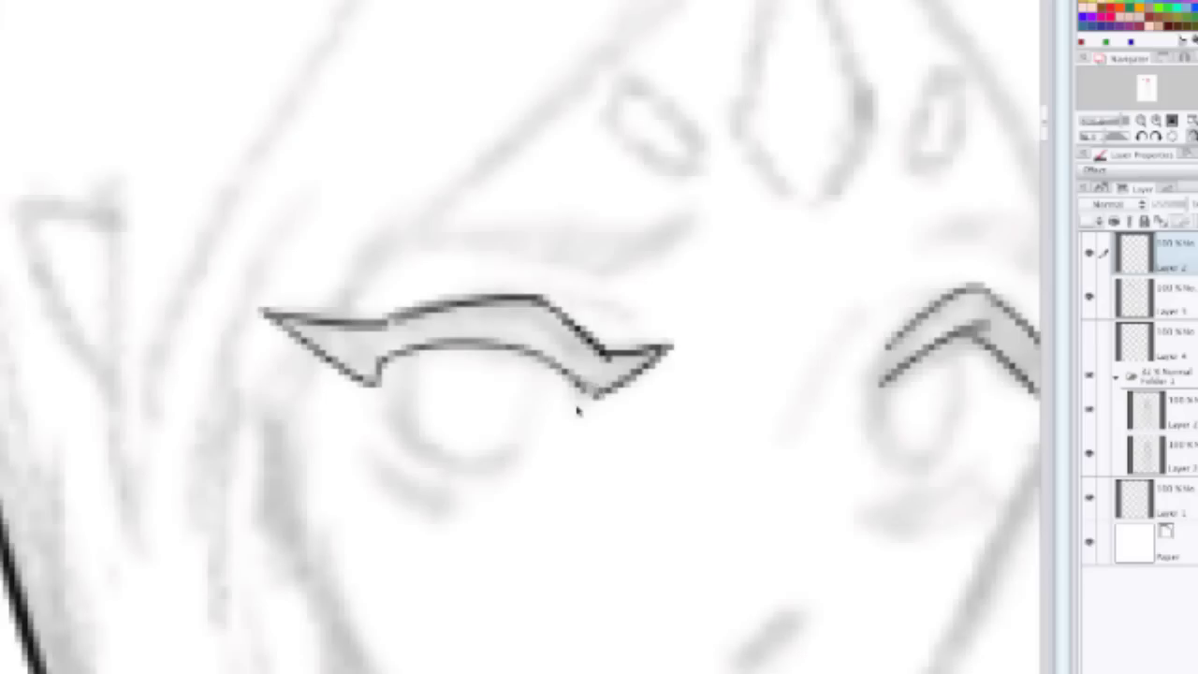
mouse_move(359, 447)
left_mouse_down()
mouse_move(430, 524)
mouse_move(417, 511)
mouse_move(459, 505)
mouse_move(421, 514)
left_mouse_up()
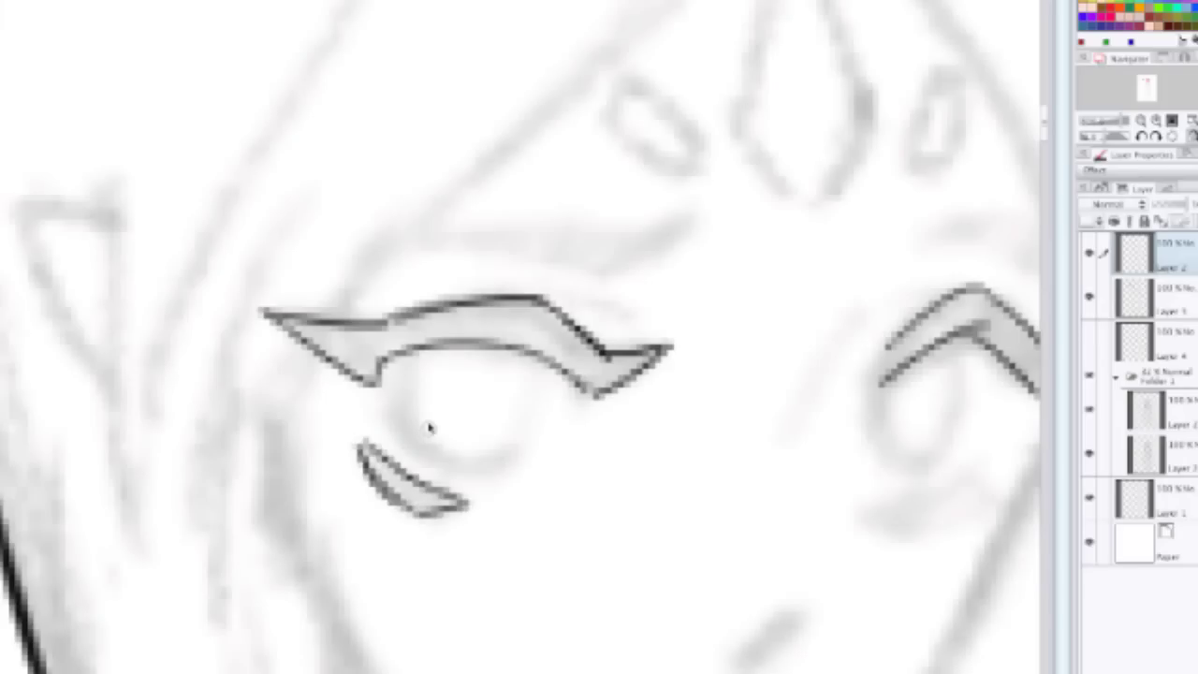
Step: Ink the rounded iris outline hanging below the upper lash of the eye on the left side of the face
mouse_move(408, 349)
left_mouse_down()
mouse_move(401, 374)
mouse_move(416, 439)
mouse_move(486, 481)
left_mouse_up()
key("ctrl+z")
mouse_move(421, 447)
left_mouse_down()
mouse_move(499, 477)
mouse_move(527, 466)
mouse_move(540, 442)
left_mouse_up()
left_click_drag(547, 369, 530, 459)
key("ctrl+z")
mouse_move(542, 357)
left_mouse_down()
mouse_move(515, 463)
mouse_move(498, 472)
left_mouse_up()
Step: Ink the narrow oval iris outline below the upper lash of the eye on the right side of the face
scroll(549, 414, "down", 3)
mouse_move(507, 350)
left_mouse_down()
mouse_move(454, 385)
mouse_move(410, 453)
mouse_move(433, 461)
left_mouse_up()
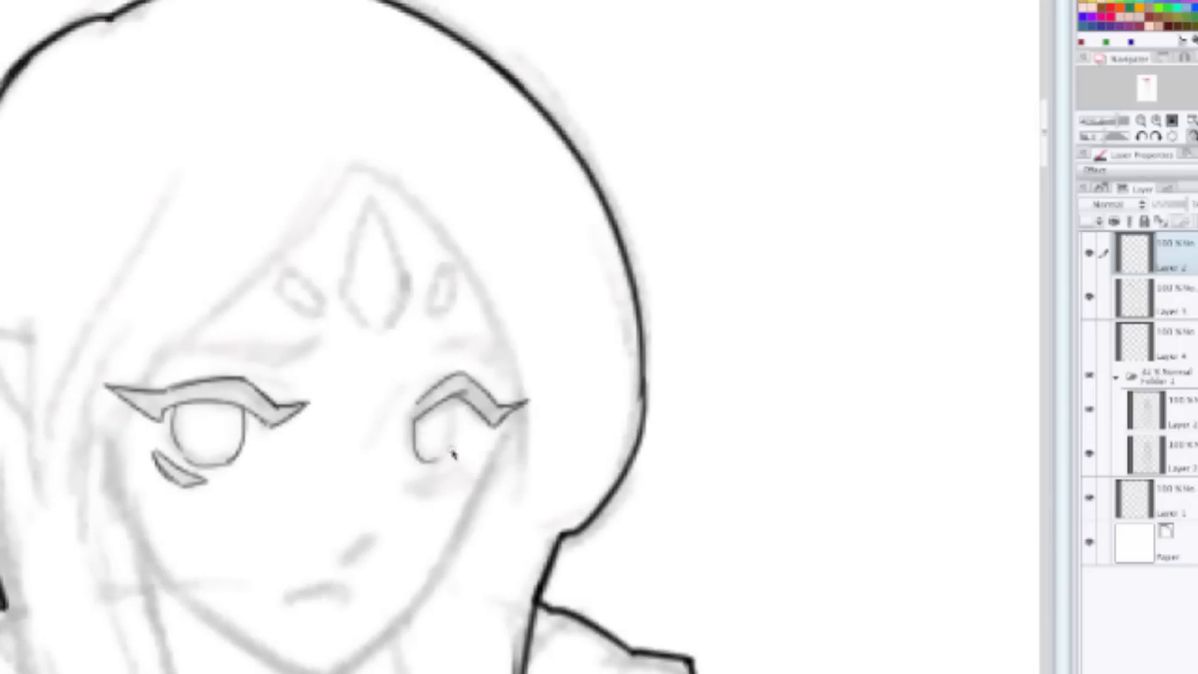
key("ctrl+z")
left_click_drag(412, 417, 434, 463)
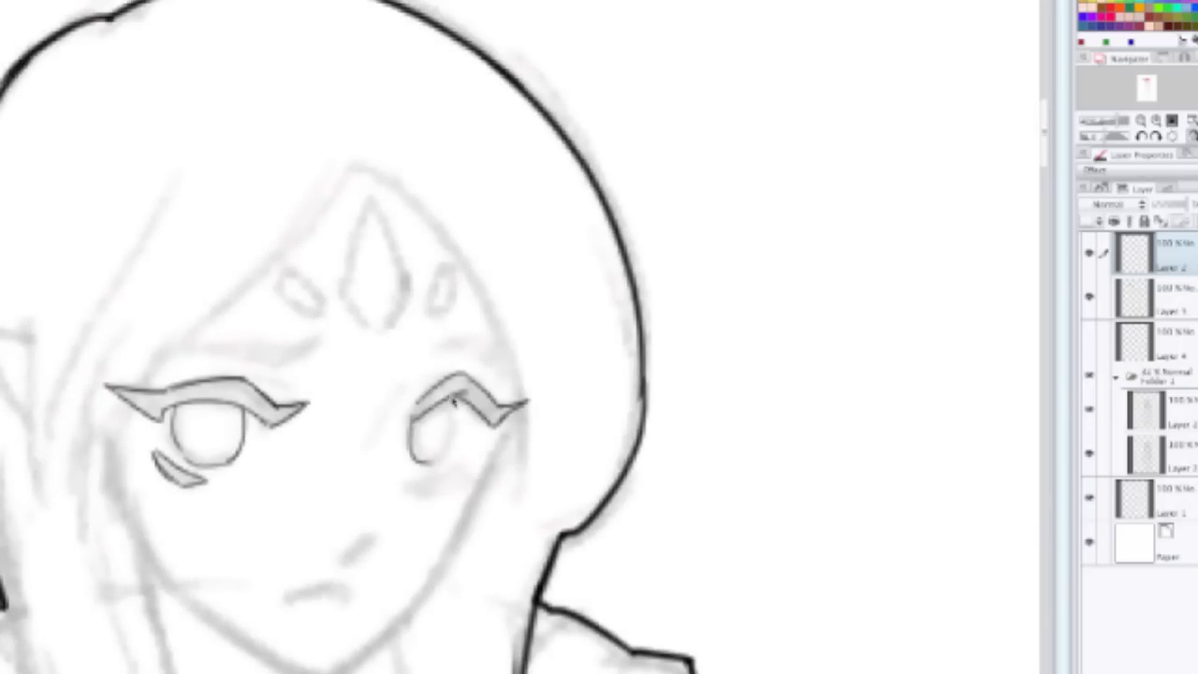
mouse_move(456, 398)
left_mouse_down()
mouse_move(438, 456)
mouse_move(460, 404)
mouse_move(452, 450)
left_mouse_up()
key("ctrl+z")
key("ctrl+z")
scroll(367, 463, "down", 3)
scroll(444, 299, "up", 2)
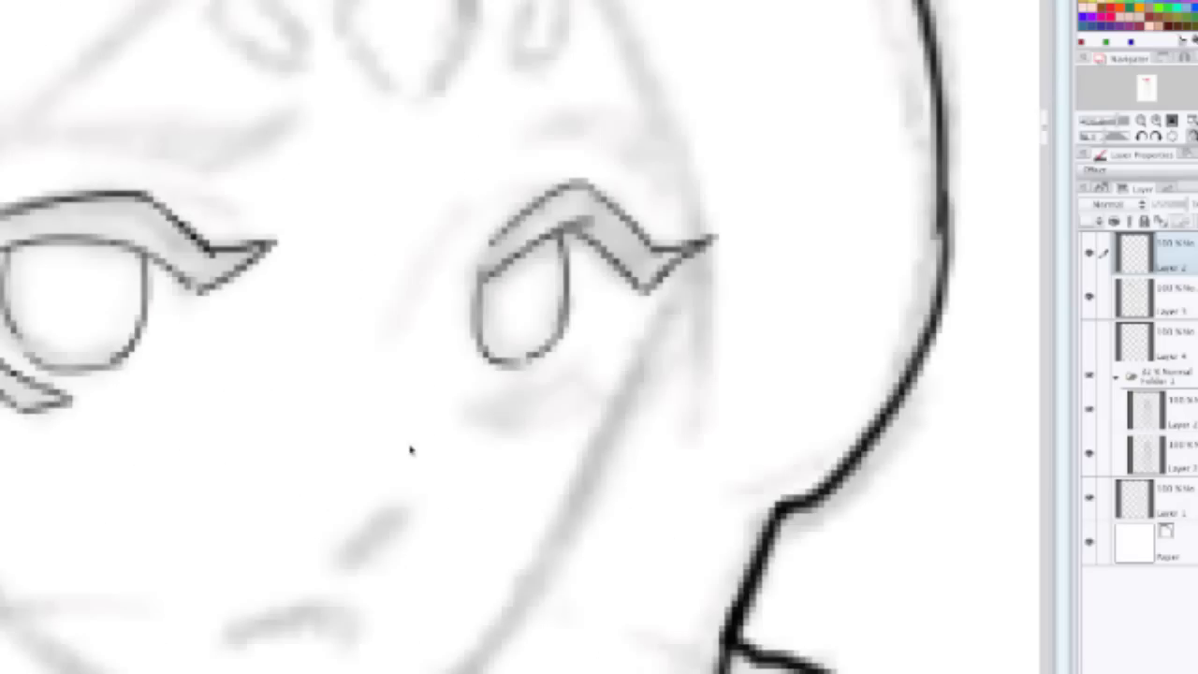
Step: Ink a short slanted stroke for the nose tip and a curved line for the nose bridge
mouse_move(342, 562)
left_mouse_down()
mouse_move(389, 533)
mouse_move(401, 505)
left_mouse_up()
key("ctrl+z")
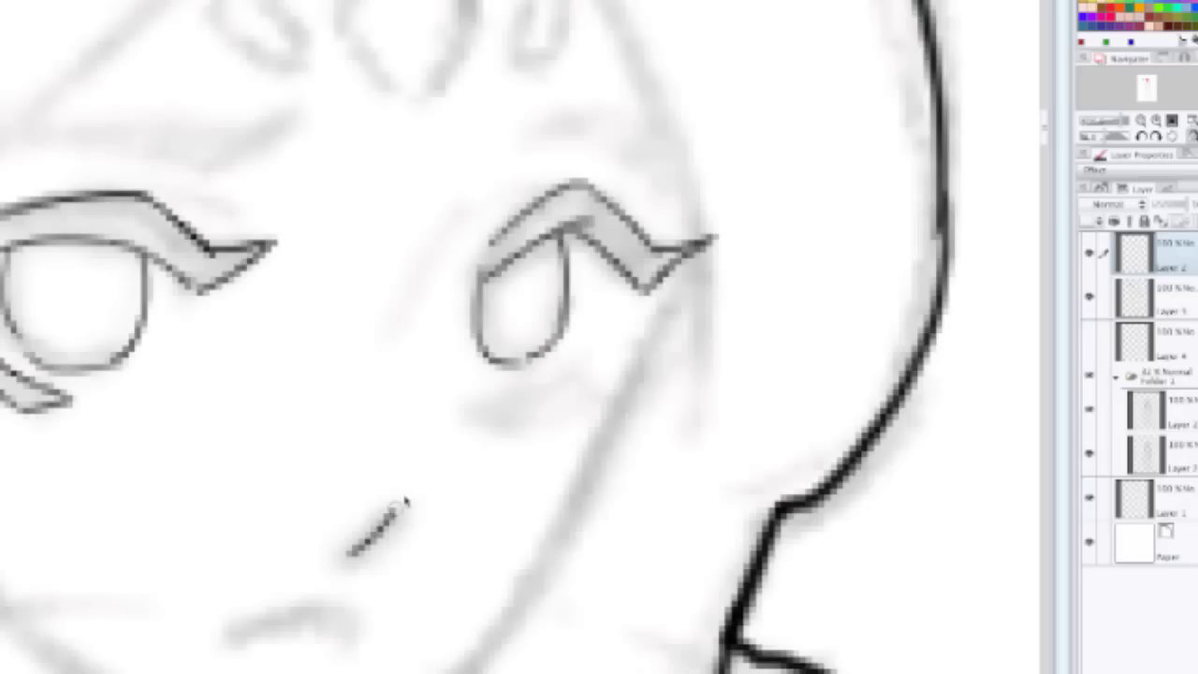
left_click_drag(393, 326, 466, 190)
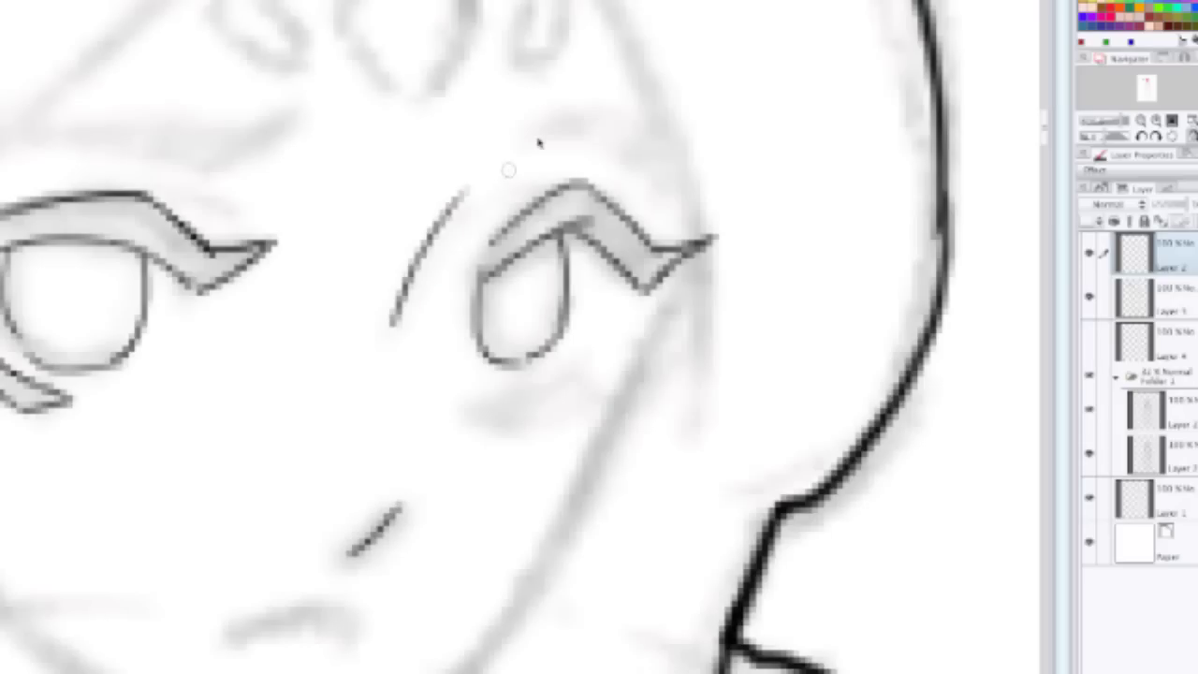
Step: Ink the crescent eyebrow on the right side of the face and the longer wavy eyebrow outline on the left side
mouse_move(510, 138)
left_mouse_down()
mouse_move(579, 108)
mouse_move(628, 141)
left_mouse_up()
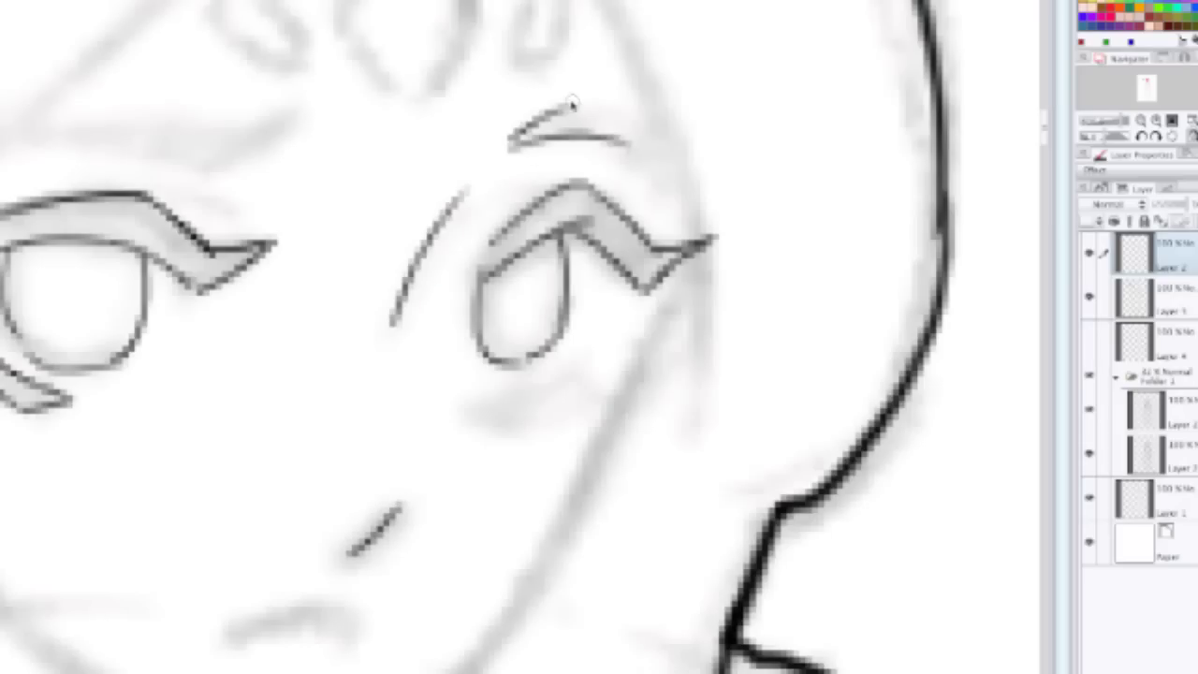
mouse_move(565, 103)
left_mouse_down()
mouse_move(644, 139)
mouse_move(642, 117)
mouse_move(639, 145)
mouse_move(666, 166)
left_mouse_up()
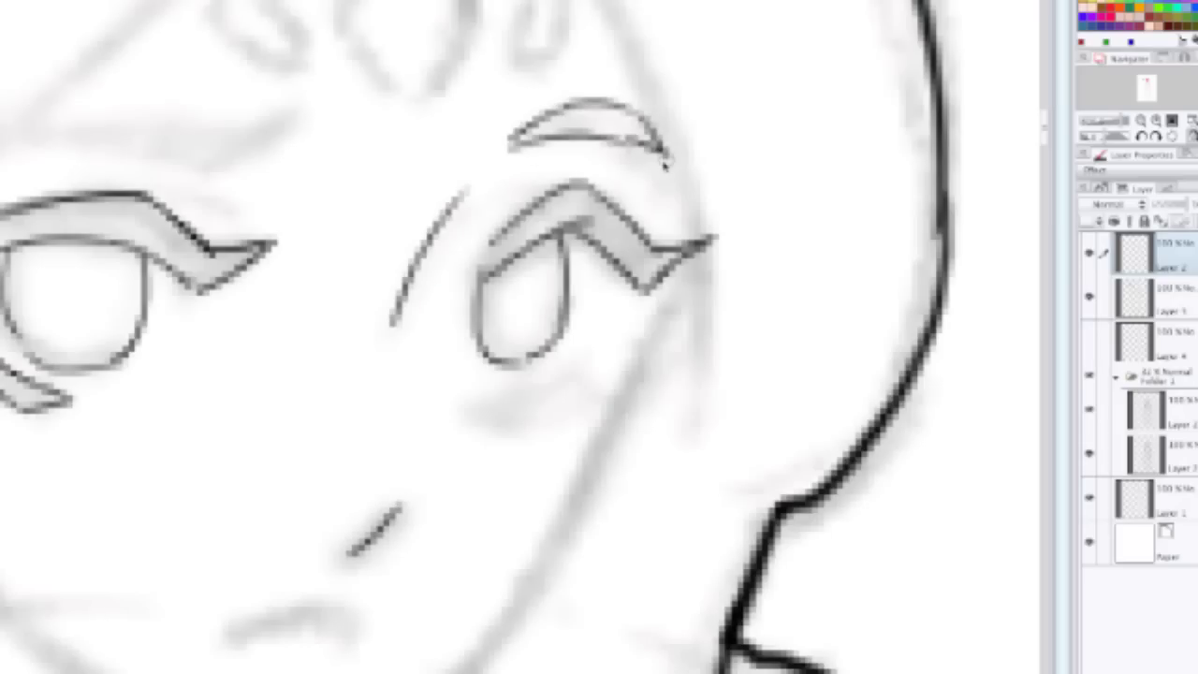
left_click_drag(418, 201, 639, 238)
left_click_drag(475, 197, 565, 140)
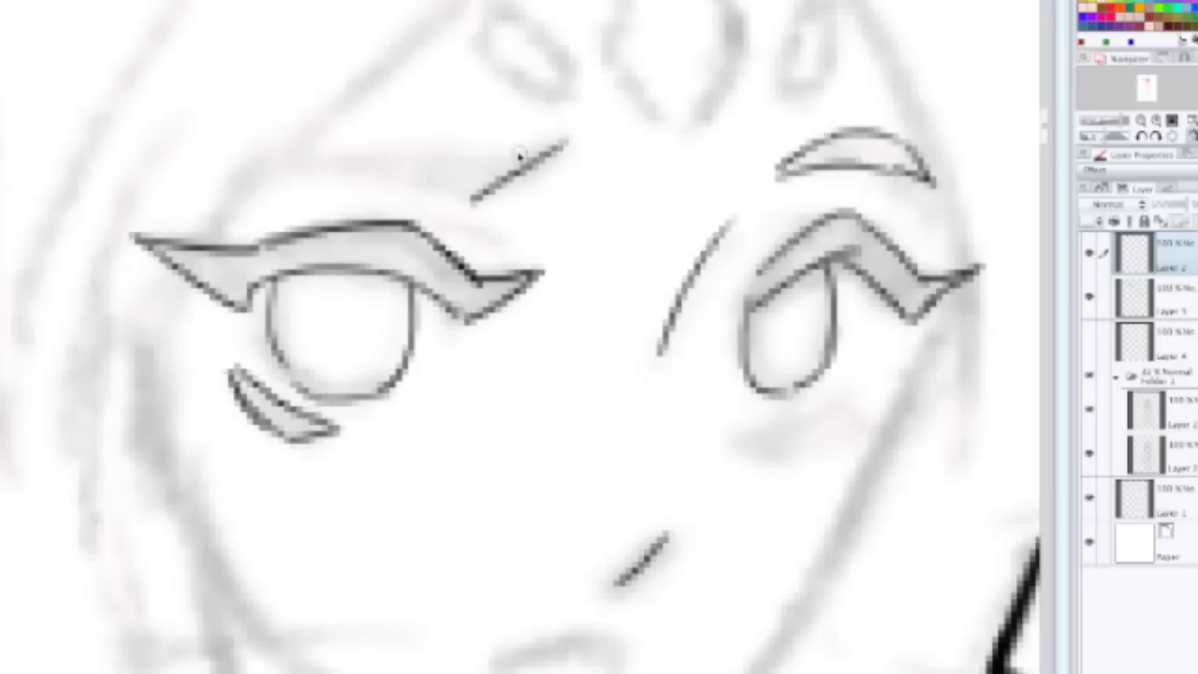
key("ctrl+z")
mouse_move(481, 151)
left_mouse_down()
mouse_move(556, 137)
mouse_move(510, 184)
left_mouse_up()
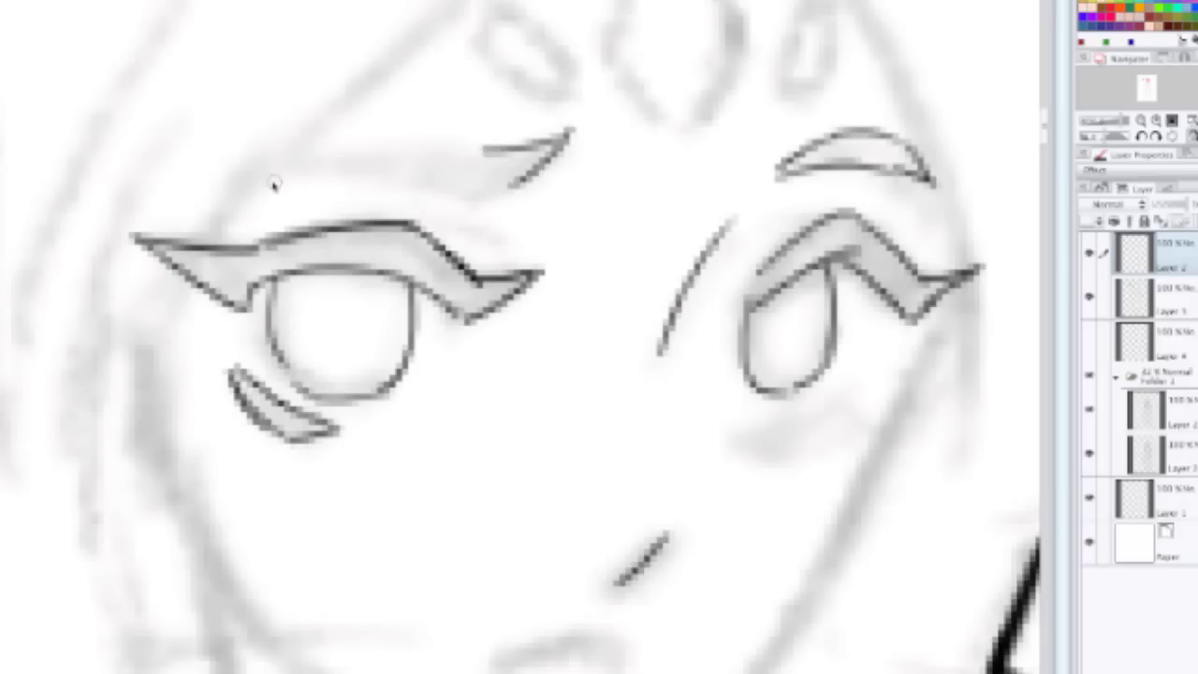
mouse_move(268, 180)
left_mouse_down()
mouse_move(393, 172)
mouse_move(493, 192)
mouse_move(541, 159)
left_mouse_up()
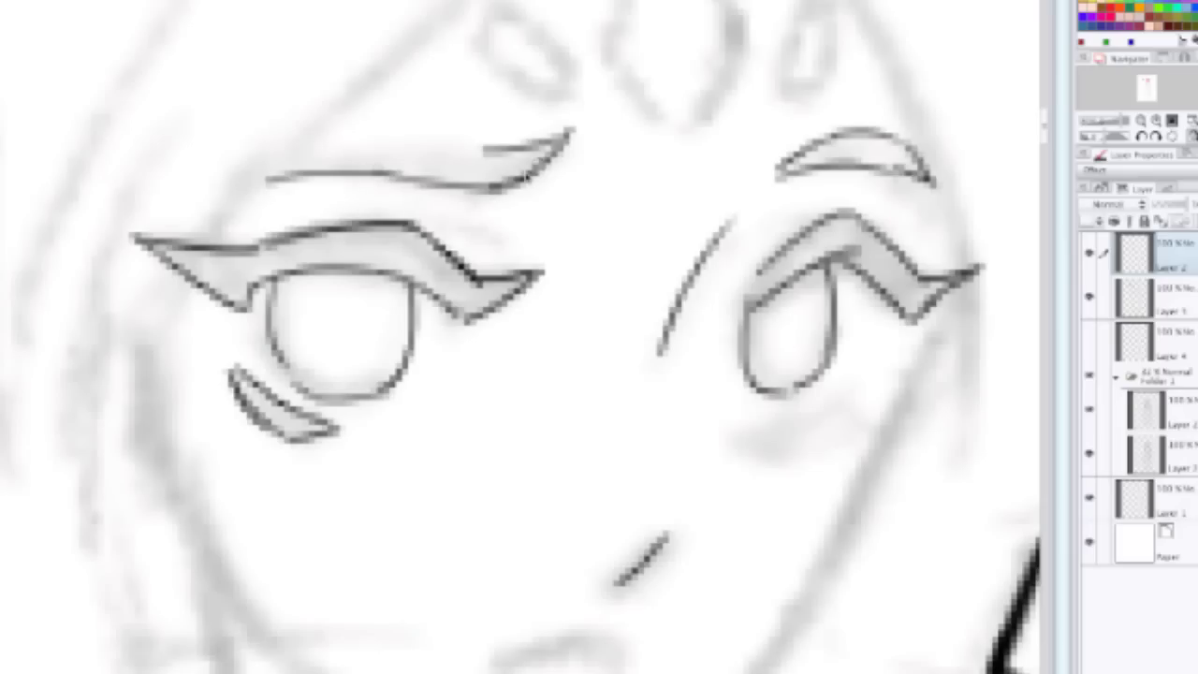
mouse_move(306, 147)
left_mouse_down()
mouse_move(438, 139)
mouse_move(415, 132)
mouse_move(511, 148)
mouse_move(472, 148)
left_mouse_up()
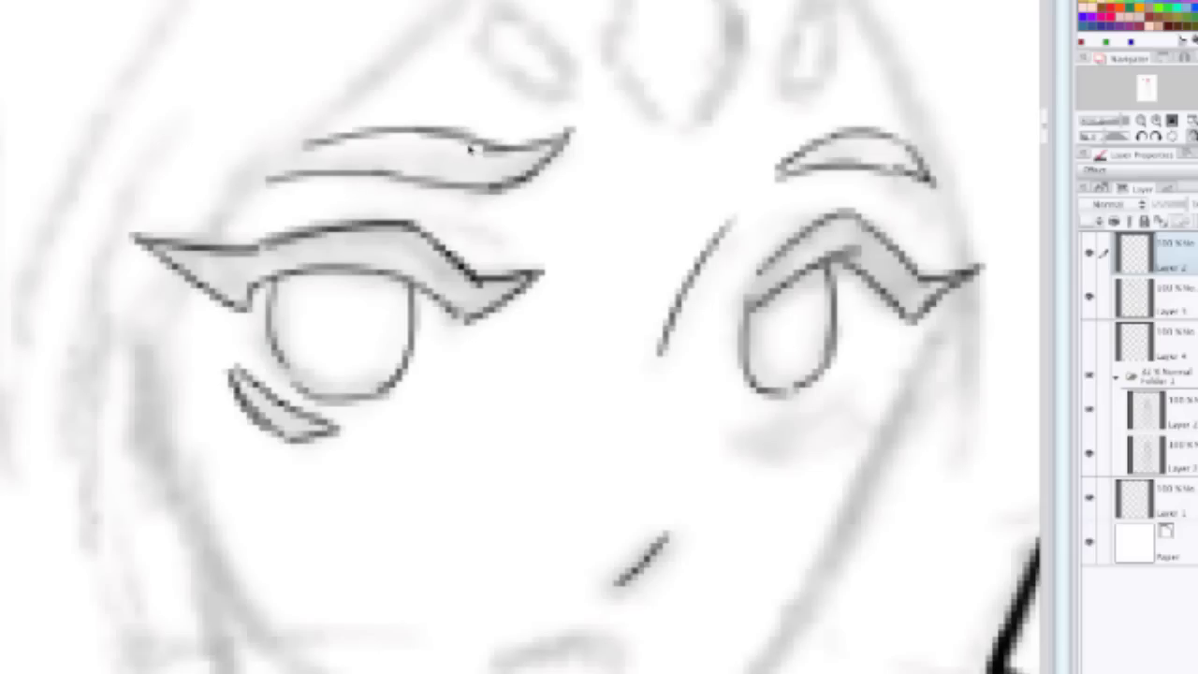
Step: Ink the small downturned mouth line following the sketch below the nose
scroll(464, 148, "down", 2)
scroll(418, 233, "down", 2)
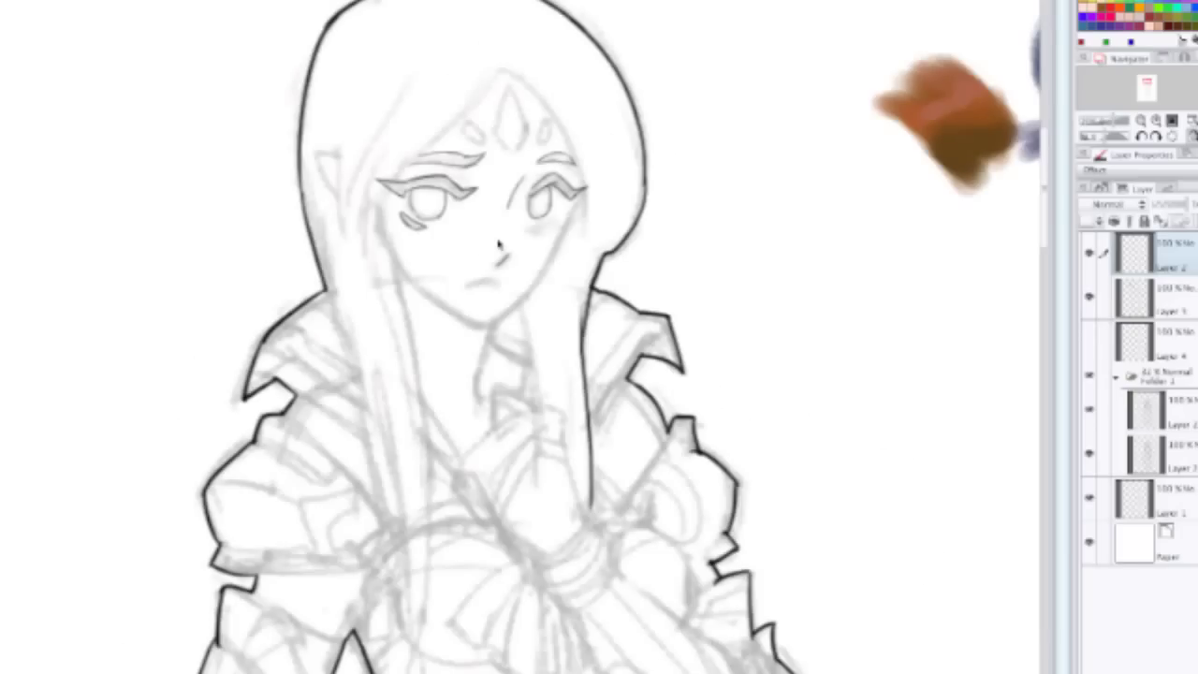
scroll(478, 231, "up", 2)
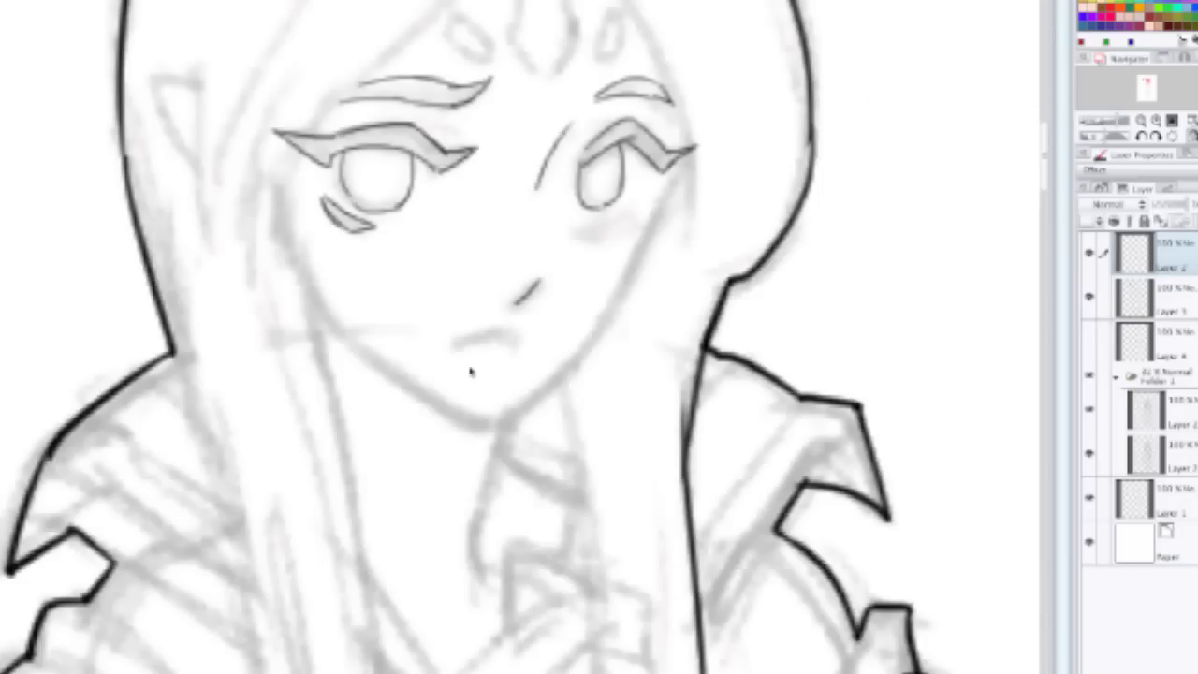
scroll(471, 372, "up", 2)
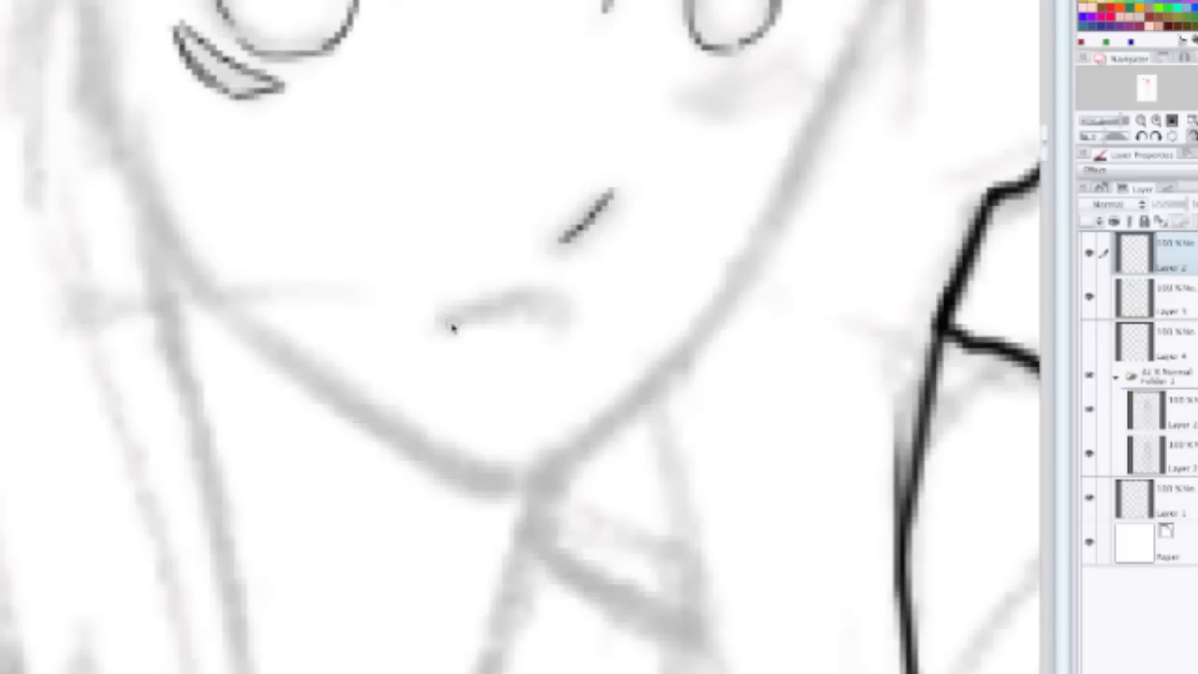
mouse_move(449, 326)
left_mouse_down()
mouse_move(532, 307)
mouse_move(511, 301)
mouse_move(560, 326)
left_mouse_up()
left_click_drag(453, 327, 483, 335)
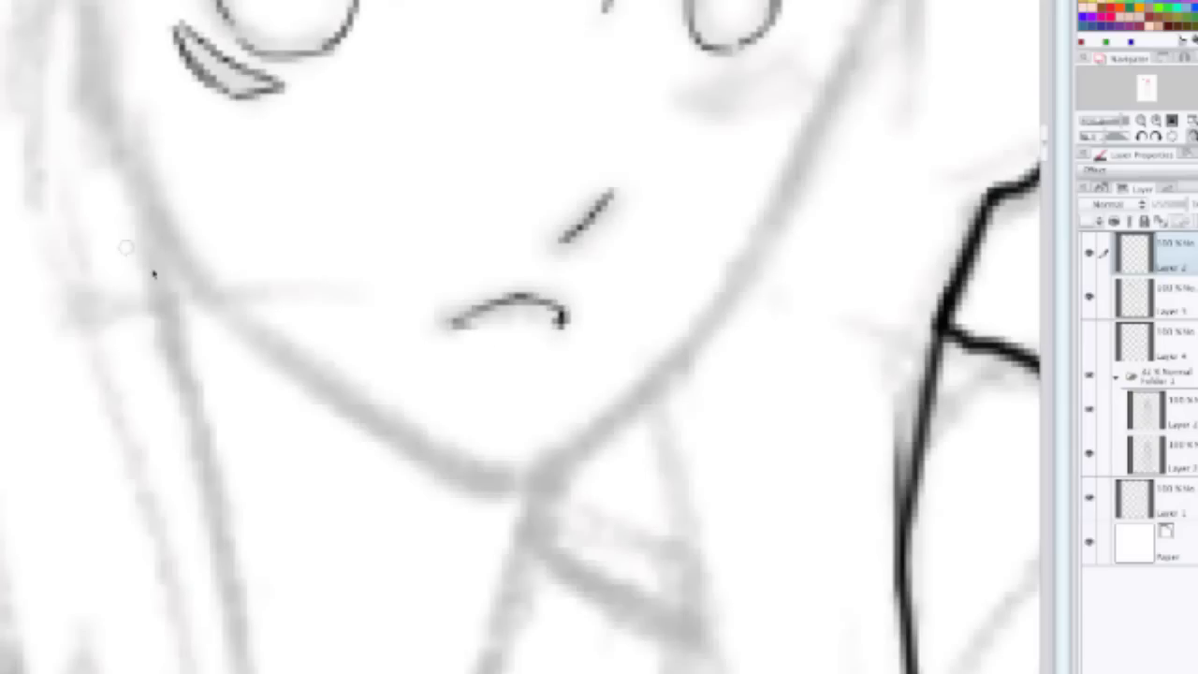
Step: Try to ink the jawline from the cheek on the left side down to the chin
mouse_move(156, 226)
left_mouse_down()
mouse_move(232, 325)
mouse_move(337, 409)
left_mouse_up()
key("ctrl+z")
left_click_drag(169, 247, 342, 410)
left_click_drag(253, 344, 494, 475)
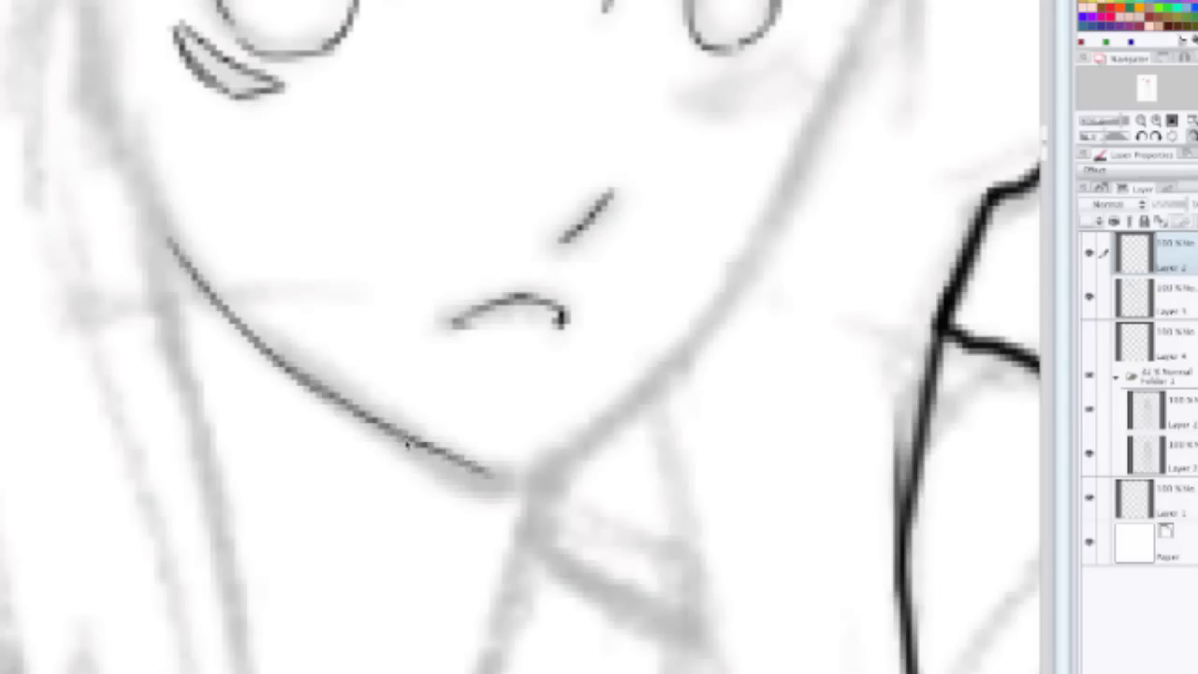
Step: Try to ink the jaw from the chin up to the cheek on the right side, and undo the whole jawline
scroll(299, 183, "down", 2)
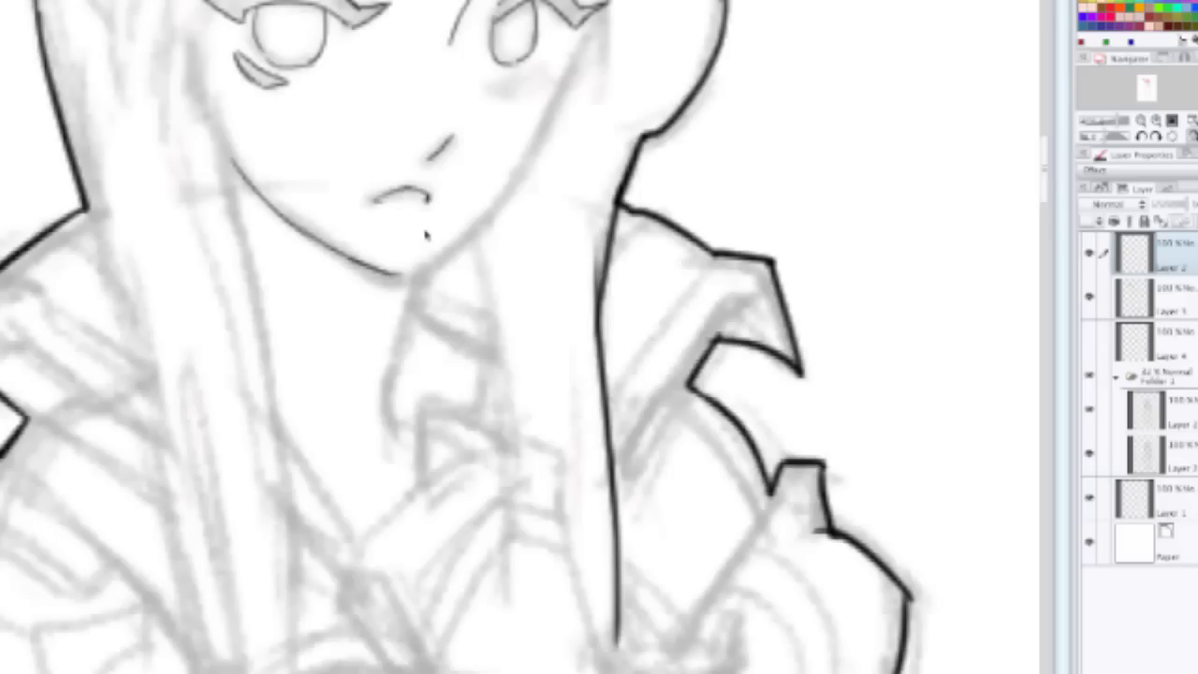
scroll(418, 234, "down", 3)
scroll(408, 346, "up", 3)
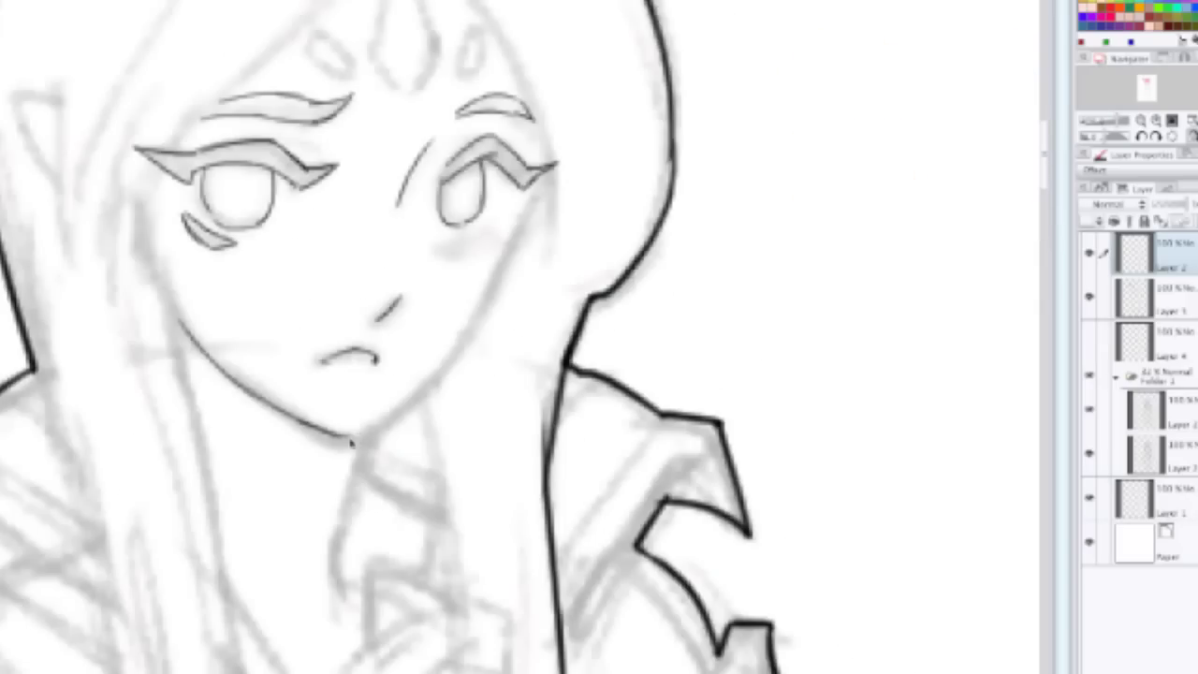
left_click_drag(351, 442, 423, 399)
key("ctrl+z")
mouse_move(354, 440)
left_mouse_down()
mouse_move(436, 385)
mouse_move(512, 240)
left_mouse_up()
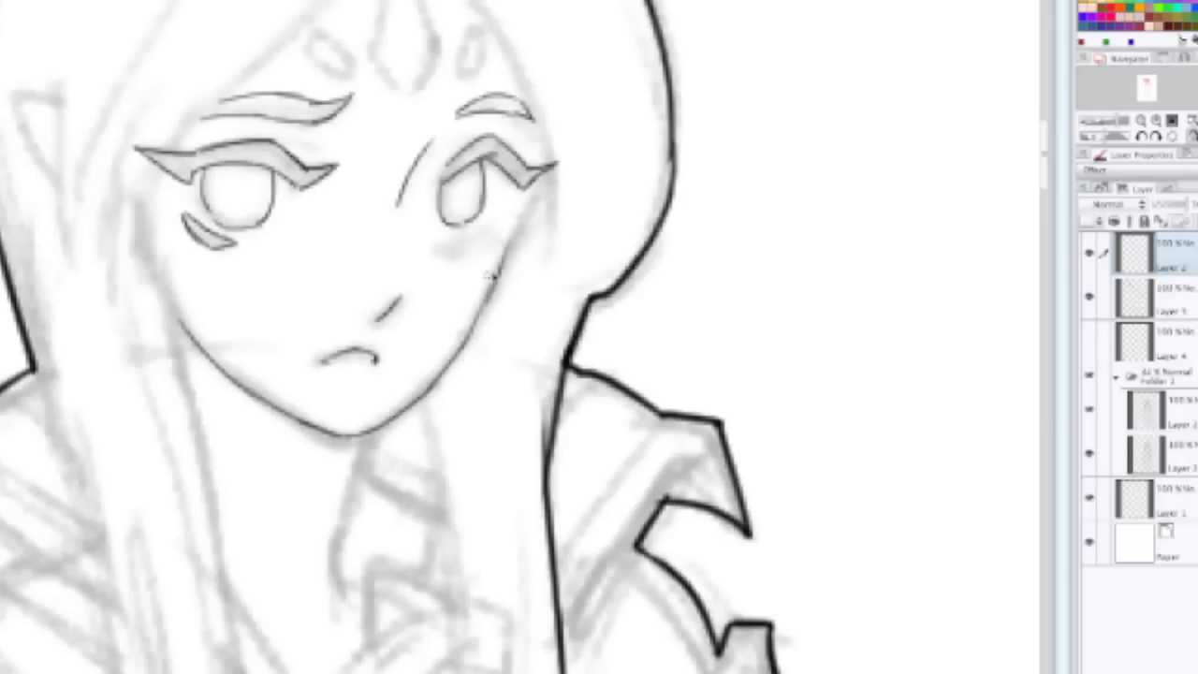
key("ctrl+z")
key("ctrl+z")
key("ctrl+z")
key("ctrl+z")
key("ctrl+z")
key("ctrl+z")
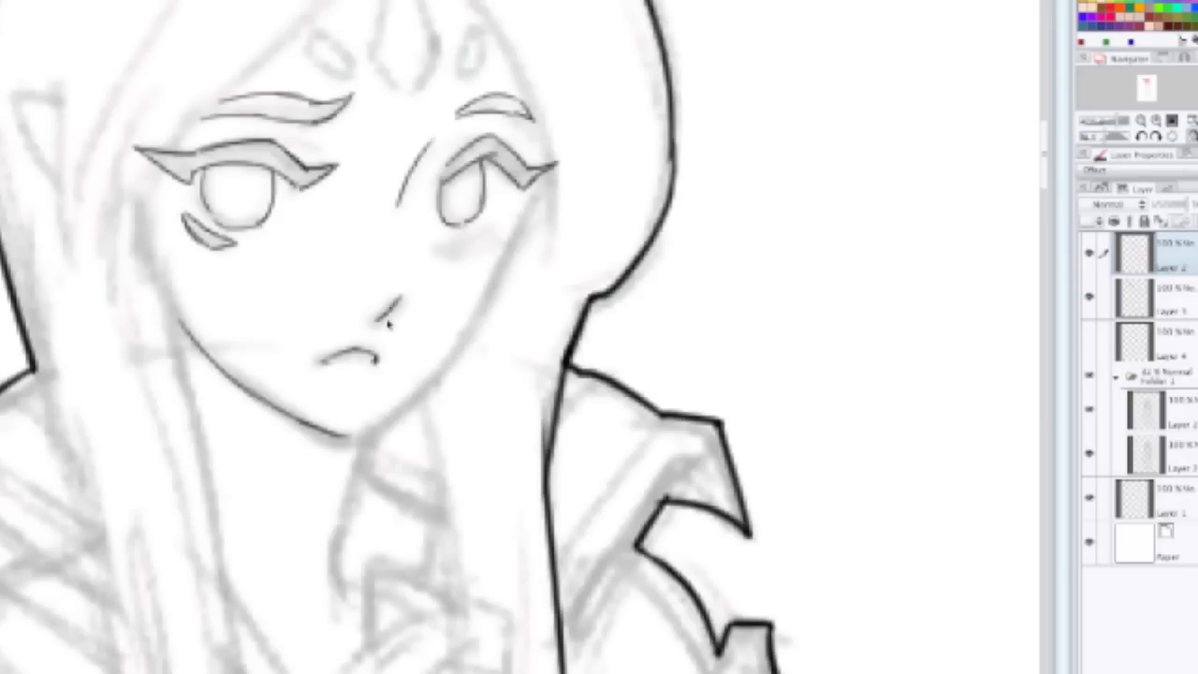
Step: Ink the jawline again from the left-side cheek through a rounded chin up towards the right-side cheek
scroll(299, 374, "up", 3)
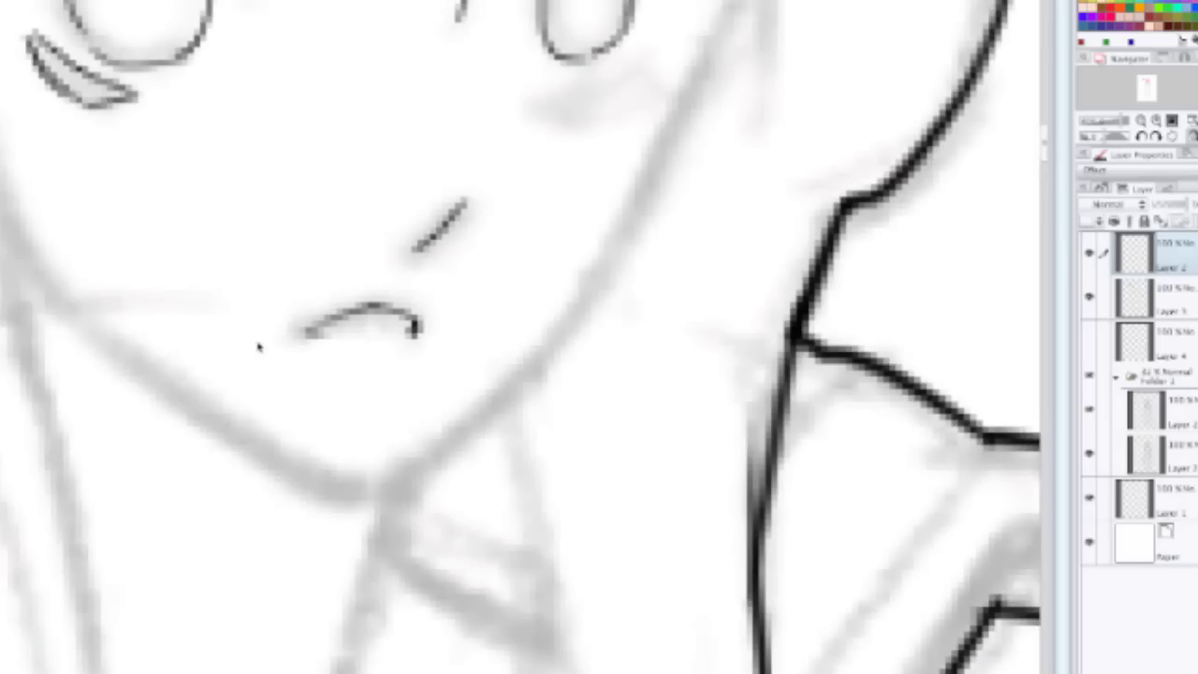
left_click_drag(73, 305, 265, 493)
key("ctrl+z")
left_click_drag(62, 305, 271, 471)
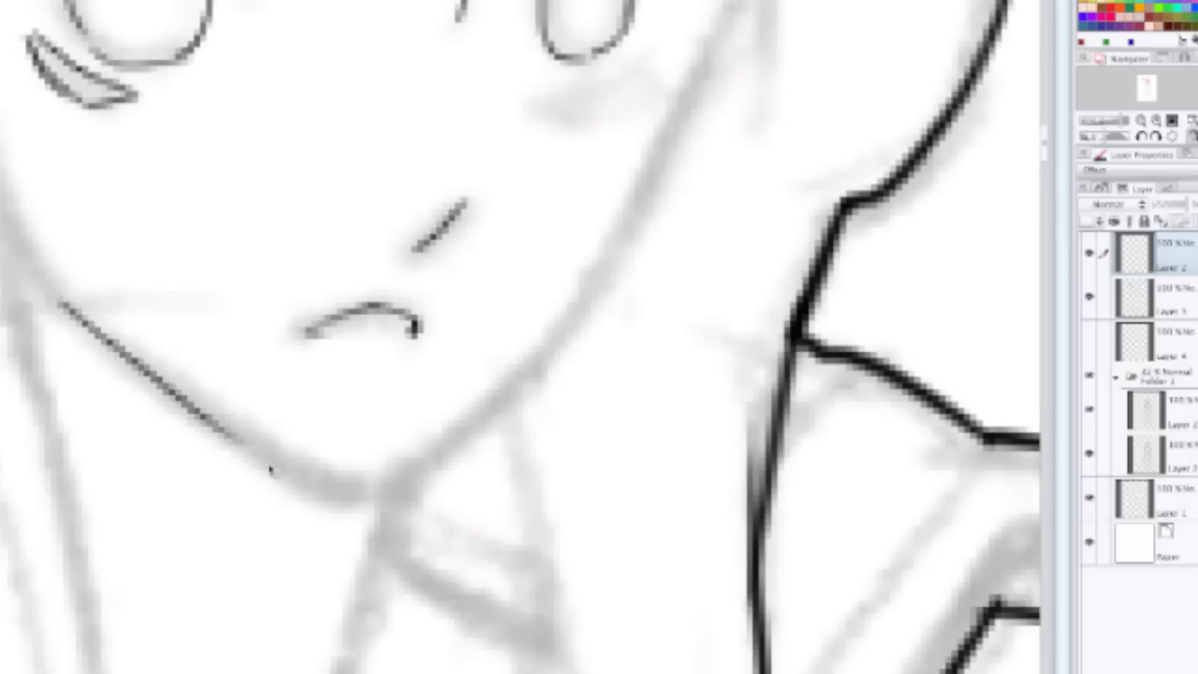
left_click_drag(190, 414, 360, 501)
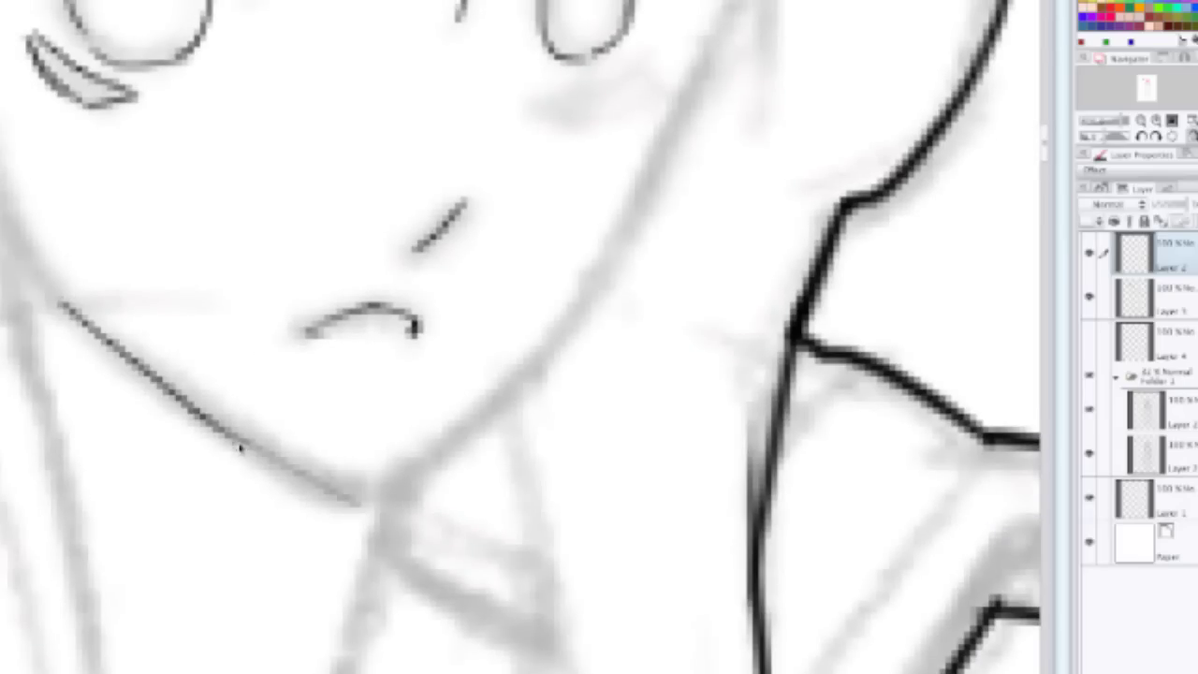
mouse_move(240, 449)
left_mouse_down()
mouse_move(366, 494)
mouse_move(440, 463)
mouse_move(384, 384)
mouse_move(555, 267)
left_mouse_up()
key("ctrl+z")
left_click_drag(361, 421, 546, 246)
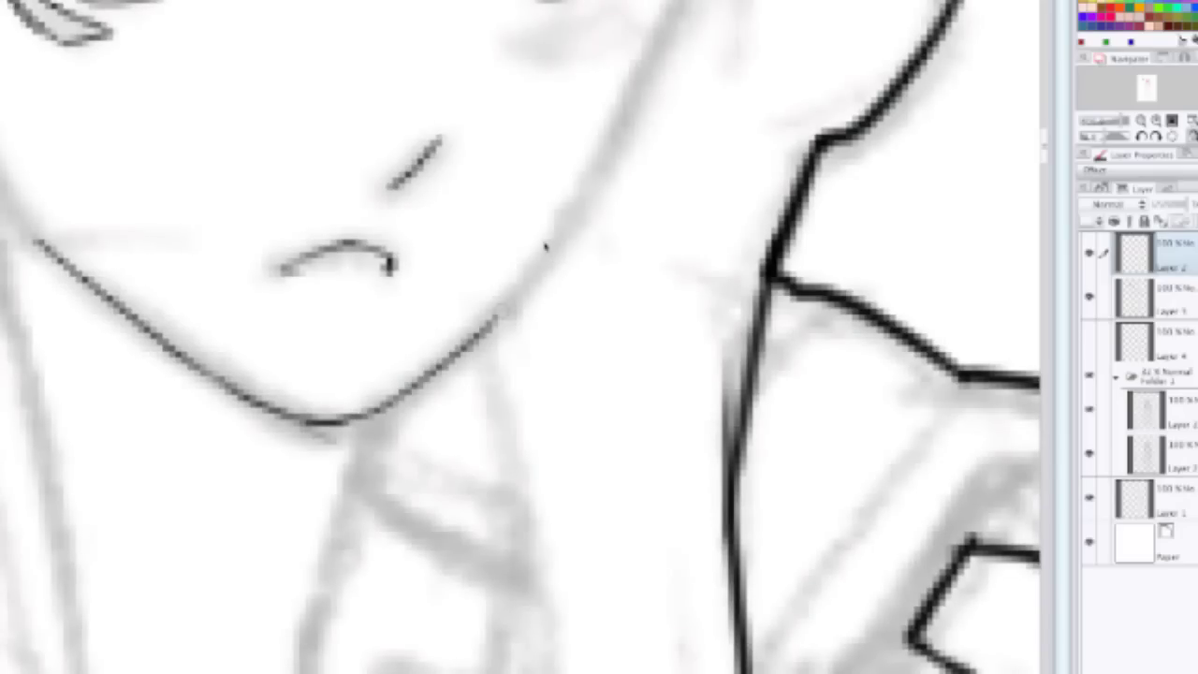
left_click_drag(505, 313, 597, 186)
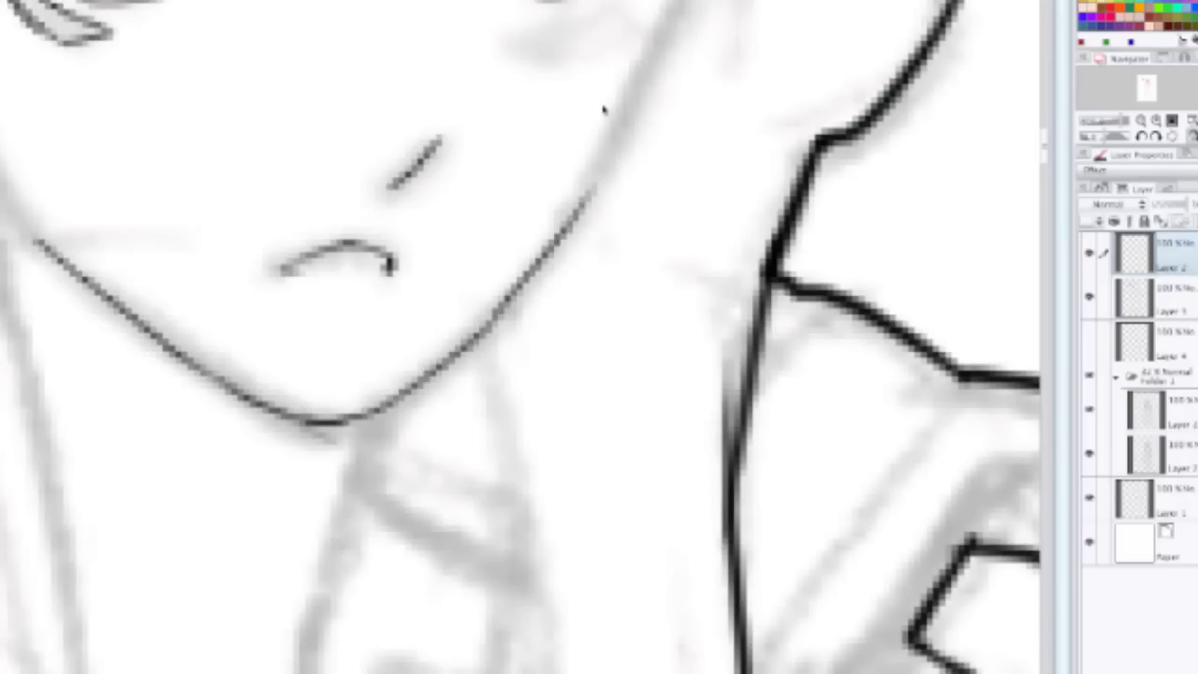
left_click_drag(478, 259, 481, 303)
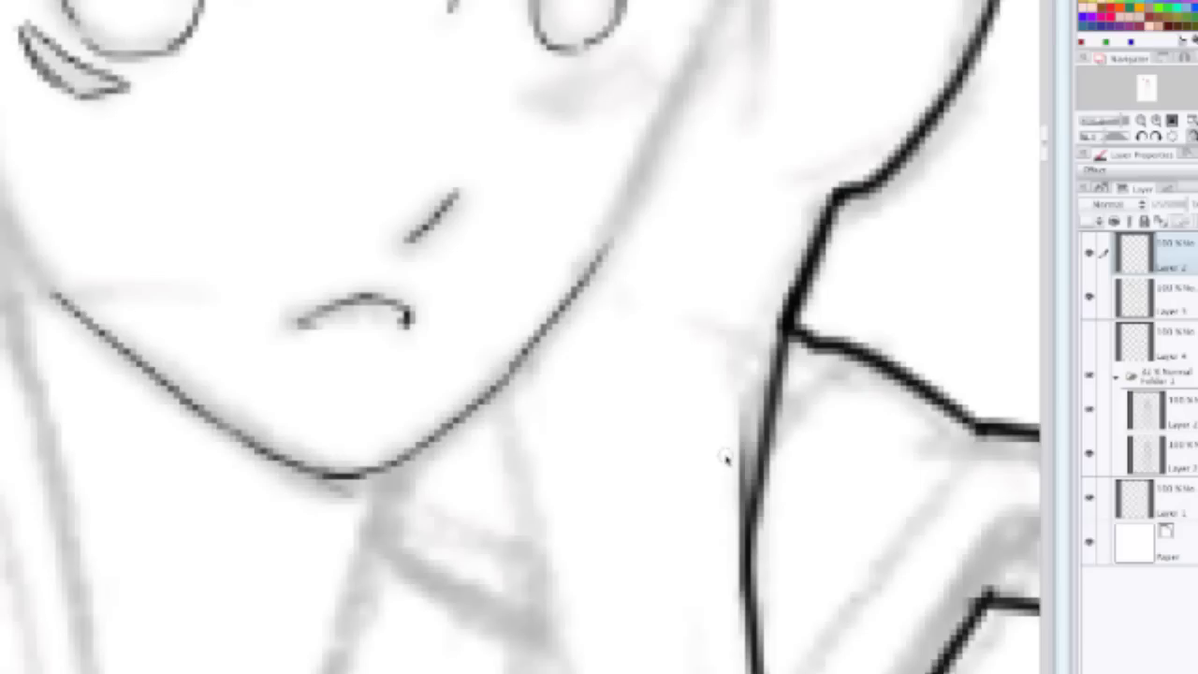
key("Tab")
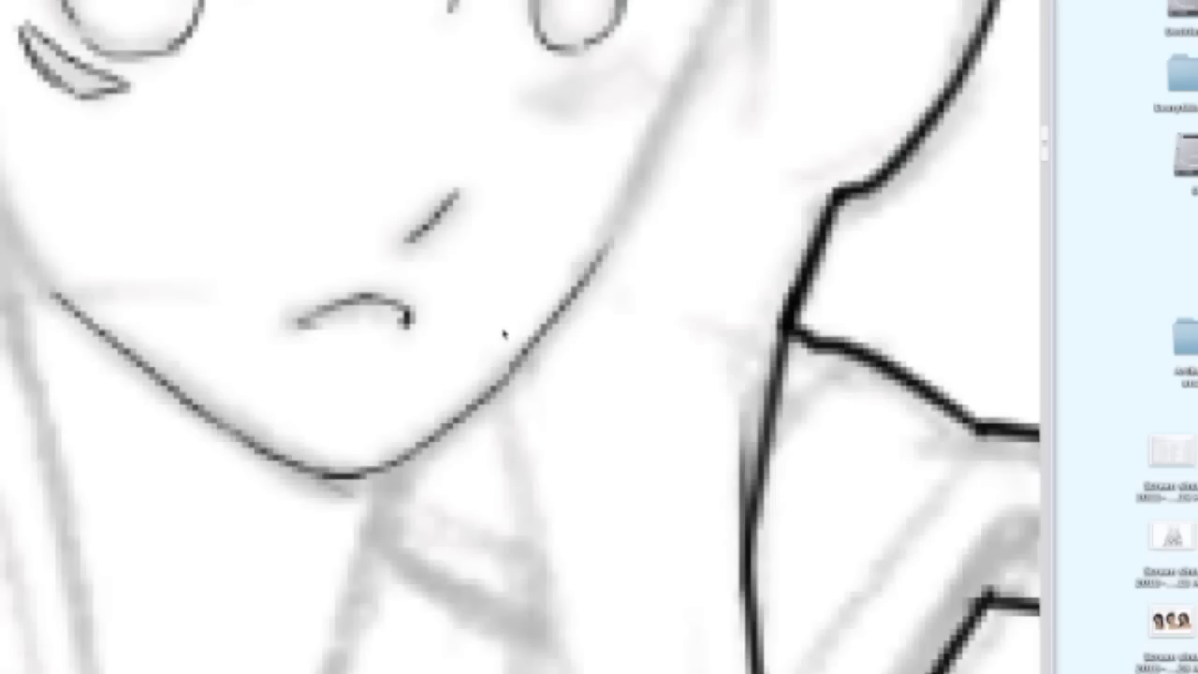
key("Tab")
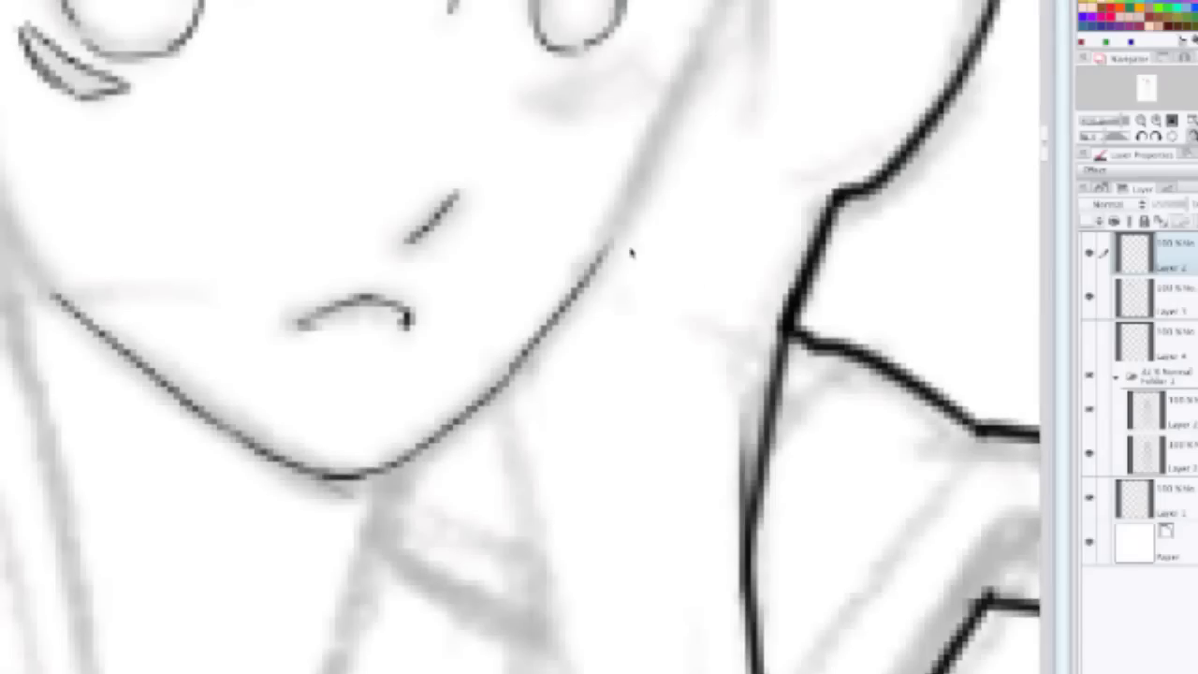
scroll(629, 251, "up", 2)
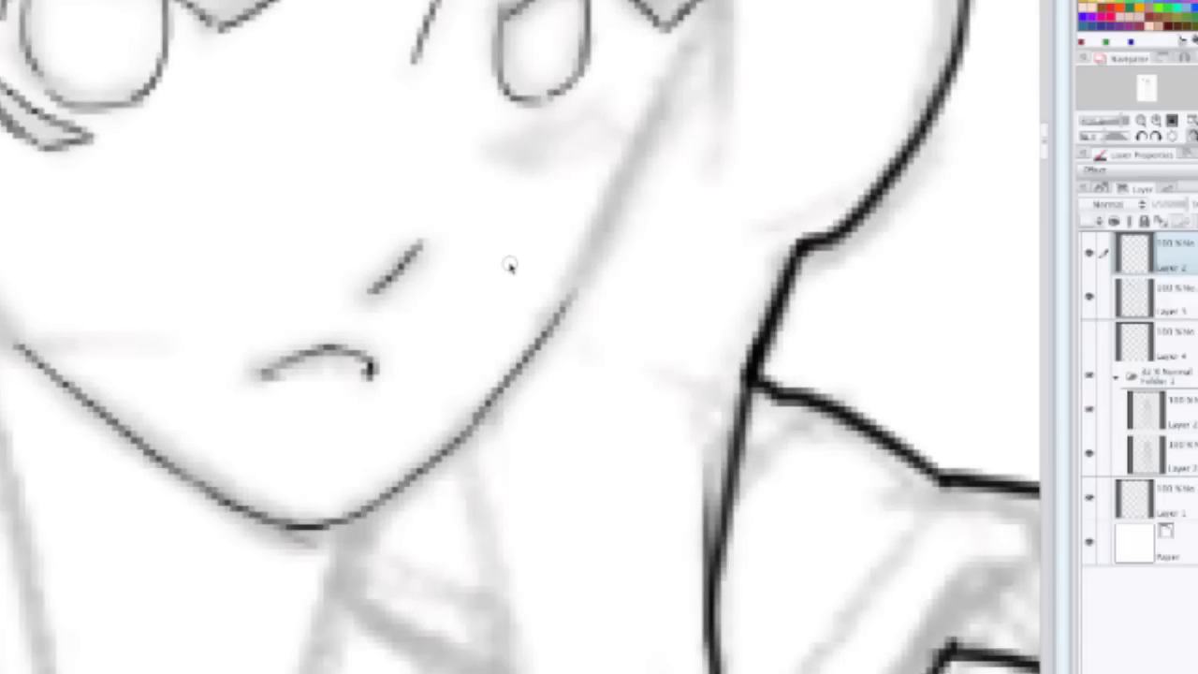
Step: Extend the jawline on the right side of the face up the cheek towards the outer corner of the right eye
scroll(510, 272, "down", 2)
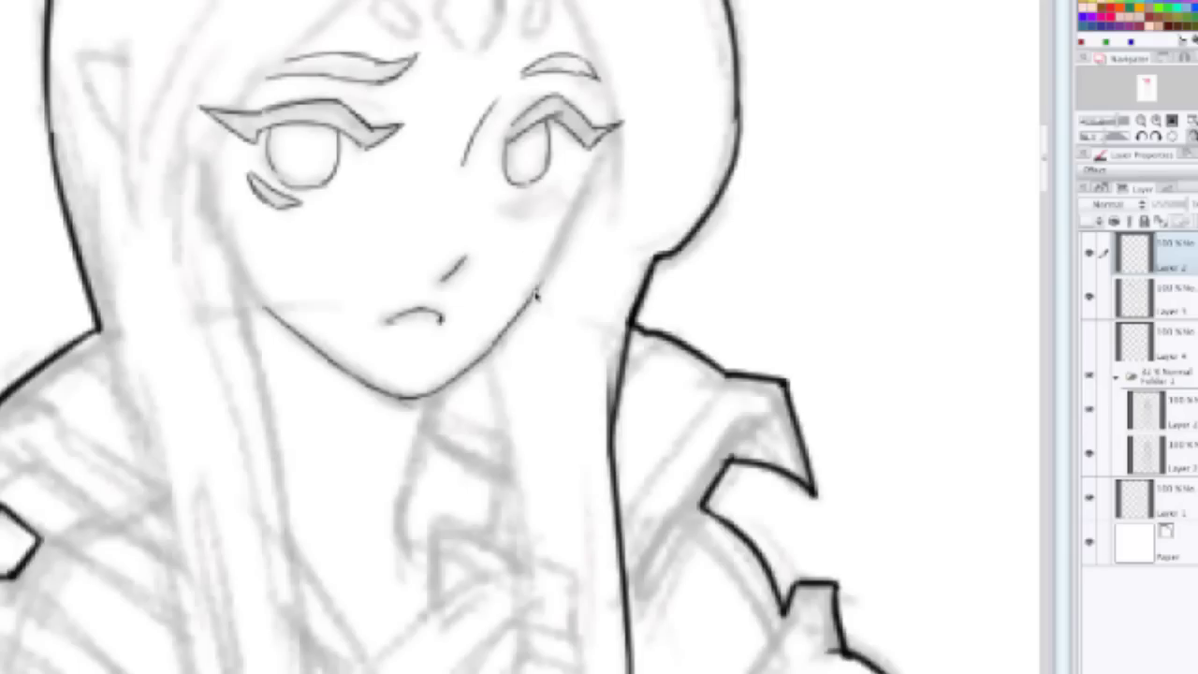
left_click_drag(536, 294, 565, 232)
key("ctrl+z")
left_click_drag(549, 273, 578, 208)
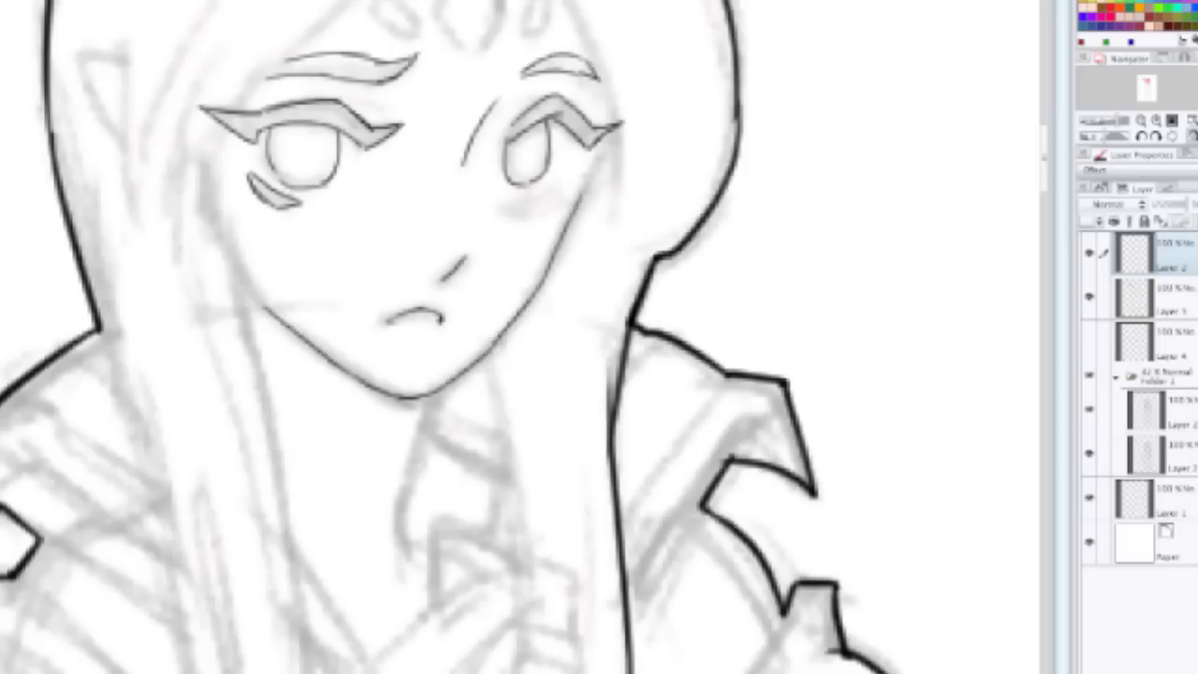
Step: Switch to the browser to read the live stream's chat comments, and return to the drawing
key("Tab")
key("super+Tab")
left_click_drag(1014, 24, 950, 71)
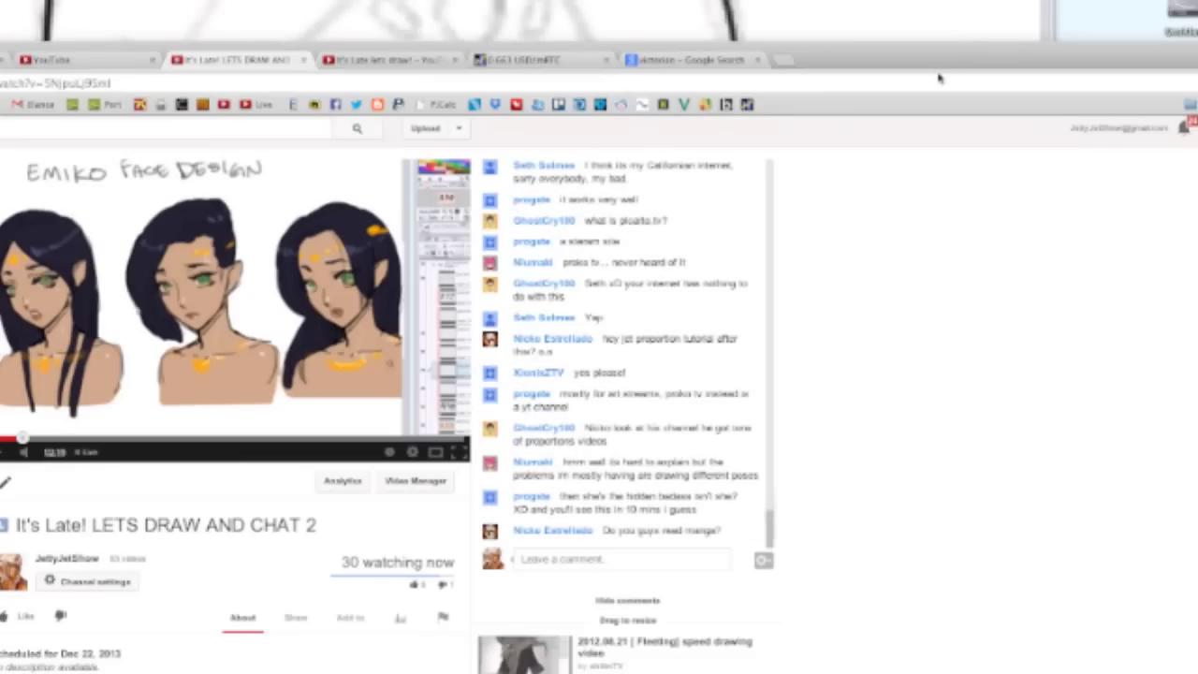
scroll(733, 298, "down", 1)
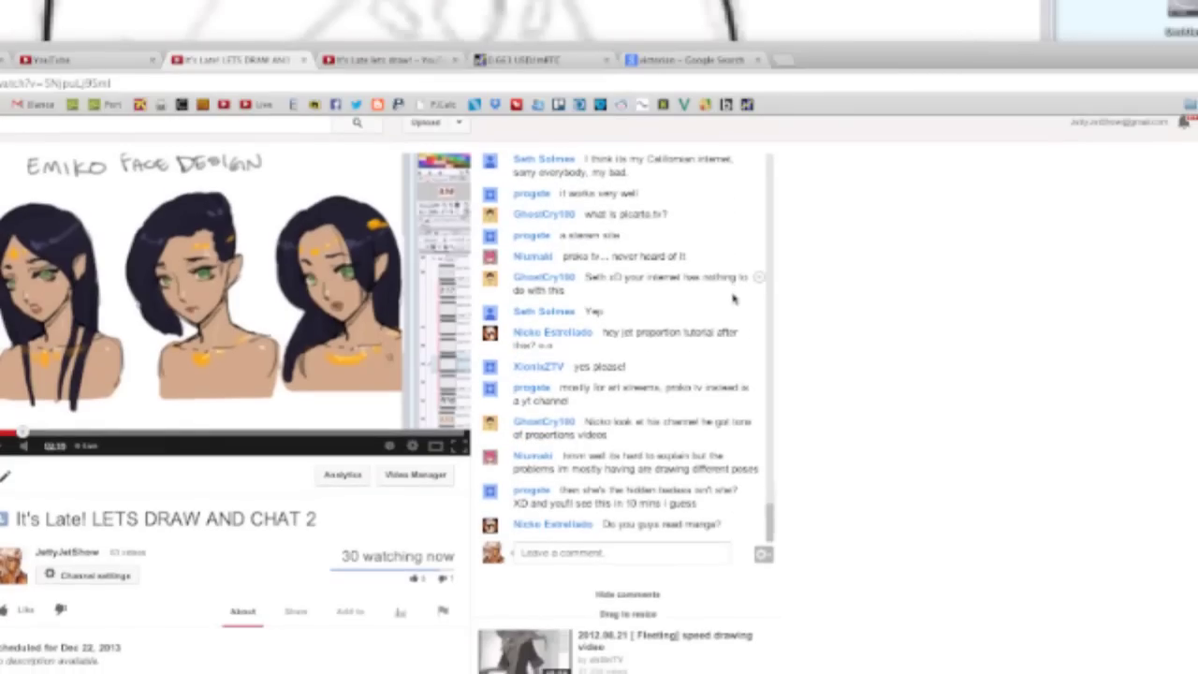
double_click(849, 64)
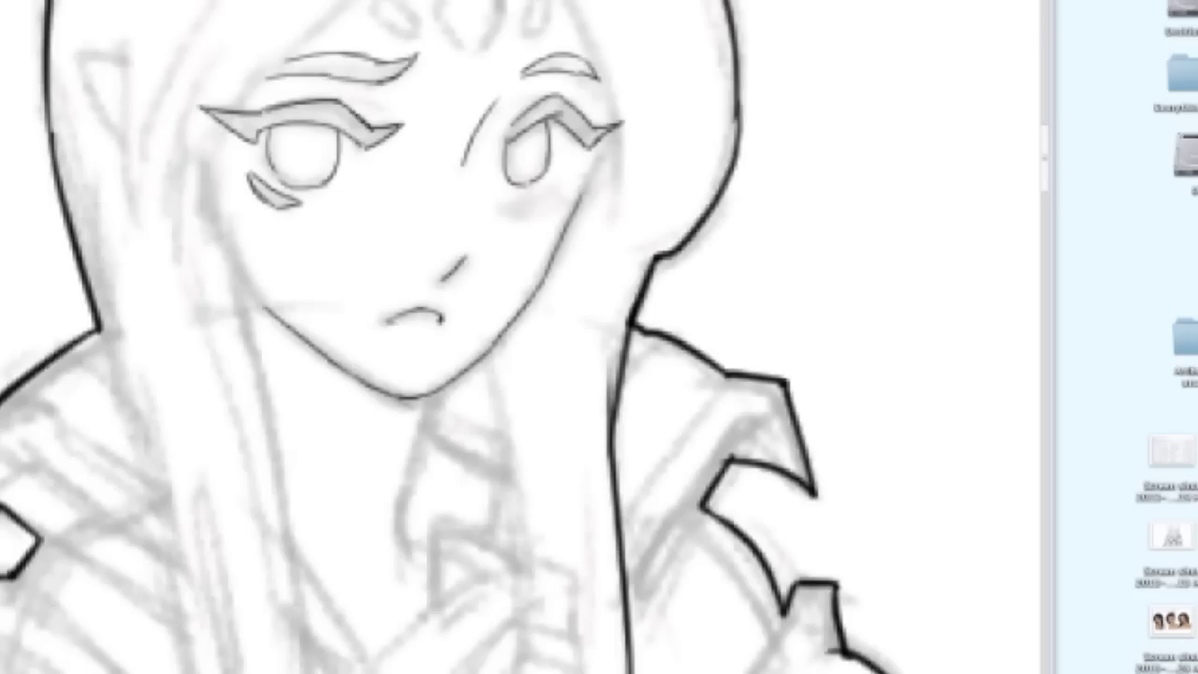
left_click(673, 155)
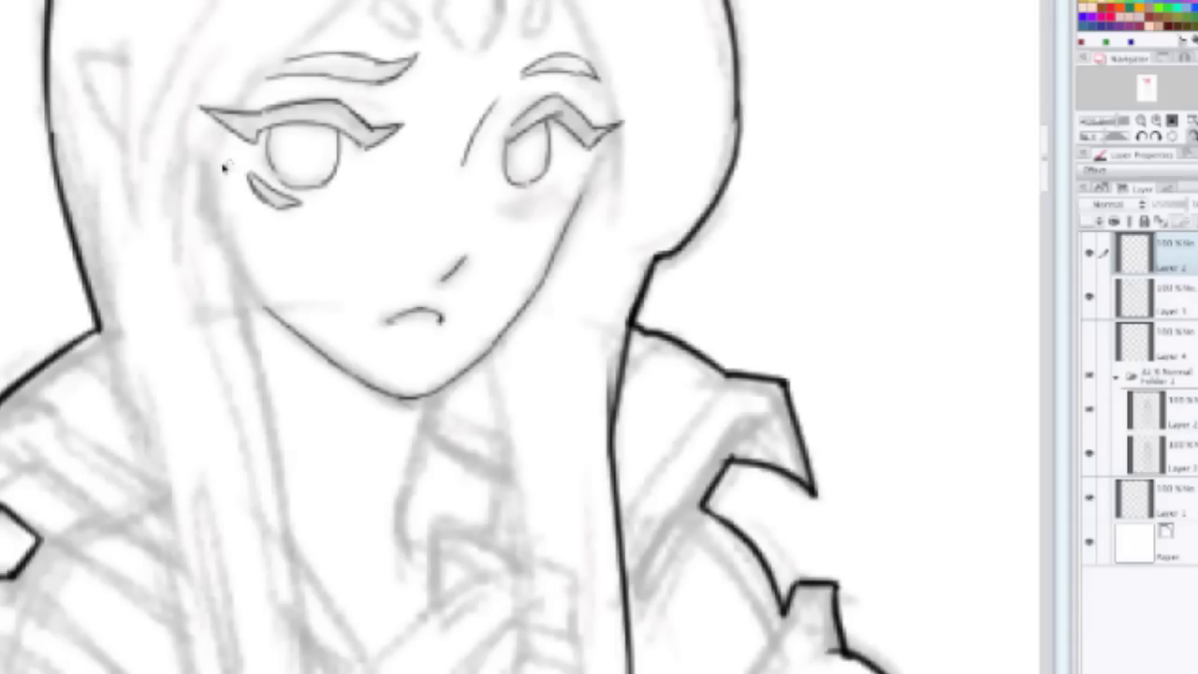
Step: Ink the short contour beside the left eye, from the temple down the edge of the cheek, following the sketch
left_click_drag(208, 159, 245, 94)
key("ctrl+z")
left_click_drag(208, 161, 245, 98)
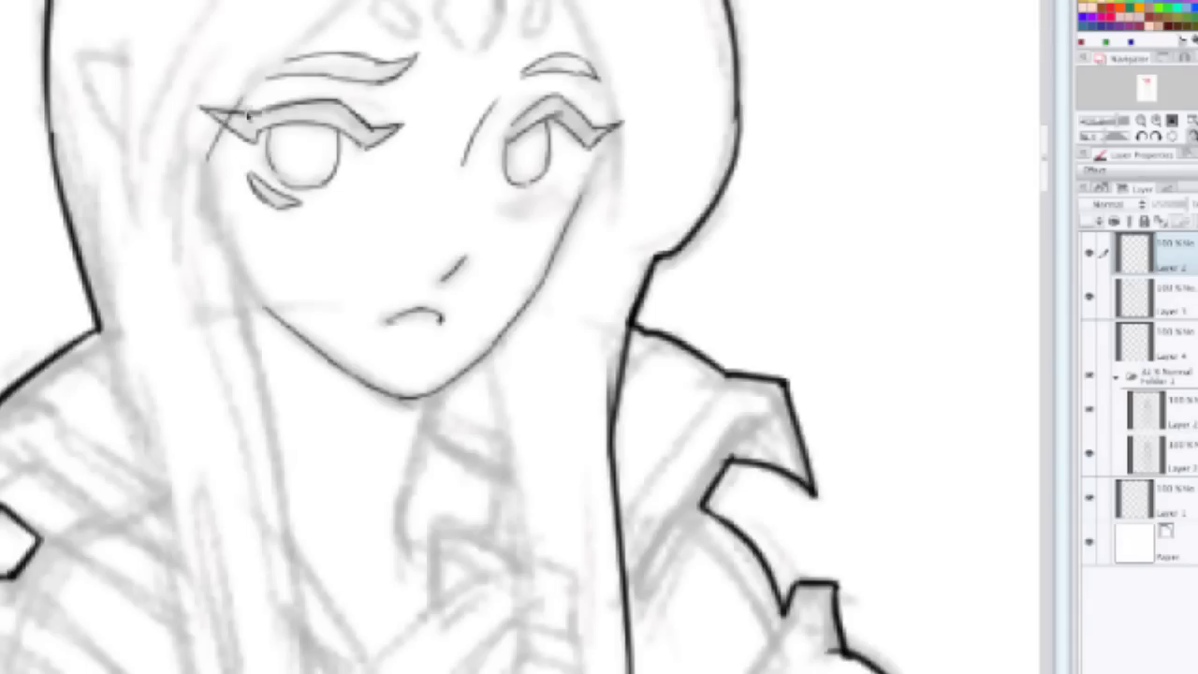
left_click_drag(208, 161, 234, 293)
key("ctrl+z")
key("ctrl+z")
left_click_drag(206, 163, 229, 280)
scroll(217, 295, "down", 3)
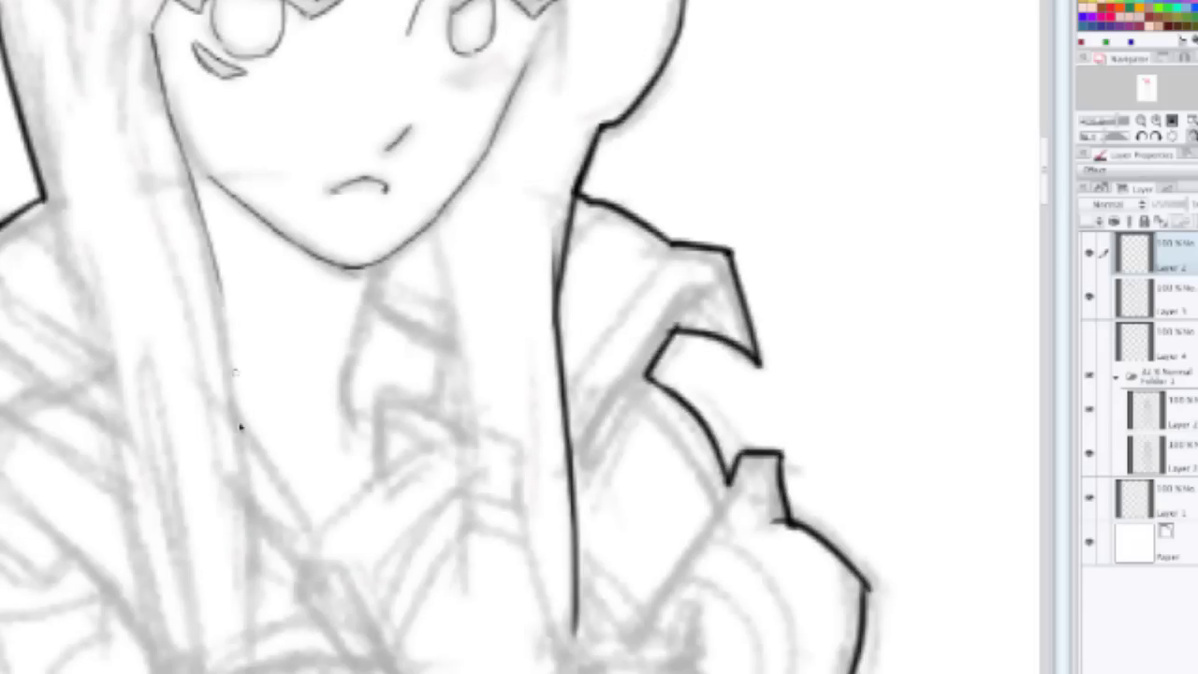
key("ctrl+z")
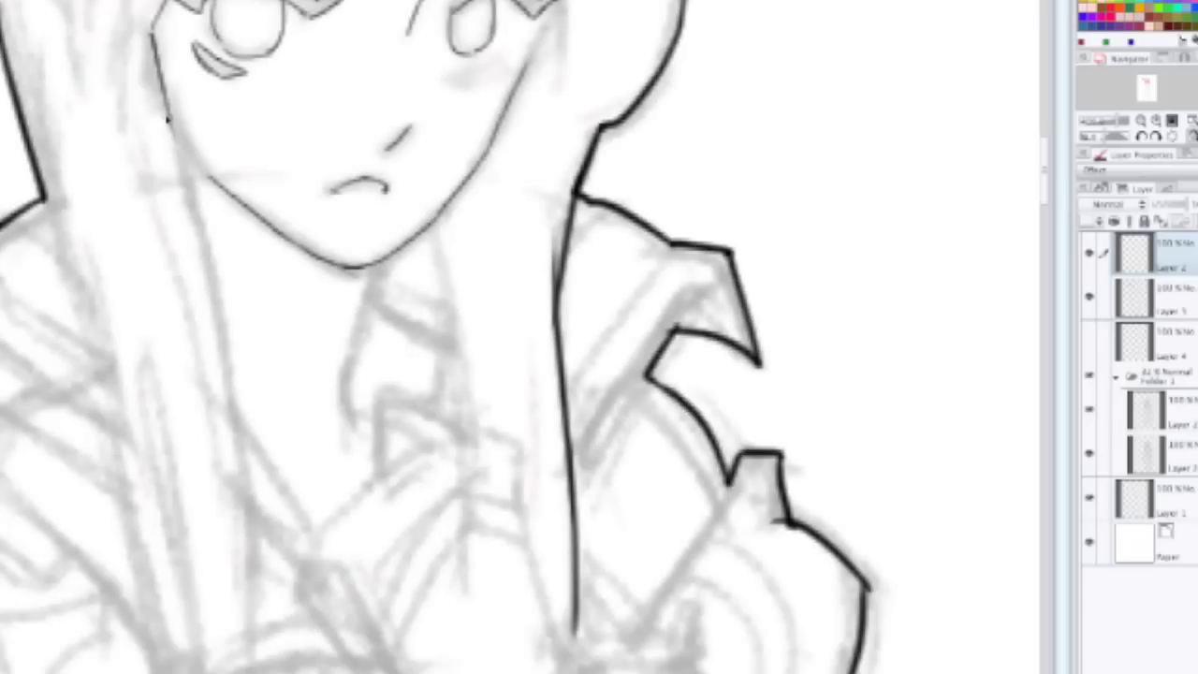
left_click_drag(168, 119, 192, 335)
key("ctrl+z")
Step: Ink thin, tapering hair strands flowing down inside the long lock on the left side of the face
left_click_drag(136, 49, 183, 192)
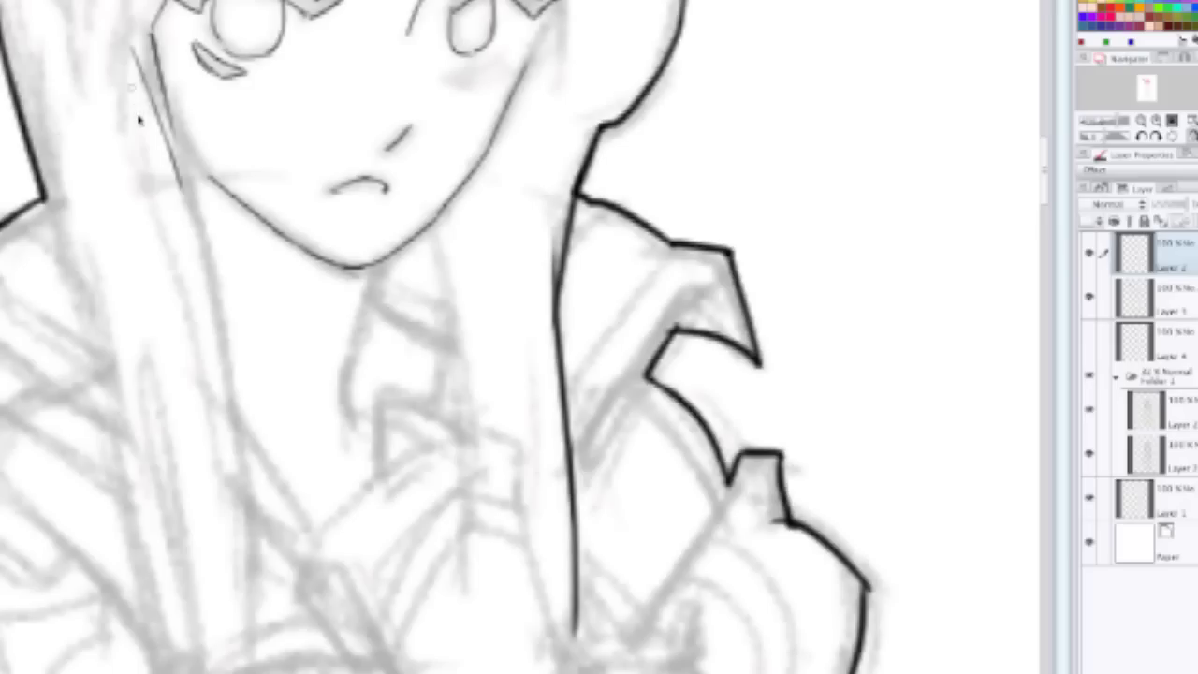
left_click_drag(133, 94, 174, 229)
left_click_drag(75, 149, 136, 384)
left_click_drag(93, 242, 182, 419)
mouse_move(159, 298)
left_mouse_down()
mouse_move(175, 337)
mouse_move(201, 587)
left_mouse_up()
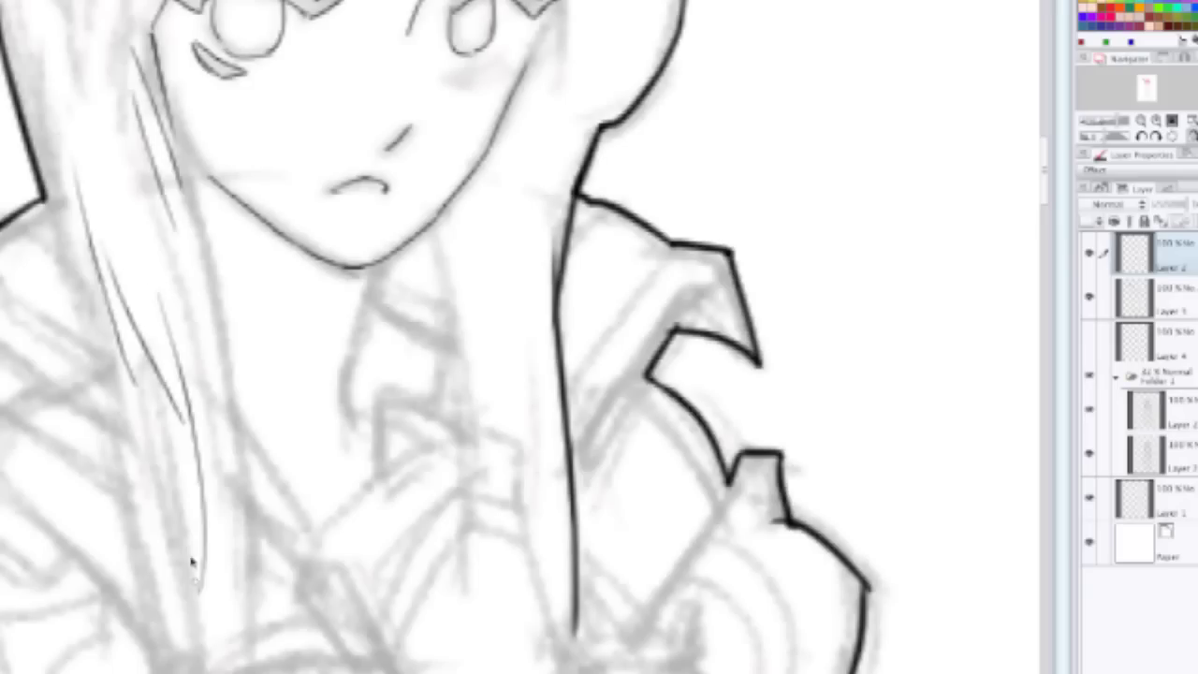
mouse_move(178, 260)
left_mouse_down()
mouse_move(228, 487)
mouse_move(230, 632)
left_mouse_up()
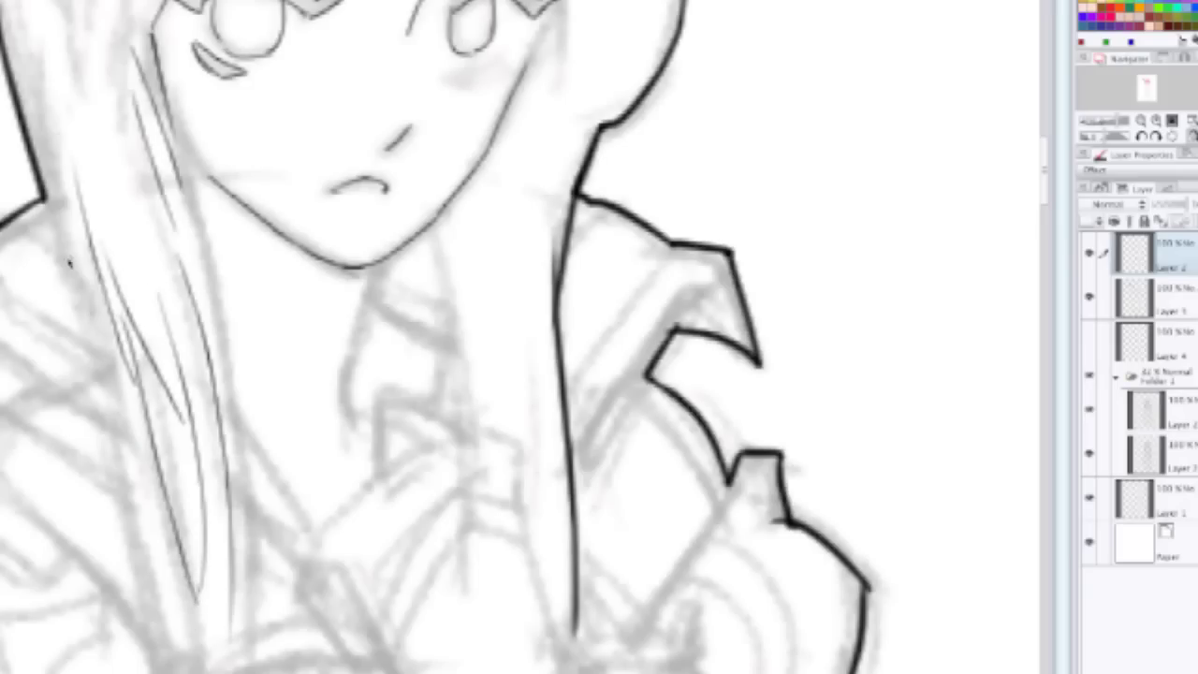
left_click_drag(69, 255, 171, 642)
Step: Ink the outer edge of the left hair lock from the shoulder junction down across the collar to the chest
scroll(157, 348, "down", 3)
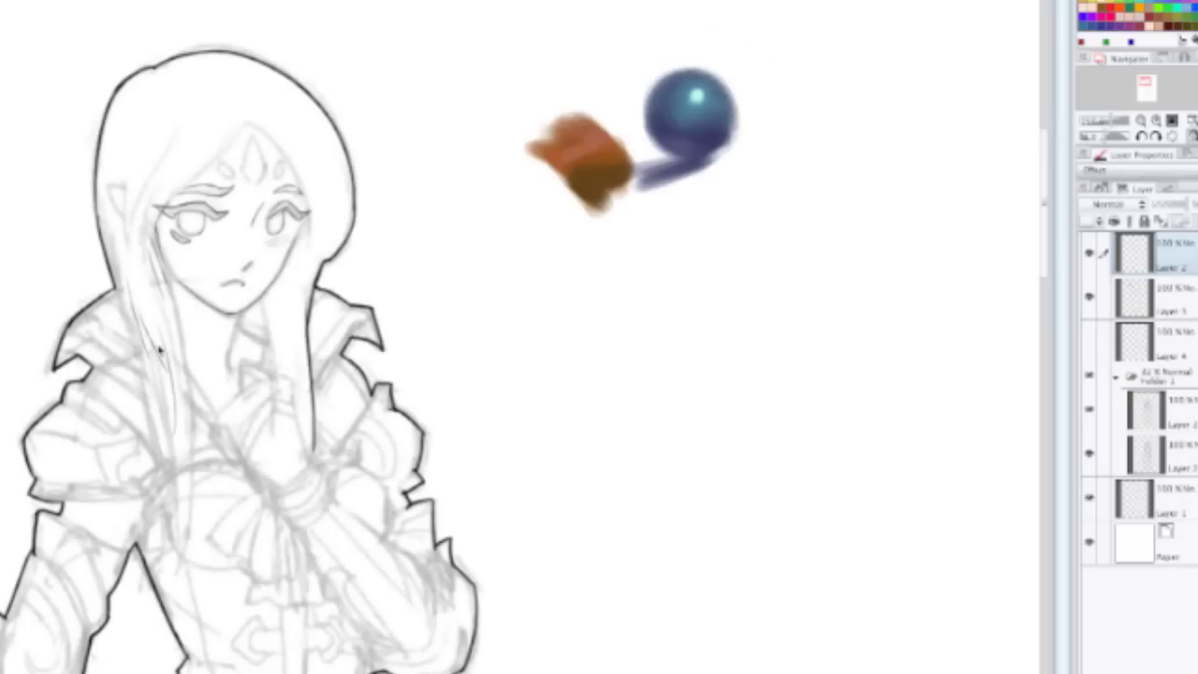
scroll(152, 358, "up", 3)
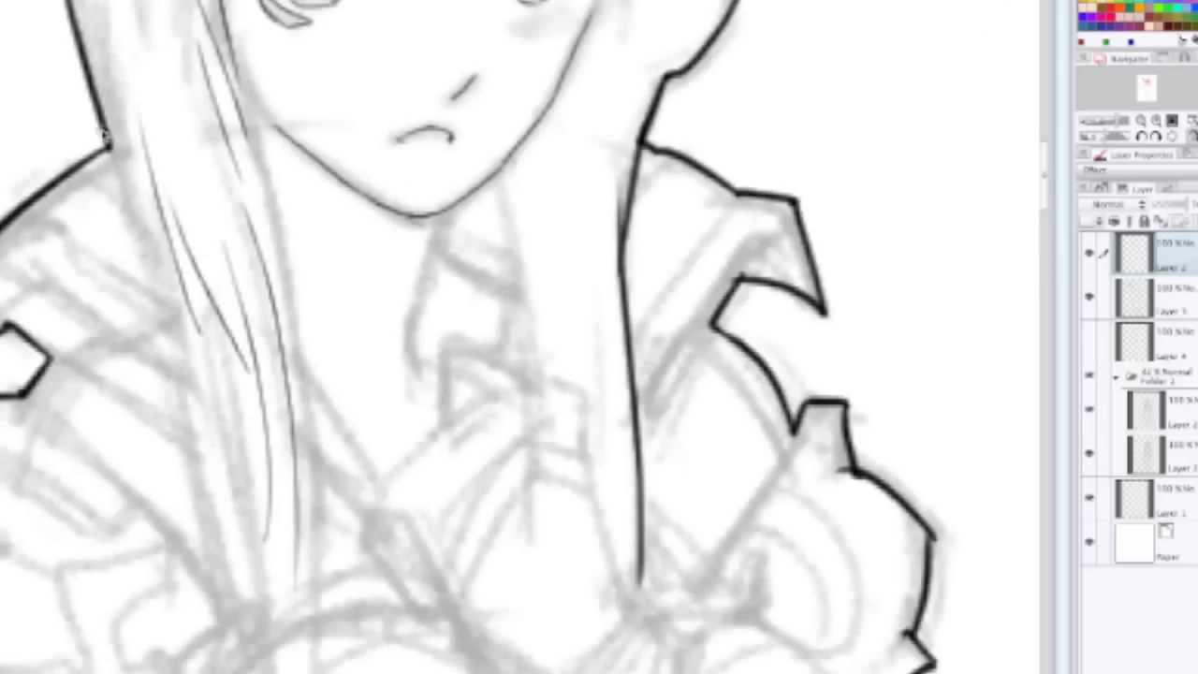
left_click_drag(104, 138, 159, 298)
left_click_drag(138, 248, 199, 455)
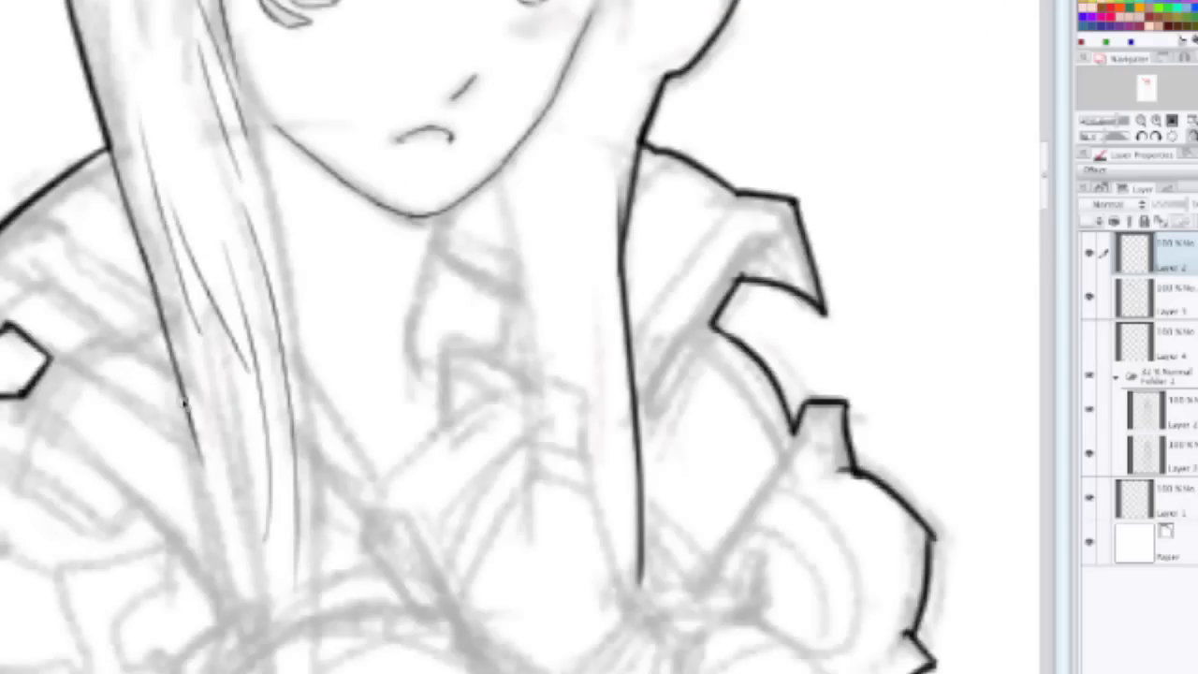
left_click_drag(184, 401, 235, 598)
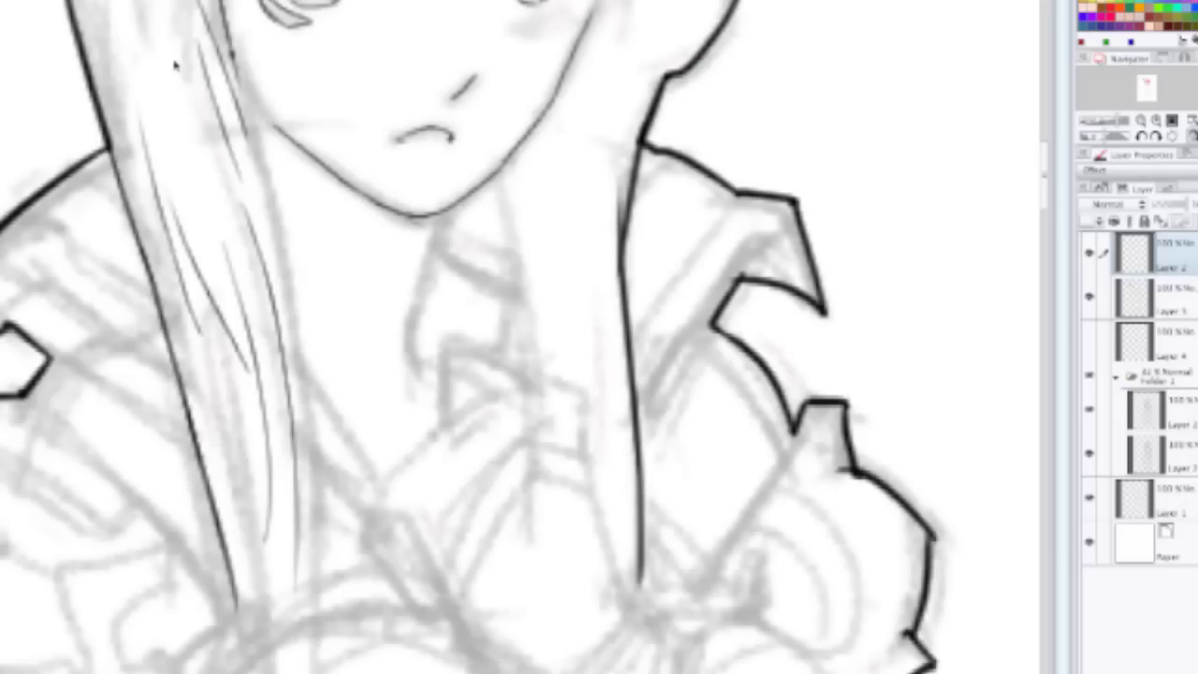
Step: Try to ink the inner edge of the left hair lock as one long line from the cheek to the chest
mouse_move(233, 75)
left_mouse_down()
mouse_move(262, 159)
mouse_move(323, 535)
mouse_move(301, 543)
mouse_move(281, 434)
mouse_move(299, 198)
left_mouse_up()
key("ctrl+z")
mouse_move(236, 64)
left_mouse_down()
mouse_move(310, 453)
mouse_move(303, 599)
mouse_move(309, 655)
left_mouse_up()
scroll(309, 561, "down", 1)
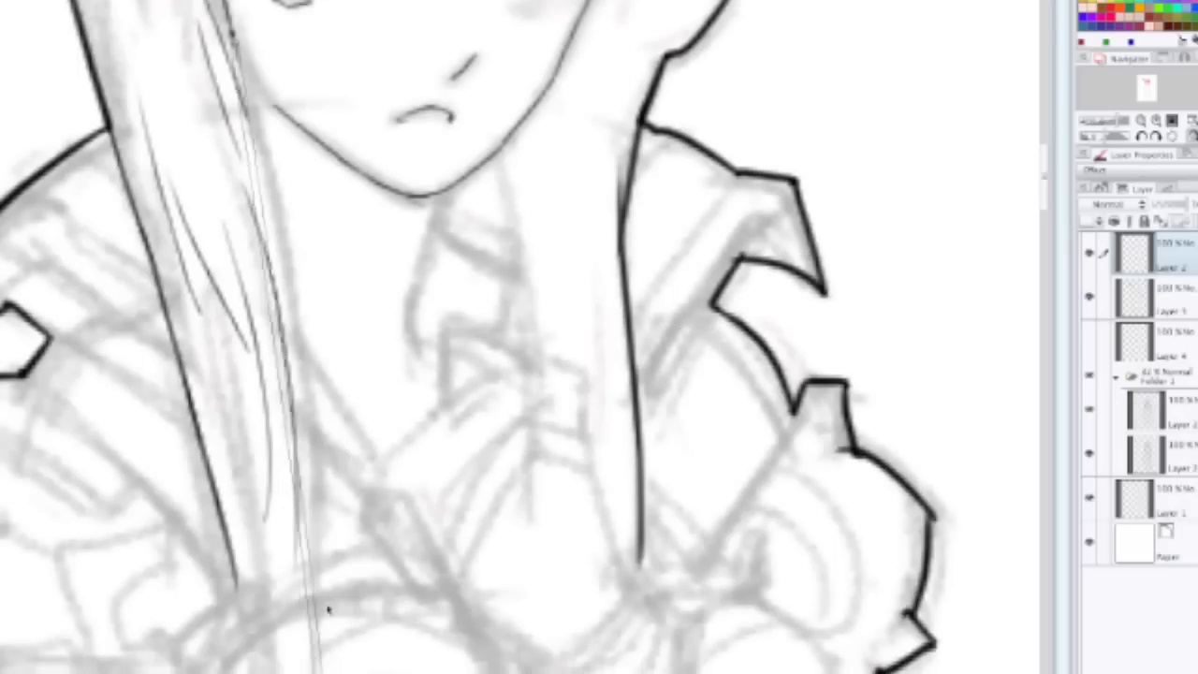
mouse_move(321, 604)
left_mouse_down()
mouse_move(314, 412)
mouse_move(286, 253)
mouse_move(308, 227)
left_mouse_up()
left_click(315, 227)
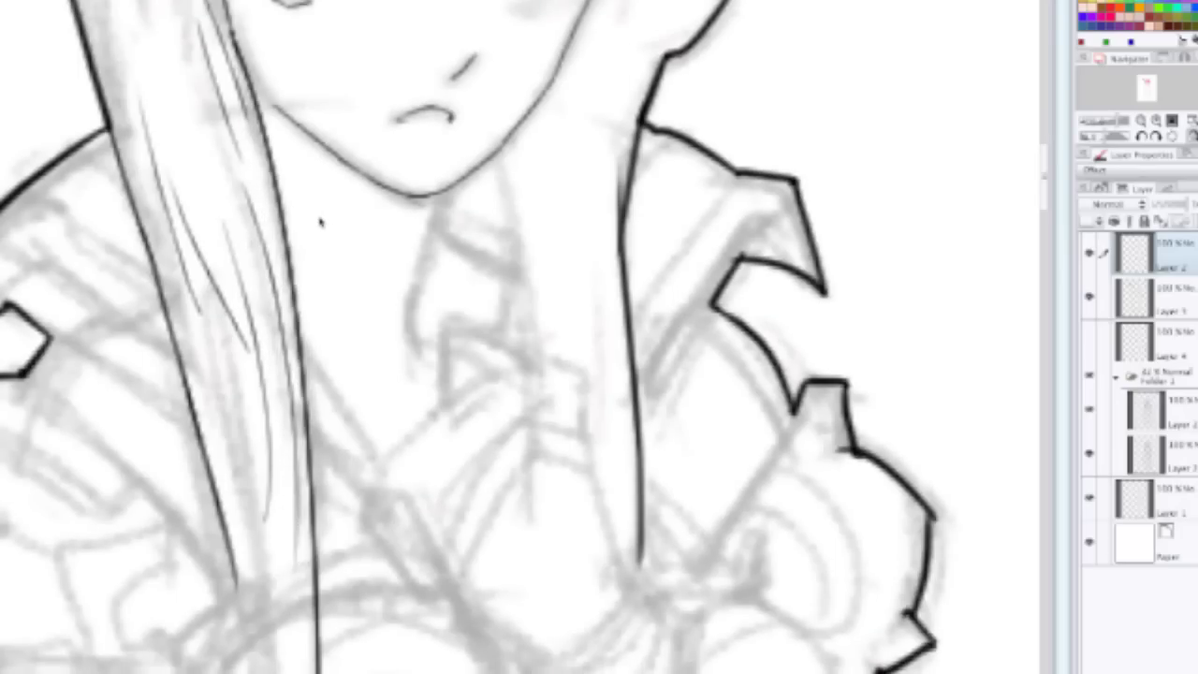
scroll(324, 214, "down", 3)
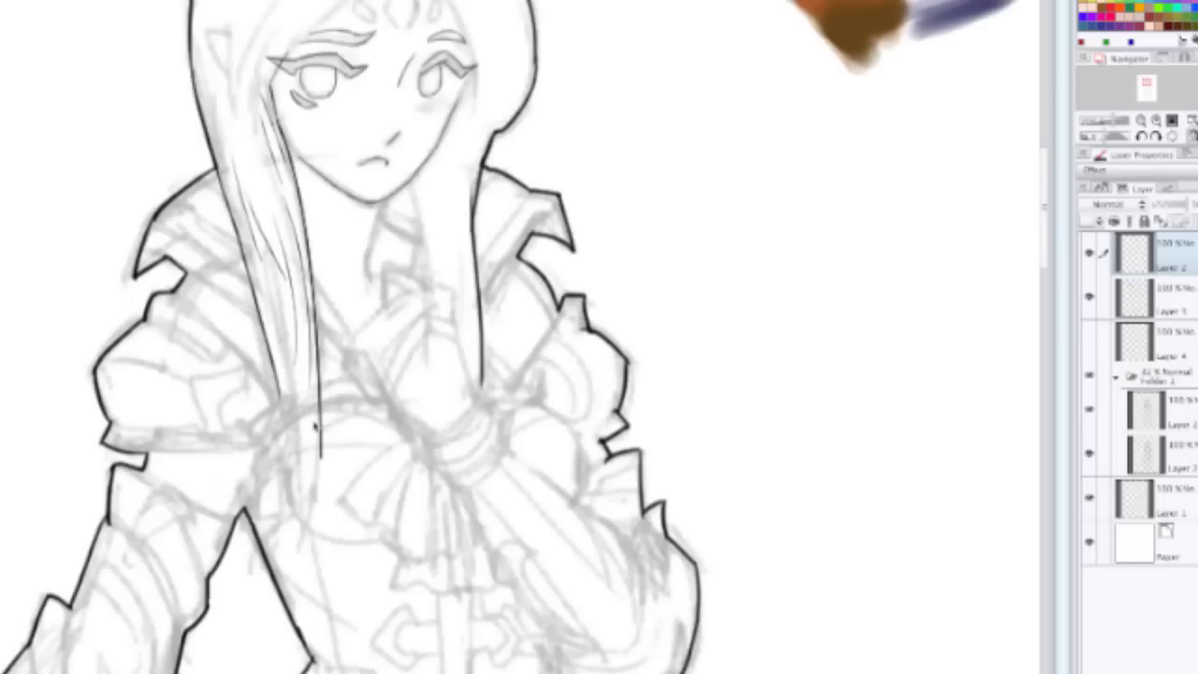
scroll(315, 426, "up", 3)
scroll(349, 264, "down", 6)
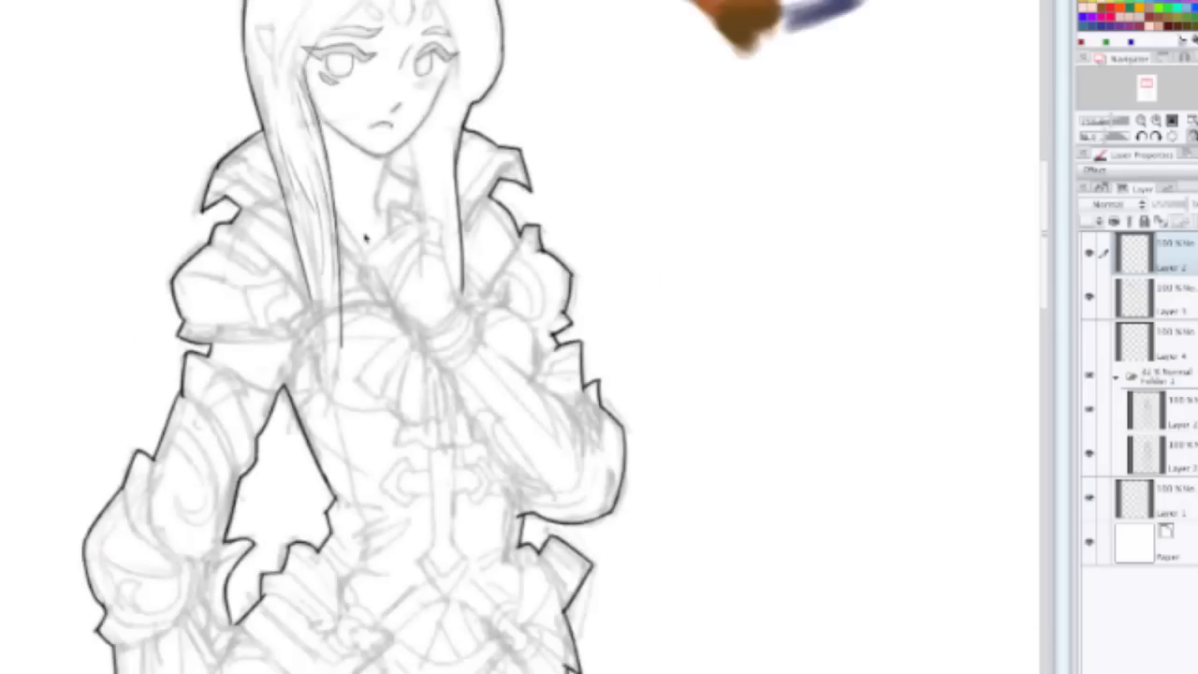
scroll(369, 229, "up", 4)
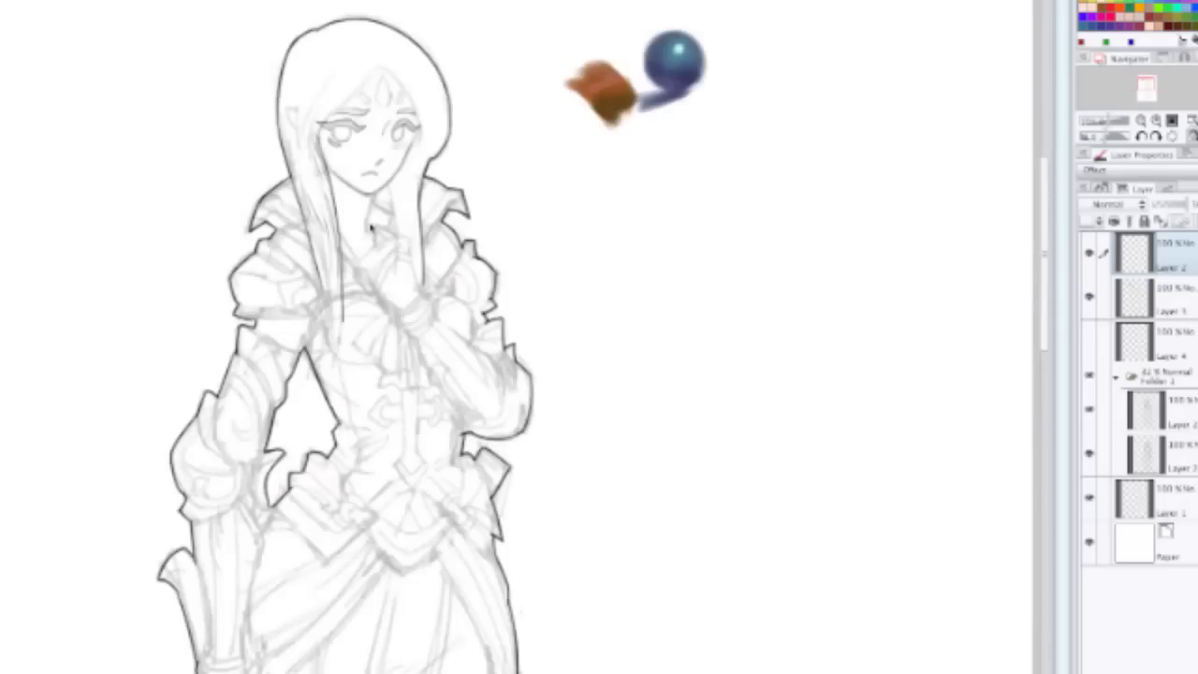
scroll(368, 227, "up", 1)
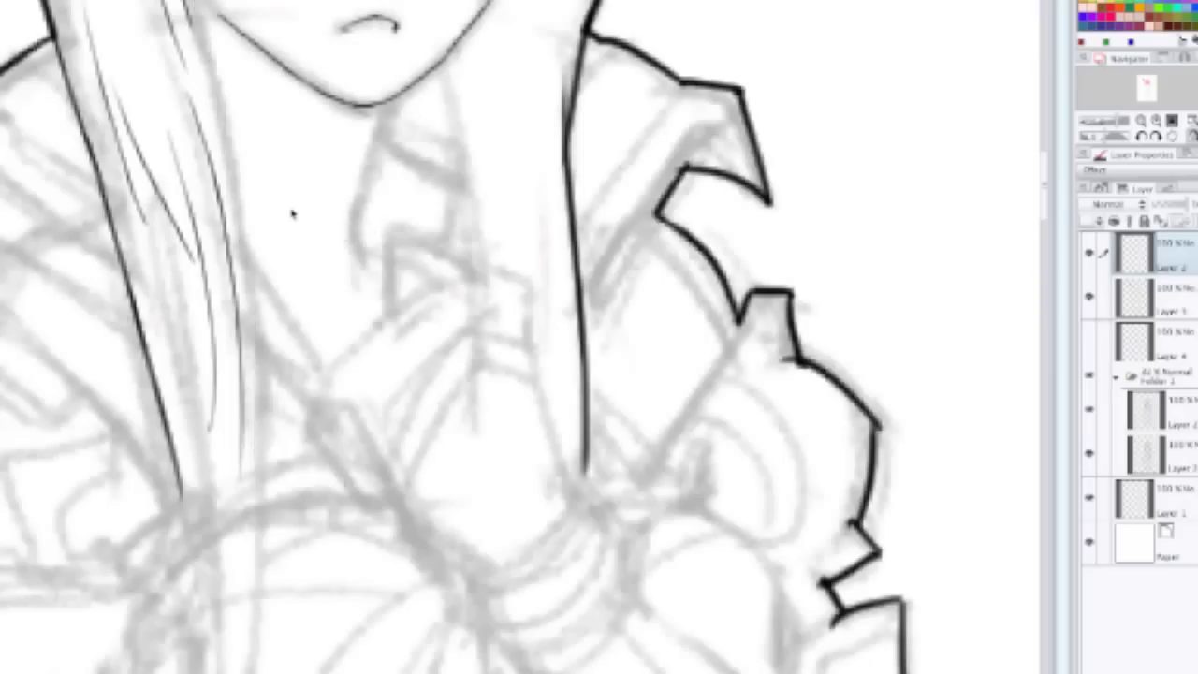
Step: Ink the upper inner edge of the left hair lock from beside the cheek down past the jaw
scroll(380, 348, "up", 2)
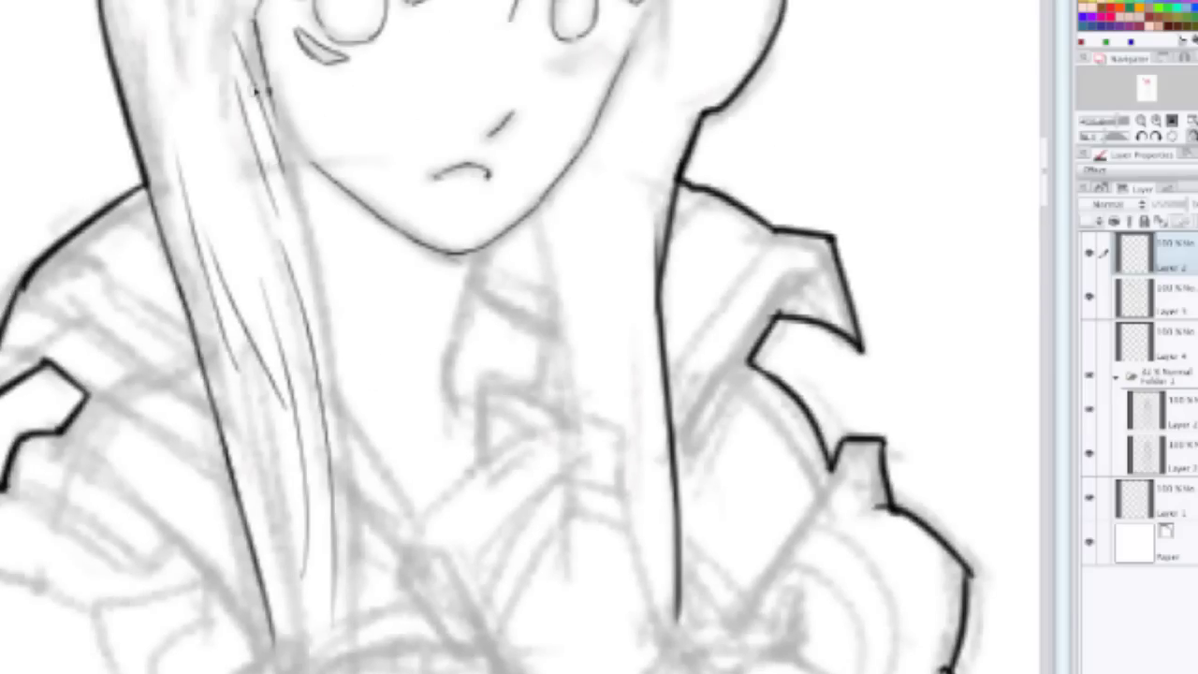
left_click_drag(269, 91, 342, 358)
key("ctrl+z")
left_click_drag(270, 91, 324, 350)
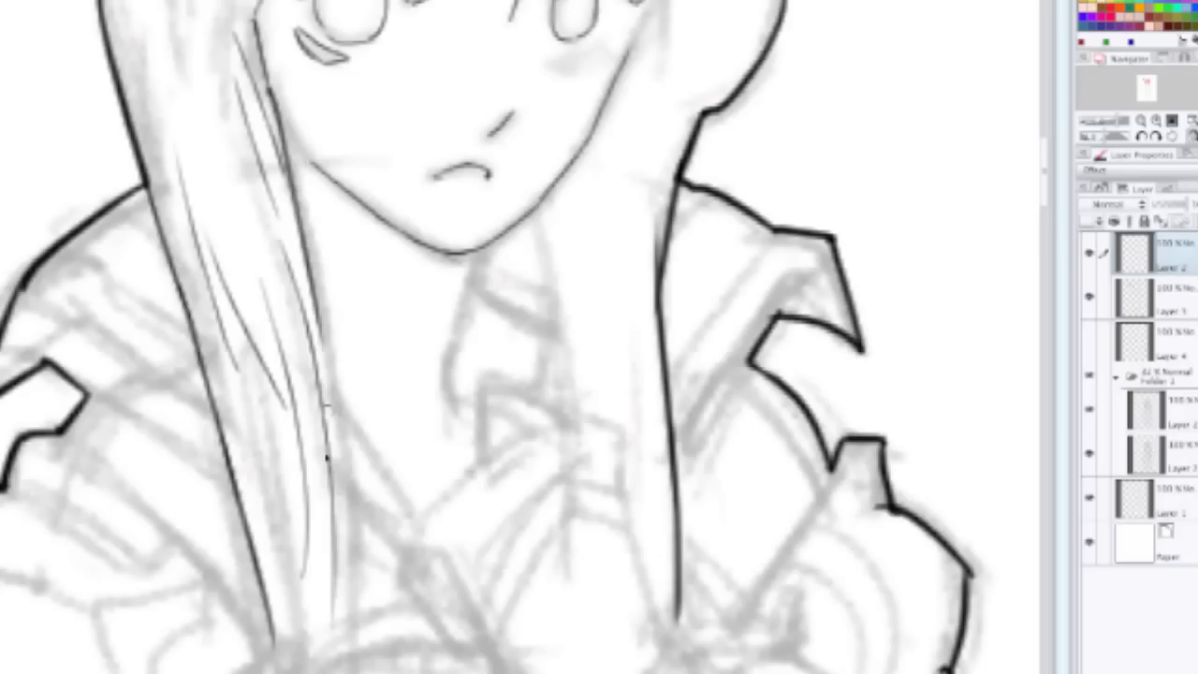
key("ctrl+z")
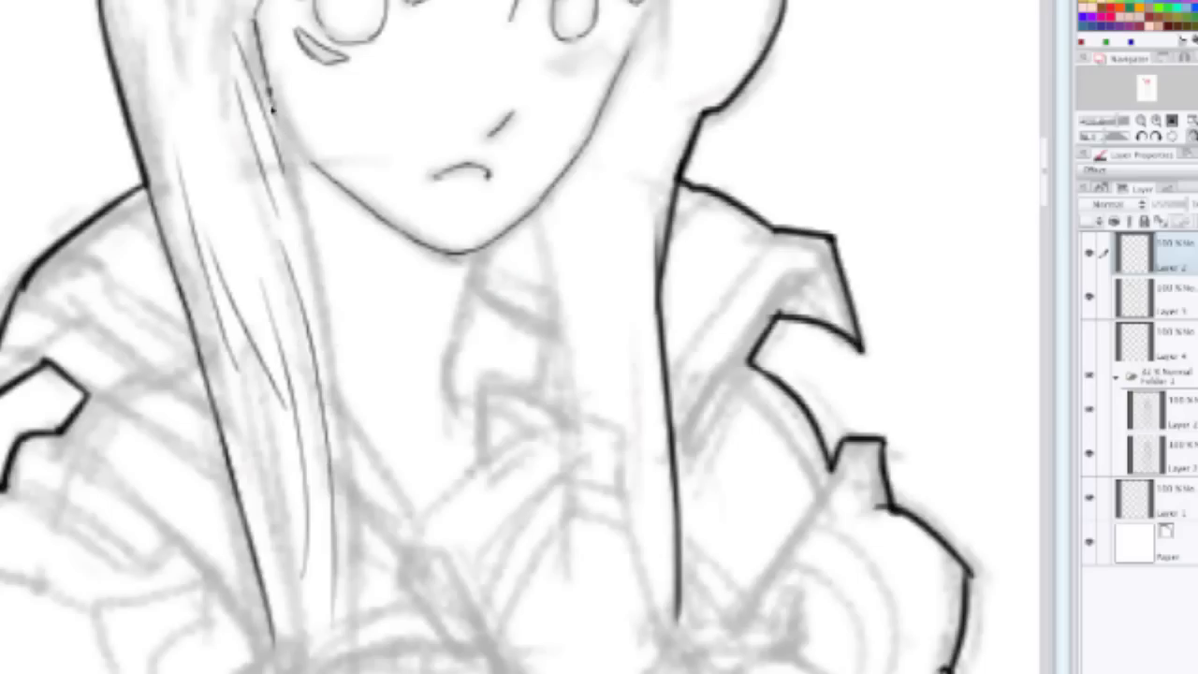
mouse_move(272, 109)
left_mouse_down()
mouse_move(320, 346)
mouse_move(348, 155)
mouse_move(365, 374)
left_mouse_up()
key("ctrl+z")
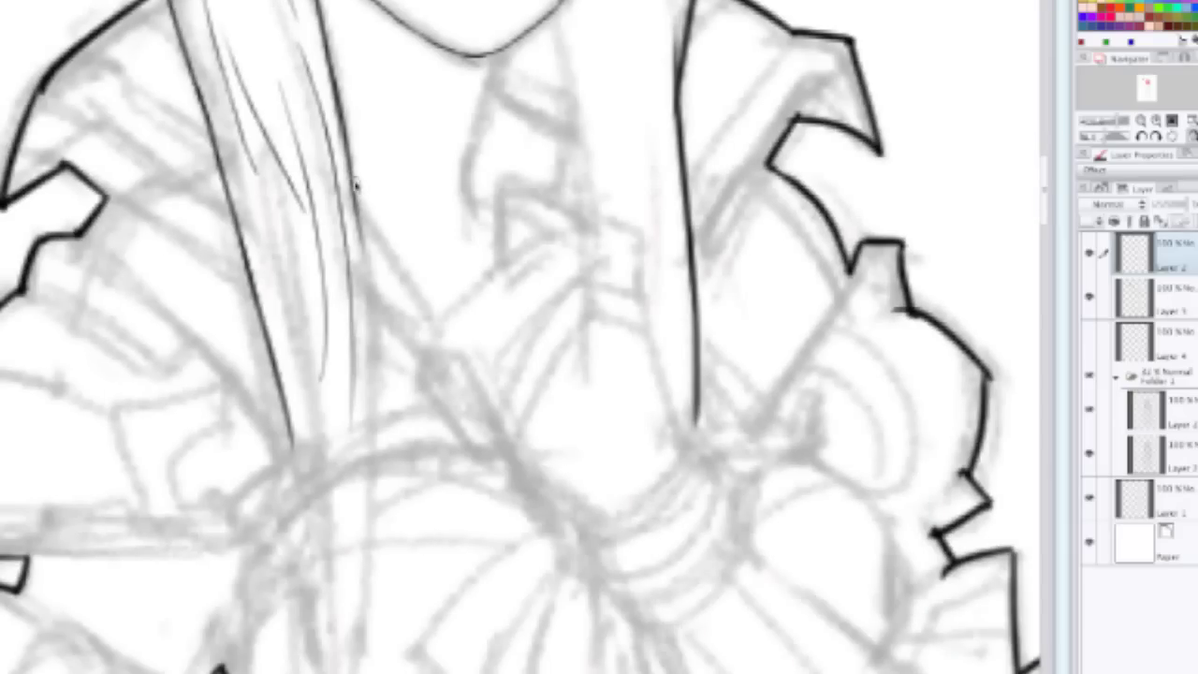
Step: Continue the inner edge of the left hair lock down over the chest, curving slightly inwards towards its tip
left_click_drag(352, 182, 366, 402)
key("ctrl+z")
left_click_drag(352, 168, 367, 440)
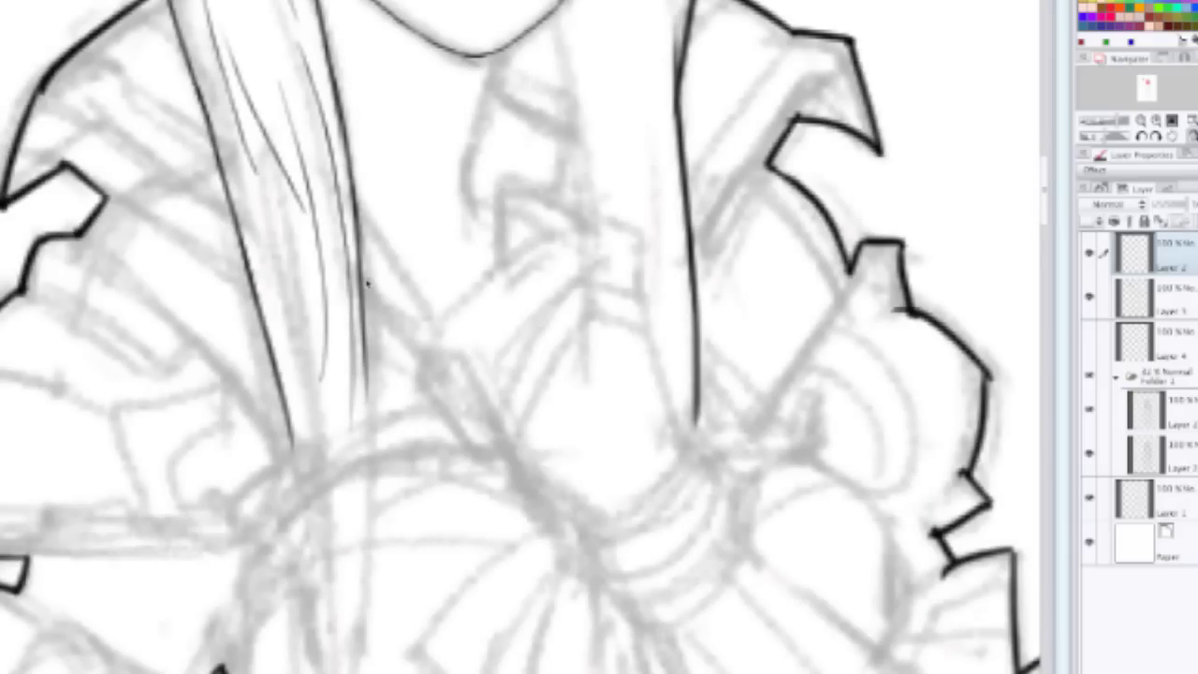
mouse_move(355, 223)
left_mouse_down()
mouse_move(369, 369)
mouse_move(346, 560)
left_mouse_up()
left_click_drag(362, 397, 361, 664)
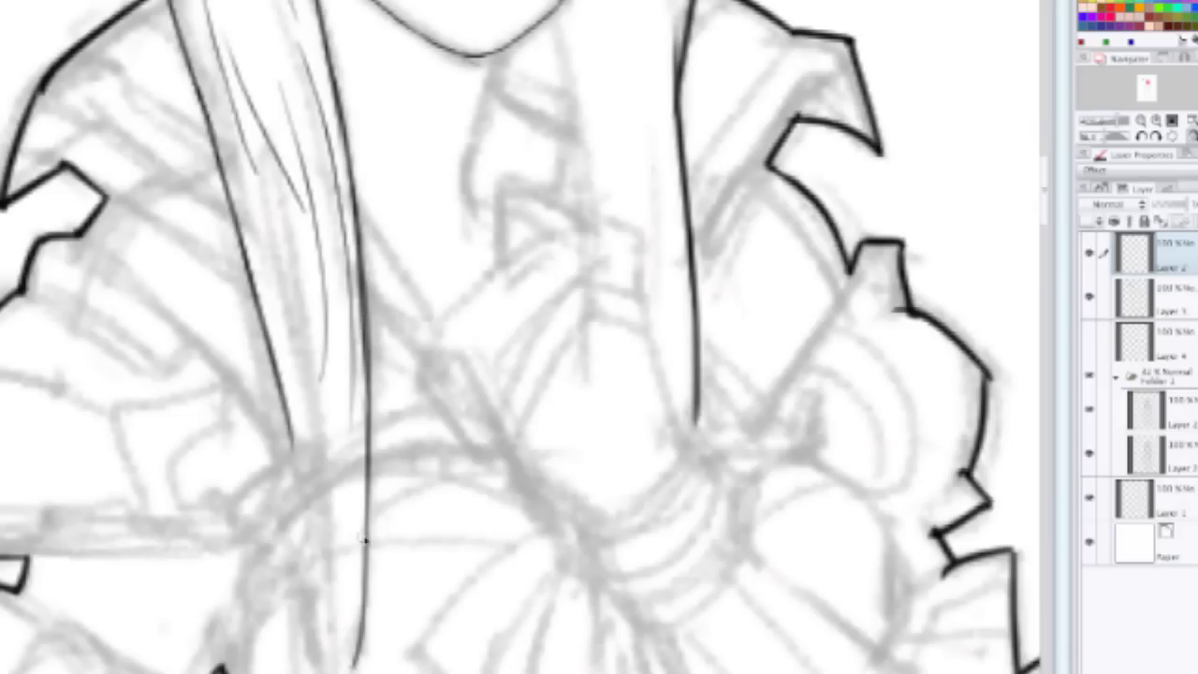
left_click_drag(370, 560, 361, 670)
key("ctrl+z")
left_click_drag(365, 561, 360, 670)
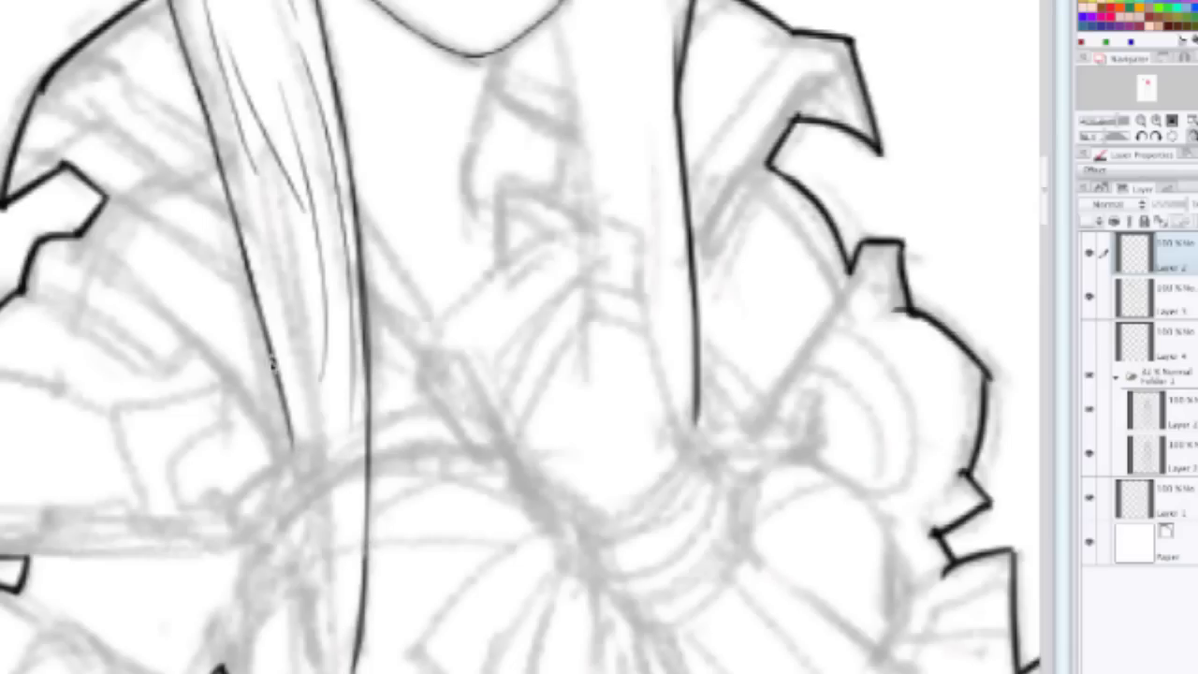
Step: Extend the outer edge of the left hair lock below the collar and add a long strand down towards its tip
key("ctrl+z")
mouse_move(273, 363)
left_mouse_down()
mouse_move(309, 552)
mouse_move(309, 524)
mouse_move(302, 552)
left_mouse_up()
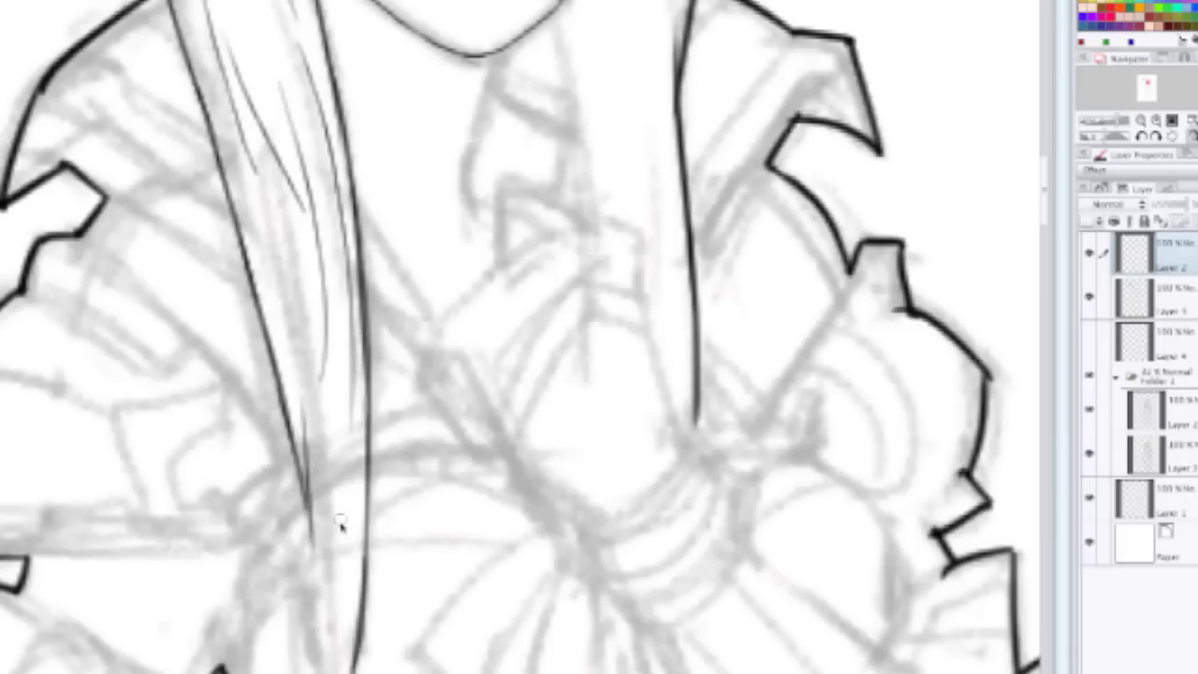
left_click_drag(300, 400, 312, 610)
key("ctrl+z")
mouse_move(301, 403)
left_mouse_down()
mouse_move(331, 610)
mouse_move(316, 554)
mouse_move(336, 599)
mouse_move(323, 539)
mouse_move(327, 672)
left_mouse_up()
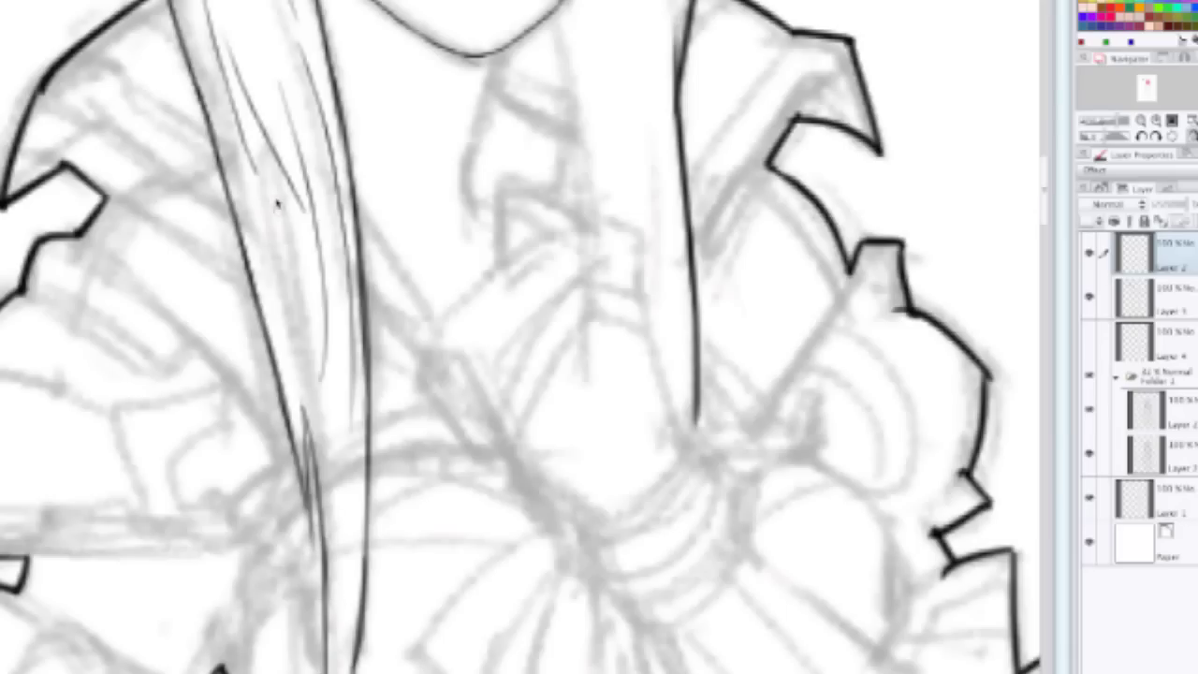
Step: Ink a thin strand inside the left hair lock, close to its outer edge at collar height
left_click_drag(253, 141, 269, 358)
key("ctrl+z")
left_click_drag(251, 133, 291, 360)
key("ctrl+z")
left_click_drag(259, 129, 288, 360)
key("ctrl+z")
left_click_drag(255, 147, 290, 359)
left_click_drag(262, 142, 295, 268)
key("ctrl+z")
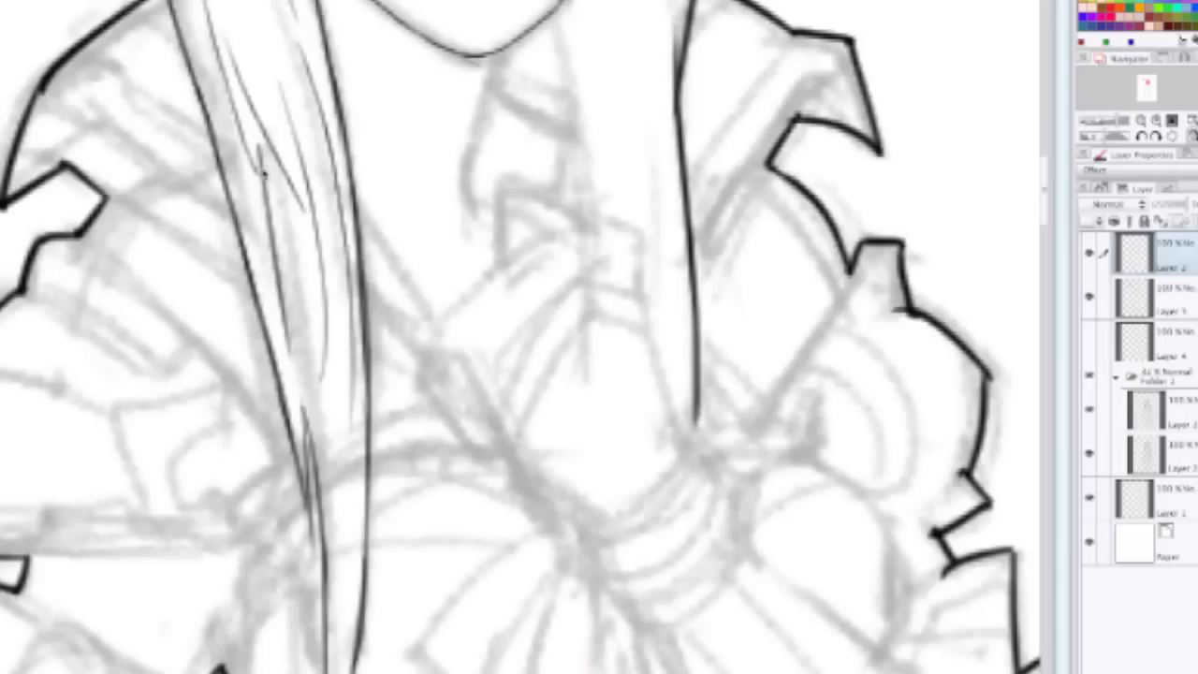
Step: Strengthen the top of the new strand and add a second fine strand beside it, running down the left lock
left_click_drag(258, 154, 286, 268)
left_click_drag(281, 221, 294, 358)
key("ctrl+z")
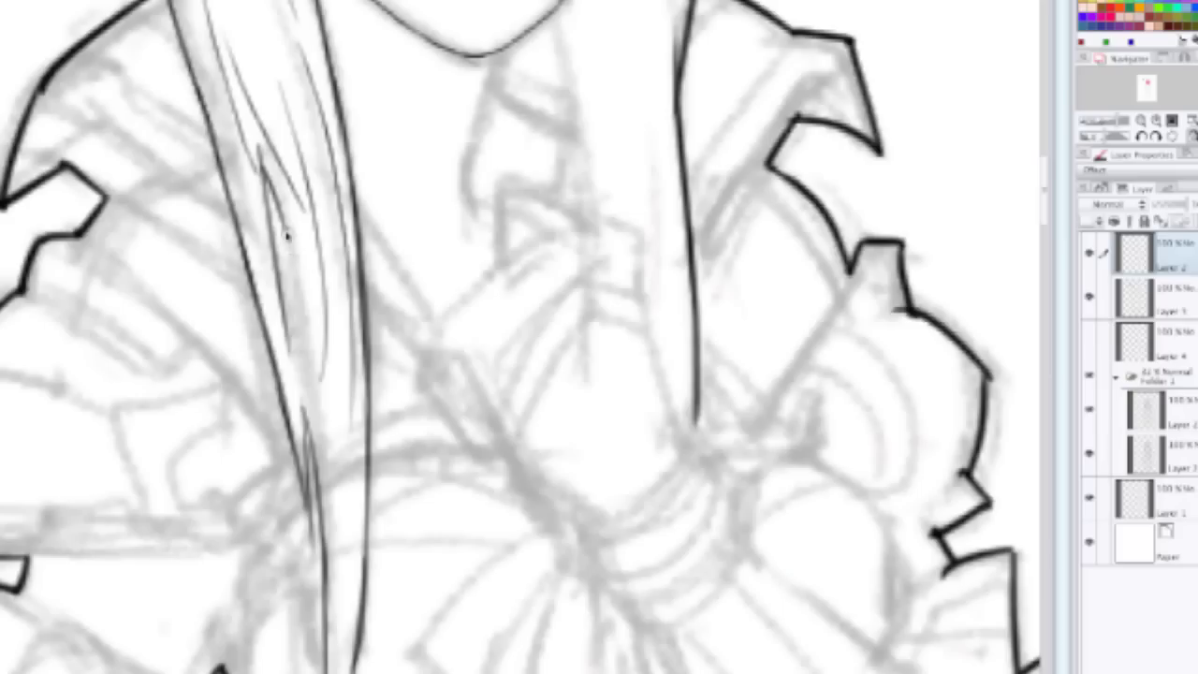
left_click_drag(281, 221, 287, 366)
key("ctrl+z")
left_click_drag(285, 232, 292, 372)
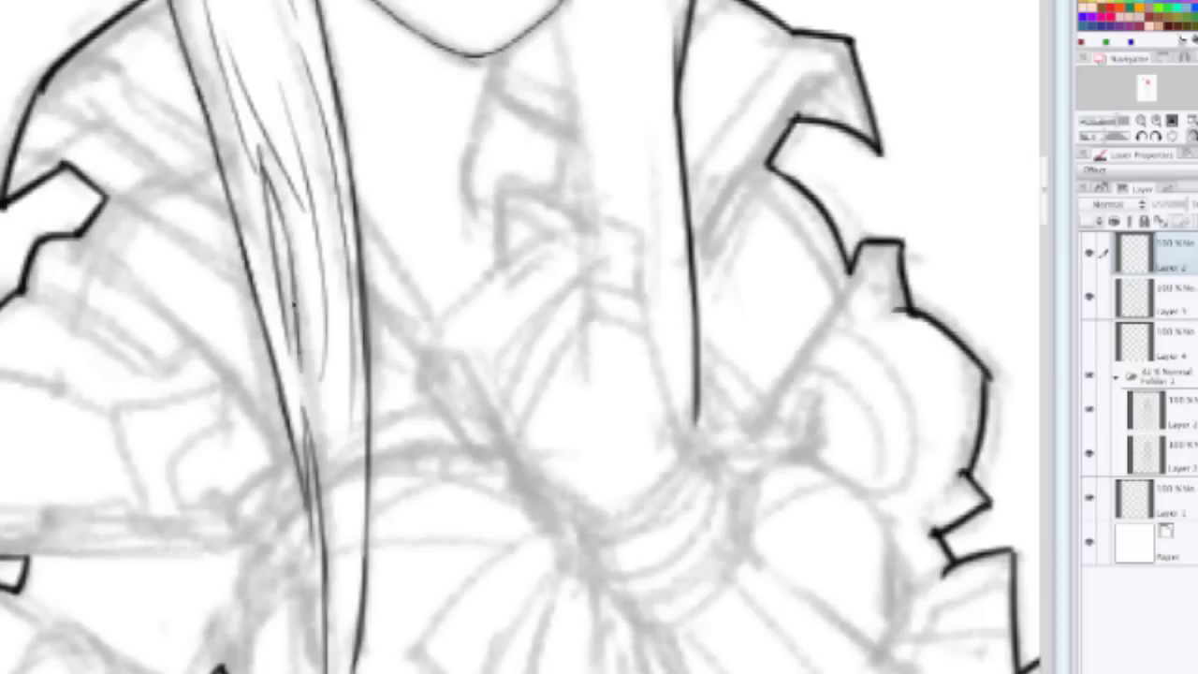
key("ctrl+z")
left_click_drag(283, 221, 292, 373)
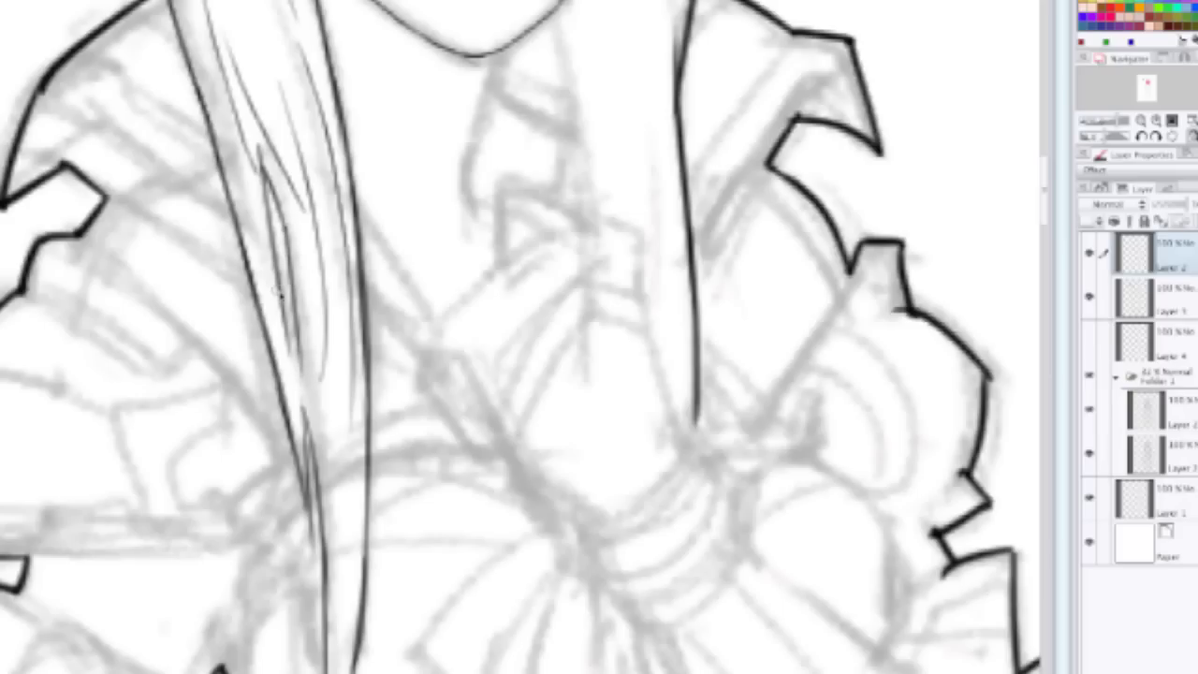
Step: Extend the dark inner strand of the left hair lock further down at chest height
left_click_drag(277, 291, 301, 367)
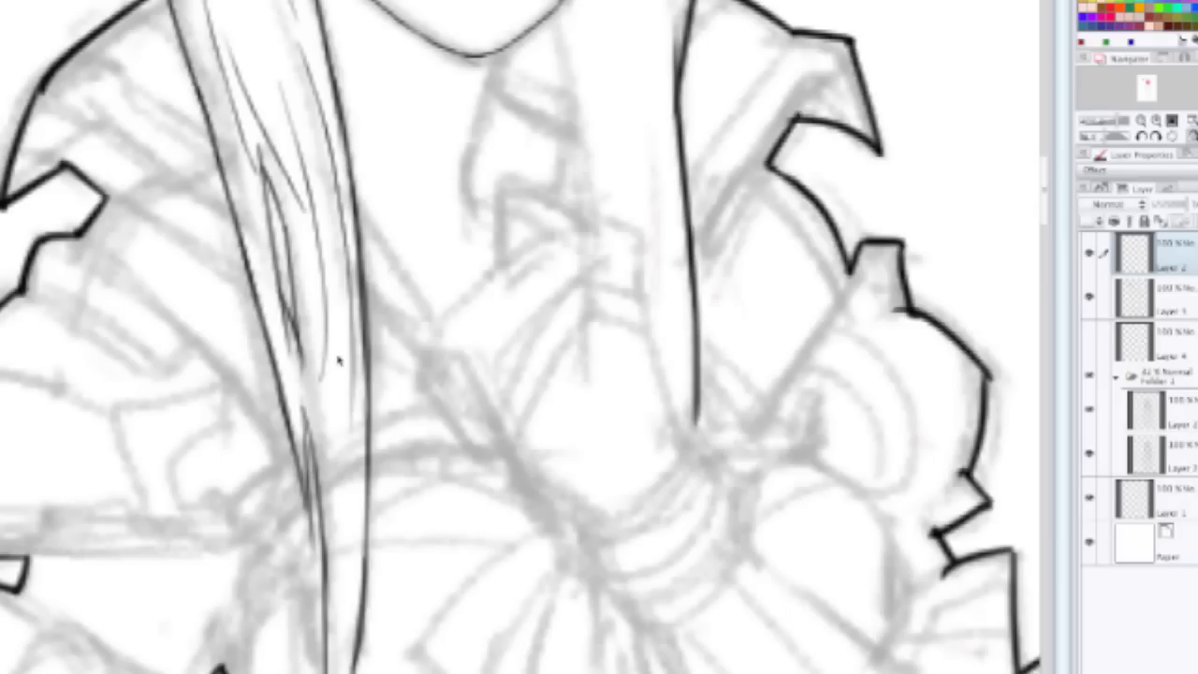
scroll(333, 352, "down", 3)
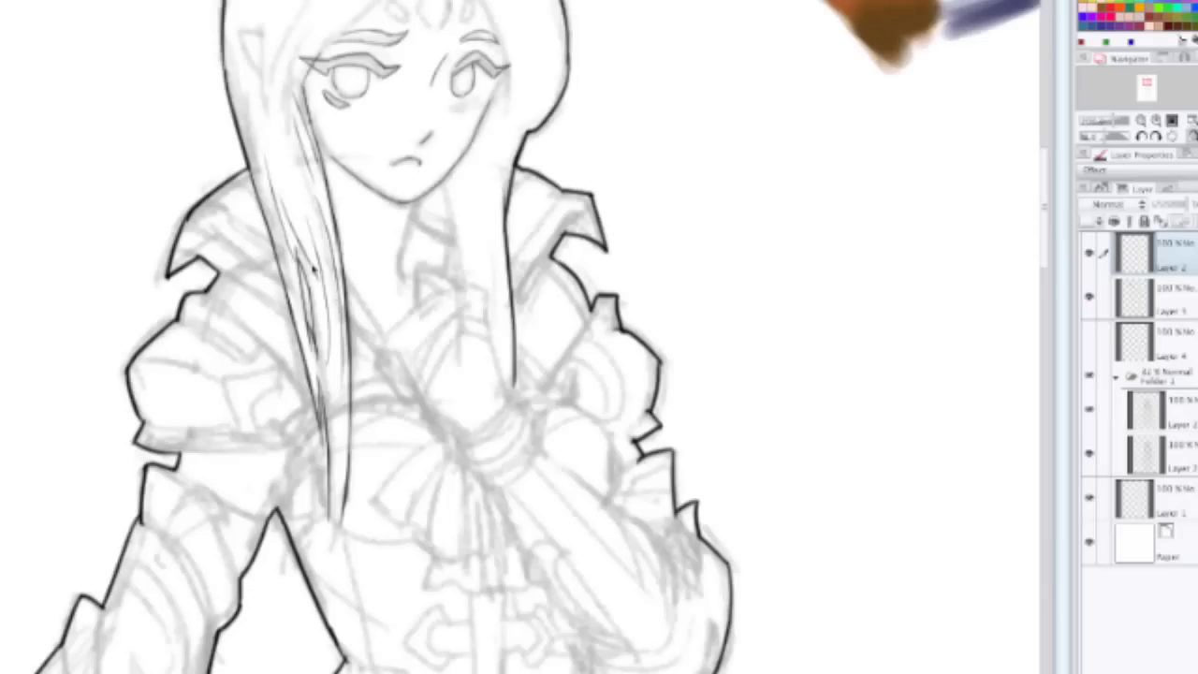
scroll(318, 70, "up", 3)
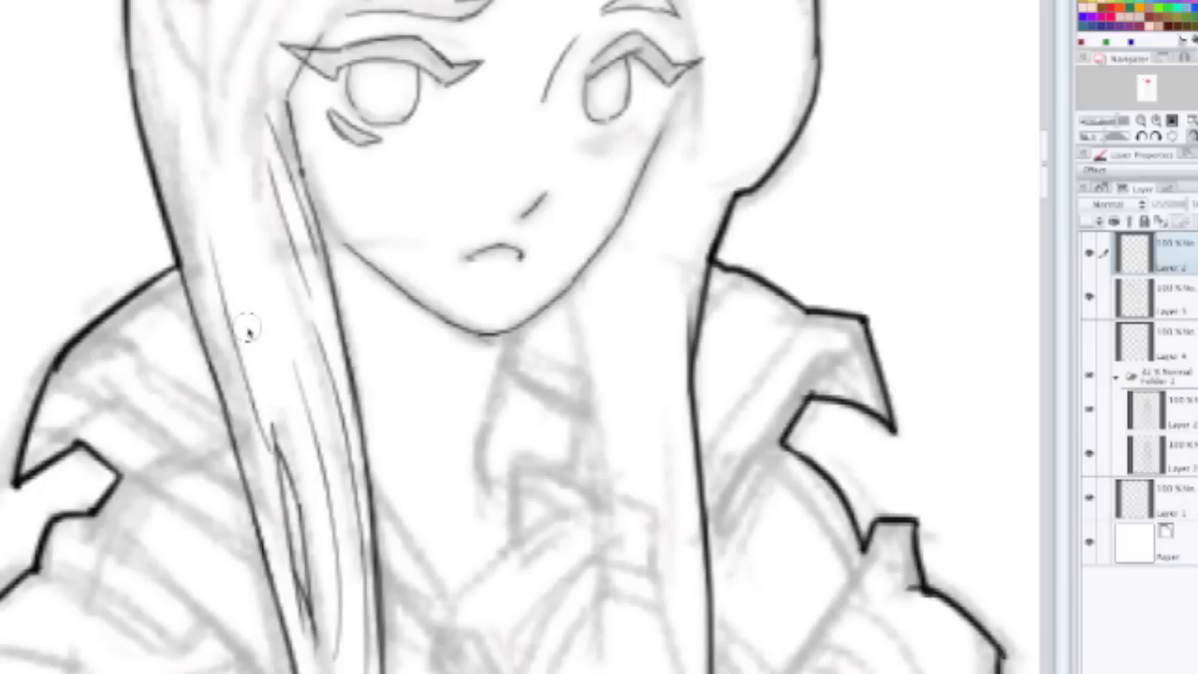
scroll(559, 318, "down", 3)
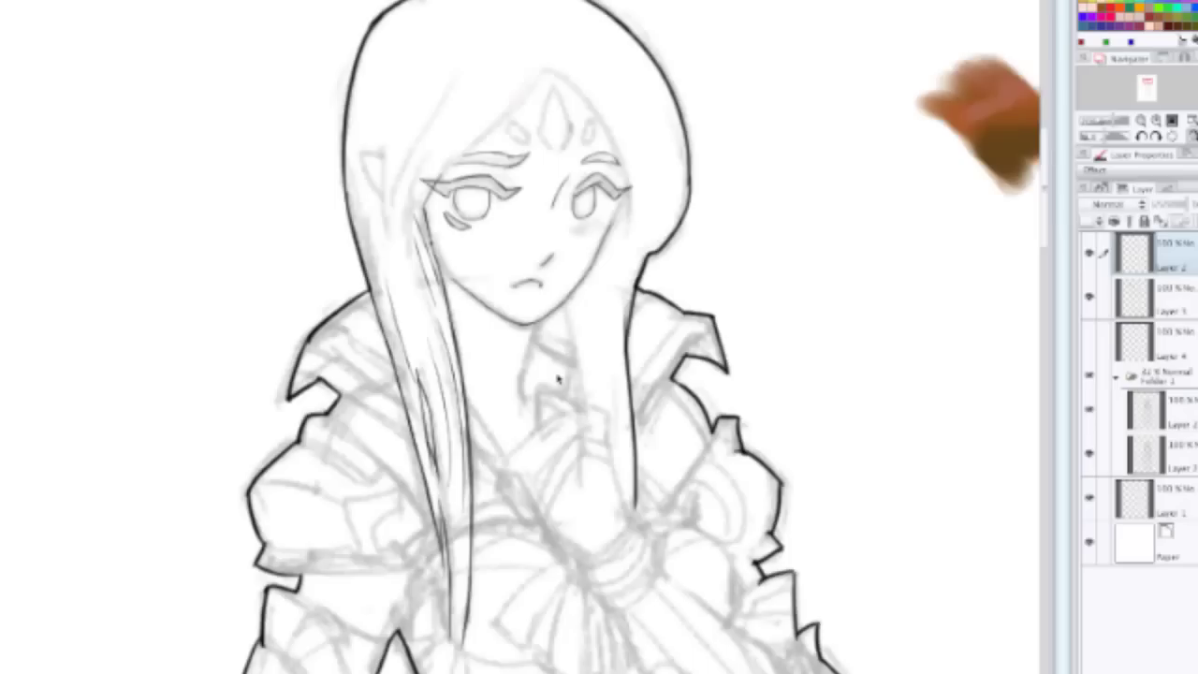
scroll(561, 378, "down", 2)
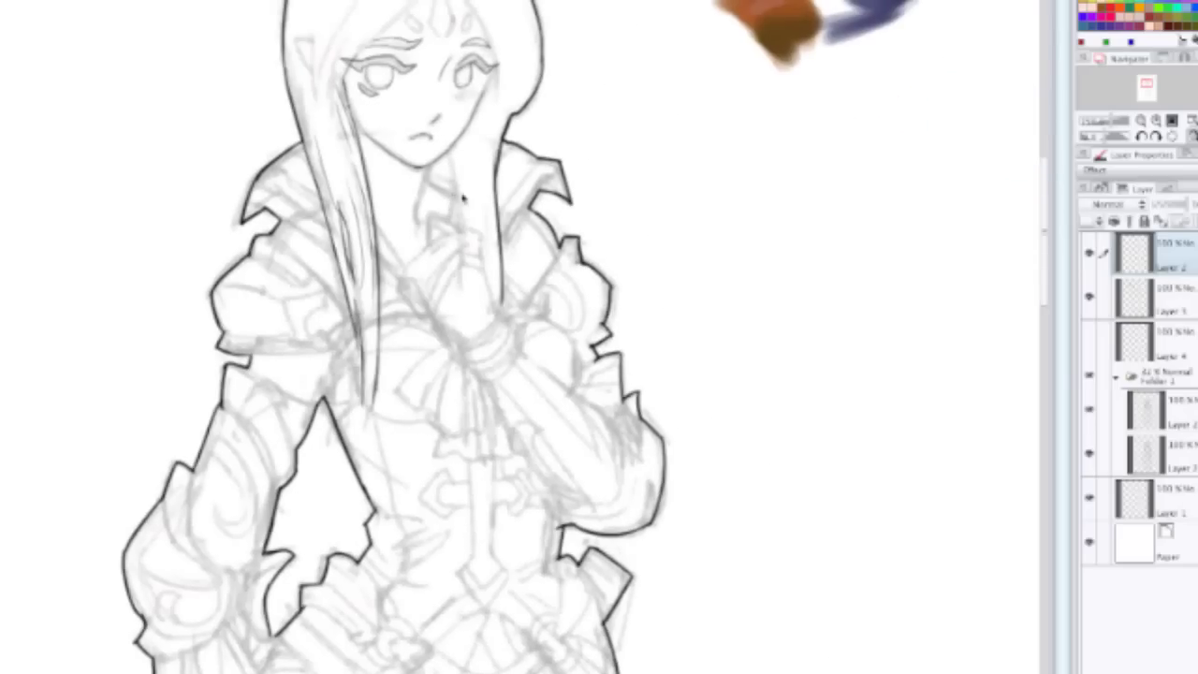
Step: Ink a short neck line down from the chin, ending in a small diagonal edge towards the right hair lock
scroll(462, 196, "up", 1)
scroll(444, 153, "up", 2)
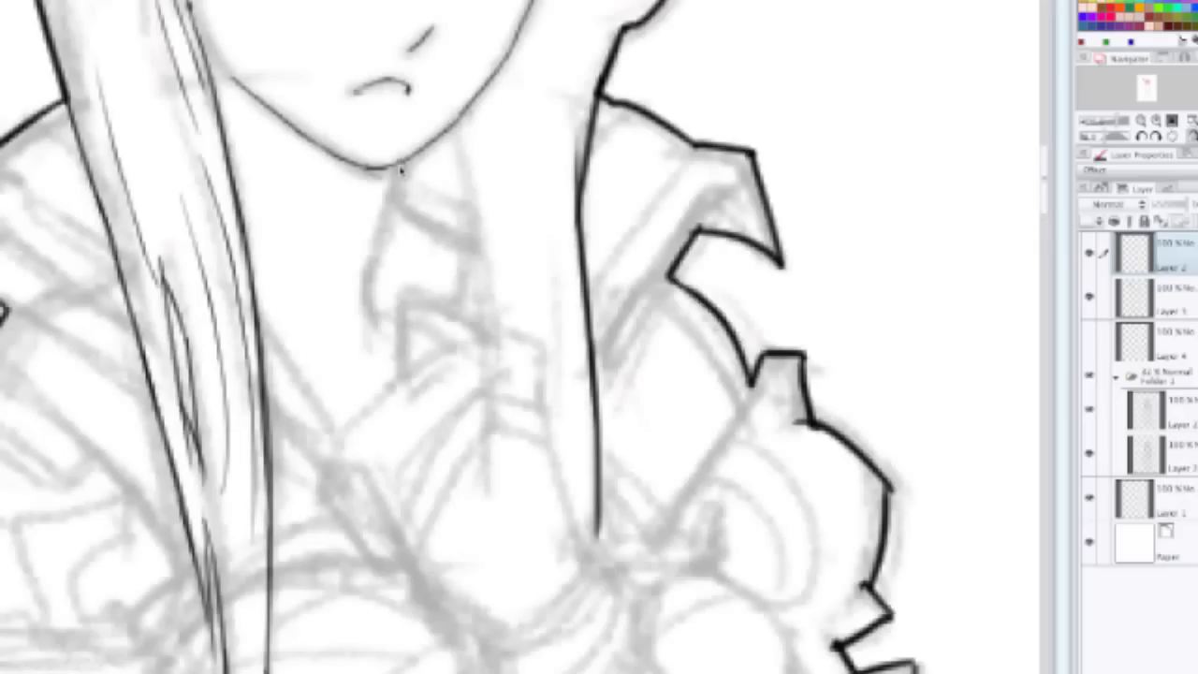
mouse_move(398, 167)
left_mouse_down()
mouse_move(398, 209)
mouse_move(397, 194)
mouse_move(403, 213)
mouse_move(468, 248)
left_mouse_up()
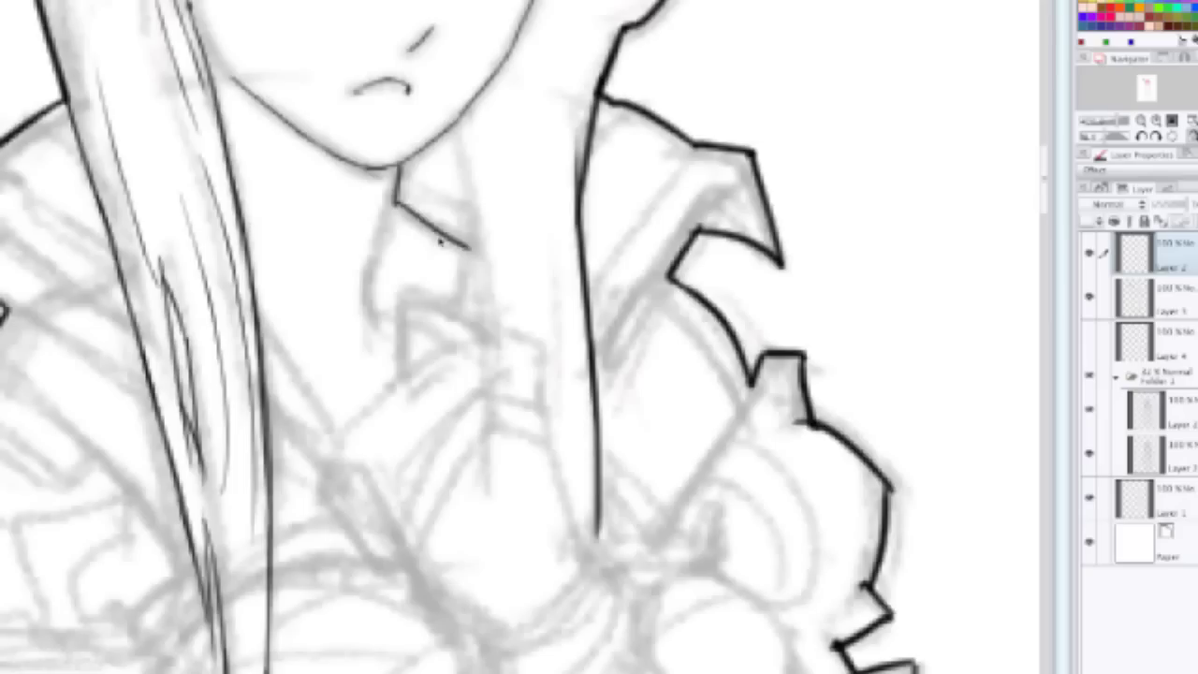
key("ctrl+z")
mouse_move(394, 199)
left_mouse_down()
mouse_move(441, 235)
mouse_move(496, 412)
left_mouse_up()
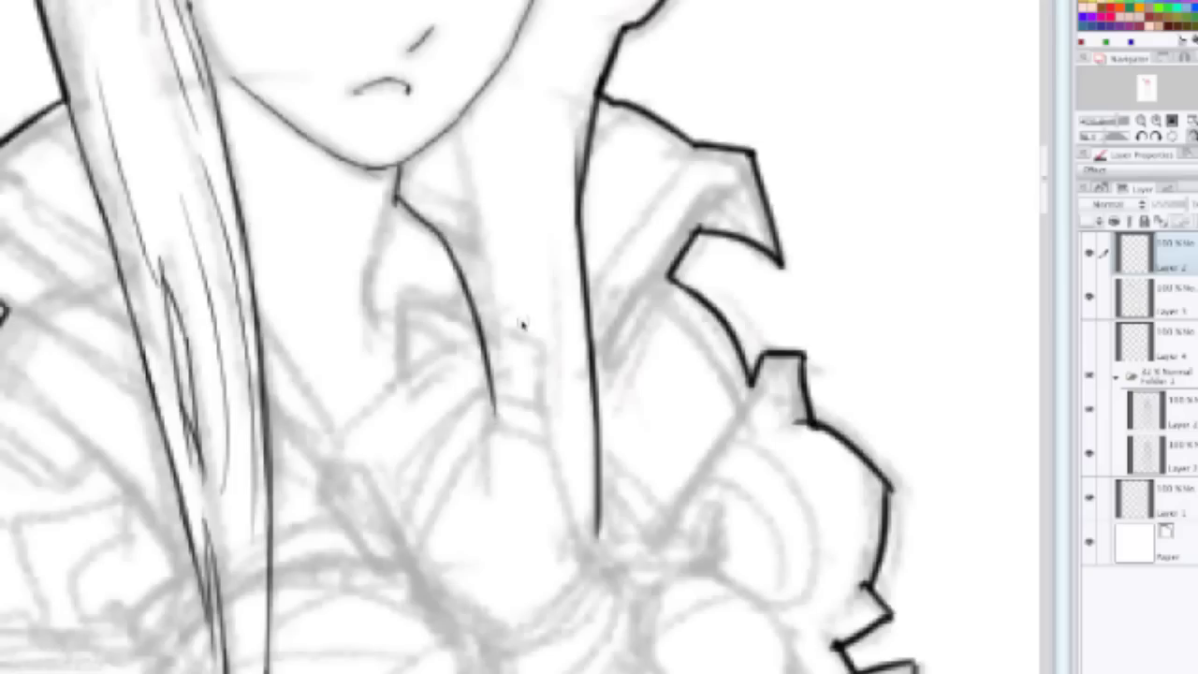
left_click_drag(488, 254, 473, 449)
key("ctrl+z")
key("ctrl+z")
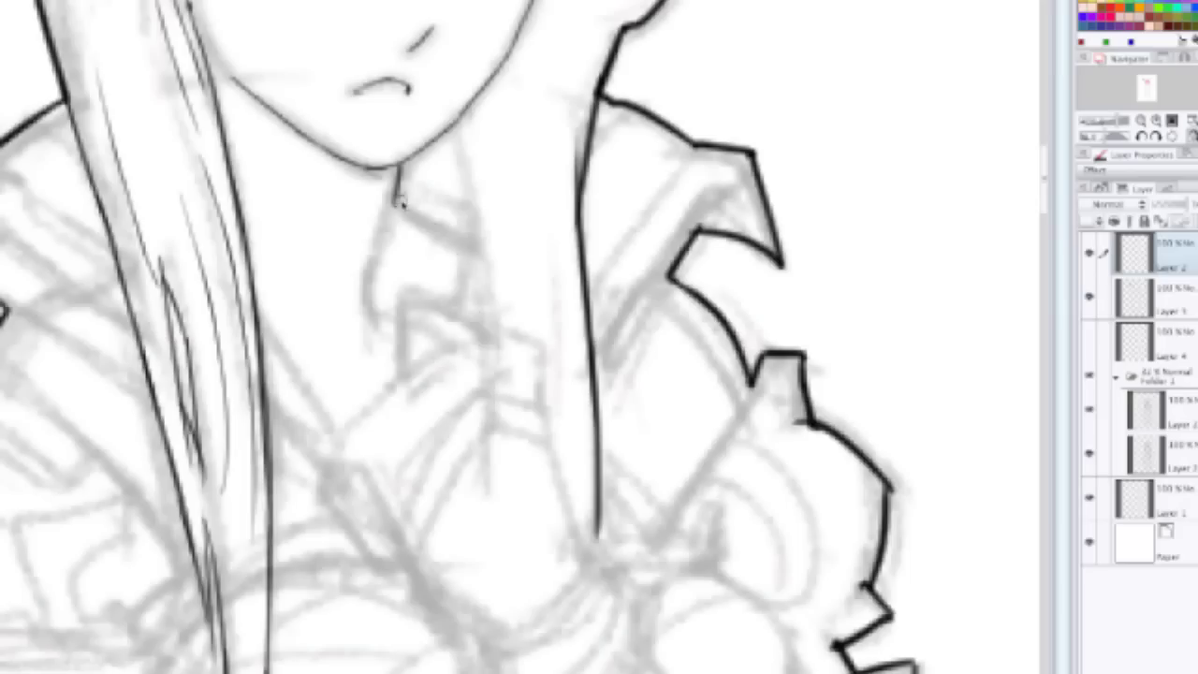
left_click_drag(398, 201, 453, 247)
key("ctrl+z")
left_click_drag(394, 199, 437, 232)
Step: Ink thin, tapering hair strands hanging from under the right side of the jaw over the neck
left_click_drag(410, 176, 458, 330)
left_click_drag(441, 142, 460, 333)
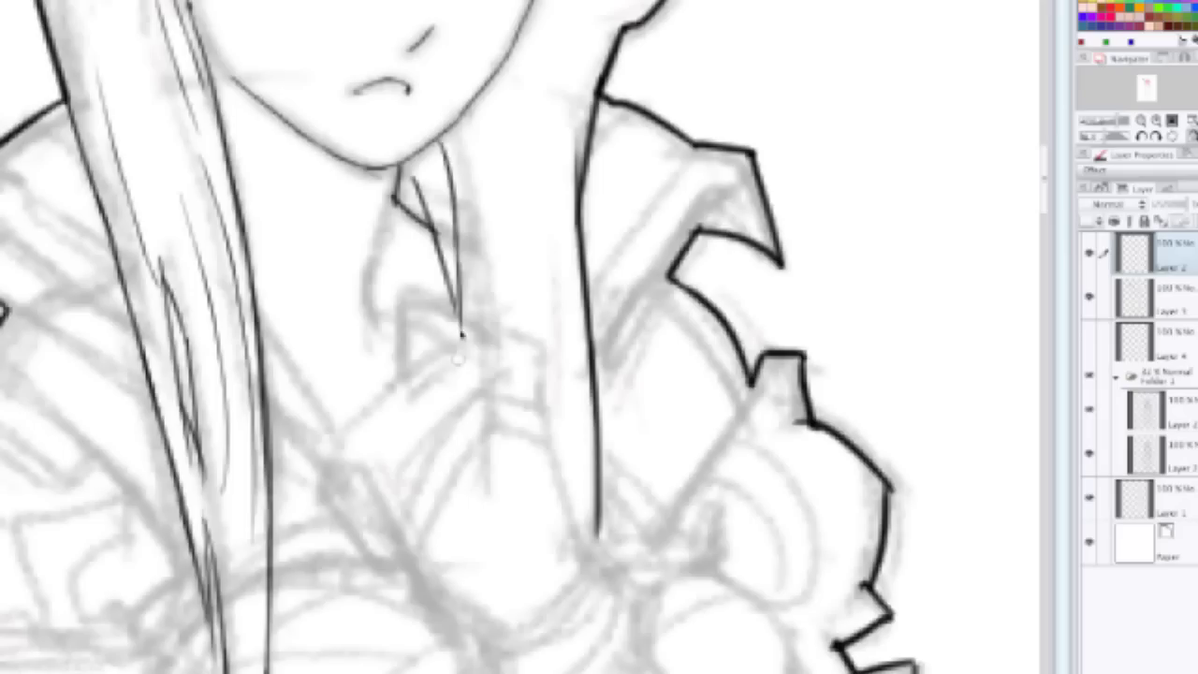
key("ctrl+z")
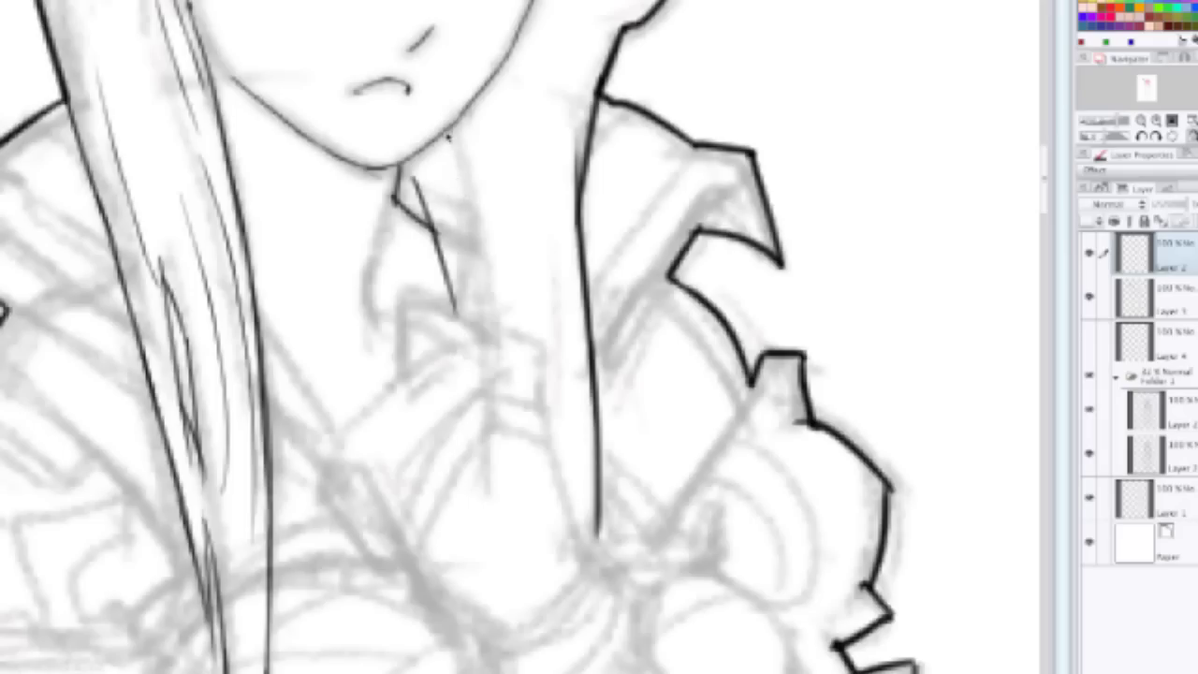
left_click_drag(448, 135, 479, 323)
left_click_drag(464, 159, 483, 348)
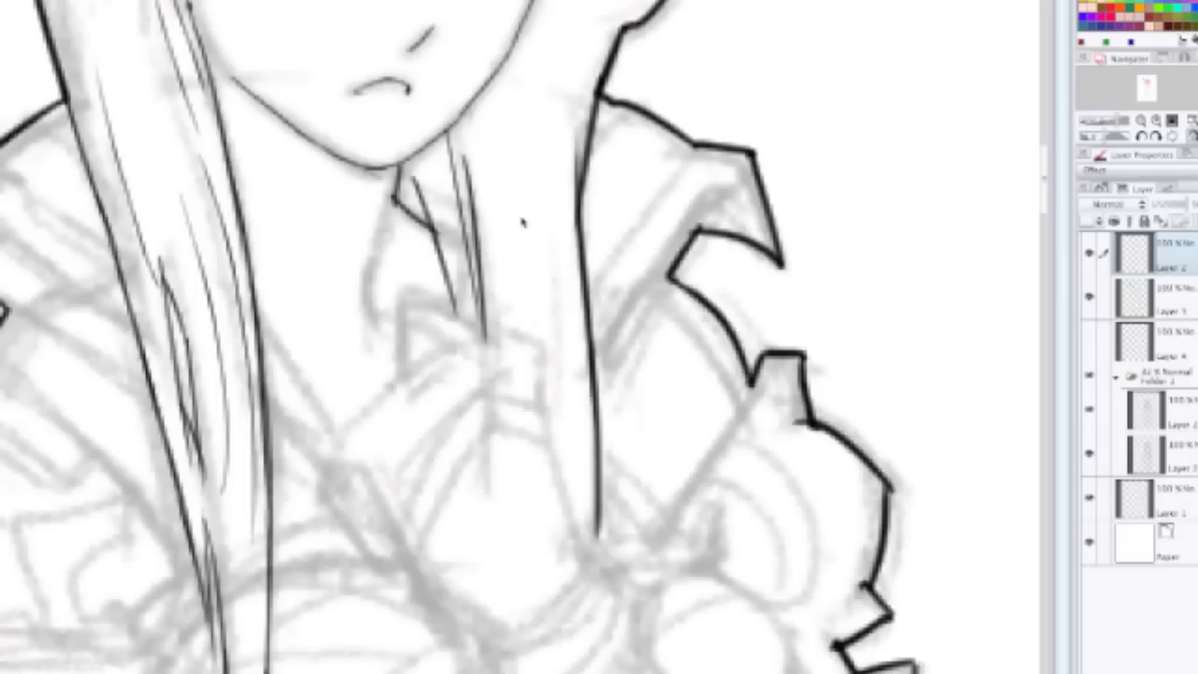
Step: Ink a thin hair strand along the right side of the face, from the outer eye corner down past the cheek
left_click_drag(515, 219, 462, 393)
mouse_move(516, 112)
left_mouse_down()
mouse_move(515, 208)
mouse_move(455, 428)
left_mouse_up()
left_click_drag(357, 325, 360, 339)
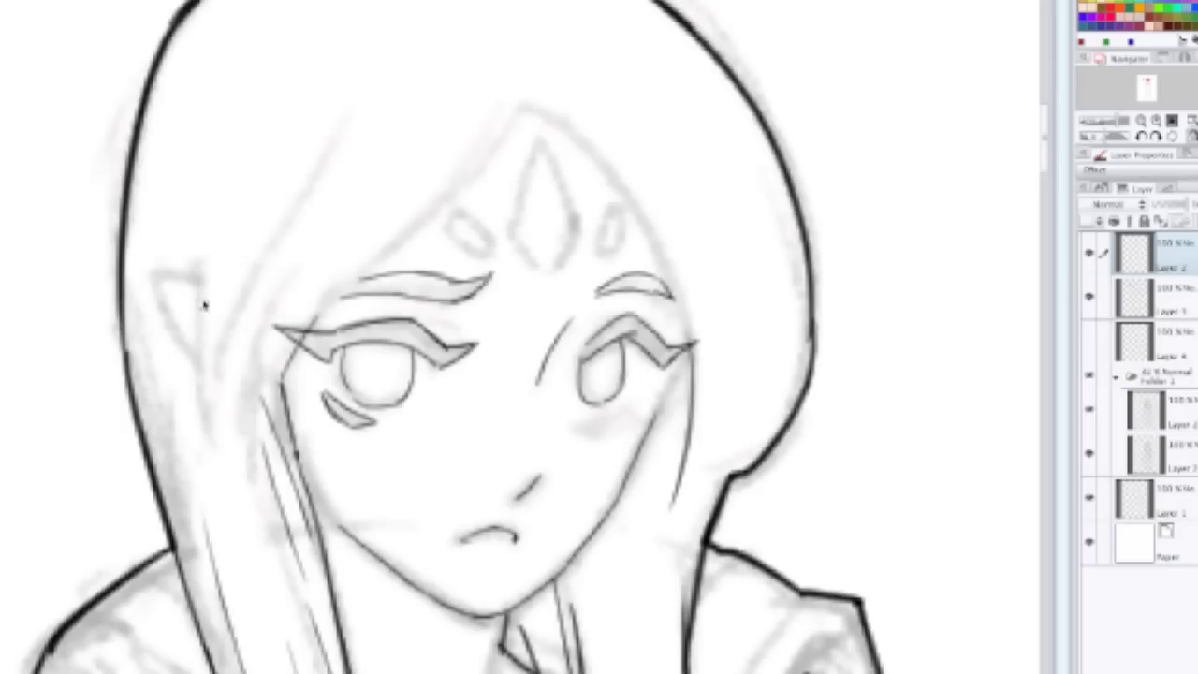
Step: Ink the pointed ear on the left side of the head as a narrow triangle with a long inner edge
left_click_drag(198, 266, 198, 441)
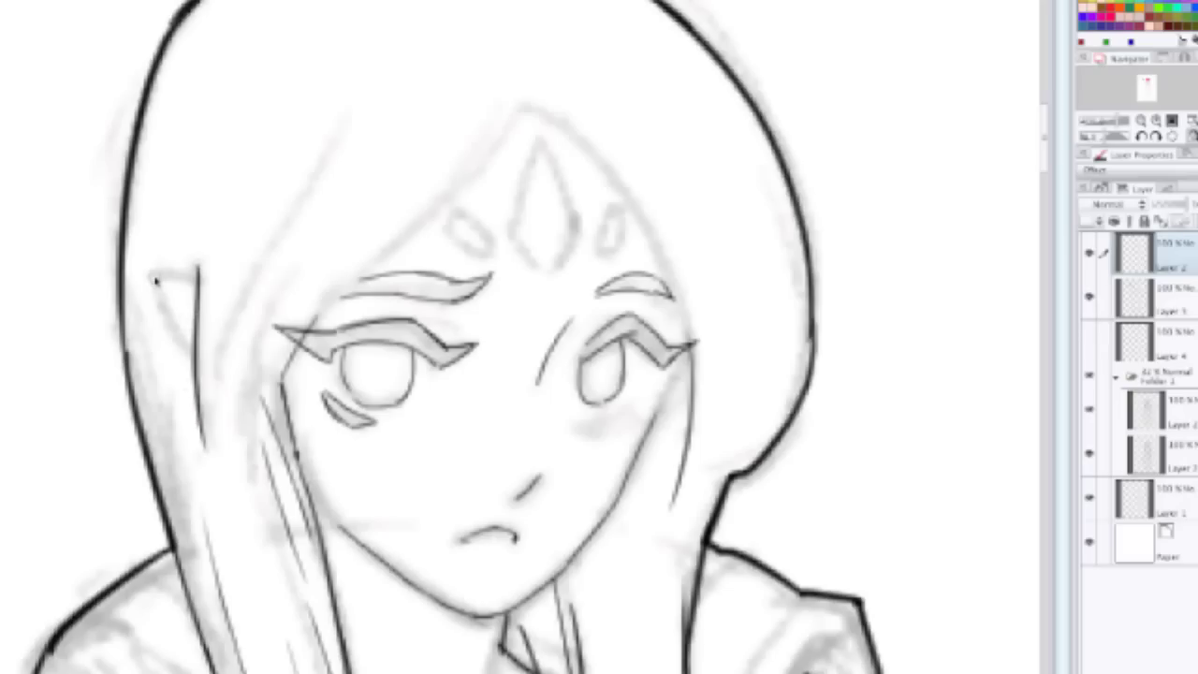
left_click_drag(154, 279, 191, 363)
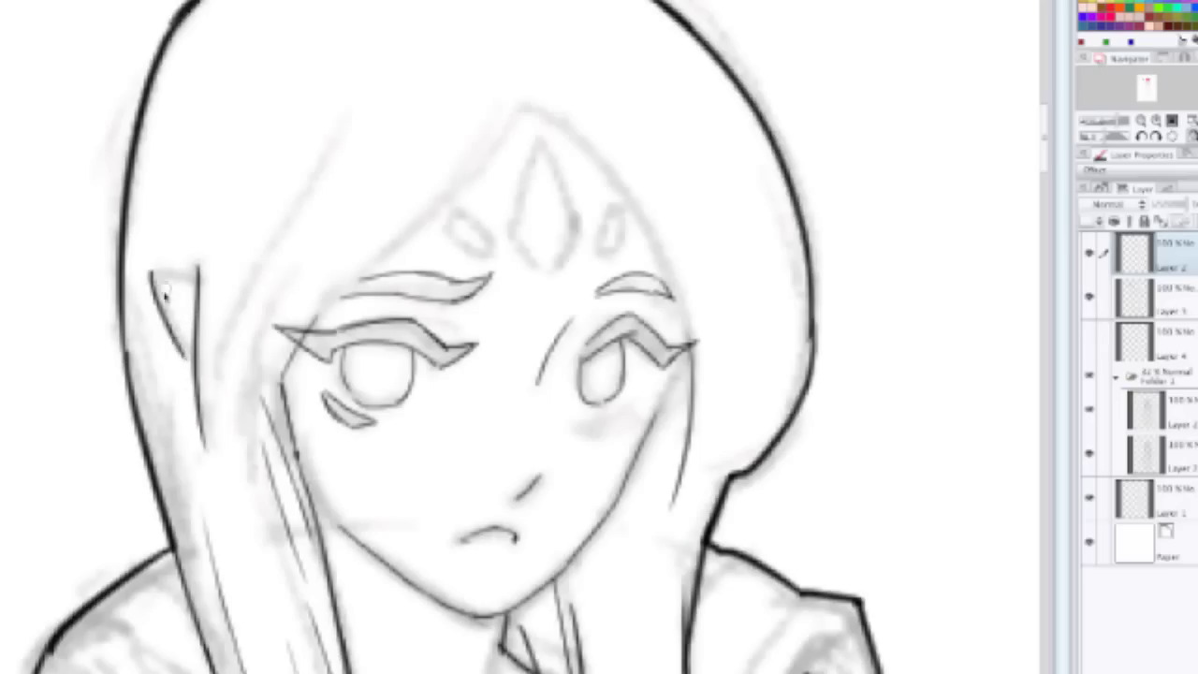
key("ctrl+z")
left_click_drag(150, 273, 192, 363)
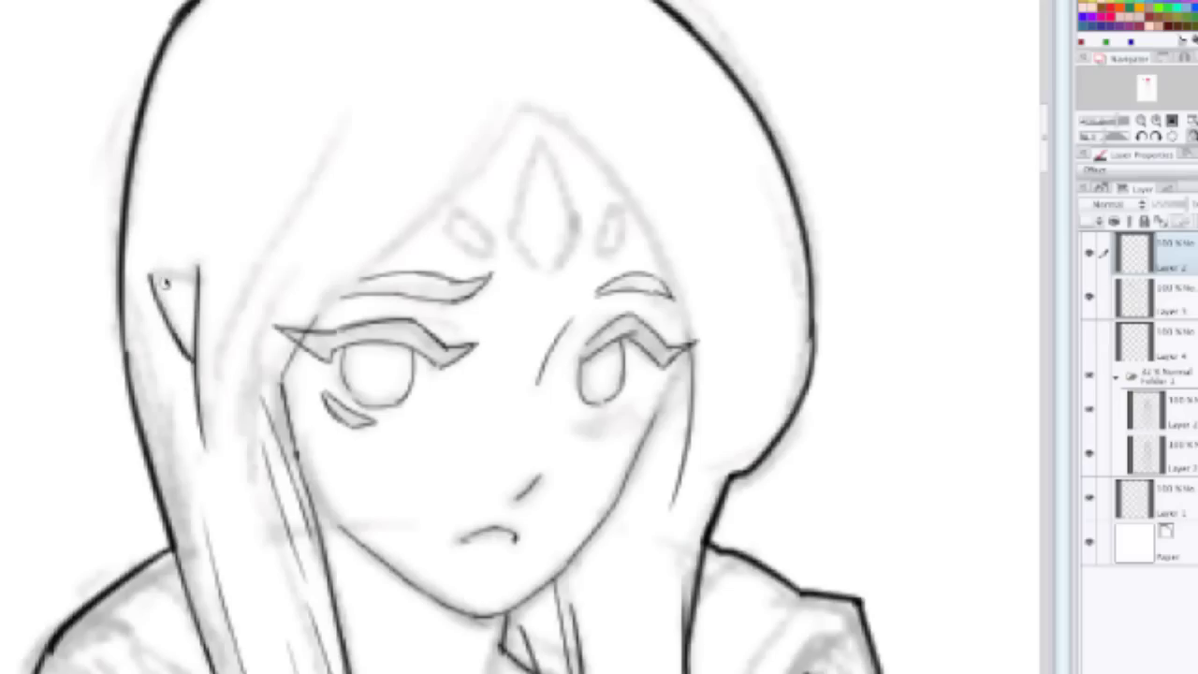
left_click_drag(148, 273, 198, 273)
key("ctrl+z")
Step: Ink a long curved hair strand sweeping down in front of the ear and a second one beside the left cheek
left_click_drag(352, 97, 232, 316)
key("ctrl+z")
left_click_drag(331, 122, 206, 373)
key("ctrl+z")
left_click_drag(342, 118, 203, 417)
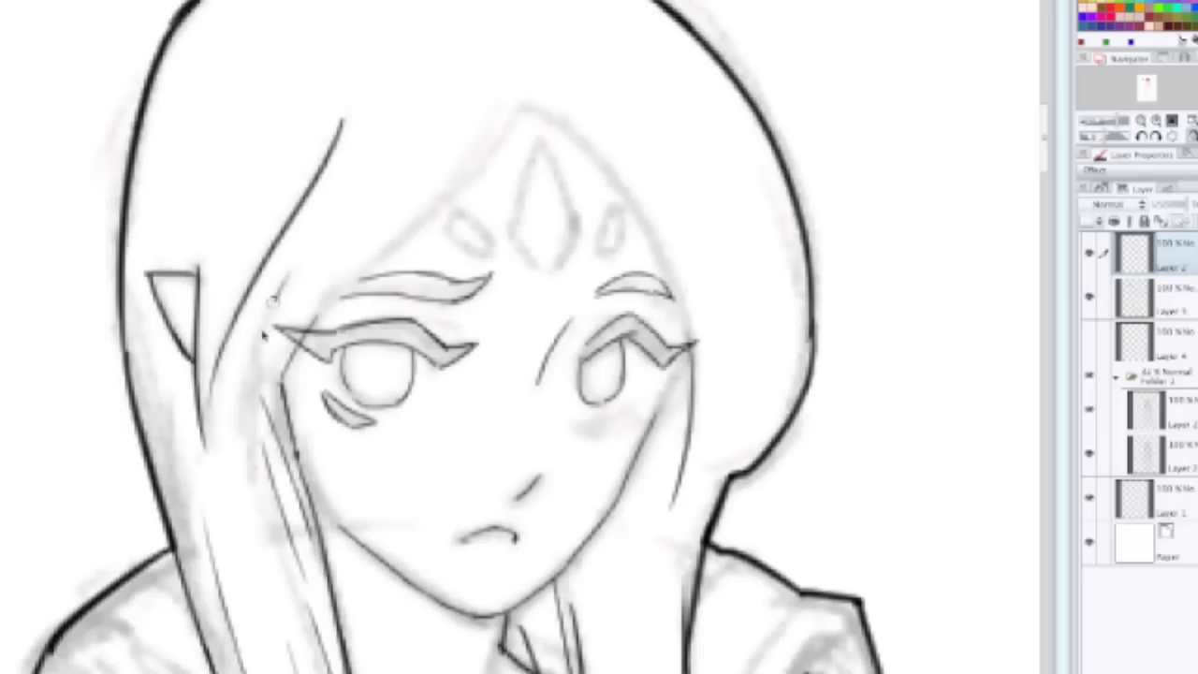
left_click_drag(279, 294, 272, 520)
scroll(318, 372, "down", 3)
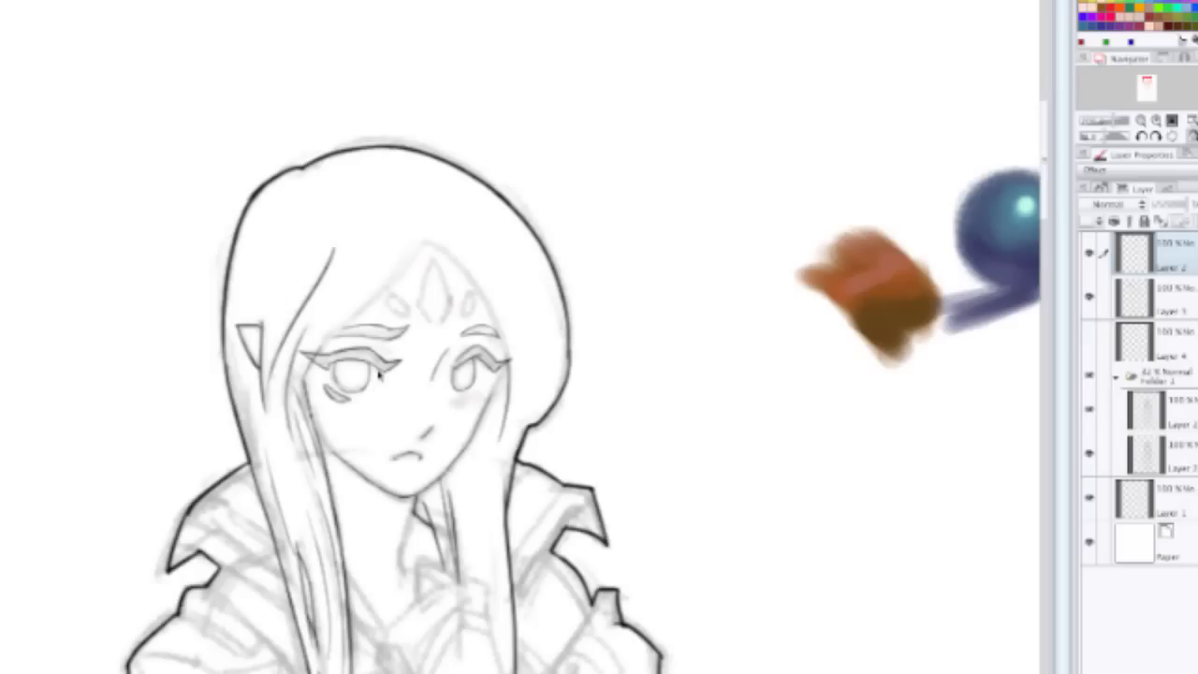
Step: Ink the left edge of the fringe up to the forehead peak and start the right edge down from it
scroll(380, 374, "up", 3)
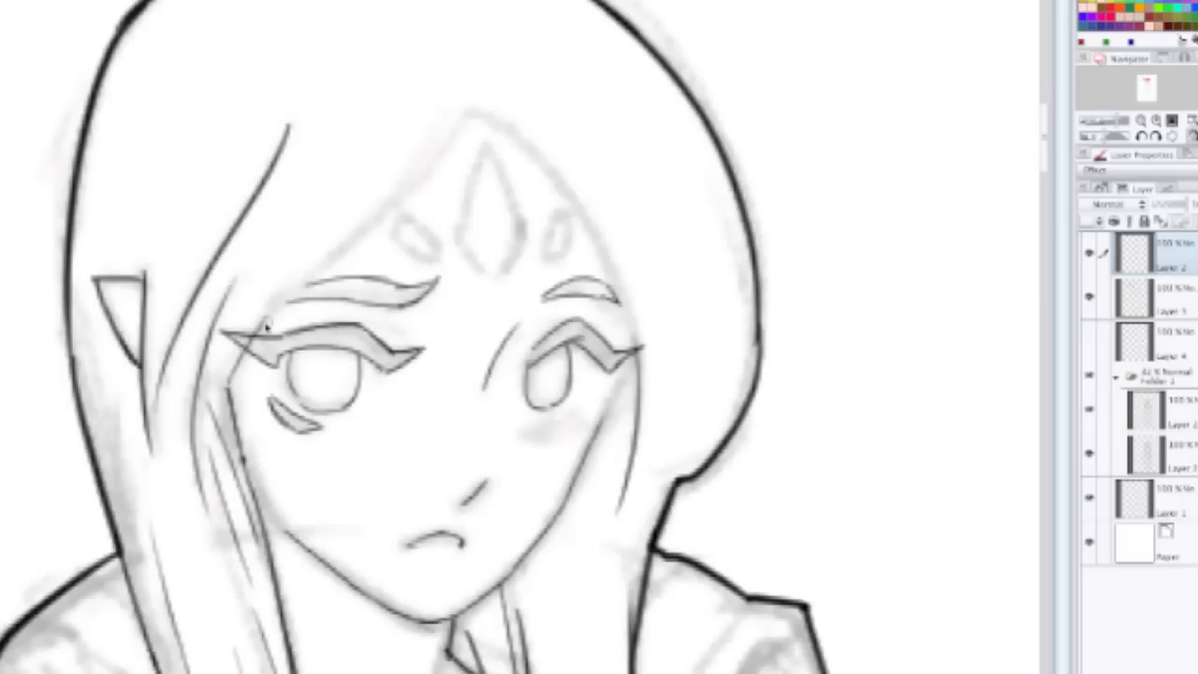
left_click_drag(266, 324, 465, 103)
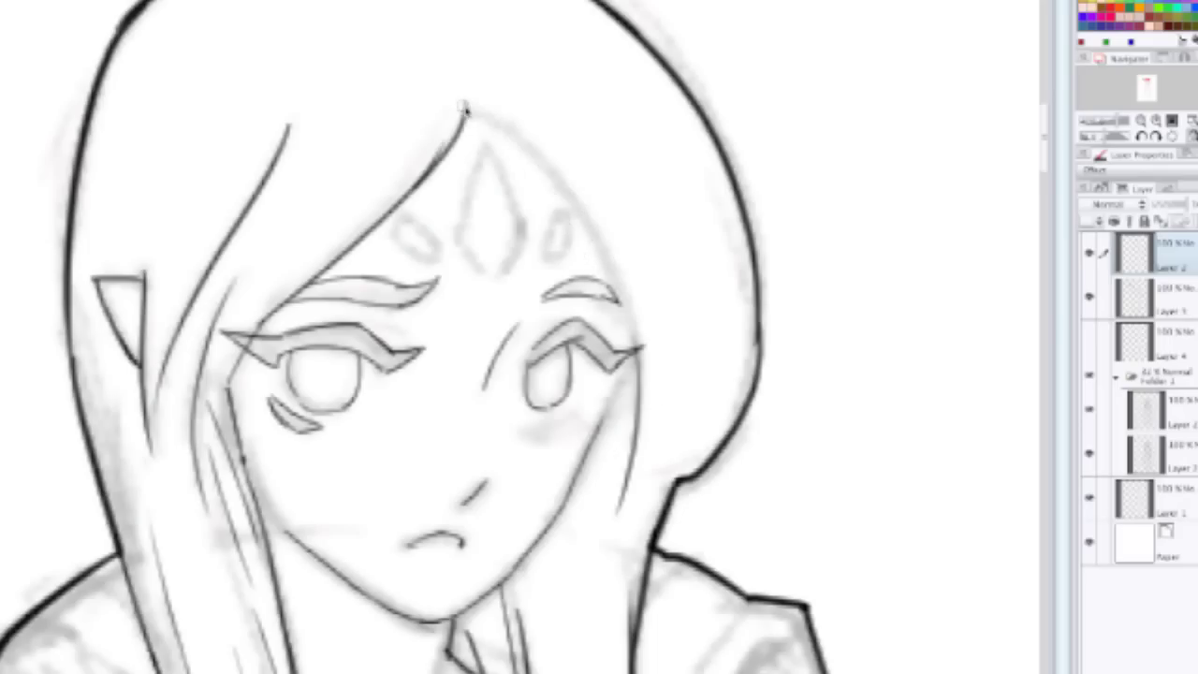
left_click_drag(462, 107, 610, 289)
key("ctrl+z")
left_click_drag(463, 106, 575, 251)
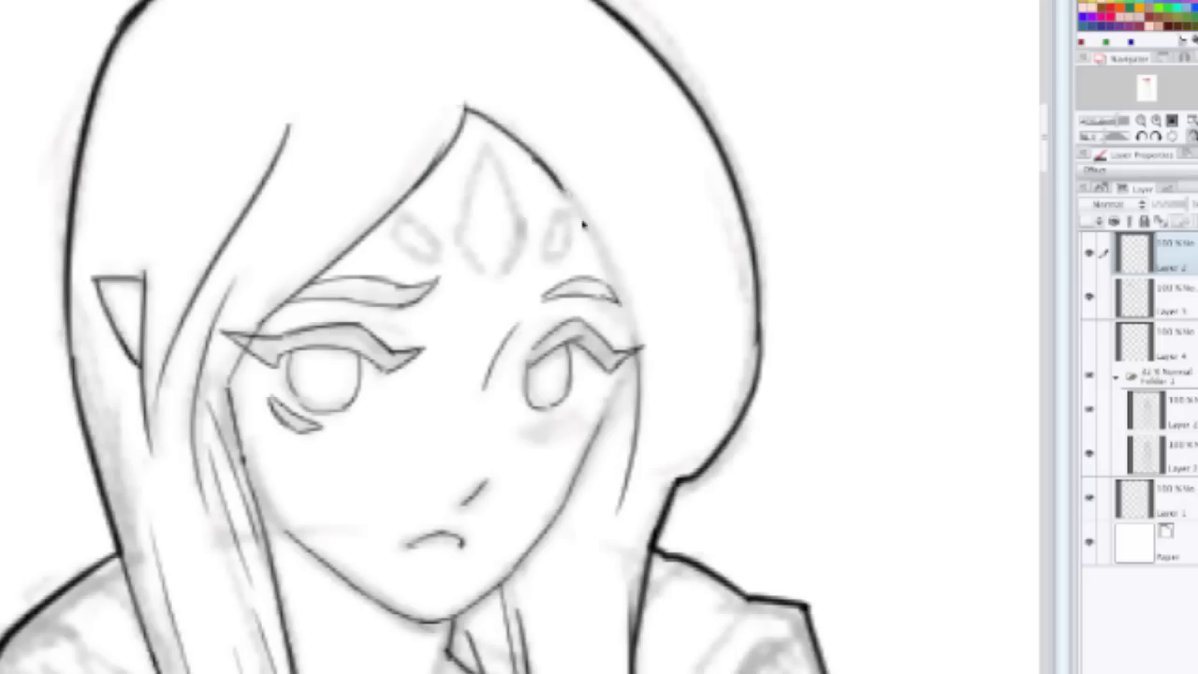
Step: Continue the right edge of the fringe from beside the forehead marks down to the outer eye corner
left_click_drag(561, 189, 585, 311)
key("ctrl+z")
left_click_drag(545, 160, 642, 329)
key("ctrl+z")
mouse_move(543, 166)
left_mouse_down()
mouse_move(613, 301)
mouse_move(633, 373)
left_mouse_up()
left_click_drag(619, 298, 631, 382)
scroll(607, 281, "down", 2)
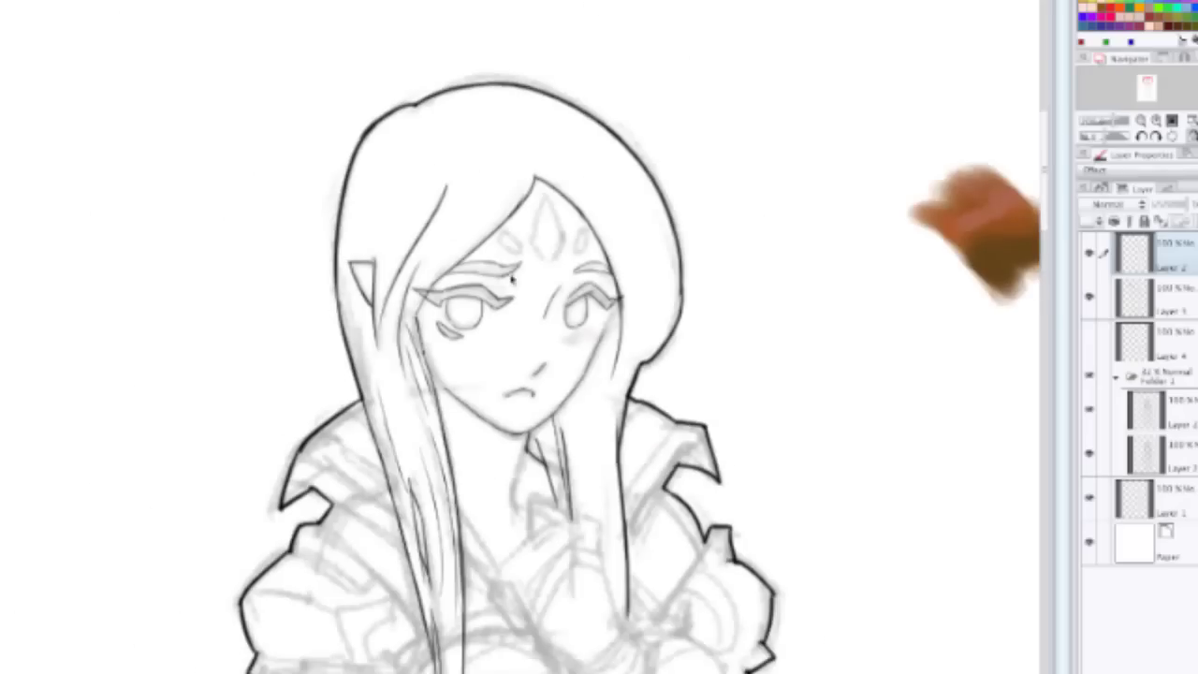
Step: Ink the lower-left outline of the raised hand, angling down to the wrist
left_click_drag(514, 278, 463, 111)
scroll(527, 401, "up", 1)
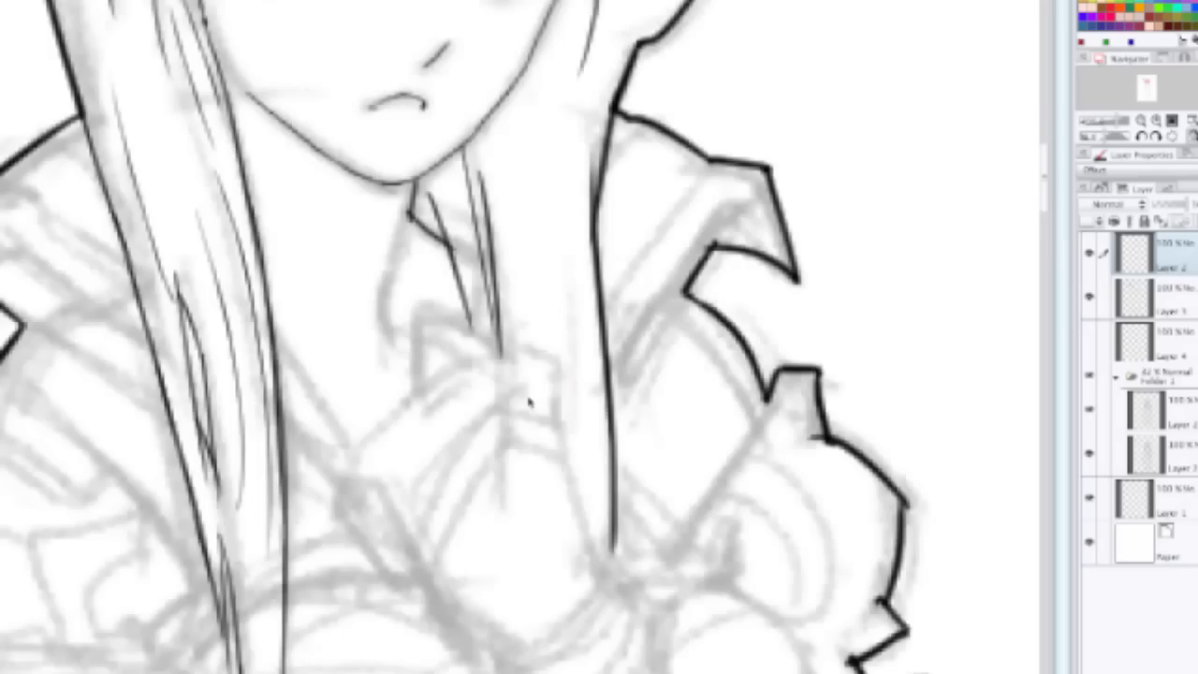
scroll(468, 138, "up", 2)
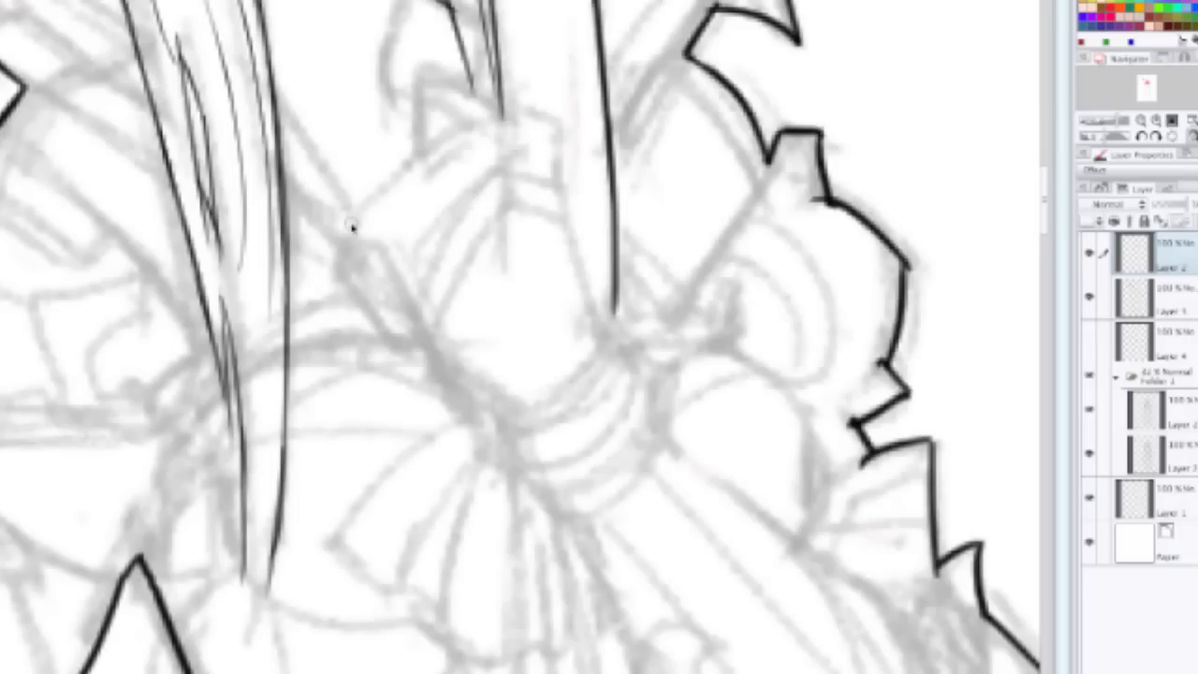
mouse_move(350, 225)
left_mouse_down()
mouse_move(332, 274)
mouse_move(410, 358)
mouse_move(423, 344)
mouse_move(455, 429)
mouse_move(486, 440)
left_mouse_up()
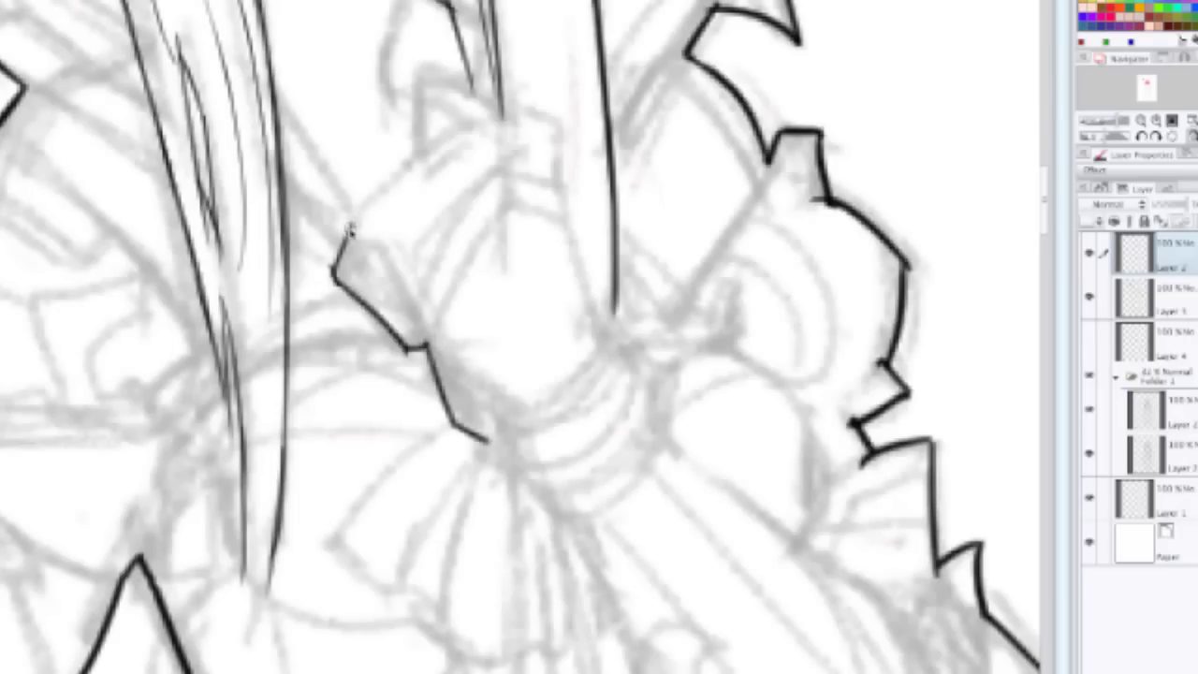
Step: Ink the upper-left outline of the raised hand, running from the knuckle up to the fingers below the chin
left_click_drag(349, 230, 416, 166)
key("ctrl+z")
left_click_drag(347, 233, 415, 167)
key("ctrl+z")
key("ctrl+z")
mouse_move(347, 233)
left_mouse_down()
mouse_move(420, 157)
mouse_move(425, 68)
mouse_move(538, 120)
left_mouse_up()
key("ctrl+z")
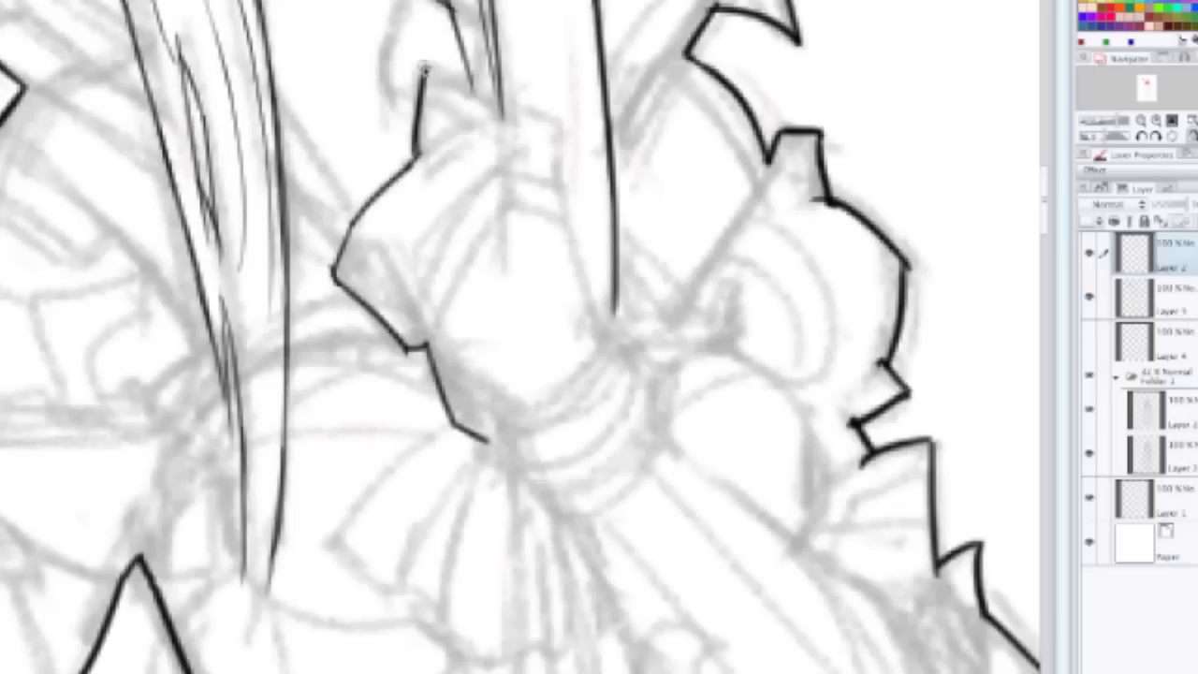
Step: Ink the top of the raised hand and its right edge down over the wrist to the cuff
mouse_move(424, 67)
left_mouse_down()
mouse_move(563, 124)
mouse_move(574, 210)
mouse_move(563, 191)
mouse_move(604, 332)
mouse_move(594, 290)
mouse_move(592, 326)
mouse_move(655, 368)
mouse_move(637, 361)
mouse_move(668, 436)
left_mouse_up()
key("ctrl+z")
key("ctrl+z")
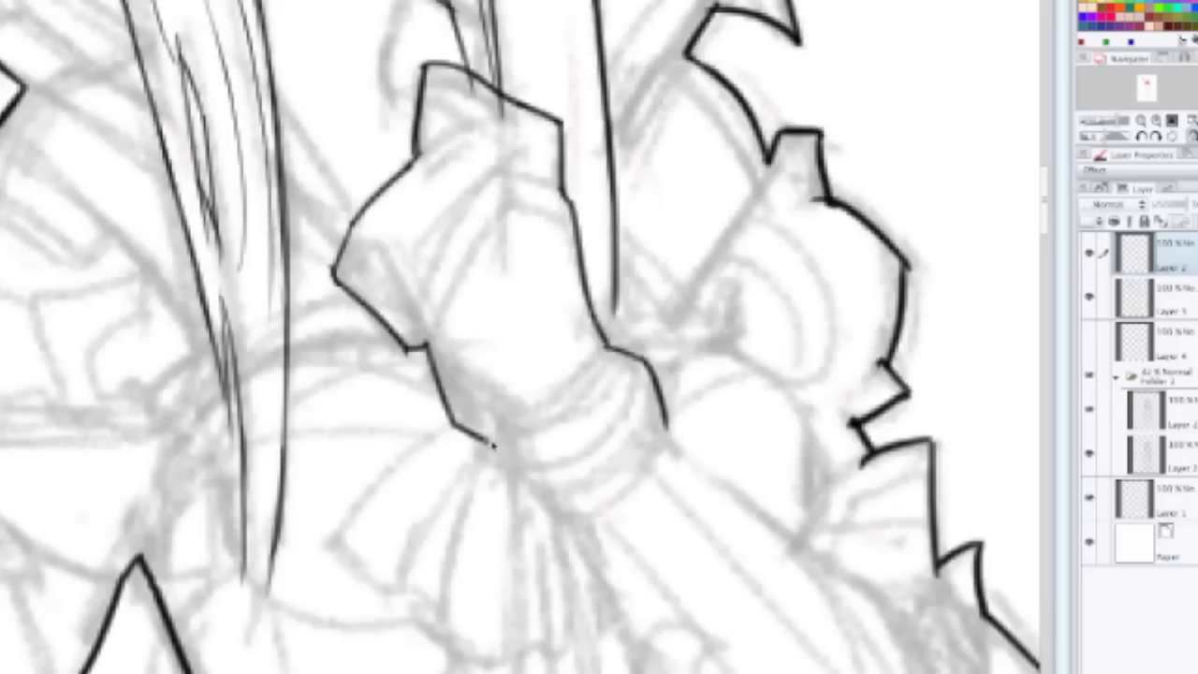
Step: Ink the stepped lower edge of the cuff and both long edges of the forearm towards the elbow
mouse_move(486, 444)
left_mouse_down()
mouse_move(522, 502)
mouse_move(574, 523)
left_mouse_up()
left_click_drag(520, 337, 433, 237)
mouse_move(616, 367)
left_mouse_down()
mouse_move(484, 196)
mouse_move(654, 306)
left_mouse_up()
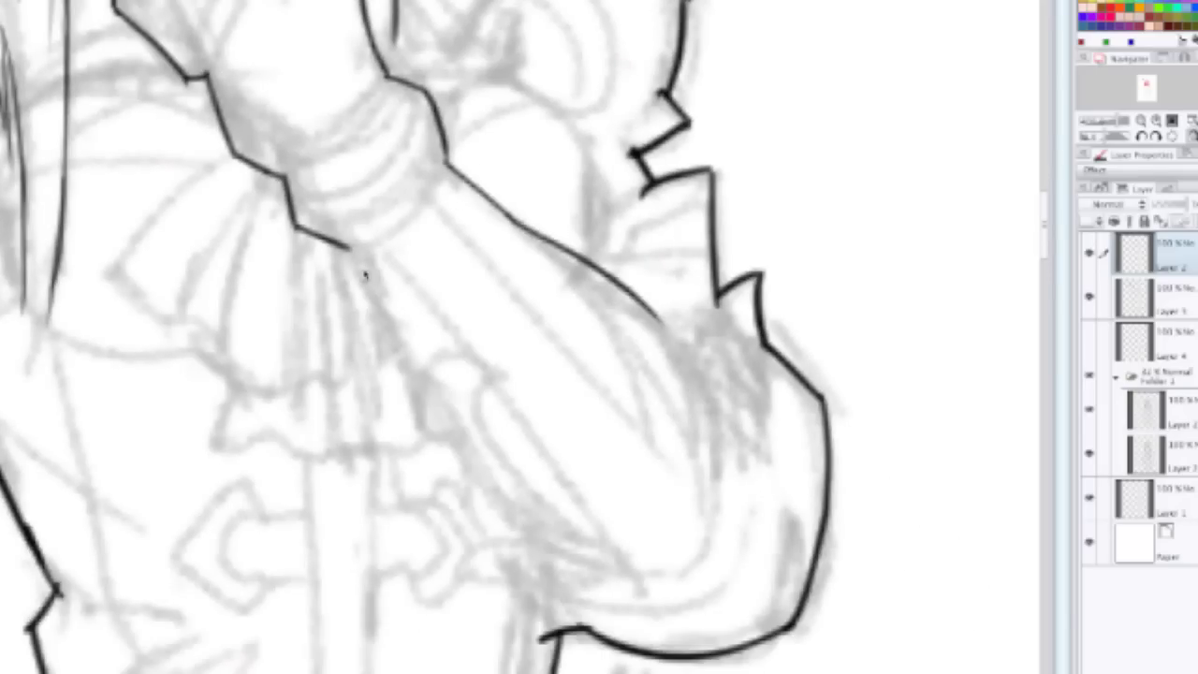
left_click_drag(347, 245, 510, 552)
left_click_drag(482, 483, 379, 282)
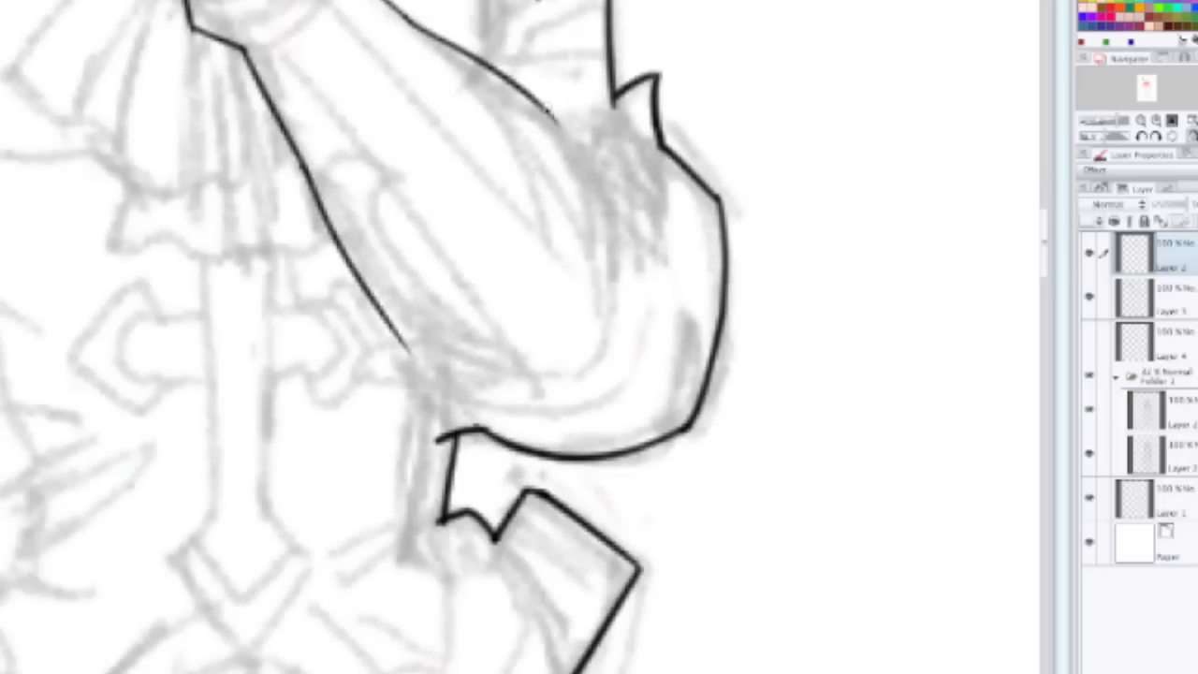
Step: Curve the ends of the forearm's upper and lower edges inwards at the elbow
left_click_drag(540, 103, 597, 119)
key("ctrl+z")
left_click_drag(556, 131, 625, 220)
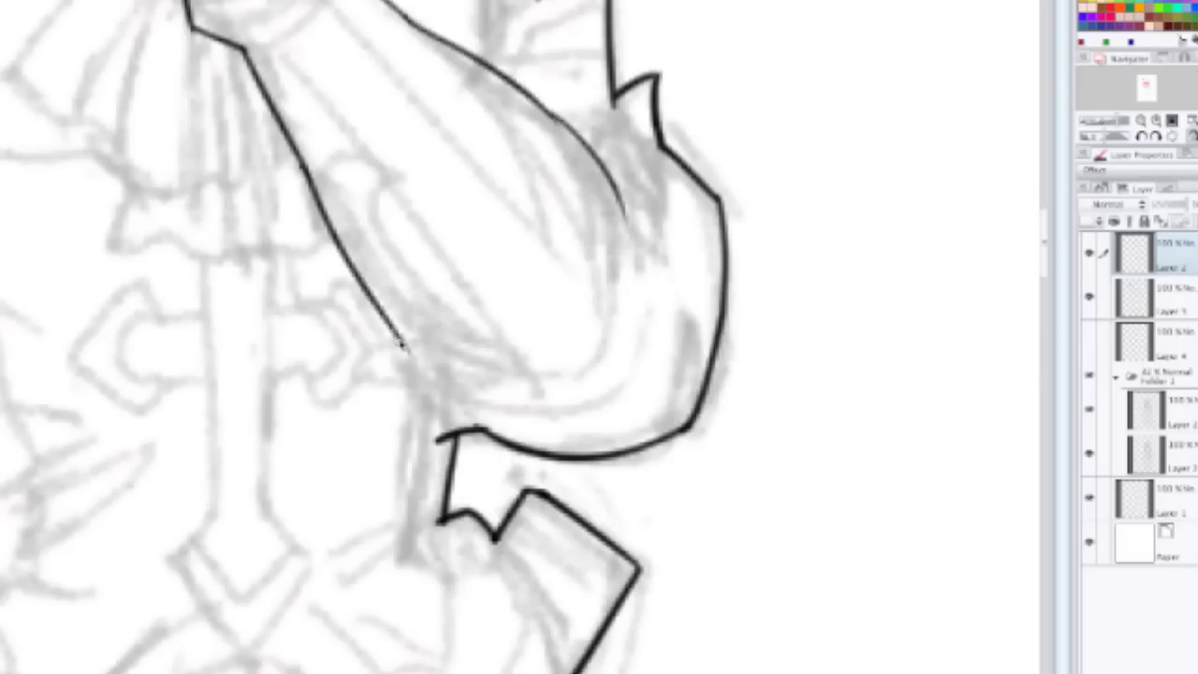
left_click_drag(400, 342, 496, 415)
key("ctrl+z")
left_click_drag(402, 340, 473, 367)
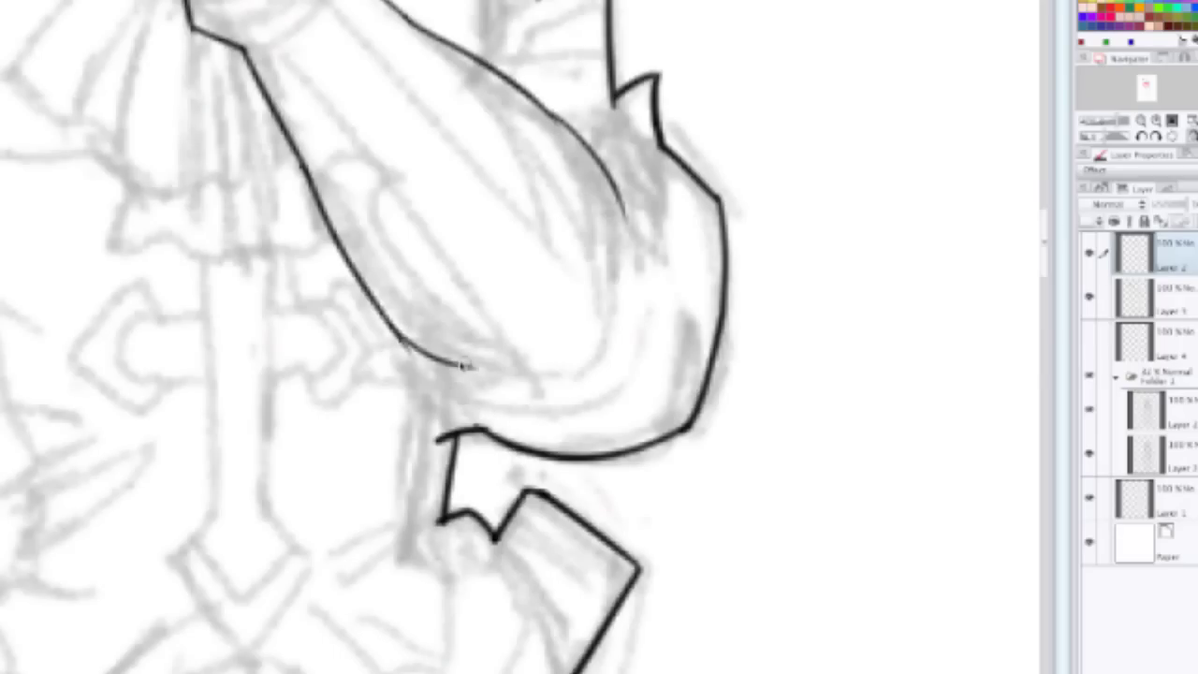
Step: Try to ink an outer sleeve edge and fold joining the forearm's lower edge to the elbow outline
left_click_drag(356, 281, 436, 431)
key("ctrl+z")
left_click_drag(341, 251, 451, 447)
key("ctrl+z")
left_click_drag(342, 259, 447, 442)
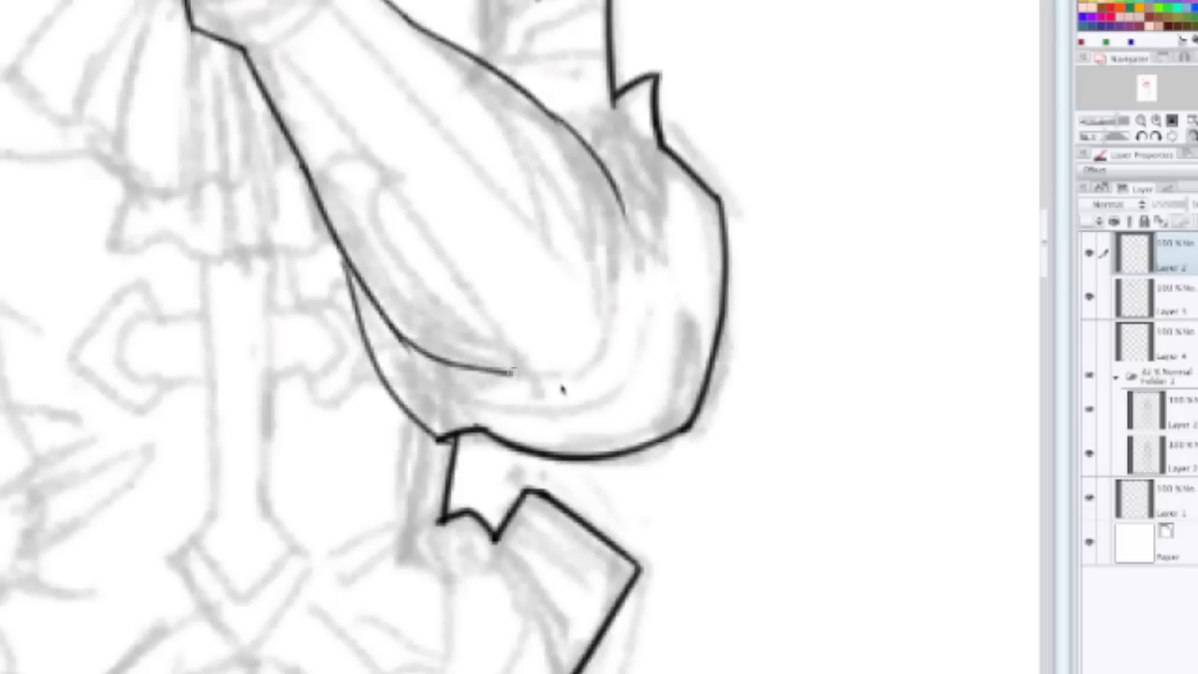
left_click_drag(473, 426, 582, 408)
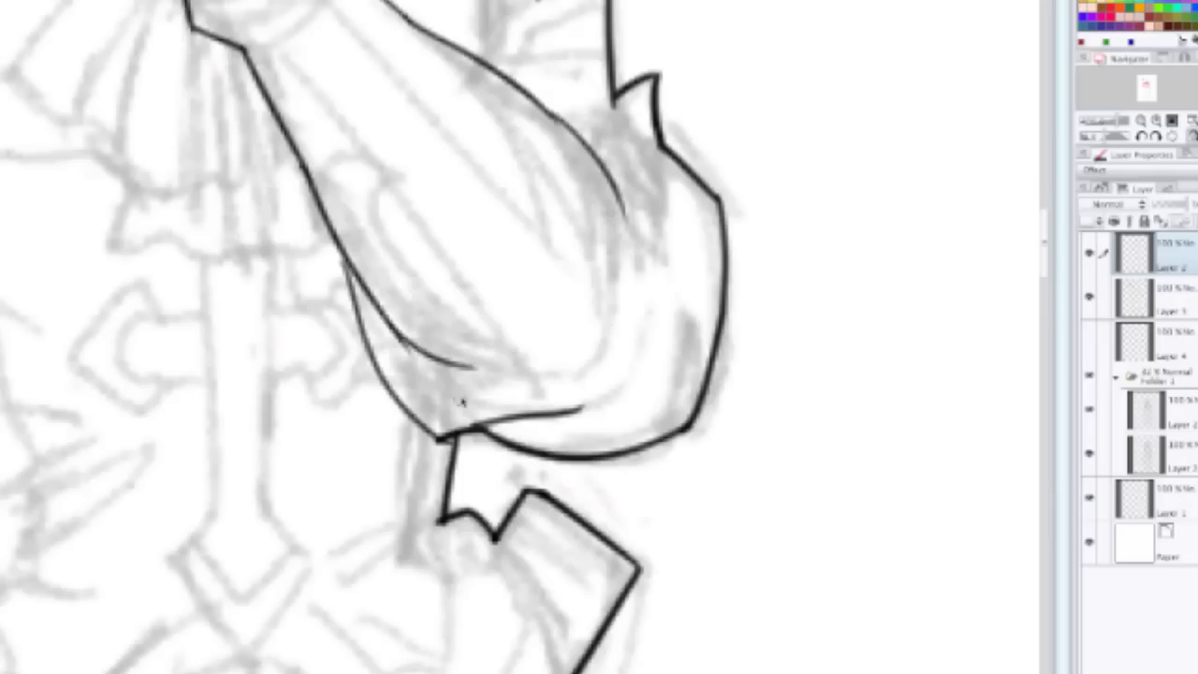
key("ctrl+z")
key("ctrl+z")
left_click_drag(402, 342, 553, 409)
key("ctrl+z")
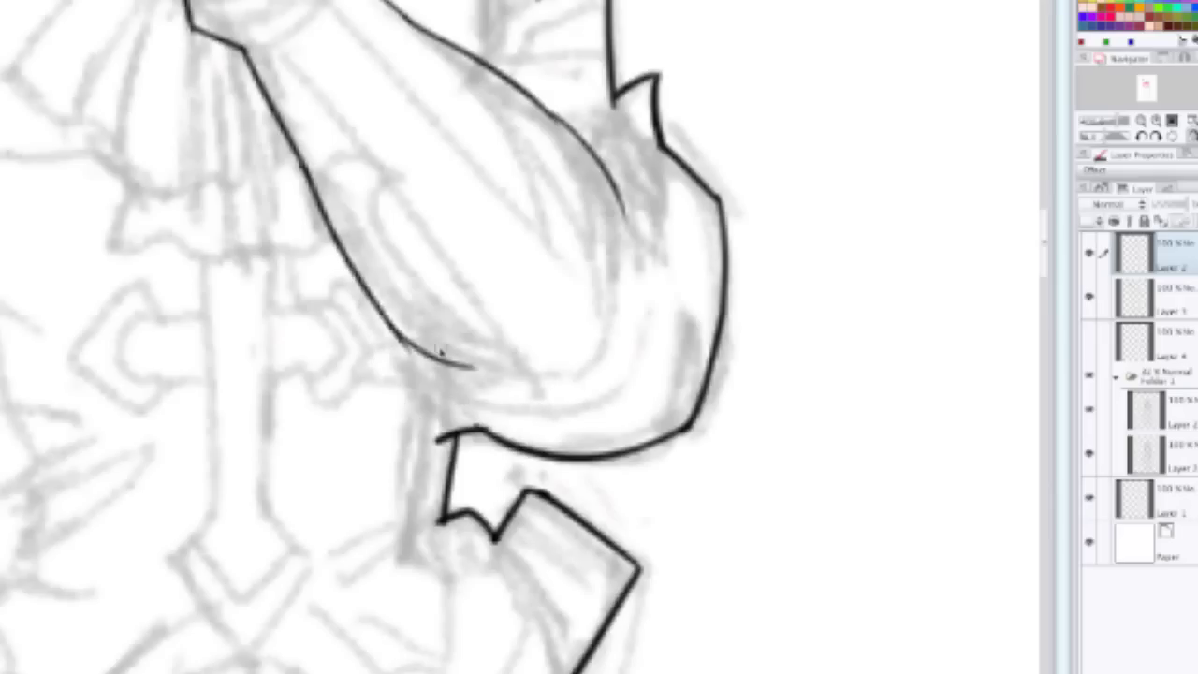
Step: Join the forearm's lower and upper edges with a rounded curve inside the elbow
mouse_move(468, 367)
left_mouse_down()
mouse_move(577, 354)
mouse_move(577, 380)
mouse_move(595, 376)
mouse_move(627, 259)
left_mouse_up()
left_click_drag(622, 215, 612, 315)
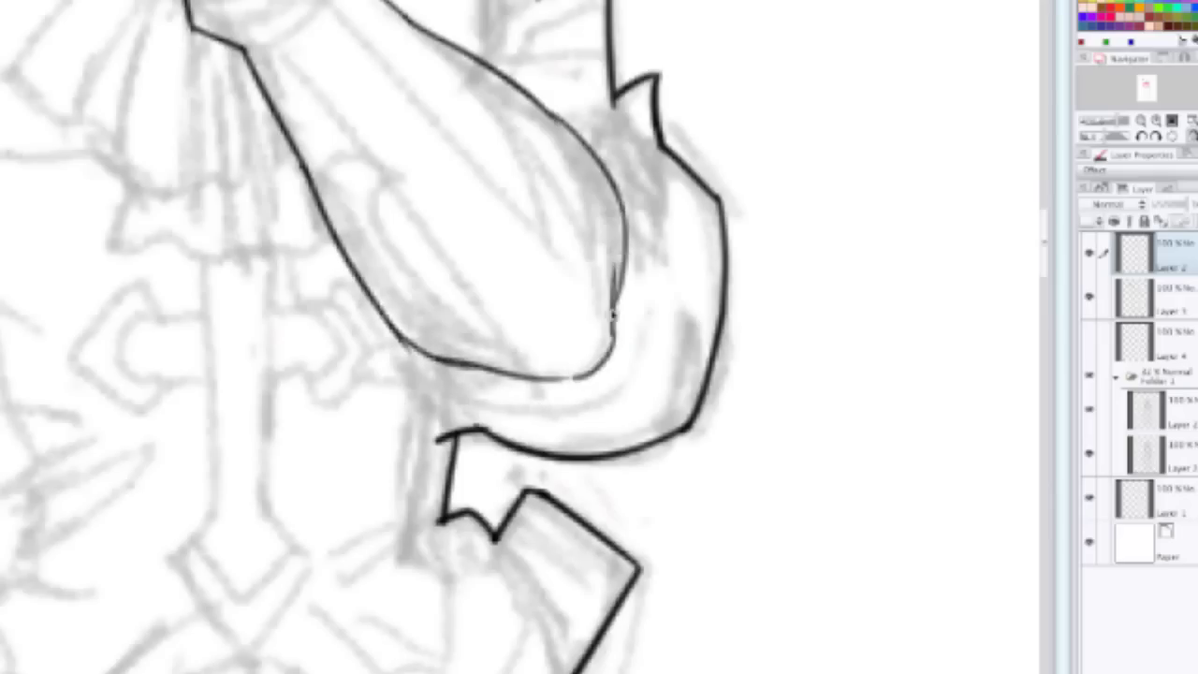
Step: Try to ink a bulging curve from the forearm's lower edge to the inner end of the elbow outline
mouse_move(363, 273)
left_mouse_down()
mouse_move(390, 371)
mouse_move(427, 413)
left_mouse_up()
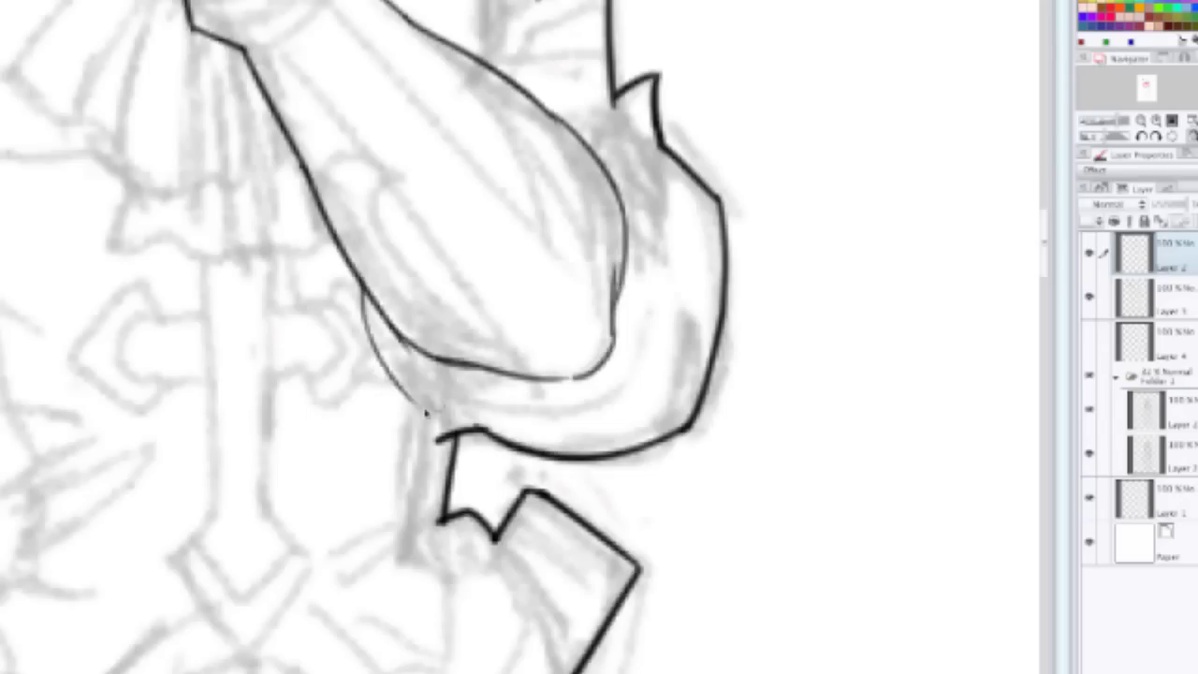
key("ctrl+z")
mouse_move(360, 277)
left_mouse_down()
mouse_move(357, 326)
mouse_move(439, 438)
left_mouse_up()
key("ctrl+z")
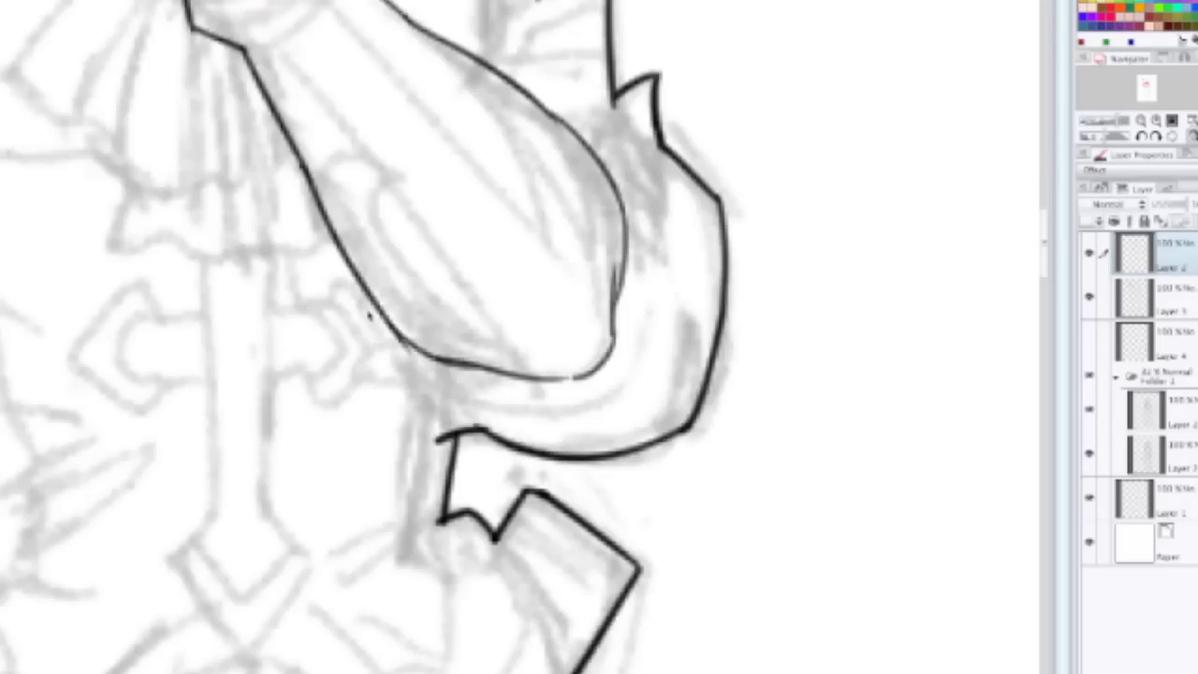
left_click_drag(363, 290, 439, 438)
key("ctrl+z")
mouse_move(363, 286)
left_mouse_down()
mouse_move(386, 397)
mouse_move(433, 442)
left_mouse_up()
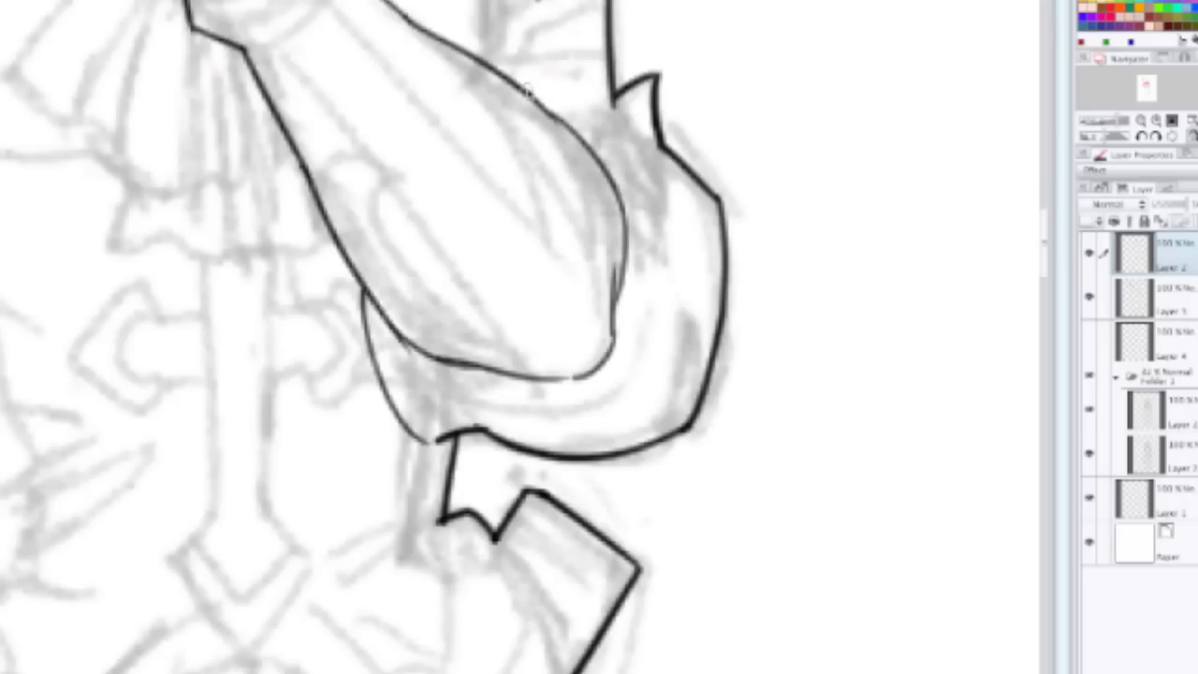
Step: Try to ink an inner rim from the forearm's upper edge, curving over and down inside the elbow outline
left_click_drag(551, 105, 655, 165)
key("ctrl+z")
left_click_drag(550, 109, 670, 178)
key("ctrl+z")
left_click_drag(530, 93, 668, 190)
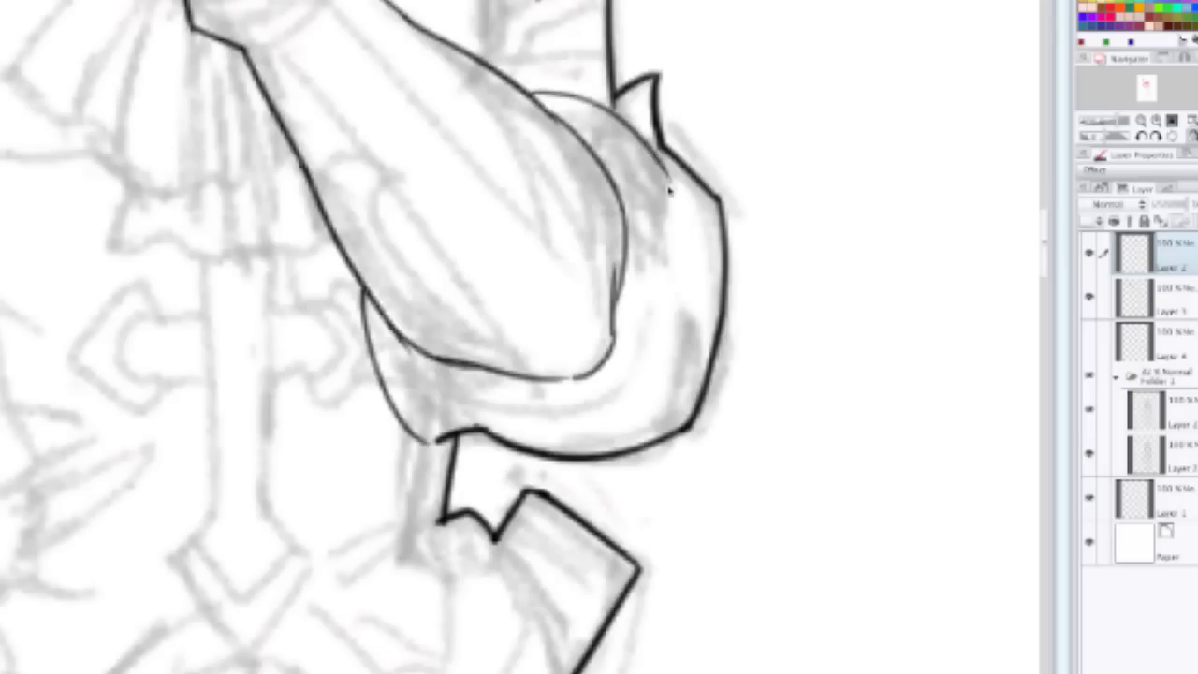
key("ctrl+z")
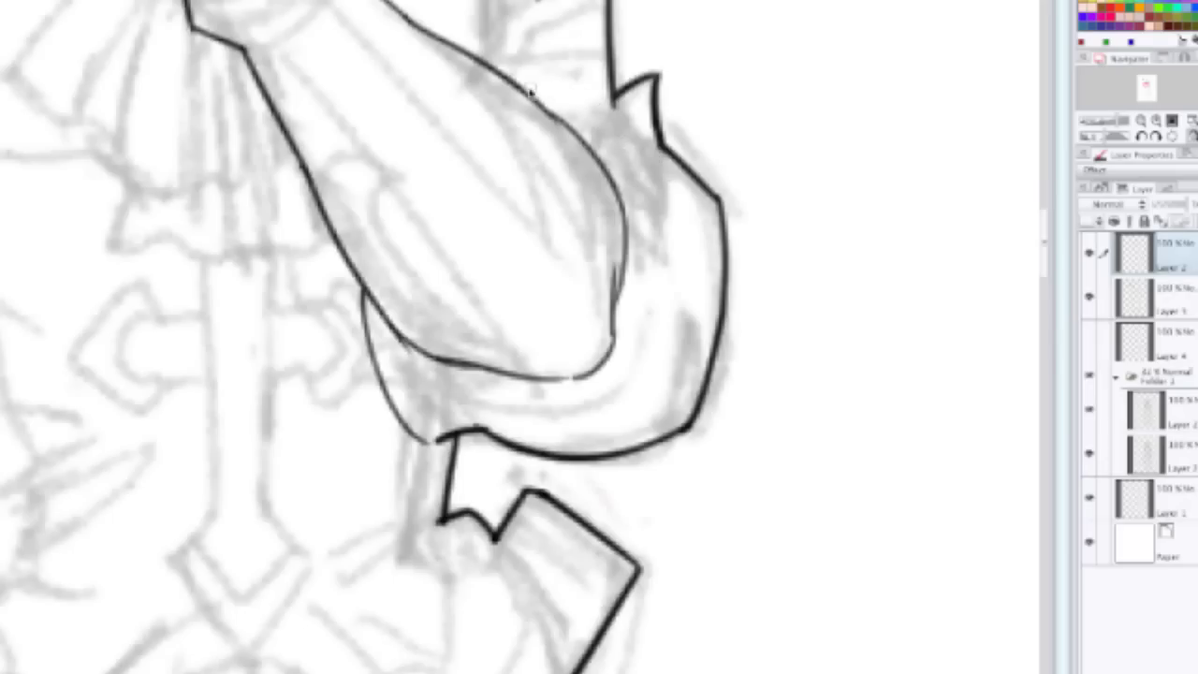
left_click_drag(546, 110, 672, 177)
key("ctrl+z")
mouse_move(546, 110)
left_mouse_down()
mouse_move(677, 210)
mouse_move(668, 250)
left_mouse_up()
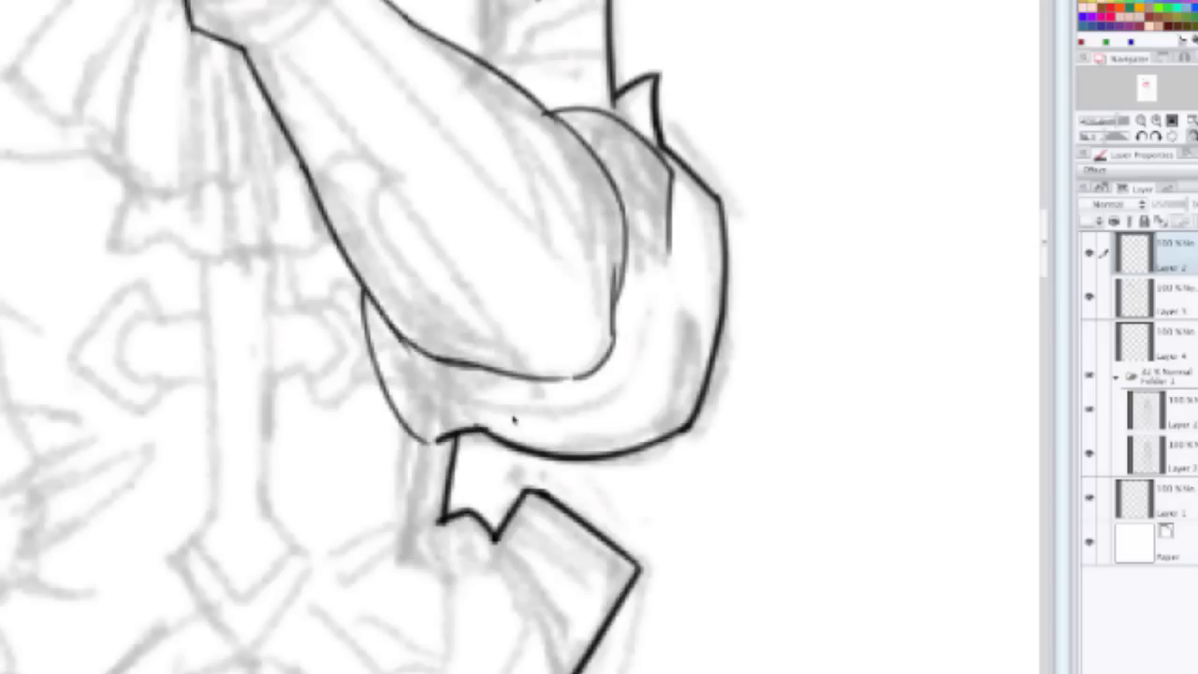
Step: Try to continue the inner rim around the underside of the elbow and join it to the outer outline
left_click_drag(513, 422, 649, 342)
key("ctrl+z")
mouse_move(540, 402)
left_mouse_down()
mouse_move(631, 386)
mouse_move(644, 350)
left_mouse_up()
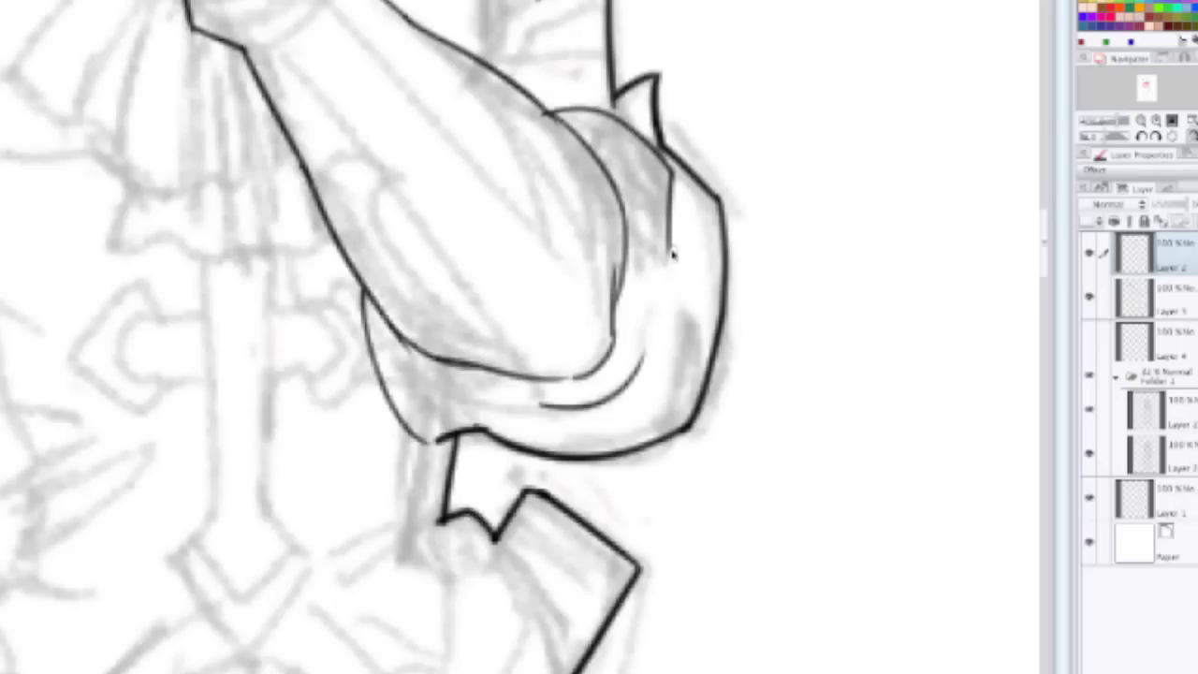
left_click_drag(672, 251, 622, 380)
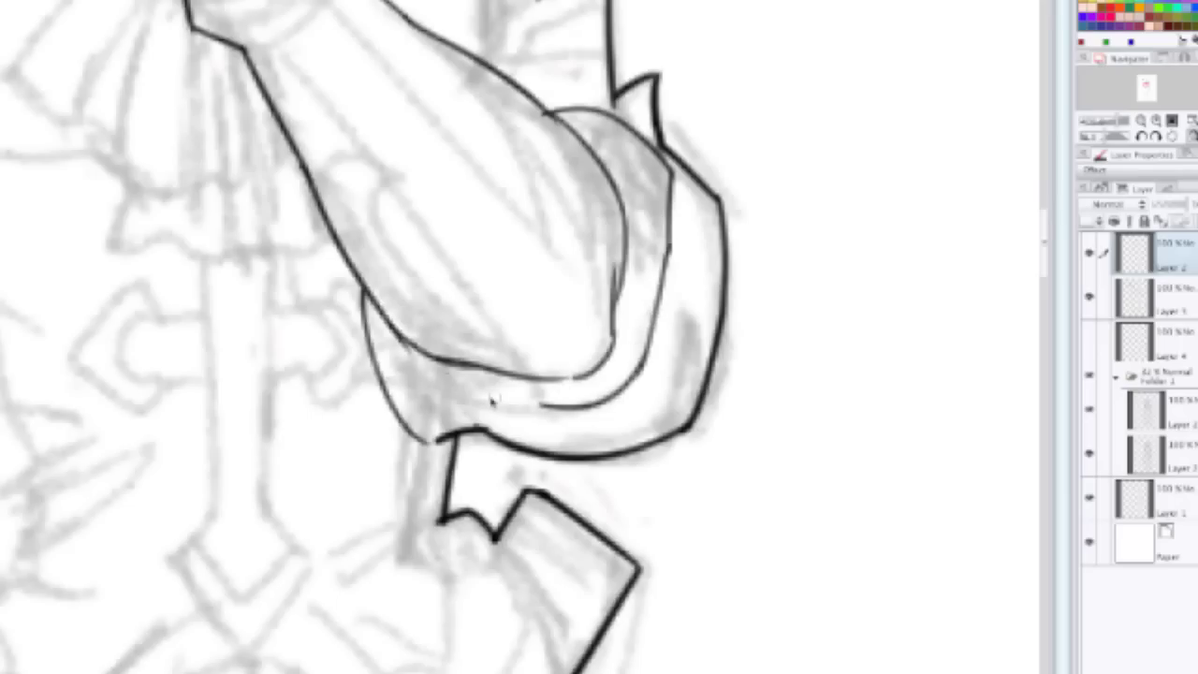
mouse_move(441, 393)
left_mouse_down()
mouse_move(531, 397)
mouse_move(456, 393)
mouse_move(554, 410)
left_mouse_up()
key("ctrl+z")
key("ctrl+z")
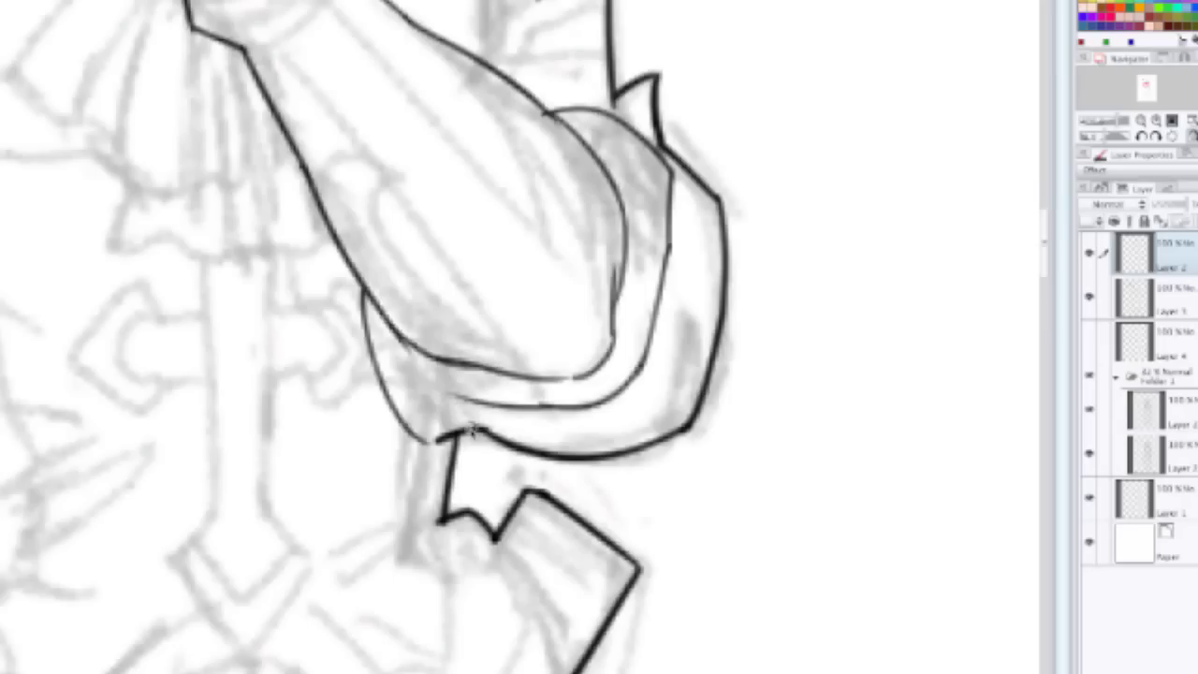
left_click_drag(472, 426, 451, 411)
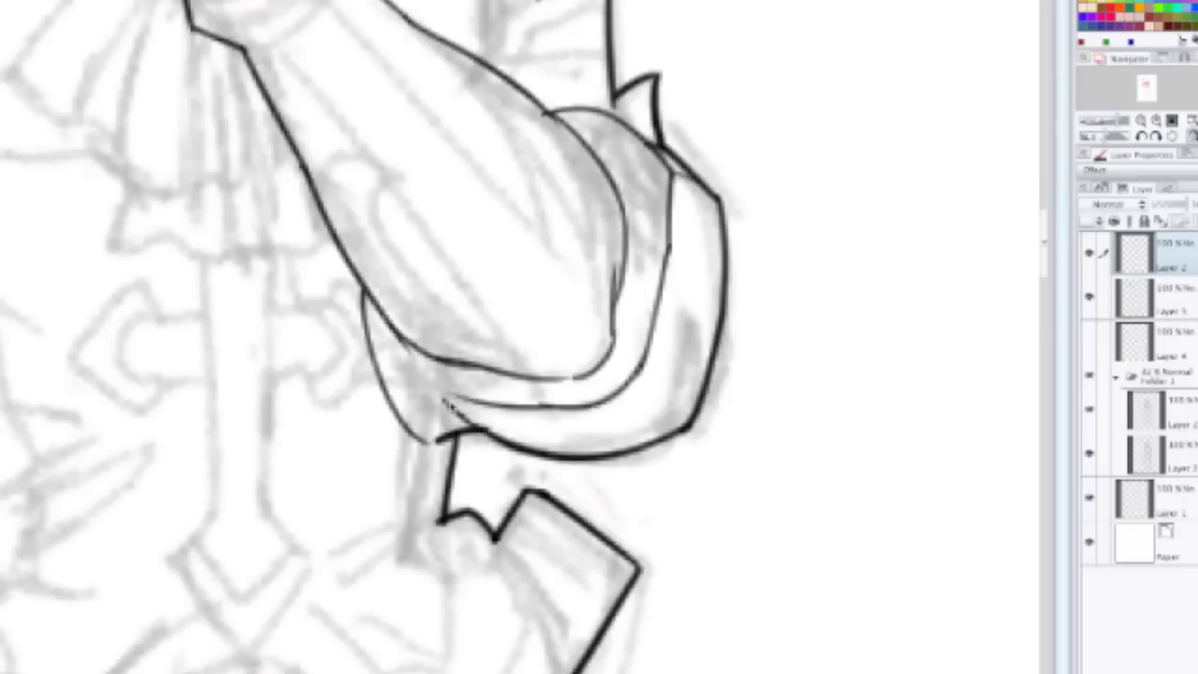
Step: Undo the inner rim lines around the elbow and the curve below the forearm's lower edge
mouse_move(490, 63)
left_mouse_down()
mouse_move(478, 239)
mouse_move(507, 196)
left_mouse_up()
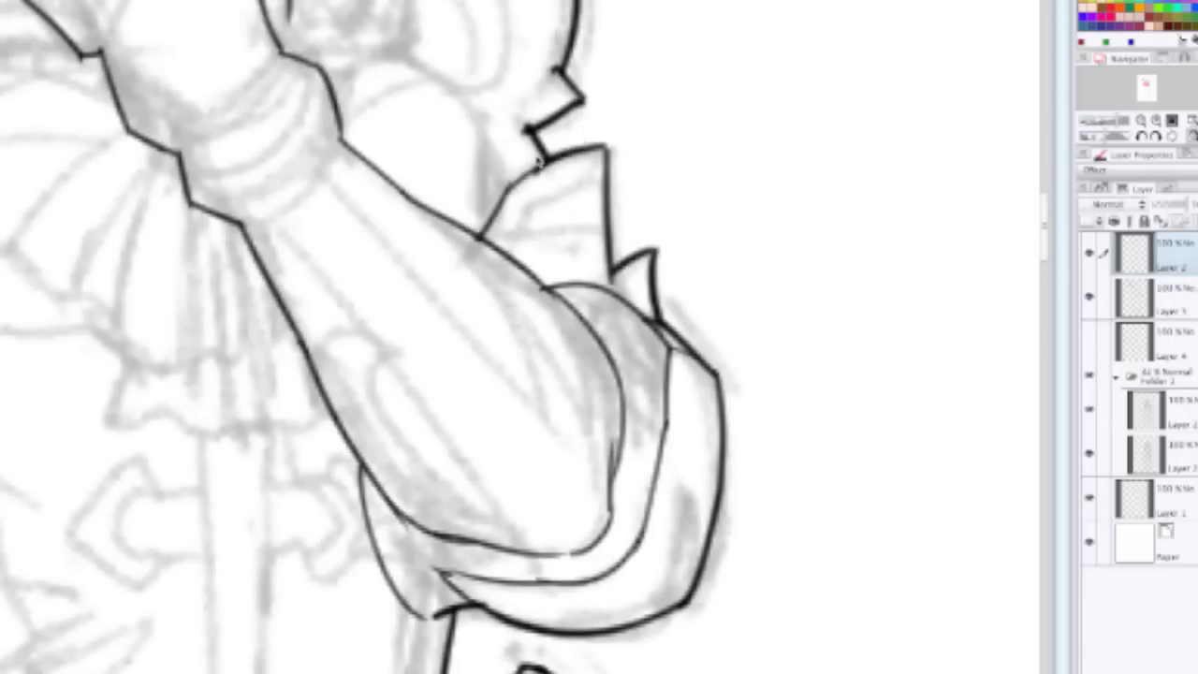
scroll(364, 312, "down", 3)
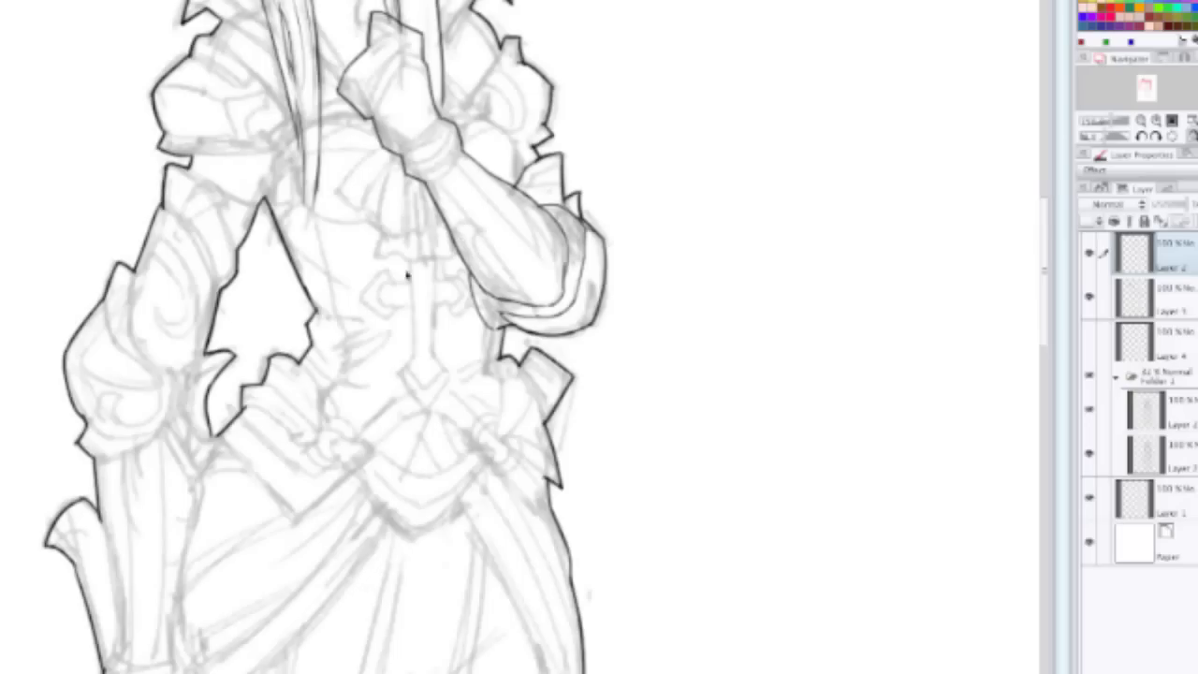
scroll(510, 308, "up", 1)
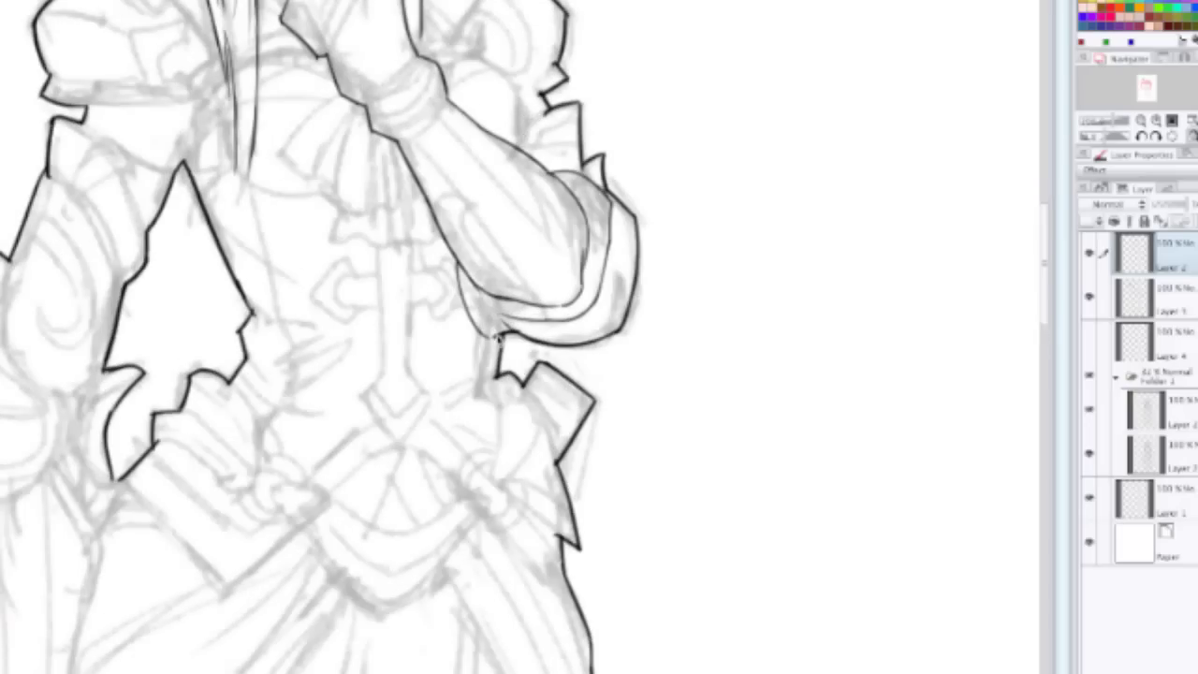
key("ctrl+z")
key("ctrl+z")
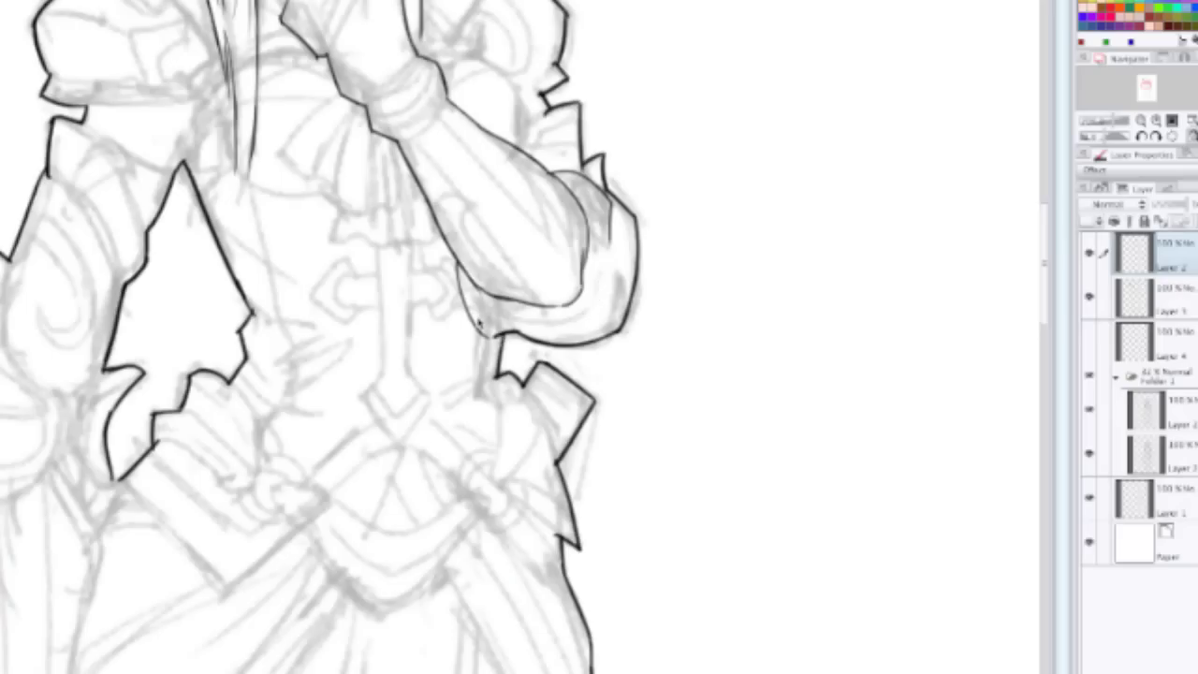
key("ctrl+z")
key("ctrl+z")
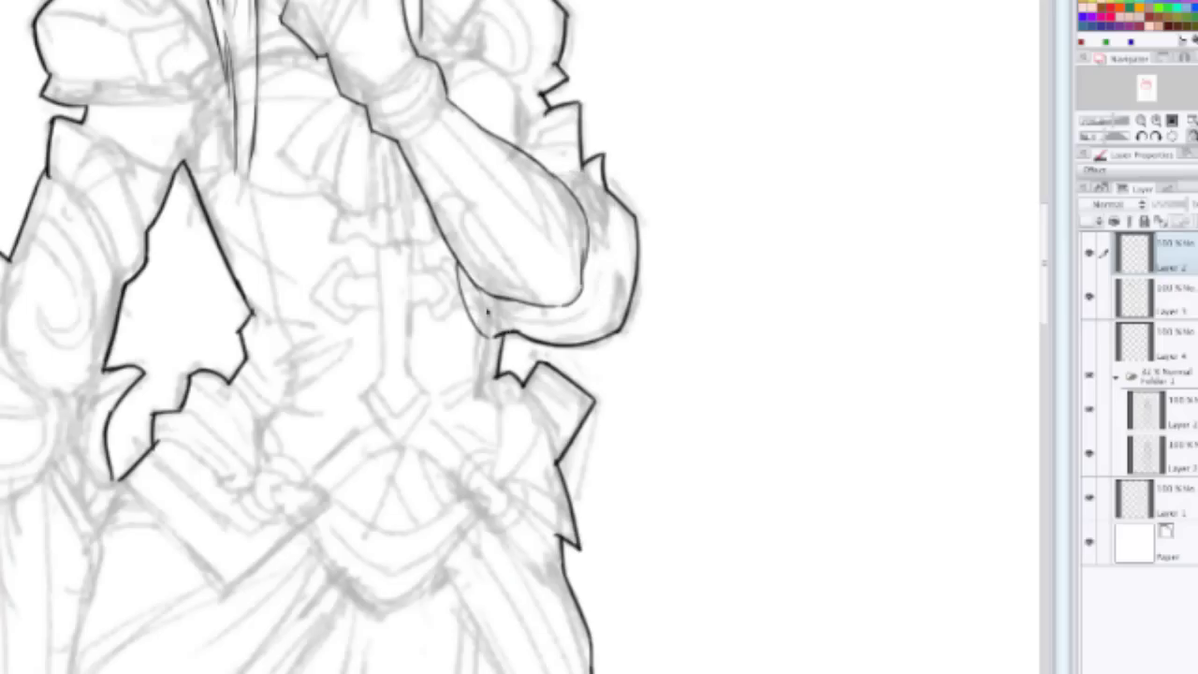
scroll(487, 311, "up", 3)
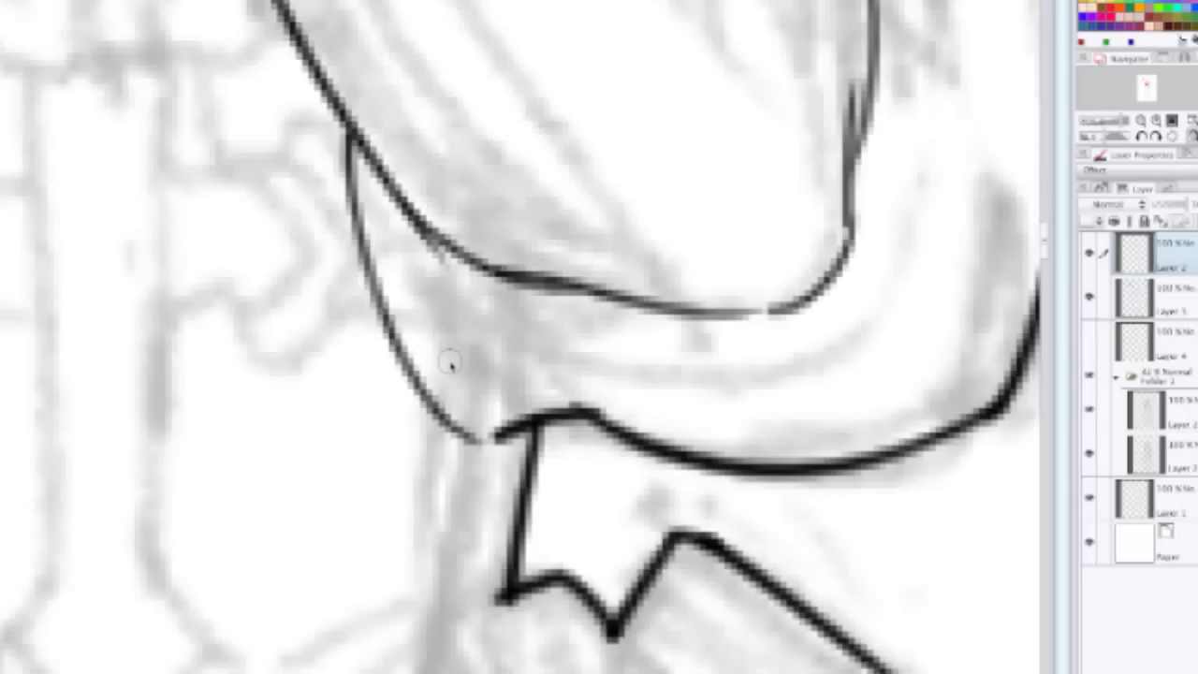
key("ctrl+z")
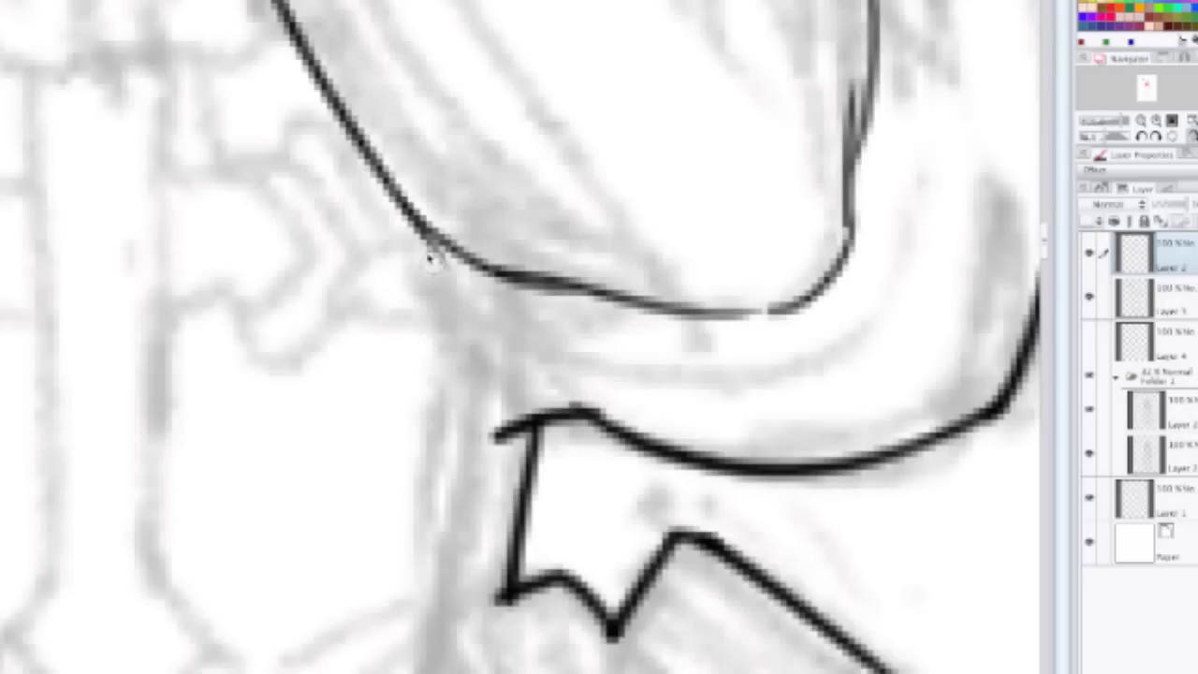
Step: Ink short curves closing the elbow piece against the forearm's lower and upper edges, with a short fold line at its lower corner
mouse_move(402, 217)
left_mouse_down()
mouse_move(402, 265)
mouse_move(491, 432)
left_mouse_up()
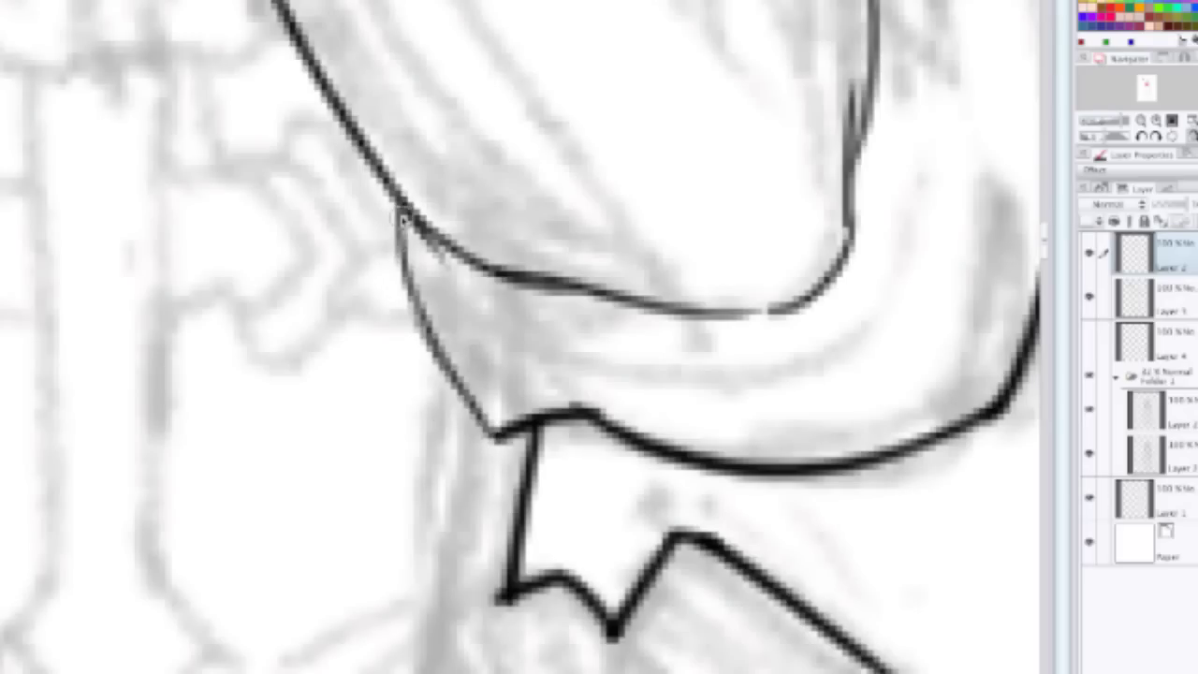
scroll(508, 118, "down", 3)
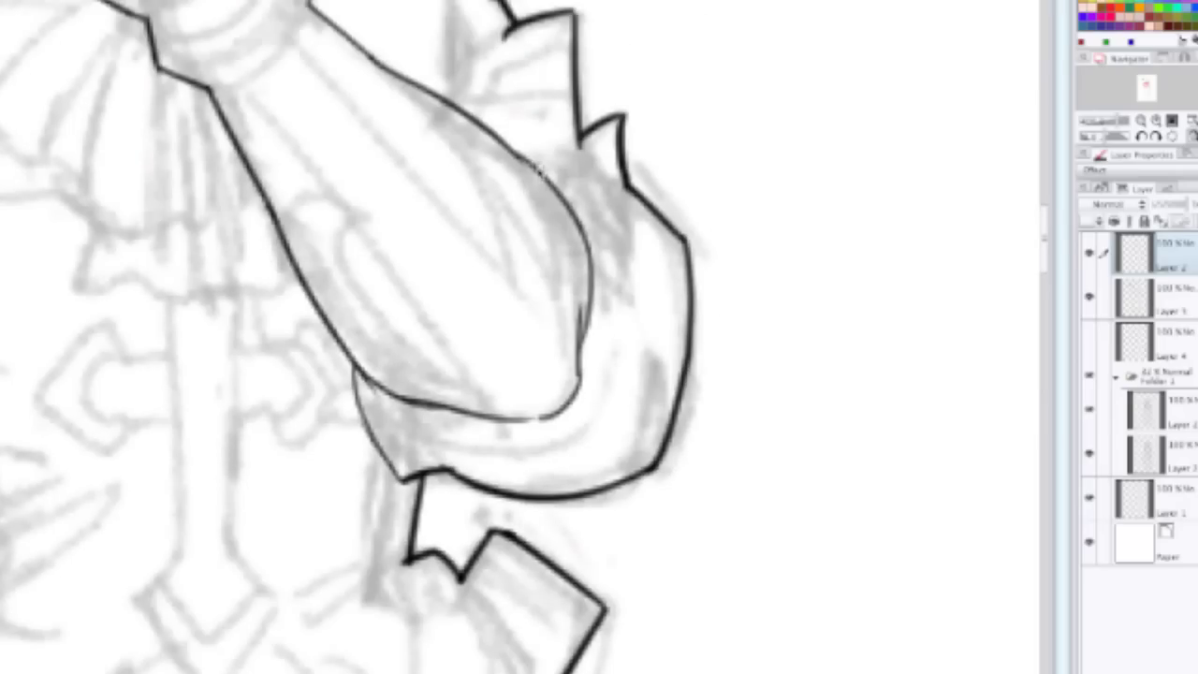
mouse_move(582, 135)
left_mouse_down()
mouse_move(566, 220)
mouse_move(567, 187)
left_mouse_up()
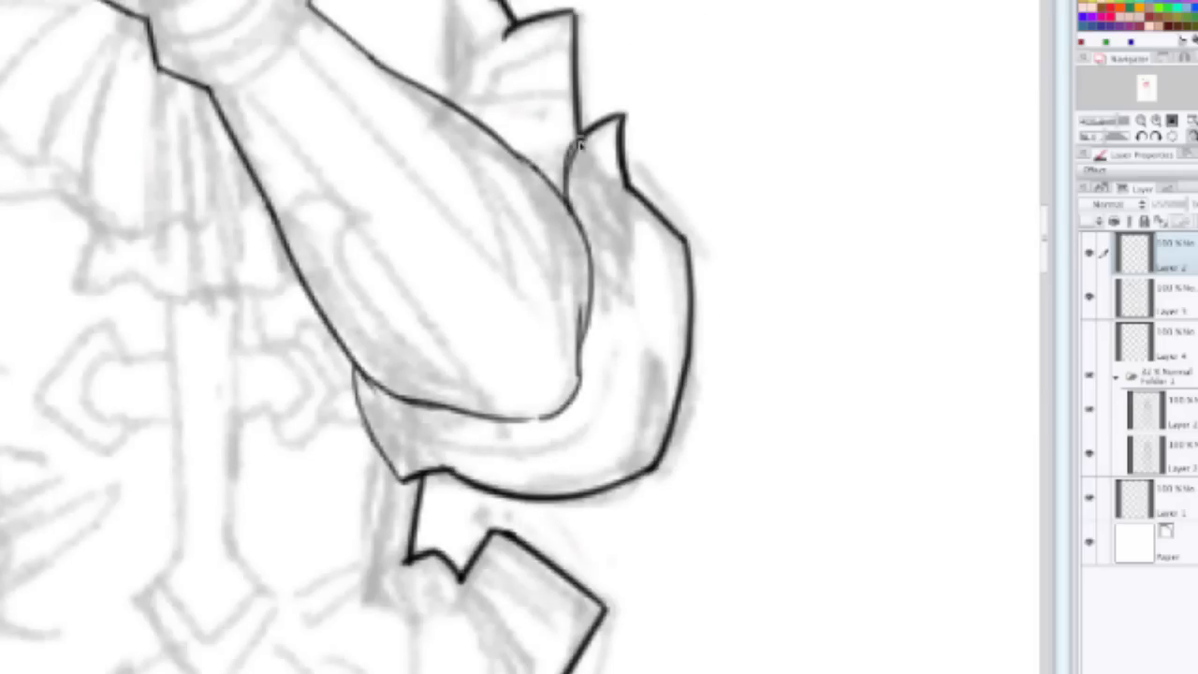
key("ctrl+z")
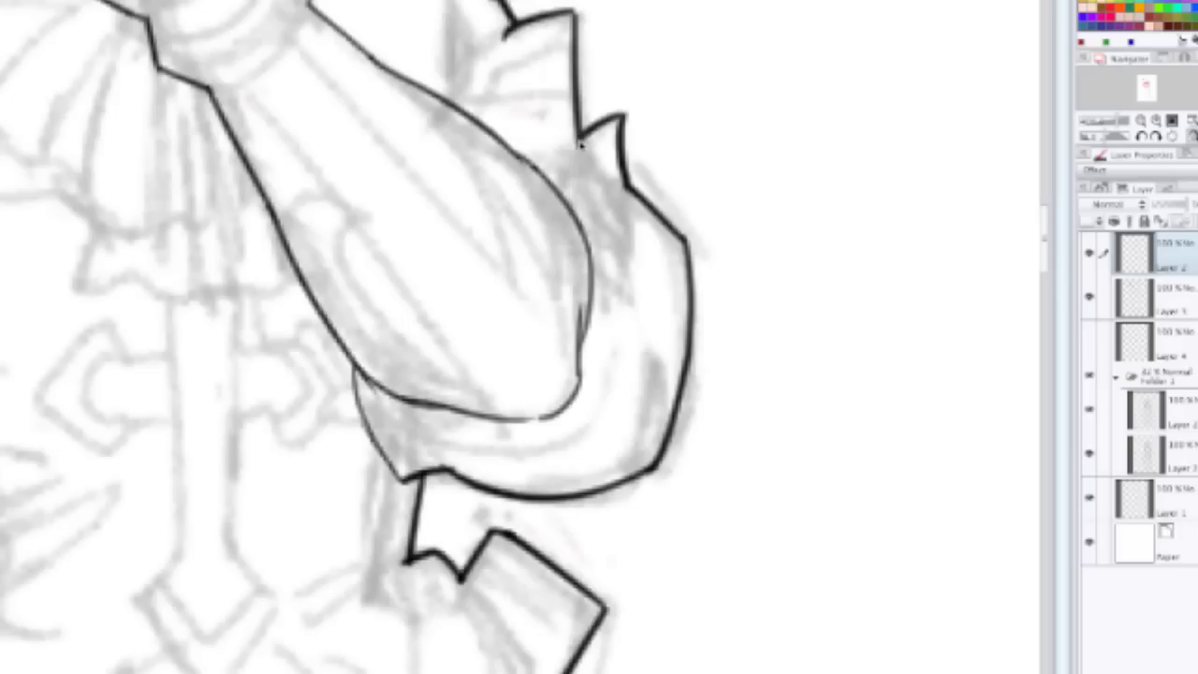
left_click_drag(581, 139, 566, 220)
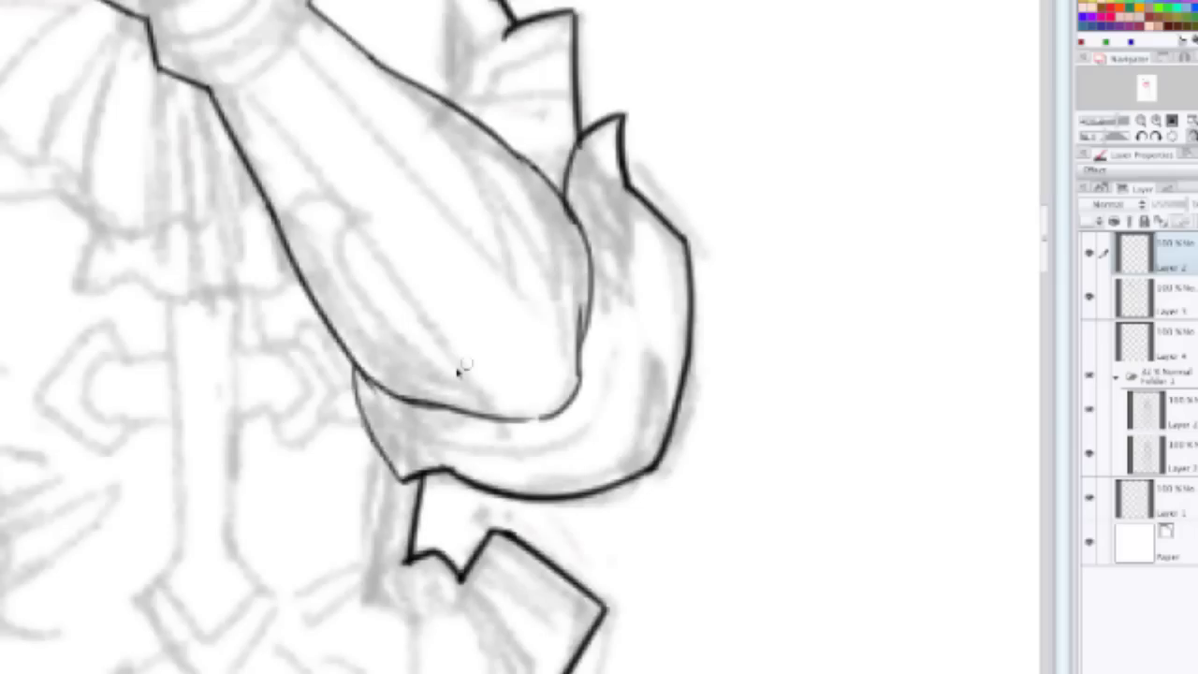
left_click_drag(379, 446, 421, 407)
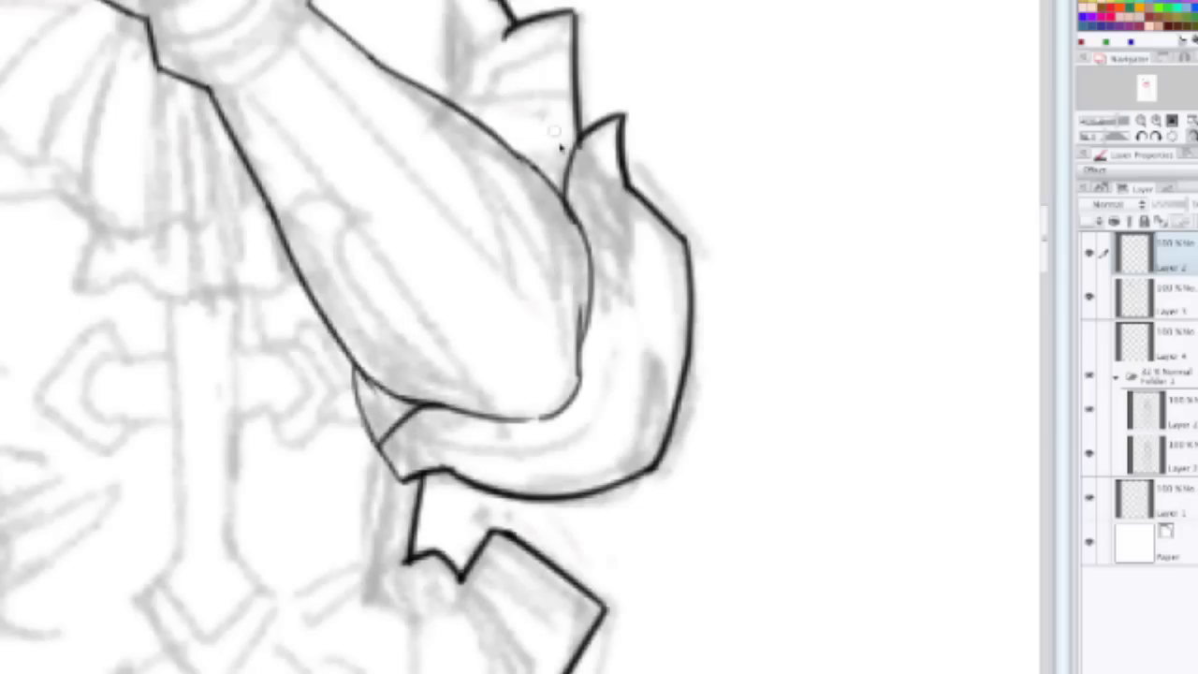
Step: Ink the curved edge of the hip piece, running down and inwards from the notch at the waist outline
scroll(549, 182, "down", 3)
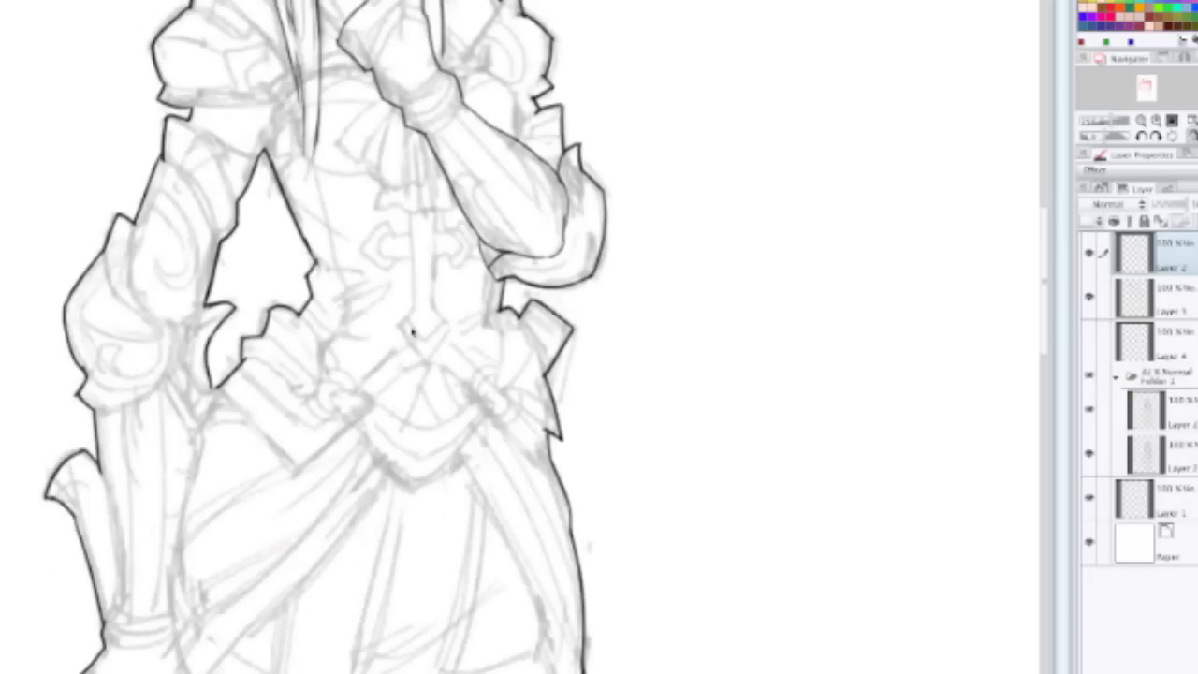
scroll(367, 331, "up", 2)
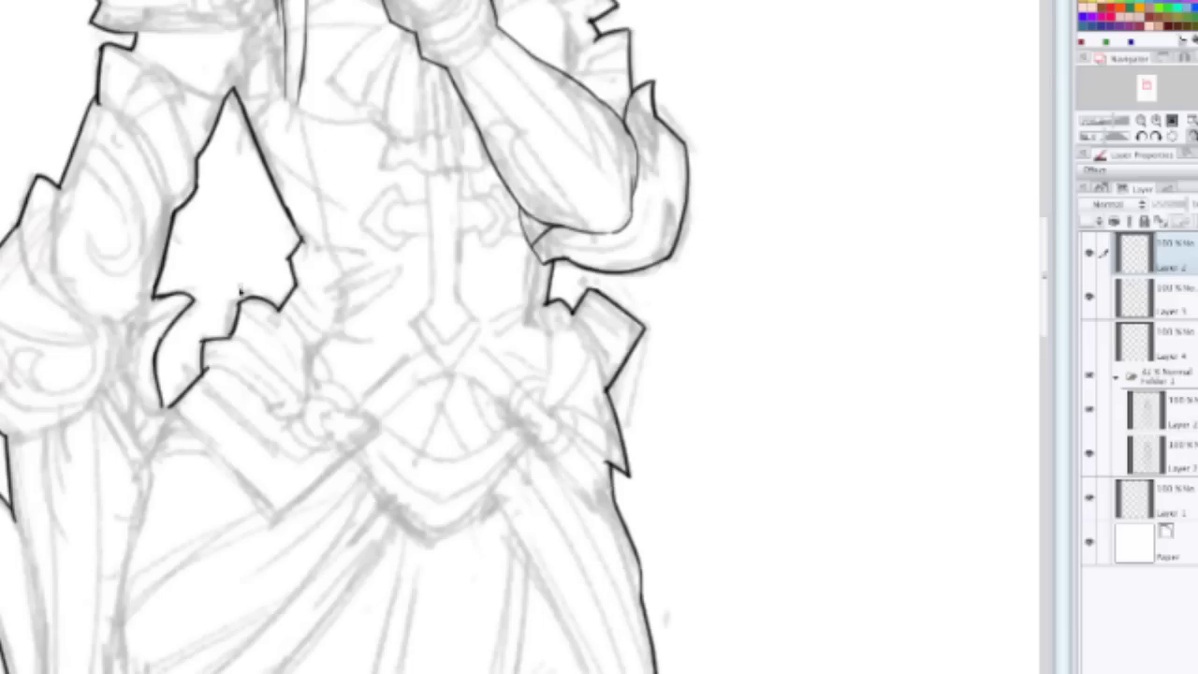
scroll(254, 302, "down", 1)
scroll(253, 237, "down", 4)
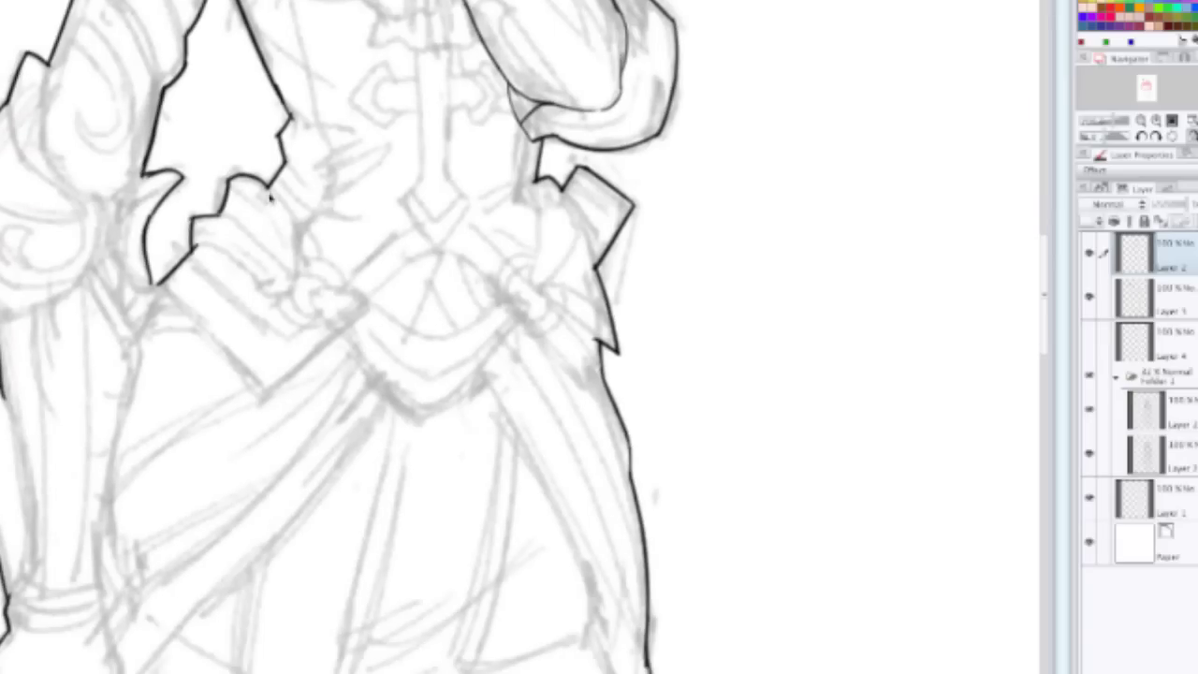
left_click_drag(265, 190, 312, 250)
key("ctrl+z")
left_click_drag(265, 184, 300, 246)
Step: Ink the cravat's two ruffled tiers below the raised hand, with their side edges and wavy hems meeting the forearm
left_click_drag(431, 138, 489, 390)
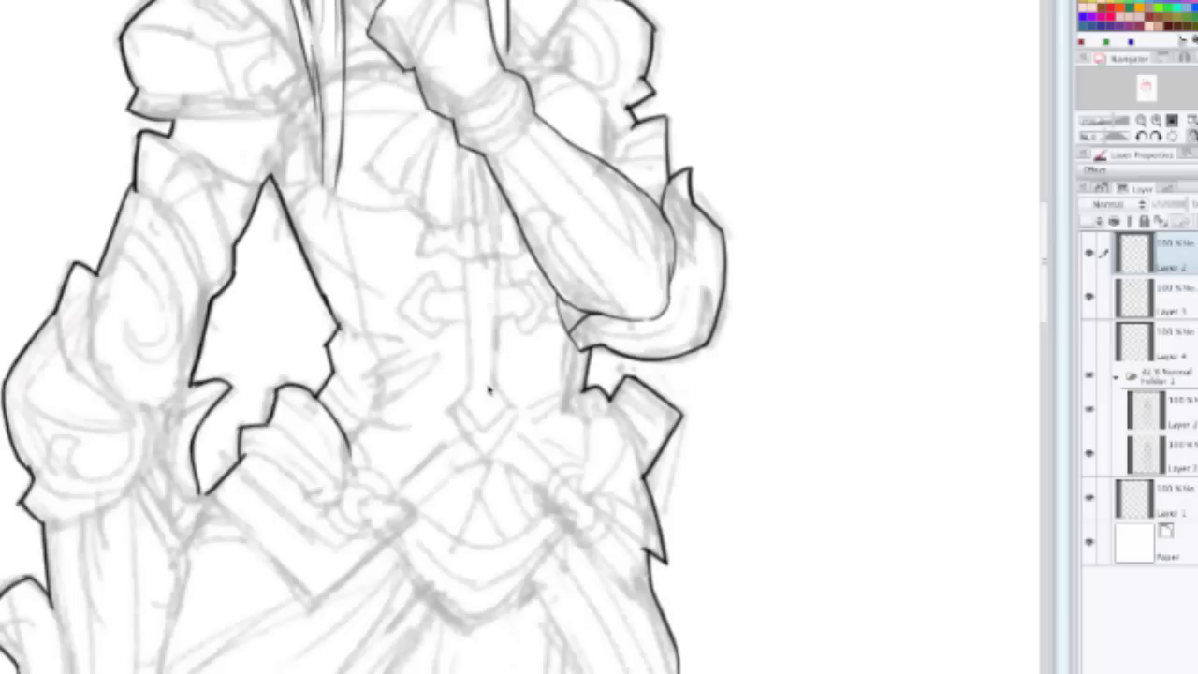
scroll(419, 166, "up", 2)
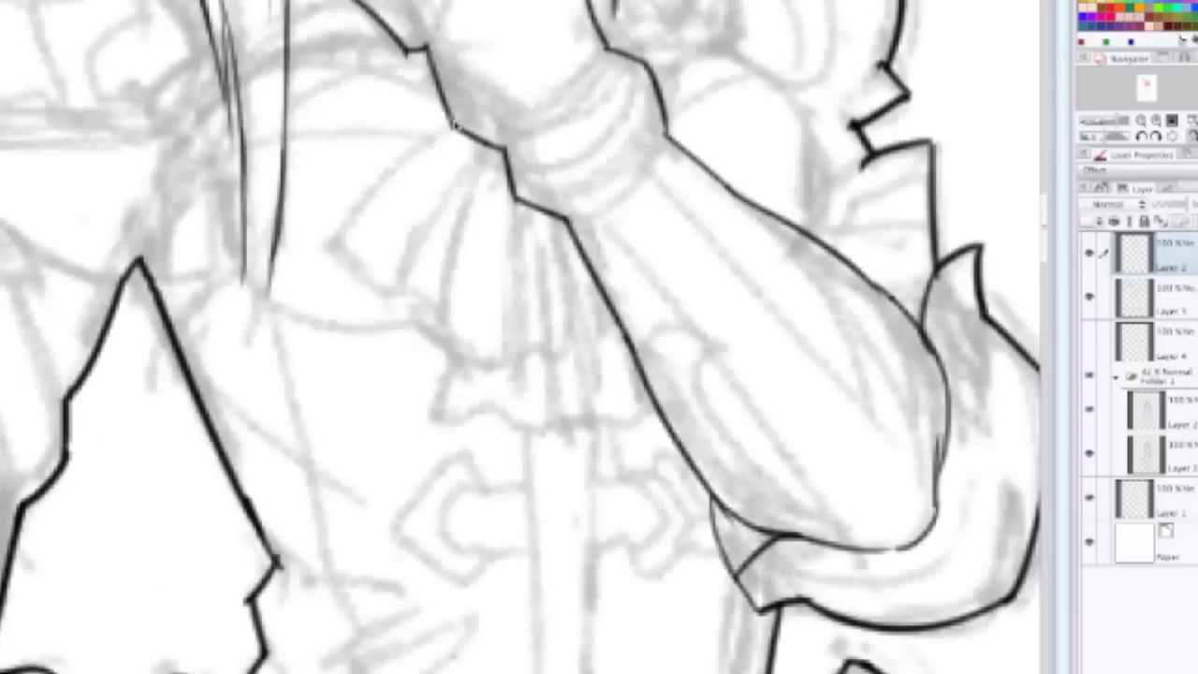
left_click_drag(454, 121, 327, 255)
key("ctrl+z")
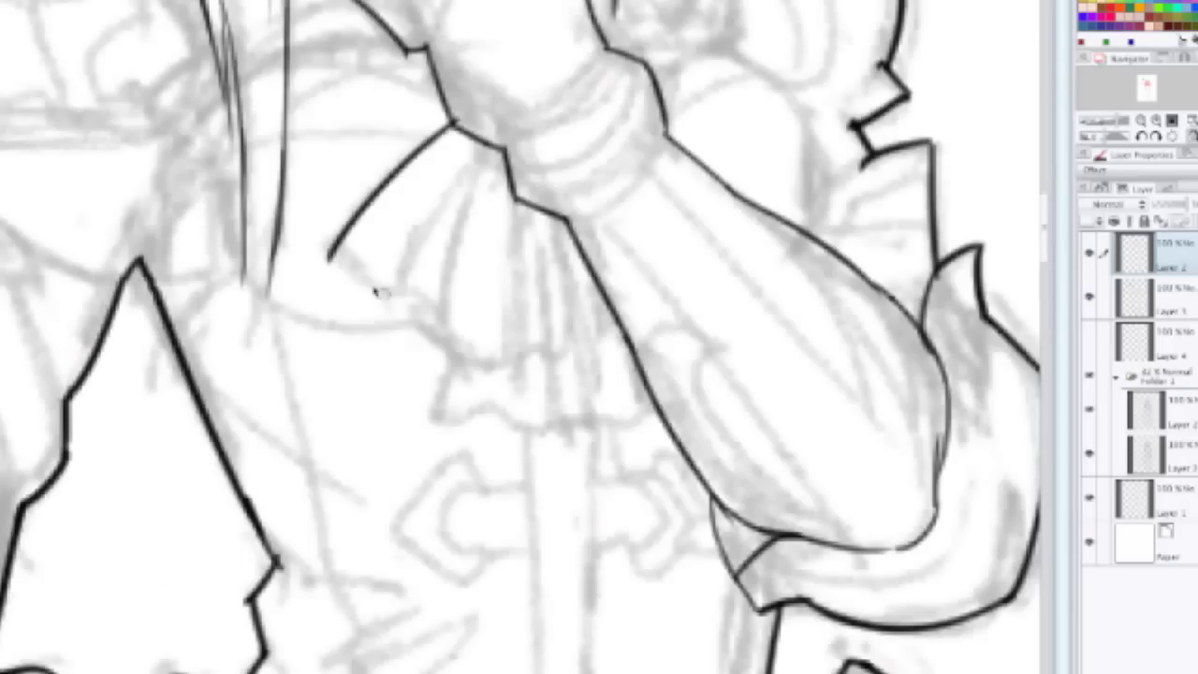
mouse_move(331, 261)
left_mouse_down()
mouse_move(436, 336)
mouse_move(564, 344)
mouse_move(501, 360)
mouse_move(591, 352)
mouse_move(580, 359)
mouse_move(603, 309)
left_mouse_up()
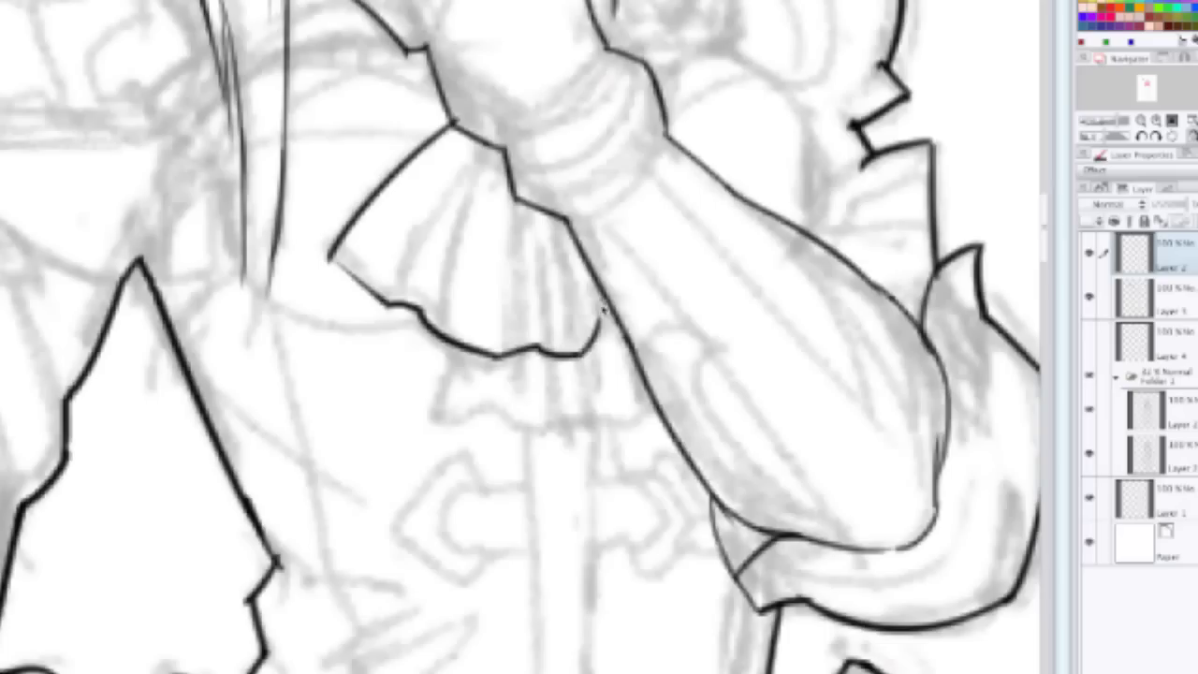
mouse_move(456, 354)
left_mouse_down()
mouse_move(438, 428)
mouse_move(497, 417)
mouse_move(560, 437)
mouse_move(655, 411)
left_mouse_up()
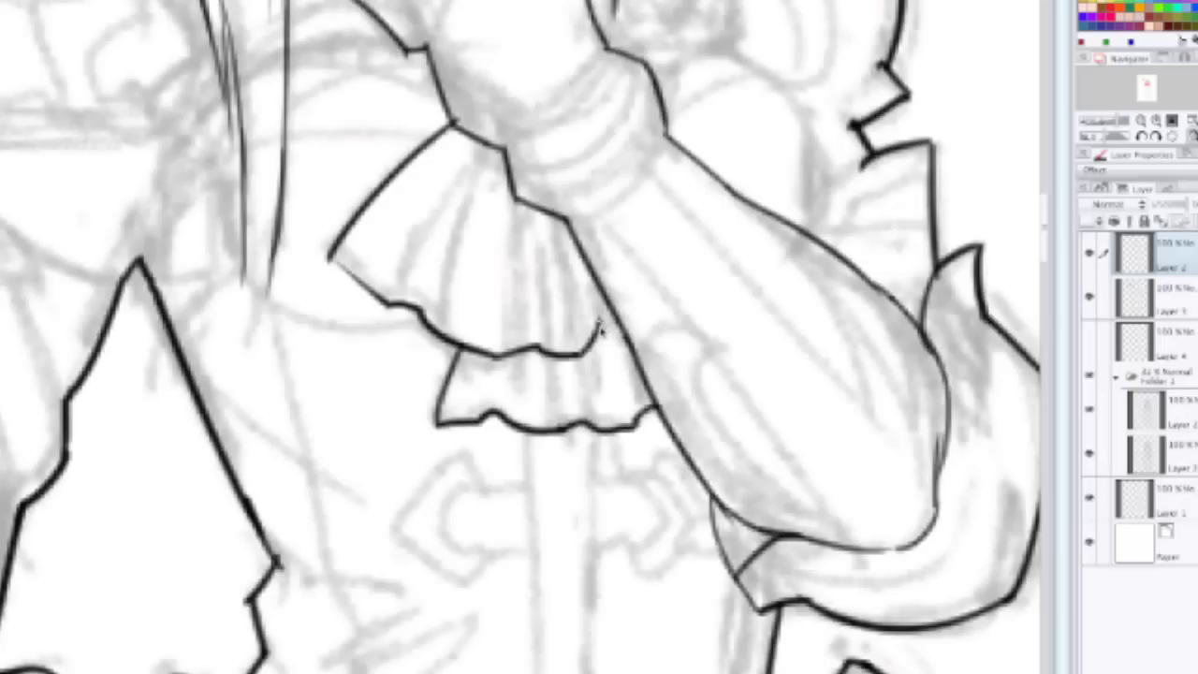
left_click_drag(601, 327, 619, 329)
Step: Ink the diagonal neckline edge from the long front hair strand down to the raised hand
scroll(465, 155, "down", 3)
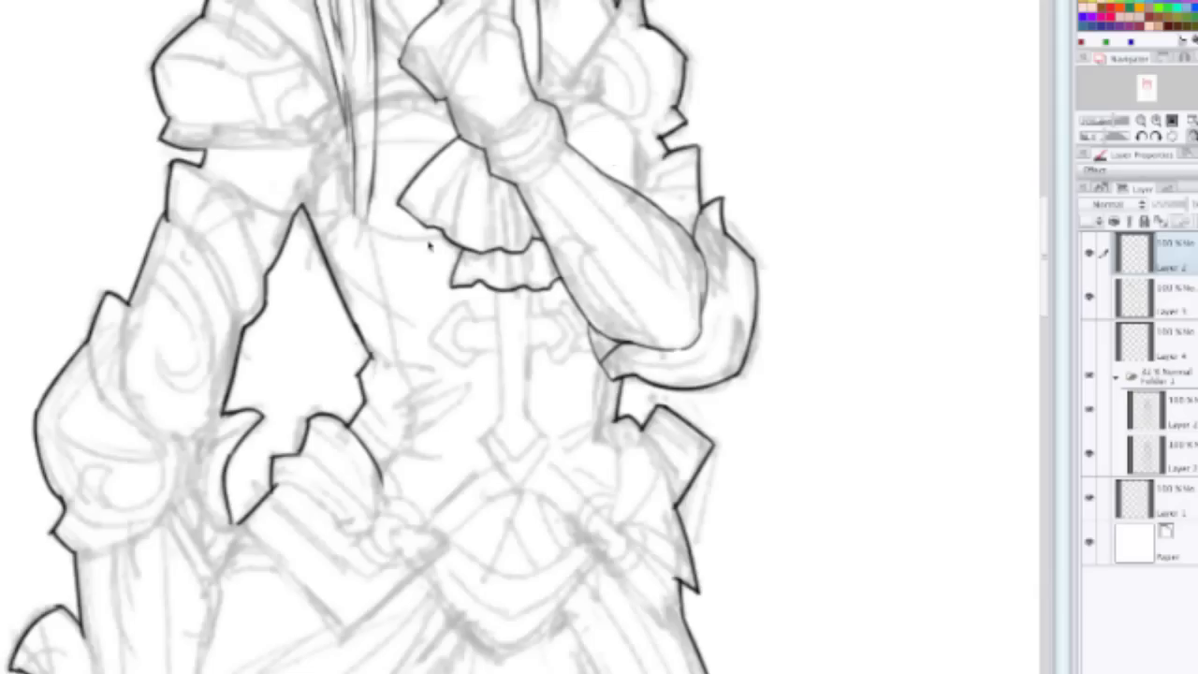
scroll(428, 245, "down", 2)
scroll(446, 446, "up", 2)
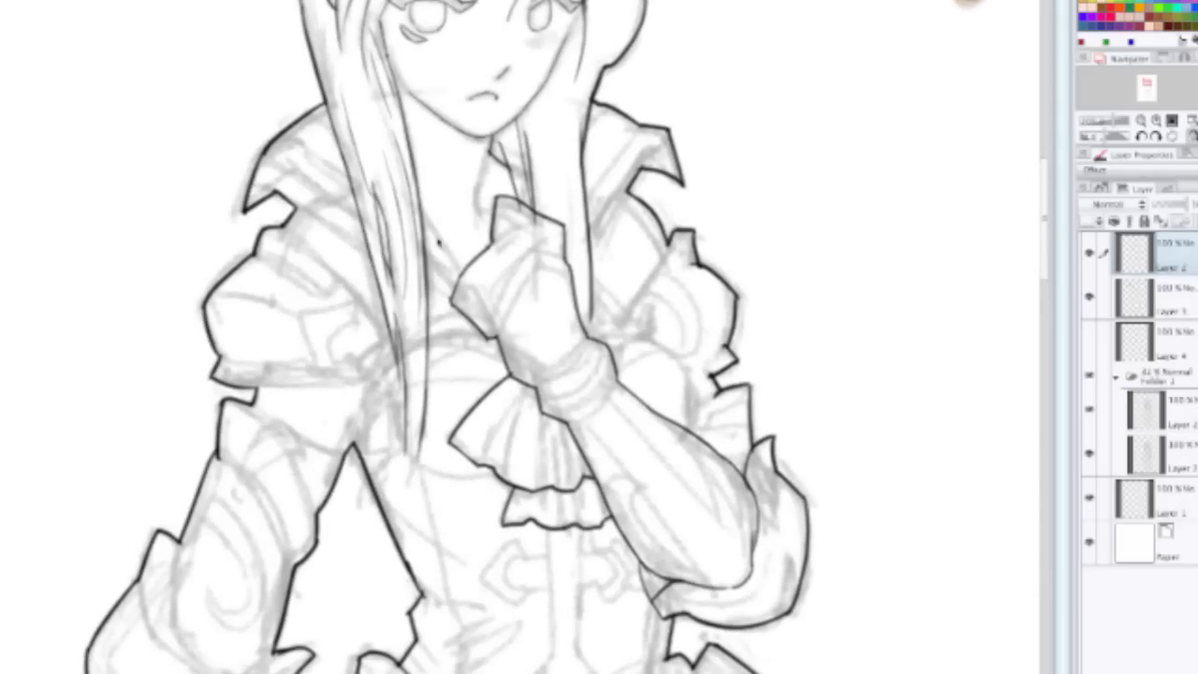
scroll(438, 243, "up", 2)
left_click_drag(396, 105, 515, 257)
key("ctrl+z")
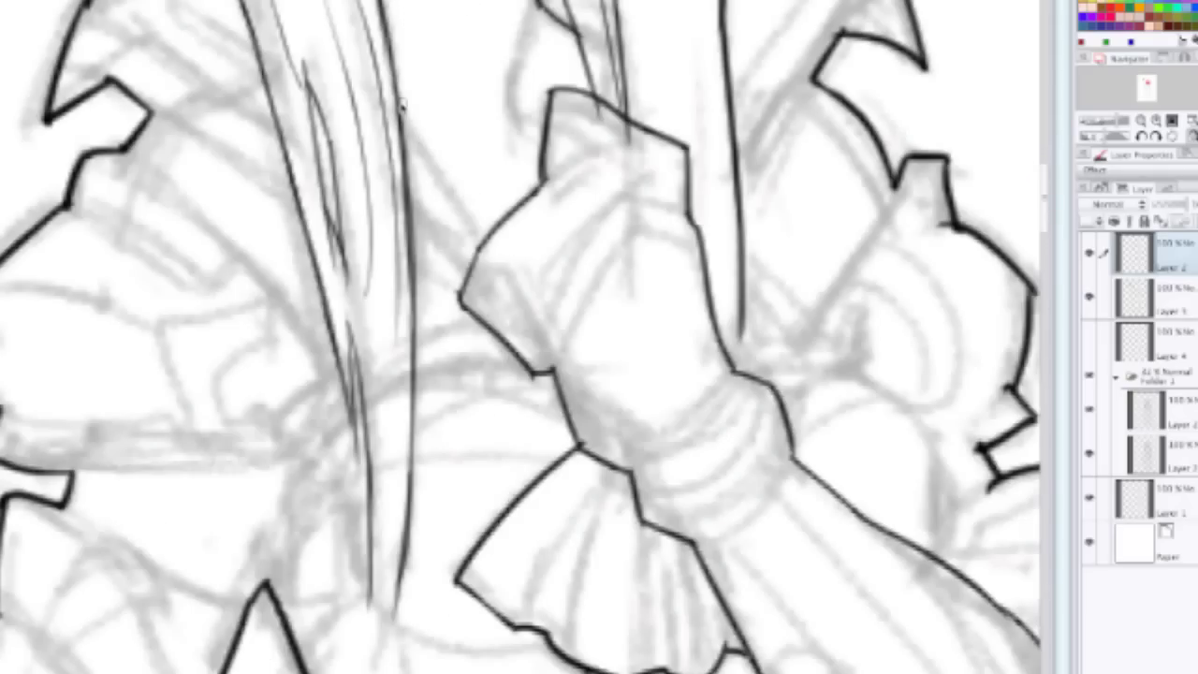
left_click_drag(397, 101, 492, 225)
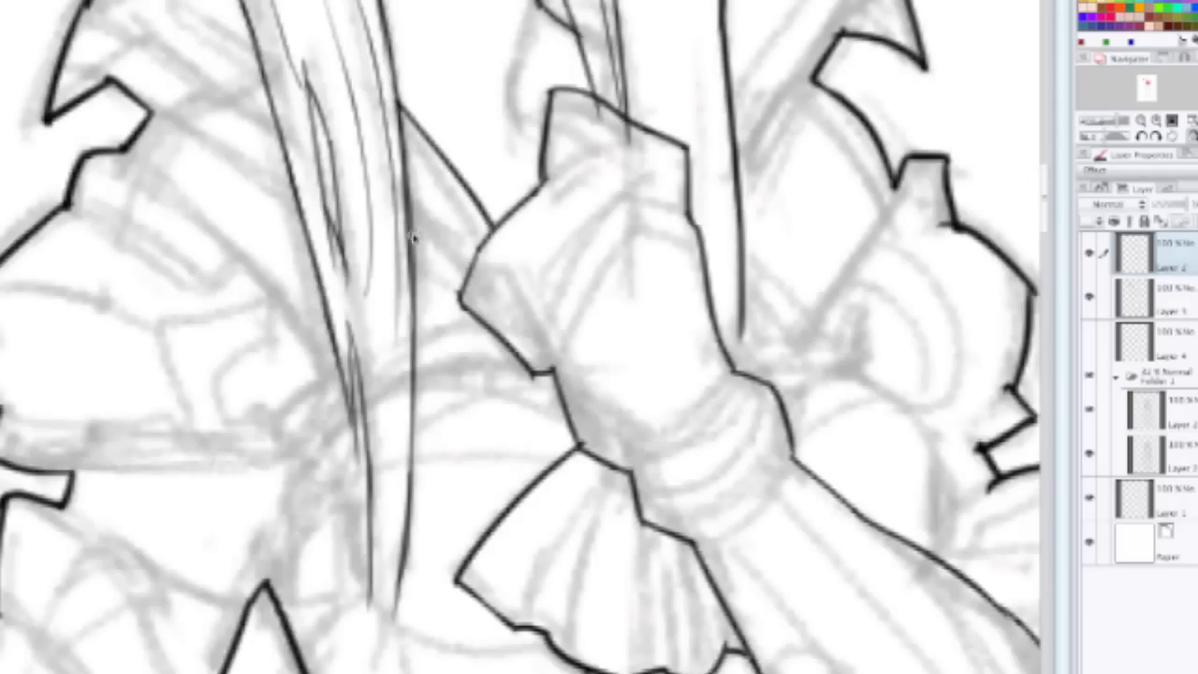
Step: Ink the collar's lower edge from the notch above the shoulder piece to the long hair, continuing between hair and raised hand
left_click_drag(412, 238, 468, 274)
left_click_drag(145, 109, 284, 183)
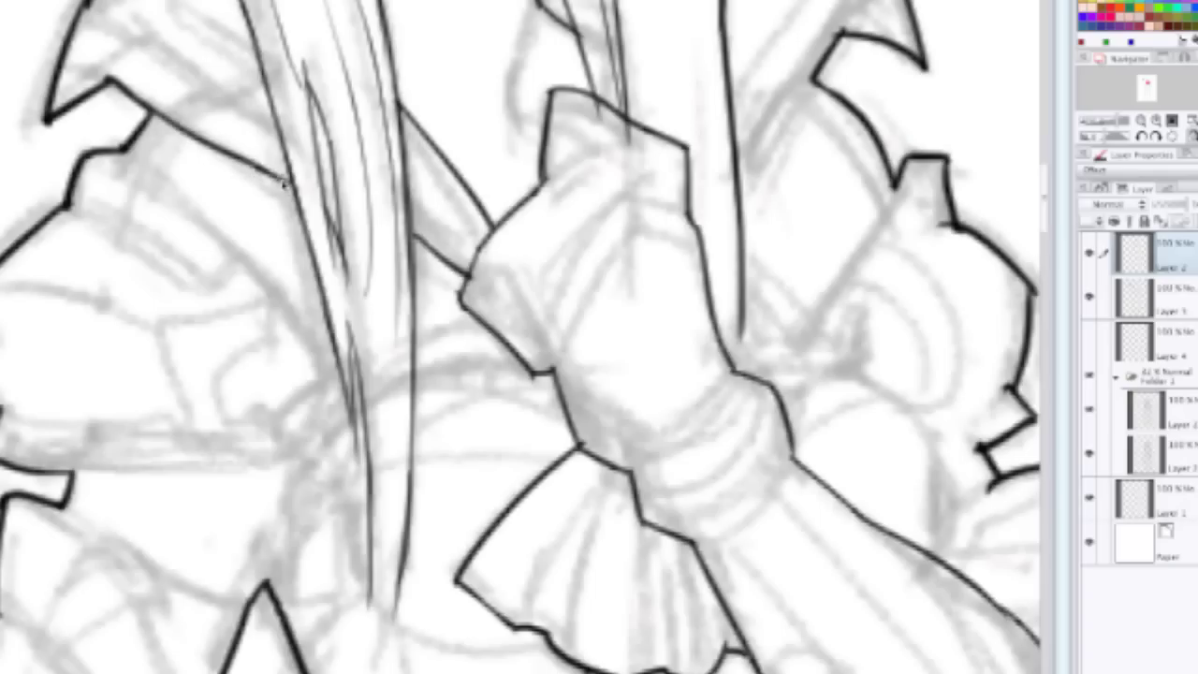
key("ctrl+minus")
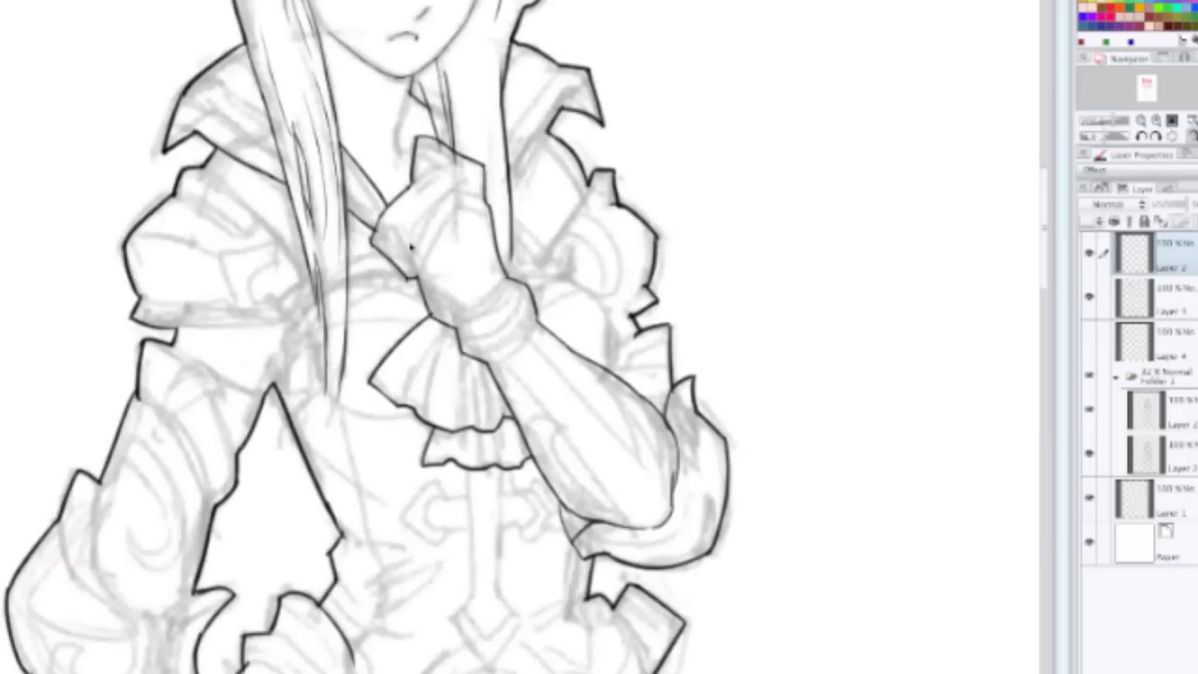
Step: Ink the curved upper edge of the shoulder piece beside the long hair, running from its top notch down to the strands
key("ctrl+plus")
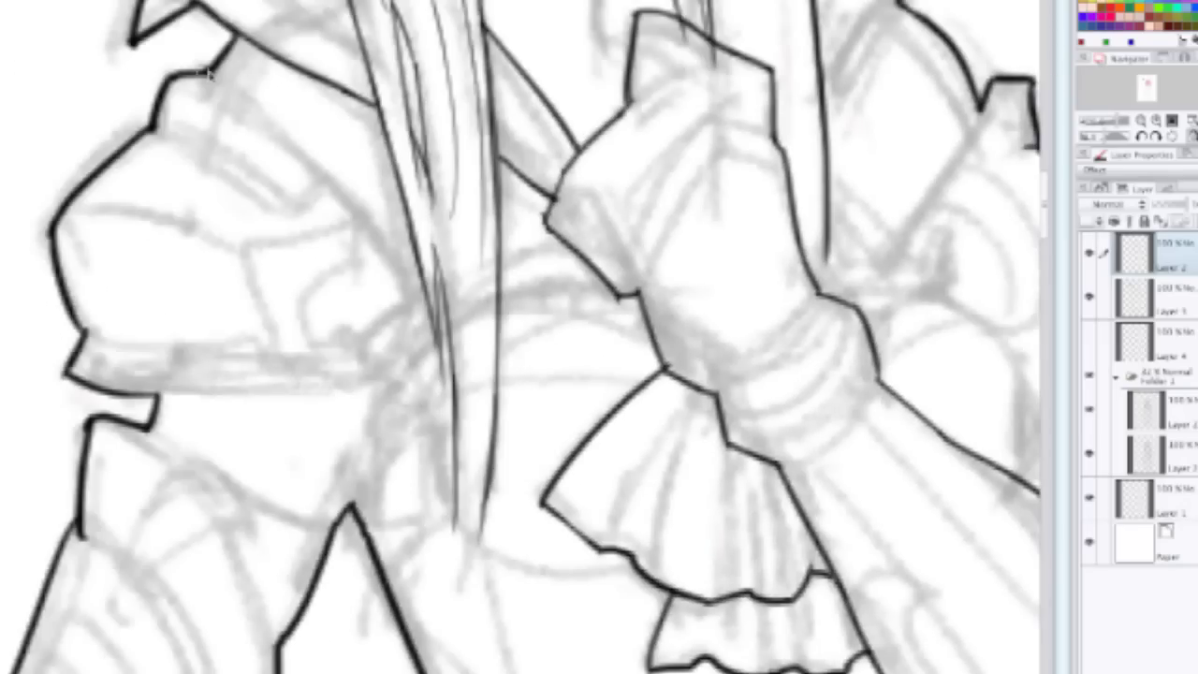
left_click_drag(208, 74, 369, 269)
key("ctrl+z")
mouse_move(208, 77)
left_mouse_down()
mouse_move(360, 213)
mouse_move(423, 308)
left_mouse_up()
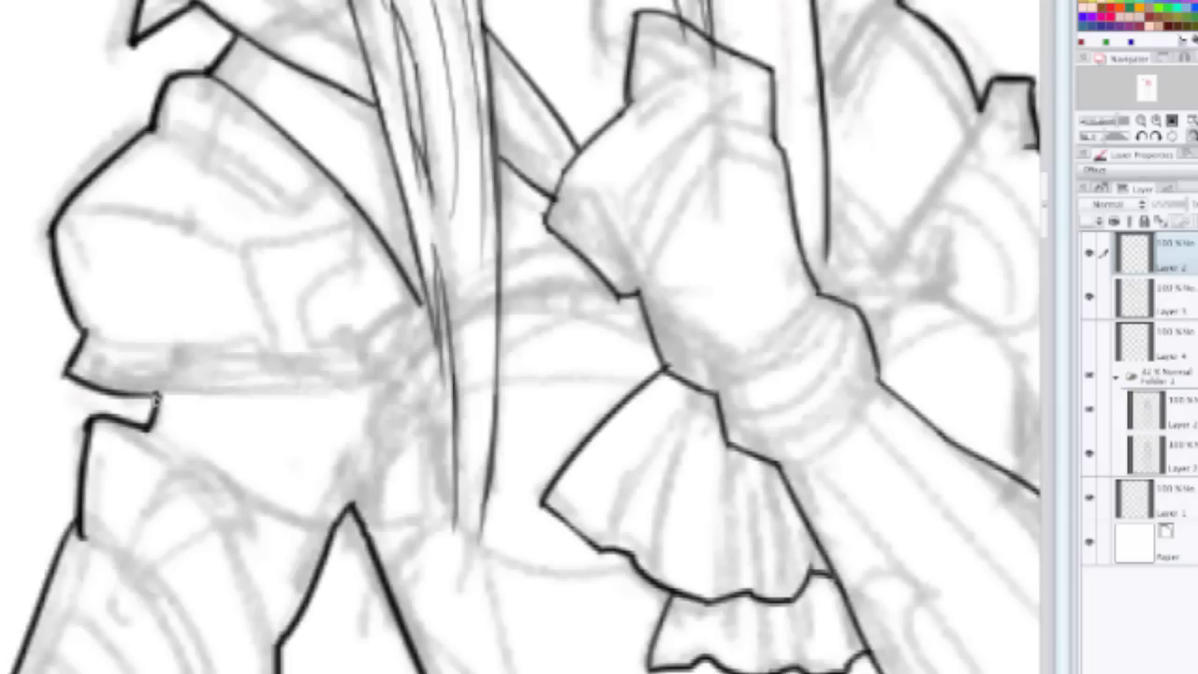
Step: Ink the same shoulder piece's bottom hem and its scalloped inner corner, closing the shape beside the long hair
left_click_drag(155, 399, 375, 392)
key("ctrl+z")
left_click_drag(155, 397, 382, 391)
key("ctrl+z")
left_click_drag(136, 397, 331, 393)
key("ctrl+z")
left_click_drag(149, 398, 386, 393)
key("ctrl+z")
mouse_move(147, 397)
left_mouse_down()
mouse_move(365, 390)
mouse_move(348, 385)
mouse_move(417, 319)
mouse_move(405, 292)
mouse_move(386, 318)
left_mouse_up()
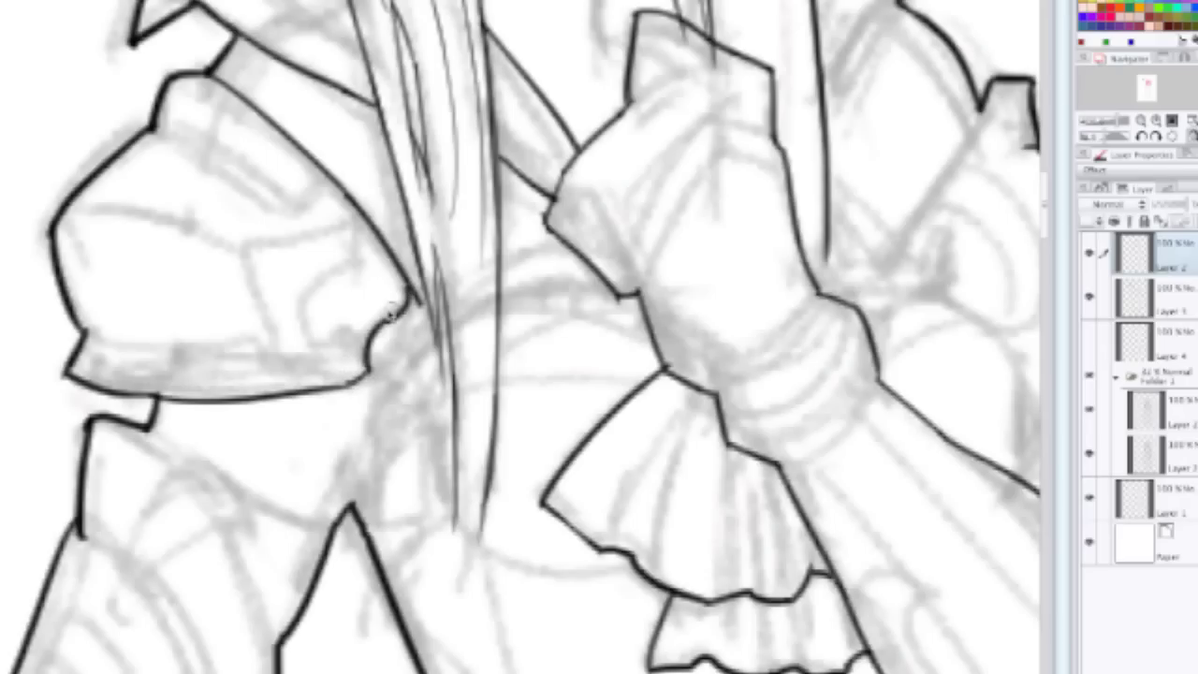
Step: Ink the inner edge of the opposite shoulder piece, slanting down from its top tab and curving in towards the chest
scroll(502, 266, "down", 2)
scroll(615, 261, "down", 1)
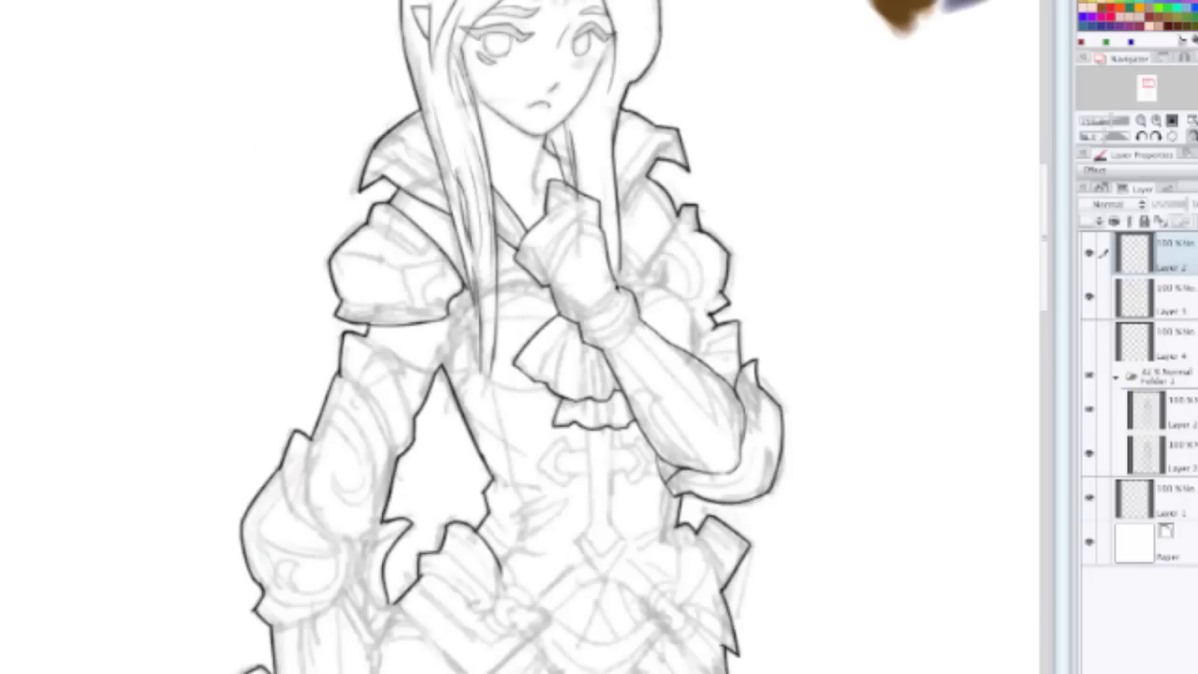
scroll(666, 251, "up", 1)
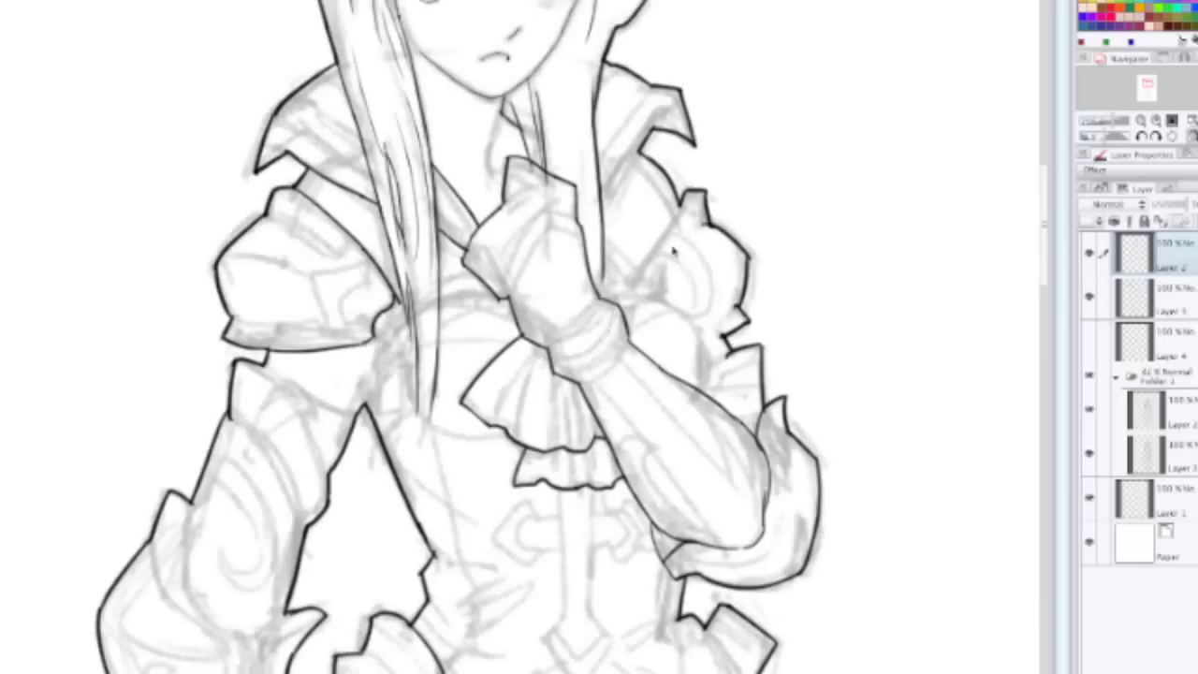
scroll(432, 275, "up", 2)
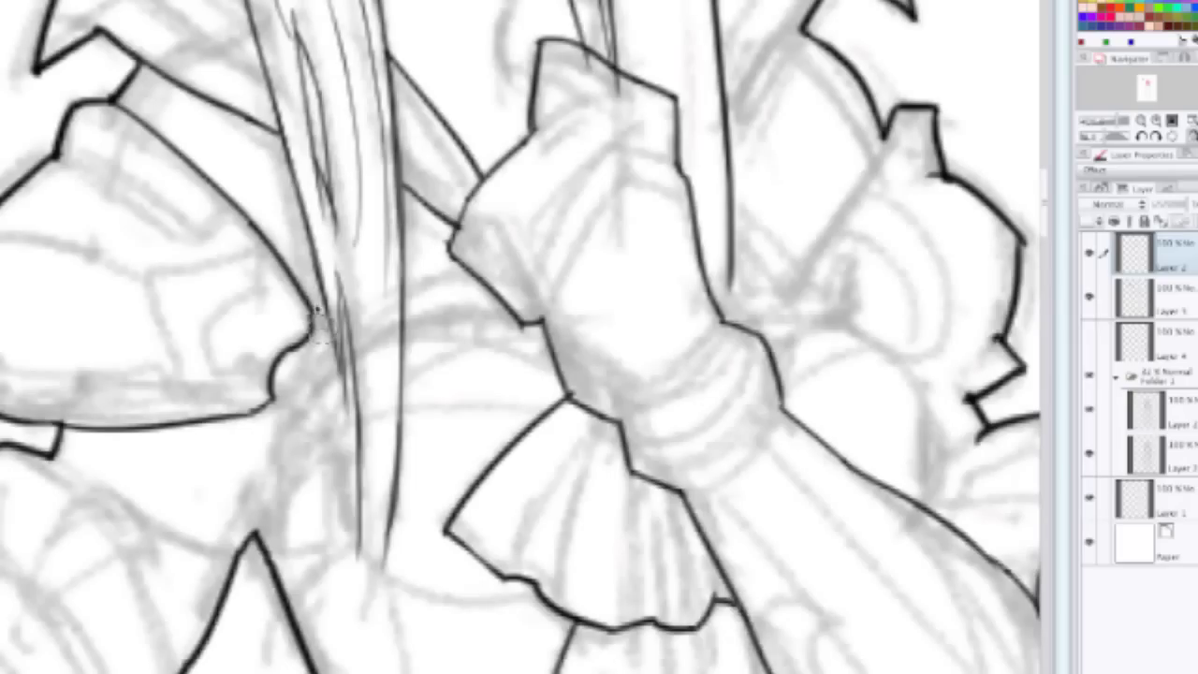
scroll(309, 314, "down", 2)
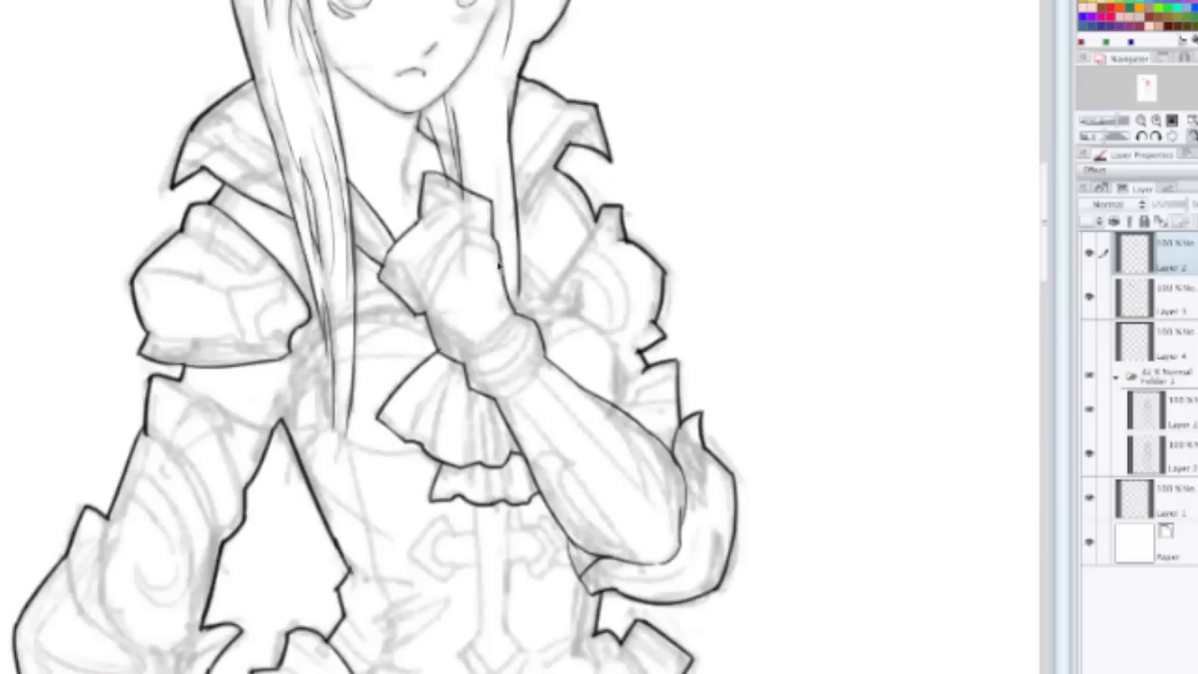
left_click_drag(521, 237, 351, 326)
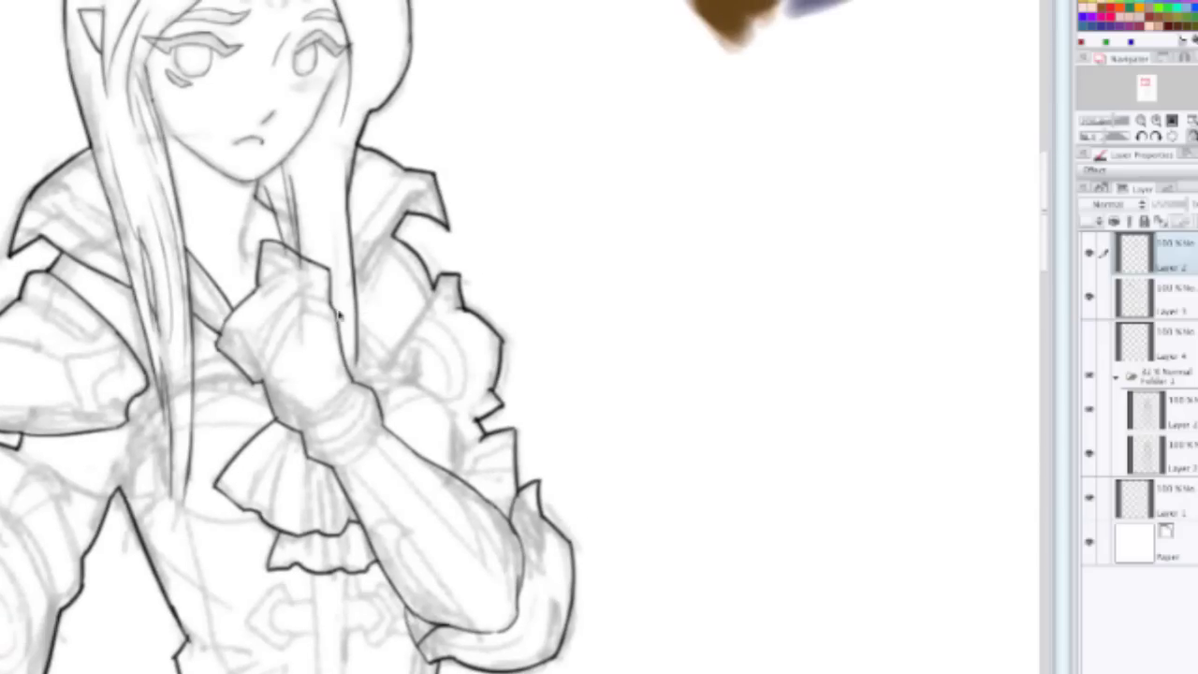
scroll(346, 313, "up", 2)
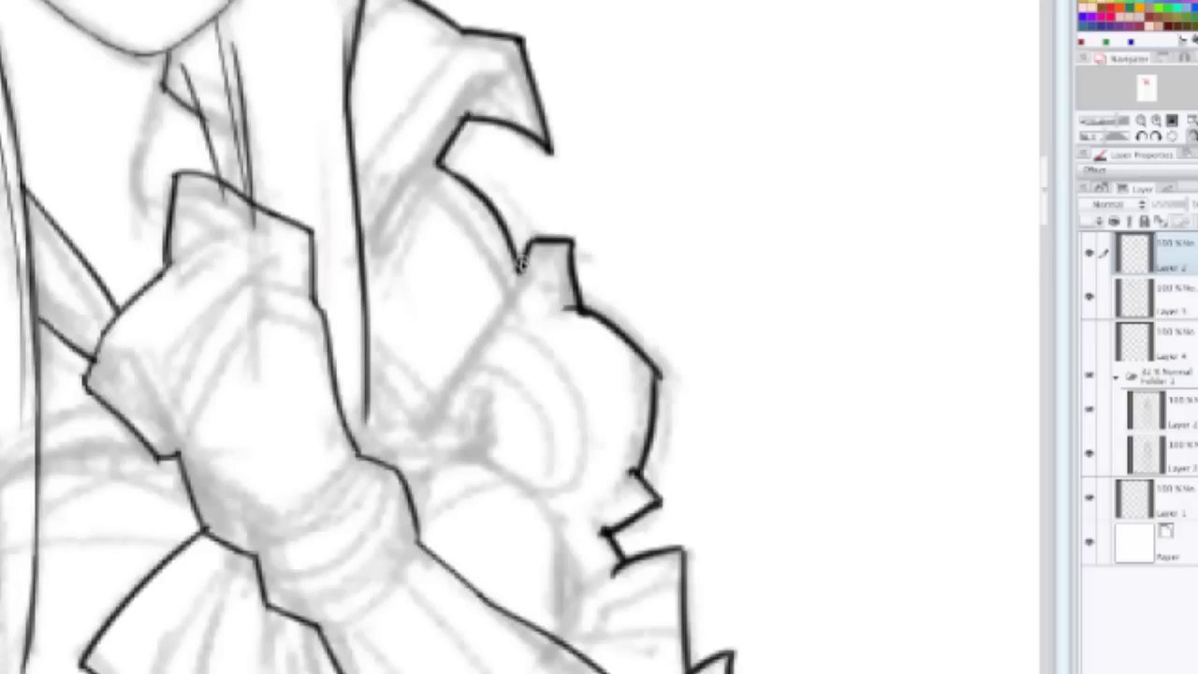
left_click_drag(521, 264, 429, 401)
key("ctrl+z")
left_click_drag(522, 266, 461, 379)
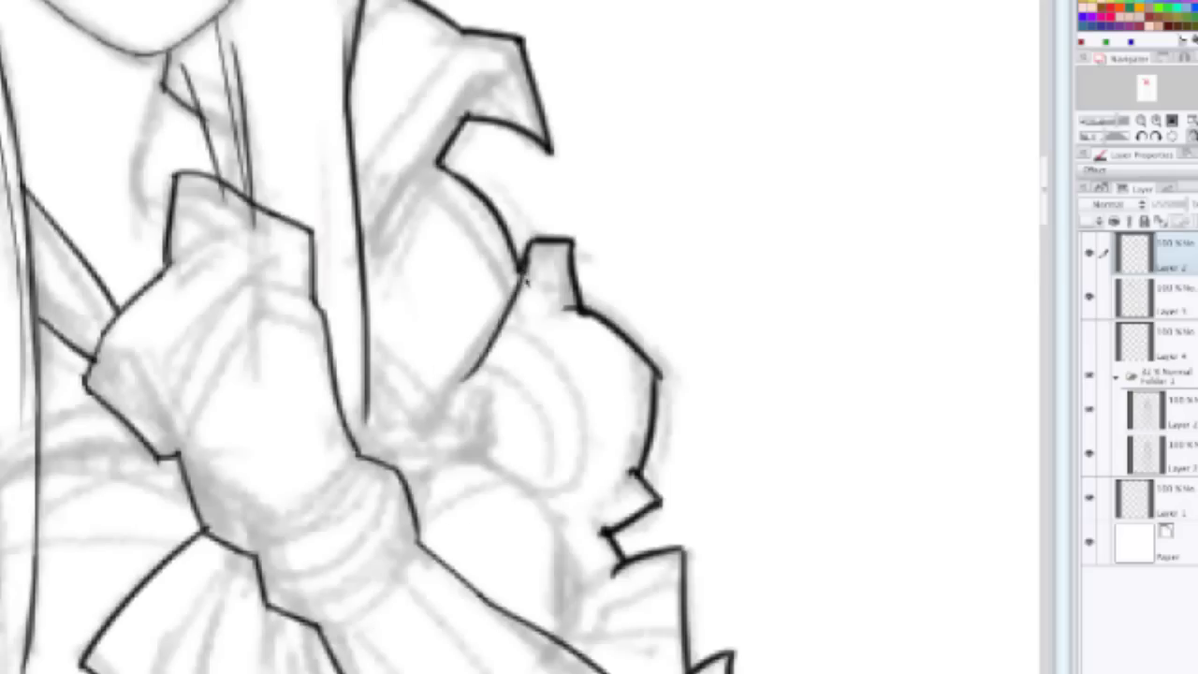
key("ctrl+z")
mouse_move(531, 247)
left_mouse_down()
mouse_move(459, 372)
mouse_move(494, 471)
mouse_move(585, 519)
left_mouse_up()
key("ctrl+z")
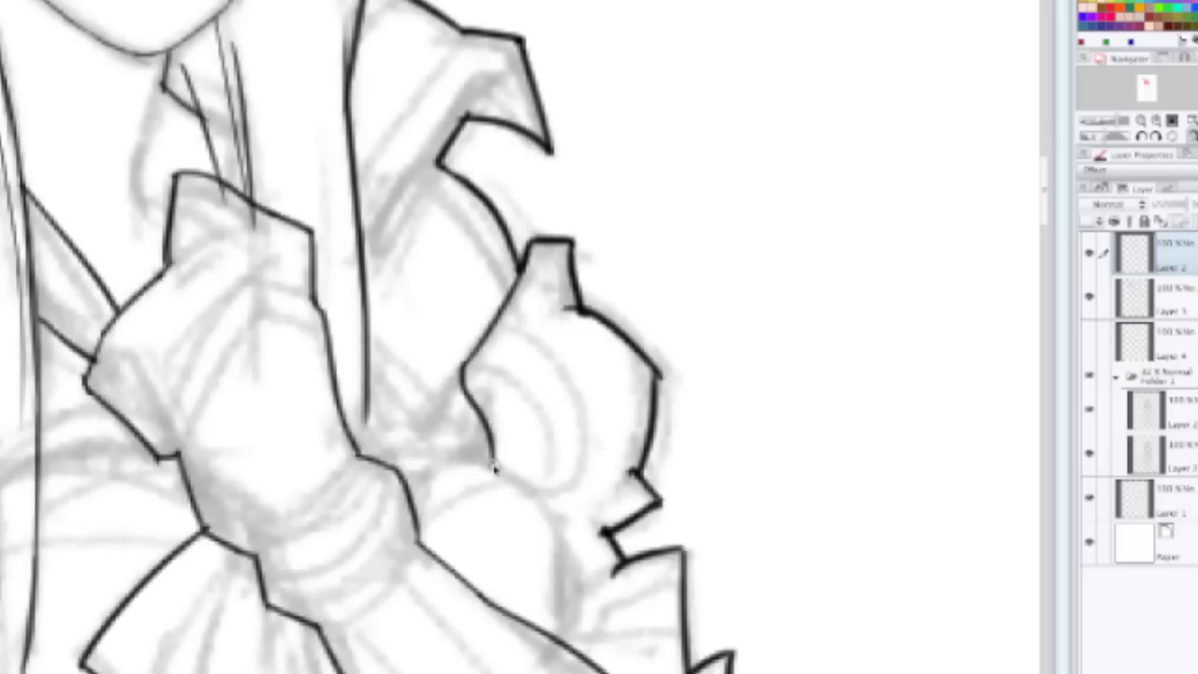
Step: Ink the rounded chest contour from that shoulder piece down to the raised forearm, and close the shoulder piece's lower edge
mouse_move(490, 460)
left_mouse_down()
mouse_move(551, 569)
mouse_move(553, 517)
mouse_move(564, 535)
mouse_move(558, 627)
left_mouse_up()
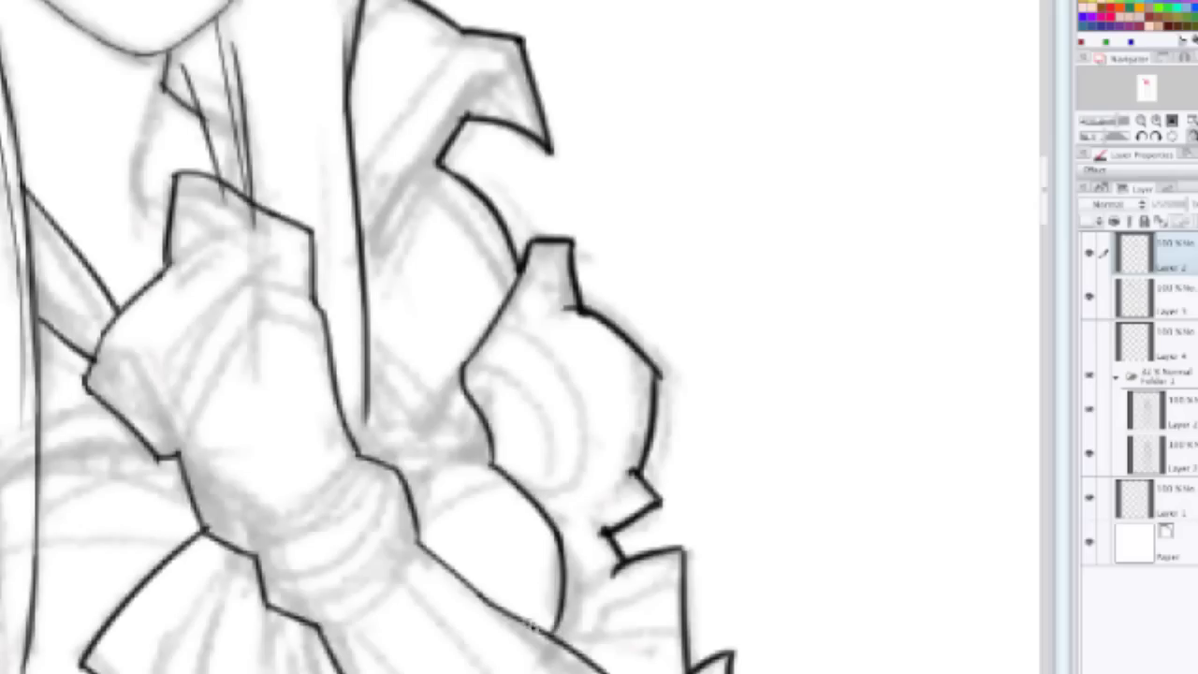
mouse_move(547, 513)
left_mouse_down()
mouse_move(610, 530)
mouse_move(644, 507)
left_mouse_up()
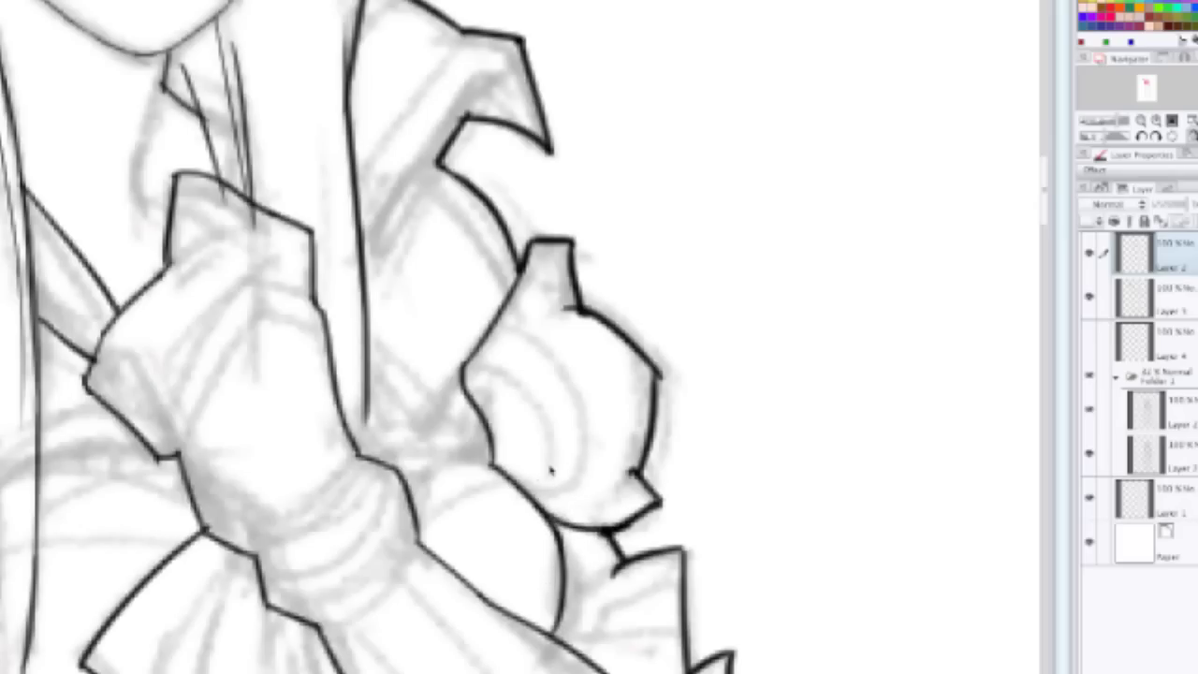
scroll(547, 516, "down", 3)
scroll(278, 129, "up", 1)
scroll(279, 129, "down", 2)
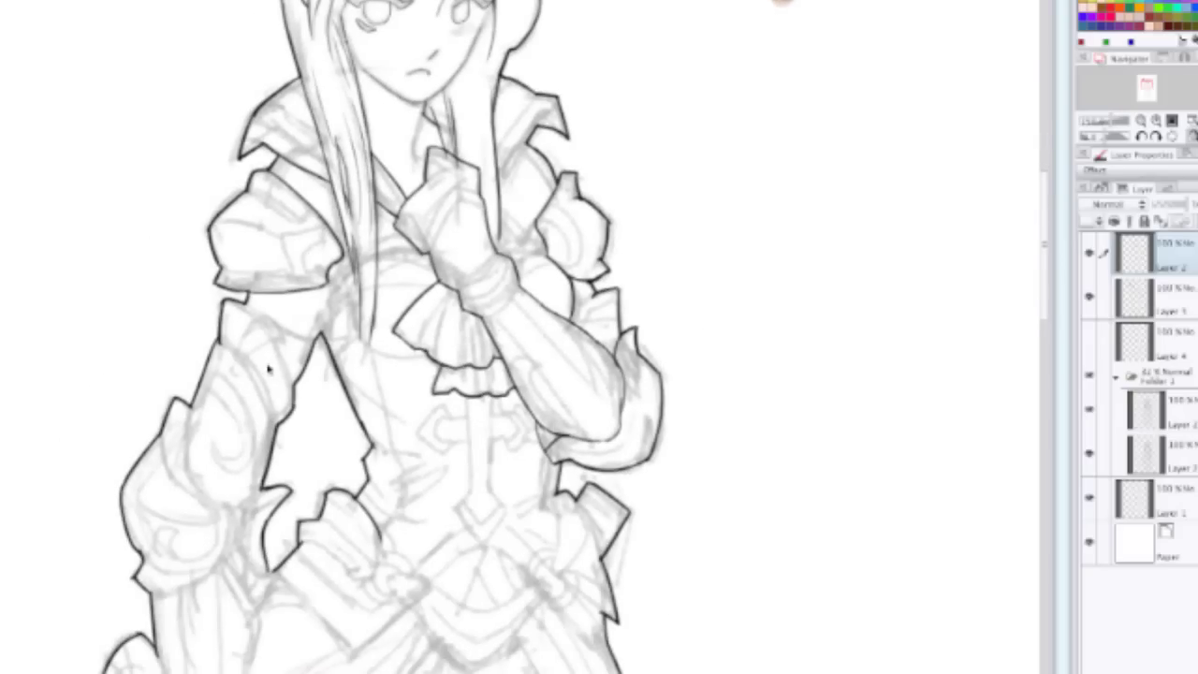
Step: Ink the curved inner edge of the lowered arm's upper guard, from its top corner down to the gap beside the waist
scroll(268, 370, "up", 3)
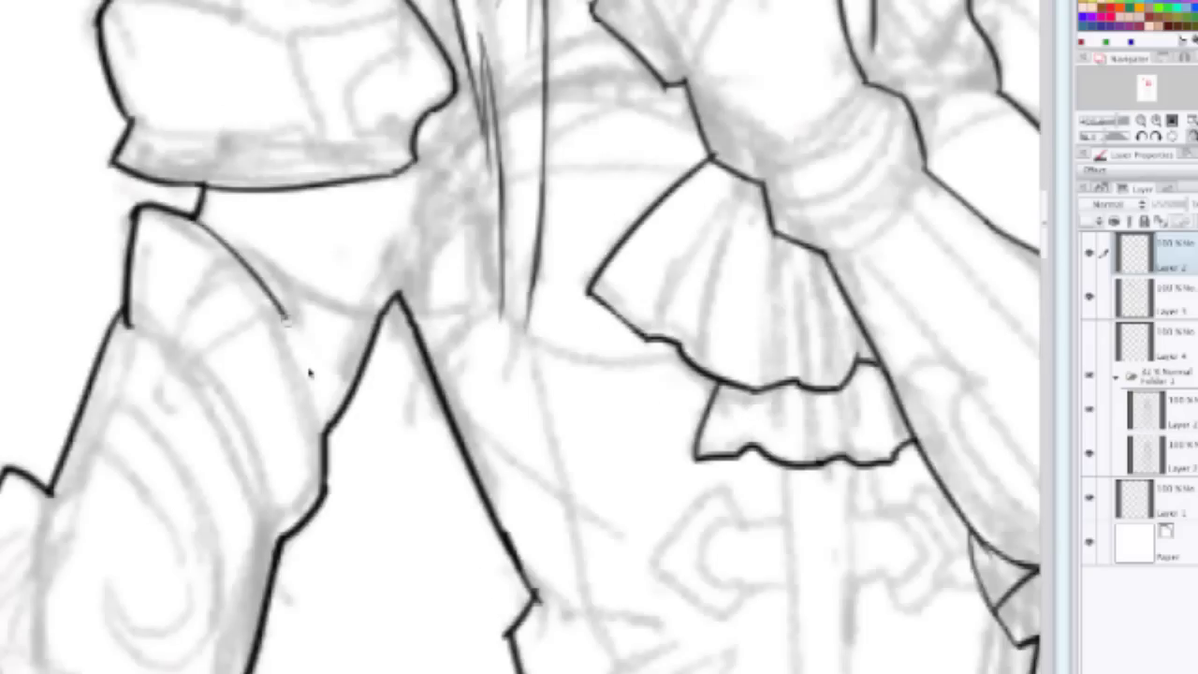
mouse_move(197, 230)
left_mouse_down()
mouse_move(302, 355)
mouse_move(327, 459)
left_mouse_up()
key("ctrl+z")
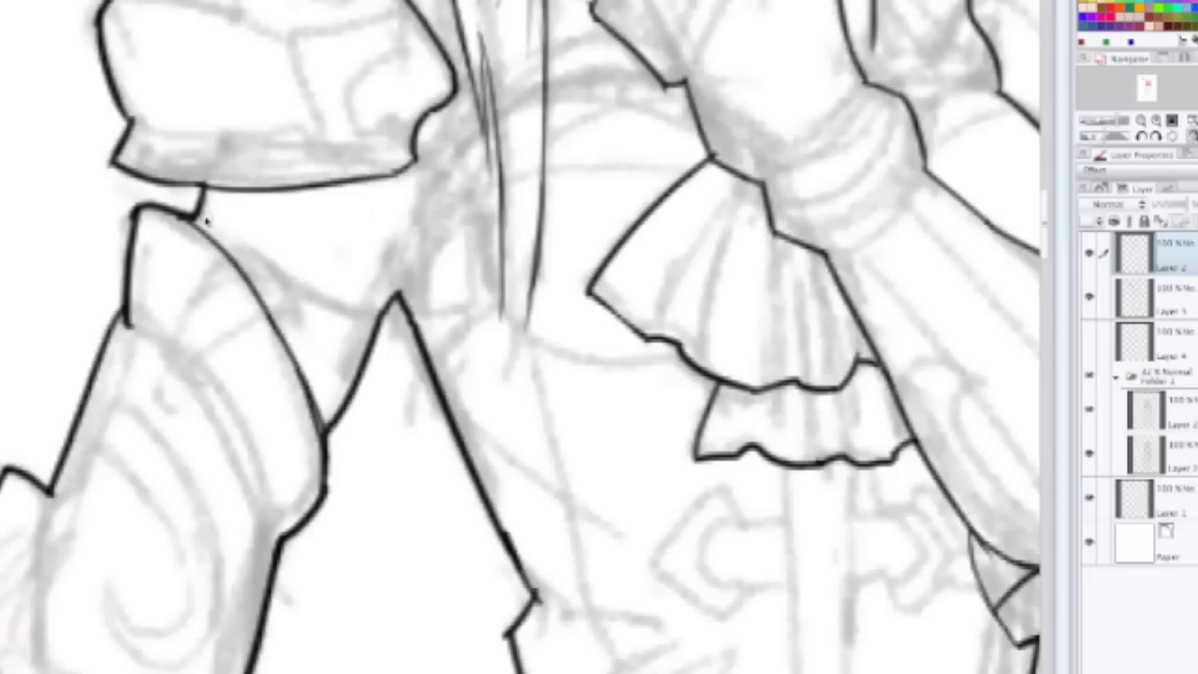
Step: Ink the sagging sleeve line from the notch below the shoulder piece to the armpit point
left_click_drag(197, 214, 354, 348)
key("ctrl+z")
left_click_drag(190, 216, 379, 324)
key("ctrl+z")
left_click_drag(193, 215, 397, 316)
key("ctrl+z")
left_click_drag(198, 205, 401, 301)
key("ctrl+z")
mouse_move(200, 205)
left_mouse_down()
mouse_move(250, 255)
mouse_move(356, 323)
left_mouse_up()
key("ctrl+z")
left_click_drag(201, 204, 375, 312)
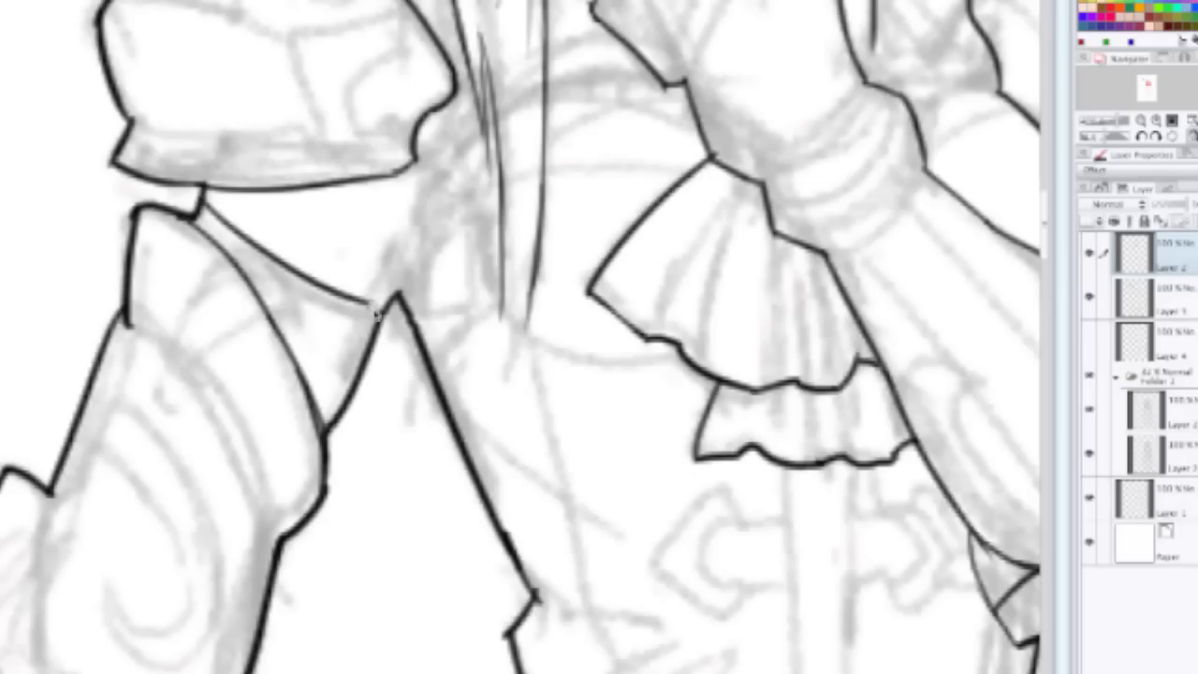
Step: Ink tapered fold lines fanning down through the cravat's upper tier on both sides of its centre
scroll(366, 281, "down", 3)
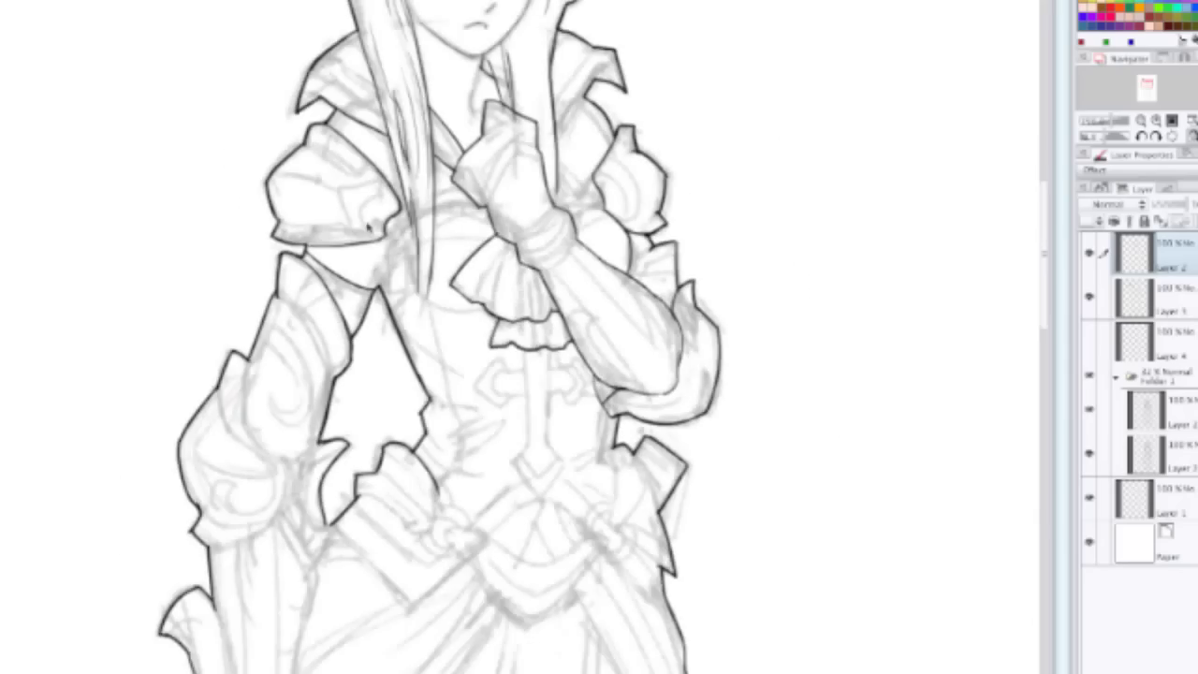
scroll(509, 314, "up", 3)
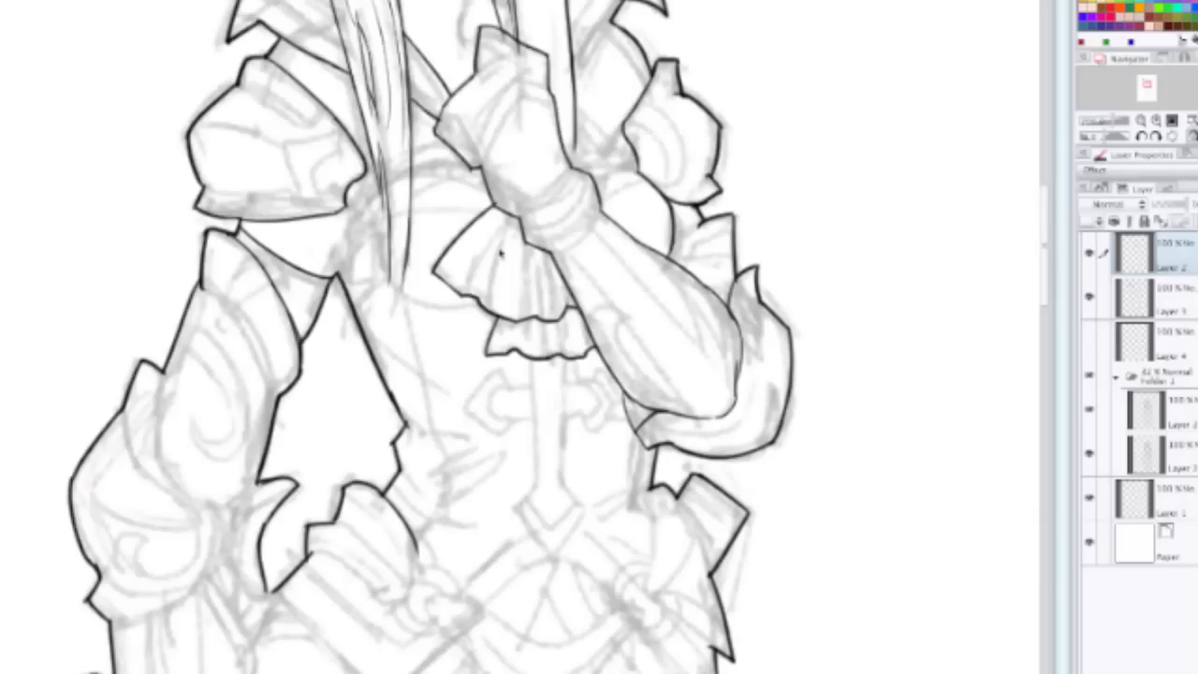
scroll(506, 213, "up", 2)
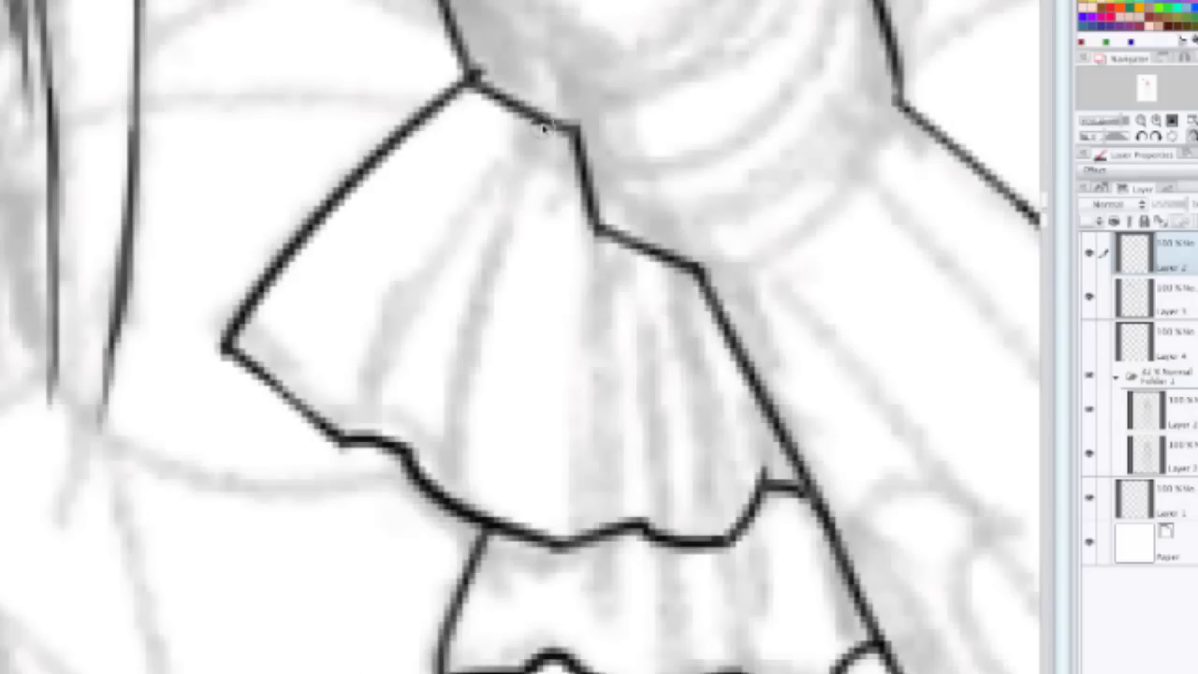
left_click_drag(551, 123, 384, 351)
left_click_drag(501, 194, 432, 402)
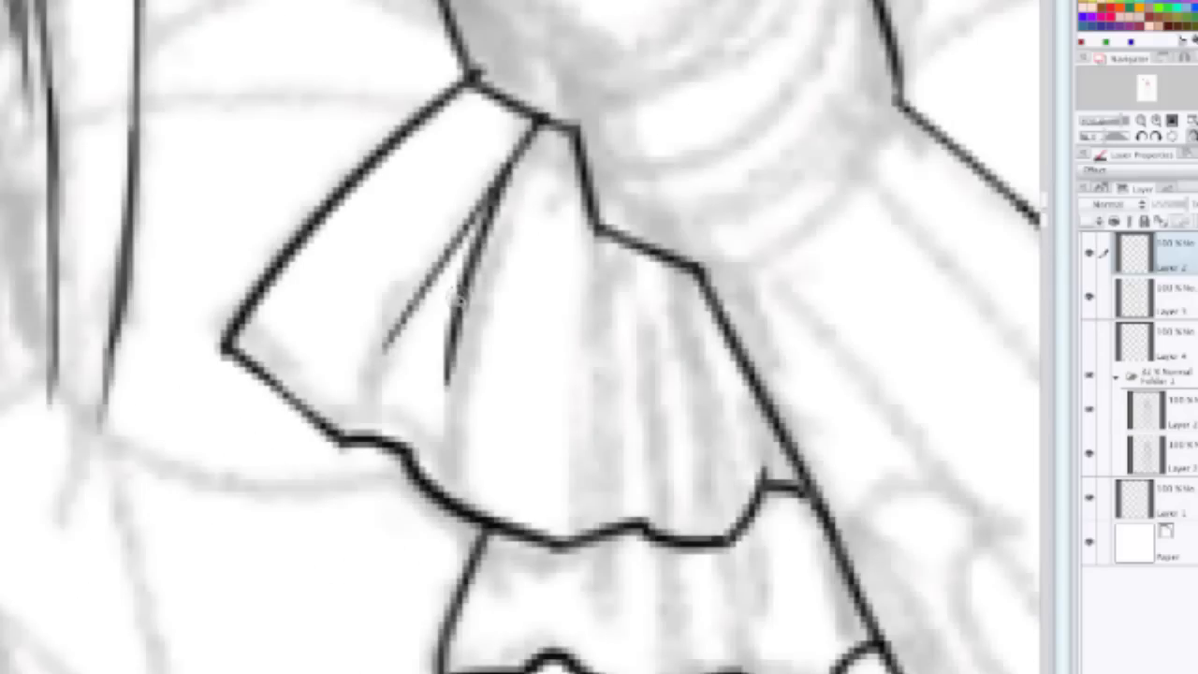
scroll(583, 333, "down", 1)
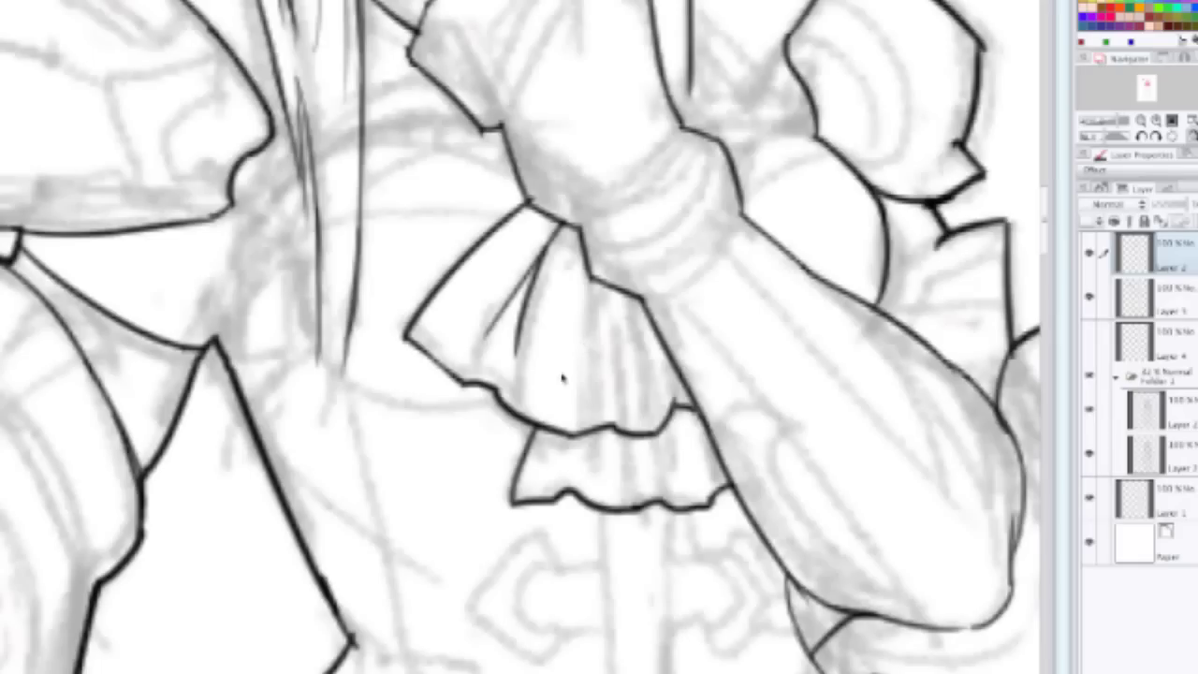
left_click_drag(601, 286, 609, 423)
key("ctrl+z")
left_click_drag(587, 270, 609, 393)
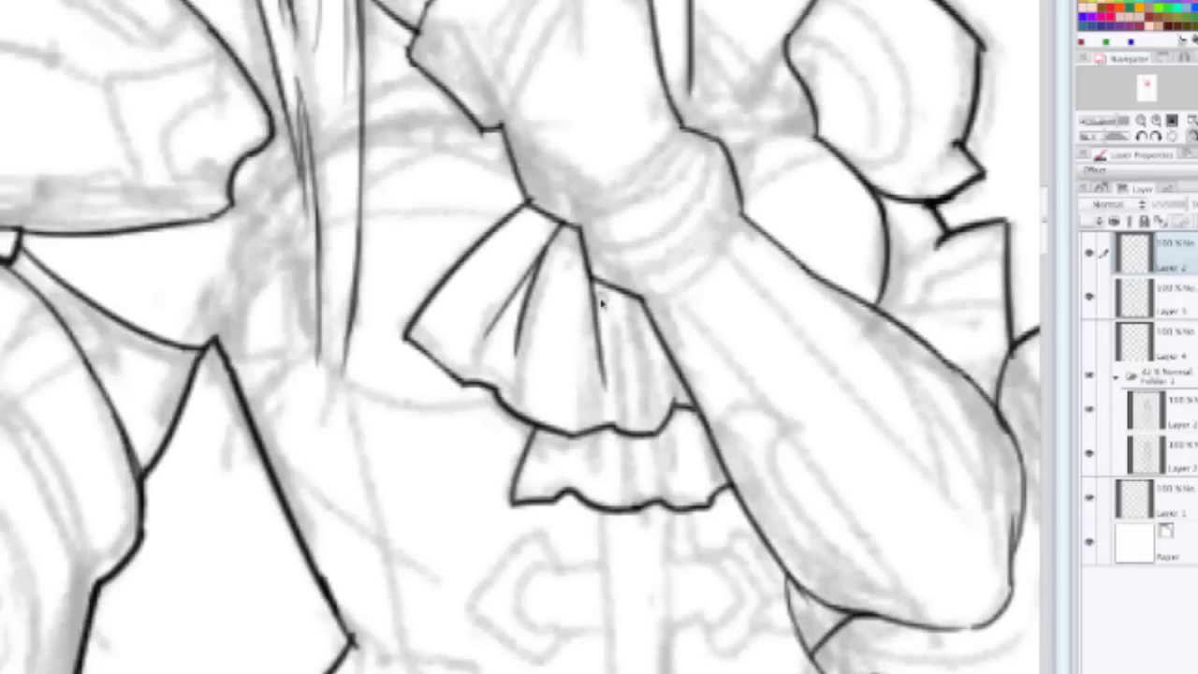
left_click_drag(598, 298, 632, 379)
Step: Ink two short vertical fold lines in the cravat's lower tier
mouse_move(643, 428)
left_mouse_down()
mouse_move(640, 410)
mouse_move(595, 496)
left_mouse_up()
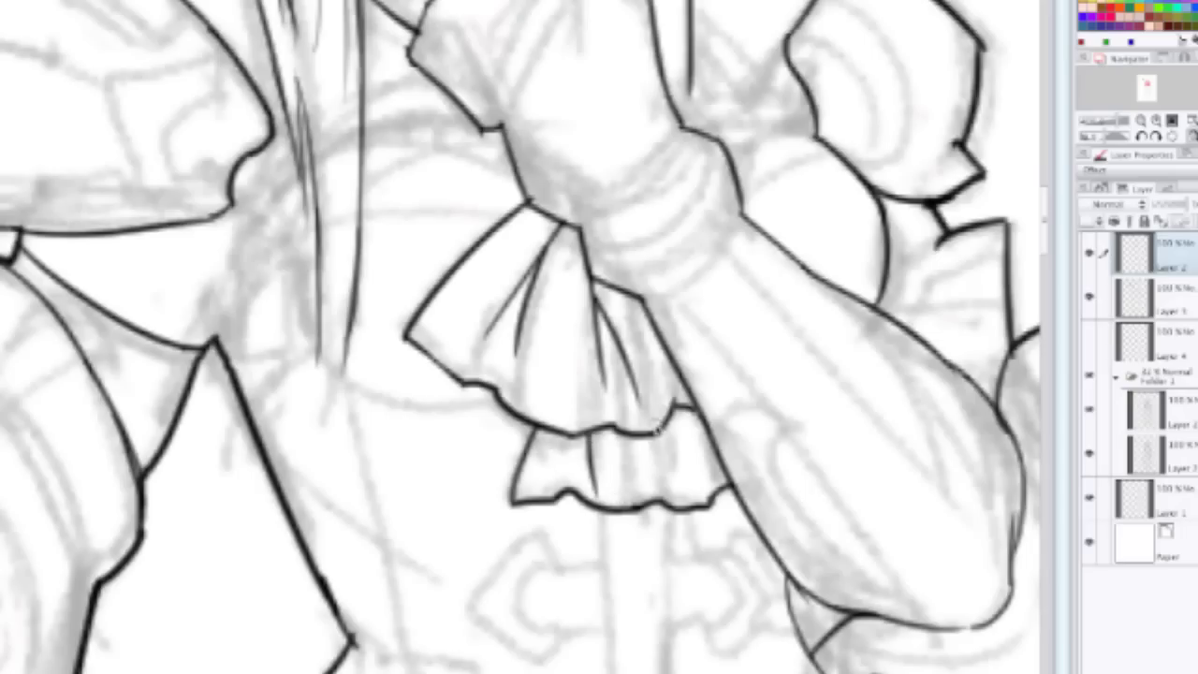
left_click_drag(659, 427, 683, 496)
key("ctrl+z")
left_click_drag(661, 431, 663, 496)
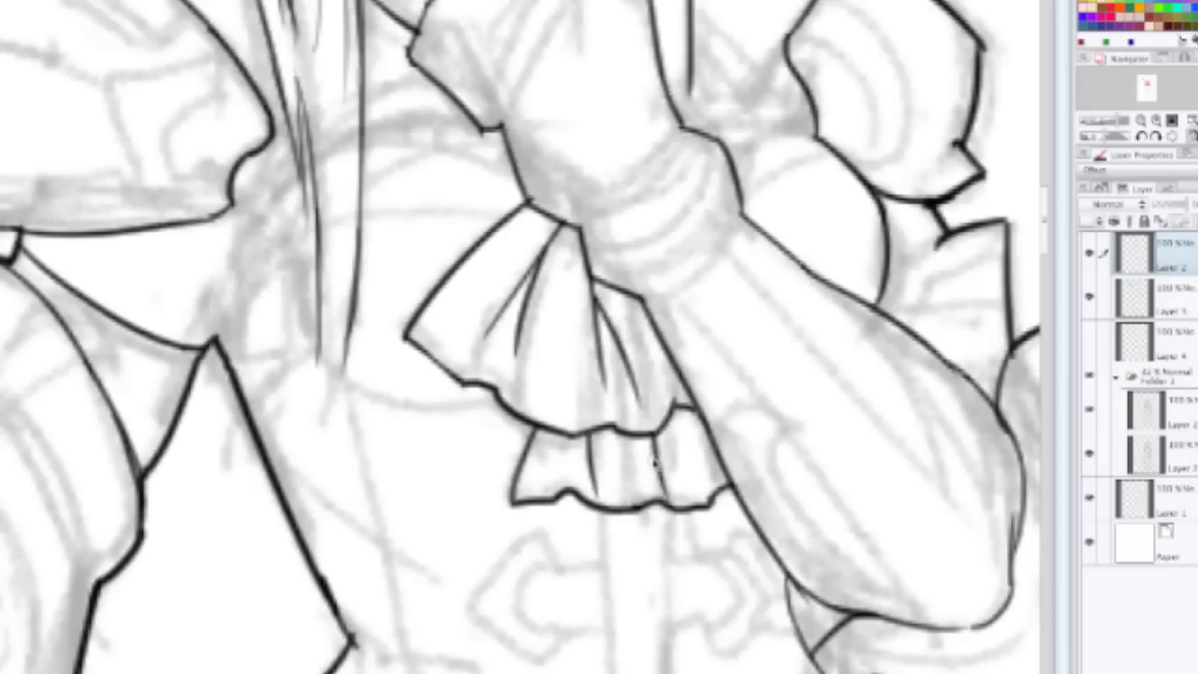
Step: Ink the curved underside of the chest, sweeping from behind the long hair strand to the cravat's ruffled hem
left_click_drag(278, 229, 436, 430)
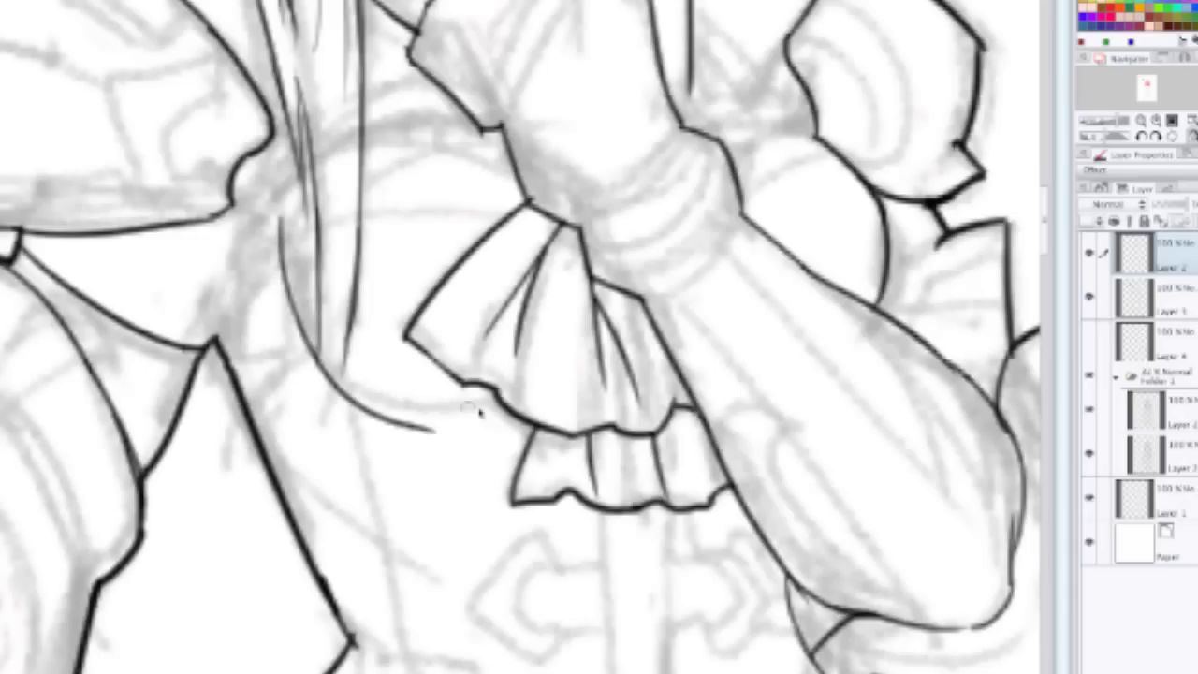
key("ctrl+z")
left_click_drag(290, 251, 459, 397)
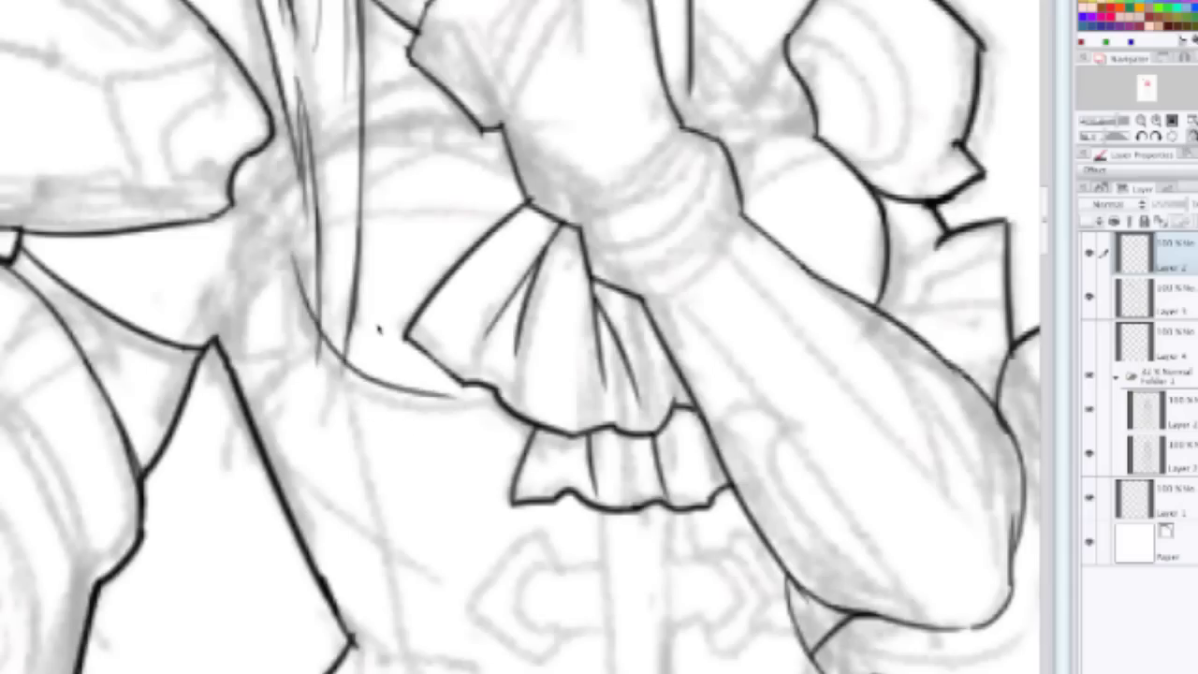
key("ctrl+z")
left_click_drag(294, 253, 505, 414)
key("ctrl+z")
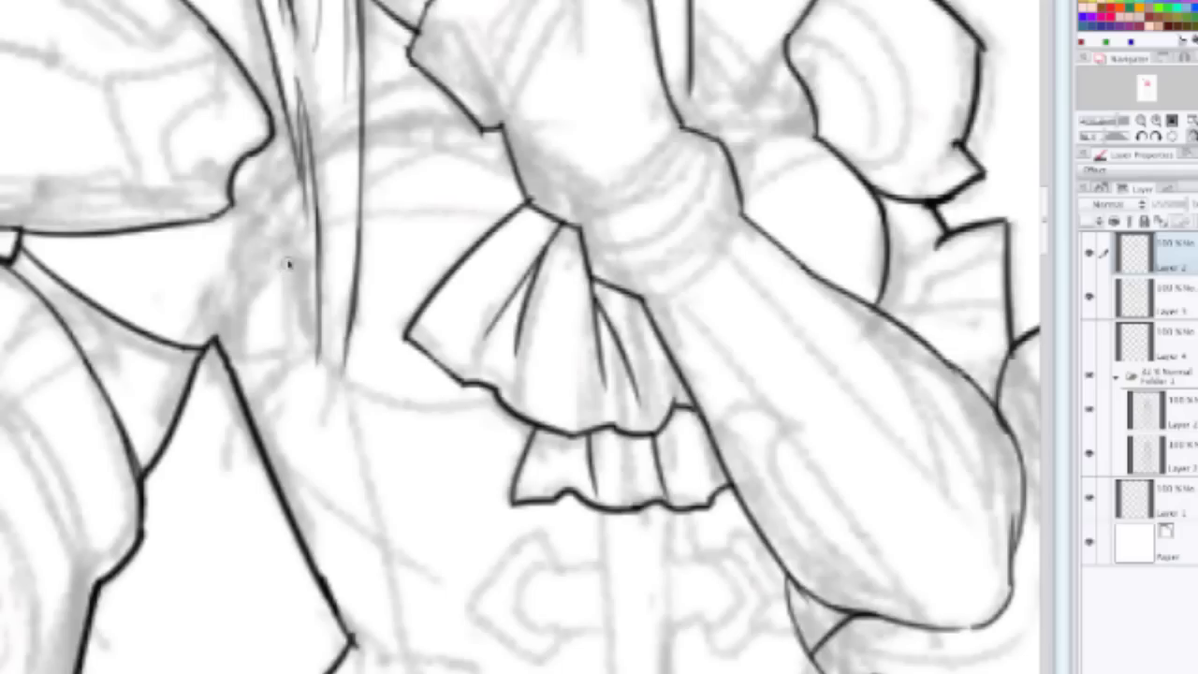
left_click_drag(290, 255, 549, 392)
key("ctrl+z")
left_click_drag(294, 250, 483, 408)
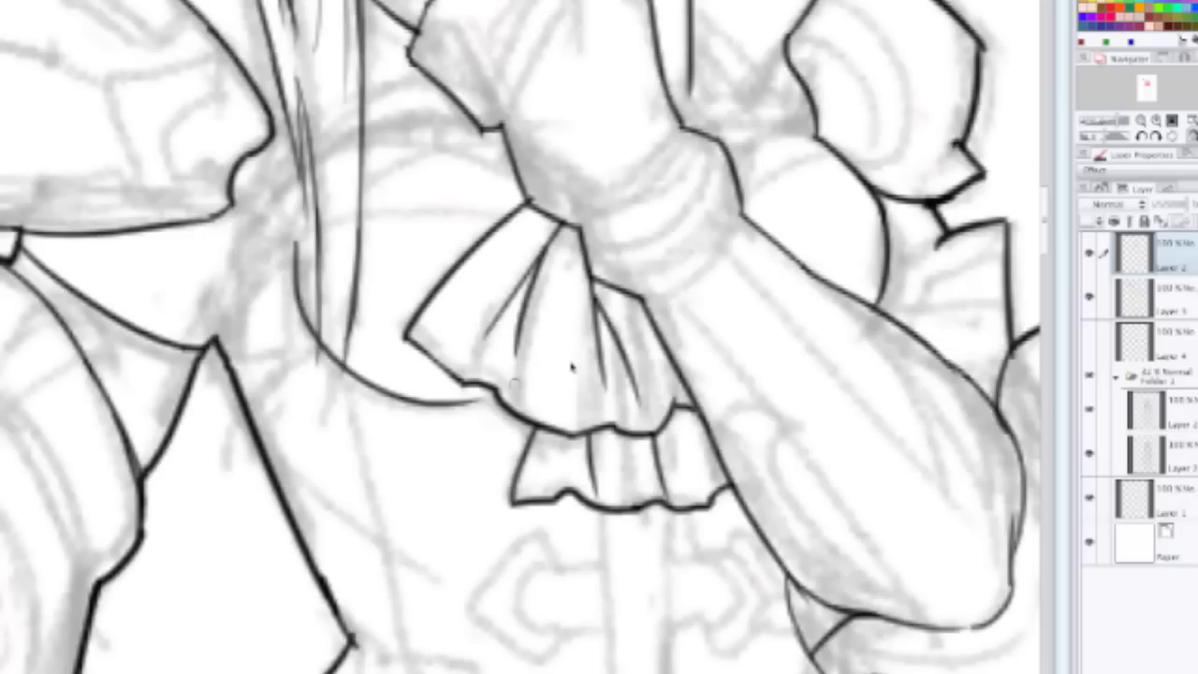
key("ctrl+z")
scroll(502, 368, "down", 2)
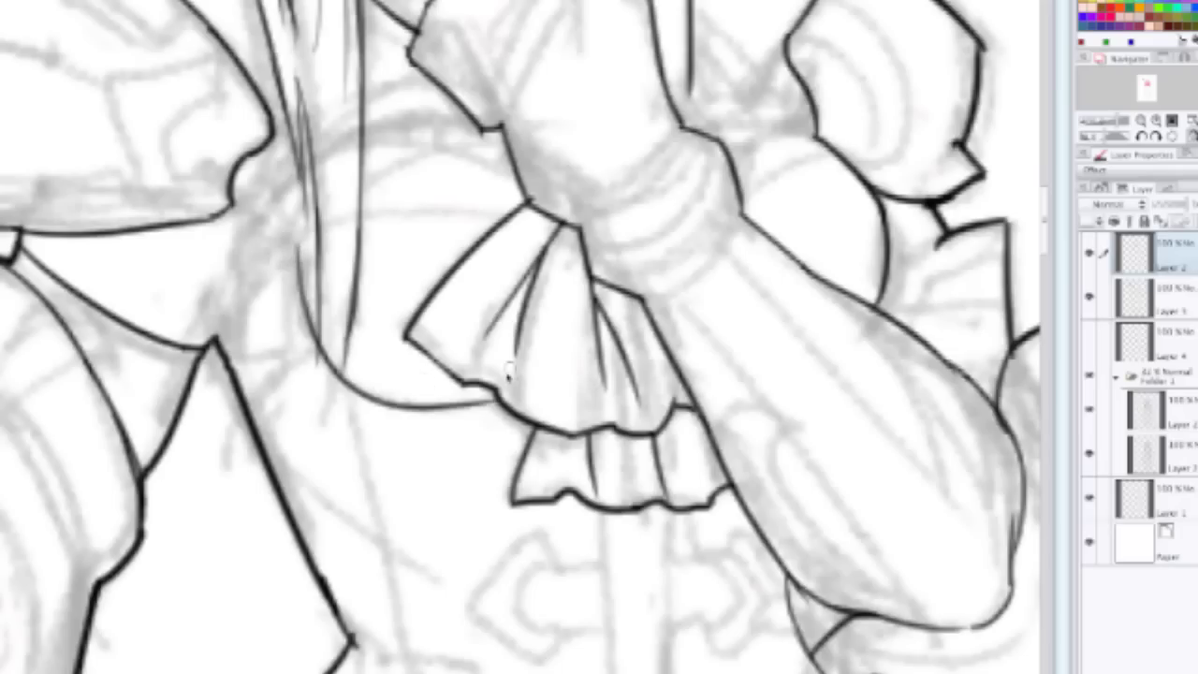
Step: Ink the cross emblem's short upper-left edge below the cravat hem and the outline of its pointed left arm
scroll(524, 309, "down", 2)
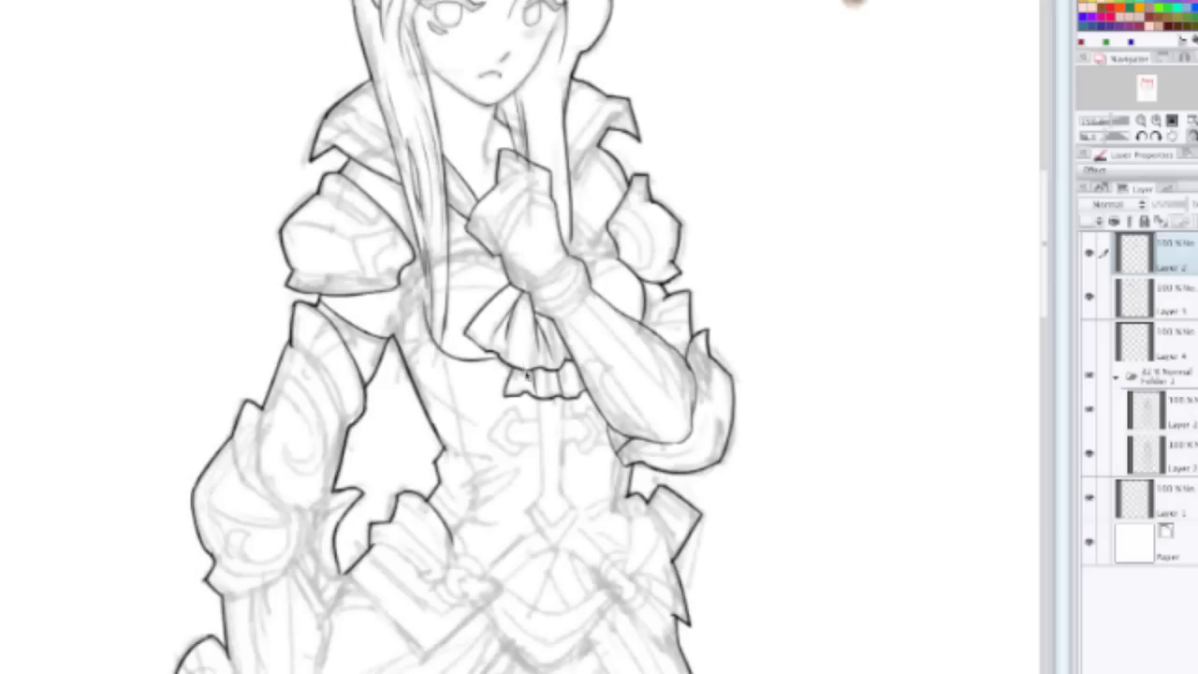
scroll(543, 426, "up", 1)
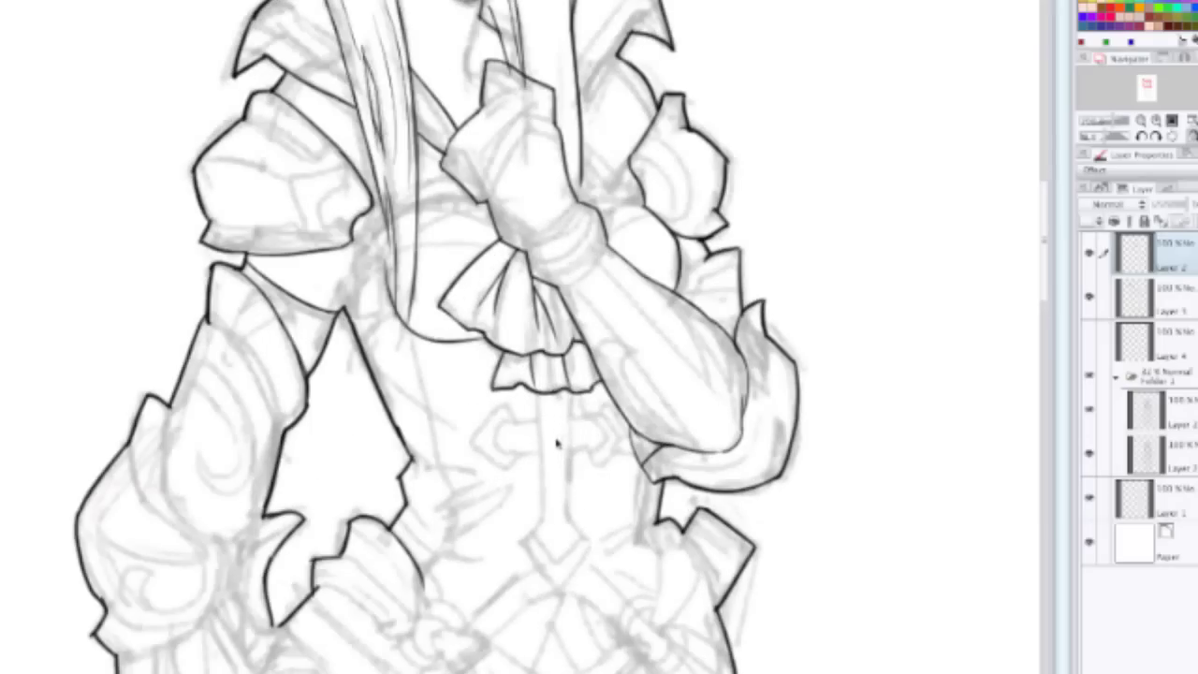
scroll(556, 443, "up", 3)
left_click_drag(510, 297, 514, 370)
key("ctrl+z")
mouse_move(509, 298)
left_mouse_down()
mouse_move(516, 370)
mouse_move(469, 355)
mouse_move(448, 324)
left_mouse_up()
key("ctrl+z")
key("ctrl+z")
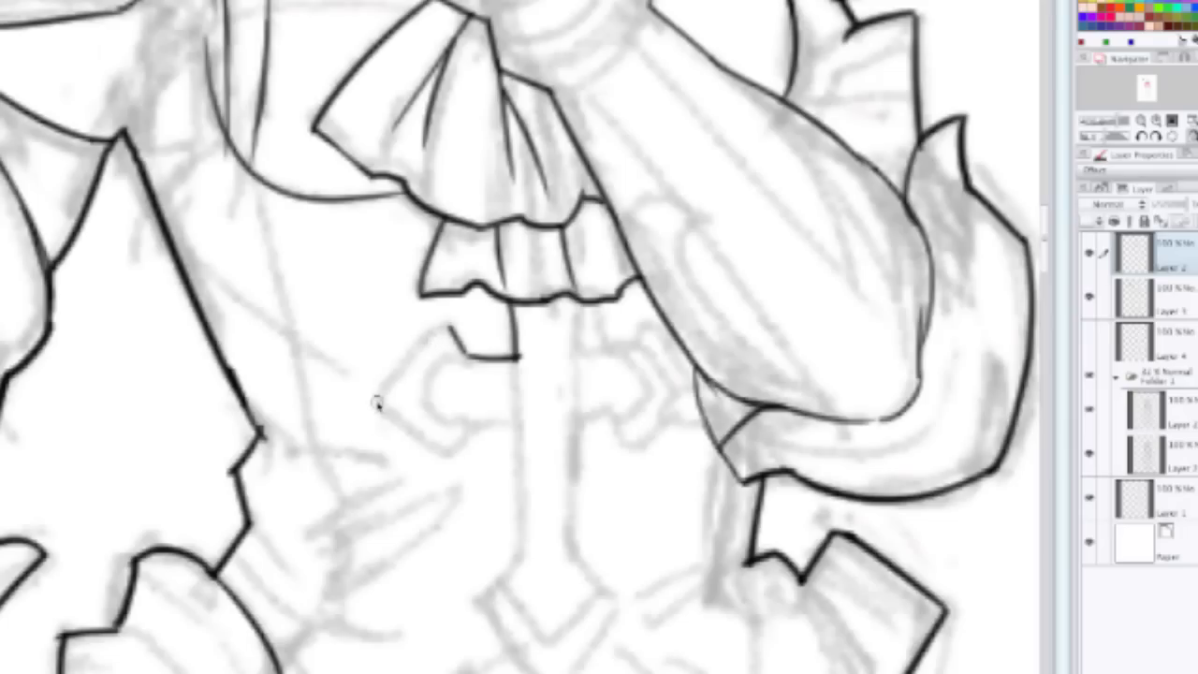
left_click_drag(377, 403, 451, 326)
mouse_move(378, 402)
left_mouse_down()
mouse_move(448, 458)
mouse_move(489, 428)
mouse_move(515, 432)
mouse_move(484, 278)
mouse_move(515, 387)
left_mouse_up()
key("ctrl+z")
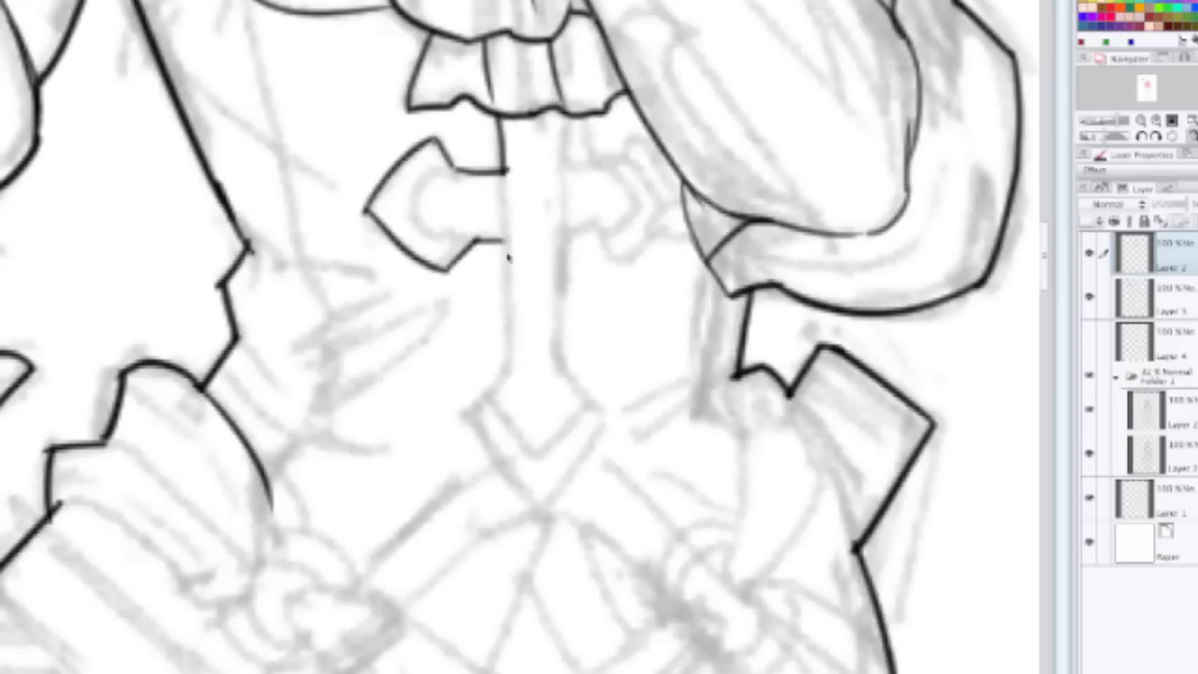
Step: Ink the left edge of the cross's long shaft and the diamond-shaped outline of its lower tip
left_click_drag(503, 242, 505, 372)
key("ctrl+z")
mouse_move(503, 239)
left_mouse_down()
mouse_move(506, 376)
mouse_move(533, 505)
left_mouse_up()
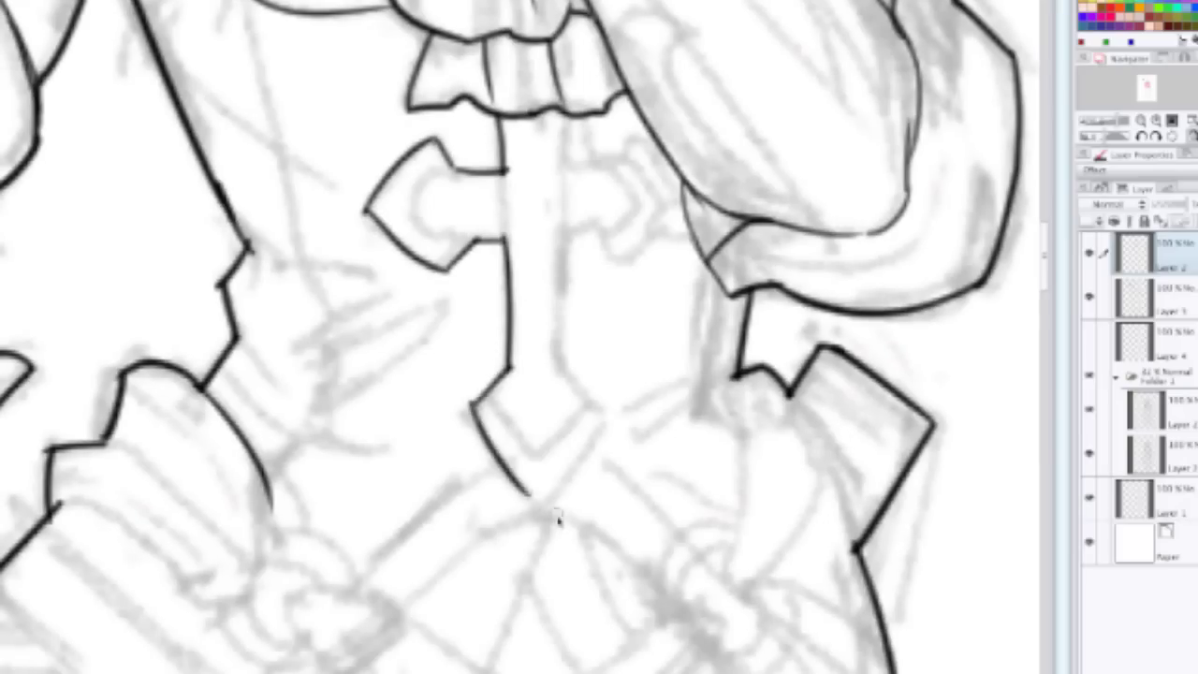
key("ctrl+z")
left_click_drag(472, 402, 561, 515)
key("ctrl+z")
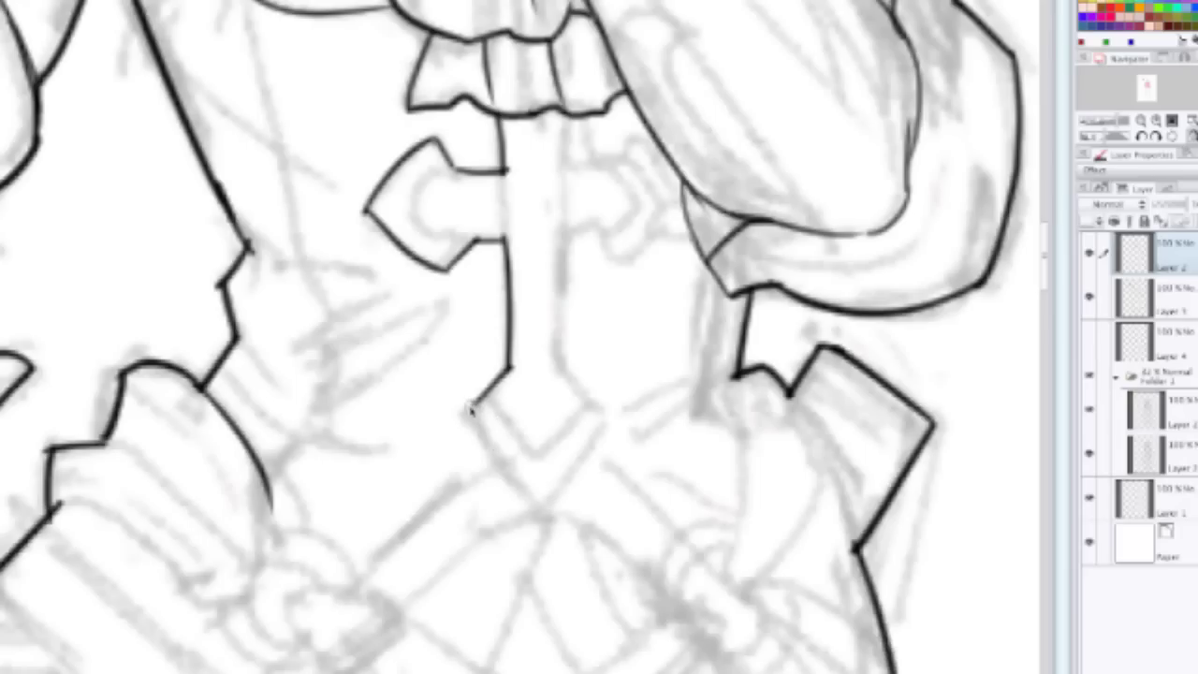
mouse_move(471, 402)
left_mouse_down()
mouse_move(550, 502)
mouse_move(602, 428)
left_mouse_up()
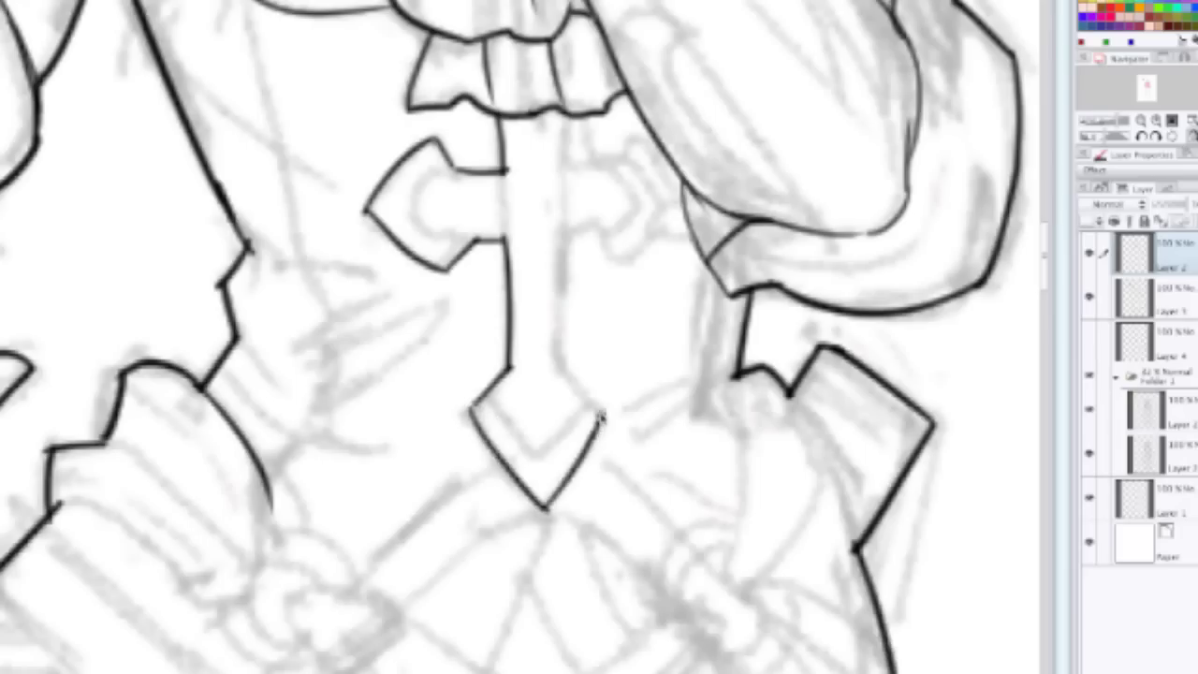
left_click_drag(561, 361, 606, 421)
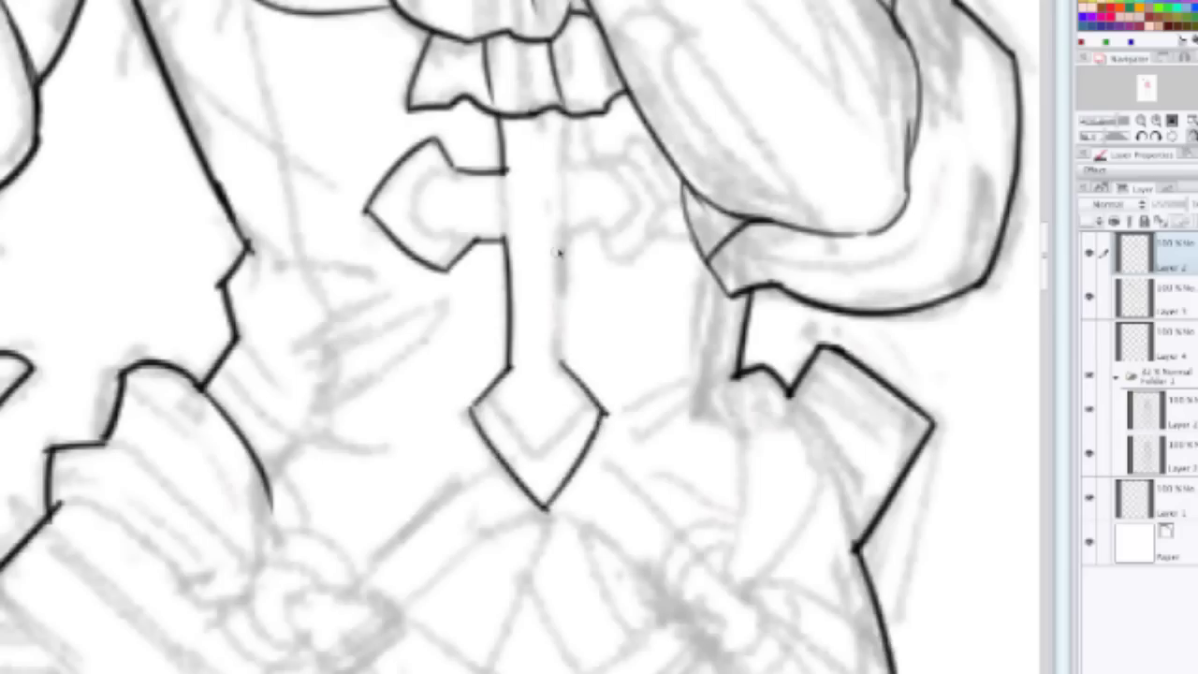
Step: Ink the right edge of the cross's shaft down to the diamond-shaped tip
left_click_drag(560, 234, 562, 372)
key("ctrl+z")
left_click_drag(560, 234, 562, 372)
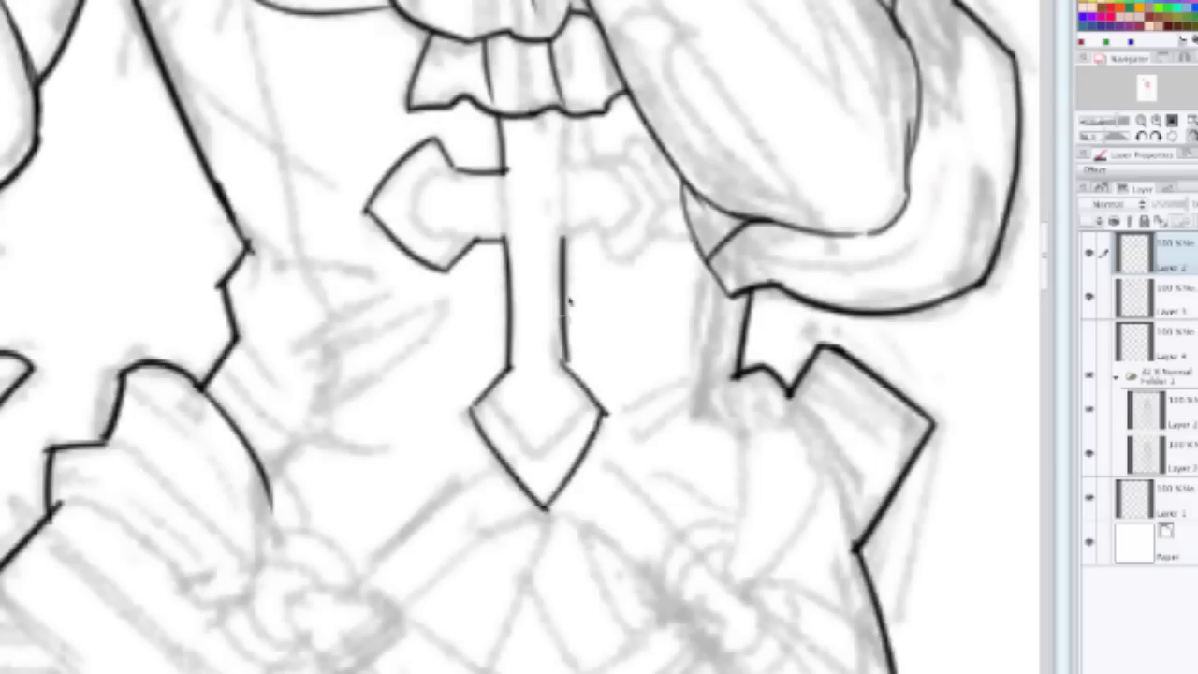
key("ctrl+z")
left_click_drag(560, 234, 561, 372)
Step: Ink the outline of the cross's pointed right arm and the short edge joining it to the cravat hem
mouse_move(562, 239)
left_mouse_down()
mouse_move(606, 237)
mouse_move(631, 257)
mouse_move(663, 229)
left_mouse_up()
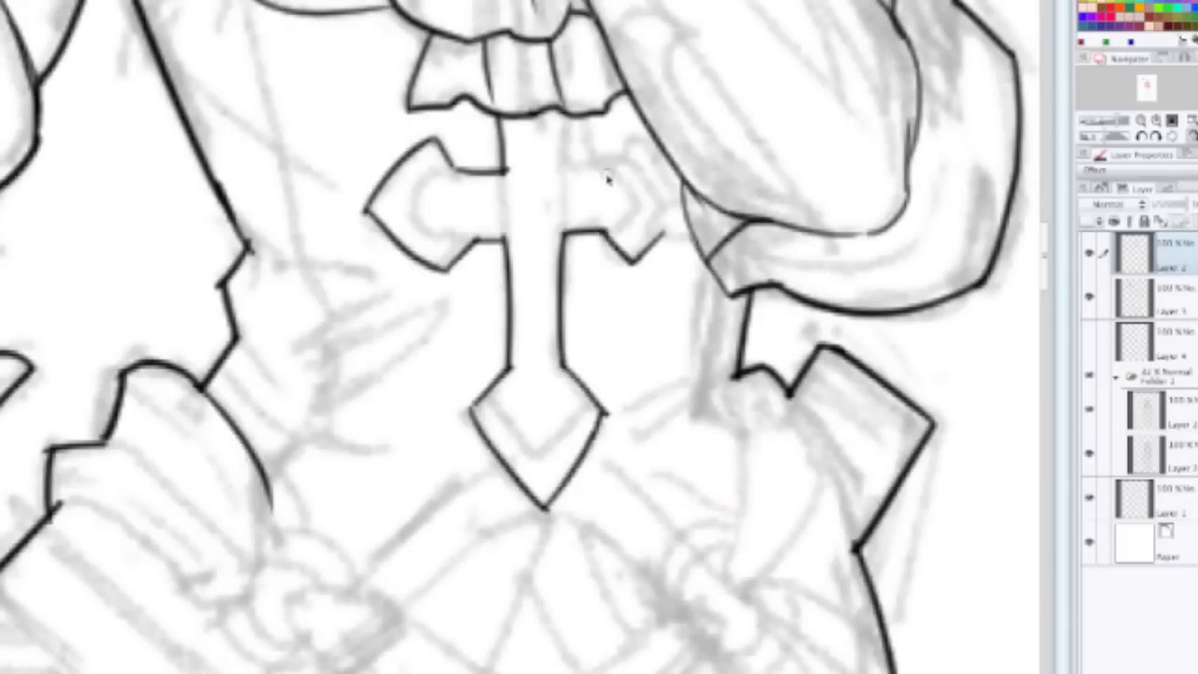
left_click_drag(568, 114, 570, 161)
key("ctrl+z")
mouse_move(568, 116)
left_mouse_down()
mouse_move(570, 161)
mouse_move(608, 164)
mouse_move(639, 137)
mouse_move(667, 185)
left_mouse_up()
key("ctrl+z")
key("ctrl+z")
key("ctrl+z")
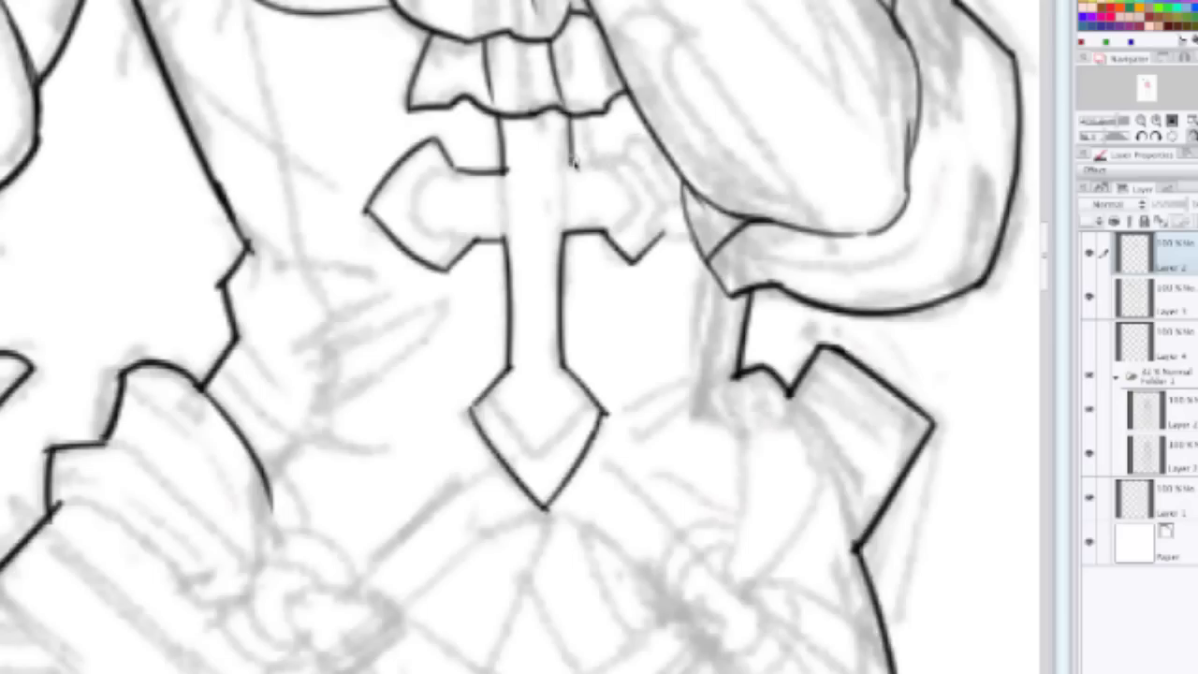
mouse_move(571, 164)
left_mouse_down()
mouse_move(614, 158)
mouse_move(630, 140)
mouse_move(683, 210)
left_mouse_up()
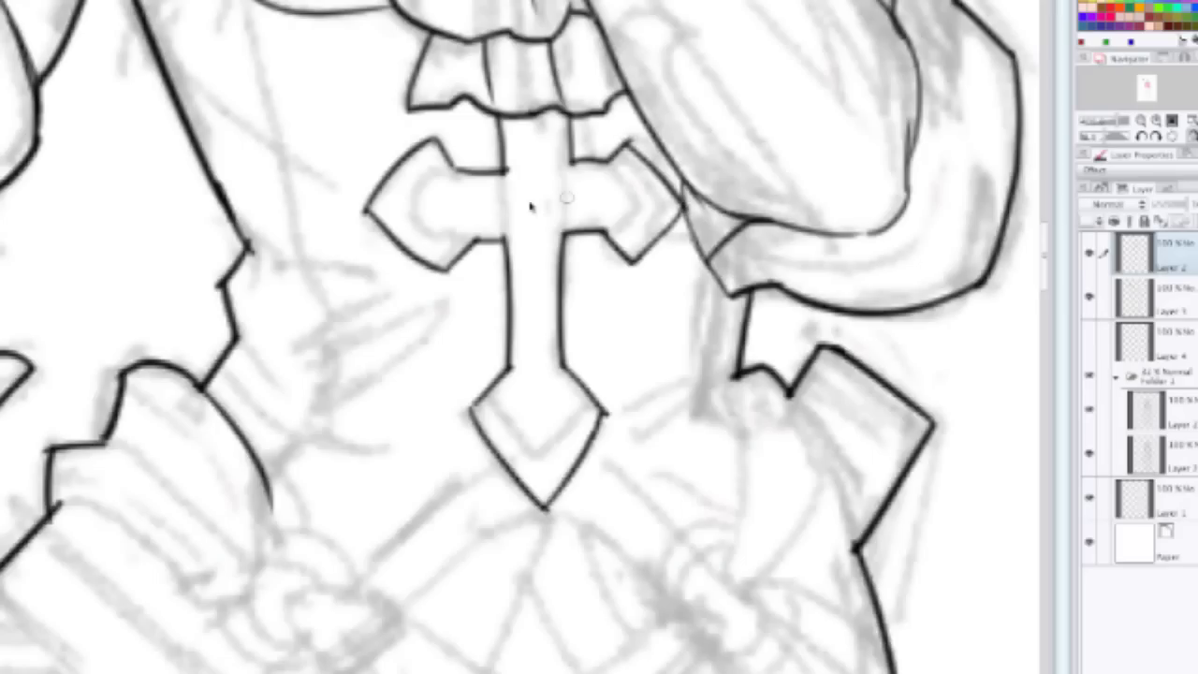
Step: Ink the notched inner contours inside the cross's left, right and lower pointed ends
mouse_move(457, 171)
left_mouse_down()
mouse_move(427, 185)
mouse_move(413, 219)
mouse_move(463, 231)
left_mouse_up()
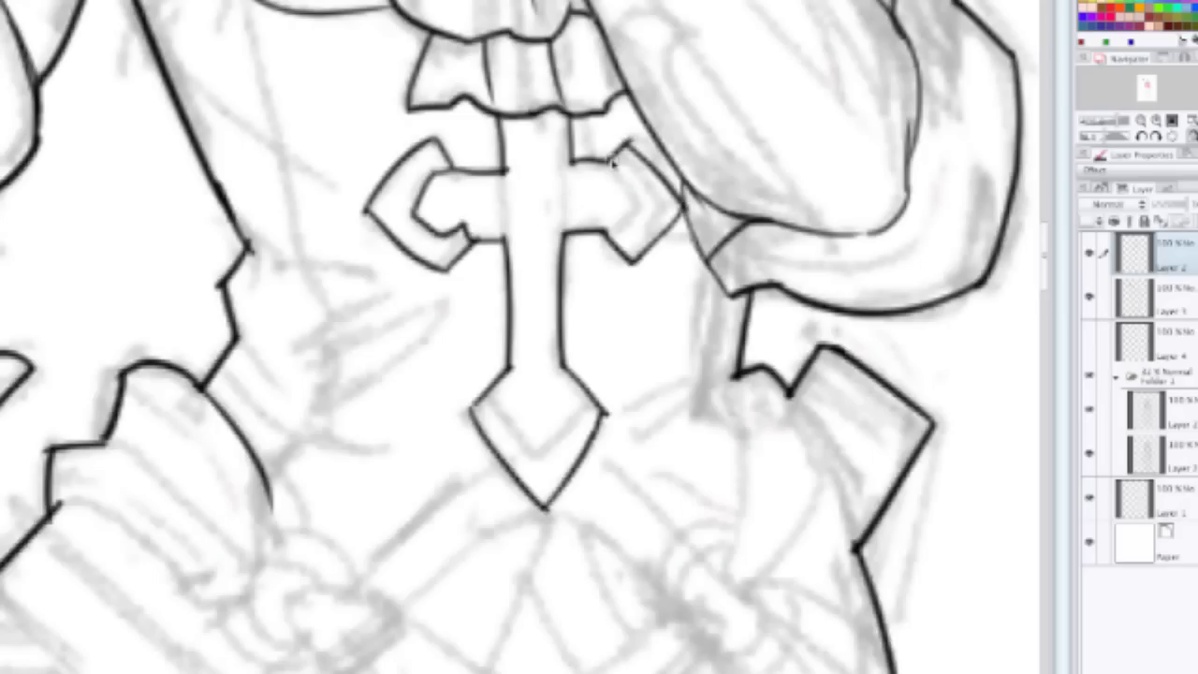
mouse_move(613, 178)
left_mouse_down()
mouse_move(621, 225)
mouse_move(607, 223)
left_mouse_up()
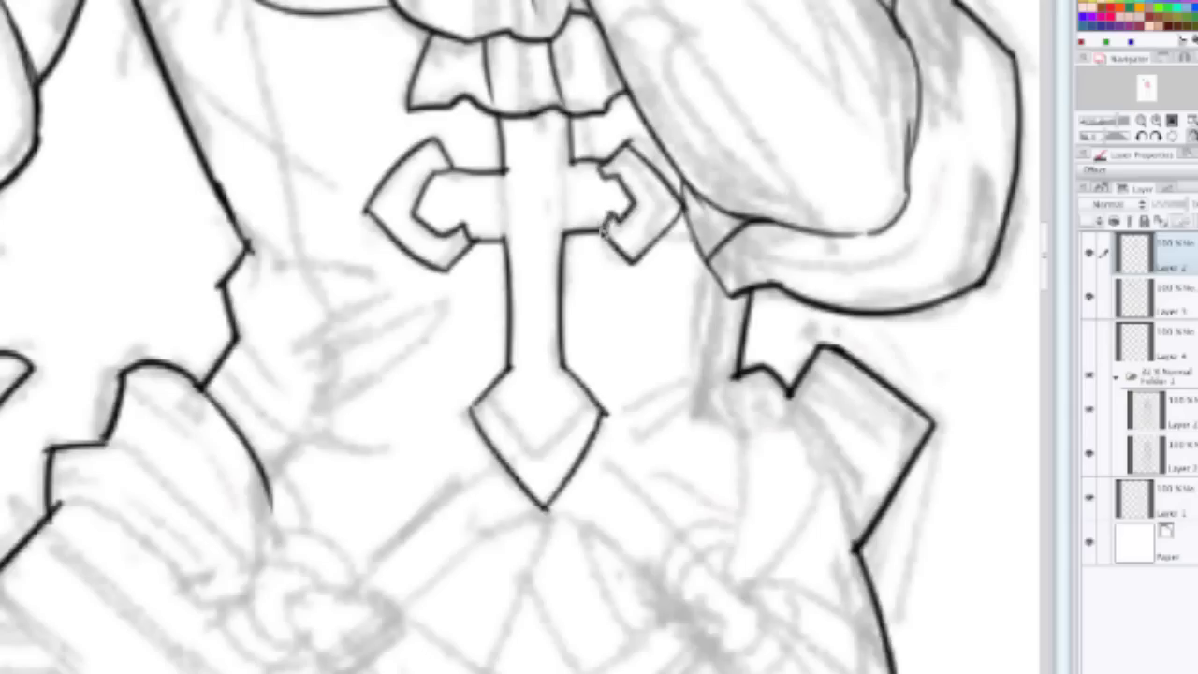
mouse_move(511, 372)
left_mouse_down()
mouse_move(505, 398)
mouse_move(521, 428)
mouse_move(563, 414)
left_mouse_up()
key("ctrl+z")
mouse_move(508, 373)
left_mouse_down()
mouse_move(514, 425)
mouse_move(539, 450)
mouse_move(564, 423)
mouse_move(561, 348)
left_mouse_up()
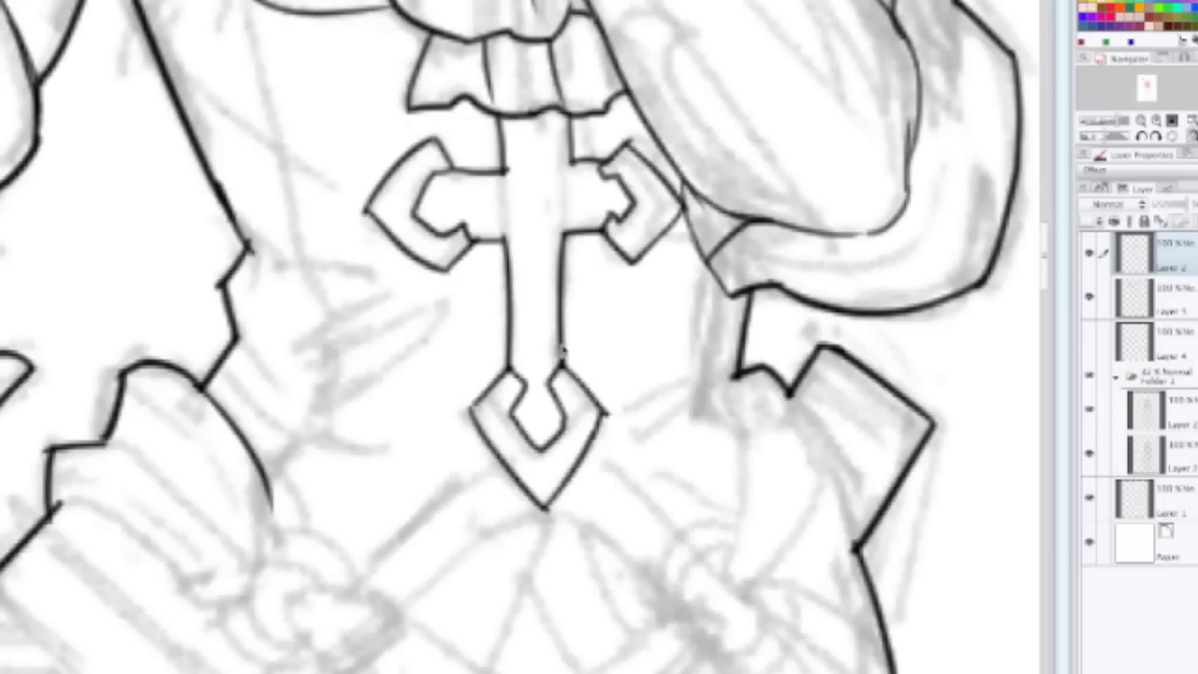
Step: Examine the inked cross emblem against the whole figure's proportions
scroll(562, 309, "down", 3)
scroll(562, 264, "down", 2)
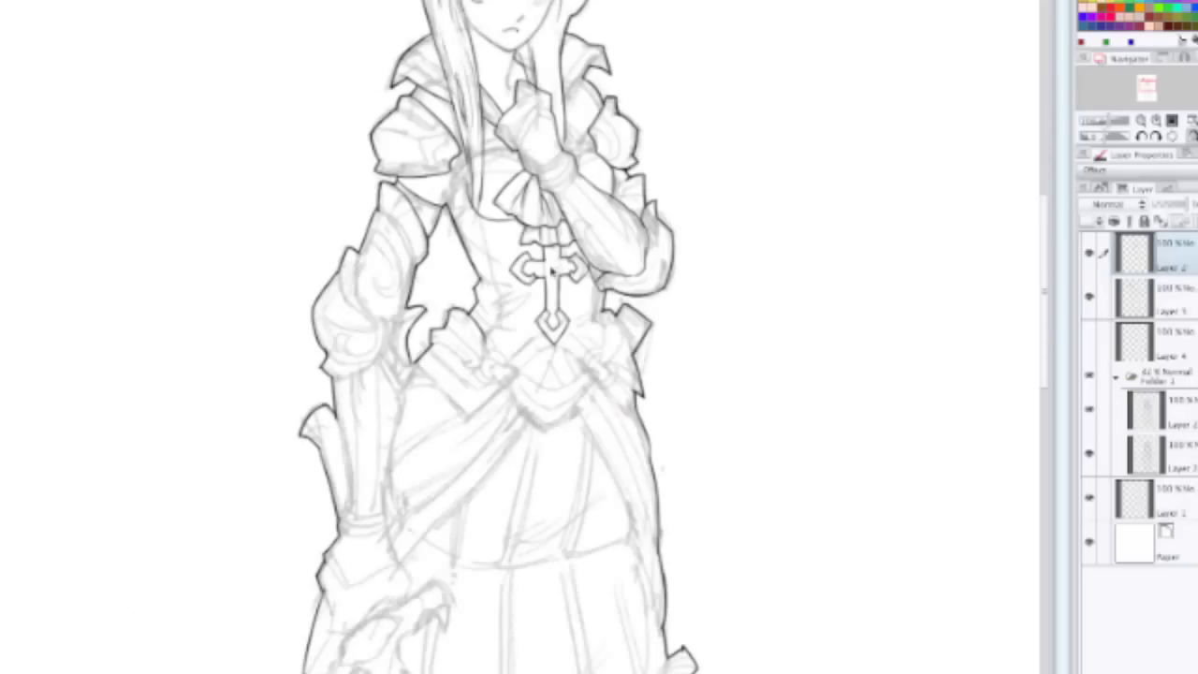
scroll(534, 301, "down", 2)
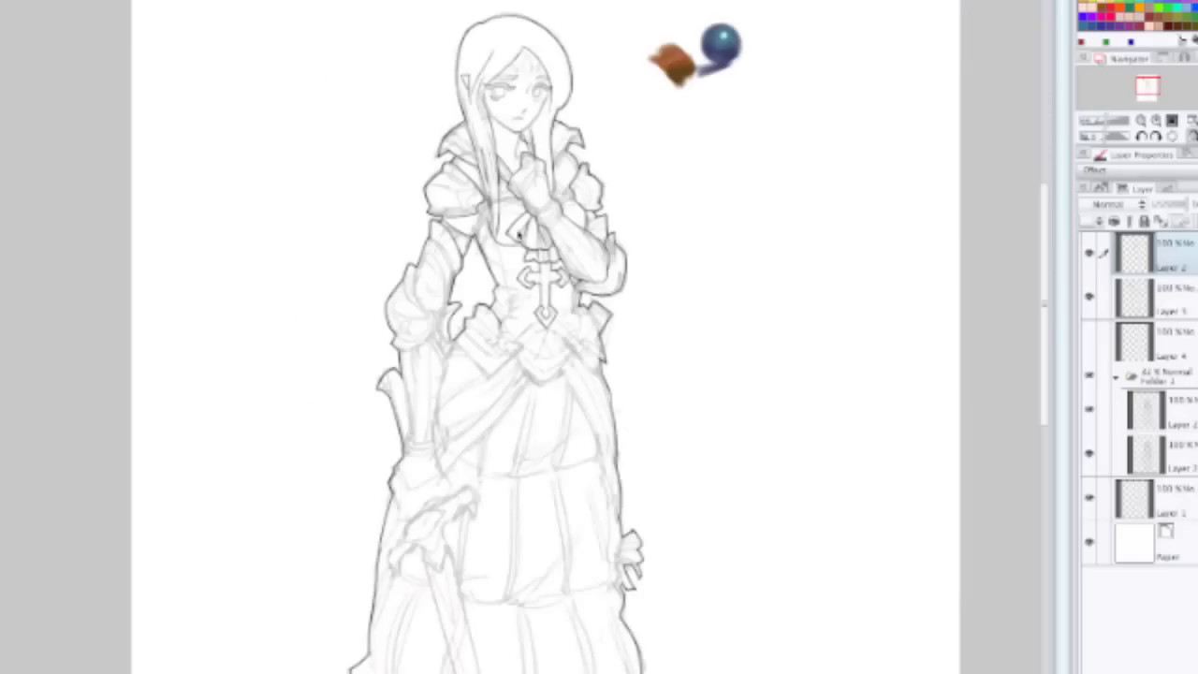
scroll(520, 235, "up", 5)
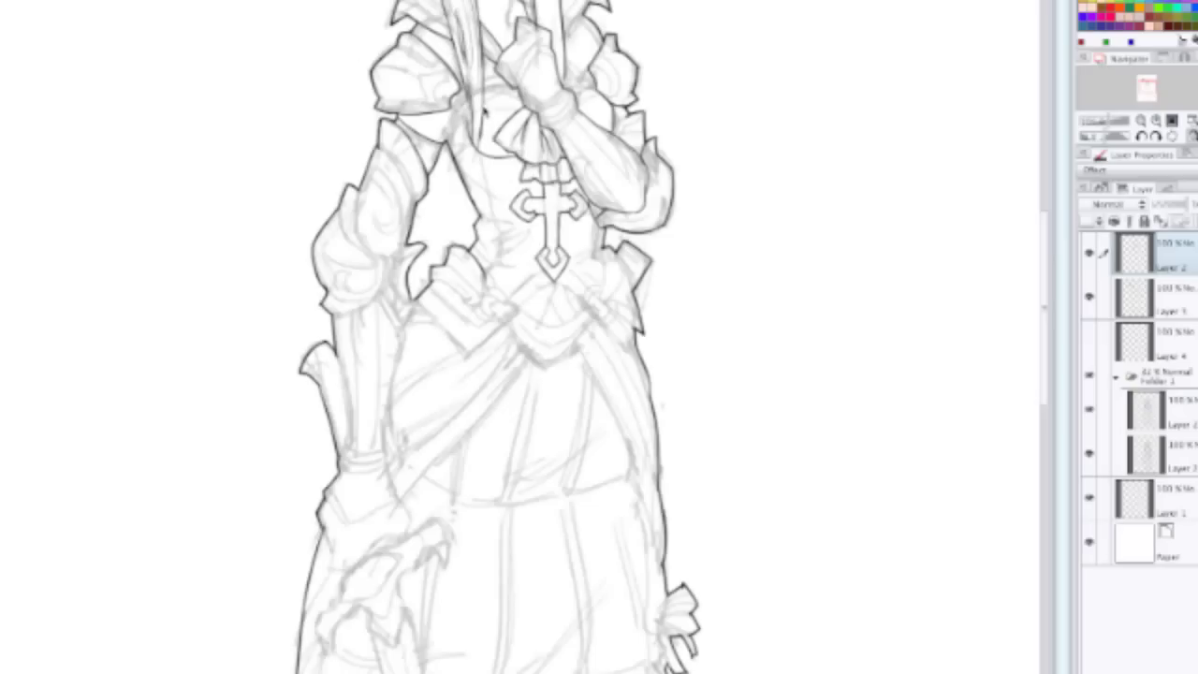
left_click_drag(484, 114, 482, 320)
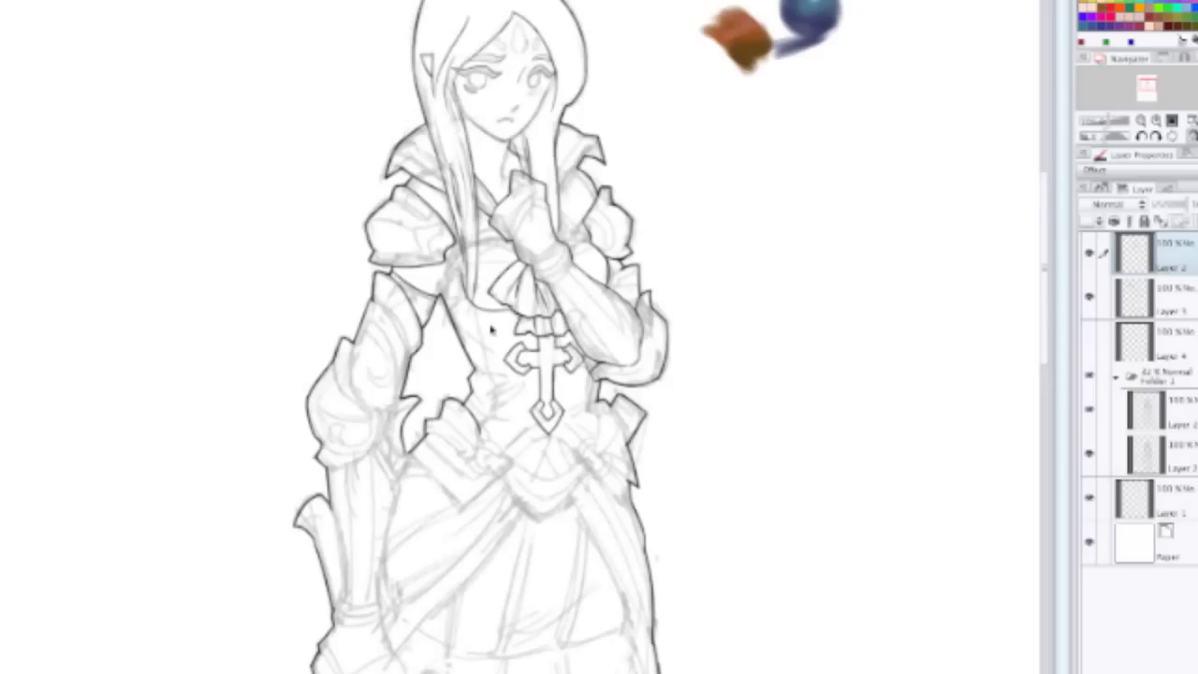
scroll(490, 329, "up", 2)
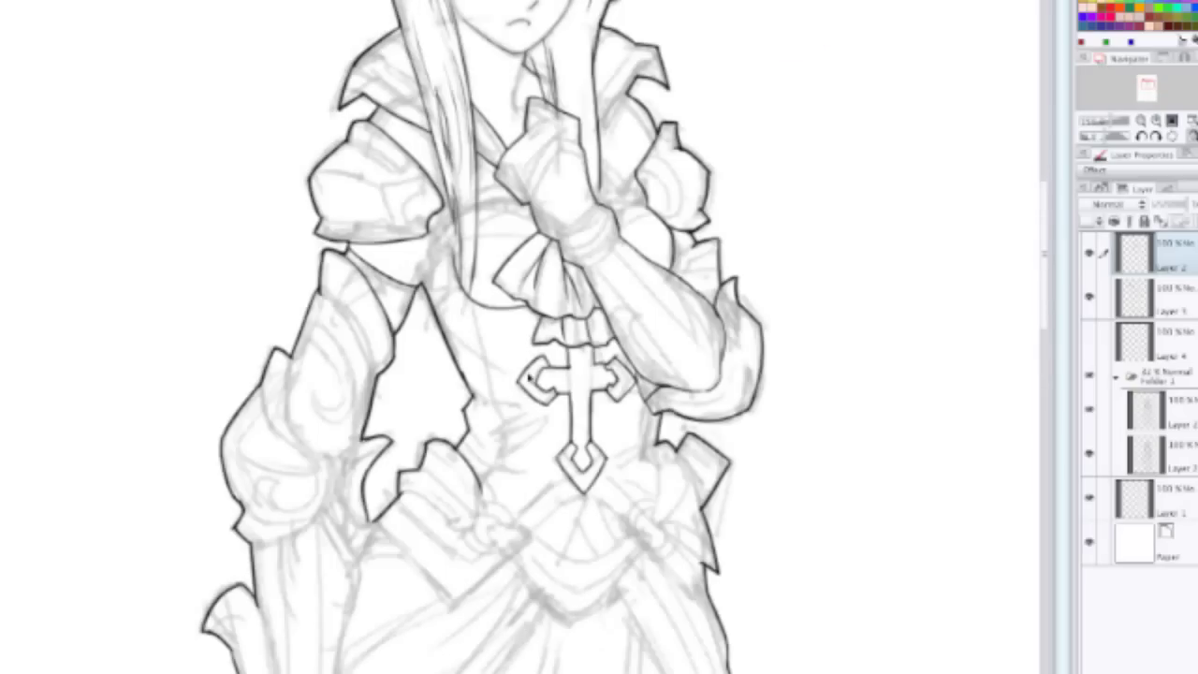
scroll(527, 376, "down", 2)
Step: Close the curved lower outline of the rounded left hip plate and ink the narrow plate on the right hip
scroll(374, 342, "up", 3)
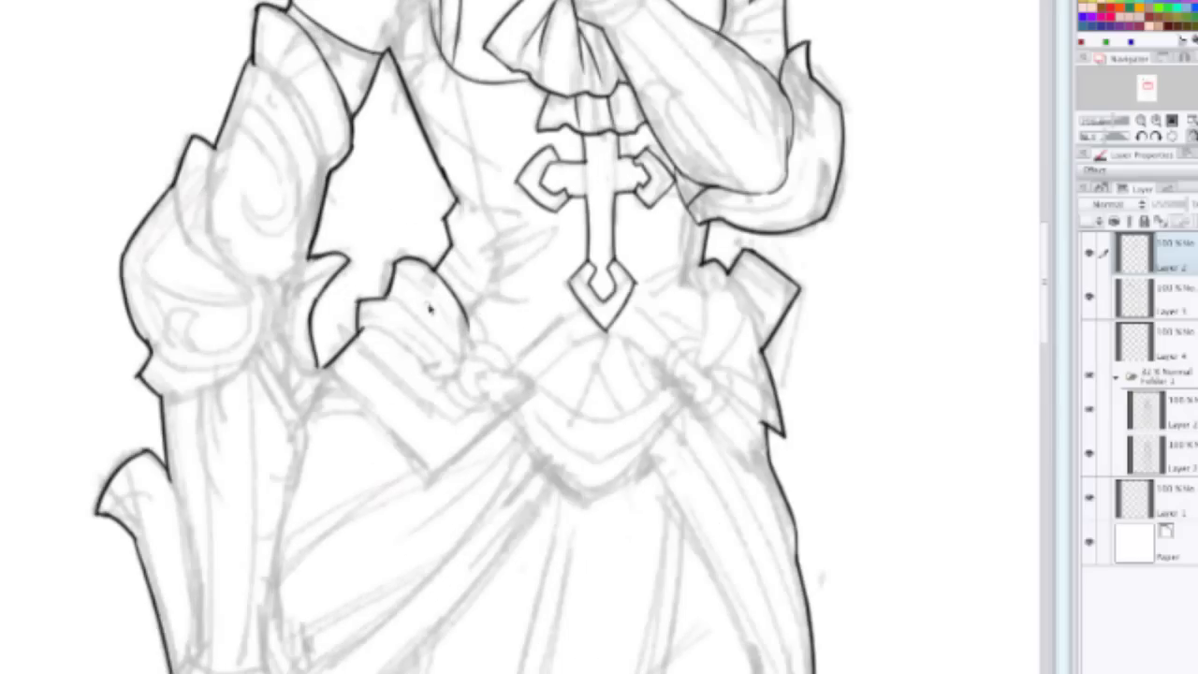
mouse_move(361, 329)
left_mouse_down()
mouse_move(441, 378)
mouse_move(429, 378)
mouse_move(468, 372)
left_mouse_up()
mouse_move(472, 316)
left_mouse_down()
mouse_move(469, 367)
mouse_move(444, 314)
left_mouse_up()
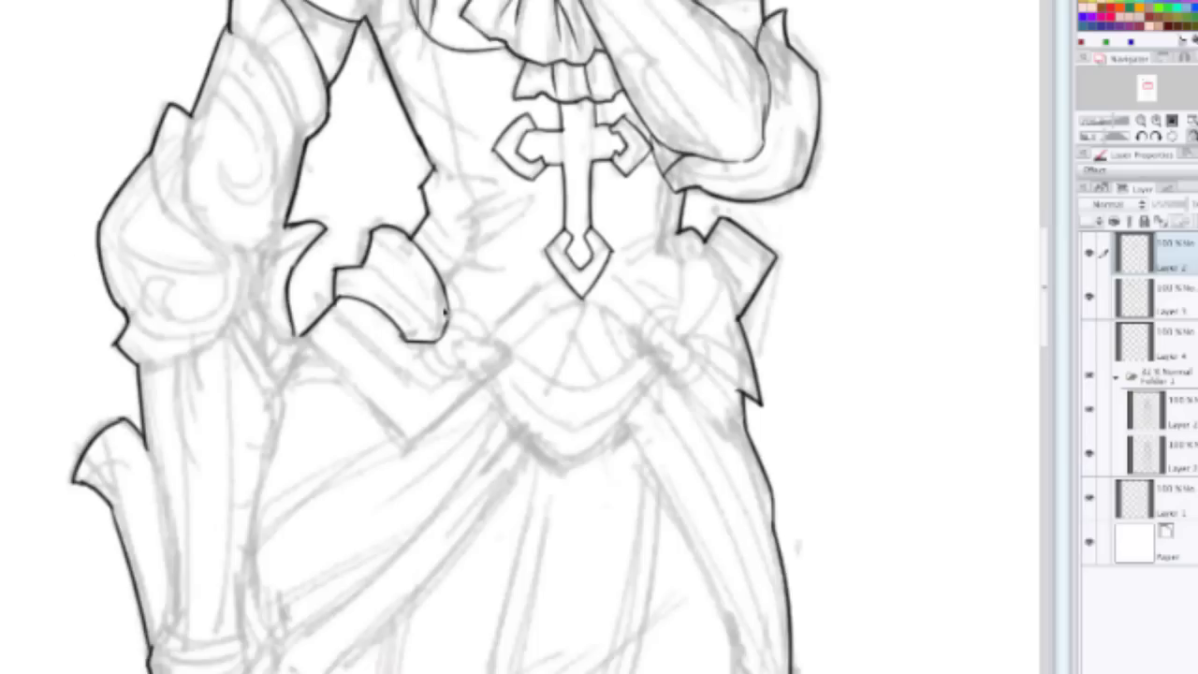
left_click_drag(636, 175, 640, 262)
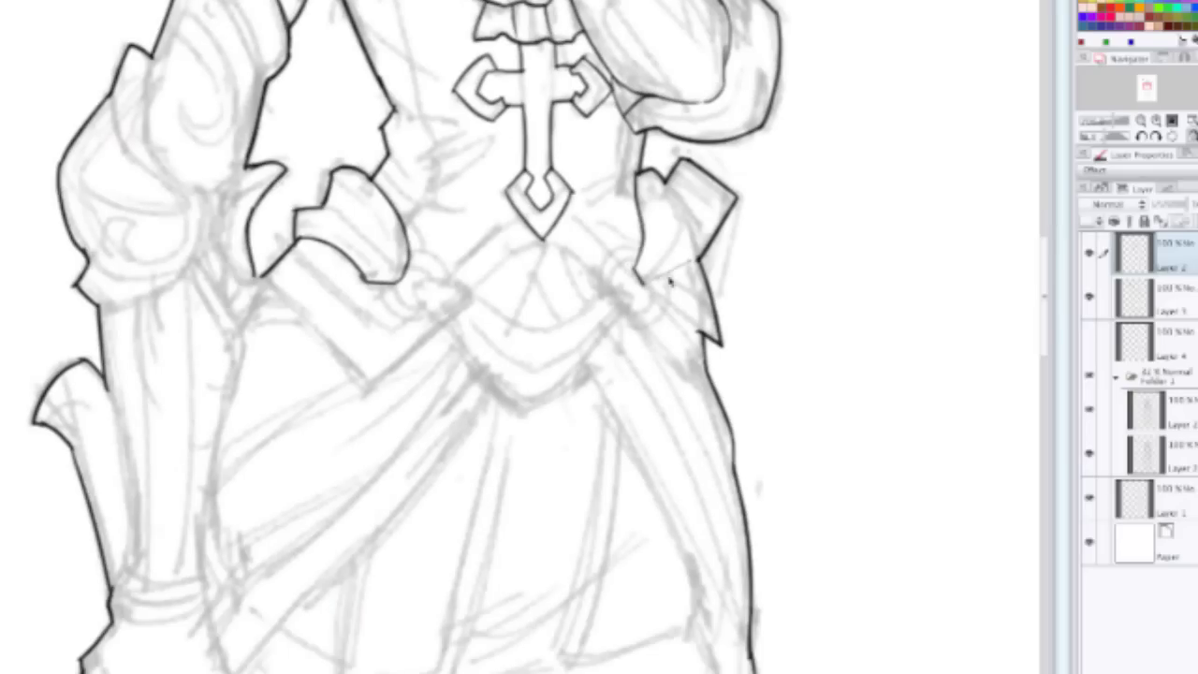
mouse_move(637, 272)
left_mouse_down()
mouse_move(648, 289)
mouse_move(687, 262)
mouse_move(683, 271)
mouse_move(702, 228)
left_mouse_up()
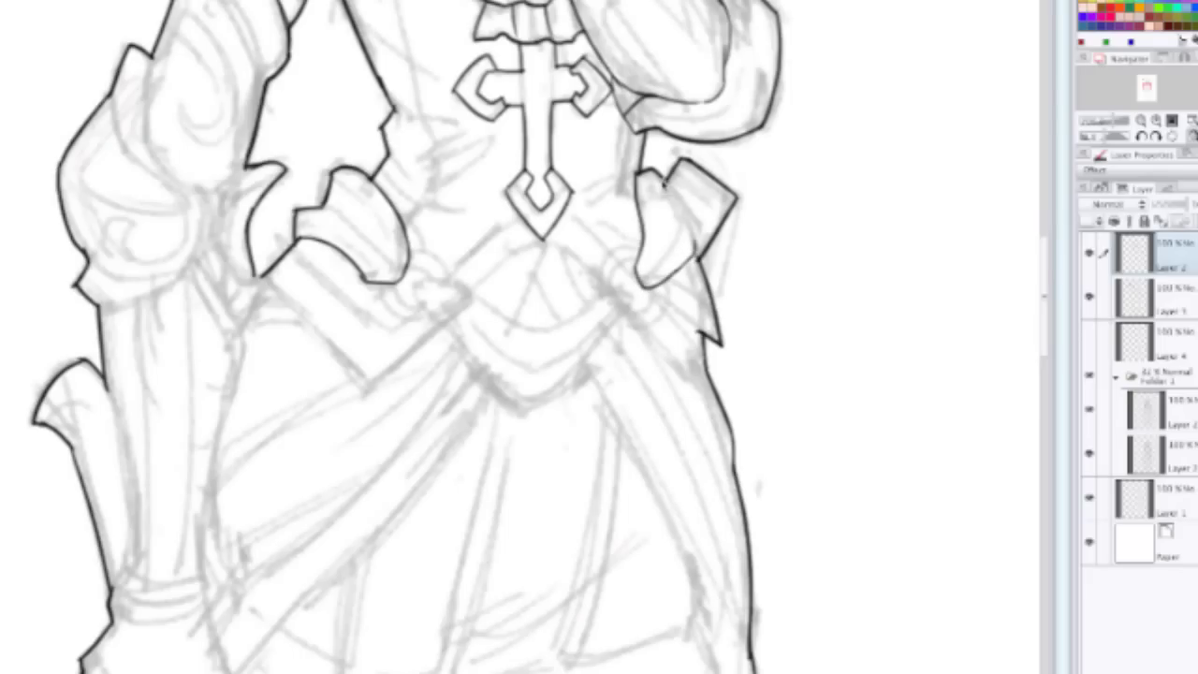
left_click_drag(663, 187, 695, 251)
Step: Ink the sagging upper edge of the crescent waist plate below the cross, including the angled corners at both ends
scroll(679, 271, "up", 2)
left_click_drag(339, 329, 589, 275)
scroll(588, 275, "up", 1)
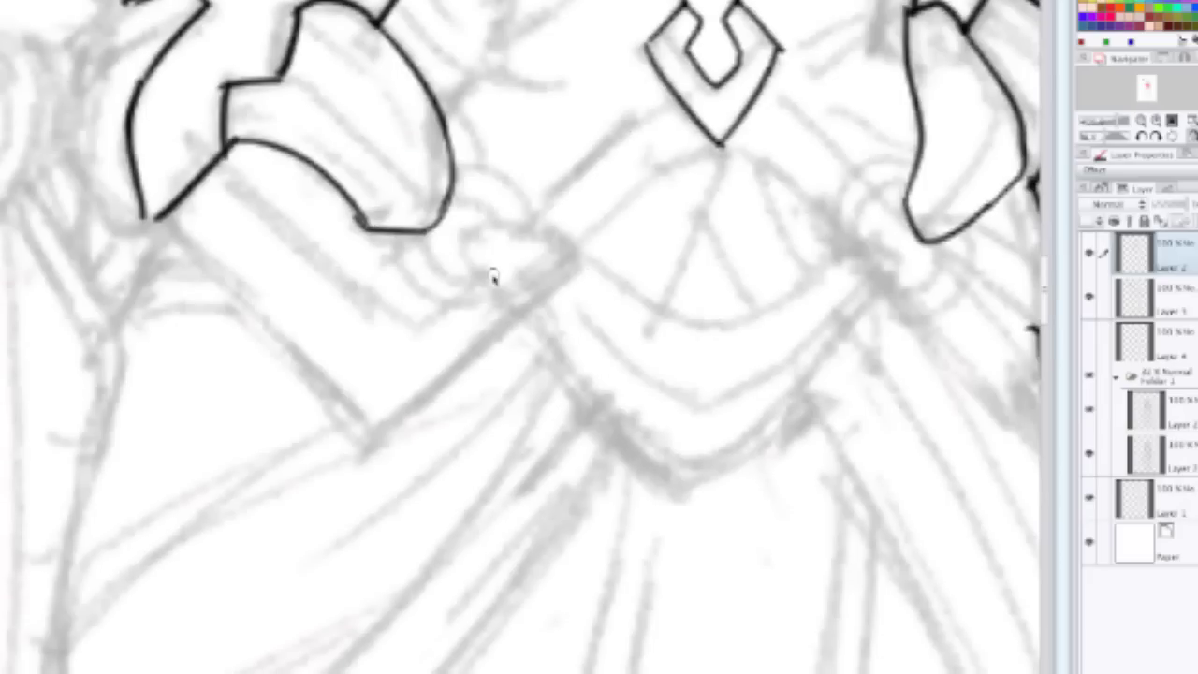
left_click_drag(494, 268, 545, 342)
mouse_move(495, 267)
left_mouse_down()
mouse_move(555, 241)
mouse_move(672, 316)
left_mouse_up()
key("ctrl+z")
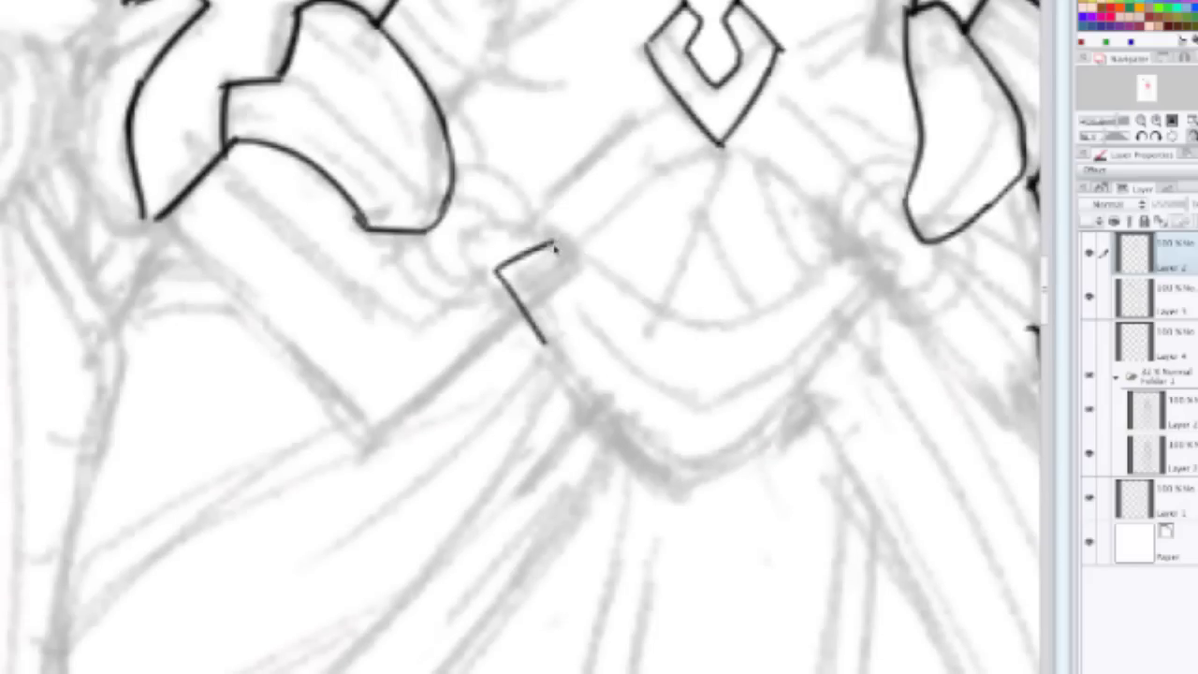
mouse_move(554, 245)
left_mouse_down()
mouse_move(734, 320)
mouse_move(783, 302)
mouse_move(728, 303)
mouse_move(735, 317)
mouse_move(786, 279)
left_mouse_up()
key("ctrl+z")
mouse_move(738, 313)
left_mouse_down()
mouse_move(873, 245)
mouse_move(894, 292)
mouse_move(835, 346)
left_mouse_up()
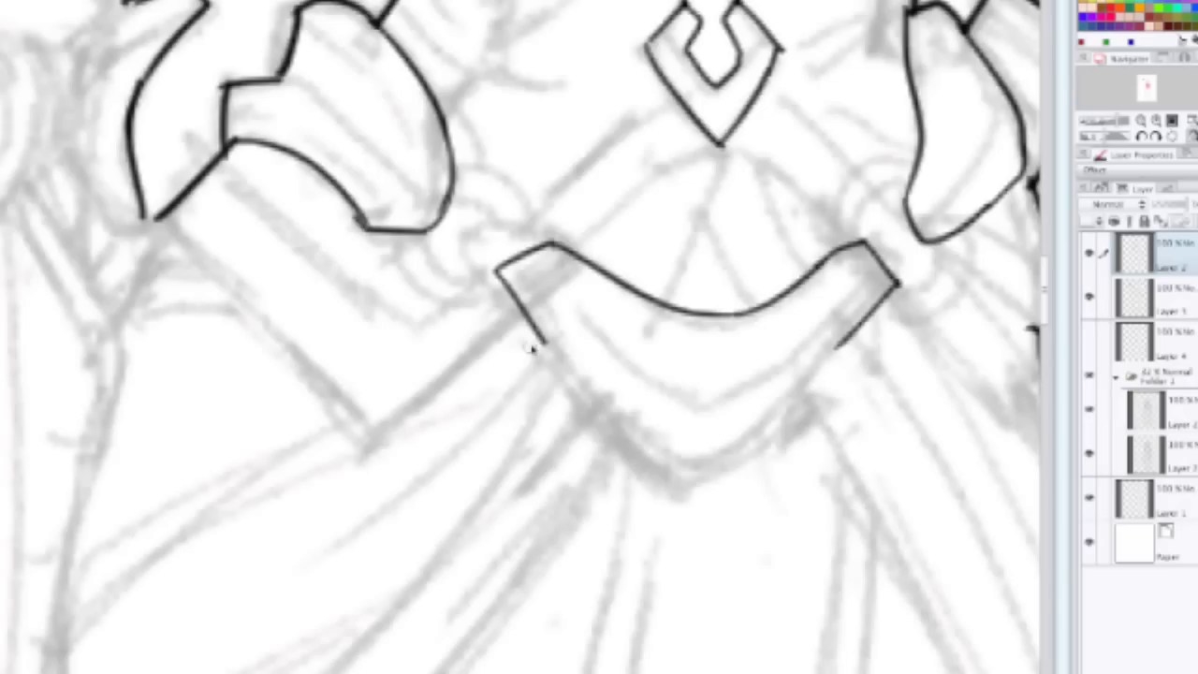
Step: Ink the deep curved lower edge of the crescent waist plate, joining its two ends
left_click_drag(541, 338, 636, 445)
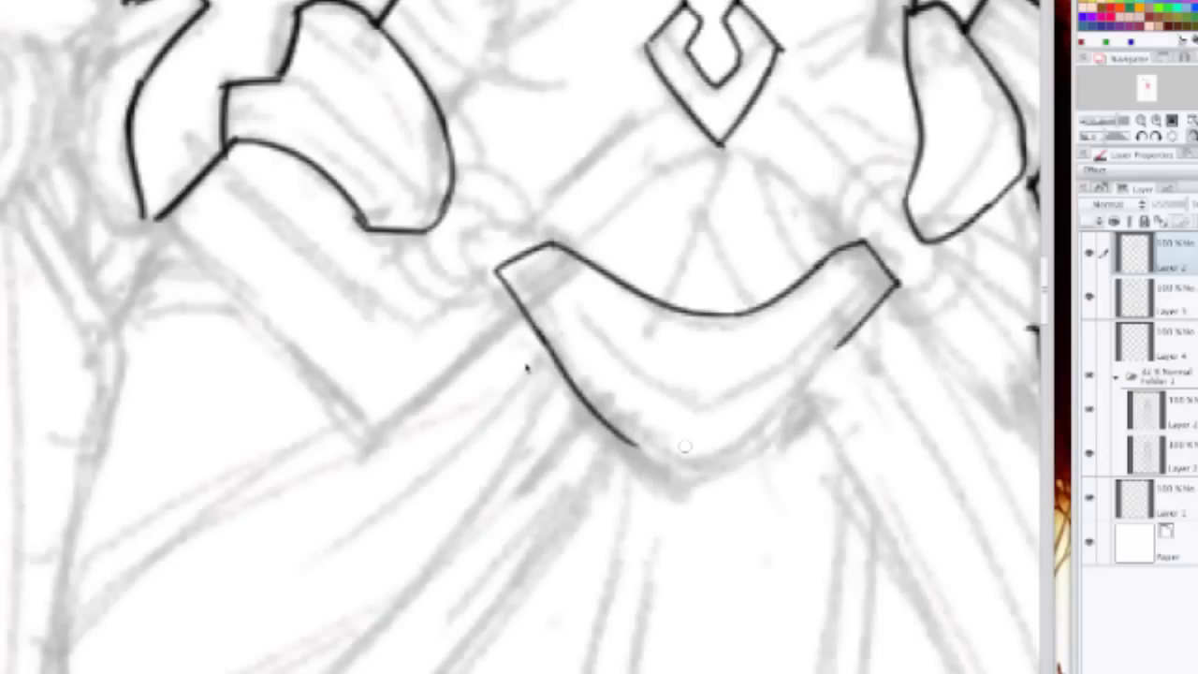
key("ctrl+z")
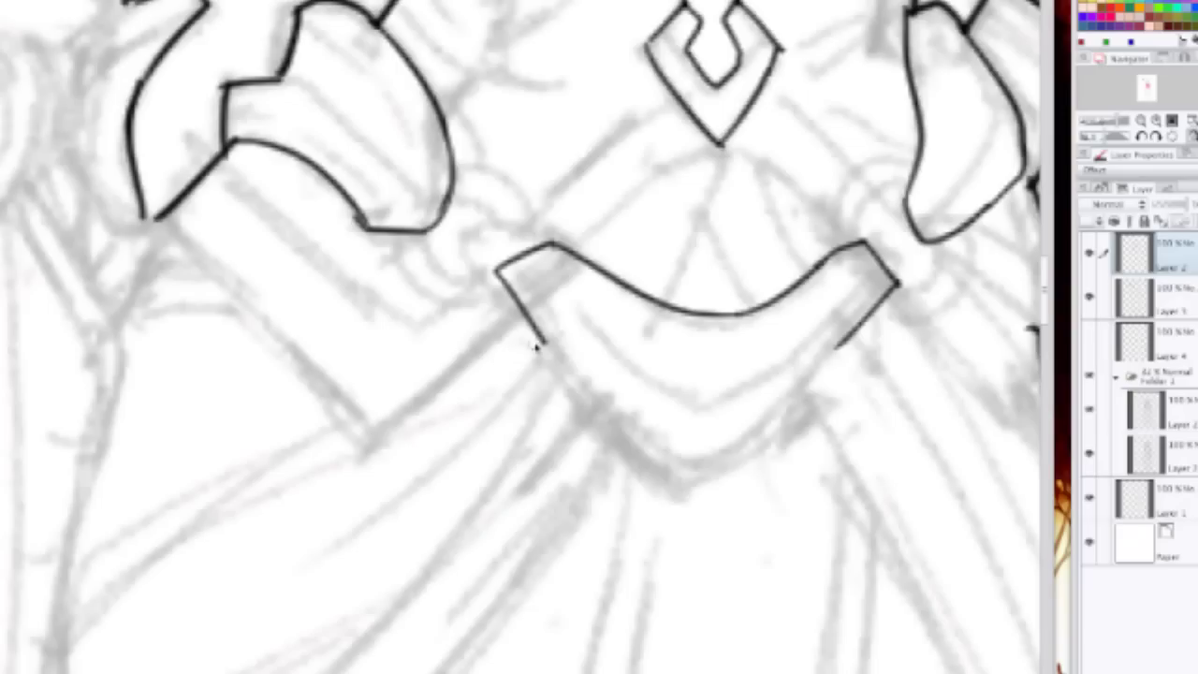
left_click_drag(536, 344, 652, 460)
key("ctrl+z")
left_click_drag(543, 344, 665, 482)
scroll(582, 346, "down", 5)
scroll(524, 327, "right", 5)
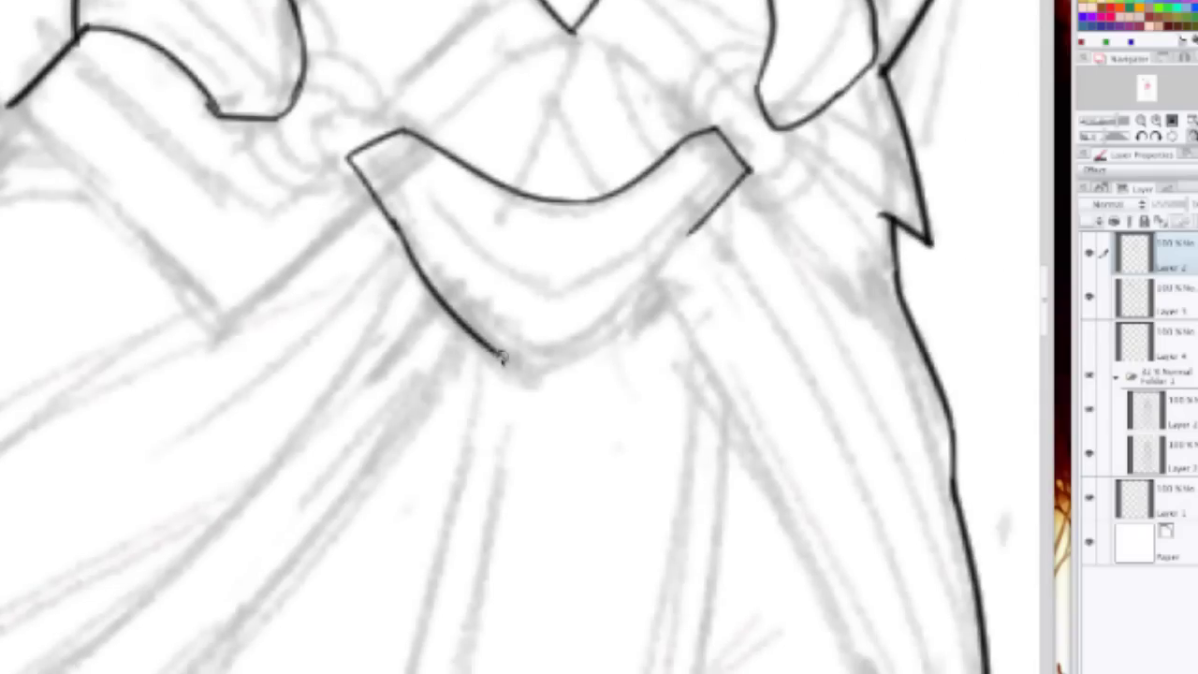
mouse_move(502, 358)
left_mouse_down()
mouse_move(569, 367)
mouse_move(616, 334)
mouse_move(707, 200)
left_mouse_up()
scroll(704, 199, "down", 3)
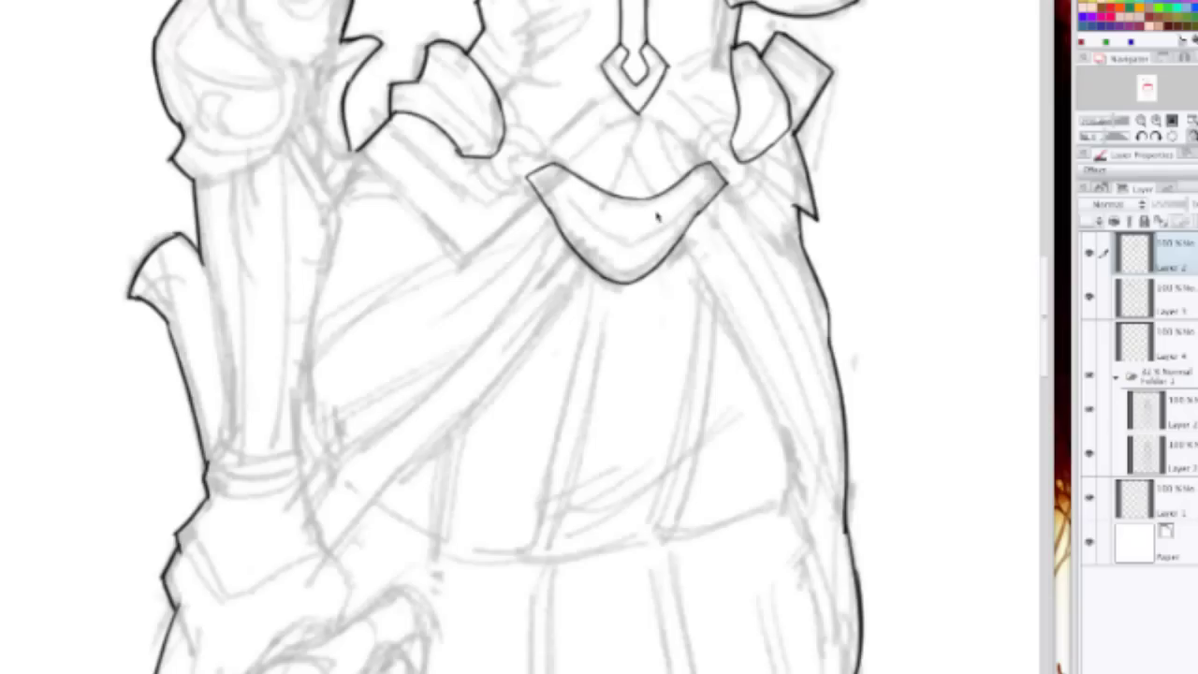
Step: Ink the V-shaped lower edge of the left hip armour, running from below the elbow guard to the crescent waist plate
scroll(655, 163, "up", 5)
scroll(655, 164, "right", 2)
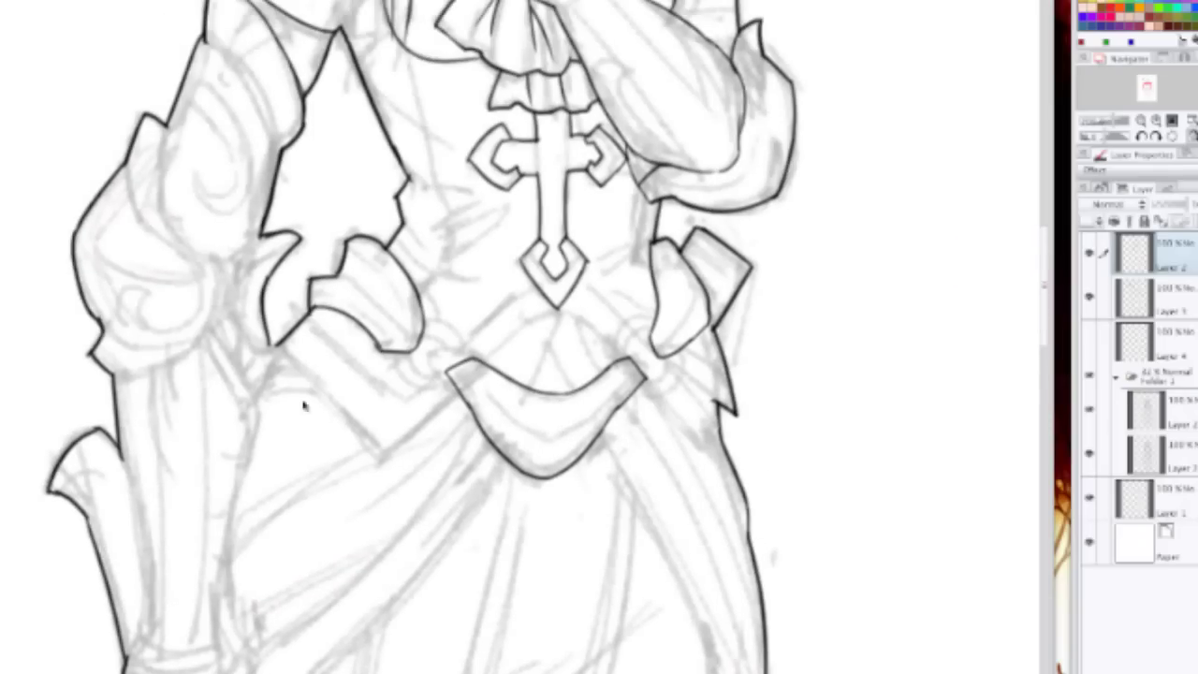
mouse_move(278, 346)
left_mouse_down()
mouse_move(381, 456)
mouse_move(455, 399)
left_mouse_up()
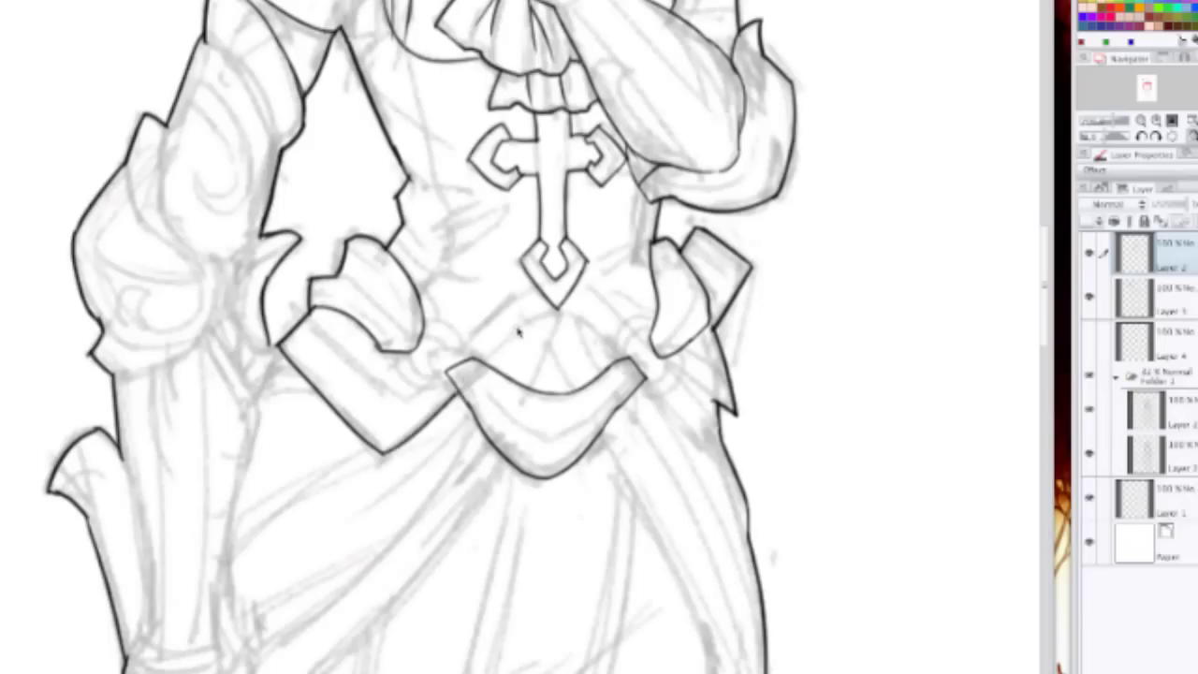
Step: Ink the two diagonal lines descending from the cross's diamond tip toward the waist plate's ends, plus the right hip armour's lower edge
left_click_drag(488, 367, 537, 334)
key("ctrl+z")
left_click_drag(485, 369, 553, 323)
key("ctrl+z")
mouse_move(484, 370)
left_mouse_down()
mouse_move(510, 340)
mouse_move(569, 318)
left_mouse_up()
key("ctrl+z")
mouse_move(486, 368)
left_mouse_down()
mouse_move(553, 302)
mouse_move(557, 313)
mouse_move(580, 309)
mouse_move(568, 306)
mouse_move(644, 374)
left_mouse_up()
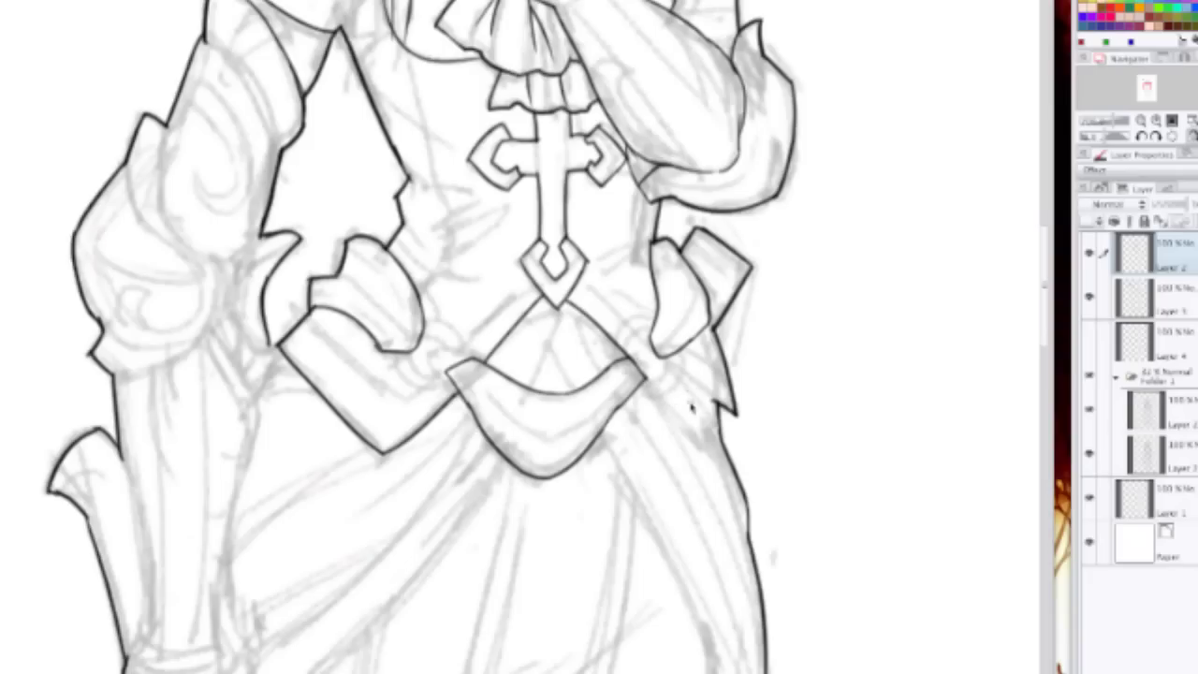
key("ctrl+z")
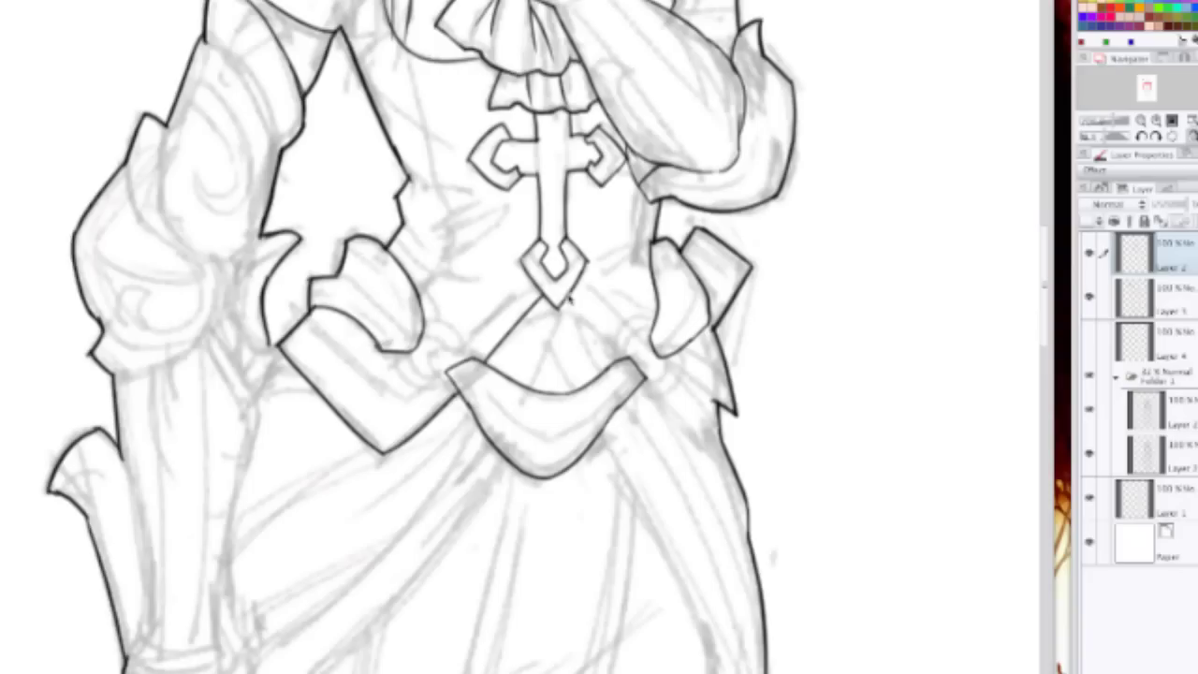
mouse_move(568, 298)
left_mouse_down()
mouse_move(639, 350)
mouse_move(697, 358)
mouse_move(683, 378)
mouse_move(669, 365)
mouse_move(726, 410)
left_mouse_up()
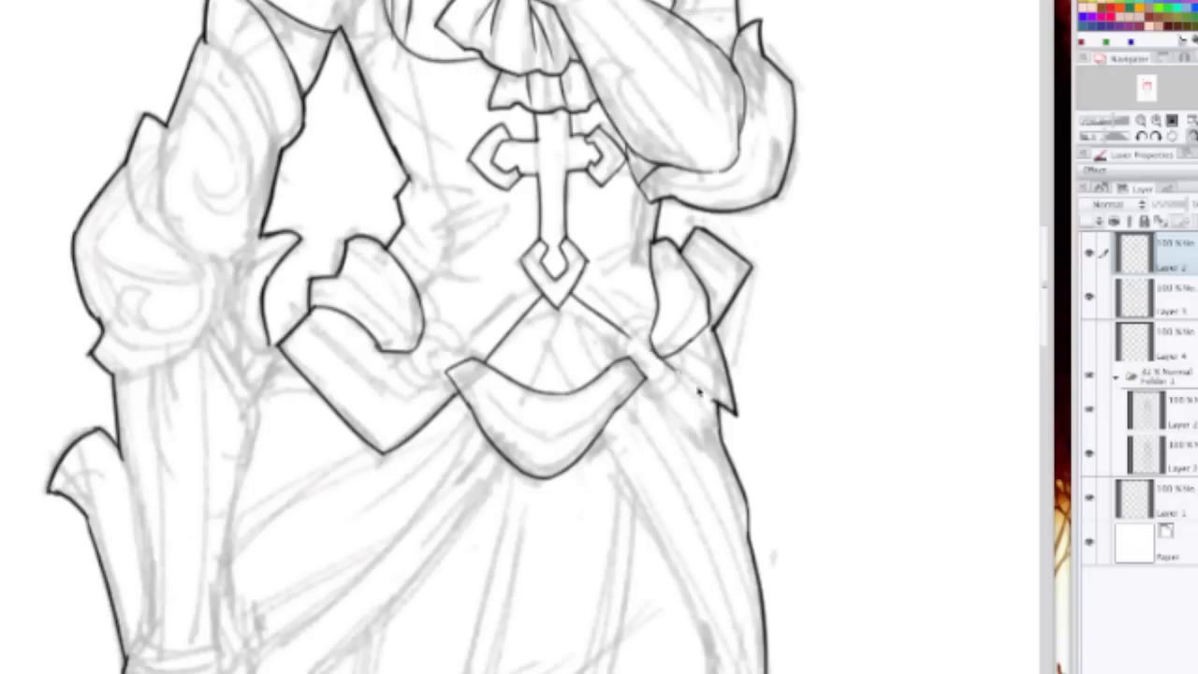
Step: Ink a small round stud beside each end of the crescent waist plate, next to the hip plates
scroll(542, 317, "down", 3)
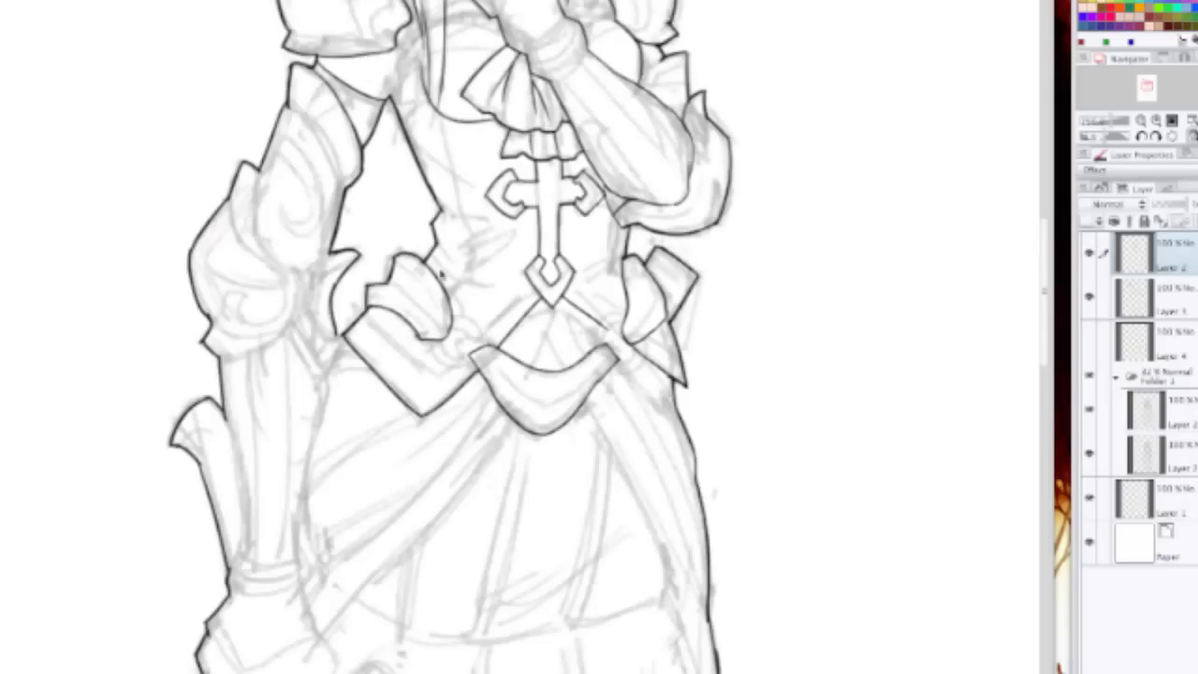
left_click_drag(467, 281, 711, 365)
scroll(415, 248, "up", 3)
scroll(415, 248, "down", 2)
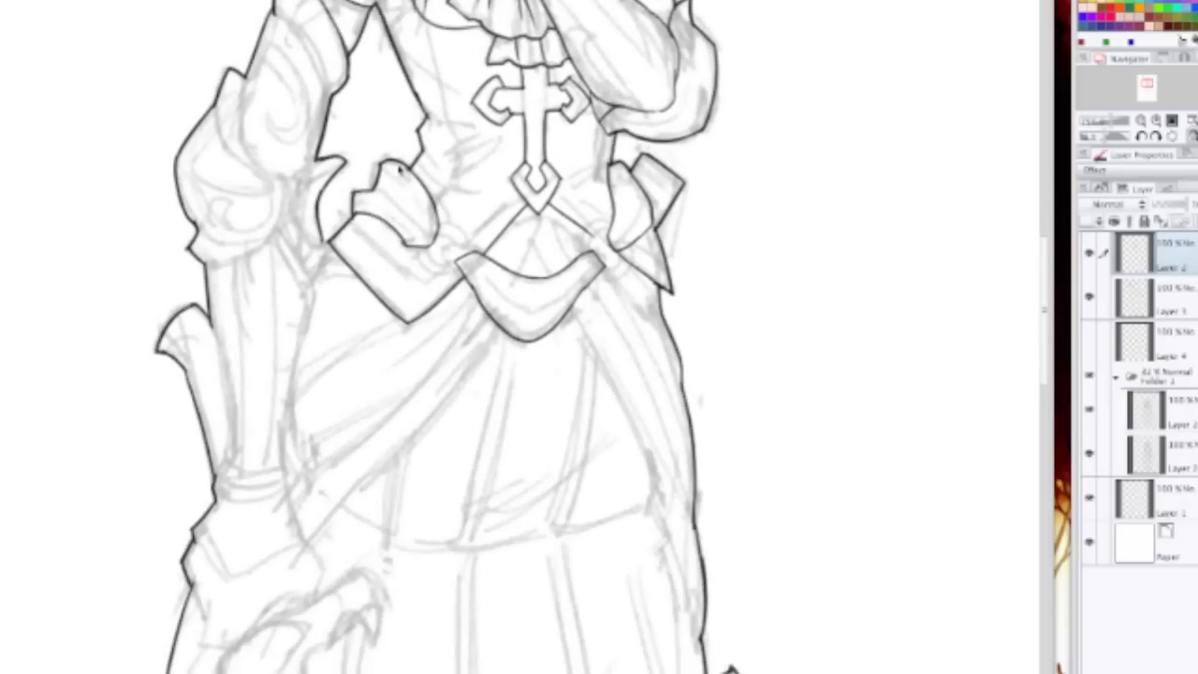
scroll(431, 268, "up", 2)
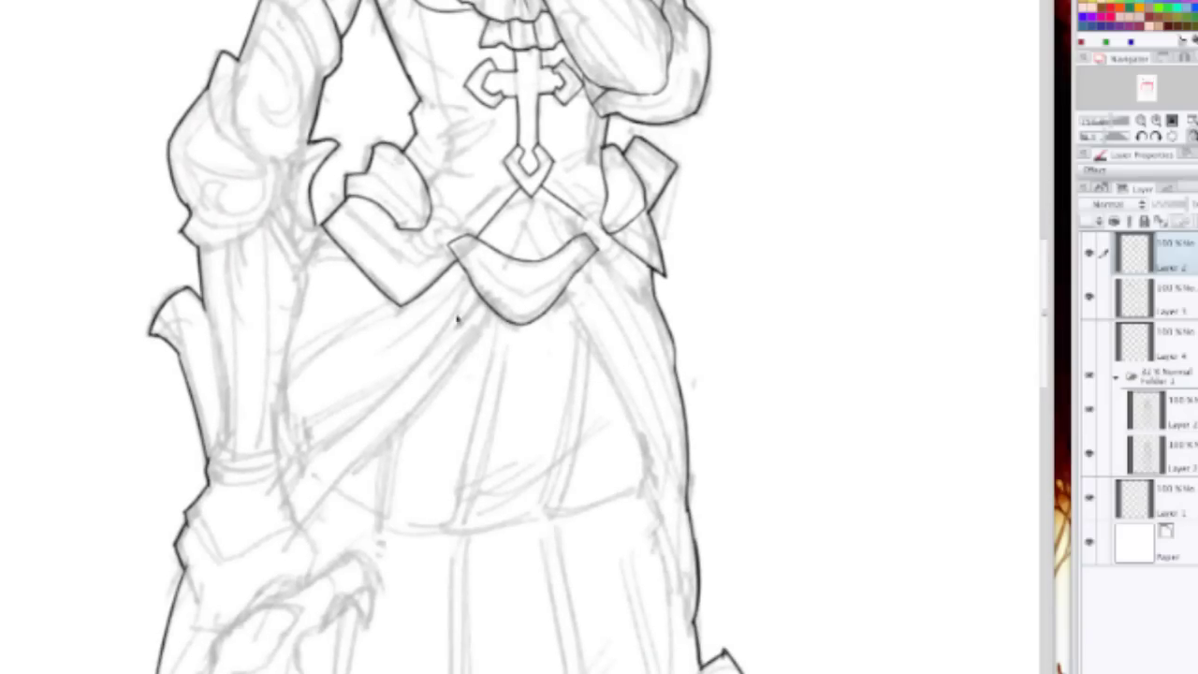
scroll(420, 338, "up", 1)
left_click_drag(428, 347, 428, 398)
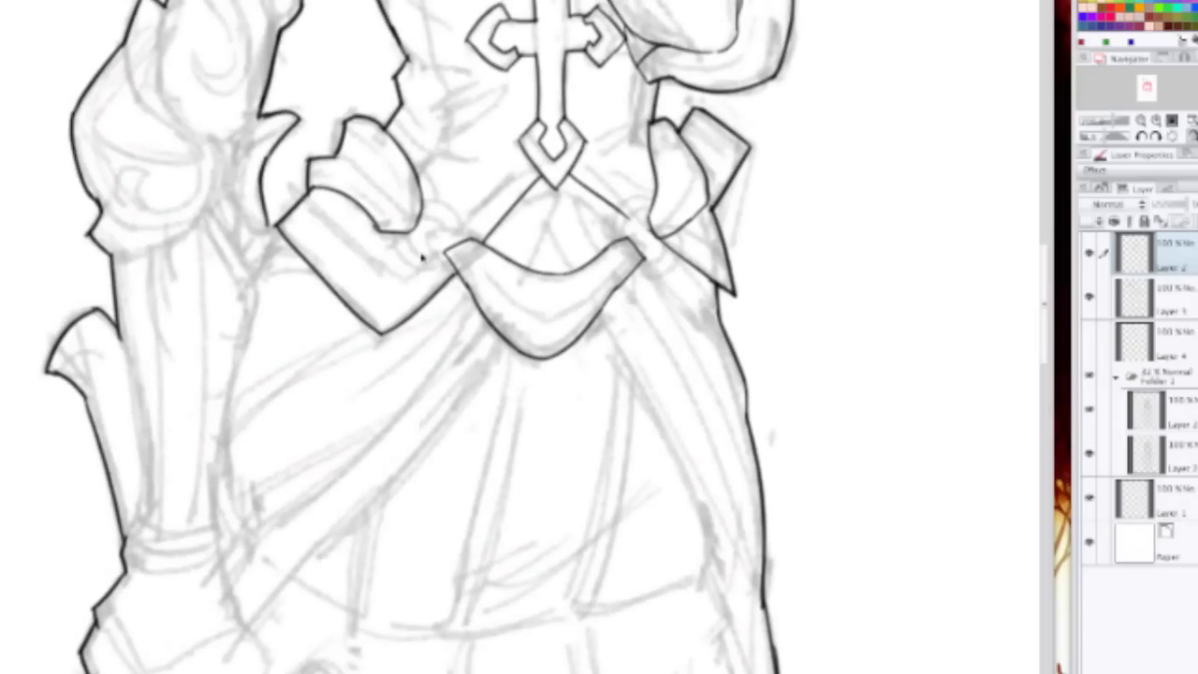
scroll(421, 253, "up", 2)
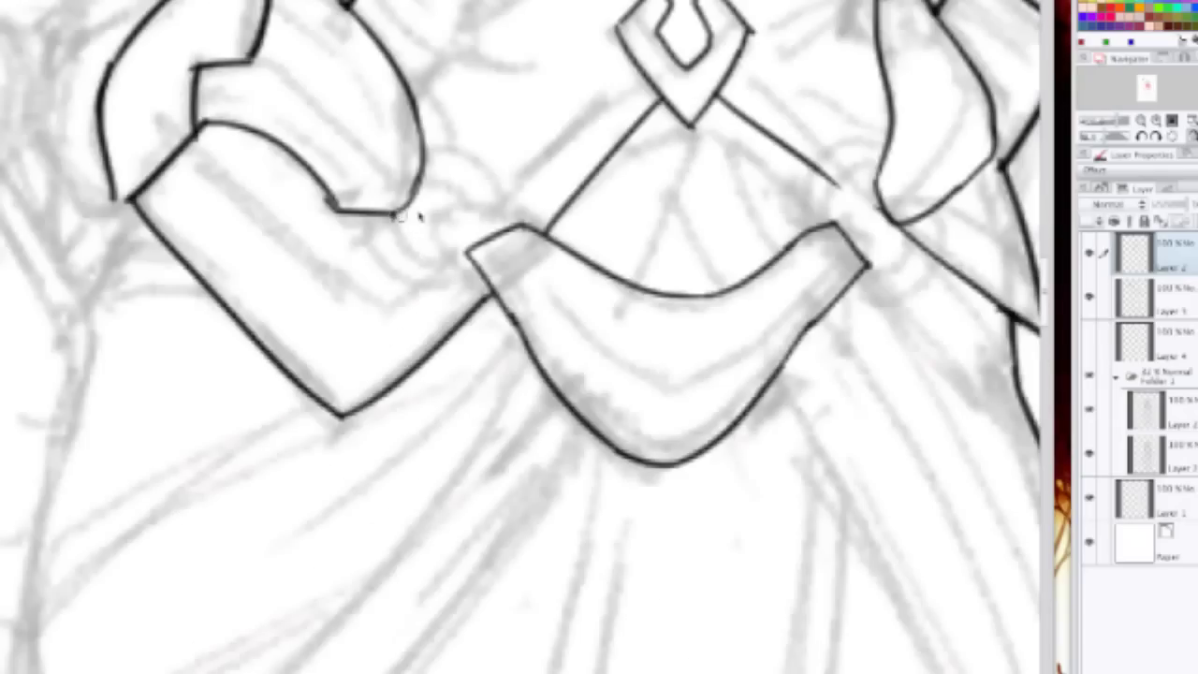
mouse_move(437, 195)
left_mouse_down()
mouse_move(427, 241)
mouse_move(470, 228)
mouse_move(456, 194)
mouse_move(428, 199)
mouse_move(426, 225)
mouse_move(443, 241)
mouse_move(478, 216)
mouse_move(448, 186)
left_mouse_up()
key("ctrl+z")
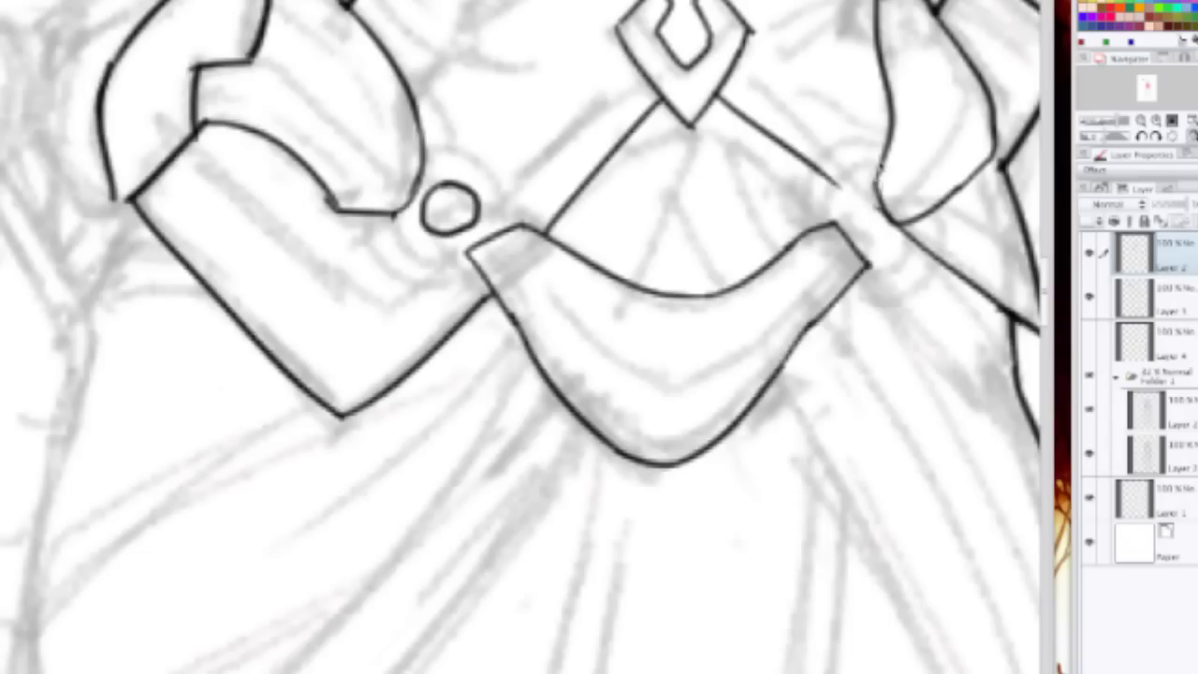
mouse_move(873, 147)
left_mouse_down()
mouse_move(879, 210)
mouse_move(868, 183)
mouse_move(893, 220)
mouse_move(903, 208)
mouse_move(914, 216)
mouse_move(877, 166)
mouse_move(926, 210)
mouse_move(907, 225)
mouse_move(869, 193)
mouse_move(903, 223)
mouse_move(896, 208)
mouse_move(865, 212)
left_mouse_up()
key("ctrl+z")
key("ctrl+z")
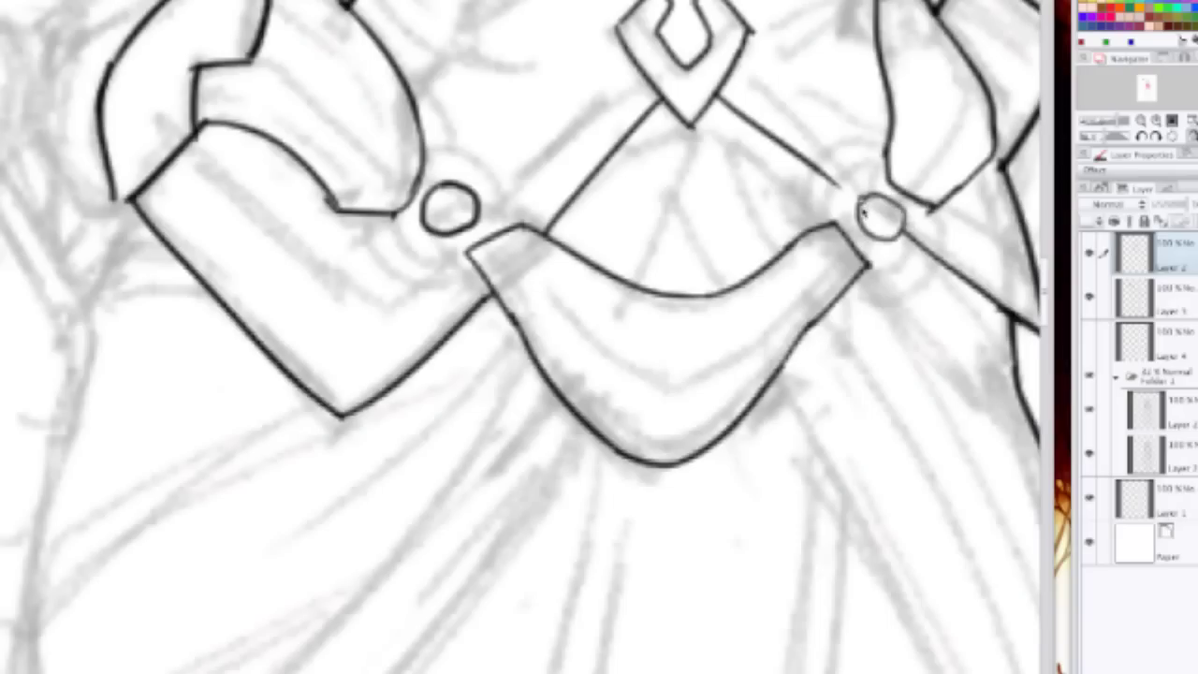
Step: Examine the inked waist armour against the whole figure and check which areas of the sketch remain uninked
scroll(863, 213, "down", 5)
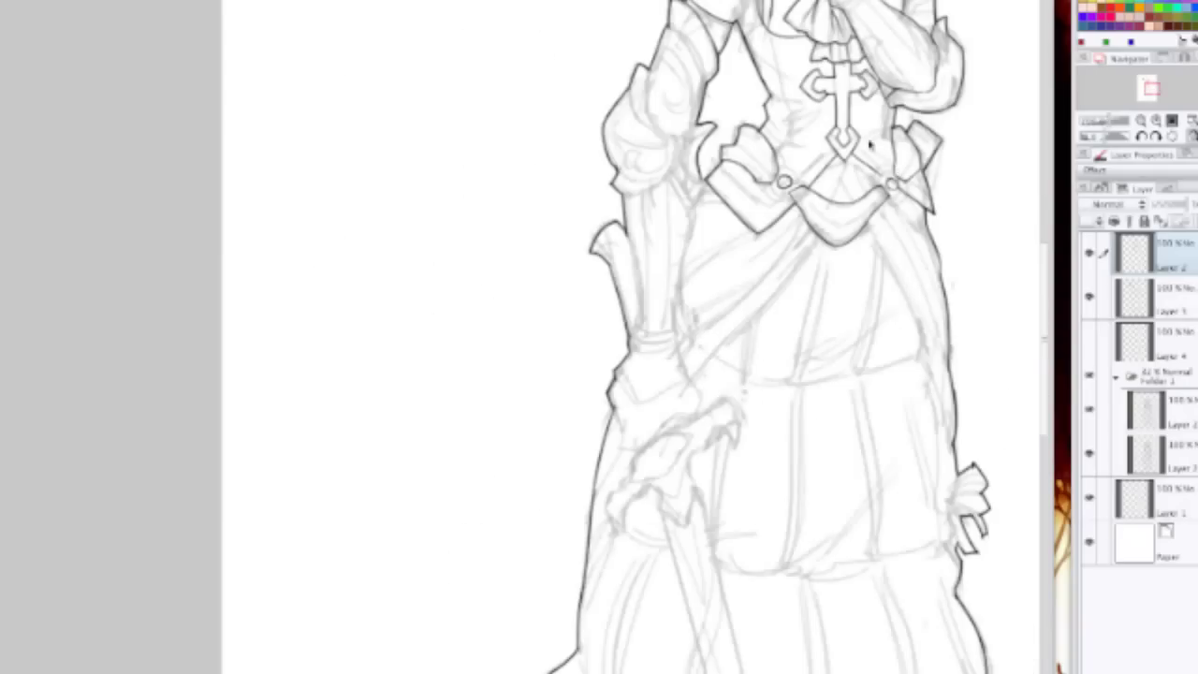
scroll(872, 116, "down", 2)
scroll(872, 116, "up", 3)
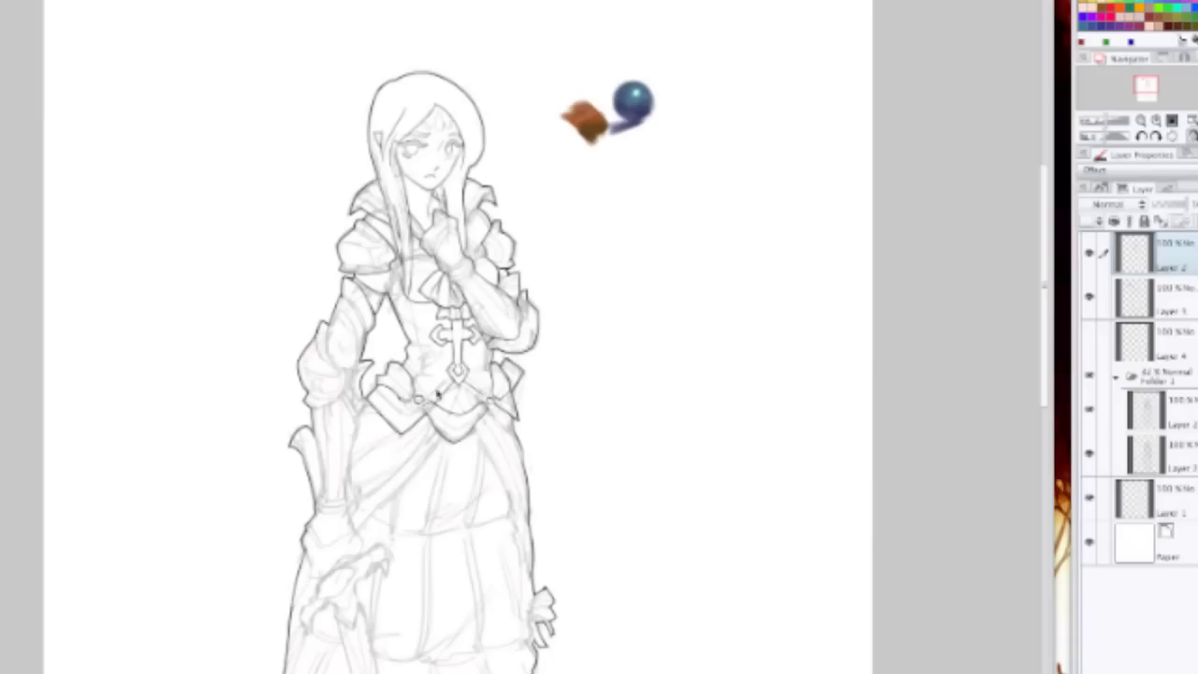
scroll(440, 388, "up", 2)
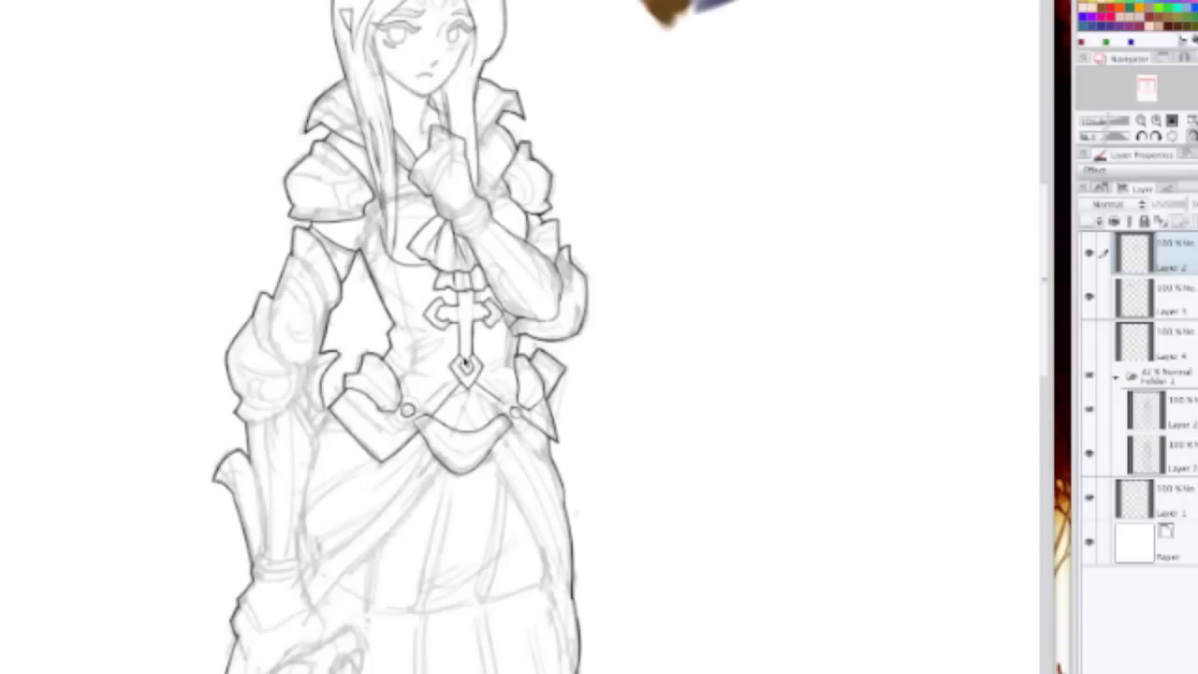
scroll(465, 363, "up", 3)
scroll(421, 463, "down", 5)
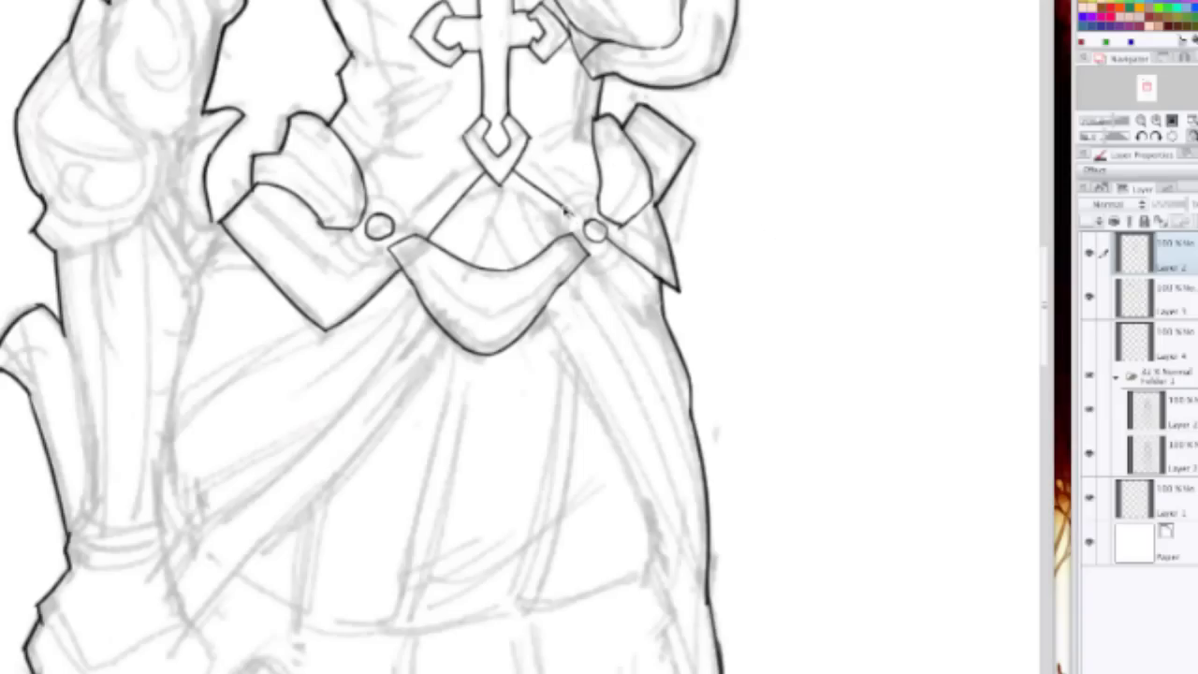
scroll(576, 208, "down", 1)
mouse_move(514, 84)
left_mouse_down()
mouse_move(560, 375)
mouse_move(558, 547)
mouse_move(481, 441)
mouse_move(479, 515)
left_mouse_up()
Step: Ink the right side of the jaw from the chin up to the eye, and the small pointed marking beneath the right eye
scroll(437, 377, "up", 4)
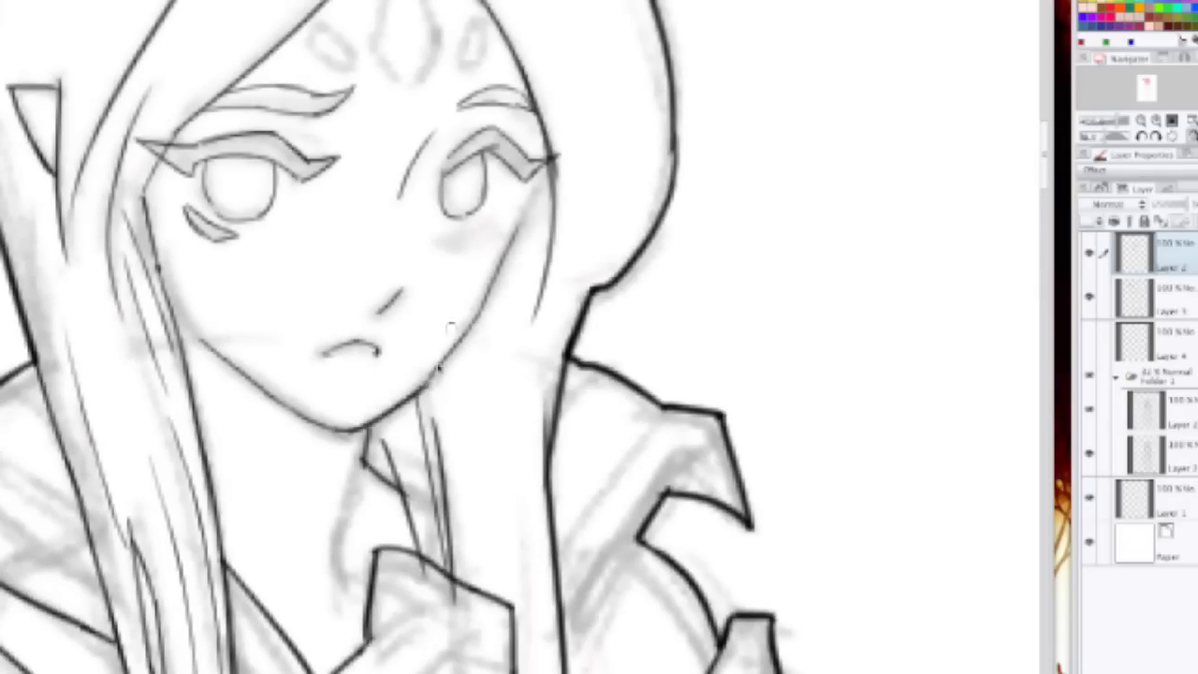
mouse_move(348, 432)
left_mouse_down()
mouse_move(468, 305)
mouse_move(475, 322)
mouse_move(543, 187)
mouse_move(536, 199)
left_mouse_up()
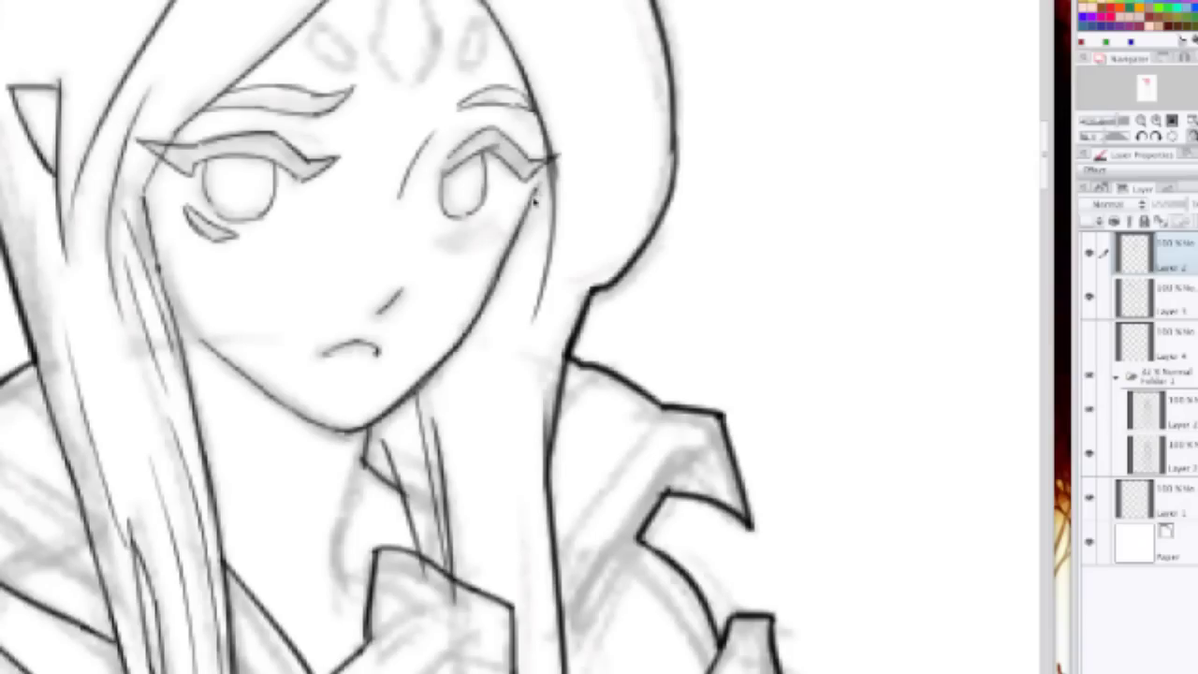
mouse_move(457, 225)
left_mouse_down()
mouse_move(479, 230)
mouse_move(500, 213)
left_mouse_up()
left_click_drag(490, 223, 493, 214)
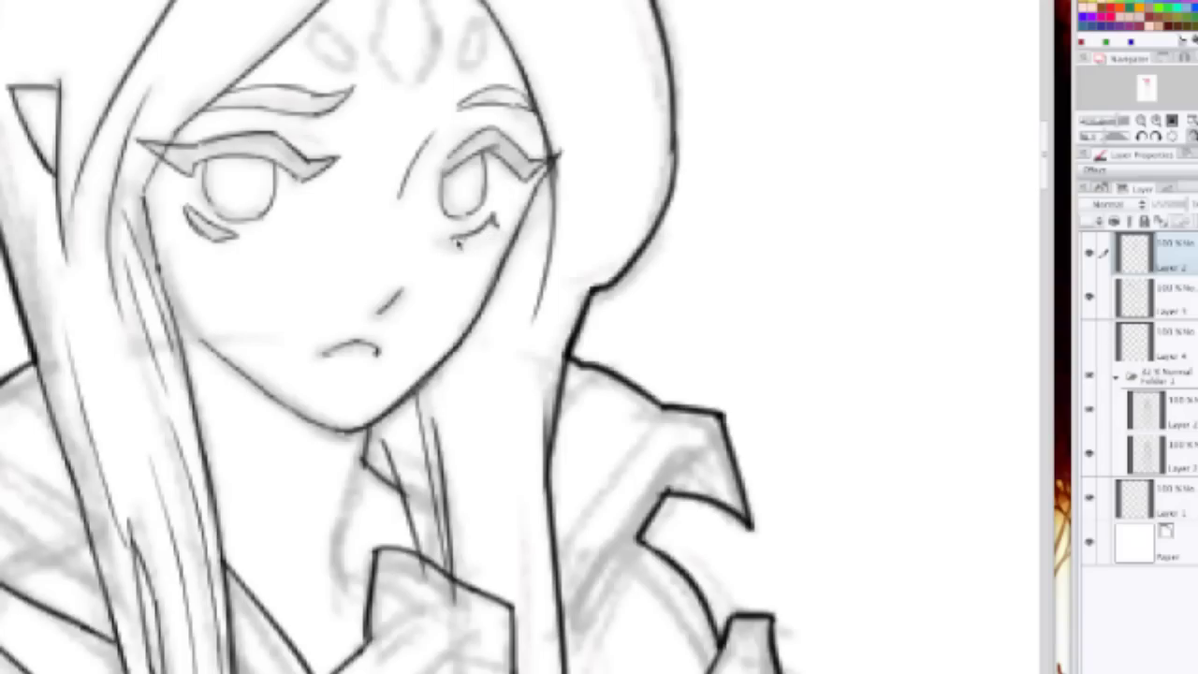
mouse_move(453, 234)
left_mouse_down()
mouse_move(489, 234)
mouse_move(484, 218)
mouse_move(502, 228)
left_mouse_up()
Step: Ink the central teardrop gem on the forehead with a smaller teardrop nested inside it
scroll(415, 139, "up", 5)
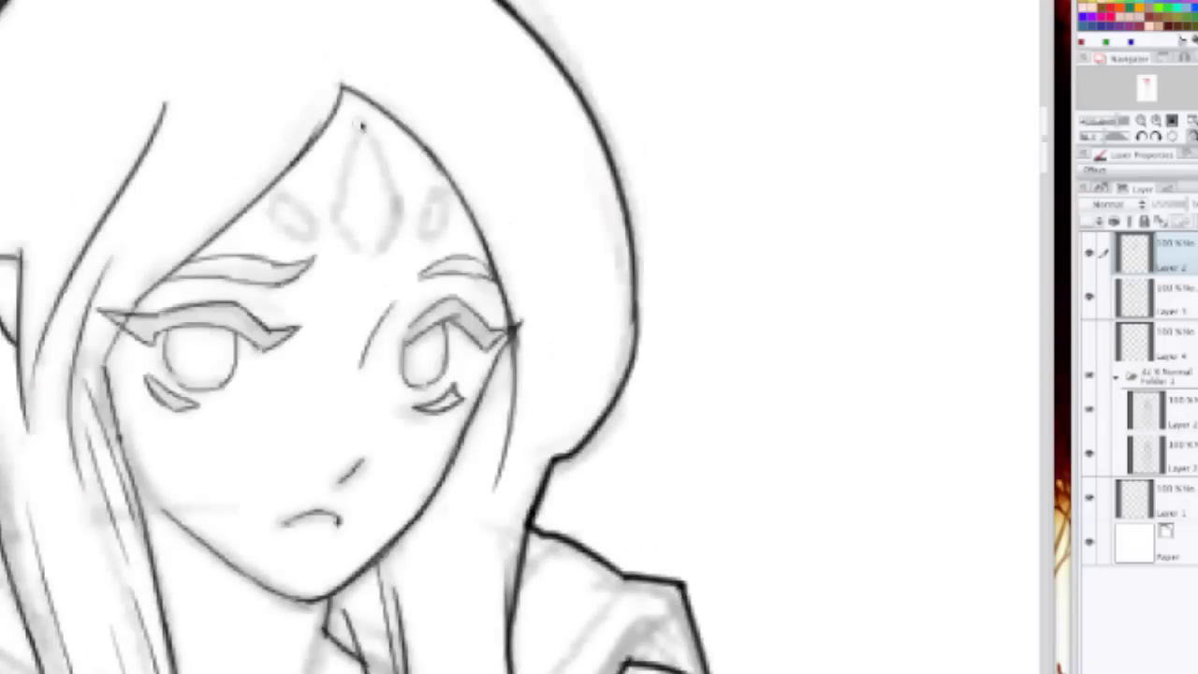
left_click_drag(359, 123, 334, 213)
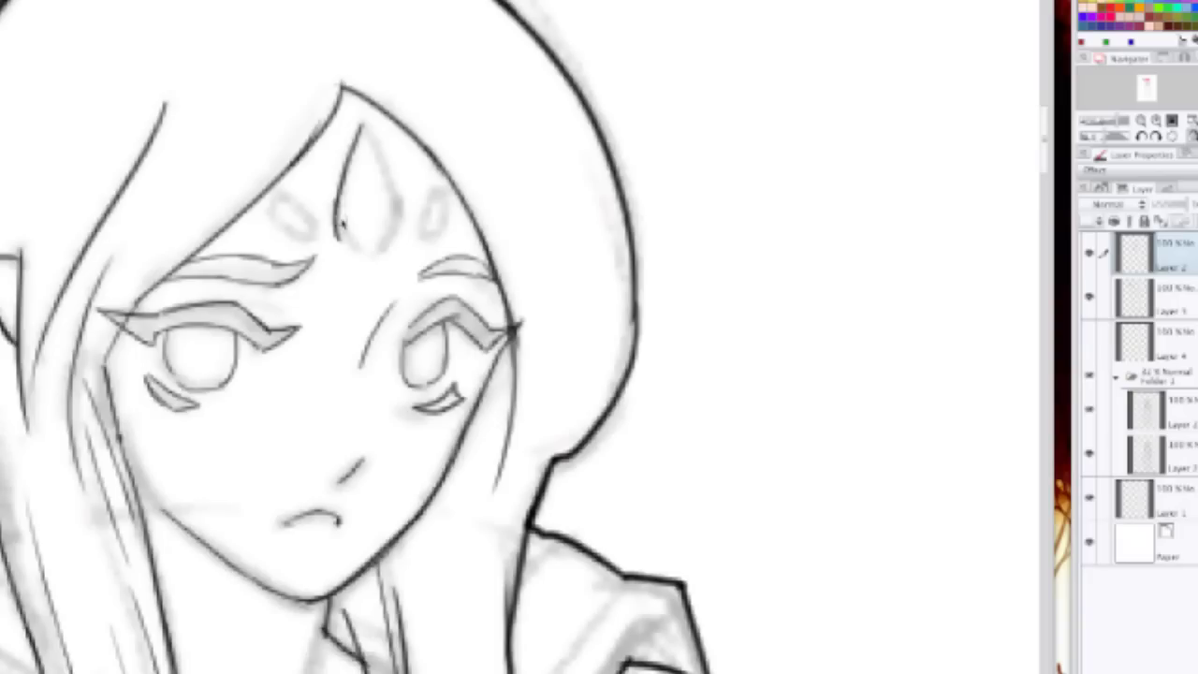
mouse_move(335, 199)
left_mouse_down()
mouse_move(370, 255)
mouse_move(403, 199)
mouse_move(366, 132)
mouse_move(394, 204)
left_mouse_up()
left_click_drag(362, 122, 396, 206)
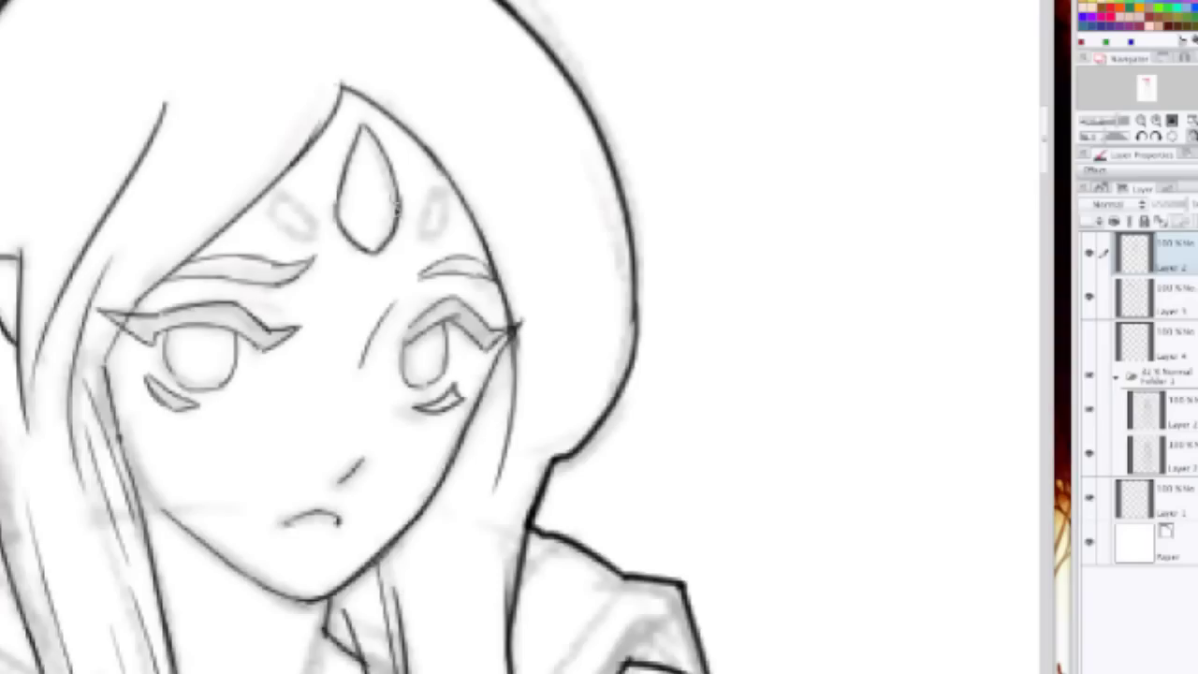
key("ctrl+z")
mouse_move(363, 122)
left_mouse_down()
mouse_move(397, 198)
mouse_move(378, 221)
left_mouse_up()
mouse_move(387, 174)
left_mouse_down()
mouse_move(375, 223)
mouse_move(393, 199)
mouse_move(420, 230)
left_mouse_up()
key("ctrl+z")
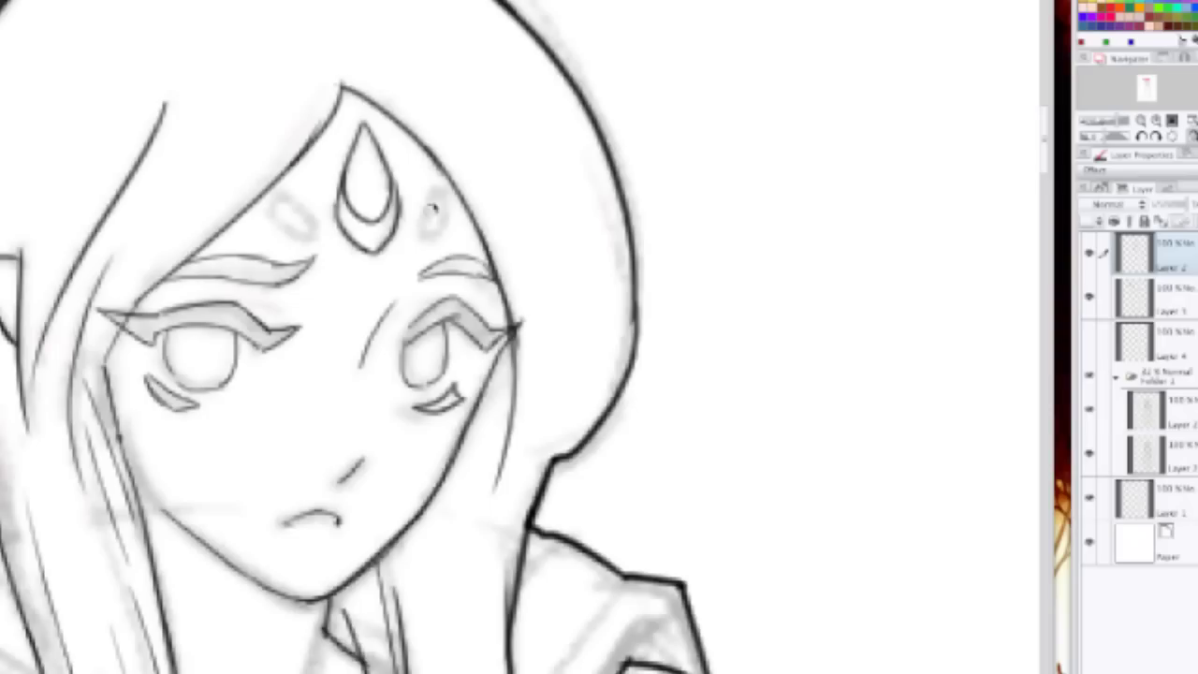
Step: Ink the two small oval markings flanking the forehead teardrop, one on each side
mouse_move(438, 190)
left_mouse_down()
mouse_move(420, 232)
mouse_move(443, 227)
mouse_move(440, 192)
left_mouse_up()
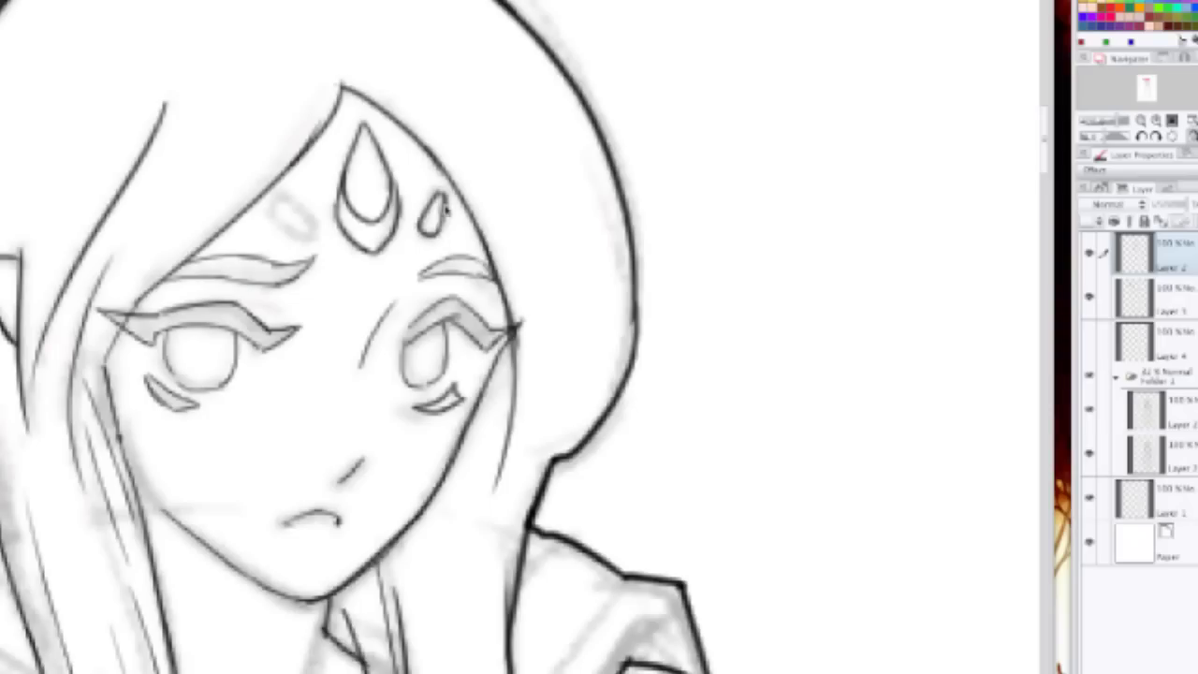
mouse_move(286, 192)
left_mouse_down()
mouse_move(304, 225)
mouse_move(272, 223)
mouse_move(287, 221)
mouse_move(272, 210)
mouse_move(305, 217)
left_mouse_up()
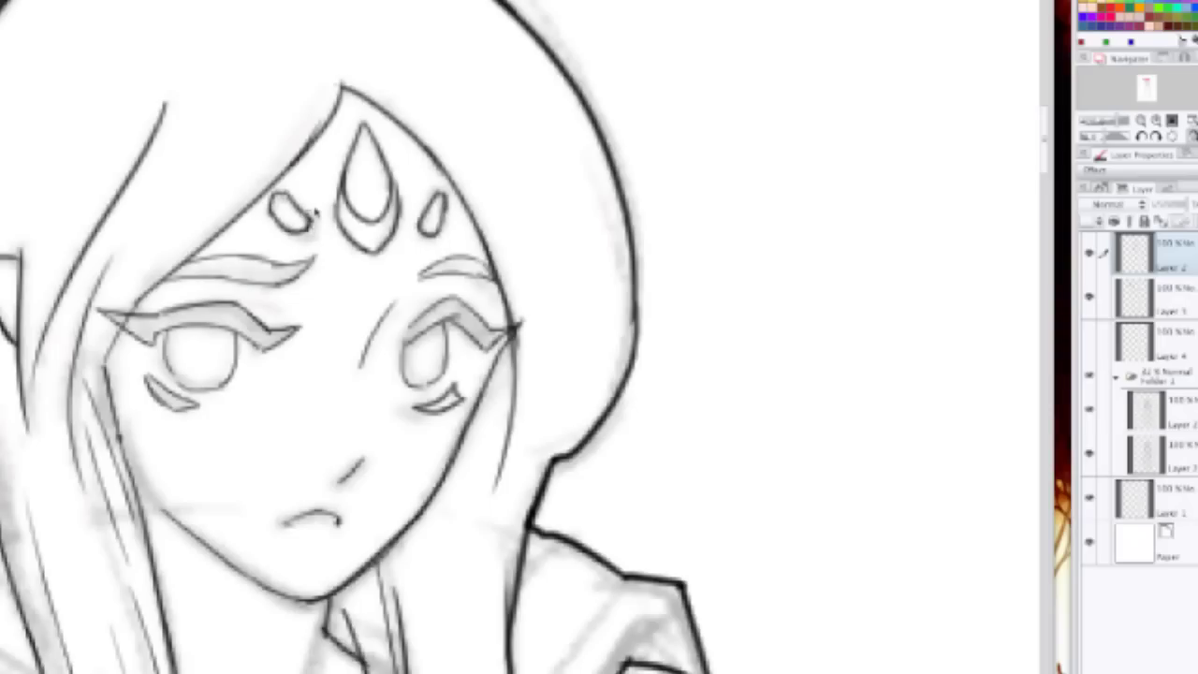
scroll(335, 154, "down", 2)
scroll(323, 149, "down", 1)
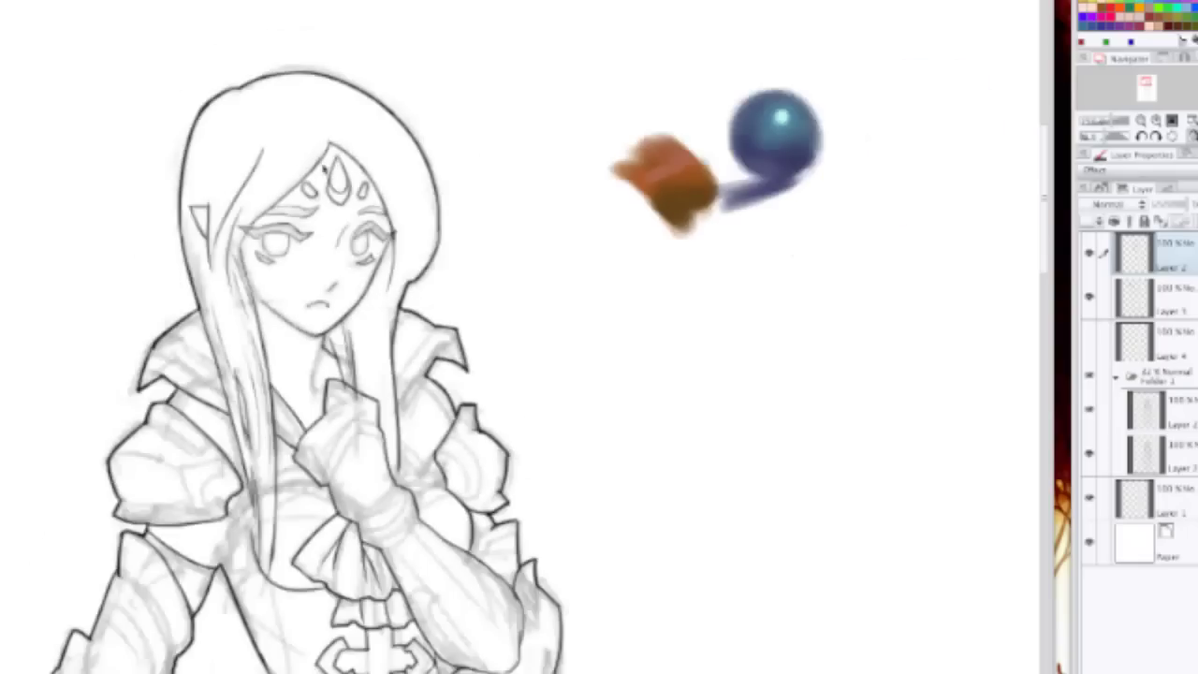
Step: Ink the left contour of the face beside the eye and strengthen the left jawline down to the chin
scroll(354, 227, "up", 1)
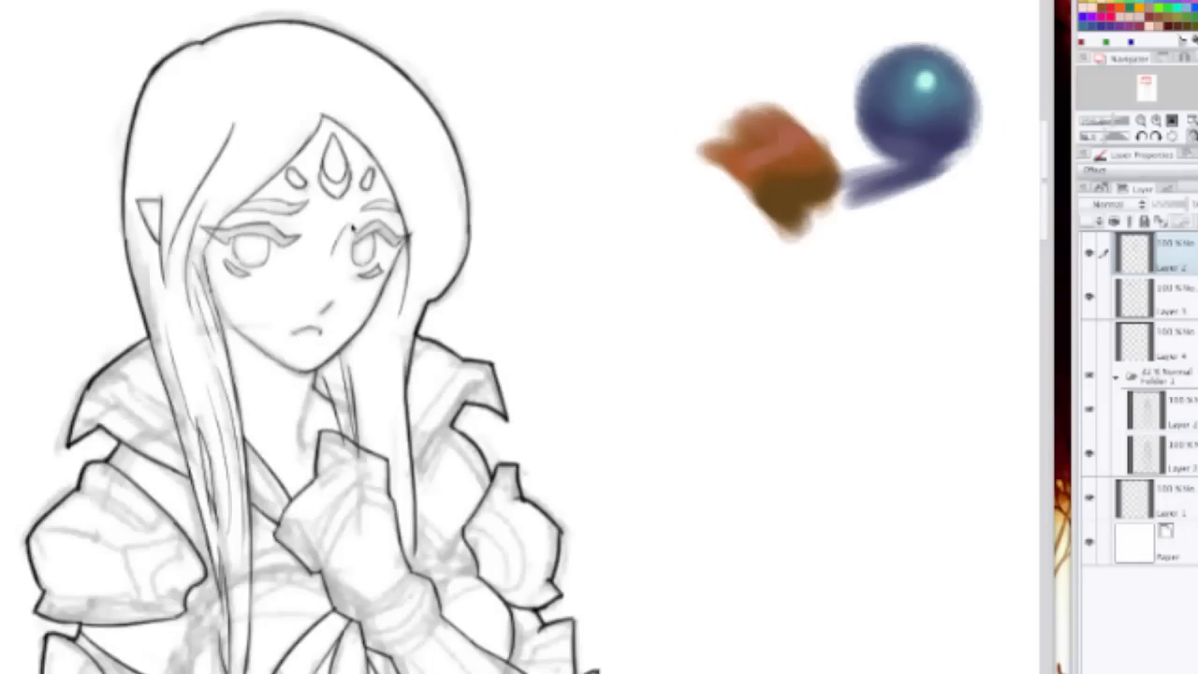
scroll(357, 216, "up", 1)
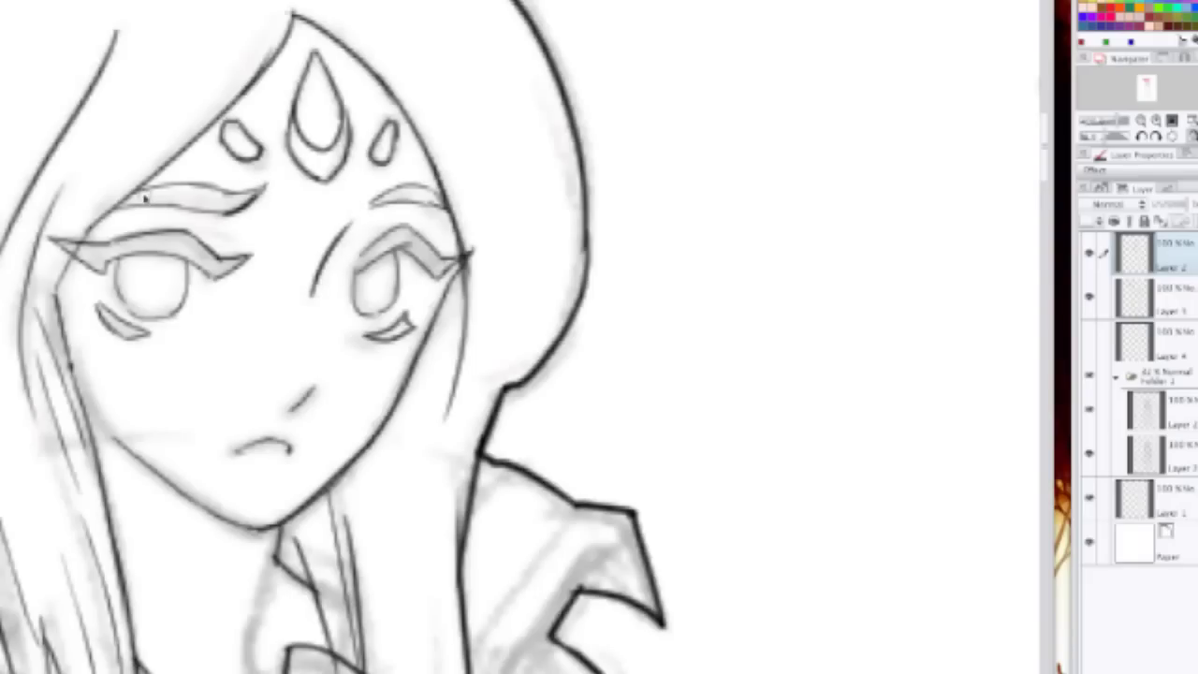
left_click_drag(57, 292, 80, 247)
left_click_drag(697, 157, 756, 341)
key("ctrl+z")
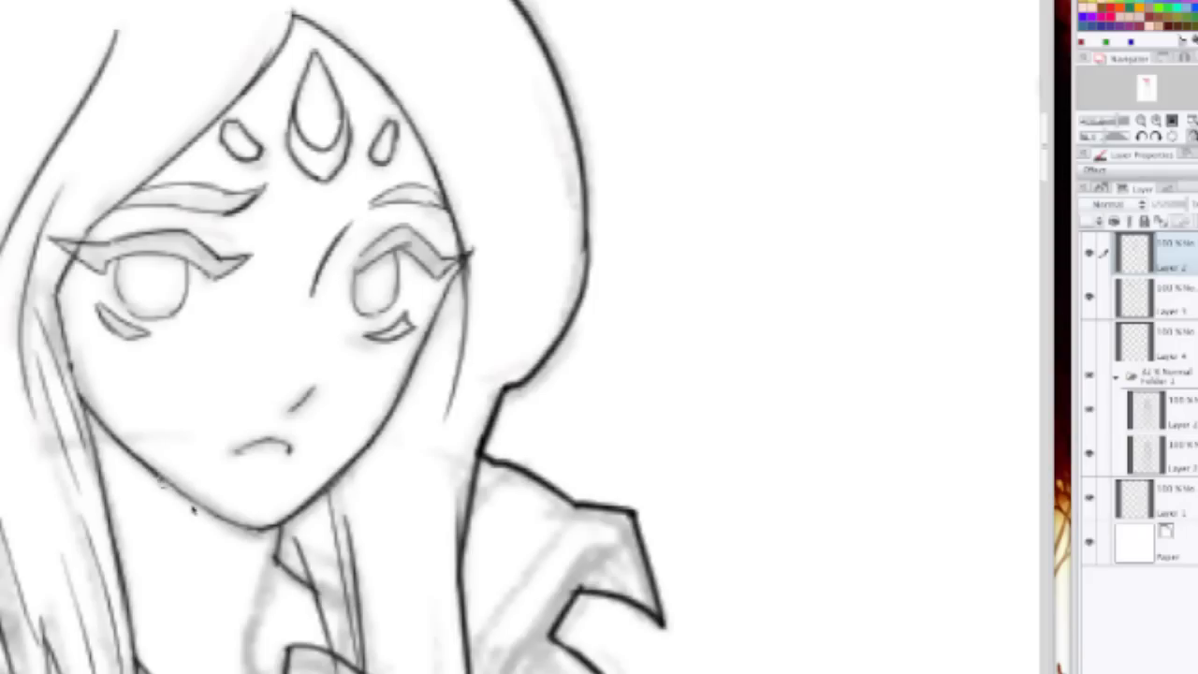
left_click_drag(148, 468, 268, 531)
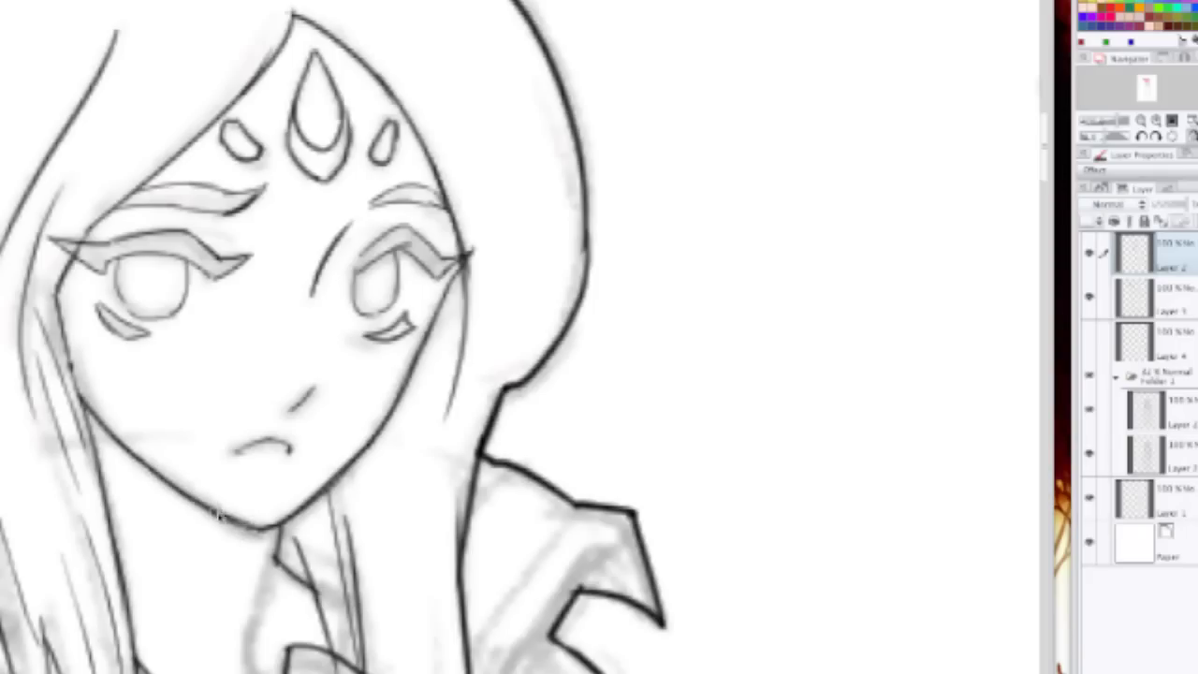
Step: Ink the curved upper contour of the chest between the raised hand's wrist and the right shoulder armour
scroll(241, 508, "down", 3)
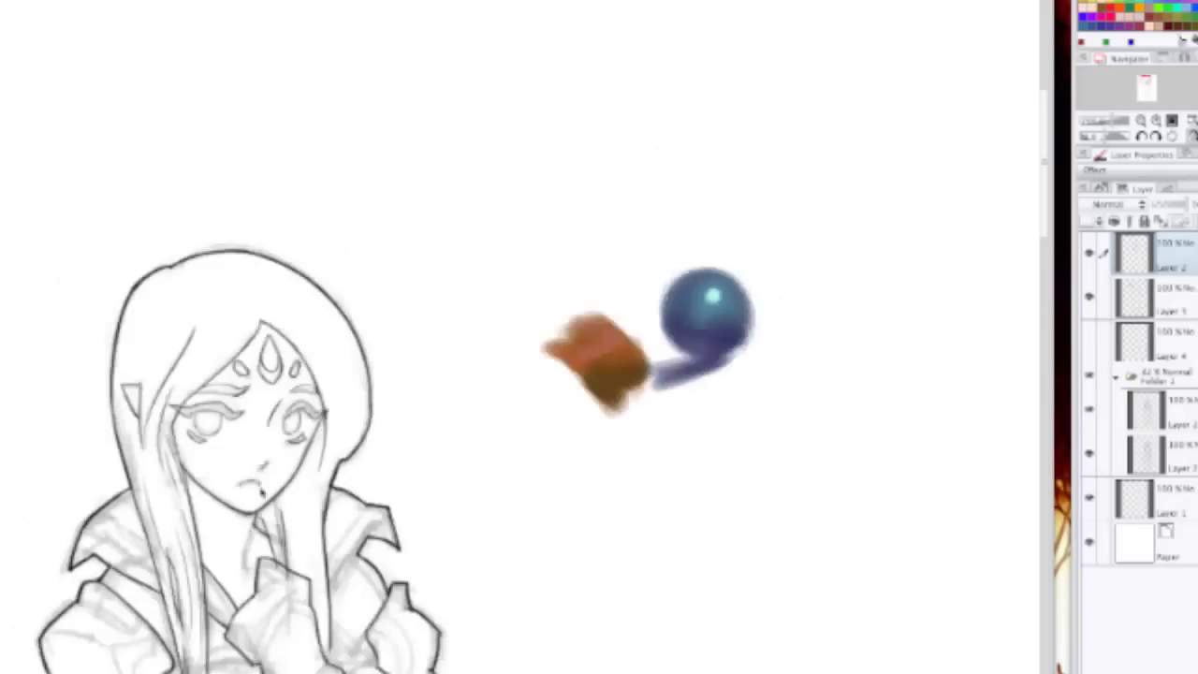
left_click_drag(265, 539, 315, 113)
scroll(381, 206, "up", 3)
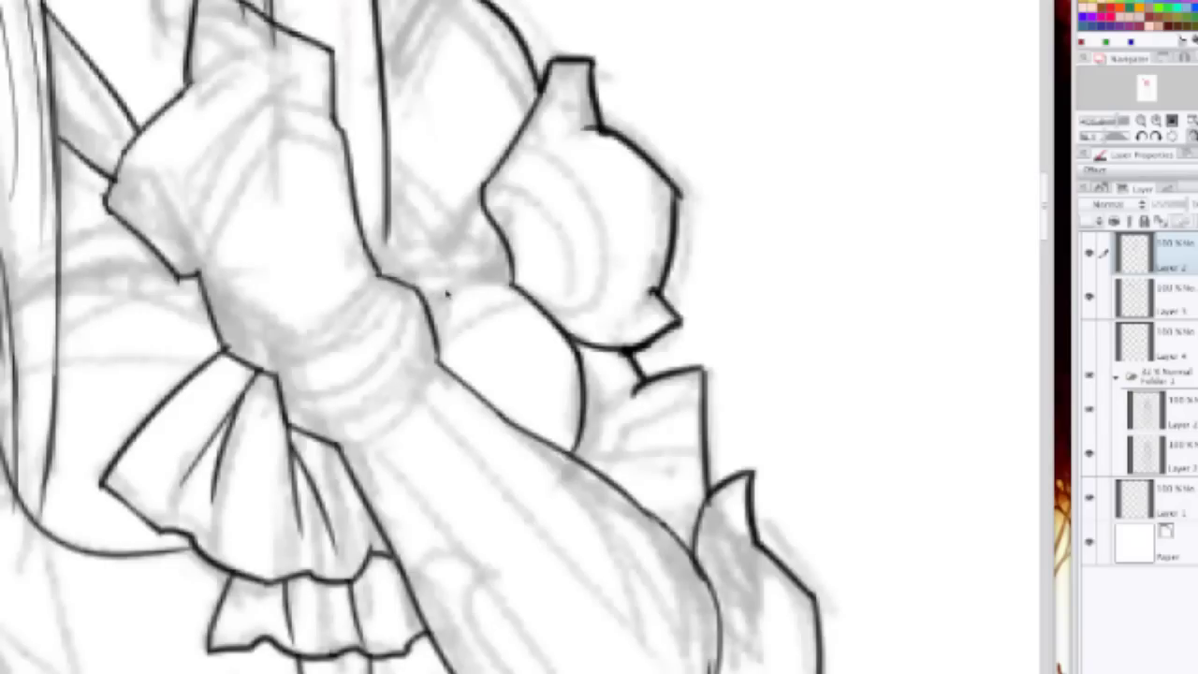
mouse_move(425, 302)
left_mouse_down()
mouse_move(479, 279)
mouse_move(540, 319)
mouse_move(465, 285)
mouse_move(538, 299)
left_mouse_up()
key("ctrl+z")
left_click_drag(464, 278, 533, 297)
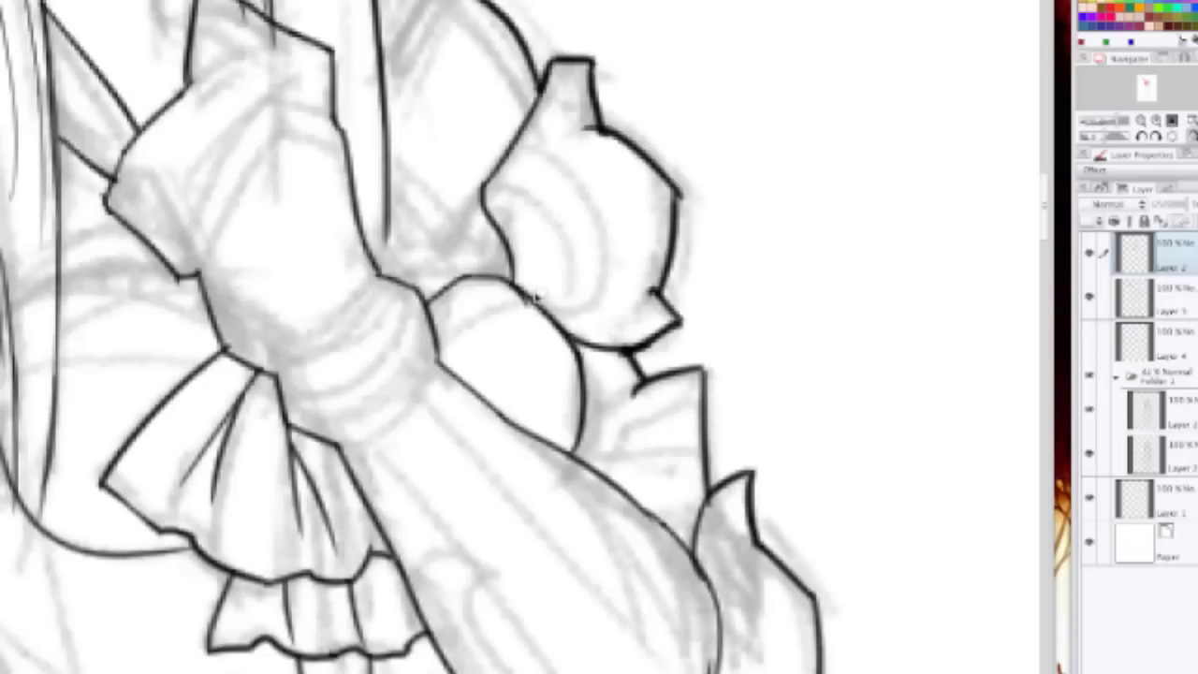
key("ctrl+z")
left_click_drag(465, 278, 520, 288)
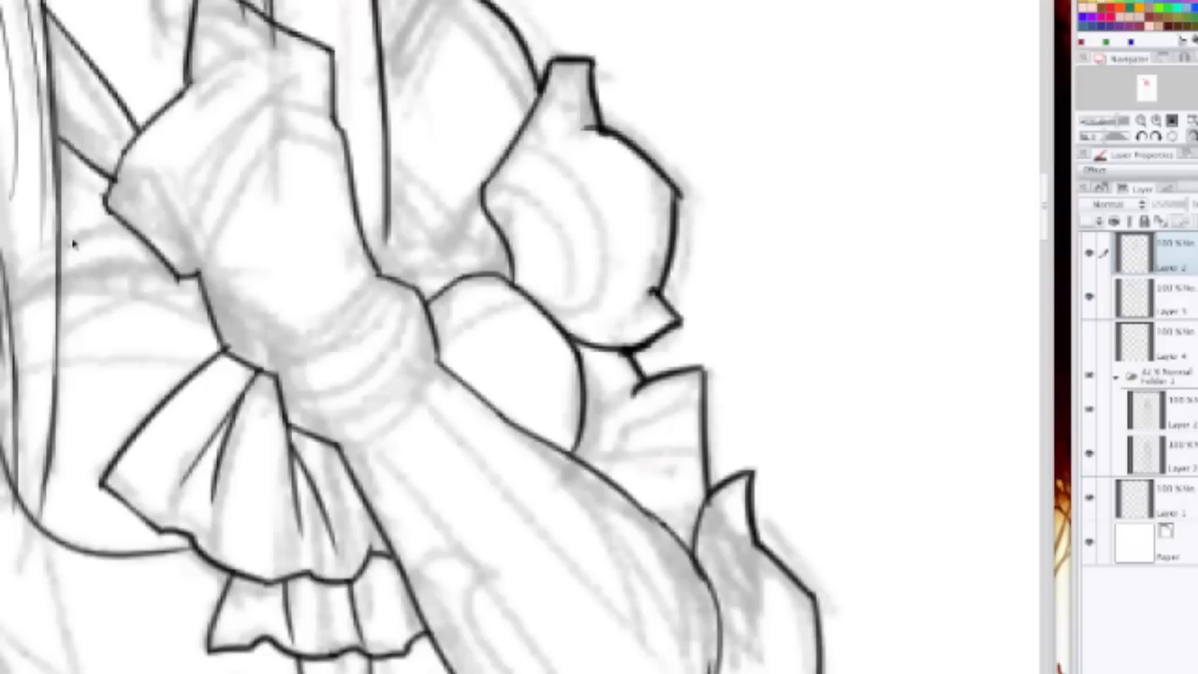
Step: Try to ink the upper chest contour between the long hair strand and the raised hand's wrist
mouse_move(58, 272)
left_mouse_down()
mouse_move(107, 246)
mouse_move(159, 246)
left_mouse_up()
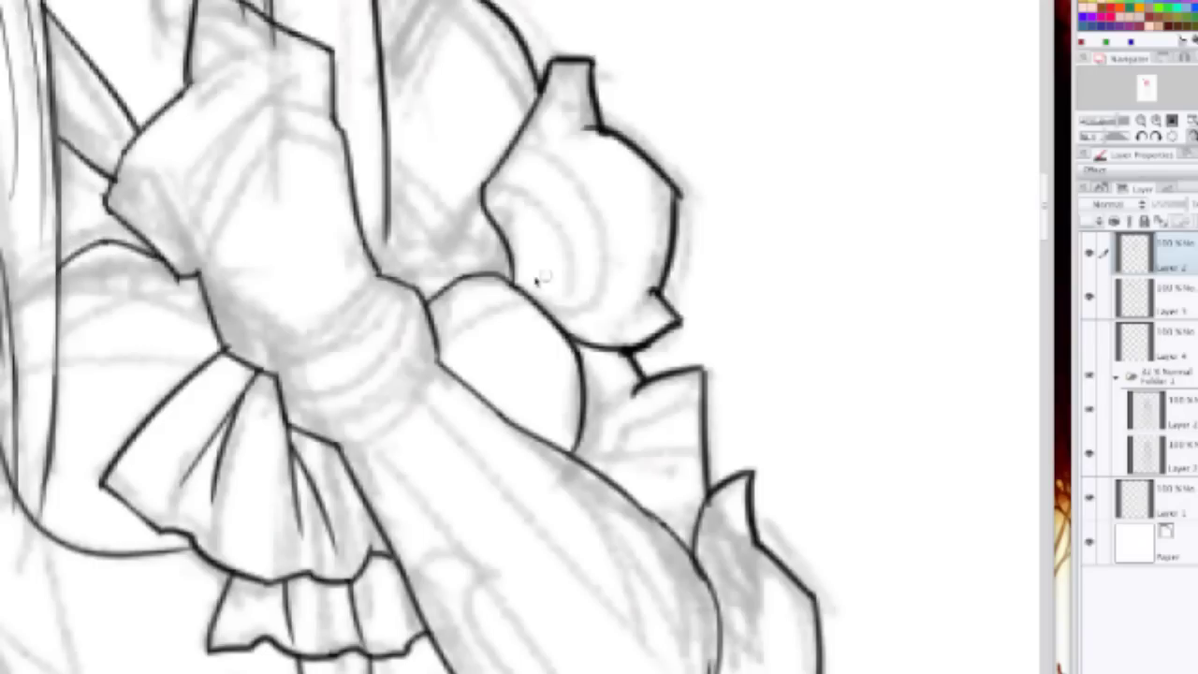
key("ctrl+z")
key("ctrl+z")
mouse_move(58, 277)
left_mouse_down()
mouse_move(95, 262)
mouse_move(169, 277)
left_mouse_up()
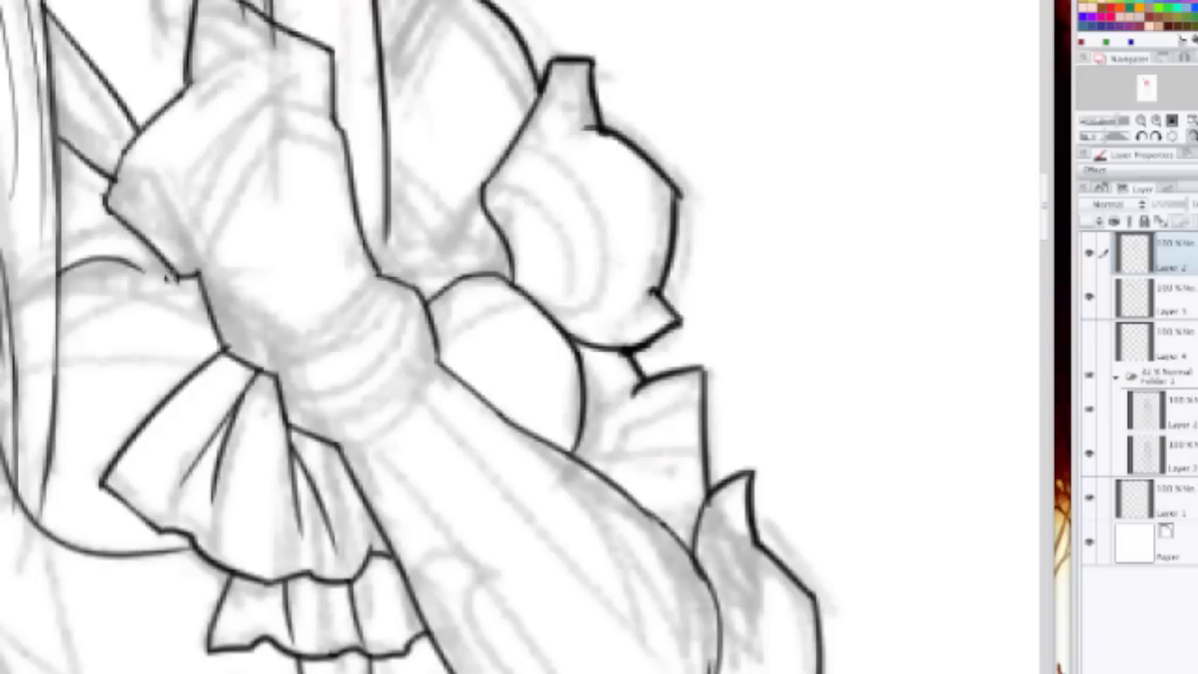
key("ctrl+z")
left_click_drag(58, 276, 180, 277)
key("ctrl+z")
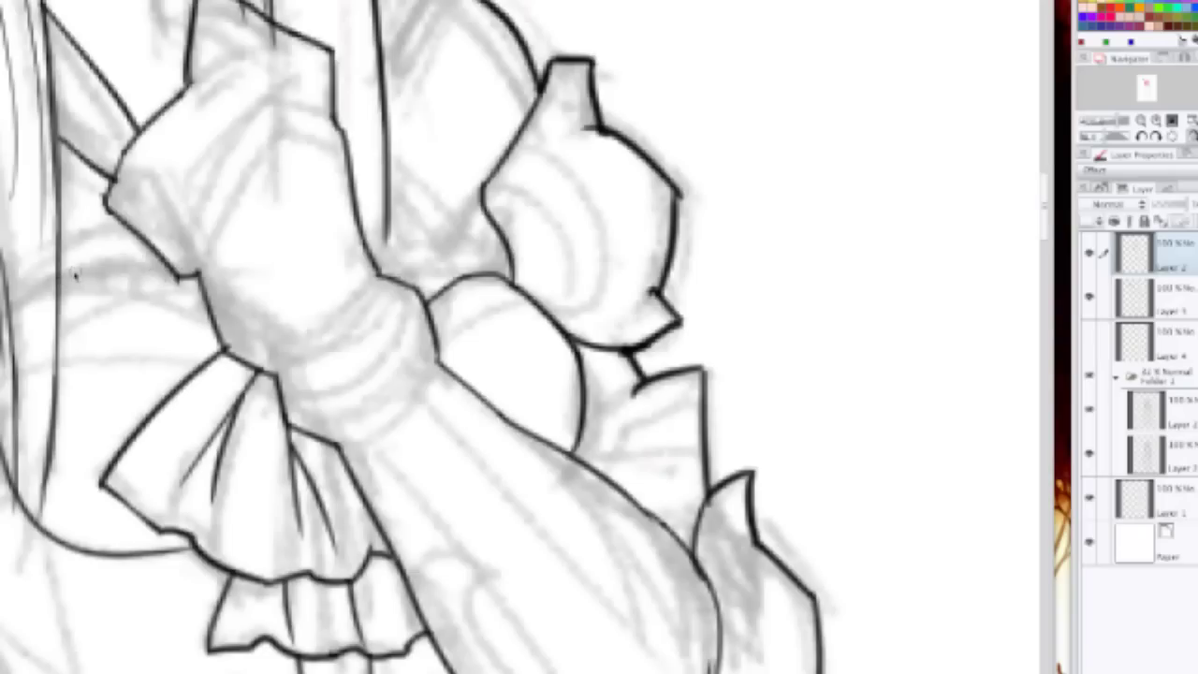
left_click_drag(60, 269, 183, 273)
key("ctrl+z")
mouse_move(56, 266)
left_mouse_down()
mouse_move(105, 250)
mouse_move(171, 269)
left_mouse_up()
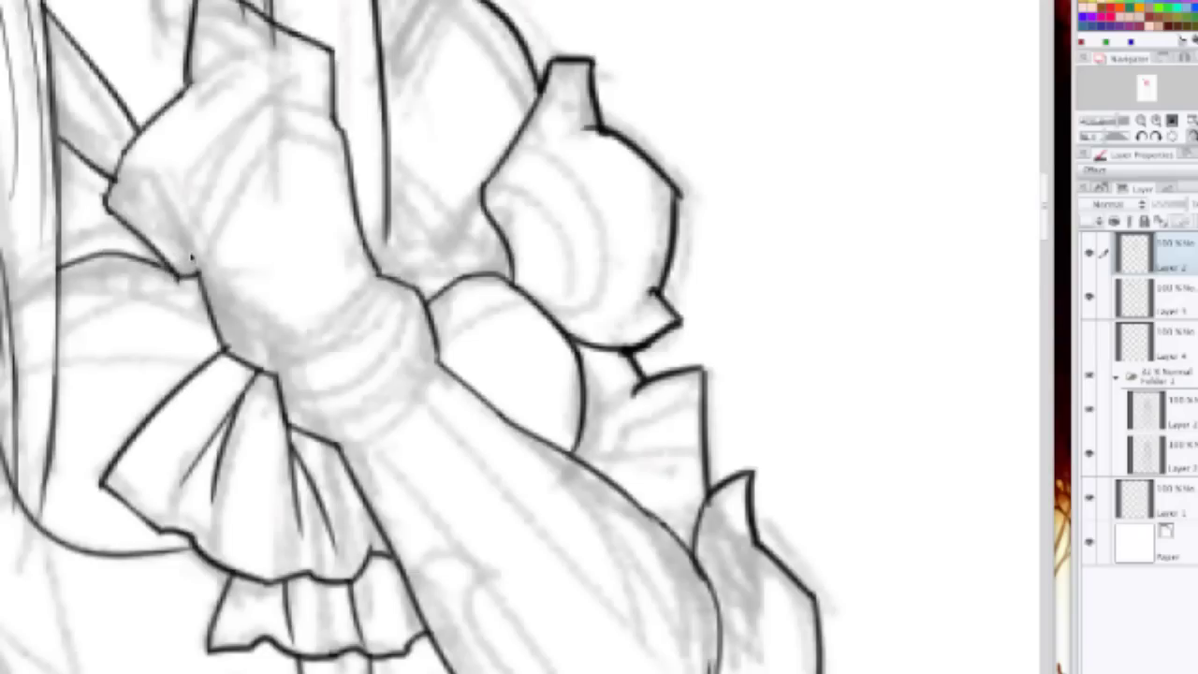
scroll(192, 260, "down", 3)
scroll(662, 236, "up", 2)
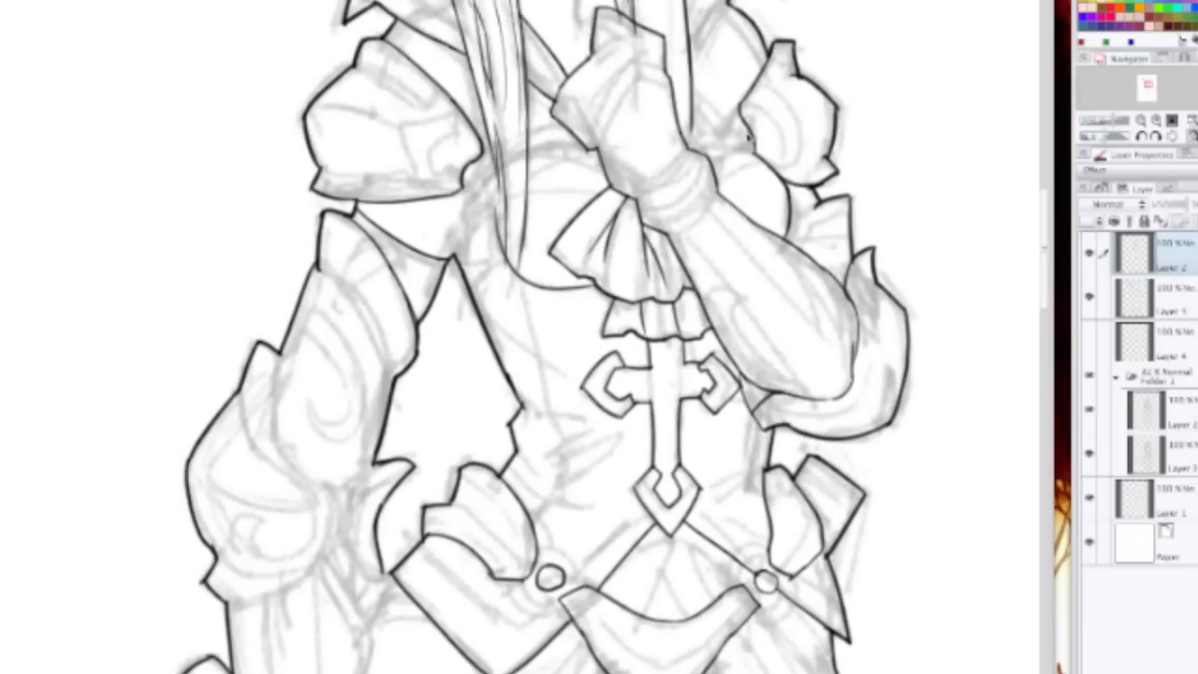
Step: Ink a nearly level chest line from the raised hand's wrist cuff to the right shoulder armour
scroll(688, 166, "up", 5)
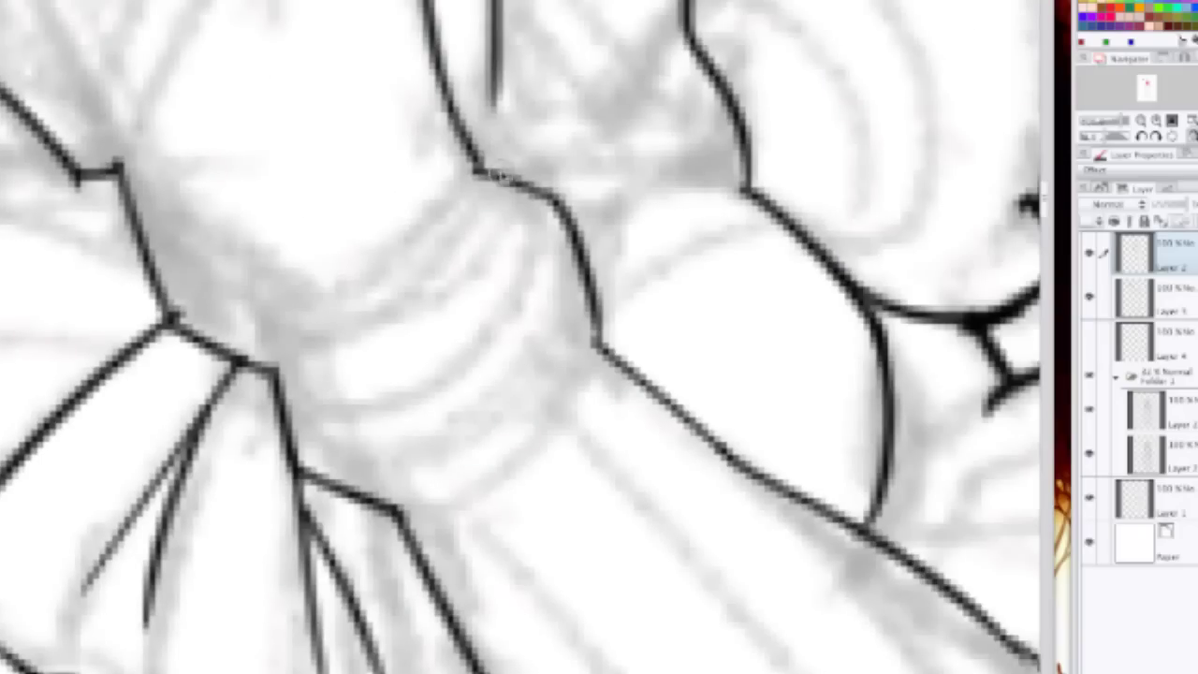
mouse_move(493, 174)
left_mouse_down()
mouse_move(739, 197)
mouse_move(743, 209)
left_mouse_up()
key("ctrl+z")
left_click_drag(498, 176, 746, 188)
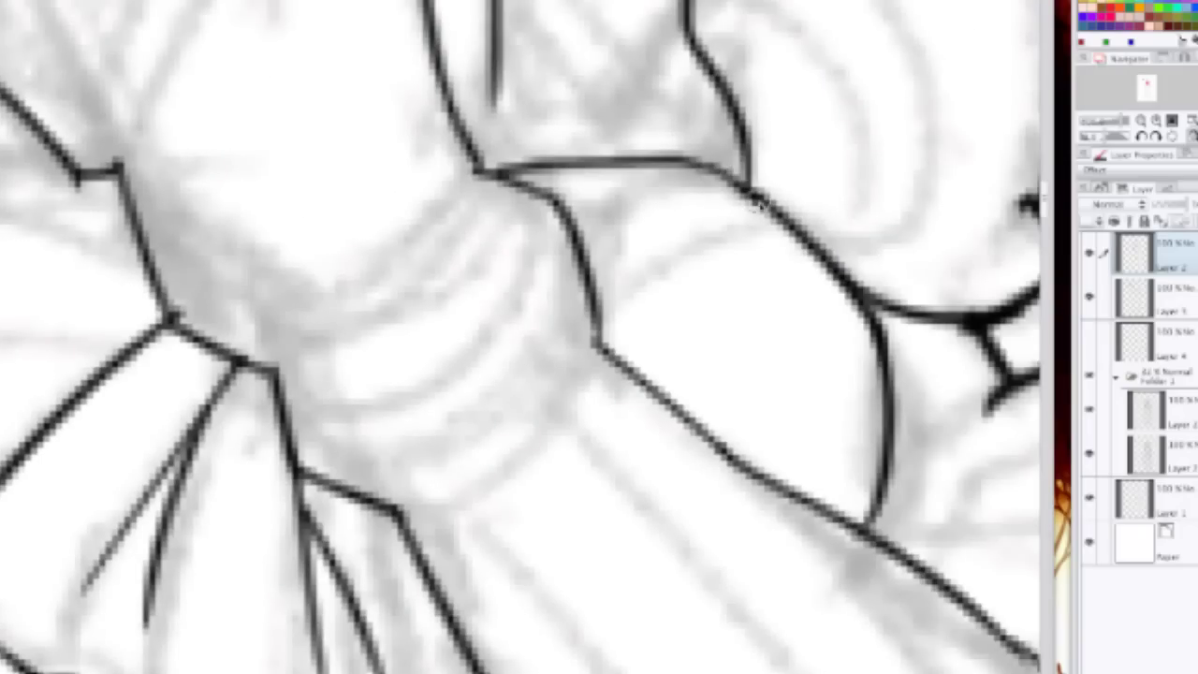
Step: Ink the gently curved upper chest contour between the long hair strand and the base of the raised hand
left_click_drag(294, 246, 532, 306)
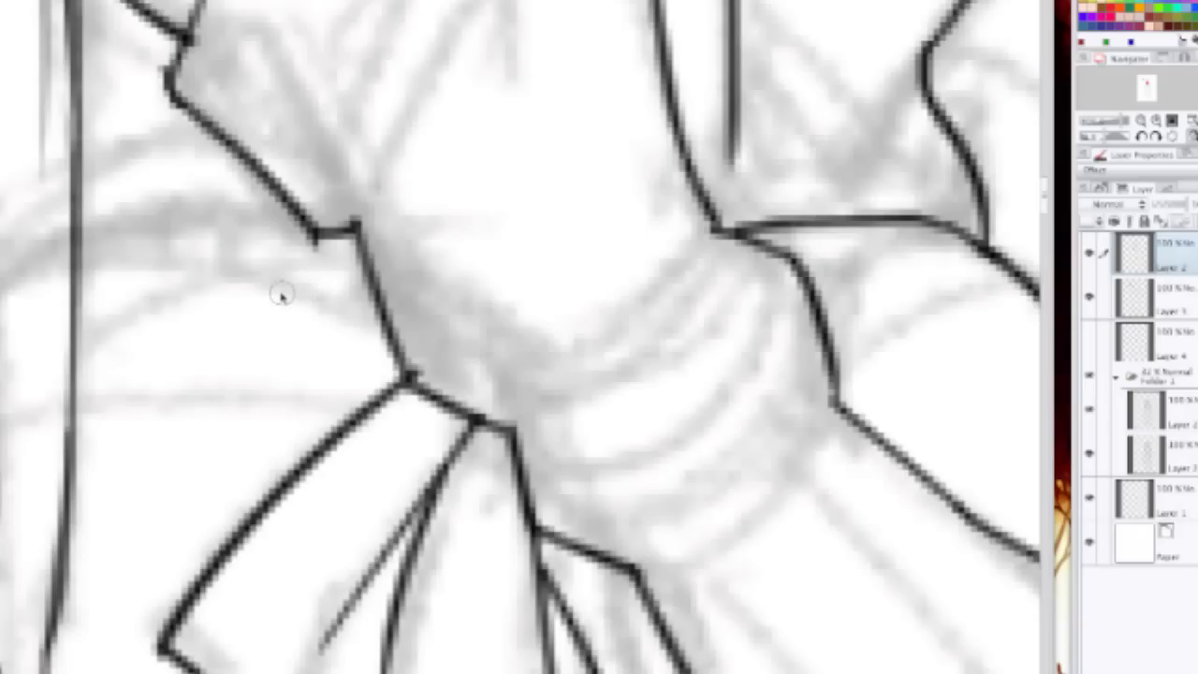
scroll(400, 262, "down", 3)
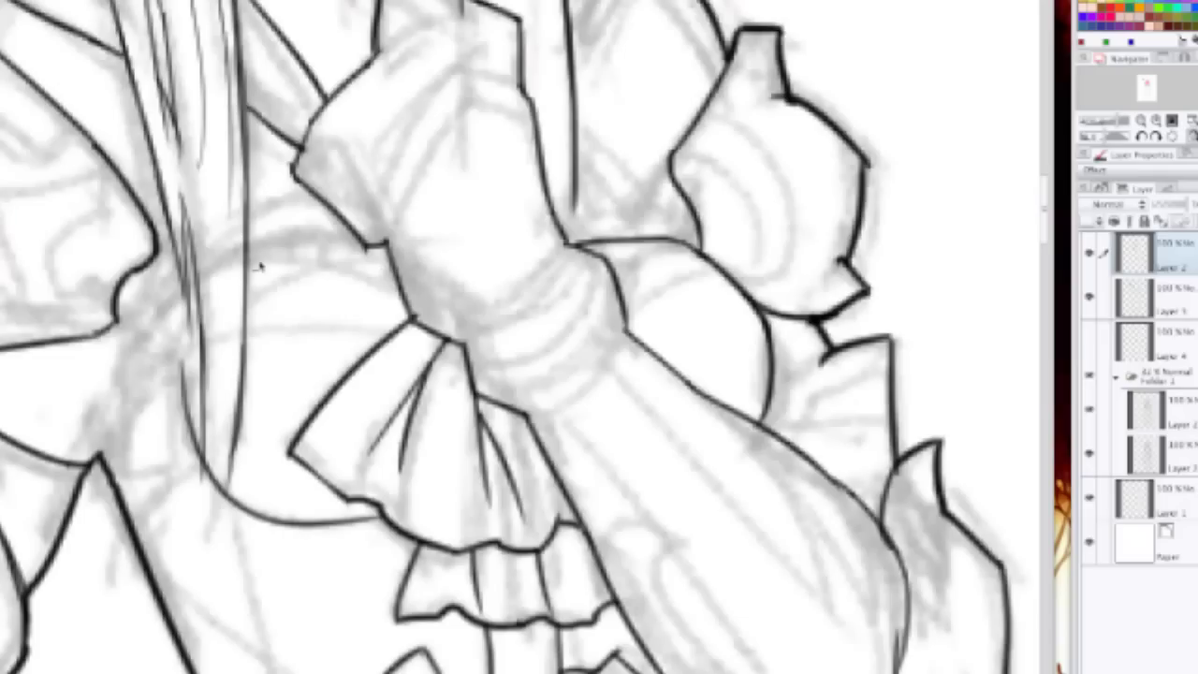
mouse_move(250, 263)
left_mouse_down()
mouse_move(321, 249)
mouse_move(384, 245)
left_mouse_up()
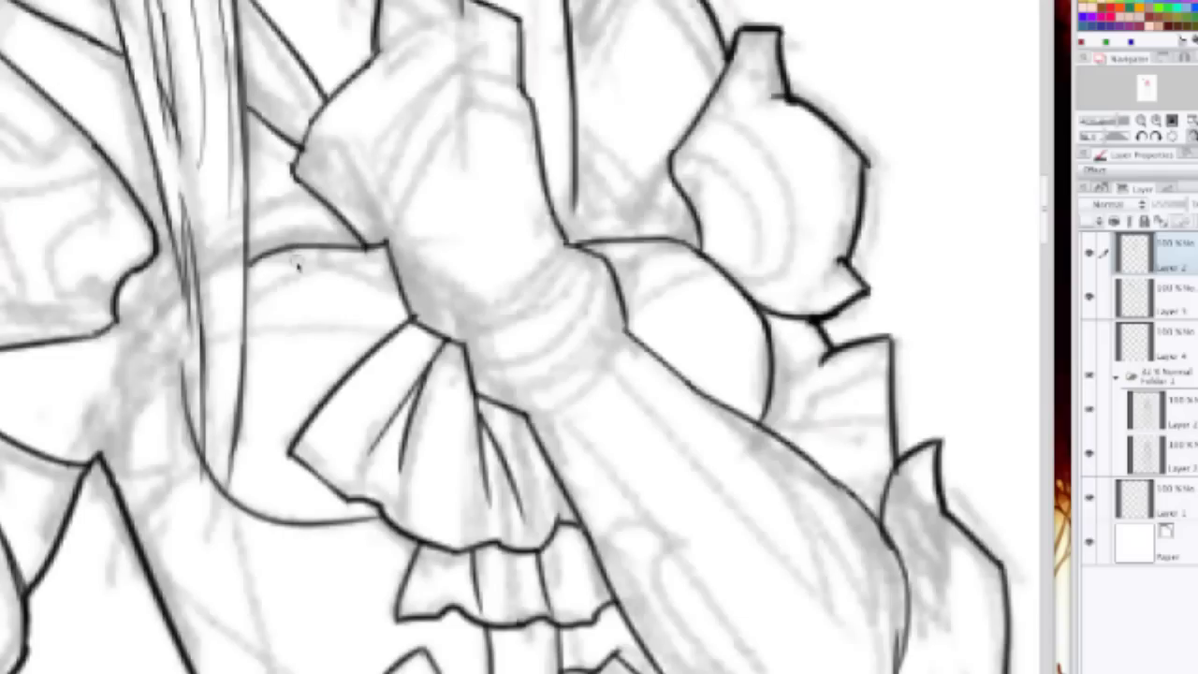
key("ctrl+z")
left_click_drag(251, 267, 386, 245)
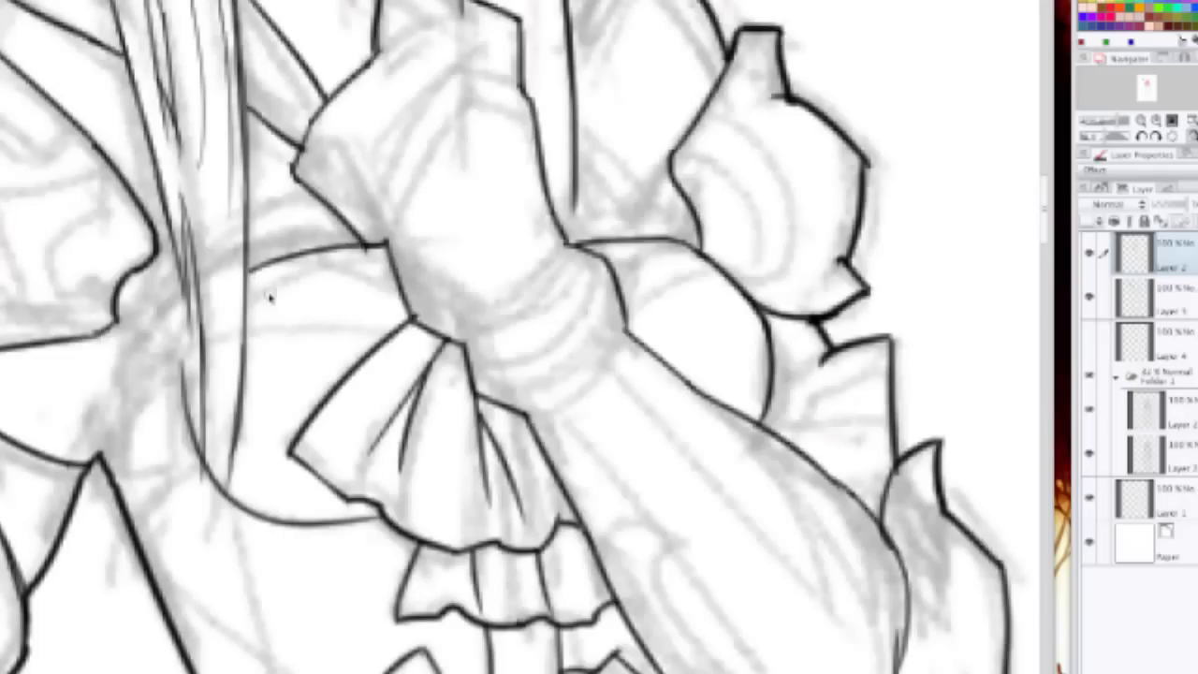
Step: Ink the bodice's side line from below the hair ends down past the waist folds to the left round belt fastener
scroll(271, 288, "down", 4)
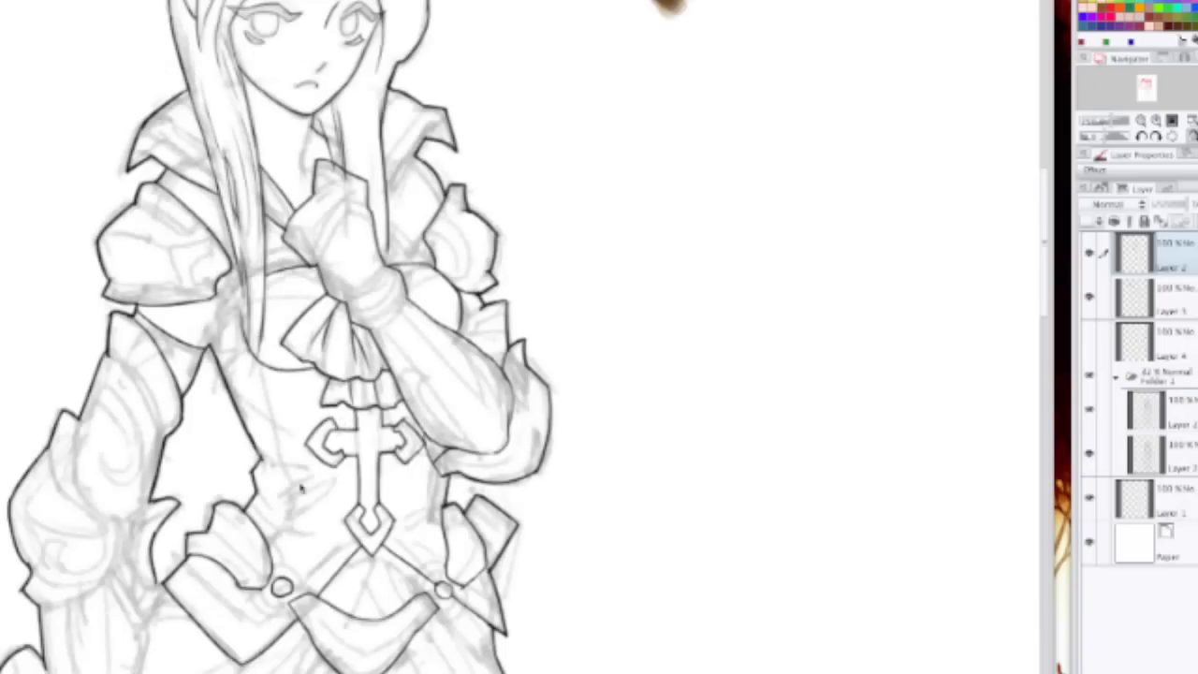
scroll(291, 460, "up", 2)
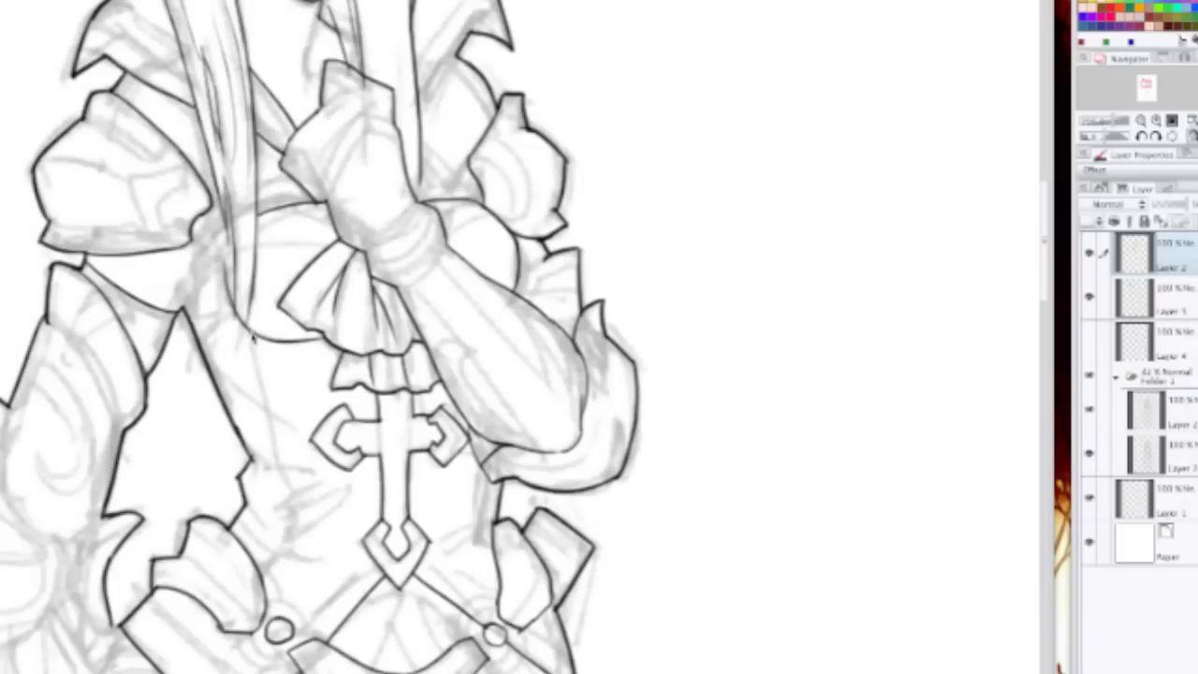
left_click_drag(251, 333, 267, 435)
key("ctrl+z")
left_click_drag(253, 346, 274, 445)
key("ctrl+z")
mouse_move(249, 327)
left_mouse_down()
mouse_move(268, 447)
mouse_move(272, 435)
mouse_move(308, 537)
mouse_move(298, 538)
mouse_move(303, 555)
mouse_move(295, 498)
mouse_move(298, 574)
mouse_move(298, 551)
mouse_move(285, 554)
mouse_move(333, 573)
mouse_move(277, 591)
mouse_move(290, 560)
mouse_move(278, 592)
mouse_move(273, 581)
mouse_move(277, 616)
left_mouse_up()
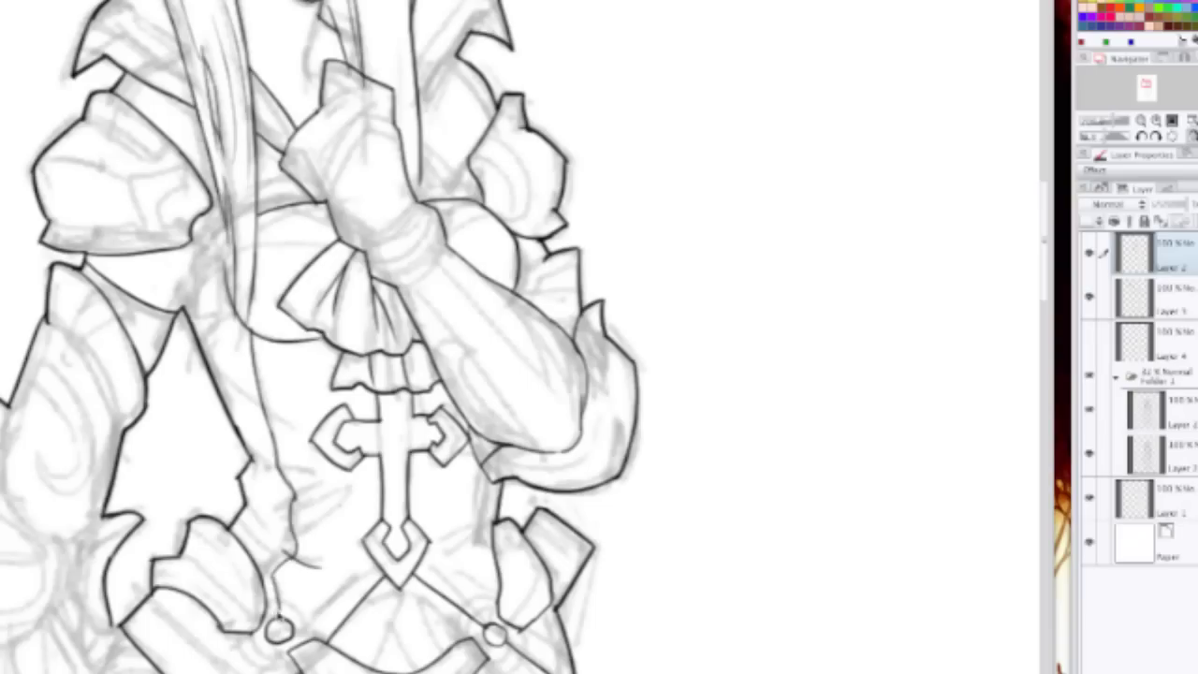
Step: Ink the inner contour of the lowered forearm from the elbow armour down past the wrist to the glove cuff
left_click_drag(311, 544, 368, 252)
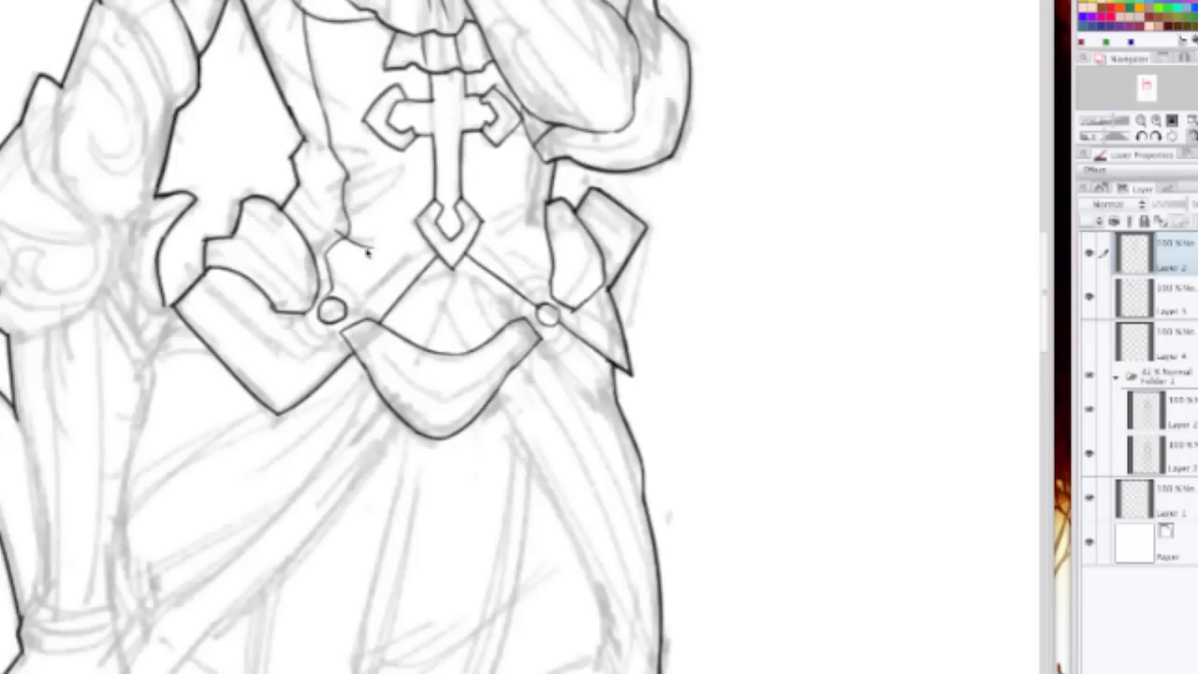
scroll(410, 444, "down", 1)
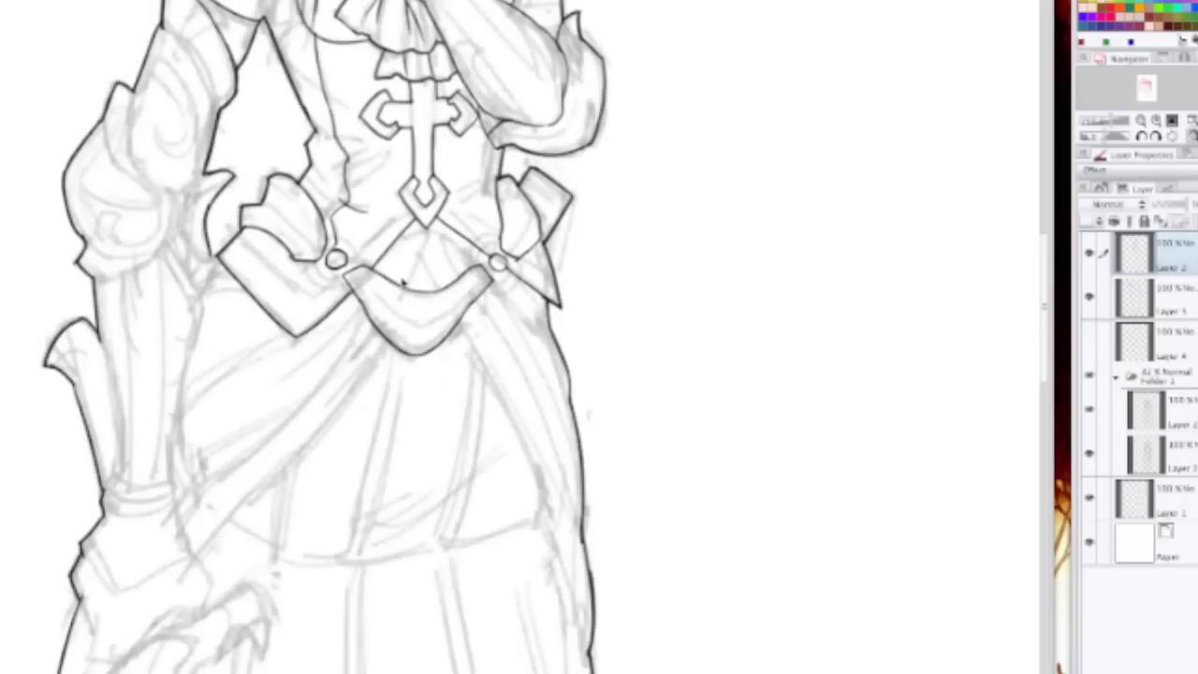
scroll(403, 284, "down", 1)
scroll(449, 326, "up", 1)
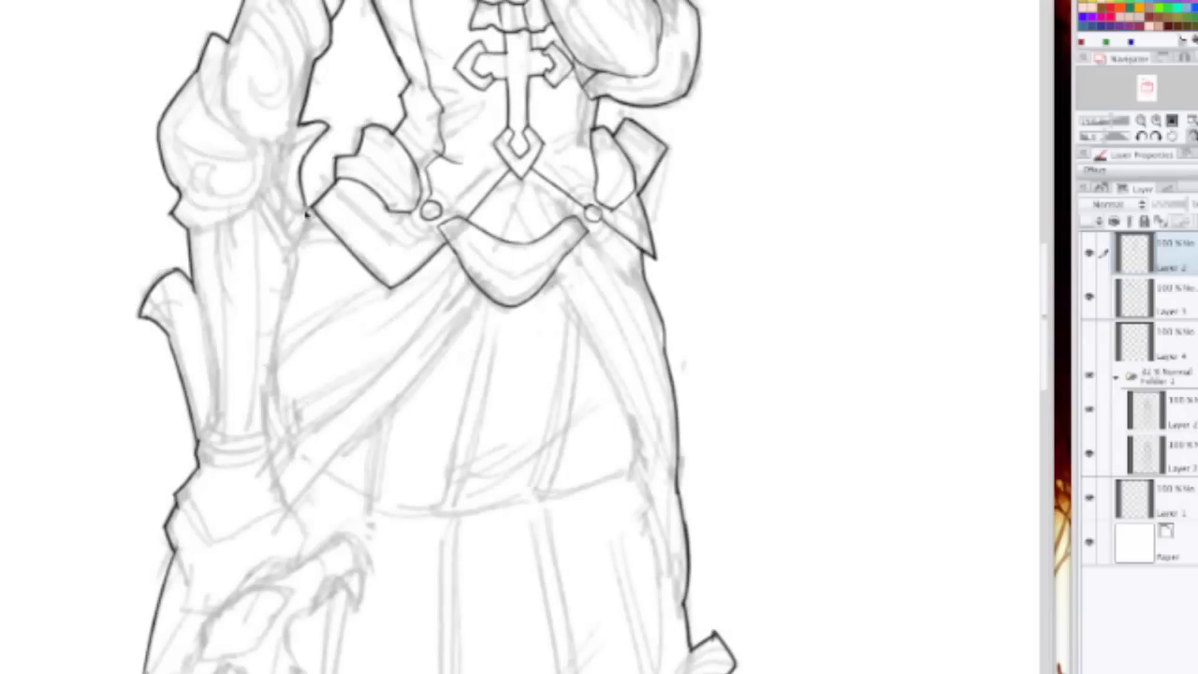
left_click_drag(297, 210, 292, 240)
scroll(292, 213, "down", 1)
scroll(292, 214, "up", 1)
mouse_move(293, 209)
left_mouse_down()
mouse_move(297, 303)
mouse_move(298, 260)
mouse_move(266, 386)
mouse_move(263, 461)
mouse_move(284, 464)
mouse_move(265, 456)
mouse_move(287, 513)
left_mouse_up()
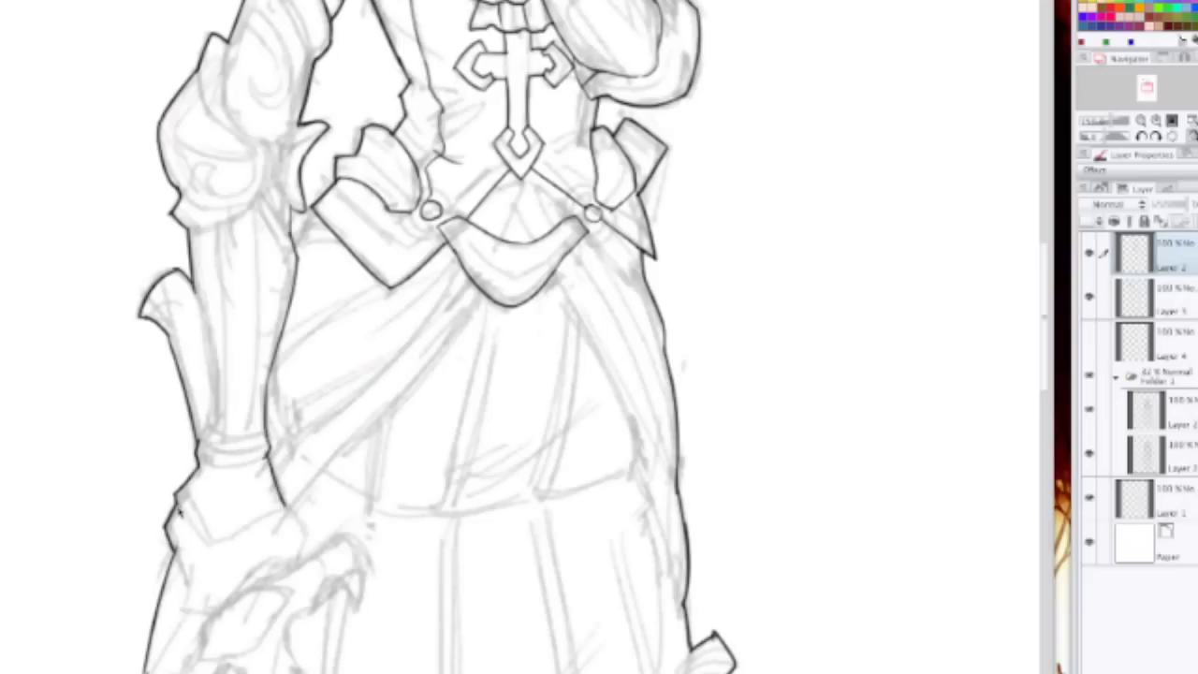
Step: Ink the pointed lower edge of the lowered hand's glove cuff and the inner side of the hand beneath it
left_click_drag(178, 511, 205, 549)
scroll(207, 550, "up", 2)
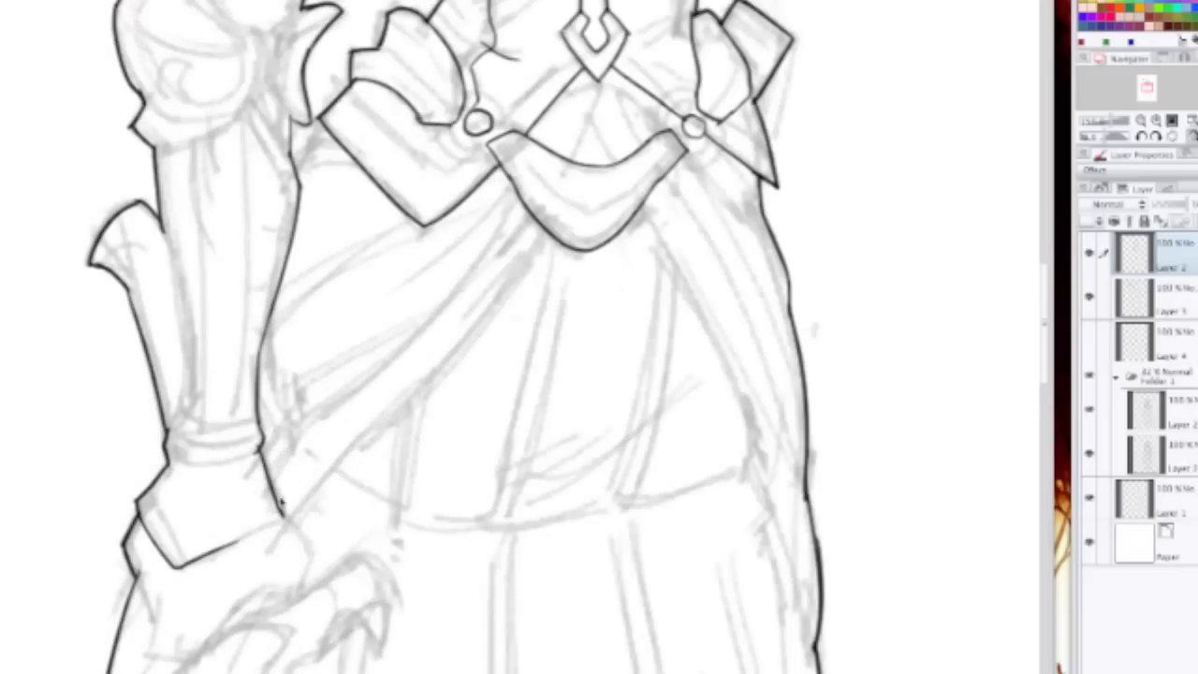
scroll(480, 316, "up", 2)
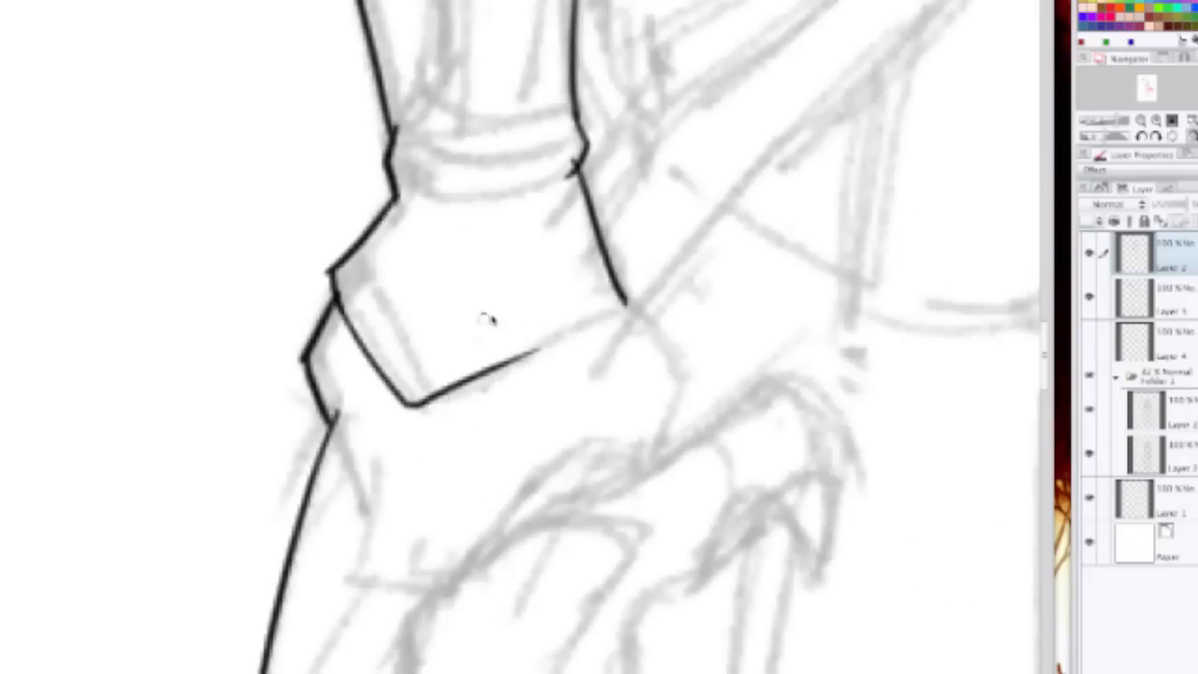
mouse_move(532, 355)
left_mouse_down()
mouse_move(636, 303)
mouse_move(679, 391)
mouse_move(658, 458)
left_mouse_up()
Step: Ink the lowered hand's outer edge, the sword guard's left prong and the right edge of the guard's centre
mouse_move(322, 400)
left_mouse_down()
mouse_move(368, 517)
mouse_move(356, 578)
mouse_move(423, 607)
mouse_move(415, 259)
mouse_move(358, 368)
mouse_move(318, 400)
mouse_move(273, 510)
mouse_move(346, 585)
mouse_move(367, 474)
mouse_move(404, 433)
mouse_move(423, 437)
mouse_move(461, 396)
mouse_move(479, 405)
mouse_move(465, 411)
mouse_move(457, 396)
mouse_move(486, 463)
mouse_move(469, 464)
mouse_move(473, 332)
mouse_move(495, 382)
left_mouse_up()
mouse_move(596, 138)
left_mouse_down()
mouse_move(598, 204)
mouse_move(653, 281)
left_mouse_up()
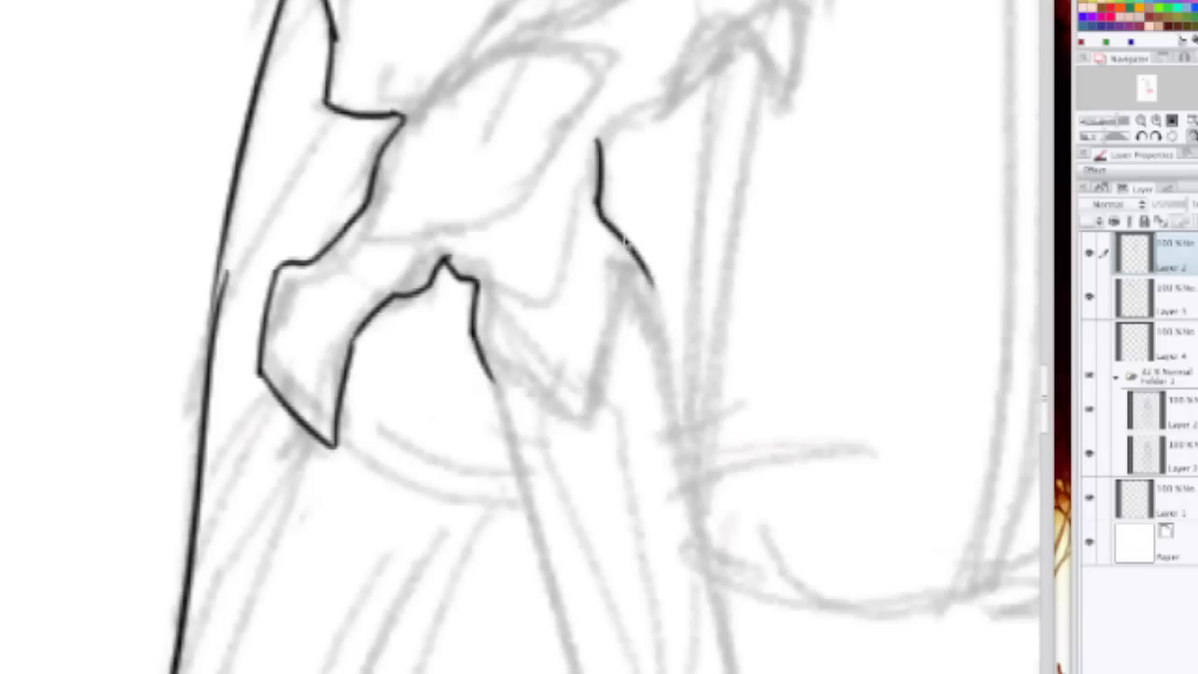
key("ctrl+z")
left_click_drag(599, 200, 660, 312)
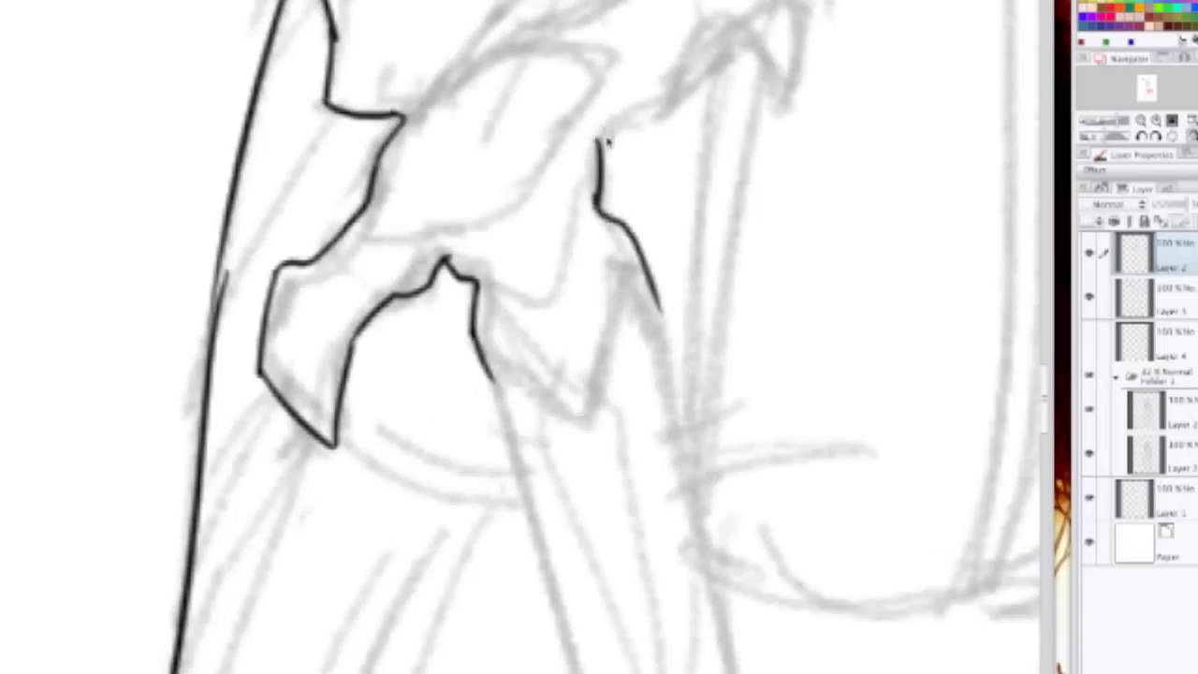
left_click_drag(606, 140, 651, 107)
Step: Ink the sword guard's hooked right prong, from its underside around the pointed tip and back to the hand
mouse_move(620, 155)
left_mouse_down()
mouse_move(447, 294)
mouse_move(358, 406)
left_mouse_up()
mouse_move(376, 363)
left_mouse_down()
mouse_move(397, 361)
mouse_move(458, 292)
mouse_move(510, 329)
left_mouse_up()
key("ctrl+z")
key("ctrl+z")
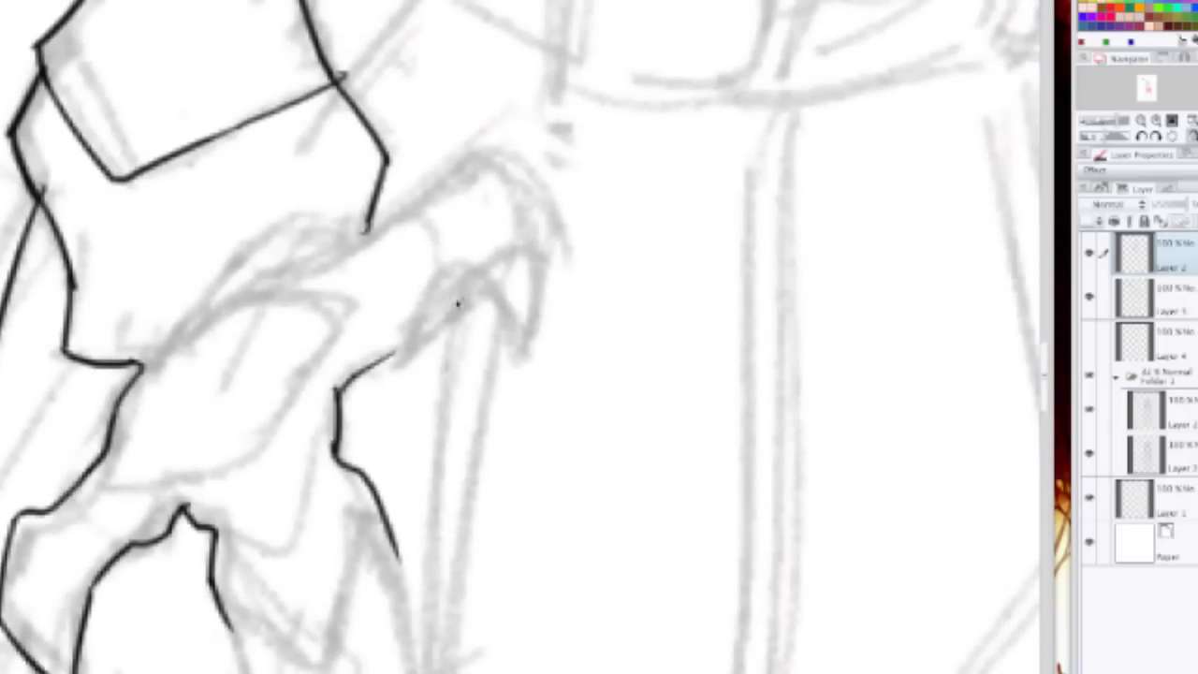
mouse_move(394, 365)
left_mouse_down()
mouse_move(469, 294)
mouse_move(547, 346)
left_mouse_up()
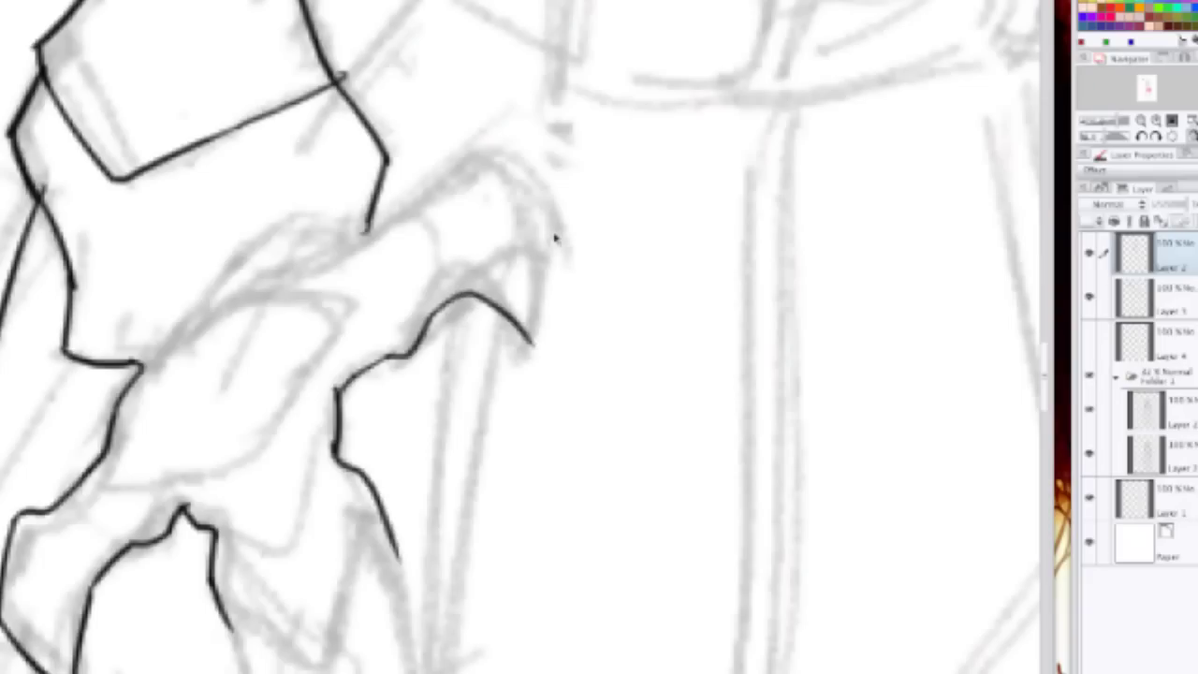
left_click_drag(553, 241, 524, 370)
key("ctrl+z")
left_click_drag(546, 229, 536, 339)
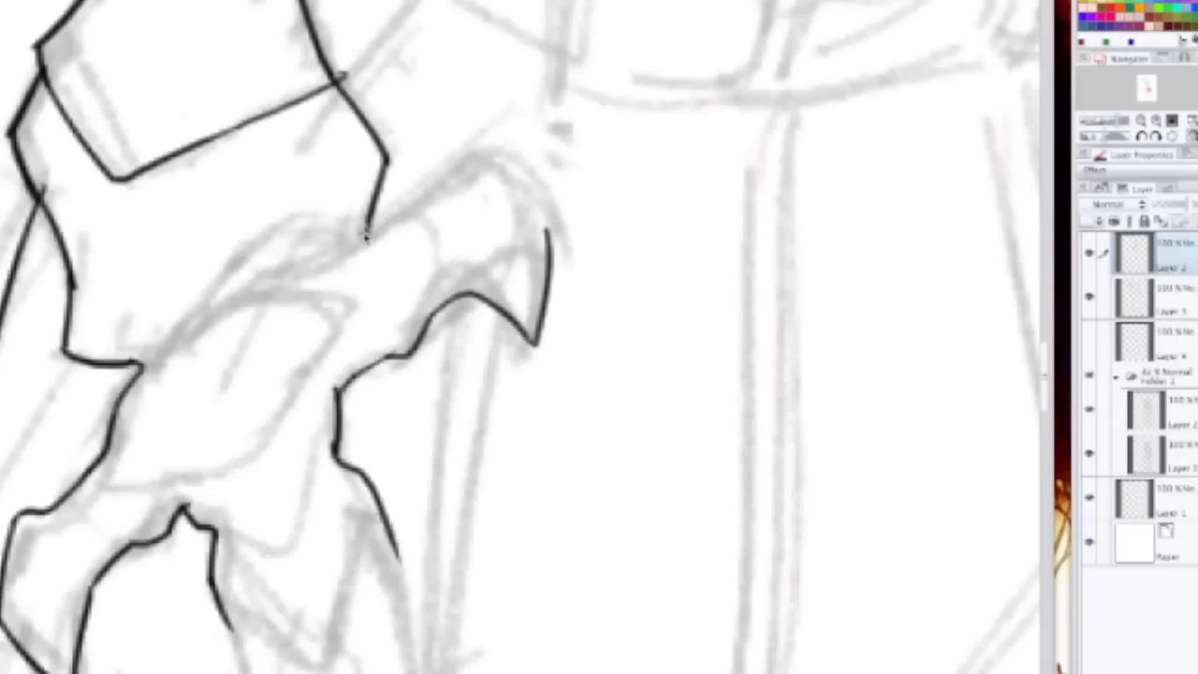
mouse_move(365, 236)
left_mouse_down()
mouse_move(459, 161)
mouse_move(570, 249)
mouse_move(553, 235)
left_mouse_up()
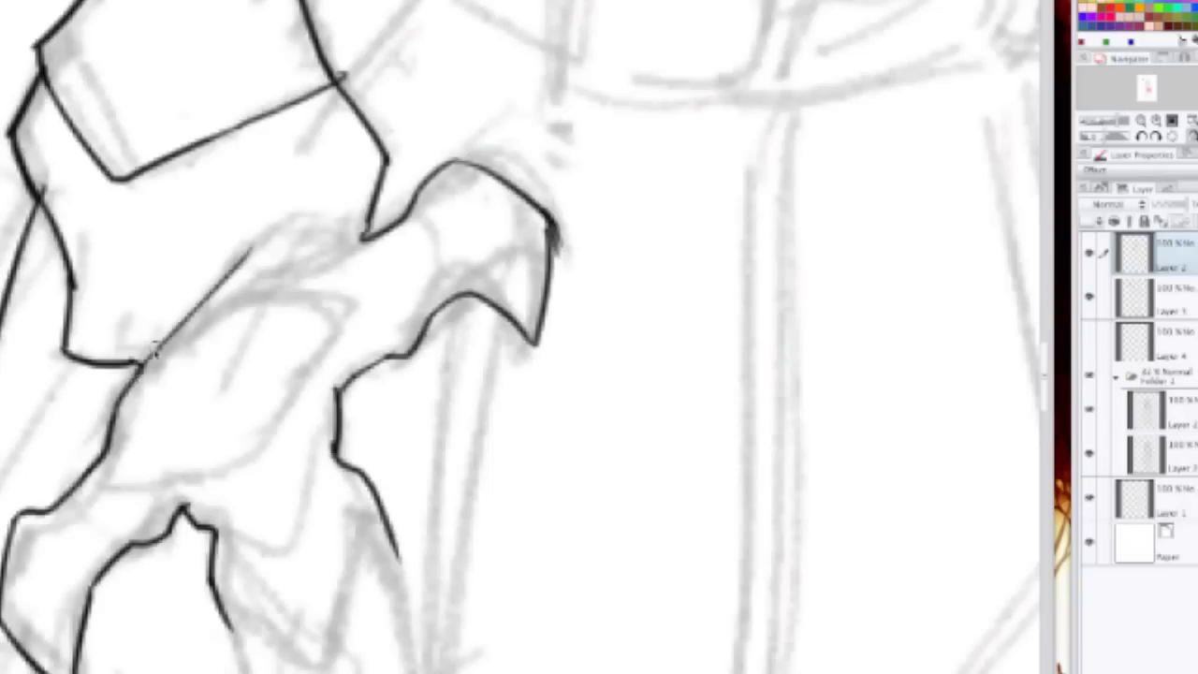
left_click_drag(142, 370, 264, 233)
mouse_move(178, 295)
left_mouse_down()
mouse_move(307, 216)
mouse_move(365, 238)
left_mouse_up()
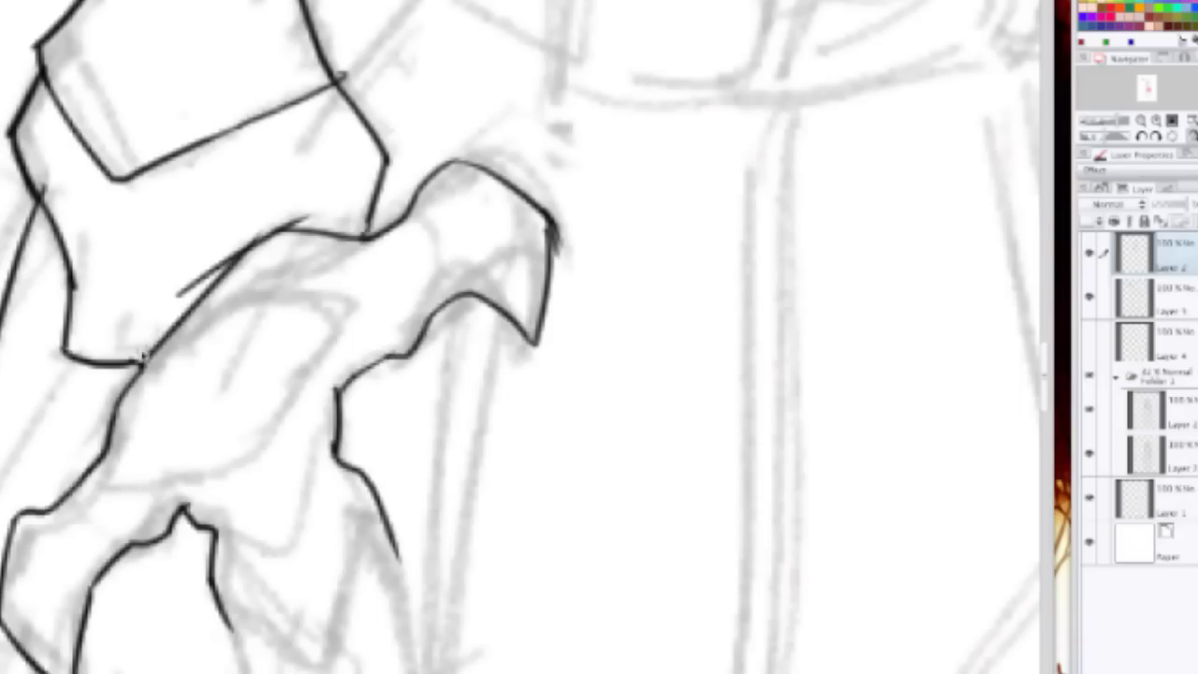
key("ctrl+z")
key("ctrl+z")
key("ctrl+z")
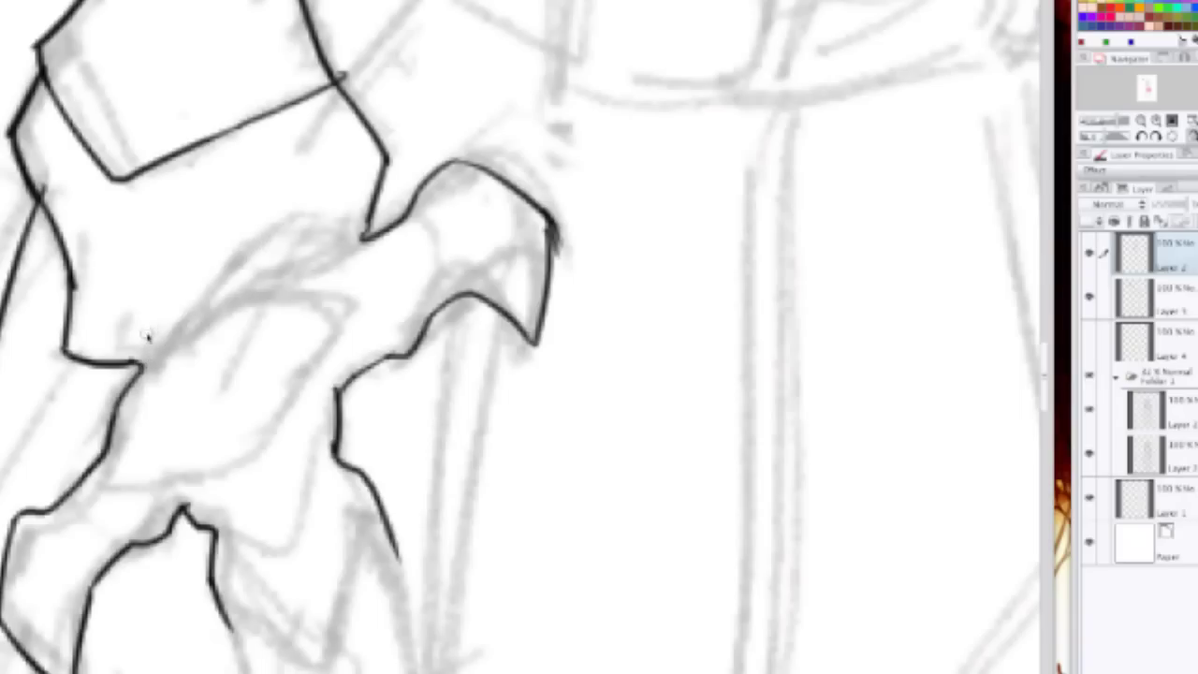
Step: Ink the lower edge of the lowered hand above the sword guard, with a small notch at each end
mouse_move(145, 333)
left_mouse_down()
mouse_move(299, 234)
mouse_move(339, 260)
mouse_move(308, 245)
mouse_move(315, 267)
left_mouse_up()
key("ctrl+z")
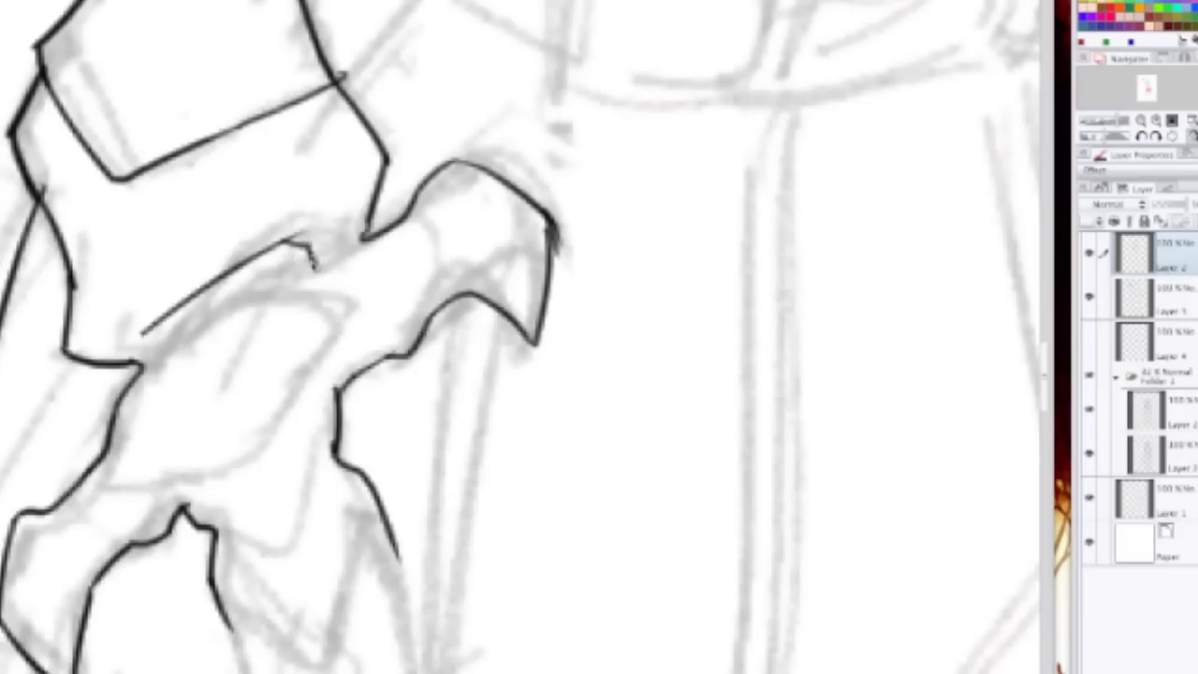
left_click_drag(162, 321, 154, 361)
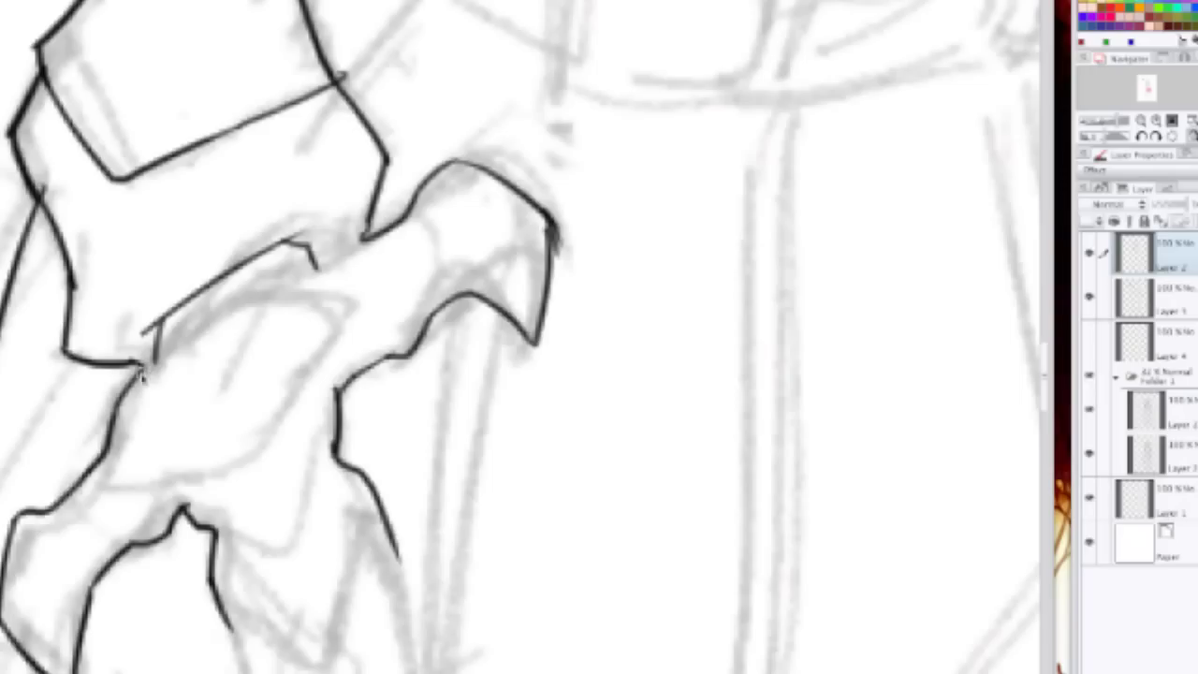
key("ctrl+z")
key("ctrl+z")
key("ctrl+z")
left_click_drag(146, 335, 147, 363)
key("ctrl+z")
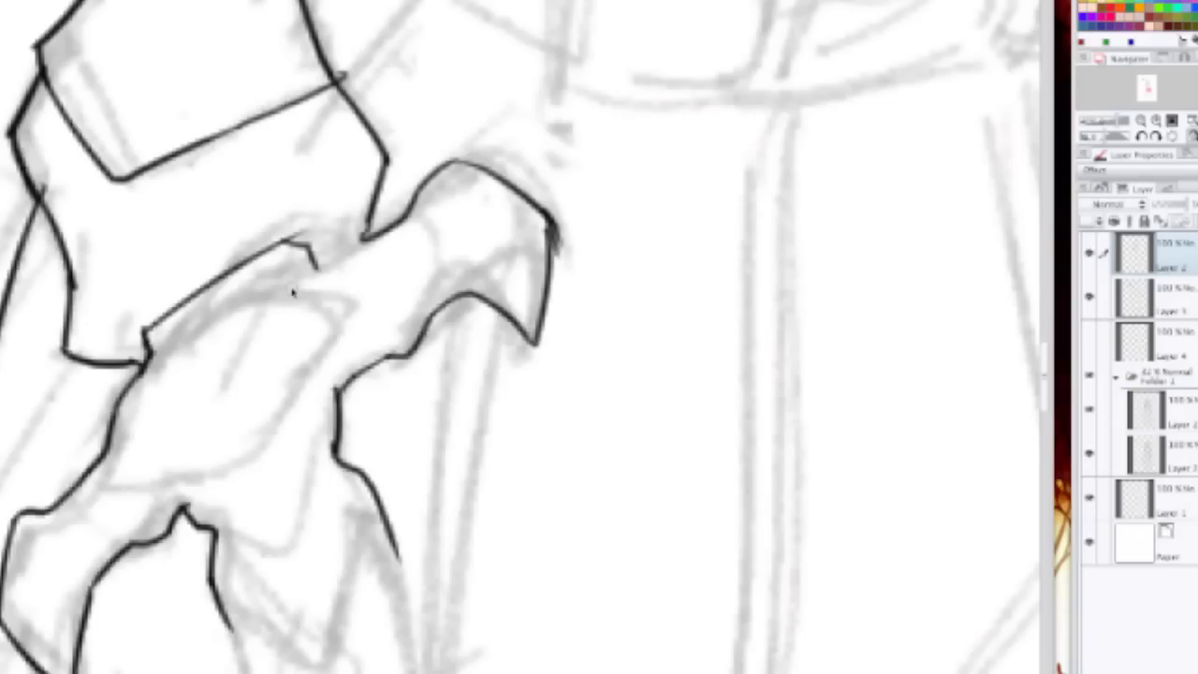
left_click_drag(316, 266, 364, 234)
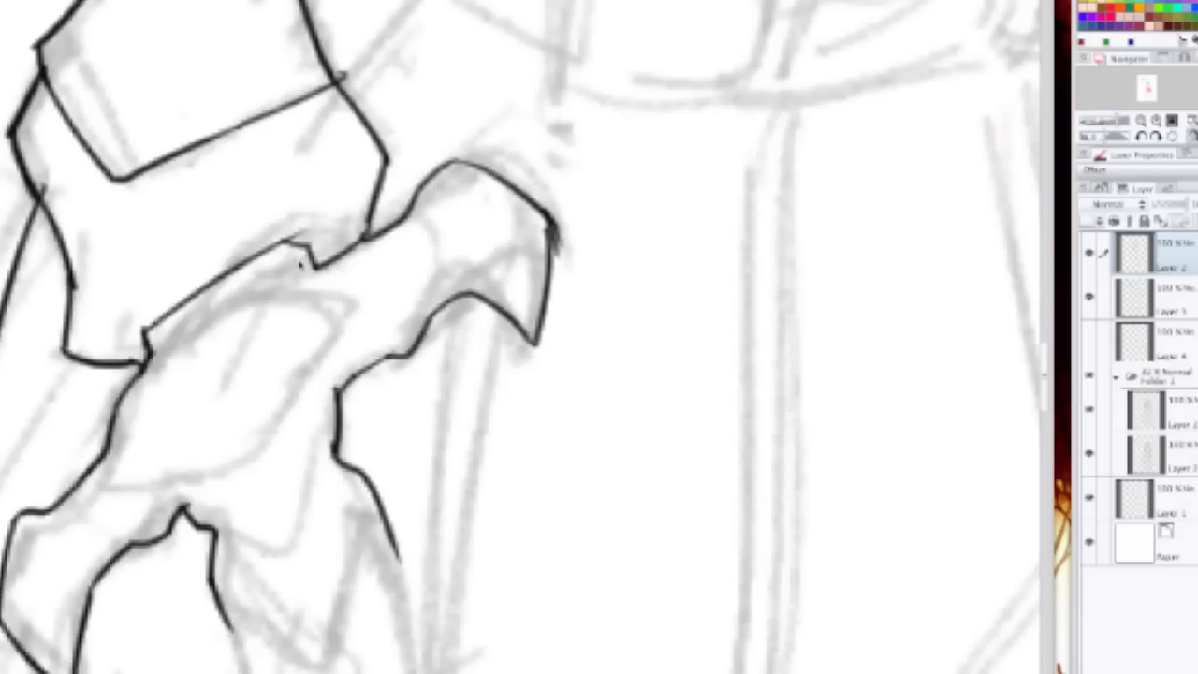
key("ctrl+z")
left_click_drag(316, 266, 367, 232)
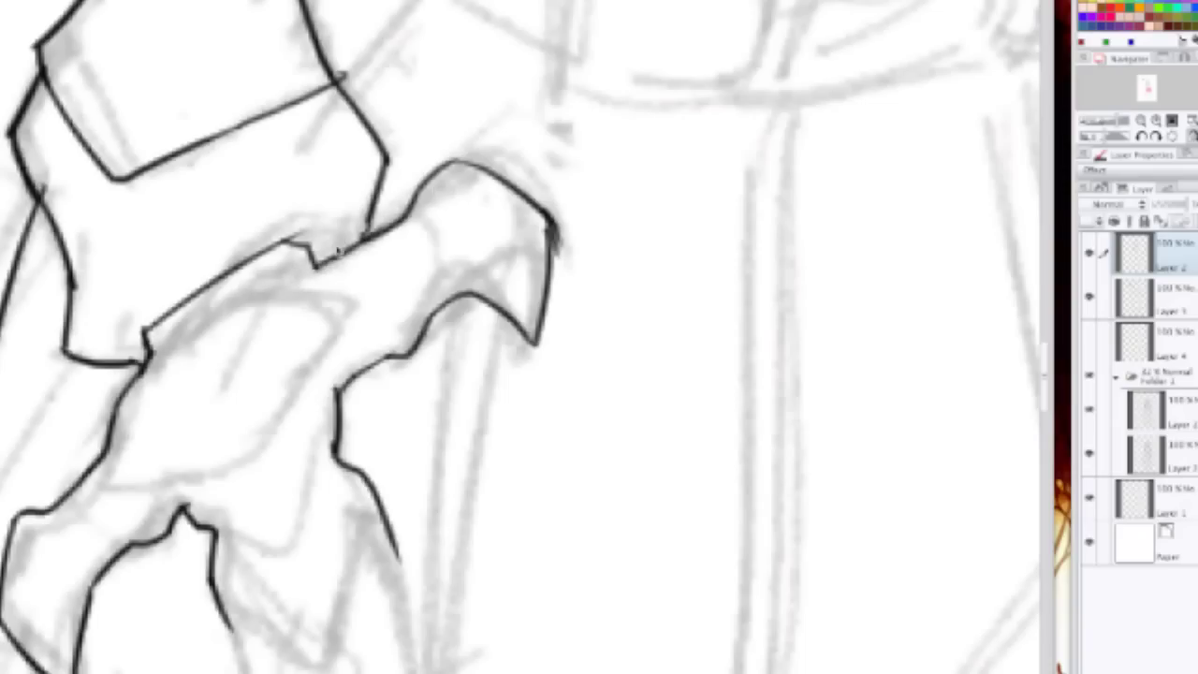
scroll(347, 237, "down", 2)
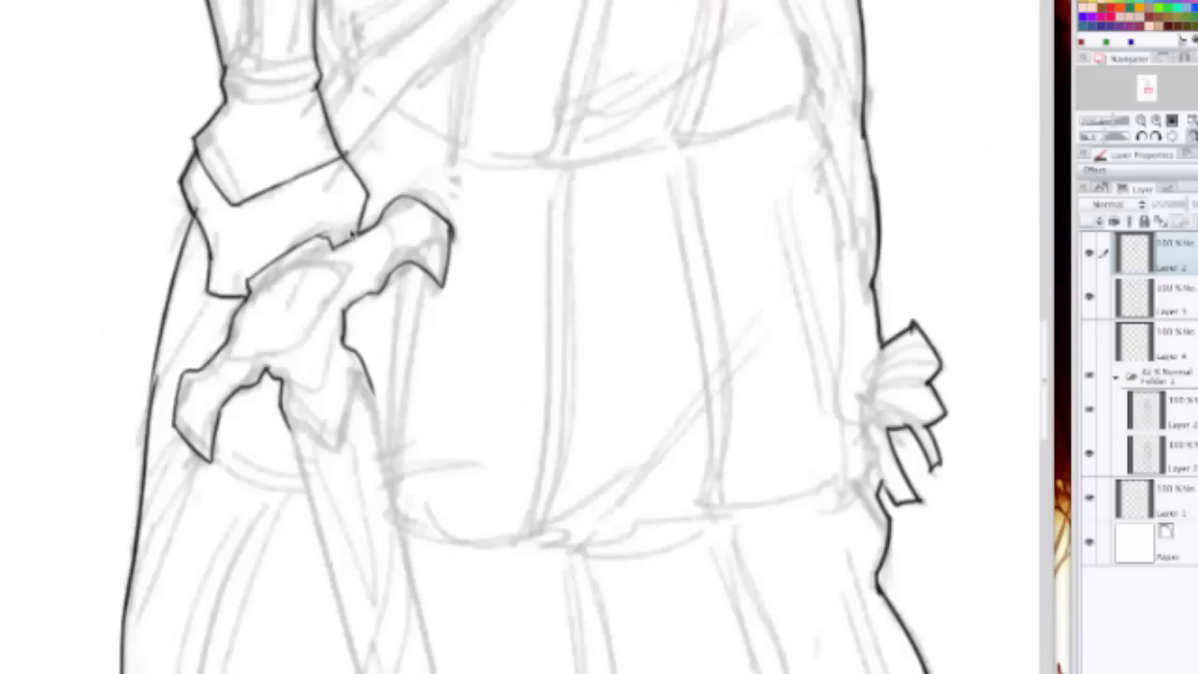
scroll(354, 235, "down", 2)
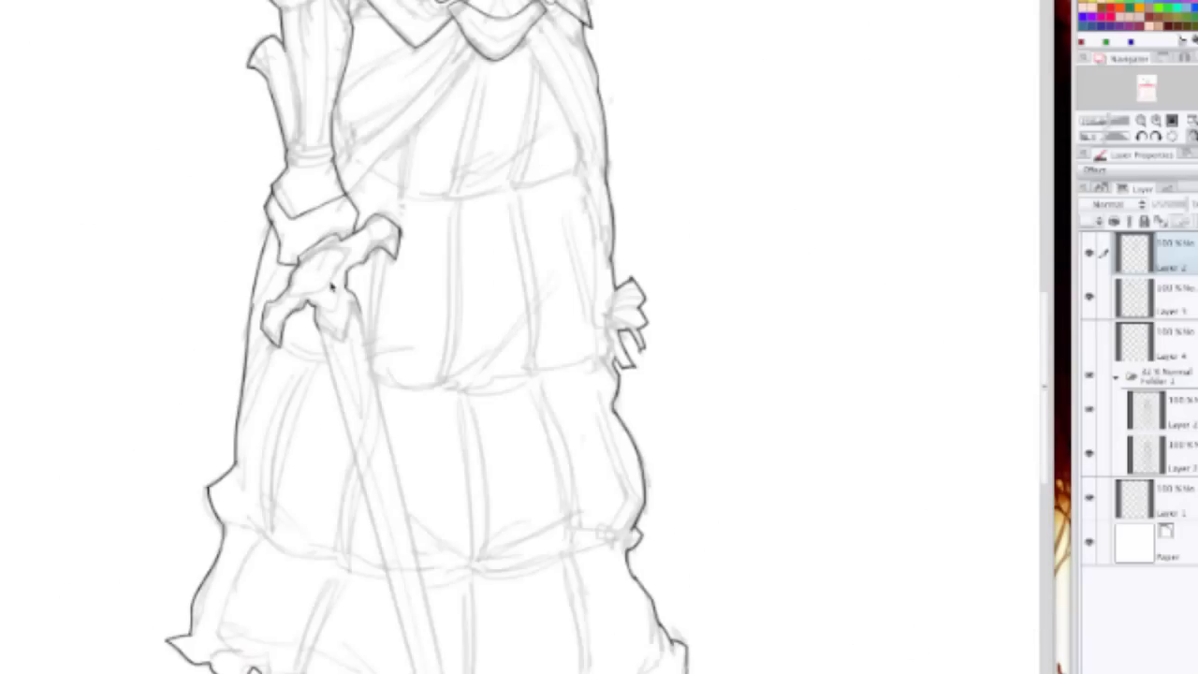
Step: Ink the rounded diamond-shaped panel at the sword guard's centre, from its top edge down the right side and along the bottom
scroll(333, 275, "up", 4)
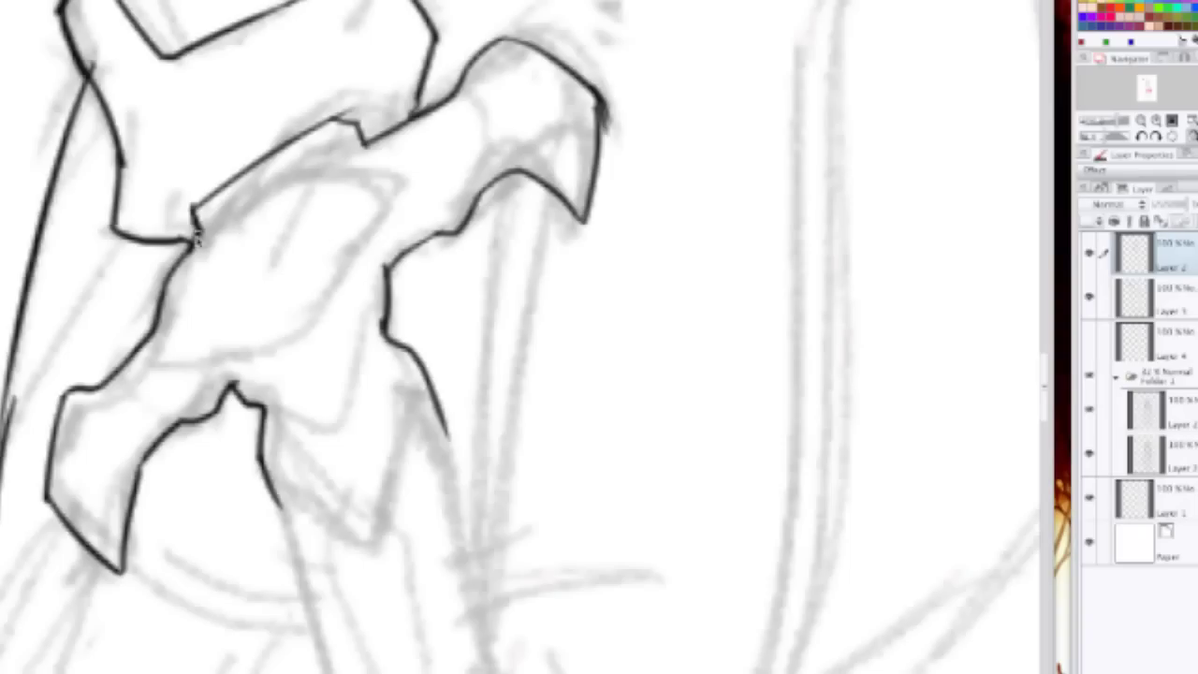
mouse_move(197, 234)
left_mouse_down()
mouse_move(265, 187)
mouse_move(343, 166)
left_mouse_up()
key("ctrl+z")
mouse_move(196, 230)
left_mouse_down()
mouse_move(309, 172)
mouse_move(370, 174)
mouse_move(382, 225)
mouse_move(282, 344)
left_mouse_up()
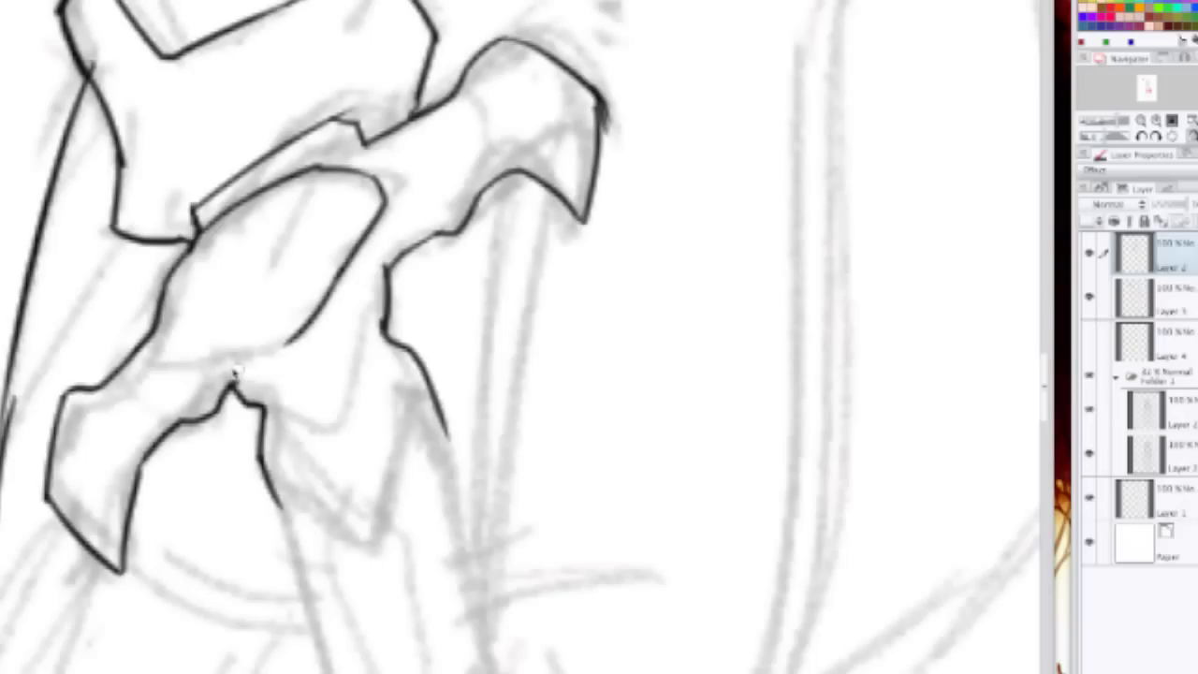
mouse_move(154, 326)
left_mouse_down()
mouse_move(153, 362)
mouse_move(229, 371)
left_mouse_up()
key("ctrl+z")
mouse_move(154, 324)
left_mouse_down()
mouse_move(157, 357)
mouse_move(202, 367)
mouse_move(297, 348)
left_mouse_up()
key("ctrl+z")
mouse_move(154, 326)
left_mouse_down()
mouse_move(154, 358)
mouse_move(303, 331)
left_mouse_up()
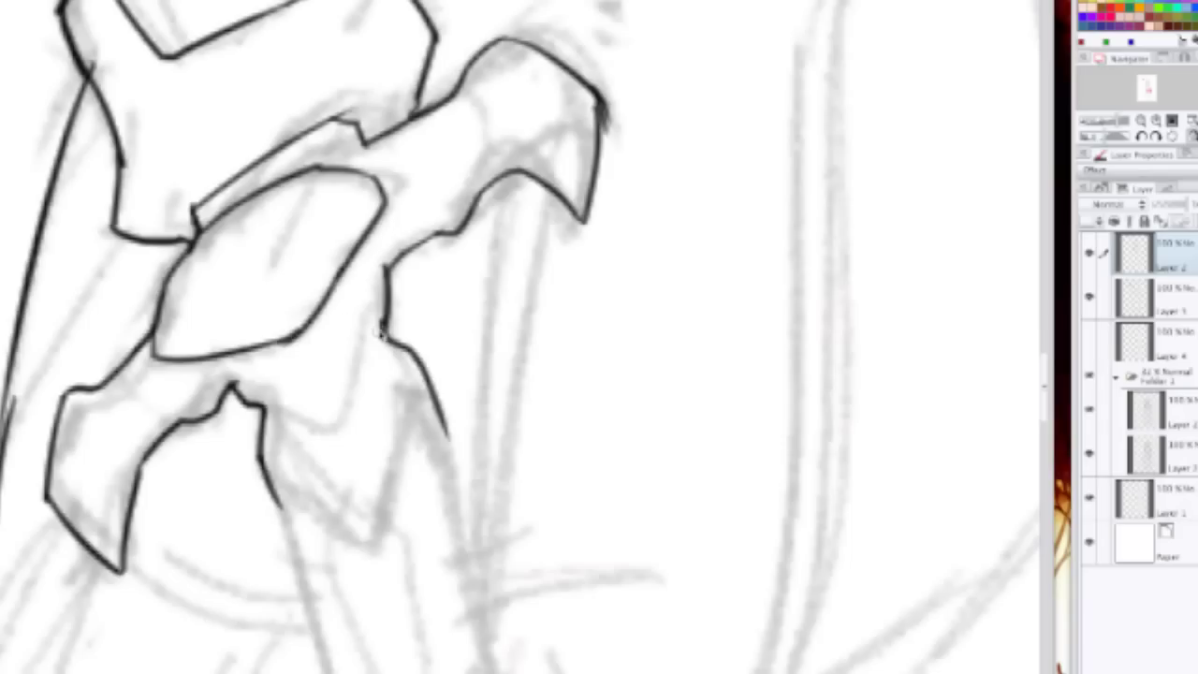
Step: Ink the notched, curved lower edge of the sword guard's centre, just above the blade's collar
left_click_drag(379, 324, 345, 407)
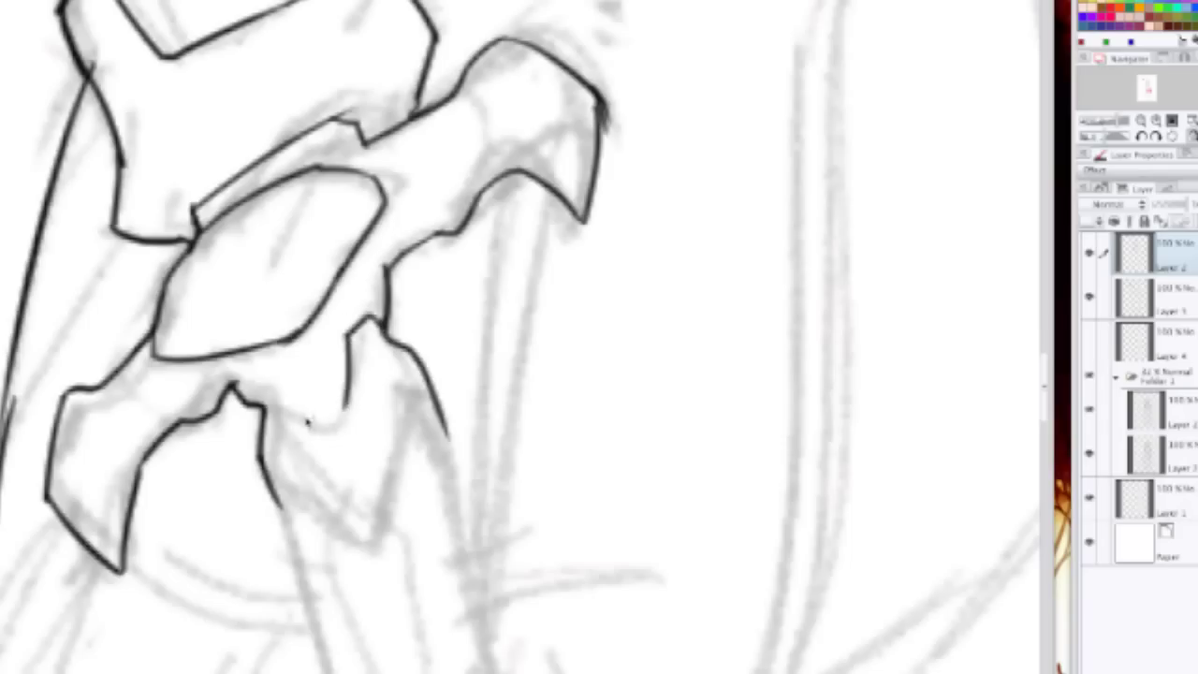
mouse_move(268, 402)
left_mouse_down()
mouse_move(320, 421)
mouse_move(342, 412)
left_mouse_up()
scroll(374, 382, "down", 4)
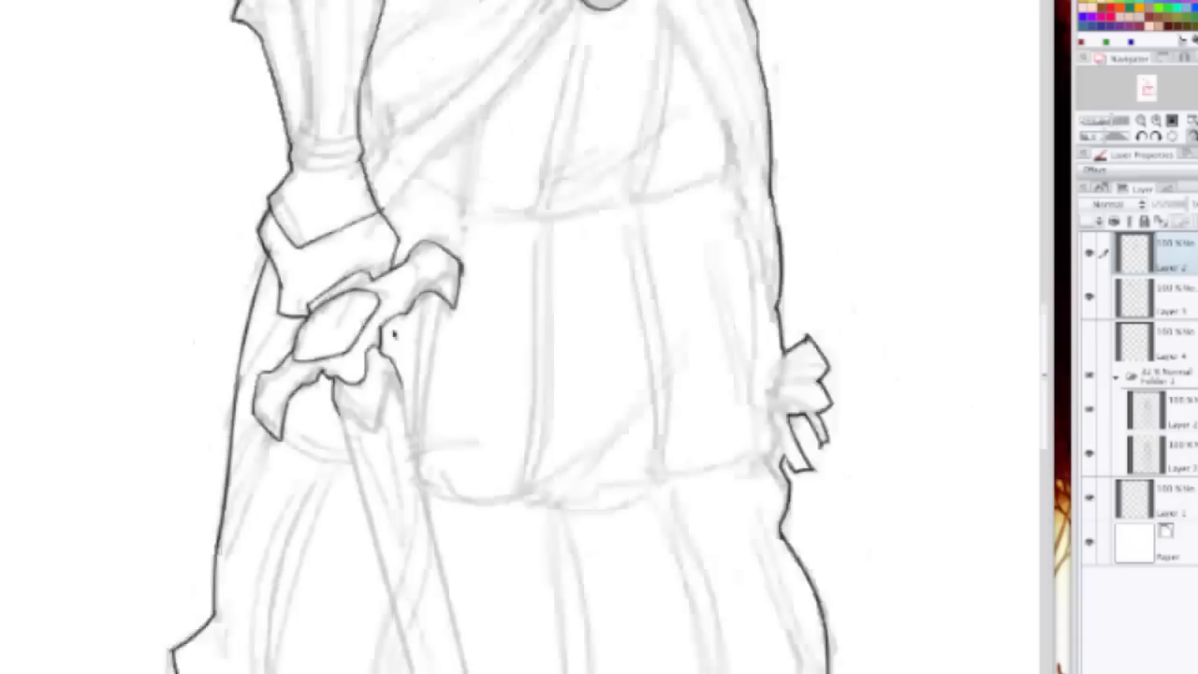
Step: Ink the pointed collar beneath the sword guard, from its left side down to the tip and back up its right side
scroll(355, 384, "up", 4)
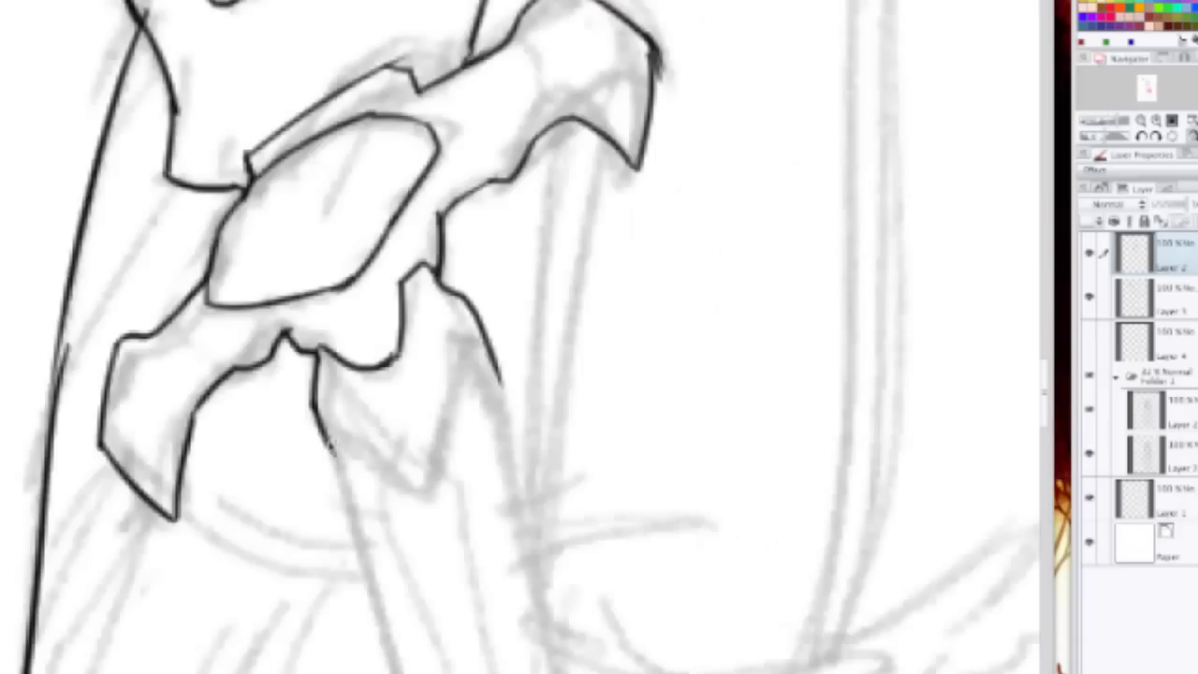
mouse_move(333, 449)
left_mouse_down()
mouse_move(433, 507)
mouse_move(465, 344)
mouse_move(508, 400)
left_mouse_up()
left_click_drag(459, 351, 429, 481)
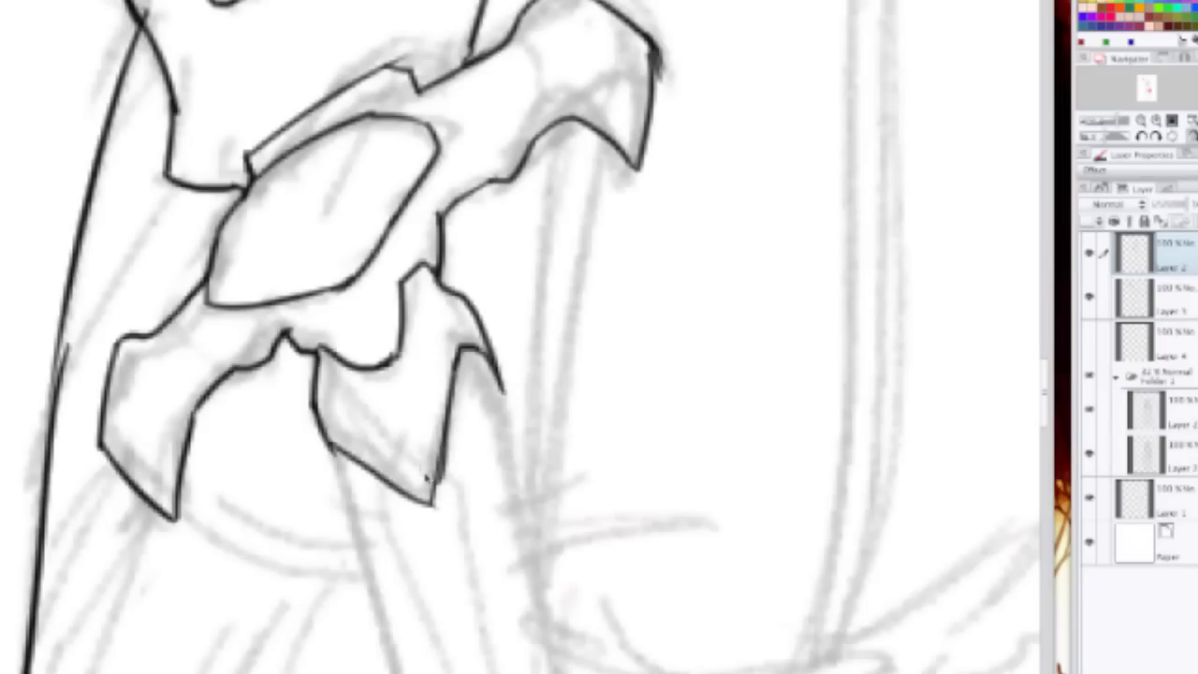
scroll(435, 282, "down", 5)
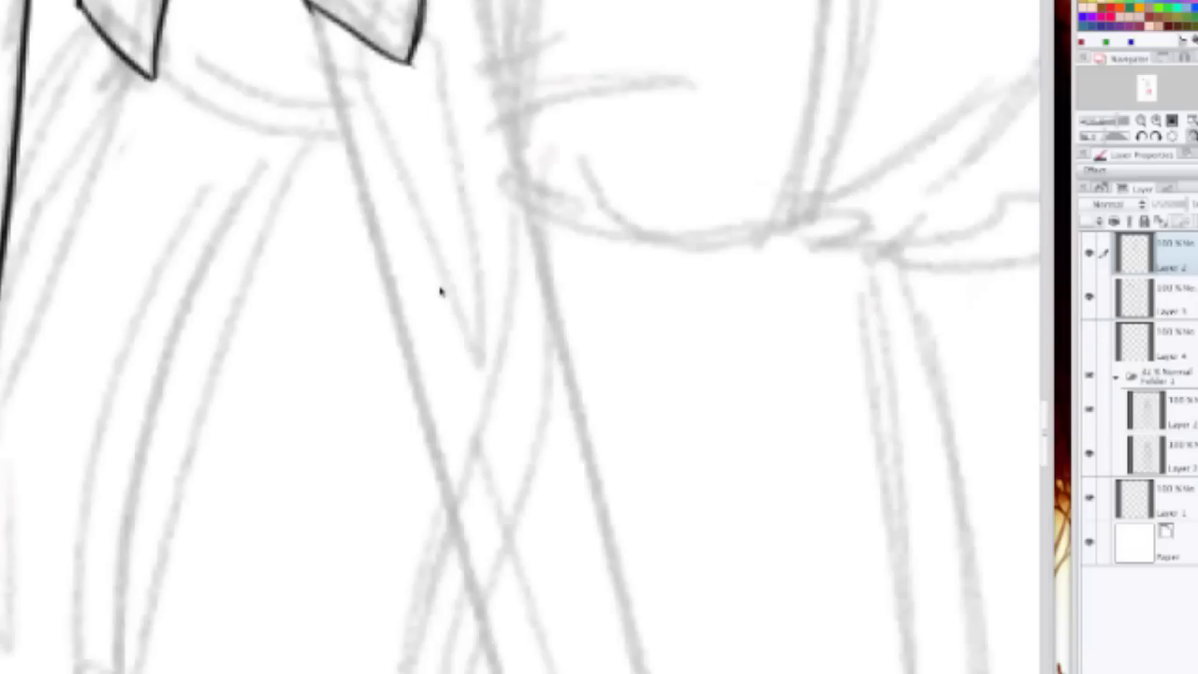
Step: Ink both long edges of the sword blade from the crossguard down to the shoe, over the grey sketch
scroll(440, 291, "down", 3)
mouse_move(446, 310)
left_mouse_down()
mouse_move(475, 427)
mouse_move(415, 230)
mouse_move(457, 344)
left_mouse_up()
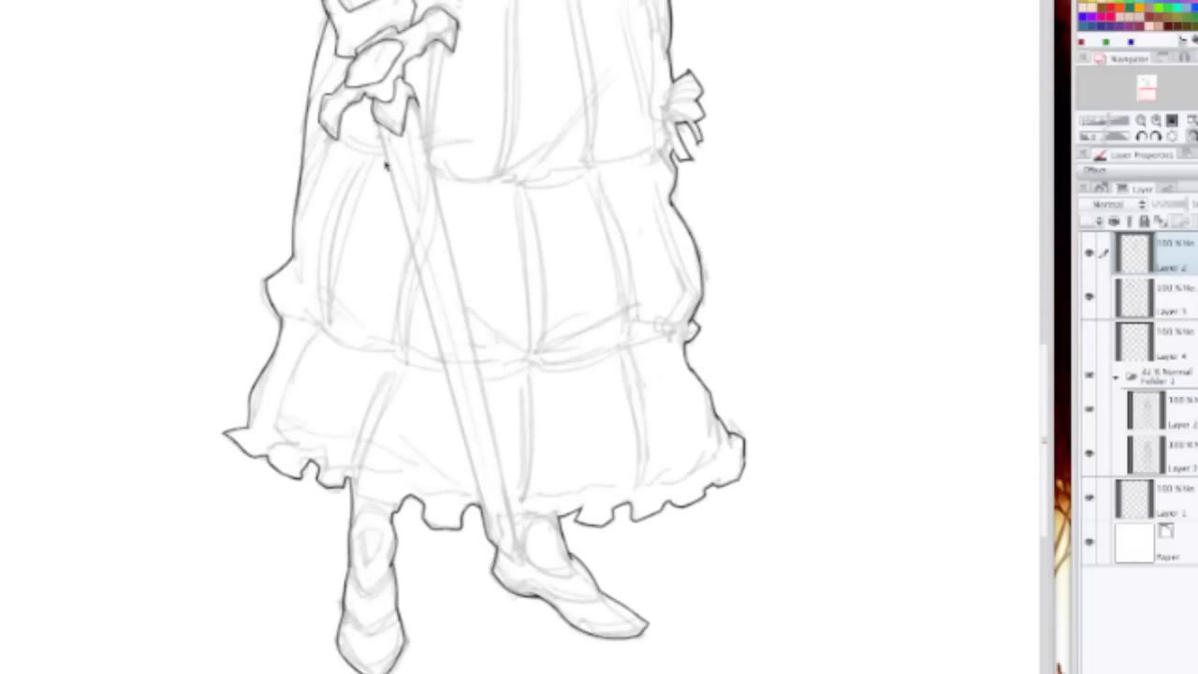
mouse_move(385, 163)
left_mouse_down()
mouse_move(485, 487)
mouse_move(487, 541)
left_mouse_up()
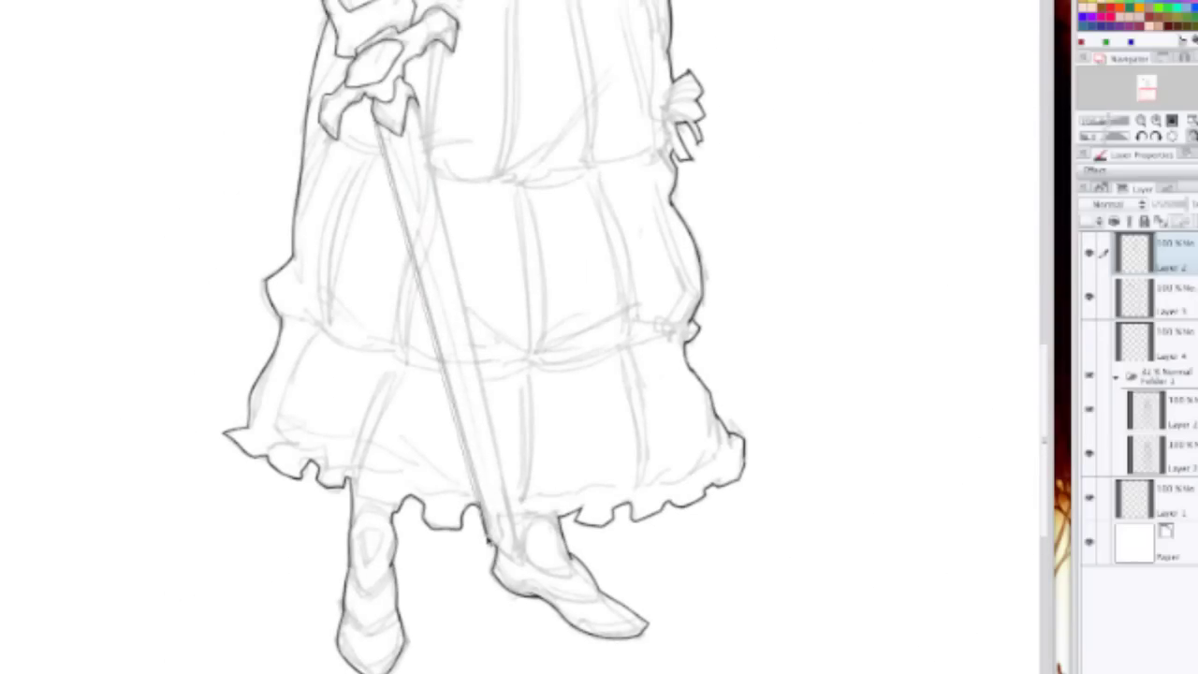
left_click_drag(376, 123, 488, 539)
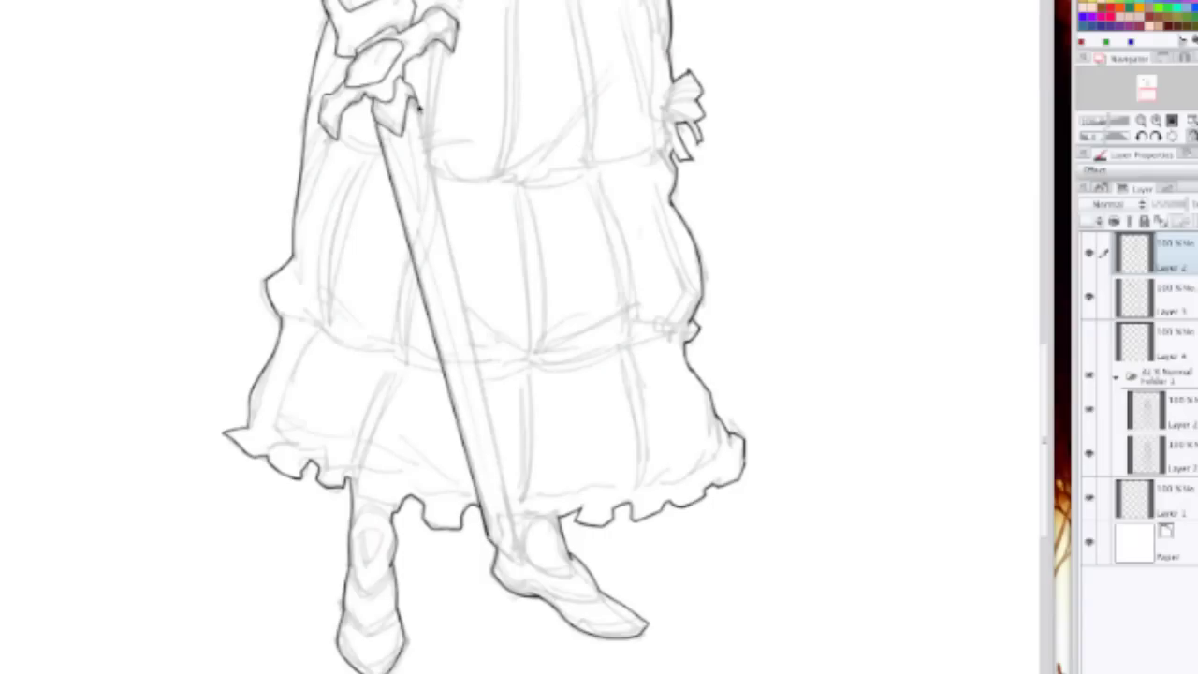
mouse_move(418, 105)
left_mouse_down()
mouse_move(516, 460)
mouse_move(520, 561)
left_mouse_up()
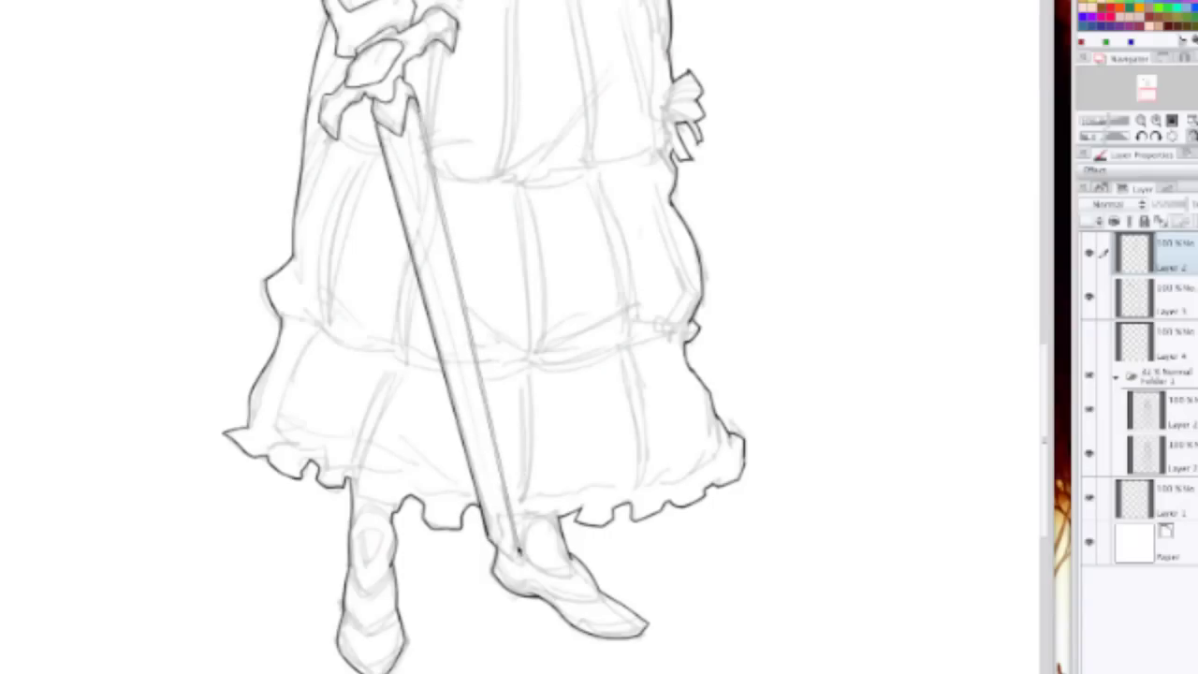
left_click_drag(417, 109, 520, 558)
scroll(513, 450, "up", 5)
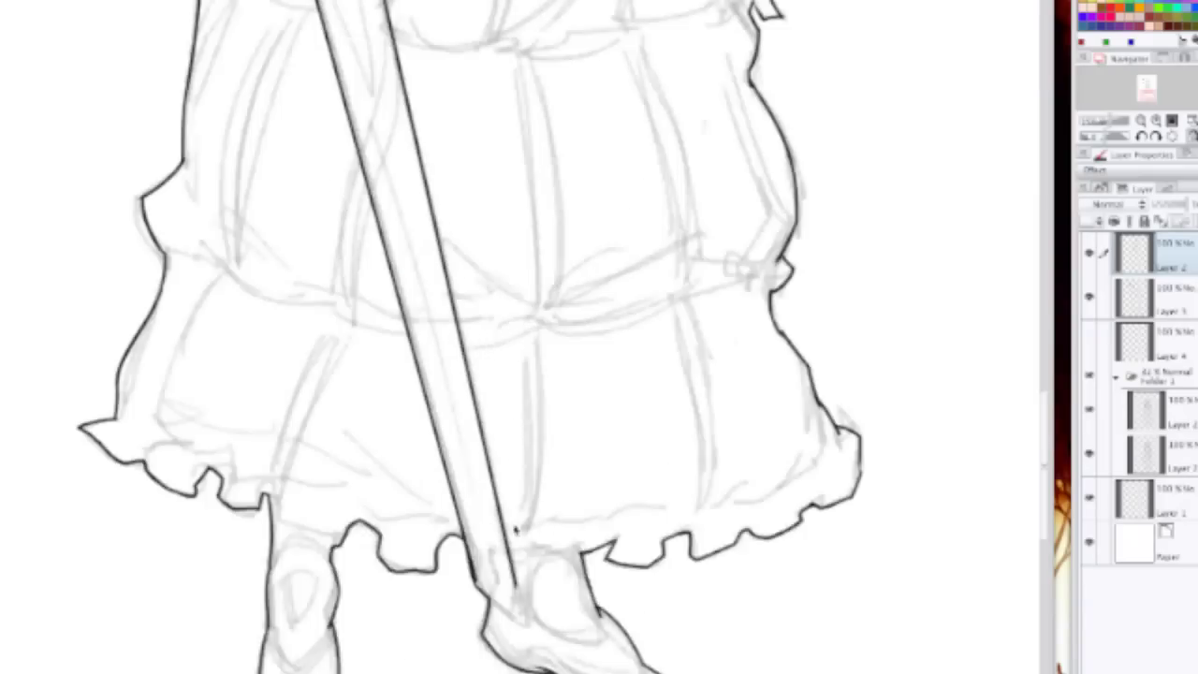
Step: Ink the sword's pointed tip above the shoe, closing the blade outline between its two edges
scroll(468, 313, "down", 2)
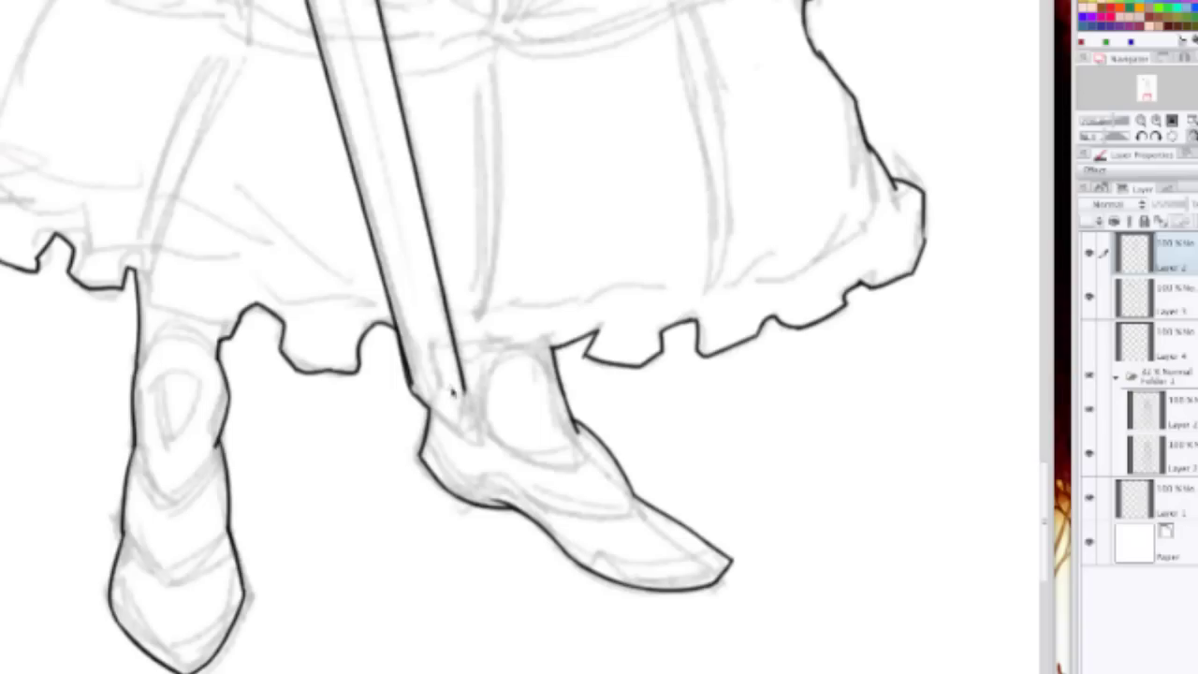
left_click_drag(462, 394, 464, 444)
key("ctrl+z")
left_click_drag(465, 394, 466, 428)
left_click_drag(417, 403, 462, 436)
scroll(468, 412, "down", 5)
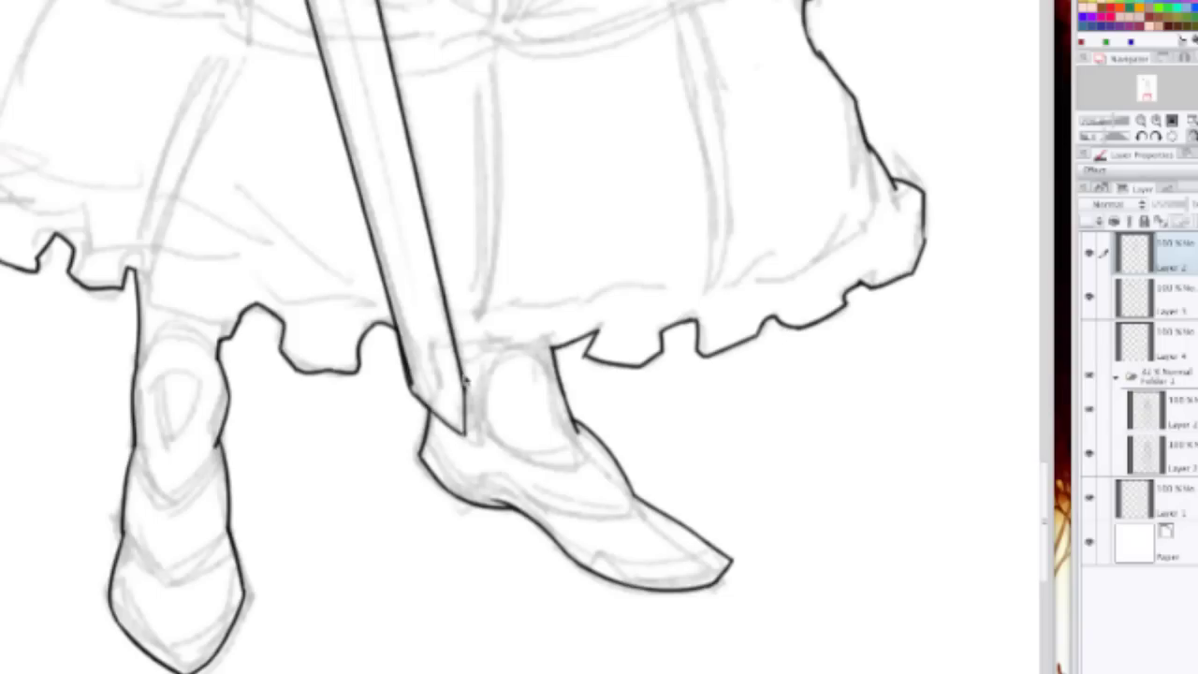
Step: Ink the lowest tier seam across the full width of the skirt, leaving the sword blade uncrossed
scroll(374, 180, "up", 3)
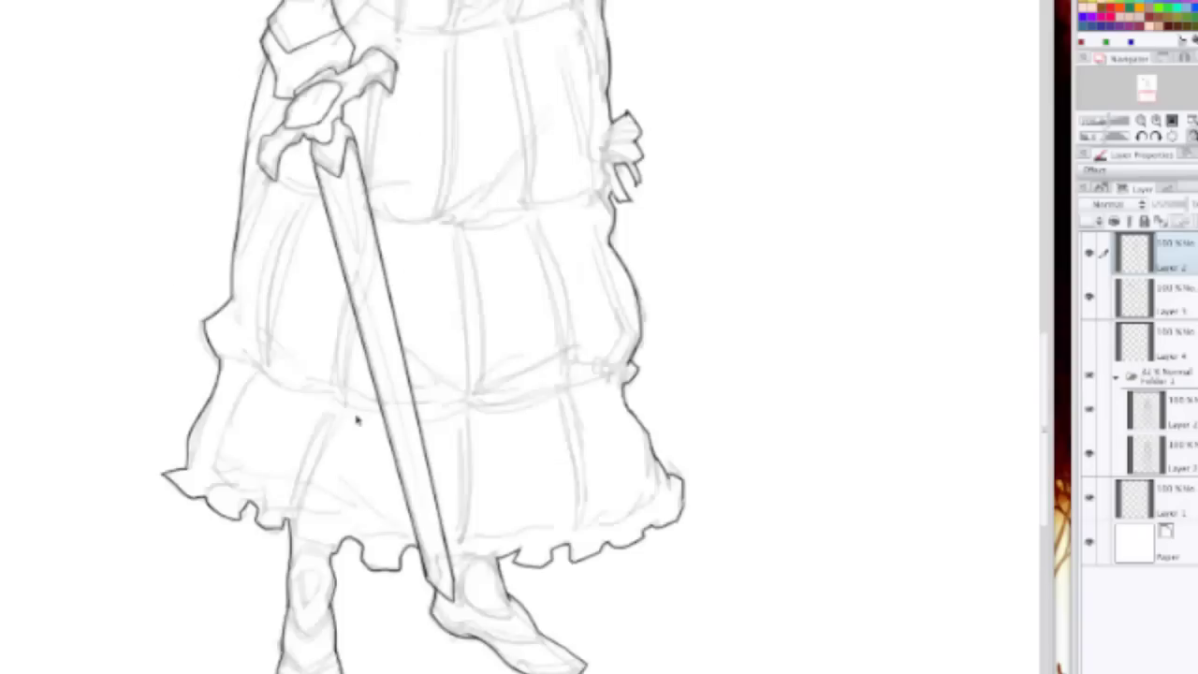
scroll(342, 267, "up", 2)
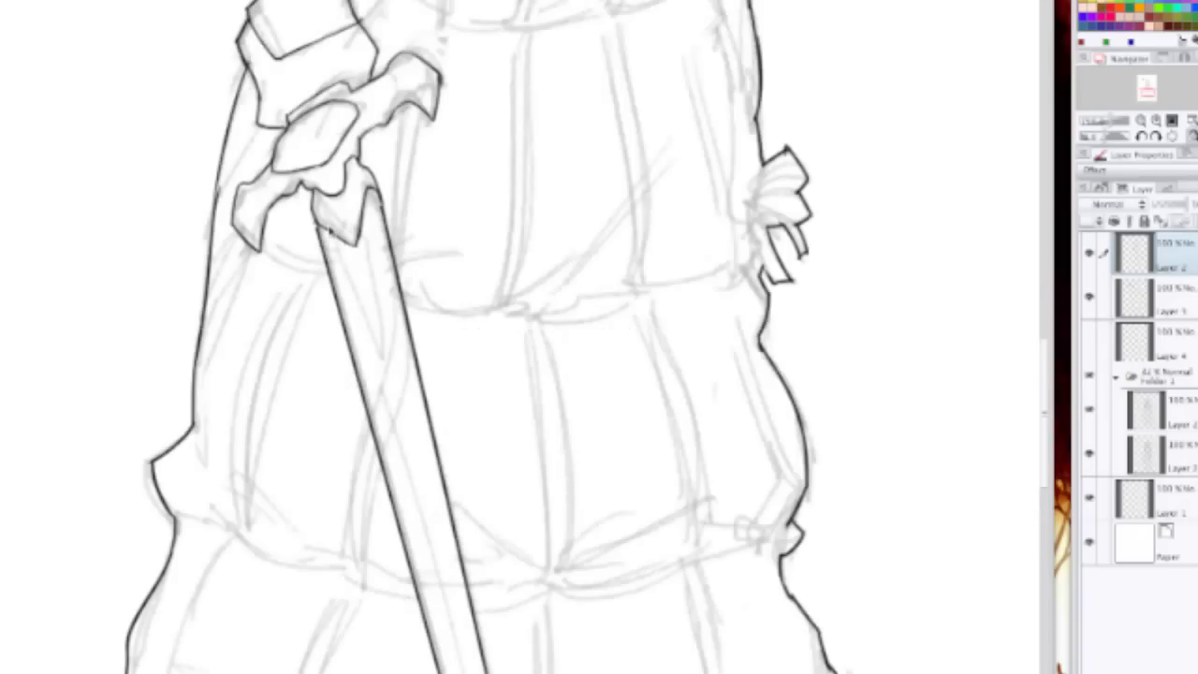
scroll(317, 226, "up", 2)
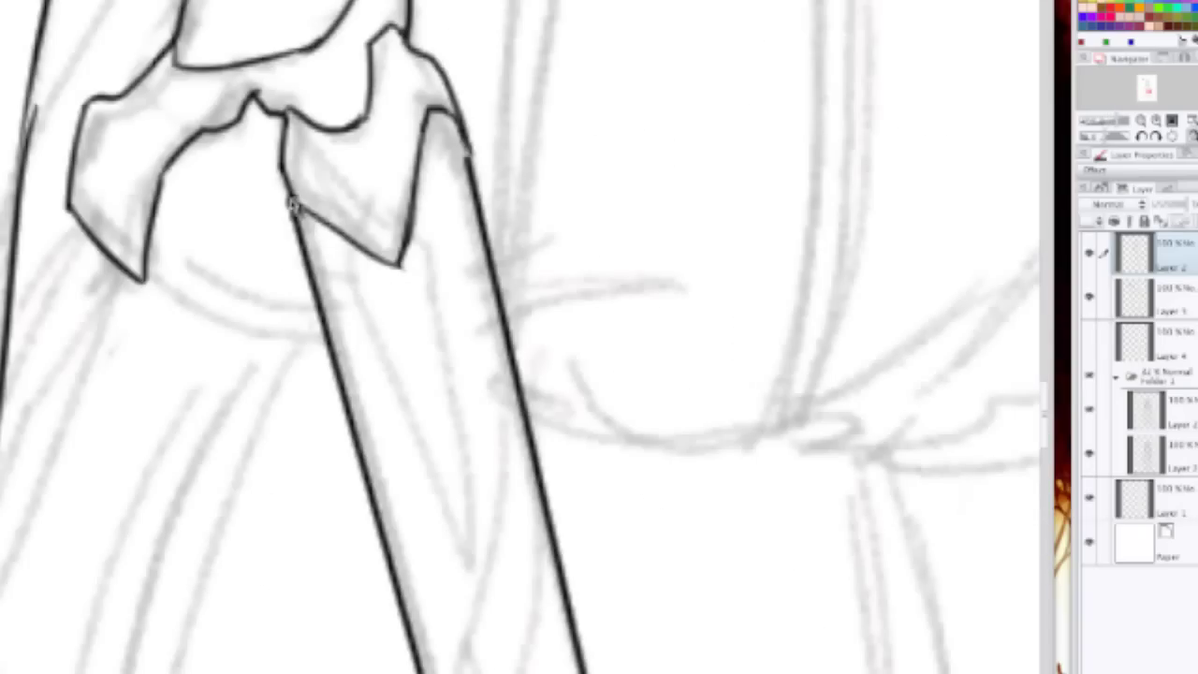
scroll(293, 204, "down", 3)
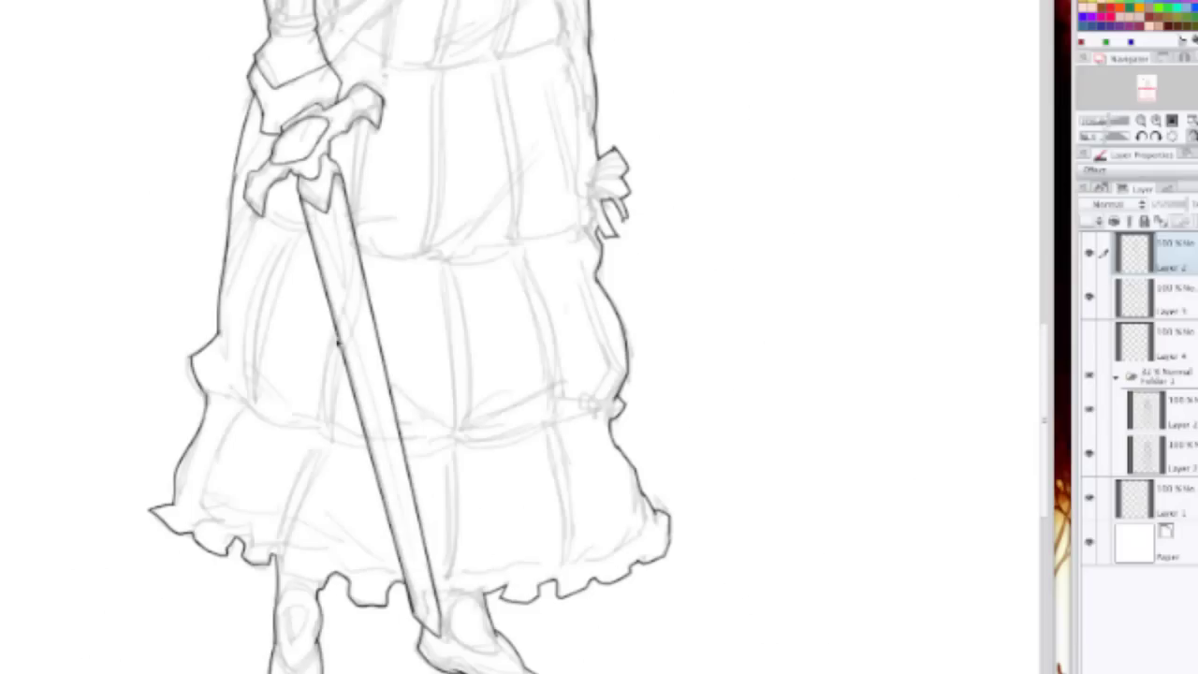
scroll(268, 374, "up", 1)
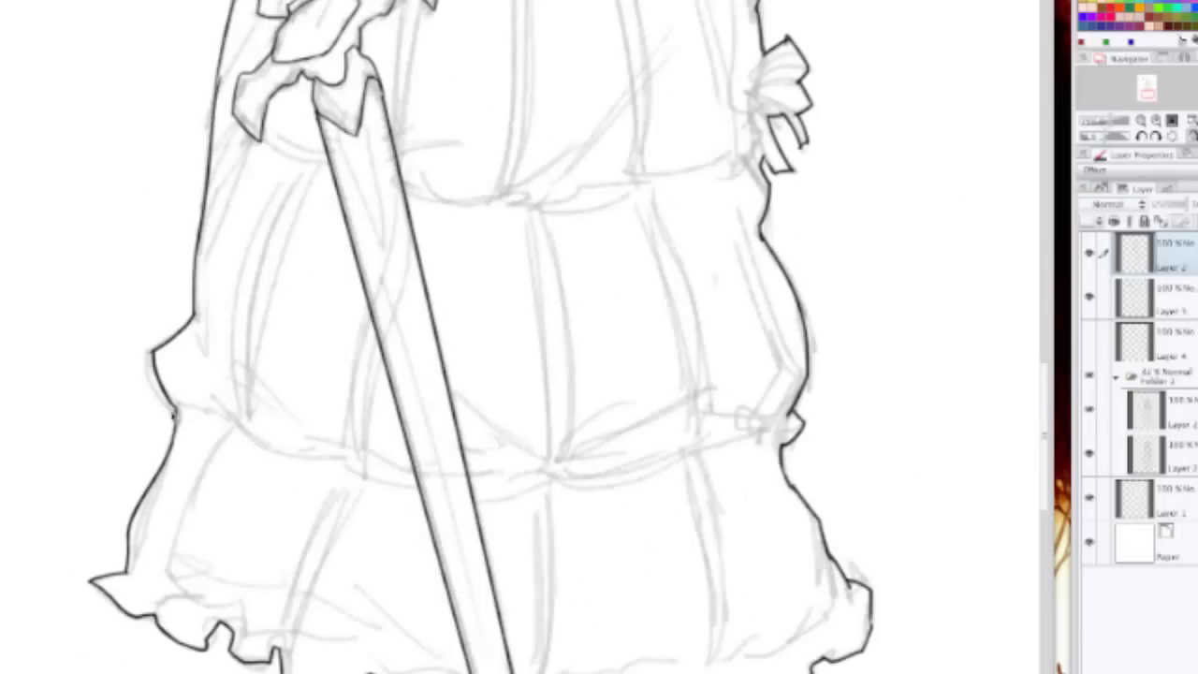
mouse_move(179, 402)
left_mouse_down()
mouse_move(232, 414)
mouse_move(263, 456)
mouse_move(430, 474)
mouse_move(539, 455)
mouse_move(478, 499)
mouse_move(574, 472)
mouse_move(565, 482)
mouse_move(603, 486)
mouse_move(641, 463)
mouse_move(609, 484)
mouse_move(773, 436)
left_mouse_up()
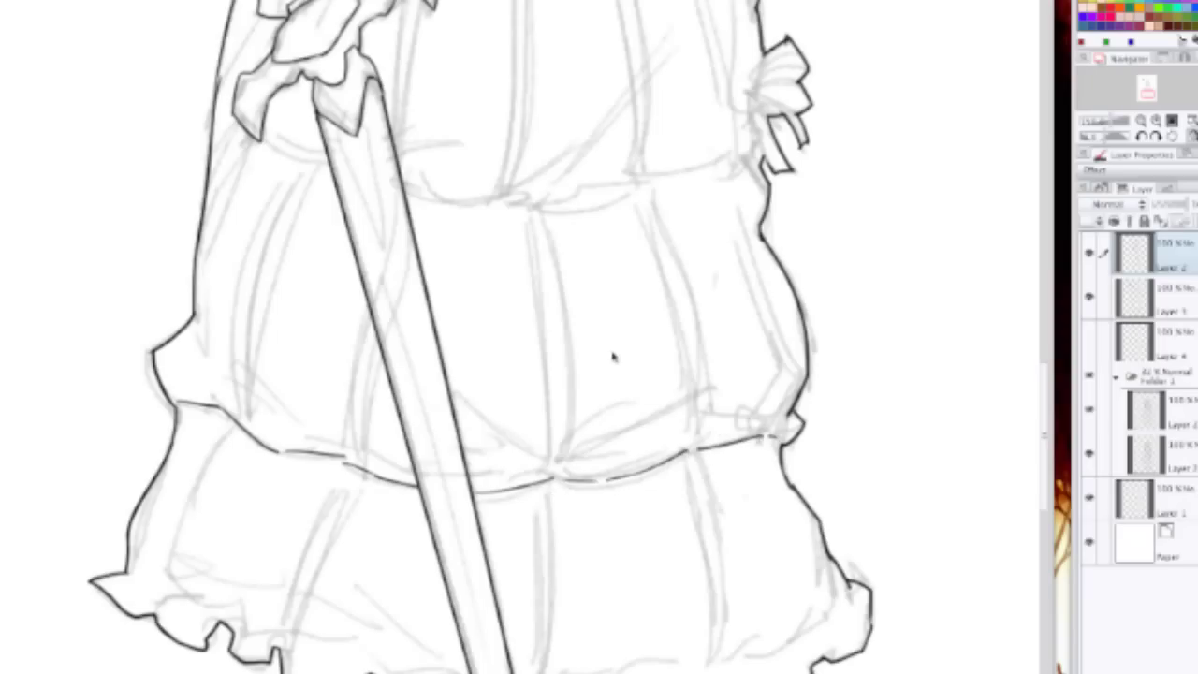
Step: Ink the middle tier seam from the blade's edge across the skirt to just below the ribbon bow
scroll(646, 222, "up", 2)
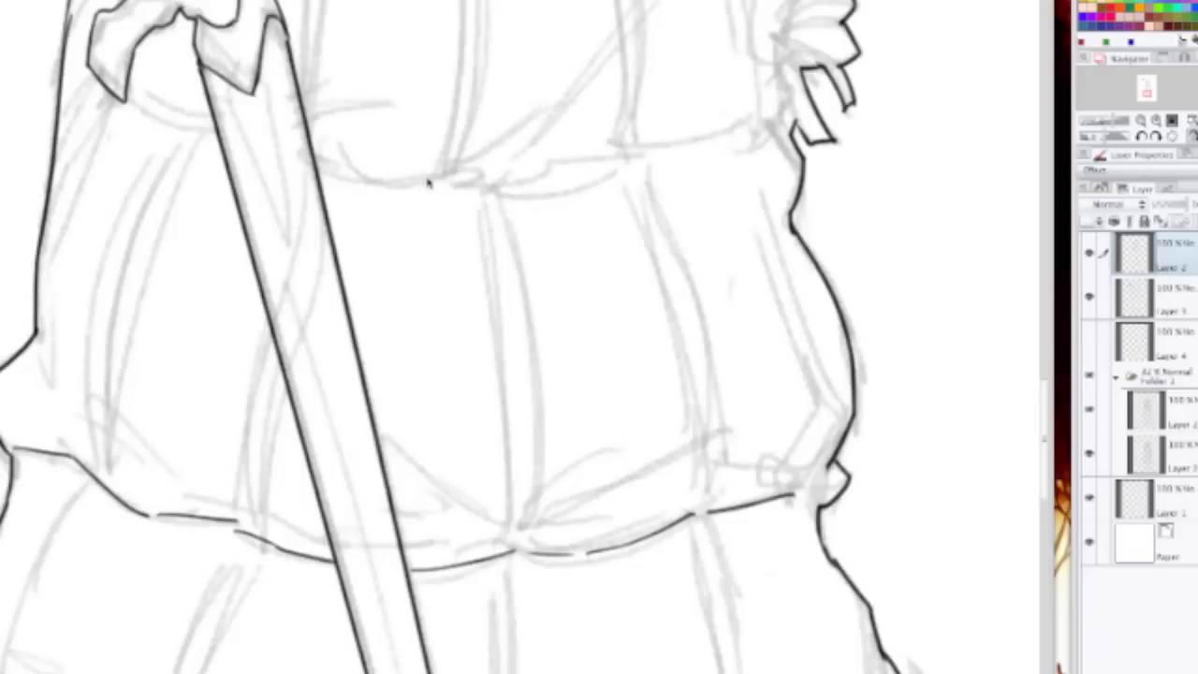
scroll(427, 183, "up", 3)
left_click_drag(334, 293, 488, 318)
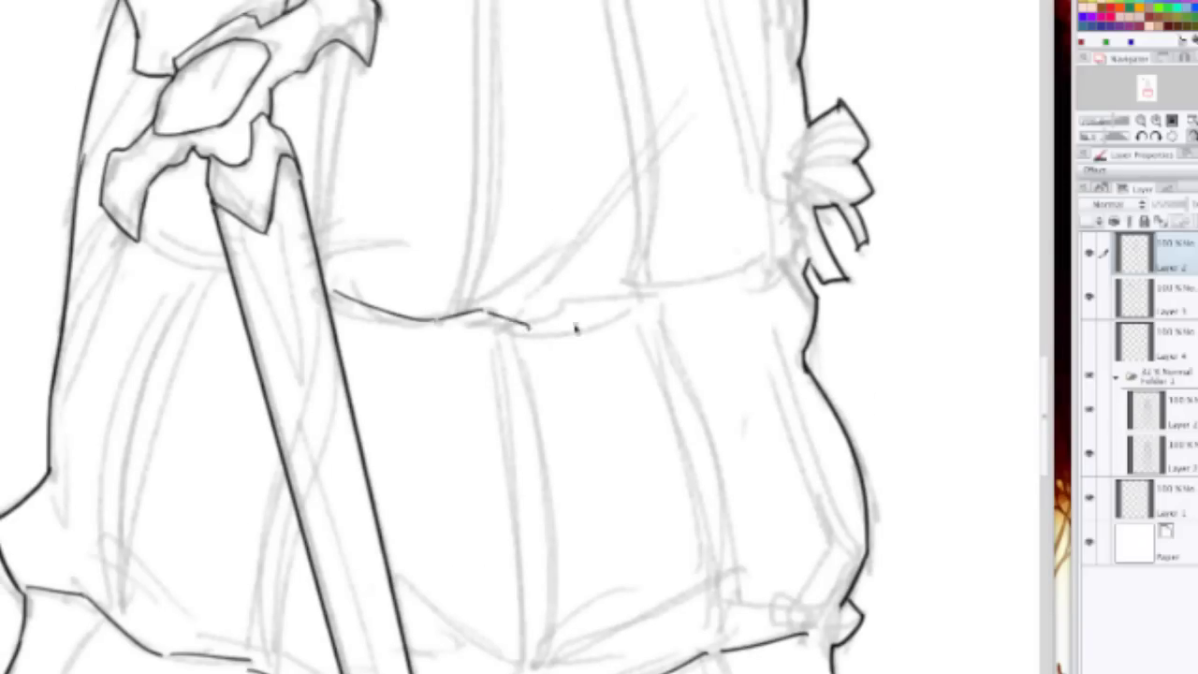
mouse_move(505, 320)
left_mouse_down()
mouse_move(686, 291)
mouse_move(786, 249)
left_mouse_up()
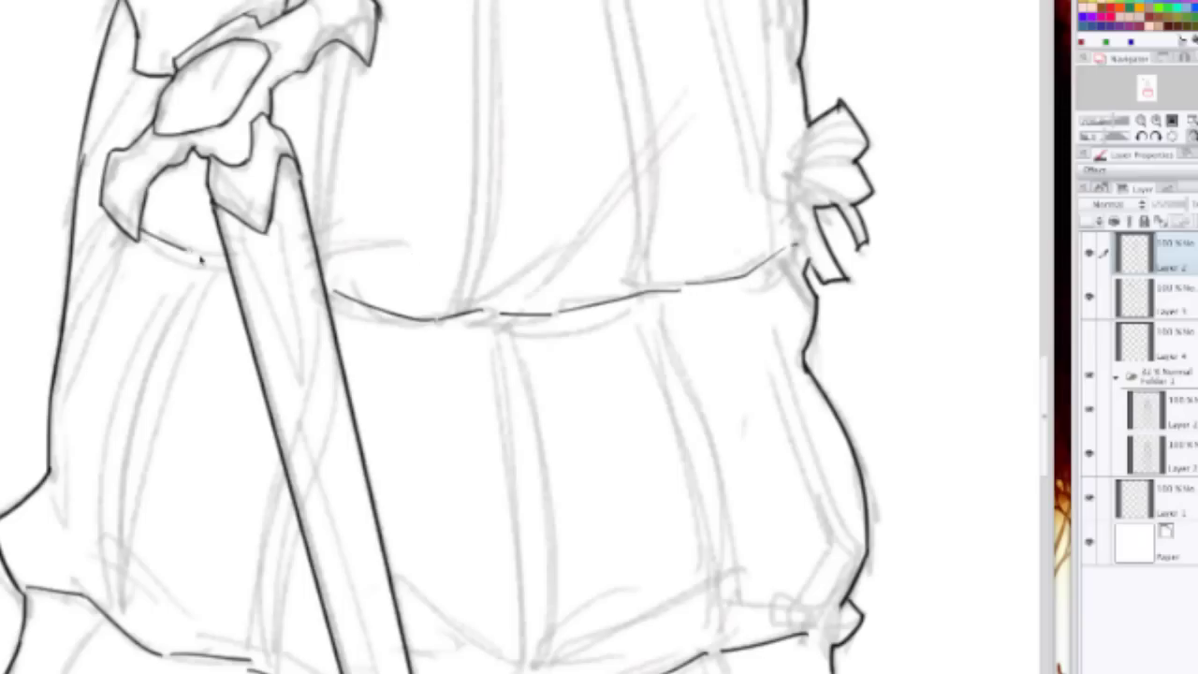
Step: Ink the short piece of the middle seam between the crossguard's outer prong and the sword blade
left_click_drag(141, 234, 225, 265)
key("ctrl+z")
left_click_drag(143, 238, 220, 268)
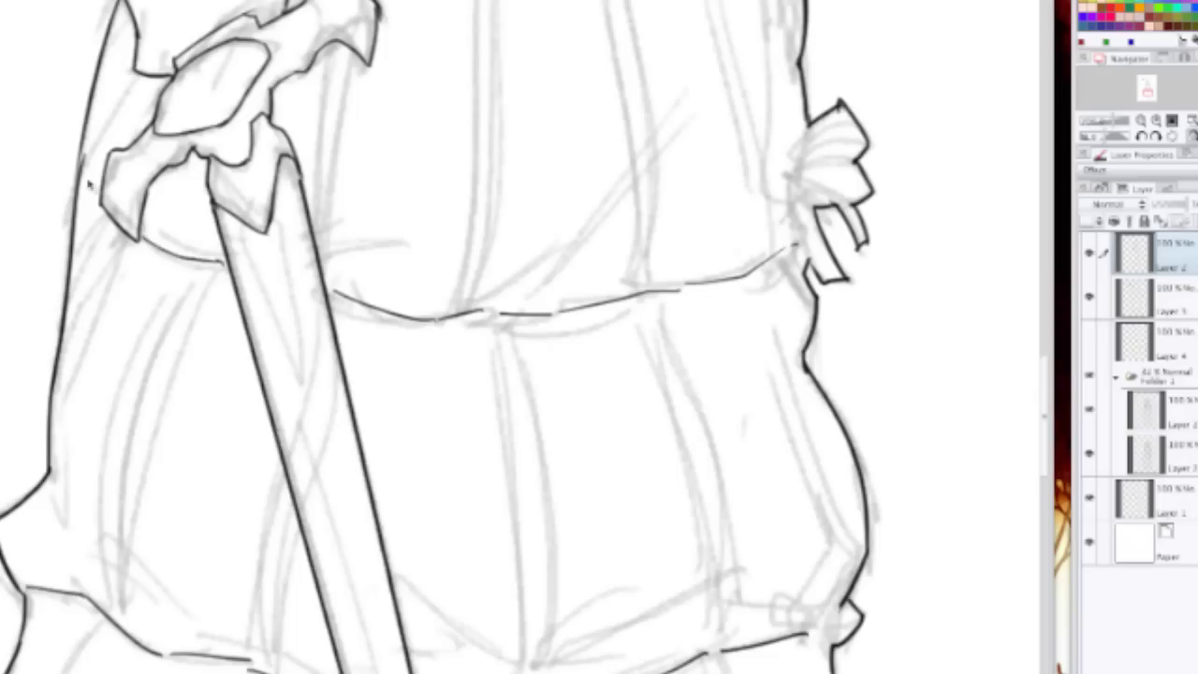
left_click_drag(84, 160, 108, 203)
key("ctrl+z")
Step: Ink the uppermost tier seam across the skirt, from beside the gauntlet to the far side of the skirt
scroll(455, 146, "down", 3)
left_click_drag(428, 187, 293, 515)
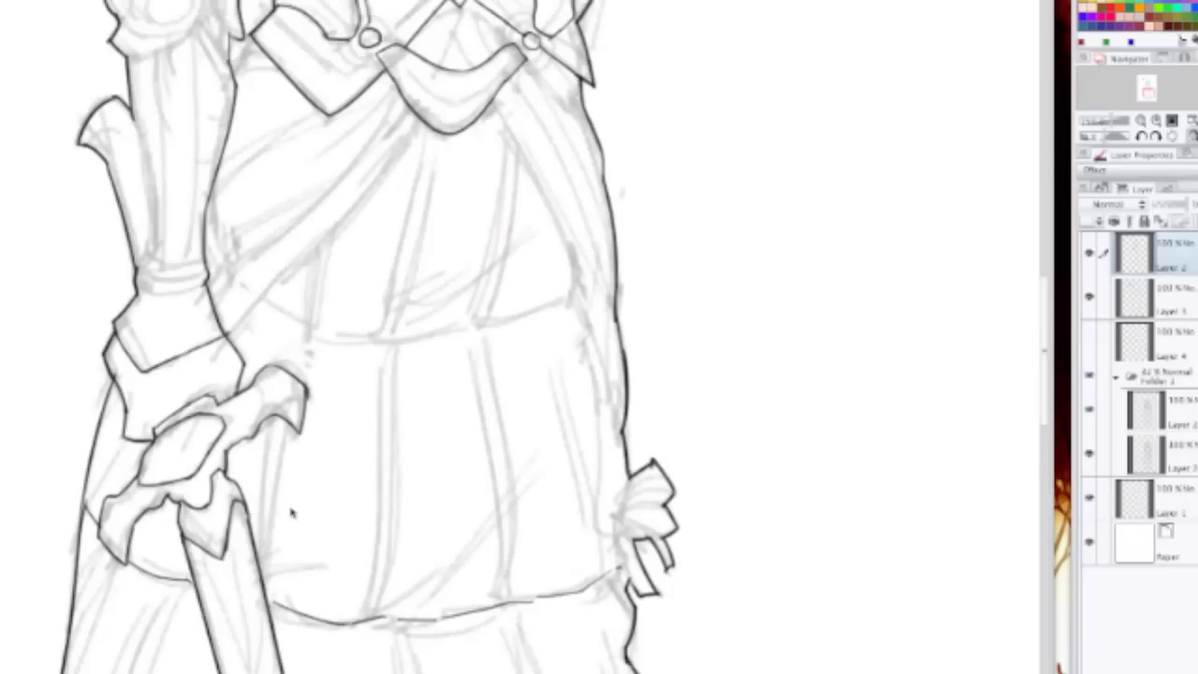
scroll(283, 522, "up", 2)
left_click_drag(251, 338, 315, 367)
key("ctrl+z")
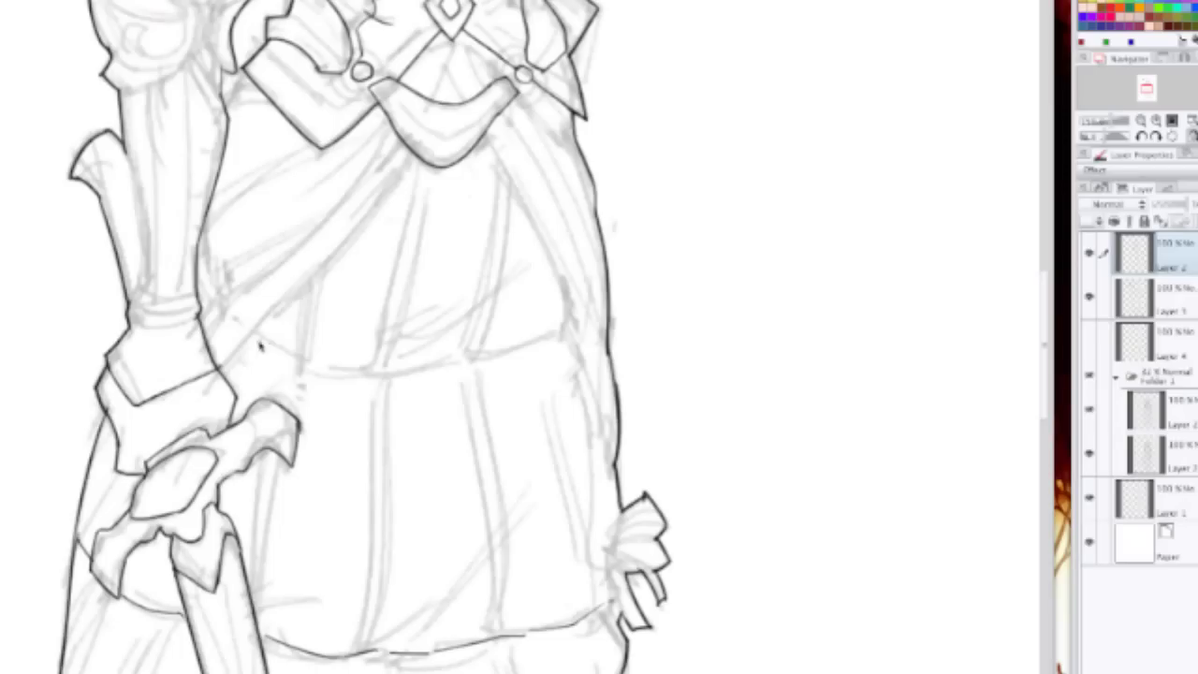
mouse_move(250, 338)
left_mouse_down()
mouse_move(301, 372)
mouse_move(368, 369)
mouse_move(329, 376)
mouse_move(307, 372)
mouse_move(438, 370)
mouse_move(491, 356)
left_mouse_up()
key("ctrl+z")
mouse_move(389, 370)
left_mouse_down()
mouse_move(502, 374)
mouse_move(503, 363)
mouse_move(483, 360)
mouse_move(565, 345)
left_mouse_up()
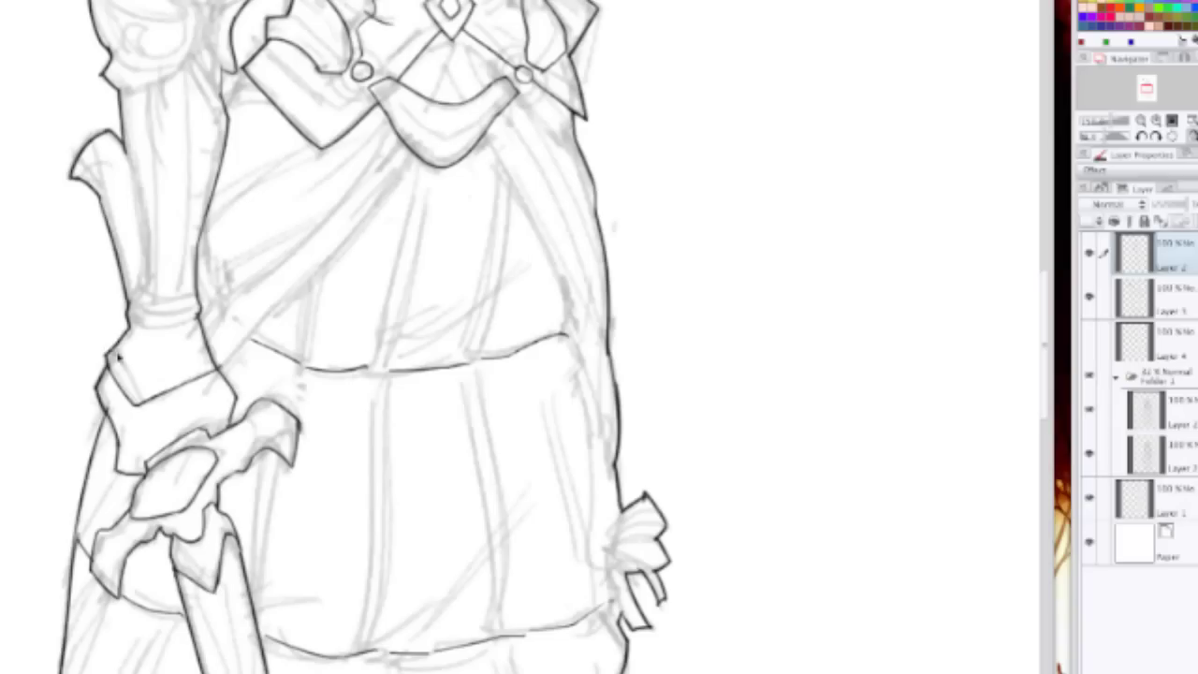
Step: Ink a second V-shaped trim line parallel to the gauntlet's cuff edge
mouse_move(117, 355)
left_mouse_down()
mouse_move(140, 390)
mouse_move(213, 366)
left_mouse_up()
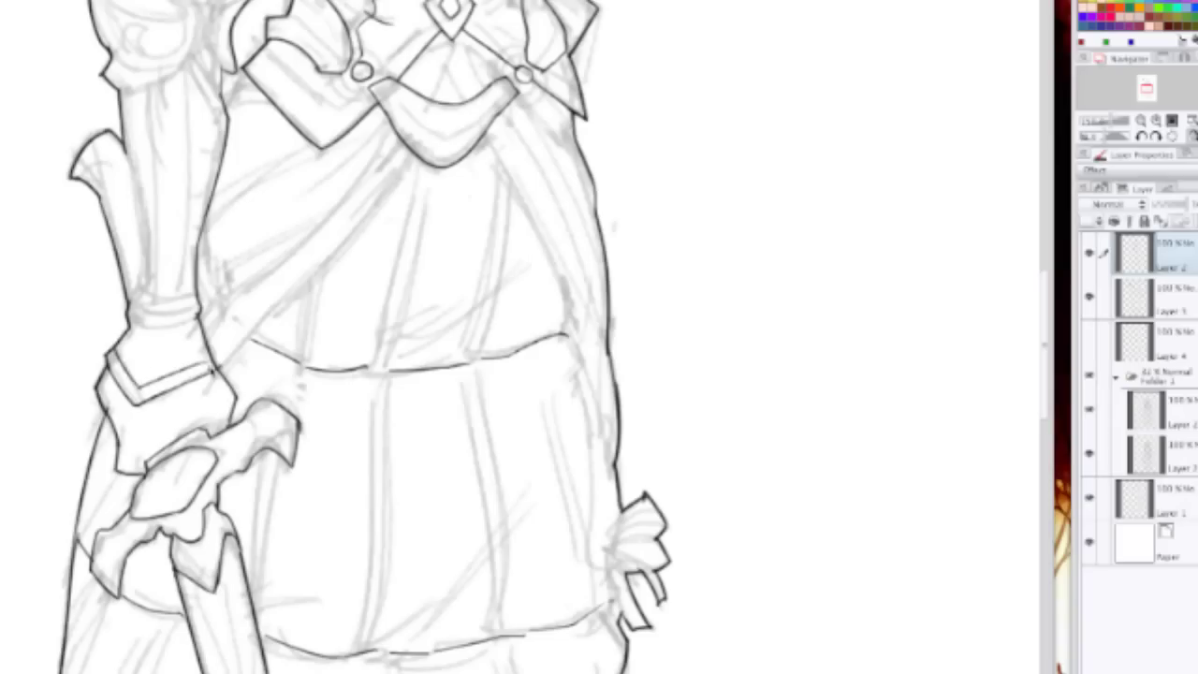
key("ctrl+z")
left_click_drag(138, 401, 207, 367)
Step: Rotate the canvas and ink the overskirt's diagonal edge from the gauntlet cuff up to the central waist plate
scroll(462, 267, "up", 2)
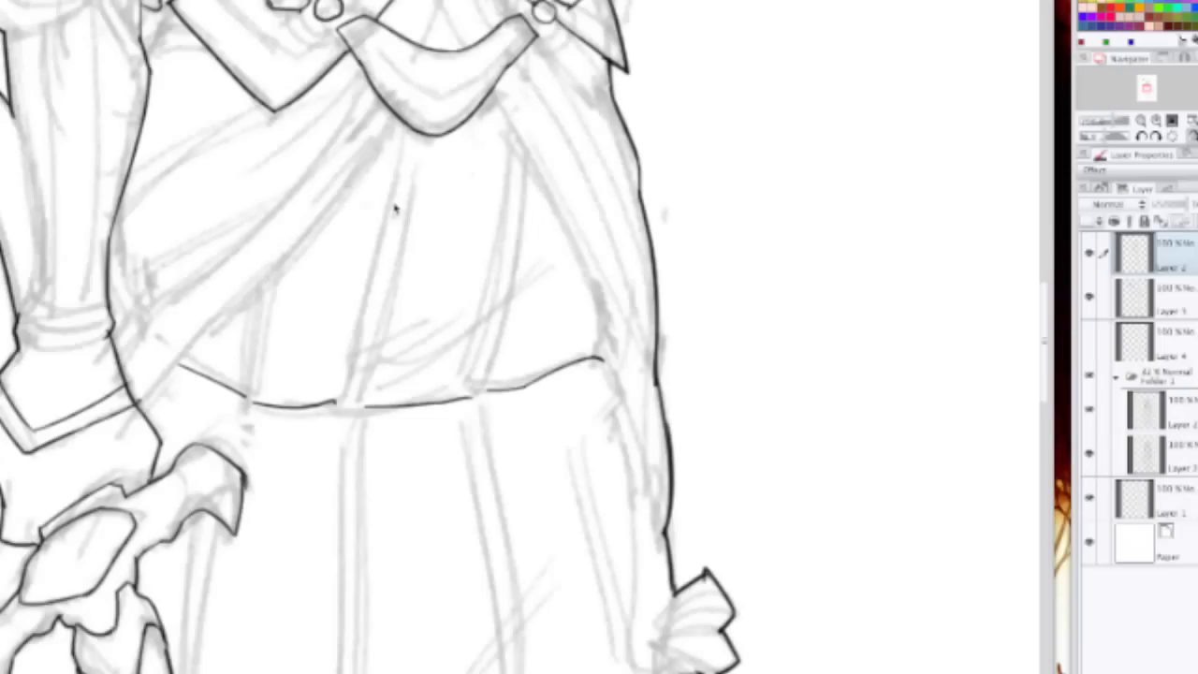
scroll(262, 301, "up", 3)
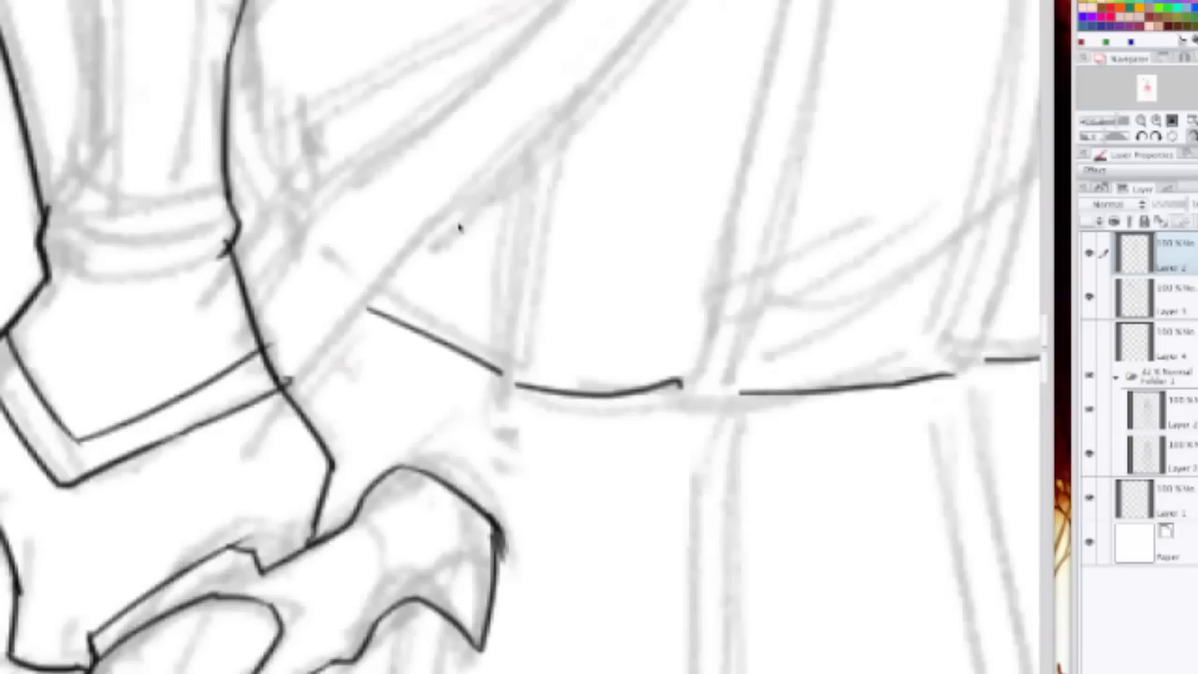
left_click_drag(365, 304, 234, 388)
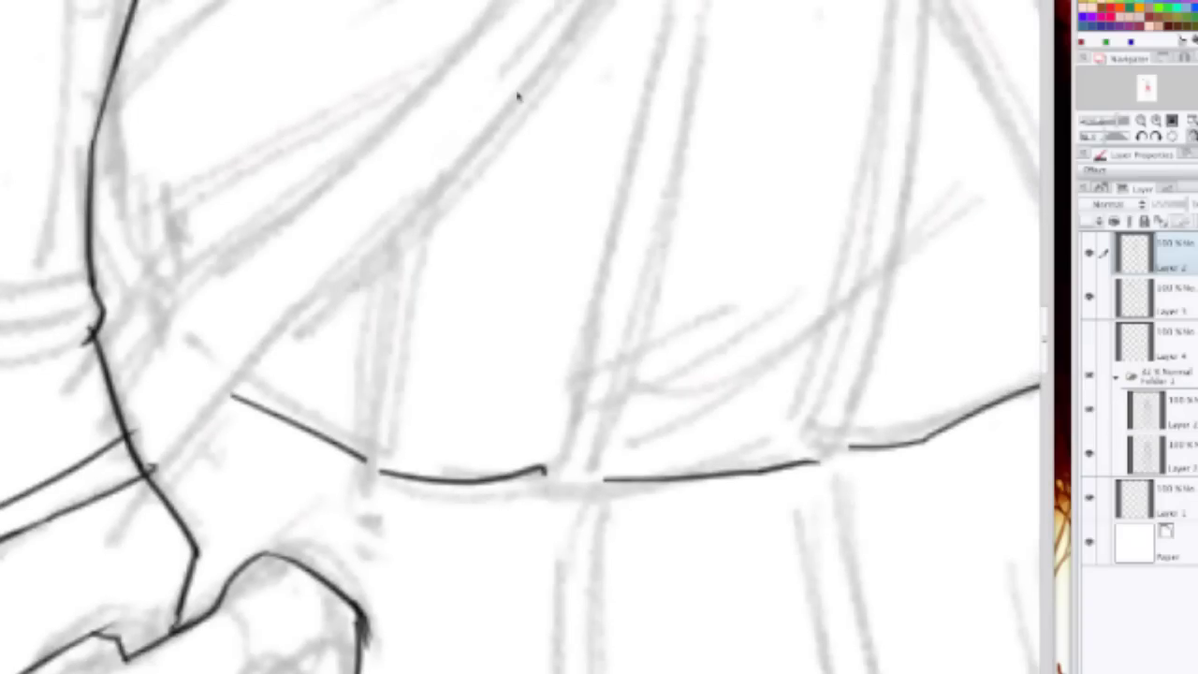
left_click_drag(596, 196, 353, 259)
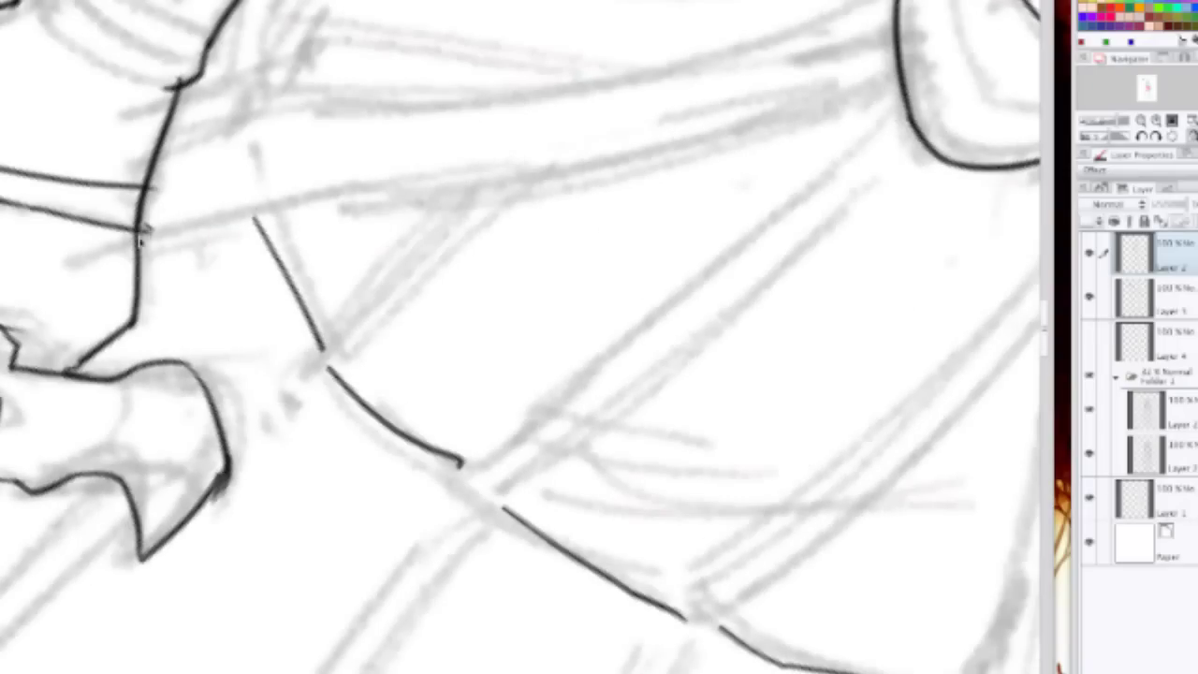
left_click_drag(140, 233, 534, 162)
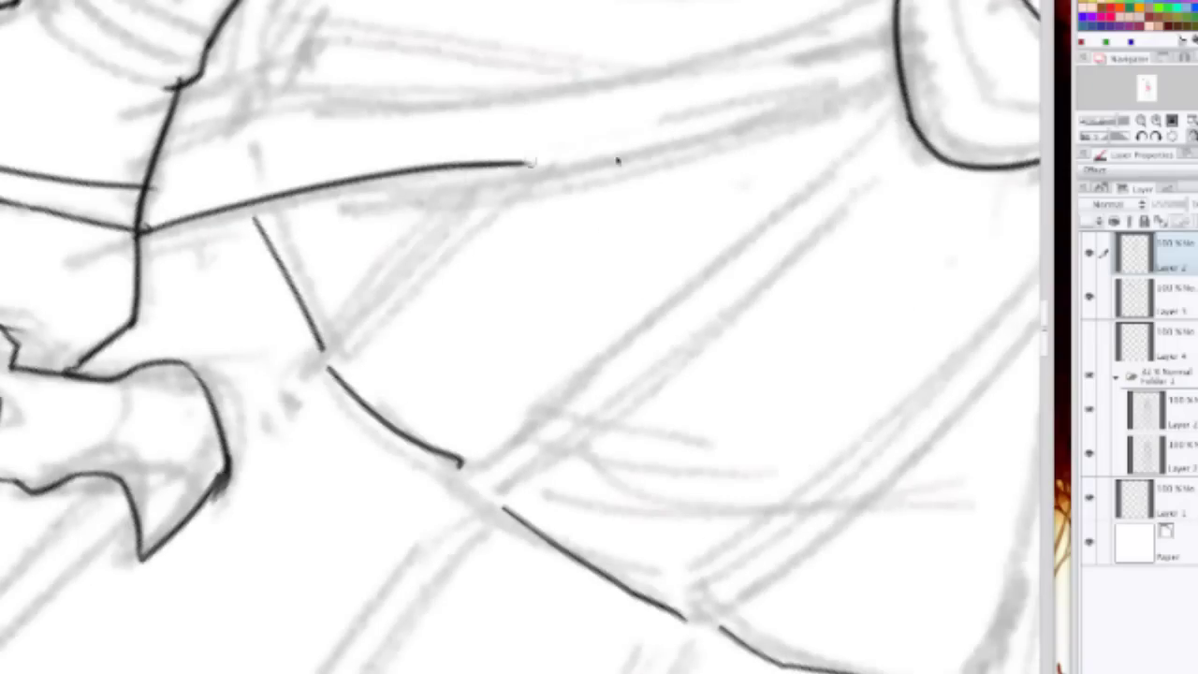
left_click_drag(617, 161, 936, 93)
Step: Ink the overskirt's opposite edge from the waist plate down to the skirt's outer contour
scroll(716, 86, "down", 4)
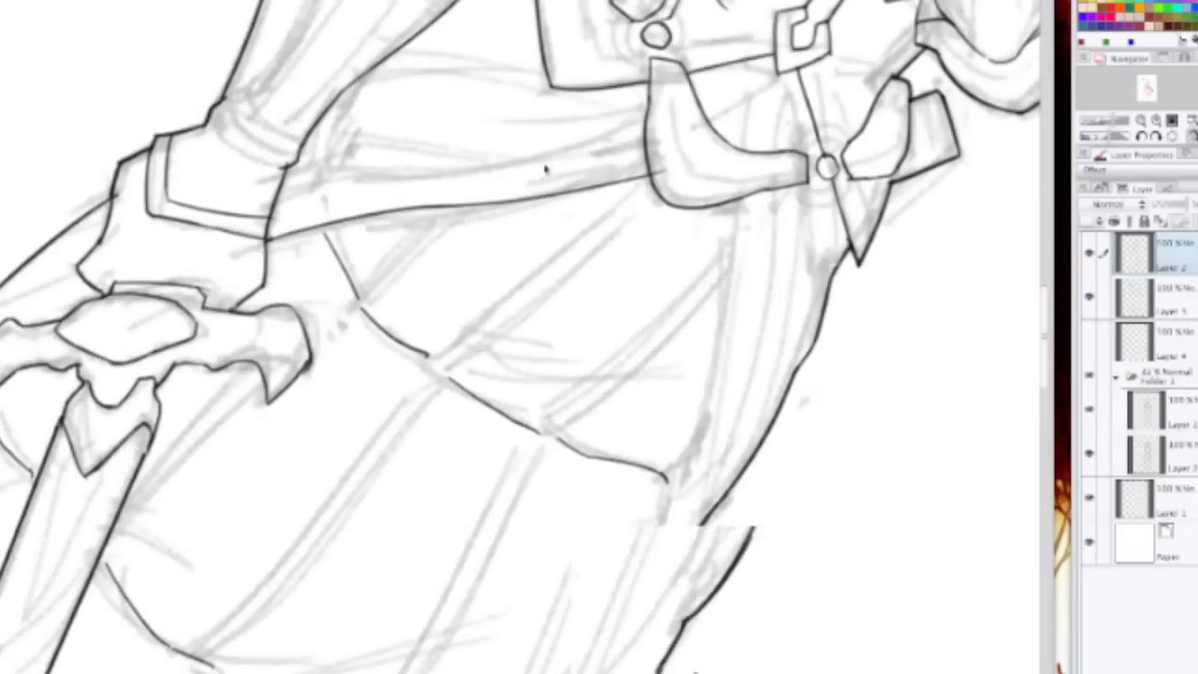
scroll(545, 165, "up", 2)
mouse_move(637, 272)
left_mouse_down()
mouse_move(658, 185)
mouse_move(569, 508)
left_mouse_up()
key("ctrl+z")
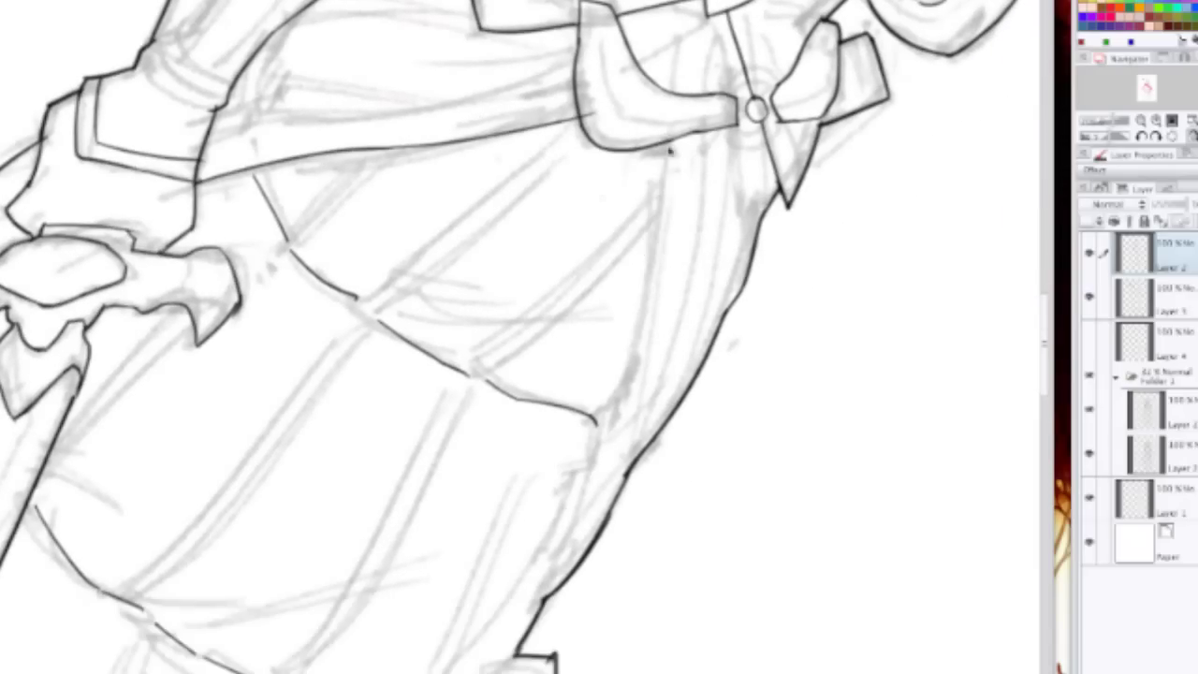
left_click_drag(670, 138, 609, 501)
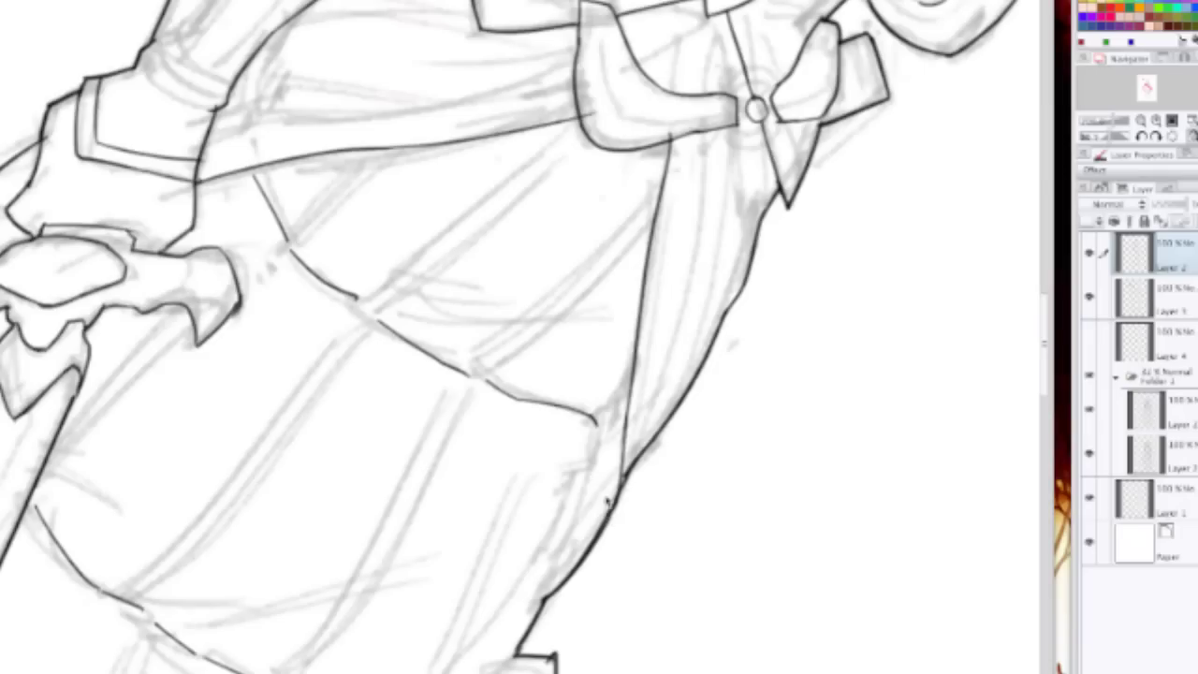
Step: Rotate the canvas upright and ink the forearm's inner edge up to the underside of the elbow armour
scroll(623, 430, "down", 2)
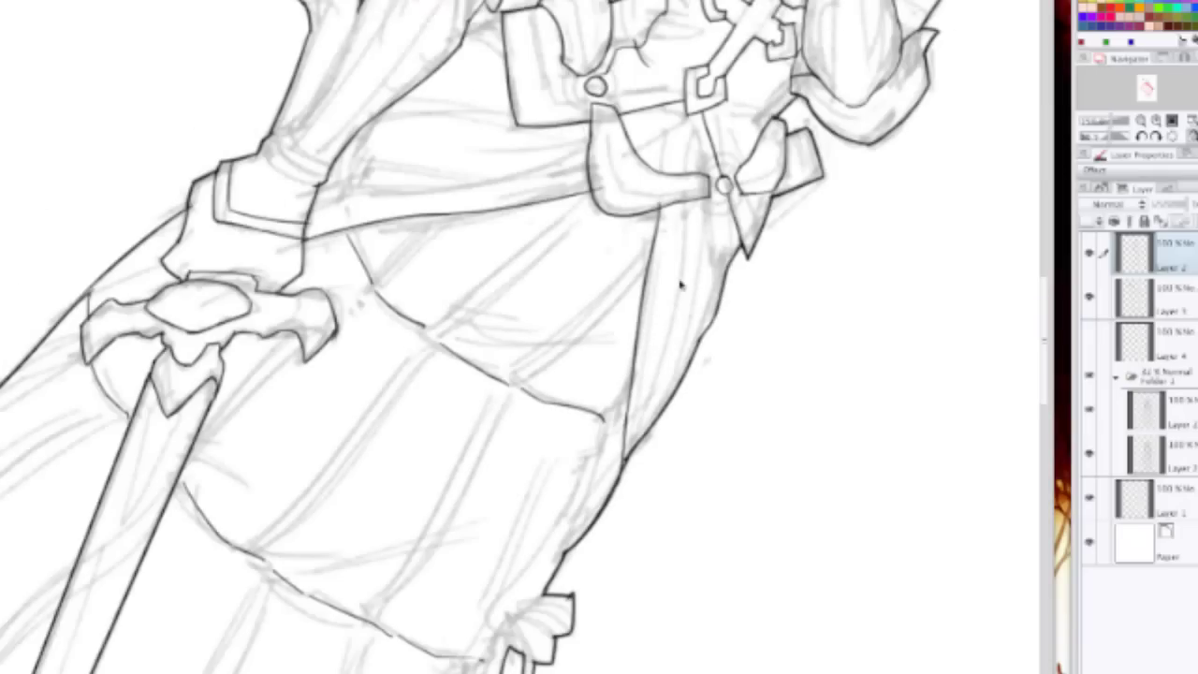
left_click_drag(753, 120, 548, 45)
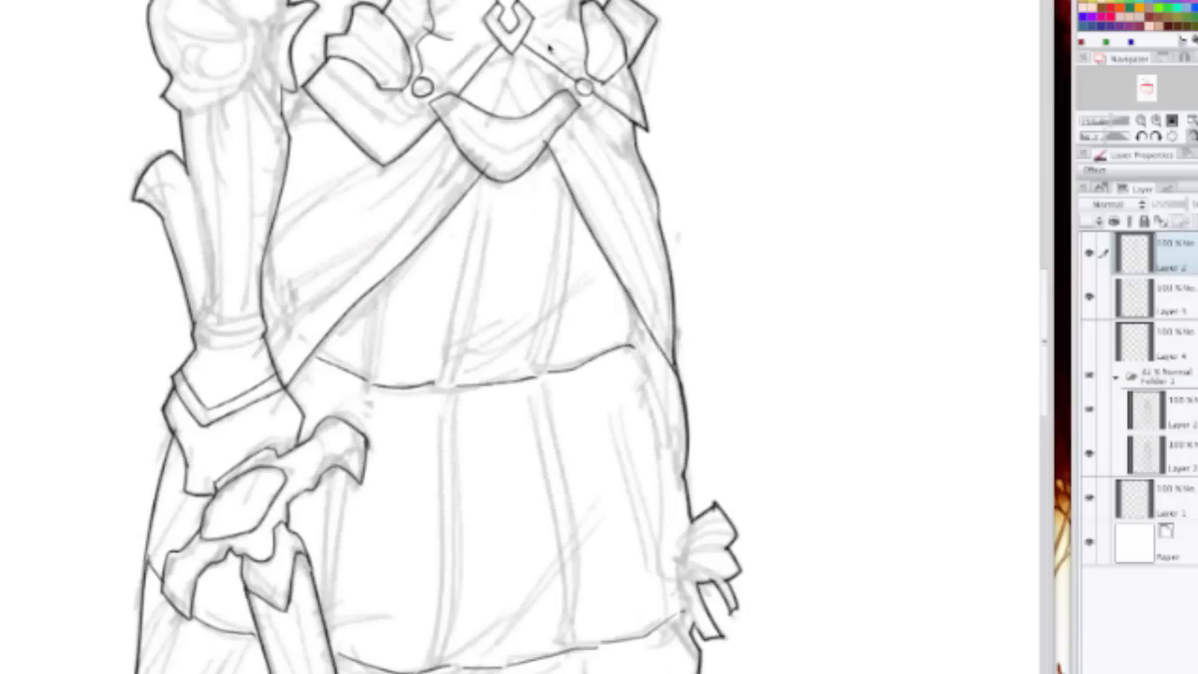
scroll(487, 125, "up", 2)
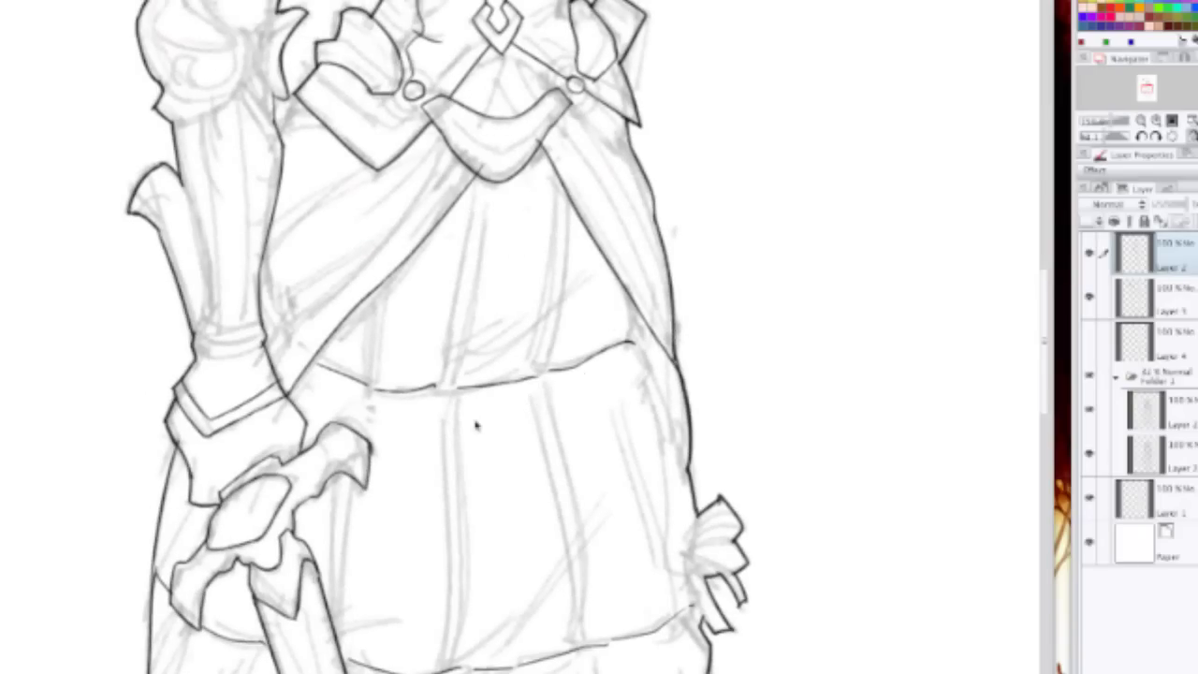
scroll(472, 414, "down", 2)
left_click_drag(441, 468, 367, 485)
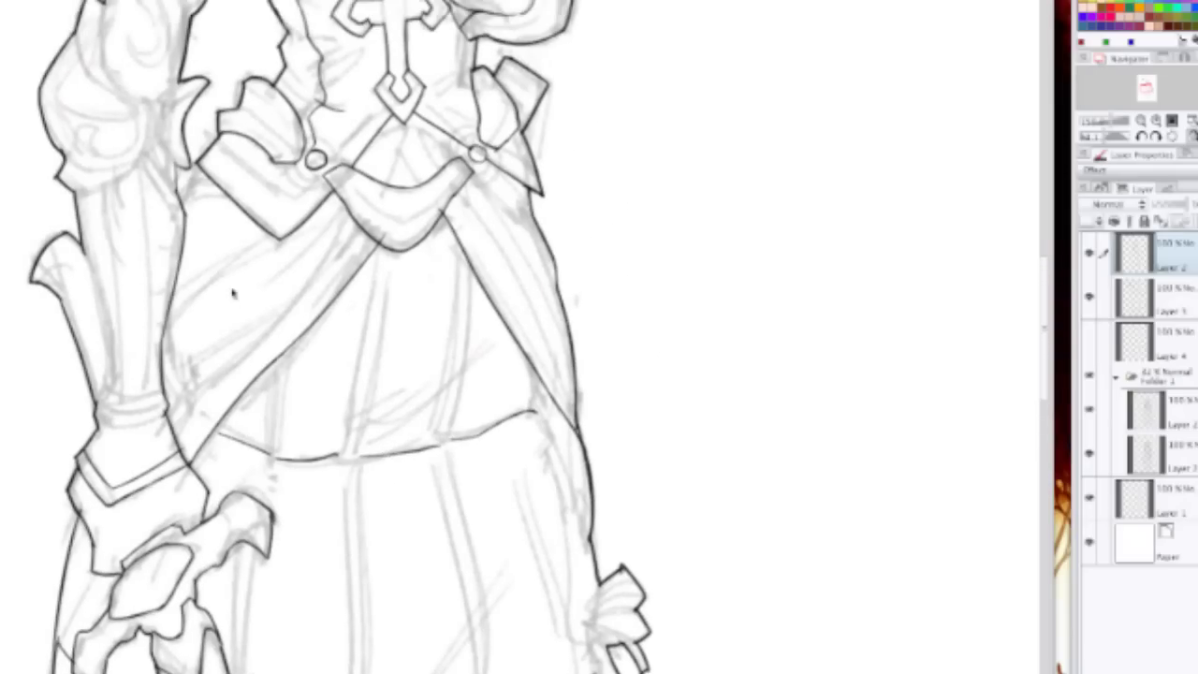
scroll(289, 299, "up", 3)
left_click_drag(151, 101, 282, 306)
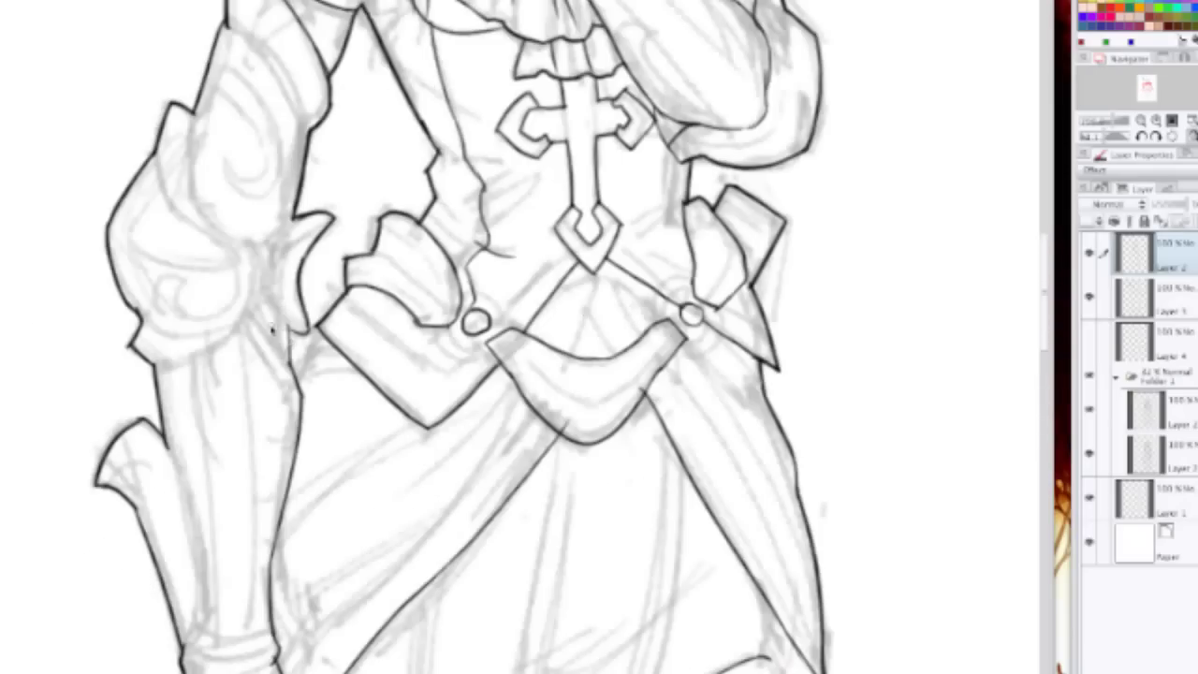
scroll(267, 326, "up", 2)
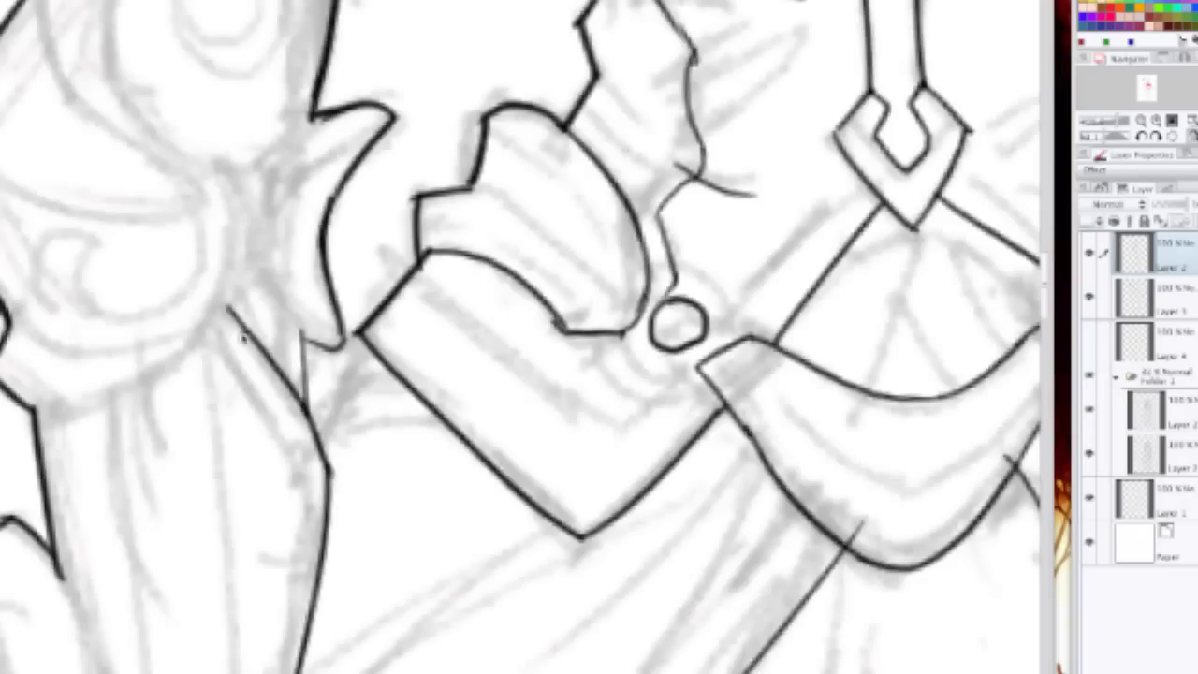
left_click_drag(228, 309, 227, 286)
left_click_drag(334, 295, 530, 428)
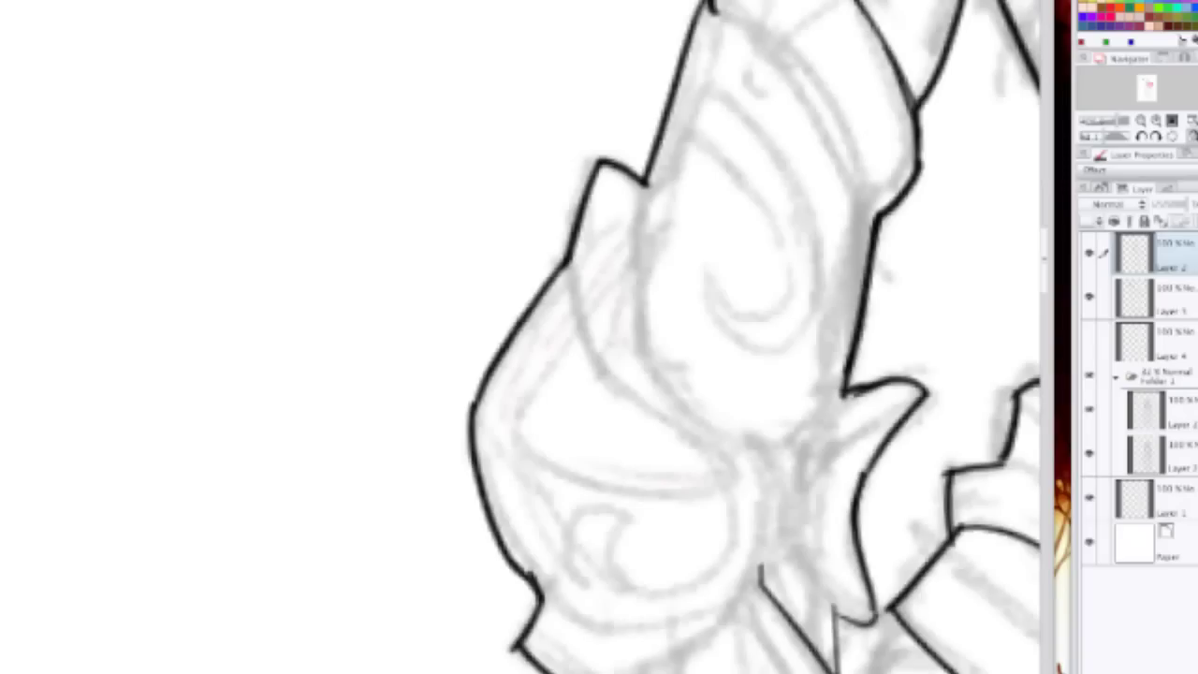
Step: Sketch the arm and torso side contours of a small separate figure in the blank area beside the armoured character
left_click_drag(258, 131, 322, 221)
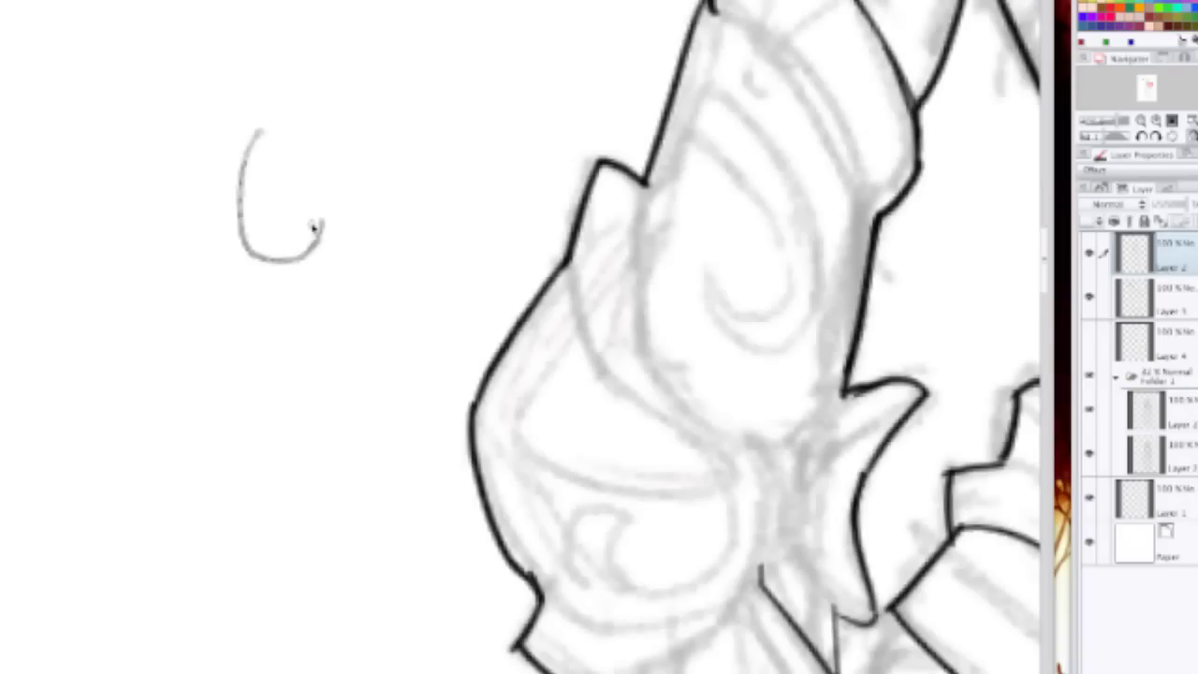
key("ctrl+z")
mouse_move(113, 126)
left_mouse_down()
mouse_move(118, 246)
mouse_move(63, 384)
left_mouse_up()
mouse_move(155, 286)
left_mouse_down()
mouse_move(185, 223)
mouse_move(210, 252)
mouse_move(204, 368)
left_mouse_up()
mouse_move(312, 191)
left_mouse_down()
mouse_move(327, 288)
mouse_move(355, 359)
left_mouse_up()
mouse_move(300, 112)
left_mouse_down()
mouse_move(383, 280)
mouse_move(451, 355)
left_mouse_up()
left_click_drag(426, 346, 440, 379)
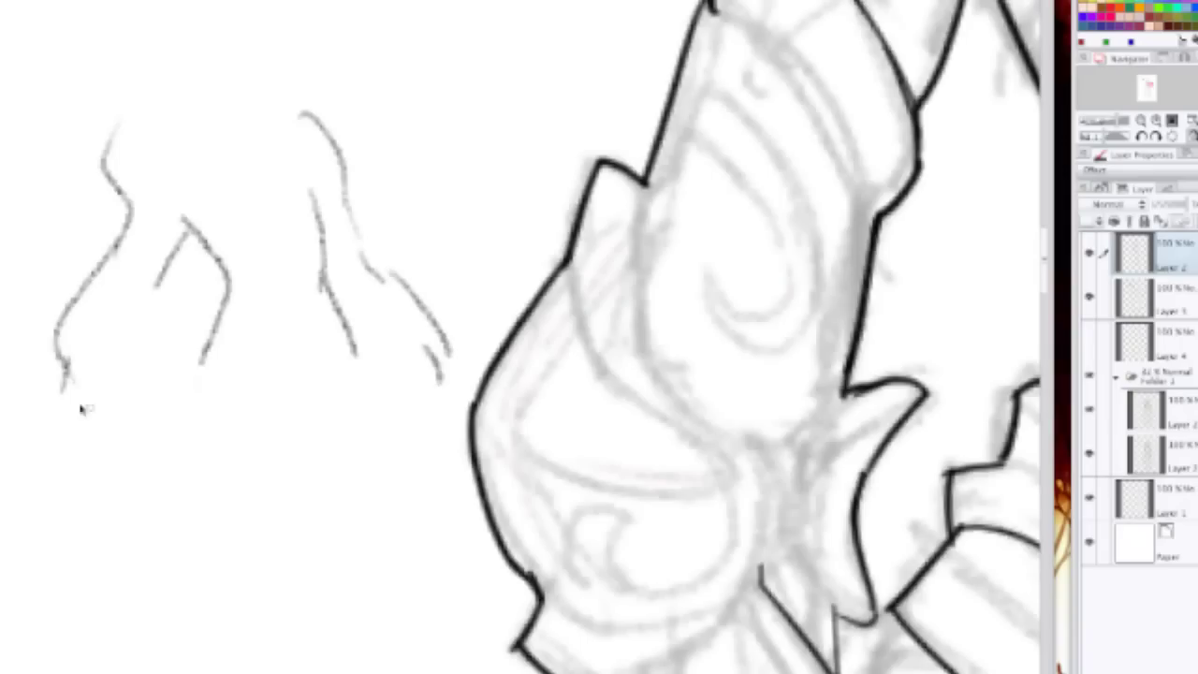
Step: Sketch the small figure's first hand and inner sleeve edge, and extend the shoulder contour above them
mouse_move(66, 372)
left_mouse_down()
mouse_move(59, 414)
mouse_move(105, 429)
mouse_move(107, 397)
mouse_move(131, 384)
mouse_move(112, 323)
mouse_move(168, 273)
left_mouse_up()
left_click_drag(134, 337, 182, 225)
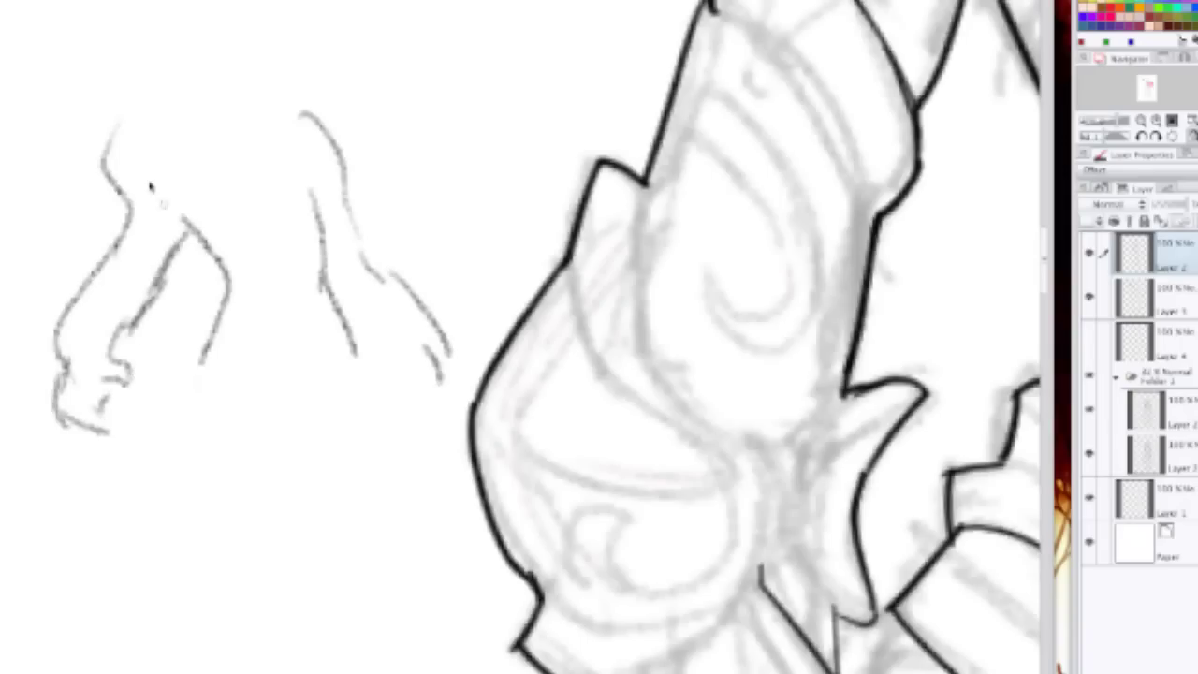
left_click_drag(114, 136, 166, 107)
Step: Sketch the small figure's draped hood collar around the neck and the jacket's front opening below it
scroll(339, 222, "up", 5)
scroll(219, 433, "down", 2)
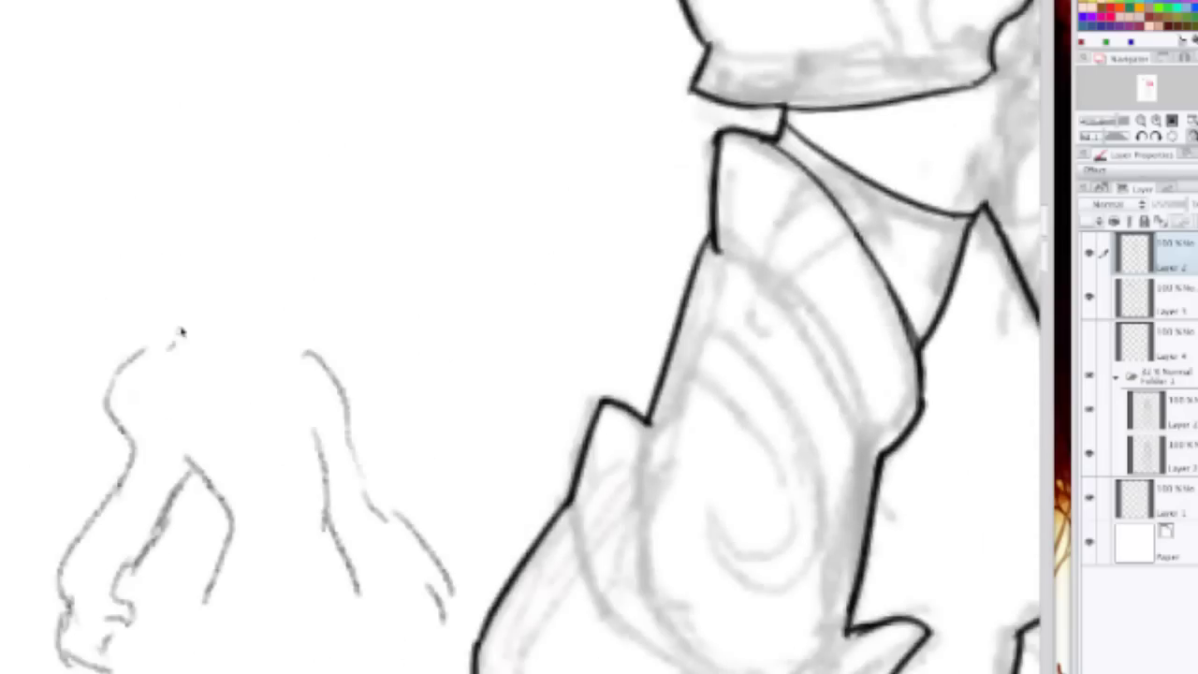
left_click_drag(181, 330, 145, 329)
mouse_move(142, 348)
left_mouse_down()
mouse_move(148, 372)
mouse_move(234, 411)
left_mouse_up()
left_click_drag(208, 364, 267, 416)
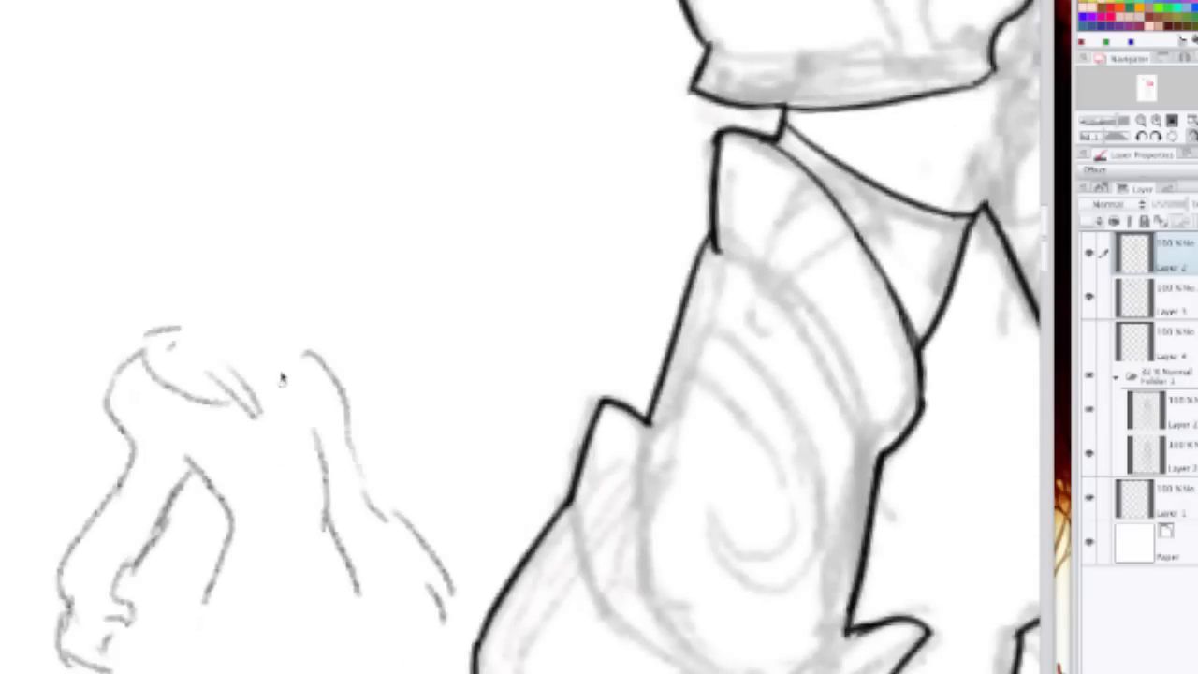
left_click_drag(283, 337, 279, 421)
mouse_move(297, 329)
left_mouse_down()
mouse_move(310, 379)
mouse_move(282, 438)
mouse_move(292, 435)
mouse_move(277, 430)
mouse_move(285, 580)
mouse_move(300, 608)
left_mouse_up()
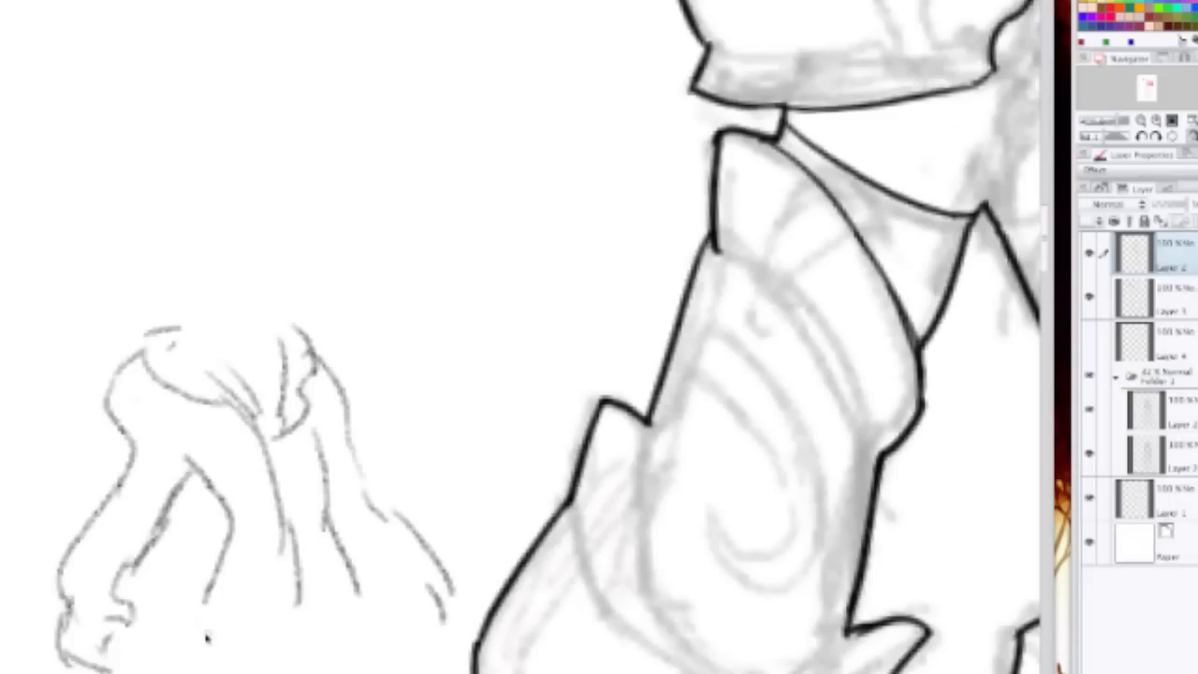
Step: Sketch the small figure's jacket hem on both sides of the opening and rough in the second hand
mouse_move(193, 599)
left_mouse_down()
mouse_move(181, 655)
mouse_move(311, 609)
left_mouse_up()
mouse_move(211, 648)
left_mouse_down()
mouse_move(286, 618)
mouse_move(360, 641)
left_mouse_up()
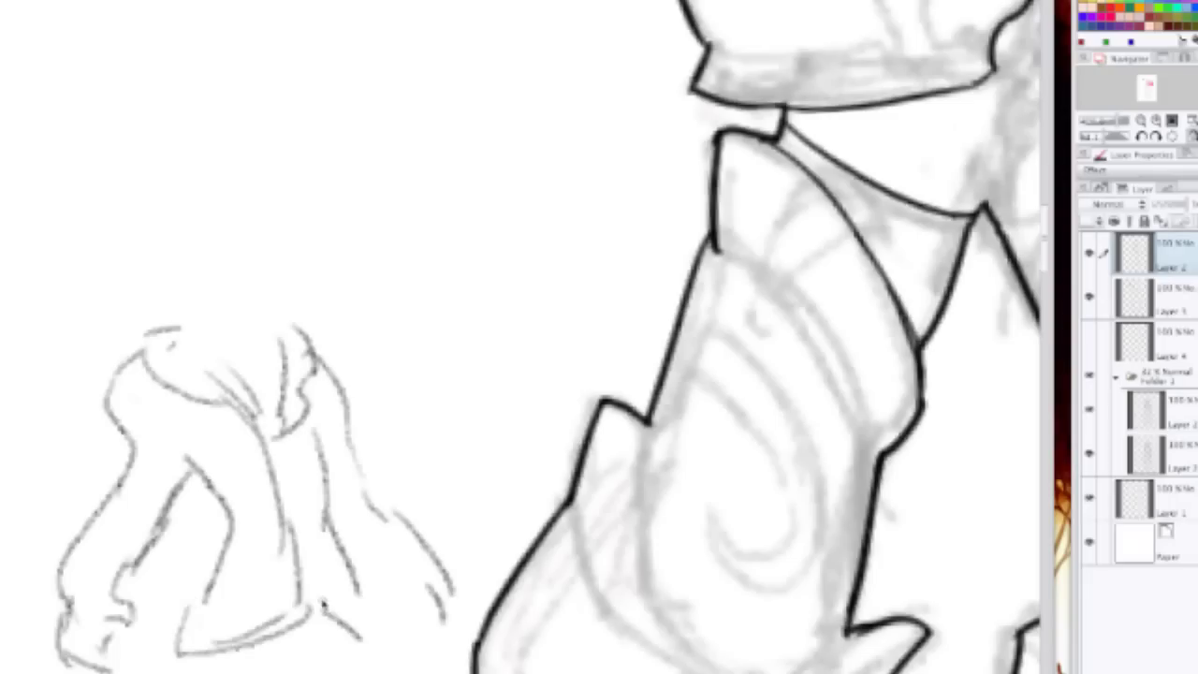
left_click_drag(323, 604, 383, 642)
left_click_drag(366, 588, 381, 642)
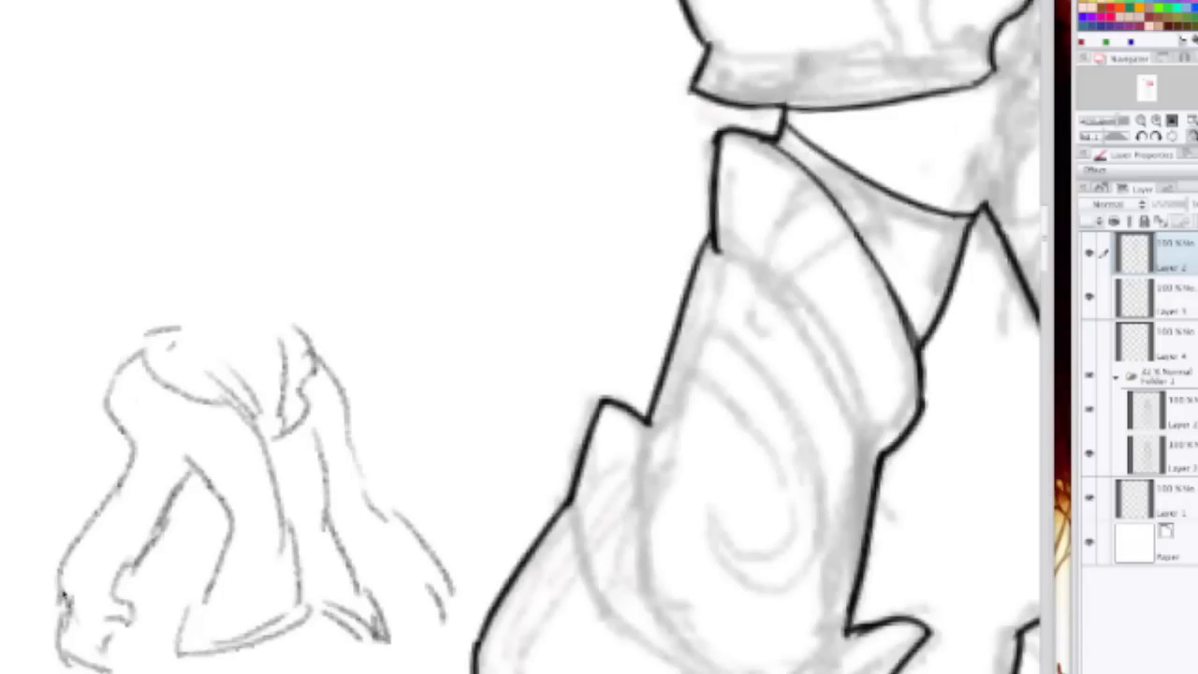
mouse_move(345, 544)
left_mouse_down()
mouse_move(393, 614)
mouse_move(421, 609)
left_mouse_up()
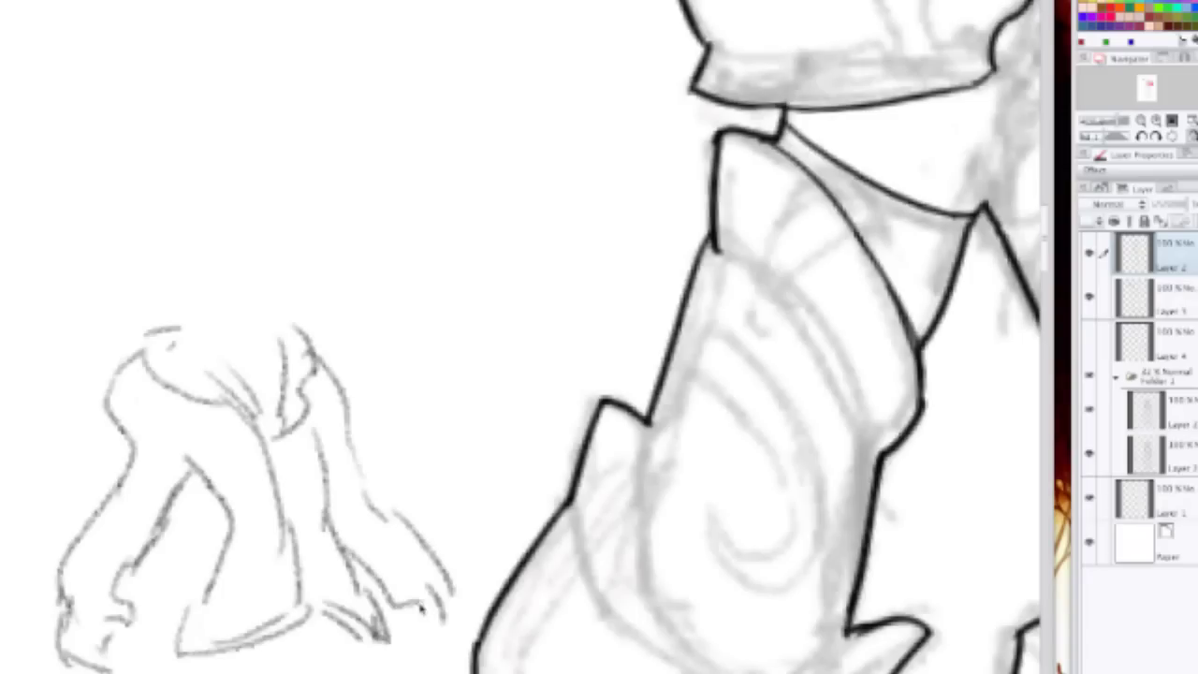
scroll(409, 428, "down", 10)
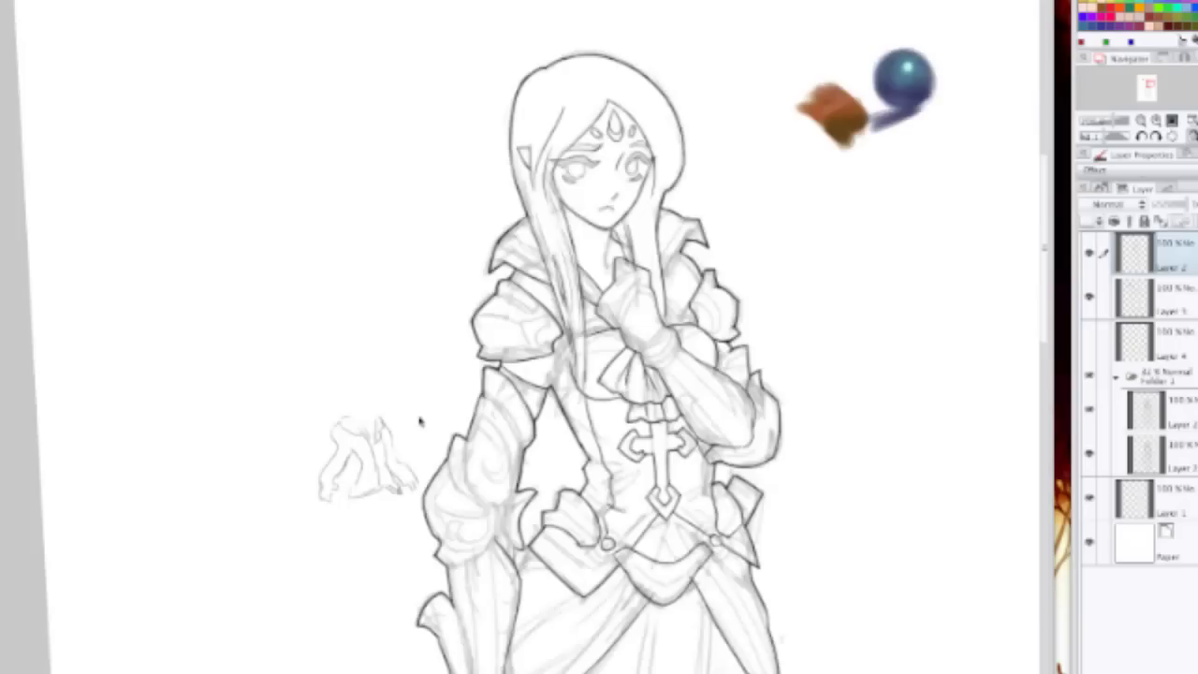
scroll(421, 365, "down", 4)
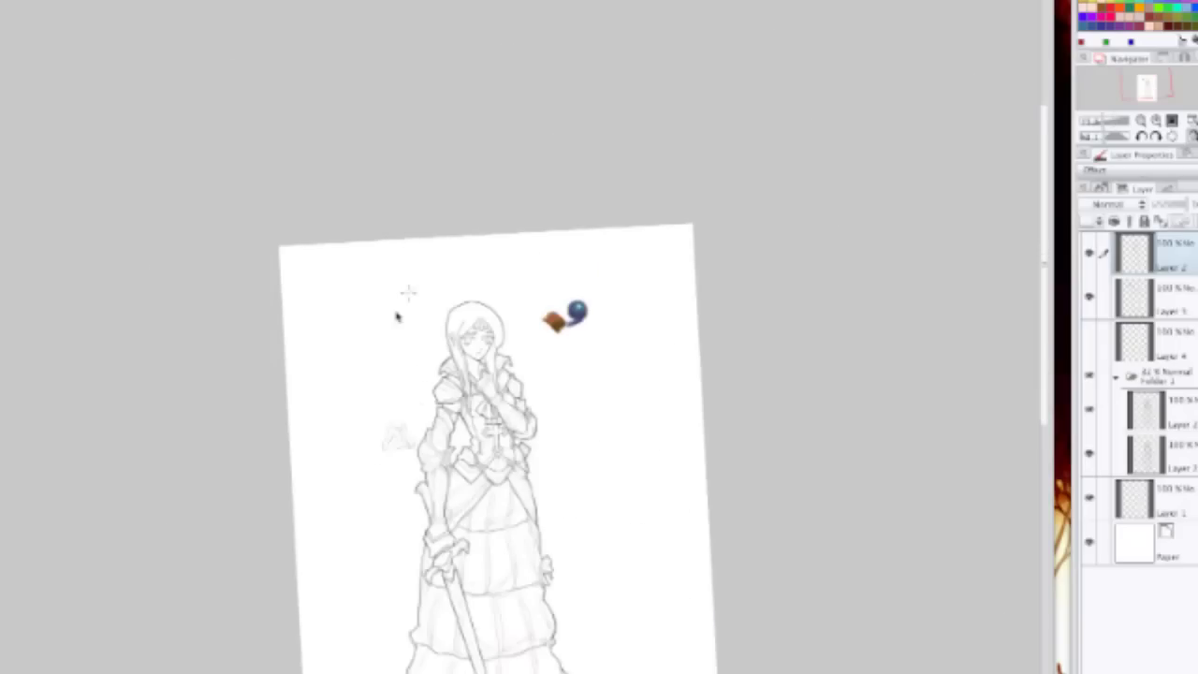
scroll(401, 423, "up", 2)
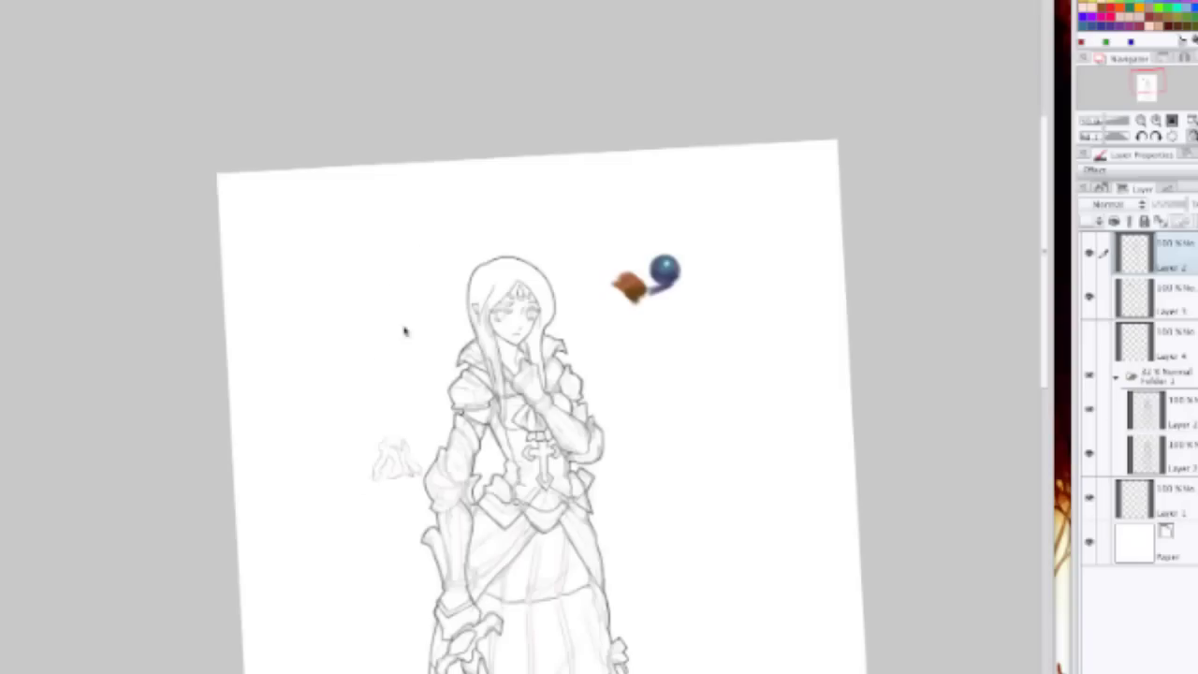
mouse_move(391, 262)
left_mouse_down()
mouse_move(374, 287)
mouse_move(369, 472)
left_mouse_up()
left_click_drag(454, 283, 425, 370)
key("ctrl+z")
Step: Sketch the small figure's neckline and a simple oval head with a hairline above the collar
scroll(388, 398, "up", 5)
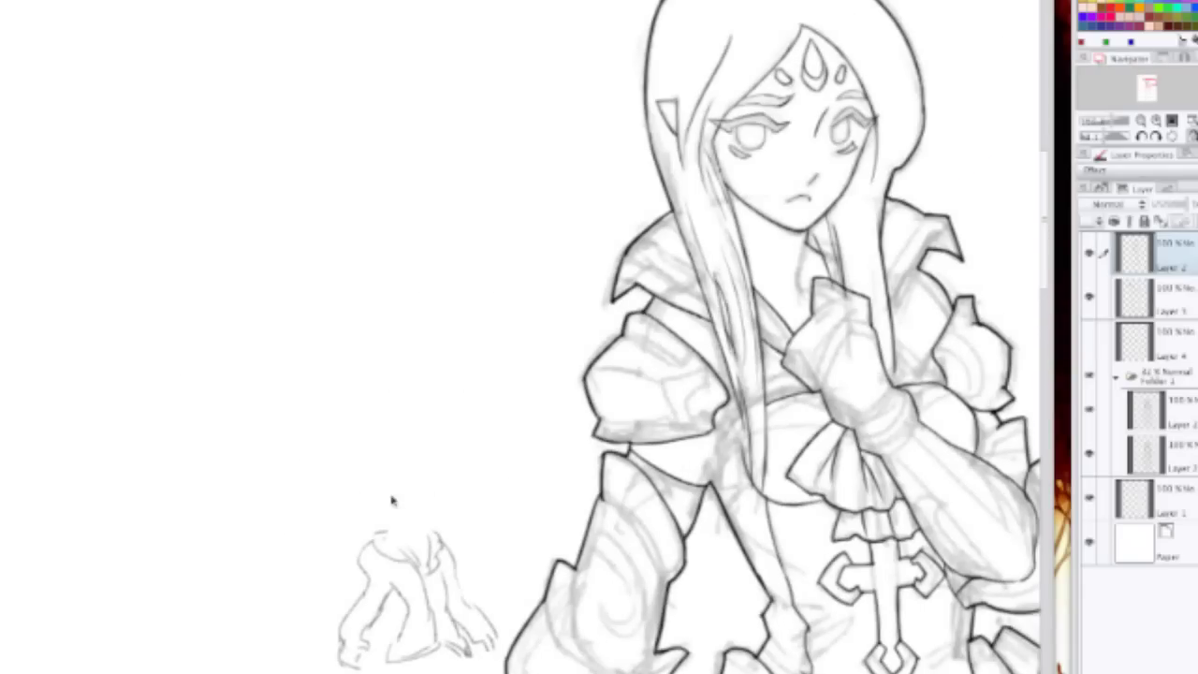
scroll(404, 528, "up", 2)
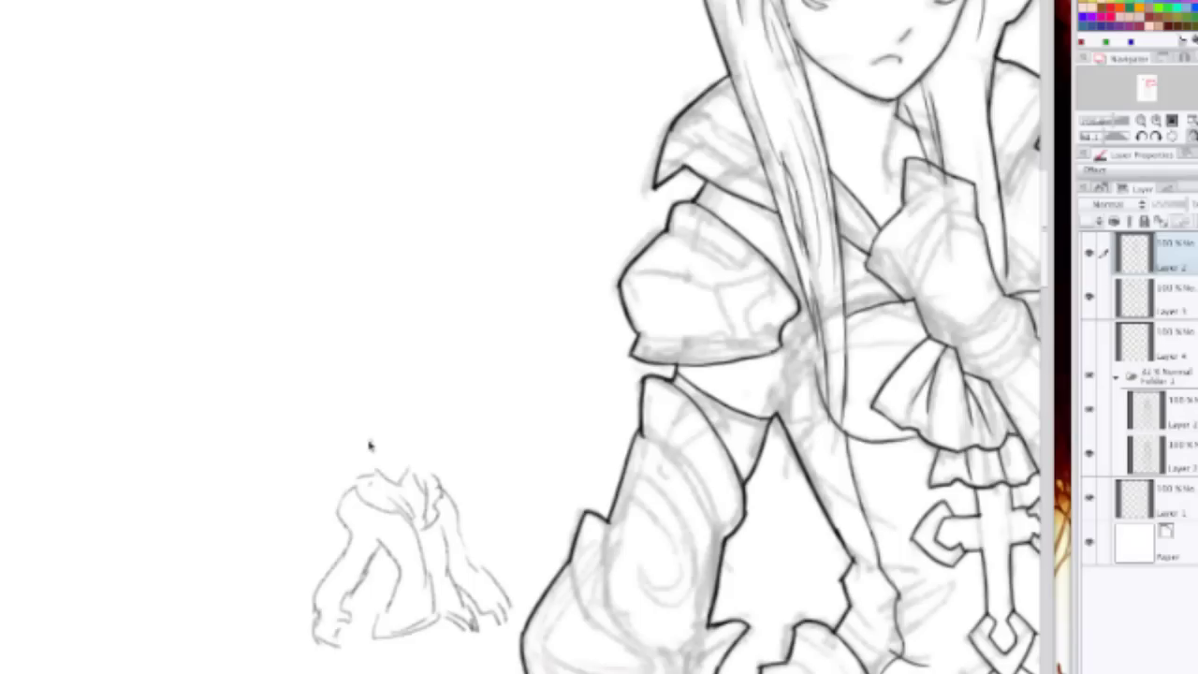
mouse_move(380, 418)
left_mouse_down()
mouse_move(412, 428)
mouse_move(412, 468)
left_mouse_up()
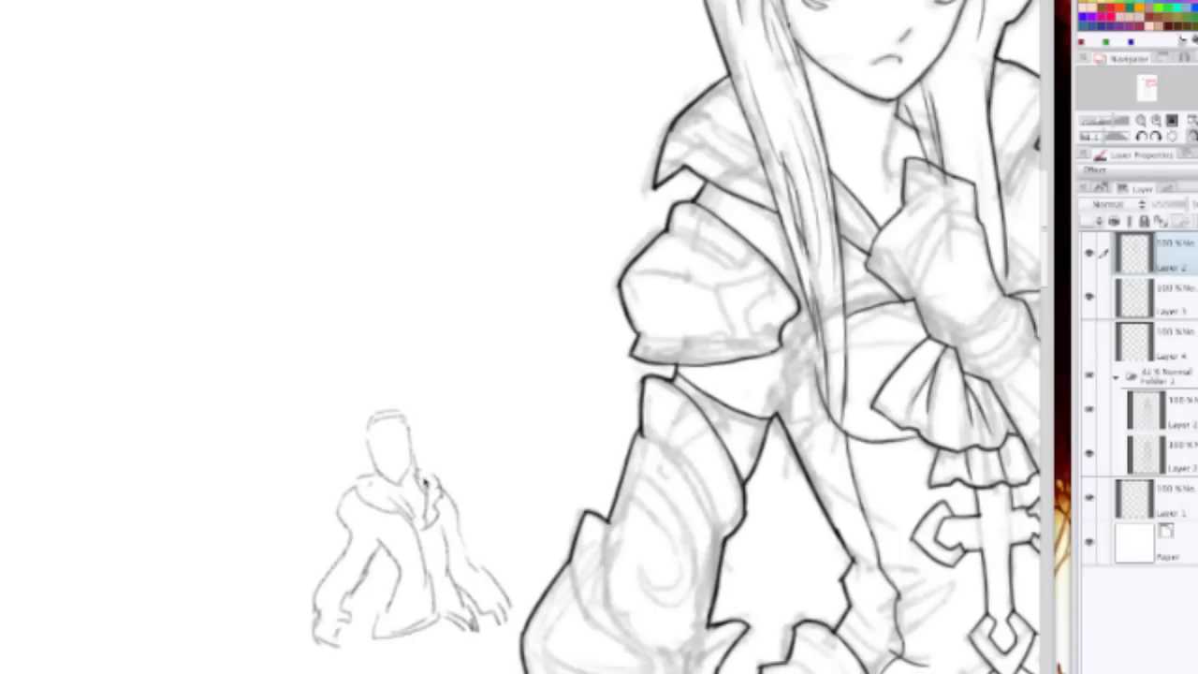
Step: Sketch the outer contours of the small figure's two trouser legs and the crotch folds between them
scroll(409, 316, "down", 5)
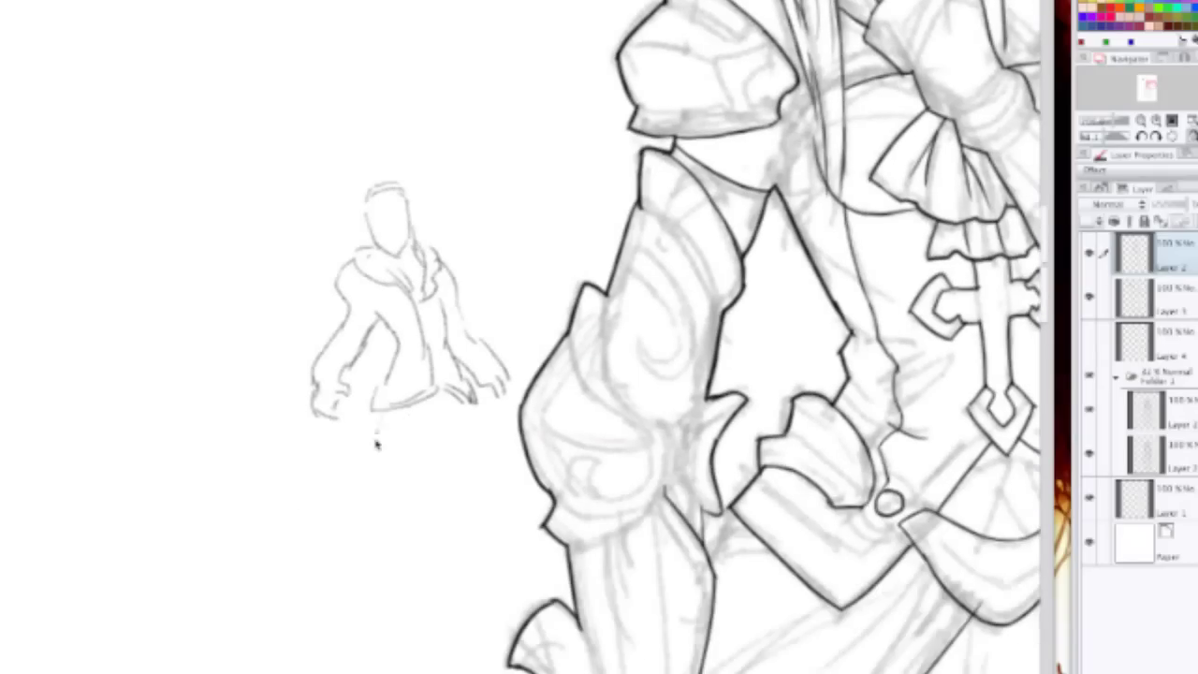
left_click_drag(379, 411, 352, 673)
left_click_drag(423, 475, 440, 440)
left_click_drag(471, 402, 510, 514)
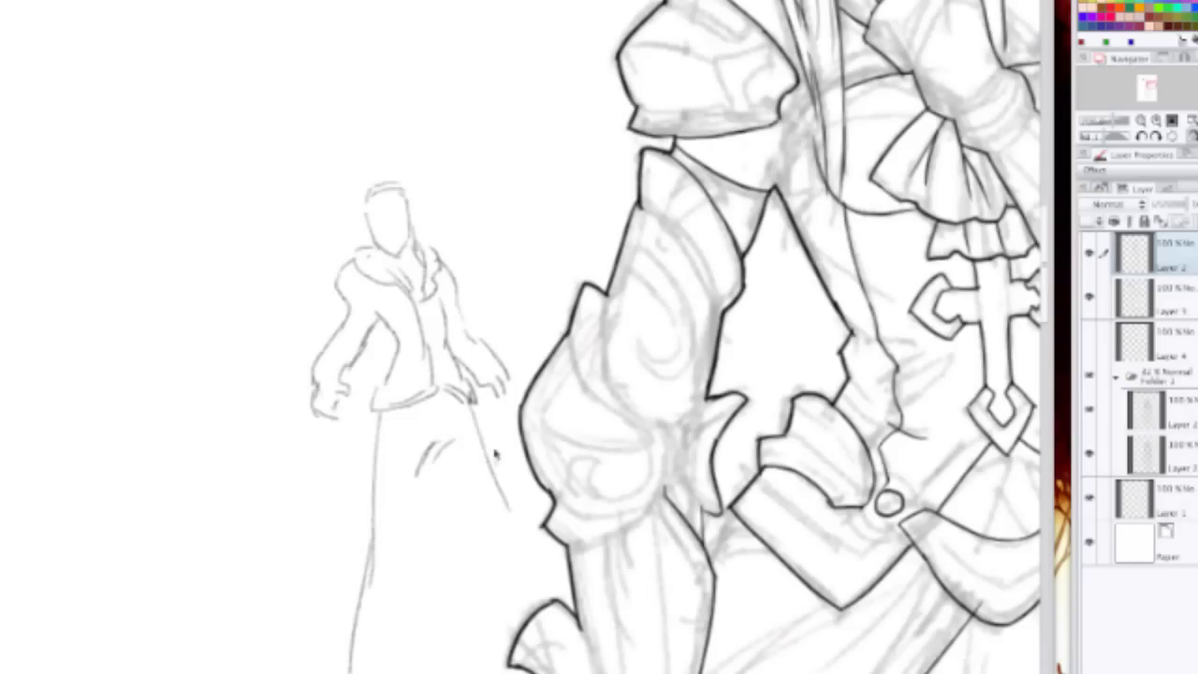
key("ctrl+z")
left_click_drag(475, 402, 523, 641)
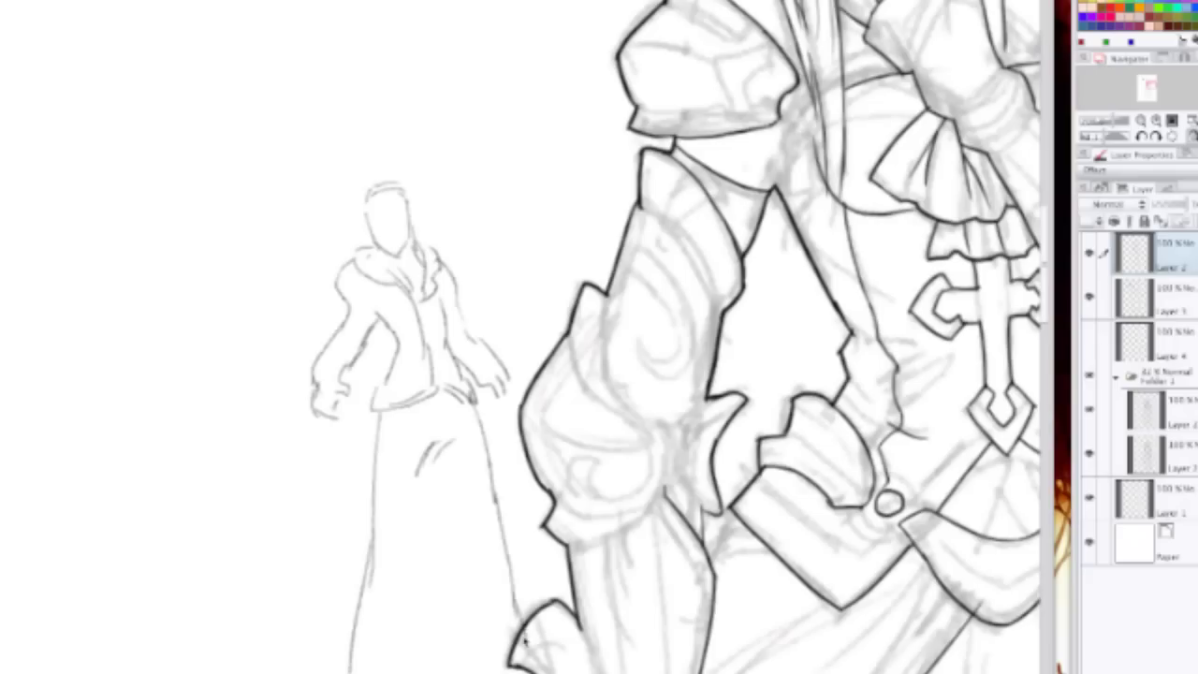
Step: Sketch the inner contours of both trouser legs, running down from the crotch folds
left_click_drag(428, 473, 399, 672)
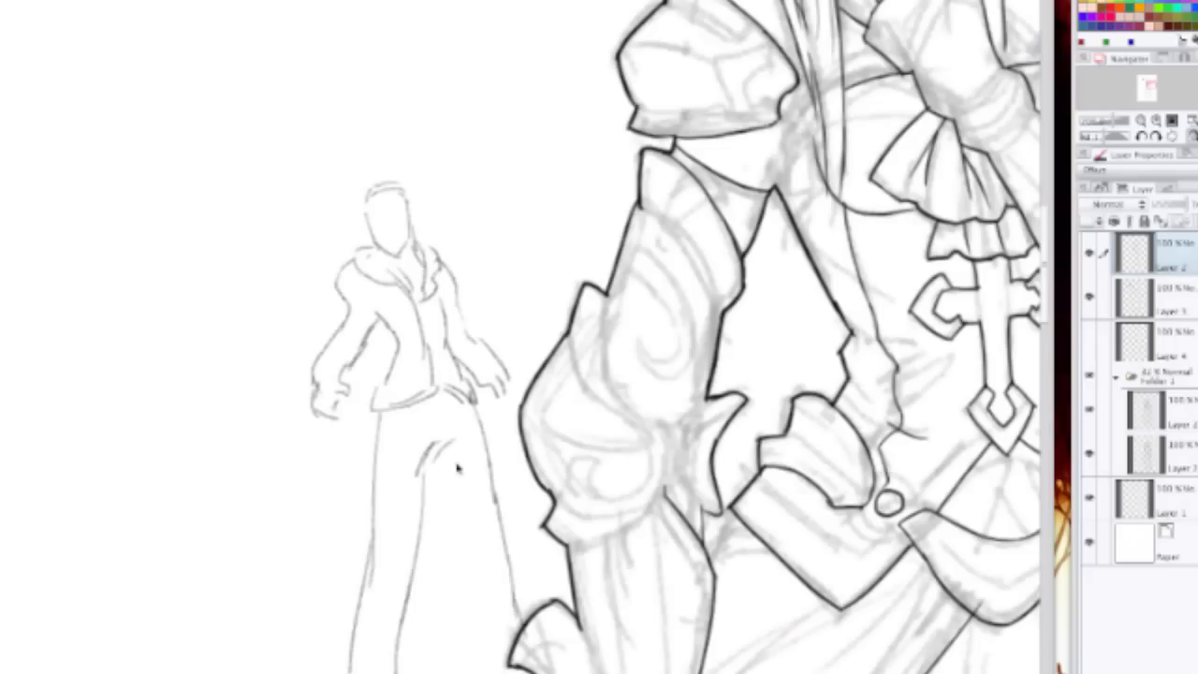
left_click_drag(443, 450, 493, 573)
key("ctrl+z")
mouse_move(440, 457)
left_mouse_down()
mouse_move(473, 550)
mouse_move(485, 641)
left_mouse_up()
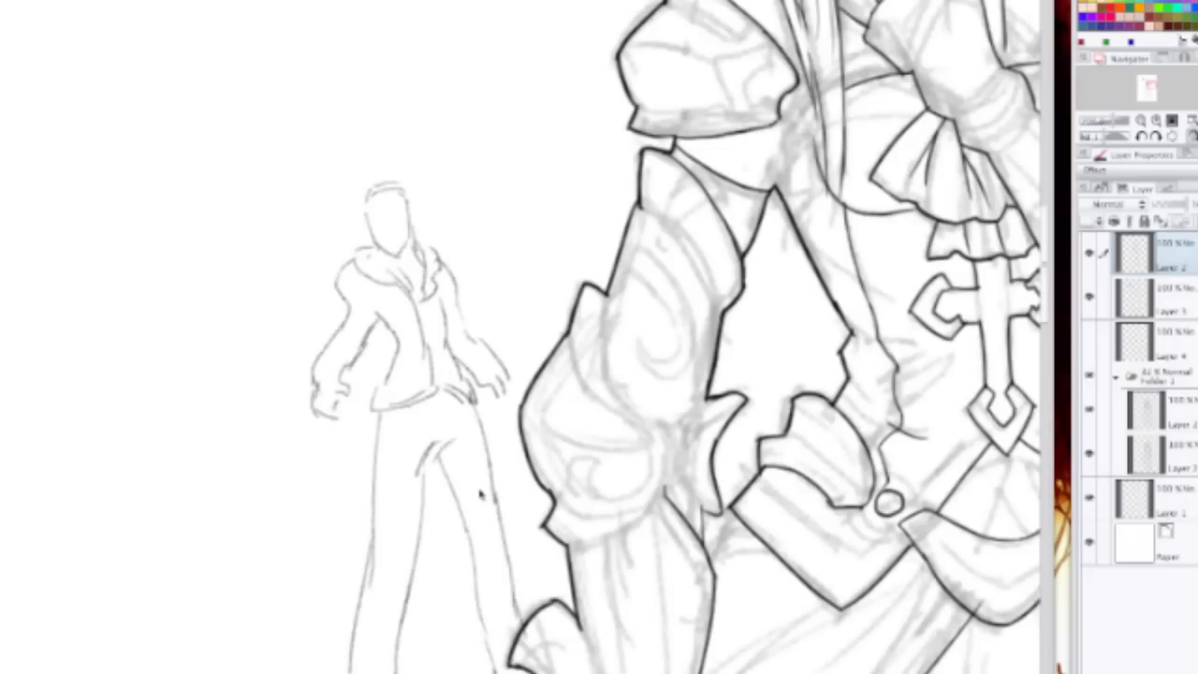
Step: Examine the small sketched figure against the whole character, and look closely at the character's shoulder and upper-arm armour
scroll(480, 494, "down", 3)
scroll(414, 325, "up", 1)
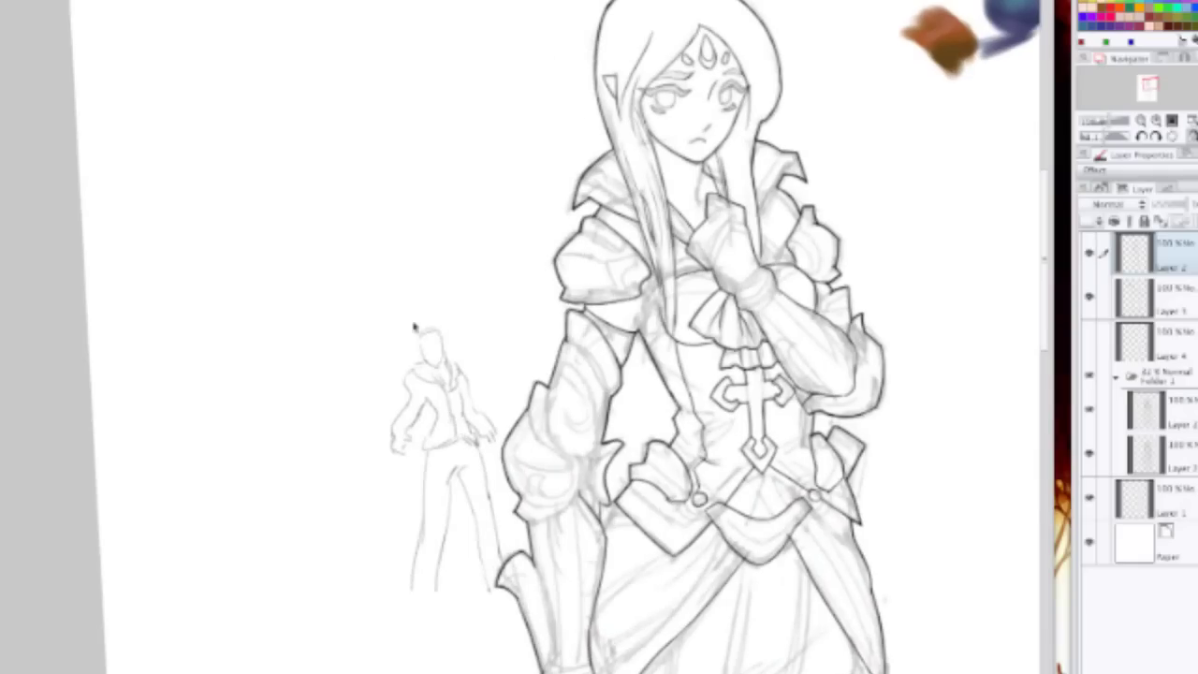
scroll(409, 271, "up", 5)
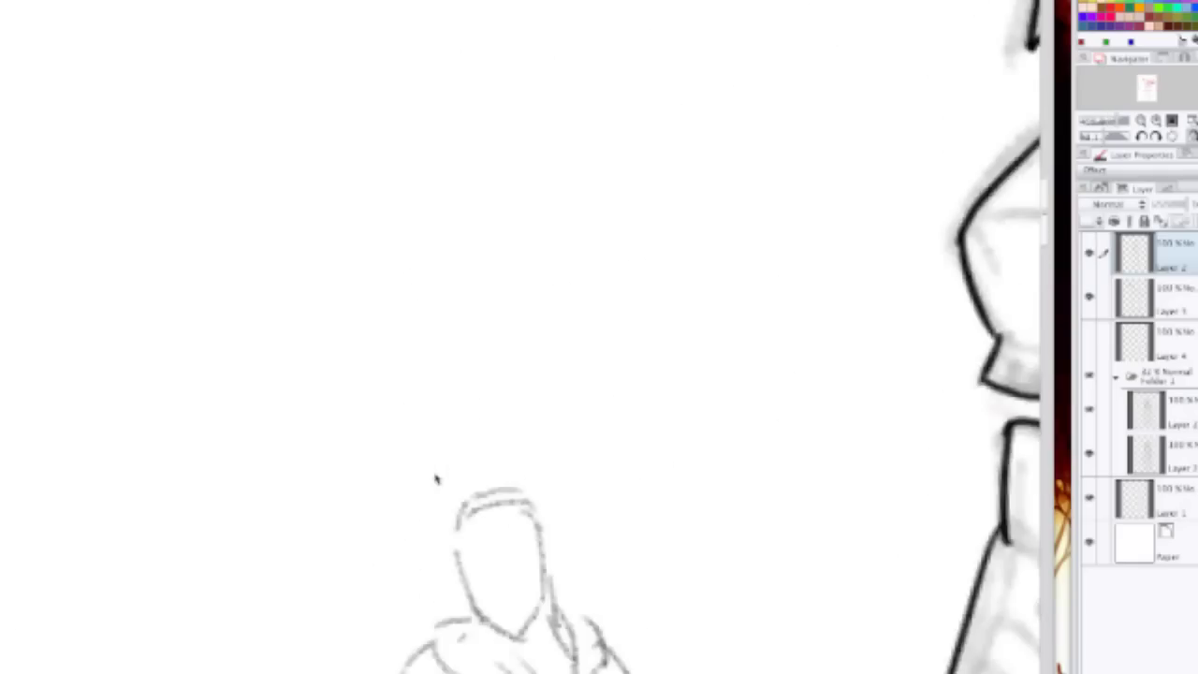
mouse_move(409, 291)
left_mouse_down()
mouse_move(391, 349)
mouse_move(396, 400)
left_mouse_up()
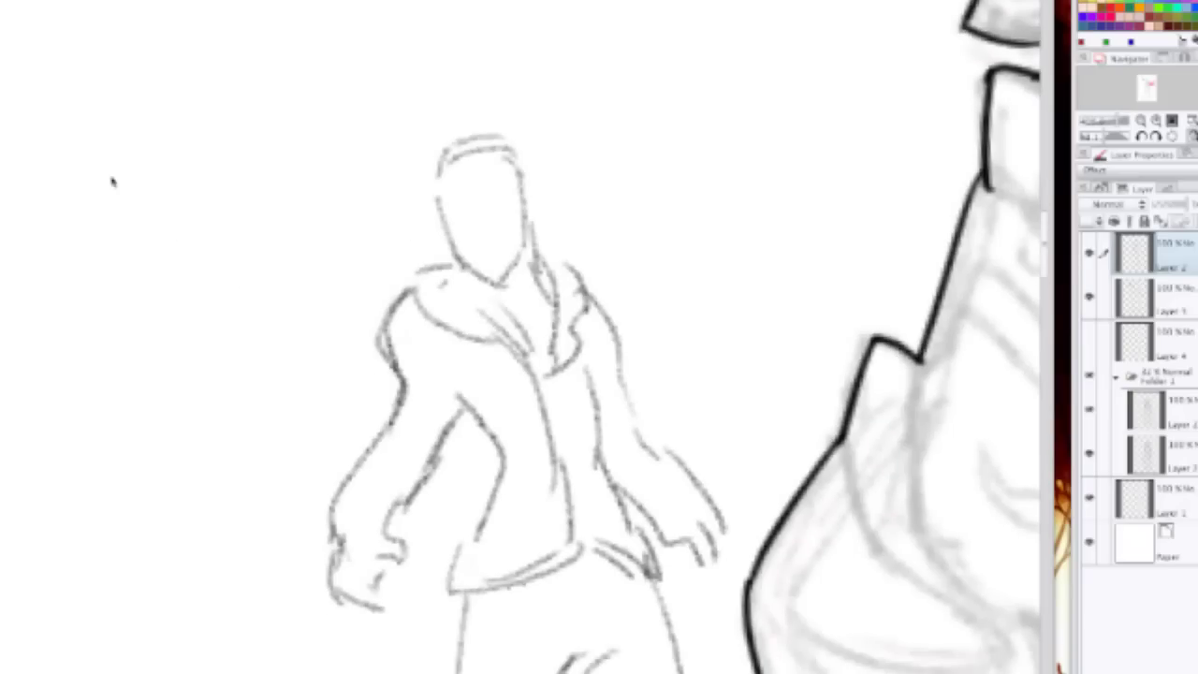
scroll(616, 227, "down", 2)
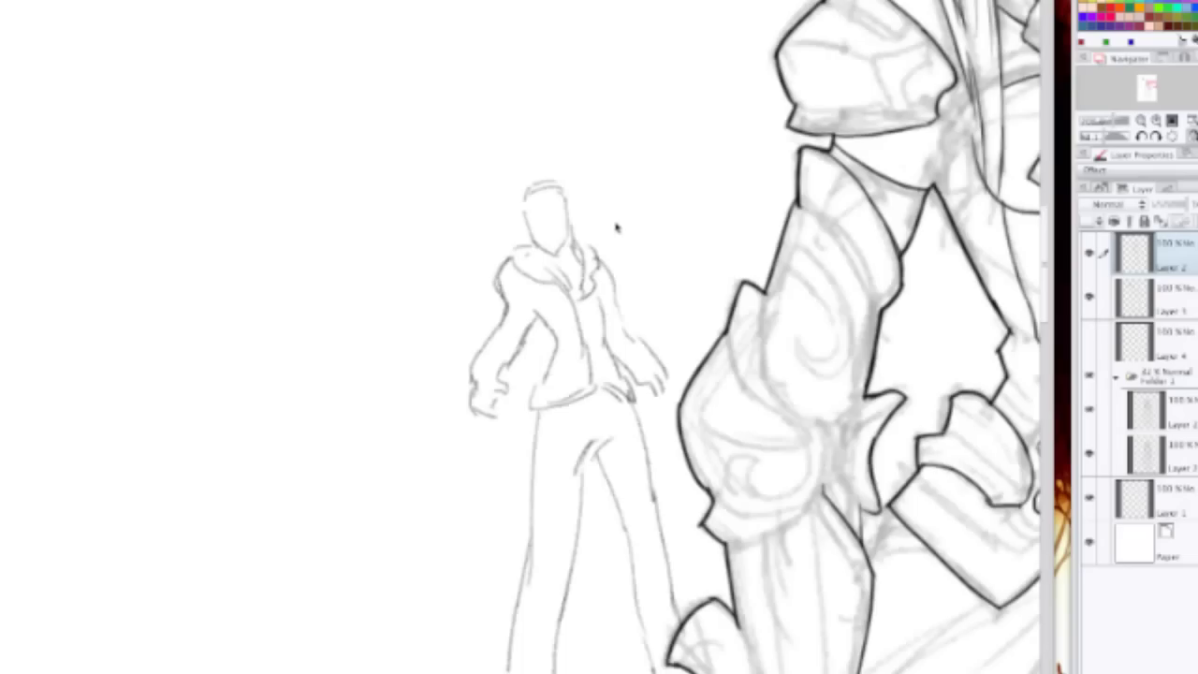
scroll(619, 224, "down", 3)
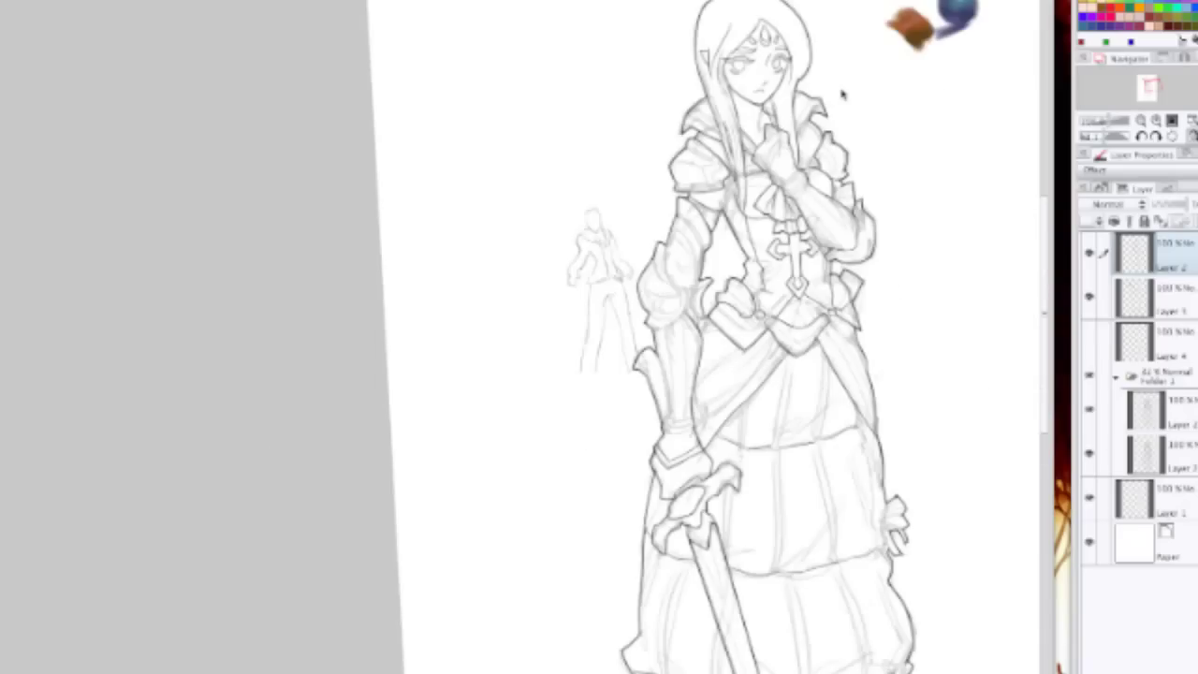
scroll(622, 257, "down", 2)
scroll(610, 240, "up", 4)
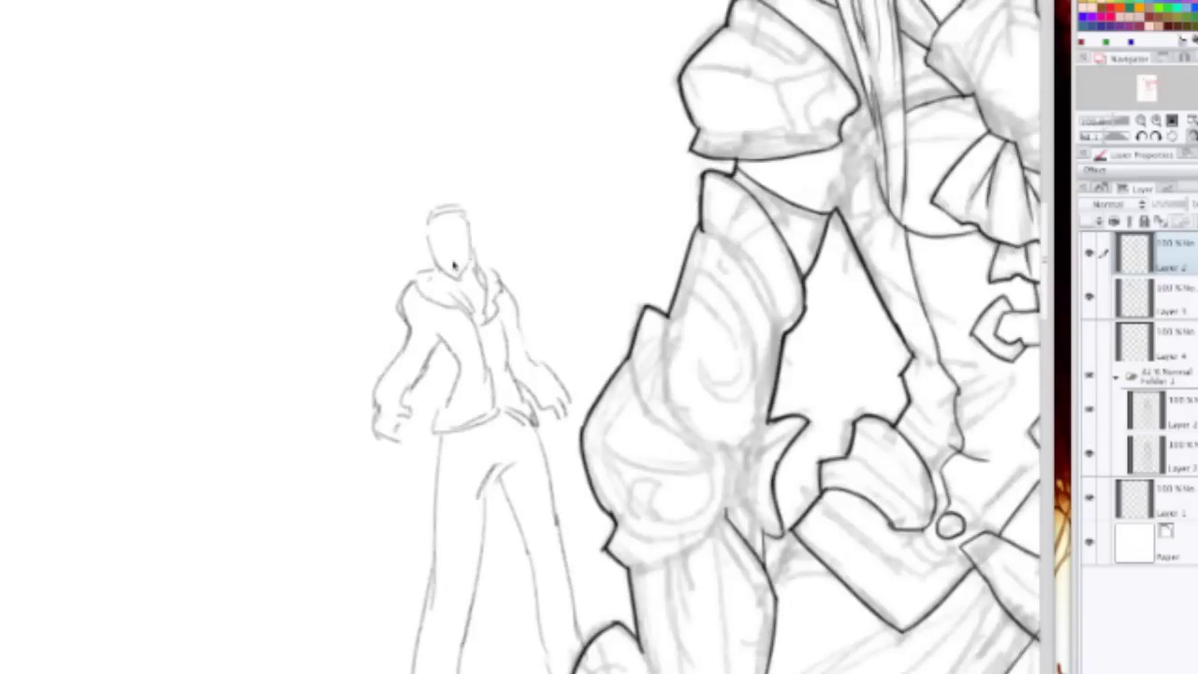
left_click_drag(454, 267, 366, 312)
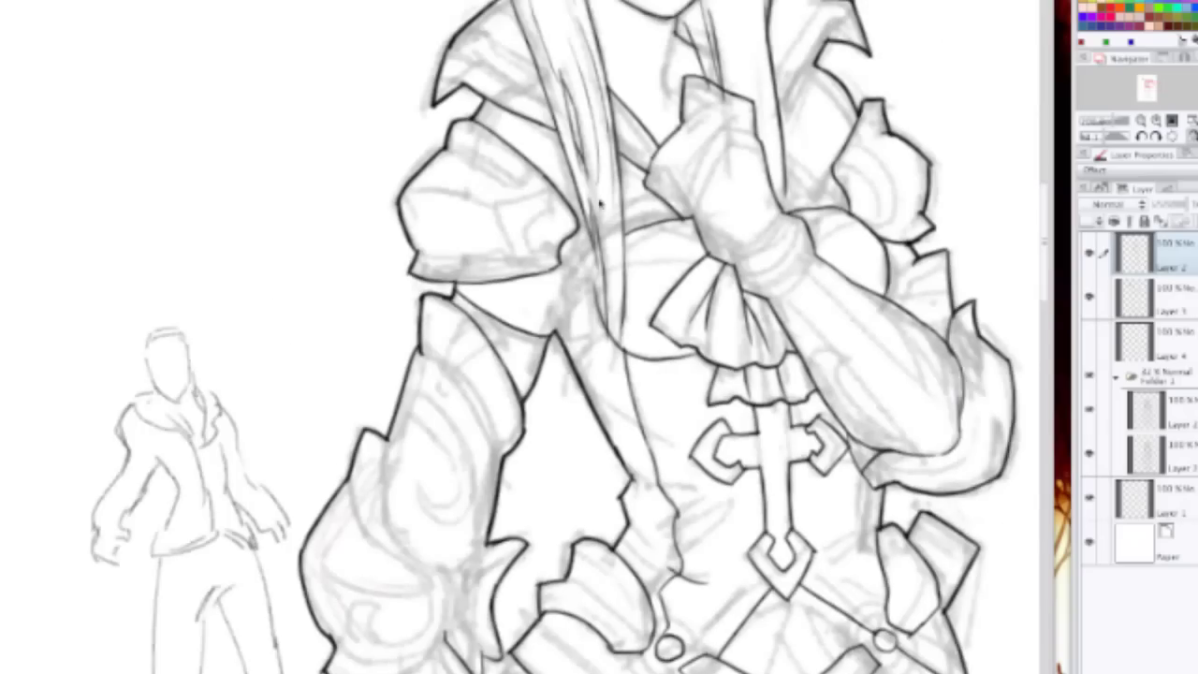
left_click_drag(617, 224, 365, 228)
scroll(321, 193, "up", 4)
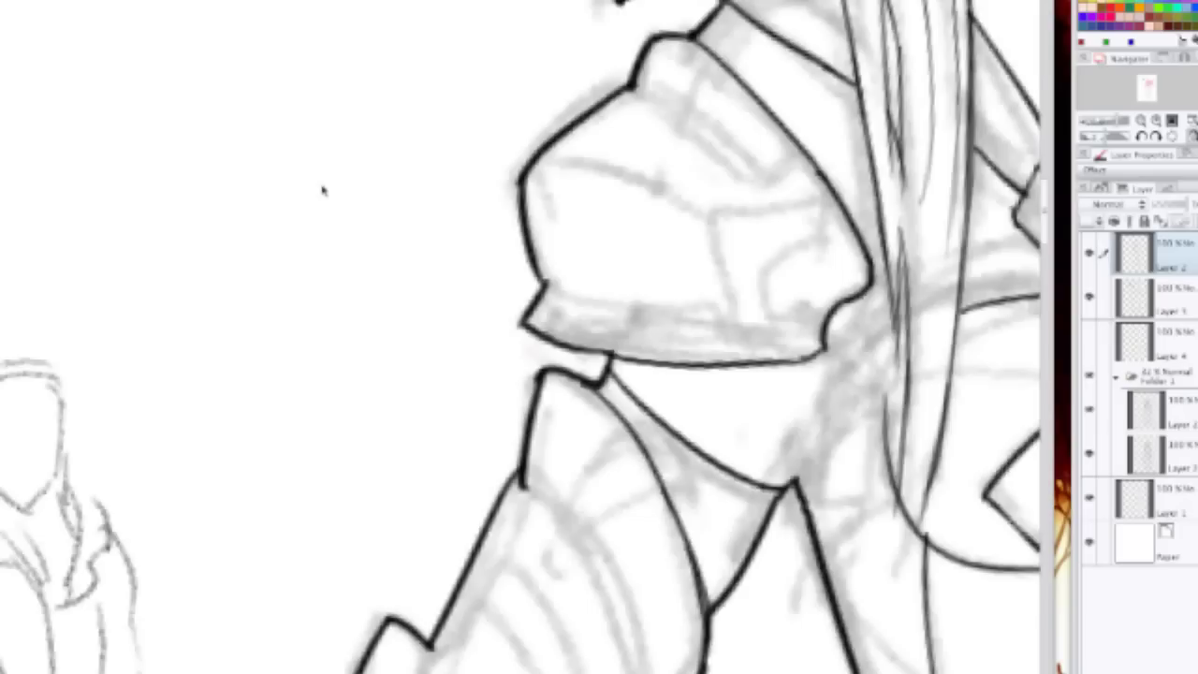
Step: Try a long curved stroke in the empty space above the small figure's head, and undo it
scroll(389, 233, "down", 1)
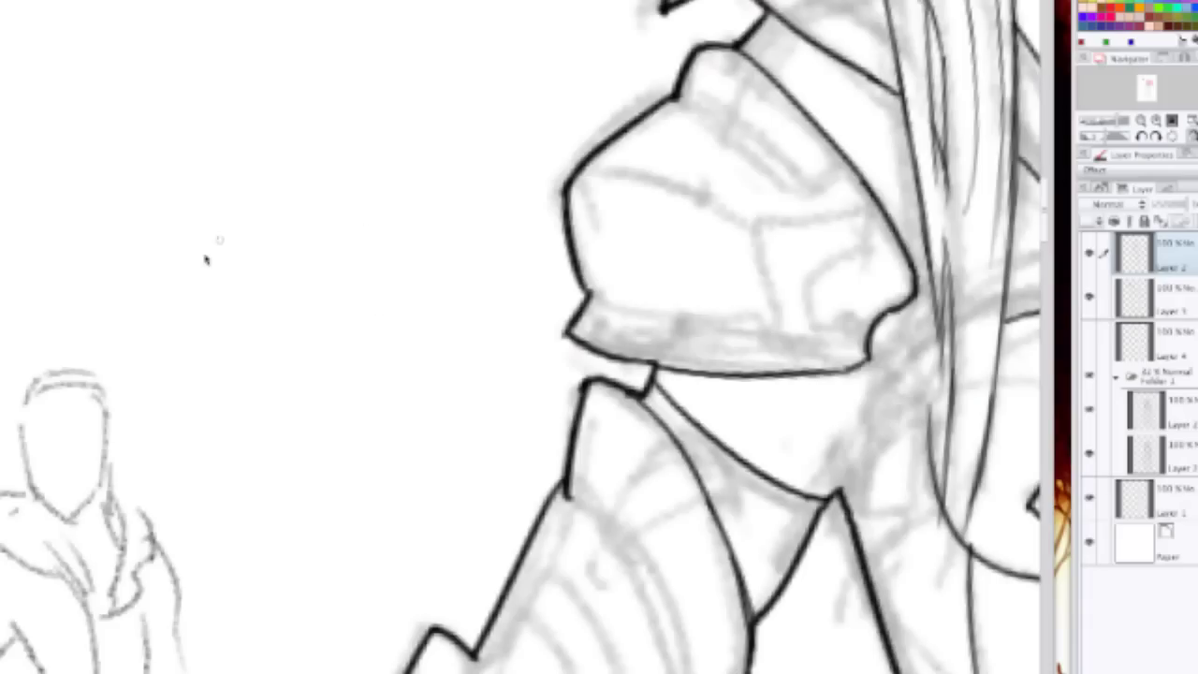
left_click_drag(225, 238, 454, 179)
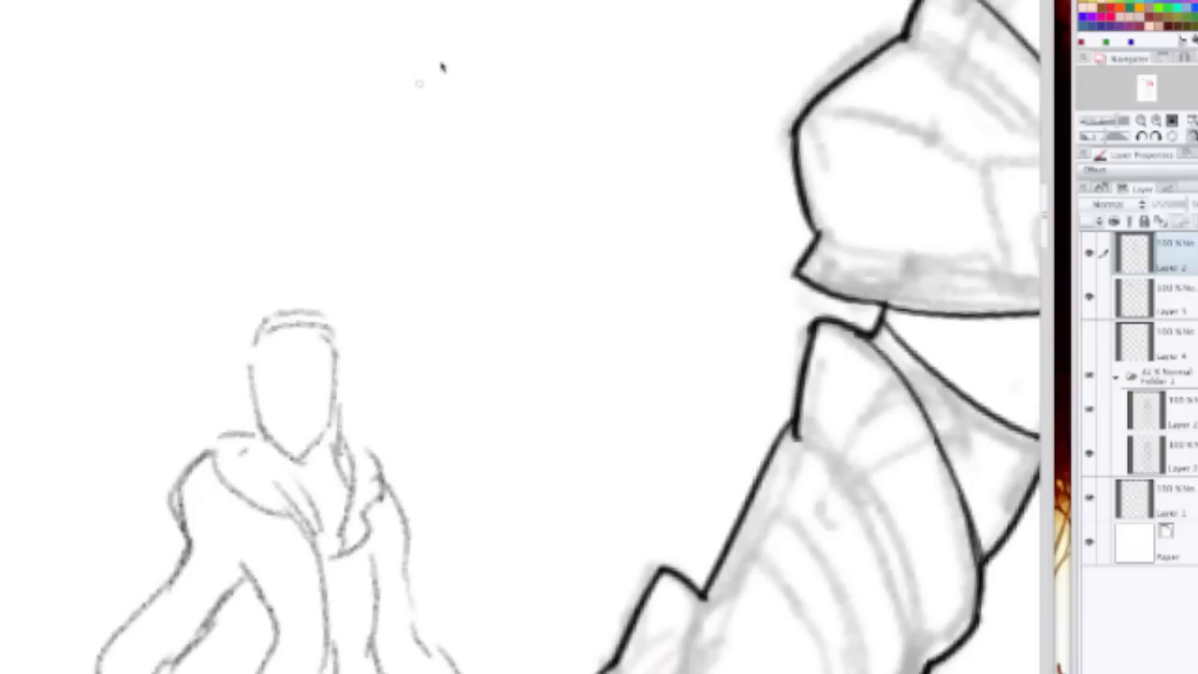
mouse_move(560, 2)
left_mouse_down()
mouse_move(395, 214)
mouse_move(359, 285)
left_mouse_up()
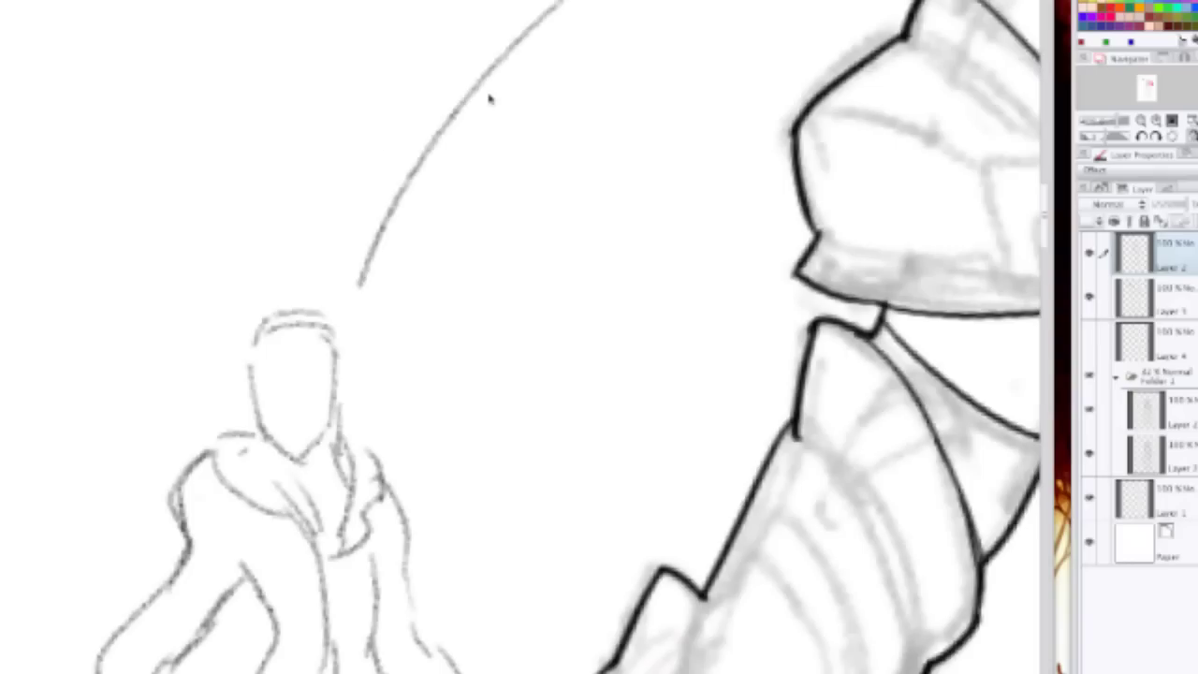
key("ctrl+z")
Step: Examine the shoulder armour, the whole character beside the small figure, and the bodice around the cross ornament
left_click_drag(735, 112, 380, 250)
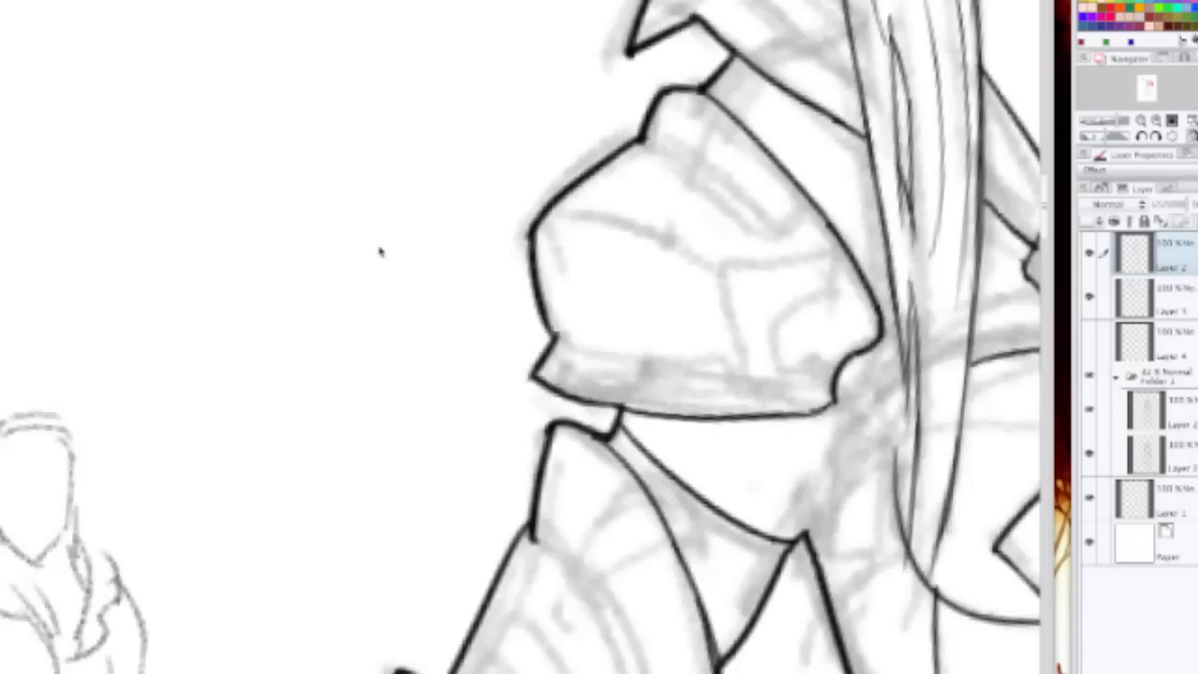
scroll(380, 251, "up", 4)
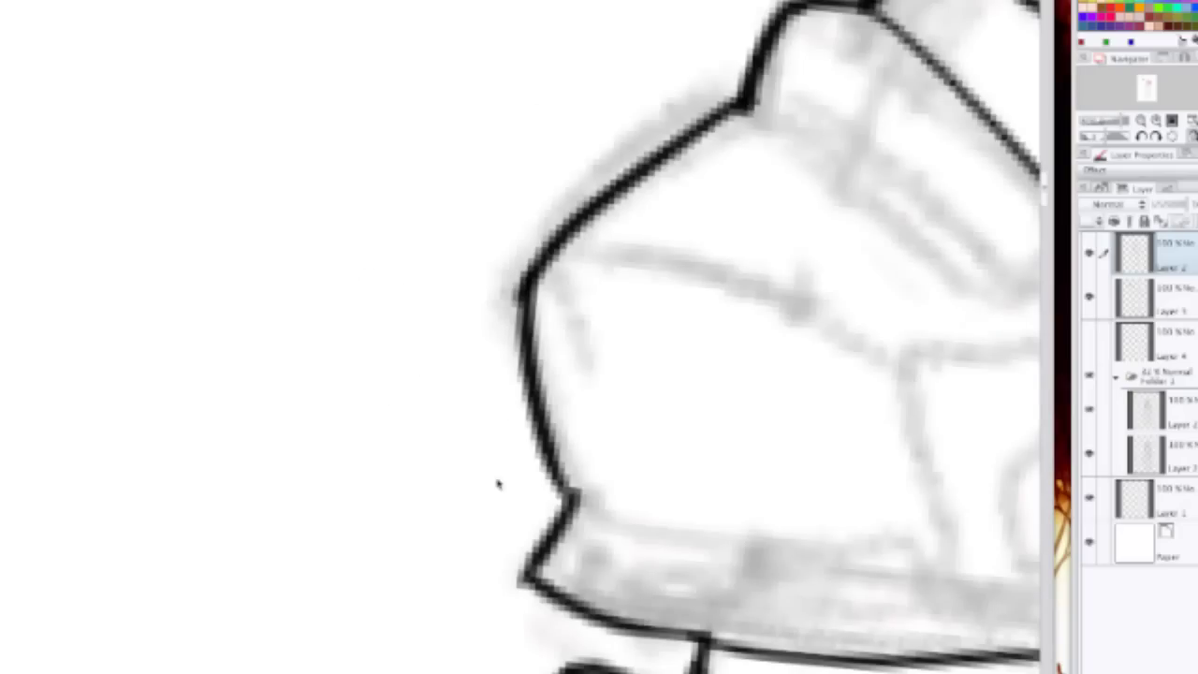
scroll(457, 284, "down", 6)
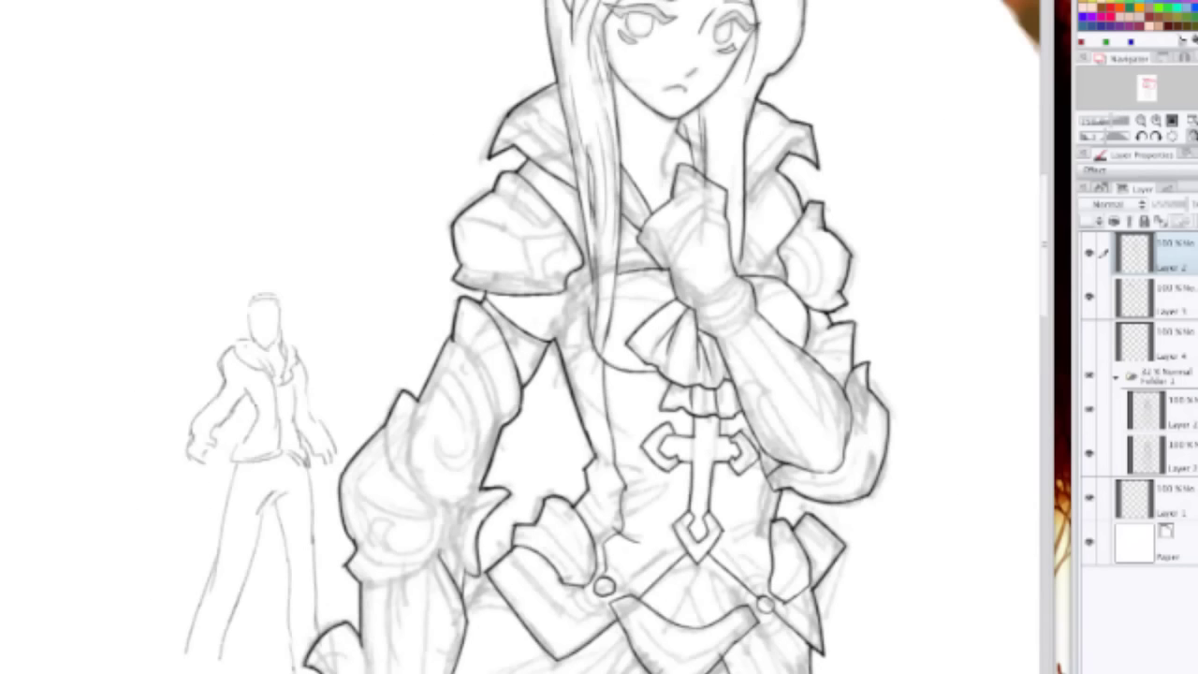
scroll(676, 397, "up", 4)
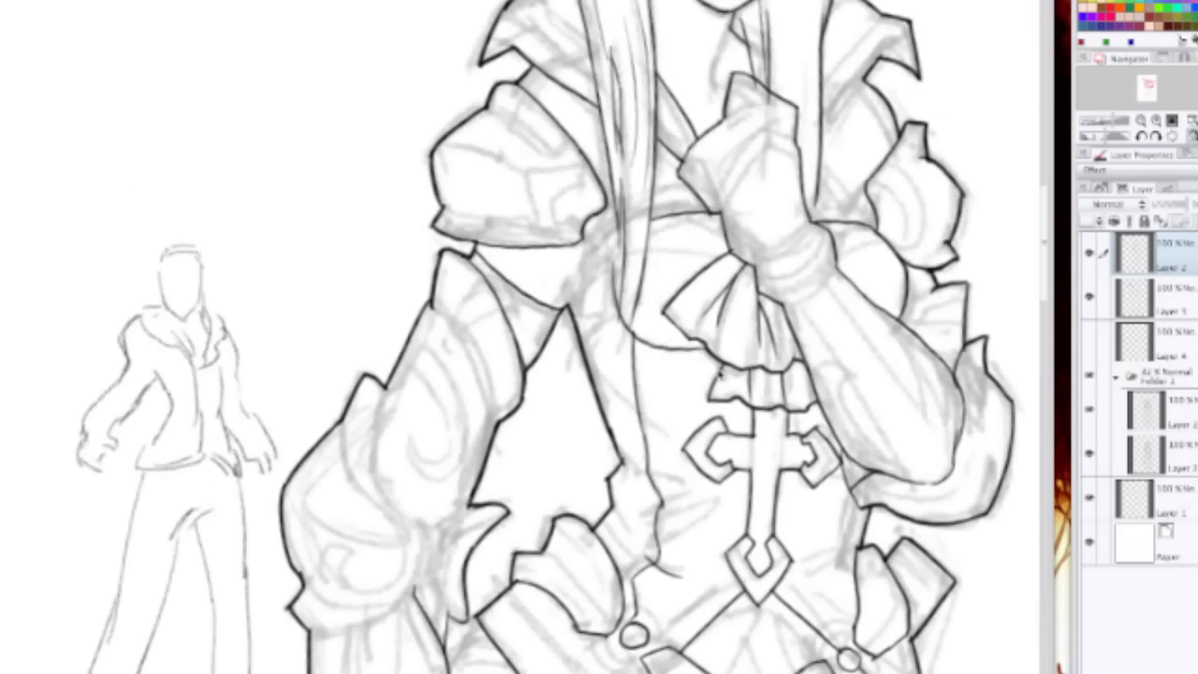
left_click_drag(579, 439, 478, 260)
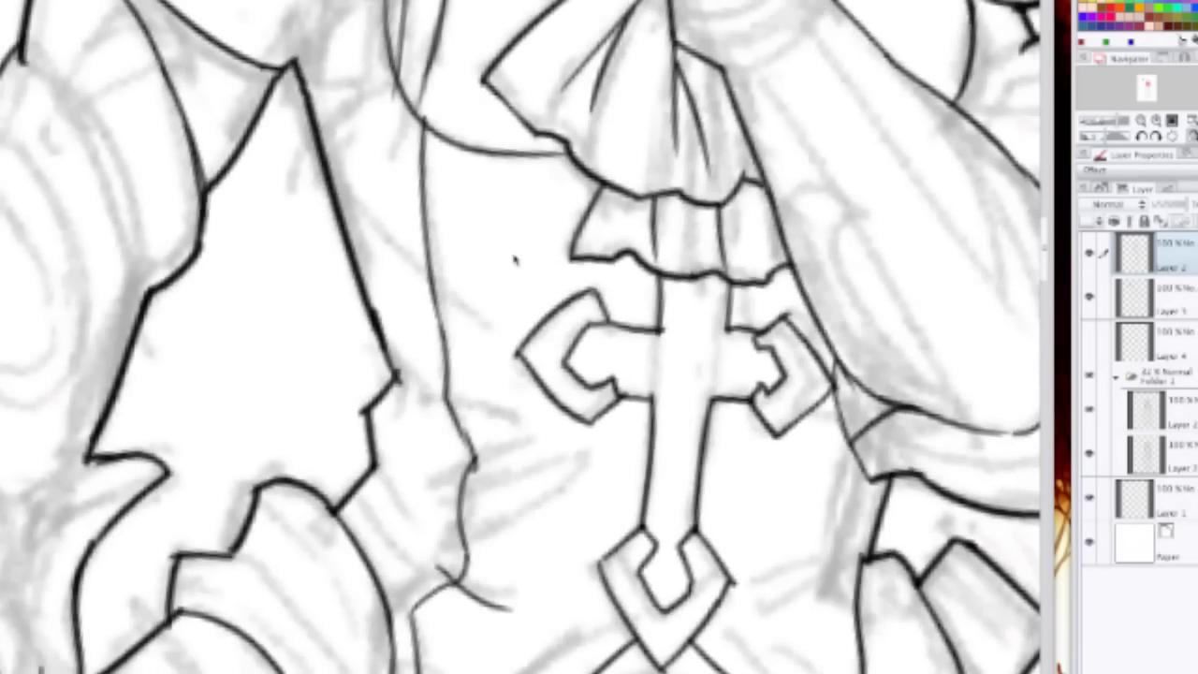
key("minus")
scroll(543, 287, "up", 1)
key("minus")
key("minus")
key("minus")
key("minus")
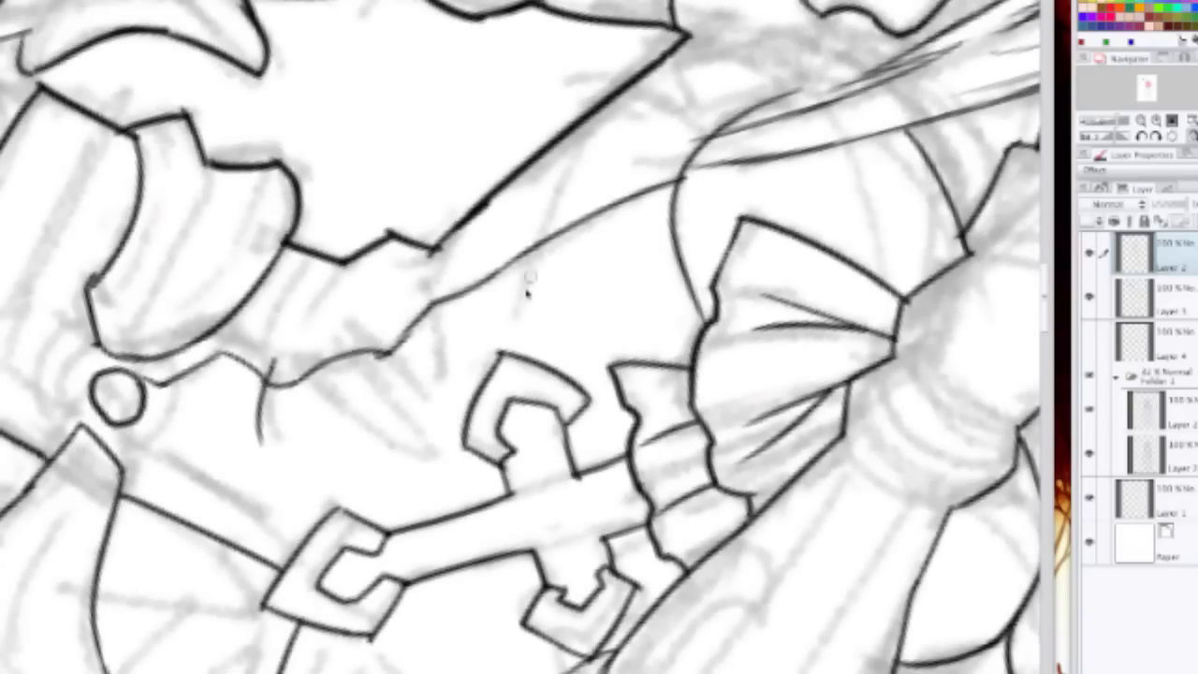
Step: Try a curved contour across the side of the bodice, from the arm gap to the cross ornament, and undo it
left_click_drag(596, 104, 510, 350)
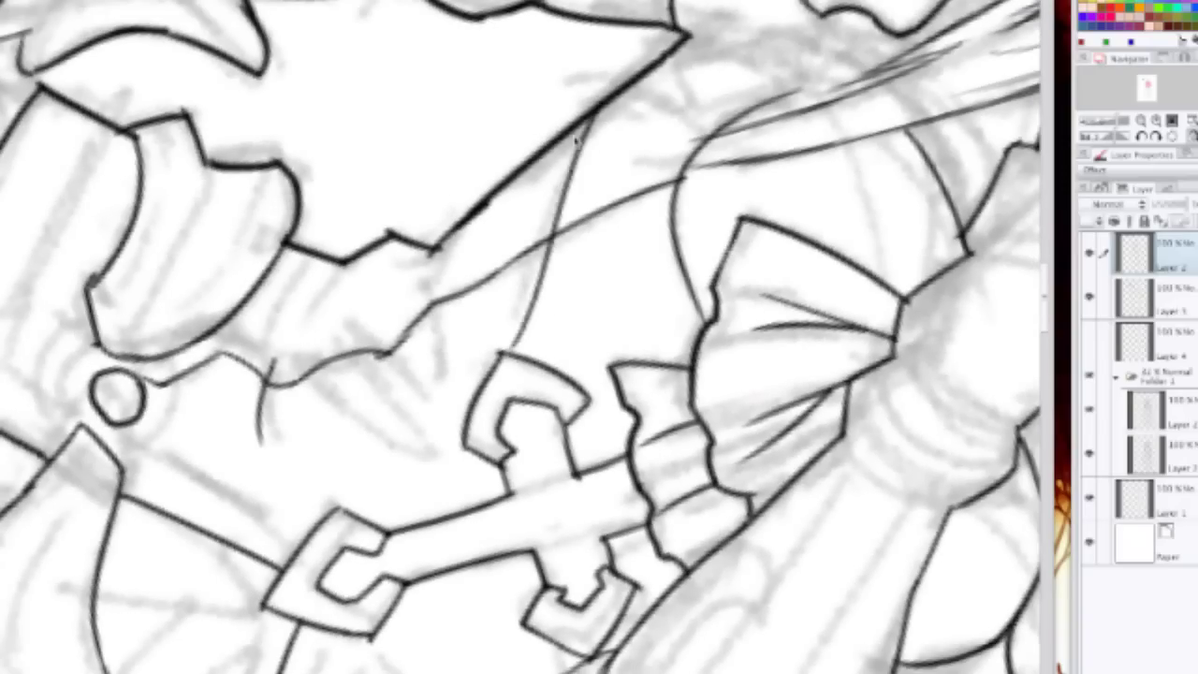
key("ctrl+z")
left_click_drag(591, 116, 526, 281)
key("ctrl+z")
left_click_drag(599, 100, 509, 337)
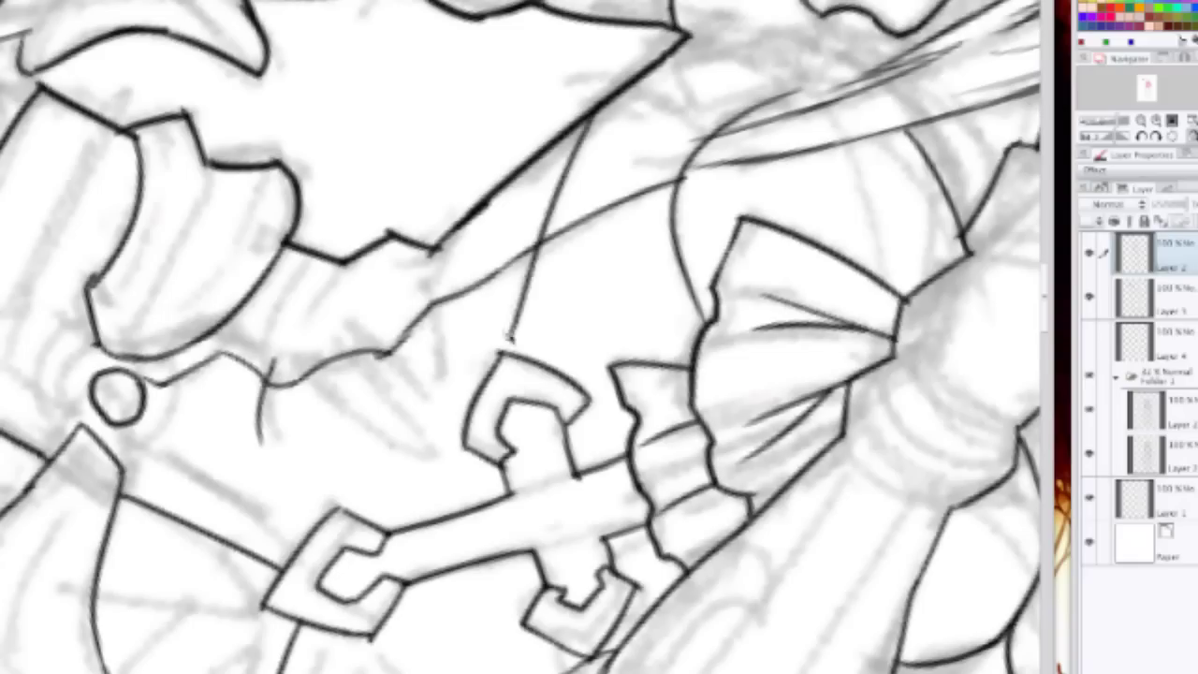
key("ctrl+z")
key("ctrl+y")
key("ctrl+z")
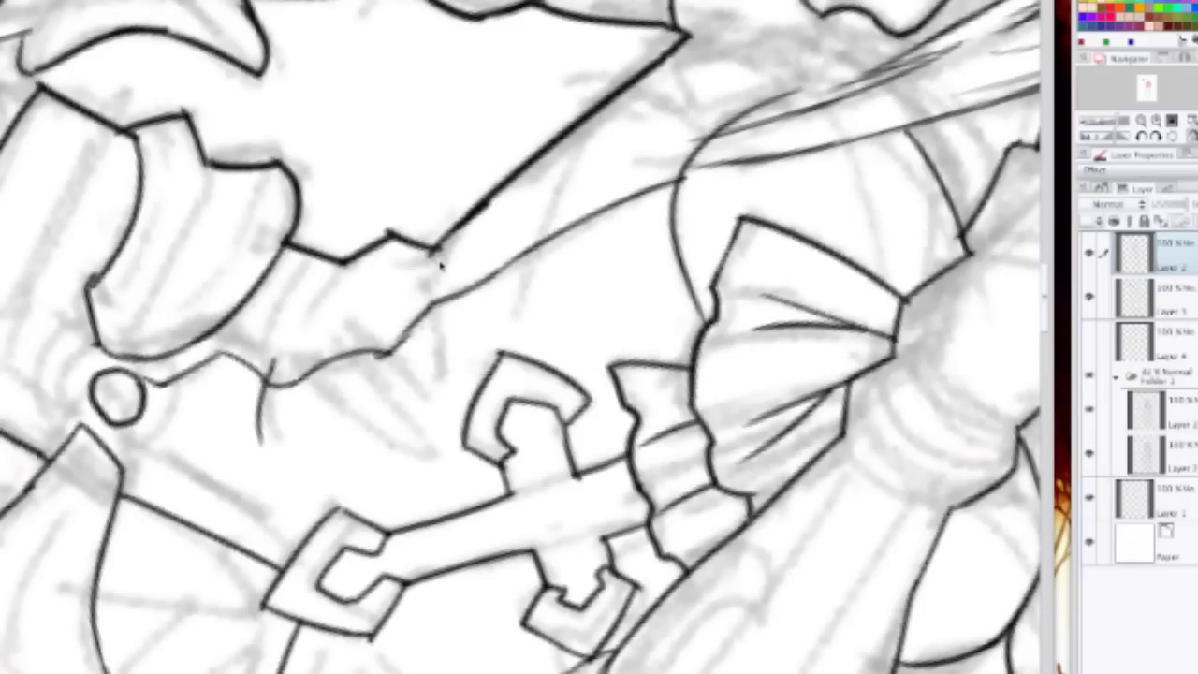
Step: Ink three short fold lines in the cloth at the waist, between the side seam and the cross ornament
left_click_drag(420, 279, 440, 374)
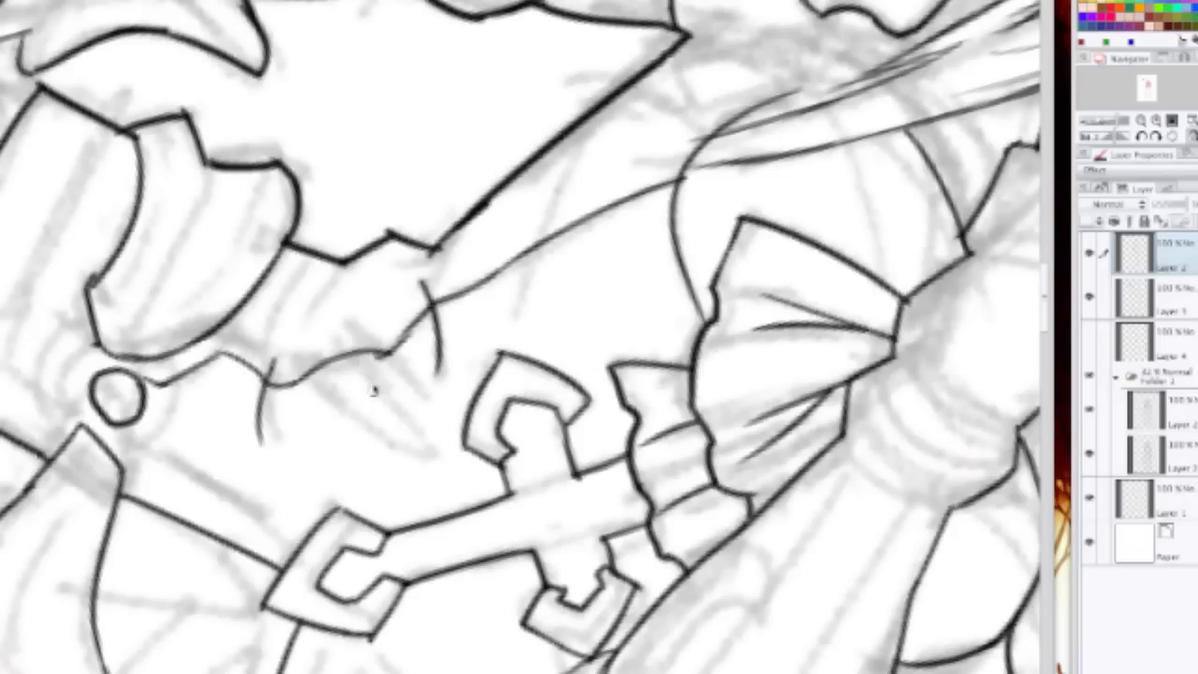
mouse_move(344, 332)
left_mouse_down()
mouse_move(396, 397)
mouse_move(391, 438)
mouse_move(418, 451)
left_mouse_up()
left_click_drag(311, 368, 414, 448)
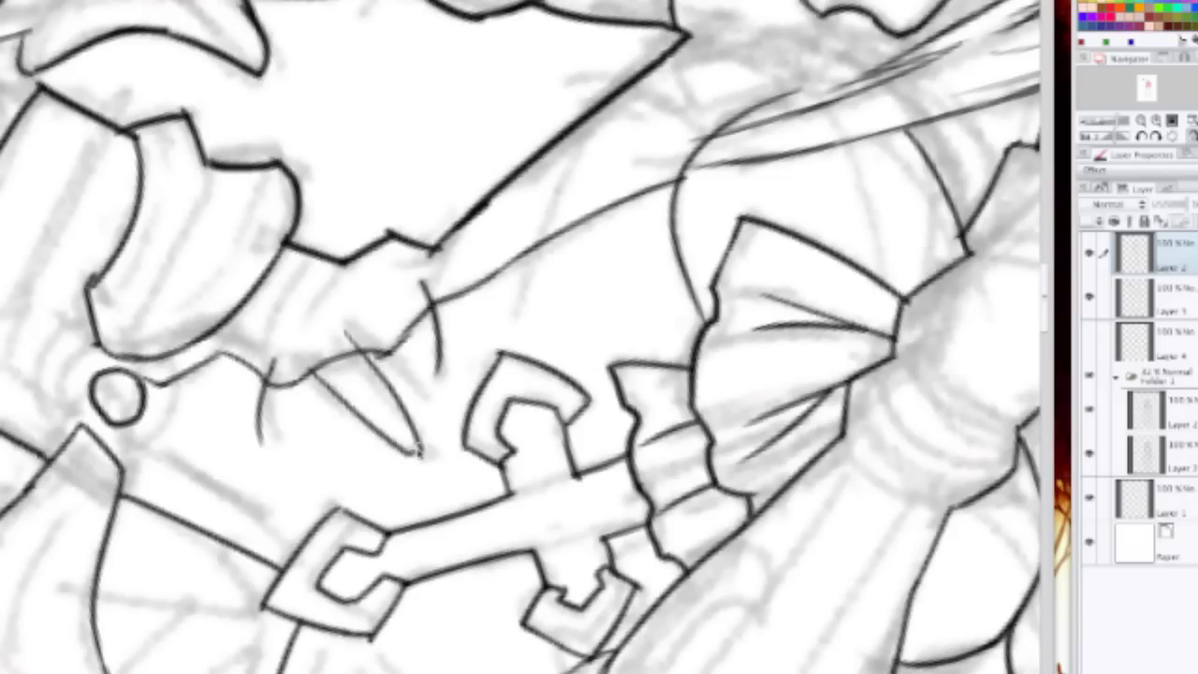
Step: Ink curved inner lines on the chest armour, one behind the raised forearm and one between the hair and the ruffled neckcloth
left_click_drag(764, 93, 505, 282)
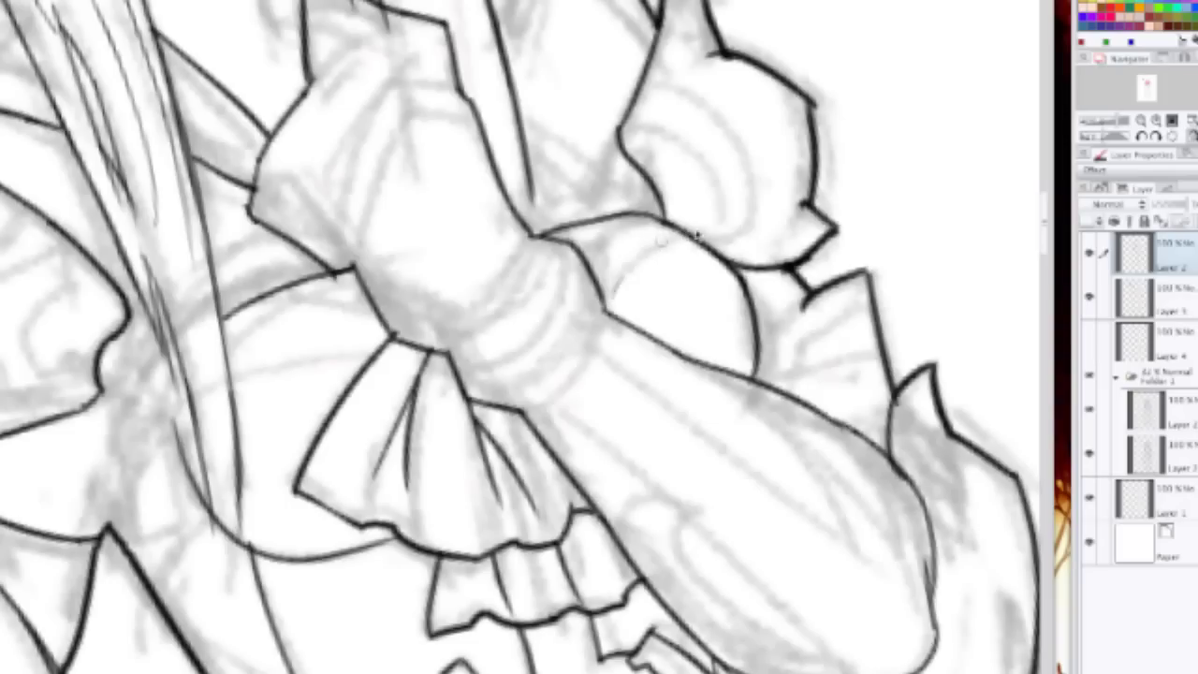
left_click_drag(605, 307, 685, 248)
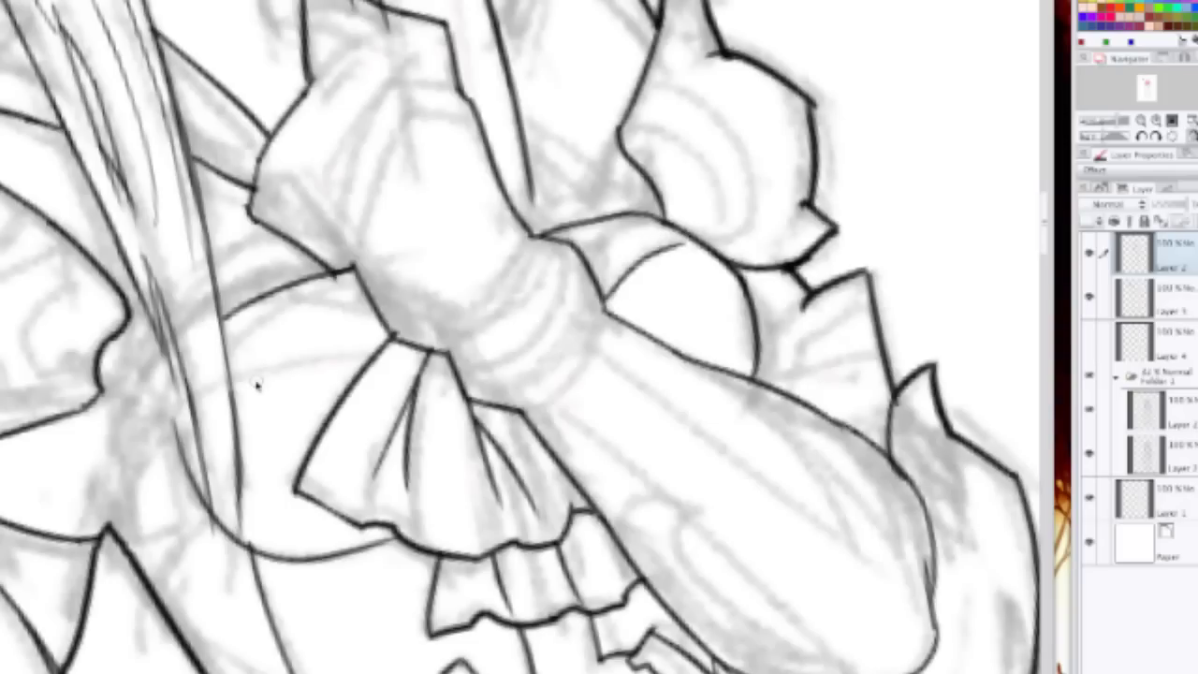
left_click_drag(236, 378, 388, 337)
key("ctrl+z")
left_click_drag(230, 380, 389, 344)
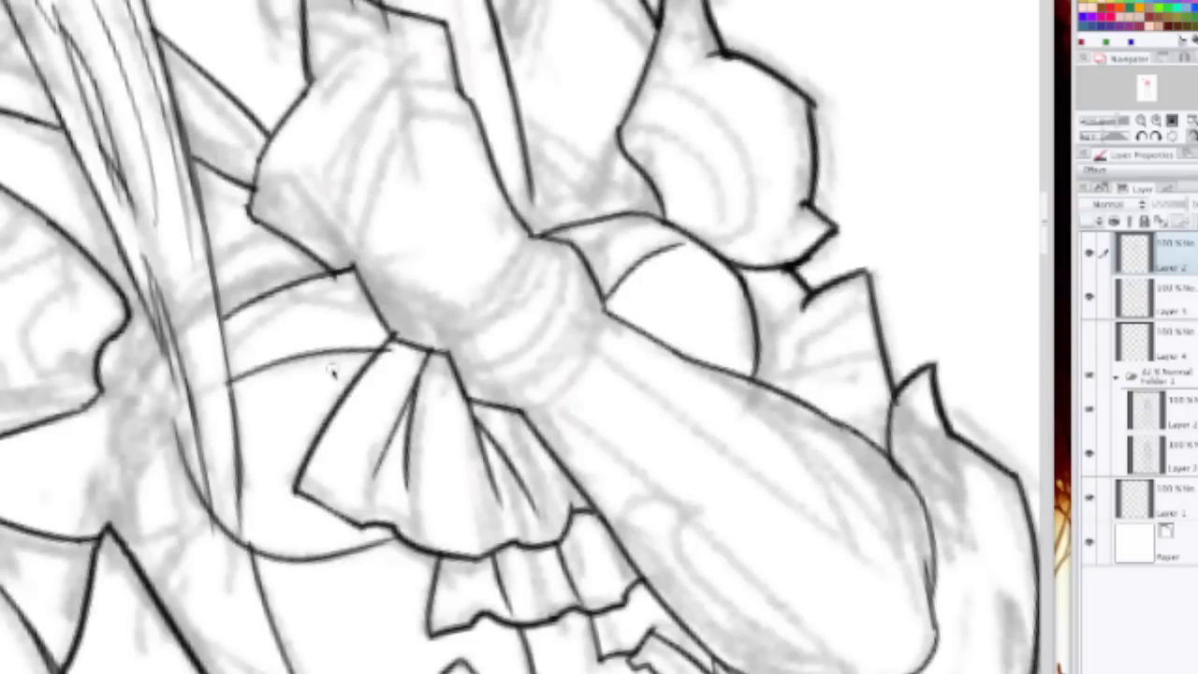
Step: Ink the inner border of the pointed hip flap and its long straight edge running up to the cross pendant
scroll(582, 235, "down", 5)
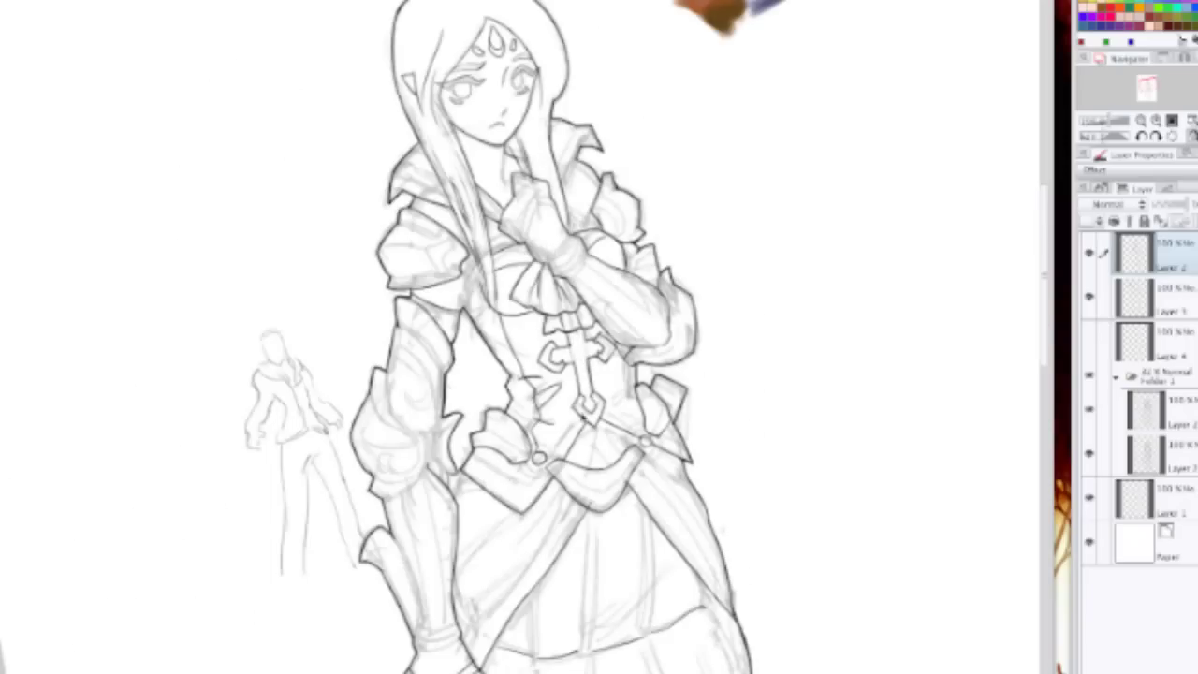
scroll(579, 481, "up", 2)
scroll(429, 337, "up", 2)
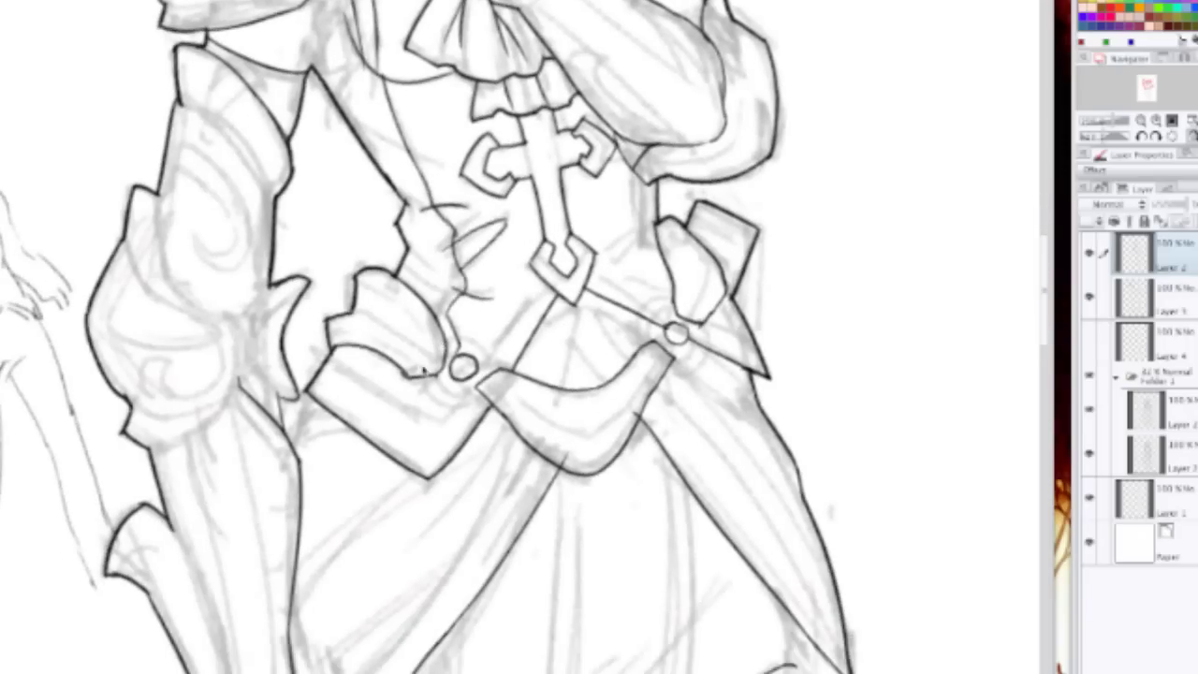
scroll(390, 379, "up", 2)
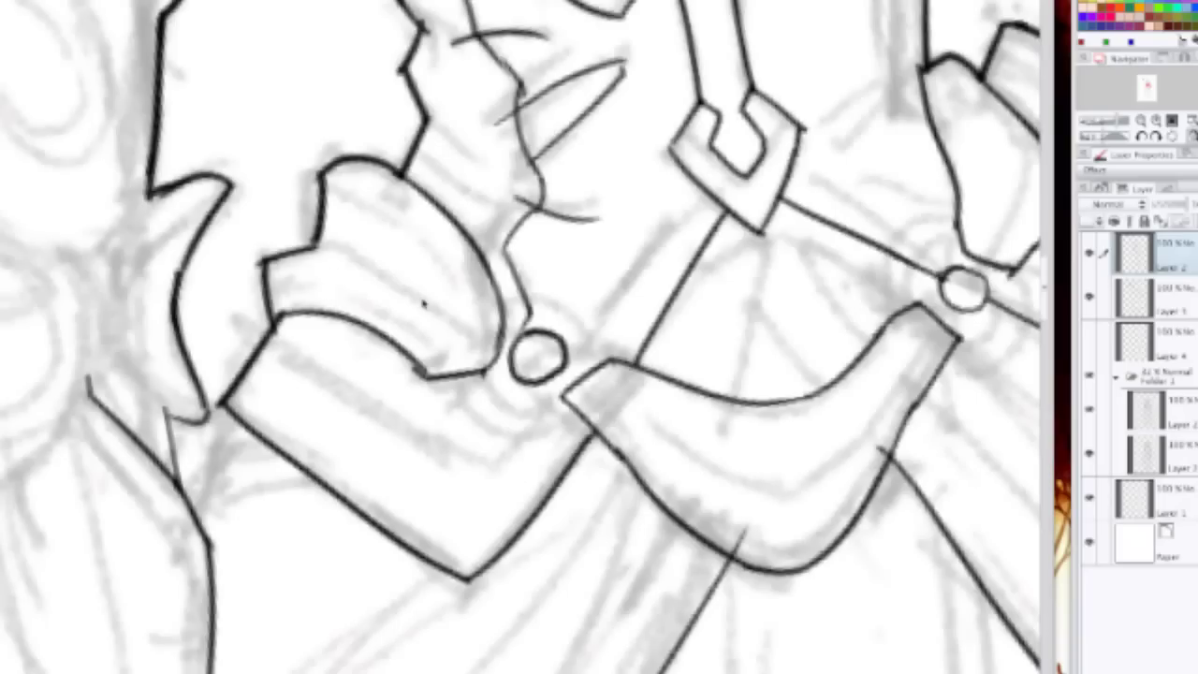
left_click_drag(424, 303, 423, 395)
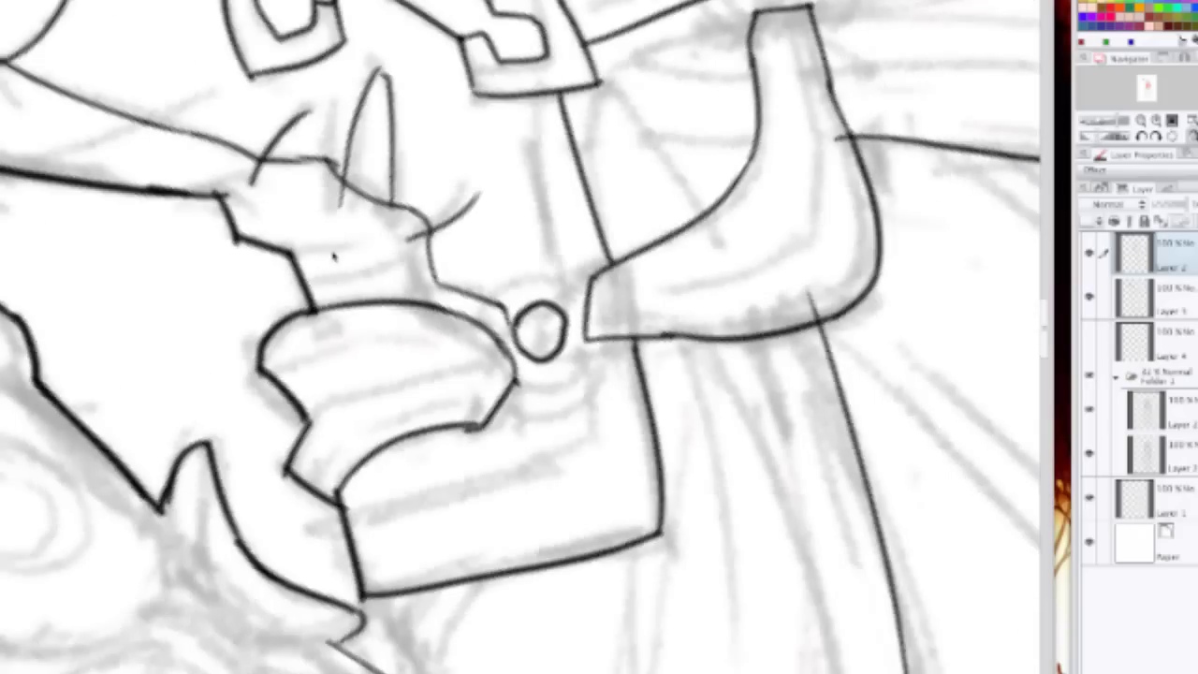
left_click_drag(333, 256, 415, 195)
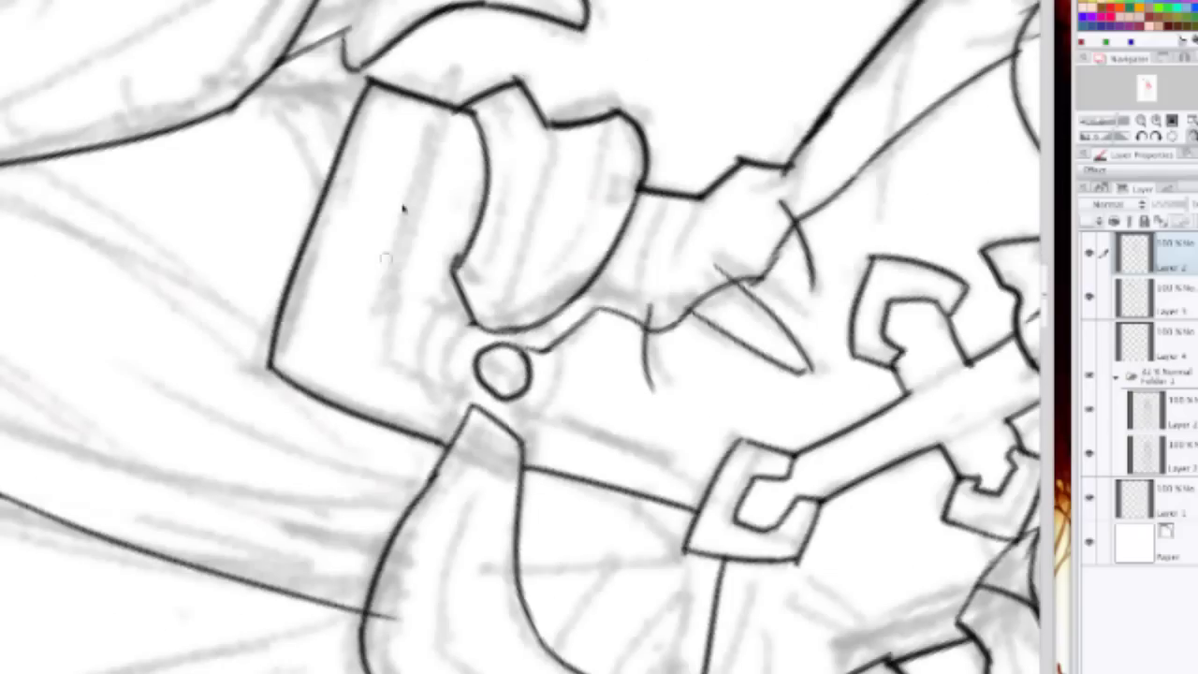
mouse_move(440, 101)
left_mouse_down()
mouse_move(375, 372)
mouse_move(446, 391)
left_mouse_up()
left_click_drag(694, 110, 595, 188)
left_click_drag(600, 264, 496, 84)
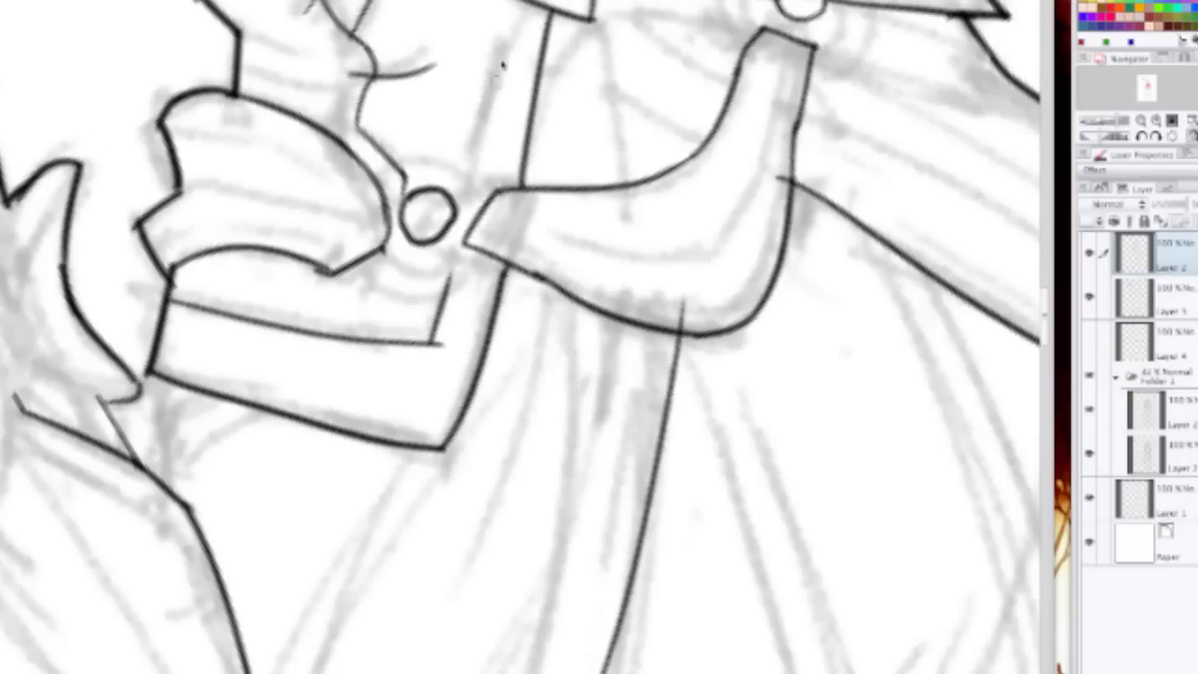
mouse_move(454, 245)
left_mouse_down()
mouse_move(498, 105)
mouse_move(439, 365)
mouse_move(538, 296)
left_mouse_up()
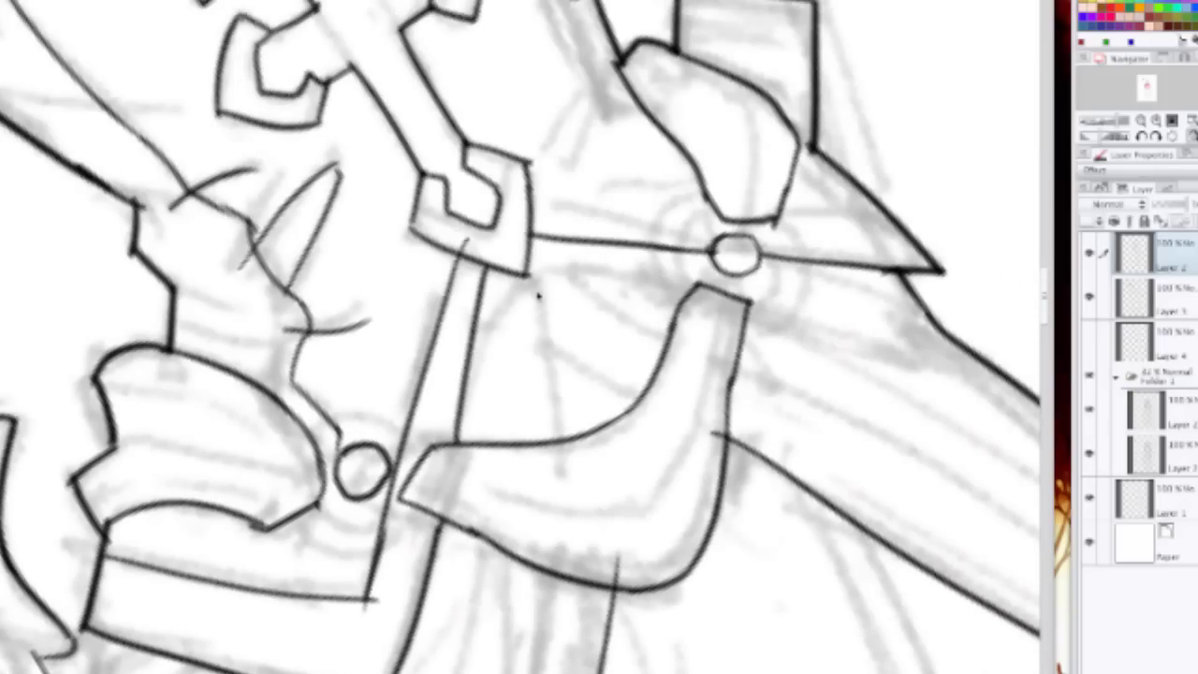
left_click_drag(416, 457, 420, 240)
Step: Try to thicken the straight edge between the cross pendant and the hip flap, and undo both strokes
left_click_drag(467, 41, 378, 374)
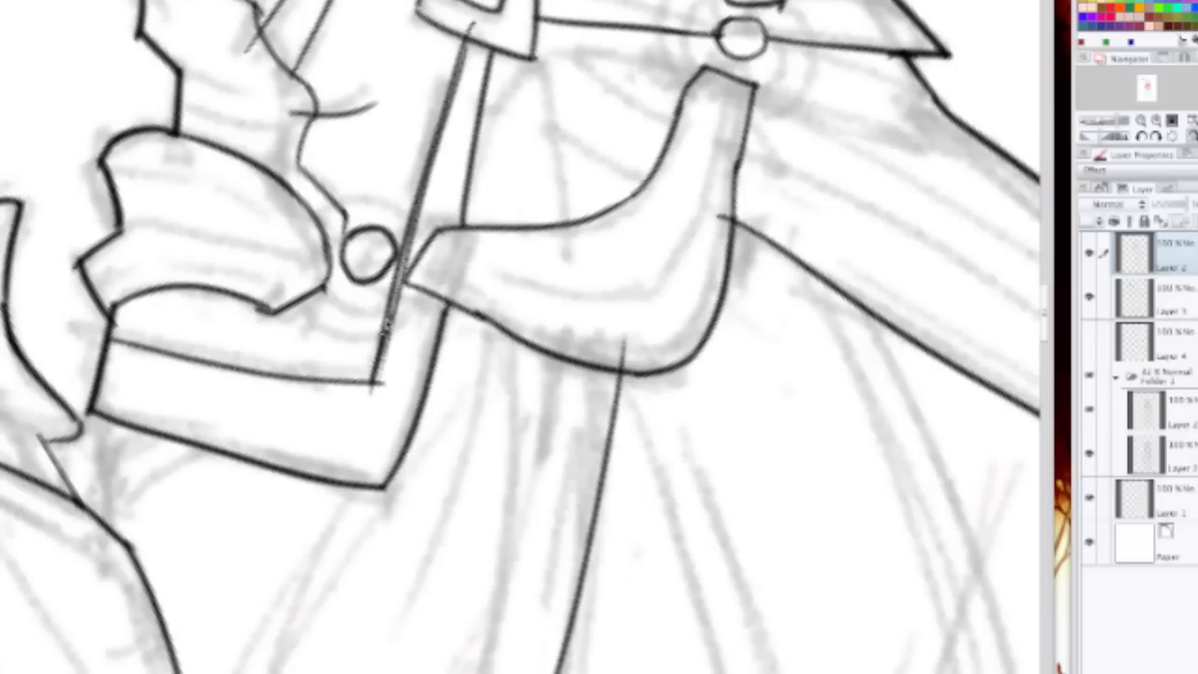
left_click_drag(466, 53, 374, 417)
key("ctrl+z")
key("ctrl+z")
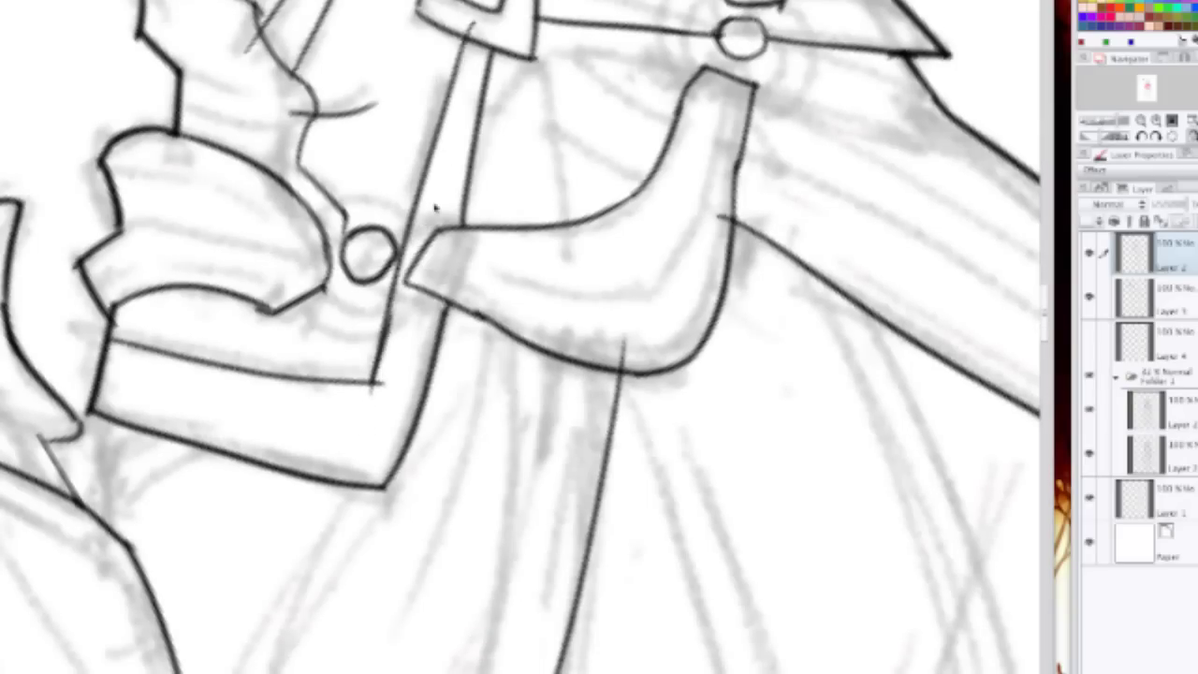
Step: Ink a near-vertical fold line from the belt beside the cross pendant, past the curved waist flap and down into the skirt
mouse_move(735, 121)
left_mouse_down()
mouse_move(415, 193)
mouse_move(568, 268)
left_mouse_up()
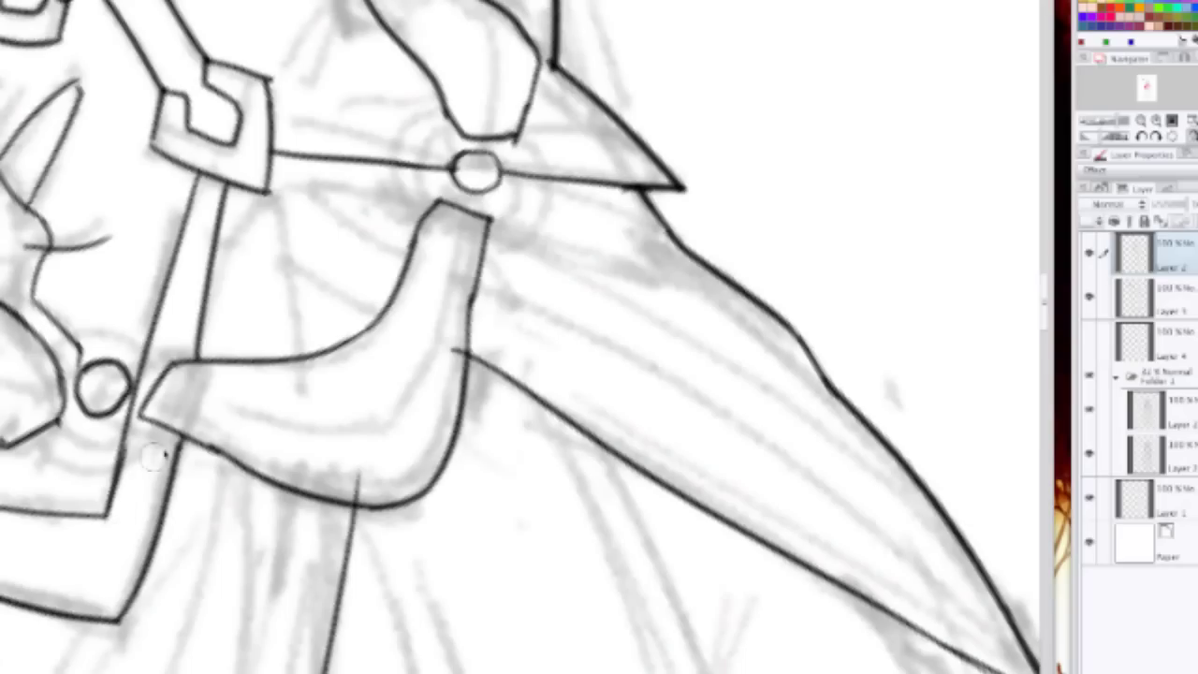
scroll(236, 408, "down", 3)
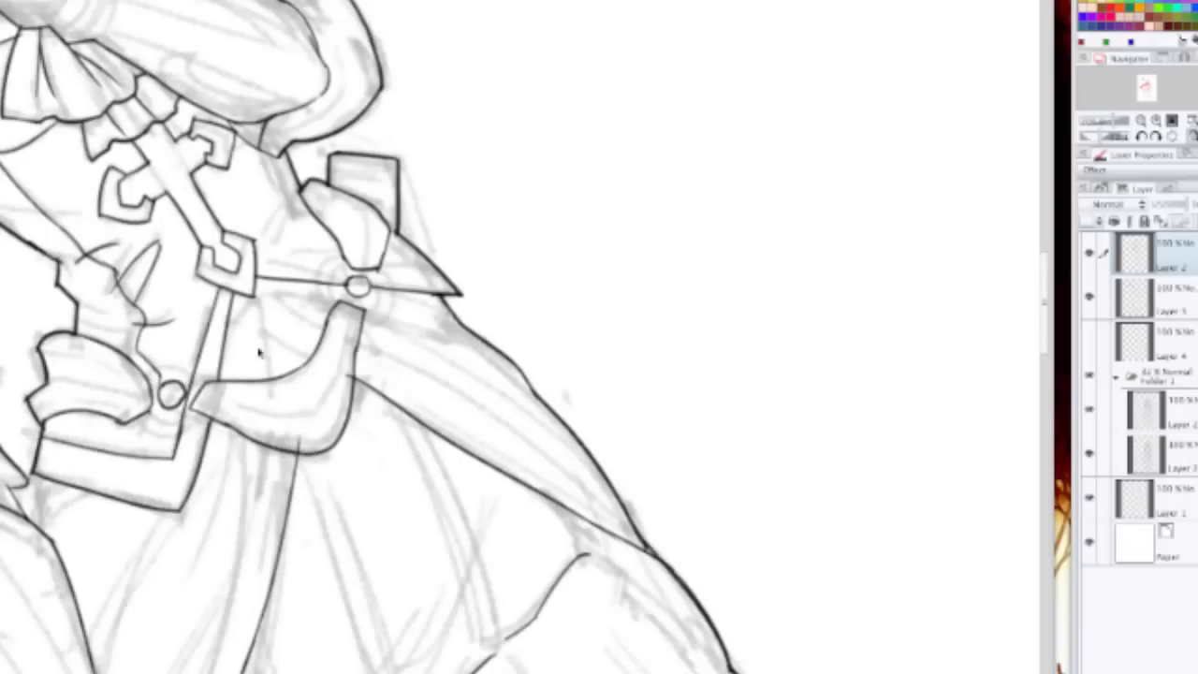
scroll(259, 351, "up", 3)
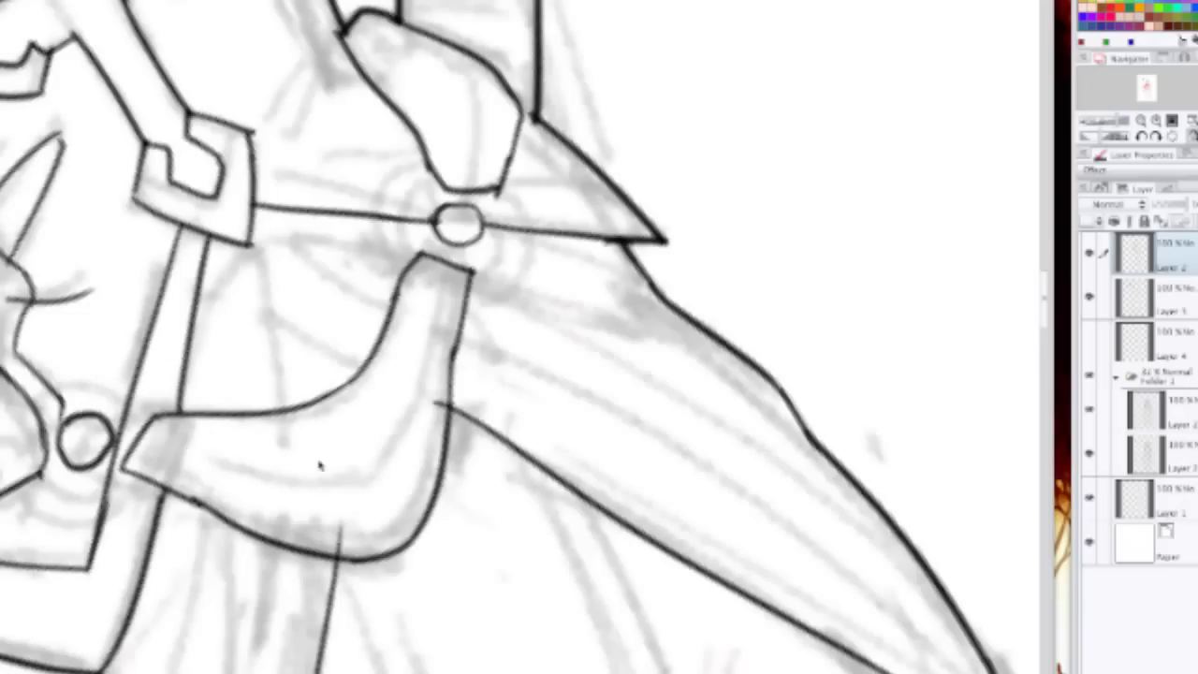
left_click_drag(319, 465, 321, 286)
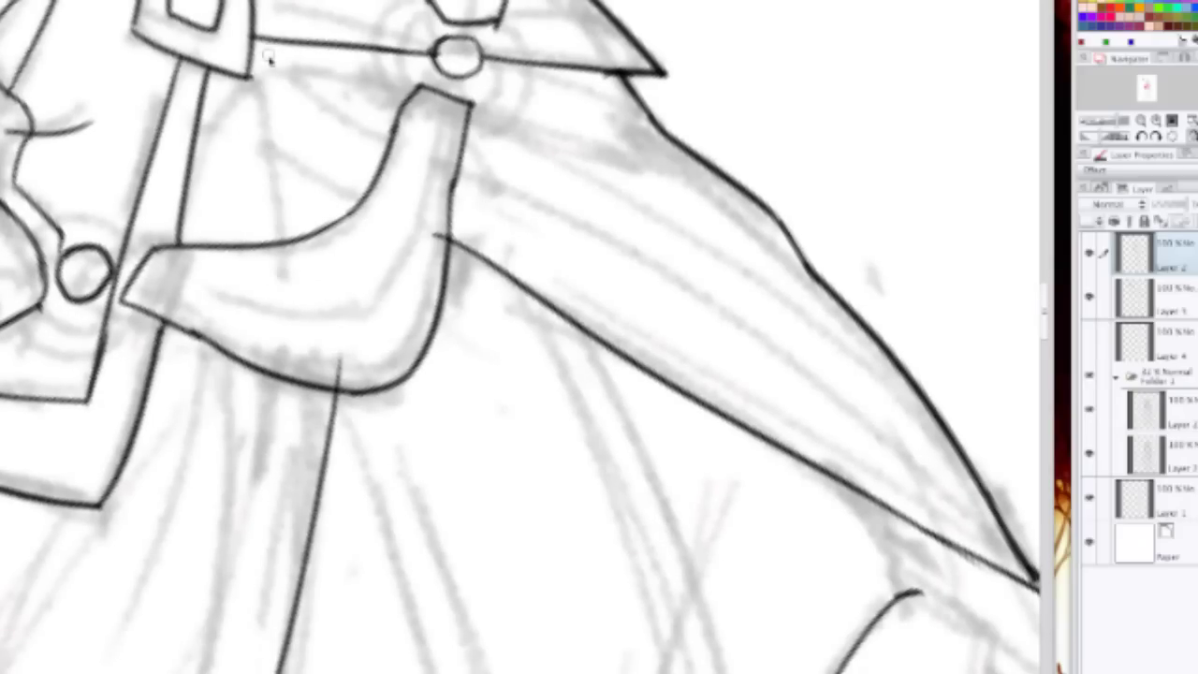
left_click_drag(263, 41, 281, 254)
scroll(293, 195, "down", 3)
scroll(321, 395, "up", 2)
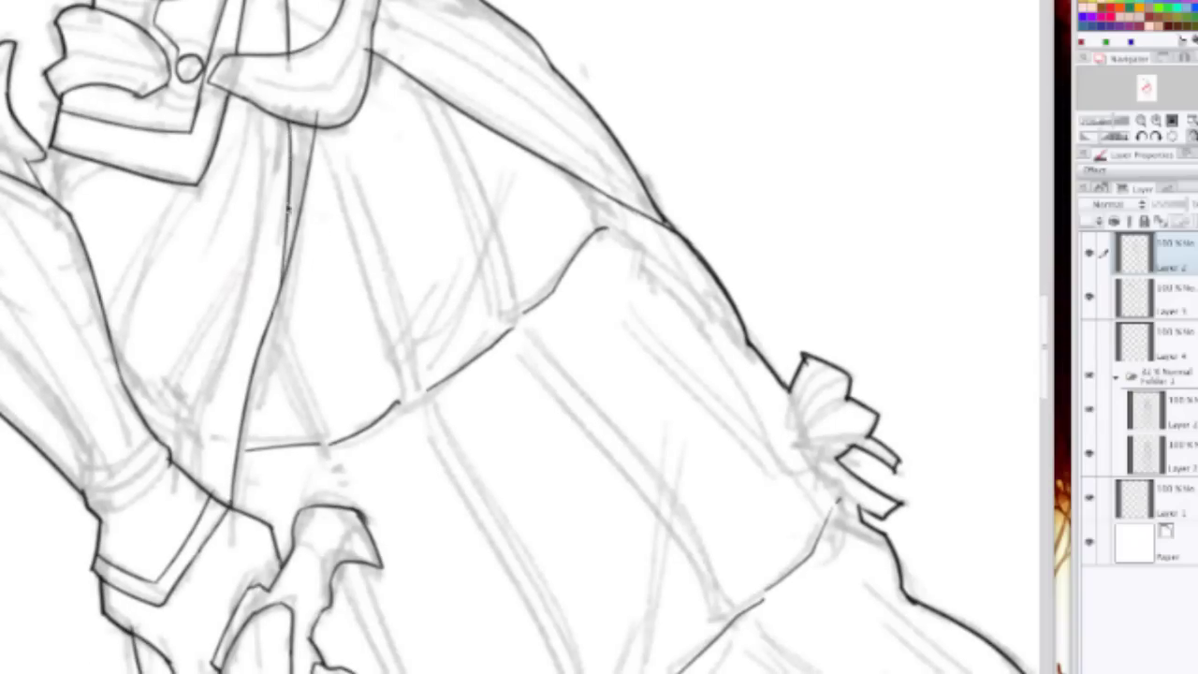
mouse_move(285, 256)
left_mouse_down()
mouse_move(275, 311)
mouse_move(290, 336)
mouse_move(290, 417)
mouse_move(334, 377)
left_mouse_up()
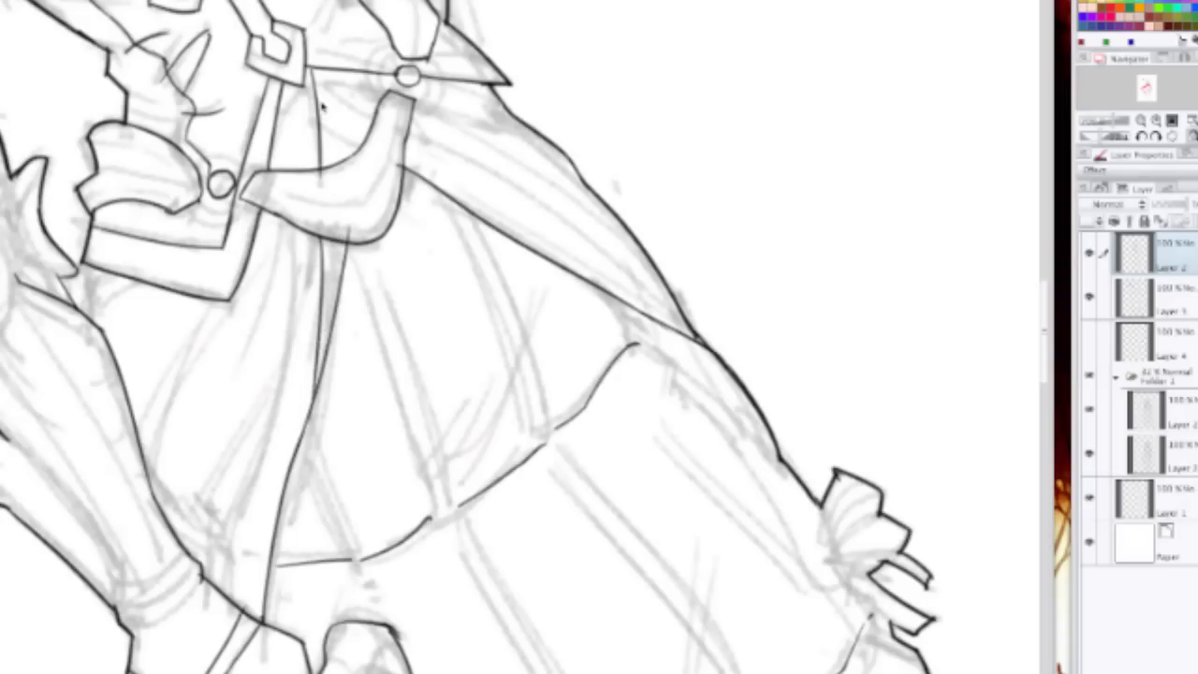
Step: Compare the skirt without and with the new fold line, restore the line and retrace it from the belt downwards
key("ctrl+z")
key("ctrl+z")
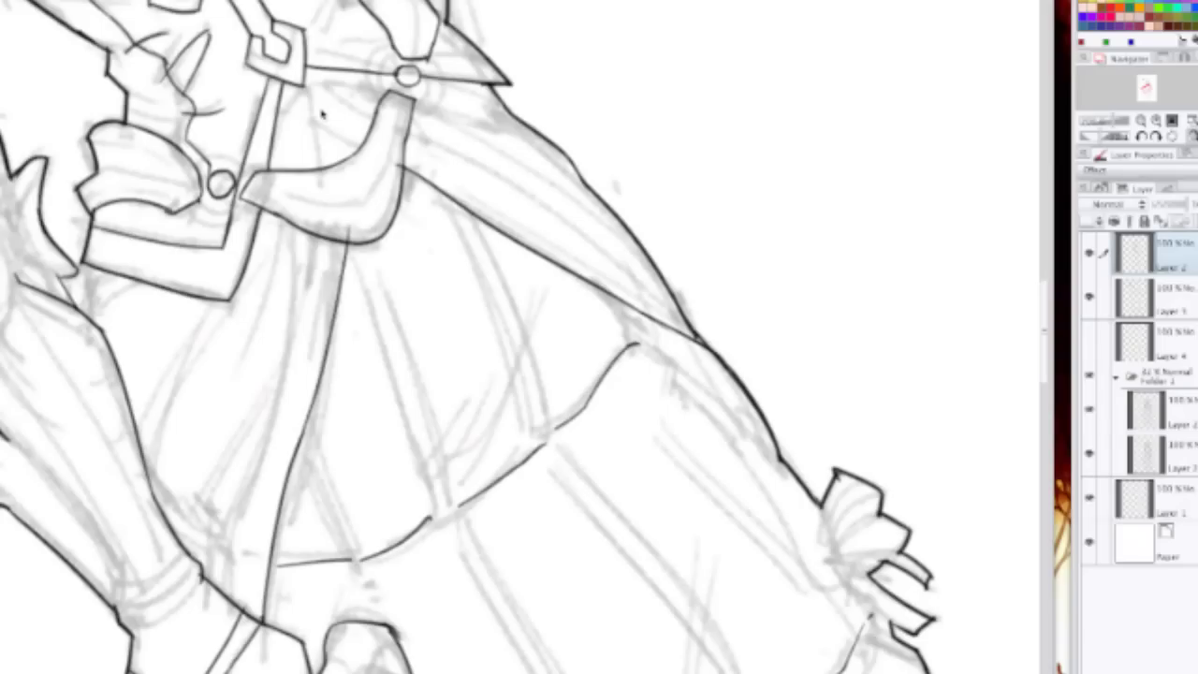
key("ctrl+y")
key("ctrl+y")
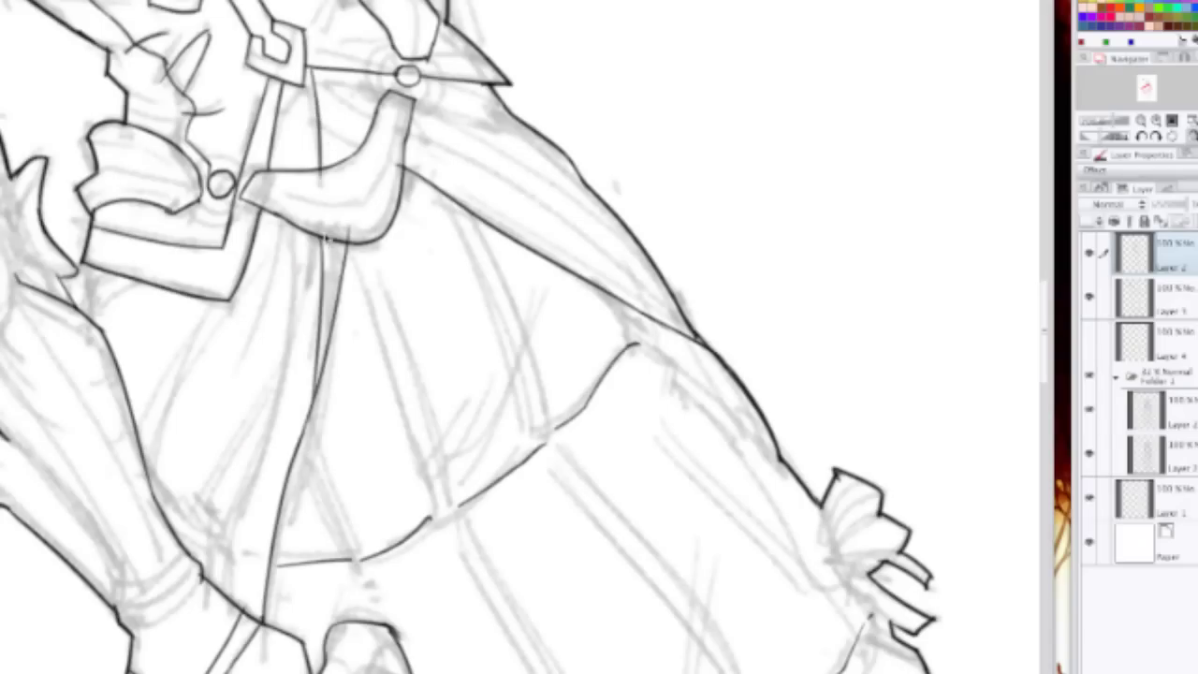
left_click_drag(313, 79, 325, 357)
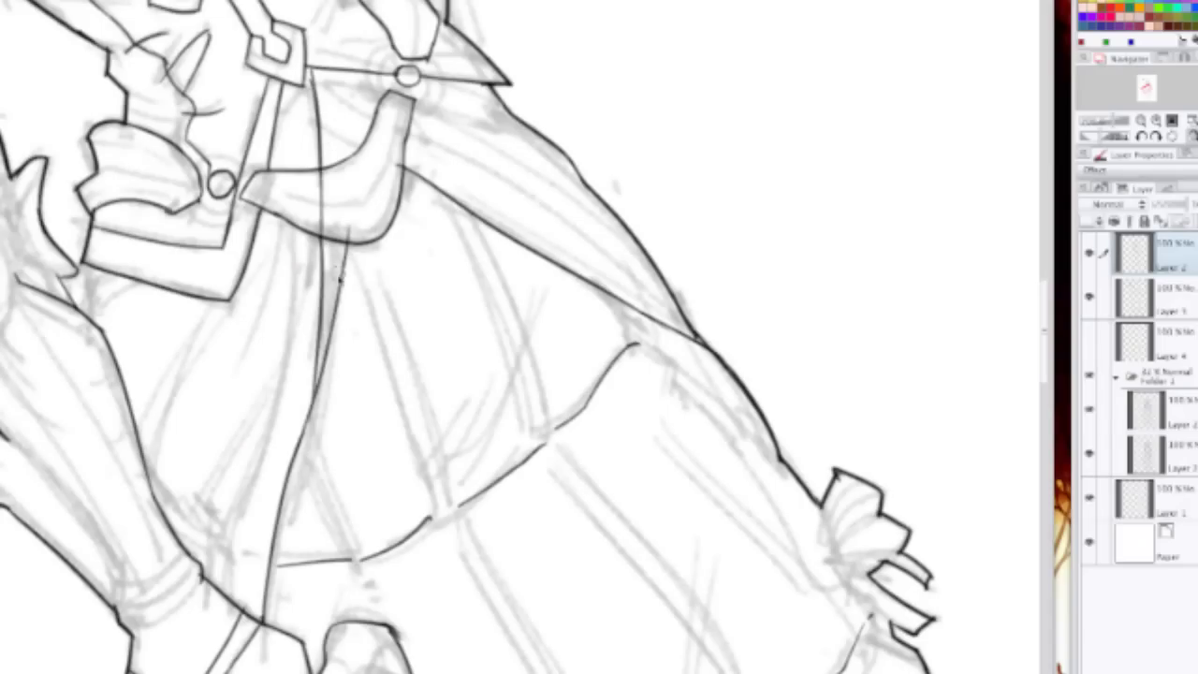
Step: Try to ink a second fold line on the skirt beside the near-vertical one, undoing each stroke
key("ctrl+z")
key("ctrl+y")
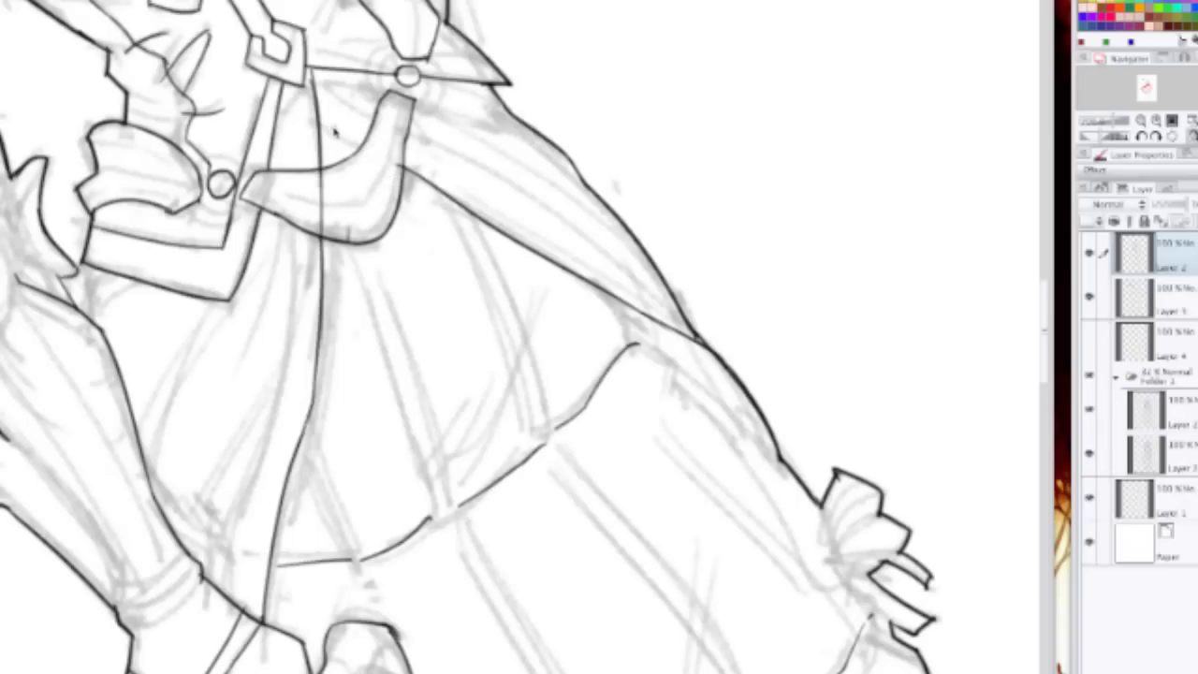
mouse_move(334, 132)
left_mouse_down()
mouse_move(361, 152)
mouse_move(410, 137)
mouse_move(398, 262)
left_mouse_up()
key("ctrl+z")
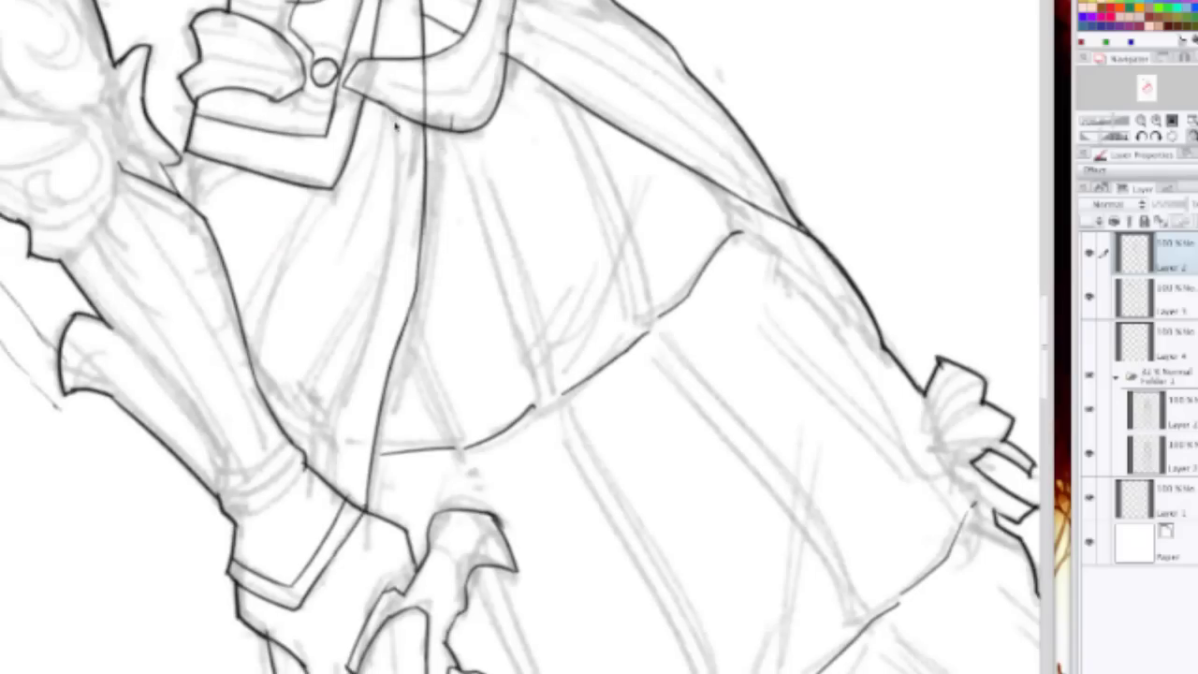
left_click_drag(393, 117, 379, 273)
key("ctrl+z")
key("ctrl+z")
mouse_move(390, 107)
left_mouse_down()
mouse_move(383, 268)
mouse_move(361, 325)
left_mouse_up()
key("ctrl+z")
key("ctrl+z")
key("ctrl+z")
Step: Ink the second long fold line beside the first, from below the curved waist flap down to the gauntlet cuff
left_click_drag(397, 113, 329, 451)
key("ctrl+z")
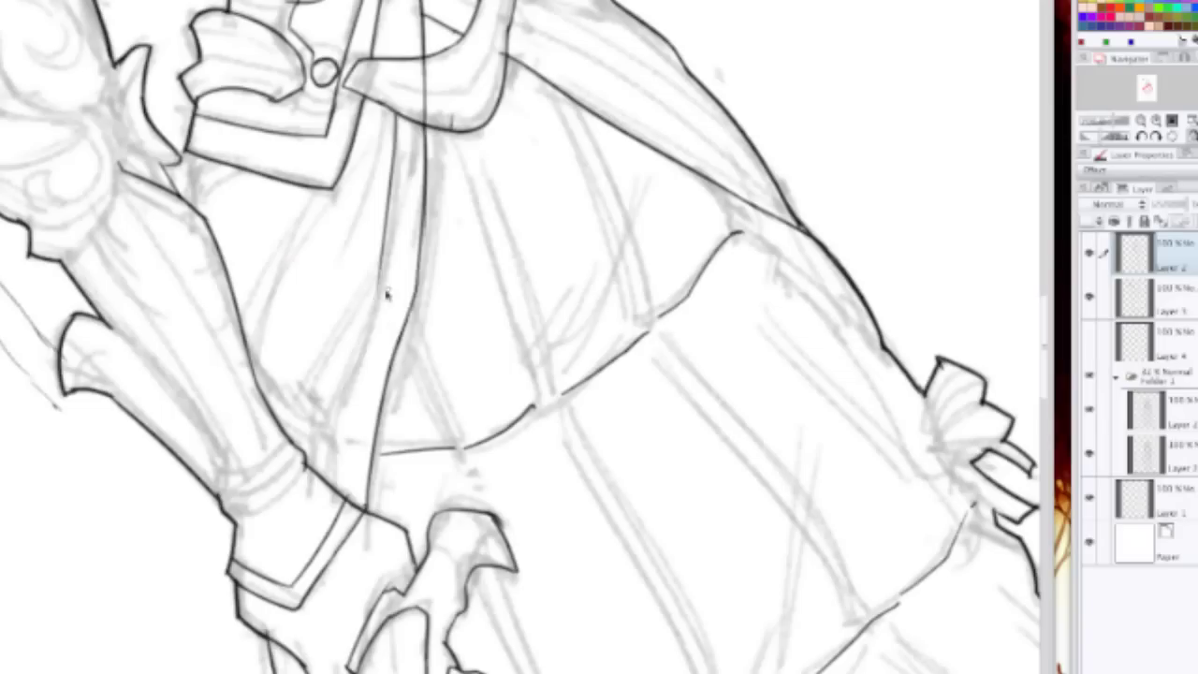
left_click_drag(387, 273, 329, 466)
left_click_drag(340, 421, 343, 507)
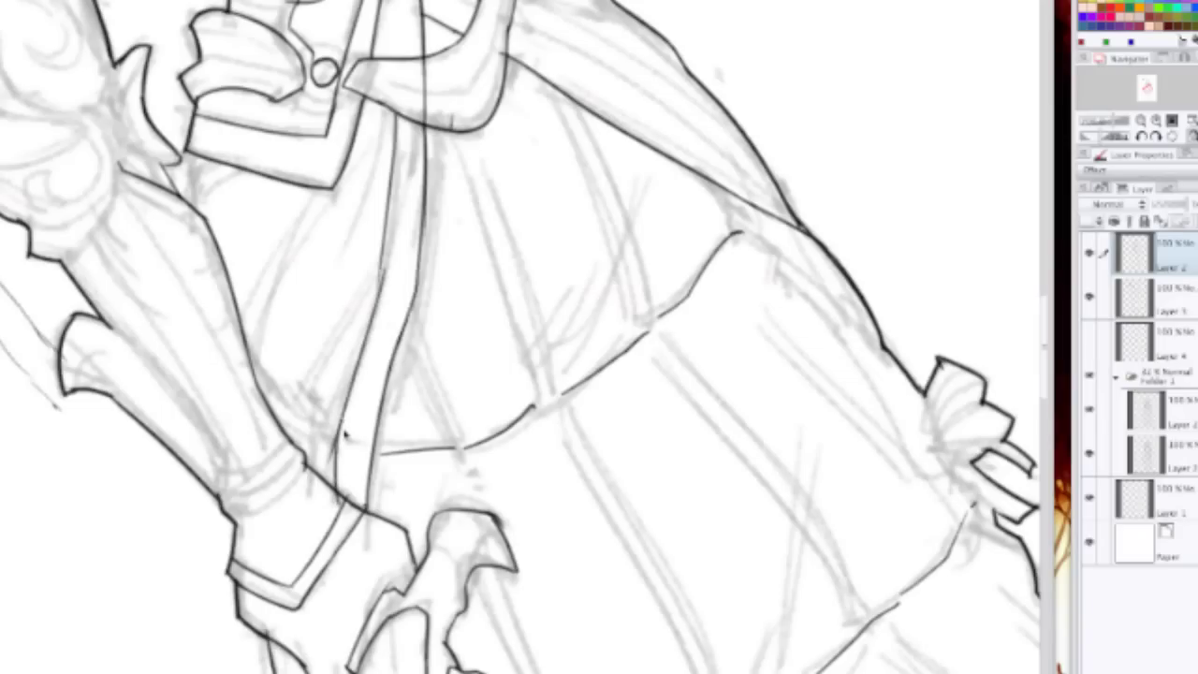
key("ctrl+z")
left_click_drag(336, 428, 335, 494)
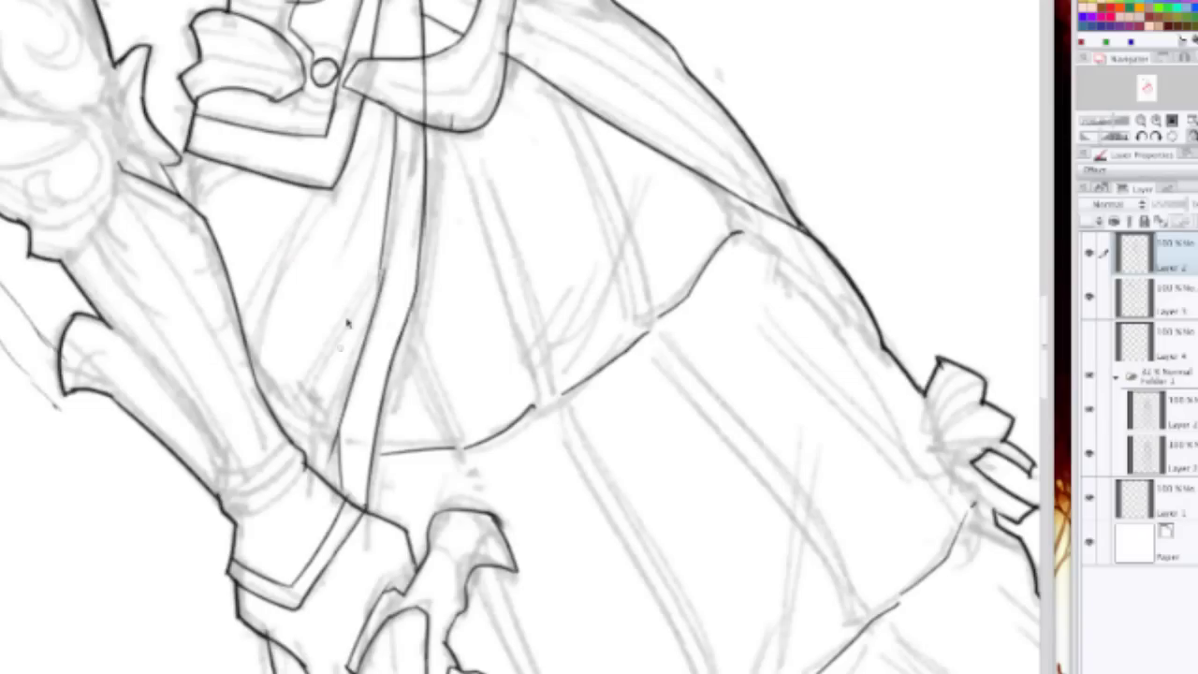
Step: Ink short branching folds above the wrist and a long curved fold from the forearm up to the hip flap's corner
left_click_drag(374, 266, 294, 436)
left_click_drag(324, 391, 308, 474)
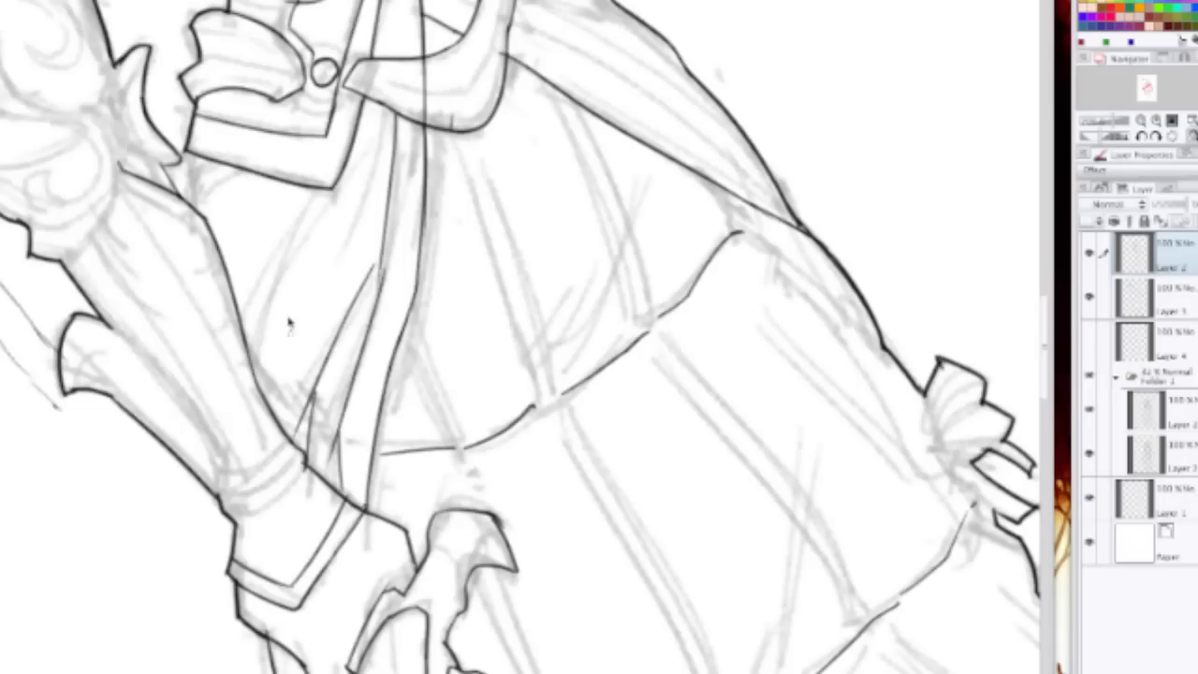
left_click_drag(256, 359, 320, 213)
left_click_drag(274, 297, 351, 167)
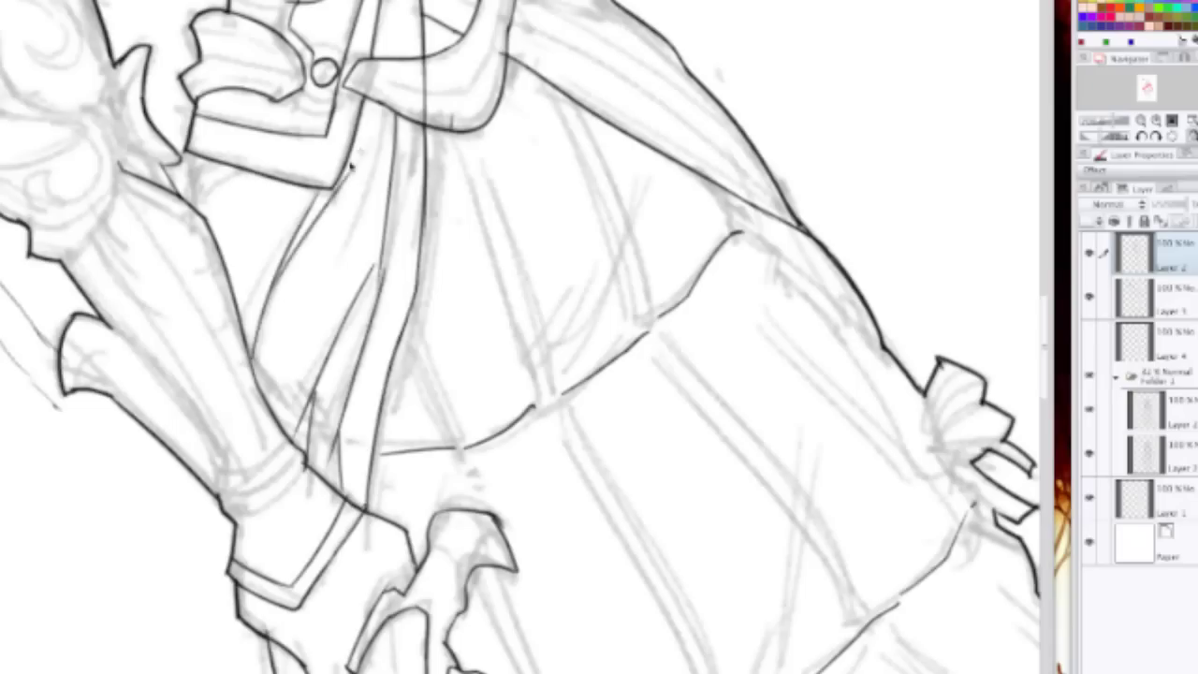
Step: Ink a short fold running down past the hip flap's corner, plus a small crease between the flap and the forearm
left_click_drag(369, 103, 349, 242)
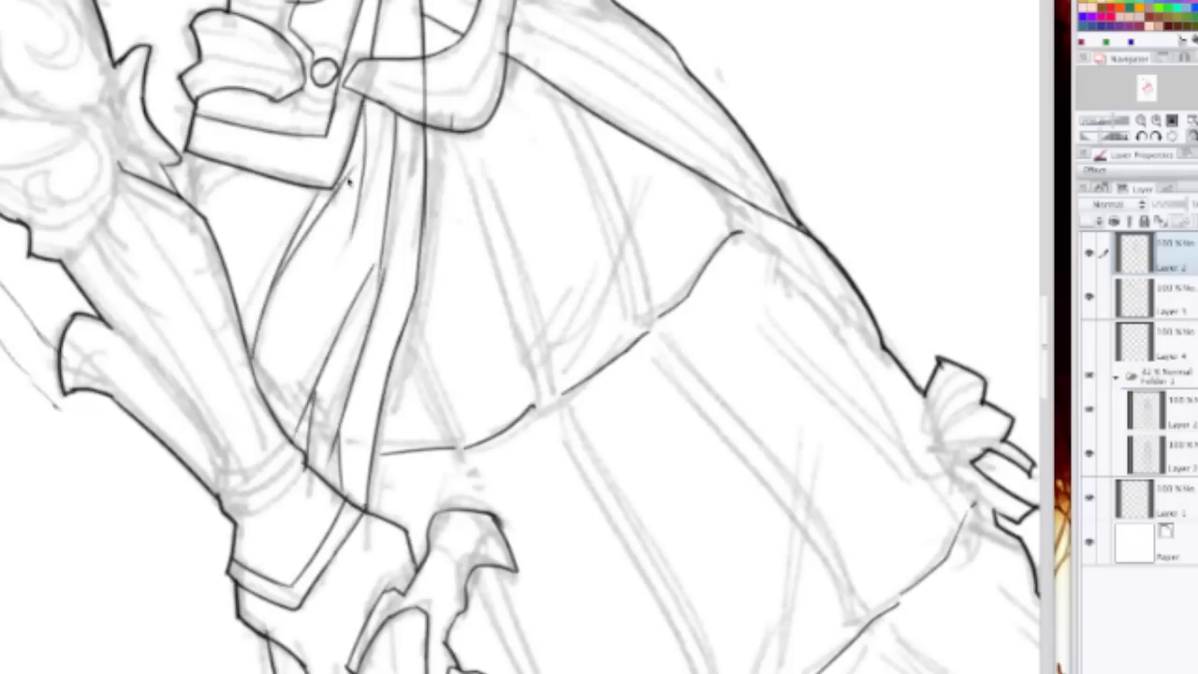
key("ctrl+z")
left_click_drag(367, 107, 351, 242)
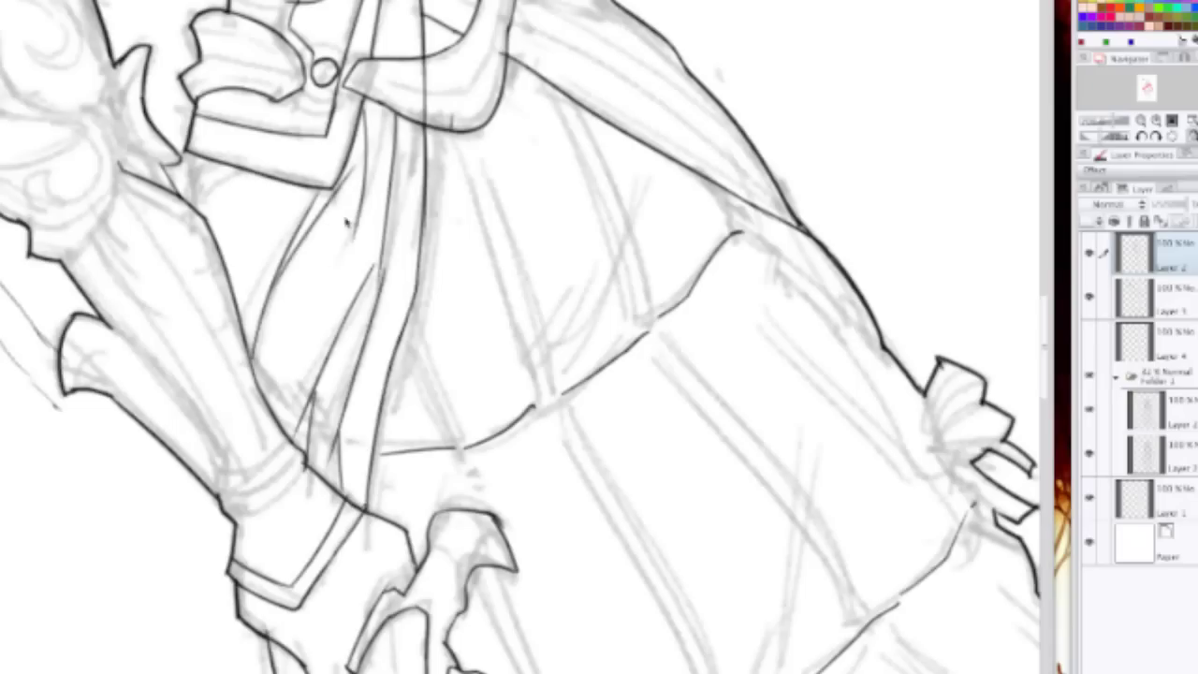
key("ctrl+z")
left_click_drag(359, 119, 343, 238)
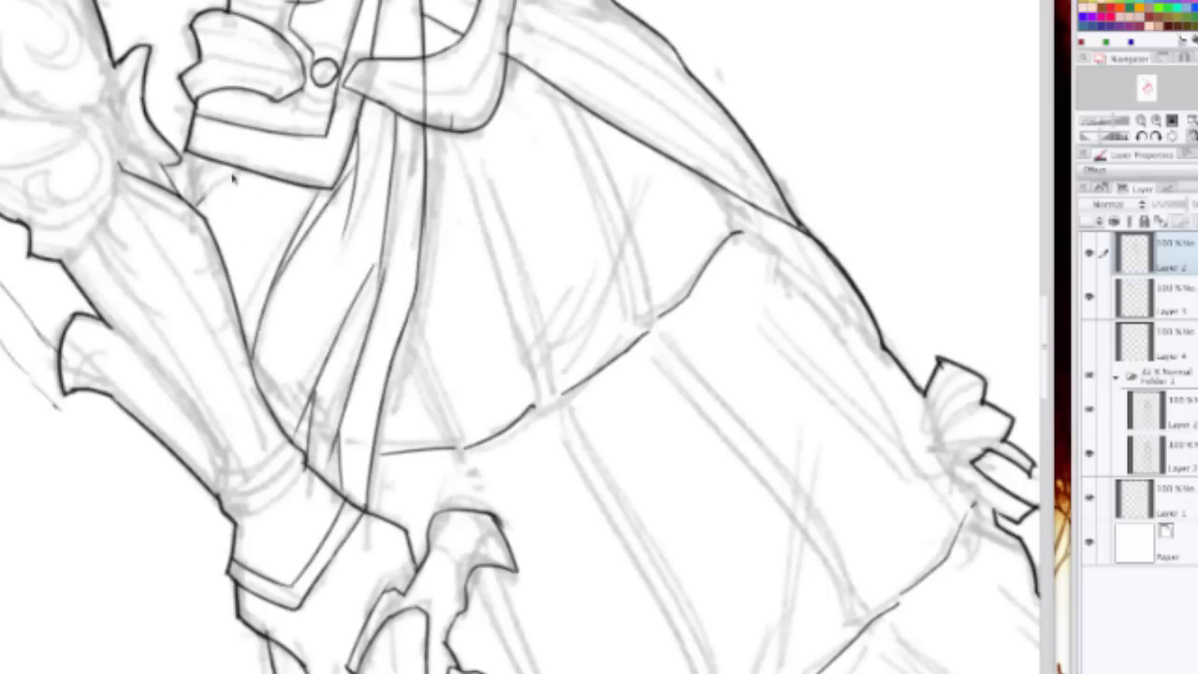
left_click_drag(194, 200, 234, 173)
Step: Review the line art of the torso, hip and skirt at several zoom levels and canvas rotations
scroll(217, 157, "down", 2)
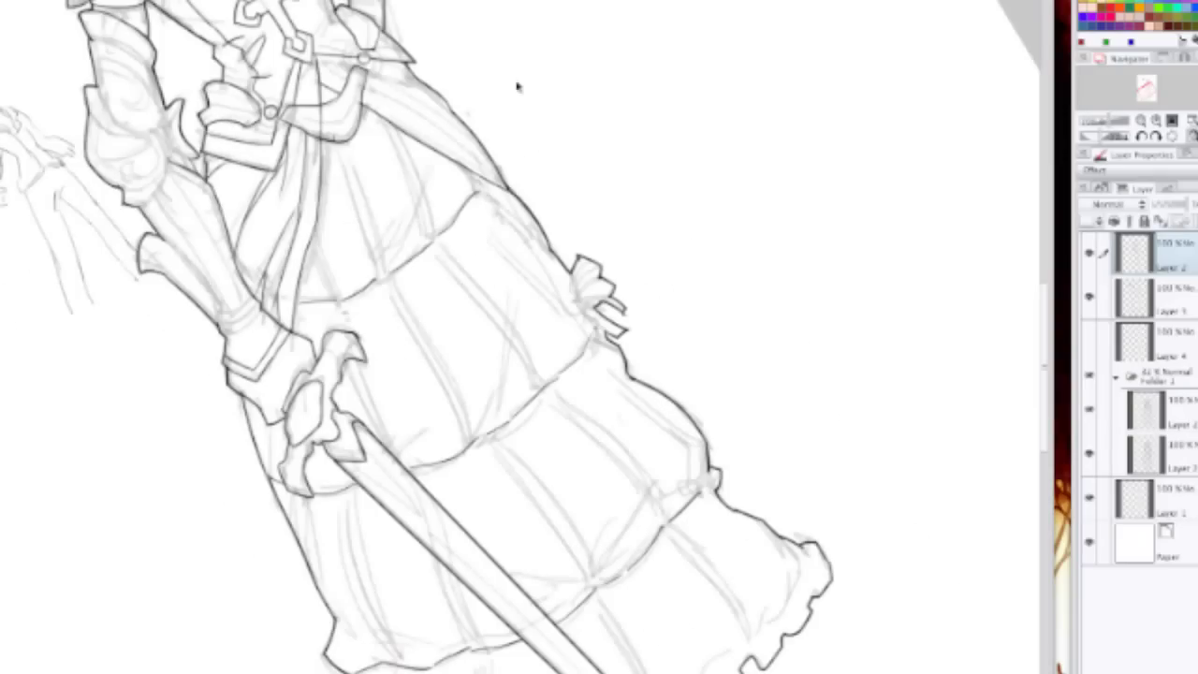
left_click_drag(517, 87, 521, 348)
left_click_drag(583, 249, 610, 326)
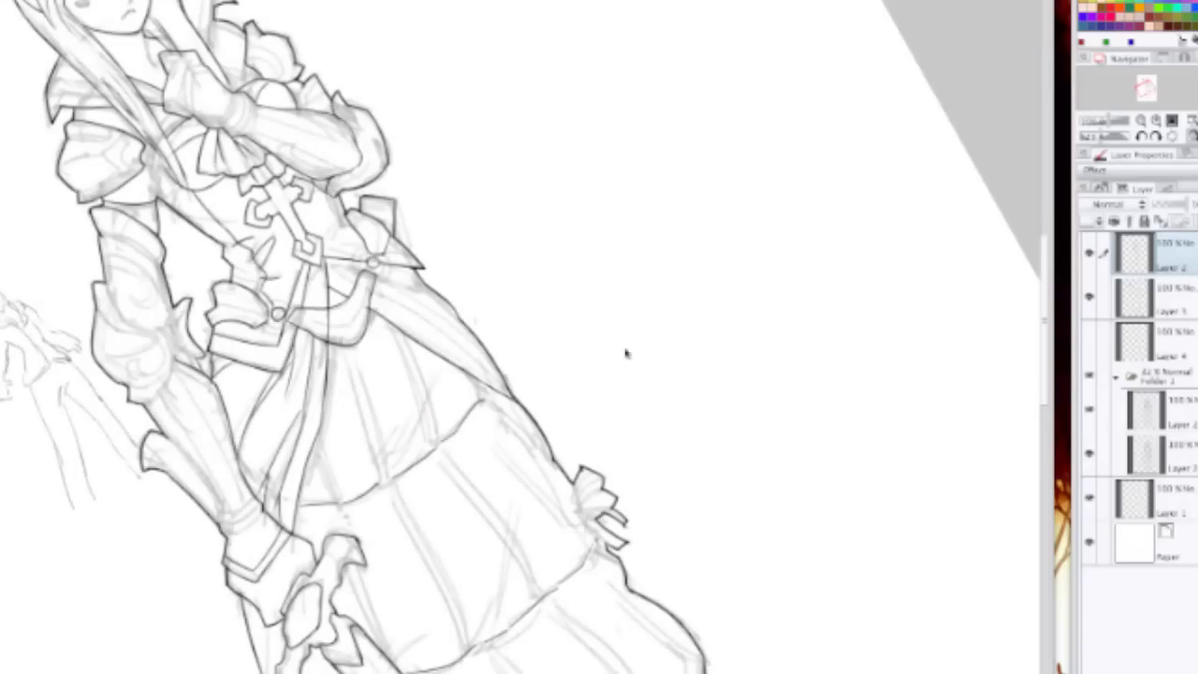
mouse_move(172, 520)
left_mouse_down()
mouse_move(260, 83)
mouse_move(709, 107)
mouse_move(575, 556)
mouse_move(341, 426)
mouse_move(686, 204)
left_mouse_up()
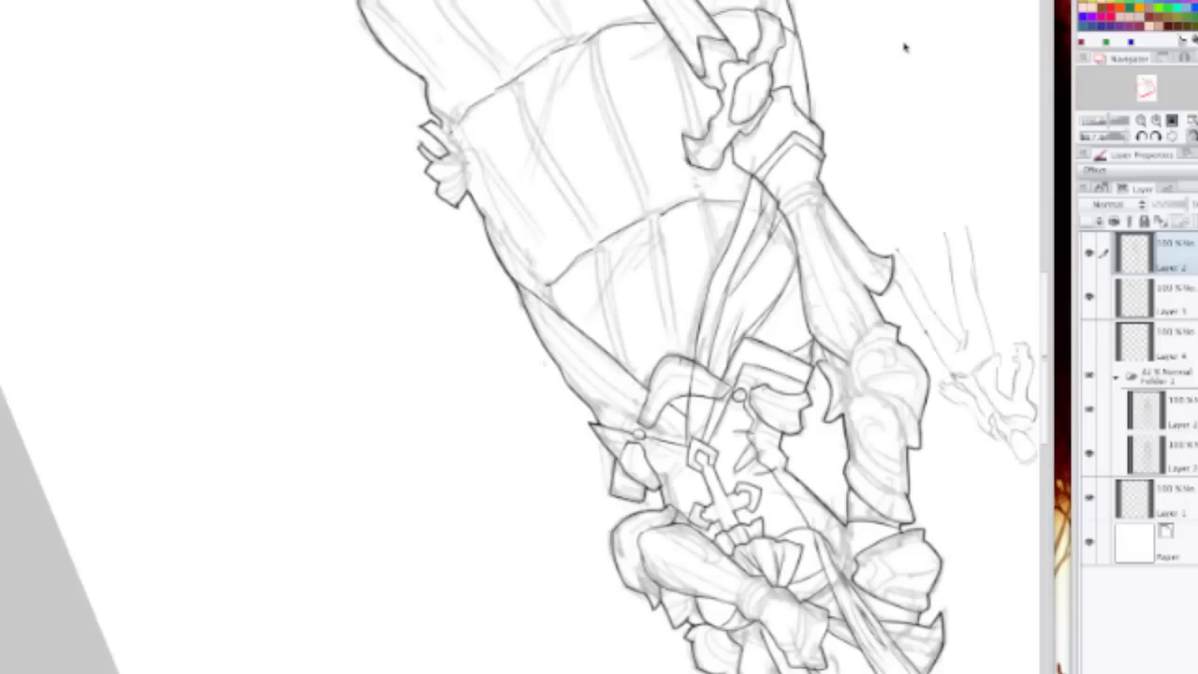
mouse_move(904, 47)
left_mouse_down()
mouse_move(557, 7)
mouse_move(447, 80)
mouse_move(350, 253)
mouse_move(342, 294)
left_mouse_up()
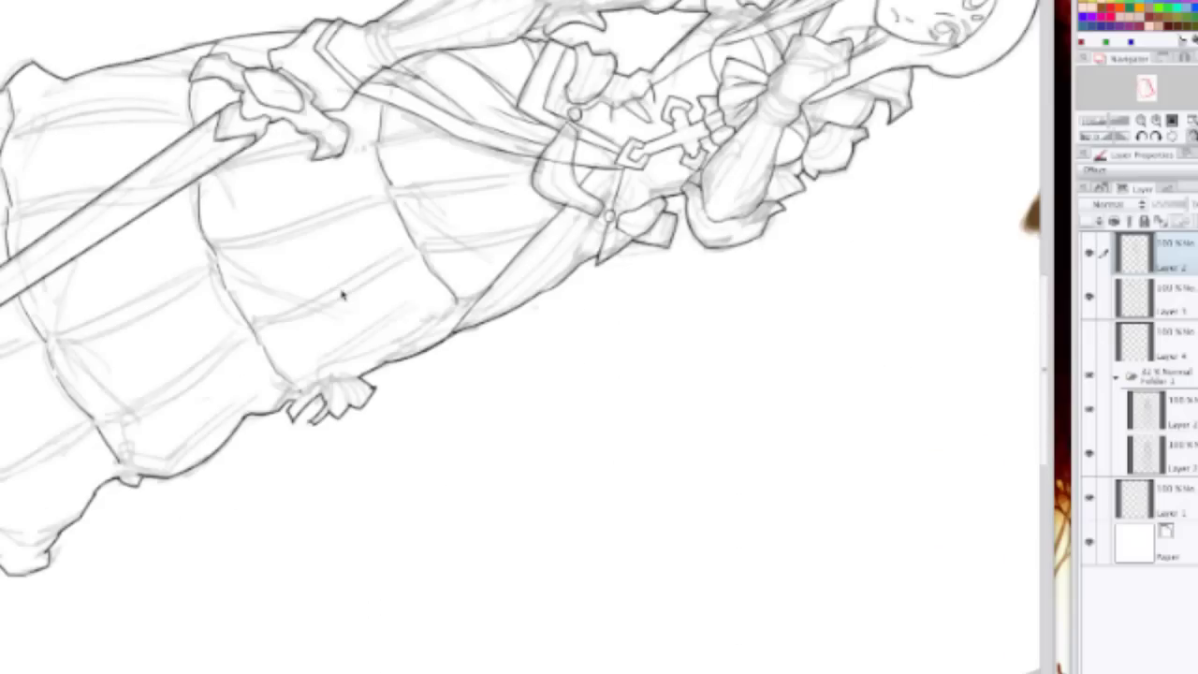
scroll(551, 254, "up", 3)
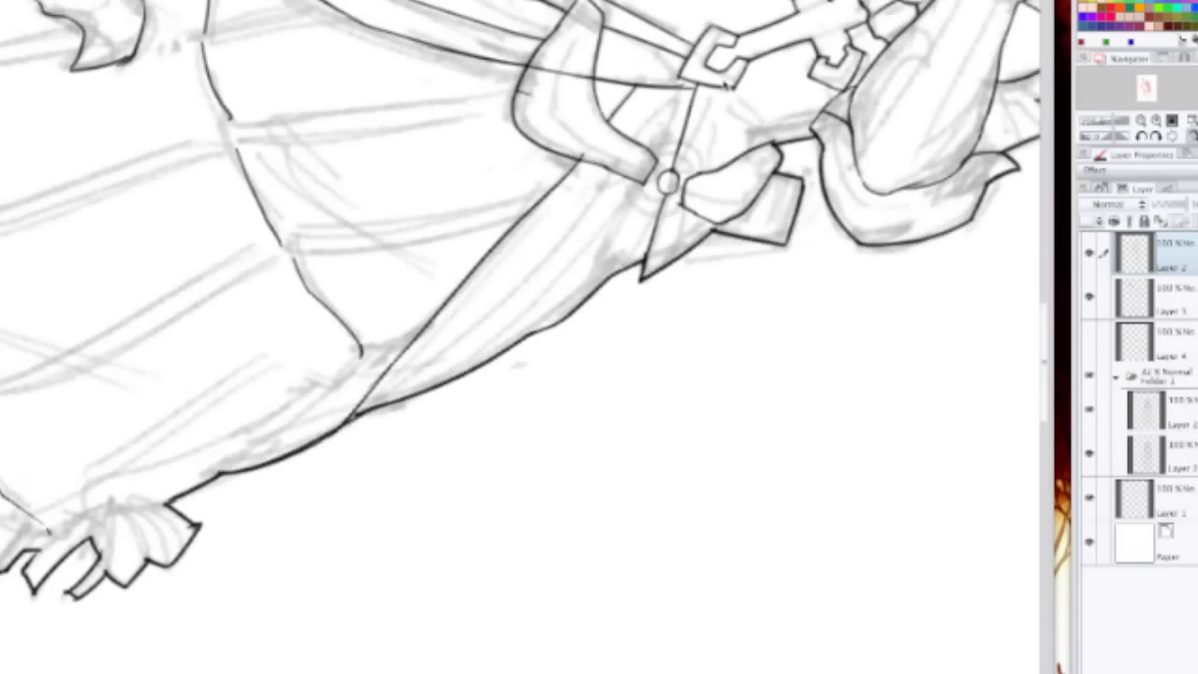
scroll(522, 328, "down", 2)
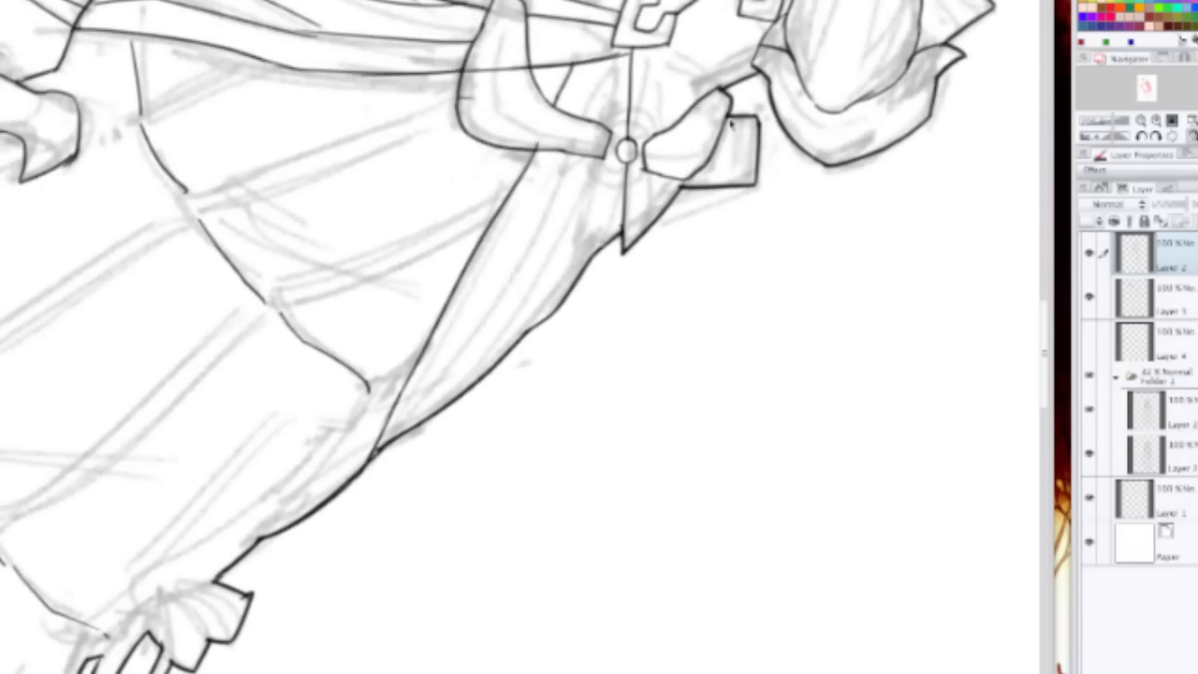
scroll(521, 327, "up", 2)
left_click_drag(420, 15, 444, 208)
scroll(443, 208, "up", 2)
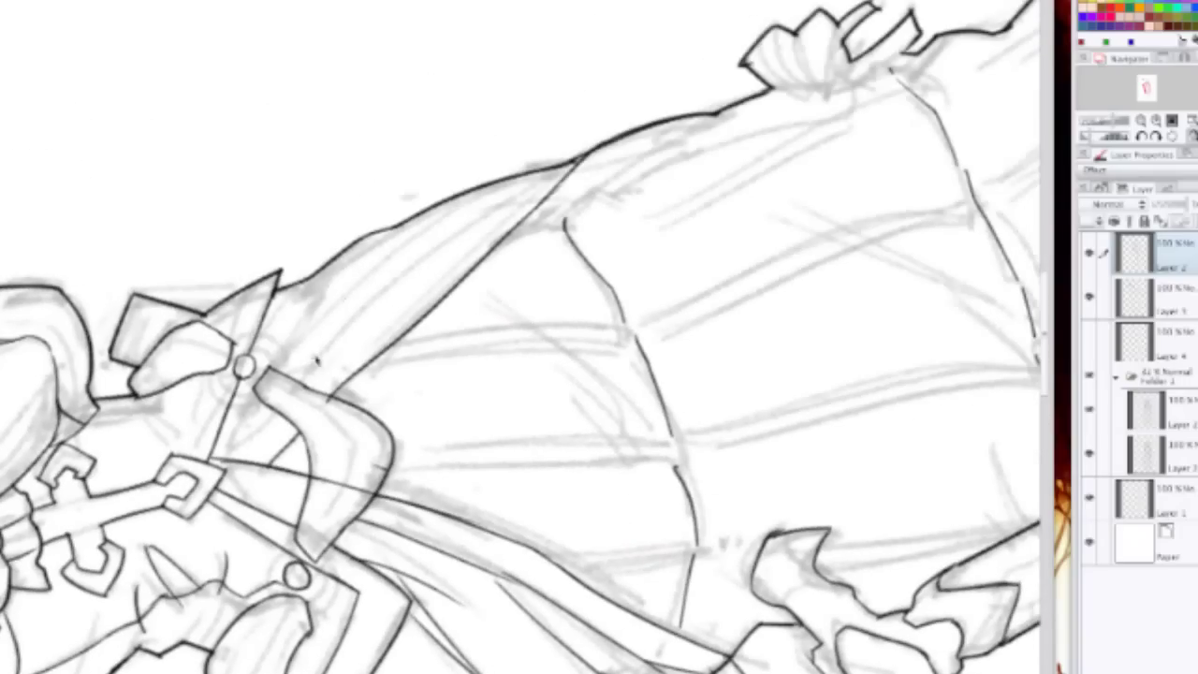
Step: Try long straight strokes across the hip drape next to the belt button, and undo all of them
left_click_drag(629, 15, 291, 314)
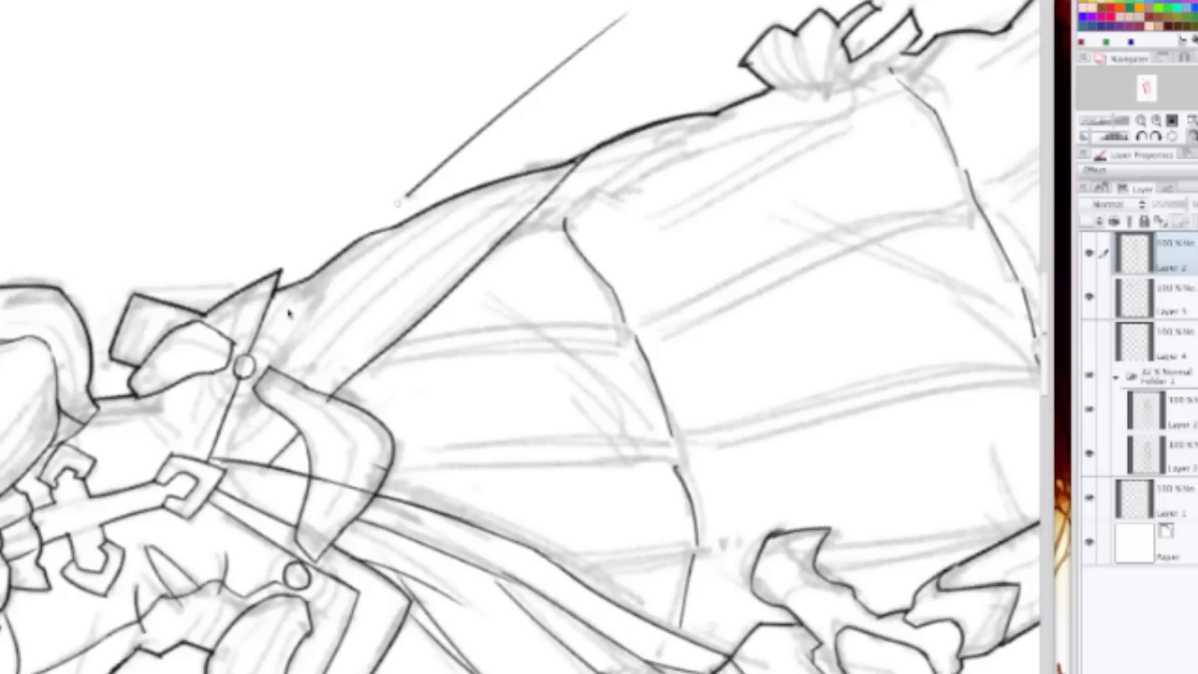
left_click_drag(195, 409, 558, 17)
left_click_drag(550, 105, 299, 485)
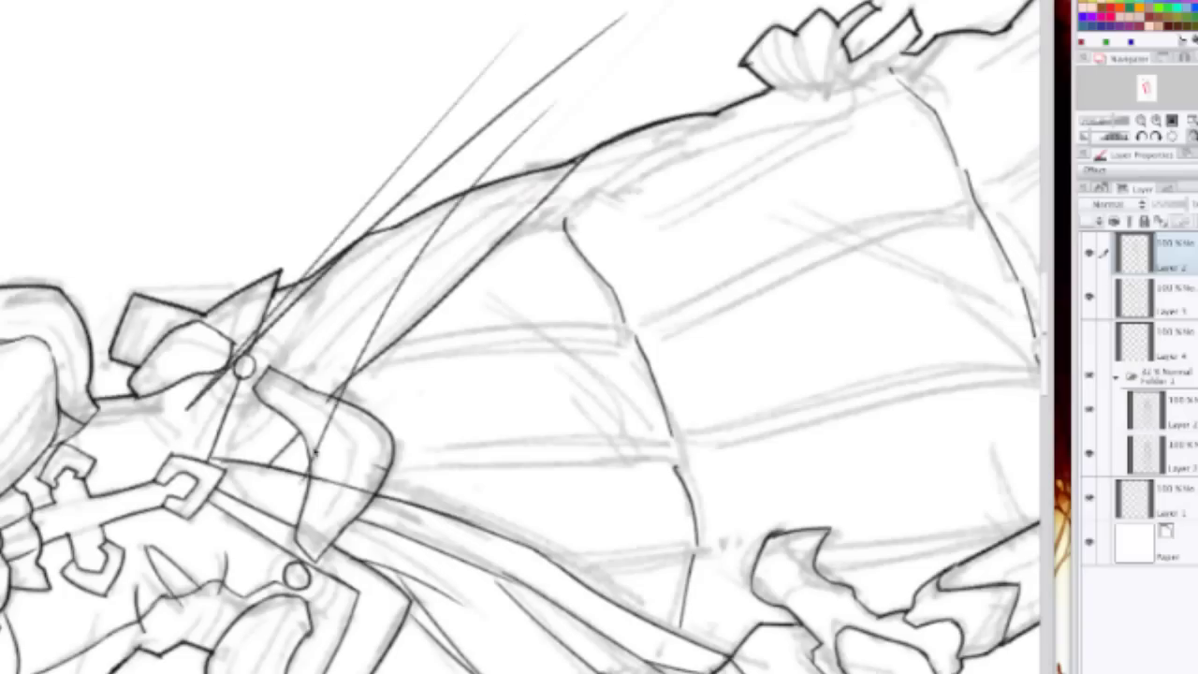
mouse_move(508, 101)
left_mouse_down()
mouse_move(290, 329)
mouse_move(196, 458)
left_mouse_up()
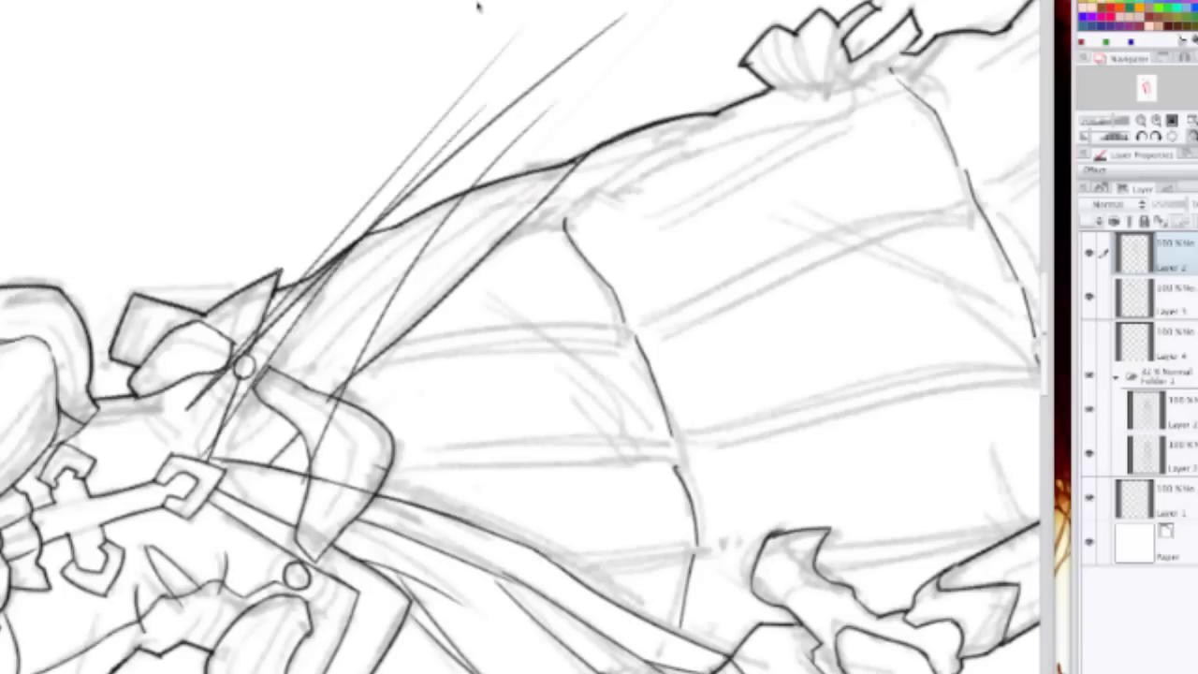
key("ctrl+z")
key("ctrl+z")
key("ctrl+z")
key("ctrl+z")
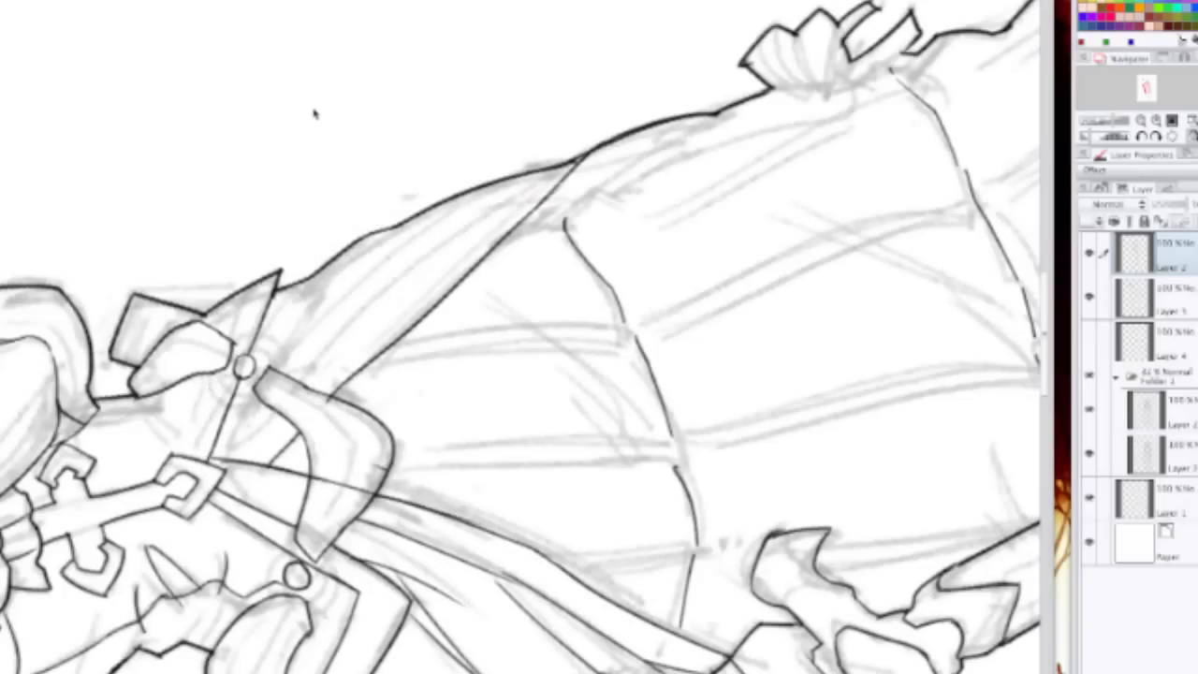
Step: Ink a long fold line inside the hip drape from the curved waist flap to its narrow end, redrawing it until it fits
left_click_drag(306, 373, 538, 178)
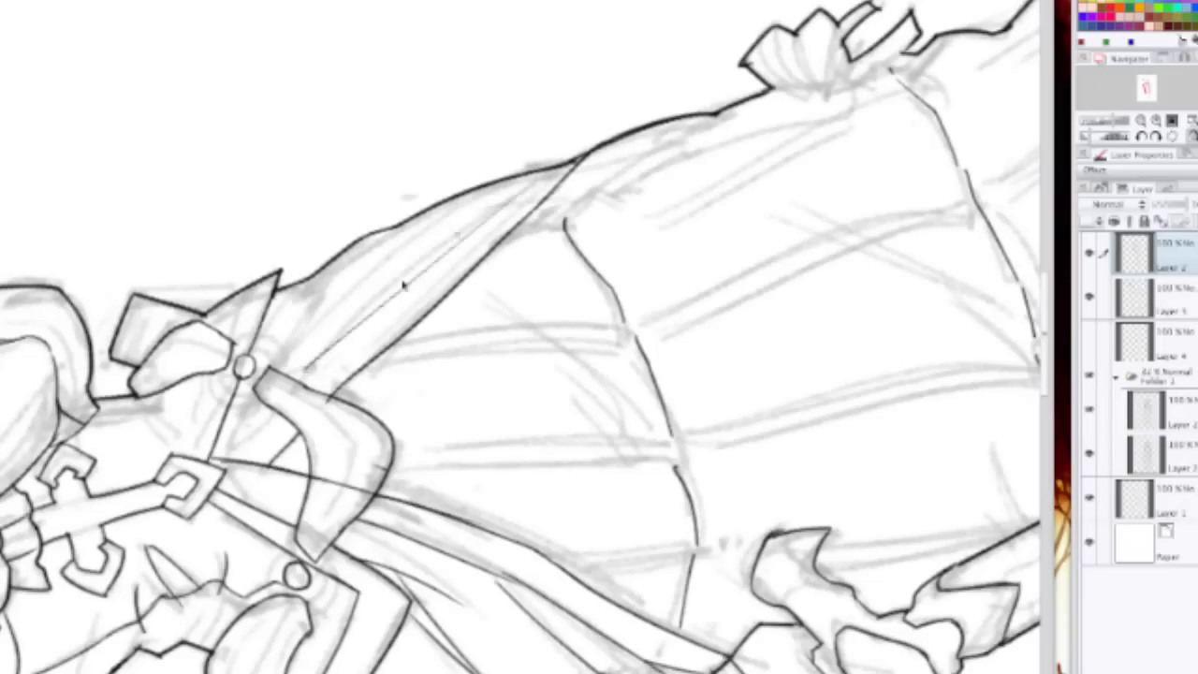
key("ctrl+z")
left_click_drag(312, 379, 540, 194)
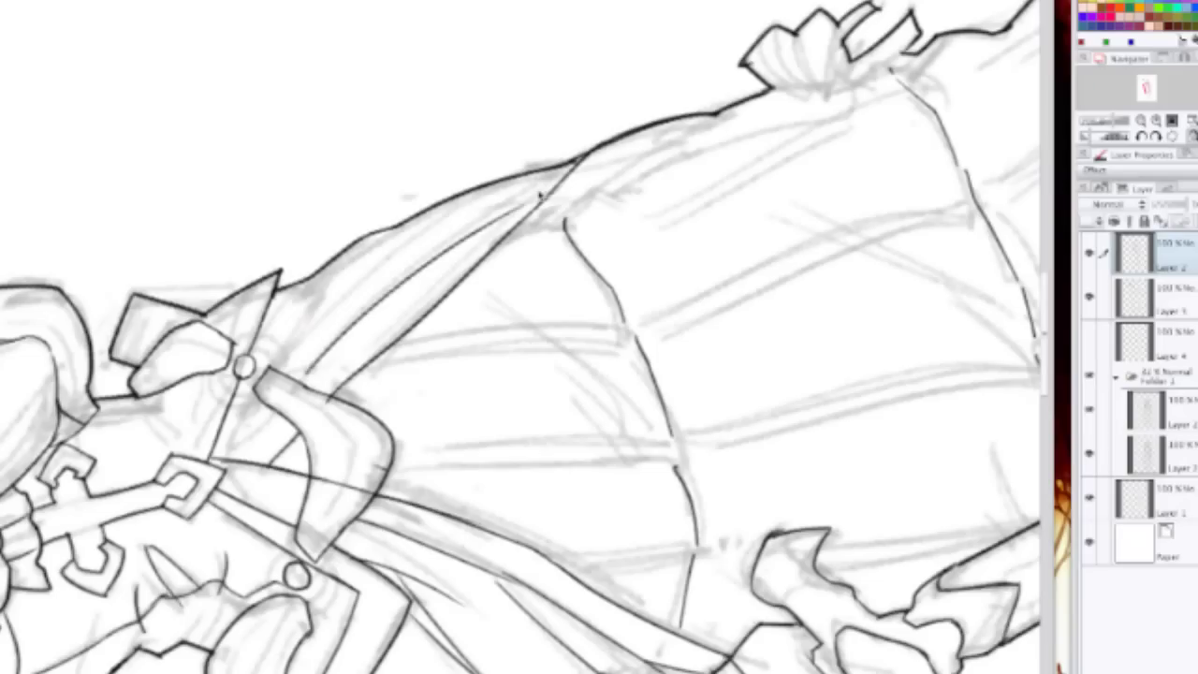
key("ctrl+z")
left_click_drag(301, 379, 494, 197)
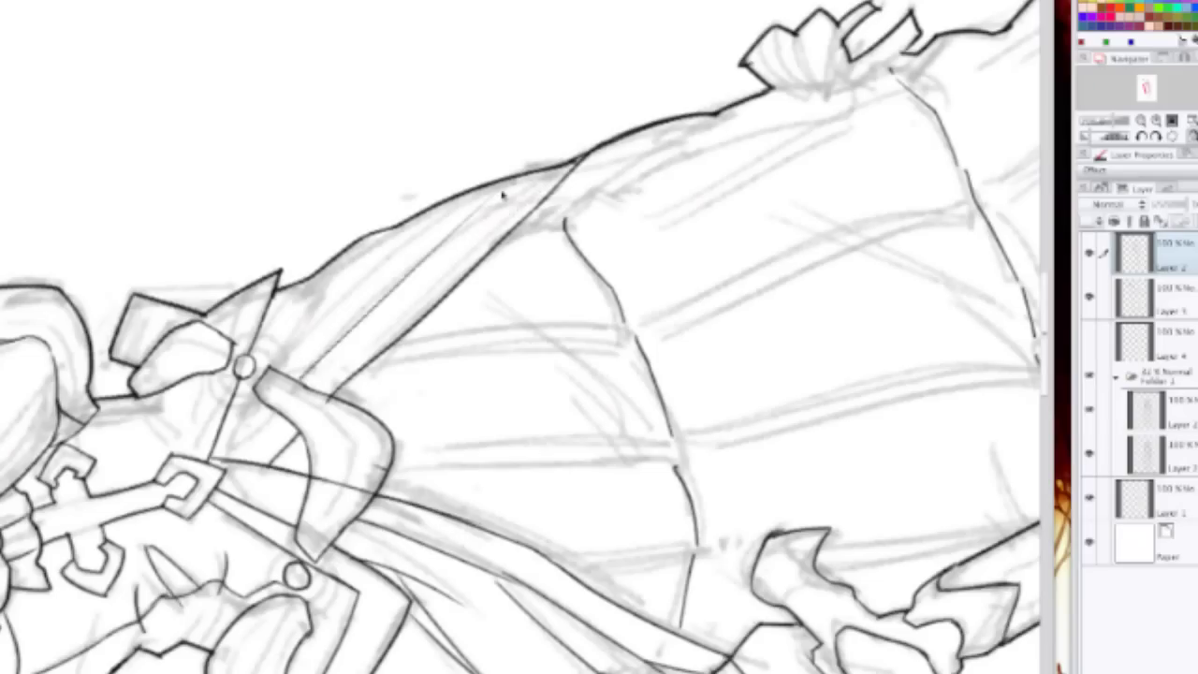
key("ctrl+z")
left_click_drag(309, 384, 534, 189)
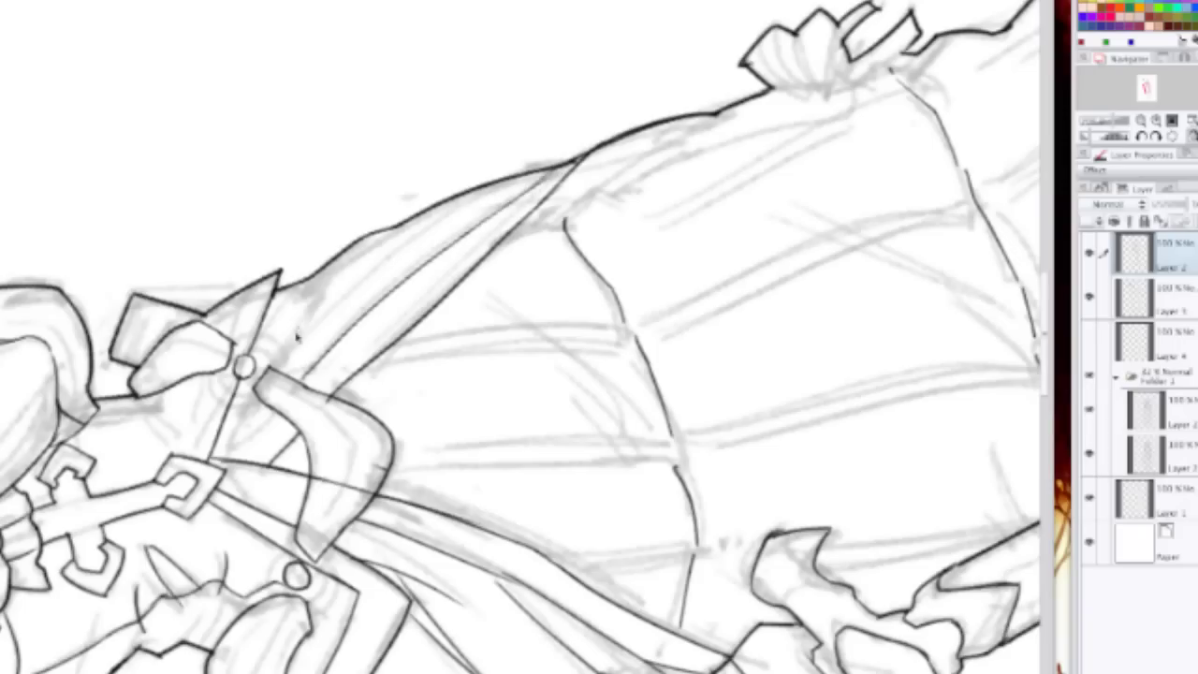
Step: Ink shorter folds between the belt button and the outer edge of the hip drape, discarding the stray strokes
mouse_move(290, 350)
left_mouse_down()
mouse_move(408, 254)
mouse_move(289, 361)
left_mouse_up()
key("ctrl+z")
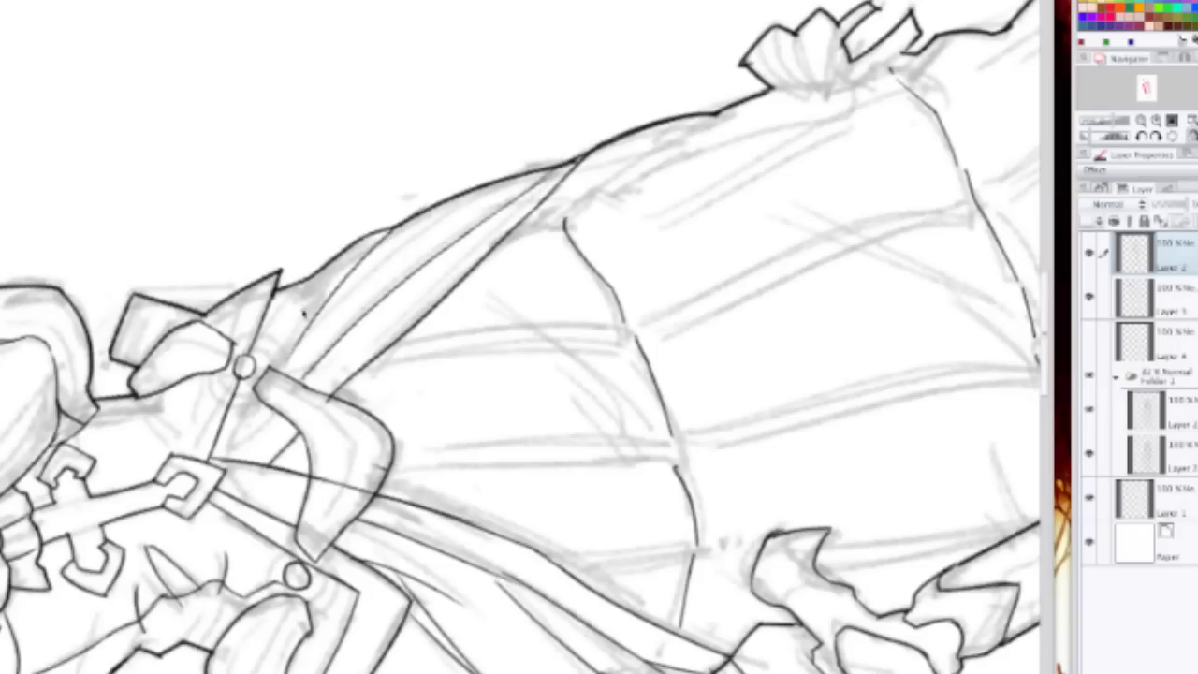
left_click_drag(354, 258, 307, 332)
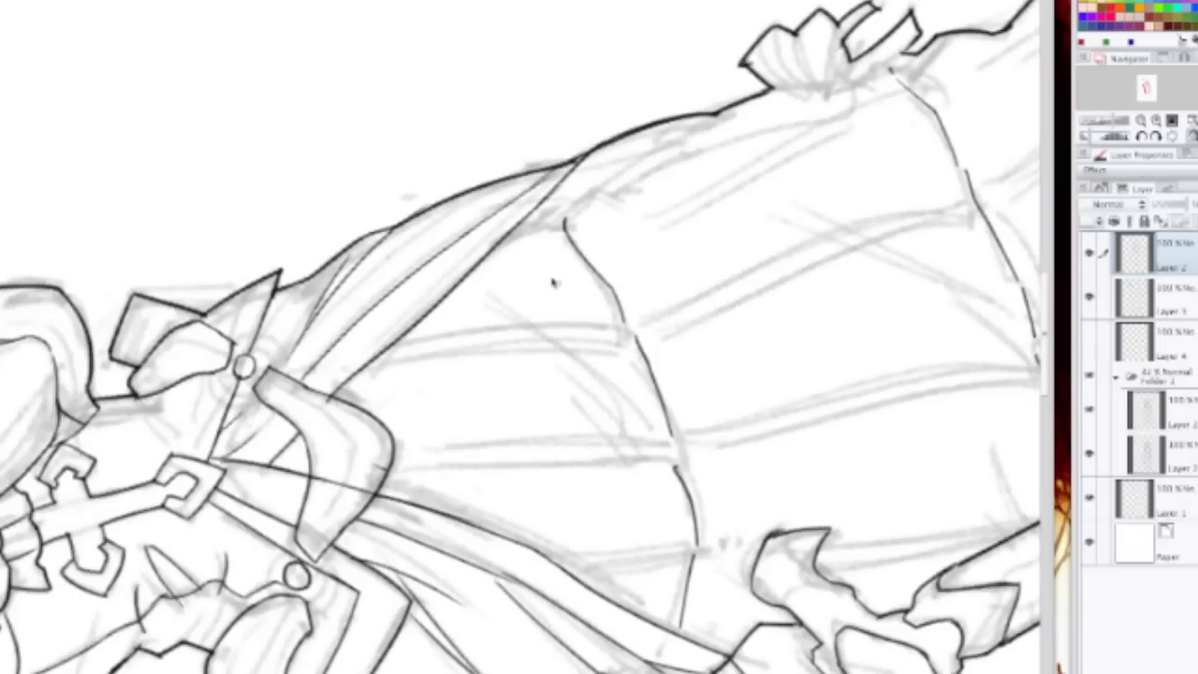
key("ctrl+z")
left_click_drag(367, 355, 483, 247)
key("ctrl+z")
Step: Ink the narrow V-shaped groove on the sword blade just below the guard, redoing its long edge
left_click_drag(613, 239, 776, 278)
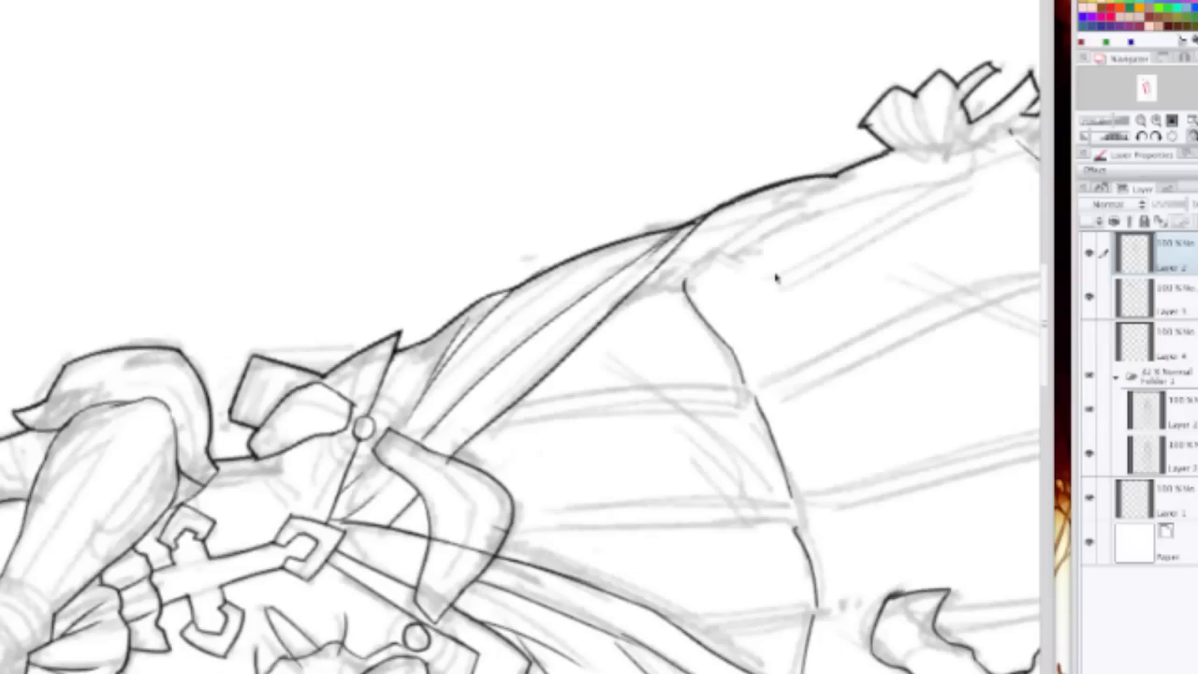
scroll(762, 302, "up", 3)
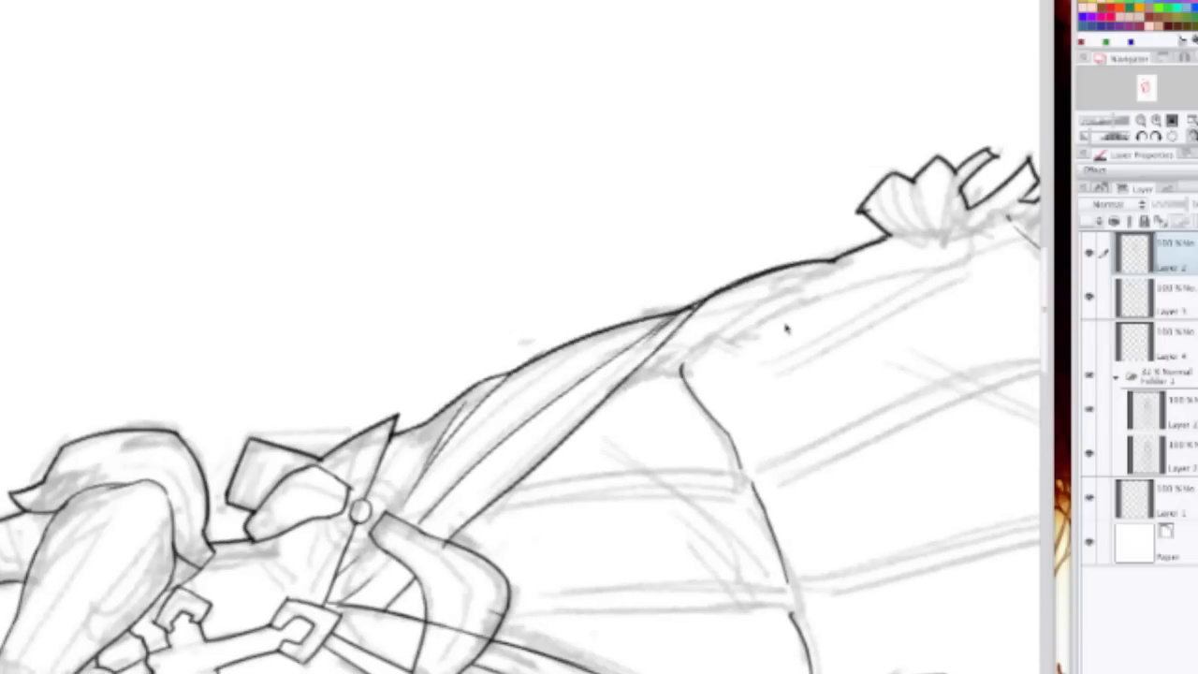
left_click_drag(786, 329, 490, 455)
left_click_drag(543, 289, 521, 34)
left_click_drag(490, 314, 540, 80)
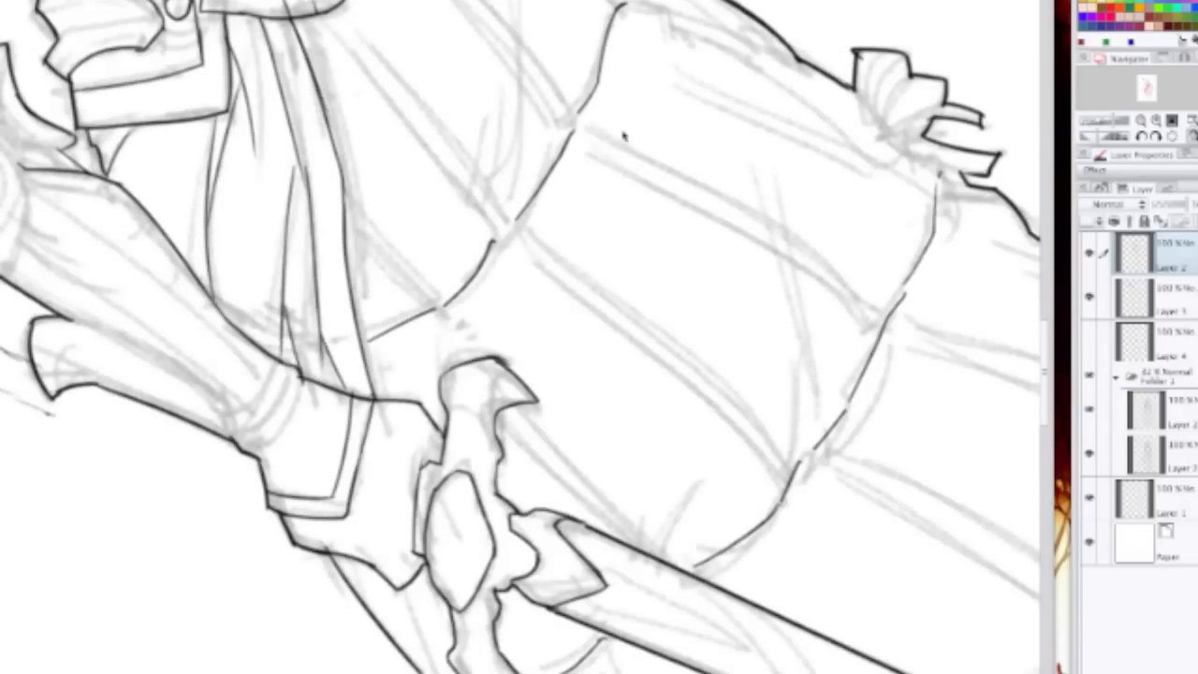
mouse_move(627, 131)
left_mouse_down()
mouse_move(562, 366)
mouse_move(427, 449)
mouse_move(778, 12)
mouse_move(626, 187)
left_mouse_up()
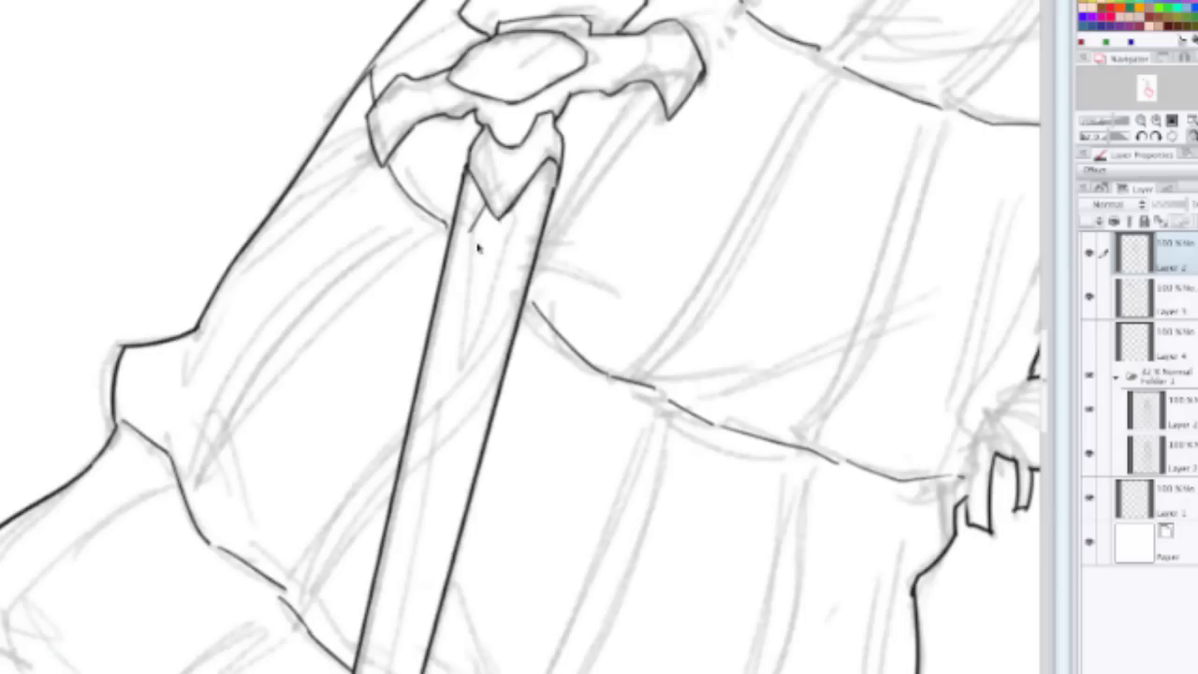
left_click_drag(473, 232, 456, 365)
key("ctrl+z")
left_click_drag(479, 227, 458, 339)
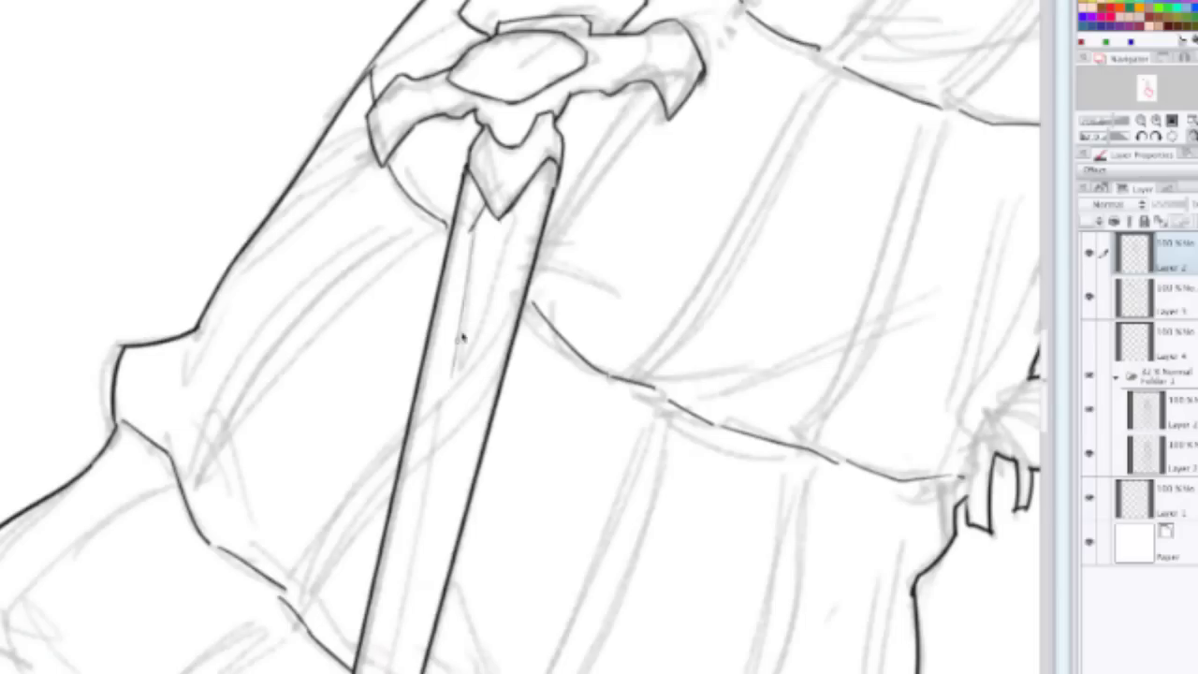
key("ctrl+z")
mouse_move(478, 230)
left_mouse_down()
mouse_move(459, 372)
mouse_move(522, 204)
mouse_move(485, 338)
mouse_move(459, 372)
left_mouse_up()
key("ctrl+z")
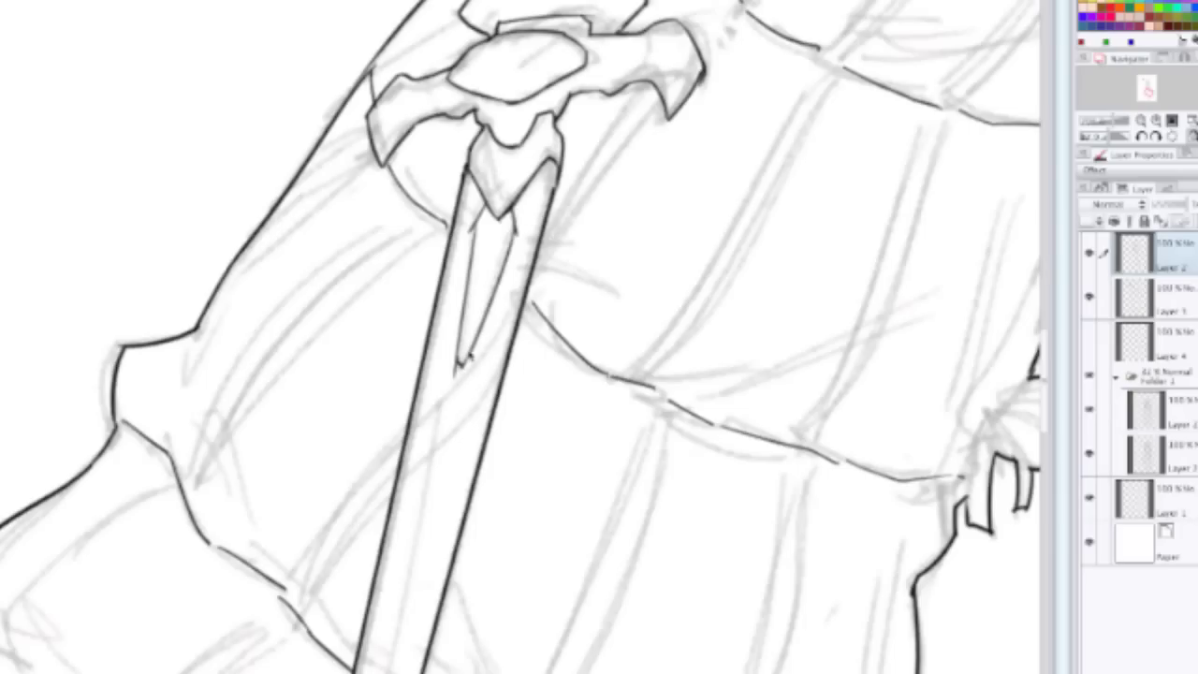
Step: Ink the blade's centre line from the tip of the groove down to the sword's point
key("ctrl+minus")
key("ctrl+minus")
left_click_drag(492, 457, 439, 244)
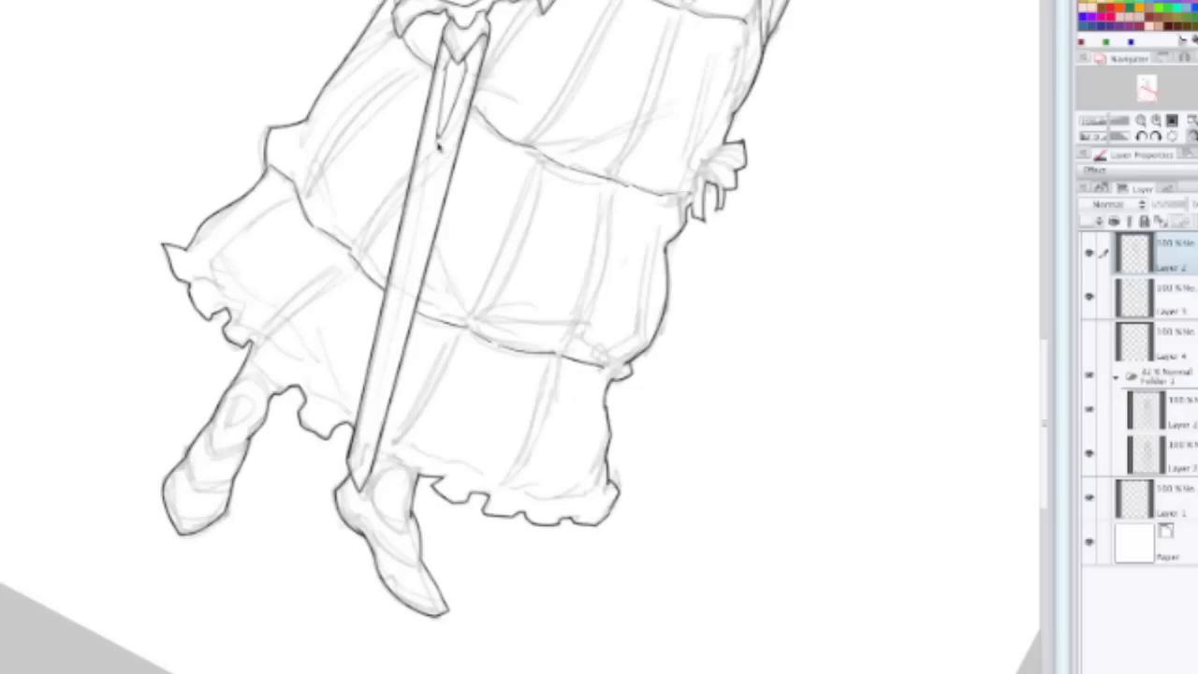
left_click_drag(438, 142, 366, 451)
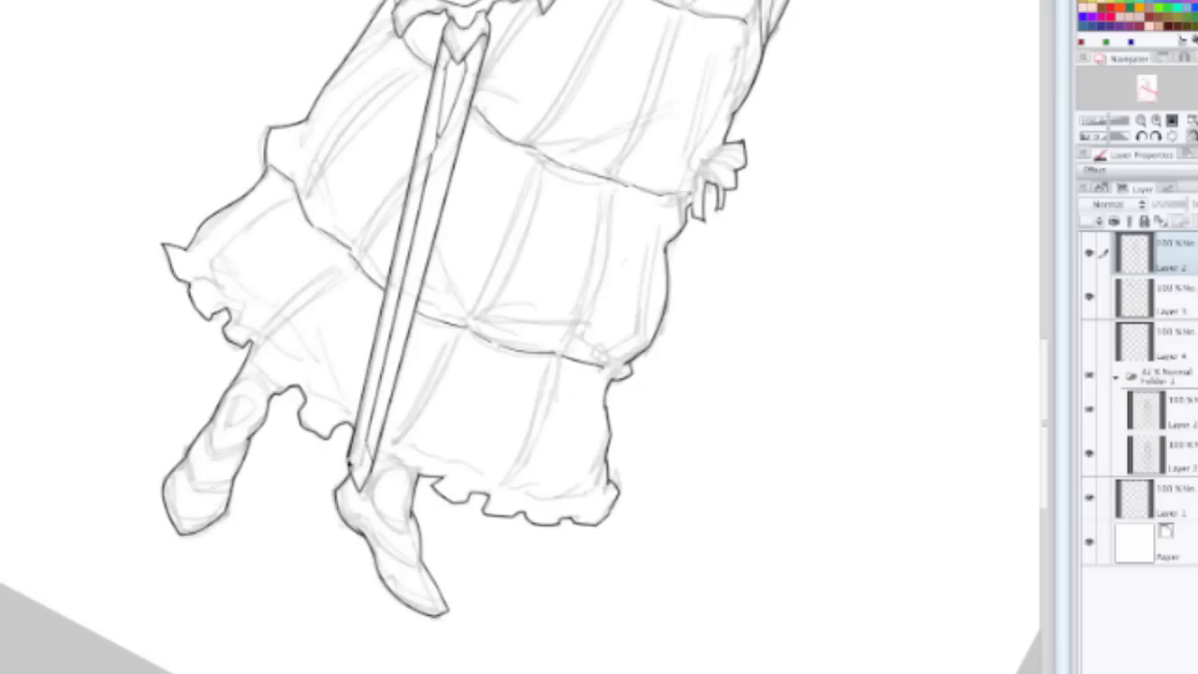
Step: Ink the narrow pair of fold lines on the top skirt tier beside the hip drape, down to the first seam
scroll(404, 379, "down", 1)
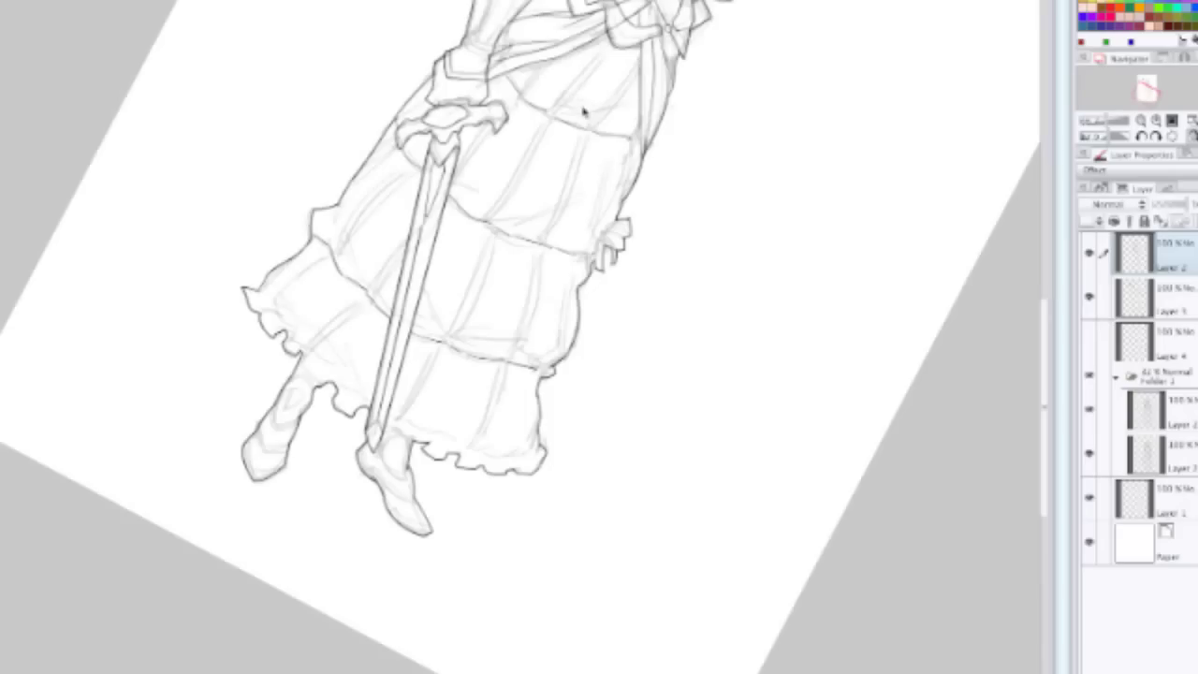
scroll(583, 110, "up", 3)
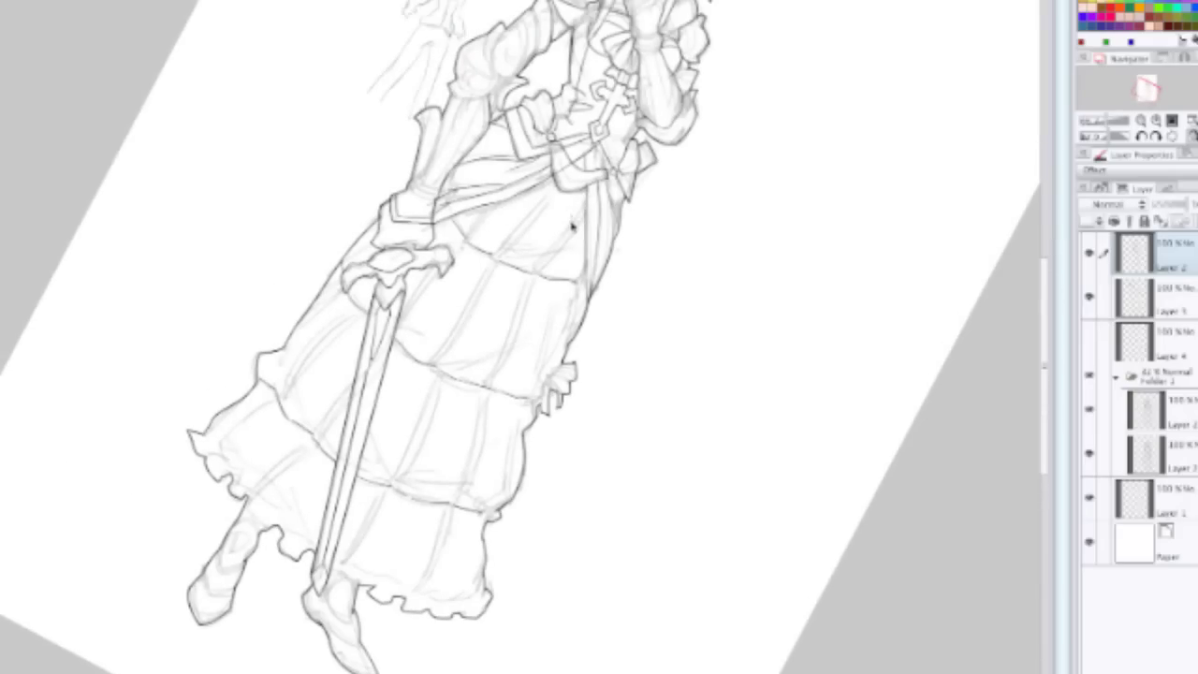
scroll(564, 192, "right", 2)
scroll(563, 192, "down", 3)
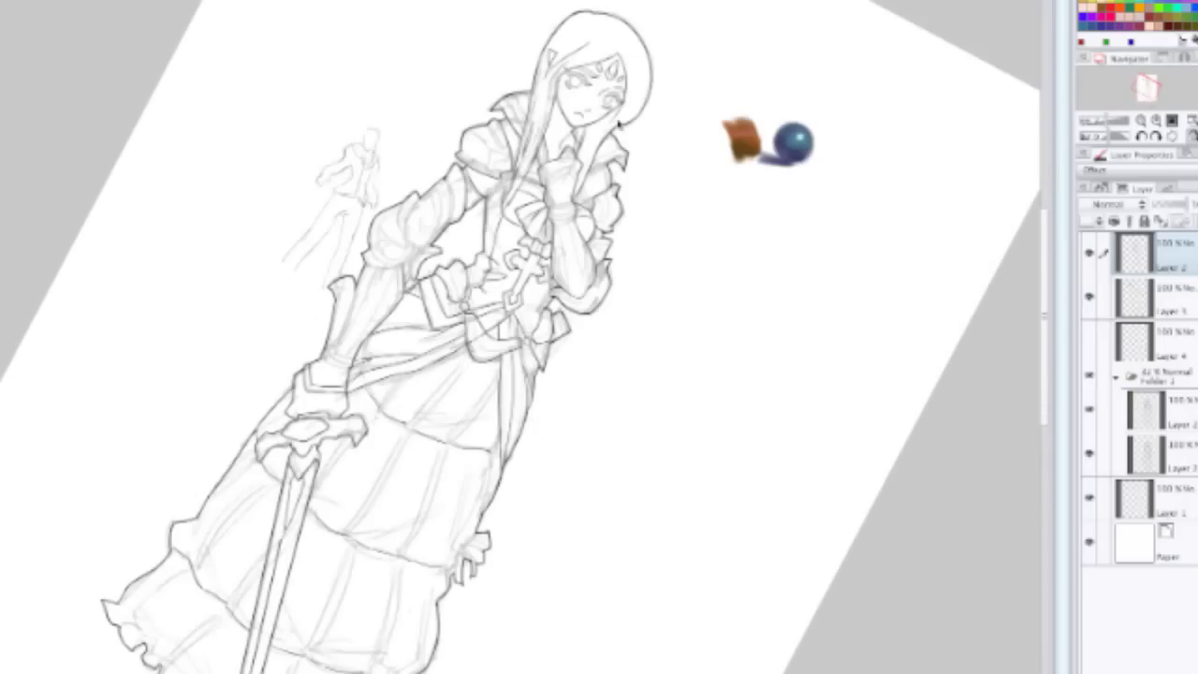
scroll(483, 192, "up", 2)
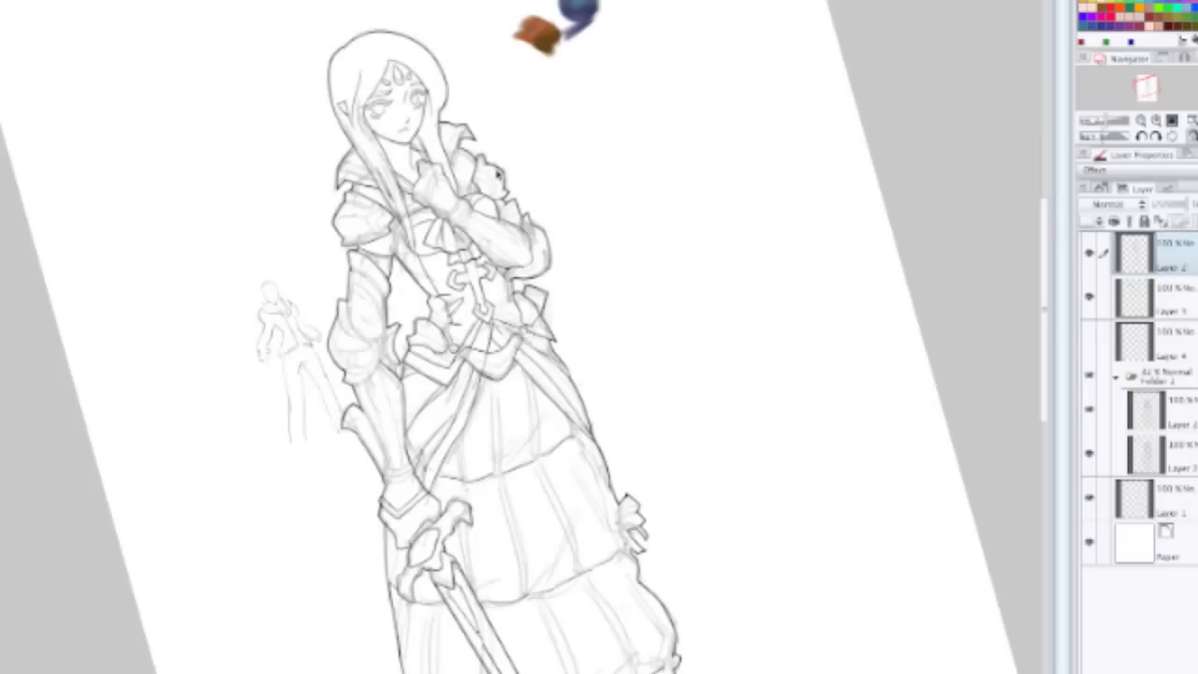
scroll(552, 28, "up", 2)
scroll(475, 215, "down", 2)
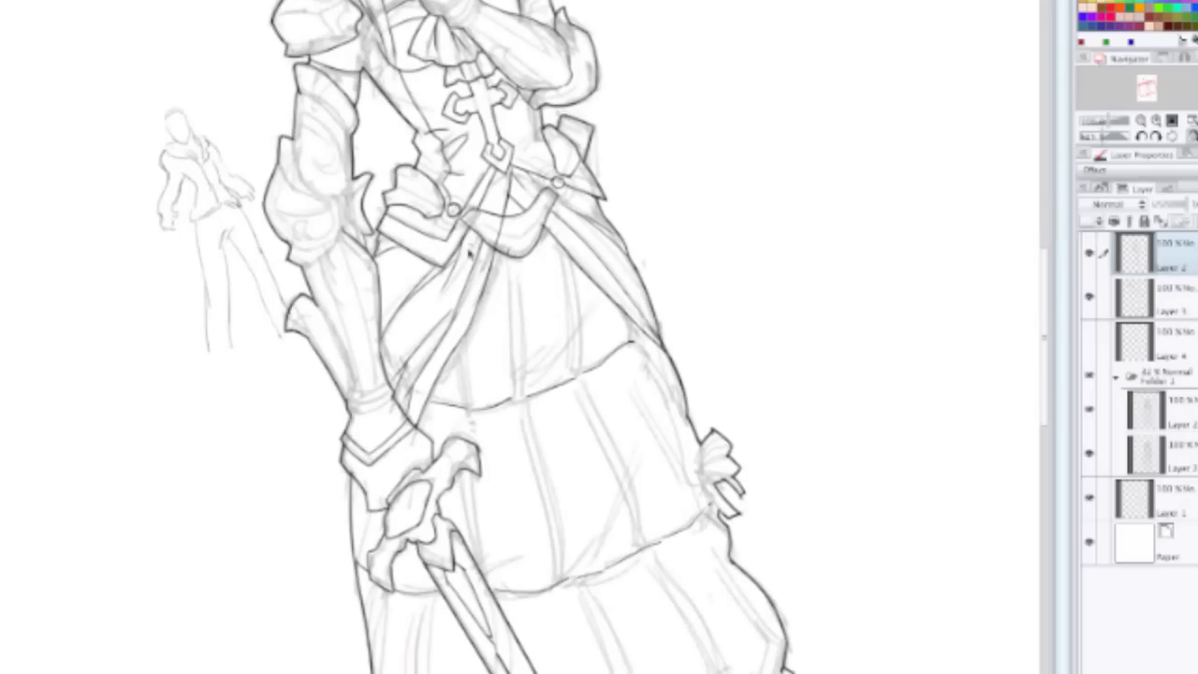
scroll(459, 326, "up", 1)
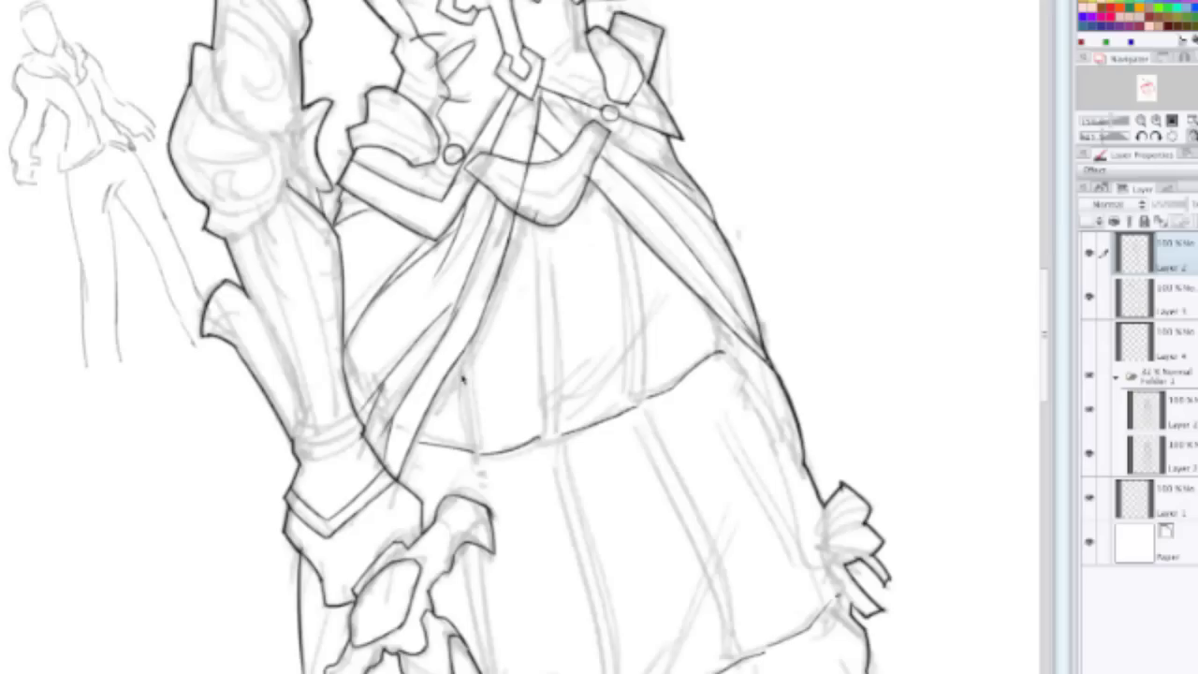
left_click_drag(461, 372, 475, 457)
left_click_drag(473, 337, 478, 447)
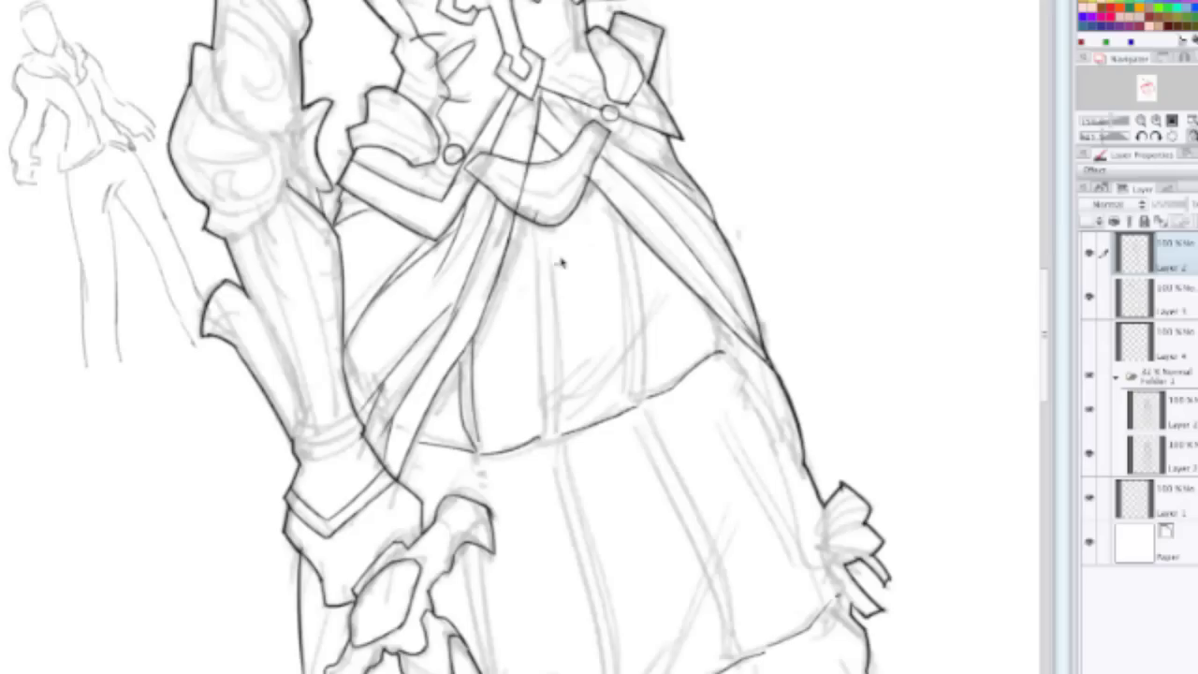
Step: Ink the central pair of vertical folds on the top skirt tier from the curved waist flap to the seam, redoing both lines
left_click_drag(533, 217, 544, 396)
key("ctrl+z")
left_click_drag(530, 223, 541, 447)
left_click_drag(549, 241, 552, 408)
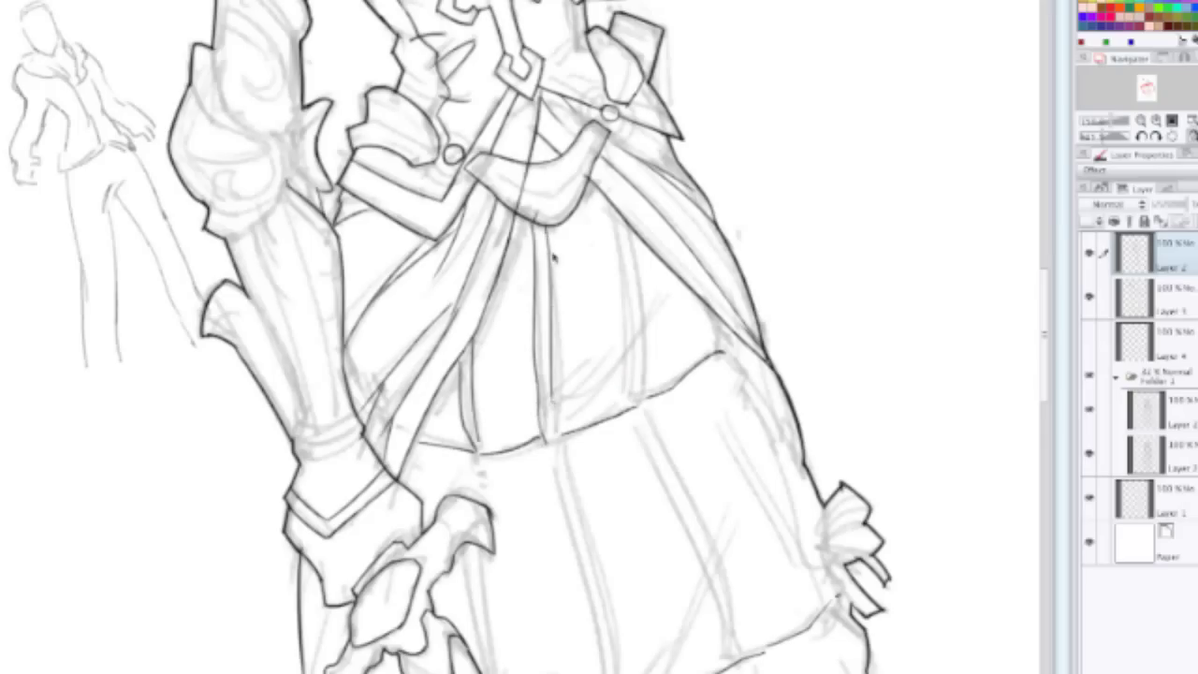
key("ctrl+z")
left_click_drag(547, 223, 552, 388)
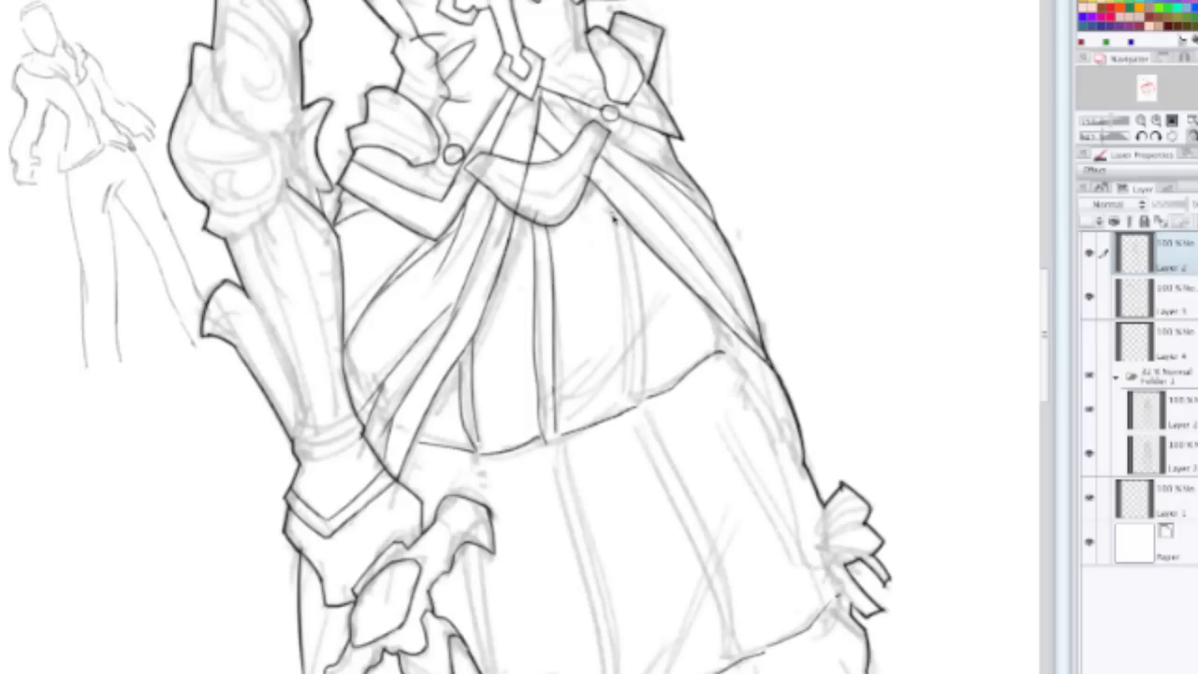
Step: Ink the outer pair of vertical folds on the top skirt tier and a diagonal crease crossing them, redrawing the crease until it fits
left_click_drag(615, 224, 646, 400)
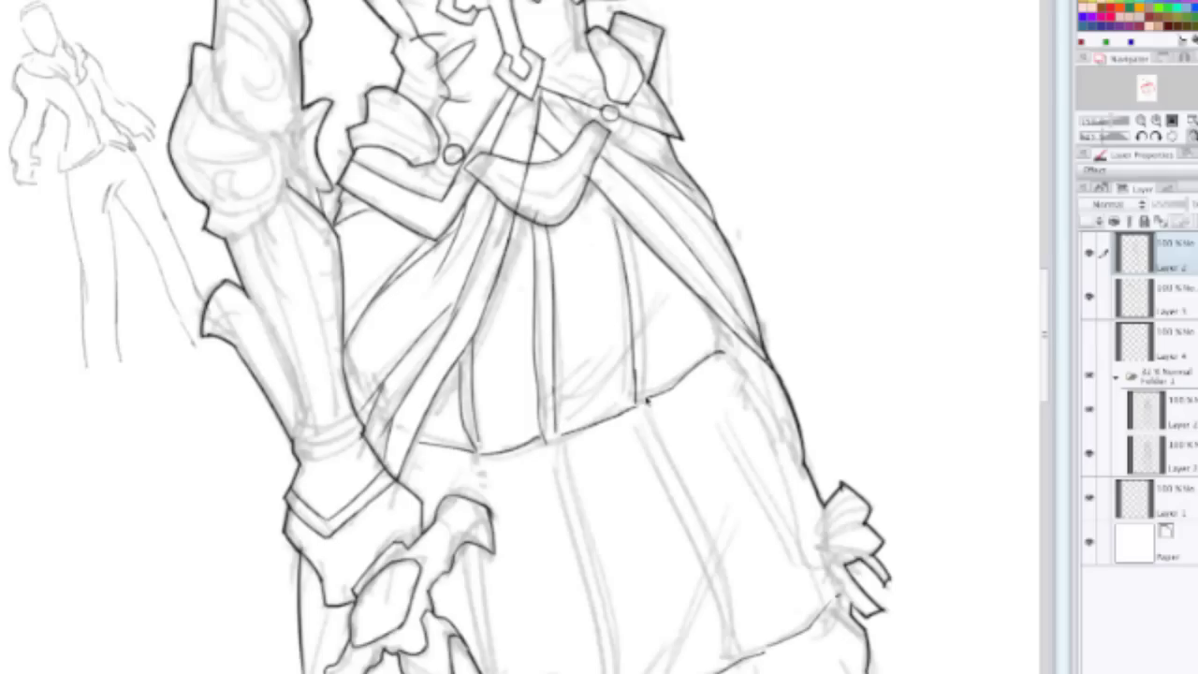
left_click_drag(627, 229, 643, 393)
left_click_drag(550, 413, 665, 311)
key("ctrl+z")
left_click_drag(586, 389, 677, 294)
key("ctrl+z")
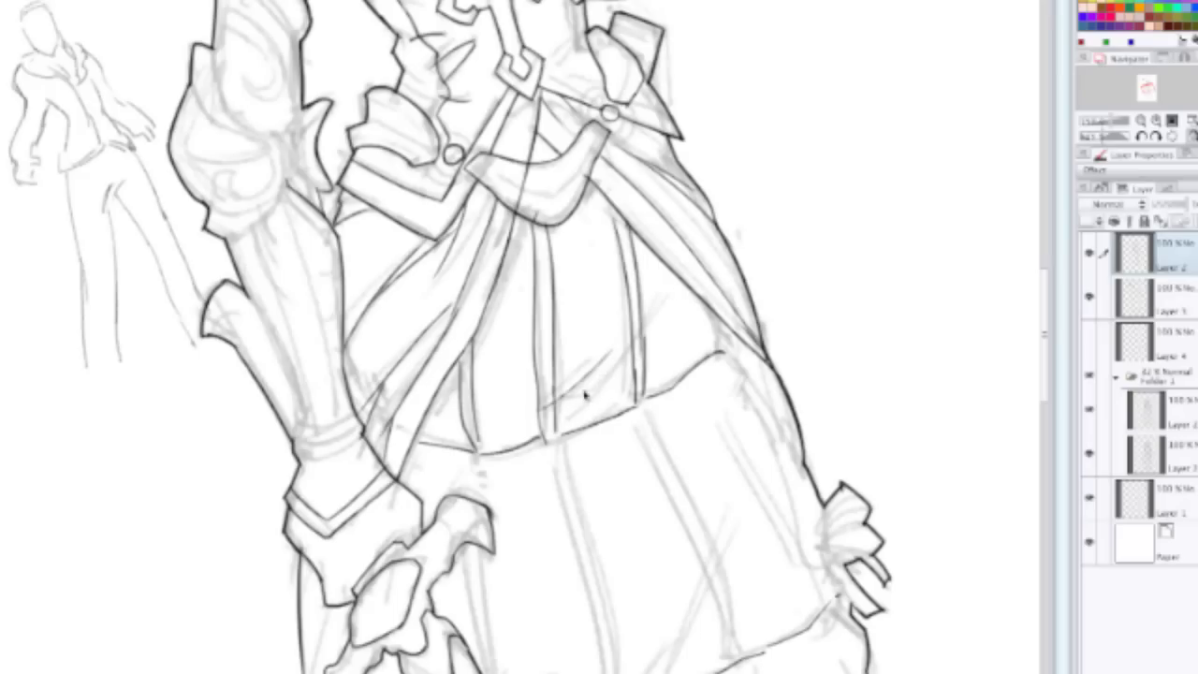
left_click_drag(587, 394, 672, 292)
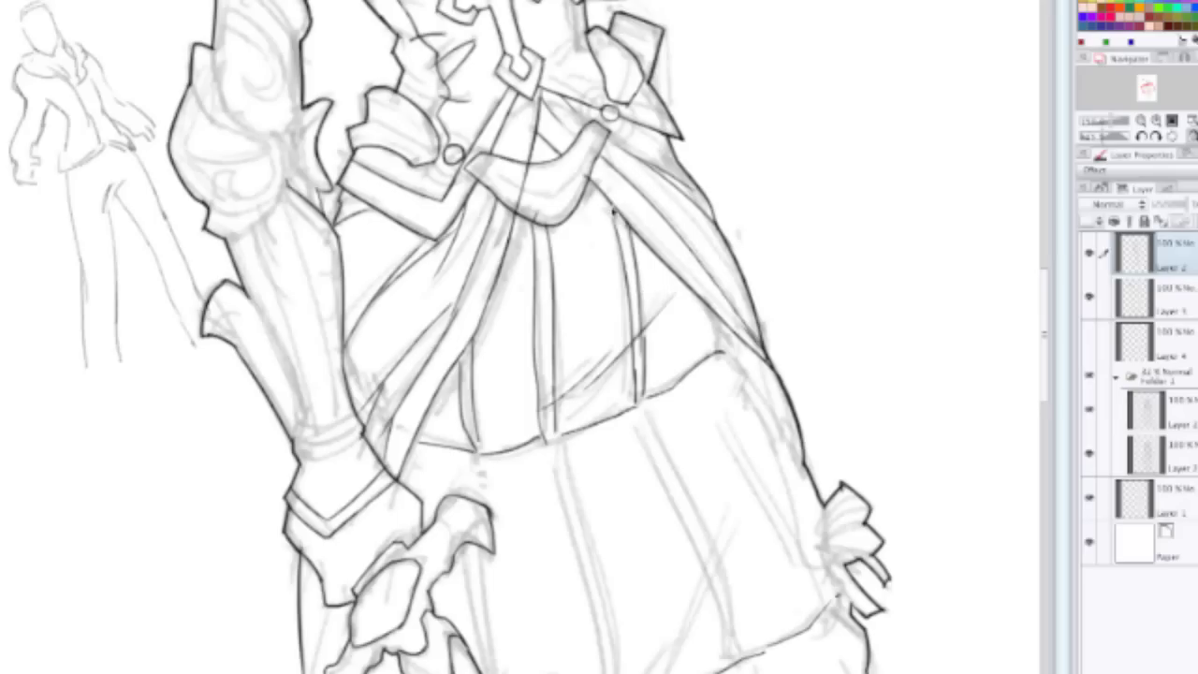
left_click_drag(612, 213, 618, 248)
Step: Ink the central pair of long curved folds on the second skirt tier from seam to seam, discarding the stray strokes
left_click_drag(655, 365, 566, 191)
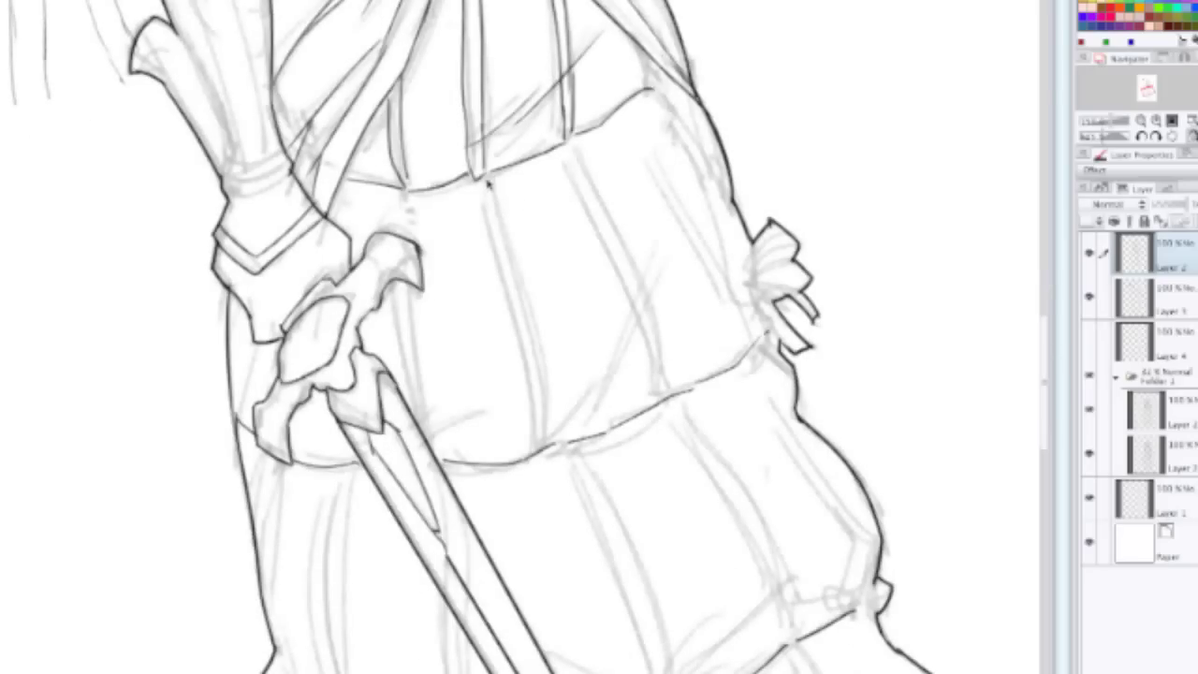
left_click_drag(495, 200, 550, 360)
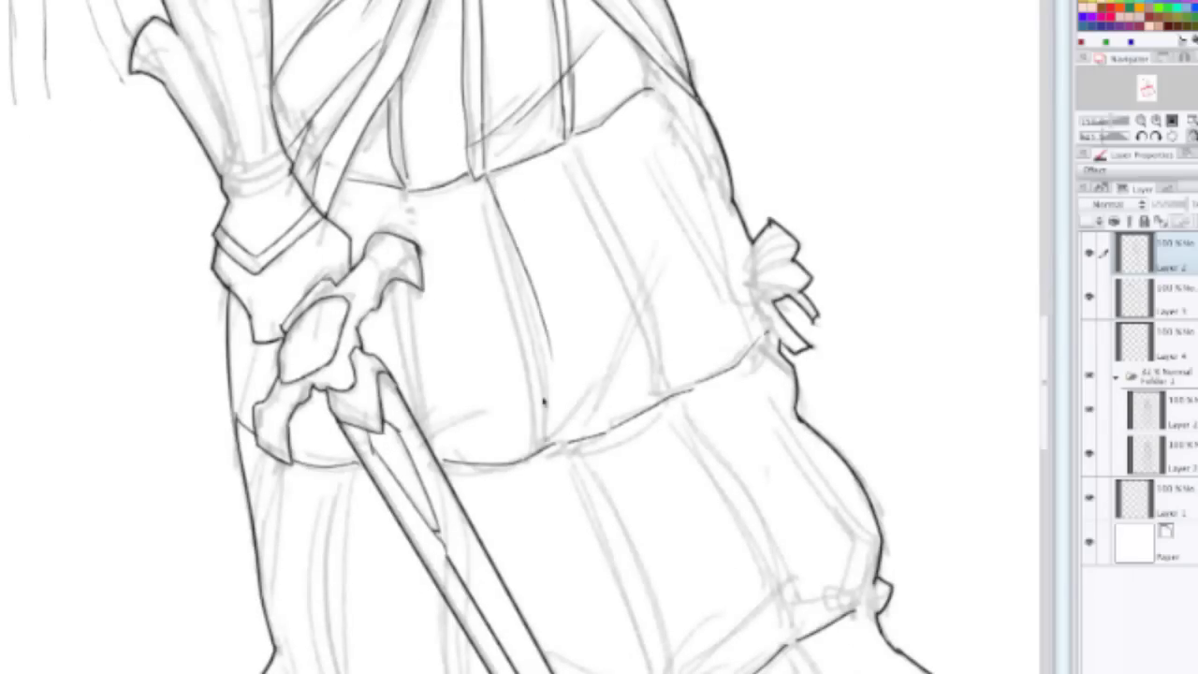
key("ctrl+z")
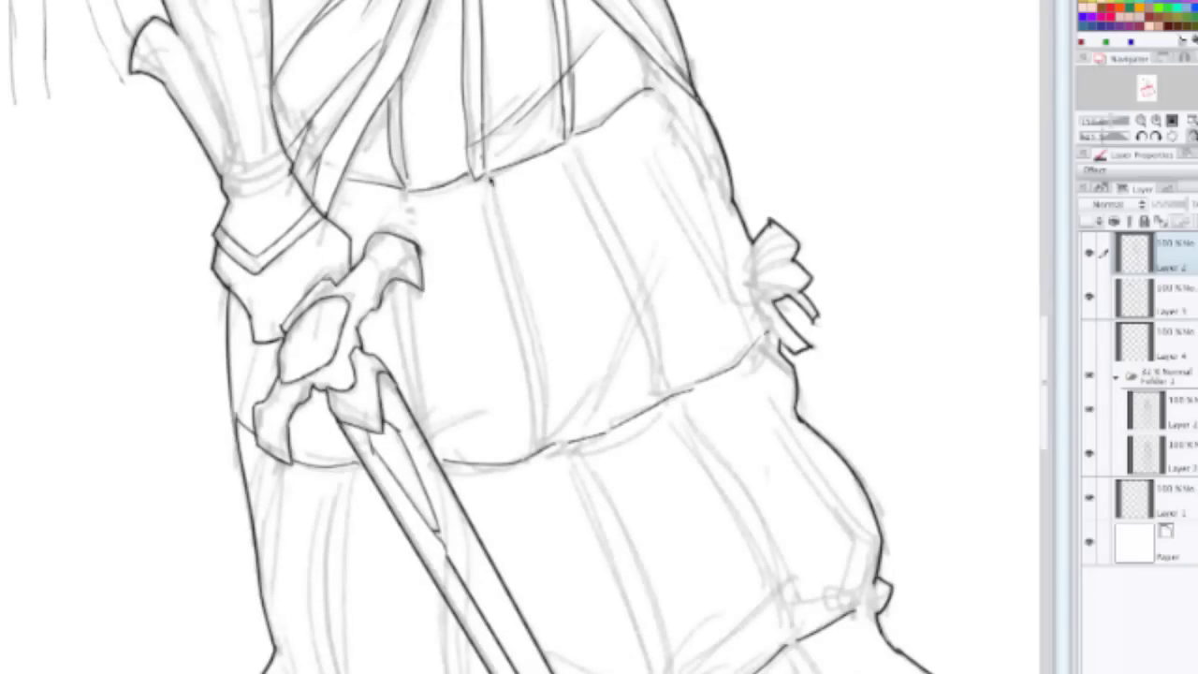
left_click_drag(490, 181, 530, 306)
left_click_drag(513, 258, 542, 364)
key("ctrl+z")
left_click_drag(506, 245, 557, 445)
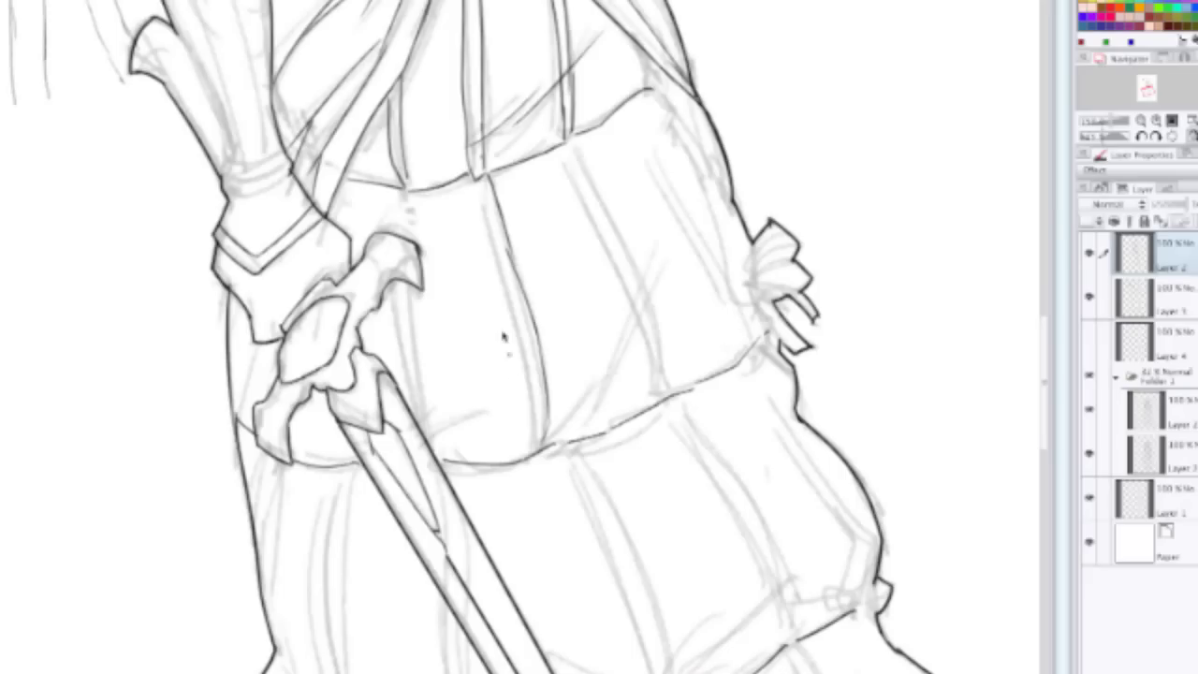
left_click_drag(484, 181, 497, 318)
key("ctrl+z")
mouse_move(481, 188)
left_mouse_down()
mouse_move(530, 382)
mouse_move(534, 460)
left_mouse_up()
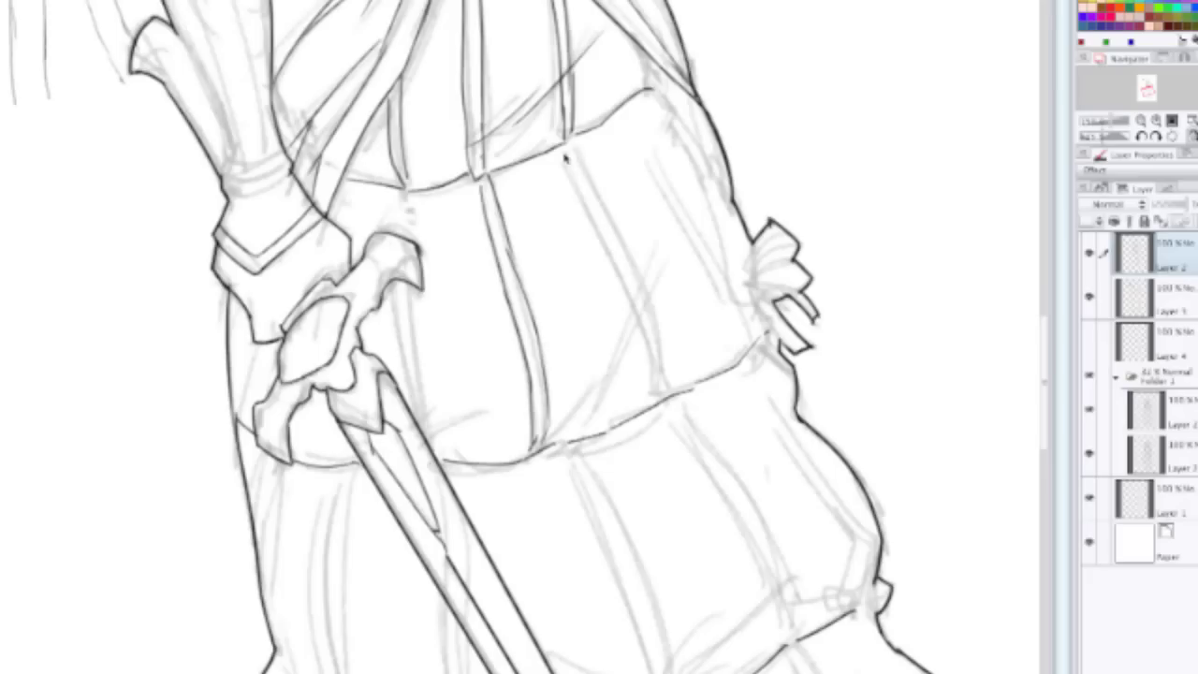
Step: Ink the next pair of curved folds outward on the second skirt tier, plus the fold line running behind the sword guard
left_click_drag(566, 155, 629, 309)
left_click_drag(614, 263, 660, 379)
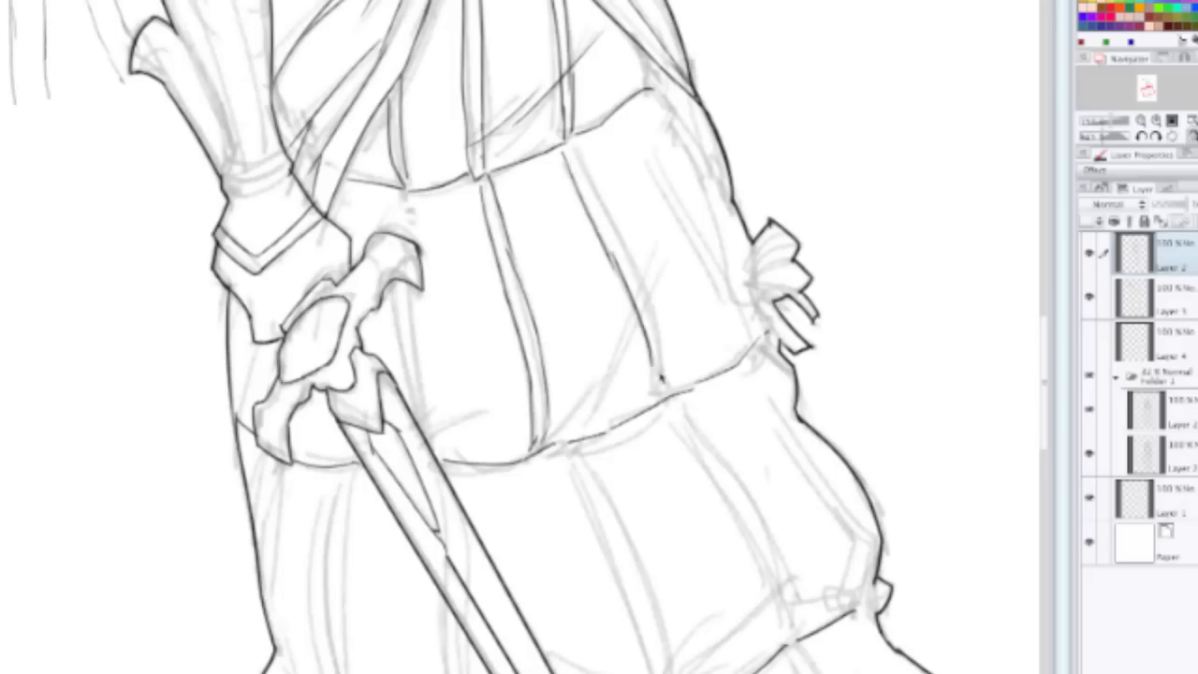
left_click_drag(573, 149, 640, 316)
key("ctrl+z")
left_click_drag(571, 152, 651, 348)
key("ctrl+z")
mouse_move(575, 156)
left_mouse_down()
mouse_move(662, 340)
mouse_move(667, 400)
left_mouse_up()
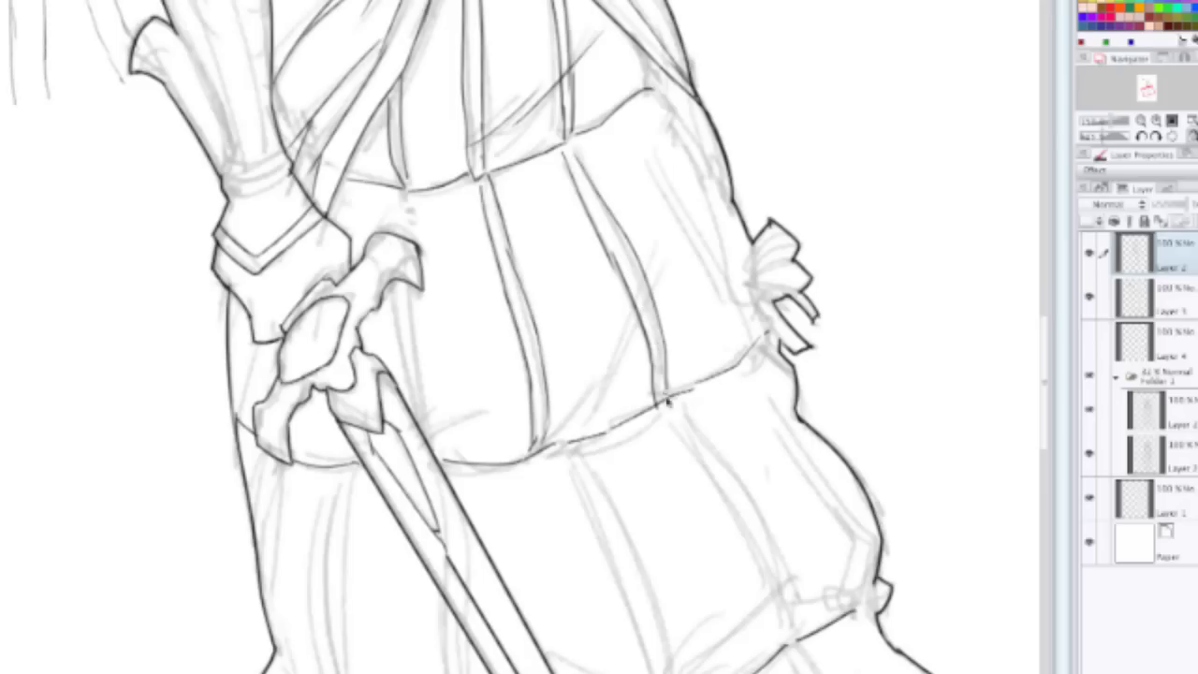
left_click_drag(407, 191, 406, 232)
mouse_move(393, 296)
left_mouse_down()
mouse_move(414, 418)
mouse_move(417, 396)
mouse_move(430, 444)
left_mouse_up()
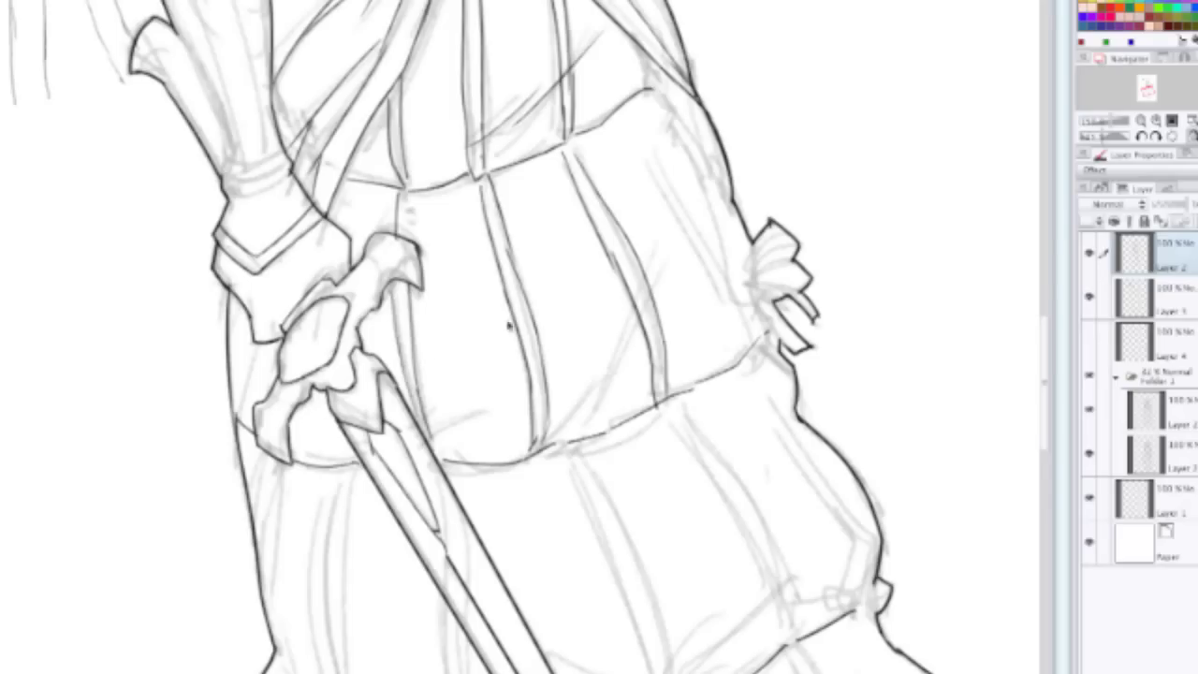
Step: Ink the fold lines at the outer side of the second skirt tier, from the seam's peak down beside the side bow
key("ctrl+minus")
key("ctrl+plus")
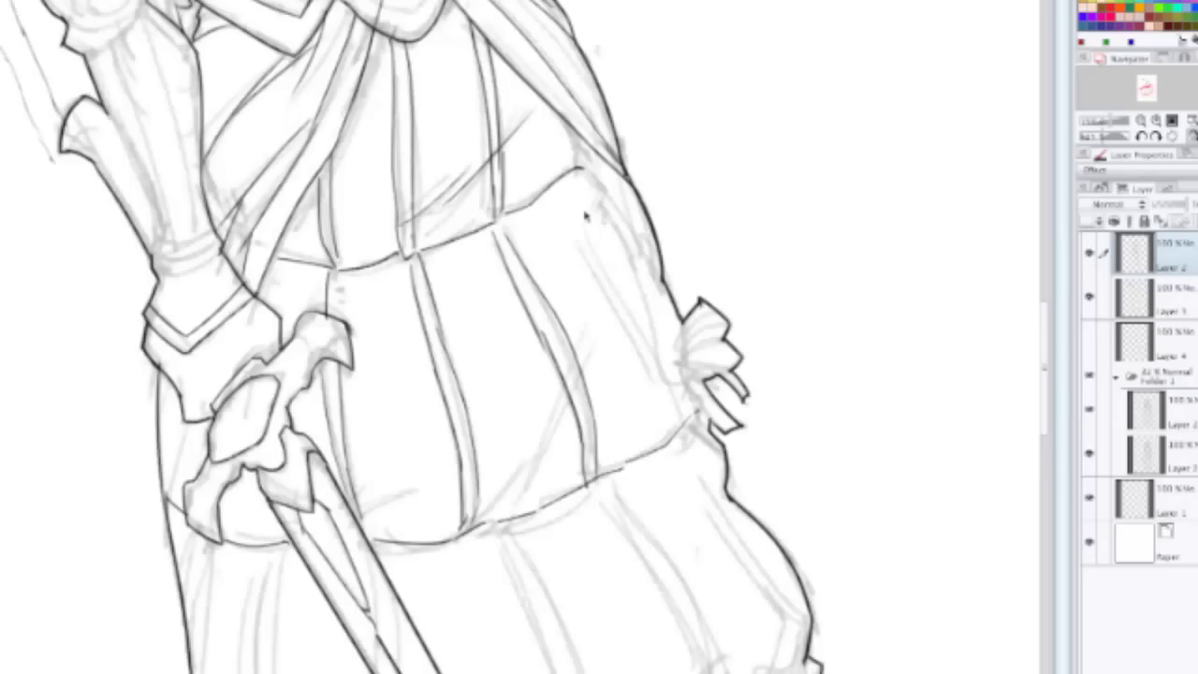
left_click_drag(584, 174, 661, 279)
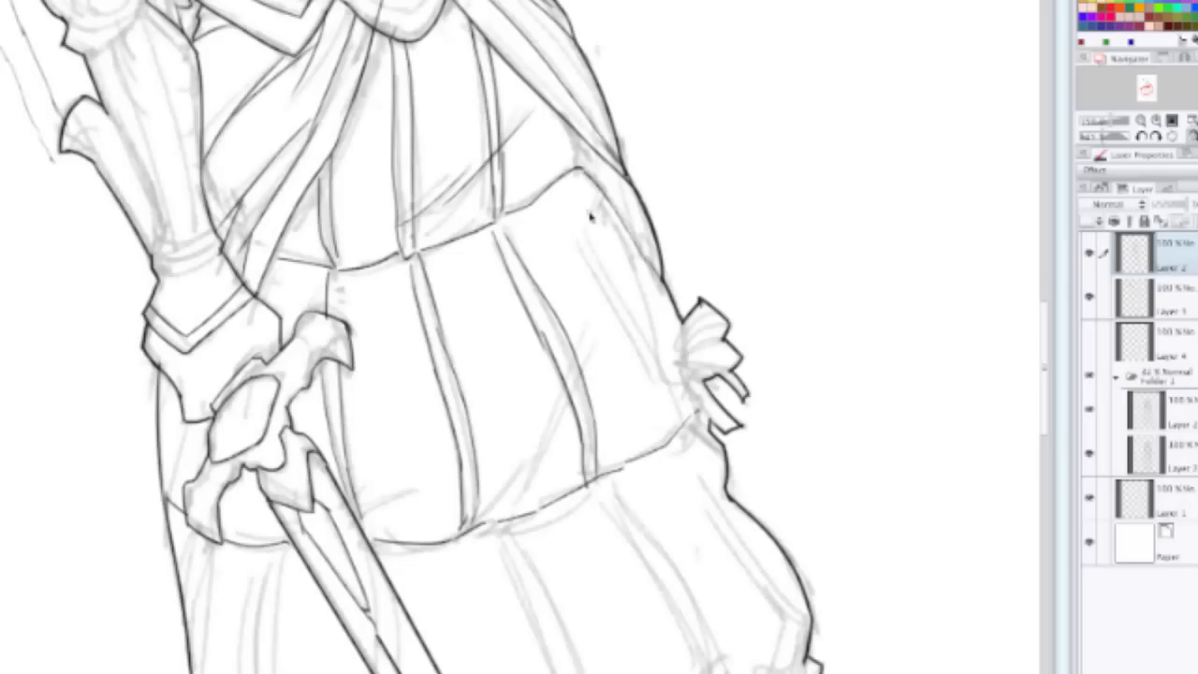
mouse_move(589, 210)
left_mouse_down()
mouse_move(644, 353)
mouse_move(629, 330)
mouse_move(639, 301)
mouse_move(580, 247)
mouse_move(636, 356)
mouse_move(657, 351)
mouse_move(649, 362)
mouse_move(647, 346)
mouse_move(681, 436)
left_mouse_up()
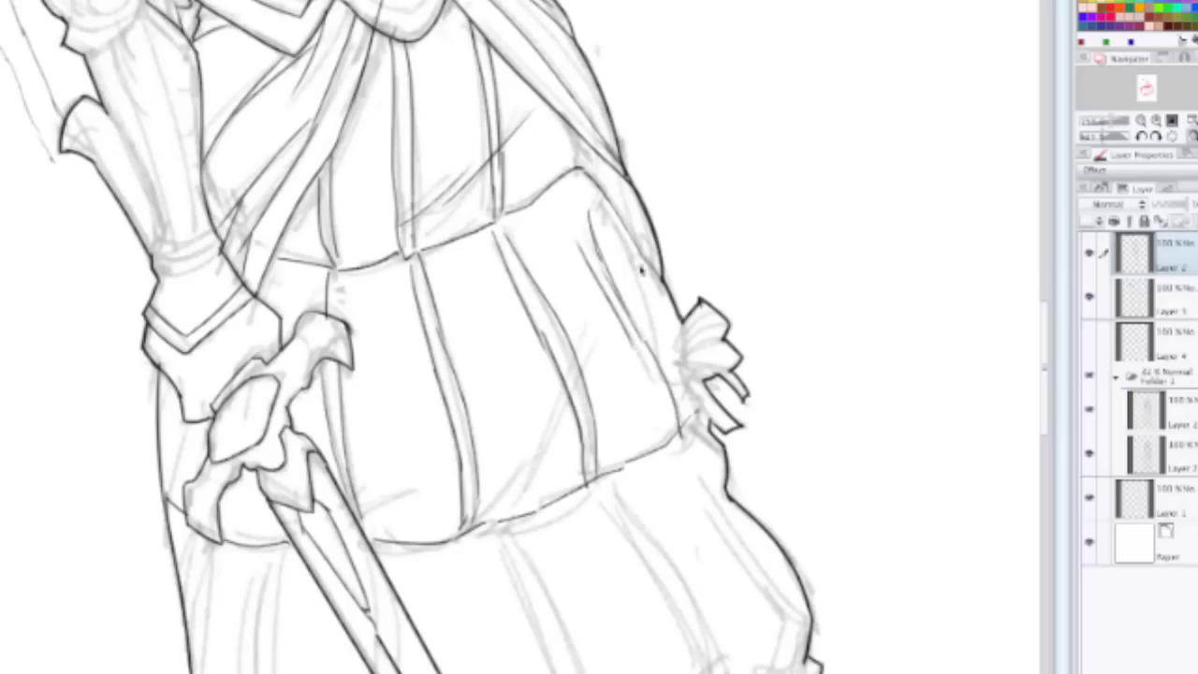
left_click_drag(610, 226, 658, 350)
Step: Ink a diagonal crease across the second tier's folds and a short crease beside the blade at its lower seam
left_click_drag(502, 506, 595, 340)
scroll(373, 441, "down", 3)
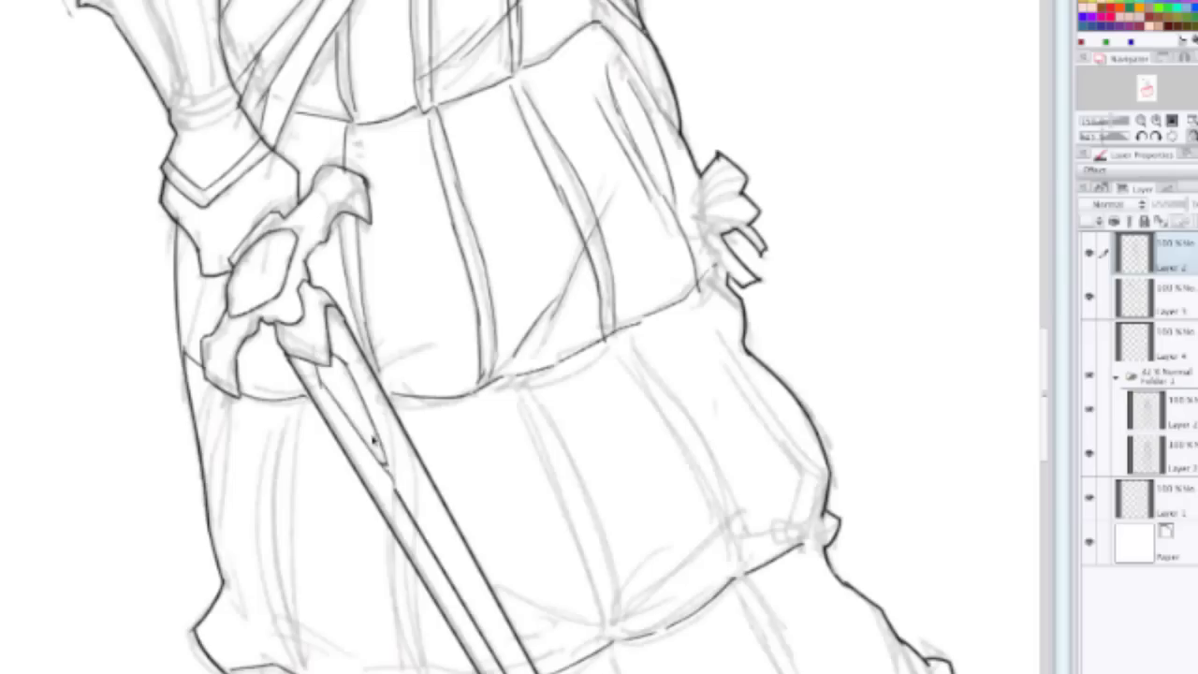
left_click_drag(377, 361, 427, 345)
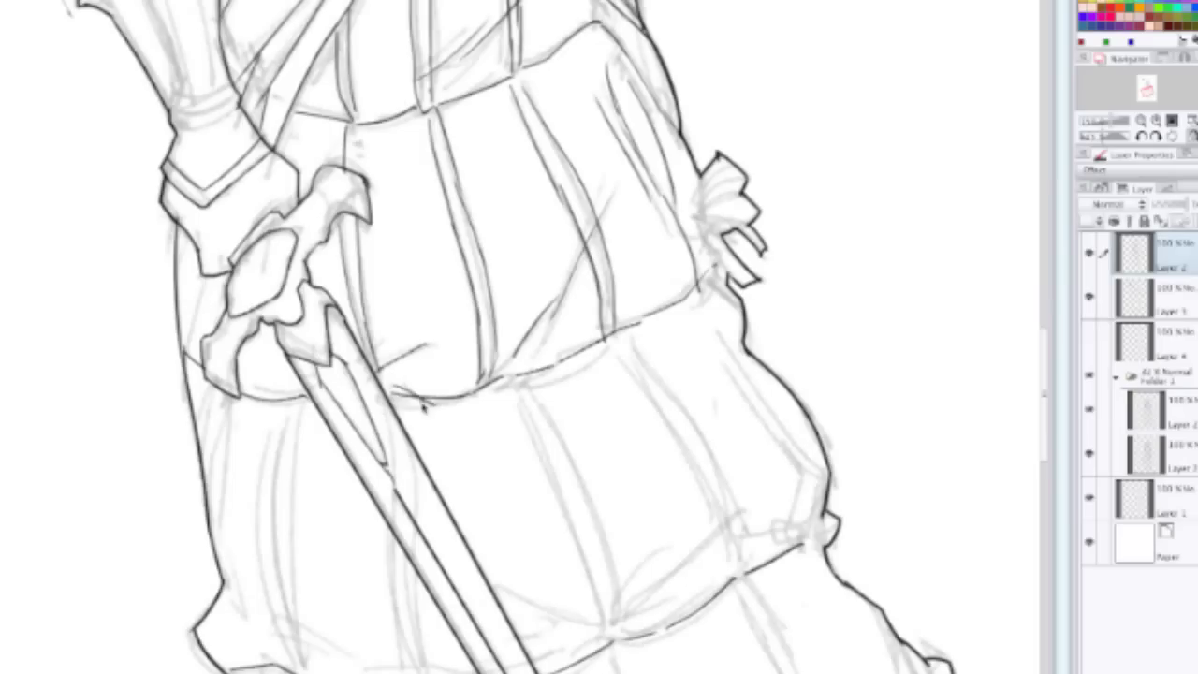
Step: Ink the folds along the third skirt tier's outer edge below the sword guard, redoing the long line
scroll(392, 378, "down", 3)
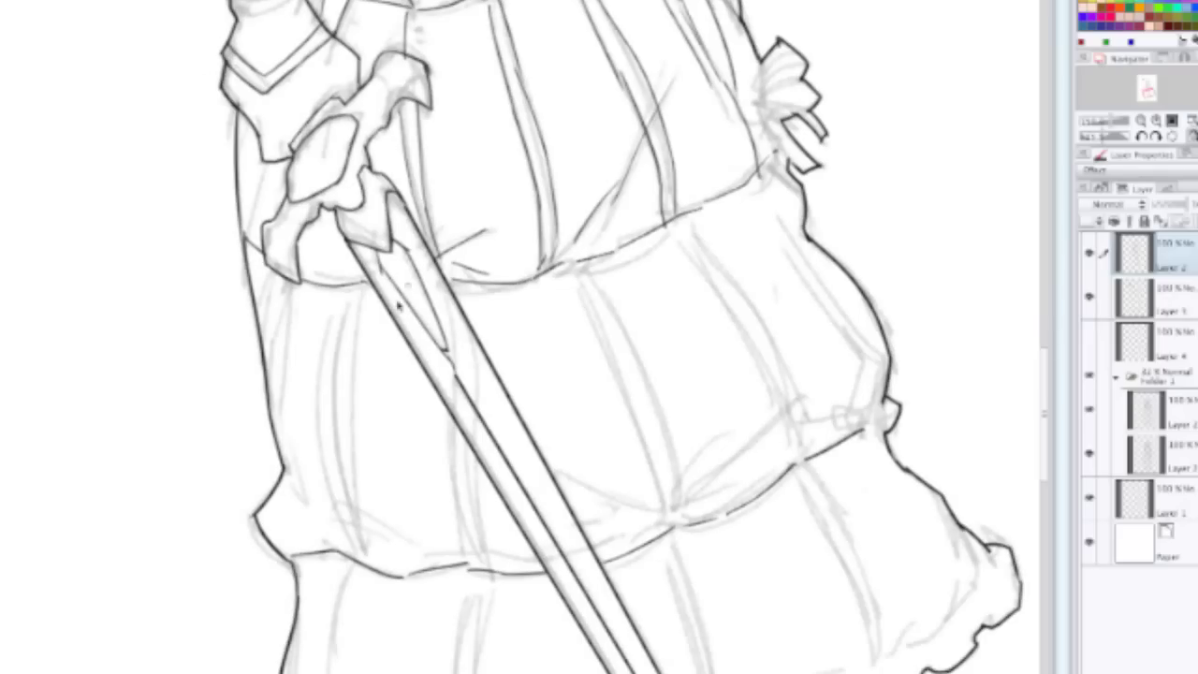
left_click_drag(294, 281, 289, 433)
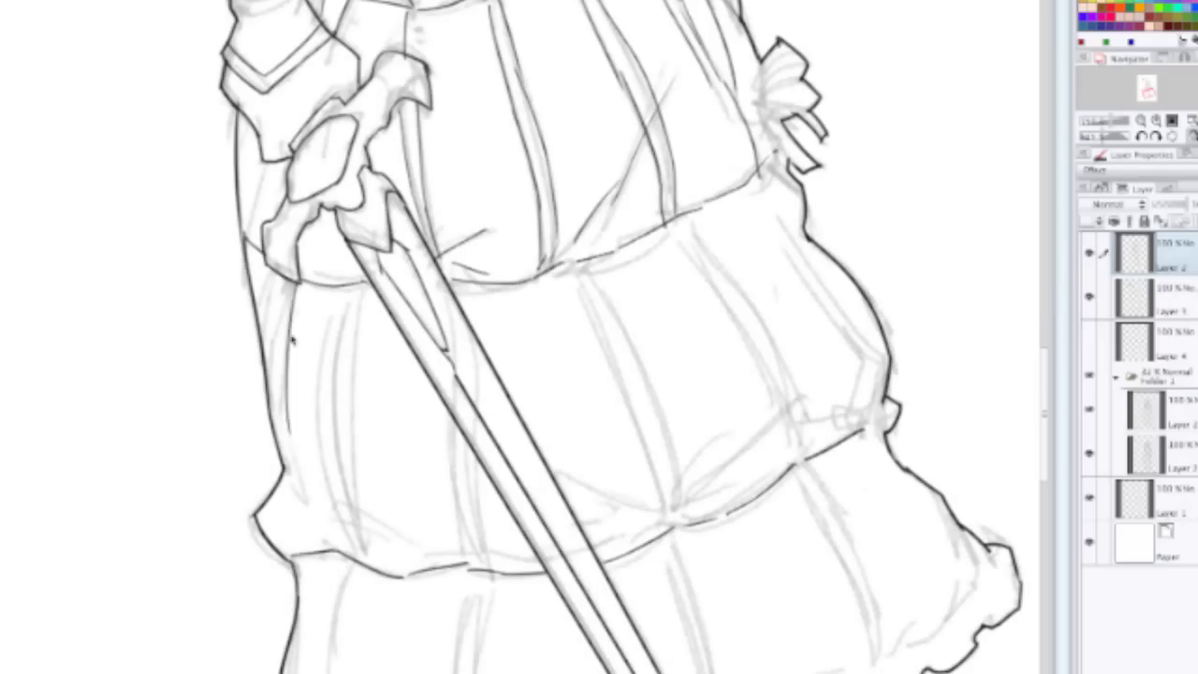
key("ctrl+z")
mouse_move(292, 279)
left_mouse_down()
mouse_move(287, 422)
mouse_move(305, 505)
left_mouse_up()
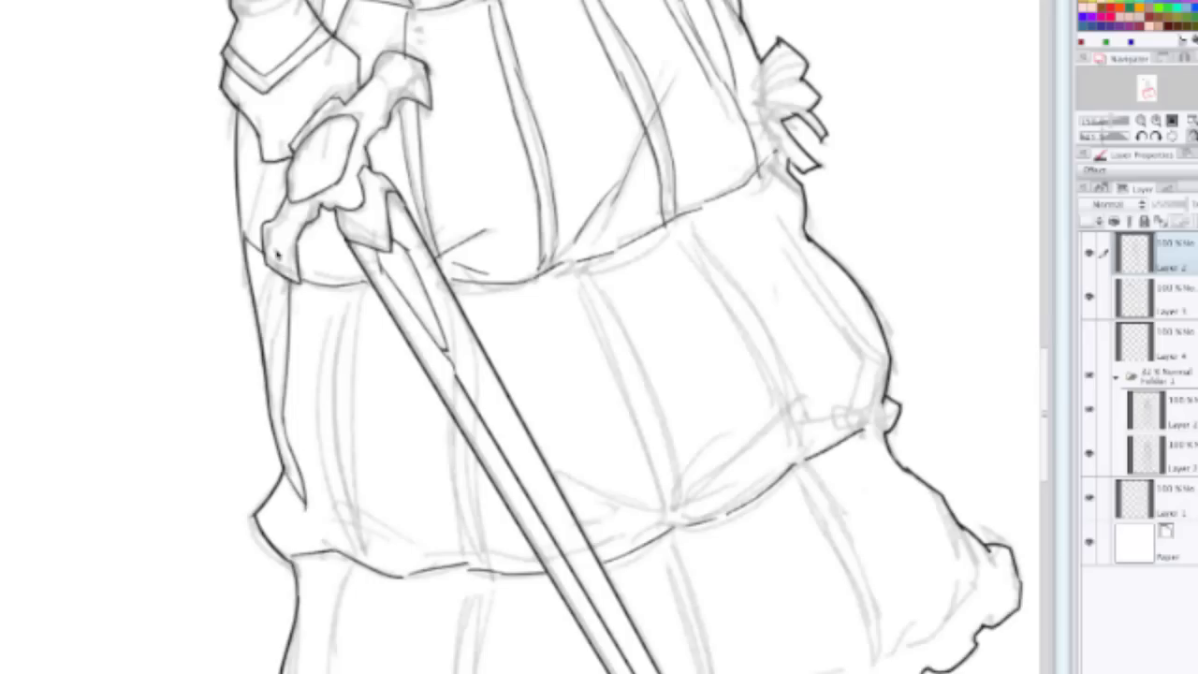
left_click_drag(262, 265, 279, 321)
Step: Ink two narrow fold pairs on the third skirt tier between the guard-side edge and the blade, redoing one line beside the blade
left_click_drag(361, 292, 367, 547)
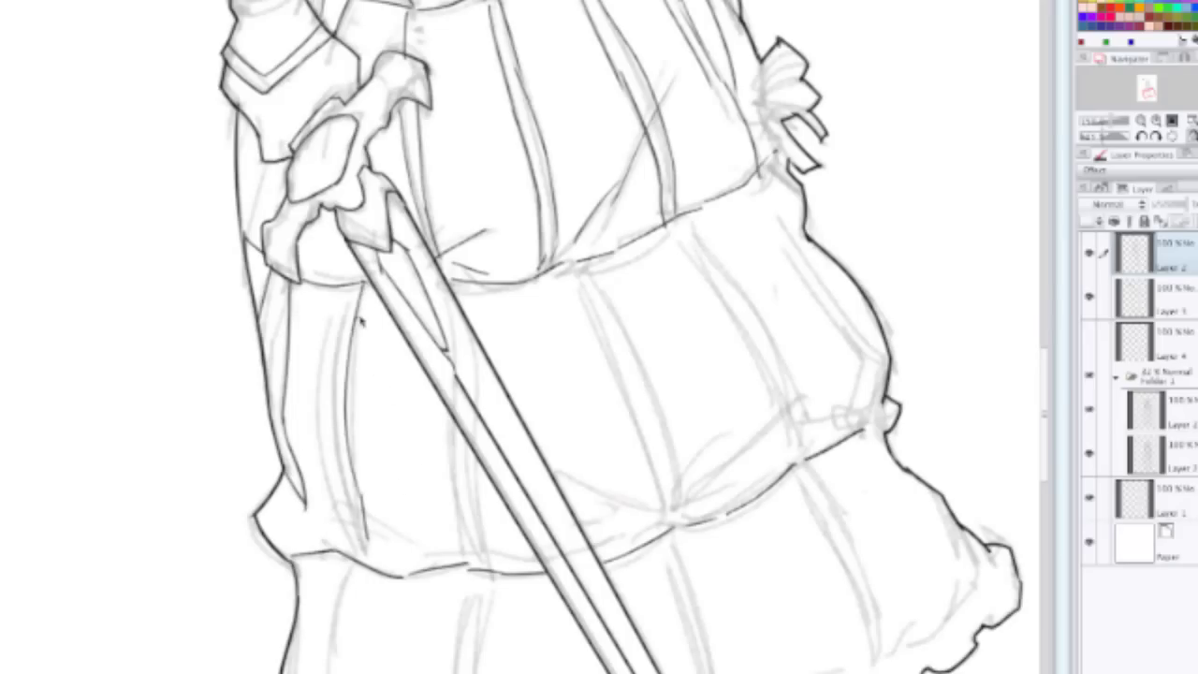
mouse_move(357, 292)
left_mouse_down()
mouse_move(338, 359)
mouse_move(341, 495)
mouse_move(337, 468)
mouse_move(365, 545)
left_mouse_up()
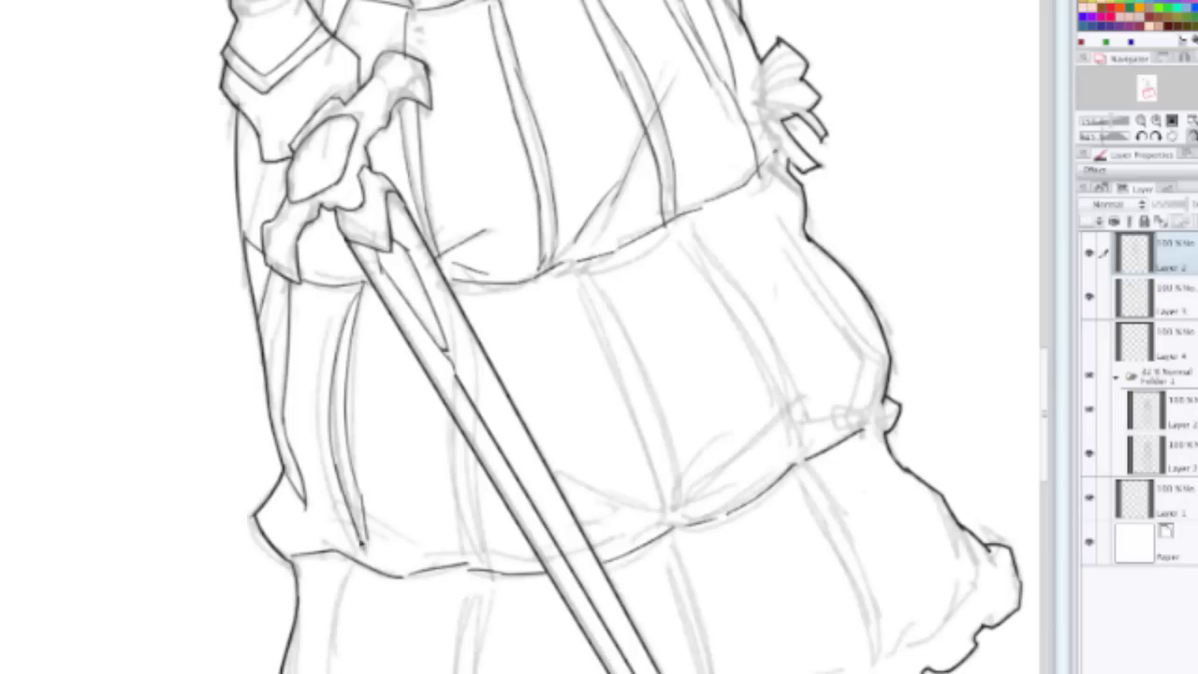
mouse_move(454, 423)
left_mouse_down()
mouse_move(452, 467)
mouse_move(459, 556)
left_mouse_up()
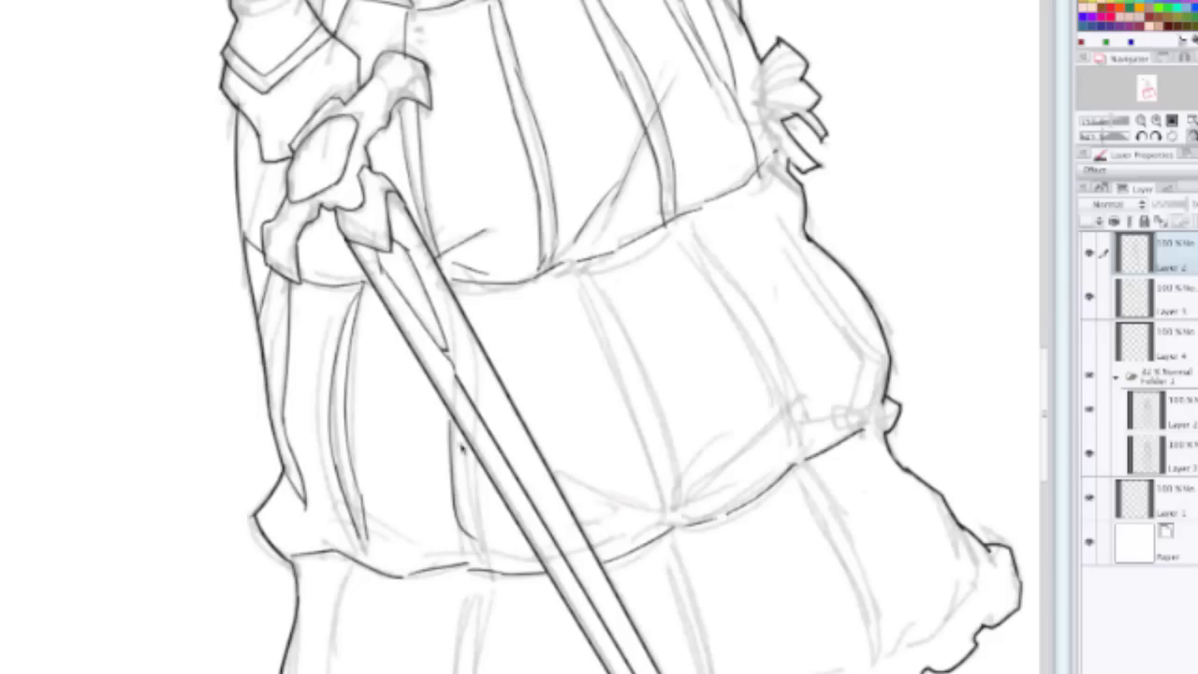
left_click_drag(466, 443, 477, 532)
left_click_drag(471, 444, 482, 541)
key("ctrl+z")
left_click_drag(468, 444, 477, 539)
Step: Ink two pairs of long curved folds on the third skirt tier between the blade and the outer edge with the small bow
scroll(660, 418, "down", 1)
left_click_drag(564, 260, 643, 476)
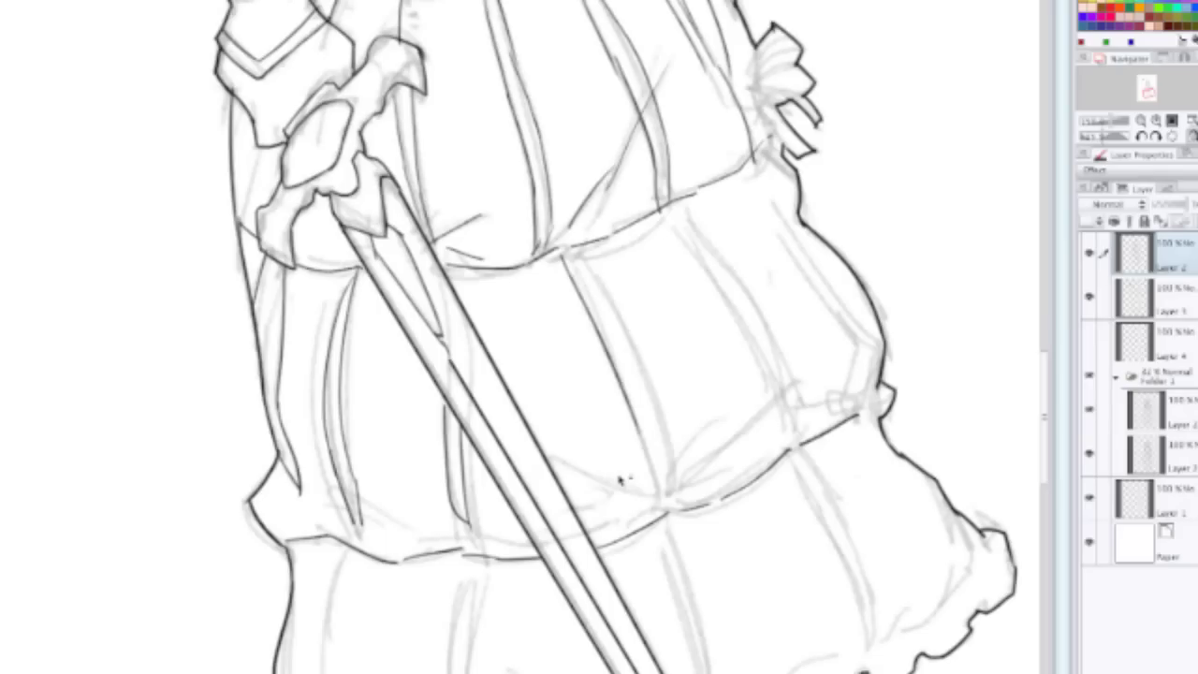
left_click_drag(570, 258, 659, 495)
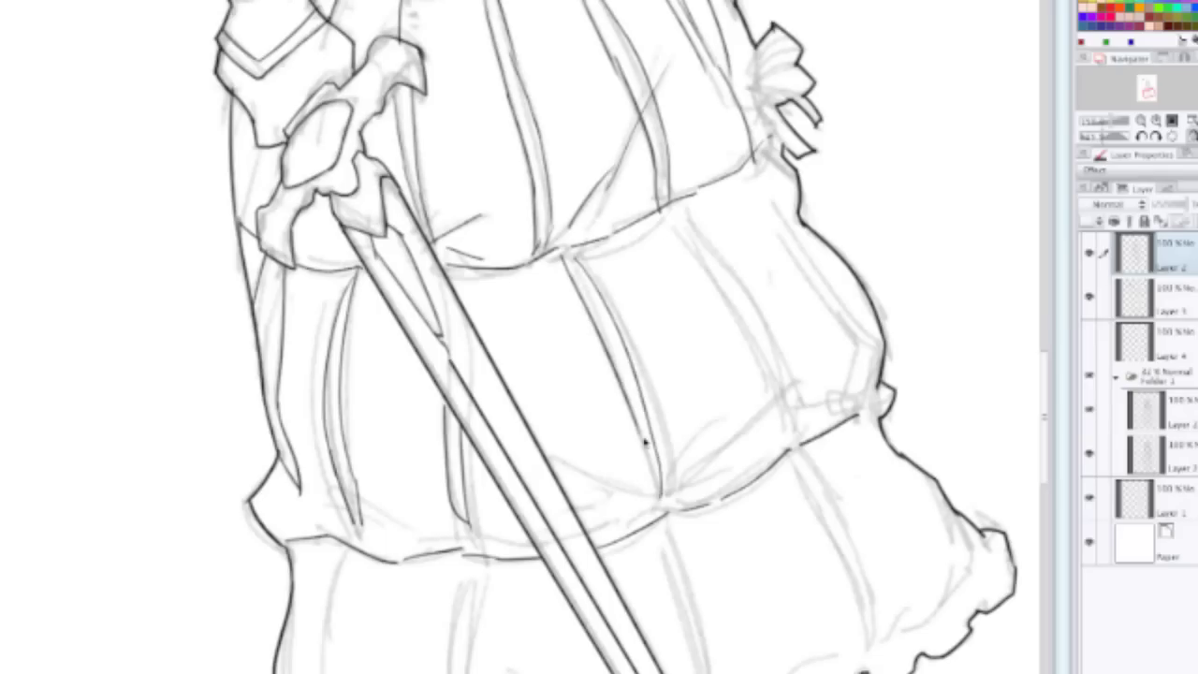
left_click_drag(636, 419, 650, 504)
mouse_move(673, 215)
left_mouse_down()
mouse_move(759, 366)
mouse_move(789, 458)
left_mouse_up()
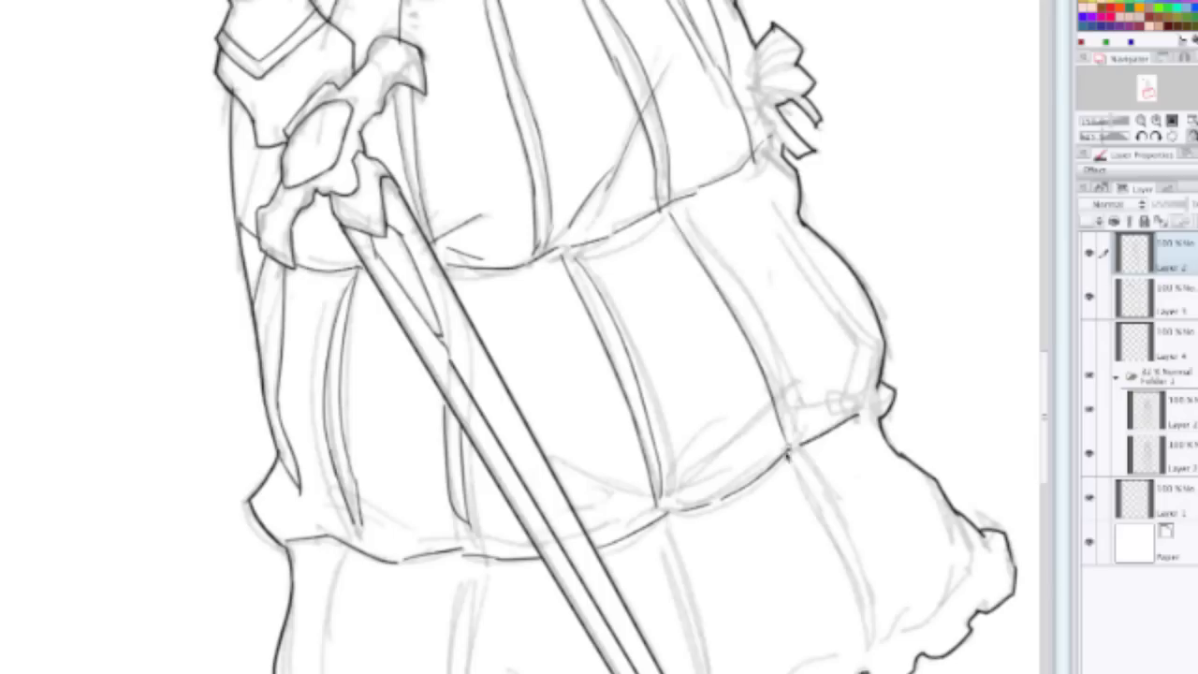
left_click_drag(687, 220, 785, 436)
left_click_drag(780, 387, 796, 455)
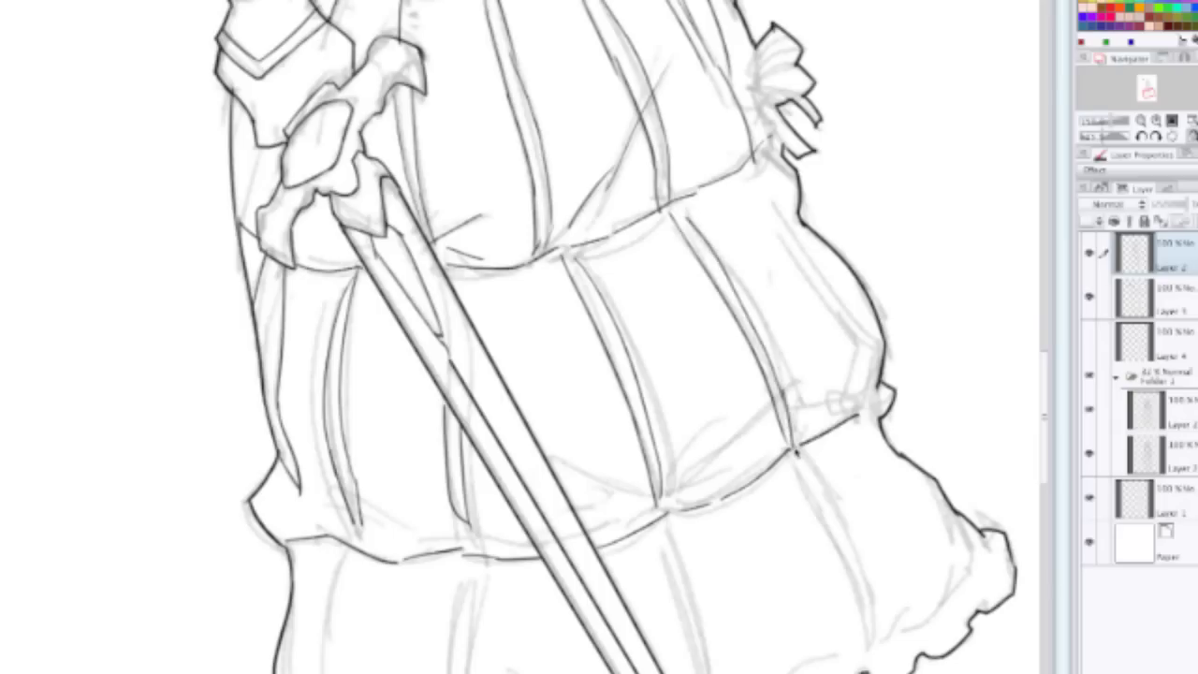
Step: Ink a crease above the third tier's lower seam and the creases and ruffle lines along the bottom tier's frilled hem
mouse_move(676, 491)
left_mouse_down()
mouse_move(736, 402)
mouse_move(756, 427)
left_mouse_up()
scroll(719, 465, "down", 3)
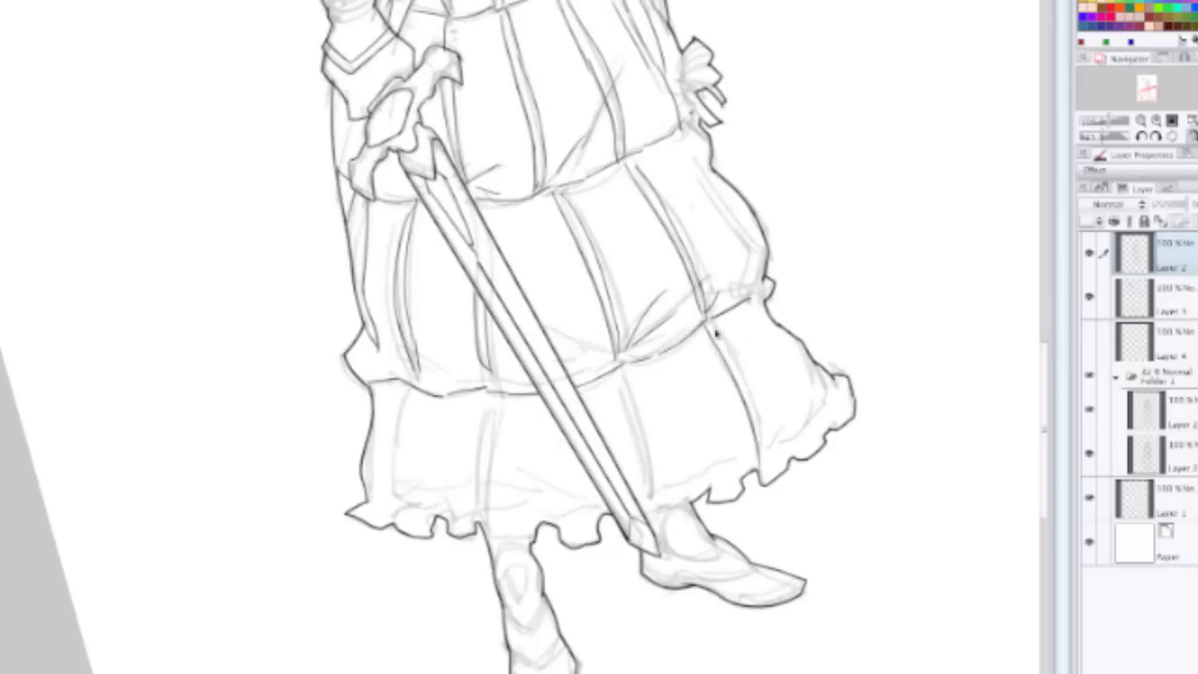
mouse_move(717, 332)
left_mouse_down()
mouse_move(763, 449)
mouse_move(795, 437)
mouse_move(850, 384)
left_mouse_up()
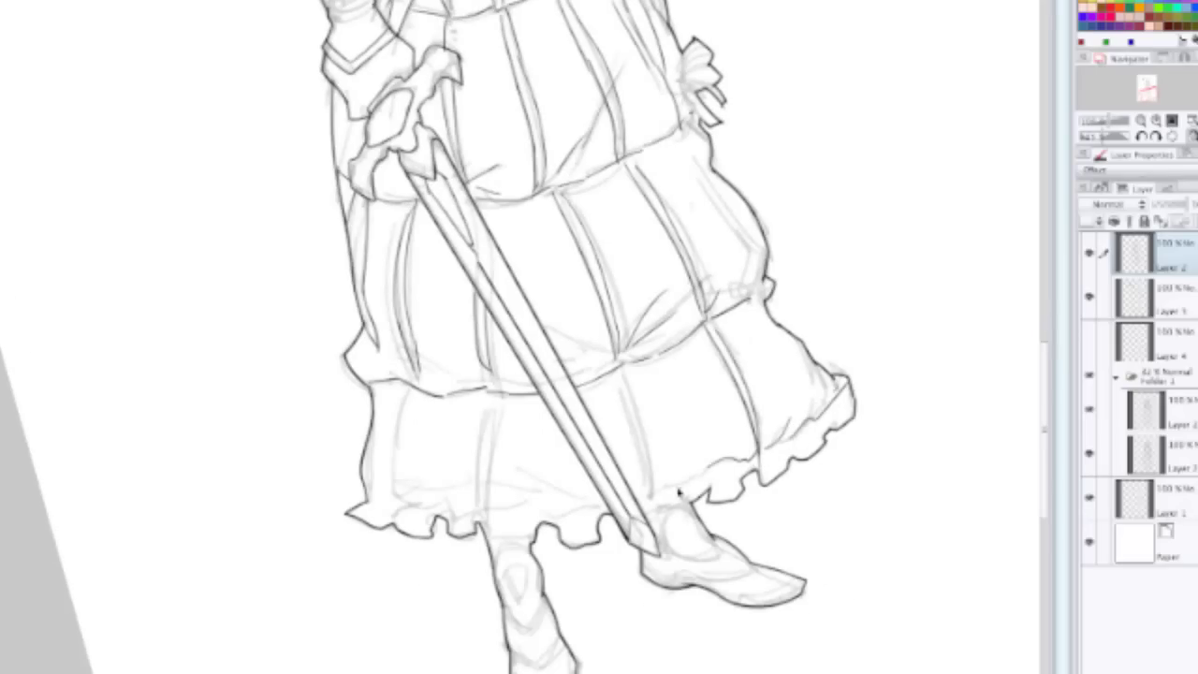
left_click_drag(666, 484, 717, 465)
left_click_drag(552, 515, 614, 518)
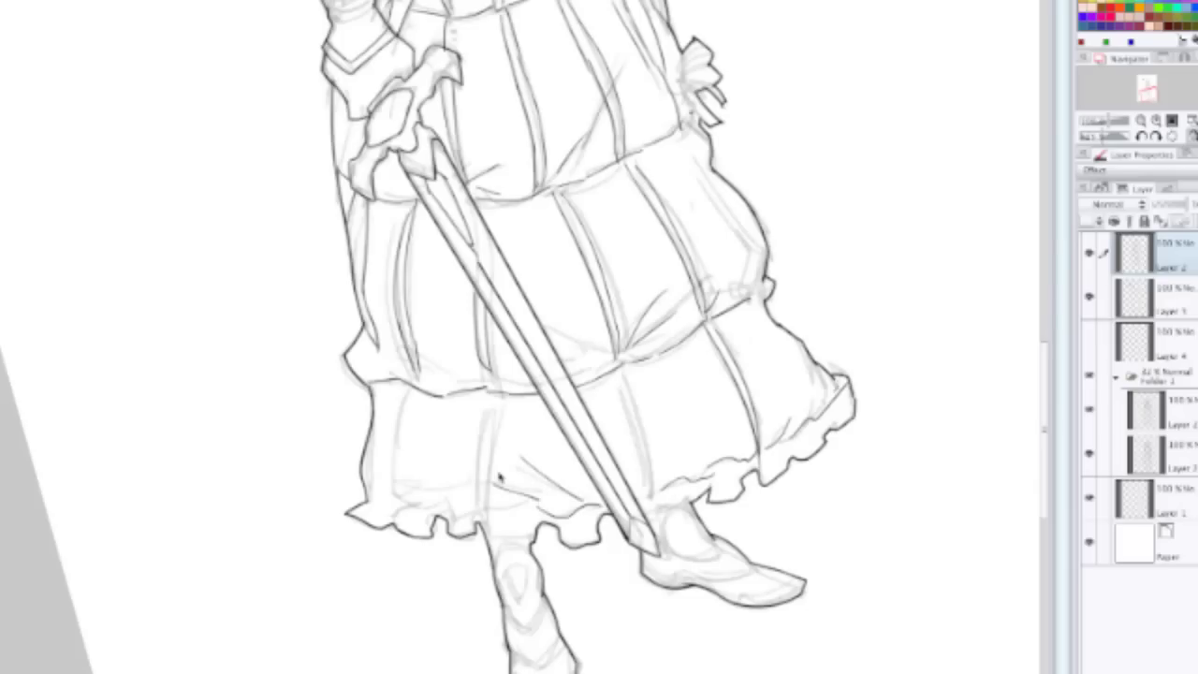
left_click_drag(391, 502, 485, 513)
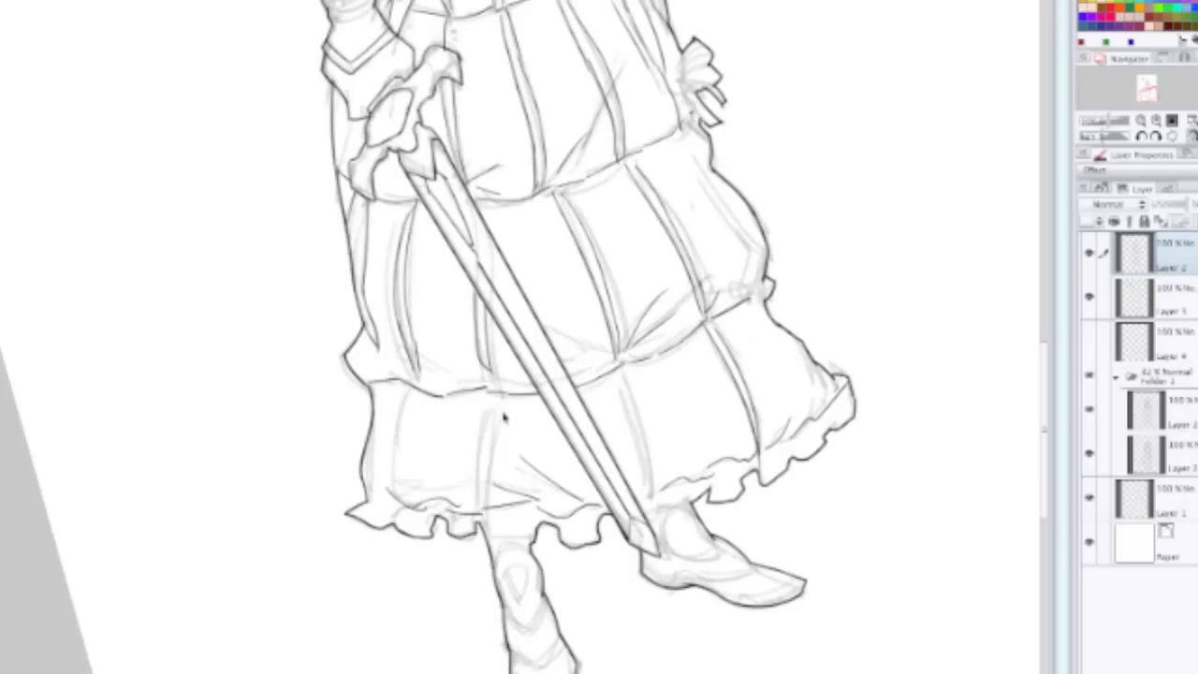
Step: Ink the long folds on the bottom tier on both sides of the blade, undoing the diagonal crease near the hem
left_click_drag(493, 401, 481, 510)
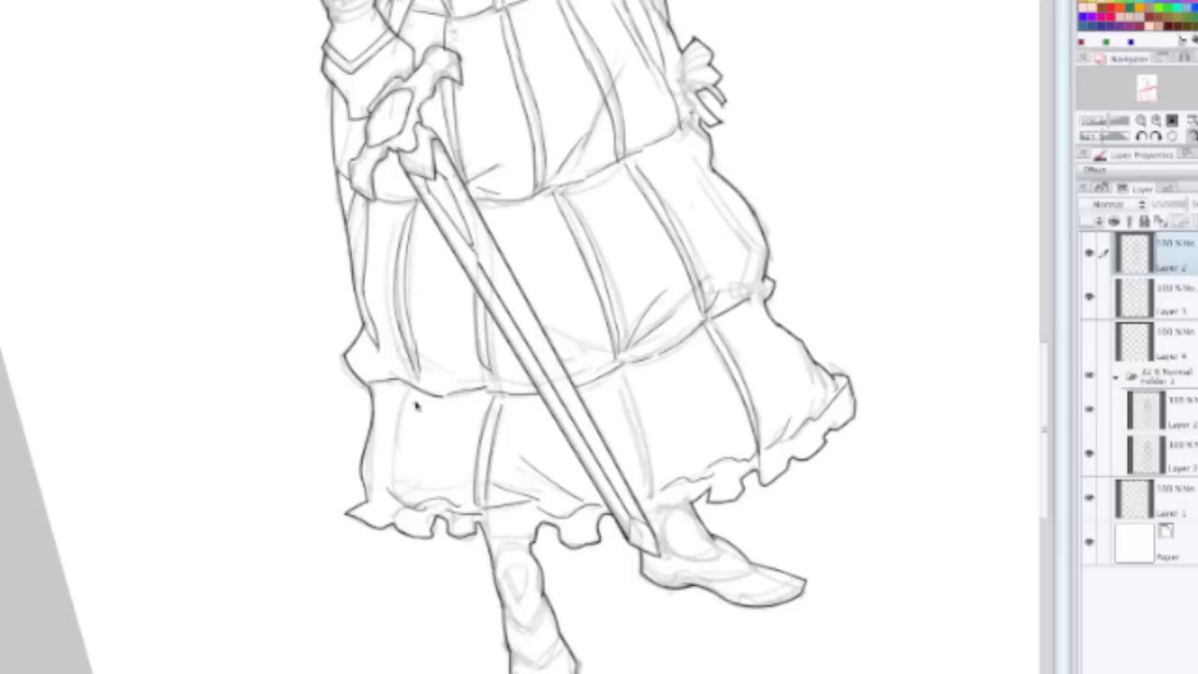
mouse_move(417, 397)
left_mouse_down()
mouse_move(410, 496)
mouse_move(395, 414)
left_mouse_up()
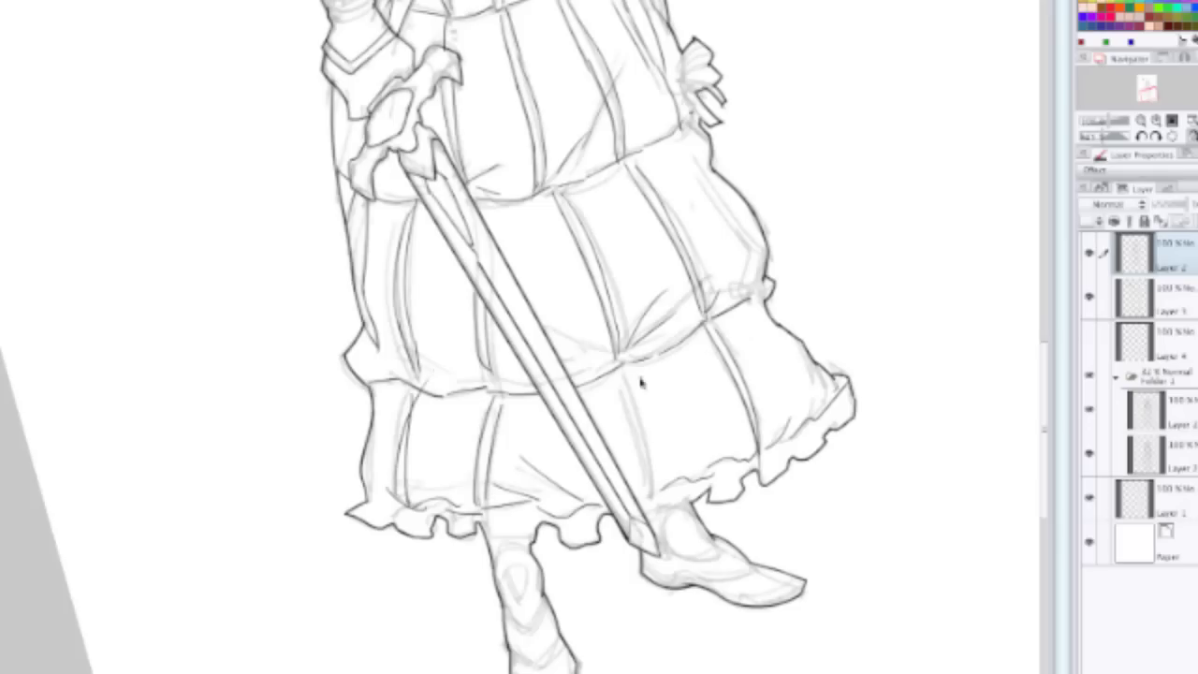
left_click_drag(615, 376, 649, 497)
mouse_move(618, 374)
left_mouse_down()
mouse_move(655, 480)
mouse_move(679, 490)
mouse_move(669, 487)
mouse_move(710, 430)
left_mouse_up()
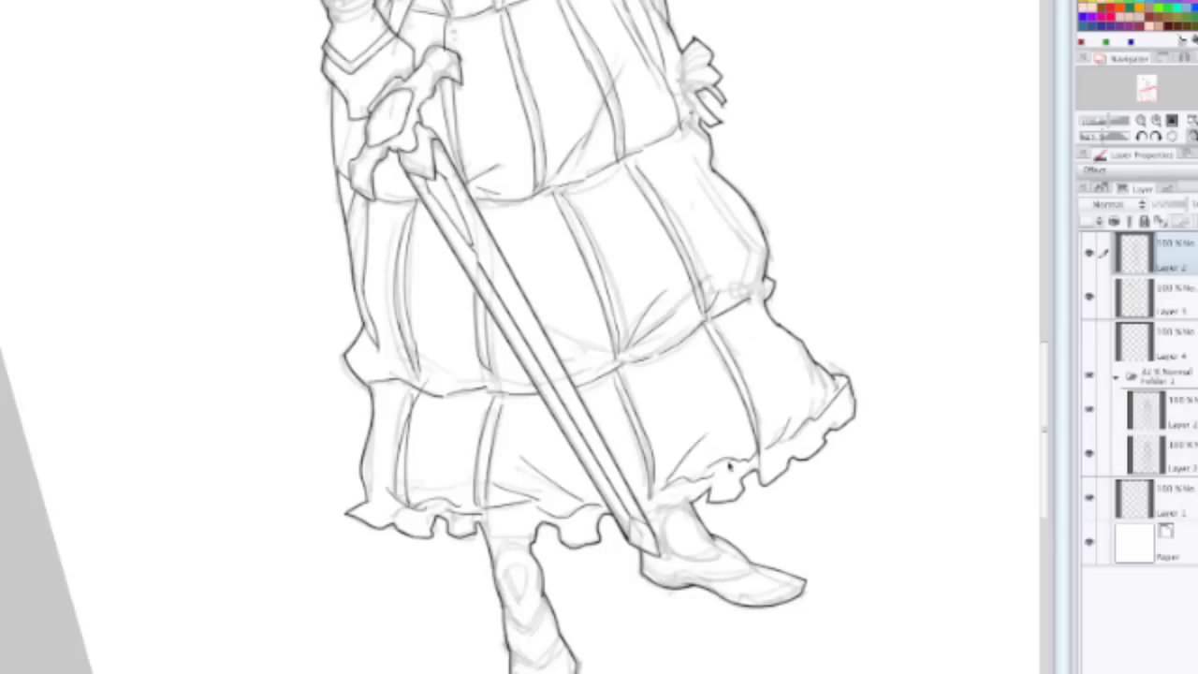
key("ctrl+z")
Step: Ink short creases and touch-up lines along the lower seams of the third and second skirt tiers
left_click_drag(561, 348, 619, 363)
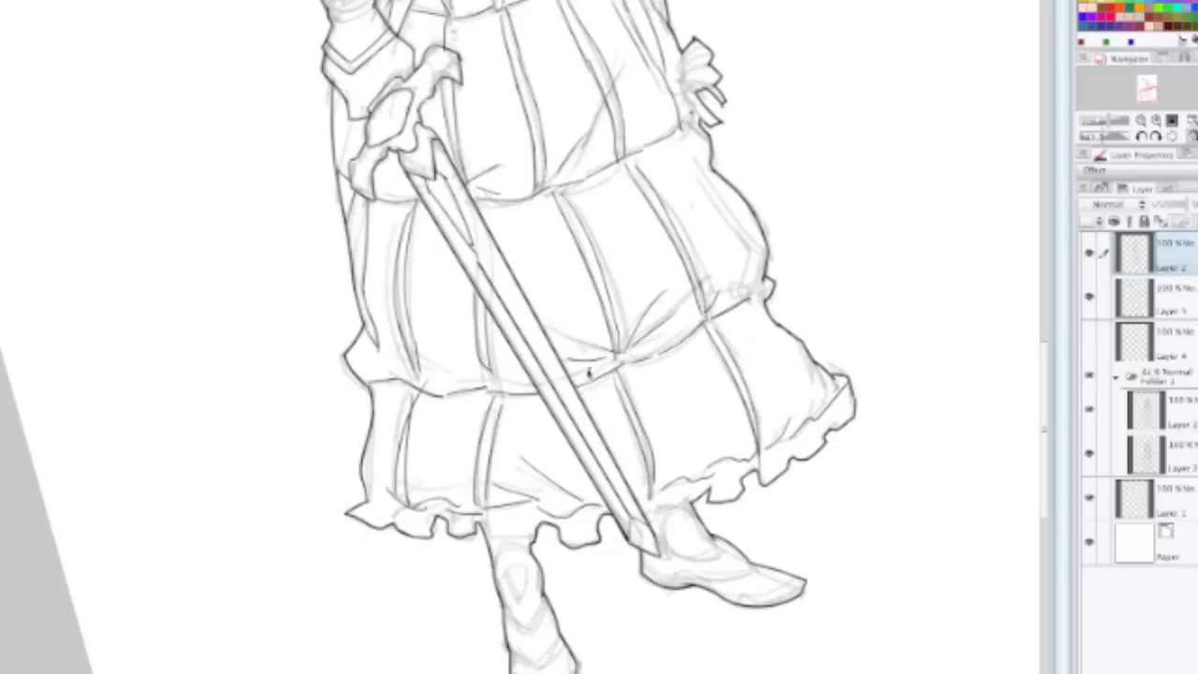
left_click_drag(590, 372, 753, 281)
mouse_move(560, 195)
left_mouse_down()
mouse_move(621, 181)
mouse_move(691, 131)
left_mouse_up()
Step: Hide the grey sketch folder and erase the stray line ends crossing the curved waist plate below the cross
scroll(458, 308, "down", 5)
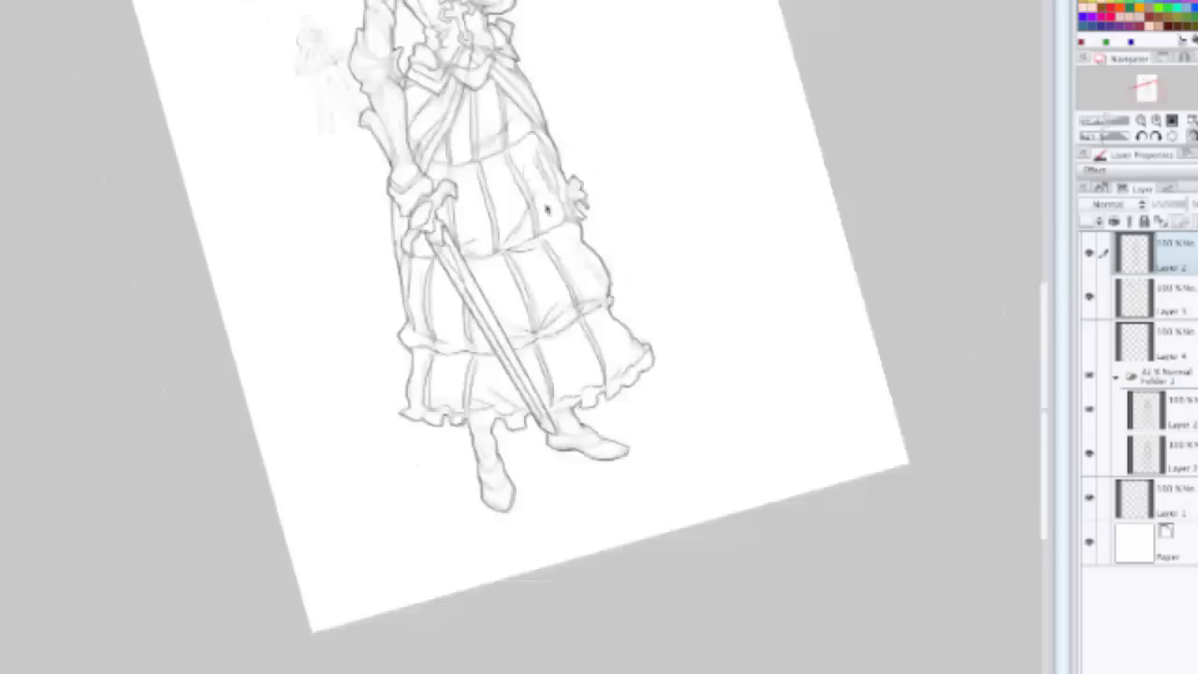
left_click(1090, 378)
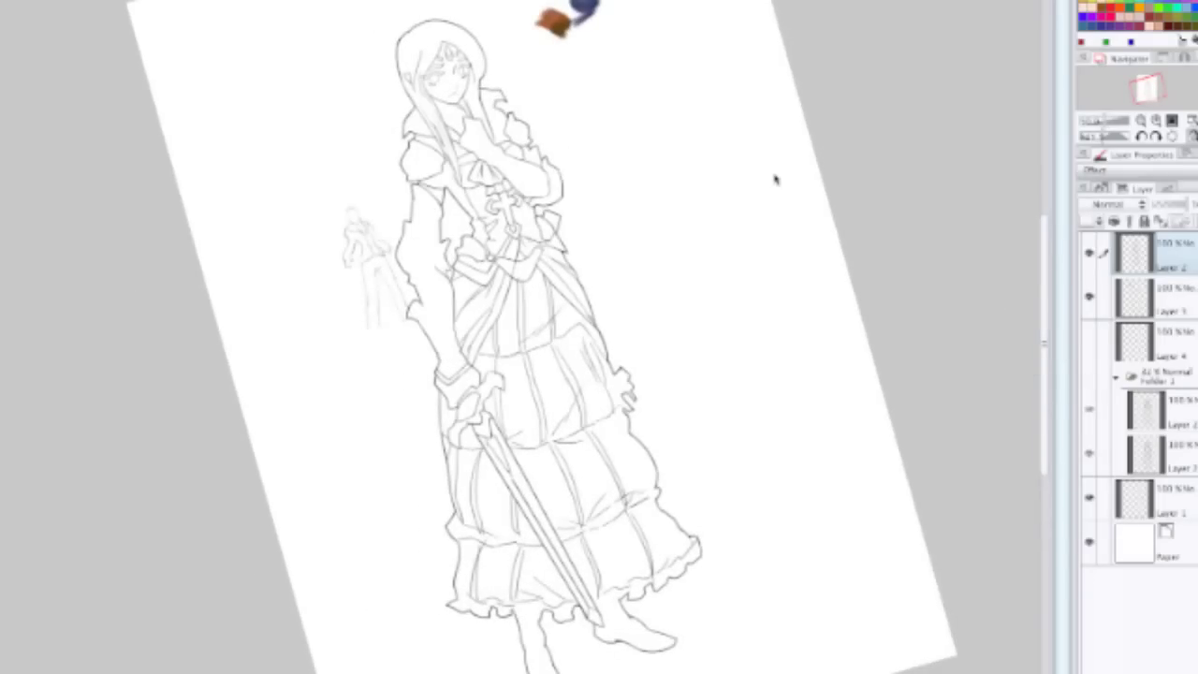
left_click_drag(775, 179, 877, 264)
scroll(541, 241, "up", 5)
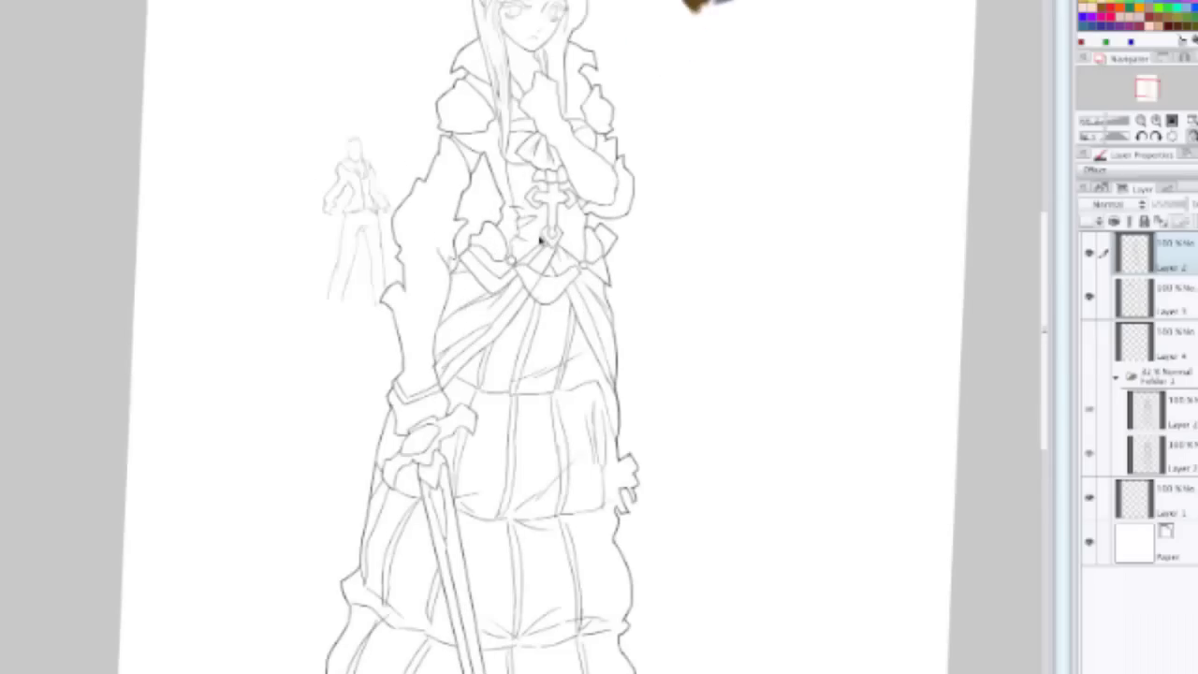
scroll(535, 322, "up", 1)
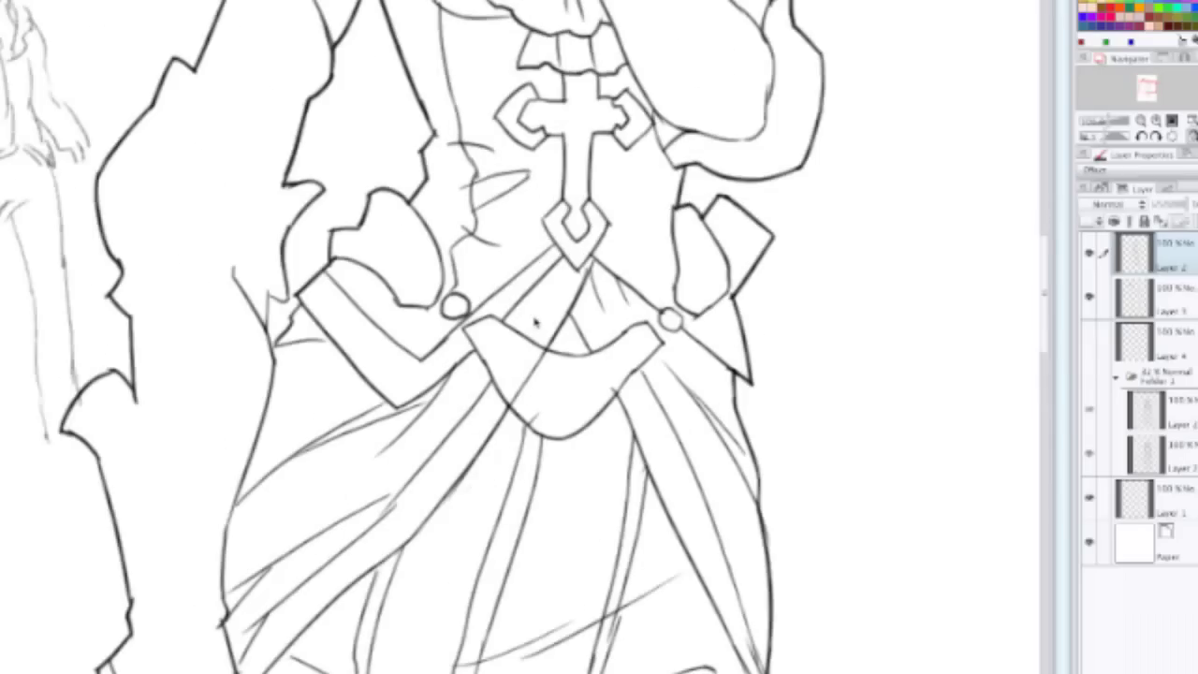
scroll(535, 322, "up", 2)
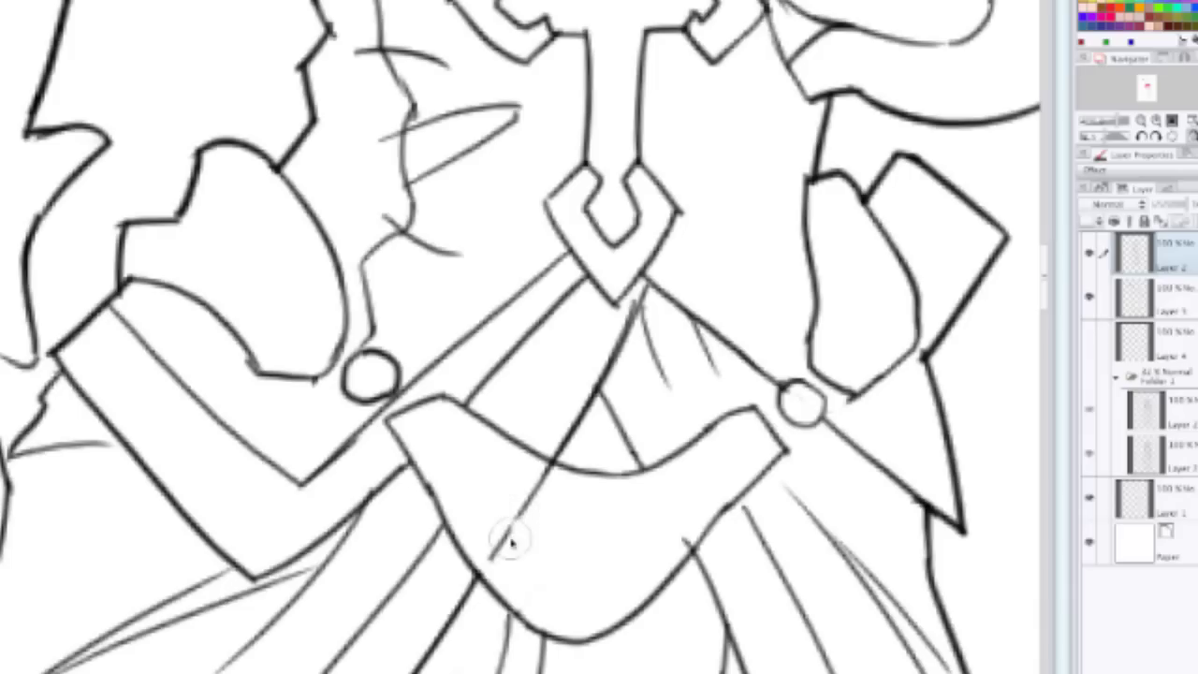
mouse_move(509, 538)
left_mouse_down()
mouse_move(482, 545)
mouse_move(526, 532)
mouse_move(543, 479)
mouse_move(684, 529)
mouse_move(680, 545)
mouse_move(690, 502)
left_mouse_up()
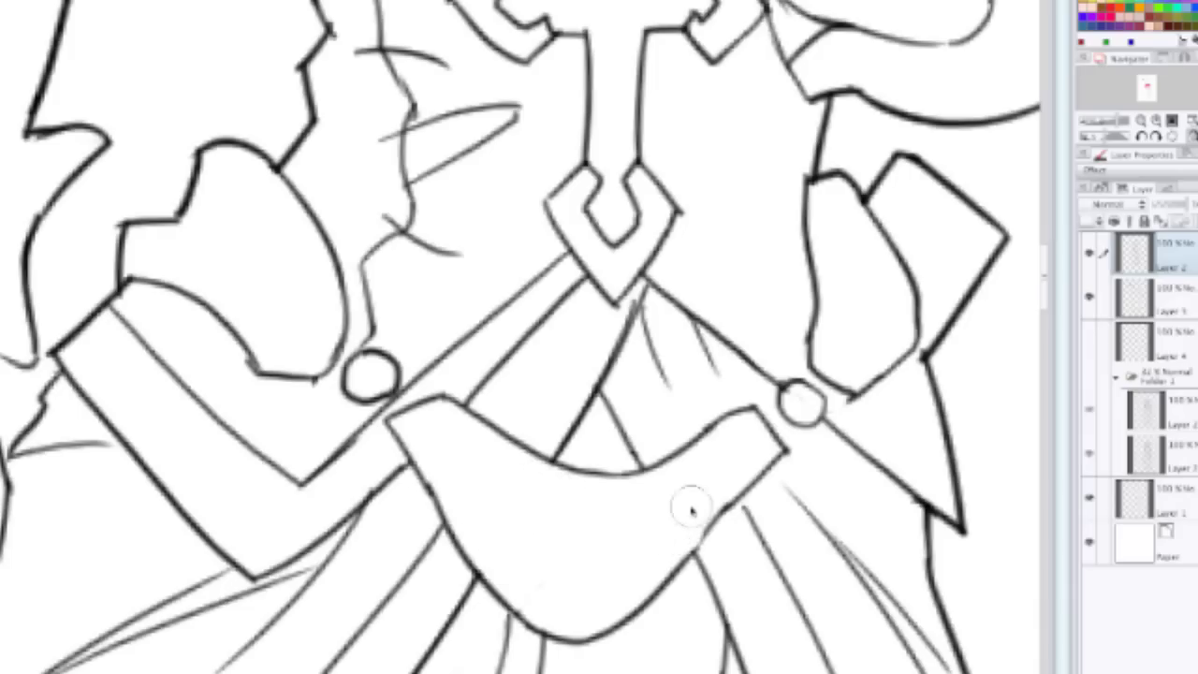
Step: Check the clean line art around the waist and bodice and make the sketch folder visible again
scroll(575, 449, "down", 4)
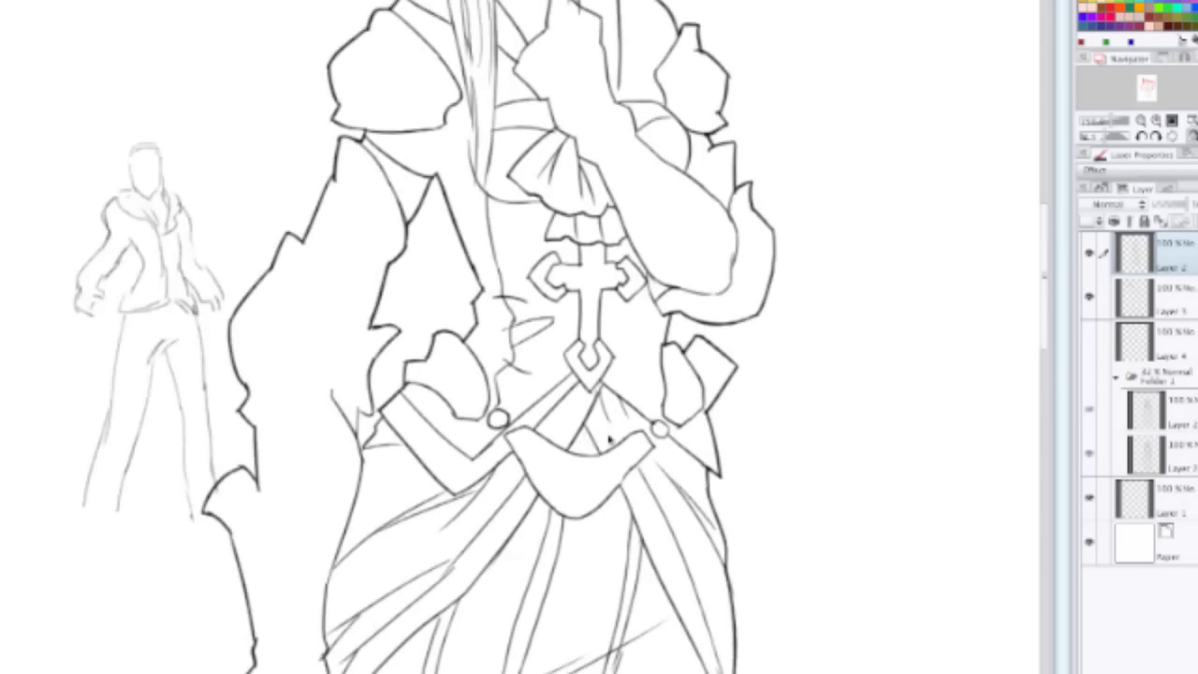
scroll(646, 452, "up", 5)
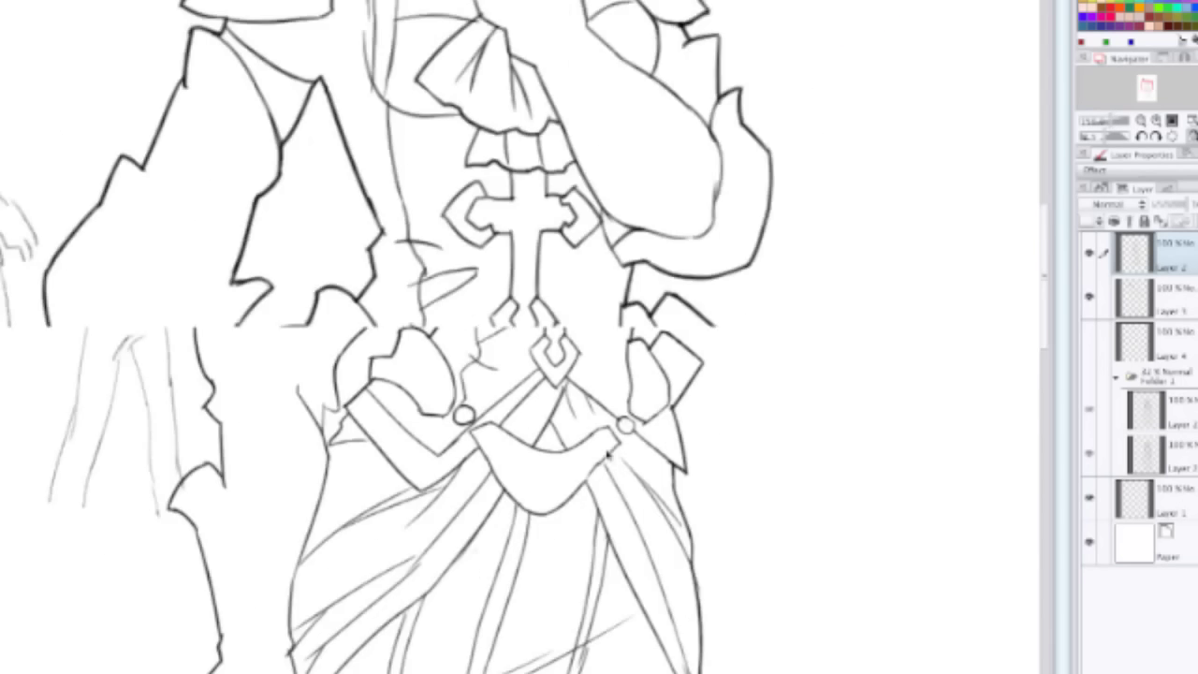
scroll(522, 516, "down", 3)
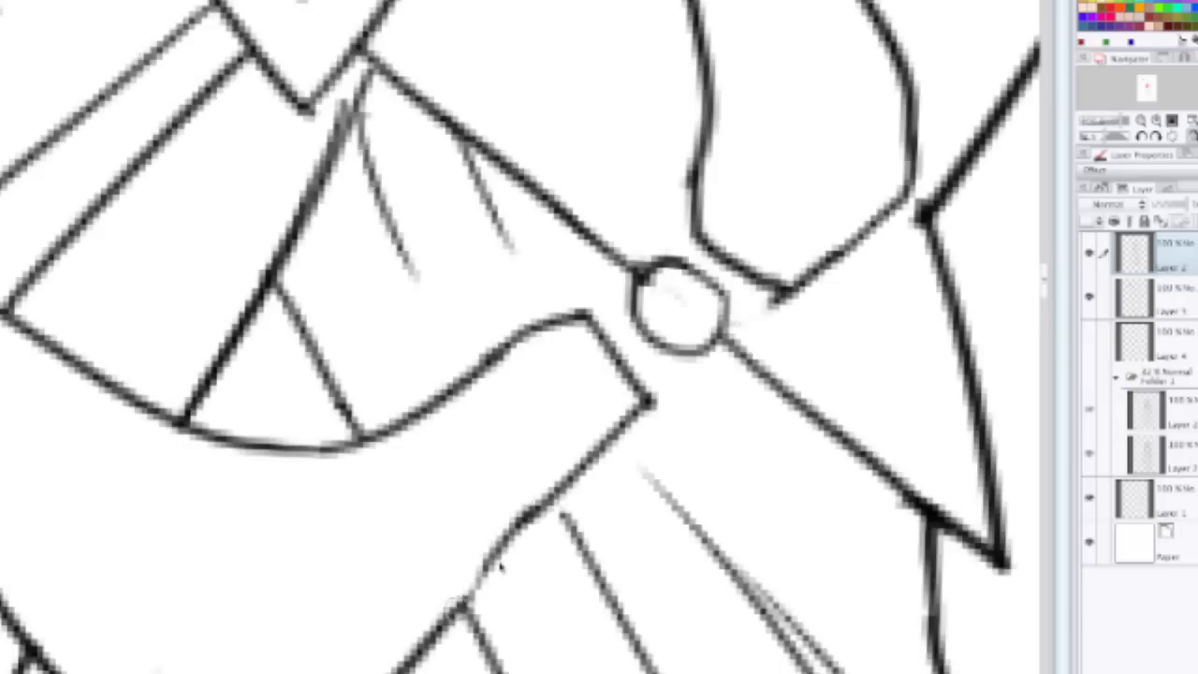
scroll(433, 336, "down", 4)
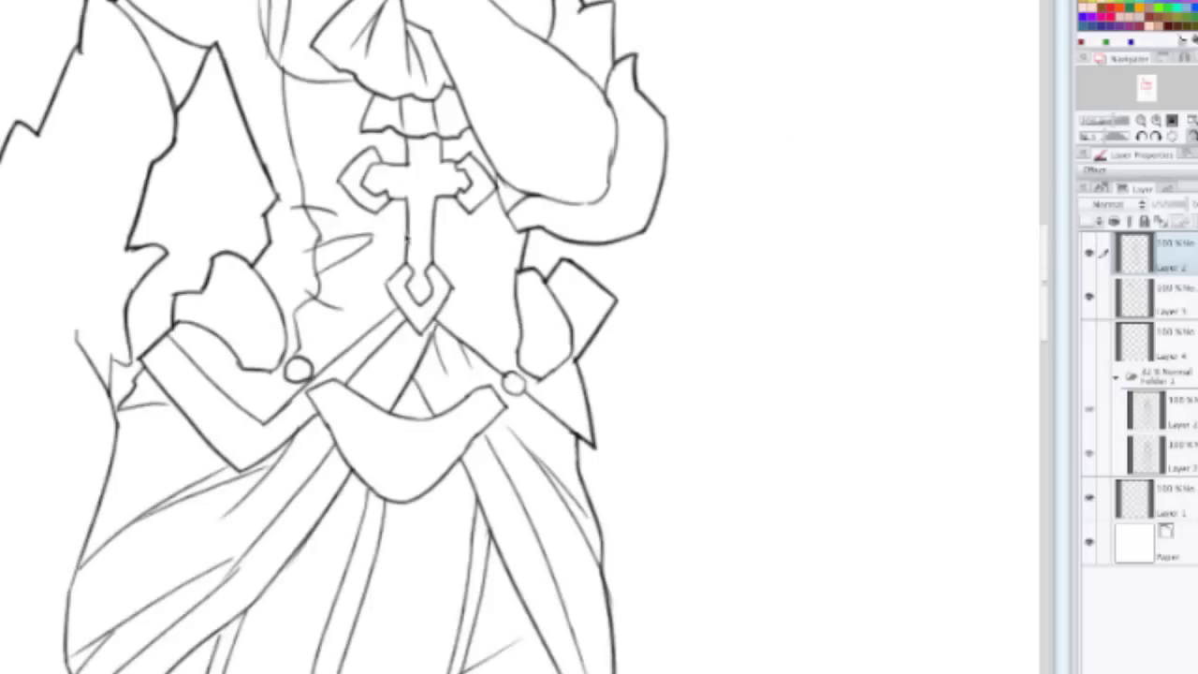
scroll(450, 228, "up", 3)
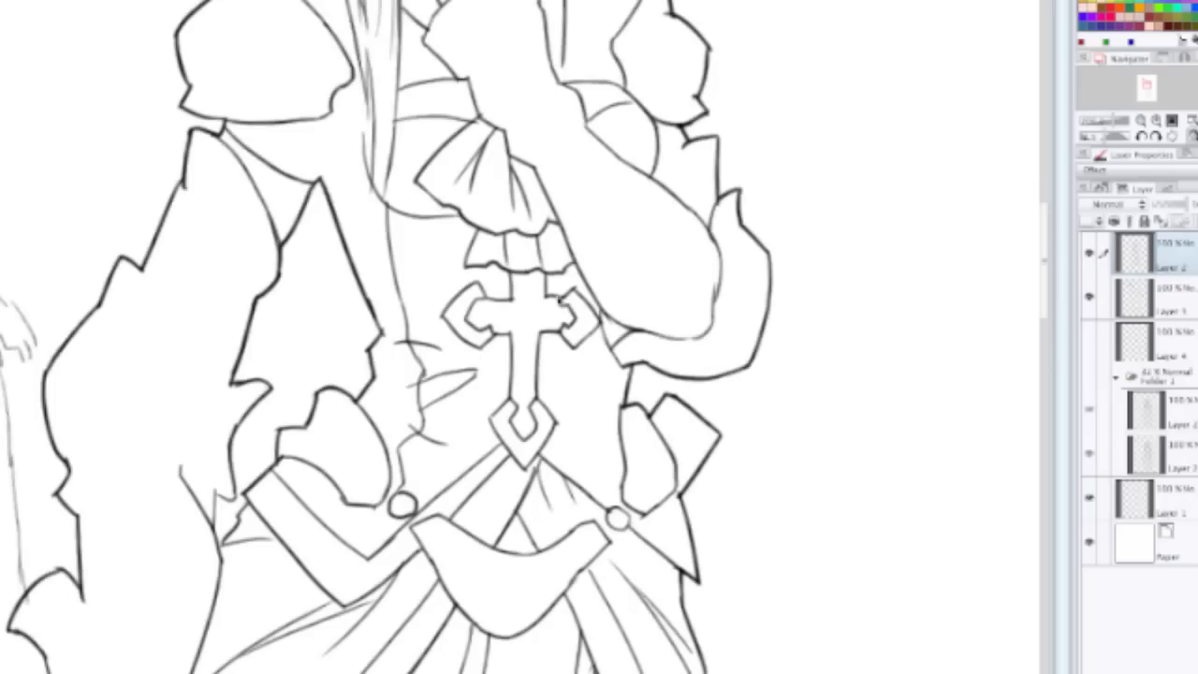
scroll(850, 338, "down", 1)
left_click(1090, 375)
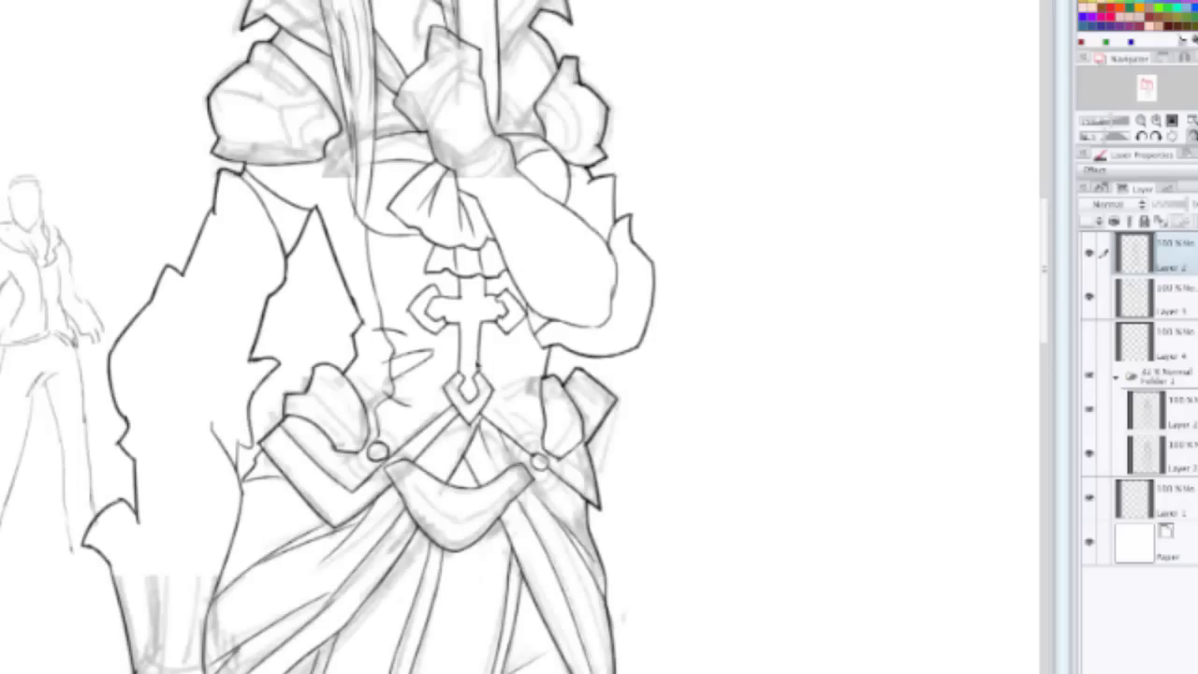
Step: Ink two curved trim lines on the upper arm plate below the shoulder guard of the sword arm, redoing the strokes
scroll(226, 295, "down", 2)
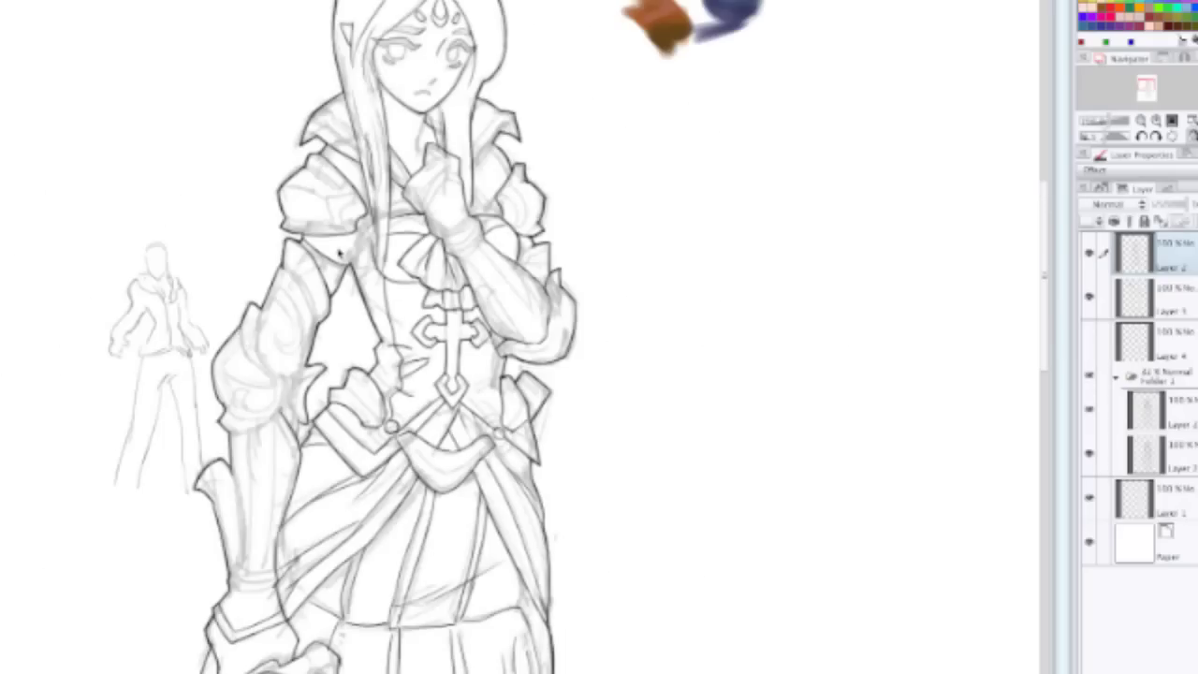
scroll(338, 253, "up", 2)
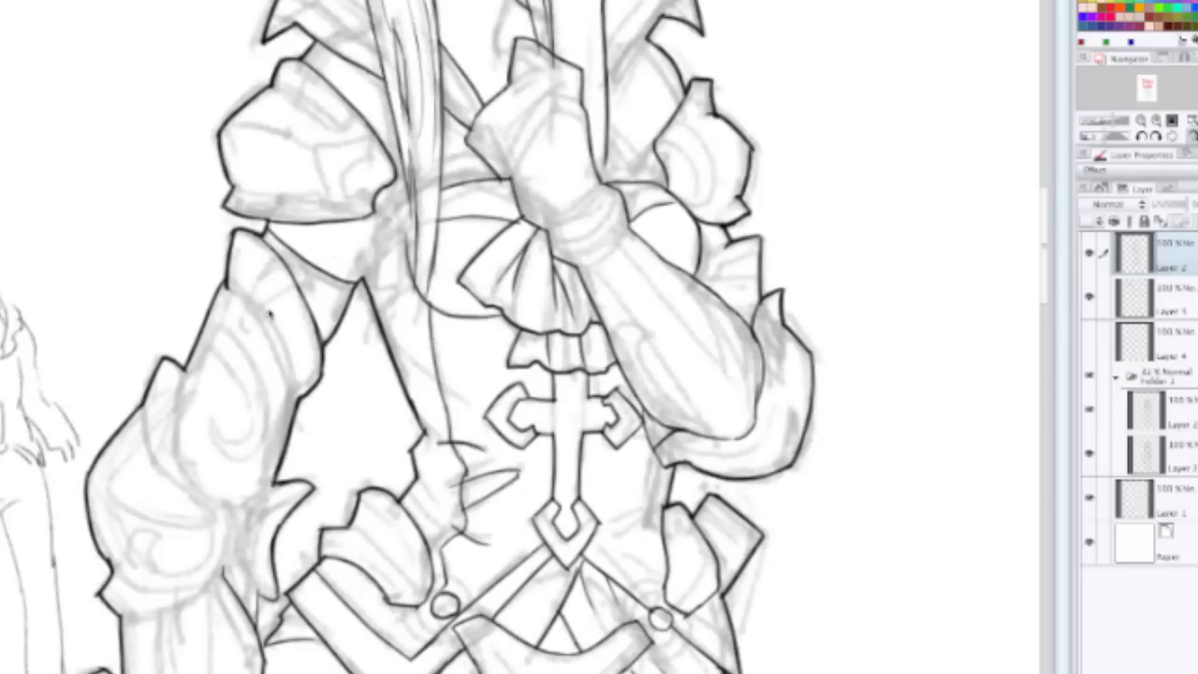
left_click_drag(227, 281, 290, 397)
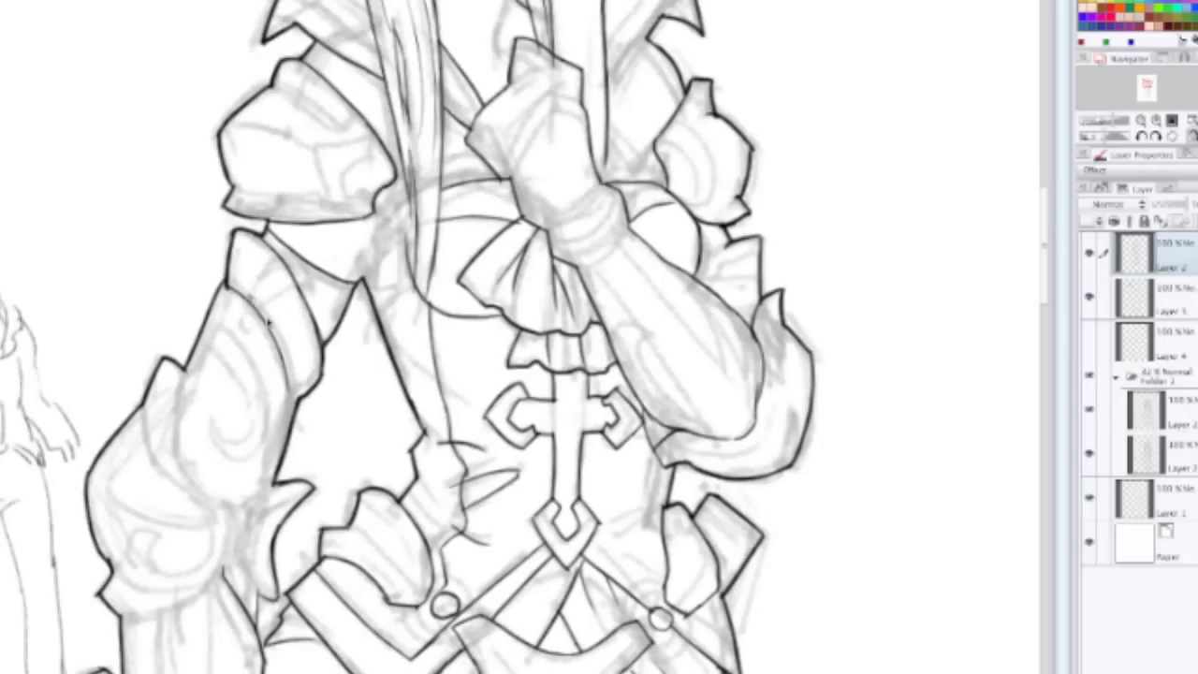
left_click_drag(249, 297, 294, 399)
key("ctrl+z")
left_click_drag(236, 286, 299, 386)
key("ctrl+z")
left_click_drag(231, 285, 297, 397)
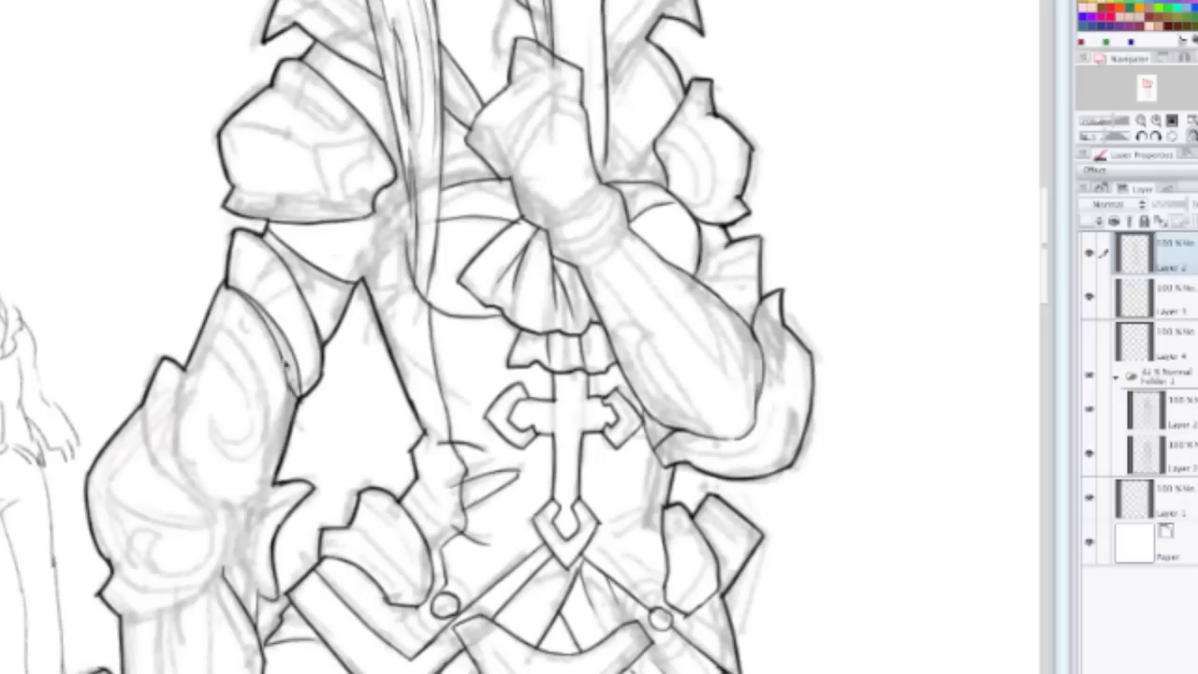
Step: Ink the edge separating the upper arm plate from the elbow guard and close the elbow guard's lower rim
mouse_move(184, 372)
left_mouse_down()
mouse_move(177, 468)
mouse_move(222, 517)
left_mouse_up()
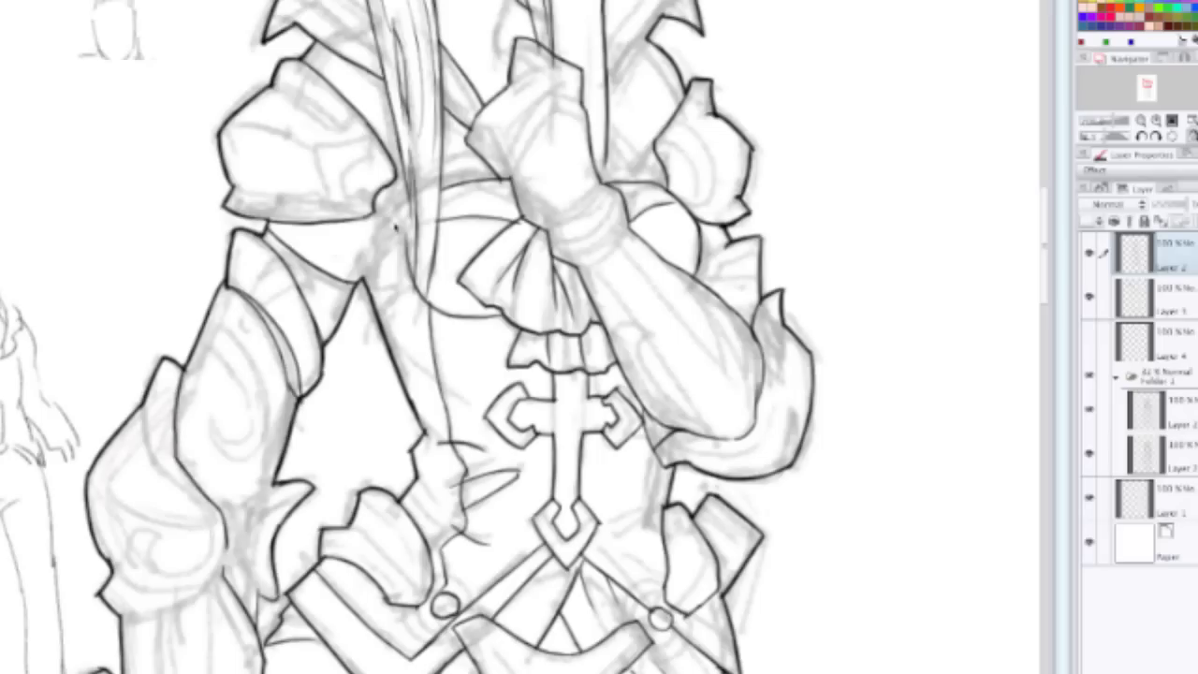
left_click_drag(112, 627, 314, 318)
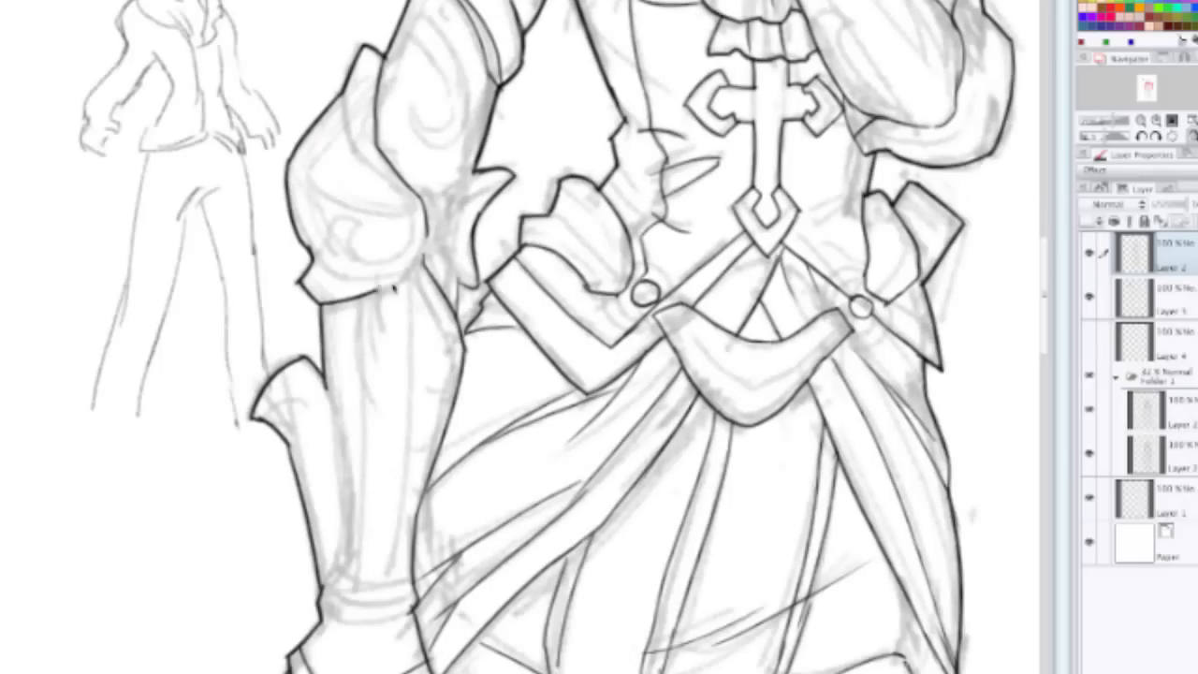
left_click_drag(409, 273, 426, 213)
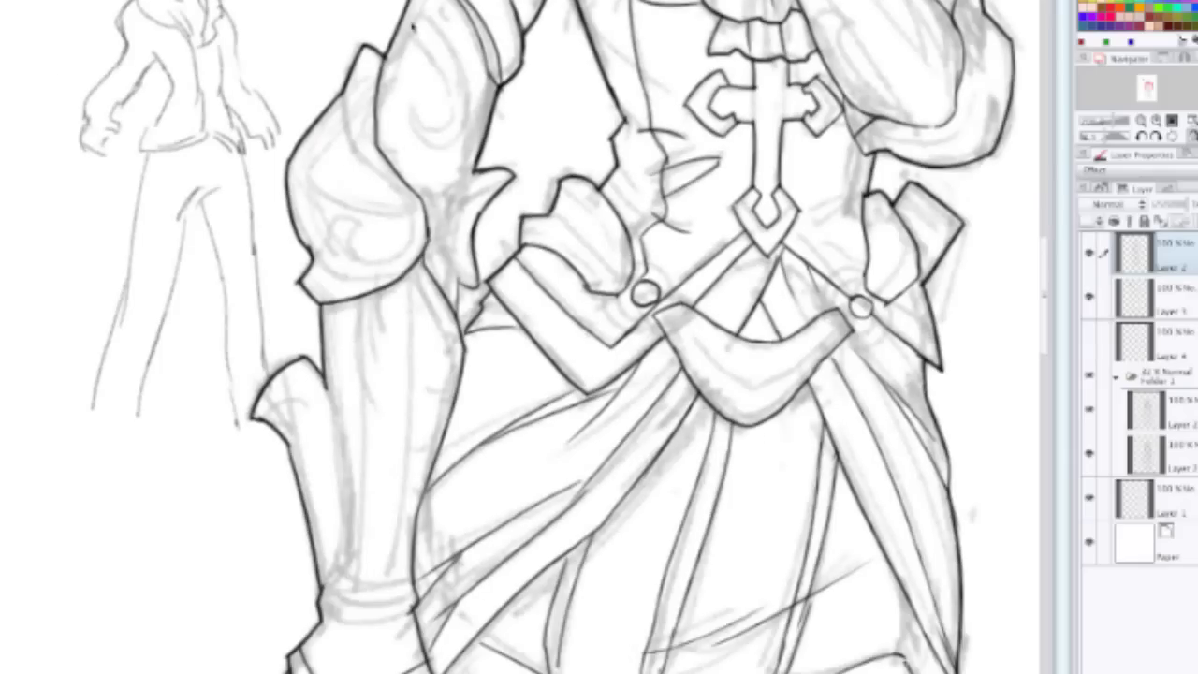
Step: Ink the hooked swirl ornament on the upper arm plate with its inner and outer curves, redoing the misplaced strokes
mouse_move(412, 27)
left_mouse_down()
mouse_move(451, 139)
mouse_move(442, 108)
left_mouse_up()
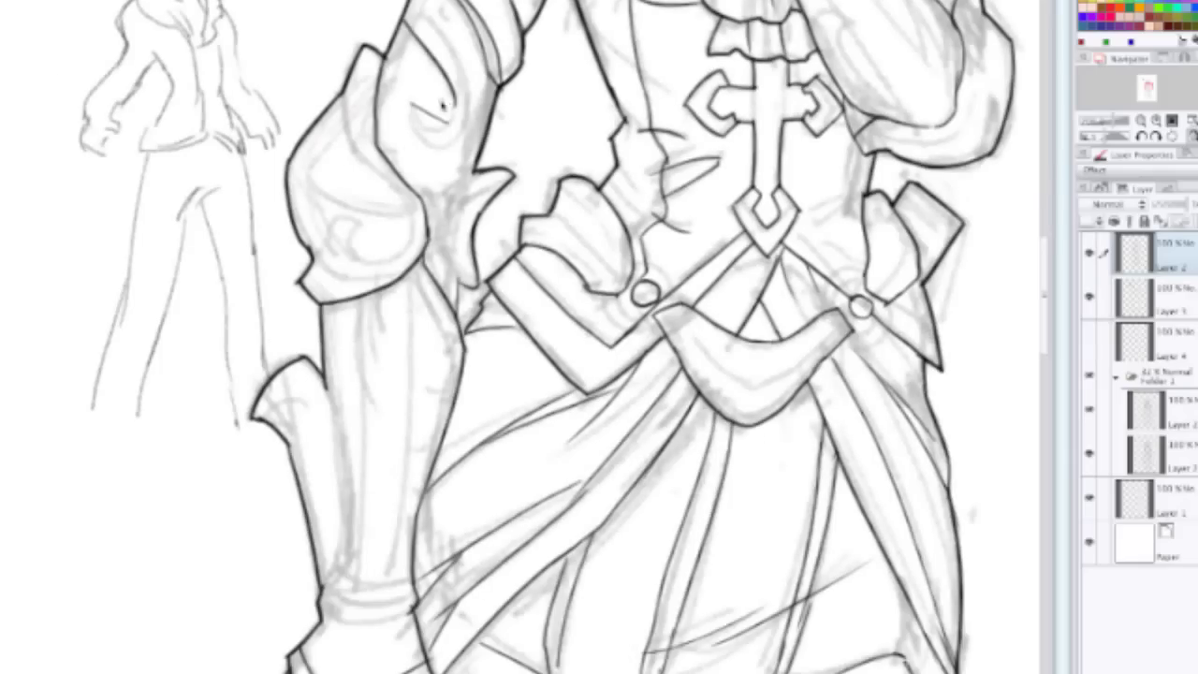
scroll(458, 78, "down", 2)
scroll(393, 234, "up", 6)
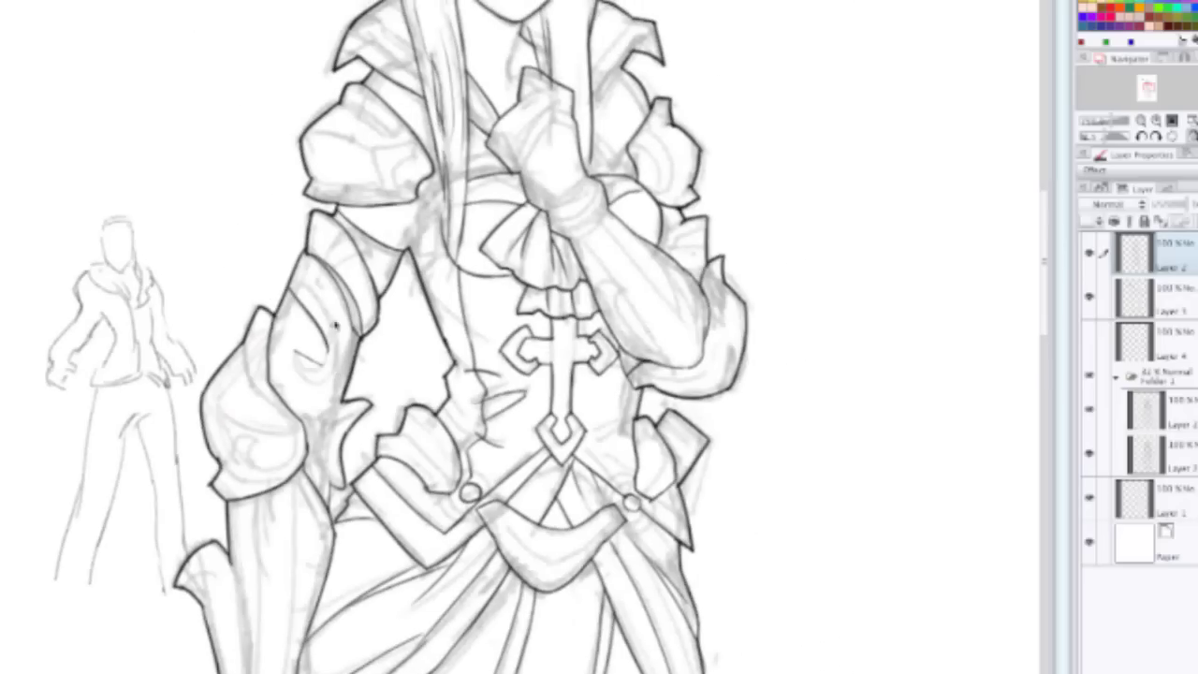
scroll(330, 327, "up", 1)
left_click_drag(297, 348, 304, 371)
key("ctrl+z")
scroll(335, 325, "up", 5)
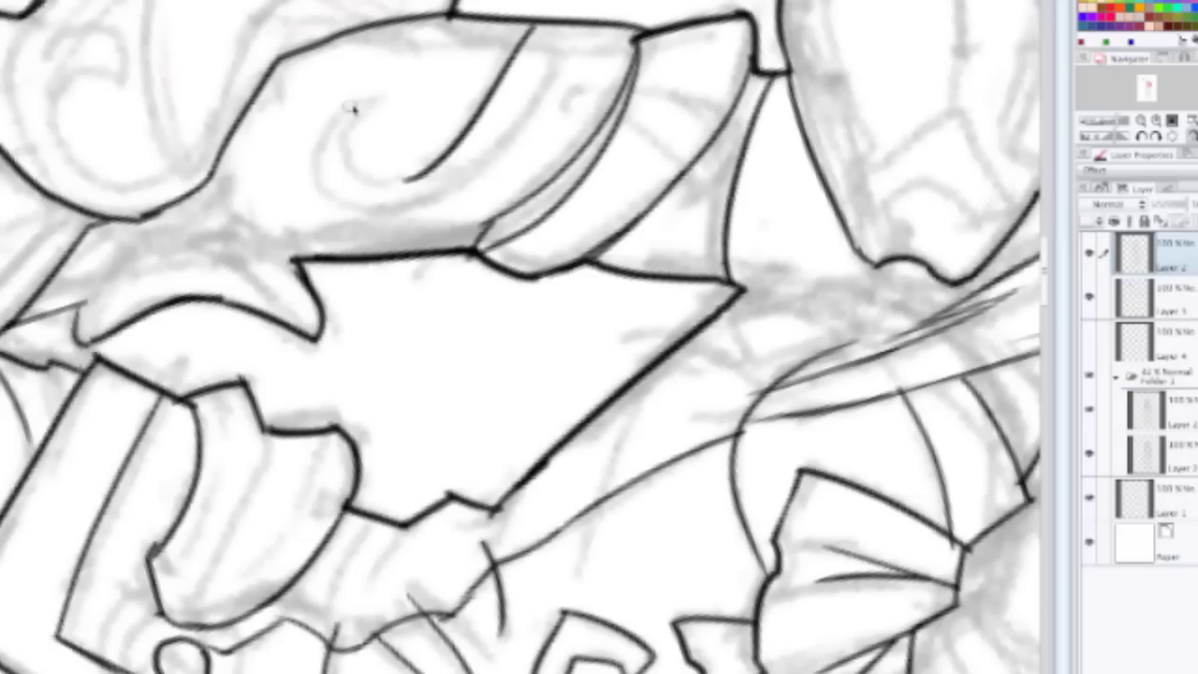
mouse_move(374, 100)
left_mouse_down()
mouse_move(387, 199)
mouse_move(363, 176)
mouse_move(421, 176)
left_mouse_up()
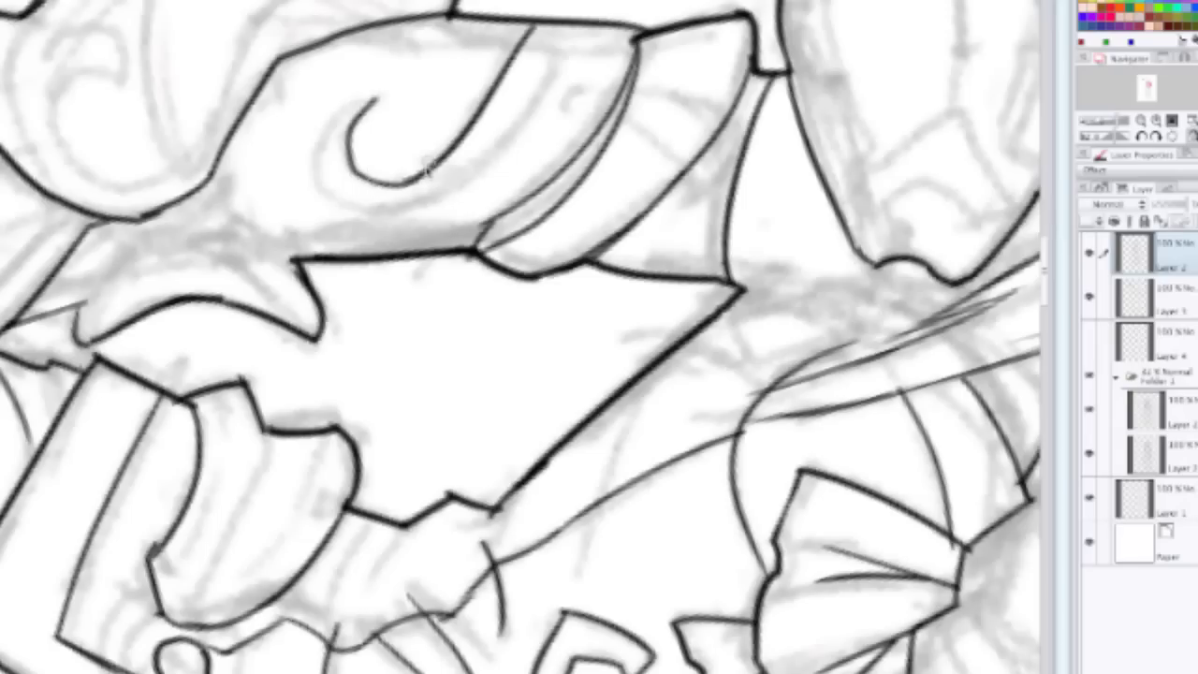
left_click_drag(376, 93, 332, 168)
key("ctrl+z")
mouse_move(375, 100)
left_mouse_down()
mouse_move(323, 198)
mouse_move(325, 159)
mouse_move(346, 220)
mouse_move(374, 234)
mouse_move(383, 223)
mouse_move(336, 216)
mouse_move(467, 195)
mouse_move(439, 218)
mouse_move(594, 28)
left_mouse_up()
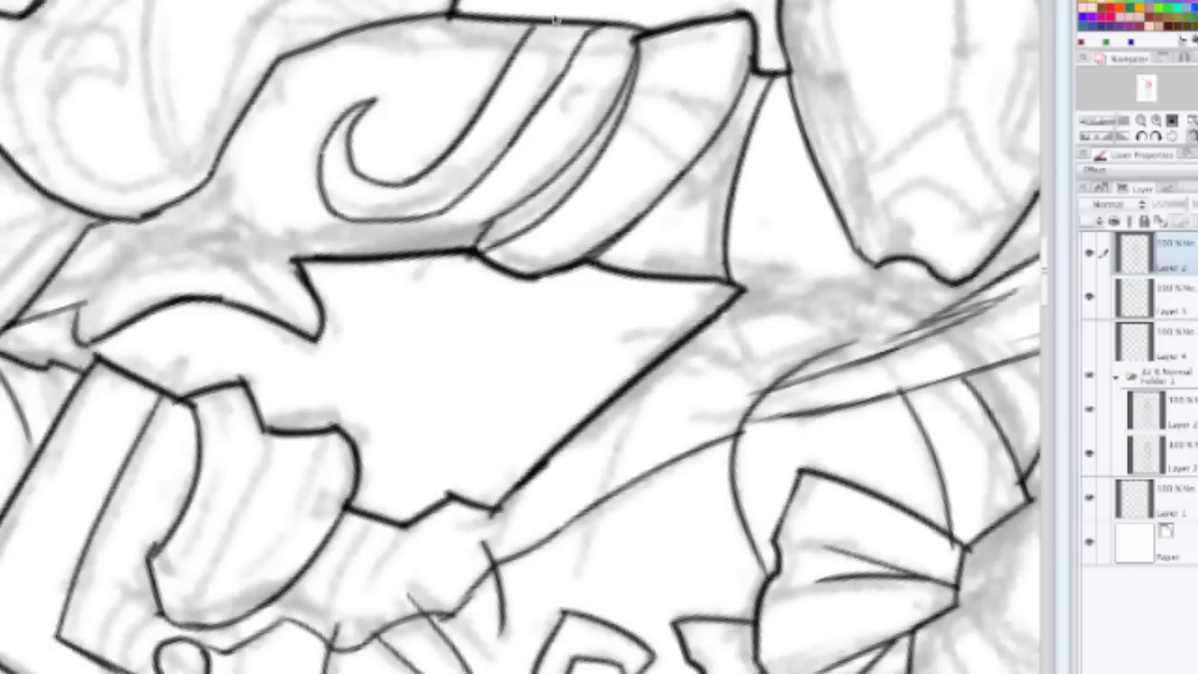
Step: Ink the inner ridge of the elbow guard and a curved trim line along its lower rim, redoing the trim stroke
left_click_drag(486, 11, 263, 268)
left_click_drag(476, 253, 605, 93)
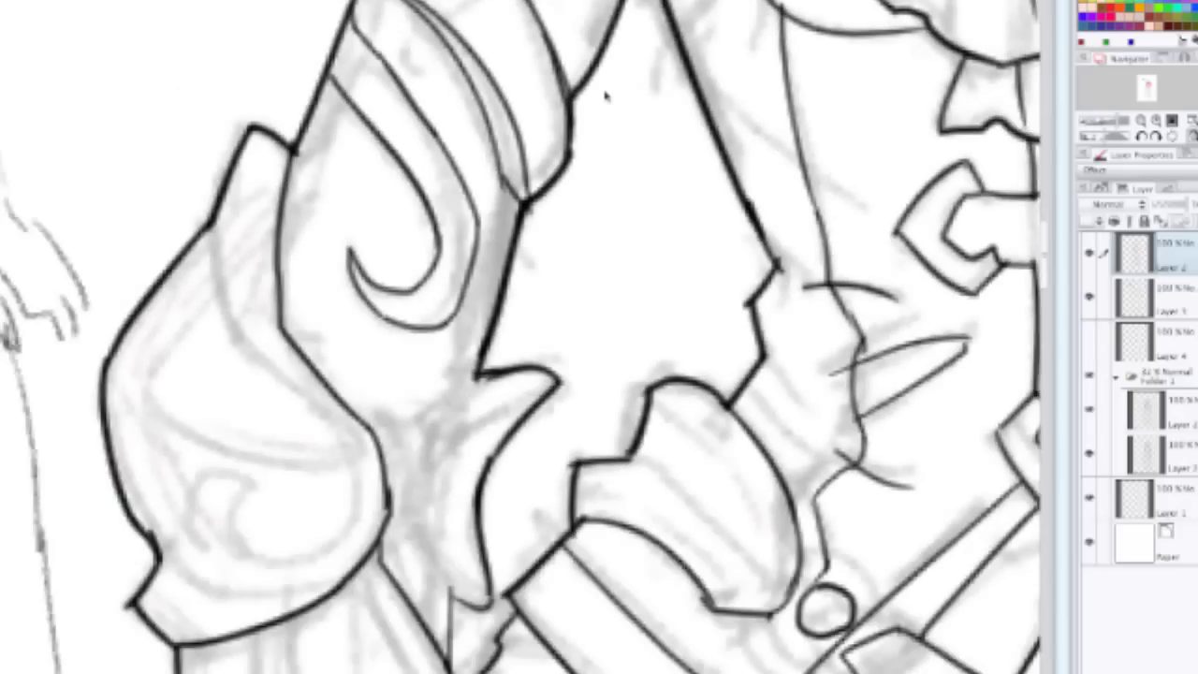
scroll(605, 93, "down", 3)
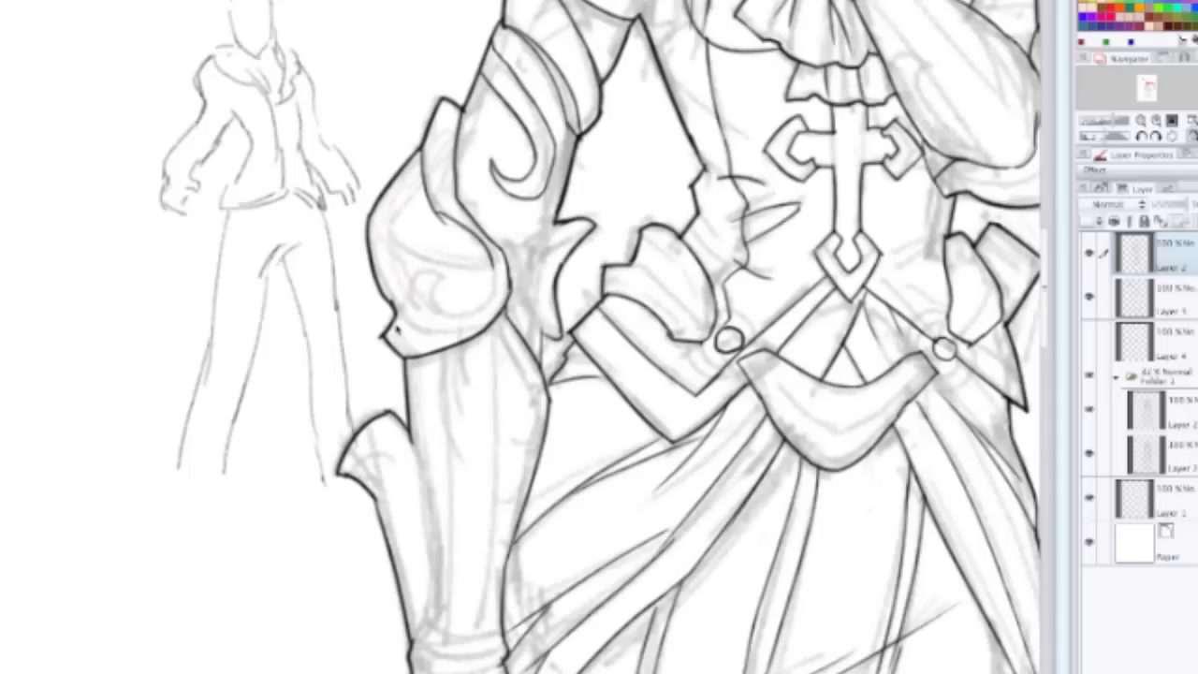
mouse_move(392, 316)
left_mouse_down()
mouse_move(449, 343)
mouse_move(494, 293)
mouse_move(496, 263)
left_mouse_up()
key("ctrl+z")
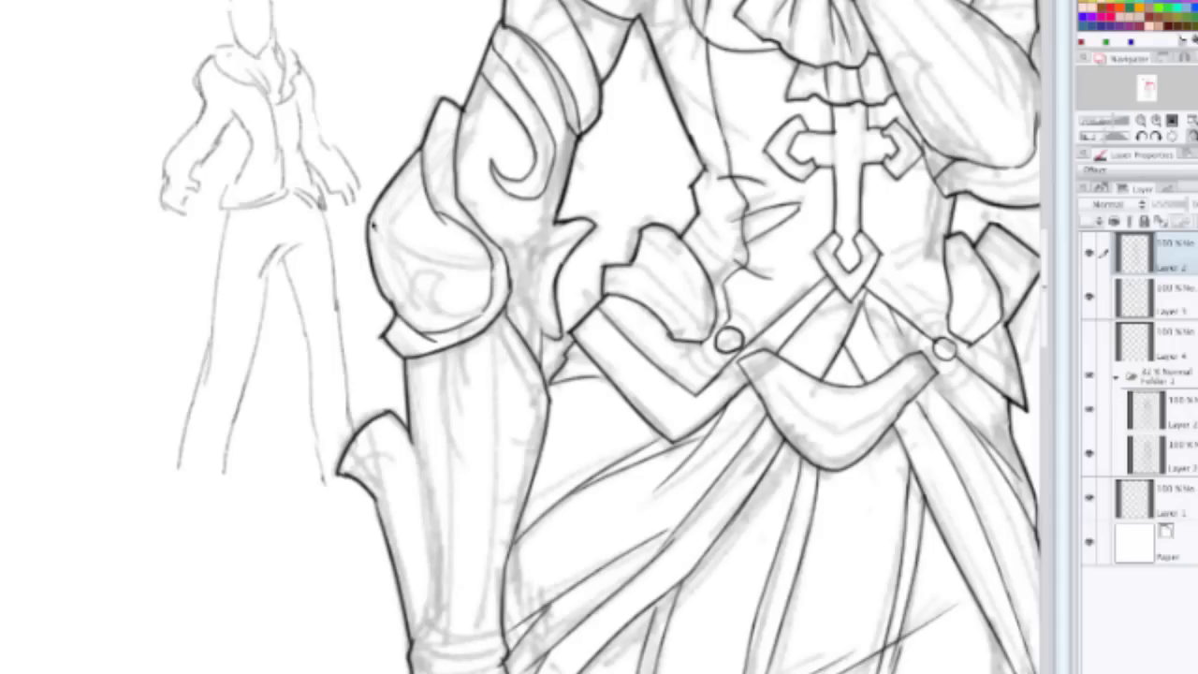
Step: Ink a curved ridge line across the elbow guard and the lower edge of the wrist band on the sword arm
mouse_move(372, 225)
left_mouse_down()
mouse_move(478, 293)
mouse_move(445, 272)
mouse_move(501, 270)
left_mouse_up()
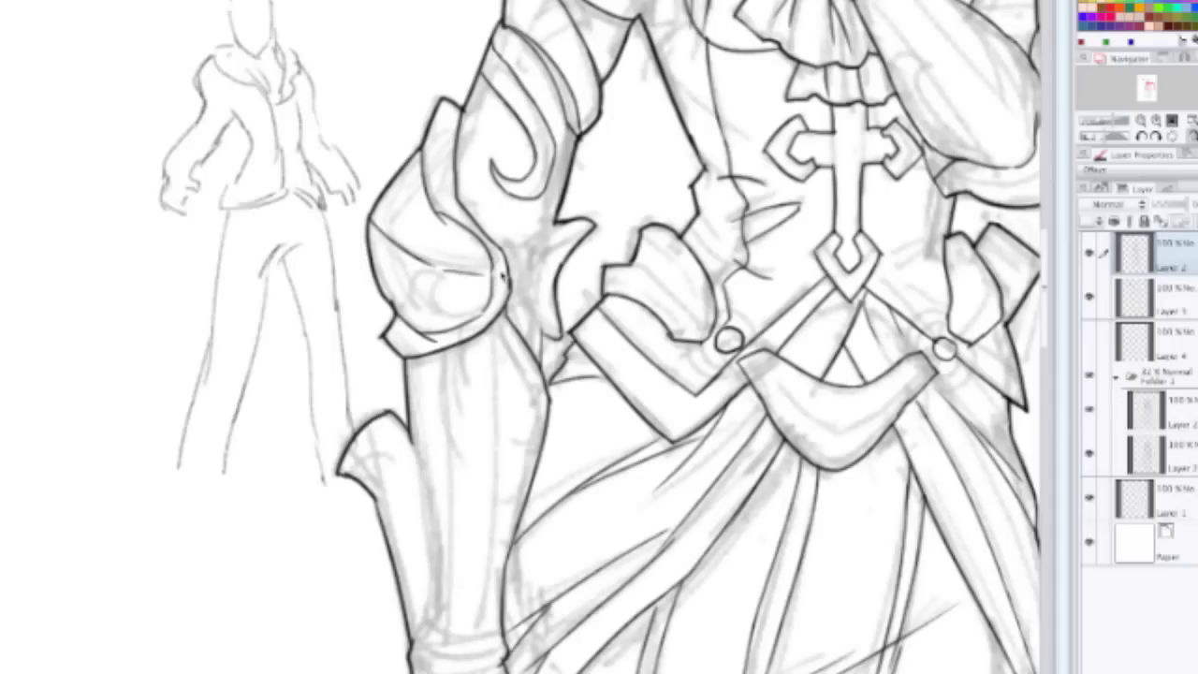
scroll(503, 276, "down", 1)
scroll(700, 269, "down", 1)
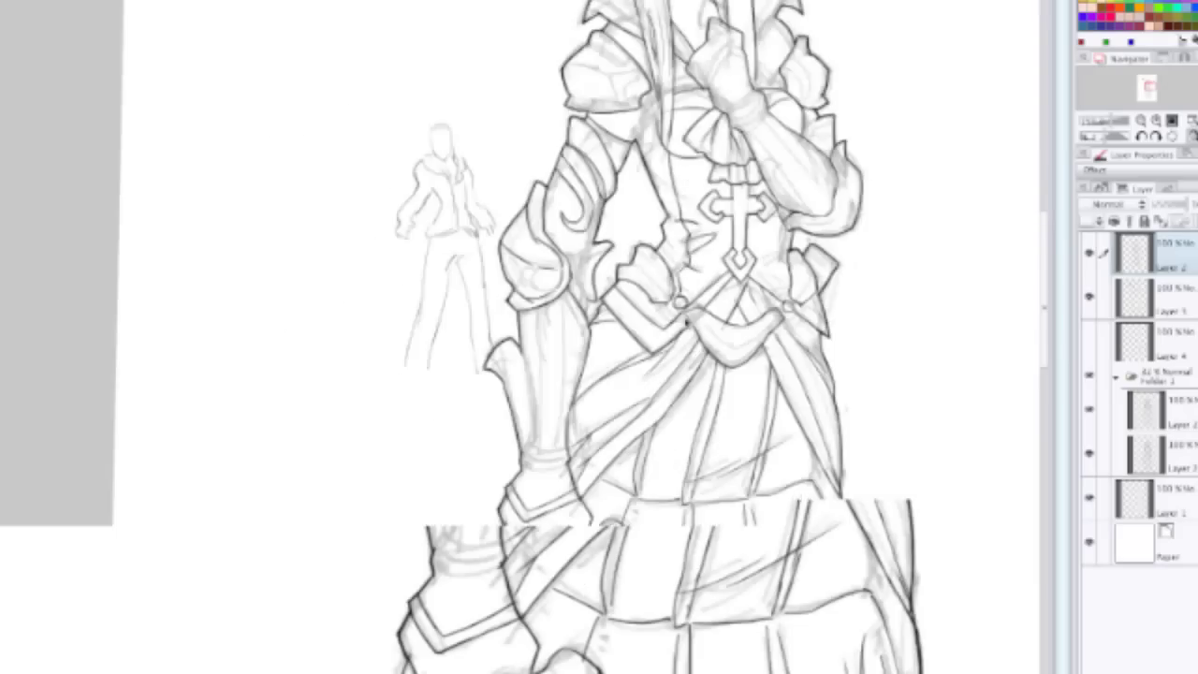
left_click_drag(506, 370, 503, 286)
scroll(505, 290, "up", 2)
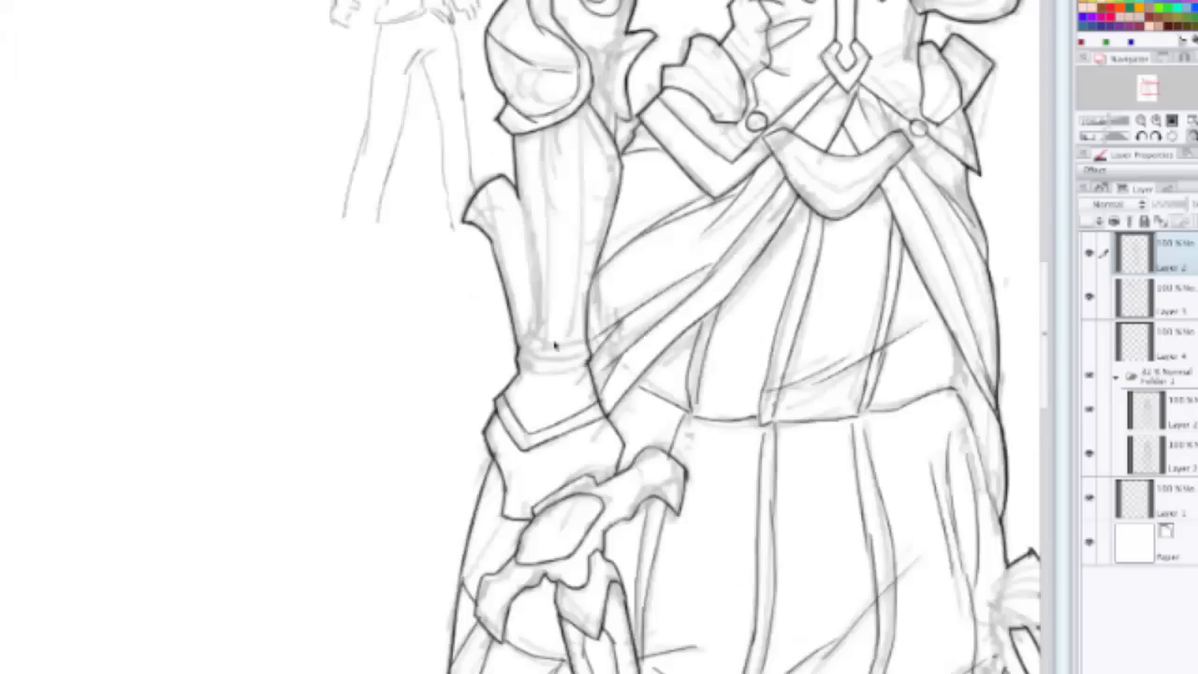
left_click_drag(520, 392, 613, 395)
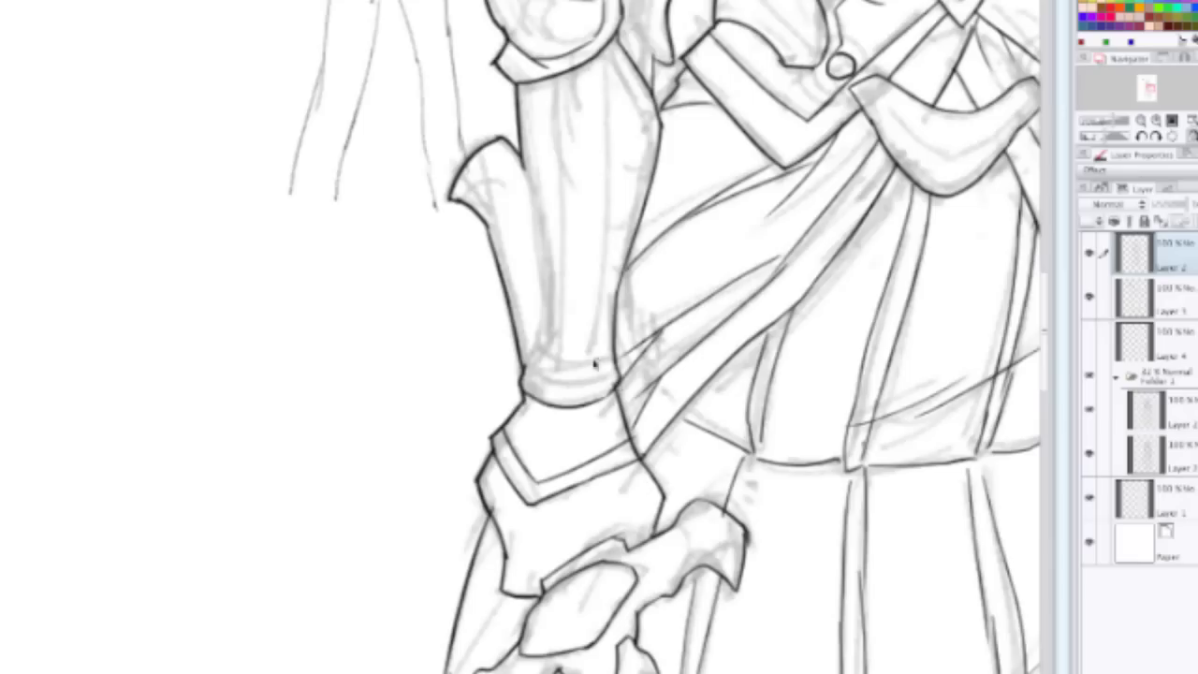
Step: Ink the outer forearm plate's long inner edge down to a short slanted line at the wrist, redoing the long stroke
left_click_drag(524, 373, 518, 322)
left_click_drag(521, 169, 548, 313)
key("ctrl+z")
left_click_drag(521, 169, 546, 295)
key("ctrl+z")
left_click_drag(524, 142, 549, 296)
key("ctrl+z")
left_click_drag(524, 166, 546, 315)
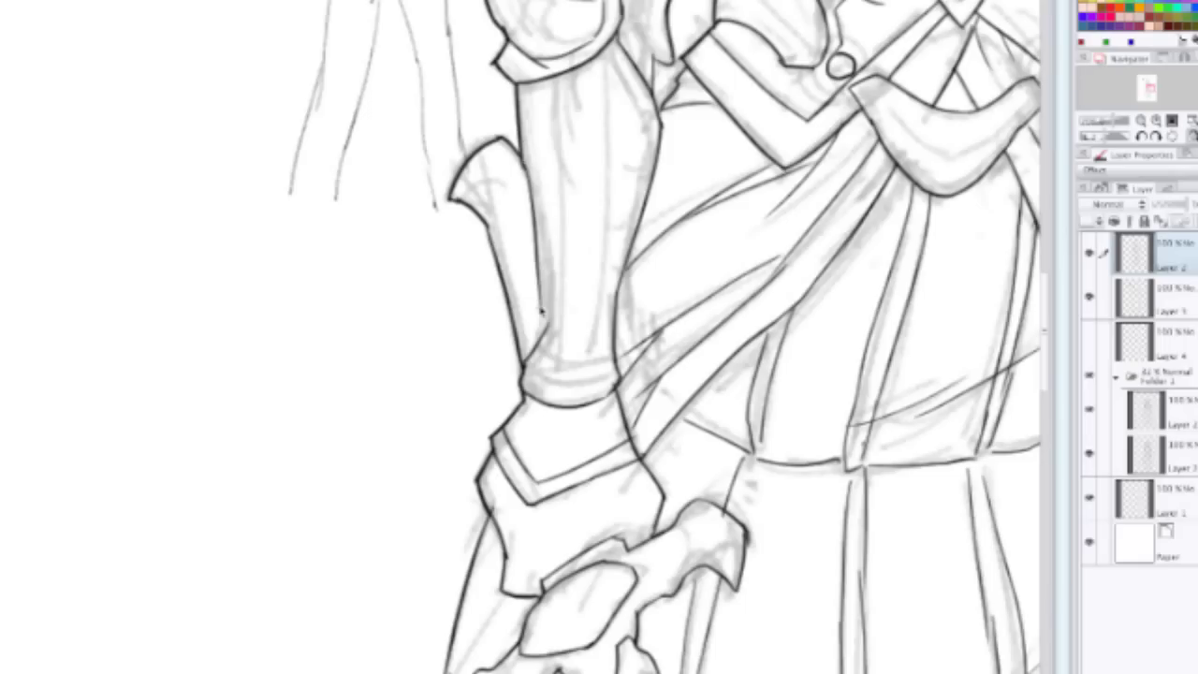
key("ctrl+z")
left_click_drag(524, 165, 549, 320)
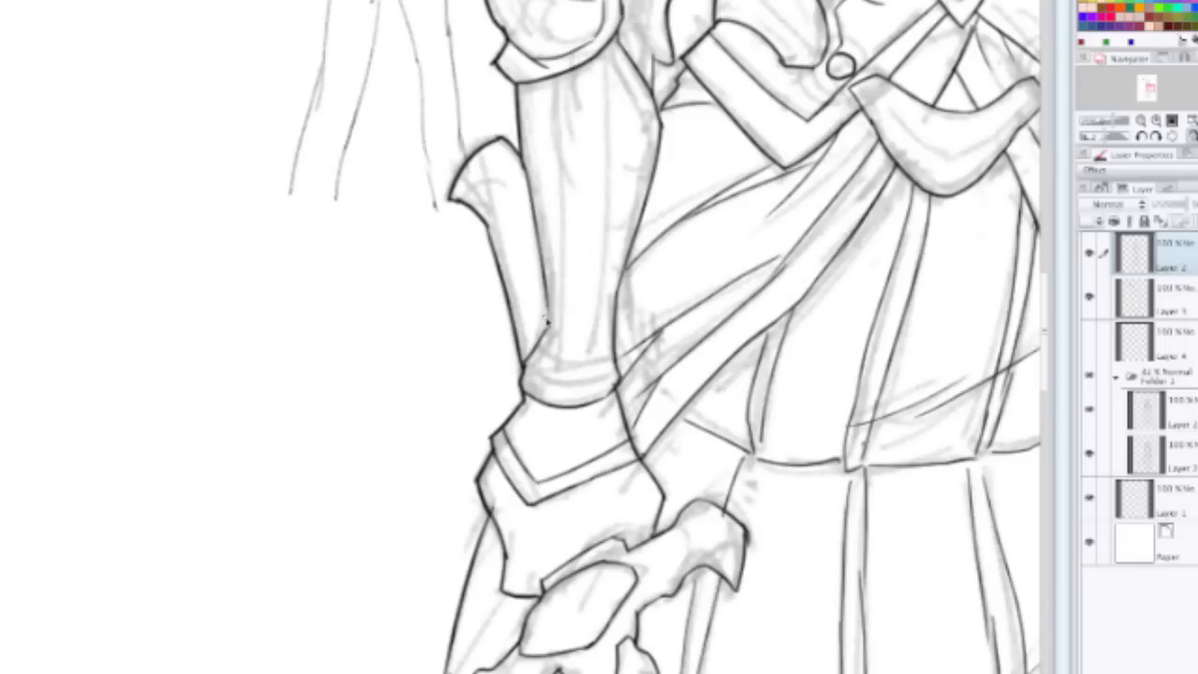
Step: Ink the inner curve of the spike beside the elbow and the short angled edge at the top of the forearm
left_click_drag(575, 224, 490, 465)
mouse_move(558, 283)
left_mouse_down()
mouse_move(515, 365)
mouse_move(505, 337)
mouse_move(544, 266)
left_mouse_up()
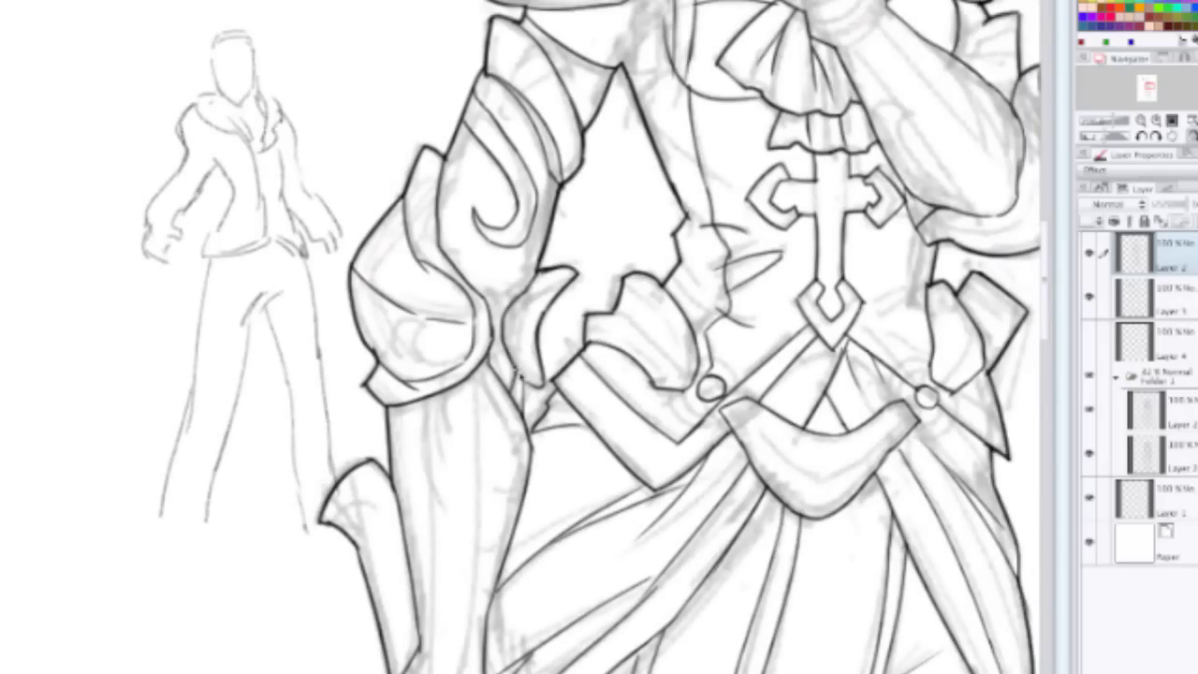
scroll(486, 379, "down", 1)
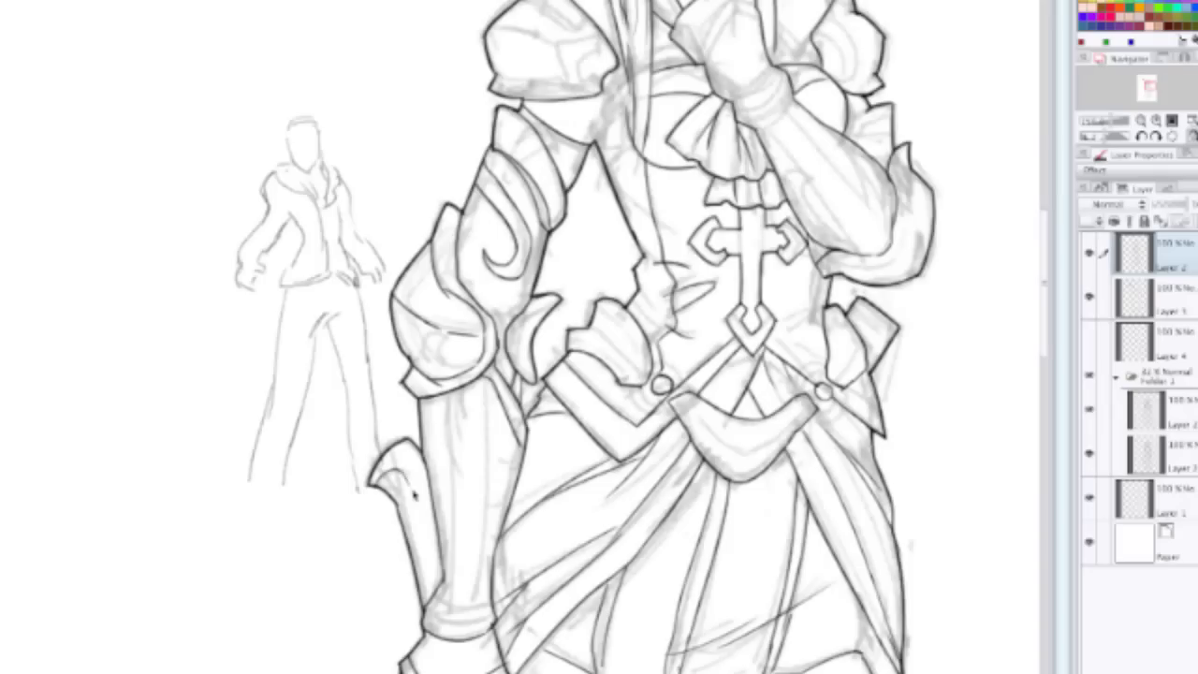
Step: Ink a curved trim line following the rim of the raised arm's elbow guard, redoing the misplaced strokes
scroll(863, 245, "up", 1)
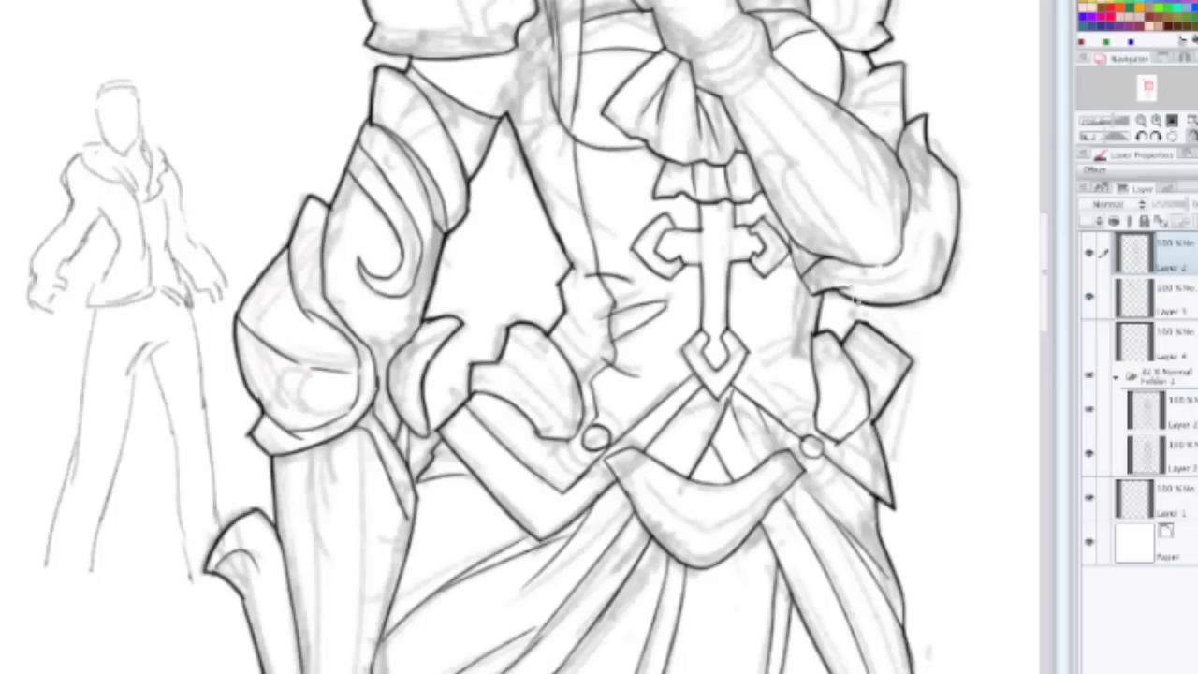
mouse_move(827, 283)
left_mouse_down()
mouse_move(947, 258)
mouse_move(936, 251)
mouse_move(910, 285)
mouse_move(937, 171)
mouse_move(940, 204)
mouse_move(922, 187)
mouse_move(908, 288)
mouse_move(920, 281)
mouse_move(923, 154)
mouse_move(924, 232)
left_mouse_up()
key("ctrl+z")
key("ctrl+z")
key("ctrl+z")
key("ctrl+z")
left_click_drag(926, 167, 928, 238)
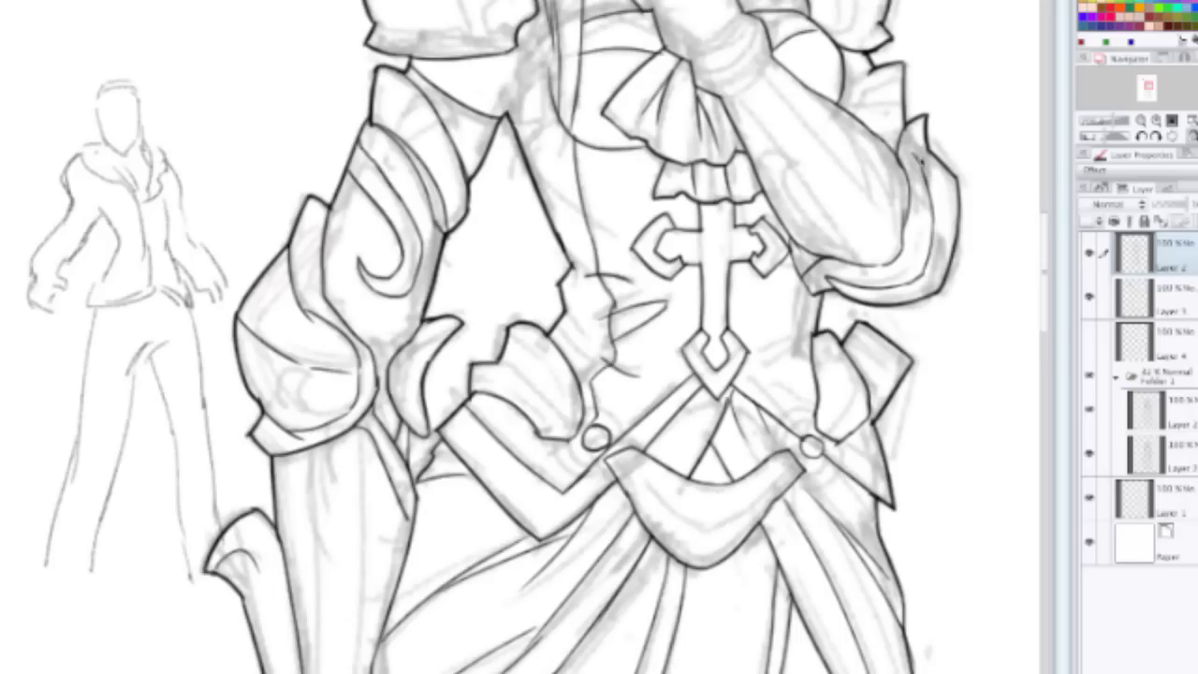
left_click_drag(921, 161, 941, 177)
key("ctrl+z")
Step: Ink the long ridge line down the sword arm's forearm plate and the upper edge of the wrist band, redoing the strokes
scroll(941, 148, "down", 3)
left_click_drag(287, 351, 502, 374)
left_click_drag(674, 323, 346, 247)
scroll(550, 251, "up", 2)
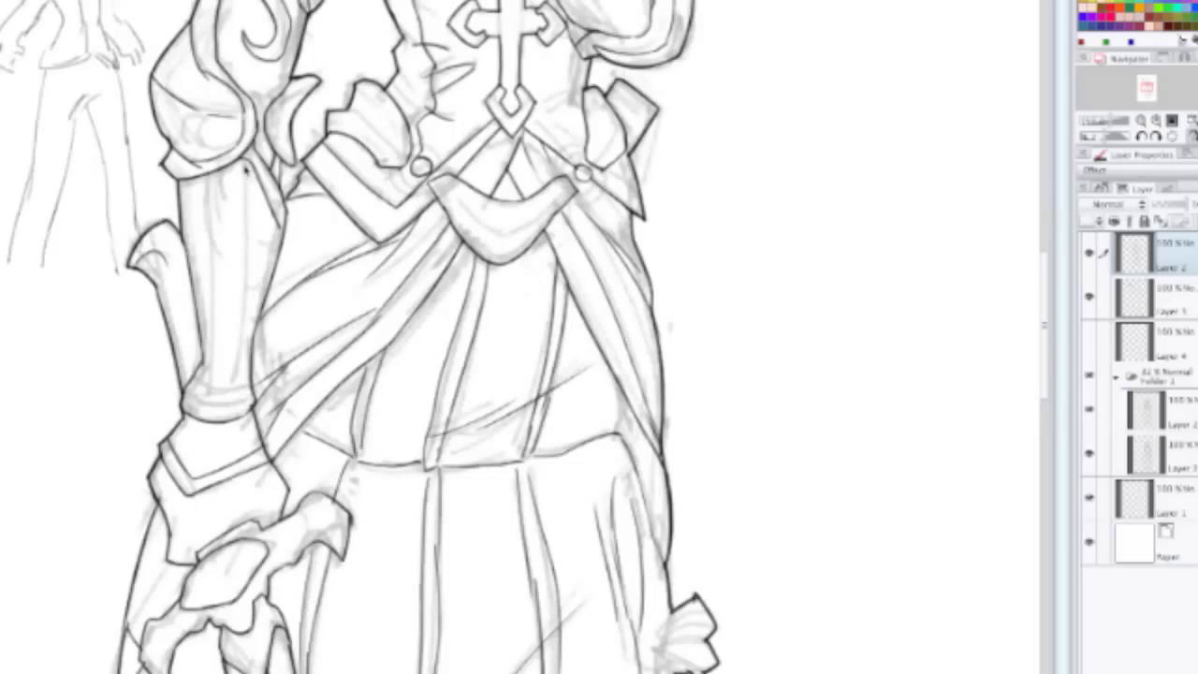
left_click_drag(245, 174, 242, 287)
key("ctrl+z")
left_click_drag(249, 161, 239, 311)
key("ctrl+z")
mouse_move(249, 162)
left_mouse_down()
mouse_move(236, 398)
mouse_move(201, 384)
mouse_move(193, 393)
mouse_move(204, 409)
mouse_move(240, 406)
mouse_move(186, 395)
mouse_move(240, 406)
left_mouse_up()
key("ctrl+z")
key("ctrl+z")
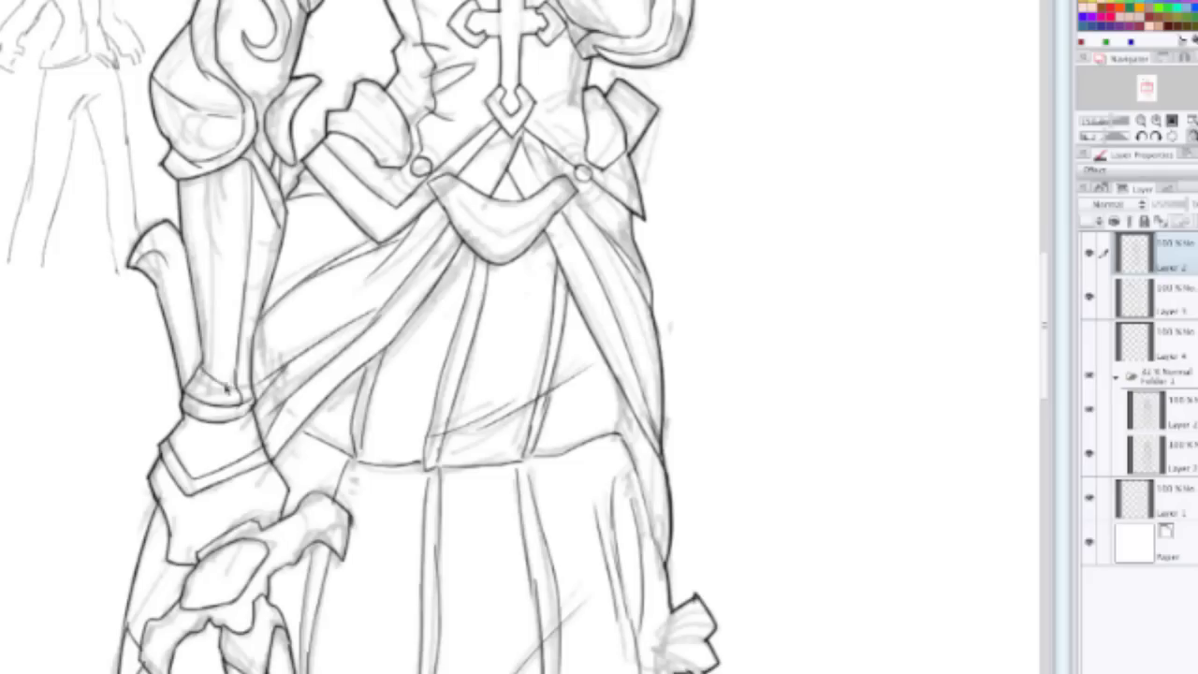
Step: Ink an inner curve following the lower edge of the crescent-shaped belt plate at the waist
scroll(555, 302, "up", 1)
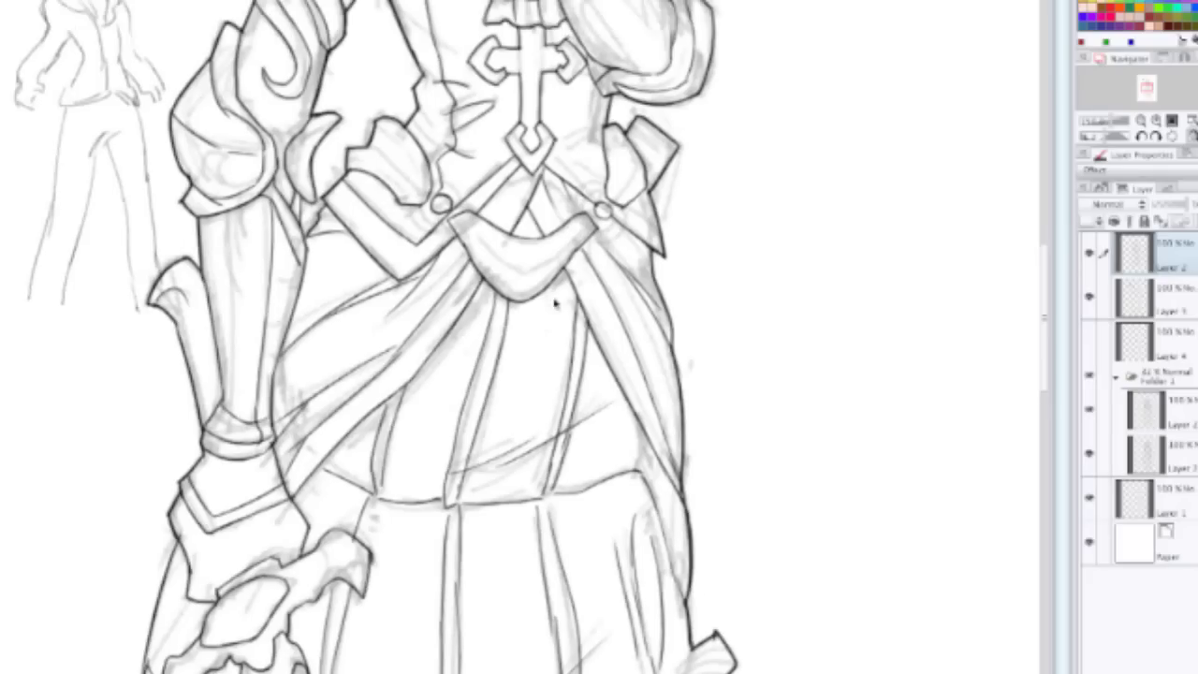
scroll(545, 374, "up", 2)
scroll(562, 398, "up", 2)
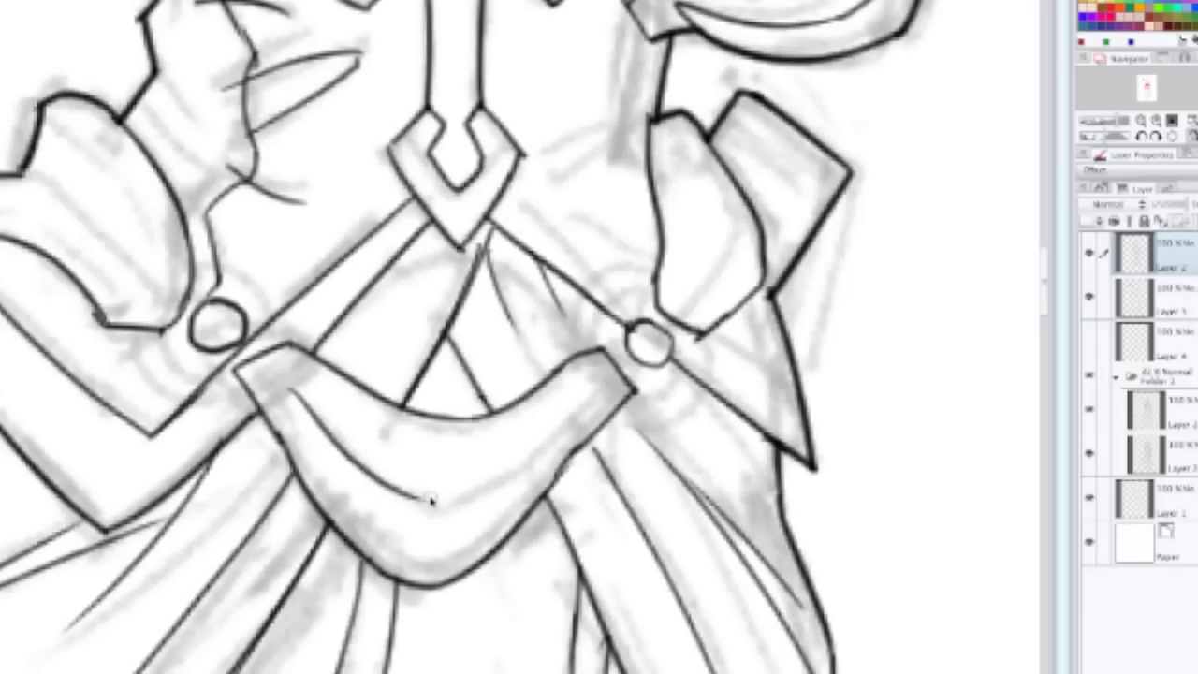
mouse_move(427, 499)
left_mouse_down()
mouse_move(452, 510)
mouse_move(480, 494)
left_mouse_up()
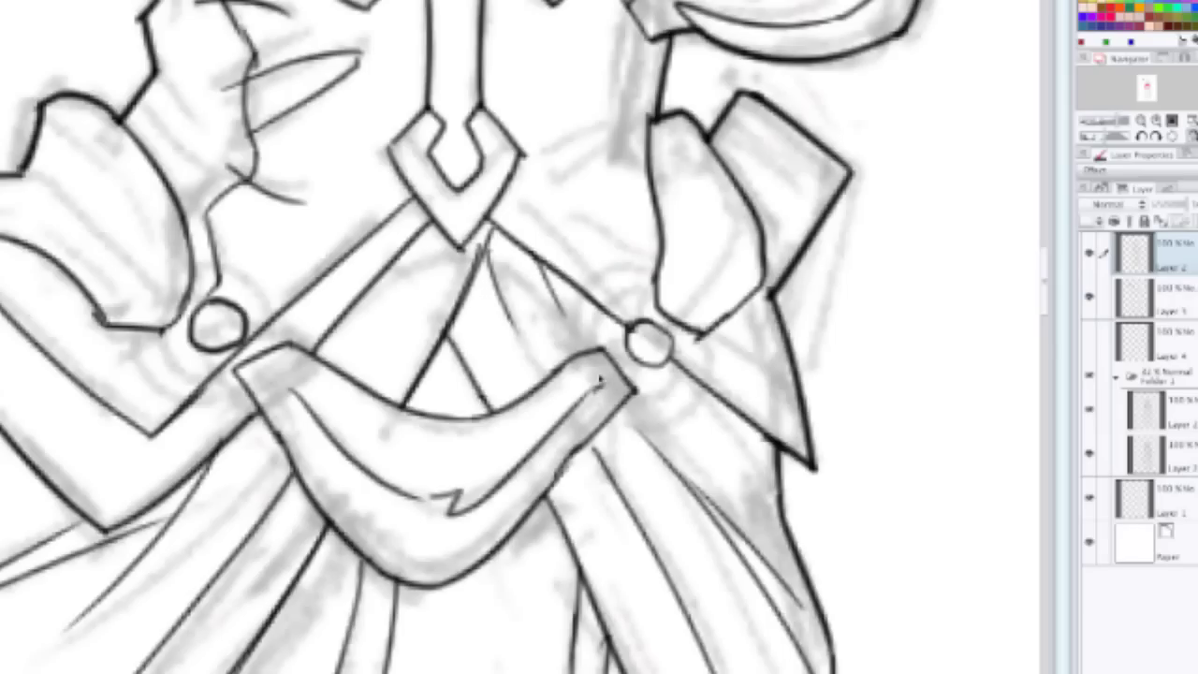
Step: Ink the inner contour lines on the layered hip guards on both sides of the waist
scroll(607, 383, "down", 2)
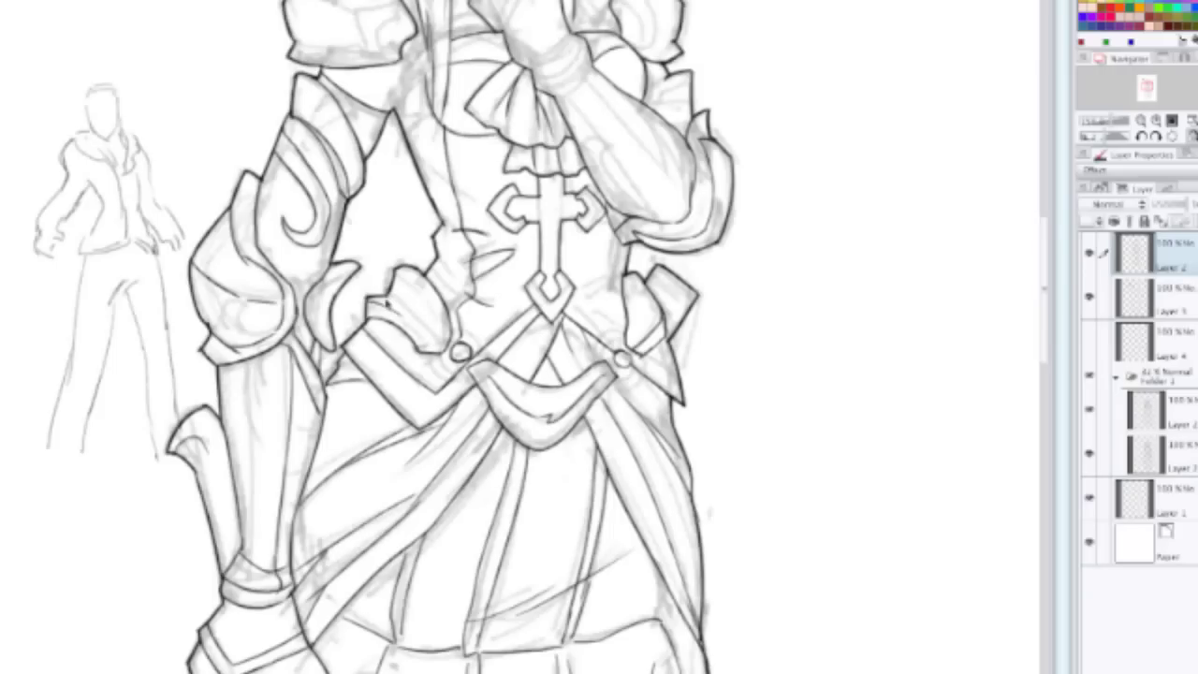
left_click_drag(396, 303, 436, 348)
left_click_drag(395, 274, 423, 301)
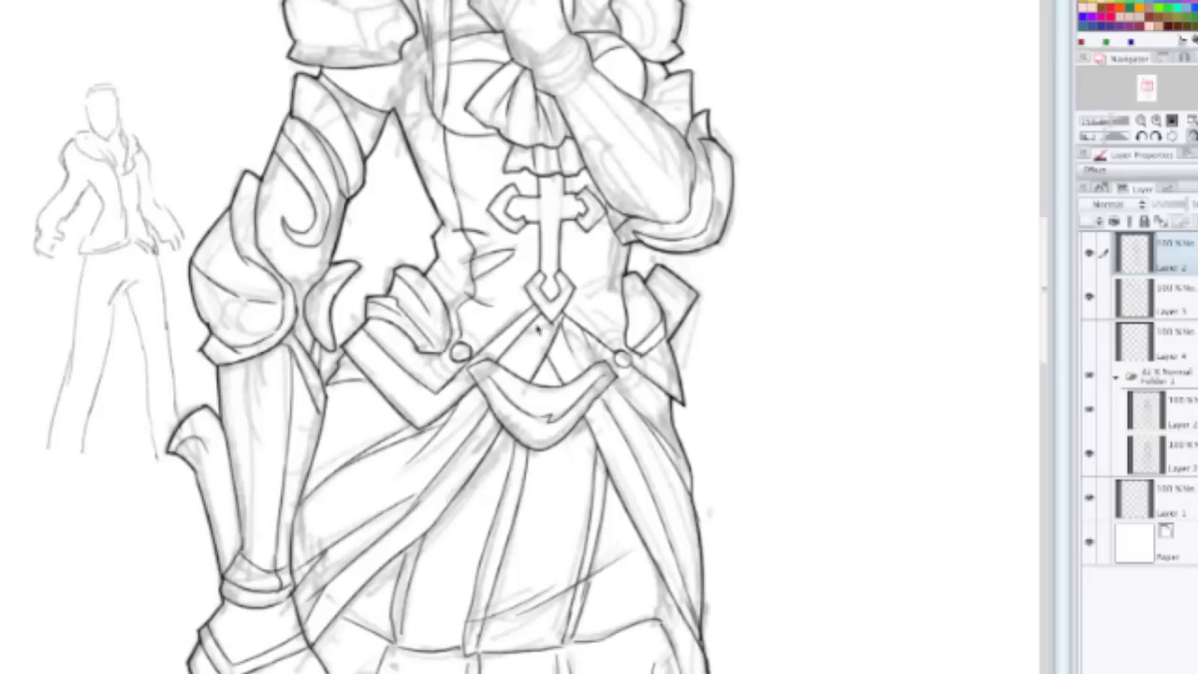
left_click_drag(645, 281, 642, 348)
Step: Examine the inked belt plate, hip guards and arm armour against the whole figure
scroll(657, 323, "down", 5)
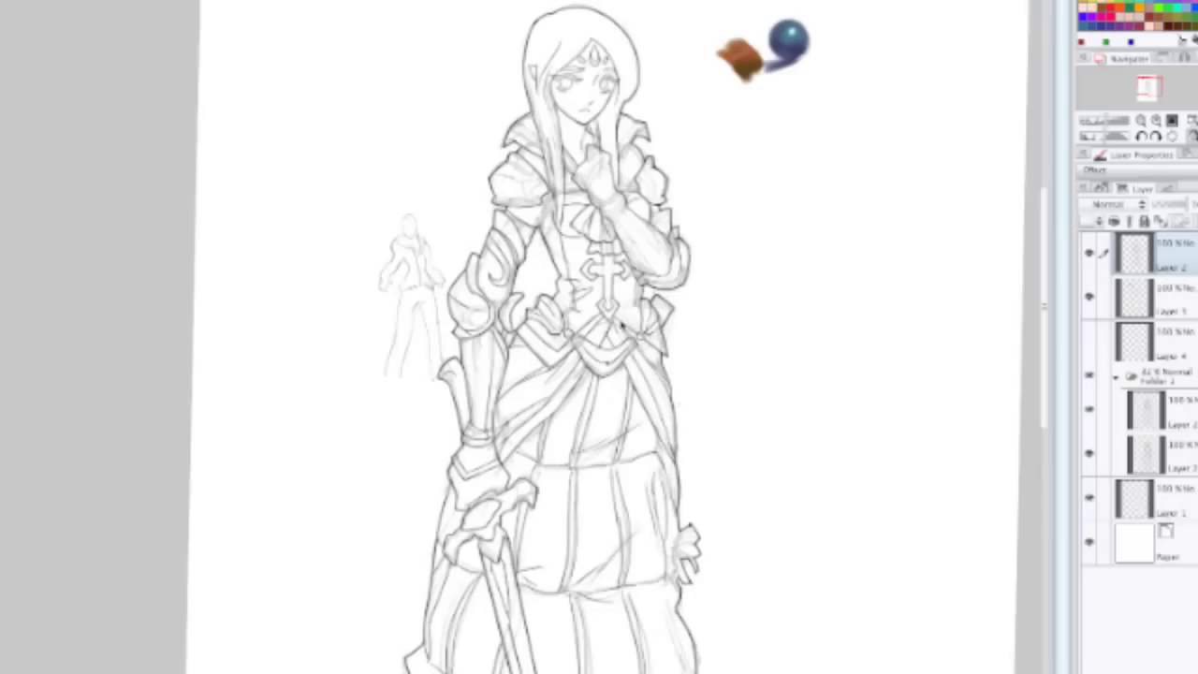
scroll(612, 334, "up", 5)
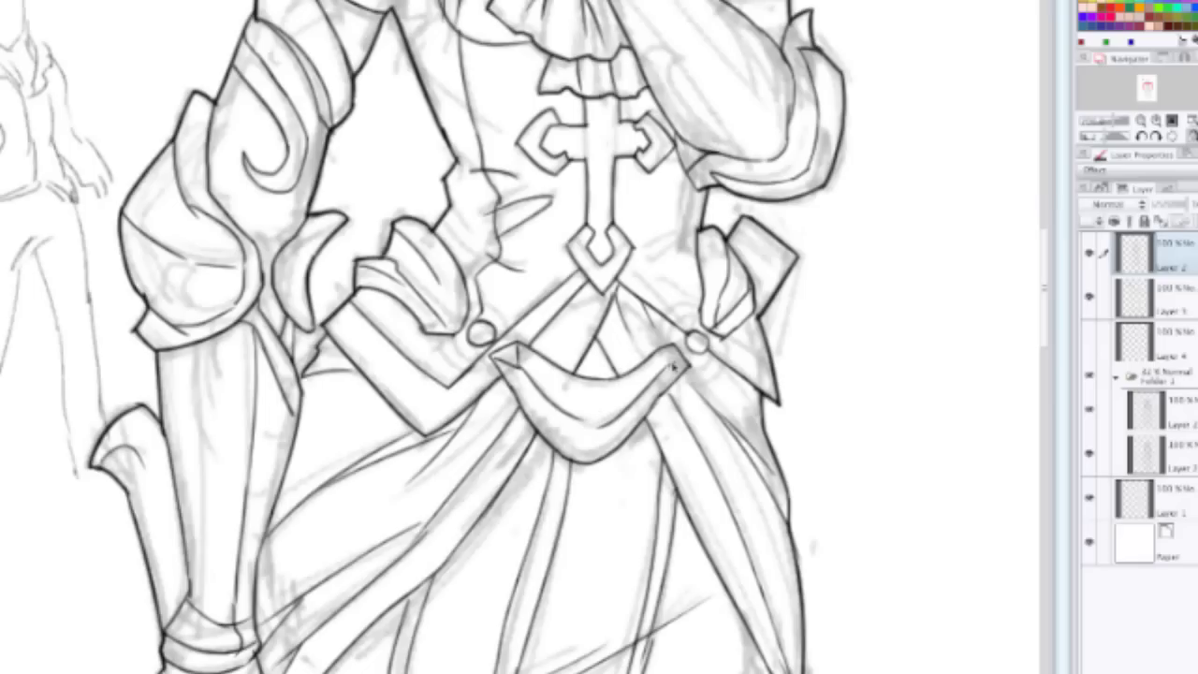
scroll(679, 374, "down", 2)
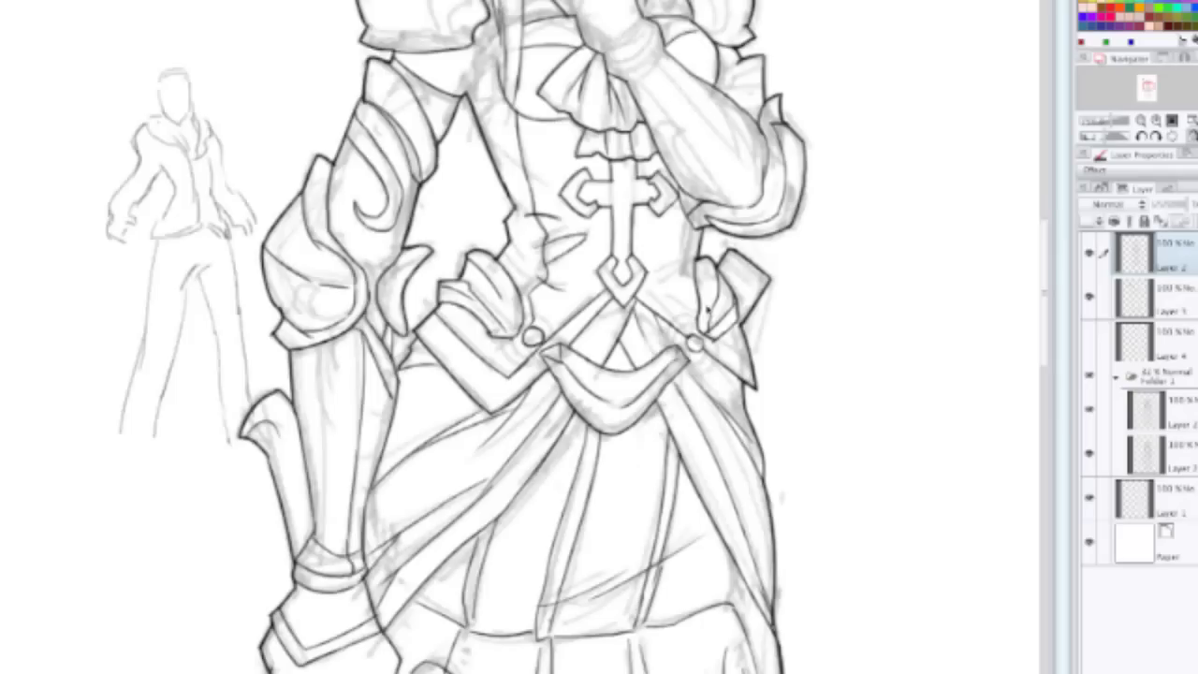
scroll(701, 316, "down", 2)
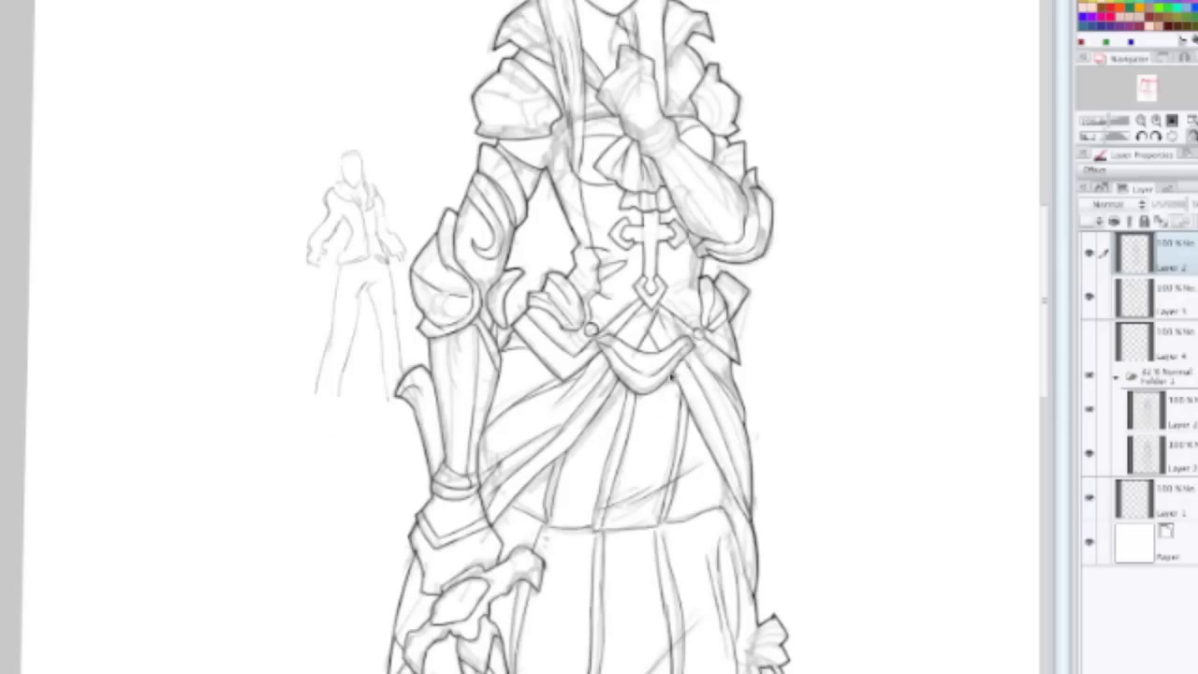
scroll(663, 376, "up", 2)
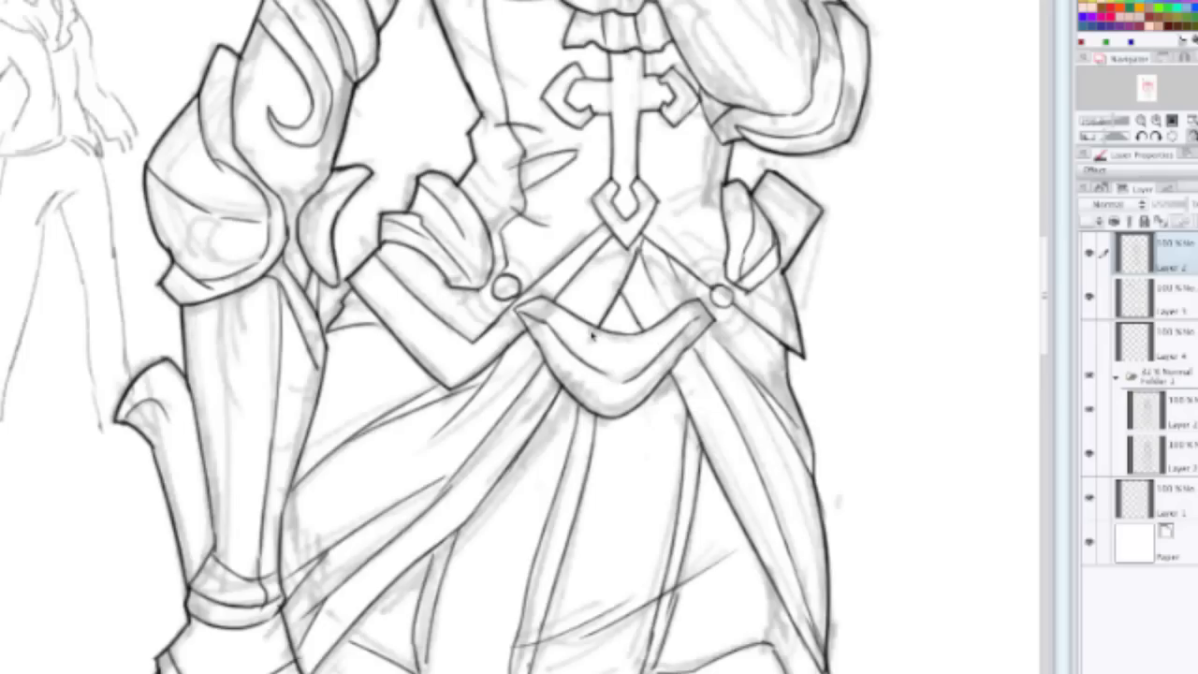
scroll(601, 312, "down", 1)
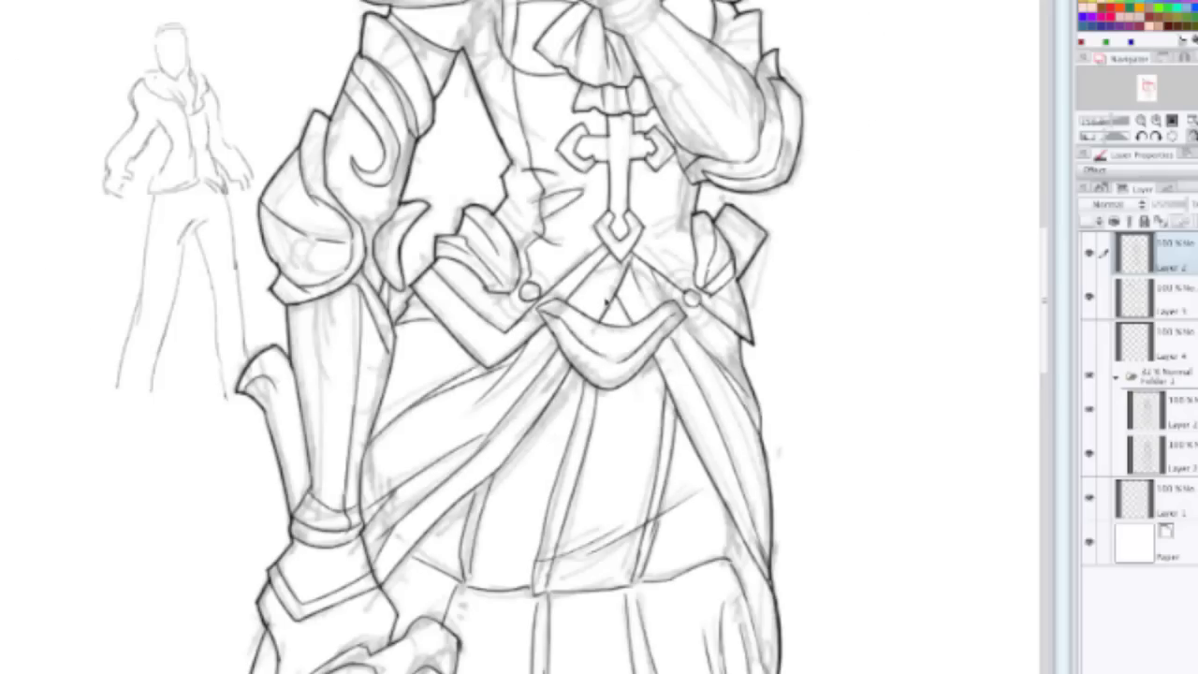
scroll(604, 303, "down", 1)
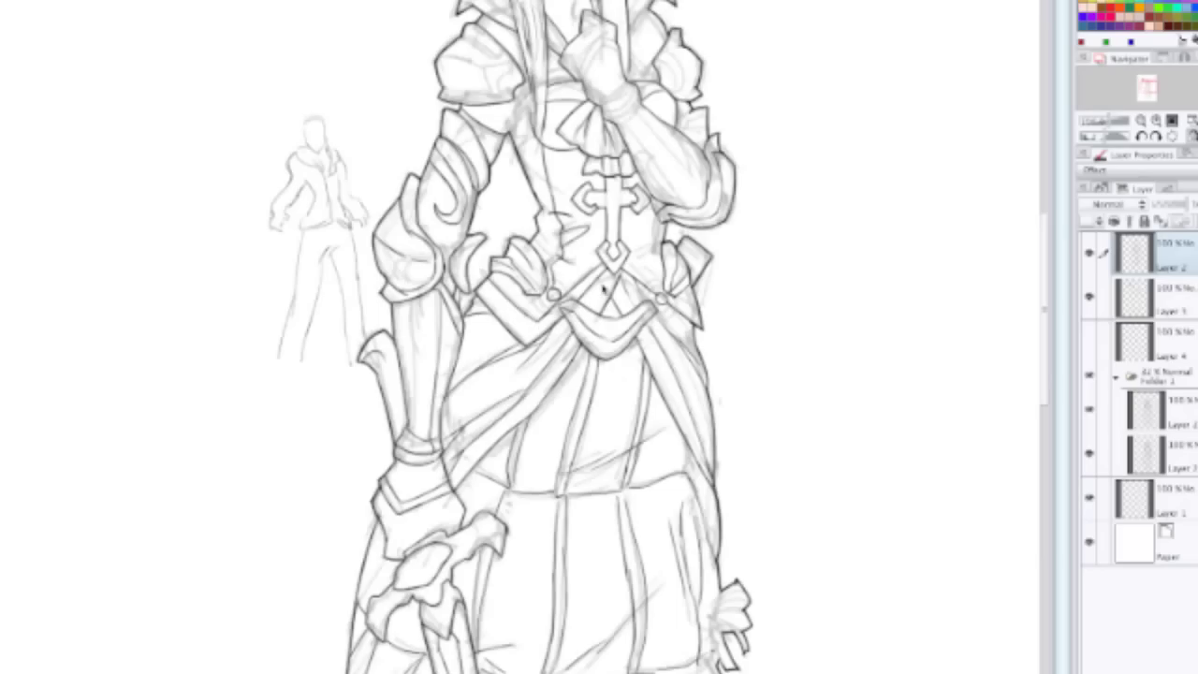
scroll(562, 346, "up", 1)
Step: Ink a fold line along the side drape below the belt and the inner folds of the hip bow, undoing the last stroke
left_click_drag(748, 440, 516, 257)
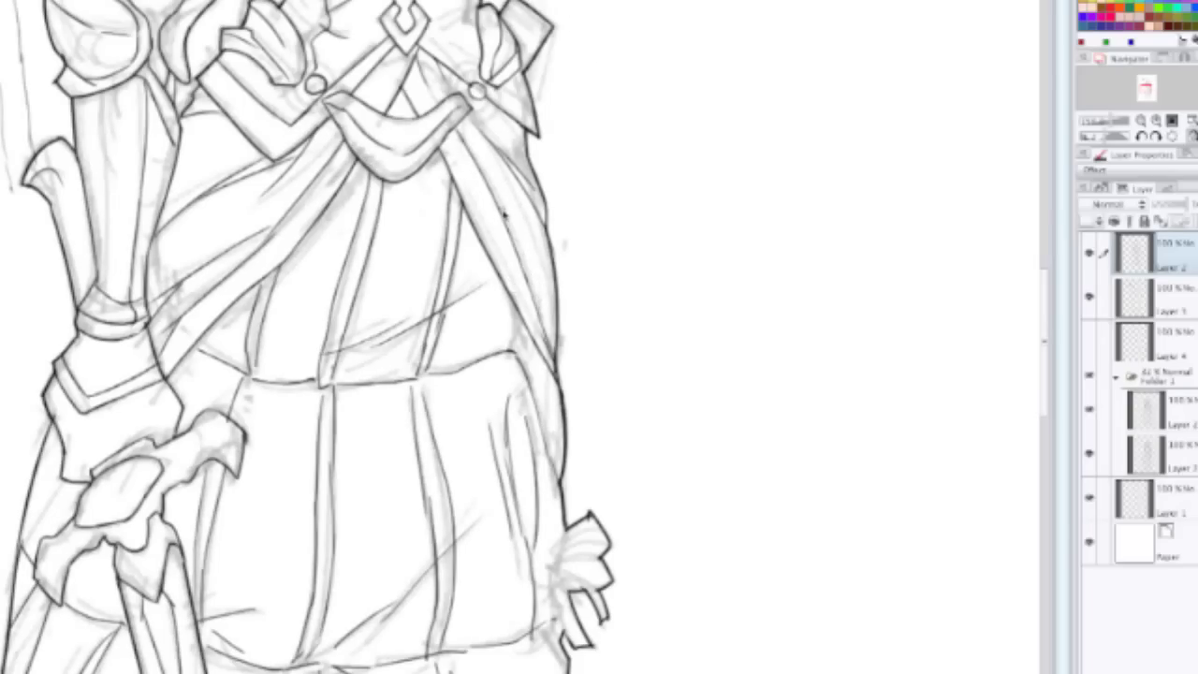
left_click_drag(502, 210, 534, 273)
key("ctrl+minus")
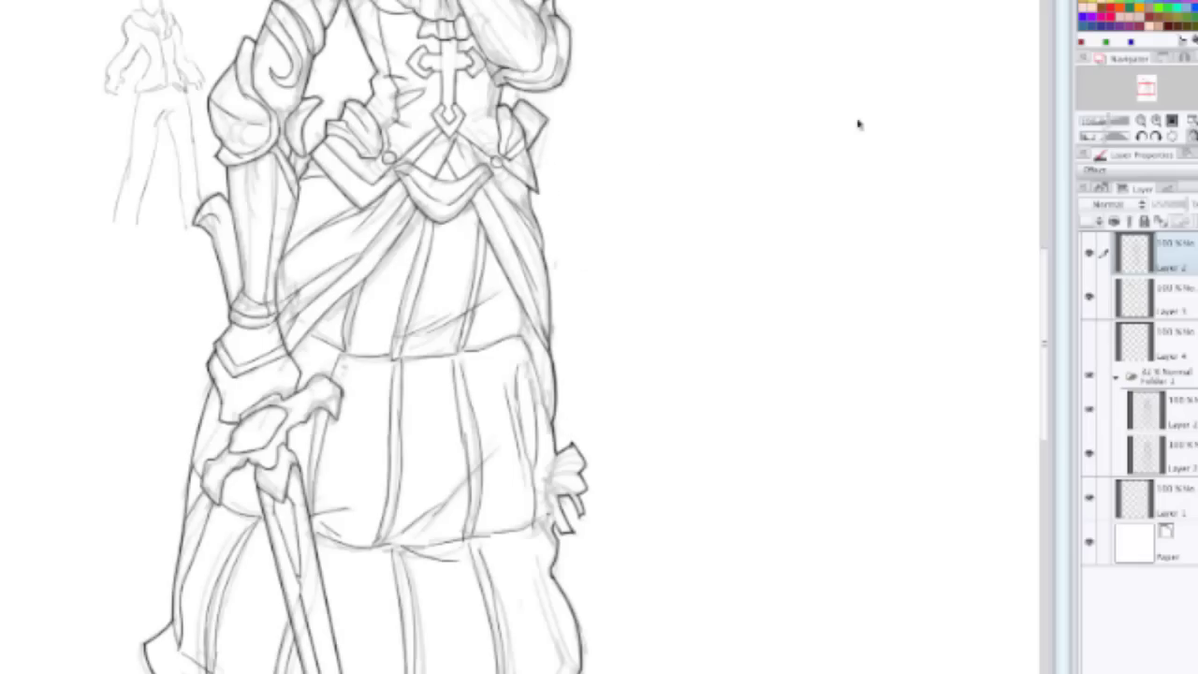
key("ctrl+minus")
key("minus")
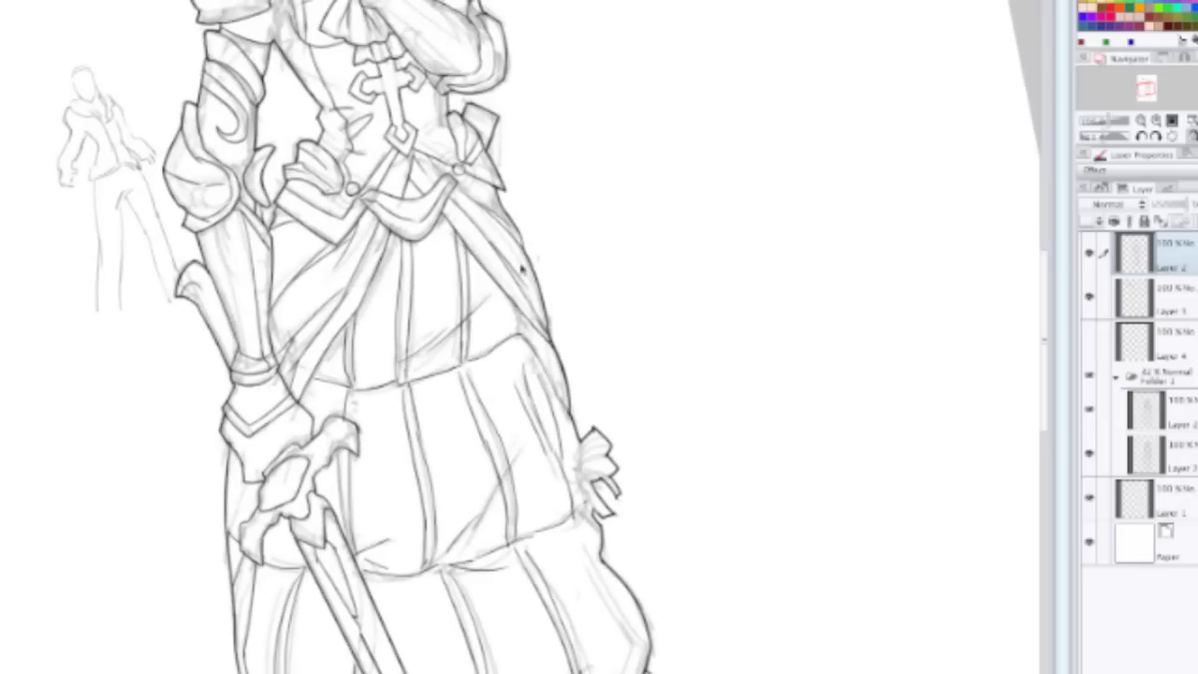
key("ctrl+plus")
mouse_move(572, 463)
left_mouse_down()
mouse_move(599, 183)
mouse_move(590, 232)
mouse_move(640, 245)
mouse_move(625, 199)
mouse_move(640, 211)
mouse_move(621, 222)
left_mouse_up()
key("ctrl+z")
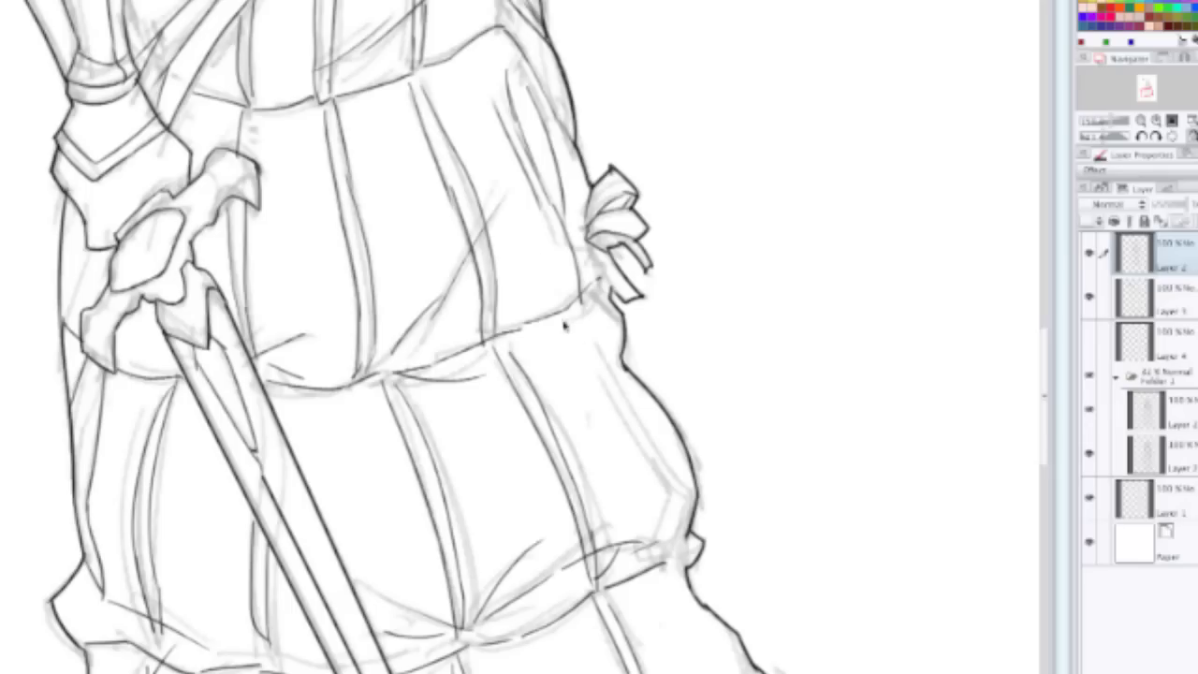
Step: Ink short fold lines along the seam of the upper skirt tier, undoing the last stroke
scroll(550, 316, "down", 1)
scroll(592, 269, "up", 2)
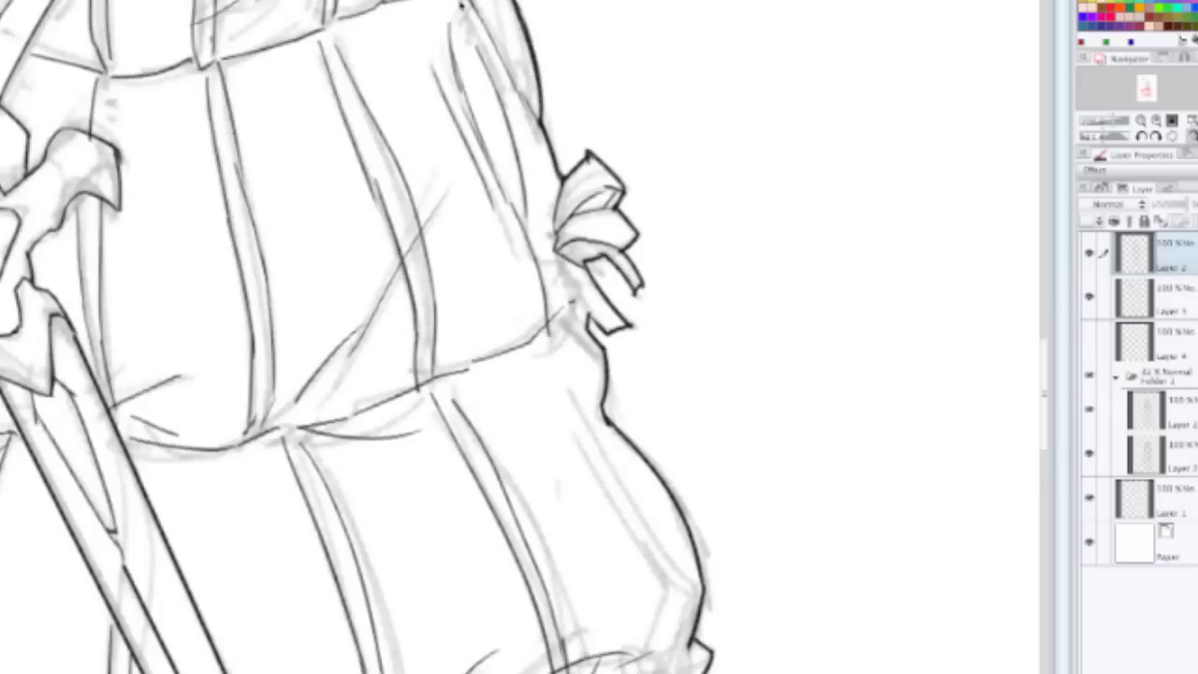
left_click_drag(489, 127, 578, 292)
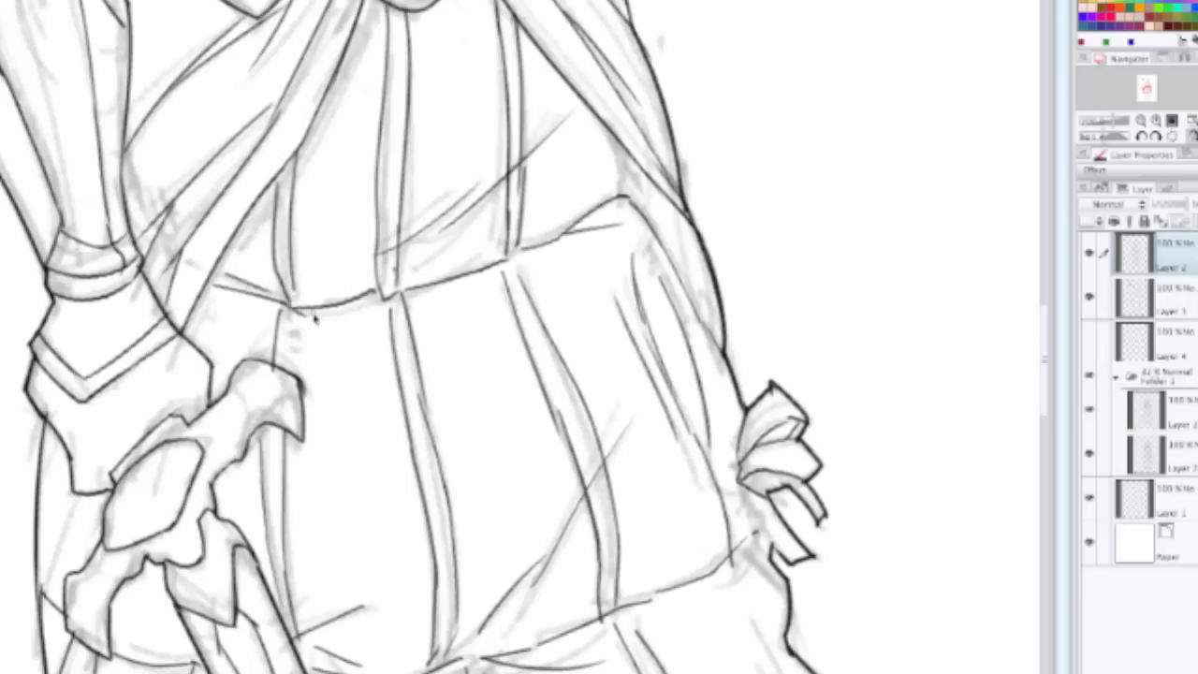
left_click_drag(329, 328, 367, 343)
key("ctrl+z")
Step: Examine the line art of the whole figure from the forearm armour and skirt up to the head
scroll(569, 286, "down", 5)
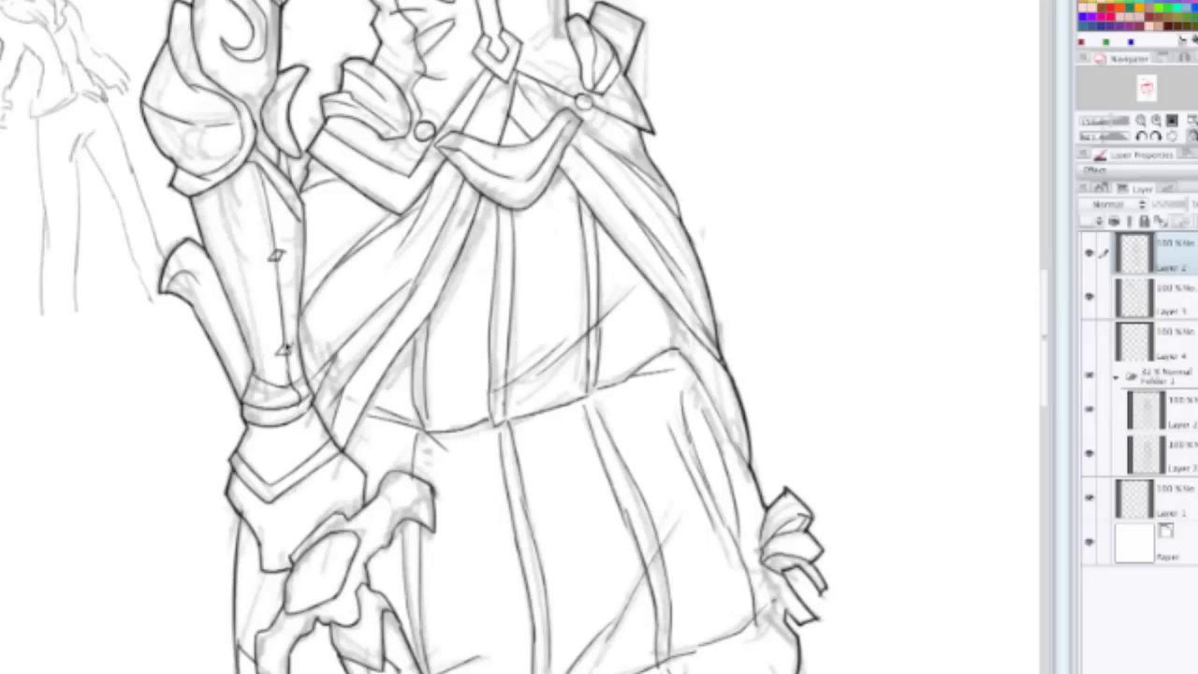
scroll(326, 269, "down", 1)
scroll(285, 270, "up", 2)
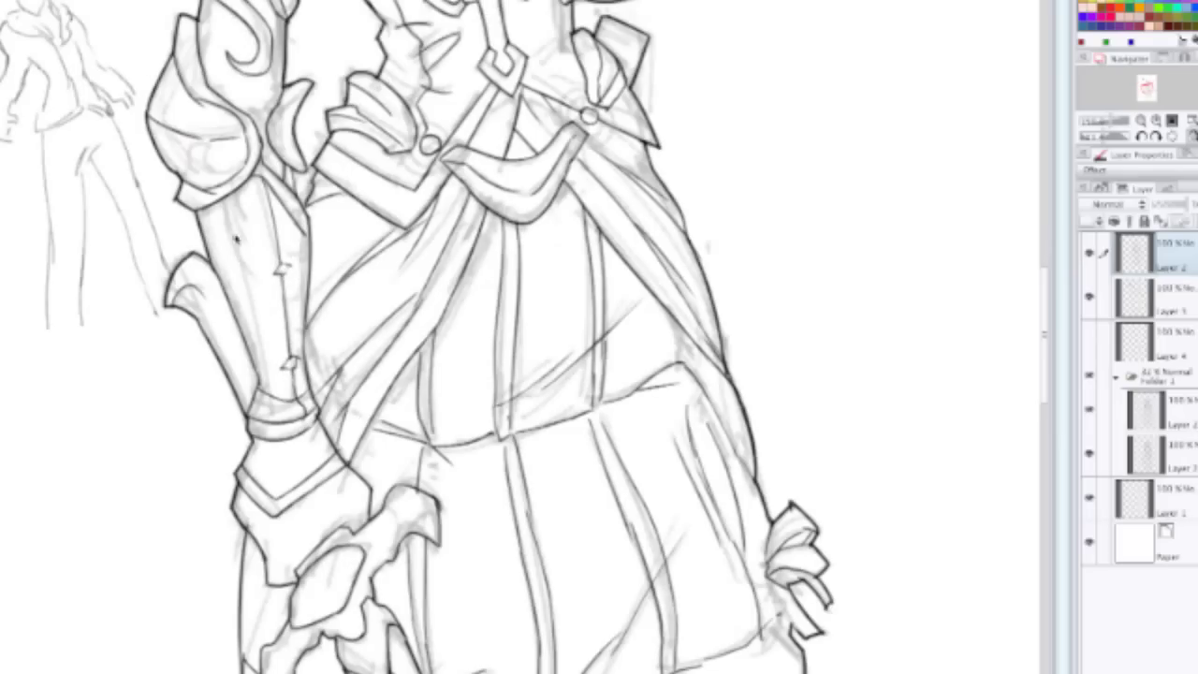
scroll(232, 236, "down", 1)
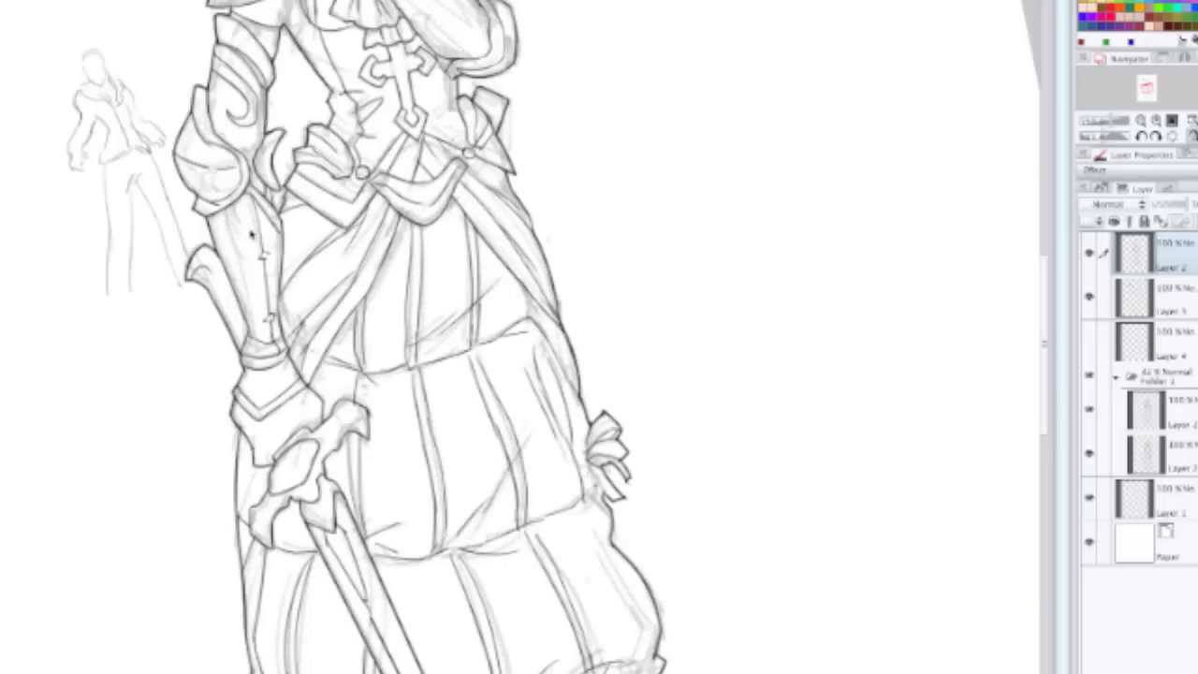
scroll(250, 234, "down", 1)
scroll(327, 305, "down", 1)
scroll(330, 254, "up", 1)
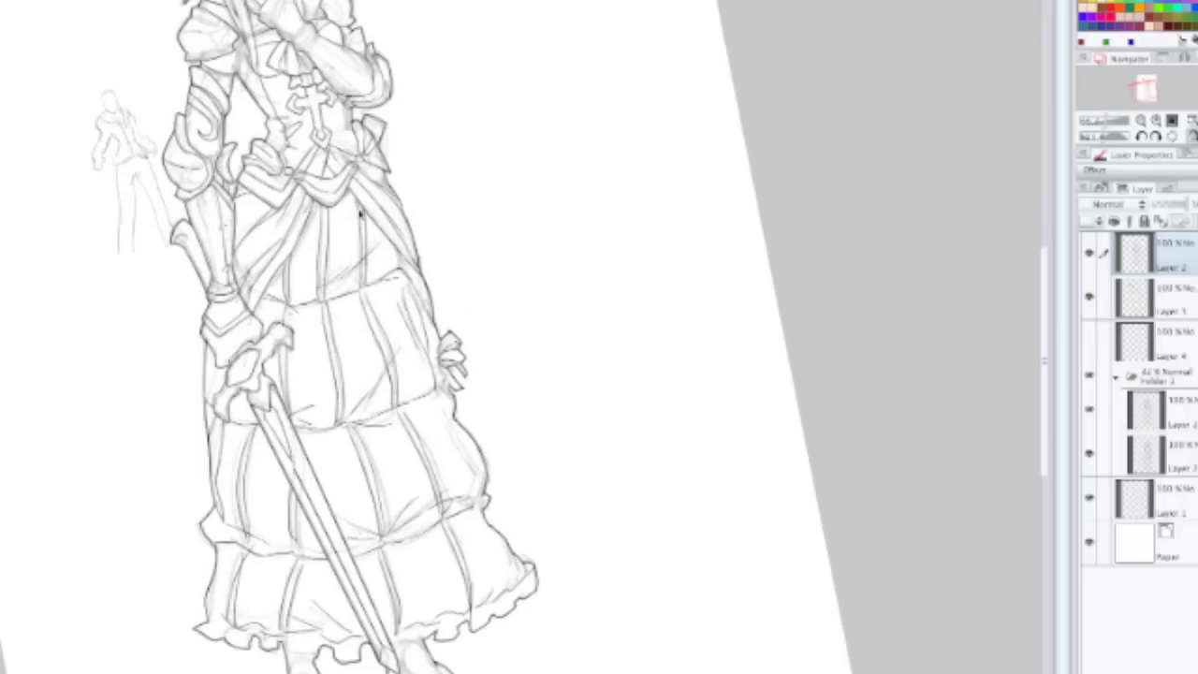
left_click_drag(382, 200, 379, 310)
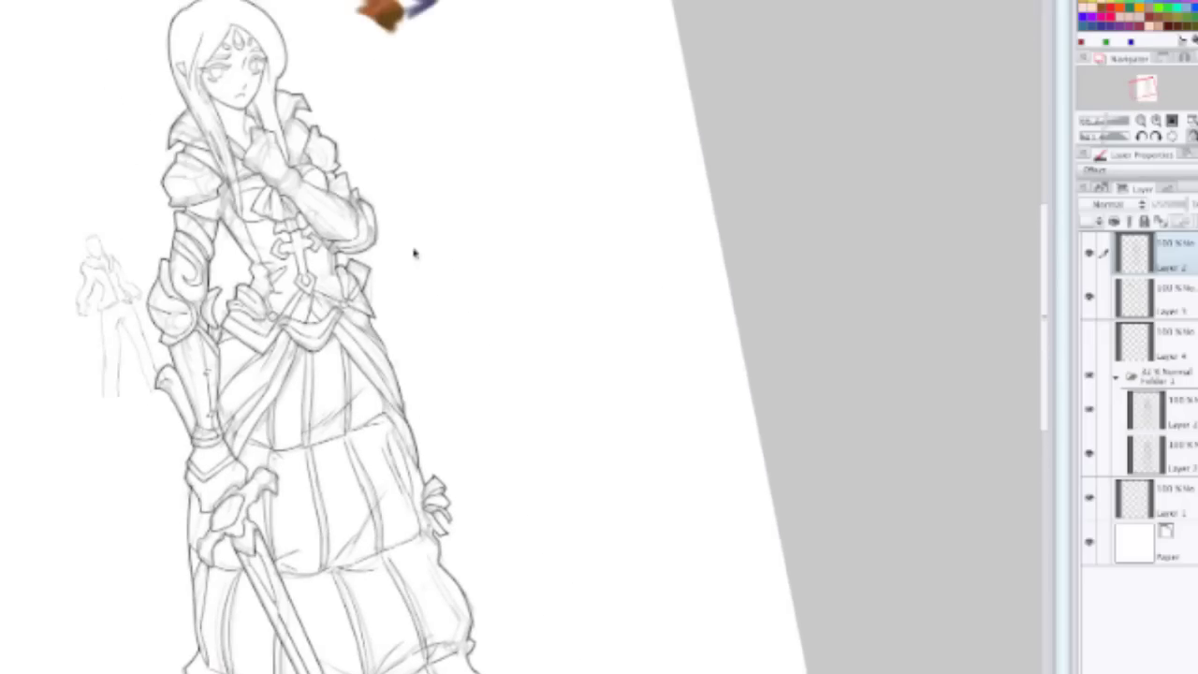
Step: Ink the curved top edge of the armour plate on the straight leg and the skirt hem crossing just above it
scroll(388, 246, "down", 1)
scroll(410, 403, "down", 1)
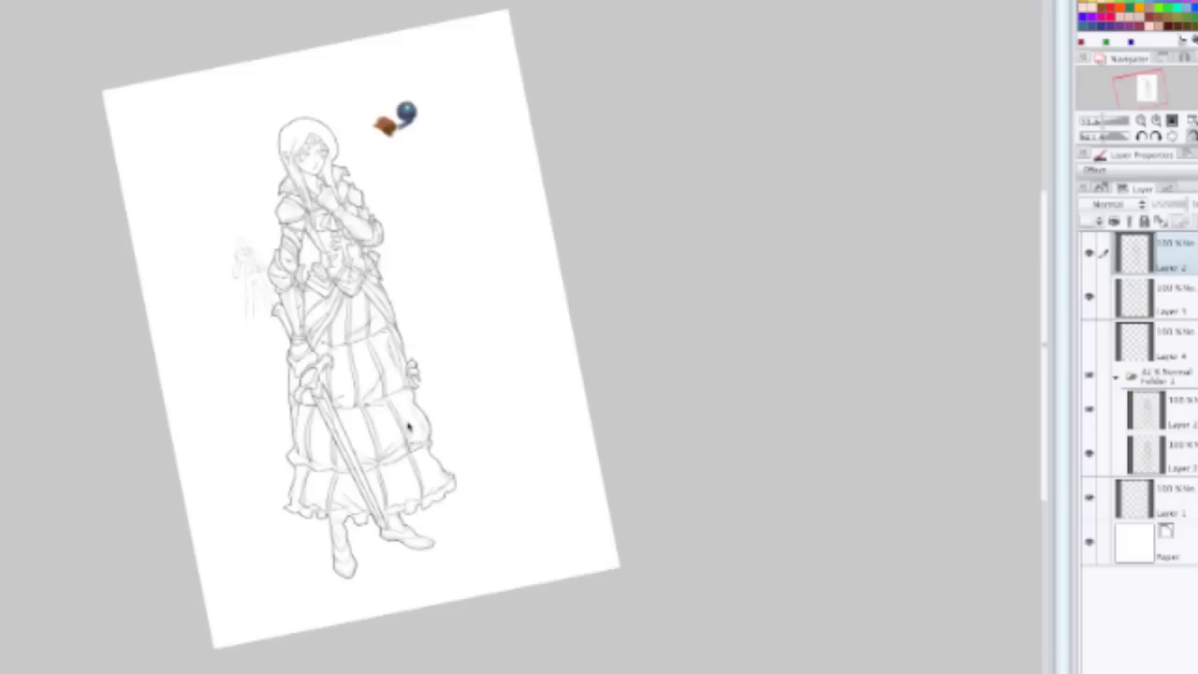
left_click_drag(408, 427, 423, 360)
scroll(411, 412, "up", 1)
scroll(387, 440, "up", 1)
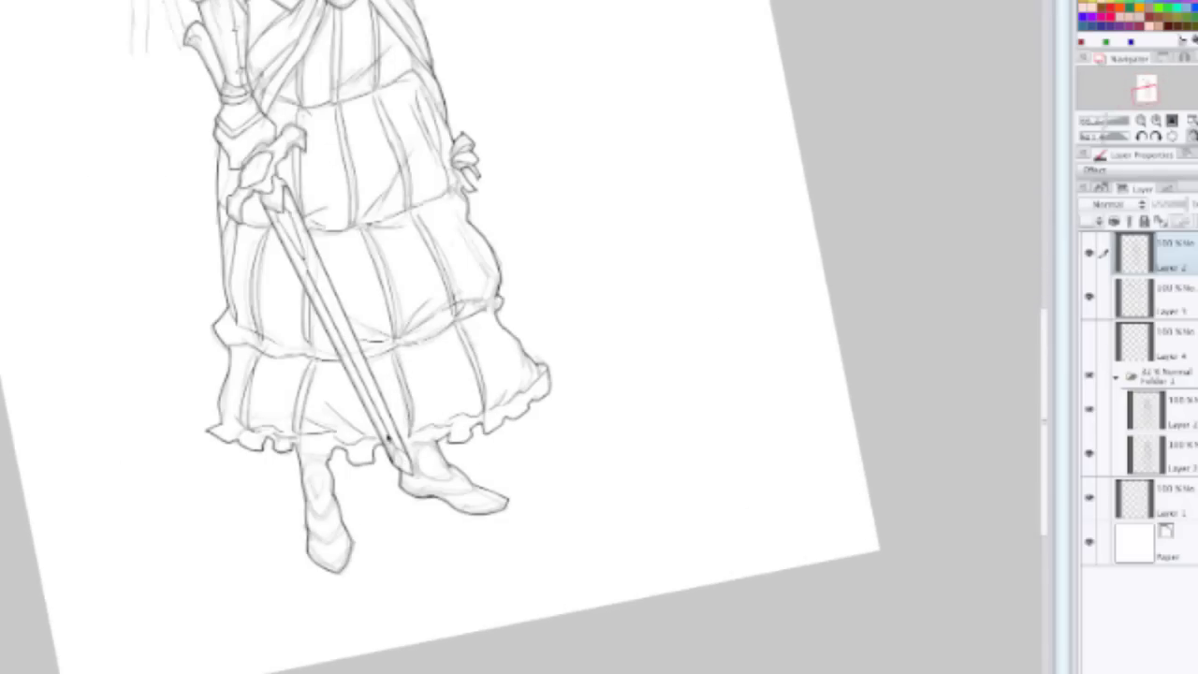
scroll(337, 482, "up", 1)
scroll(325, 459, "up", 1)
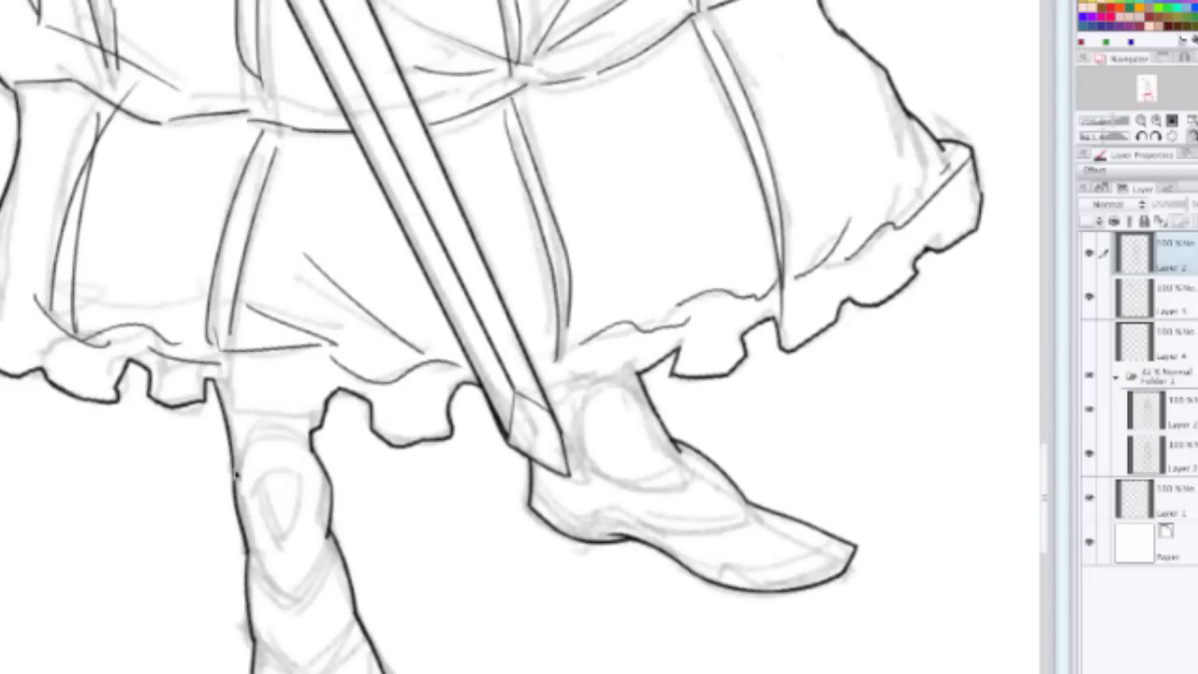
mouse_move(238, 474)
left_mouse_down()
mouse_move(279, 432)
mouse_move(303, 447)
mouse_move(262, 434)
mouse_move(314, 445)
left_mouse_up()
key("ctrl+z")
left_click_drag(262, 436, 316, 454)
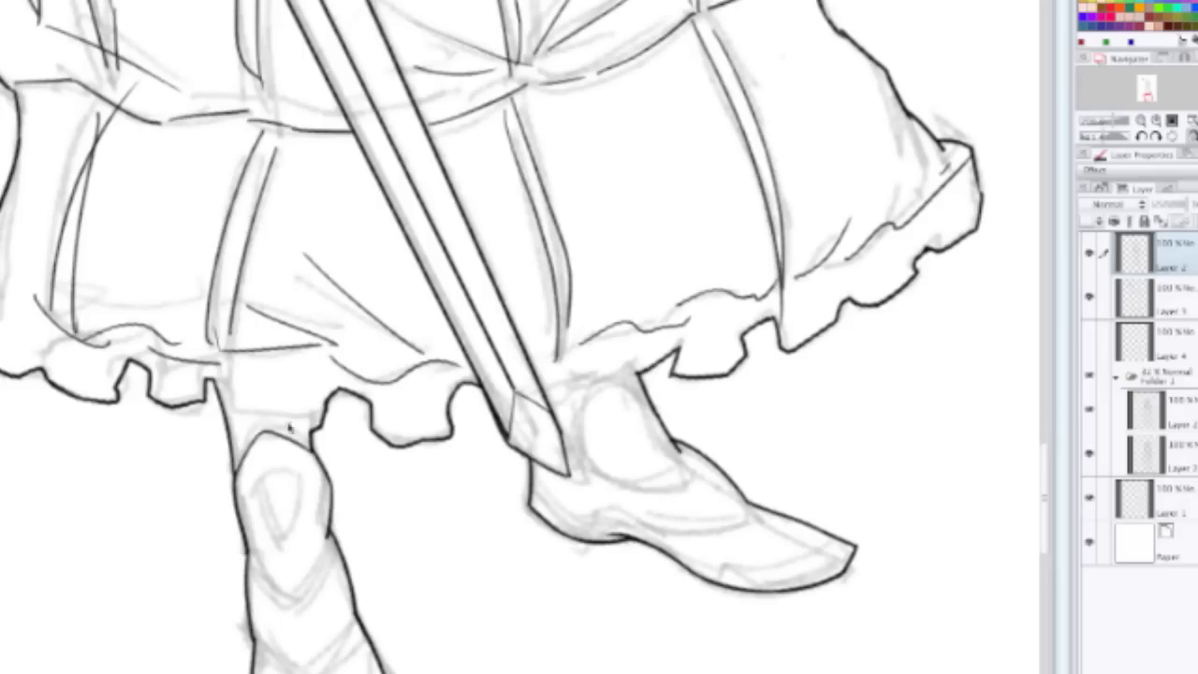
mouse_move(219, 385)
left_mouse_down()
mouse_move(241, 422)
mouse_move(313, 423)
left_mouse_up()
scroll(500, 363, "down", 2)
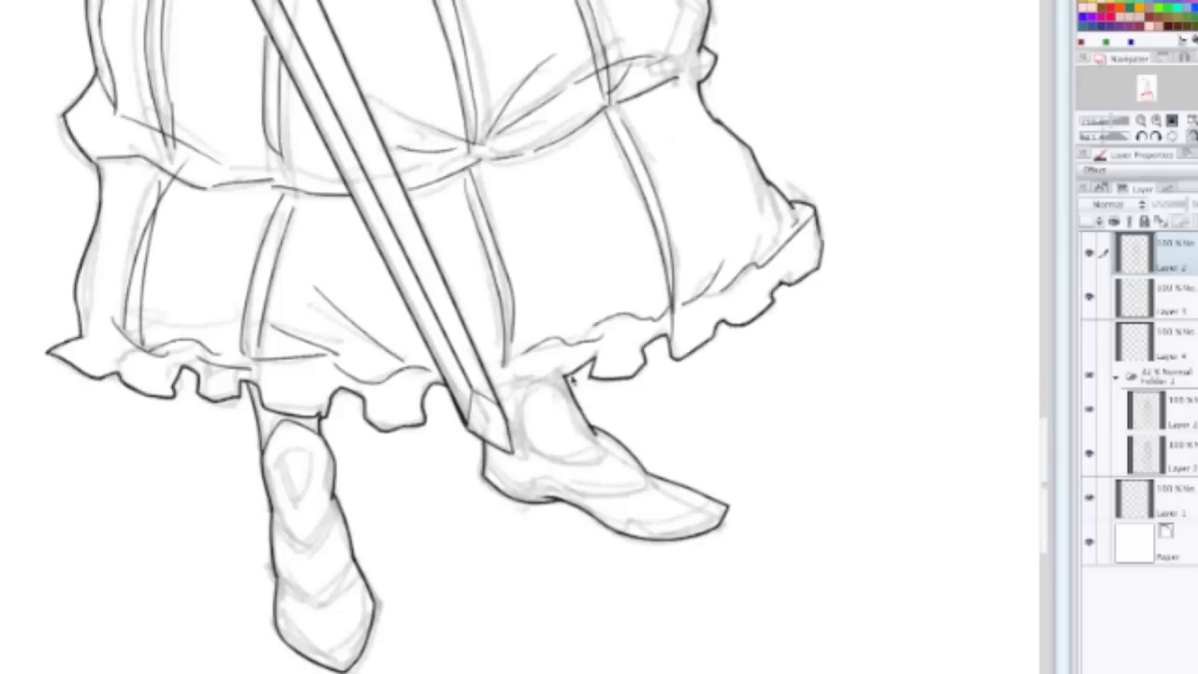
Step: Ink the skirt hem beside the sword tip and the curved opening of the shoe below it
scroll(524, 376, "up", 2)
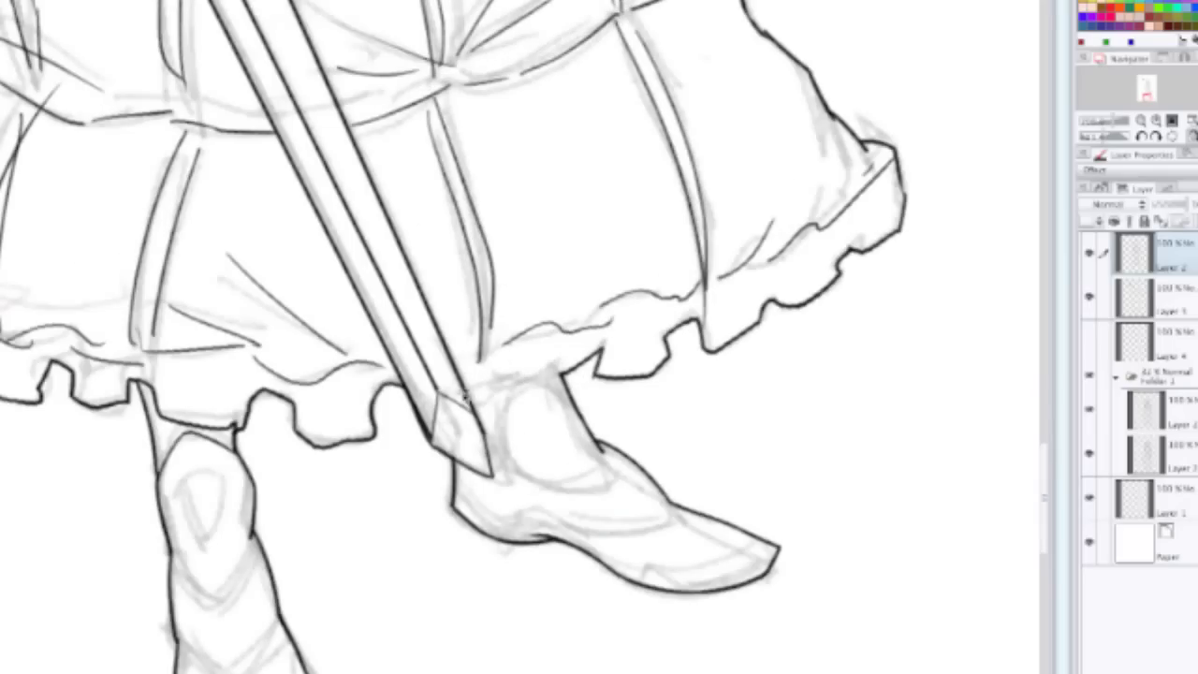
left_click_drag(465, 391, 561, 372)
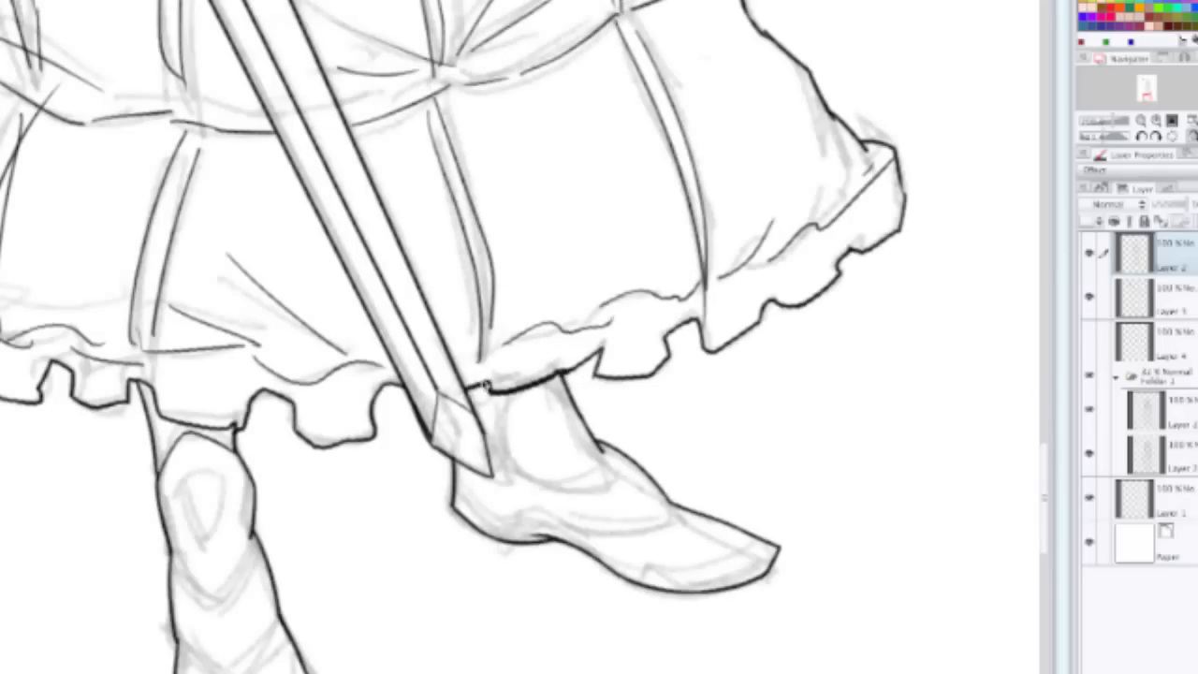
key("ctrl+z")
mouse_move(465, 391)
left_mouse_down()
mouse_move(550, 389)
mouse_move(569, 375)
mouse_move(541, 383)
mouse_move(523, 440)
mouse_move(510, 397)
mouse_move(501, 433)
mouse_move(546, 472)
left_mouse_up()
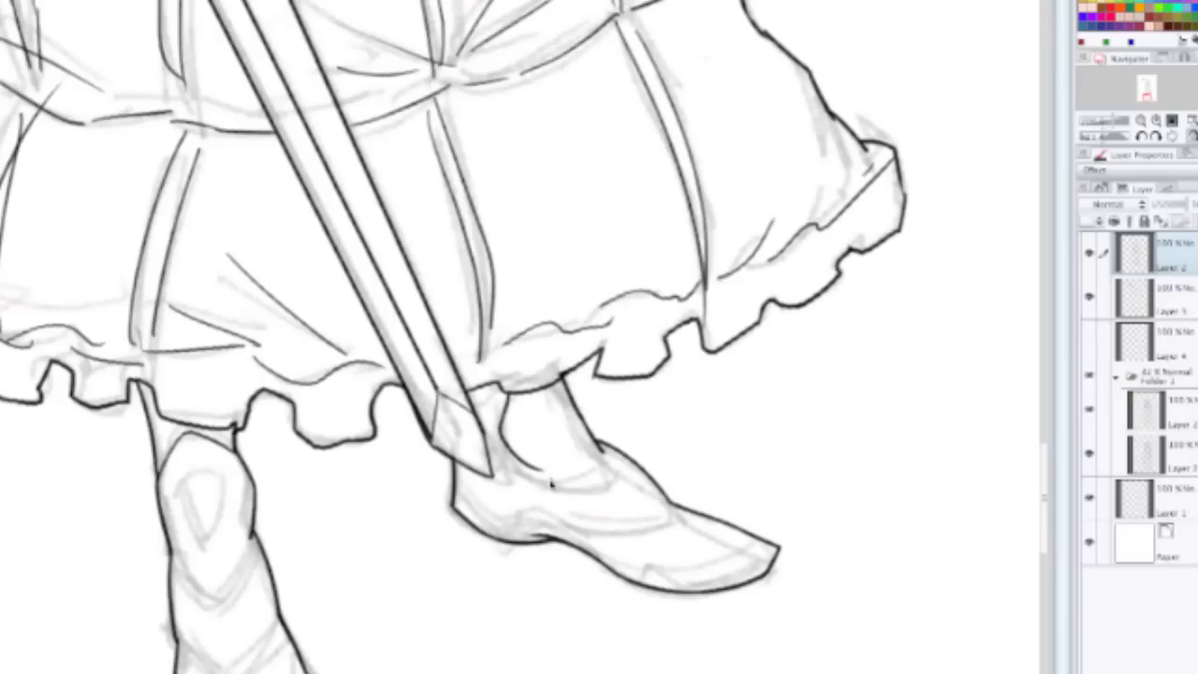
mouse_move(537, 469)
left_mouse_down()
mouse_move(565, 482)
mouse_move(613, 476)
mouse_move(607, 449)
left_mouse_up()
Step: Ink the instep seam, side notch, heel trim and toe trim on the shoe beside the sword tip
mouse_move(610, 531)
left_mouse_down()
mouse_move(657, 512)
mouse_move(667, 523)
left_mouse_up()
key("ctrl+z")
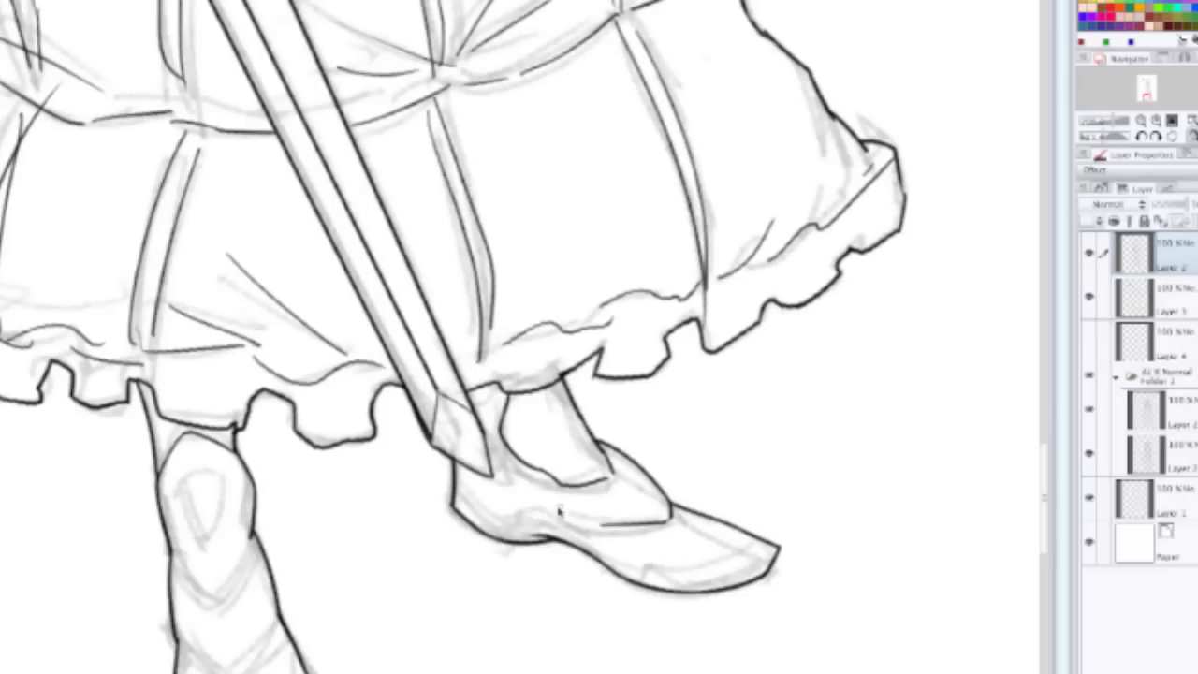
mouse_move(535, 508)
left_mouse_down()
mouse_move(586, 532)
mouse_move(606, 529)
mouse_move(575, 502)
mouse_move(528, 506)
mouse_move(544, 470)
mouse_move(530, 498)
mouse_move(508, 492)
mouse_move(527, 475)
mouse_move(532, 504)
mouse_move(510, 520)
left_mouse_up()
key("ctrl+z")
key("ctrl+z")
key("ctrl+z")
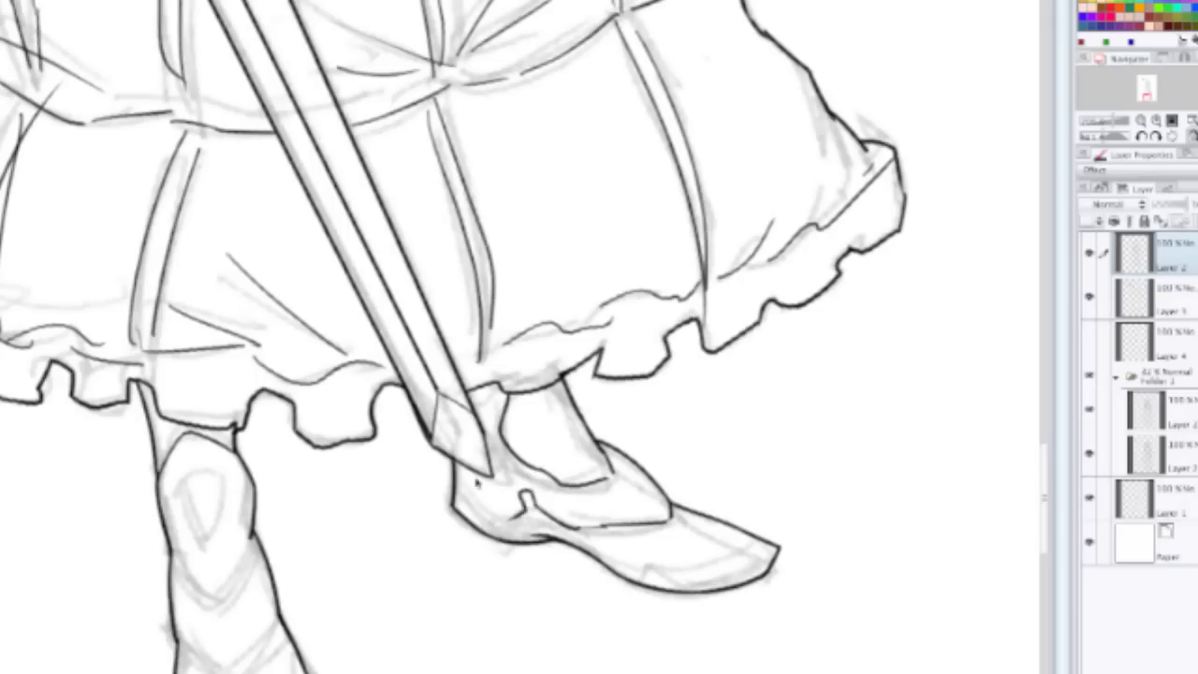
key("ctrl+z")
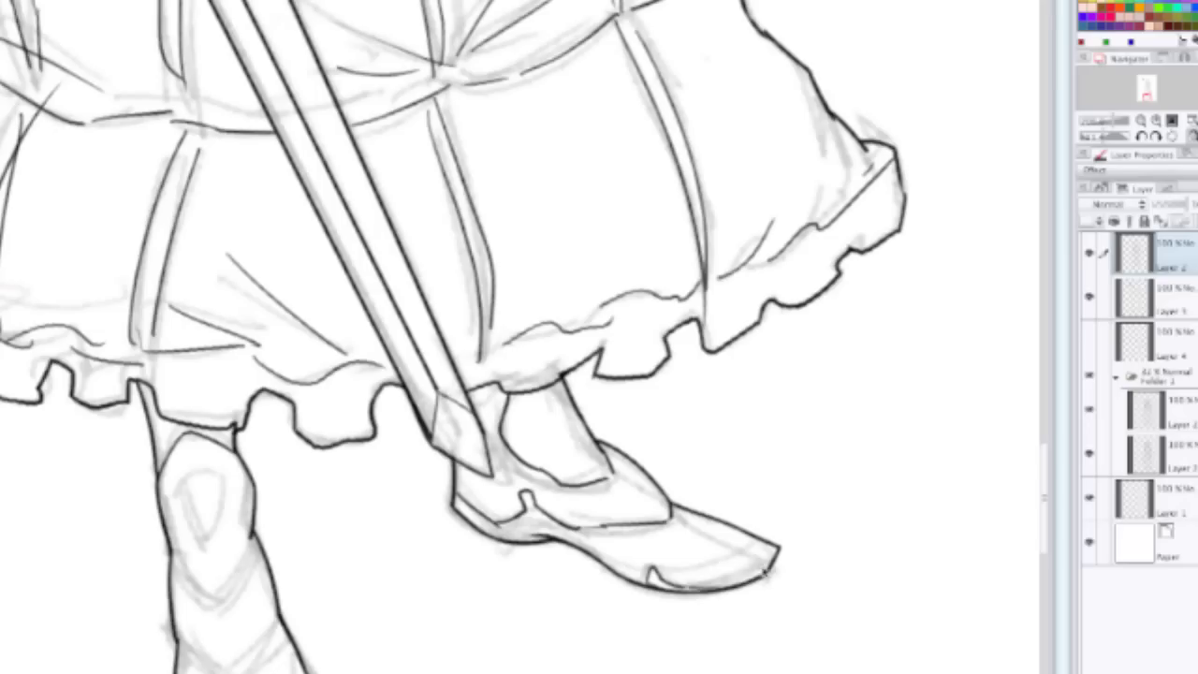
left_click_drag(698, 567, 775, 541)
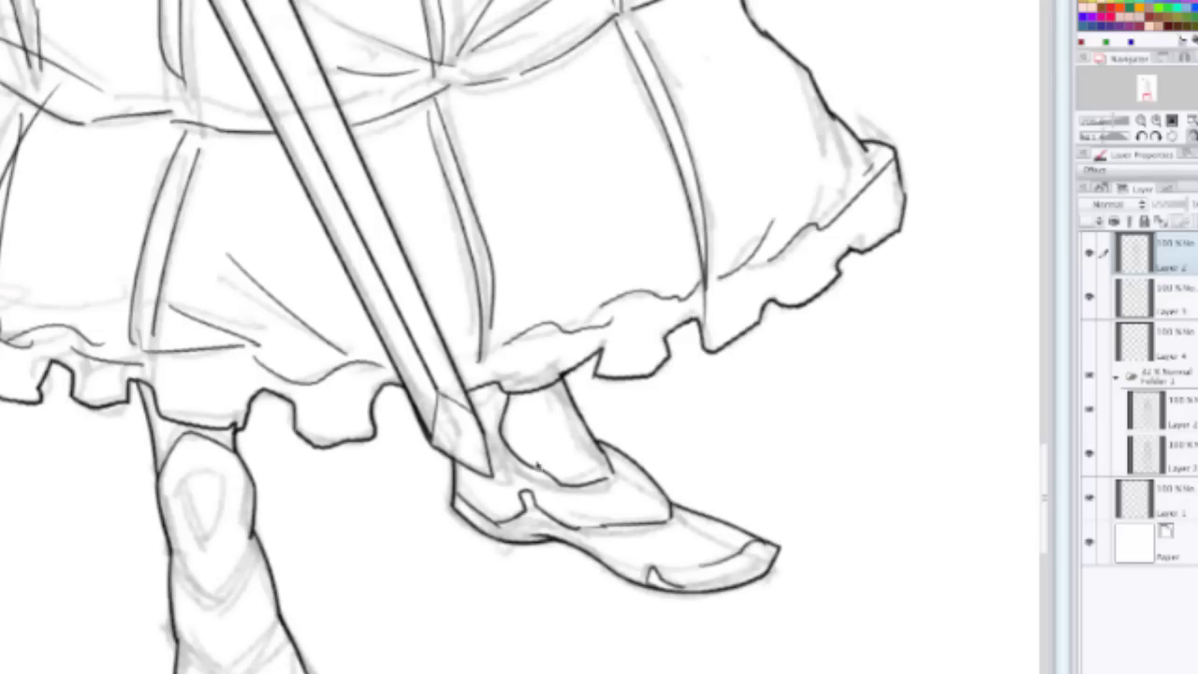
Step: Ink the lower edges of the two overlapping armour plates on the straight leg's shin and ankle
scroll(523, 468, "down", 2)
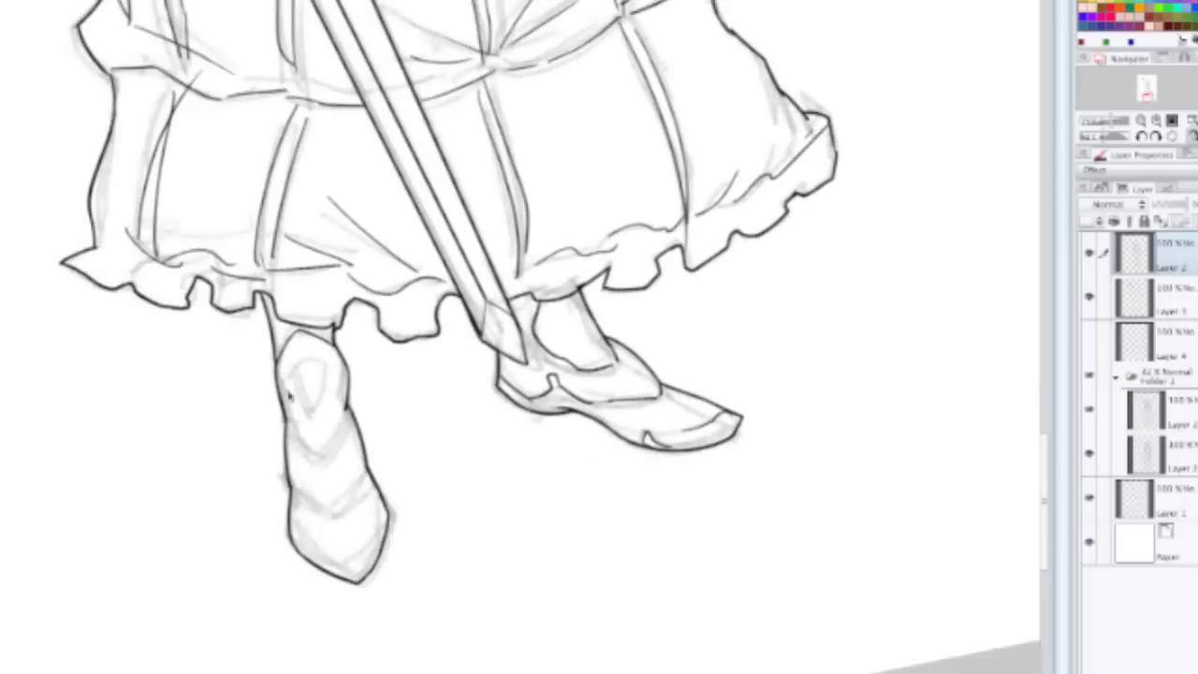
mouse_move(285, 421)
left_mouse_down()
mouse_move(329, 458)
mouse_move(348, 414)
left_mouse_up()
mouse_move(291, 492)
left_mouse_down()
mouse_move(354, 494)
mouse_move(324, 519)
mouse_move(335, 521)
mouse_move(378, 472)
mouse_move(343, 520)
mouse_move(367, 478)
left_mouse_up()
key("ctrl+z")
key("ctrl+z")
key("ctrl+z")
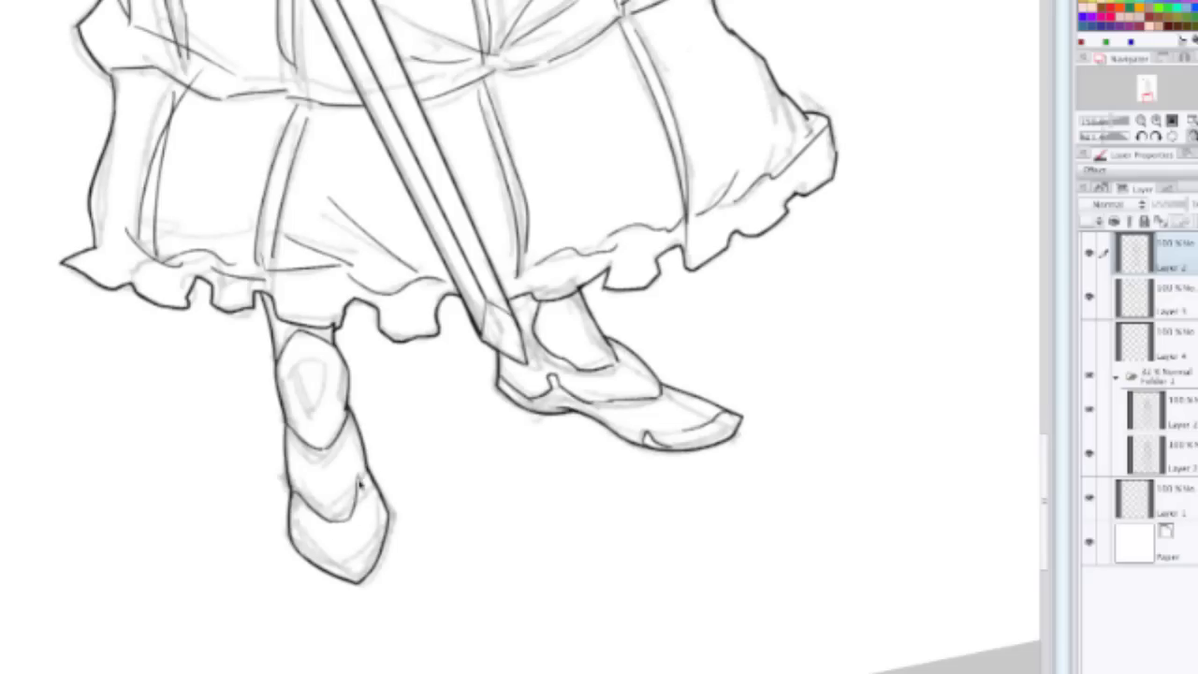
Step: Ink the curved trim line around the toe of the straight leg's armoured shoe
scroll(367, 442, "down", 2)
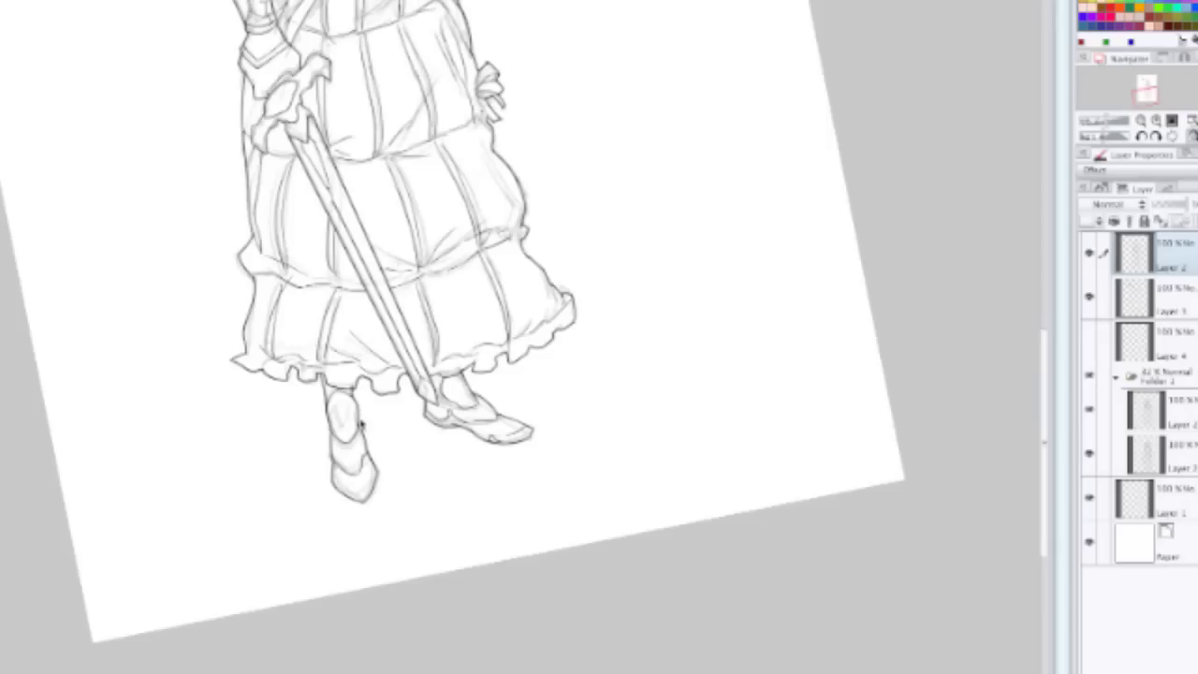
scroll(364, 426, "up", 2)
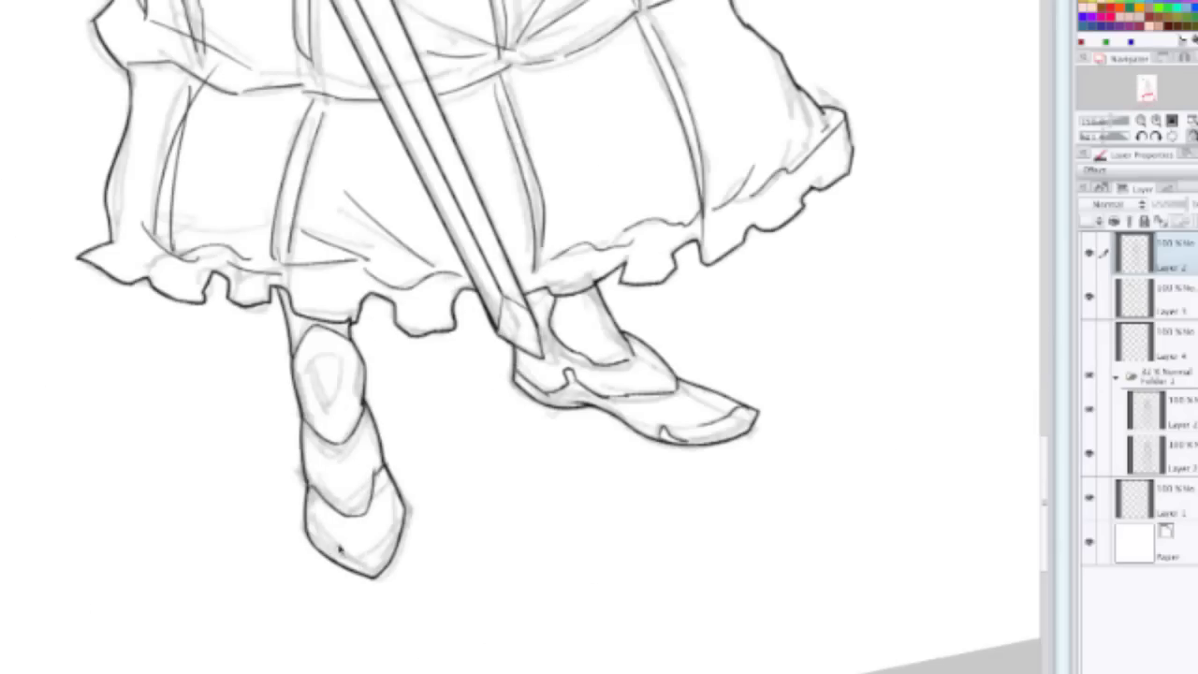
mouse_move(337, 554)
left_mouse_down()
mouse_move(359, 556)
mouse_move(397, 515)
left_mouse_up()
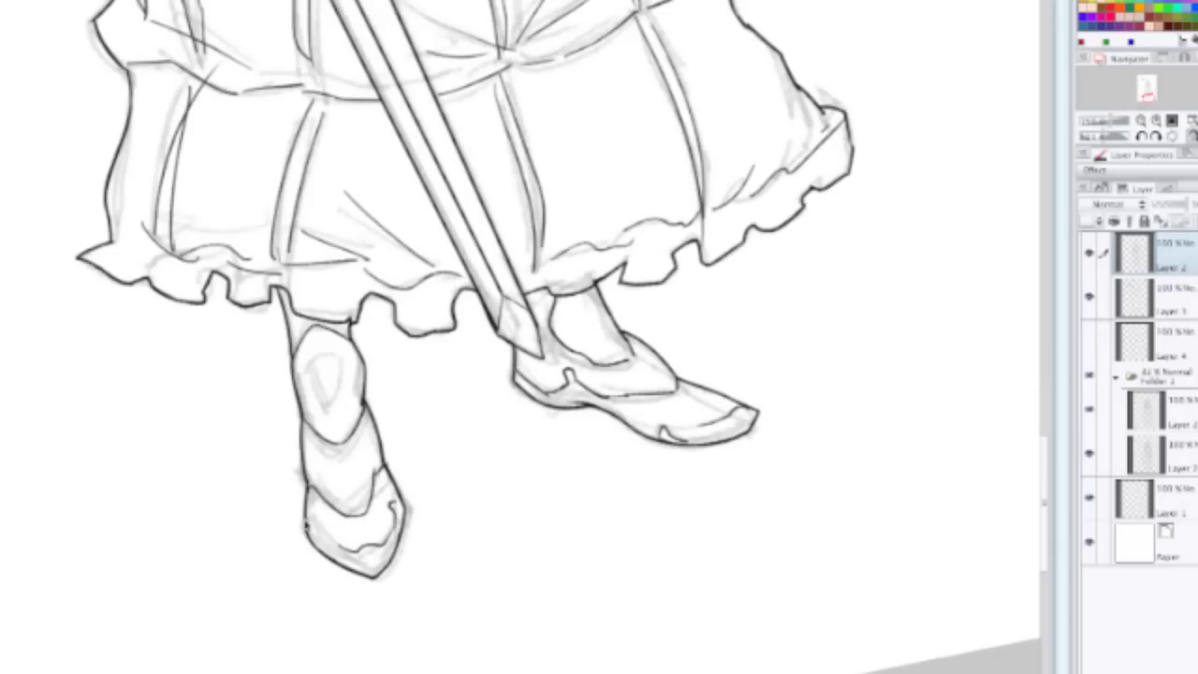
left_click_drag(306, 531, 422, 228)
scroll(349, 520, "down", 3)
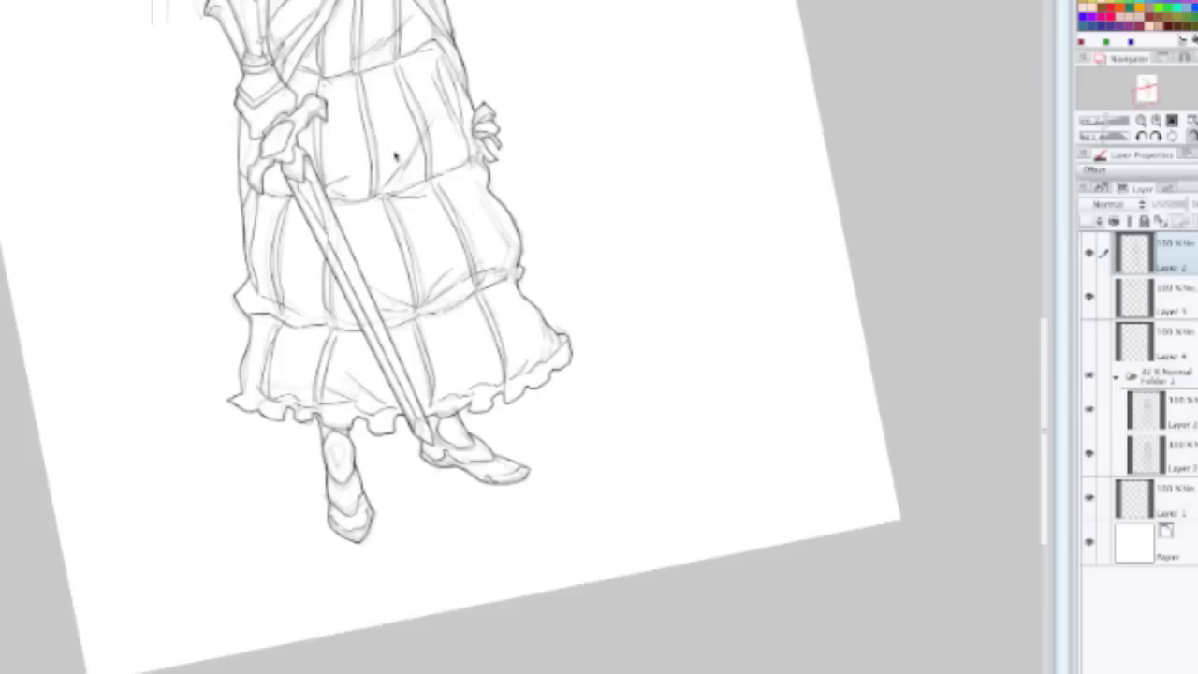
Step: Try to ink fold lines along the lower skirt tiers to the side of the sword, undoing the strokes
left_click_drag(395, 157, 402, 281)
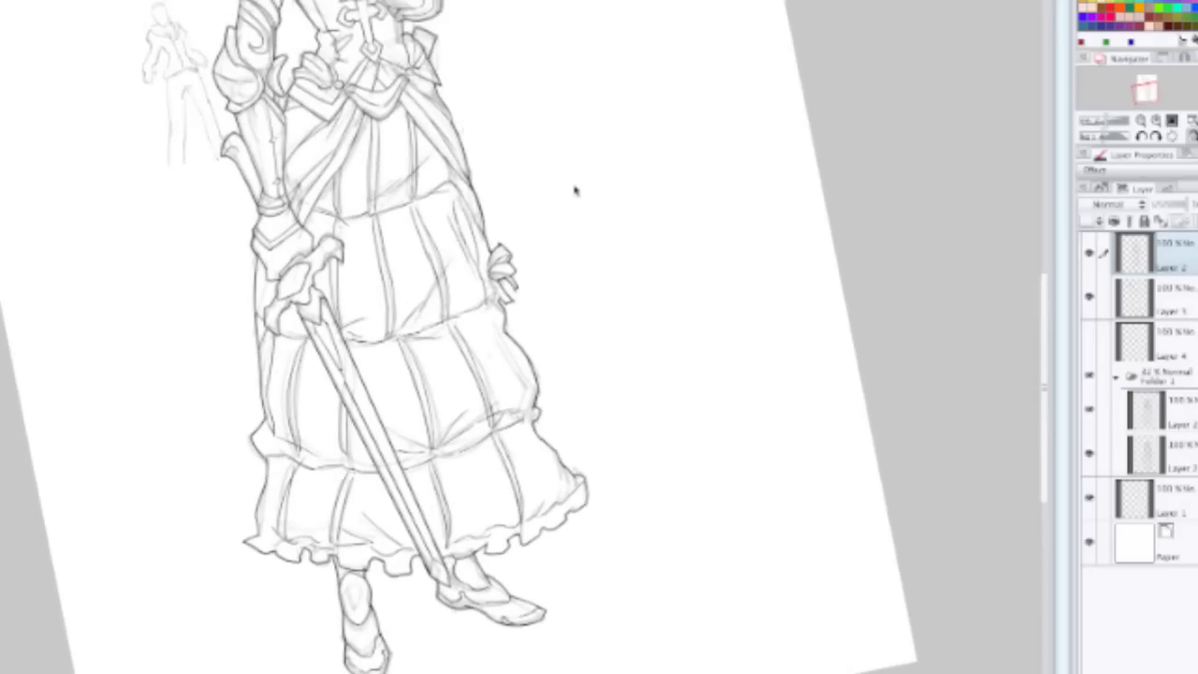
key("asciicircum")
key("asciicircum")
key("asciicircum")
key("asciicircum")
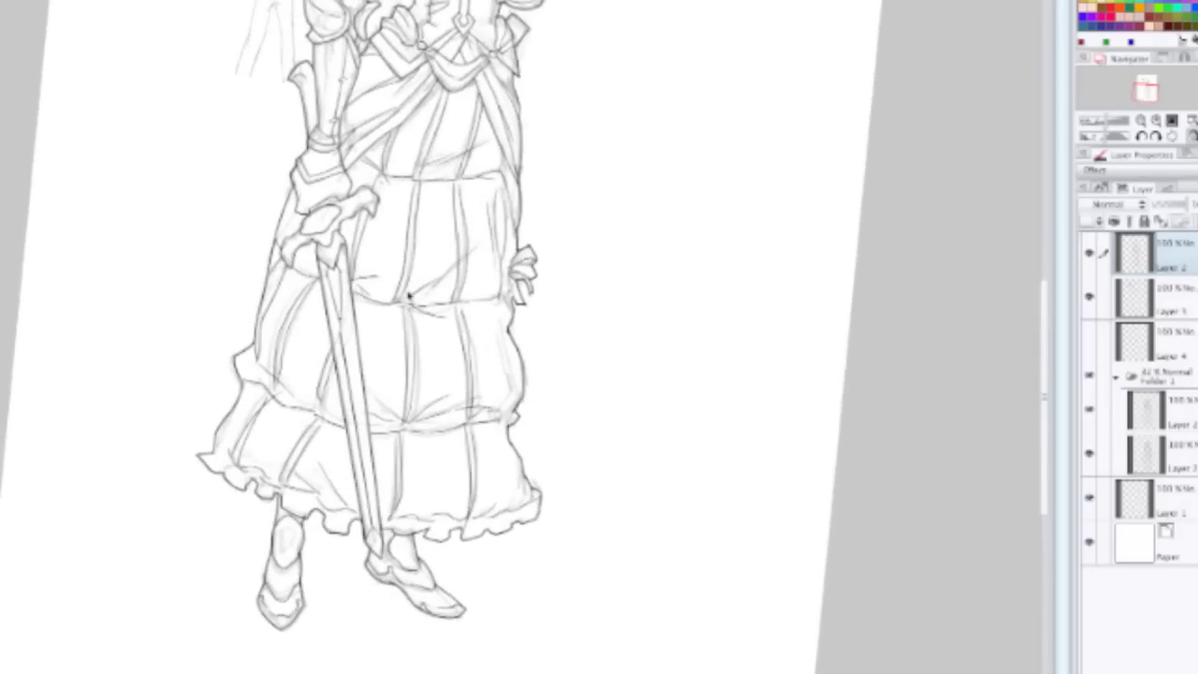
left_click_drag(409, 295, 460, 495)
key("ctrl+plus")
left_click_drag(490, 449, 511, 316)
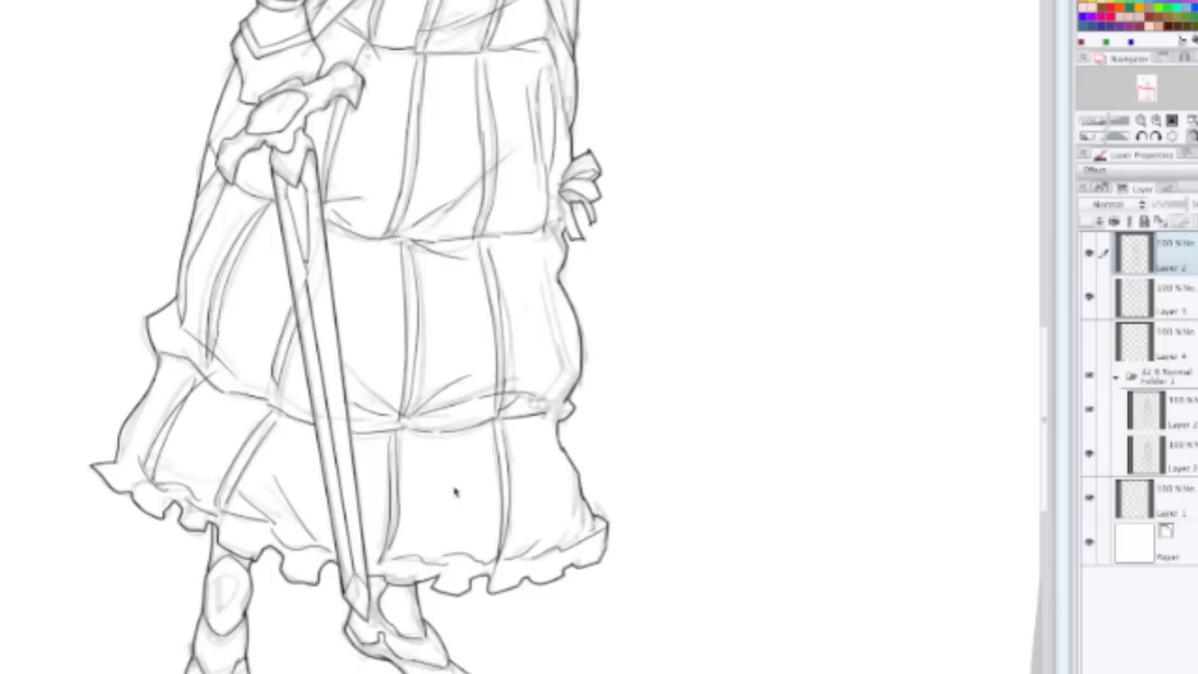
left_click_drag(412, 468, 499, 433)
key("ctrl+z")
mouse_move(420, 460)
left_mouse_down()
mouse_move(482, 441)
mouse_move(501, 429)
mouse_move(493, 422)
left_mouse_up()
key("ctrl+z")
key("ctrl+z")
Step: Ink the neck line running from under the chin down to the raised fist
scroll(453, 341, "down", 4)
scroll(426, 127, "up", 3)
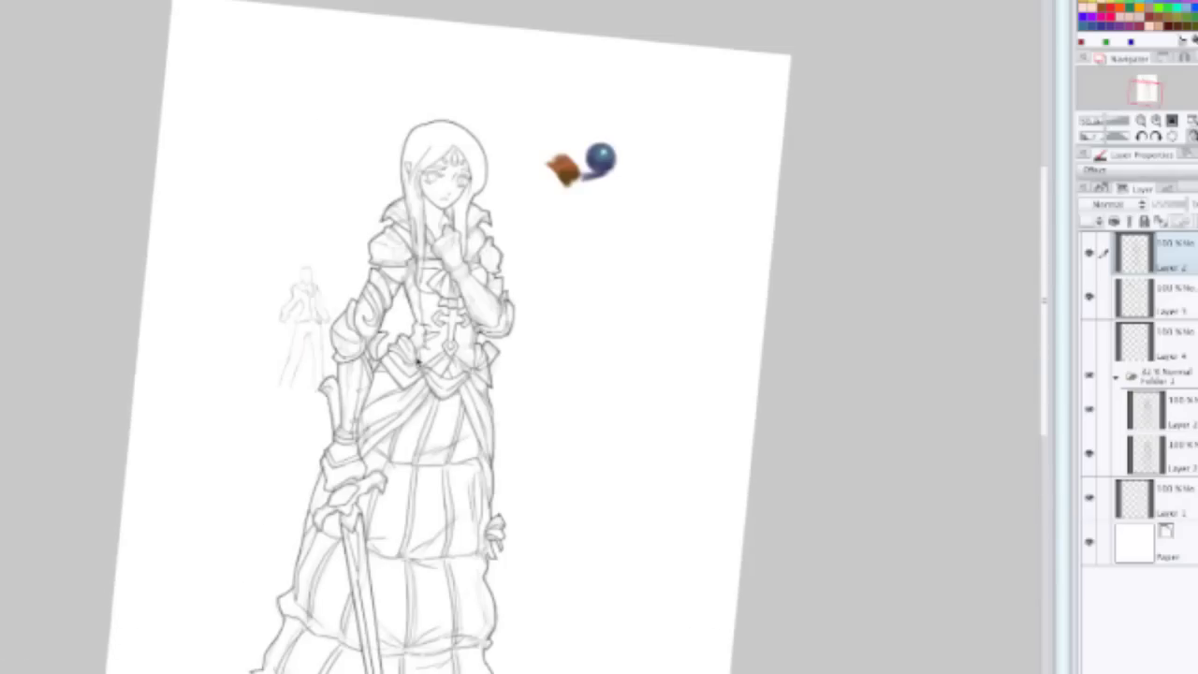
scroll(394, 176, "up", 2)
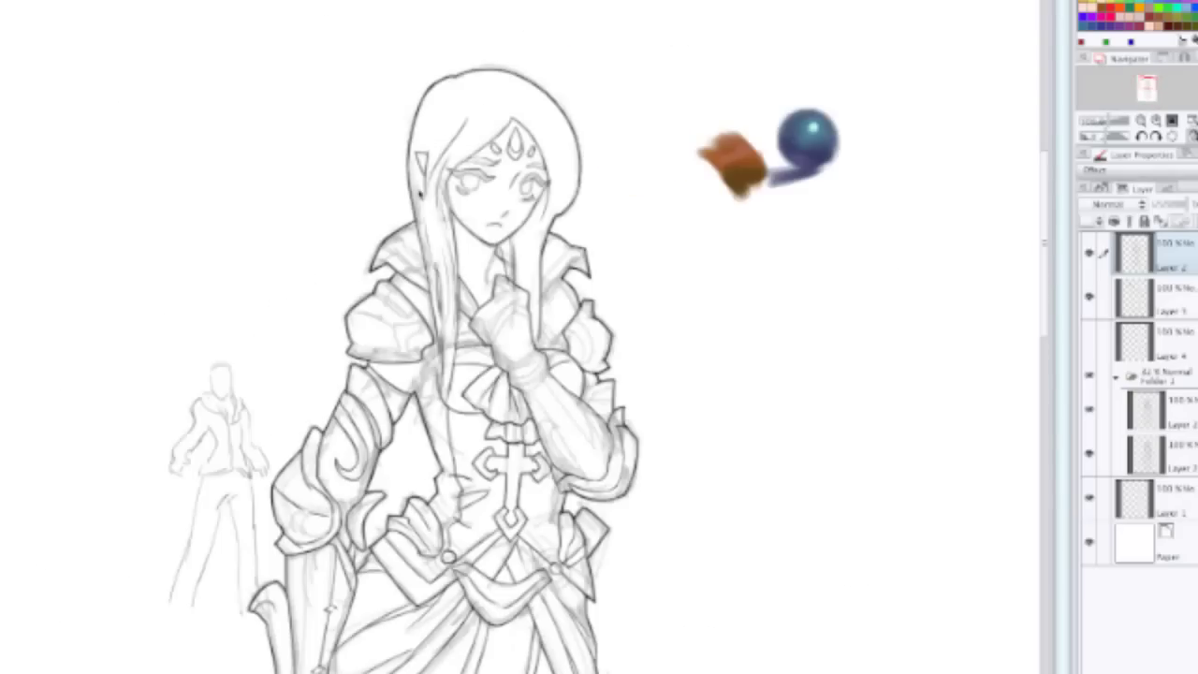
scroll(448, 200, "up", 1)
scroll(574, 318, "up", 1)
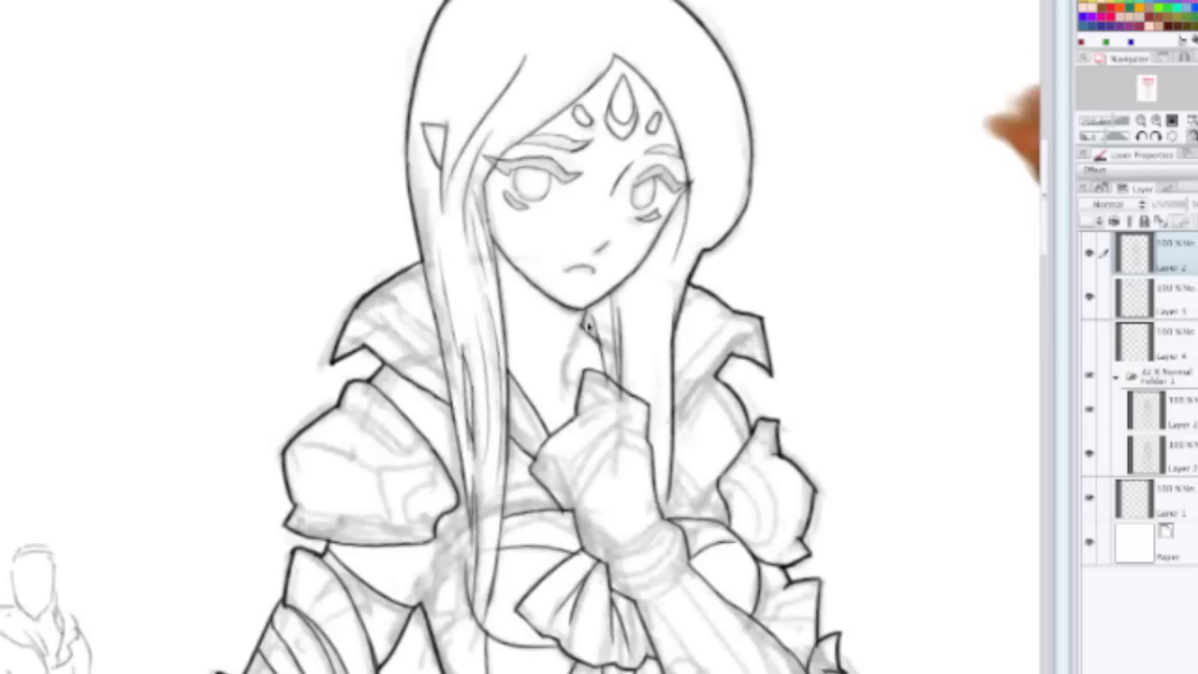
left_click_drag(582, 323, 565, 382)
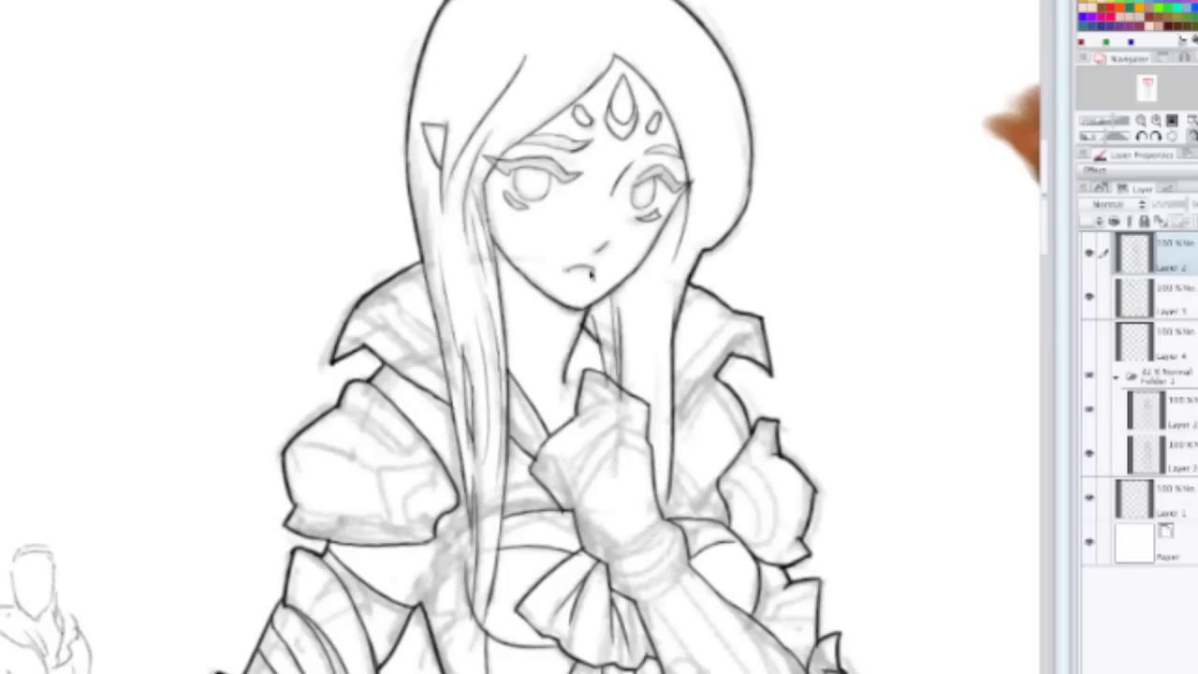
Step: Ink a small circle in the lower outer part of each iris, undoing the first one placed near the upper lid
scroll(602, 246, "up", 2)
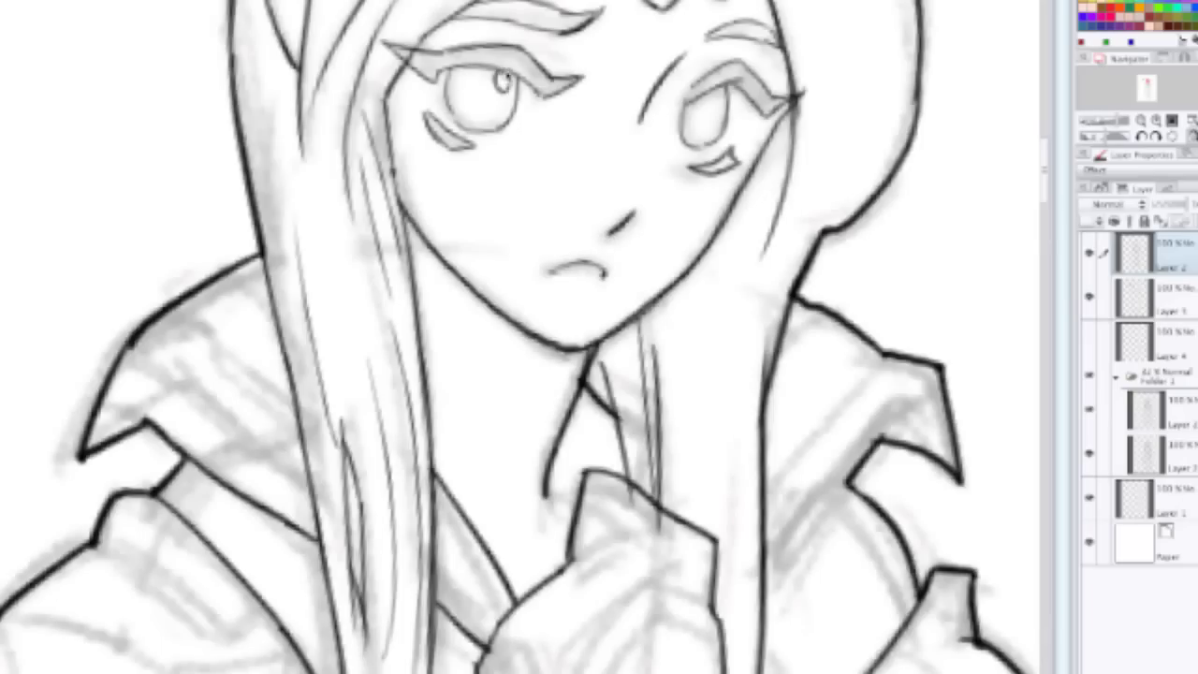
left_click_drag(498, 75, 501, 67)
key("ctrl+z")
left_click_drag(450, 102, 452, 113)
left_click_drag(687, 127, 694, 139)
key("ctrl+z")
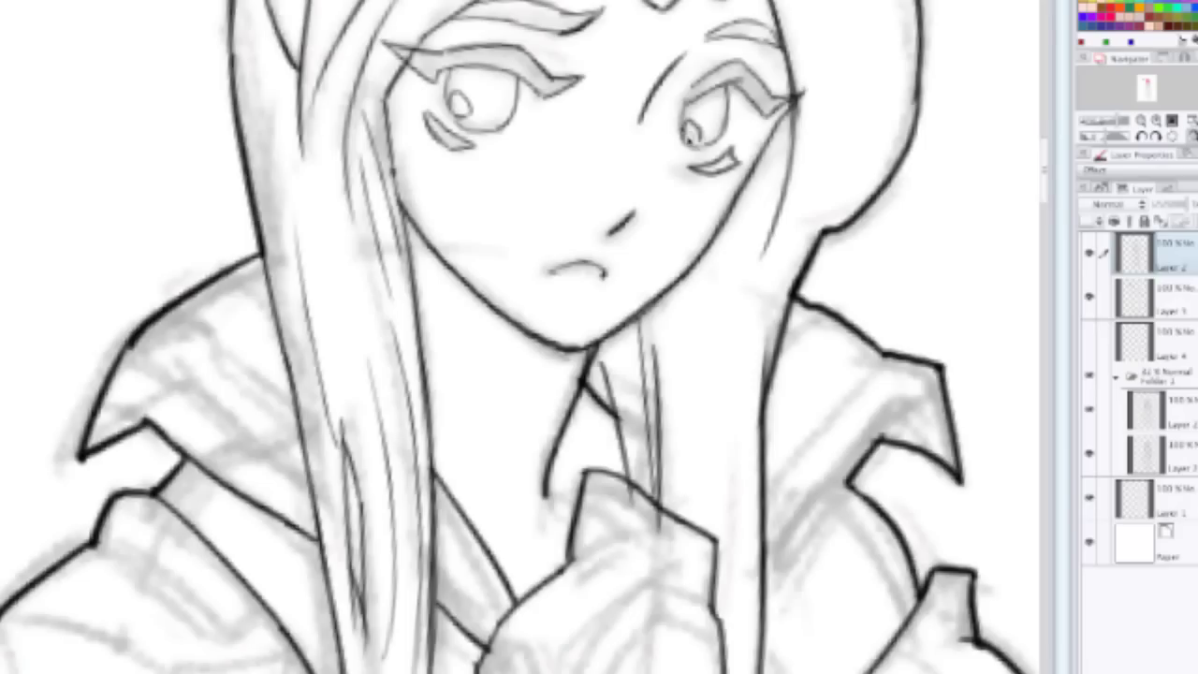
Step: Ink the pointed outline of the plate on the back of the raised glove and a parallel inner trim line
scroll(707, 89, "down", 8)
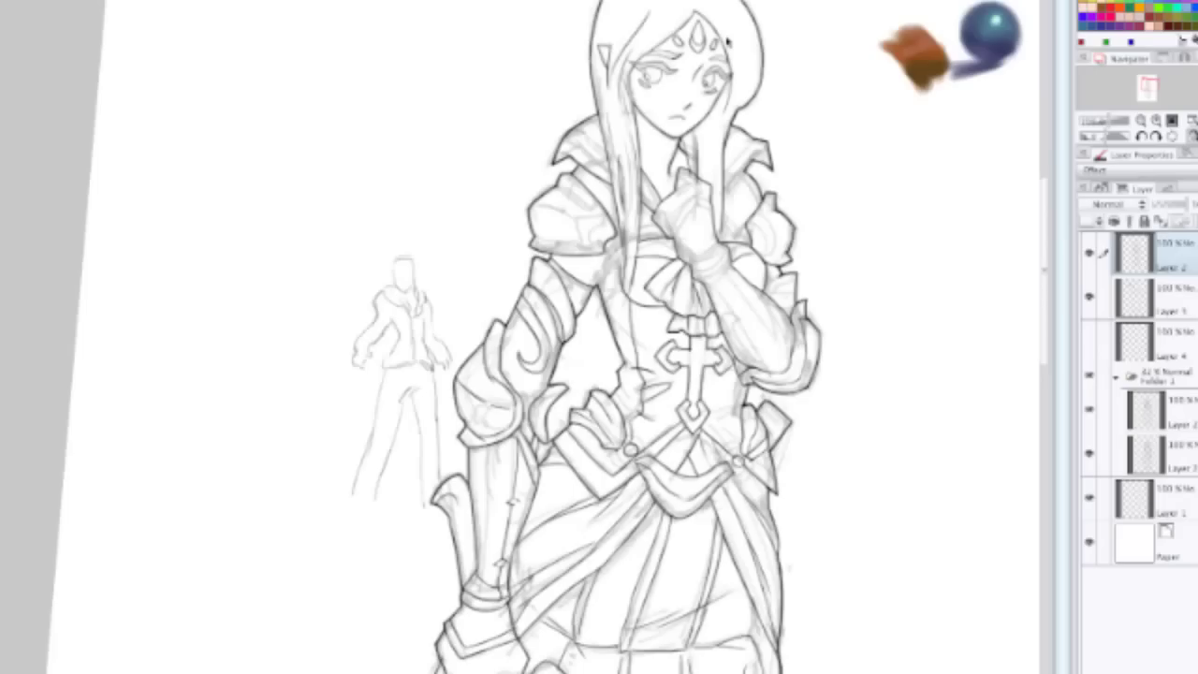
scroll(728, 42, "down", 3)
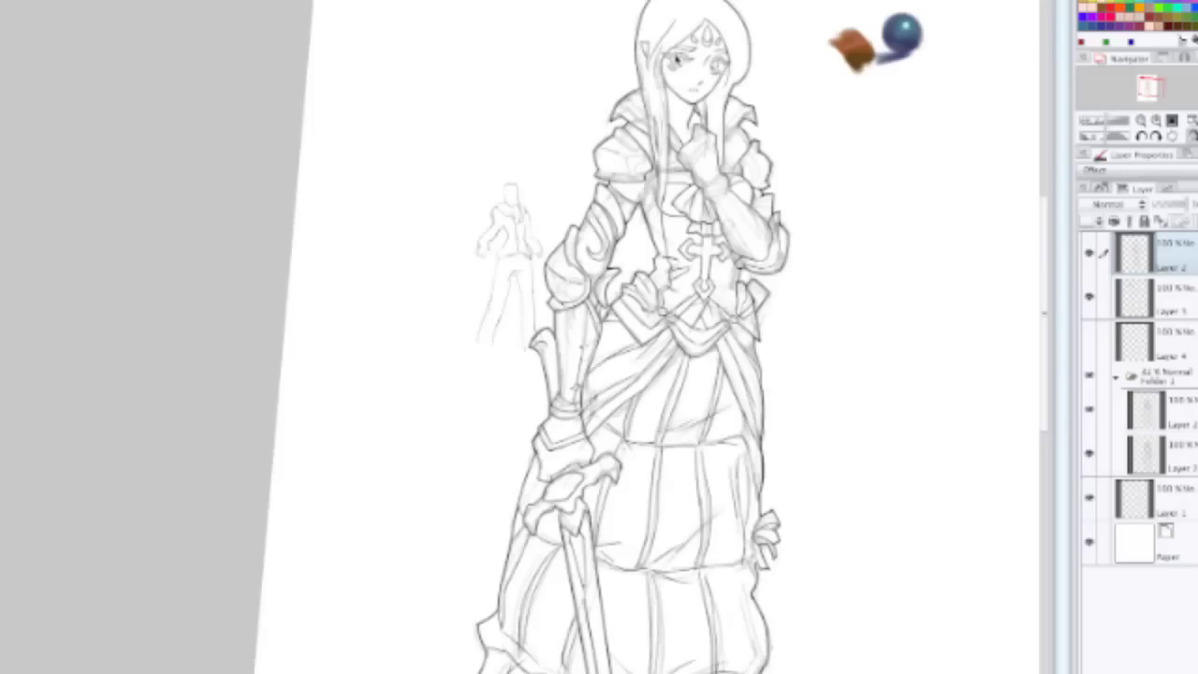
scroll(613, 236, "up", 2)
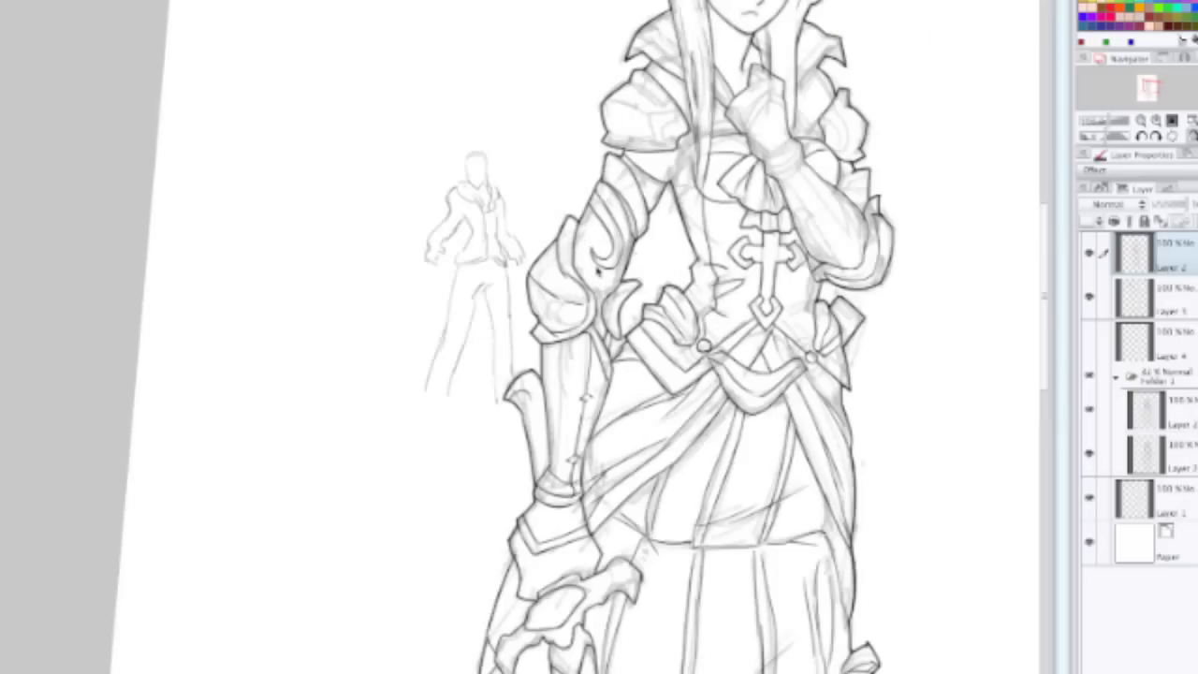
scroll(774, 113, "up", 3)
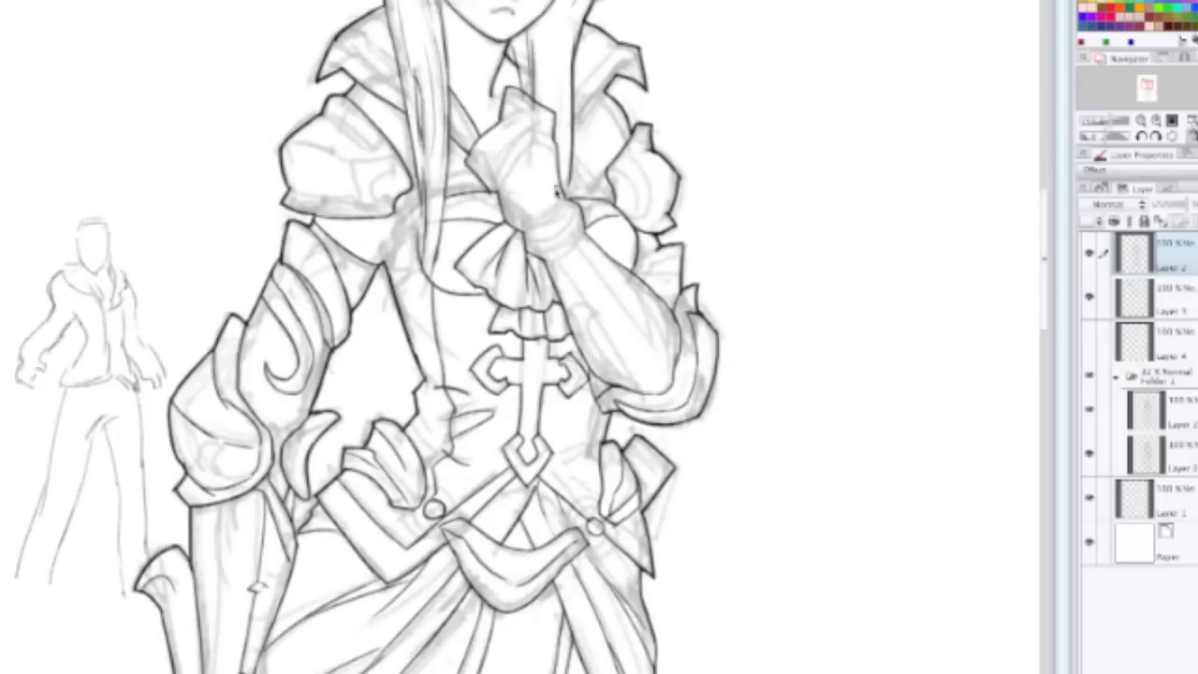
scroll(485, 180, "up", 4)
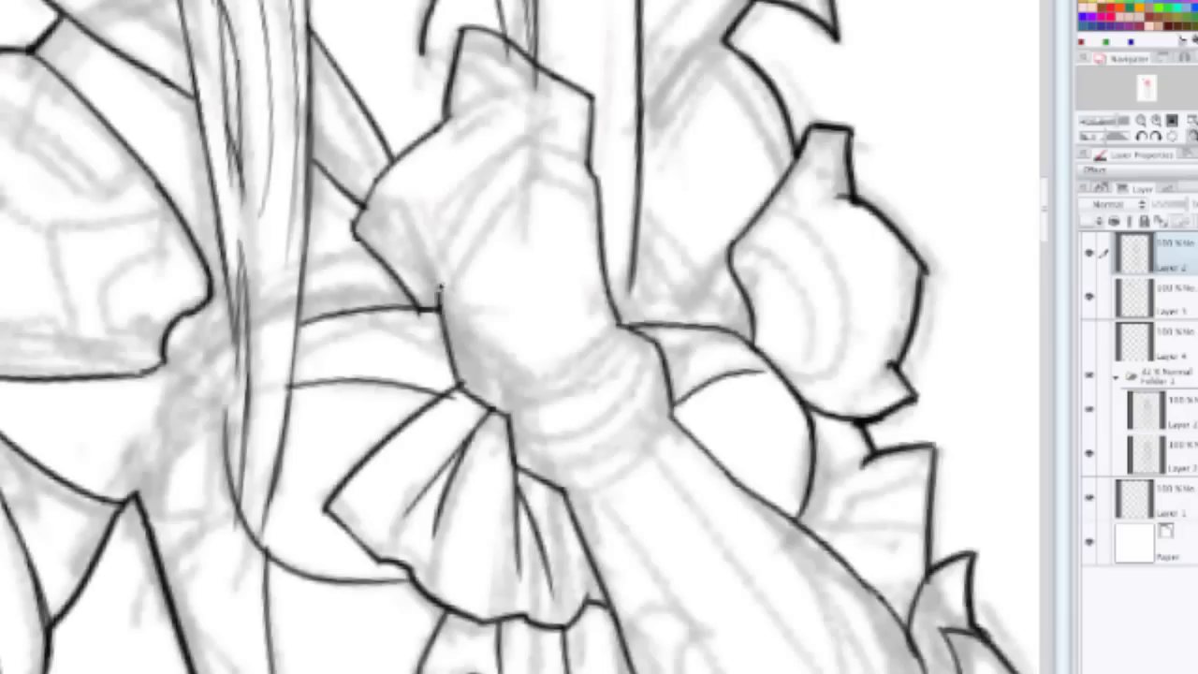
left_click_drag(436, 274, 513, 136)
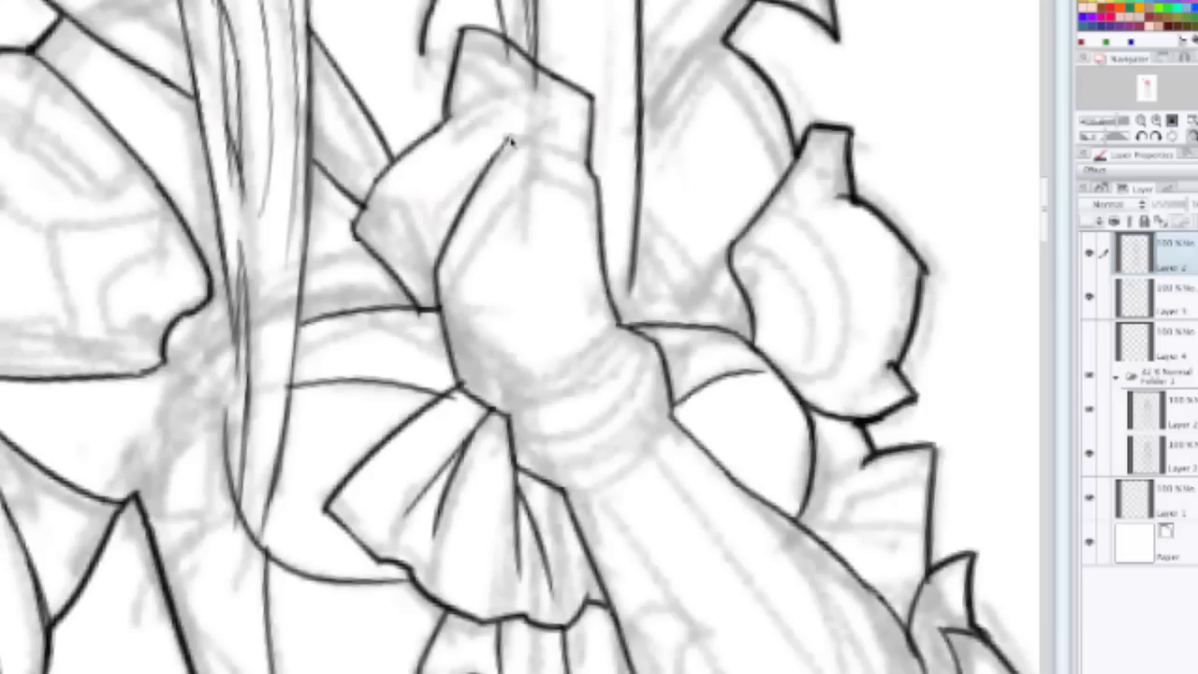
left_click_drag(510, 141, 566, 158)
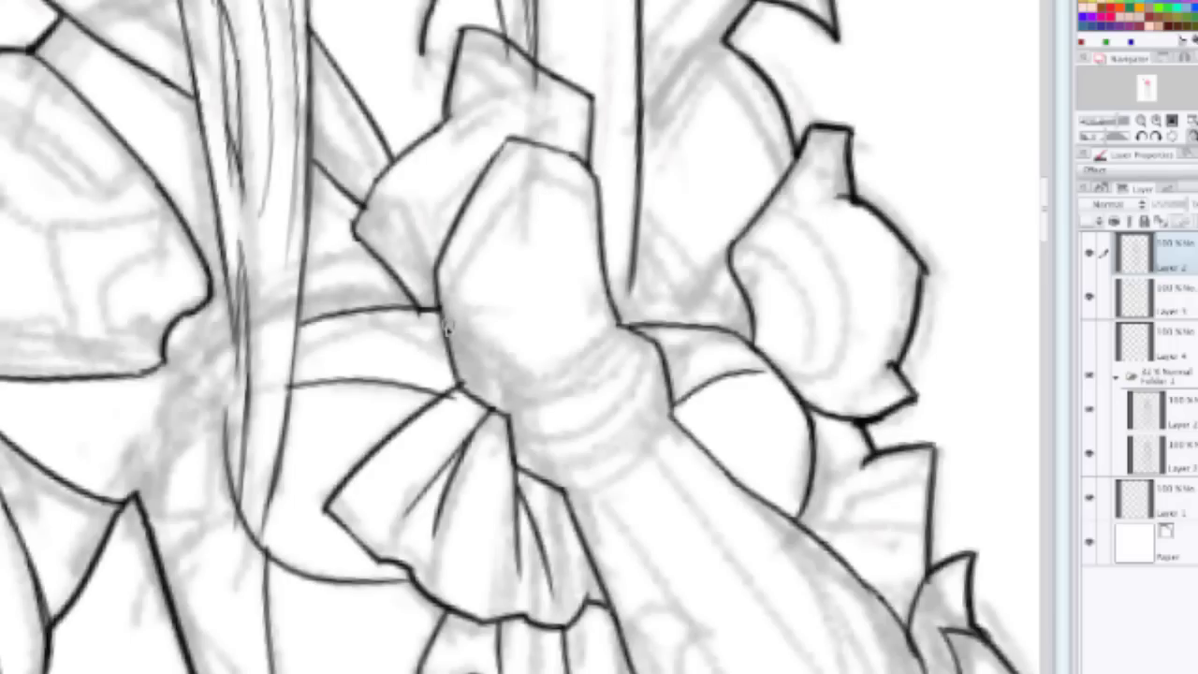
mouse_move(444, 299)
left_mouse_down()
mouse_move(533, 178)
mouse_move(585, 208)
left_mouse_up()
key("ctrl+z")
left_click_drag(535, 174, 603, 215)
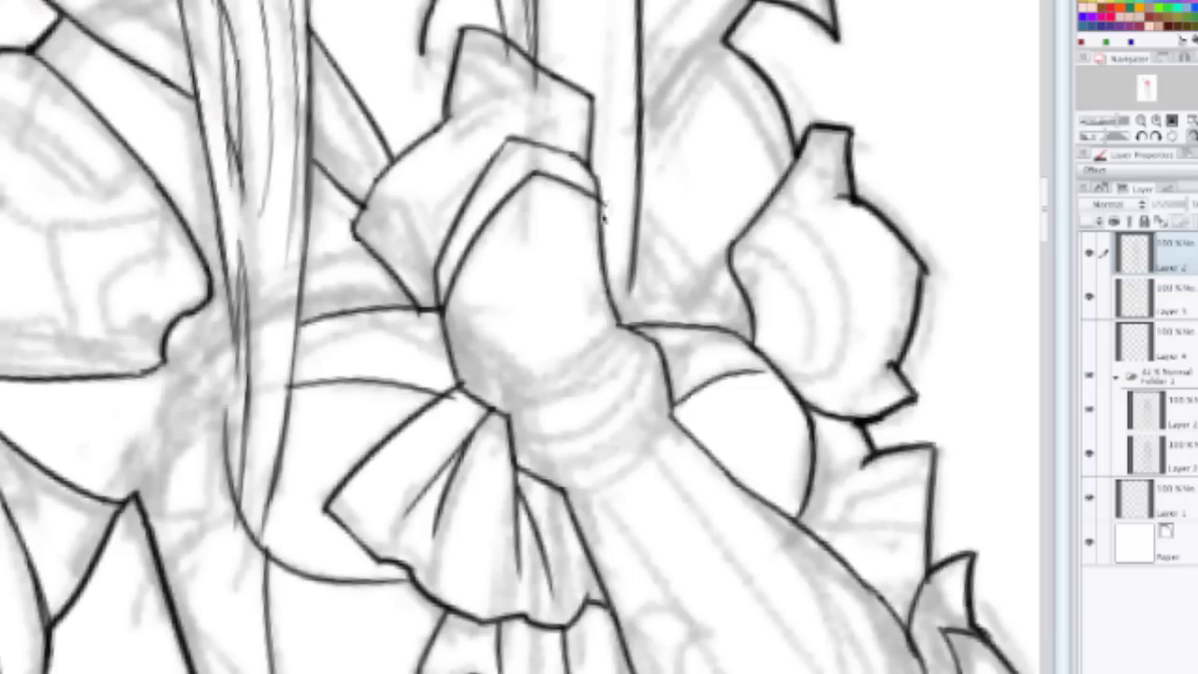
Step: Redraw the end of the raised glove plate's inner trim line and ink the plate's curved lower edge at the wrist
key("ctrl+z")
left_click_drag(533, 174, 599, 208)
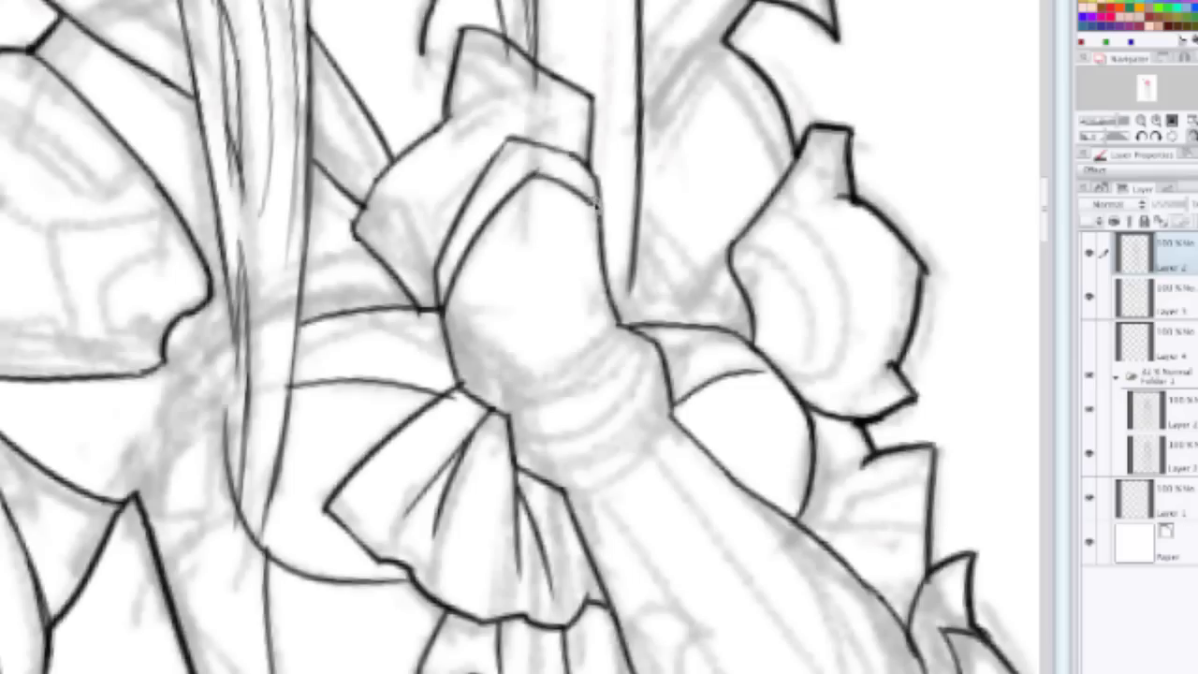
scroll(563, 324, "down", 2)
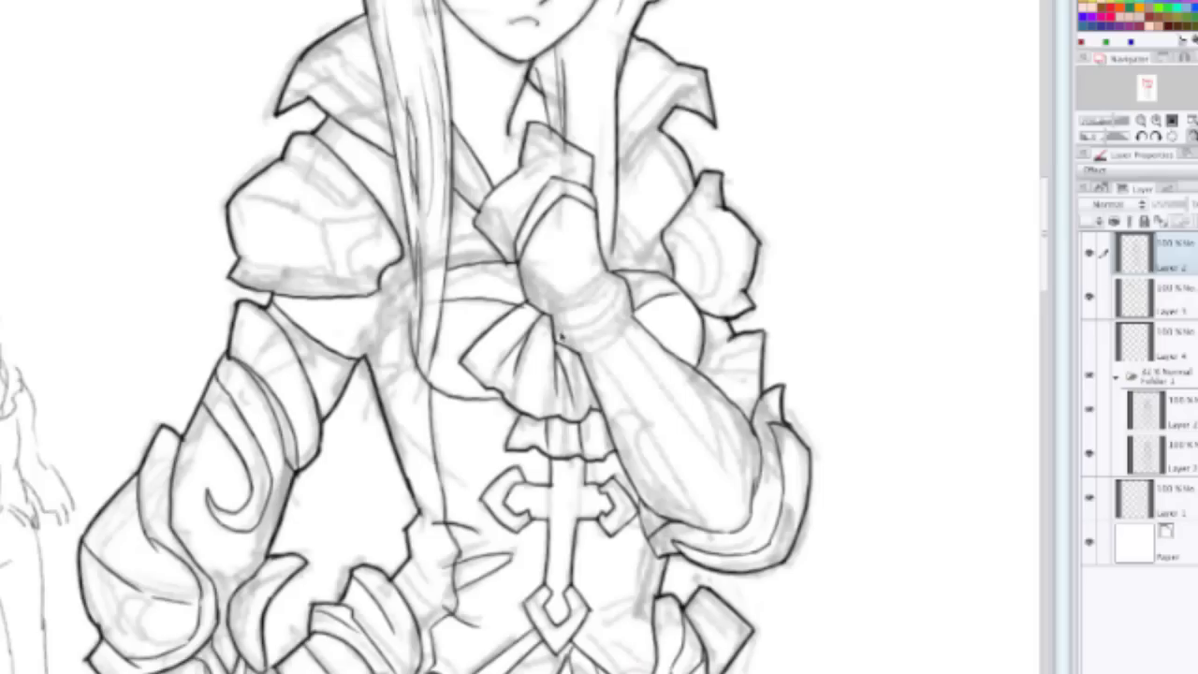
scroll(609, 273, "up", 2)
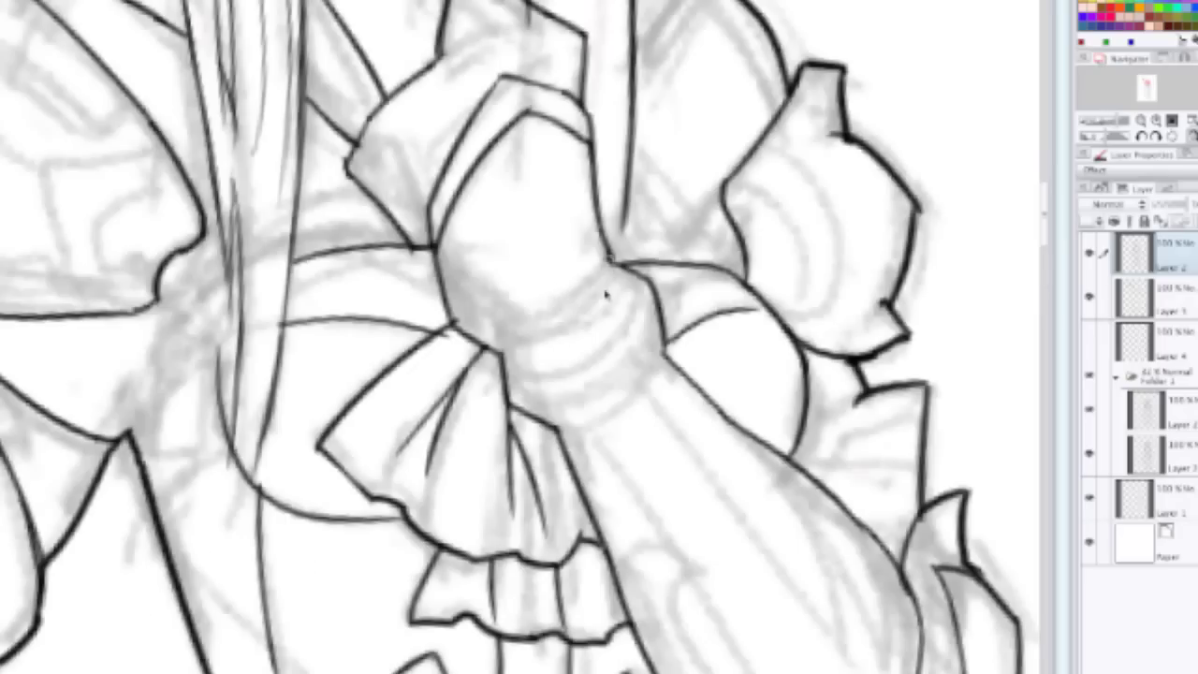
mouse_move(506, 348)
left_mouse_down()
mouse_move(604, 314)
mouse_move(616, 260)
left_mouse_up()
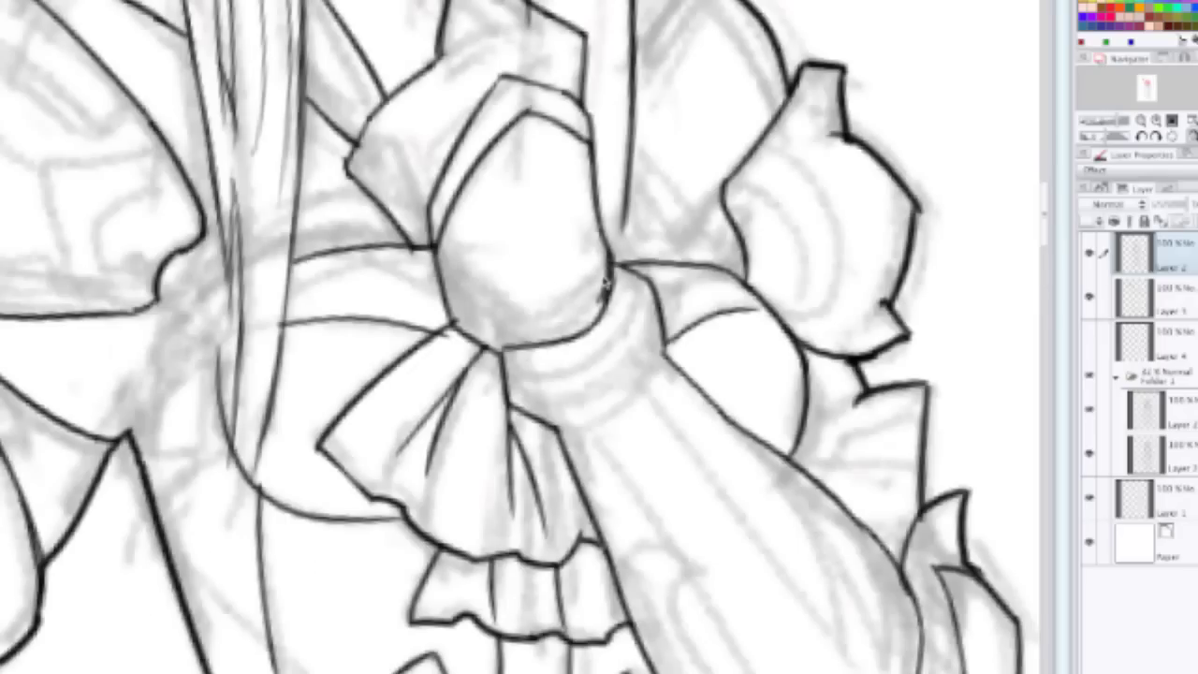
scroll(604, 281, "down", 3)
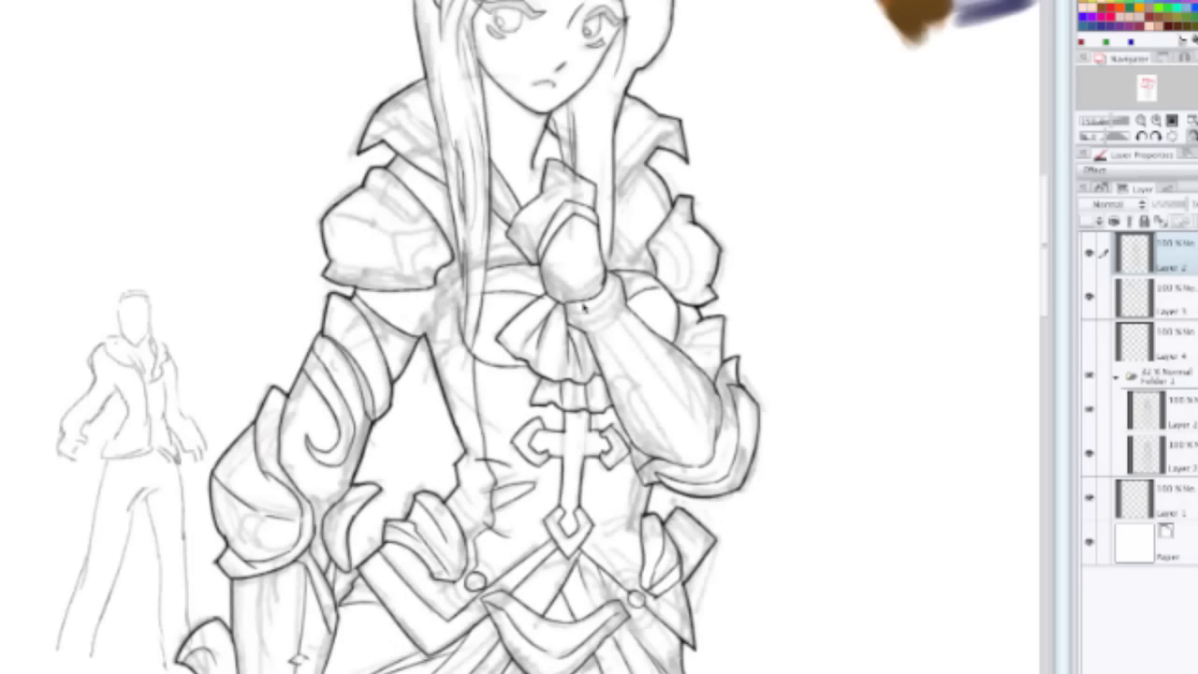
Step: Ink the lower edge of the raised glove's cuff and a parallel band line running across the cuff
scroll(584, 306, "up", 5)
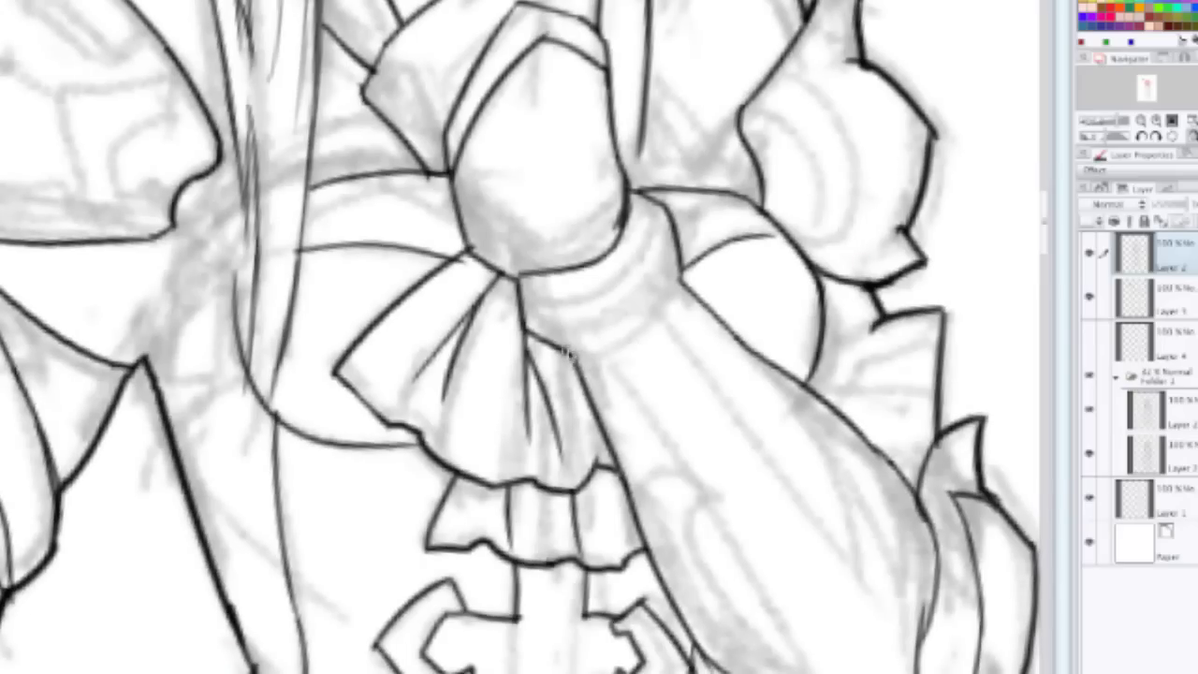
mouse_move(568, 354)
left_mouse_down()
mouse_move(672, 305)
mouse_move(630, 345)
mouse_move(661, 328)
mouse_move(679, 286)
left_mouse_up()
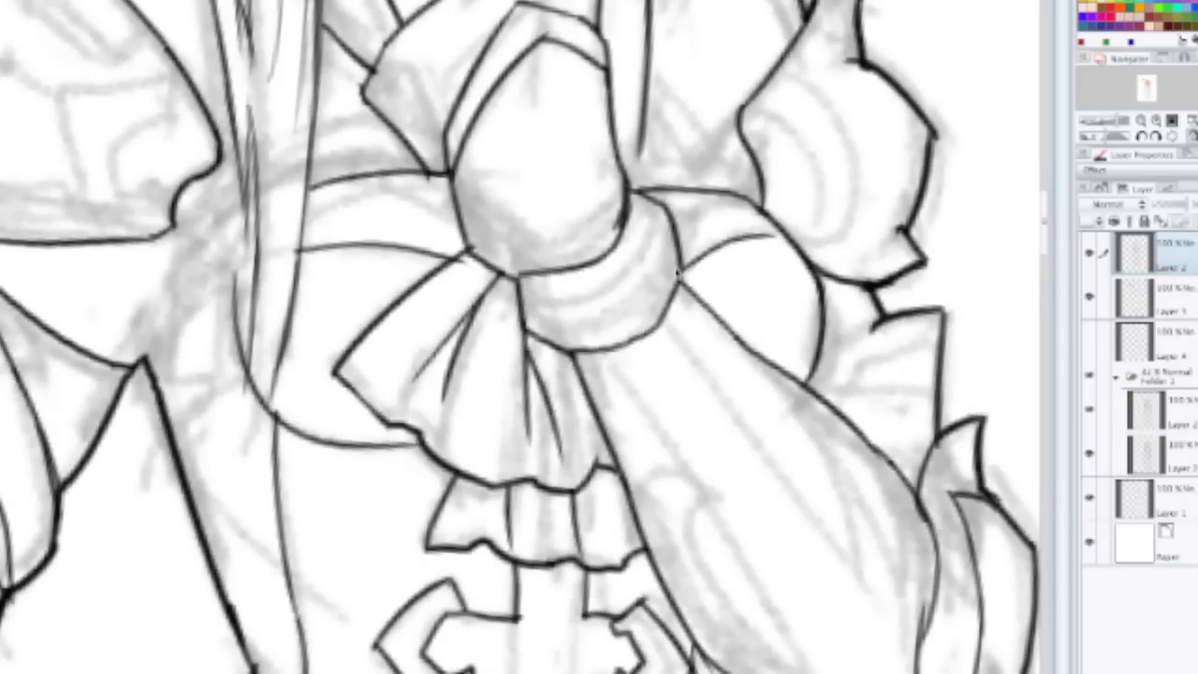
scroll(623, 296, "down", 4)
scroll(527, 319, "down", 6)
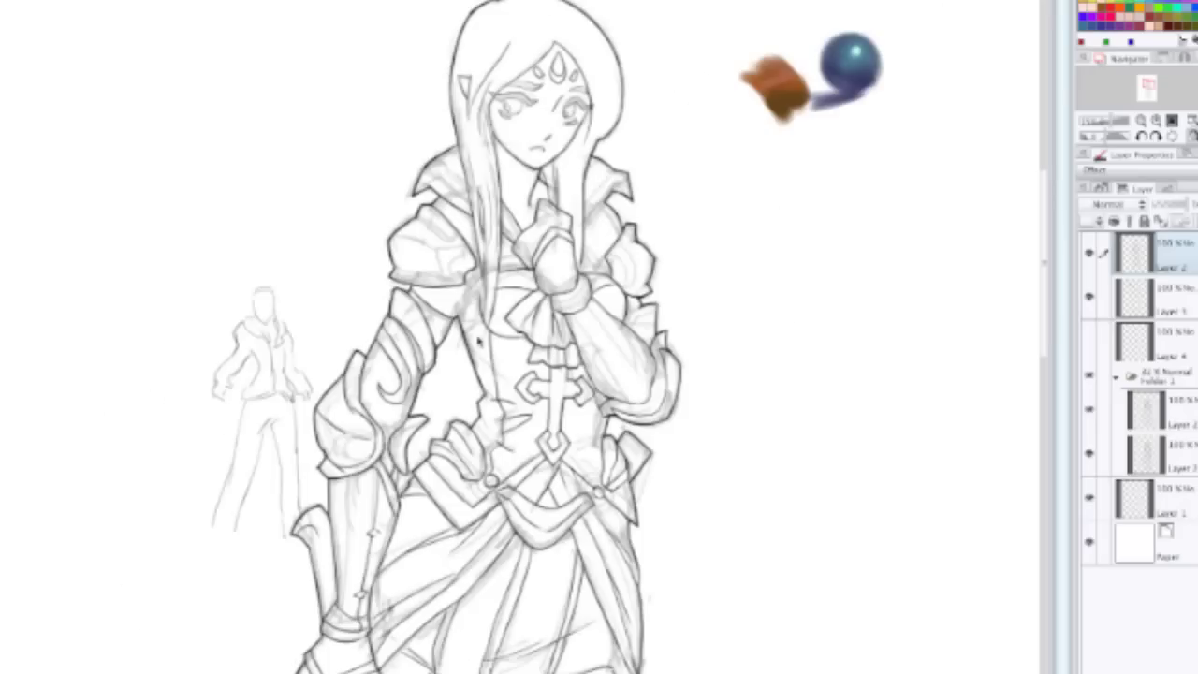
scroll(561, 320, "up", 5)
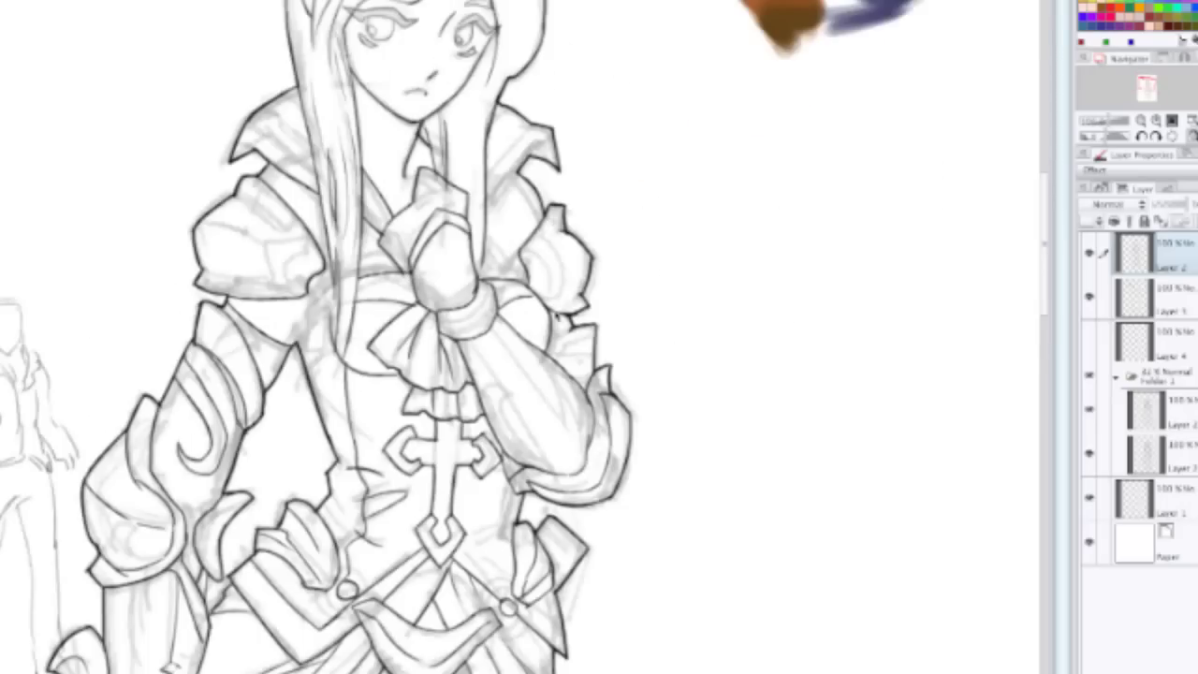
scroll(423, 337, "up", 4)
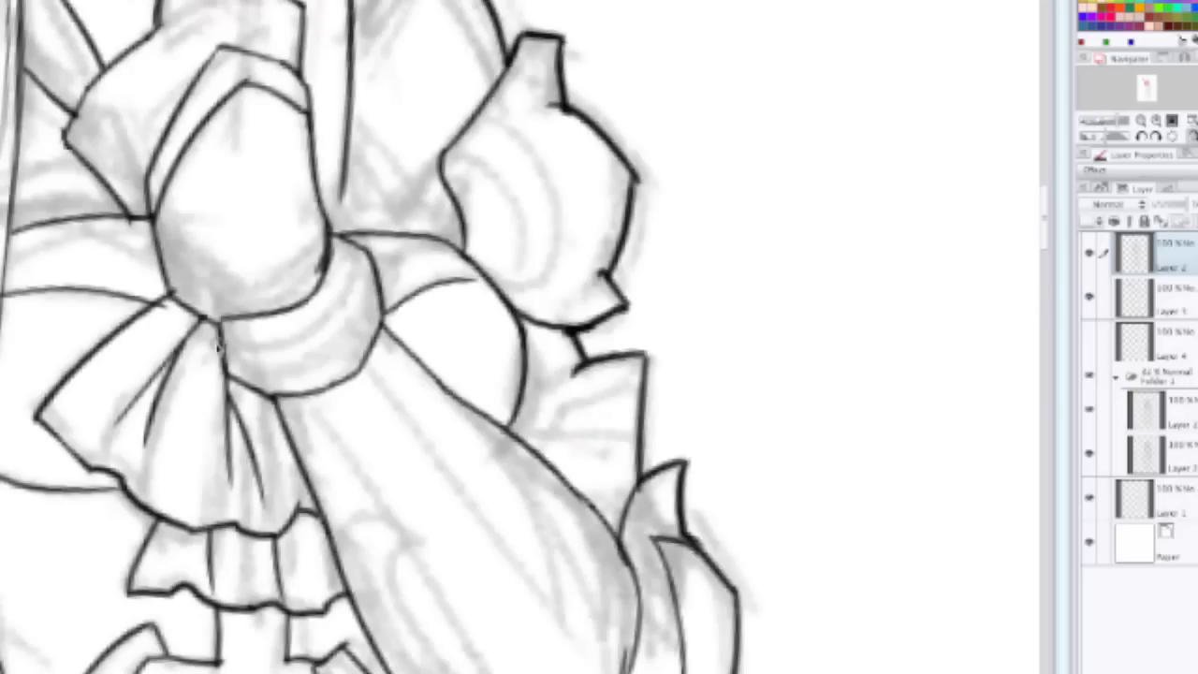
mouse_move(217, 343)
left_mouse_down()
mouse_move(319, 343)
mouse_move(298, 333)
mouse_move(339, 310)
mouse_move(349, 243)
mouse_move(339, 320)
mouse_move(292, 351)
left_mouse_up()
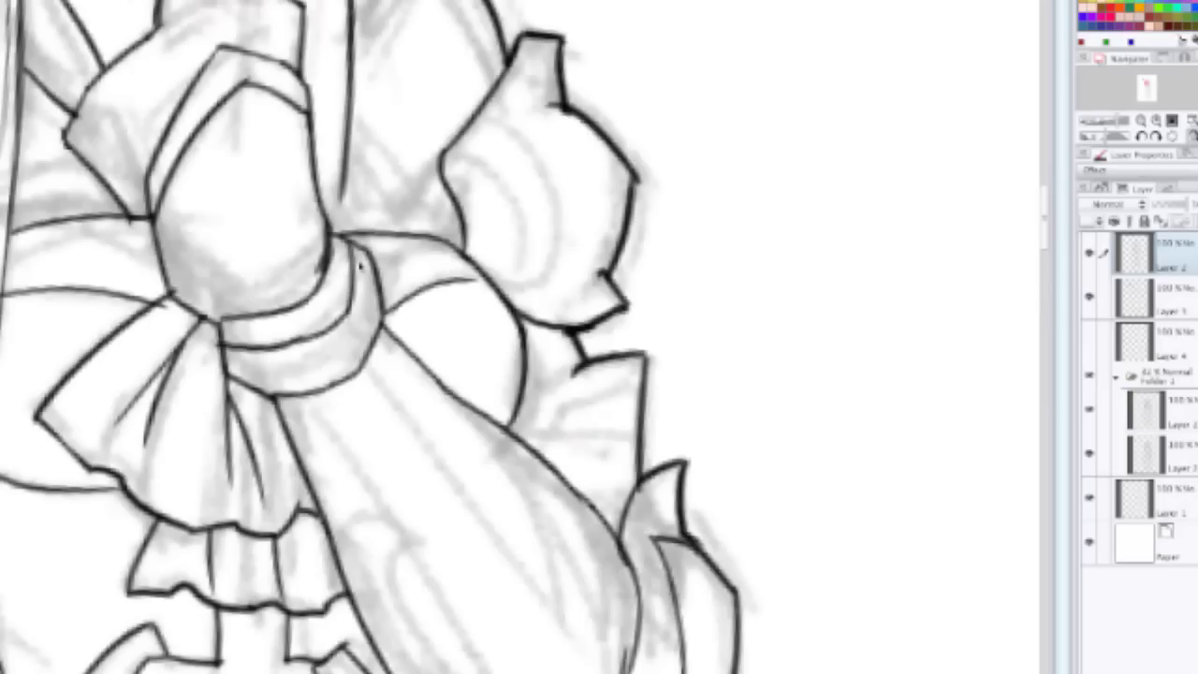
scroll(371, 241, "down", 5)
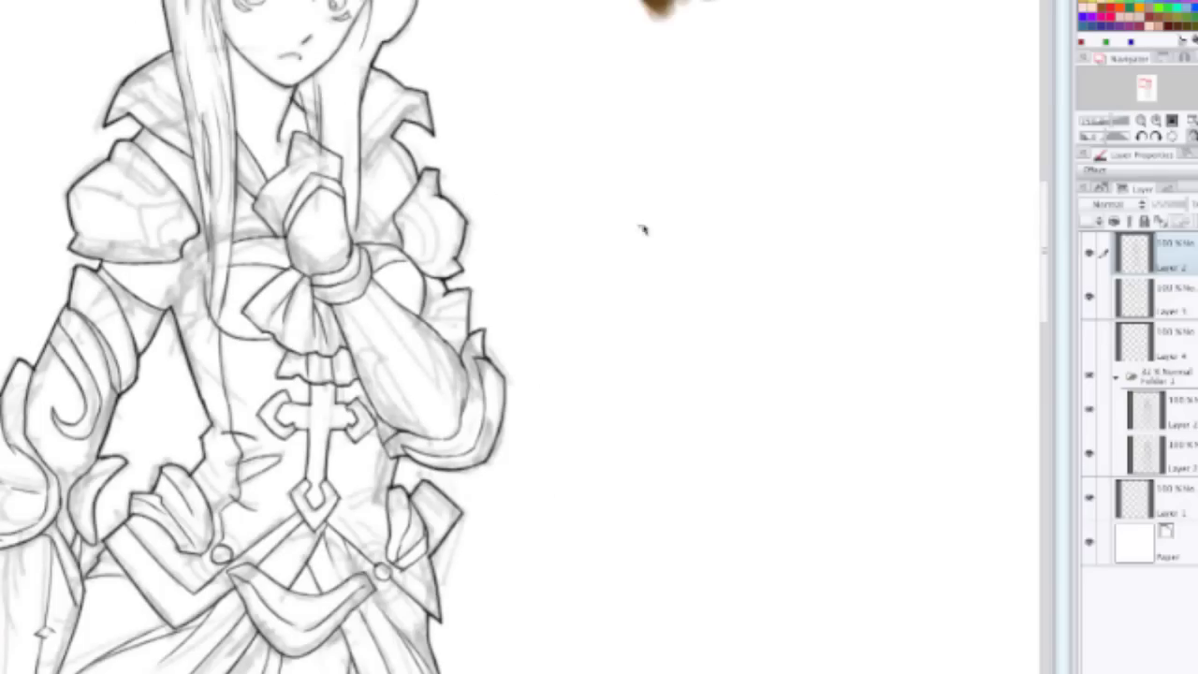
Step: Ink a curled swirl ornament on the elbow guard of the lowered arm, undoing the strokes that miss the sketch
scroll(655, 8, "up", 2)
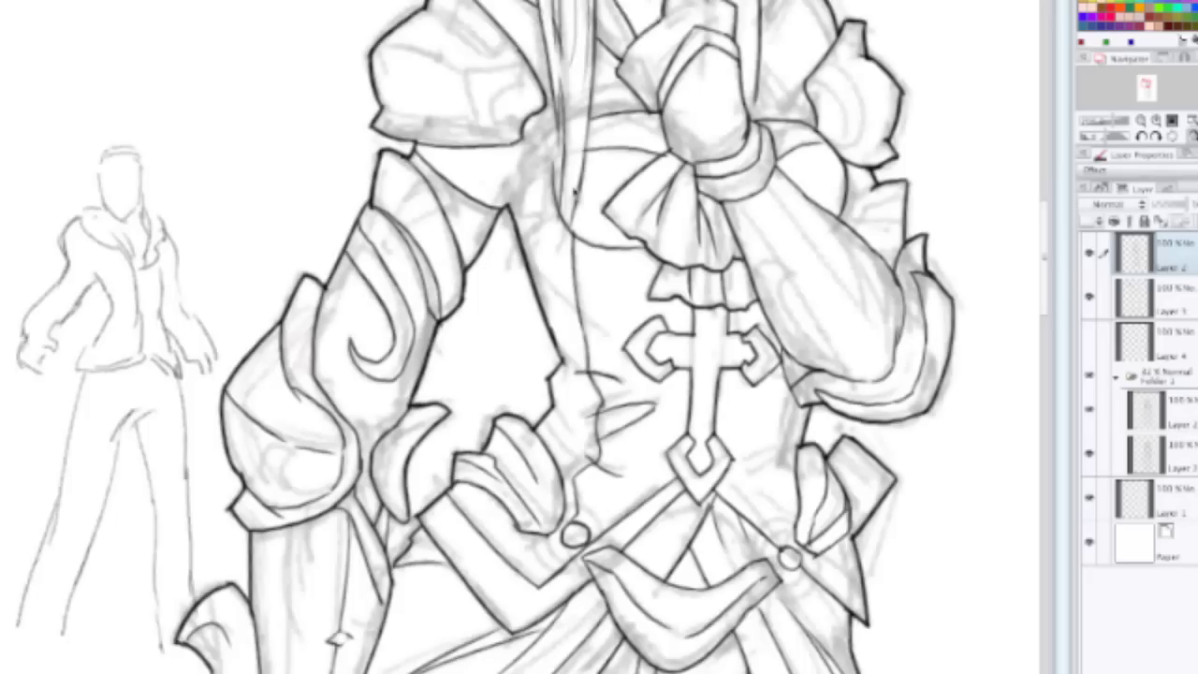
left_click_drag(165, 545, 365, 371)
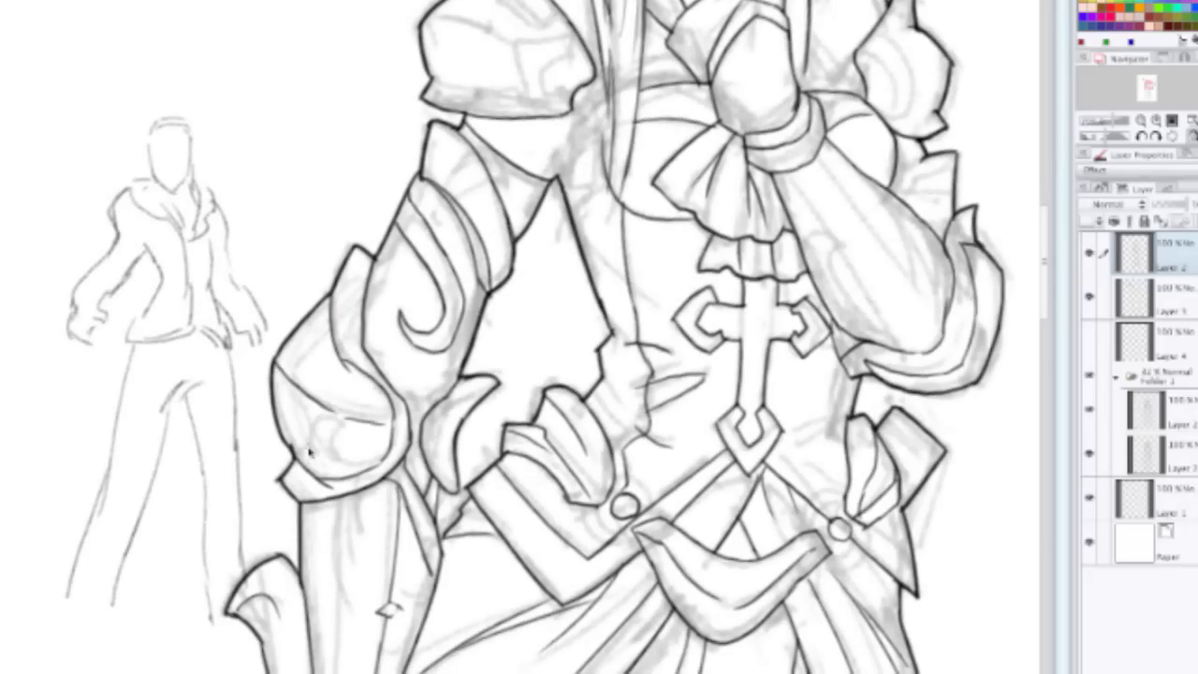
mouse_move(311, 451)
left_mouse_down()
mouse_move(340, 424)
mouse_move(356, 430)
mouse_move(337, 428)
mouse_move(310, 453)
mouse_move(348, 444)
mouse_move(316, 447)
mouse_move(344, 424)
mouse_move(317, 447)
mouse_move(346, 440)
mouse_move(341, 429)
mouse_move(330, 457)
mouse_move(370, 466)
mouse_move(354, 464)
mouse_move(386, 438)
mouse_move(375, 392)
mouse_move(386, 421)
mouse_move(360, 385)
mouse_move(387, 444)
left_mouse_up()
key("ctrl+z")
key("ctrl+z")
key("ctrl+z")
key("ctrl+z")
key("ctrl+z")
key("ctrl+z")
key("ctrl+z")
mouse_move(352, 380)
left_mouse_down()
mouse_move(379, 402)
mouse_move(384, 438)
left_mouse_up()
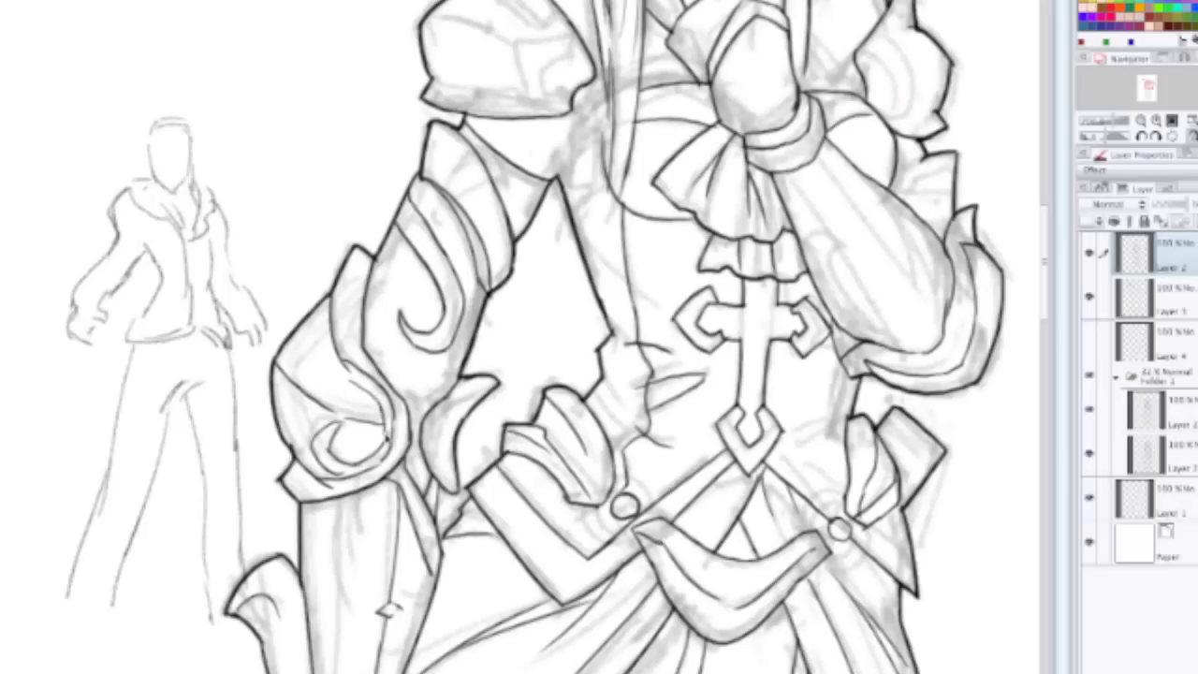
left_click_drag(383, 386, 382, 444)
left_click_drag(291, 449, 327, 469)
key("ctrl+z")
key("ctrl+z")
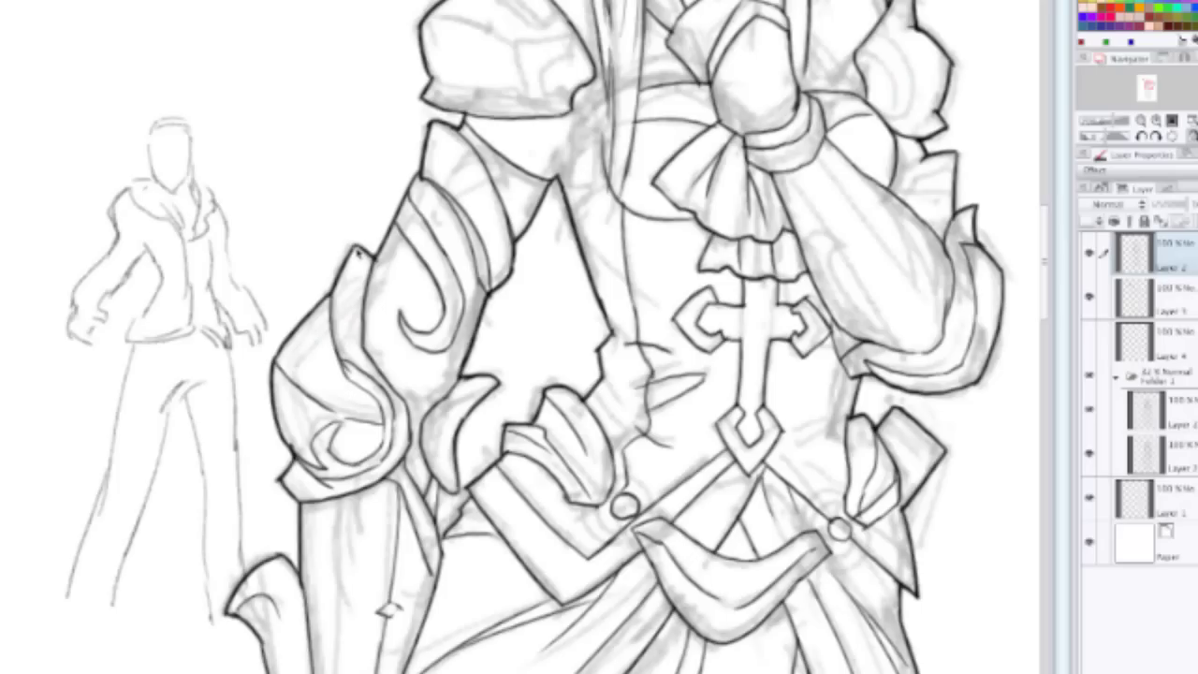
Step: Ink a hooked ornament on the raised forearm and two long lines running from the cuff toward the elbow, redoing misplaced strokes
scroll(231, 270, "down", 3)
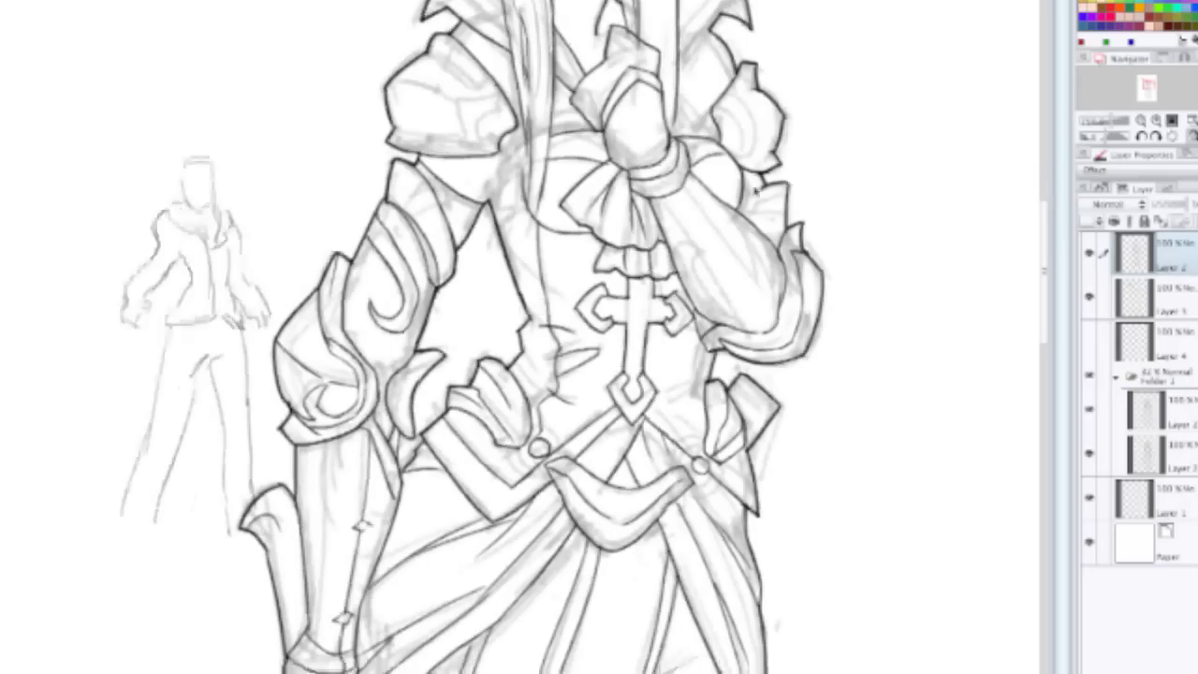
scroll(604, 234, "up", 3)
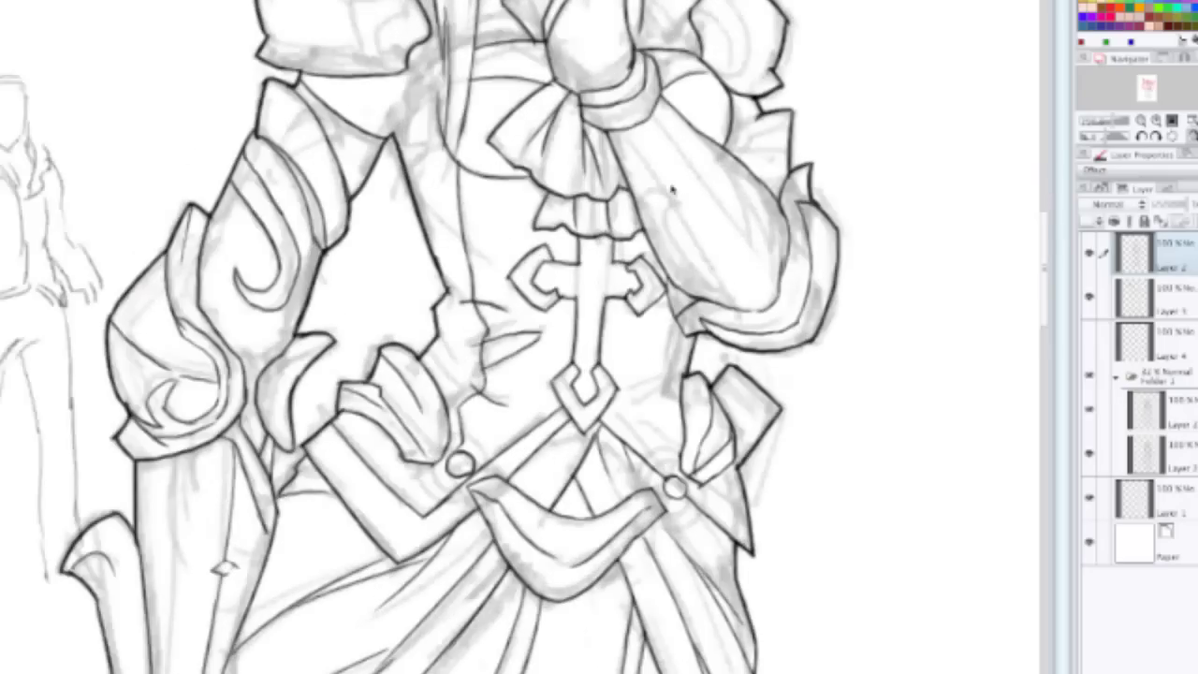
mouse_move(670, 190)
left_mouse_down()
mouse_move(534, 255)
mouse_move(560, 297)
mouse_move(558, 281)
mouse_move(548, 274)
mouse_move(554, 316)
left_mouse_up()
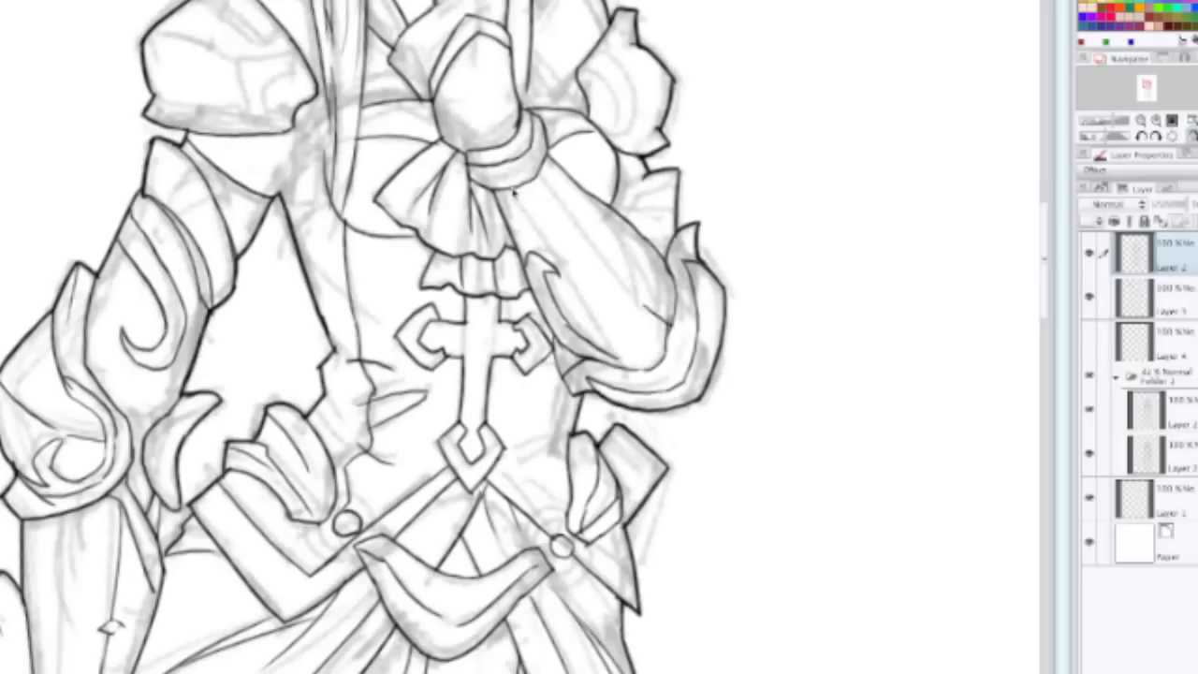
left_click_drag(515, 193, 600, 346)
key("ctrl+z")
left_click_drag(515, 194, 617, 344)
key("ctrl+z")
left_click_drag(515, 194, 604, 365)
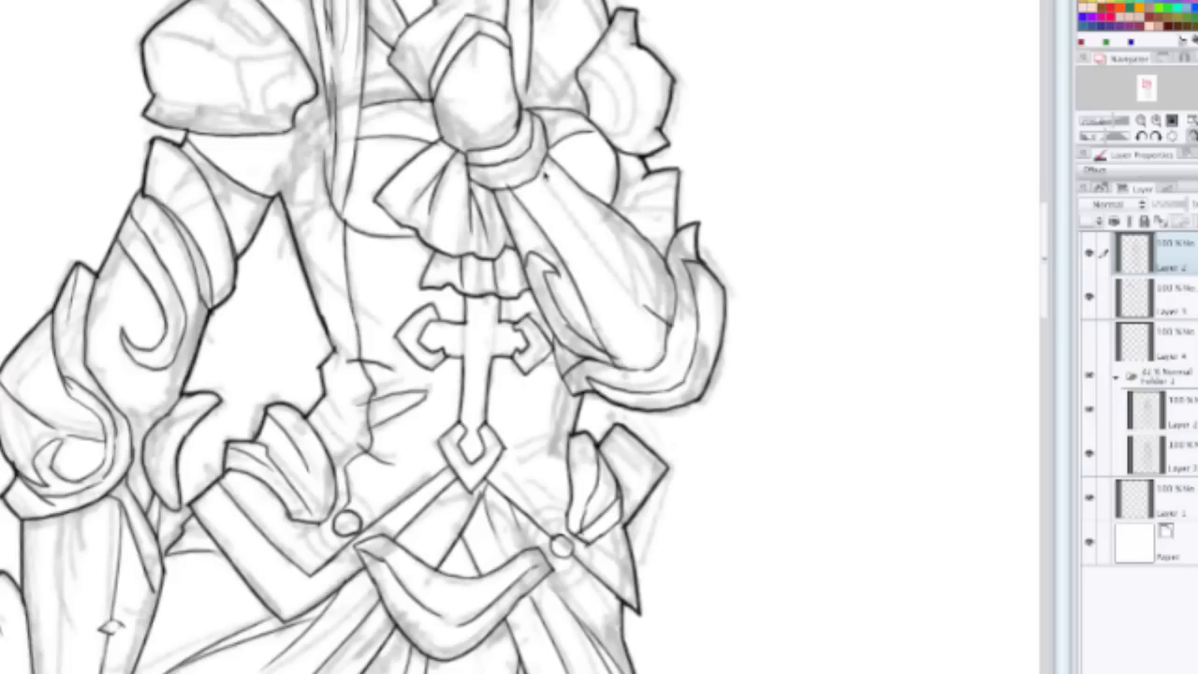
left_click_drag(544, 170, 662, 332)
key("ctrl+z")
left_click_drag(535, 169, 643, 303)
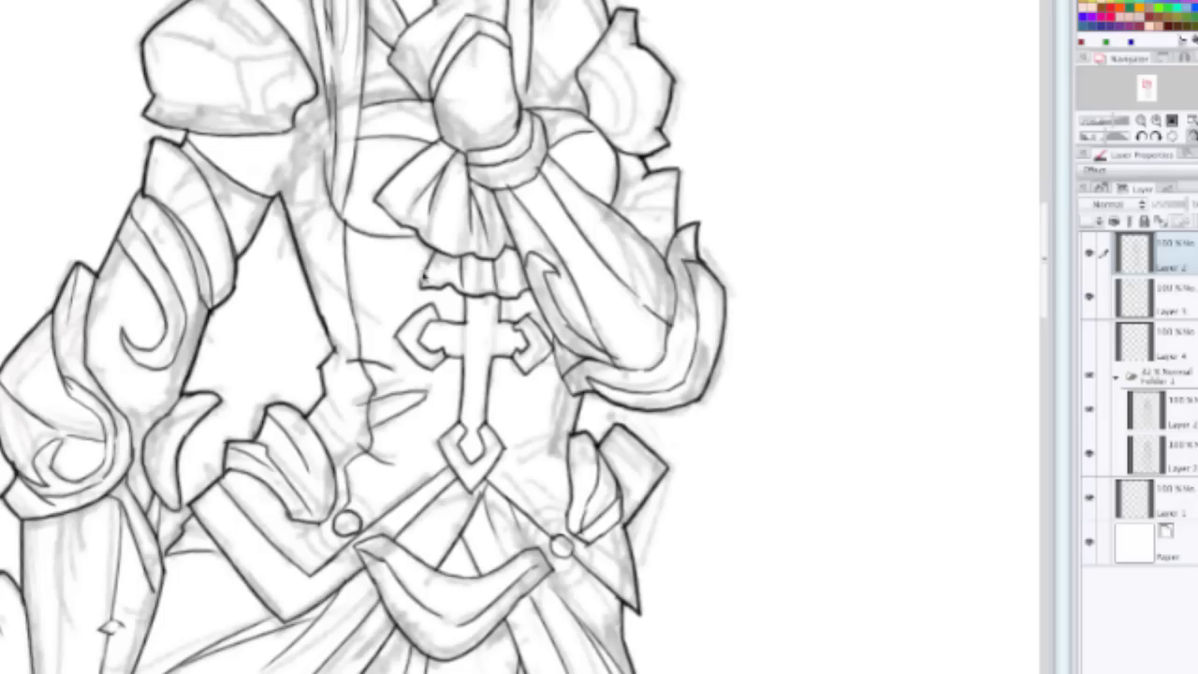
Step: Ink the short armpit line from the top of the gap between arm and torso up toward the shoulder, redoing it twice
scroll(412, 309, "down", 1)
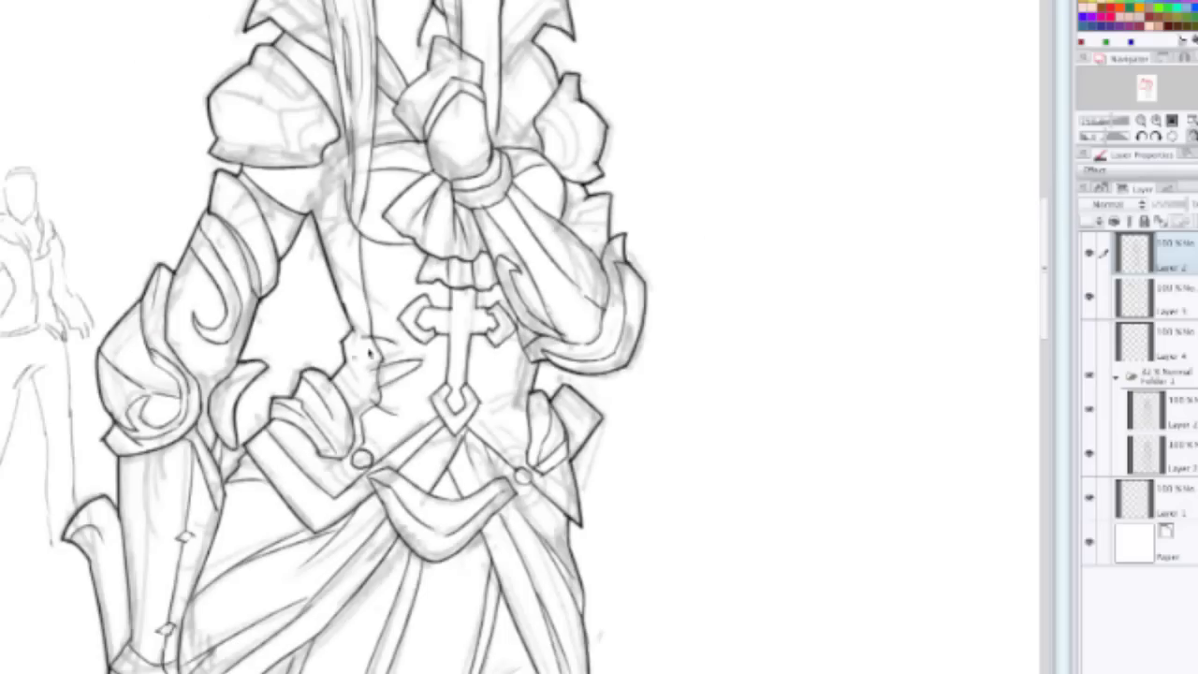
scroll(563, 285, "up", 1)
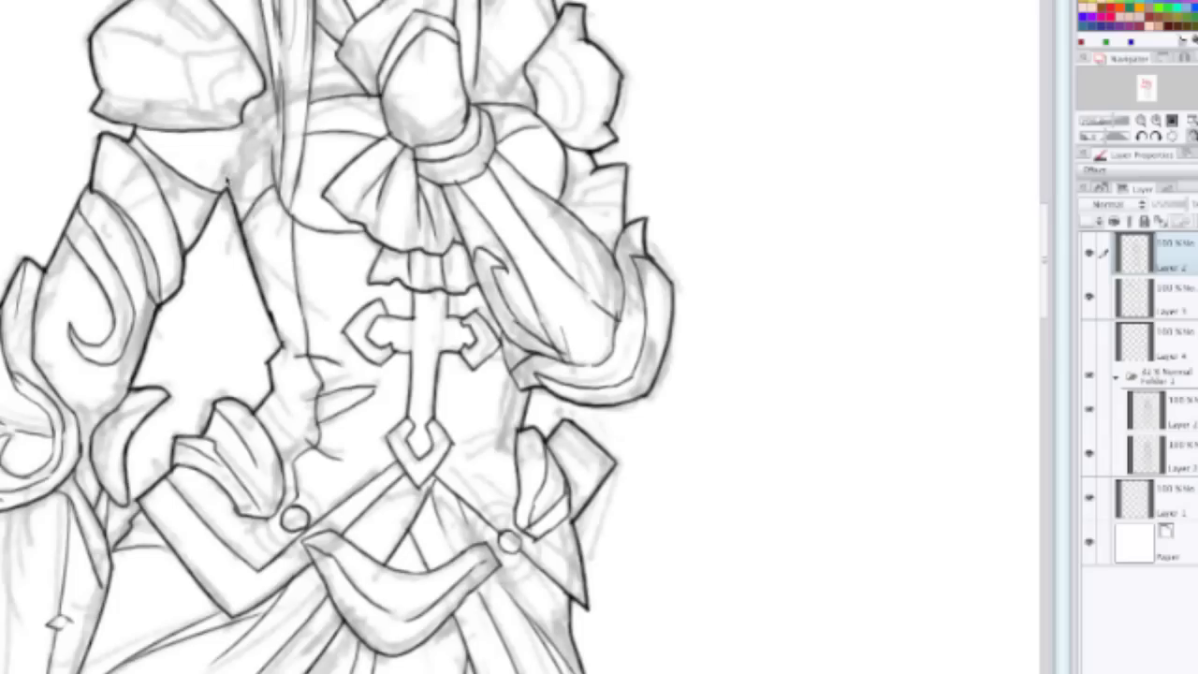
left_click_drag(217, 206, 246, 118)
key("ctrl+z")
left_click_drag(222, 196, 251, 114)
key("ctrl+z")
left_click_drag(225, 194, 252, 110)
Step: Examine the full figure at different canvas angles and bring the canvas back upright
scroll(503, 225, "down", 2)
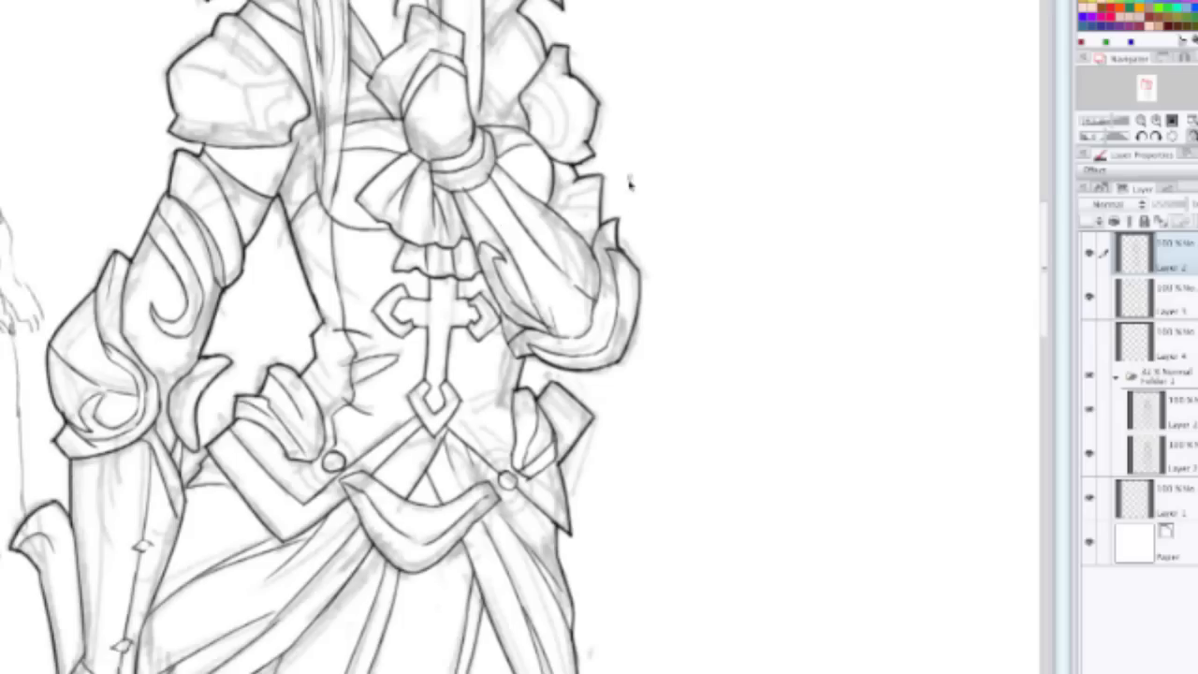
scroll(453, 217, "down", 4)
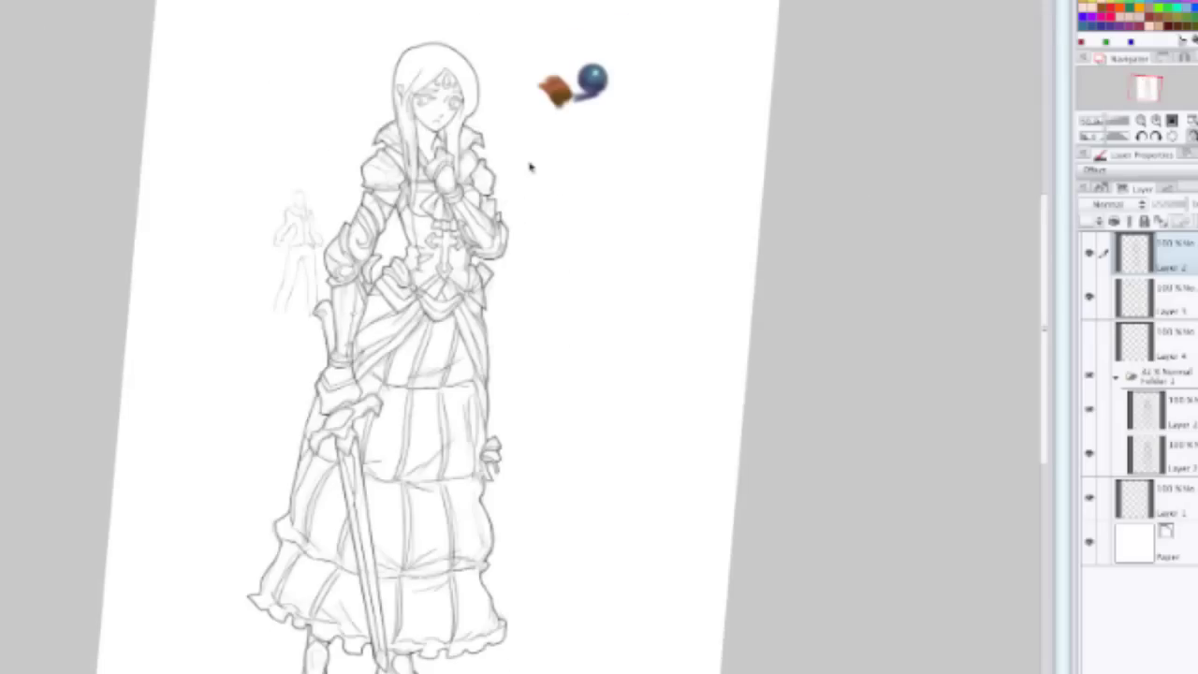
left_click_drag(521, 141, 471, 150)
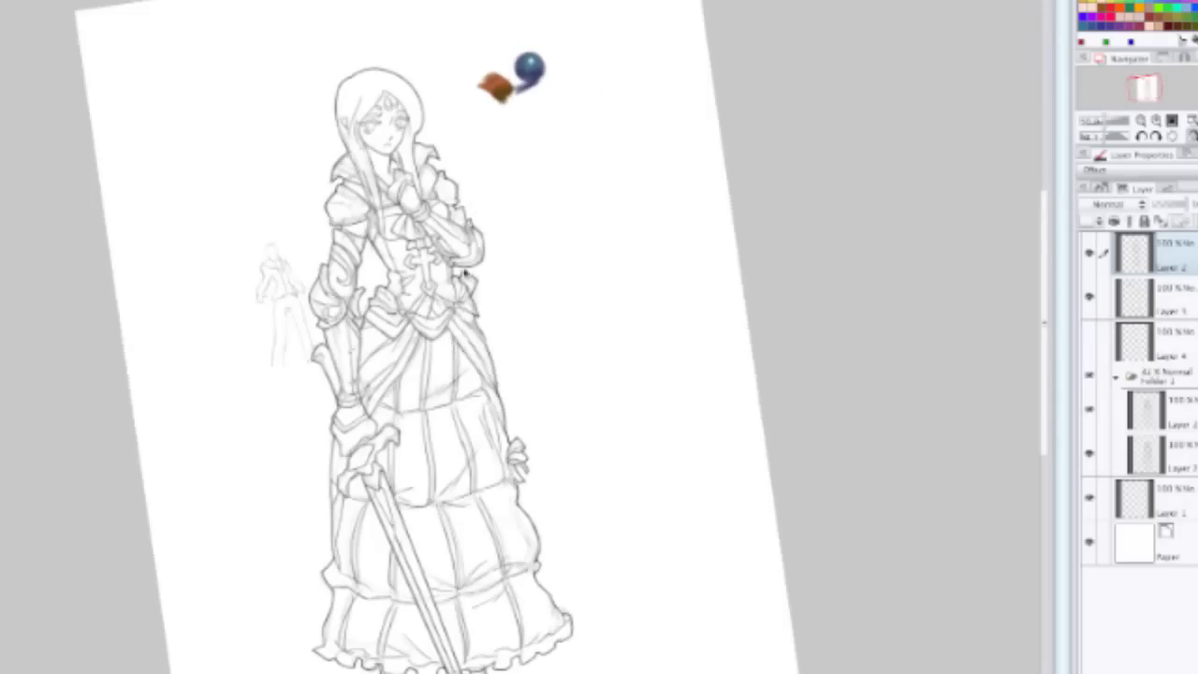
left_click_drag(469, 269, 535, 171)
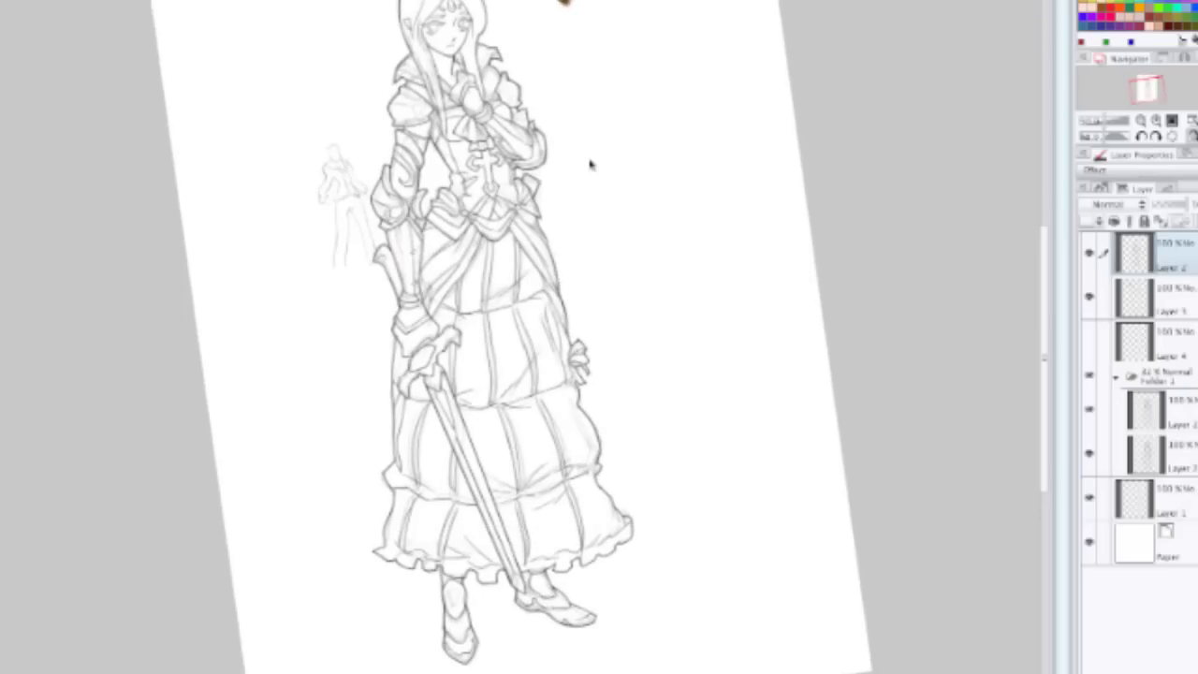
key("asciicircum")
key("asciicircum")
key("asciicircum")
key("asciicircum")
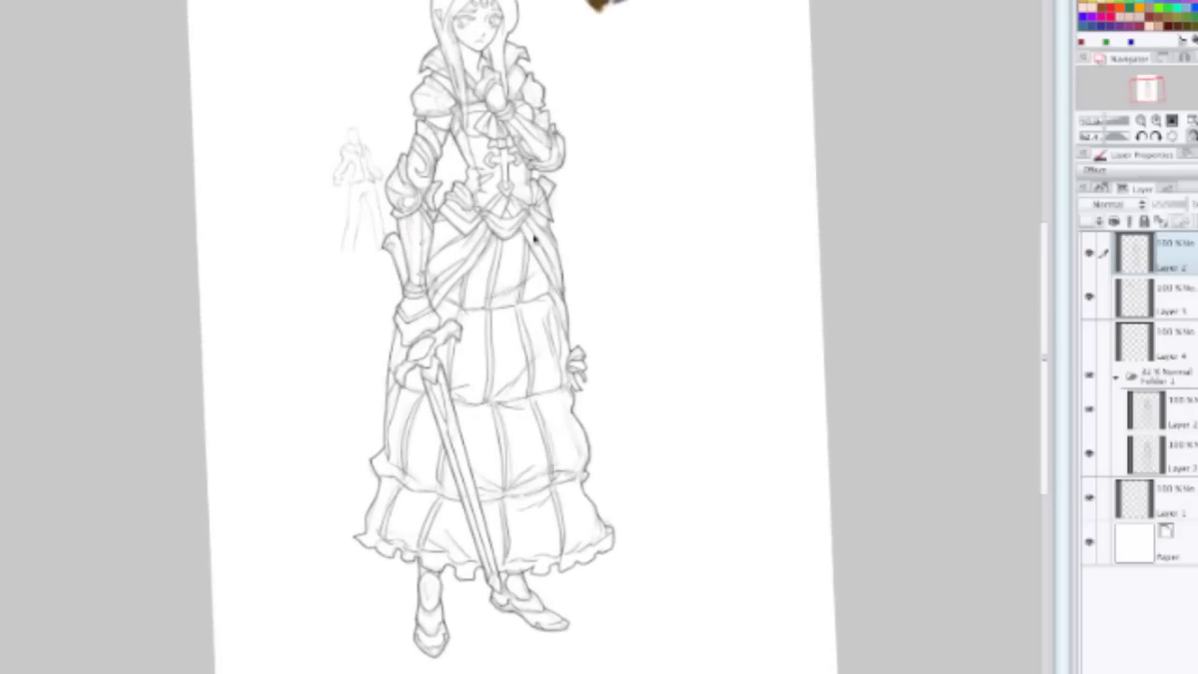
left_click_drag(522, 187, 542, 229)
key("asciicircum")
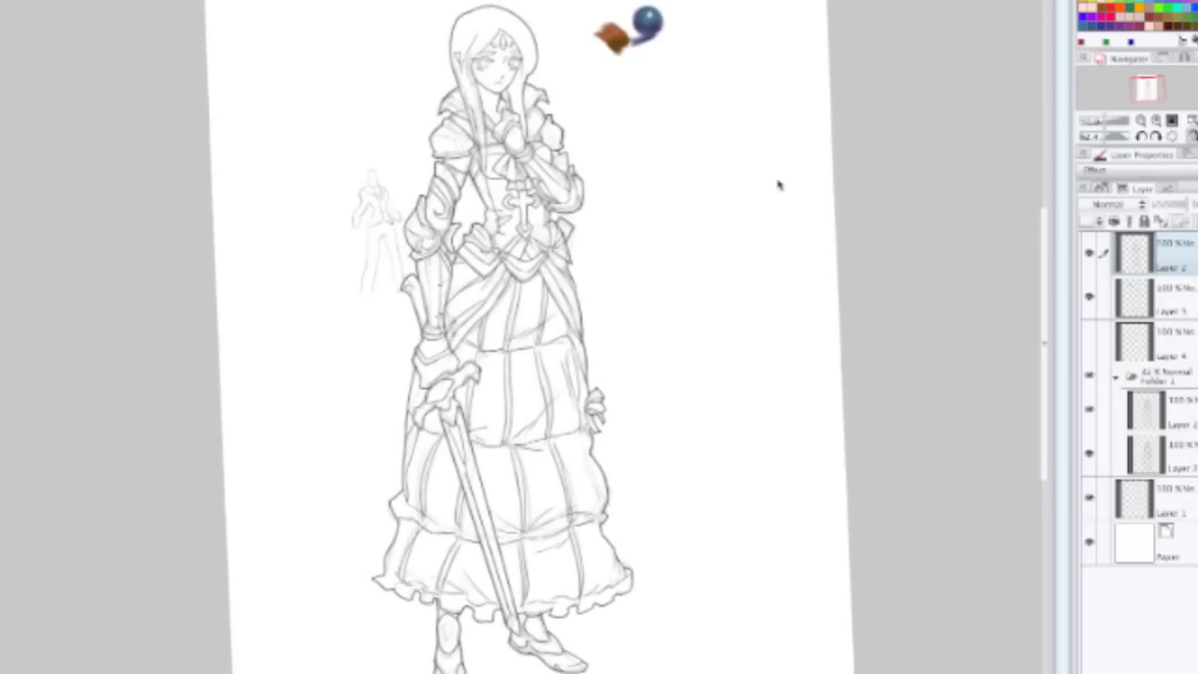
key("asciicircum")
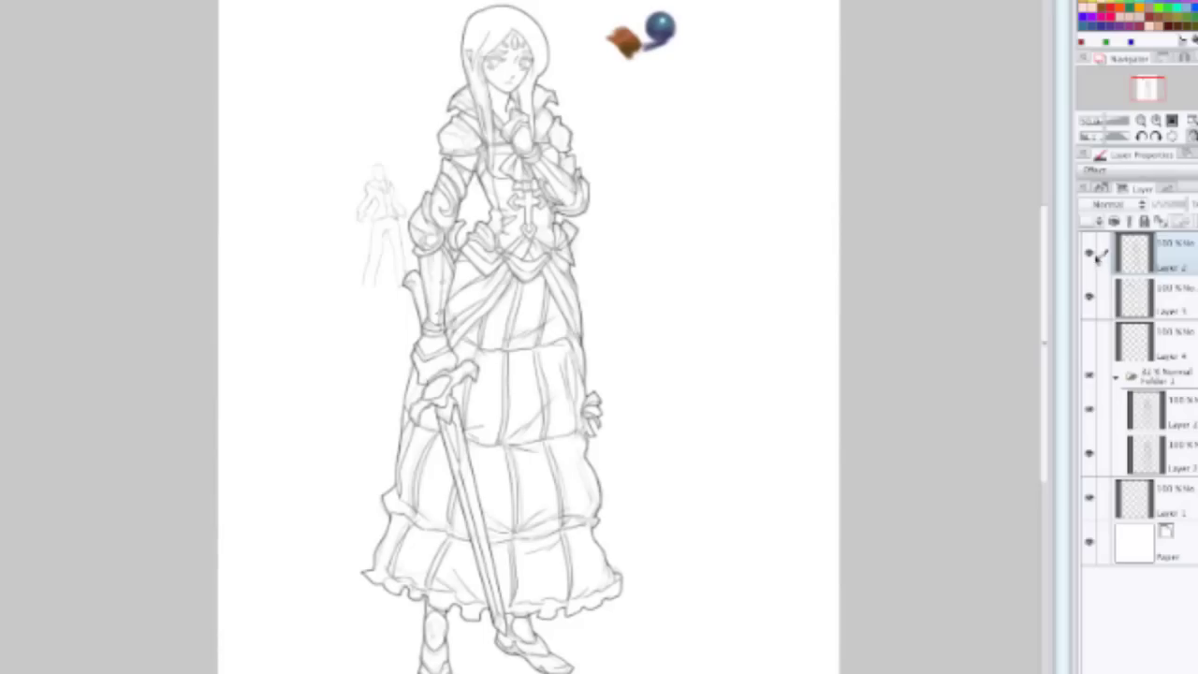
Step: Compare the drawing without the top line layer, then hide and collapse the grey sketch folder
left_click(1089, 252)
left_click(1090, 252)
left_click(1090, 375)
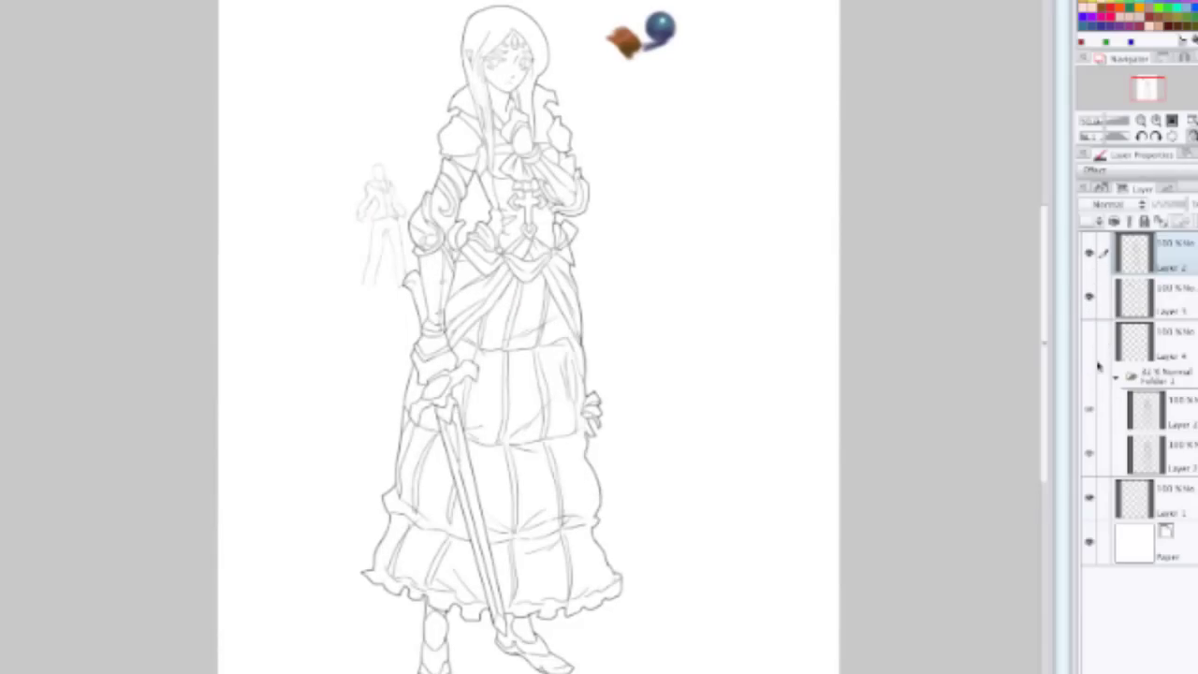
left_click(1117, 379)
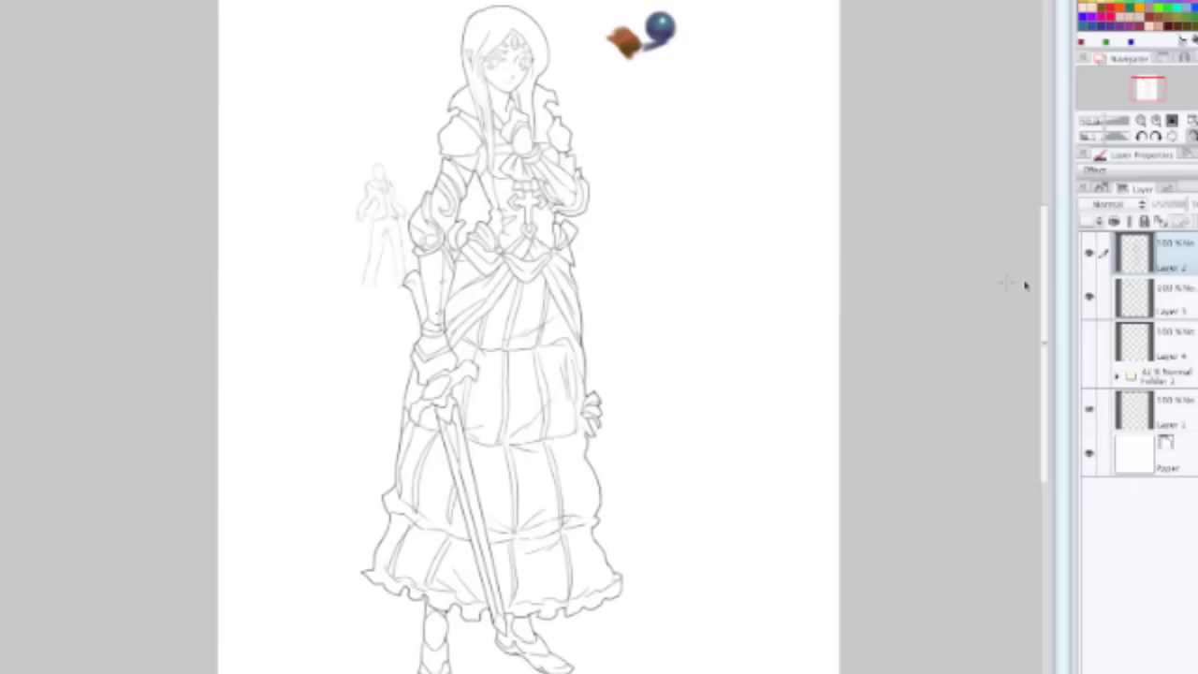
Step: Lasso the colour swatches beside the head, move them to their own layer, and hide that layer and the palettes
left_click(1136, 301)
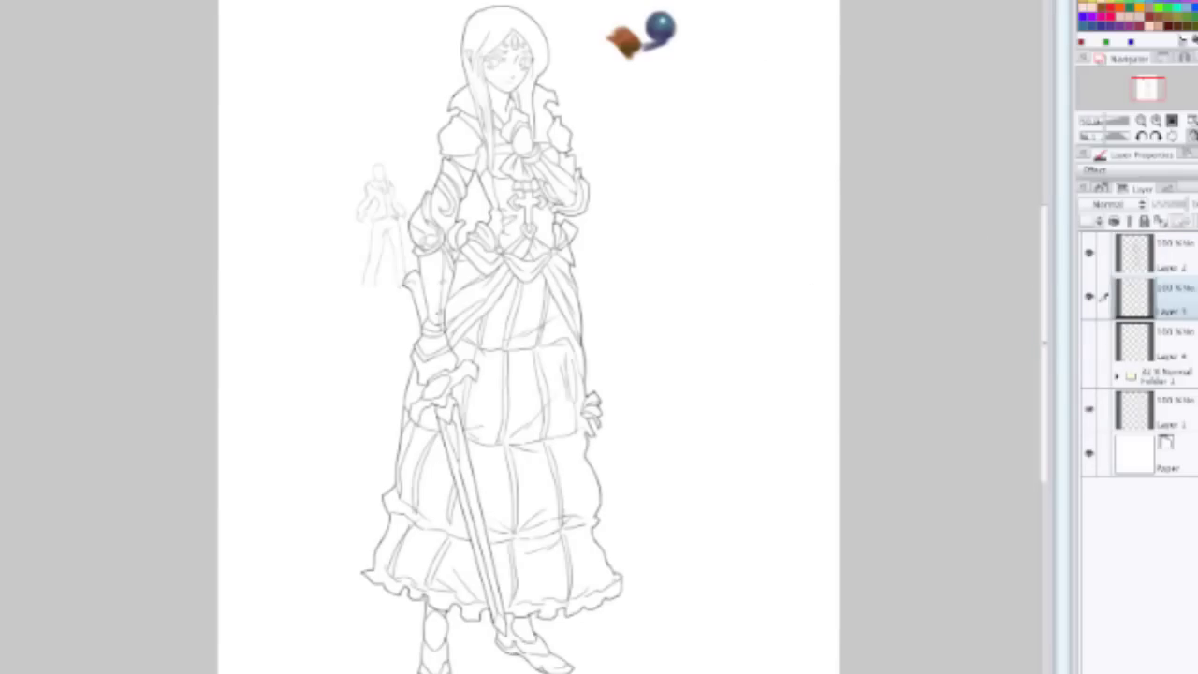
mouse_move(601, 9)
left_mouse_down()
mouse_move(595, 77)
mouse_move(692, 14)
mouse_move(604, 8)
left_mouse_up()
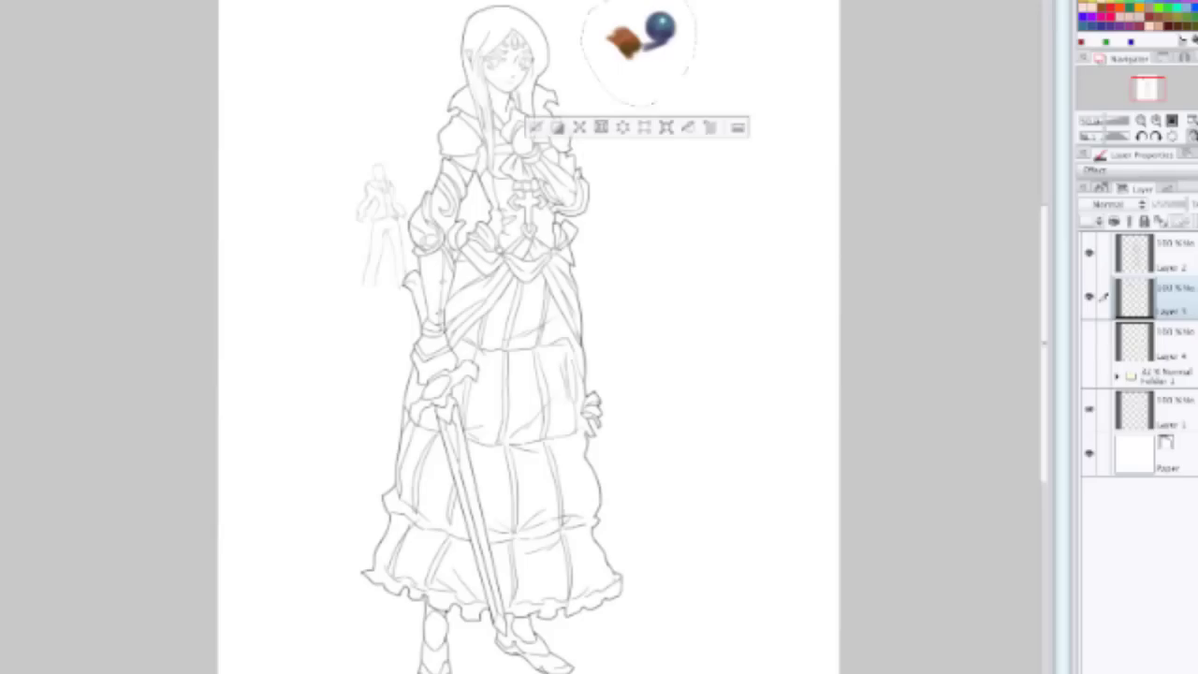
key("ctrl+x")
key("ctrl+v")
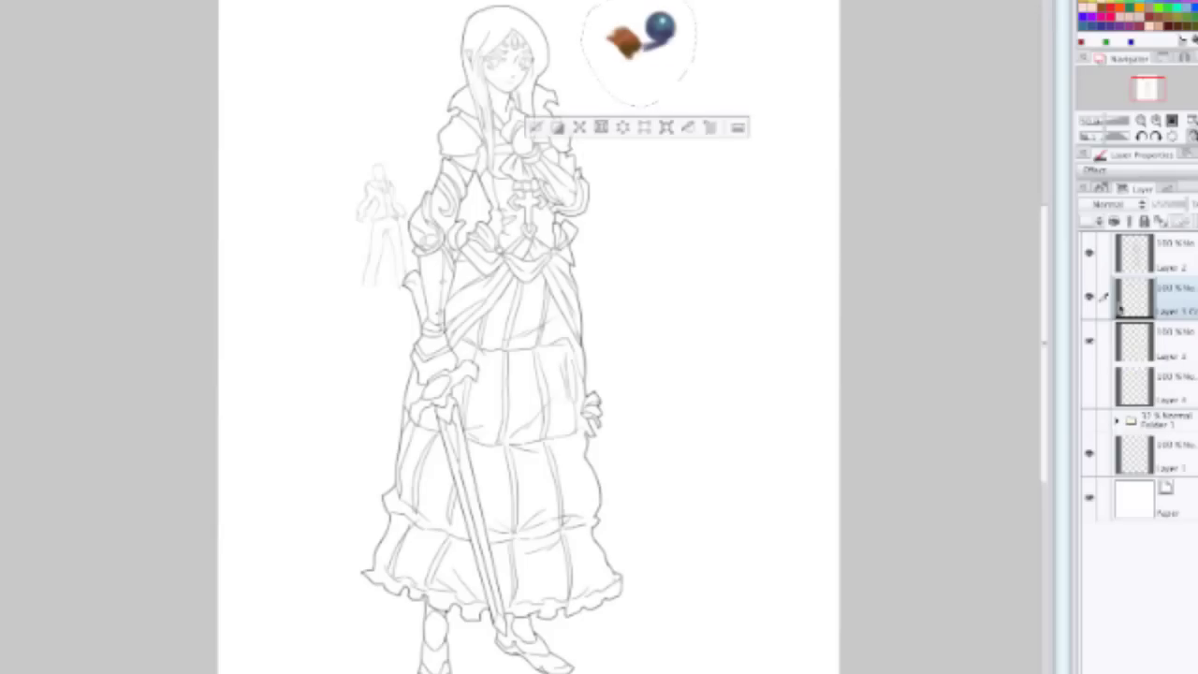
left_click(1088, 297)
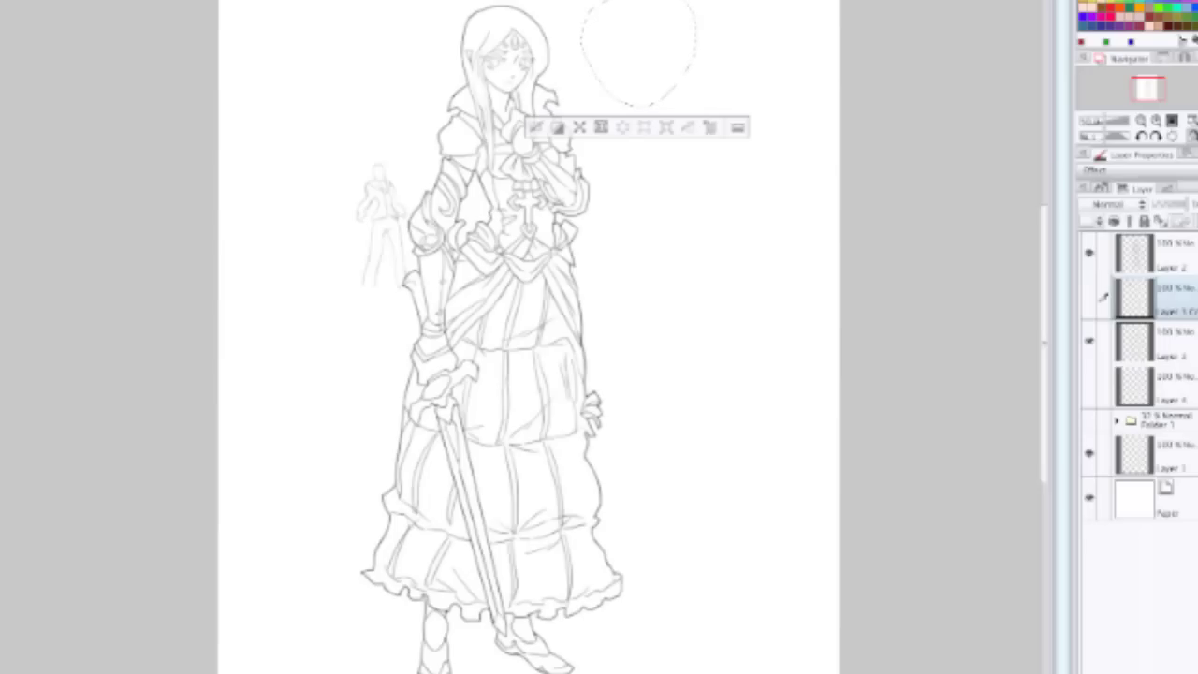
key("Tab")
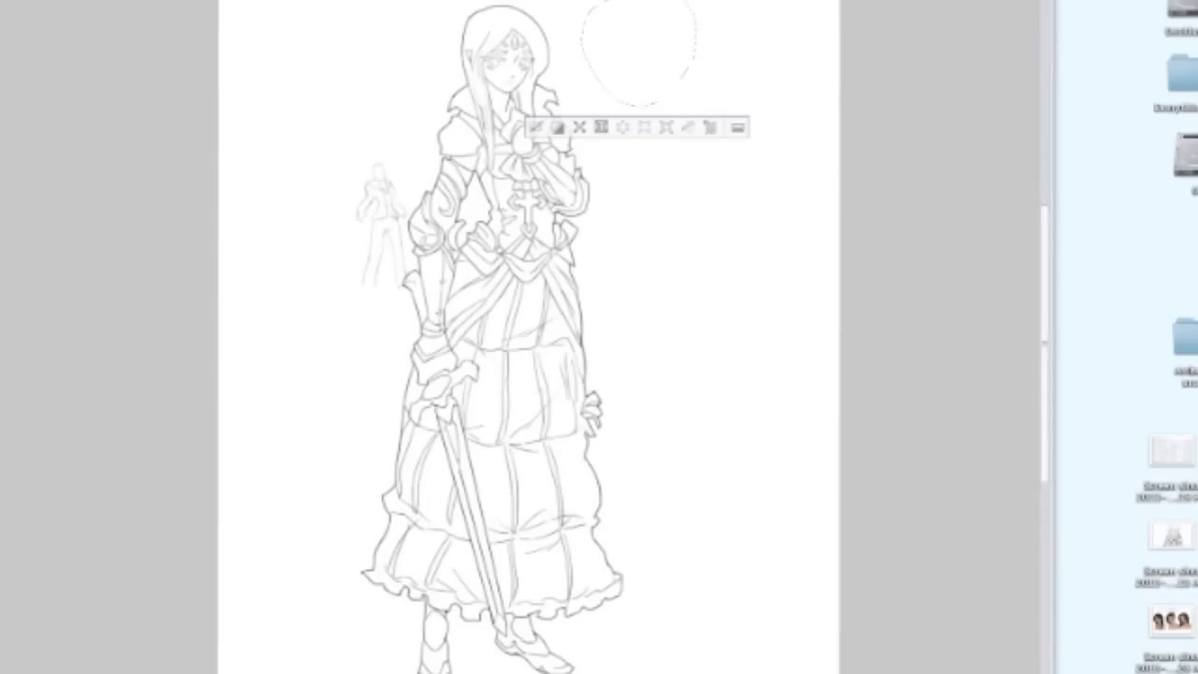